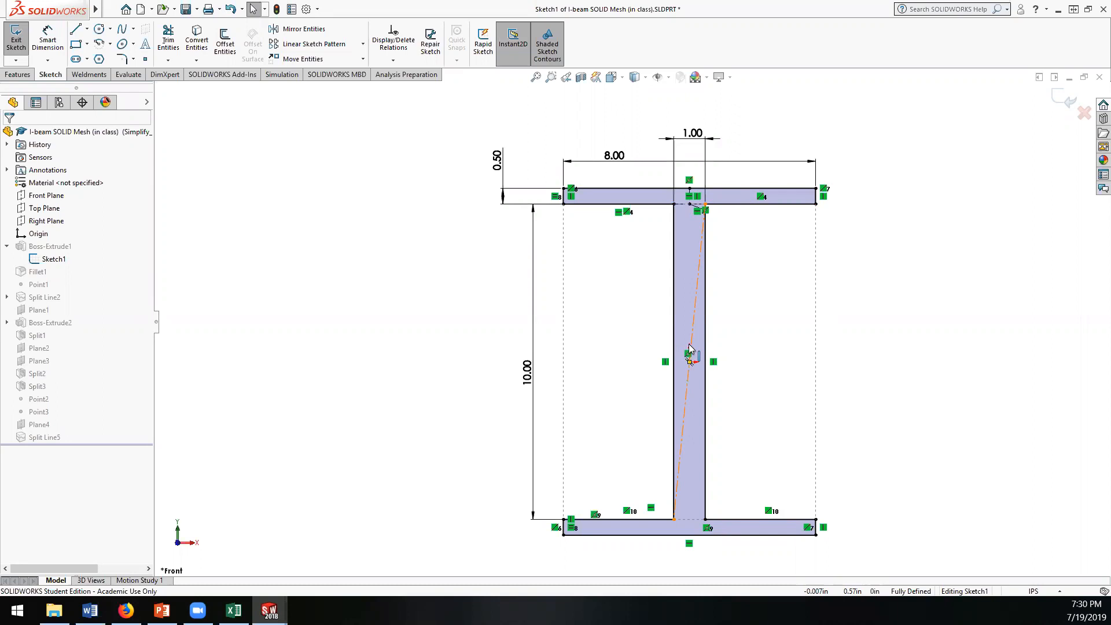
Step: Try setting the overall flange width in the I-beam sketch to 16 in
left_click(634, 162)
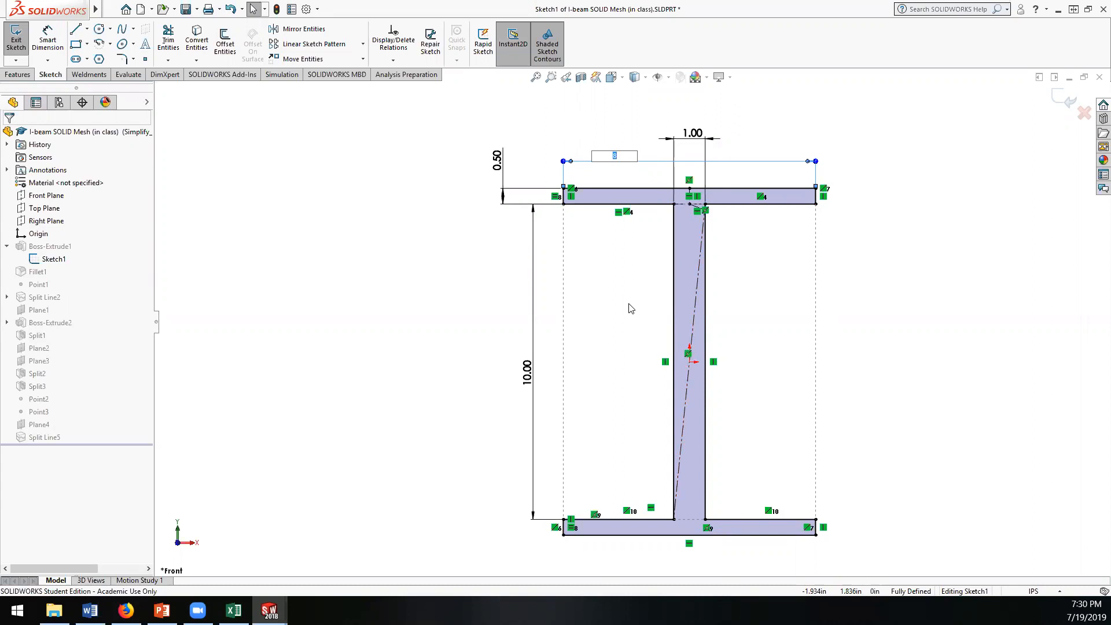
type("16")
key("Return")
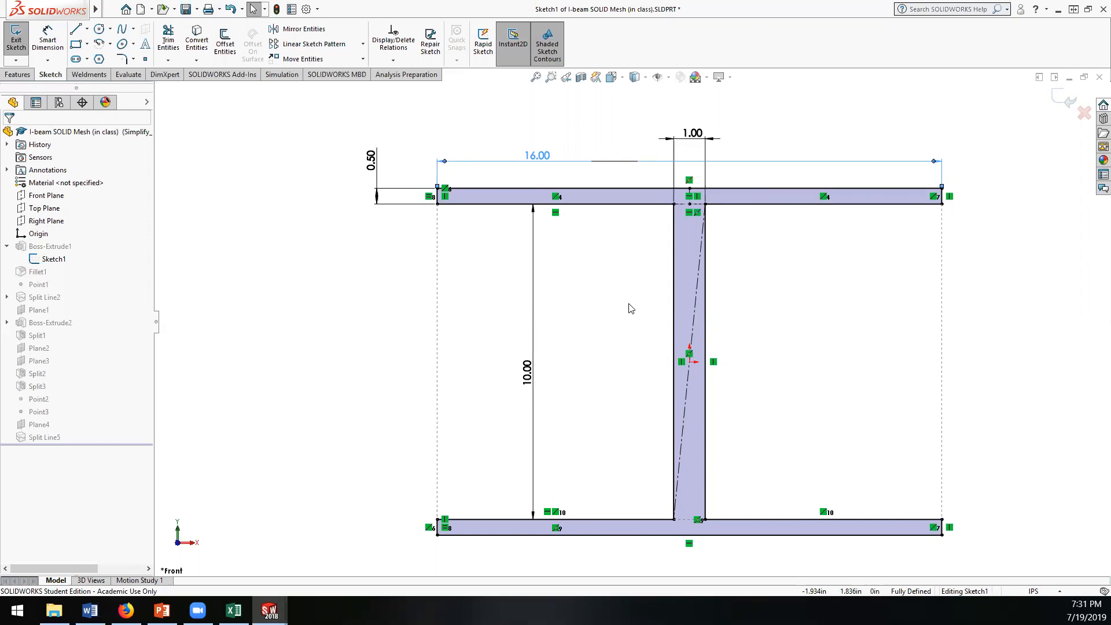
Step: Undo the flange width change and leave the sketch, discarding its edits
key("ctrl+z")
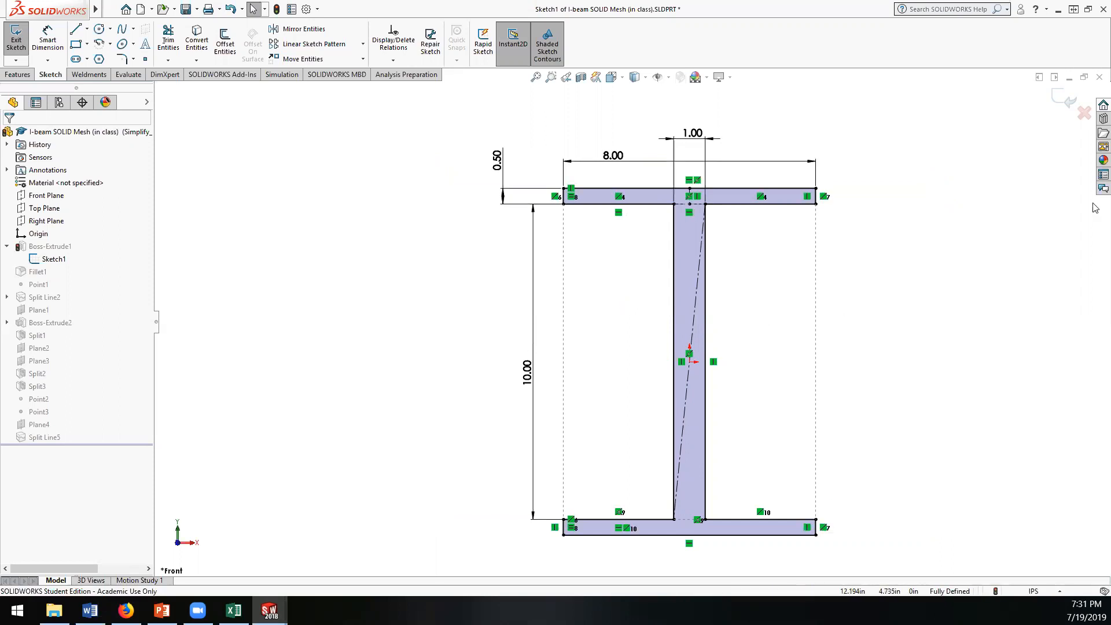
left_click(1083, 113)
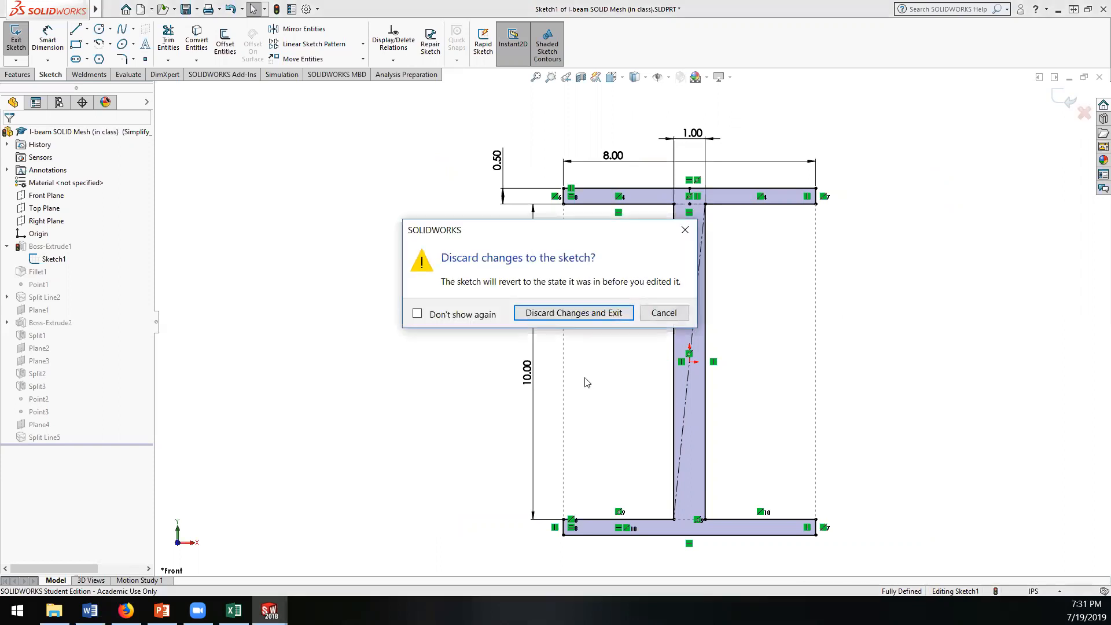
left_click(565, 313)
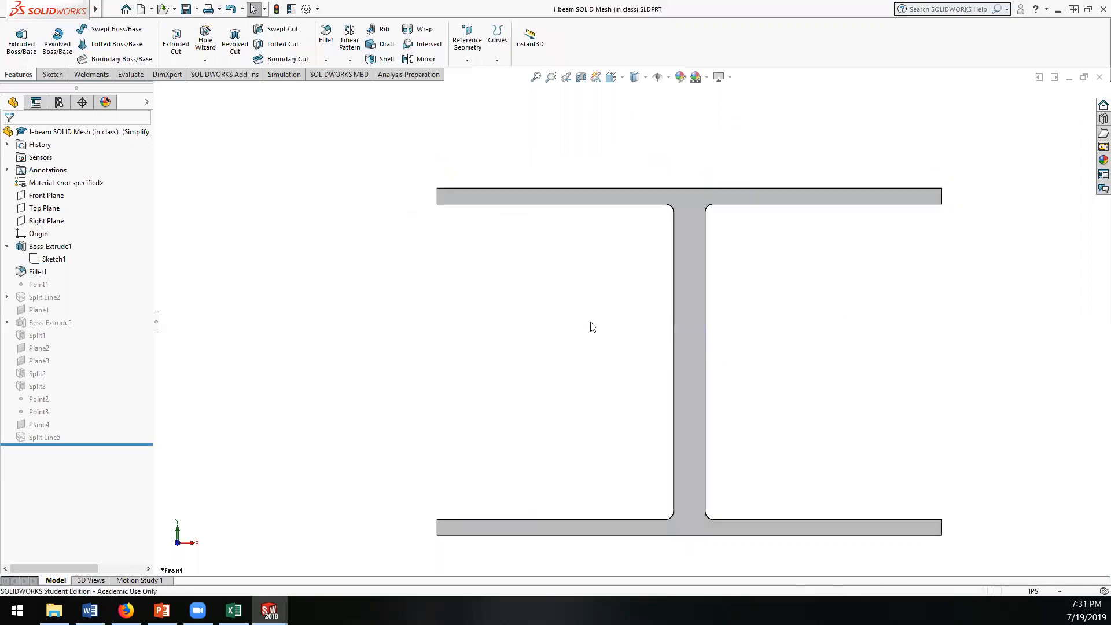
Step: Undo back into the I-beam sketch, reverse the flange width change, and exit the sketch keeping its edits
middle_click_drag(510, 347, 605, 304)
scroll(607, 307, "down", 4)
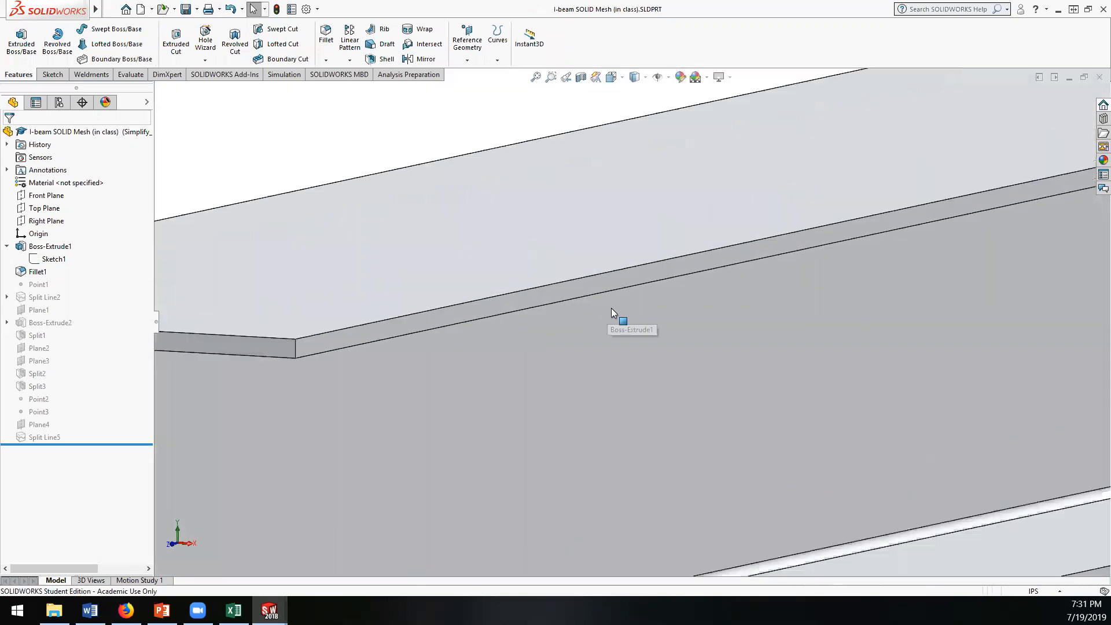
scroll(610, 309, "up", 6)
scroll(611, 309, "up", 3)
left_click(232, 10)
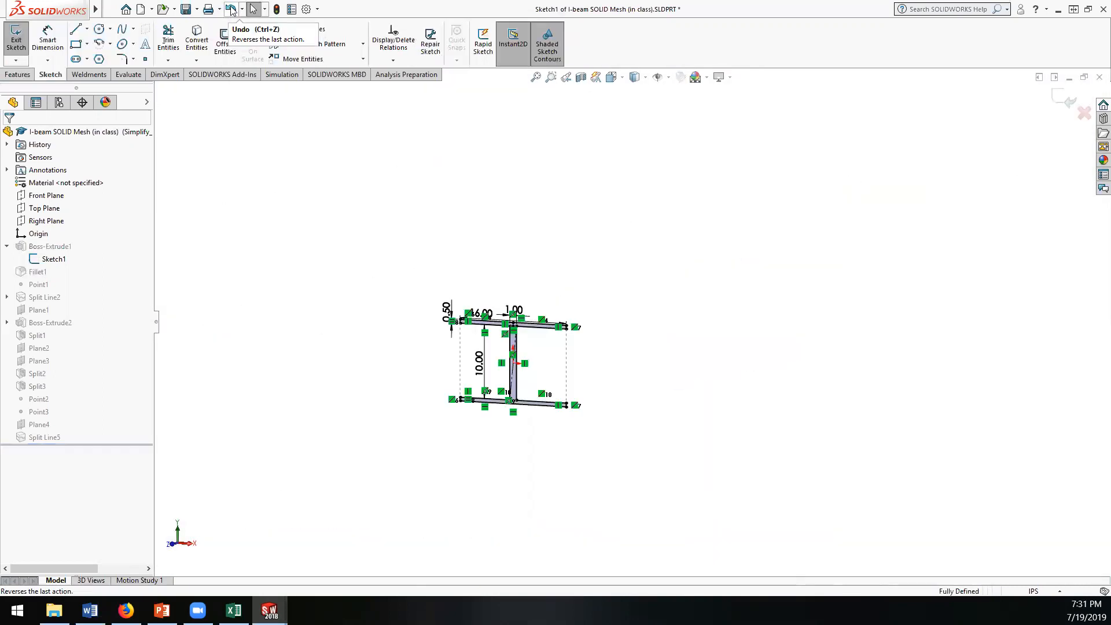
left_click(1063, 100)
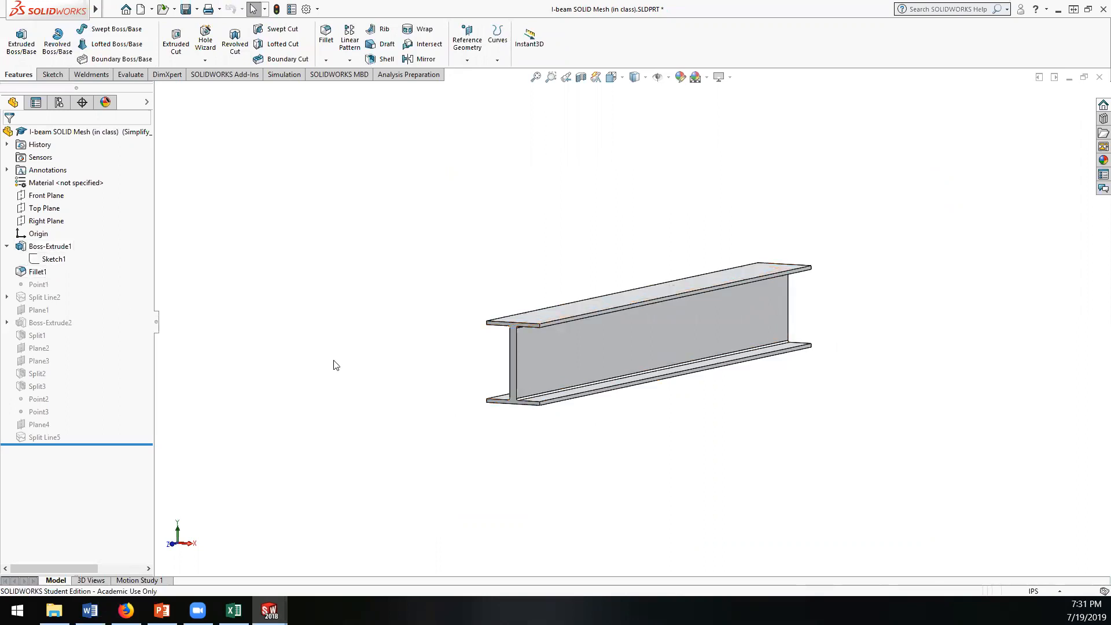
Step: Try defining a Center of Face reference point on the upper face of the top flange, then cancel it
middle_click_drag(290, 339, 304, 340)
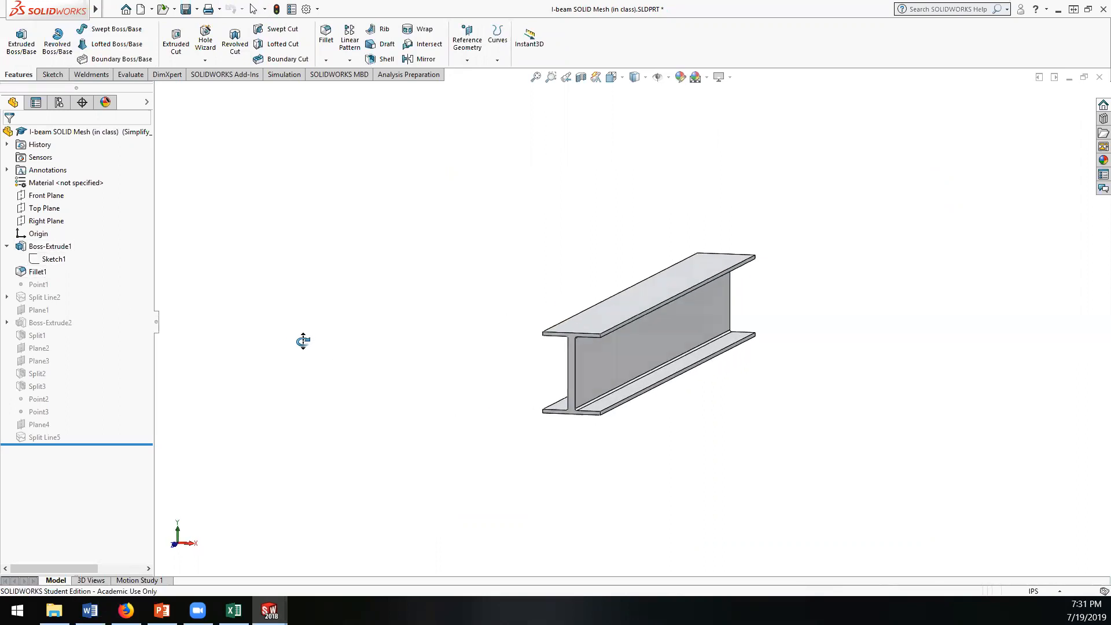
scroll(713, 292, "down", 3)
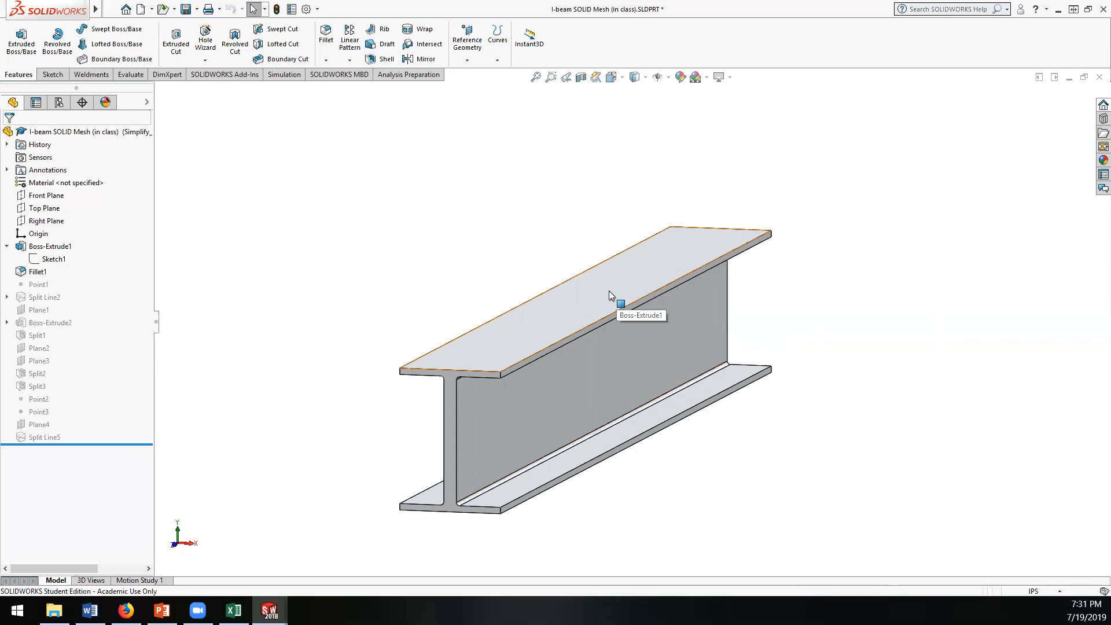
right_click(38, 289)
left_click(468, 61)
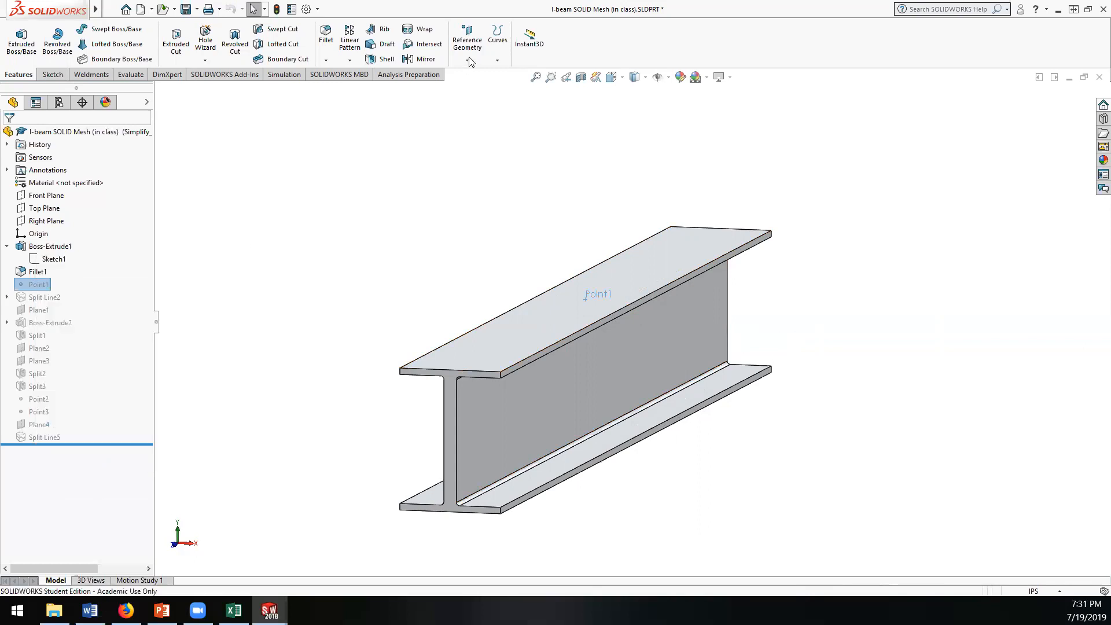
left_click(468, 60)
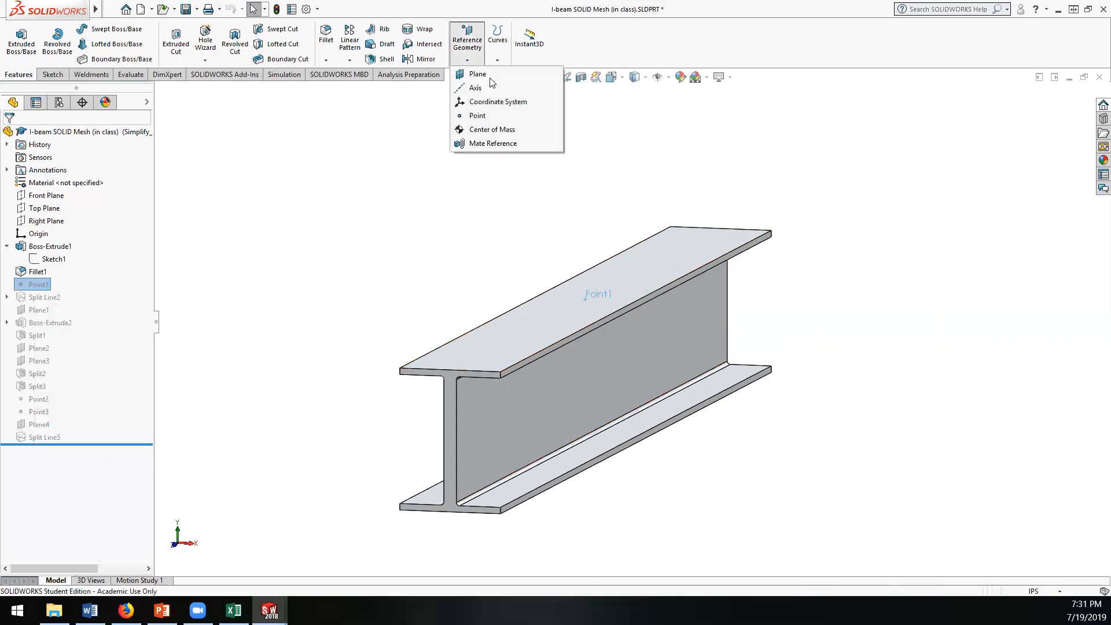
left_click(490, 115)
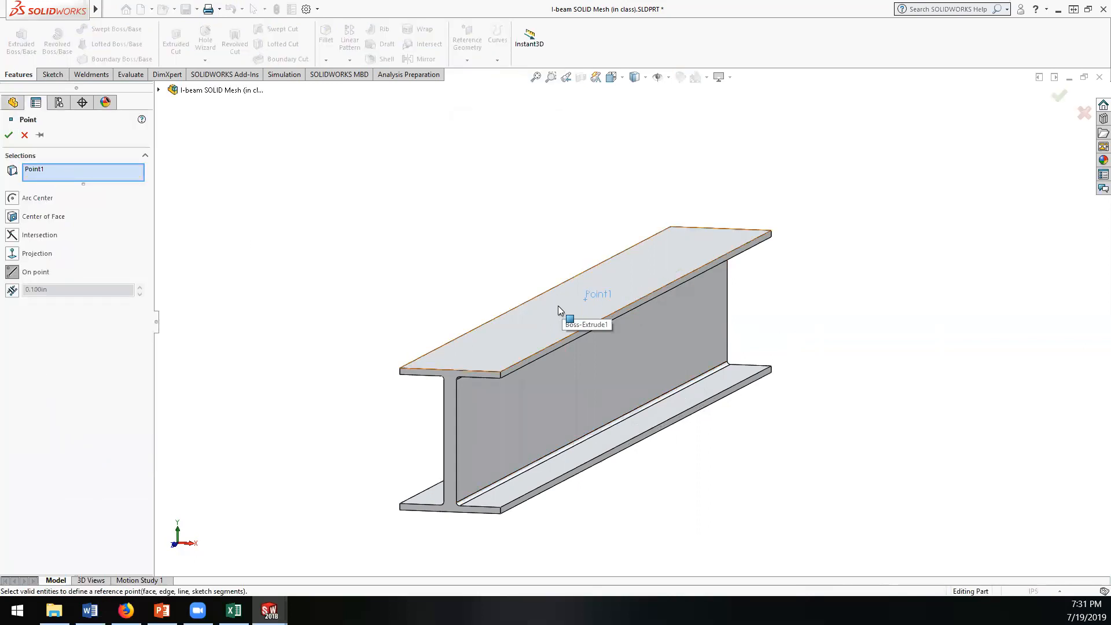
right_click(34, 173)
left_click(50, 180)
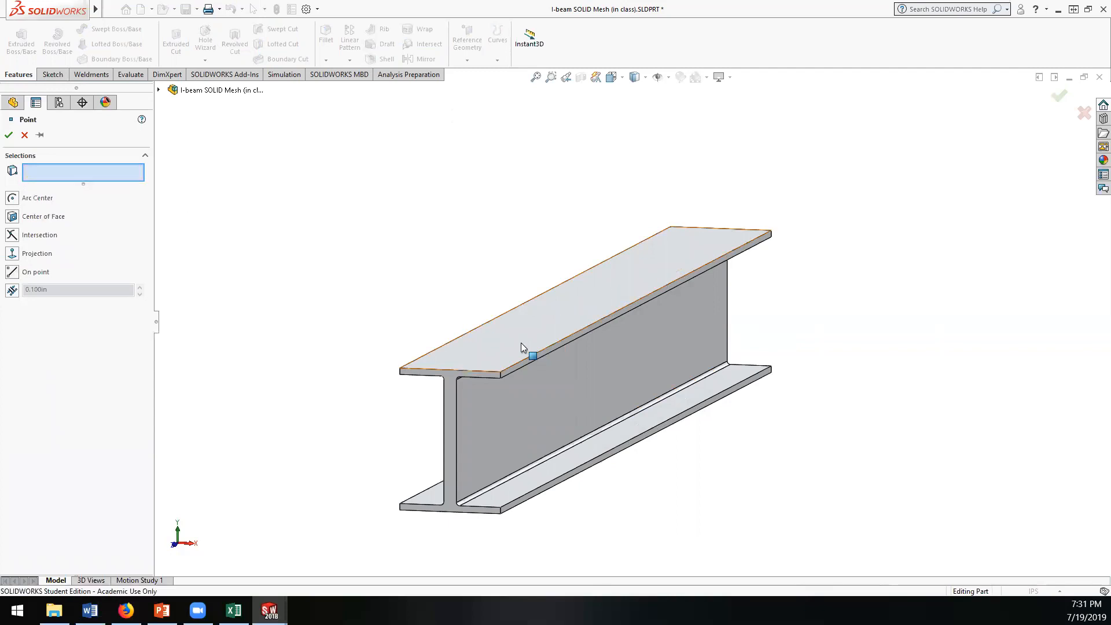
left_click(46, 221)
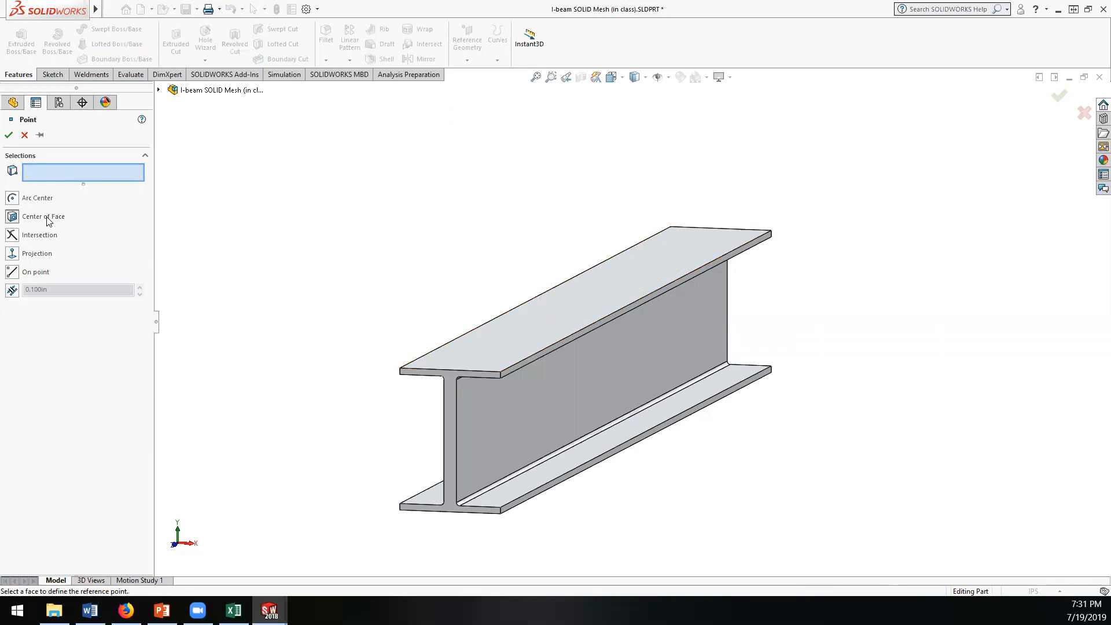
left_click(521, 333)
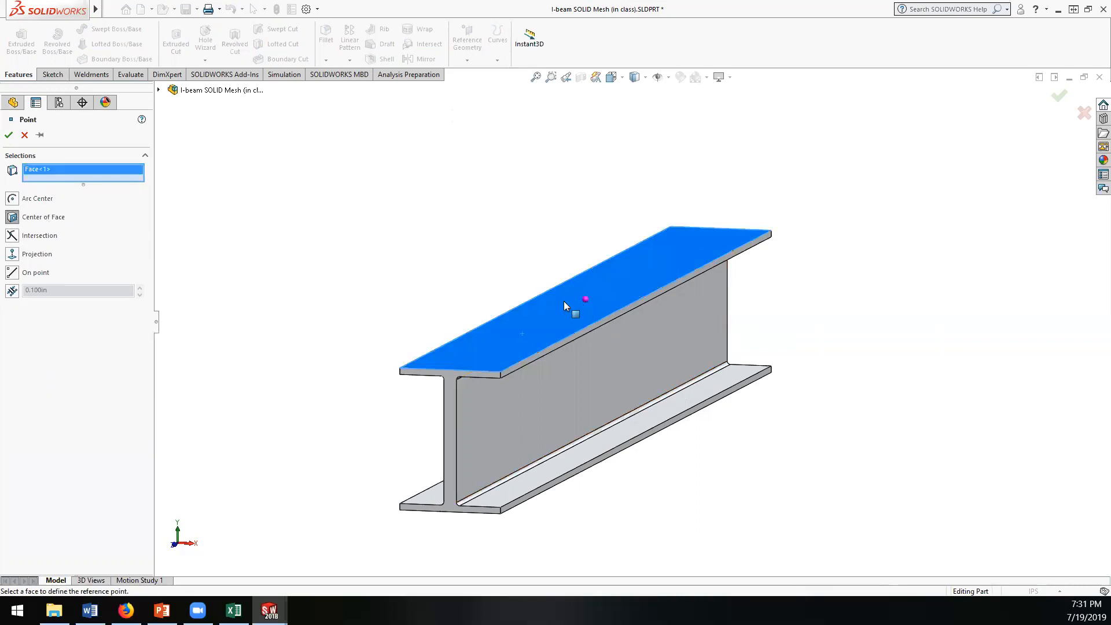
left_click(24, 136)
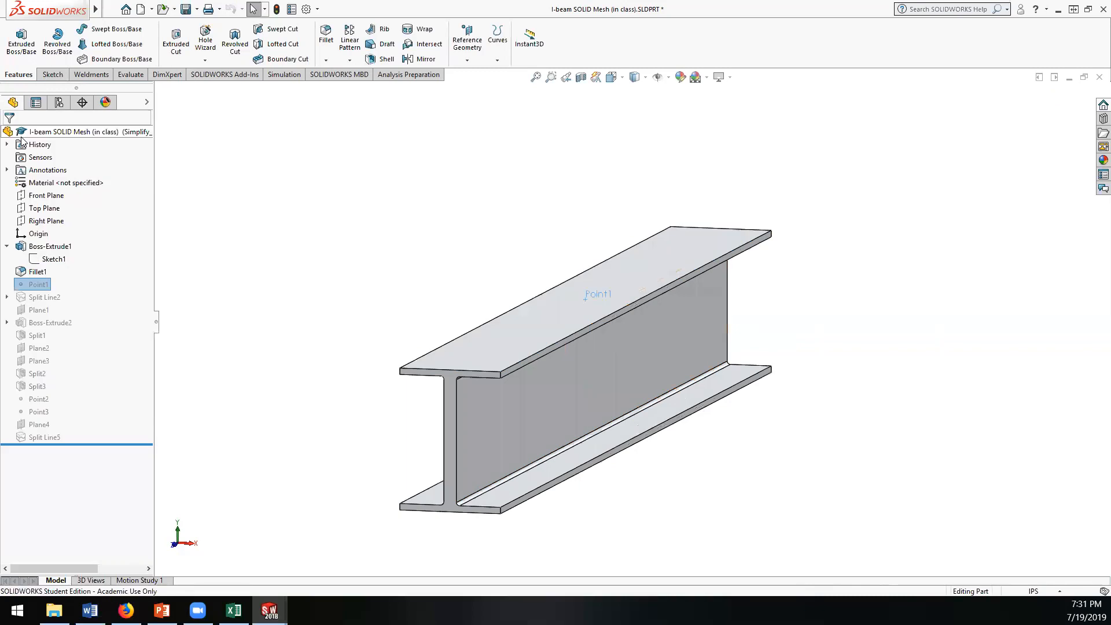
Step: Unsuppress the existing reference point Point1 on the top flange
right_click(39, 285)
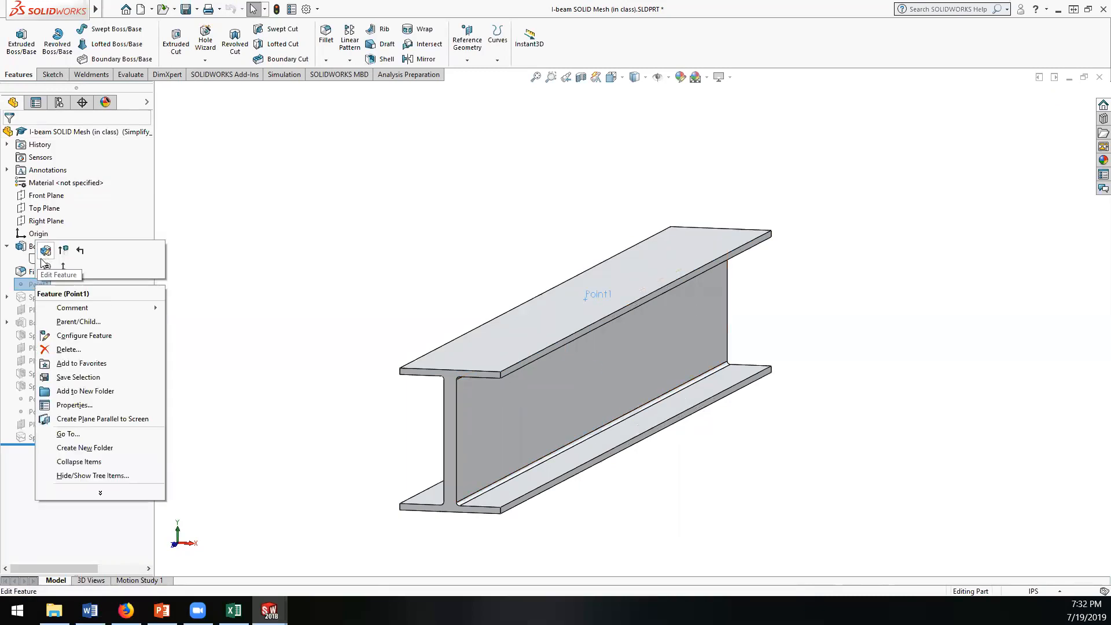
left_click(23, 285)
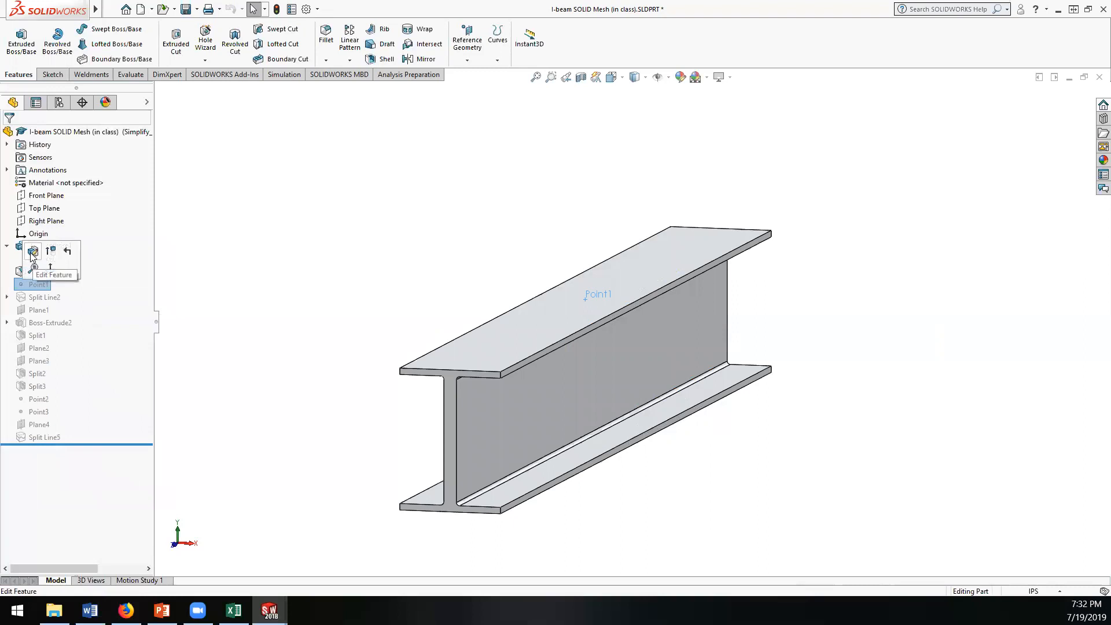
right_click(35, 285)
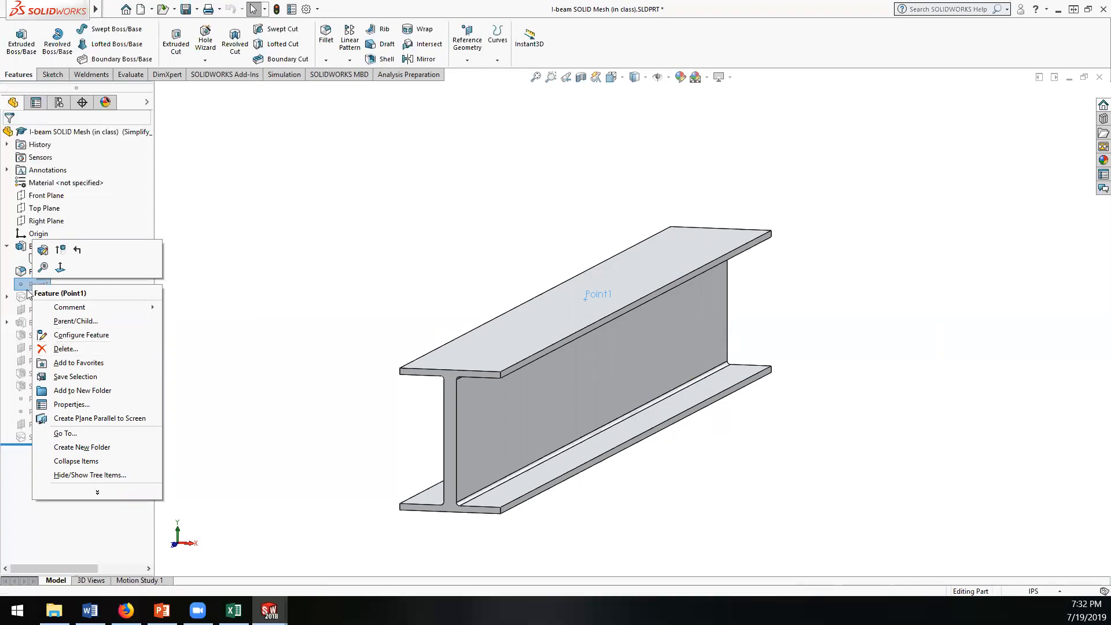
left_click(60, 251)
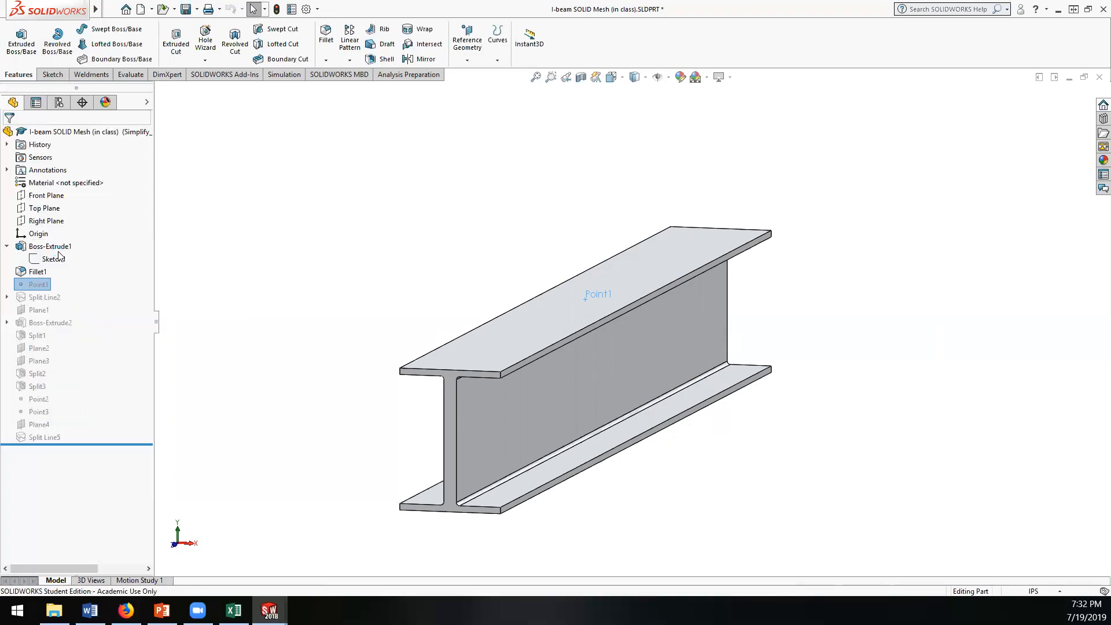
left_click(37, 284)
left_click(217, 295)
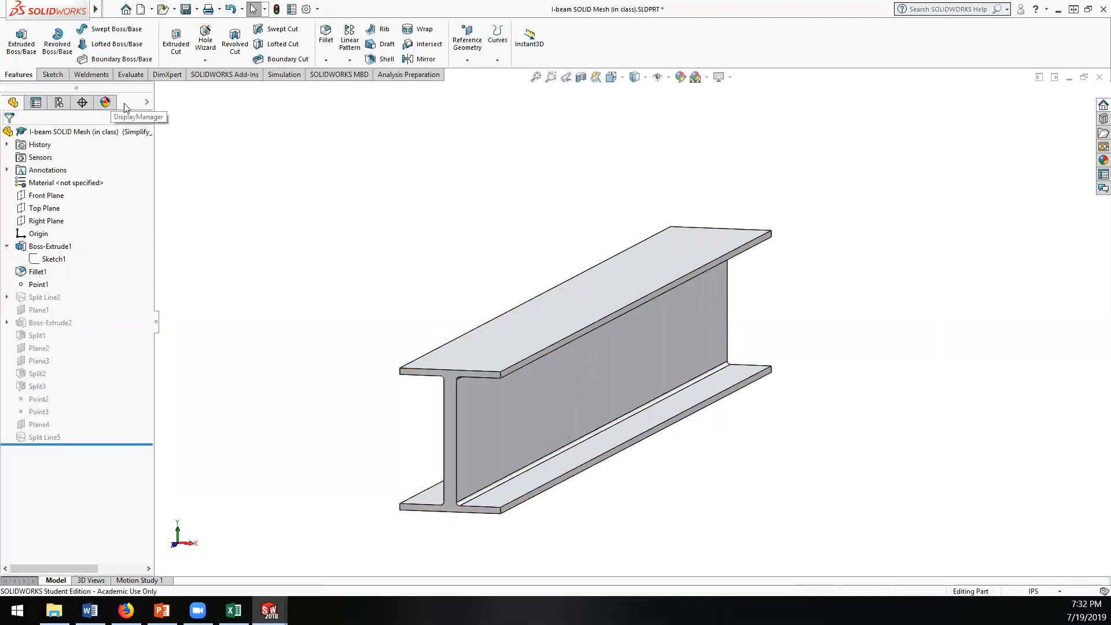
Step: Set up a new Static simulation study with the name "Solid Mesh, center point load"
left_click(283, 76)
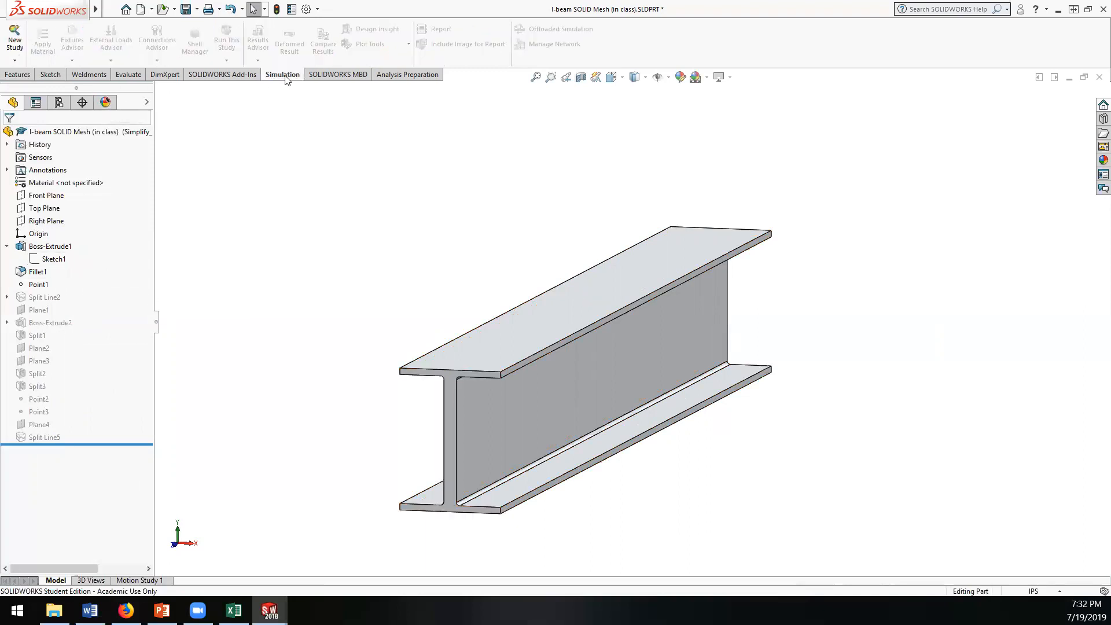
left_click(16, 58)
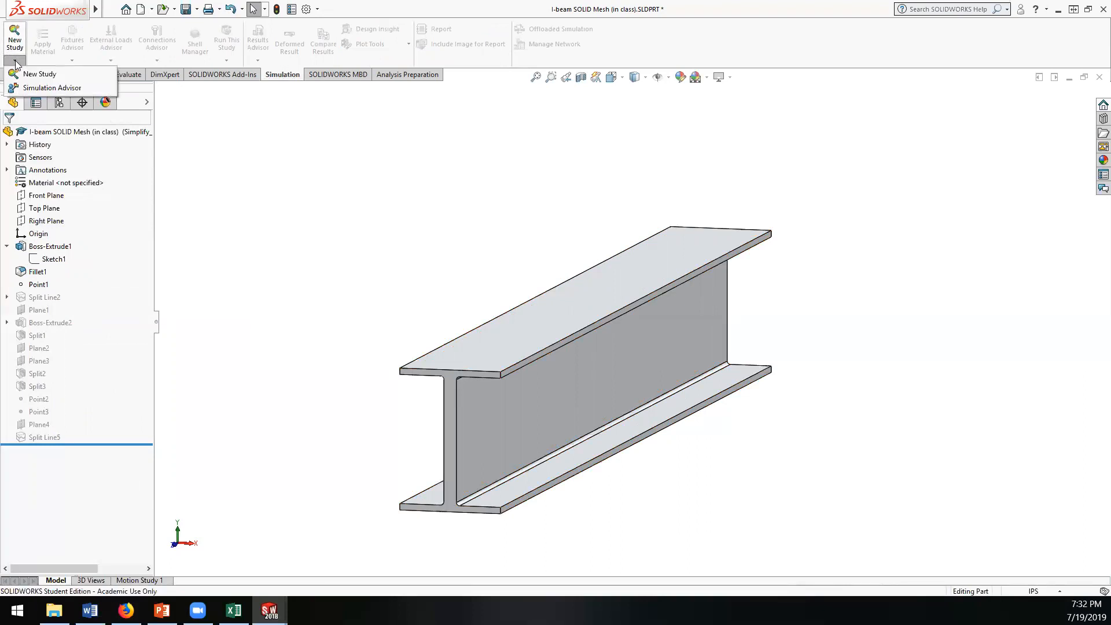
left_click(29, 73)
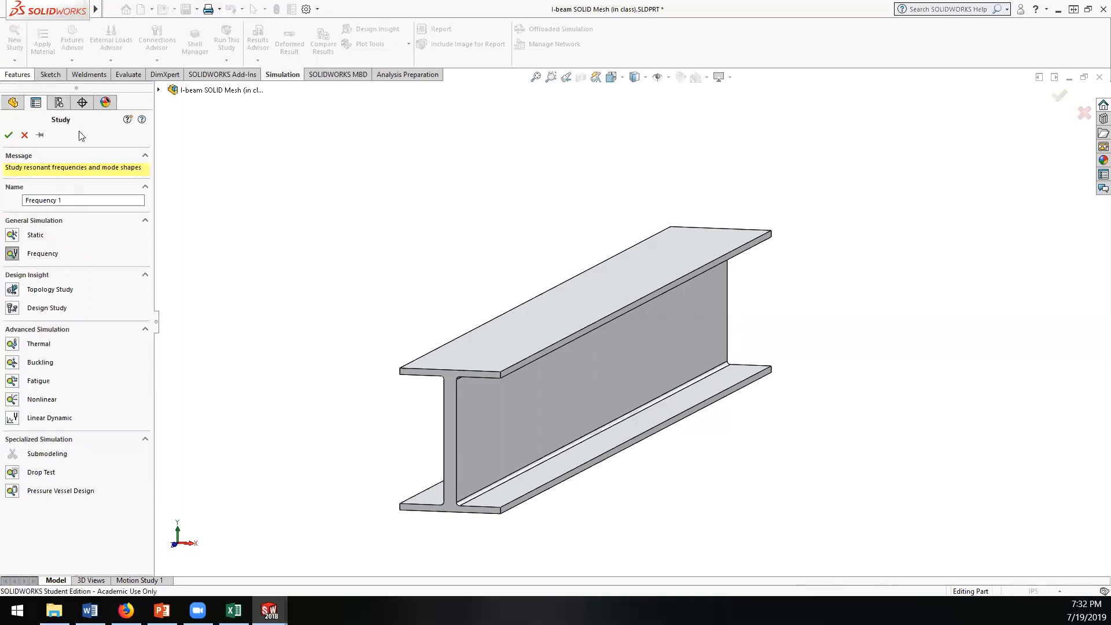
left_click(138, 198)
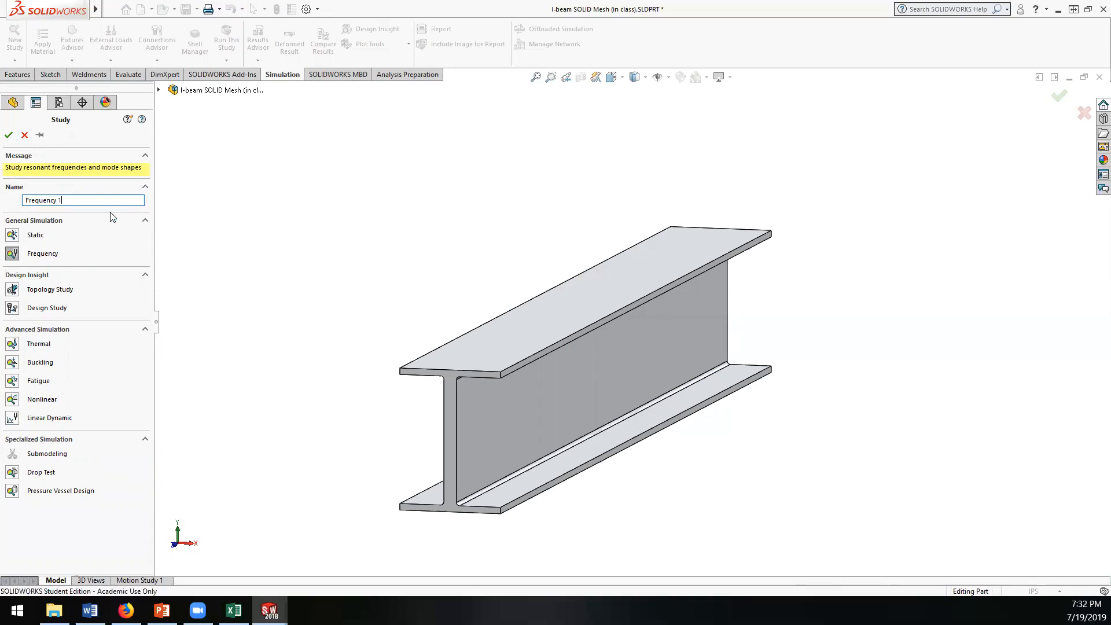
left_click_drag(61, 203, 5, 207)
left_click(23, 234)
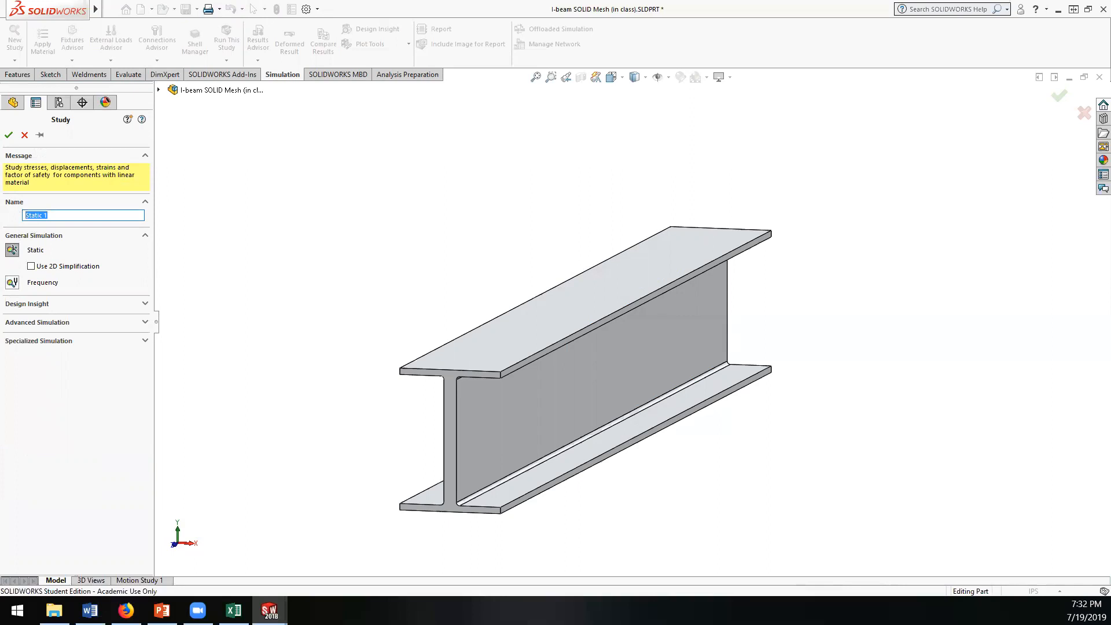
type("Solid Mesh, center point load")
Step: Copy the study name and paste it into cell B2 of the blank Excel workbook
left_click_drag(119, 215, 10, 215)
key("ctrl+c")
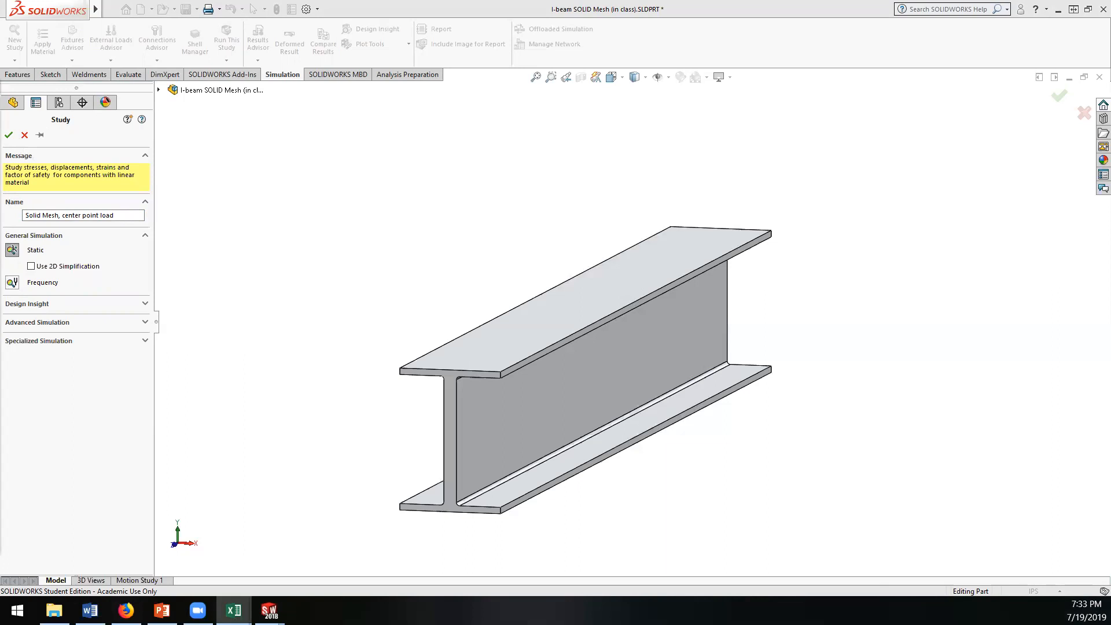
key("alt+Tab")
left_click(84, 162)
left_click(204, 111)
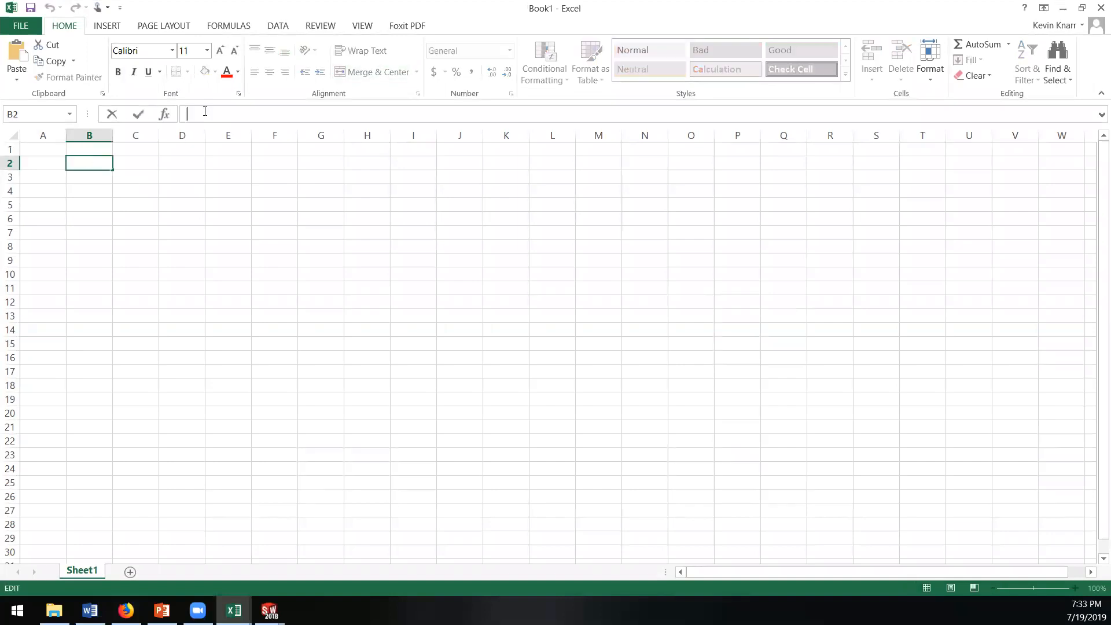
key("ctrl+v")
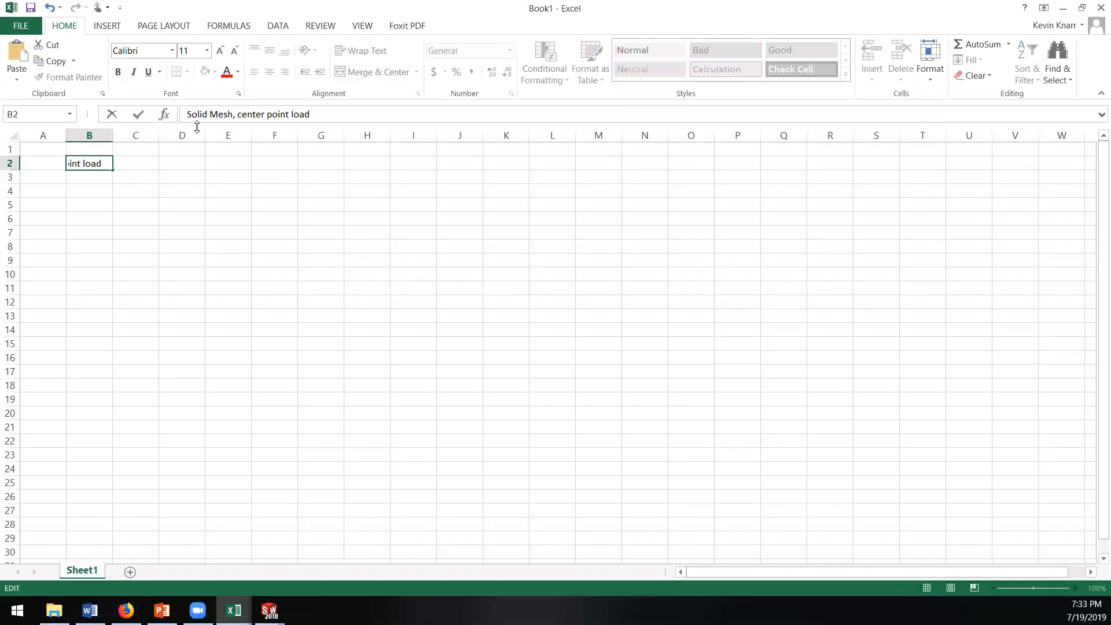
key("Return")
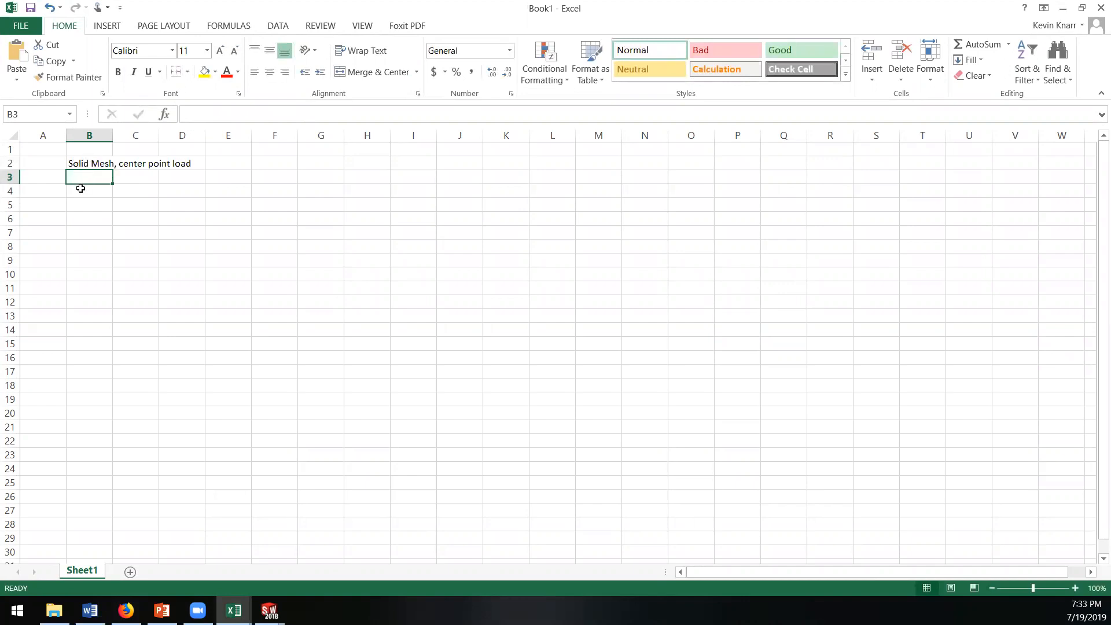
left_click(80, 188)
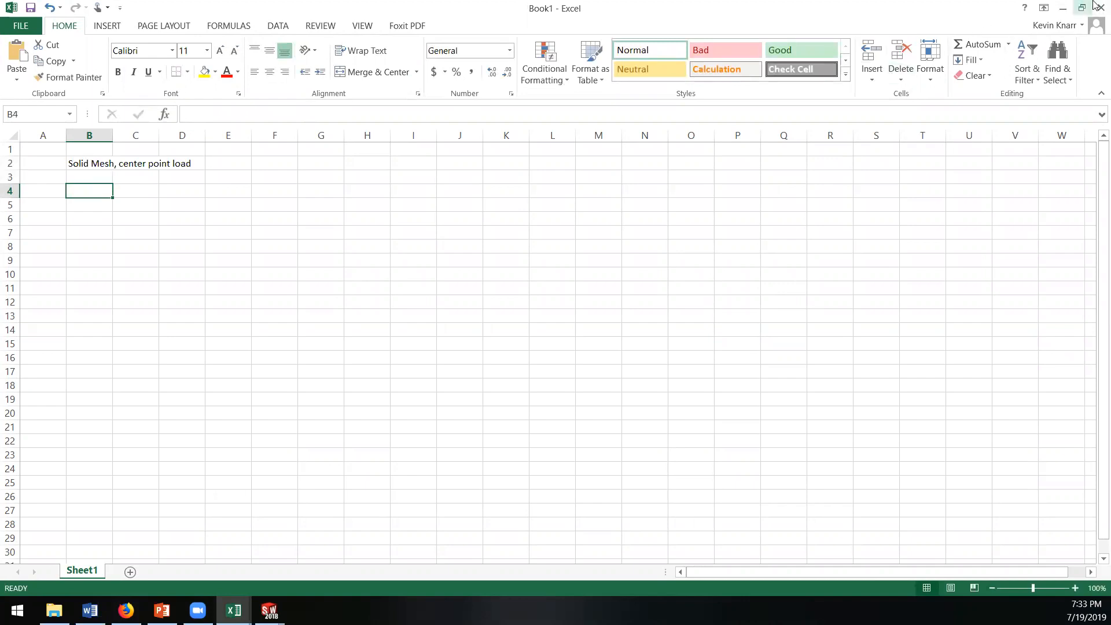
Step: Return to SOLIDWORKS, remove the comma so the study name reads "Solid Mesh center point load", and create the study
left_click(1062, 8)
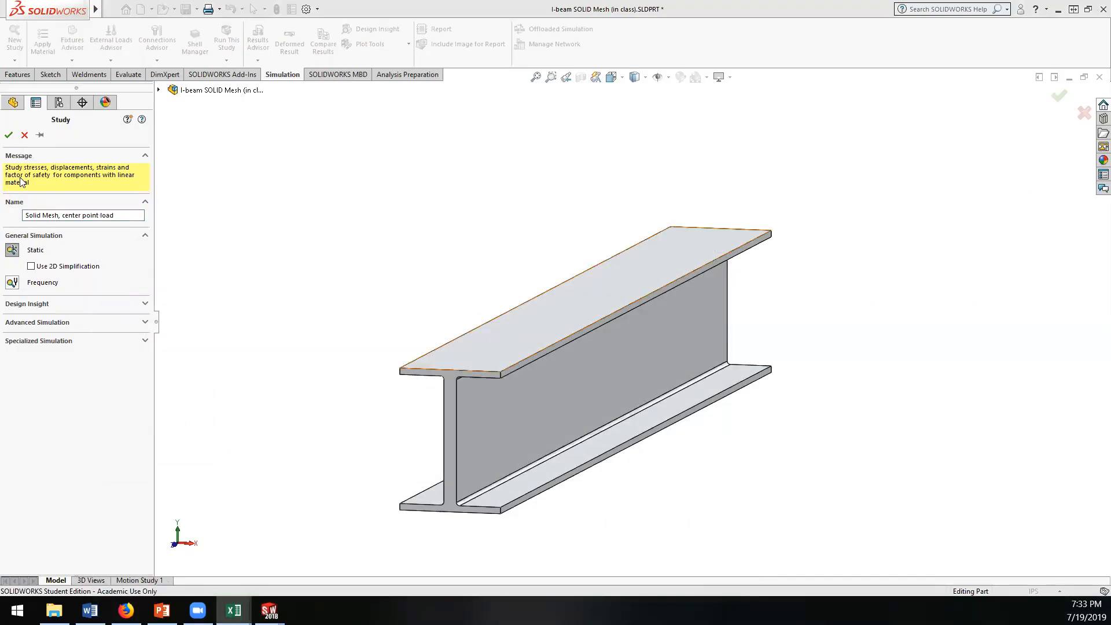
left_click(8, 137)
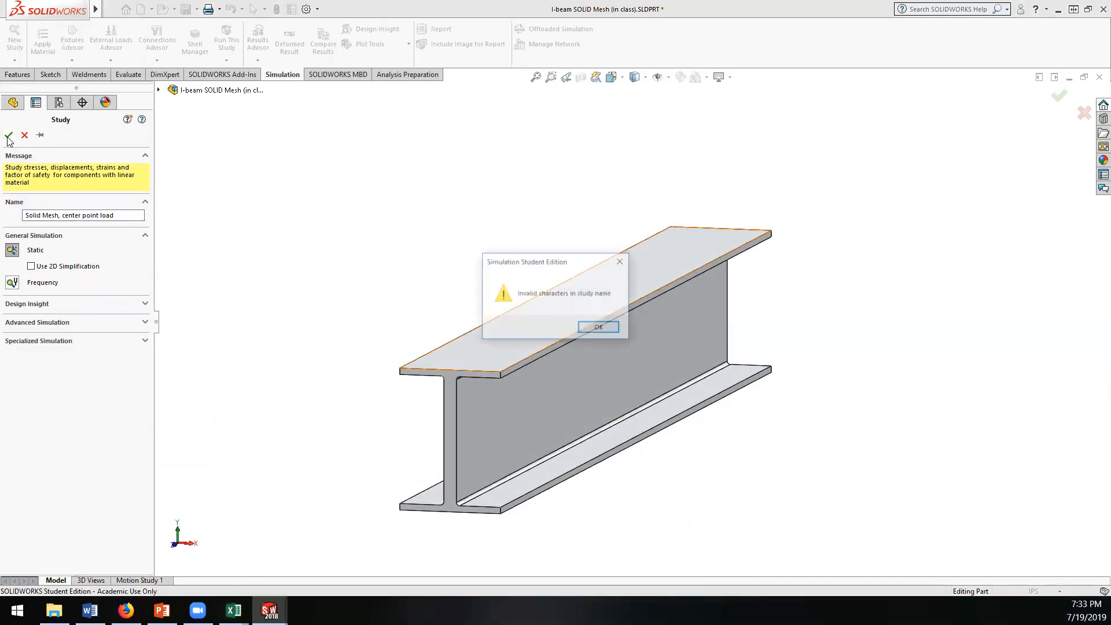
left_click(601, 329)
left_click_drag(68, 216, 61, 215)
key("BackSpace")
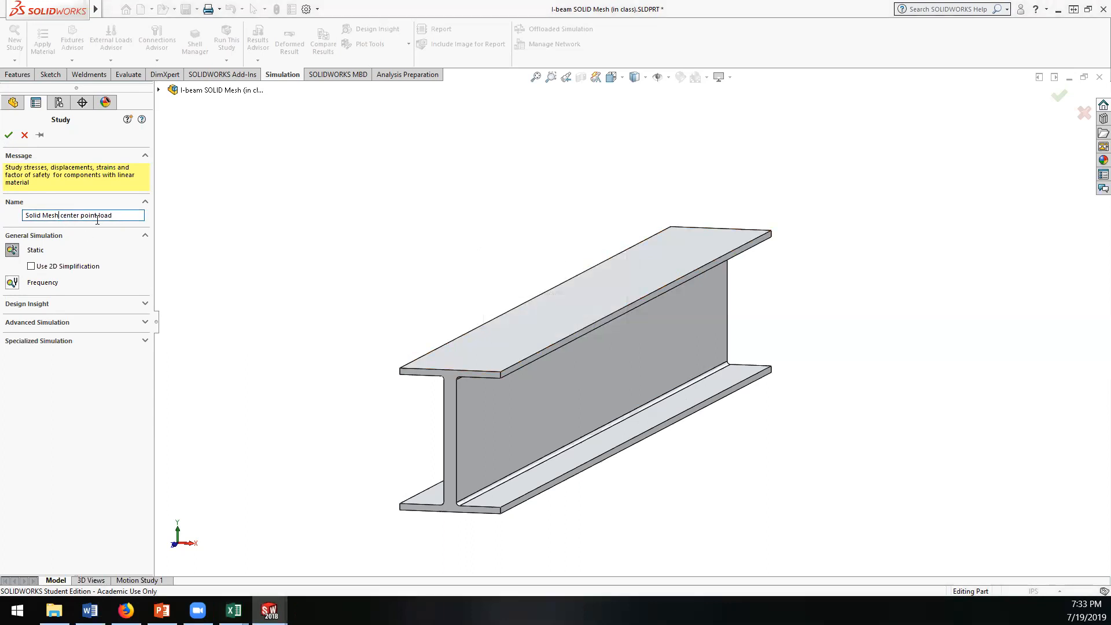
left_click(8, 136)
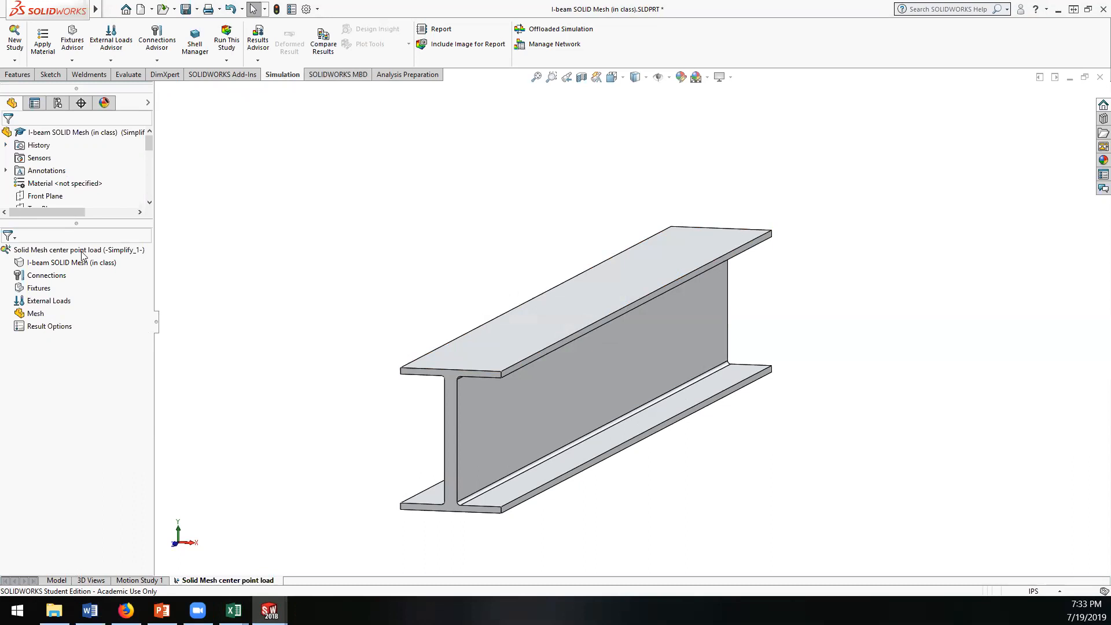
Step: Look through the Mesh Advisor's Mesh and Run and Bodies and Material sections, and close the advisor
left_click_drag(83, 224, 78, 317)
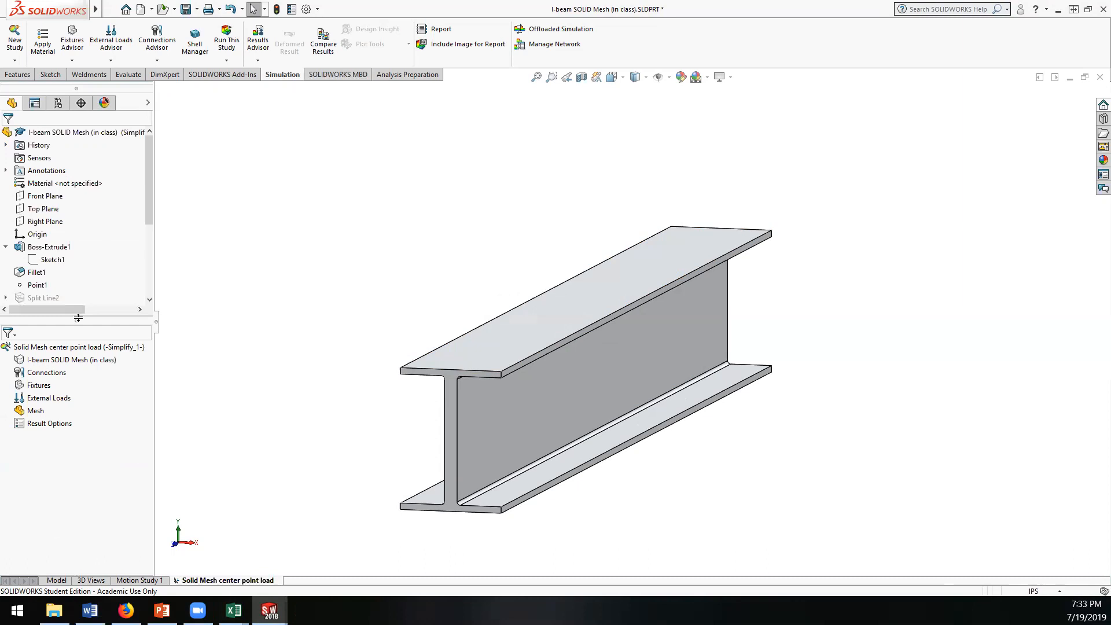
right_click(42, 363)
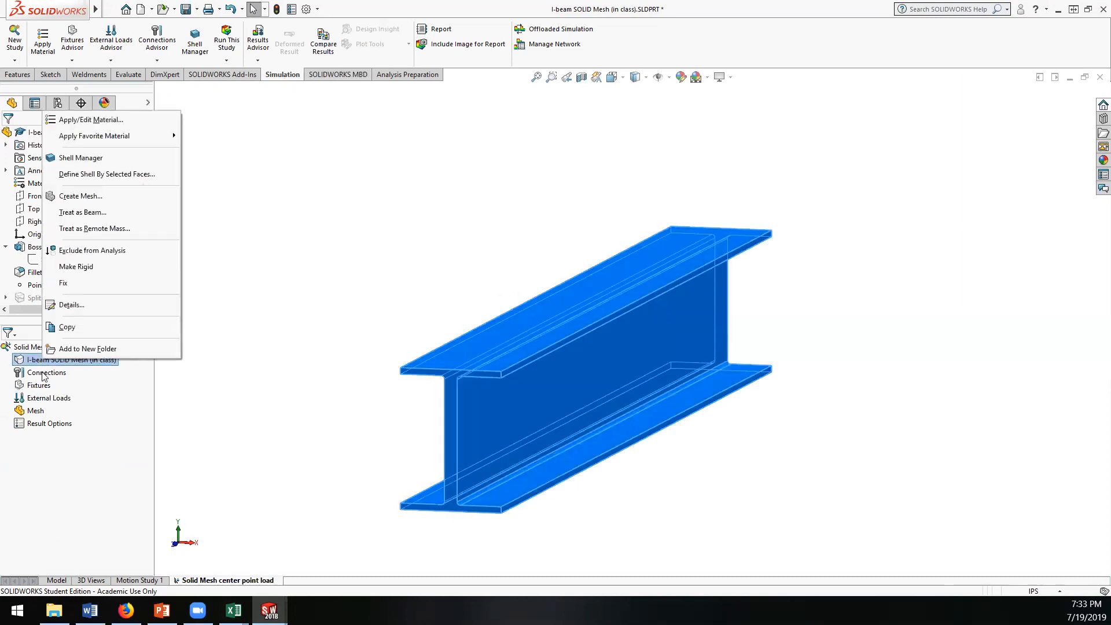
left_click(40, 411)
right_click(39, 411)
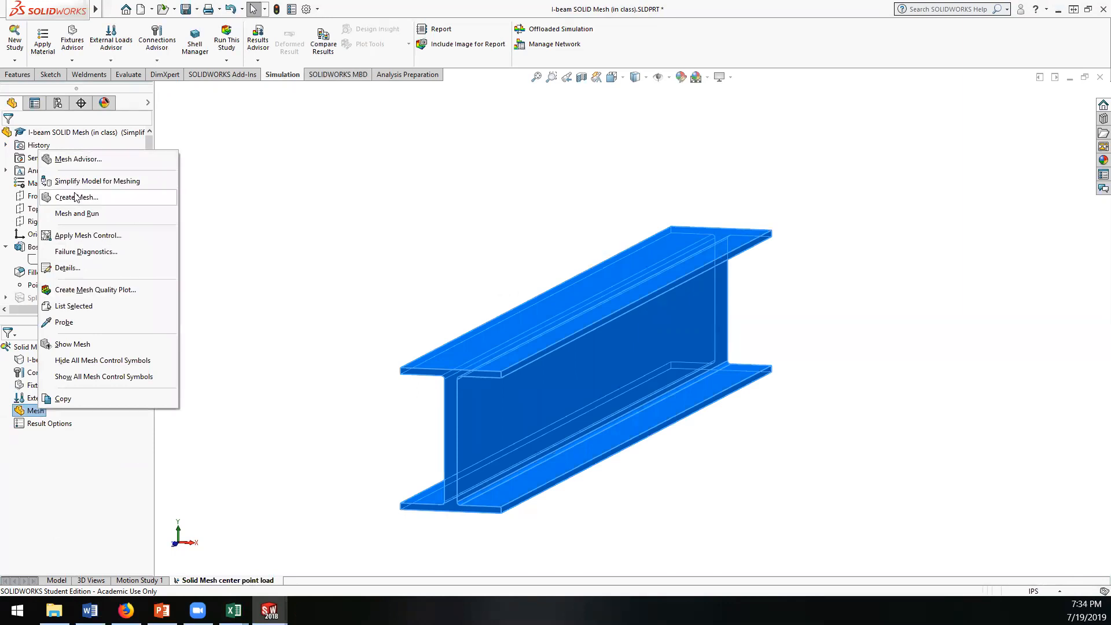
left_click(78, 159)
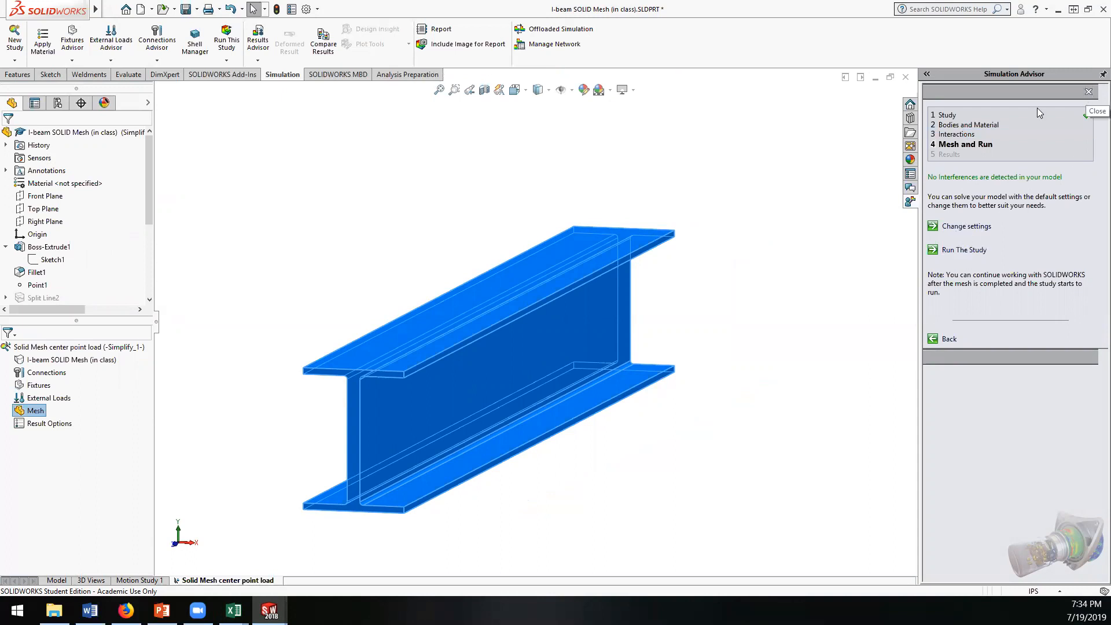
left_click(965, 128)
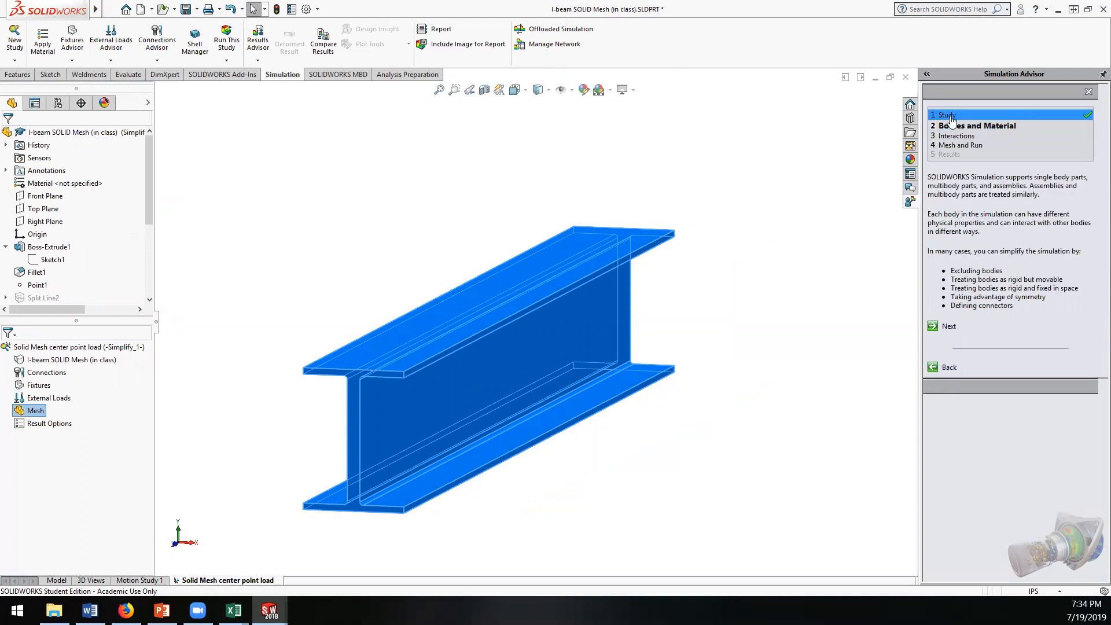
left_click(1088, 92)
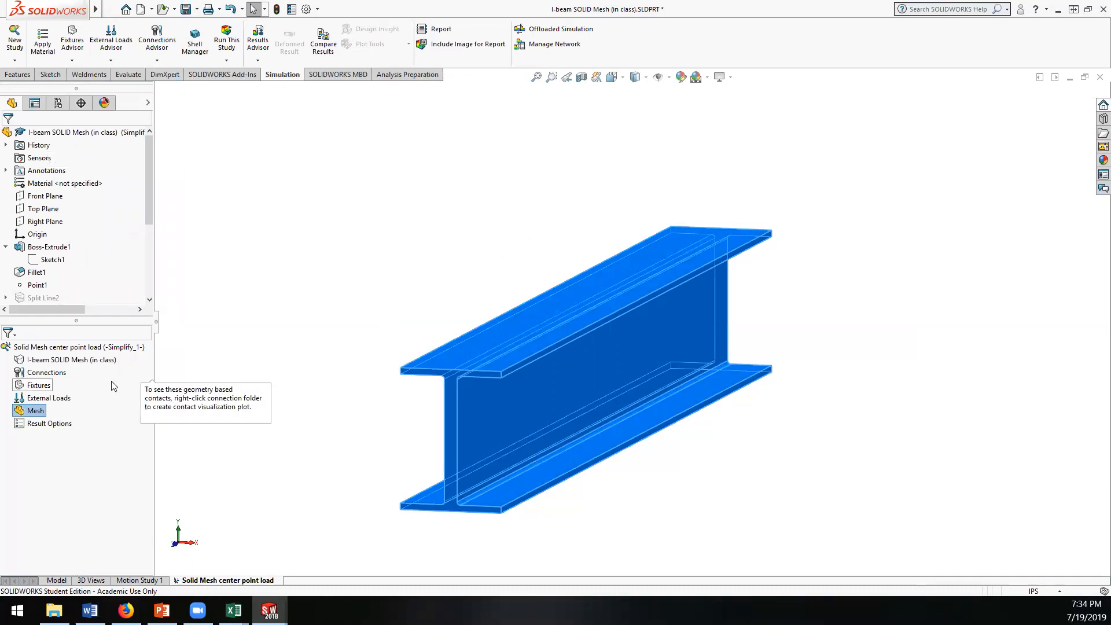
left_click(47, 363)
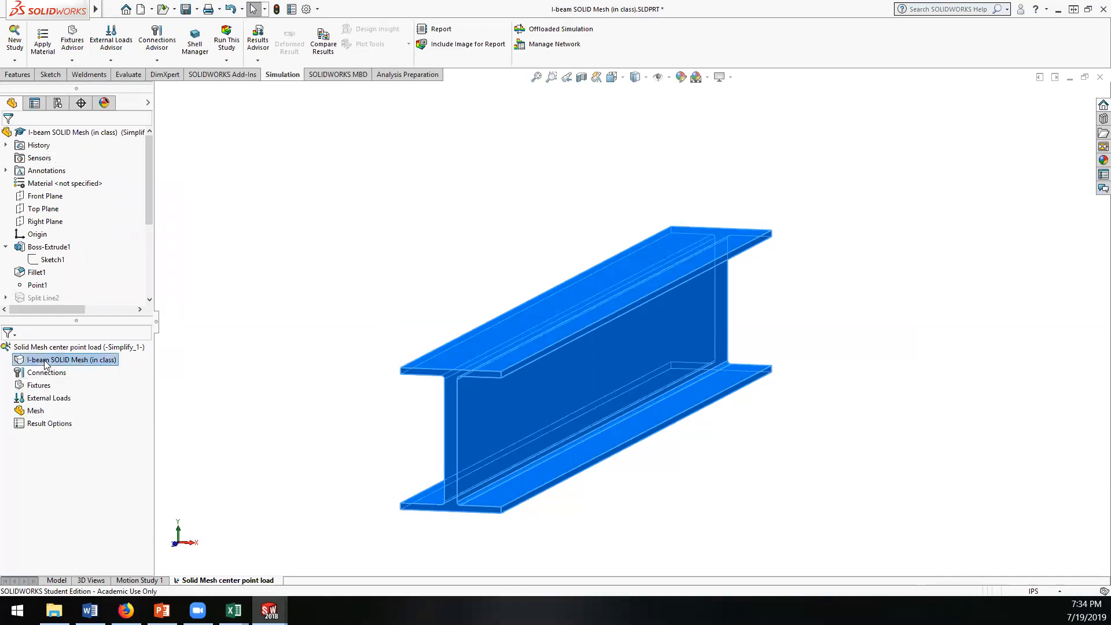
right_click(45, 363)
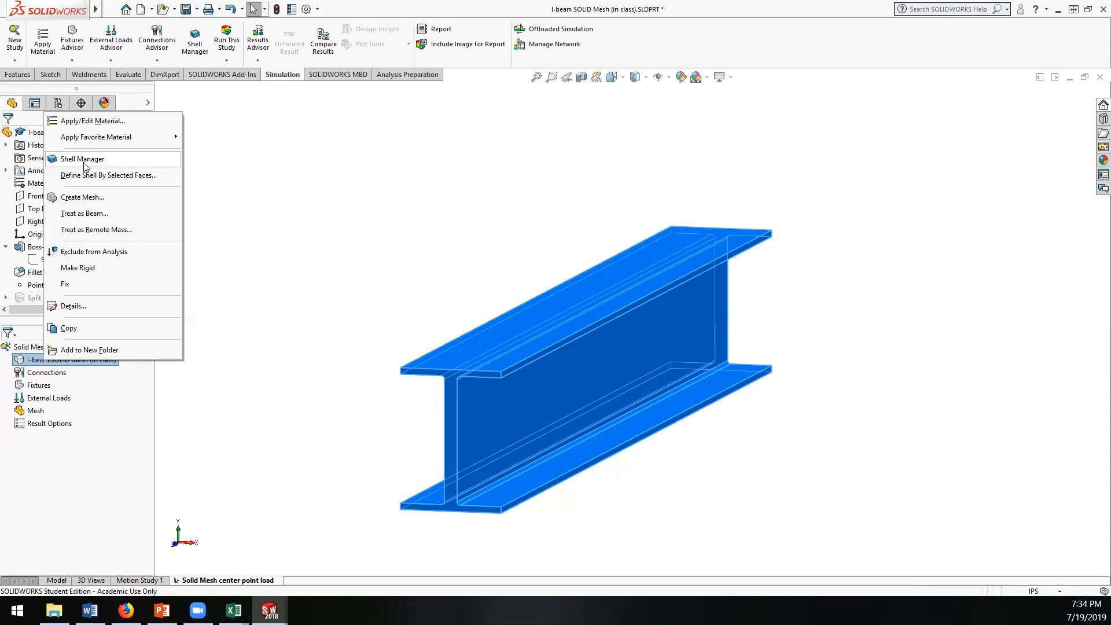
left_click(85, 197)
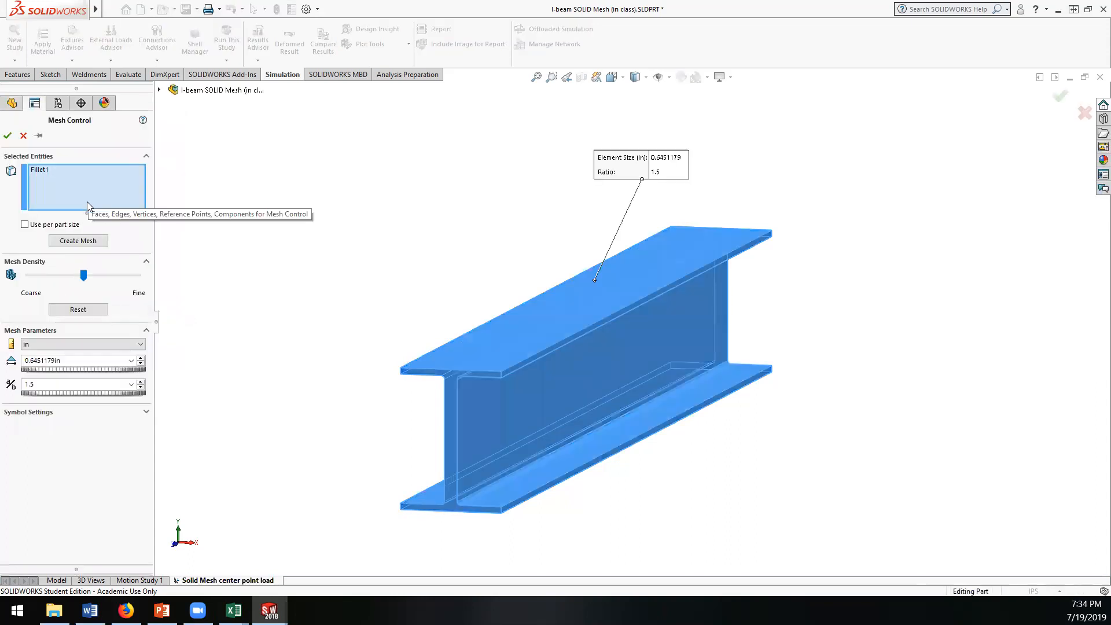
middle_click_drag(280, 314, 299, 288)
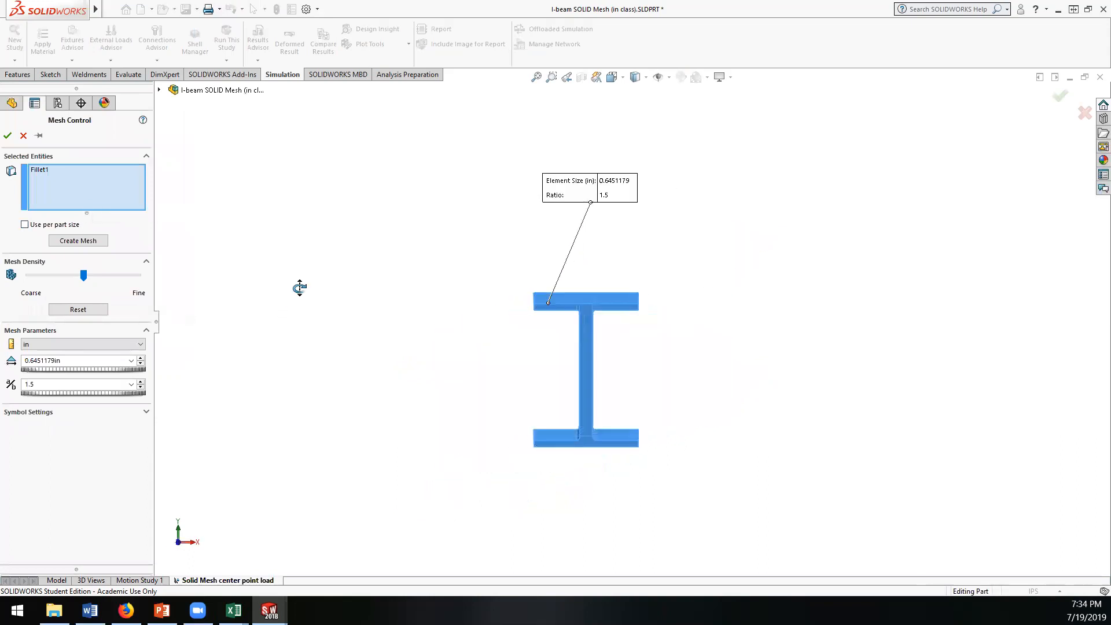
left_click(23, 135)
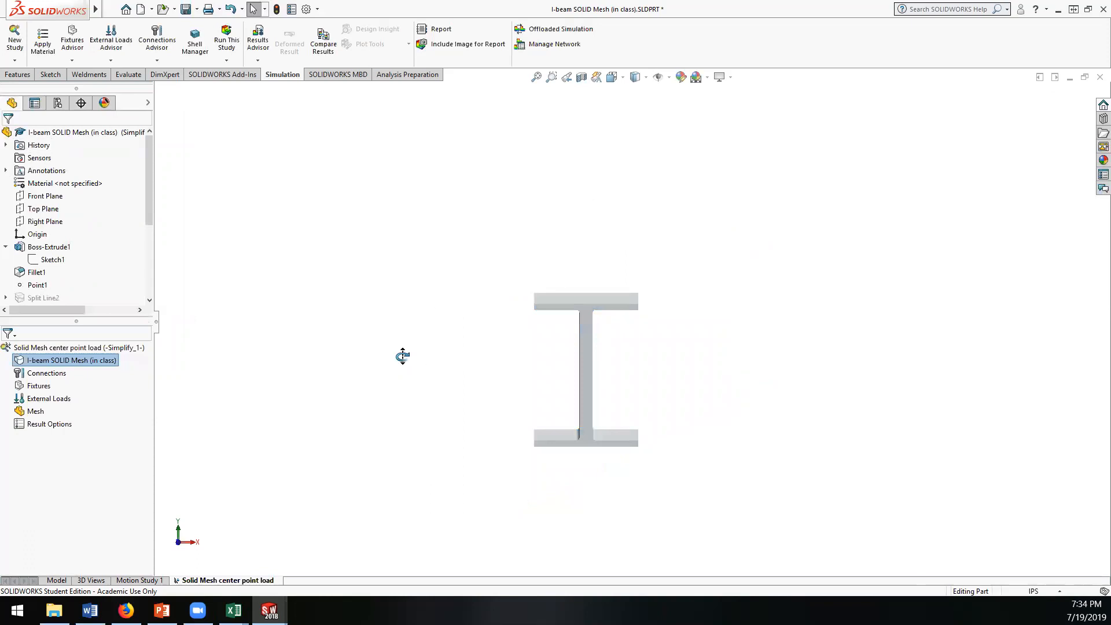
middle_click_drag(402, 354, 300, 126)
left_click(357, 78)
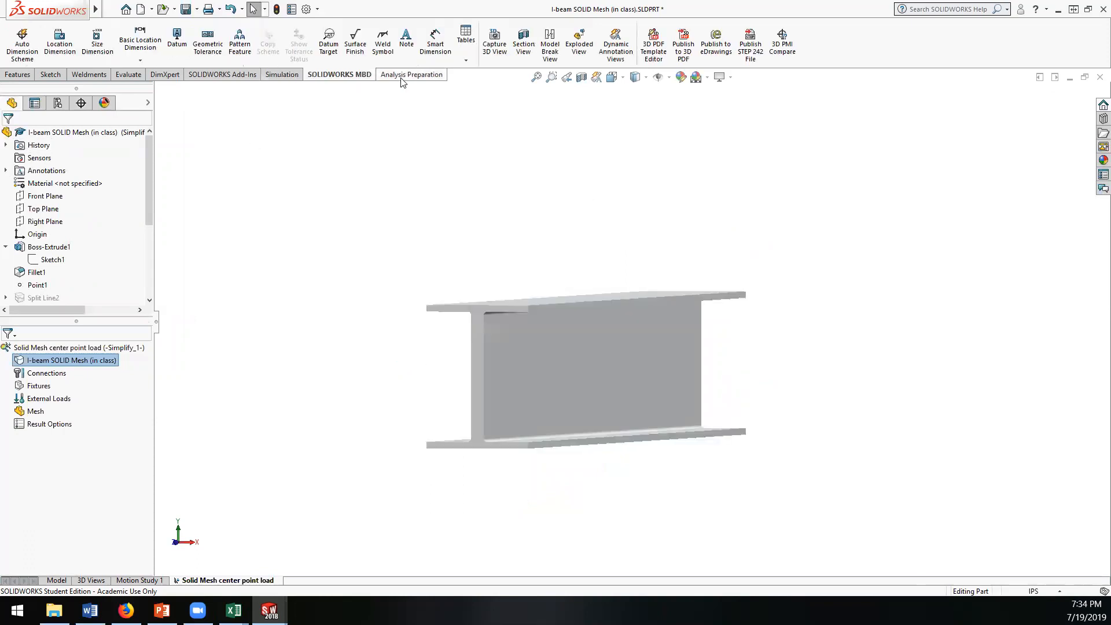
left_click(407, 75)
left_click(20, 76)
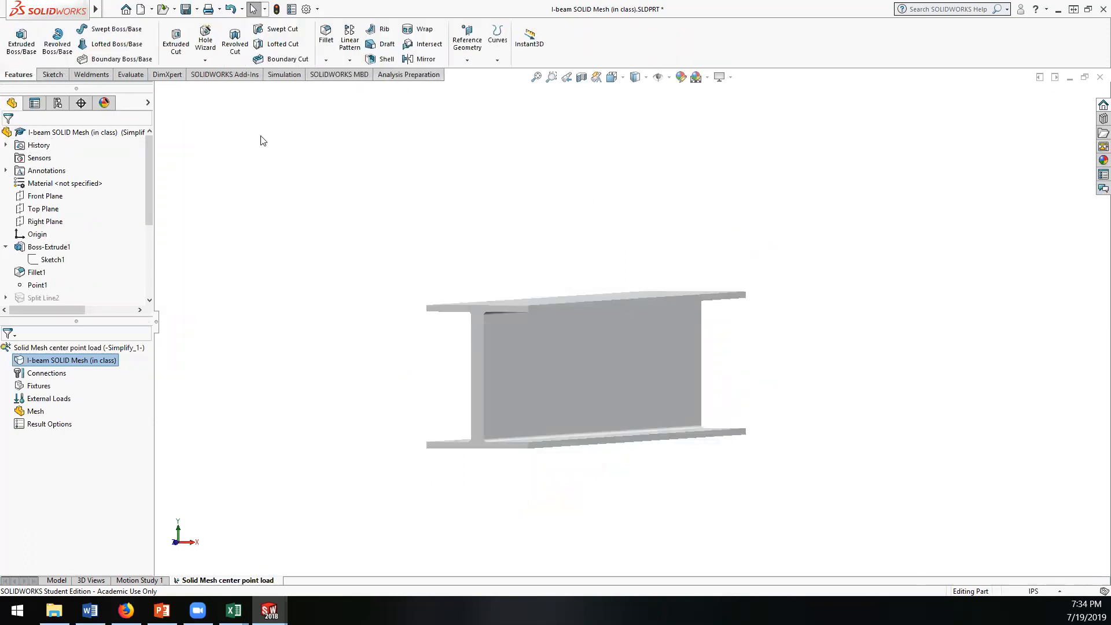
key("ctrl+7")
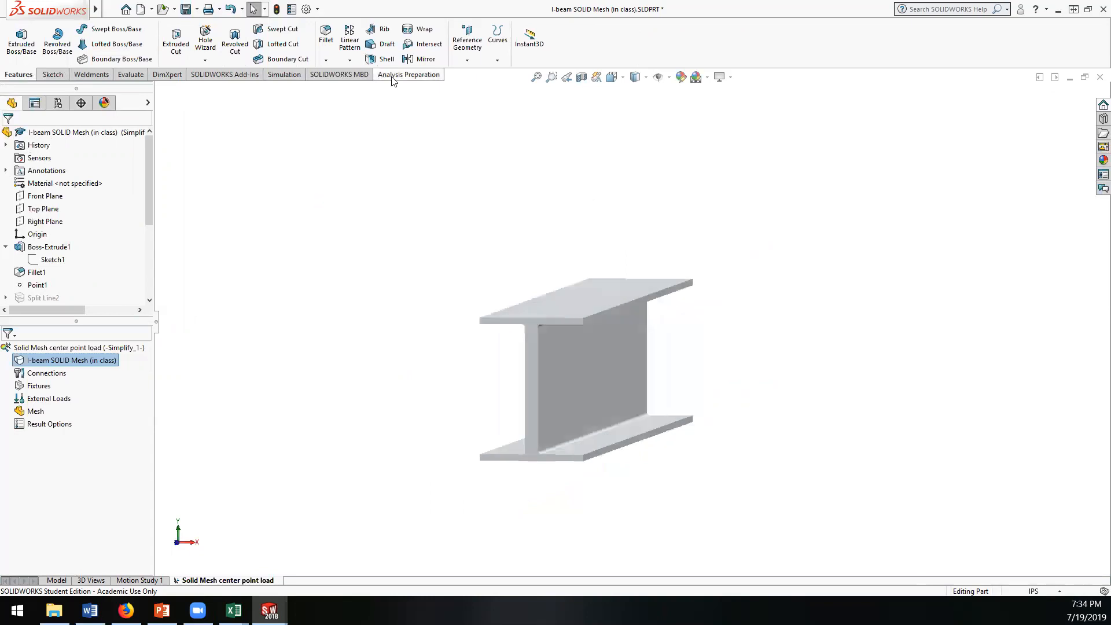
Step: Run Simplify on the part's features and suppress Fillet1 in the derived configuration Simplify_2
left_click(402, 75)
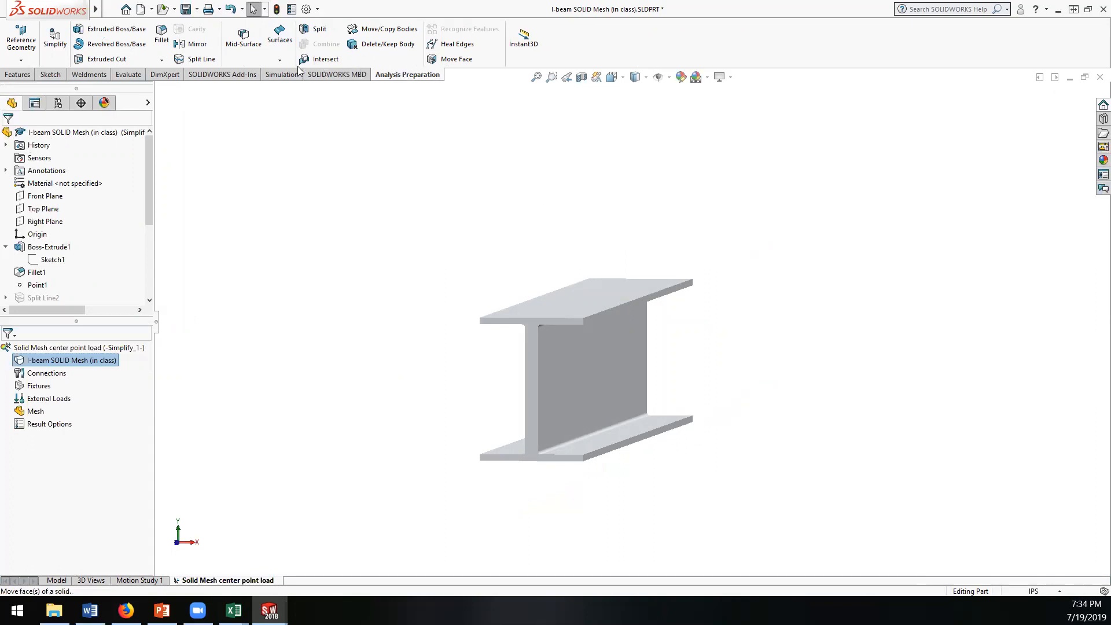
left_click(55, 40)
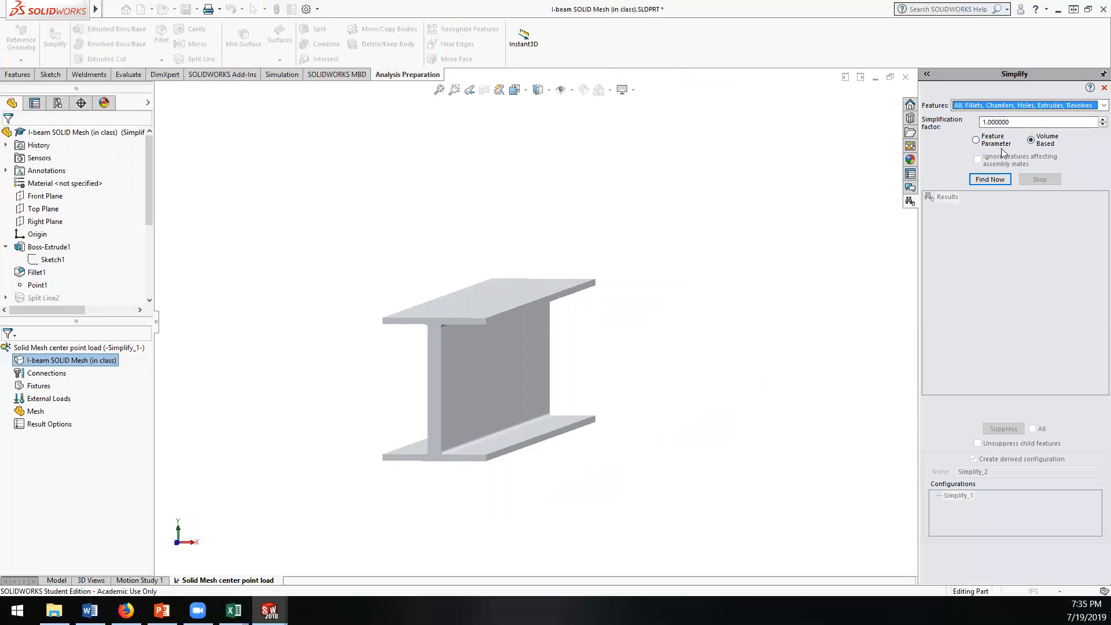
left_click(987, 180)
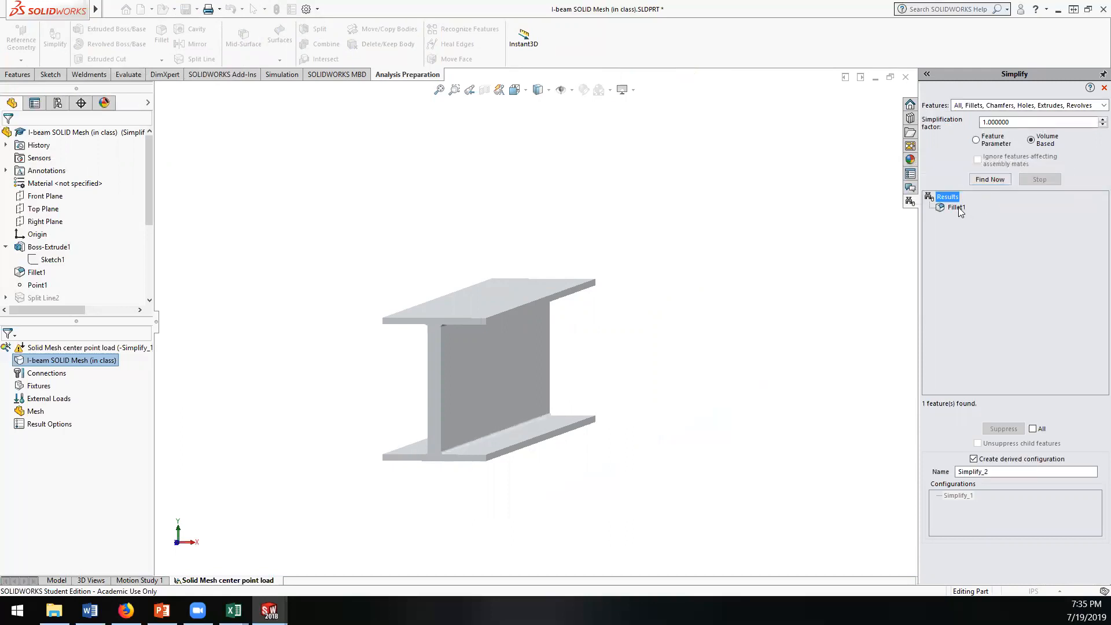
left_click(955, 207)
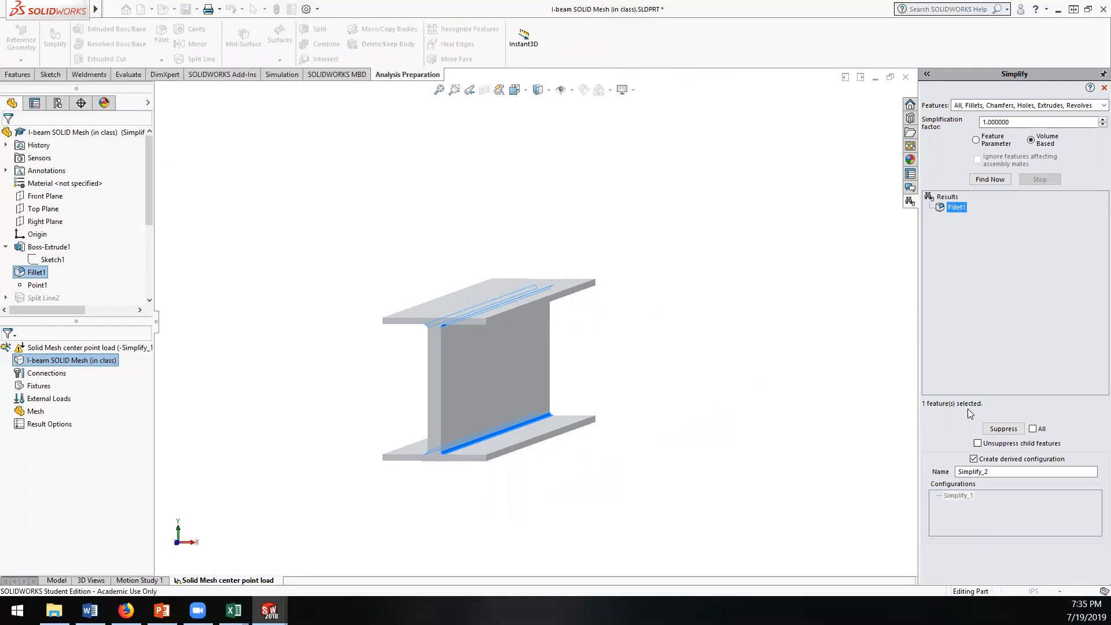
left_click(1003, 429)
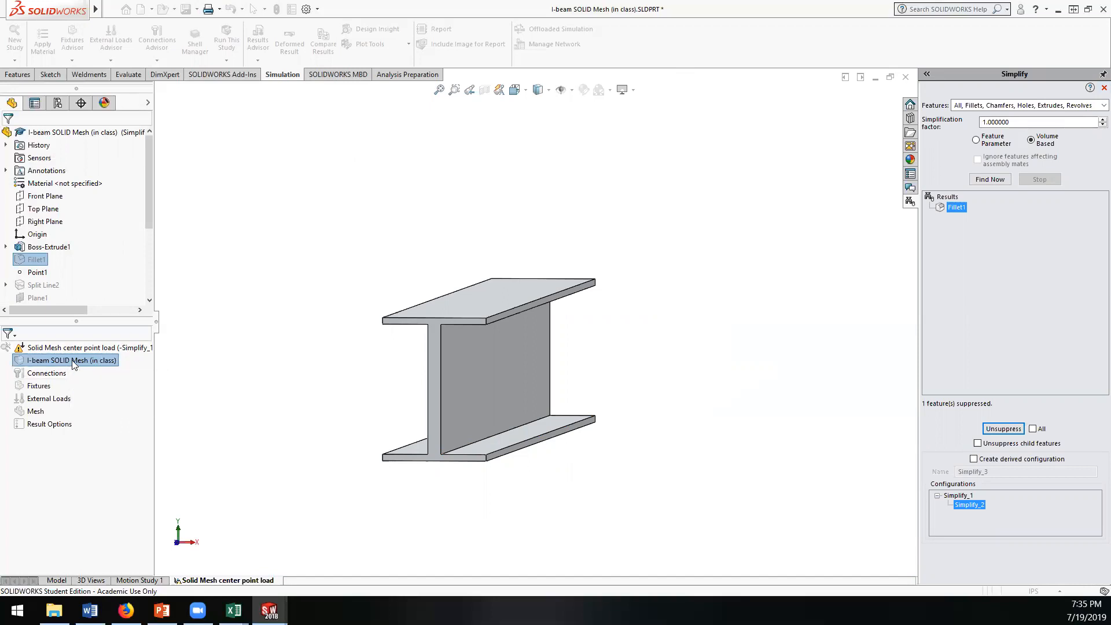
left_click(1103, 87)
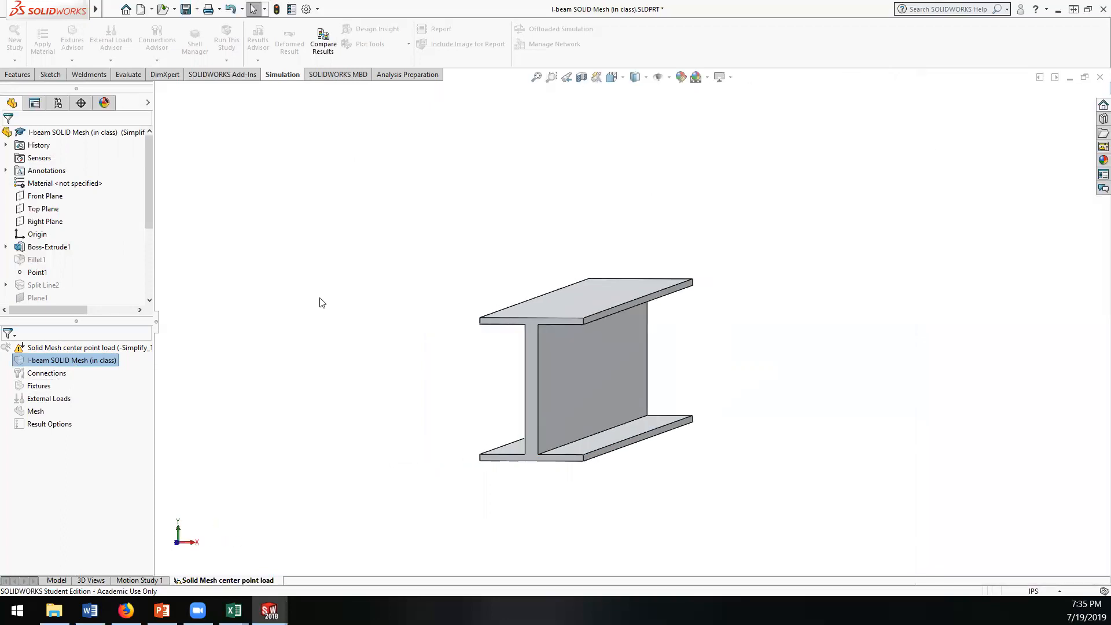
Step: Reactivate the SOLIDWORKS configuration that the Solid Mesh center point load study belongs to
left_click(75, 374)
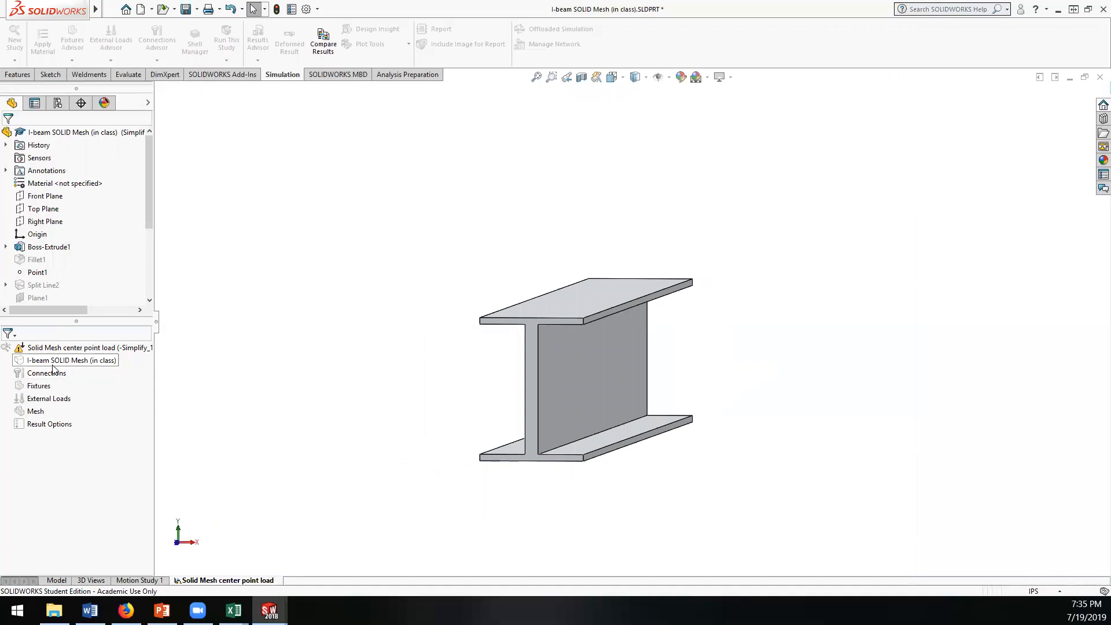
right_click(55, 350)
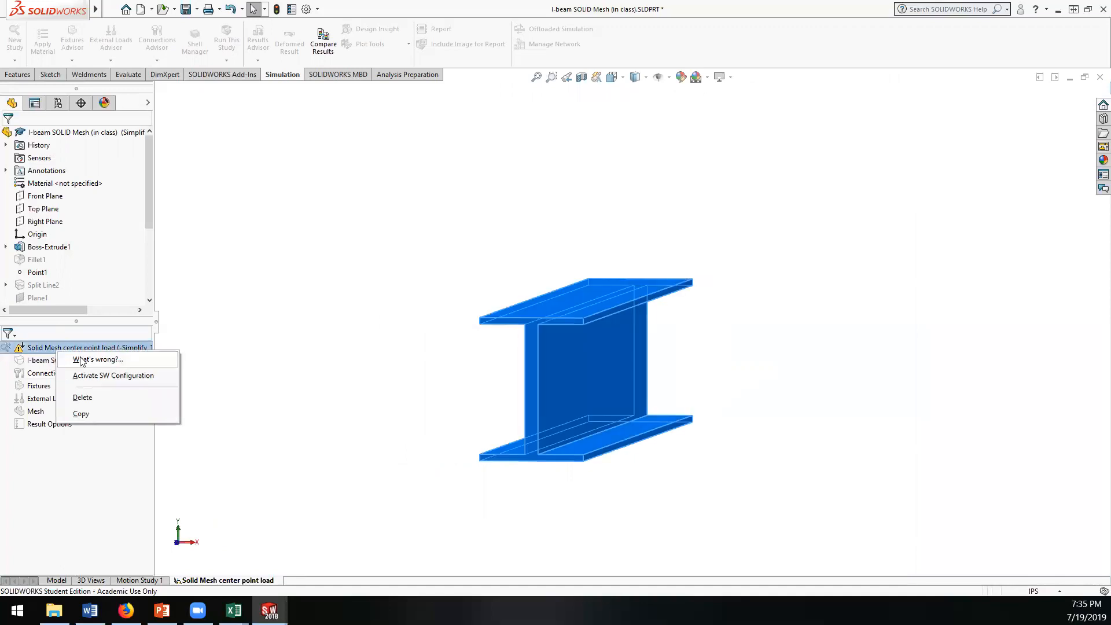
right_click(48, 412)
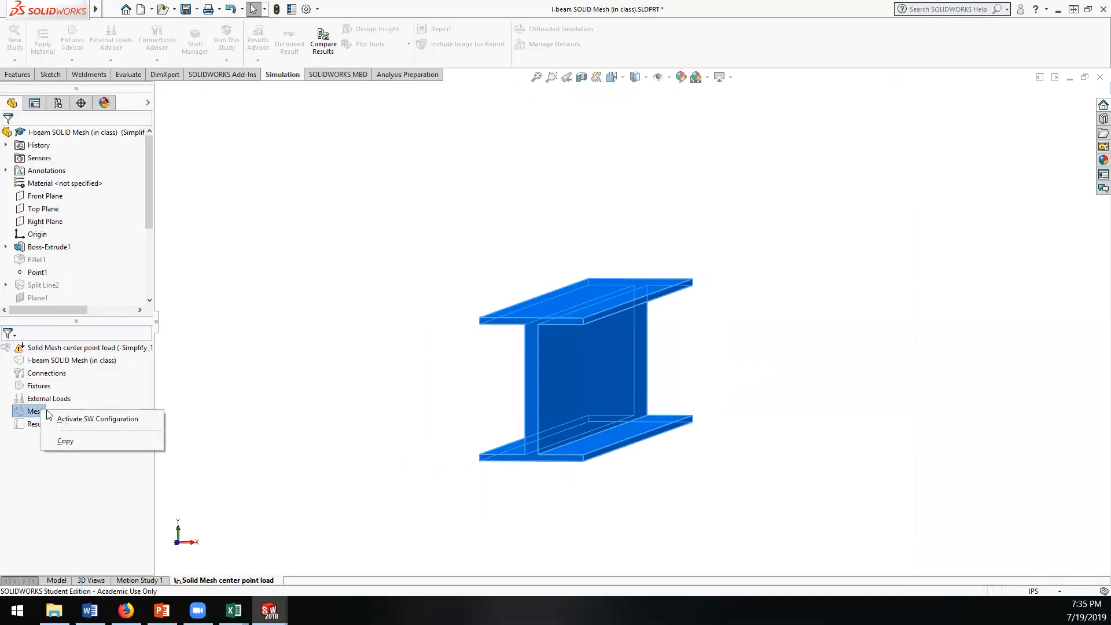
left_click(97, 418)
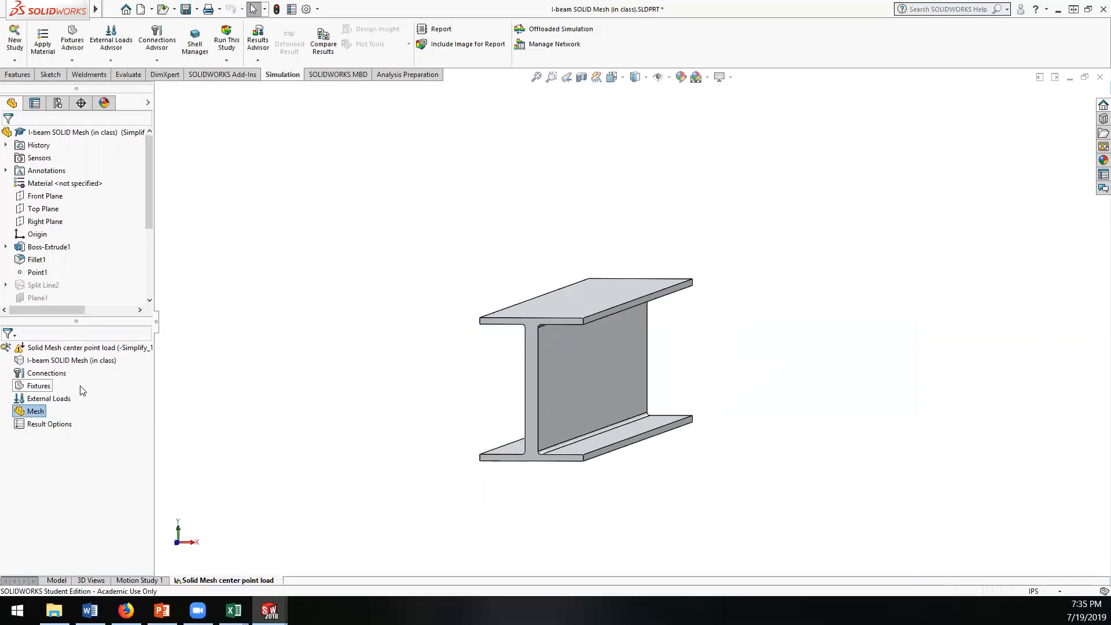
Step: Suppress Fillet1 in the study's active configuration
left_click(40, 361)
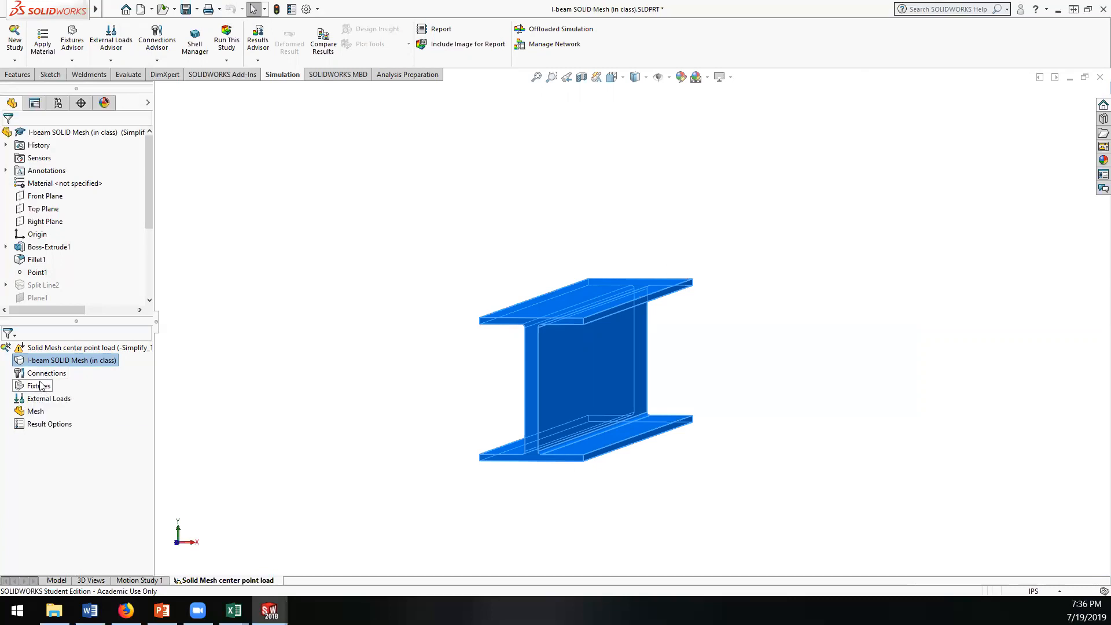
left_click(42, 387)
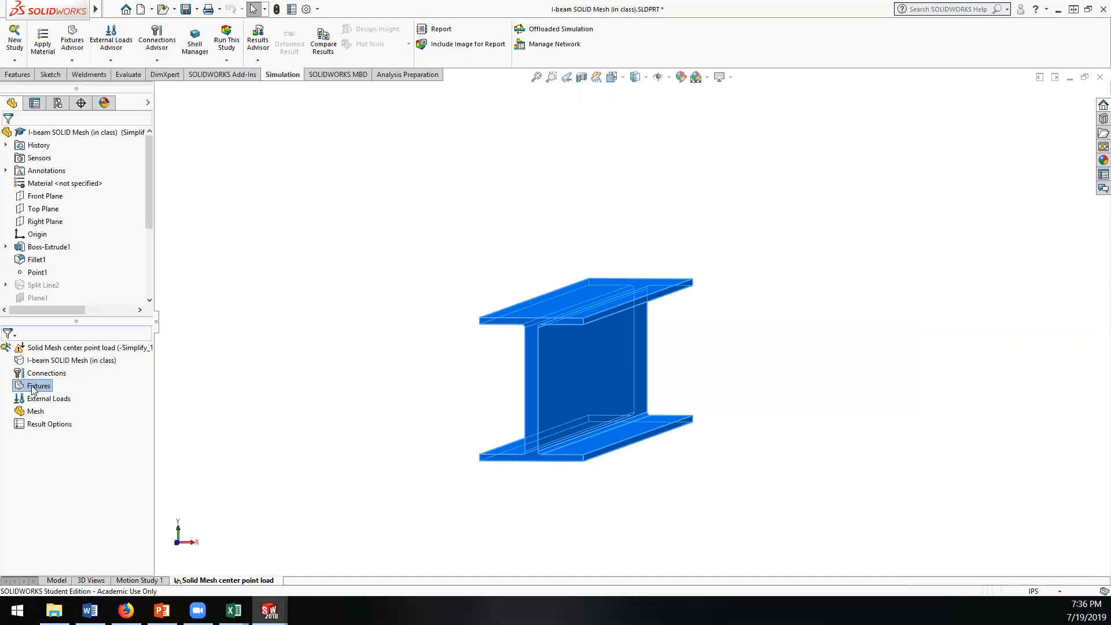
left_click(35, 261)
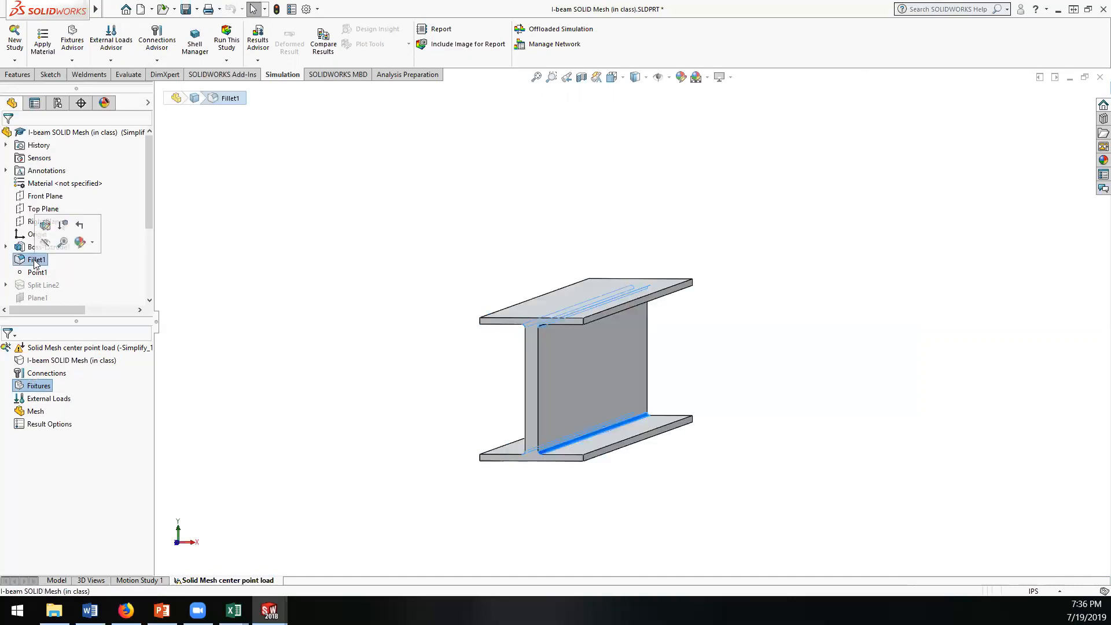
right_click(36, 261)
left_click(63, 230)
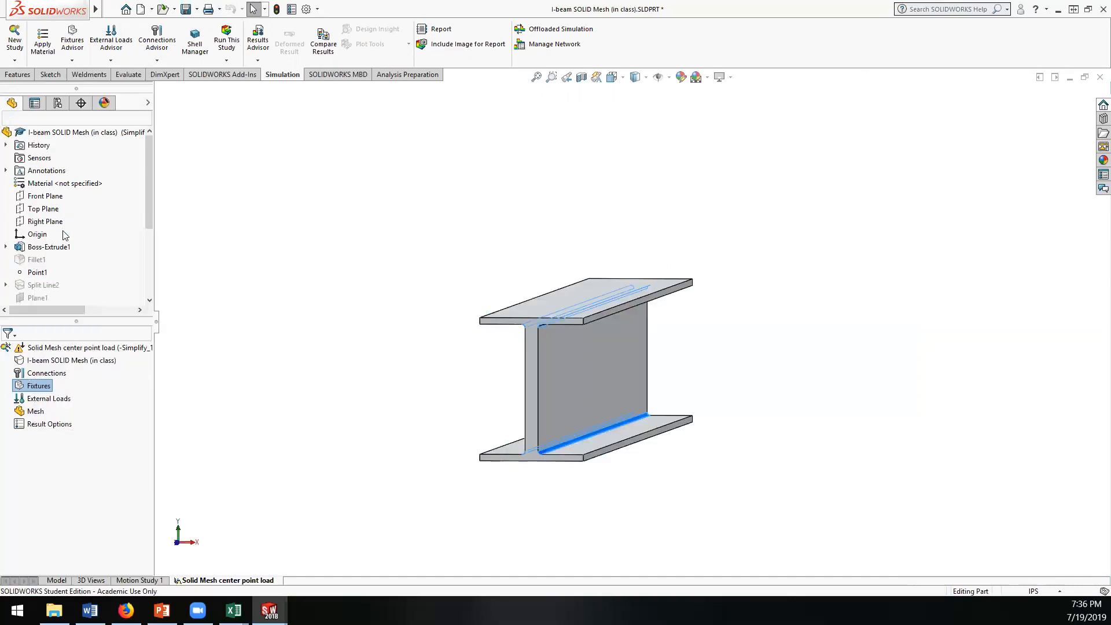
left_click(38, 435)
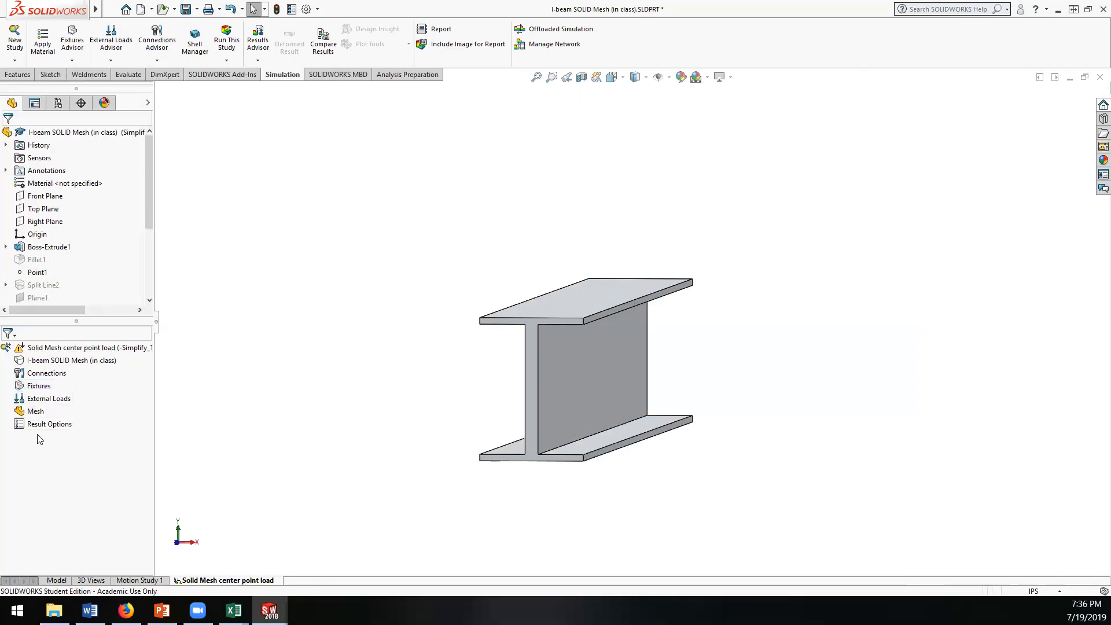
Step: Start a Fixed Geometry fixture and try the bottom flange edges at the beam's front end
right_click(38, 389)
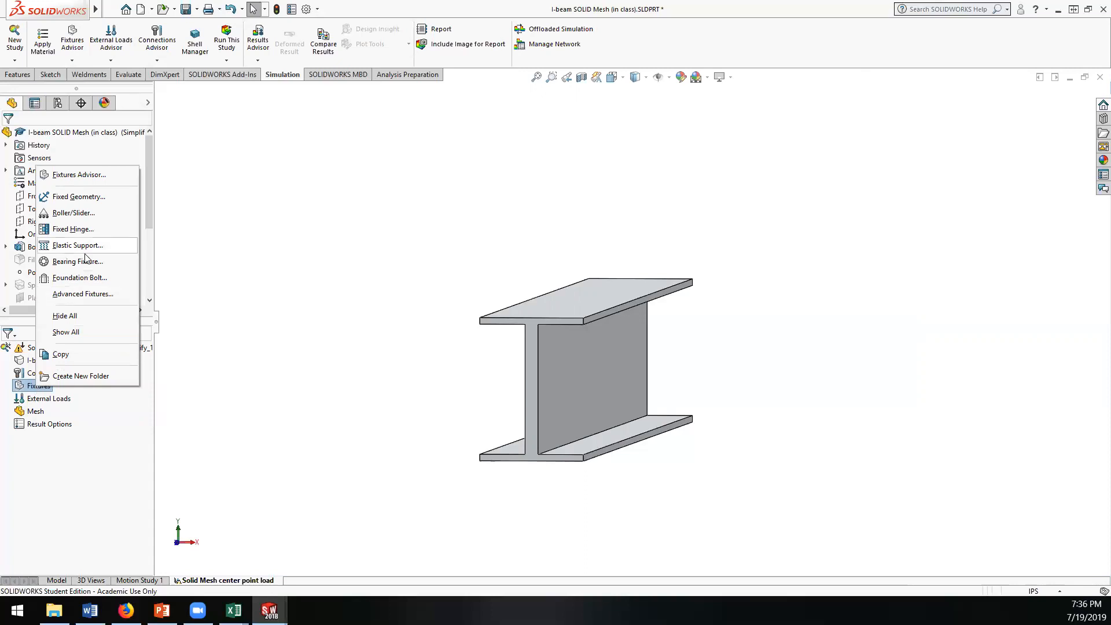
left_click(79, 199)
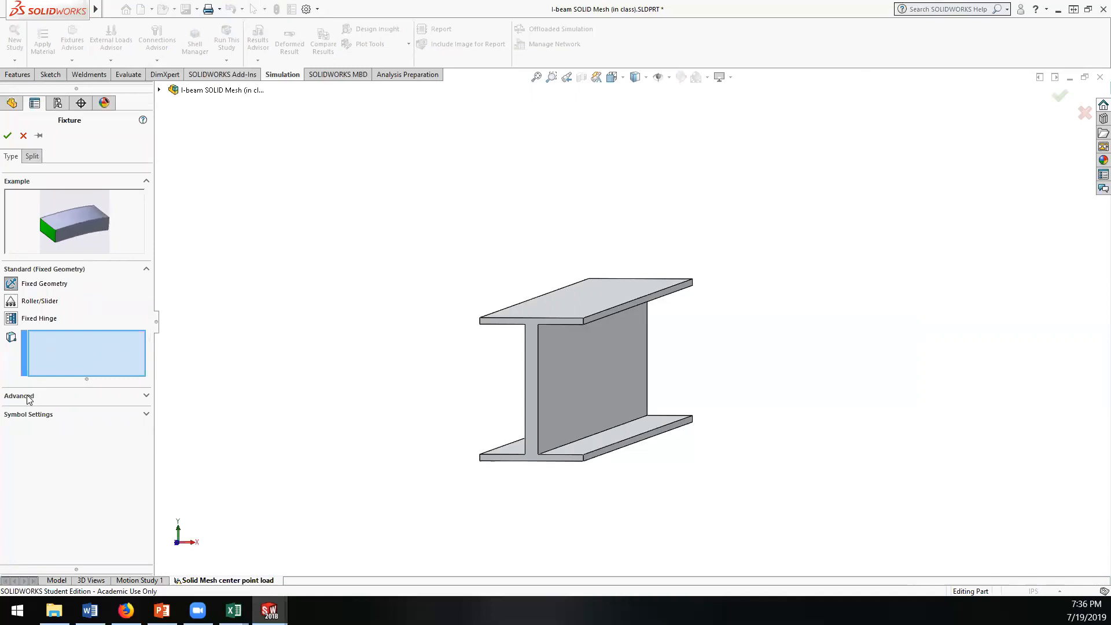
left_click(570, 458)
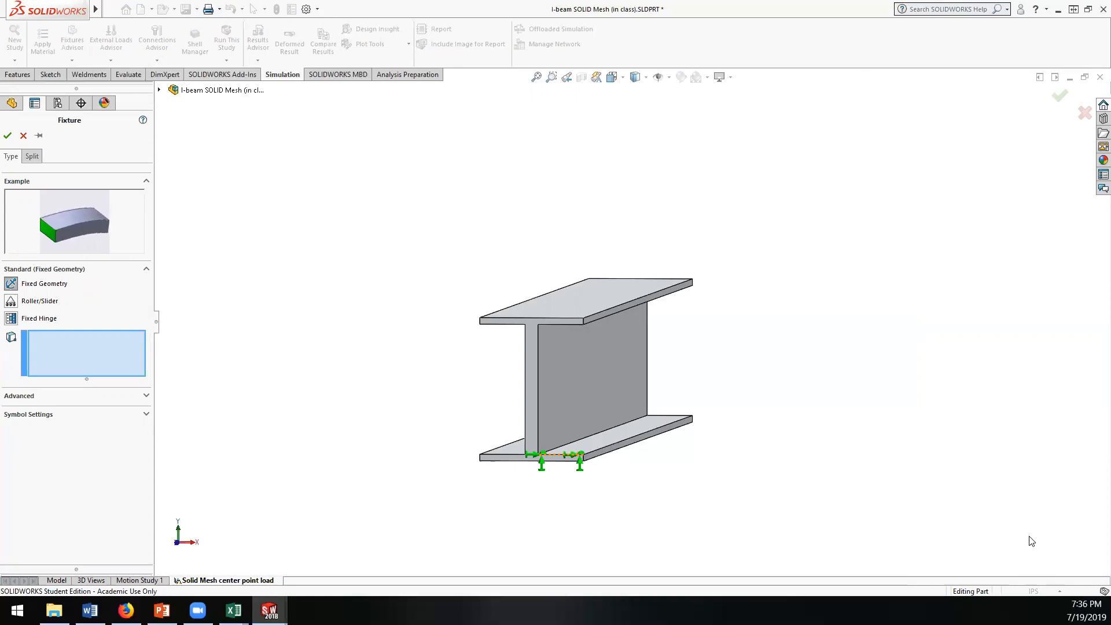
left_click(481, 459)
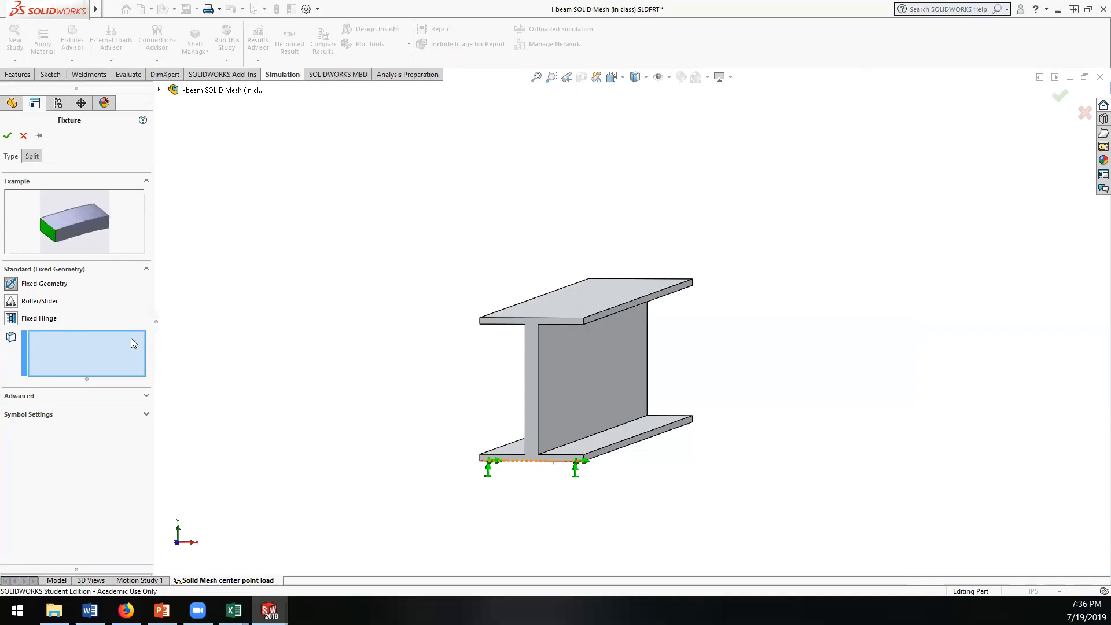
Step: Review the advanced fixture types and their translation settings, and return to the standard fixture types
left_click(29, 396)
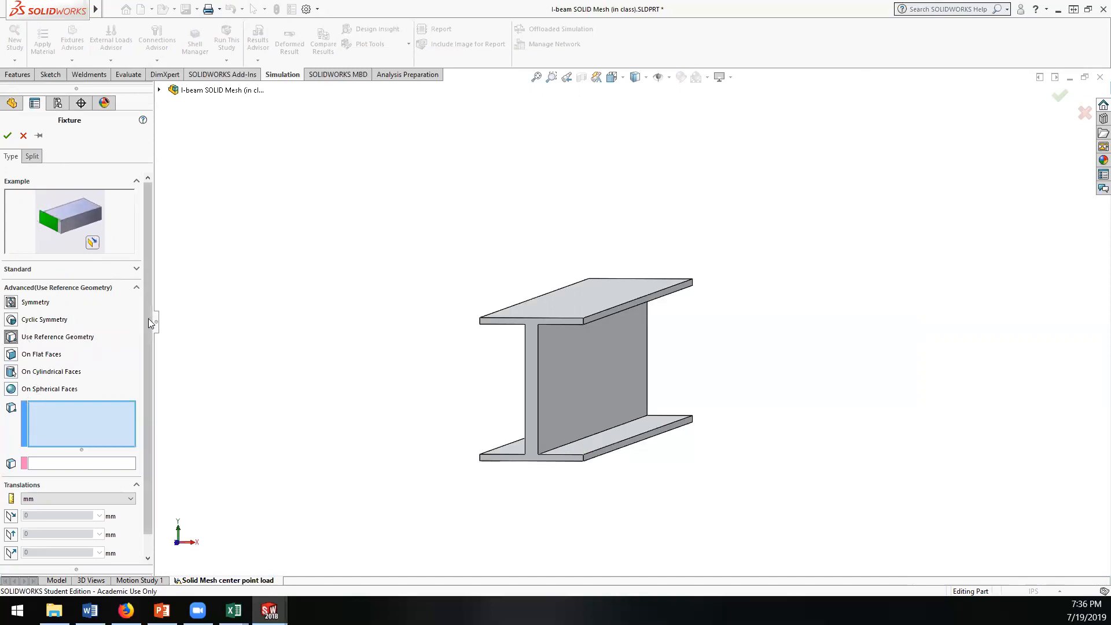
scroll(139, 358, "down", 1)
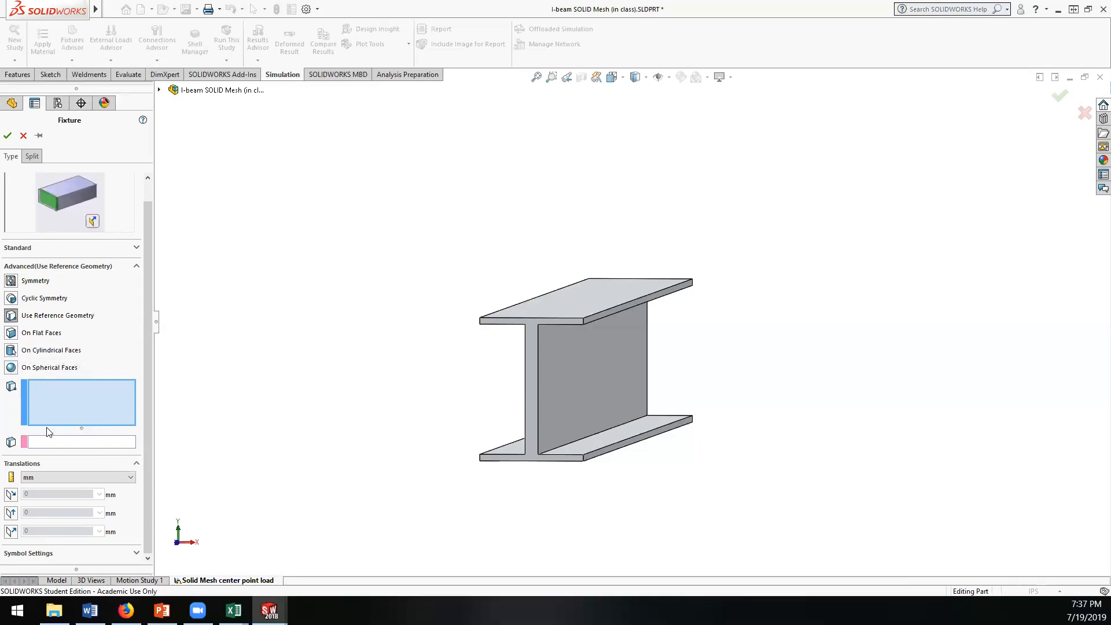
left_click(24, 249)
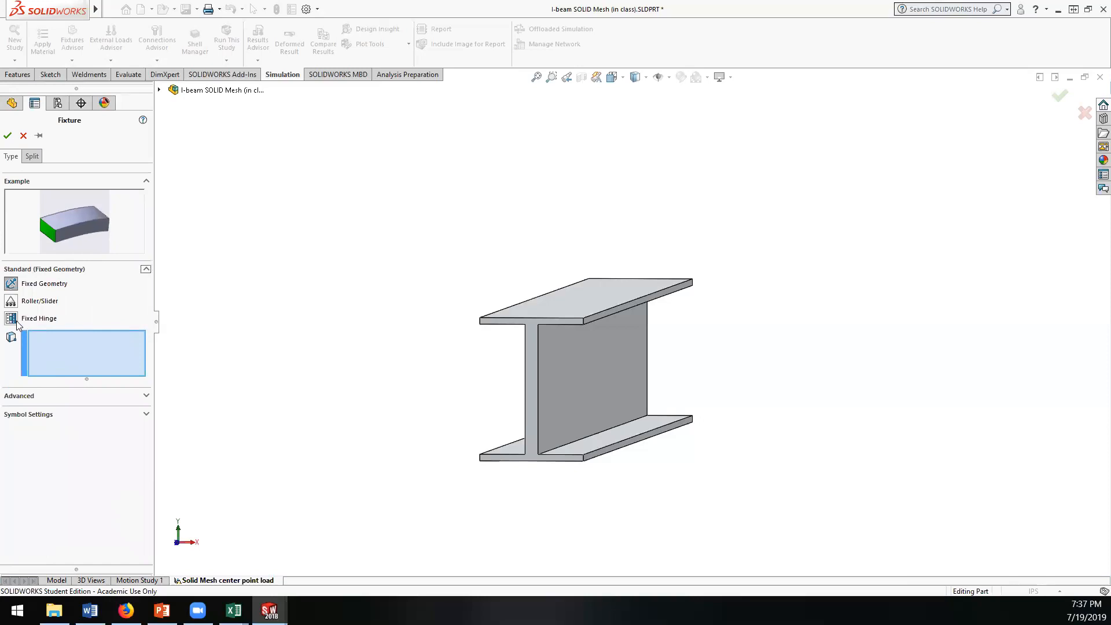
Step: Try to apply a Fixed Hinge fixture to the beam's front end face
left_click(12, 318)
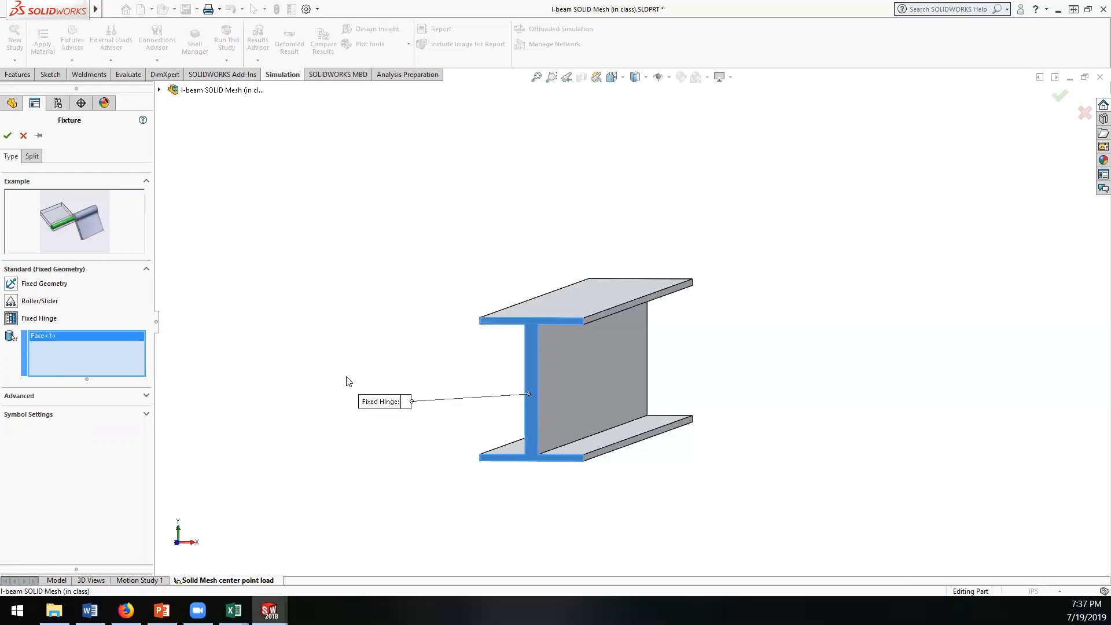
left_click(8, 136)
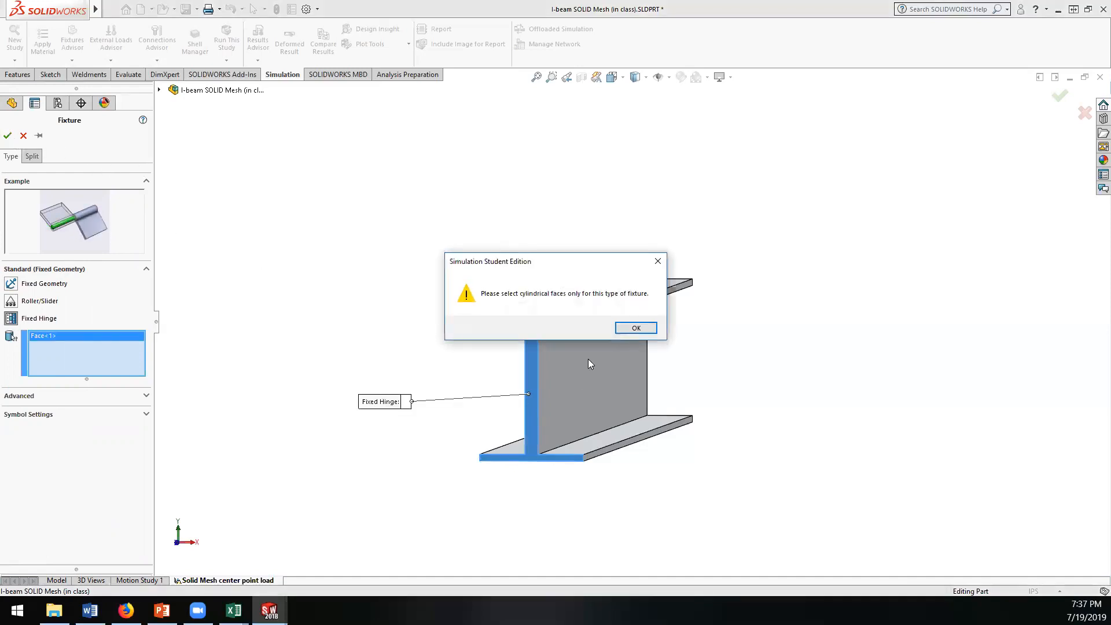
left_click(636, 327)
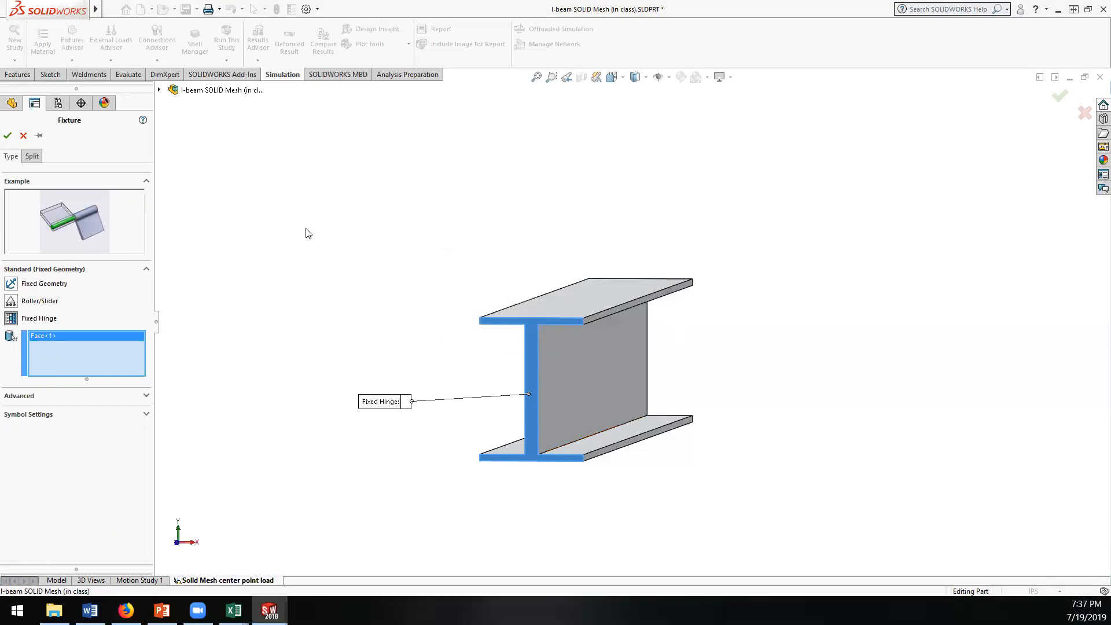
left_click(24, 136)
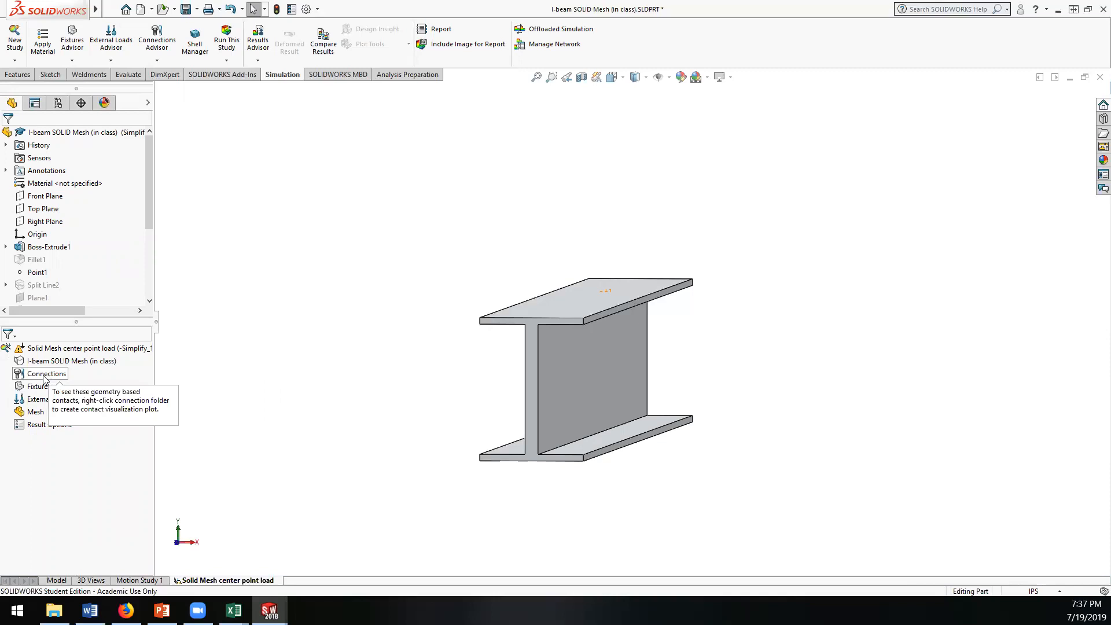
Step: Apply a Fixed Geometry fixture to the bottom flange's lower end edges at both ends of the beam
left_click(488, 461)
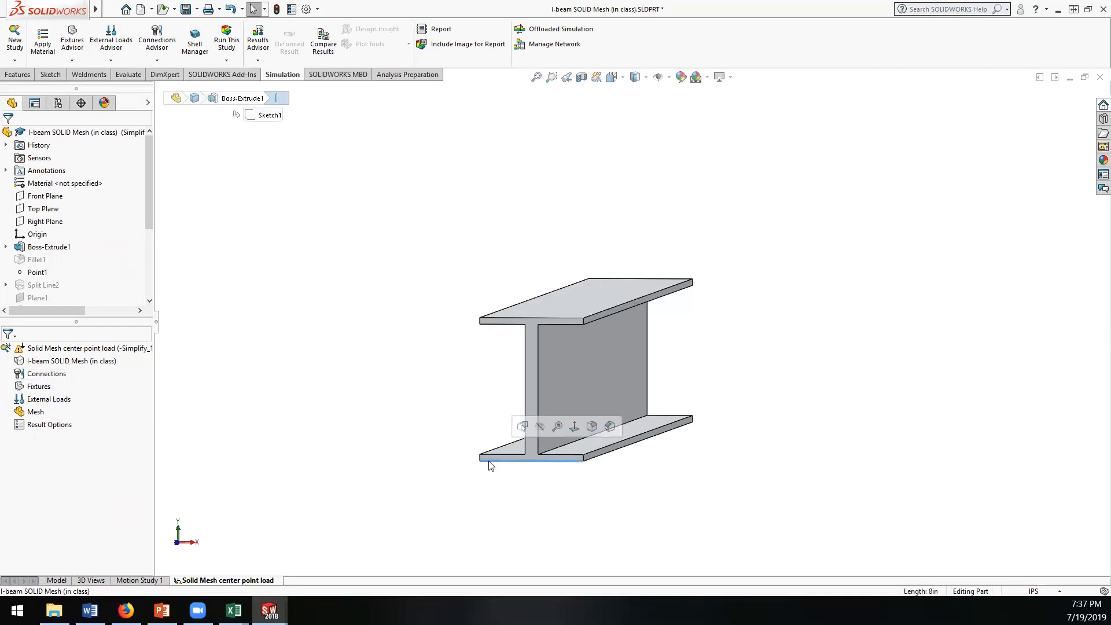
left_click(375, 465)
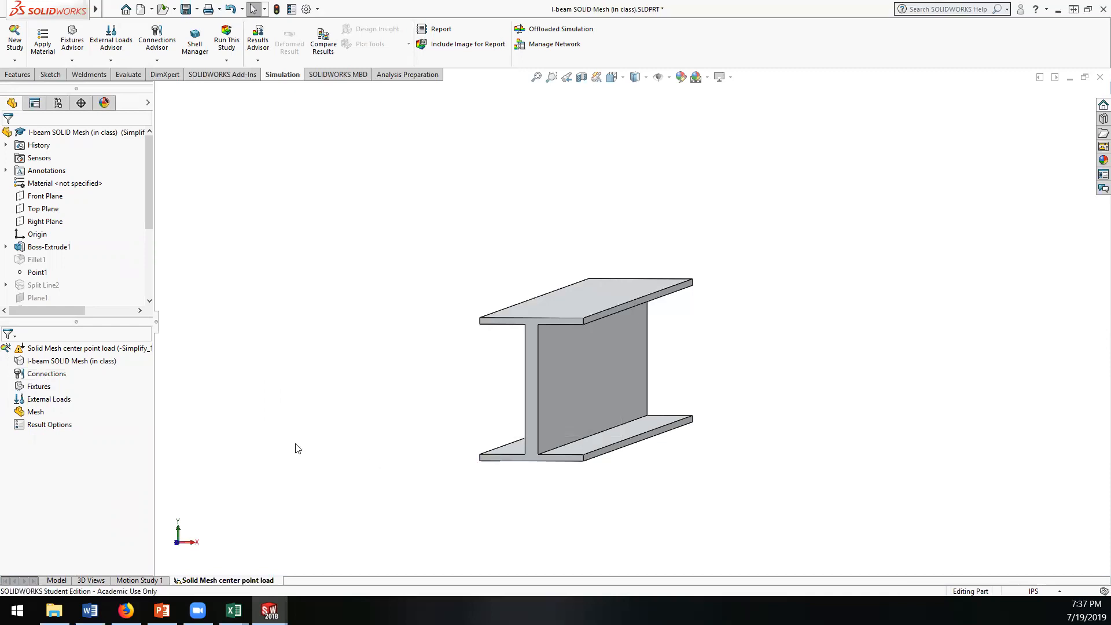
right_click(37, 391)
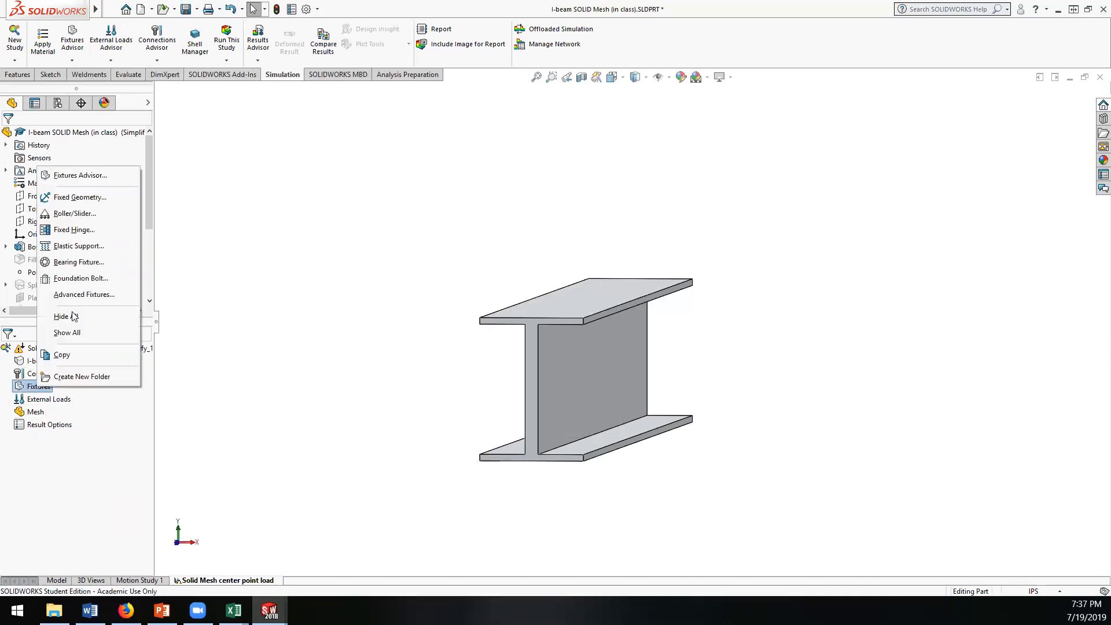
left_click(65, 198)
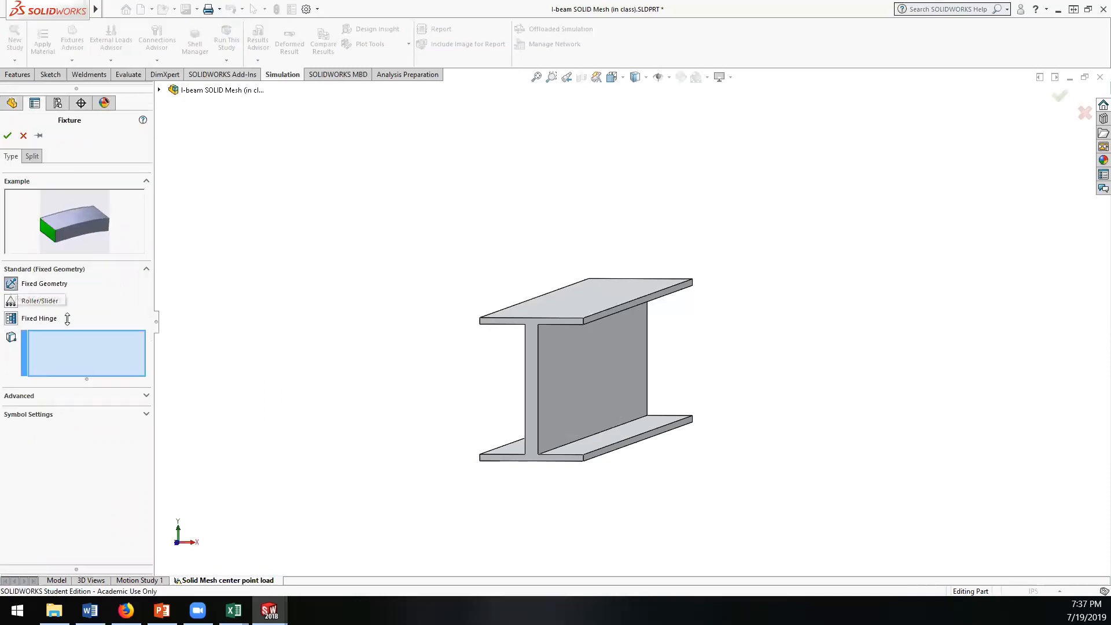
left_click(537, 459)
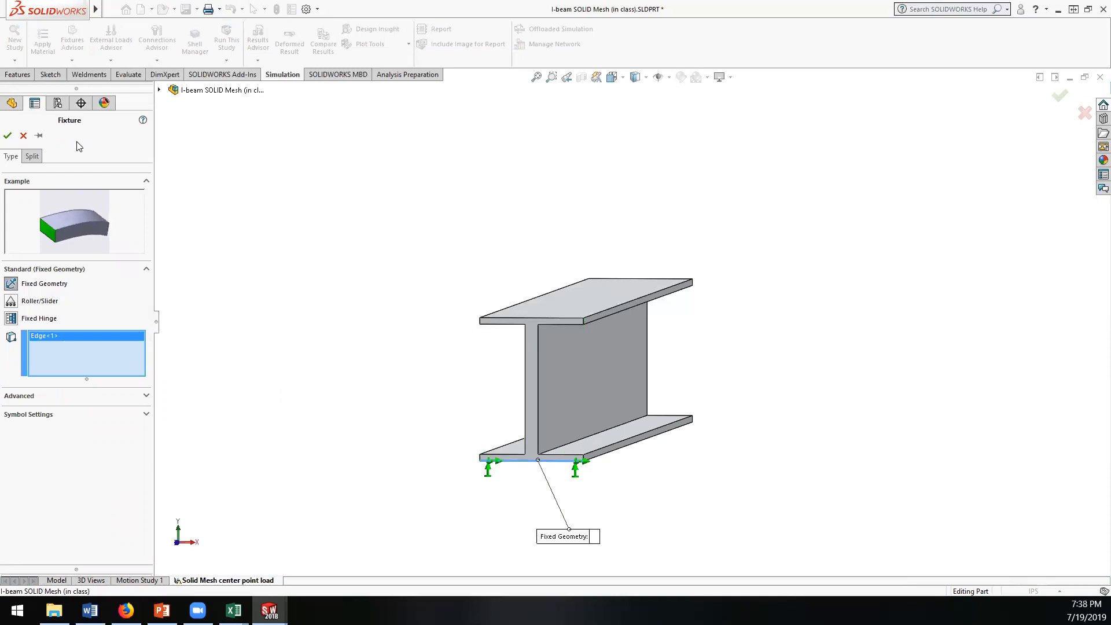
middle_click_drag(327, 334, 595, 464)
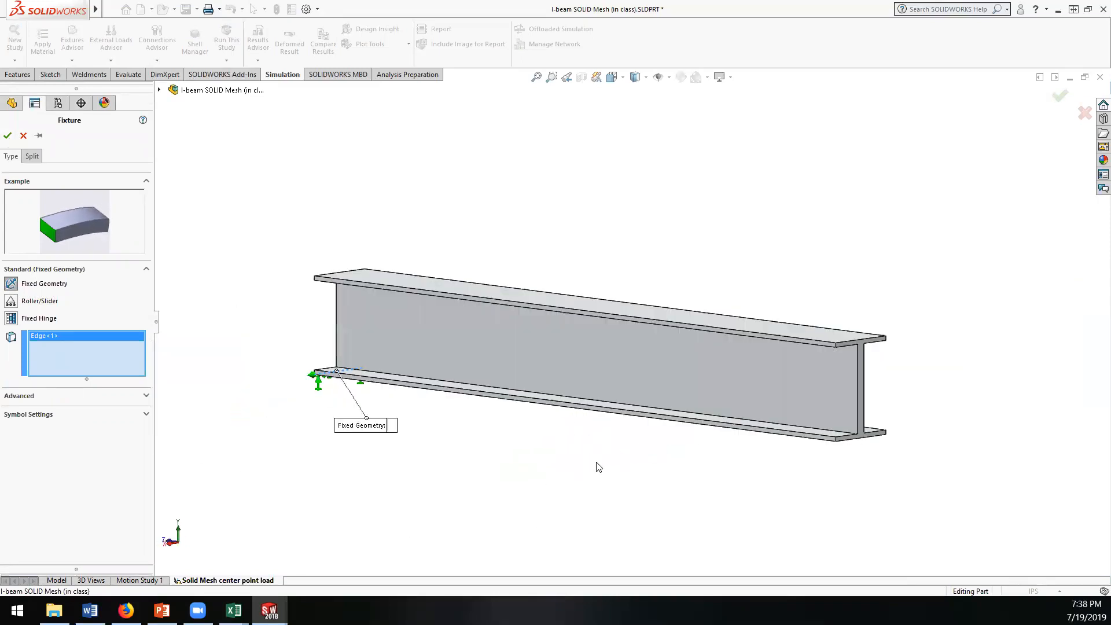
left_click(858, 441)
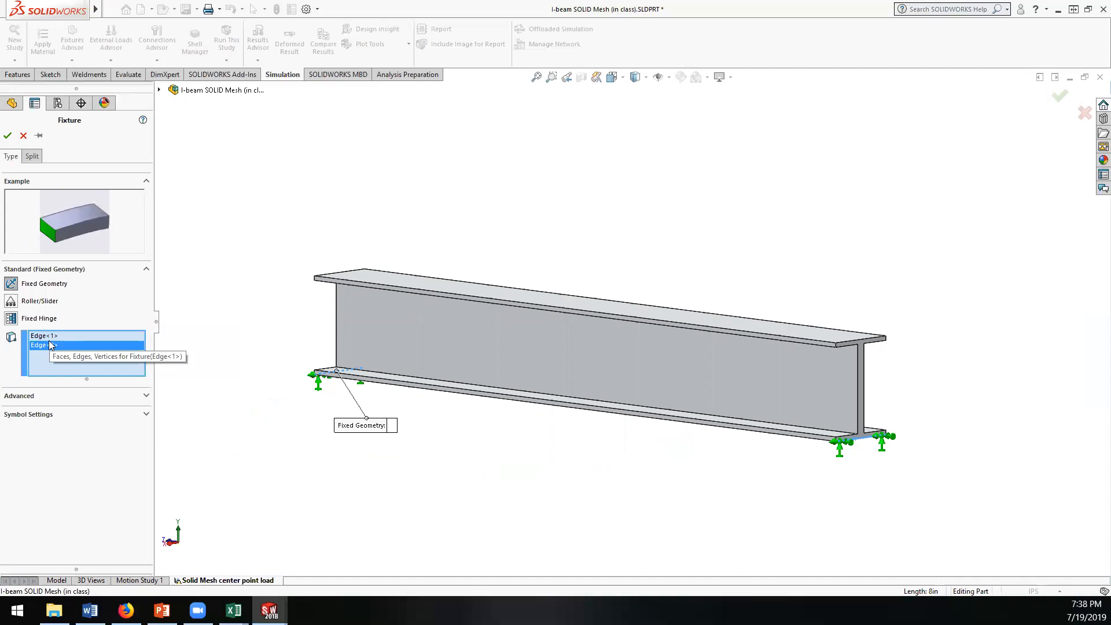
left_click(8, 136)
middle_click_drag(393, 451, 449, 444)
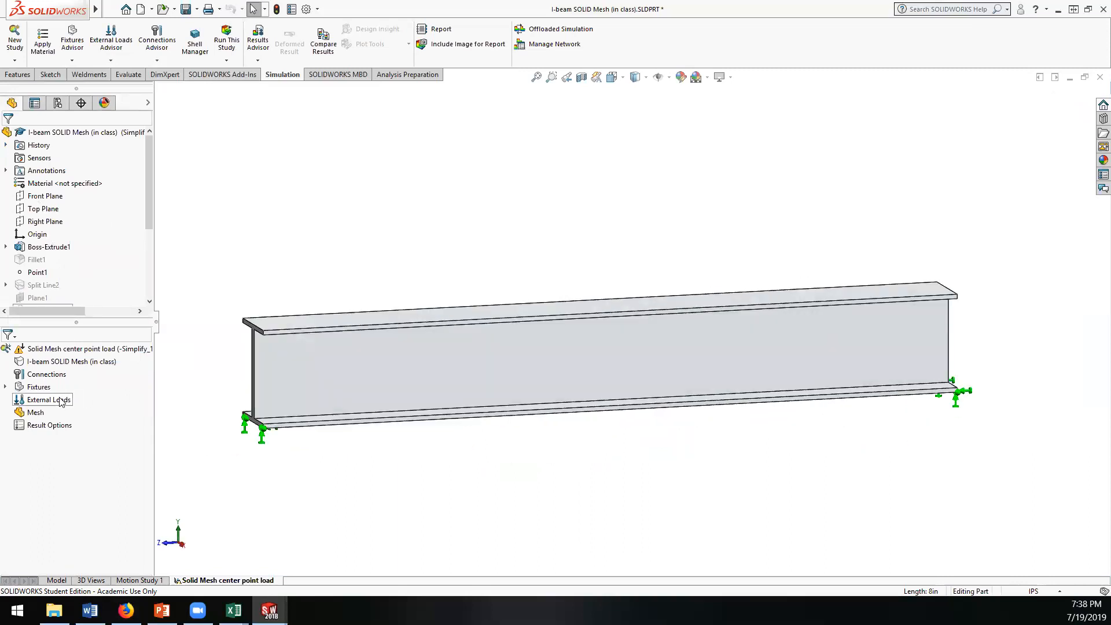
right_click(38, 400)
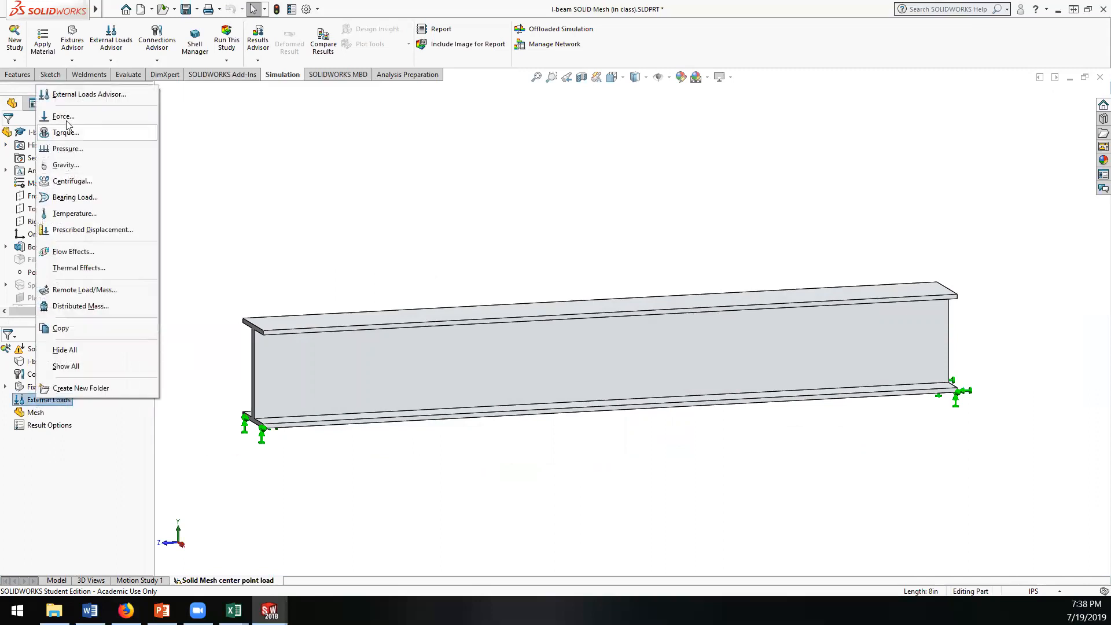
left_click(64, 116)
mouse_move(471, 461)
middle_mouse_down()
mouse_move(518, 521)
mouse_move(554, 351)
mouse_move(575, 392)
mouse_move(479, 405)
mouse_move(461, 479)
mouse_move(451, 457)
middle_mouse_up()
left_click(23, 136)
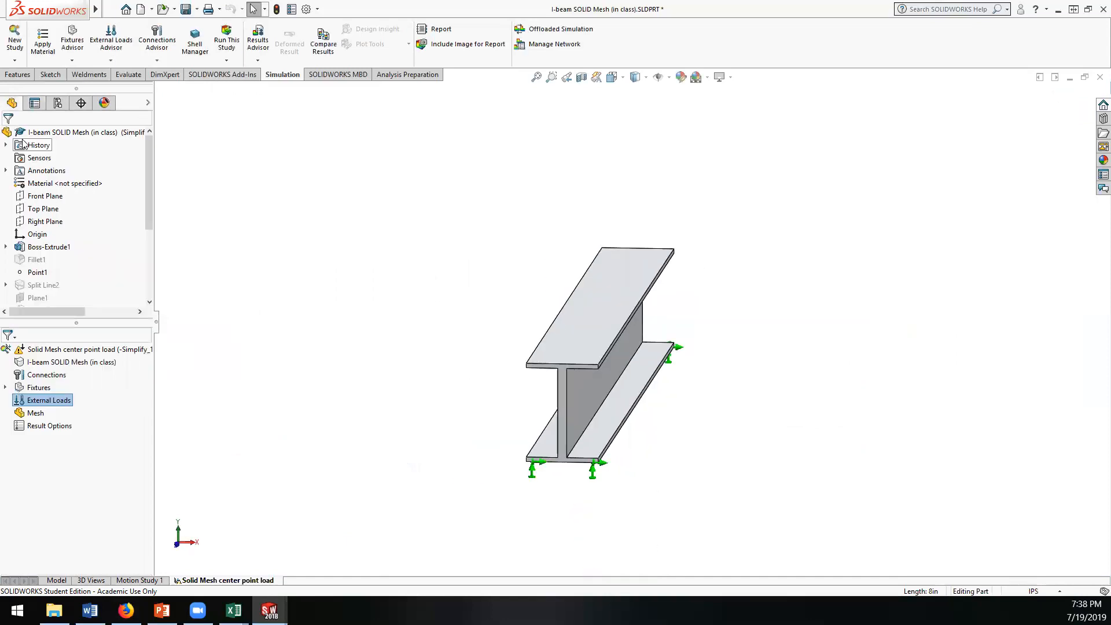
Step: Begin a force load on Point1 at the center of the beam's top flange
left_click(41, 274)
right_click(37, 405)
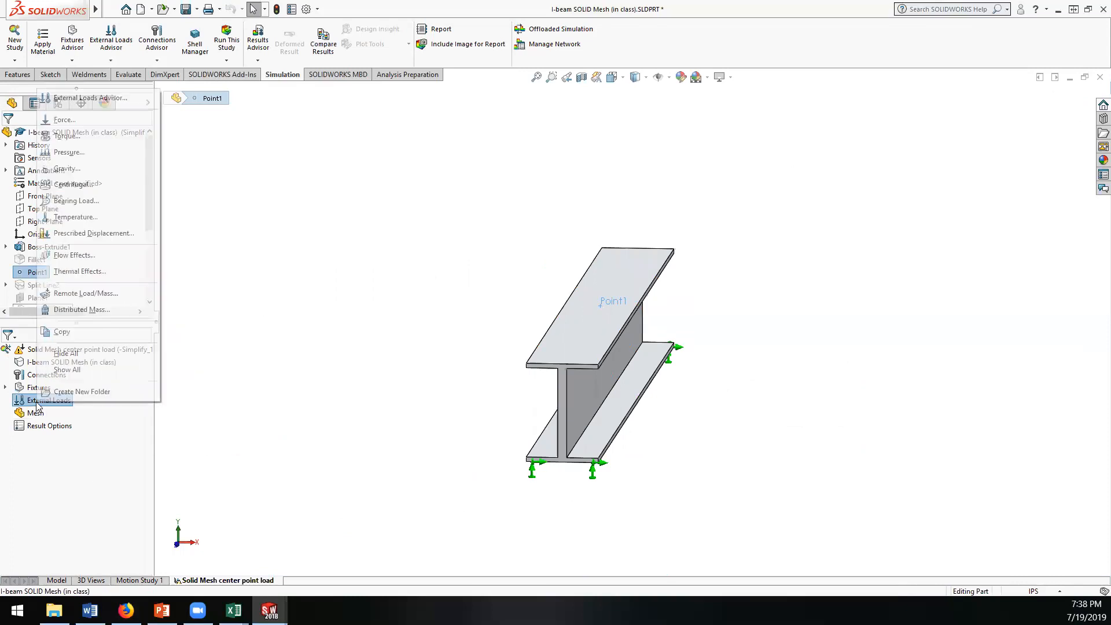
left_click(64, 119)
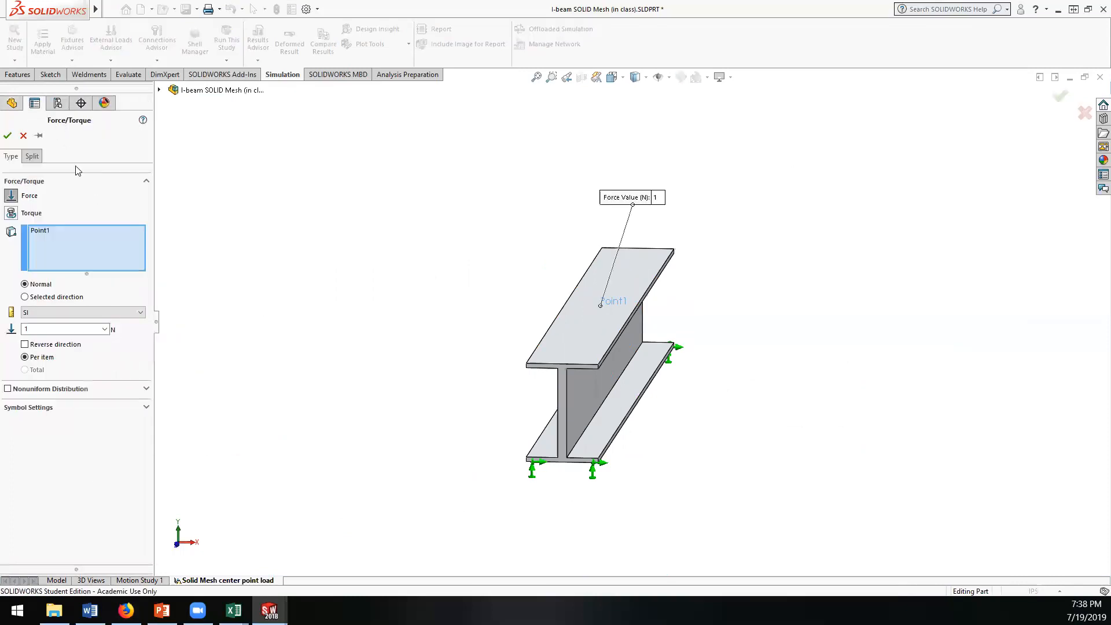
mouse_move(446, 262)
middle_mouse_down()
mouse_move(416, 258)
mouse_move(436, 258)
middle_mouse_up()
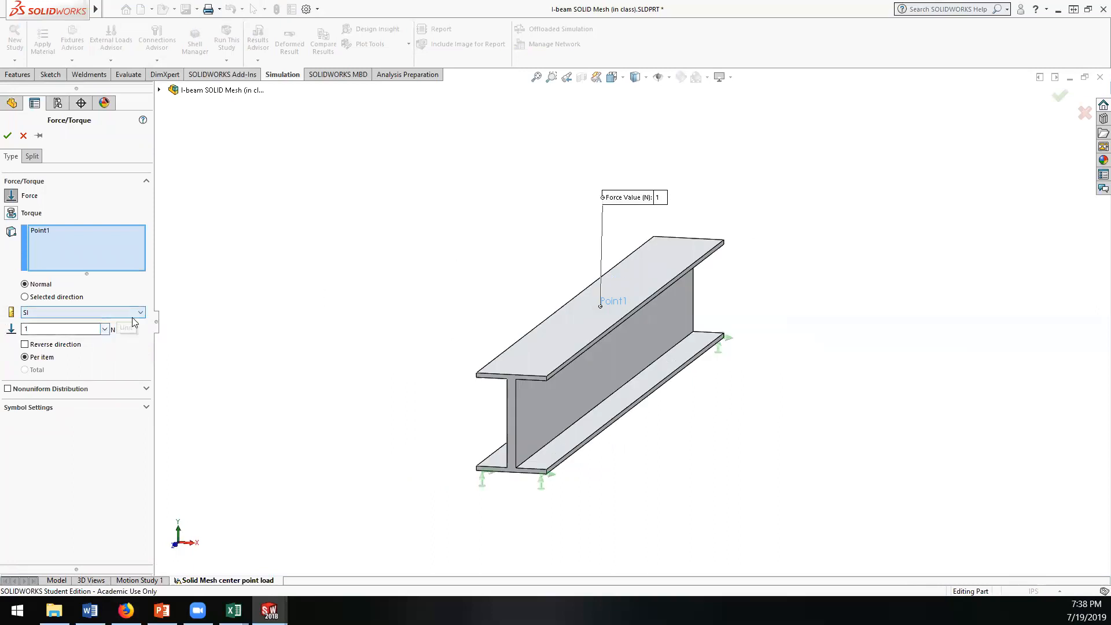
Step: Set the normal force on Point1 to 100 lbf in English (IPS) units, without reversing its direction
double_click(60, 328)
type("100")
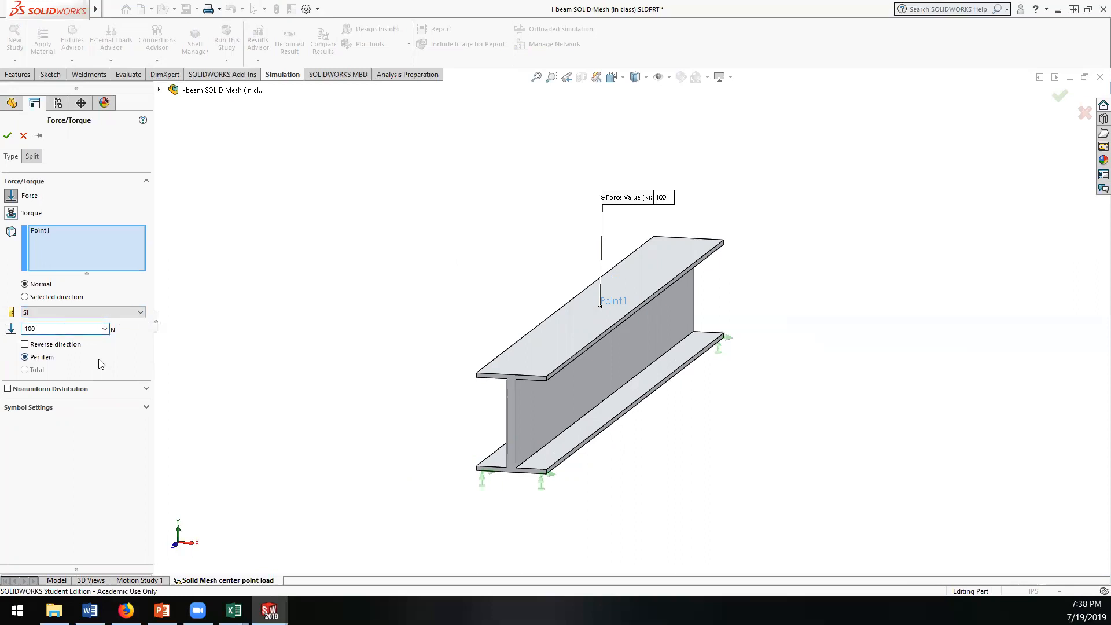
left_click(119, 311)
left_click(91, 328)
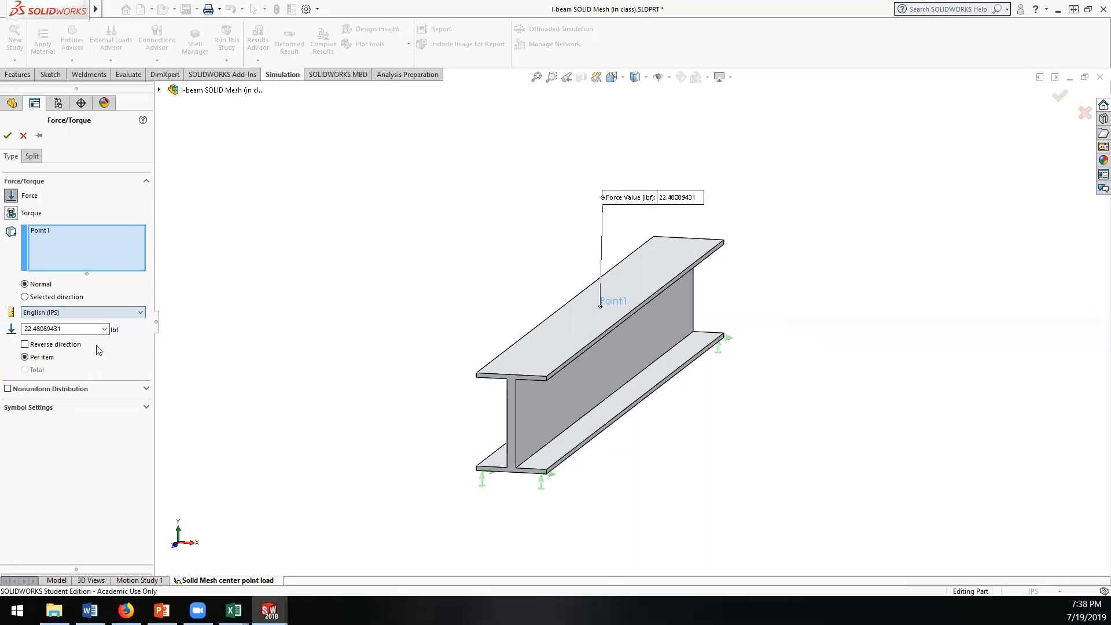
left_click(63, 344)
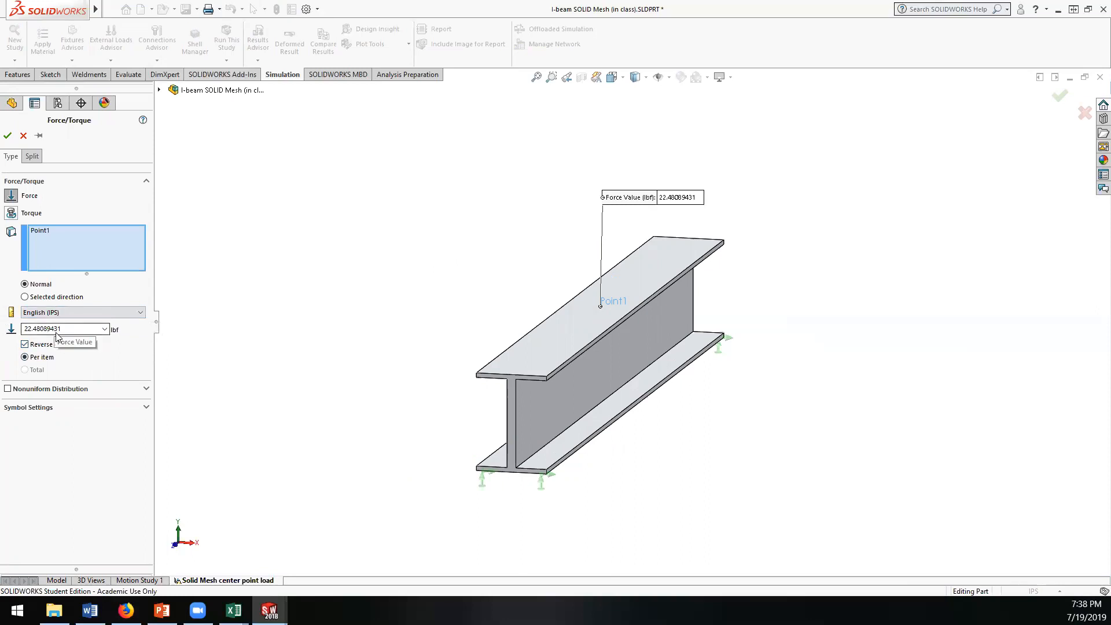
left_click(25, 344)
left_click_drag(61, 329, 3, 328)
type("100")
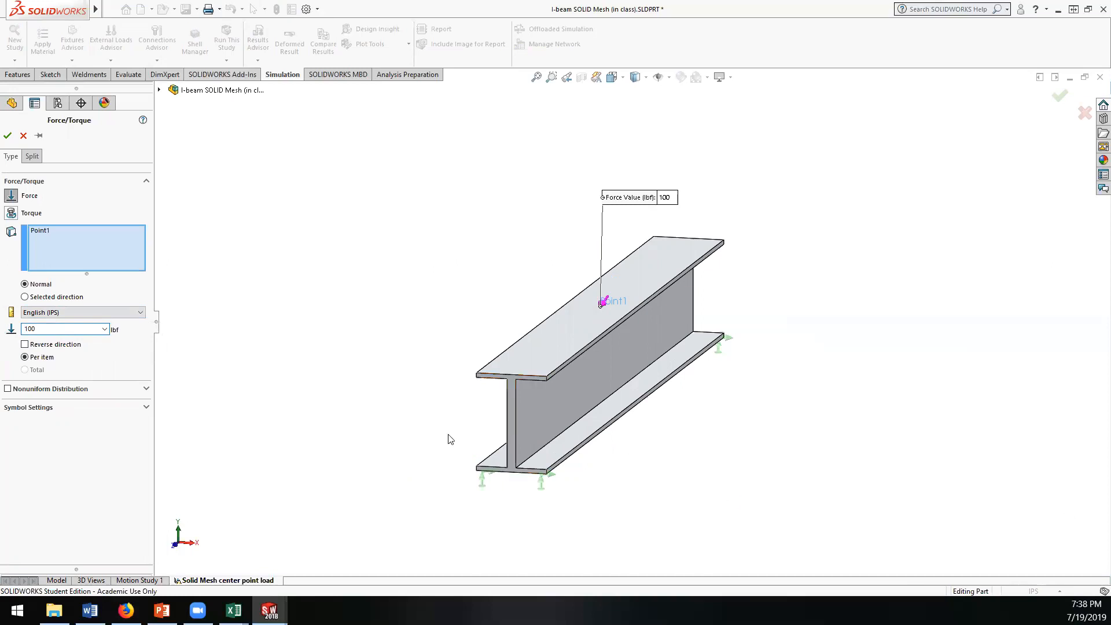
Step: Apply the Point1 force as 1 N downward, using the web's vertical front end edge as the selected direction with reverse direction enabled
middle_click_drag(407, 358, 427, 376)
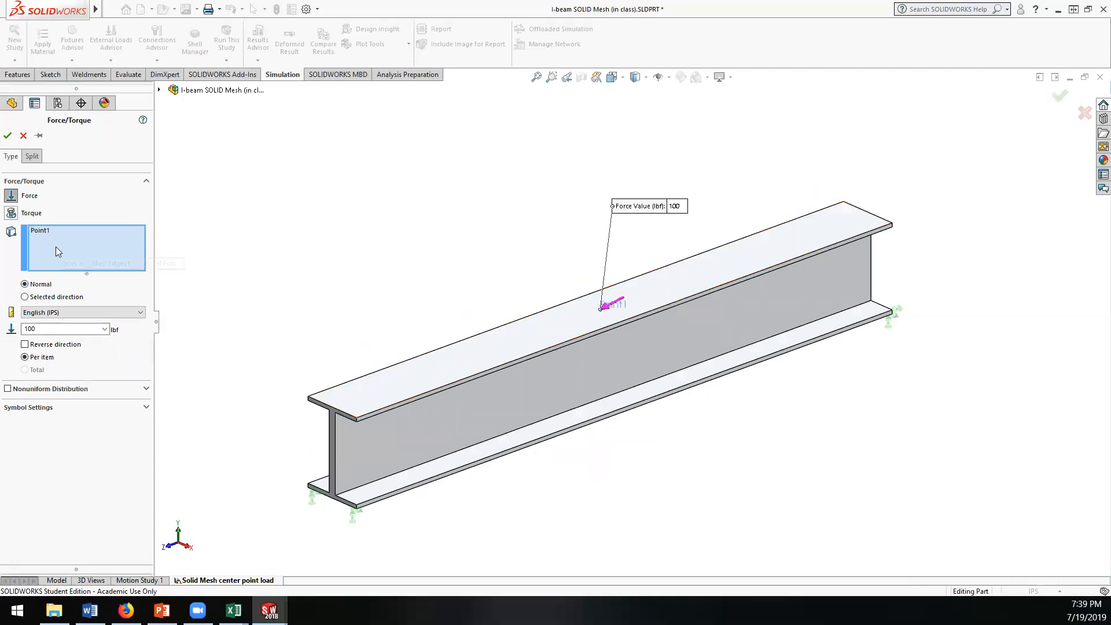
left_click(24, 297)
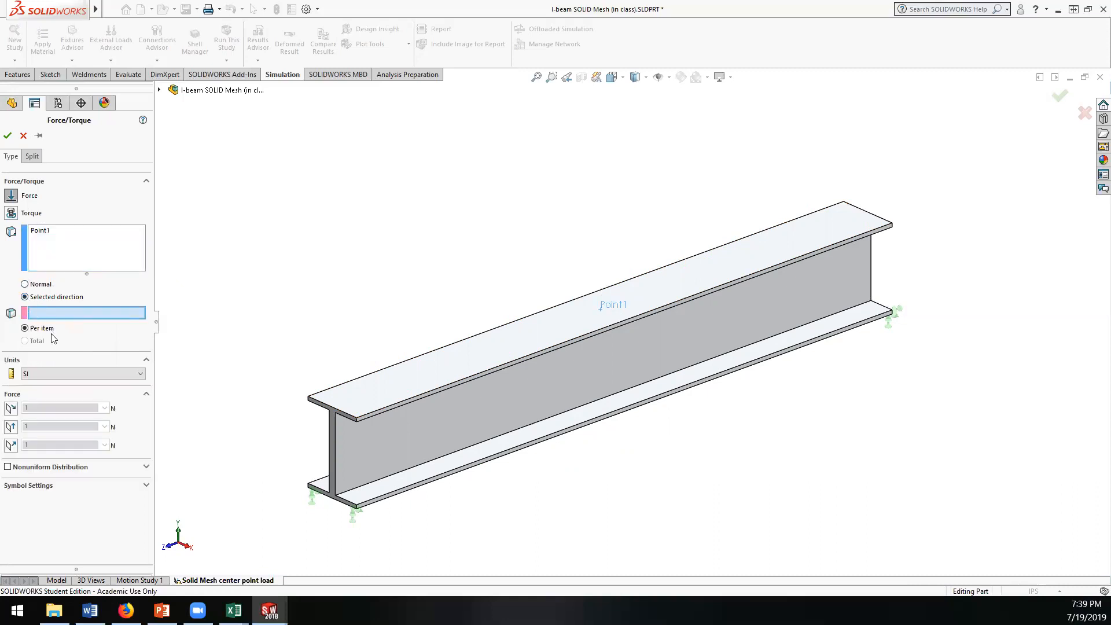
left_click(335, 450)
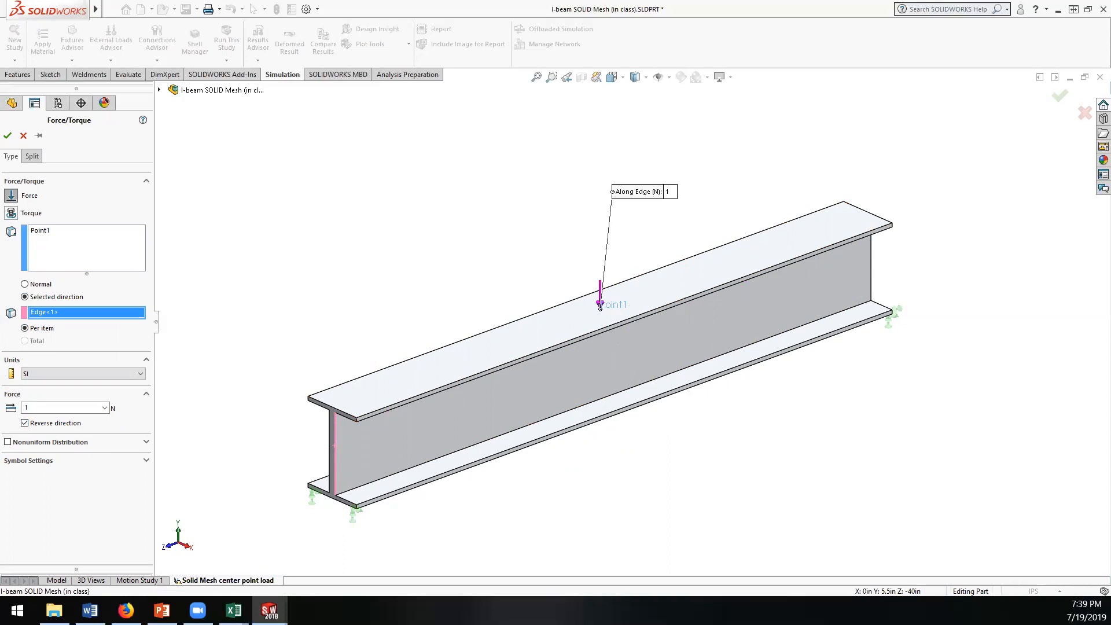
left_click(7, 135)
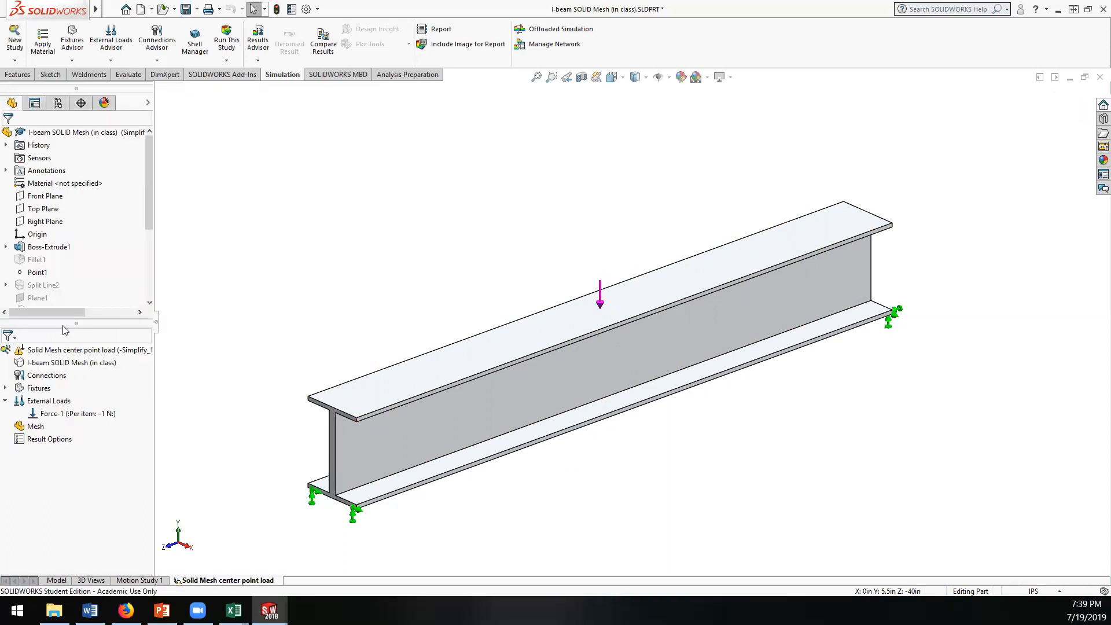
Step: Create the study's mesh with the mesh density set slightly coarser than the default
right_click(36, 427)
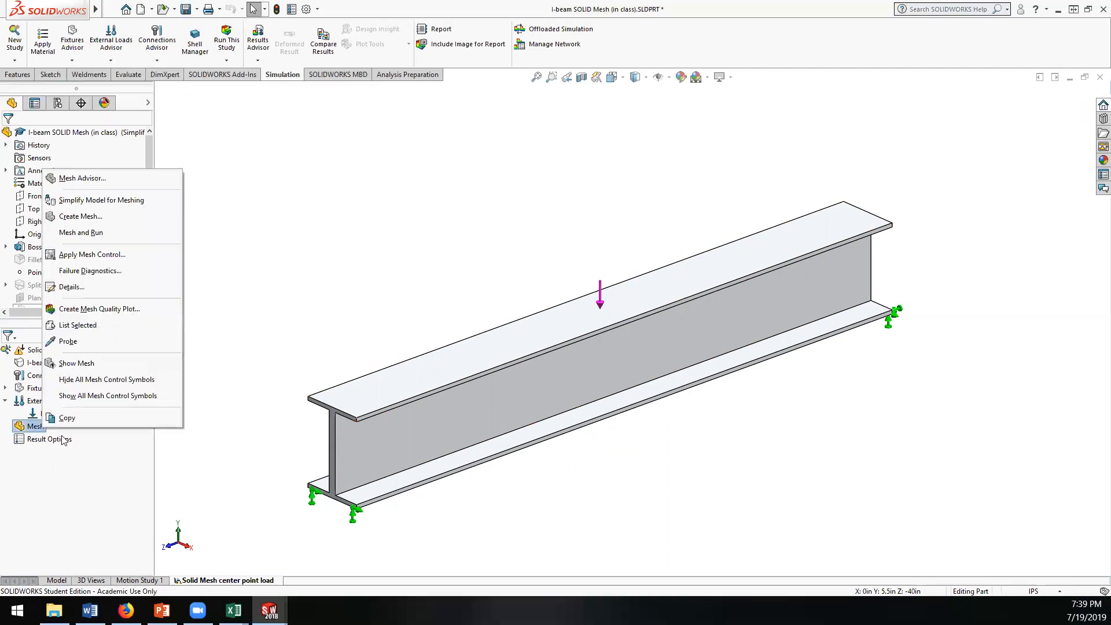
left_click(77, 220)
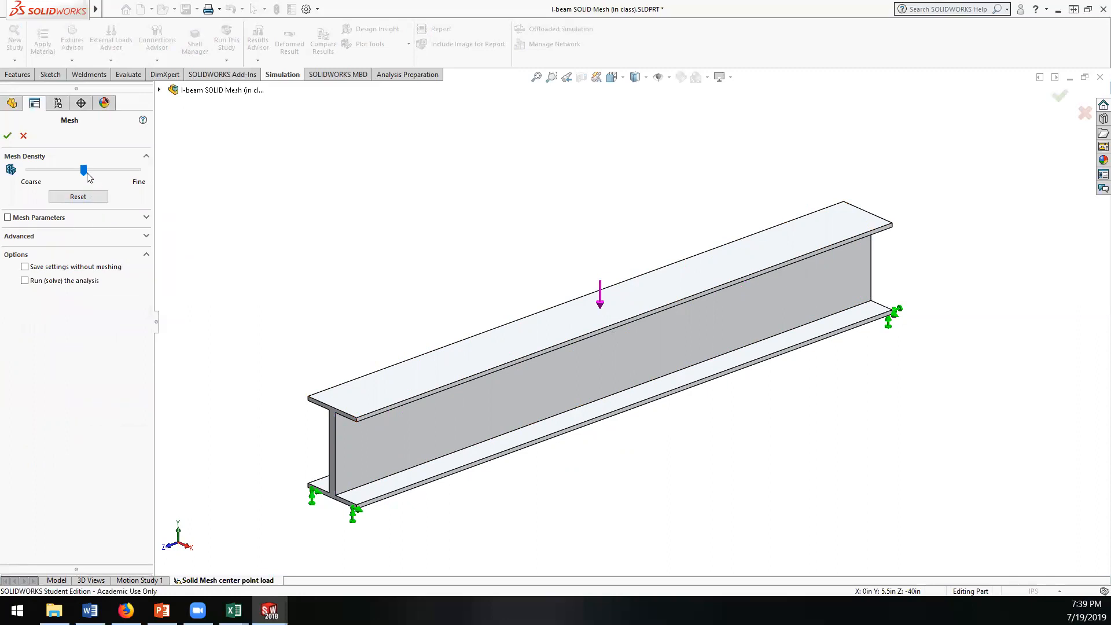
left_click_drag(83, 171, 62, 171)
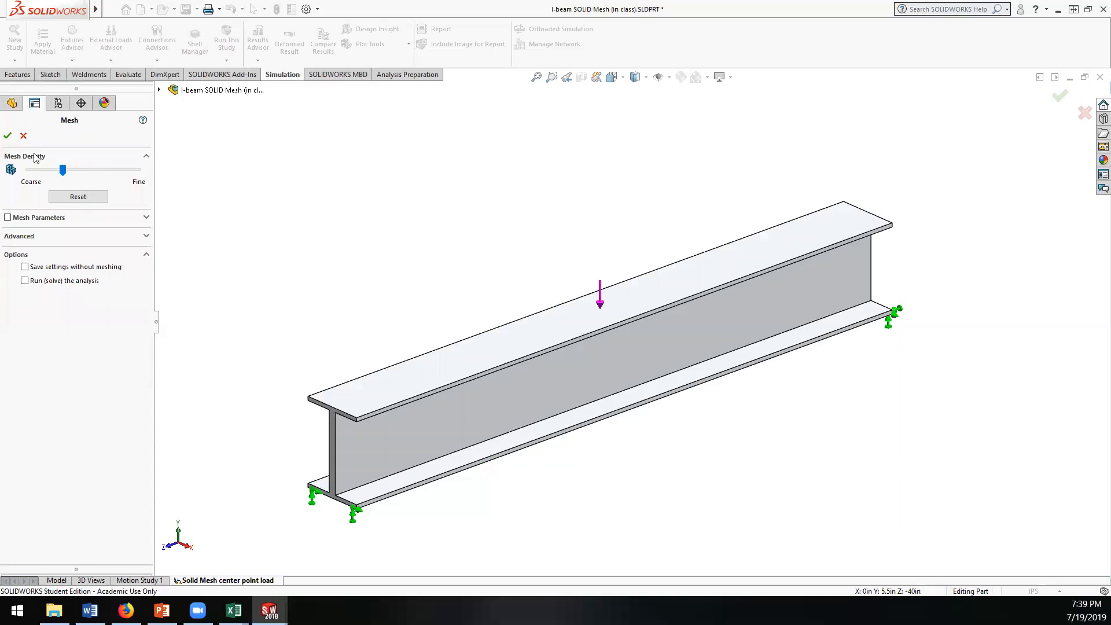
left_click(8, 137)
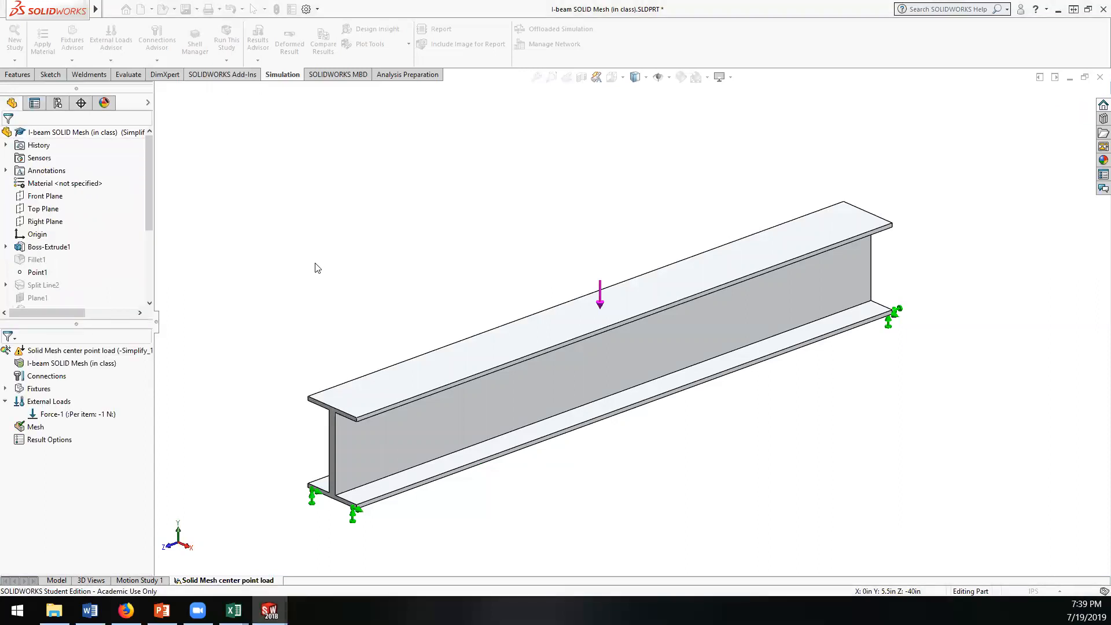
Step: Examine the solid mesh on the beam's flanges and web, and open the mesh details
middle_click_drag(305, 293, 521, 398)
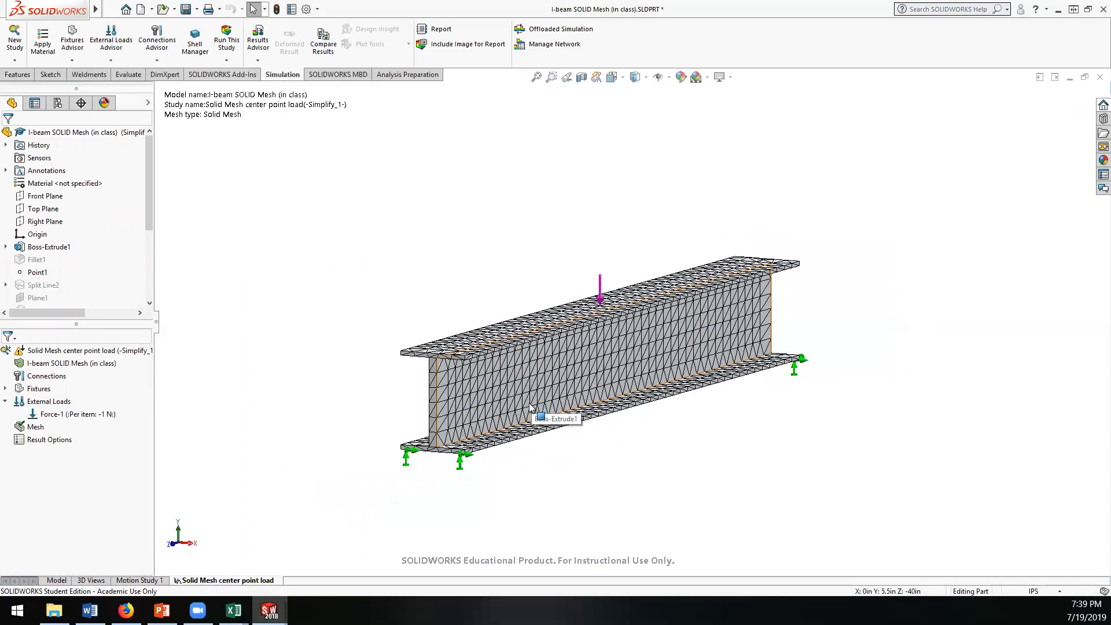
scroll(504, 347, "down", 3)
scroll(504, 347, "down", 3)
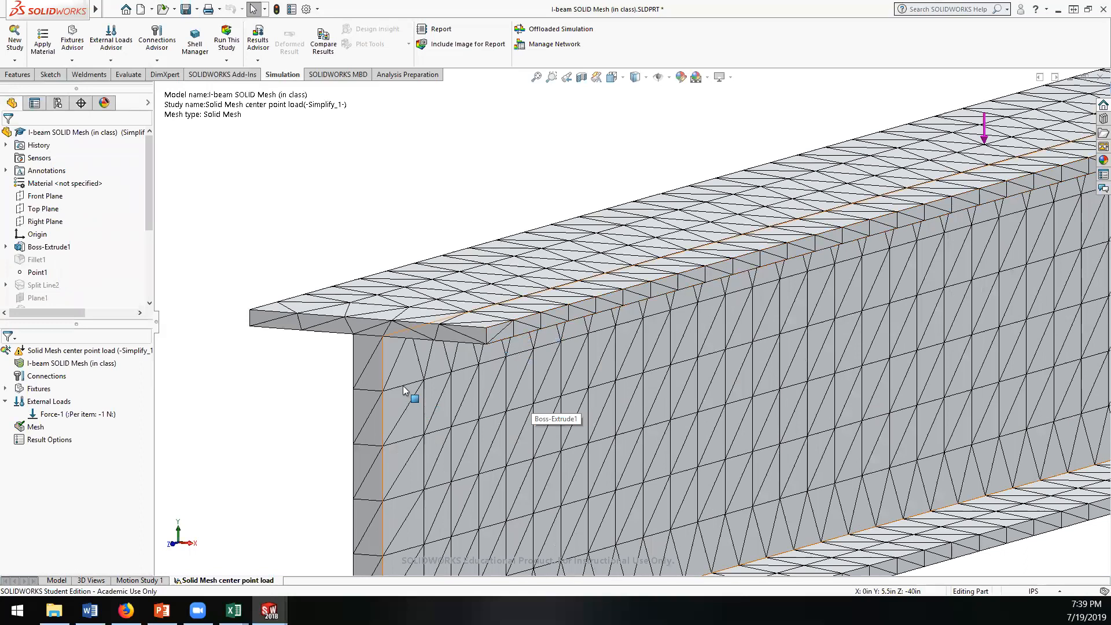
scroll(406, 383, "up", 3)
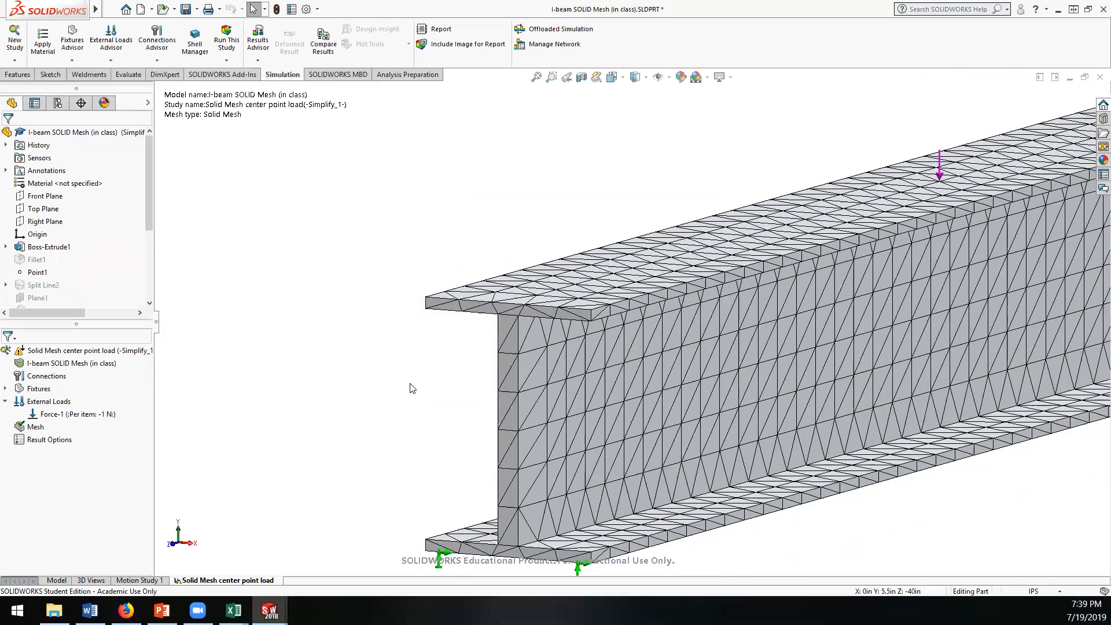
scroll(809, 300, "up", 3)
middle_click_drag(818, 305, 846, 440)
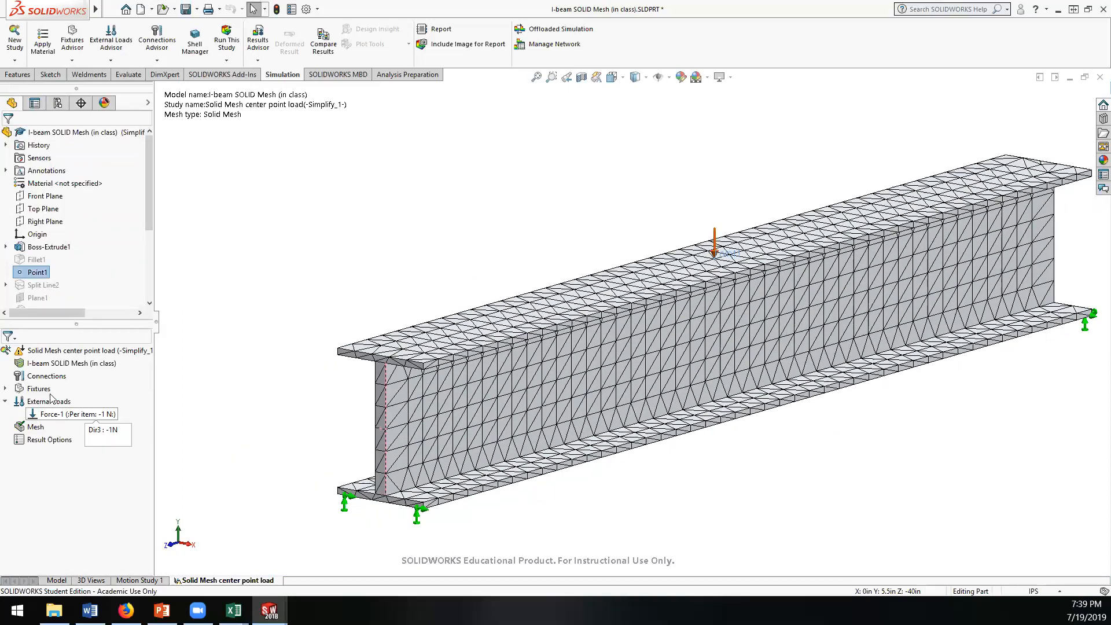
right_click(35, 431)
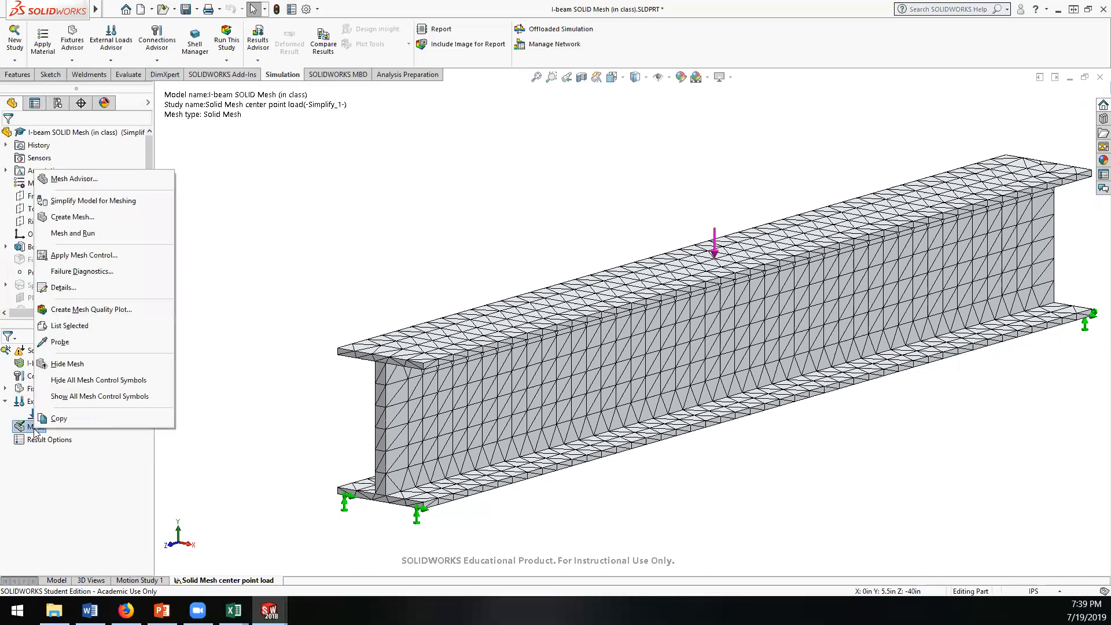
left_click(64, 288)
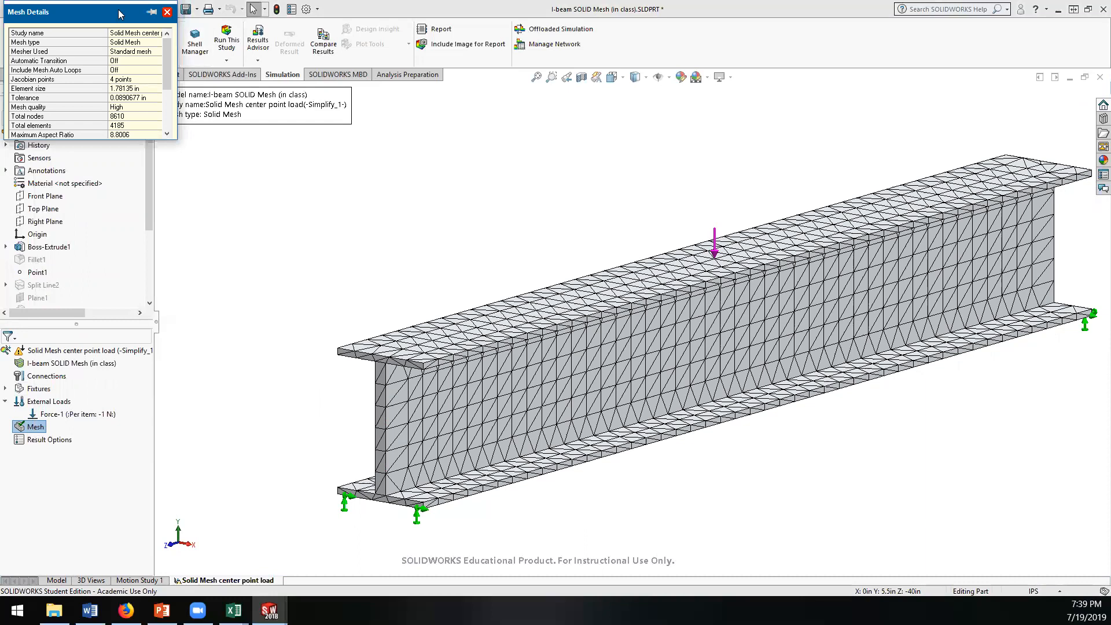
left_click_drag(118, 9, 258, 124)
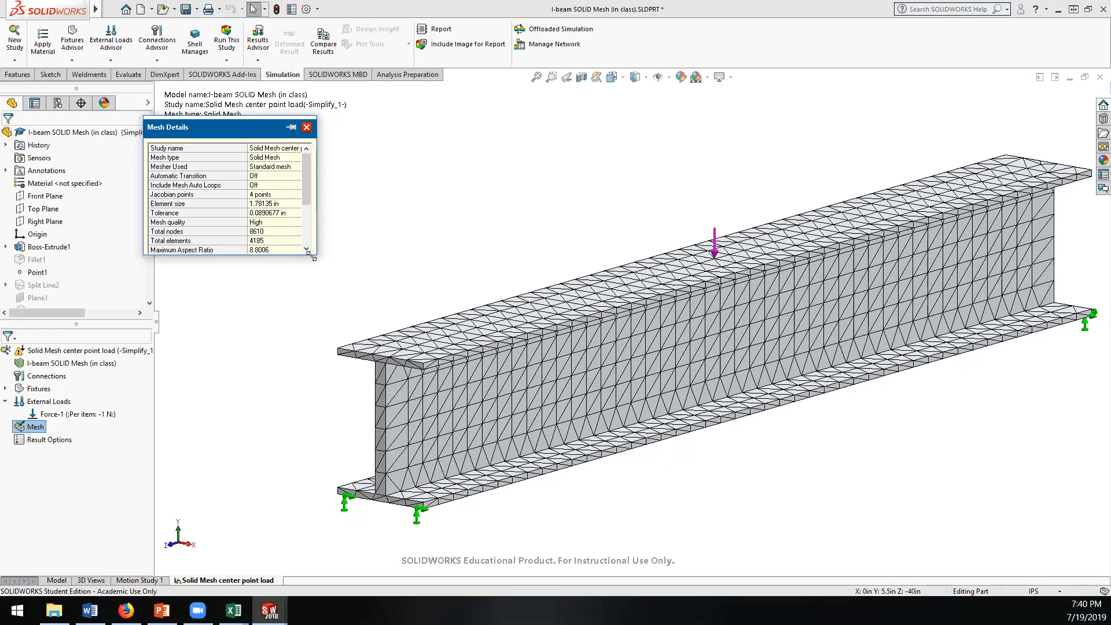
Step: Read the full mesh details and recreate the beam's mesh with a finer mesh density, near the middle of the coarse-to-fine range
left_click_drag(311, 256, 394, 388)
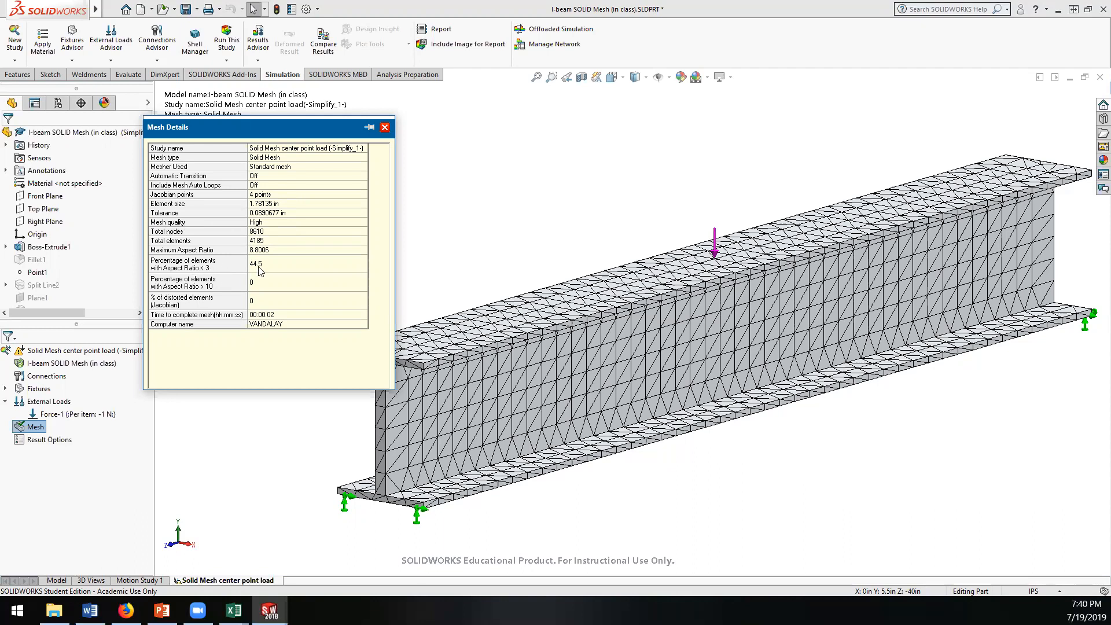
left_click(385, 127)
right_click(34, 426)
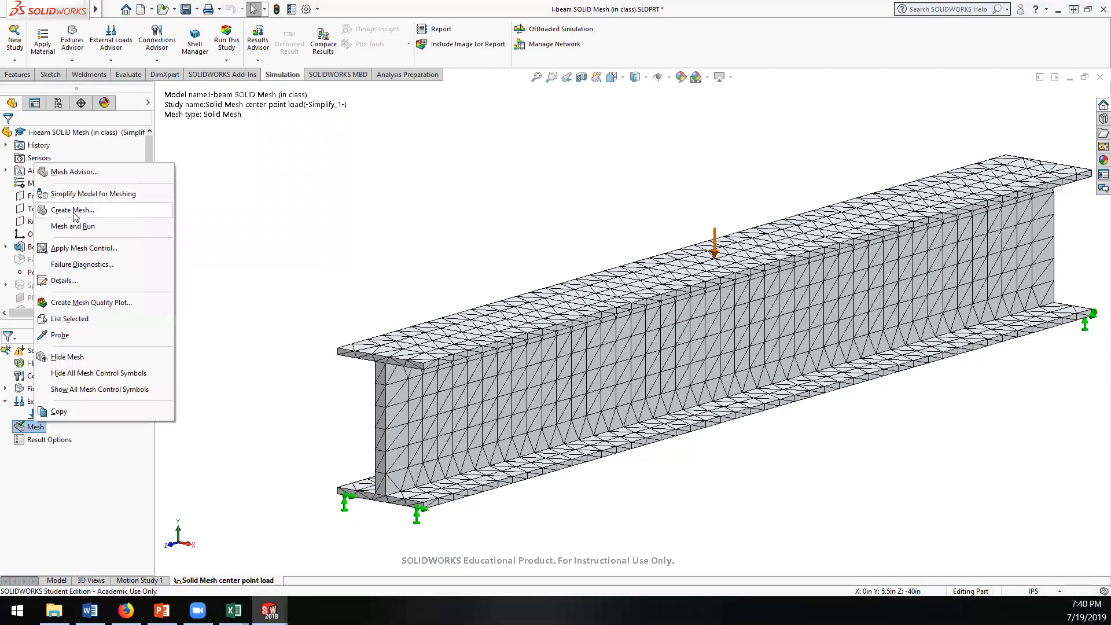
left_click(72, 211)
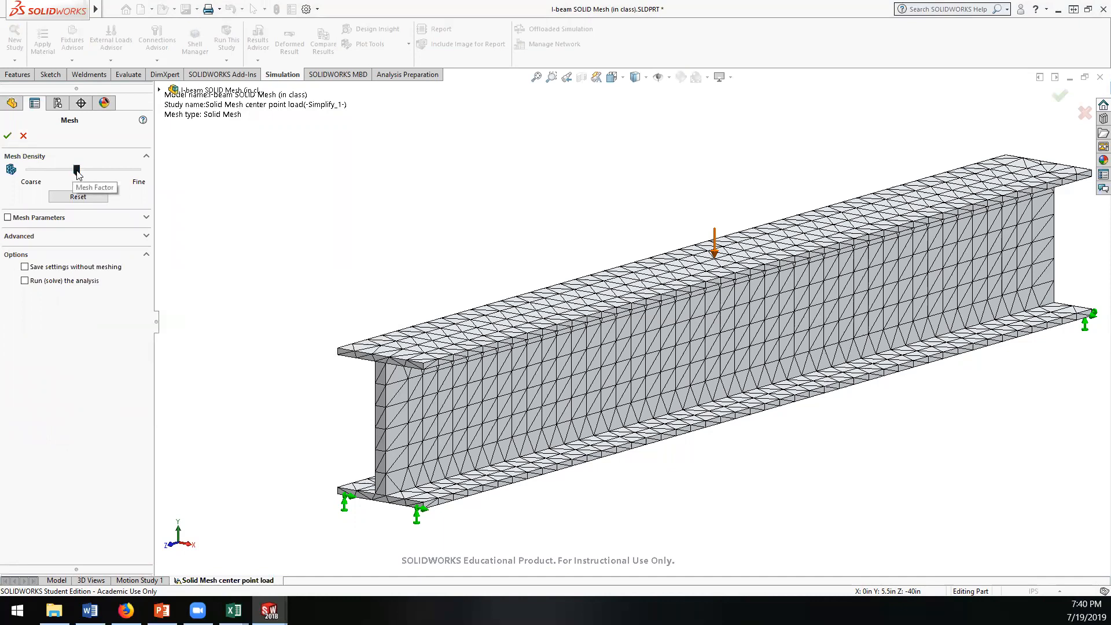
left_click(8, 136)
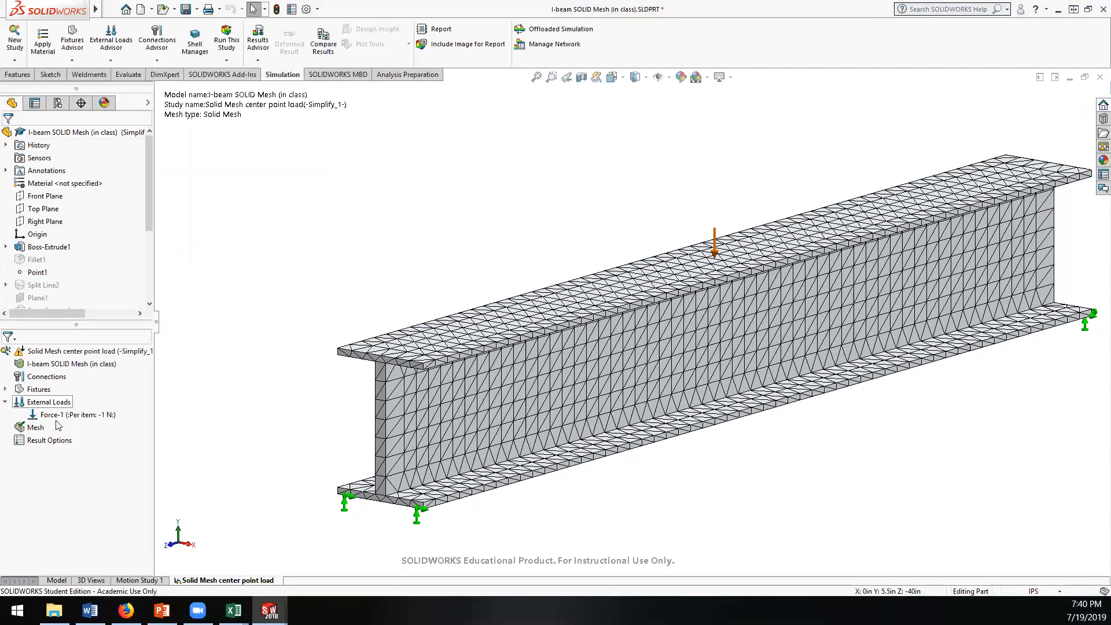
Step: Review the details of the refined mesh, including element size, node and element totals and aspect ratio
left_click(35, 428)
right_click(33, 431)
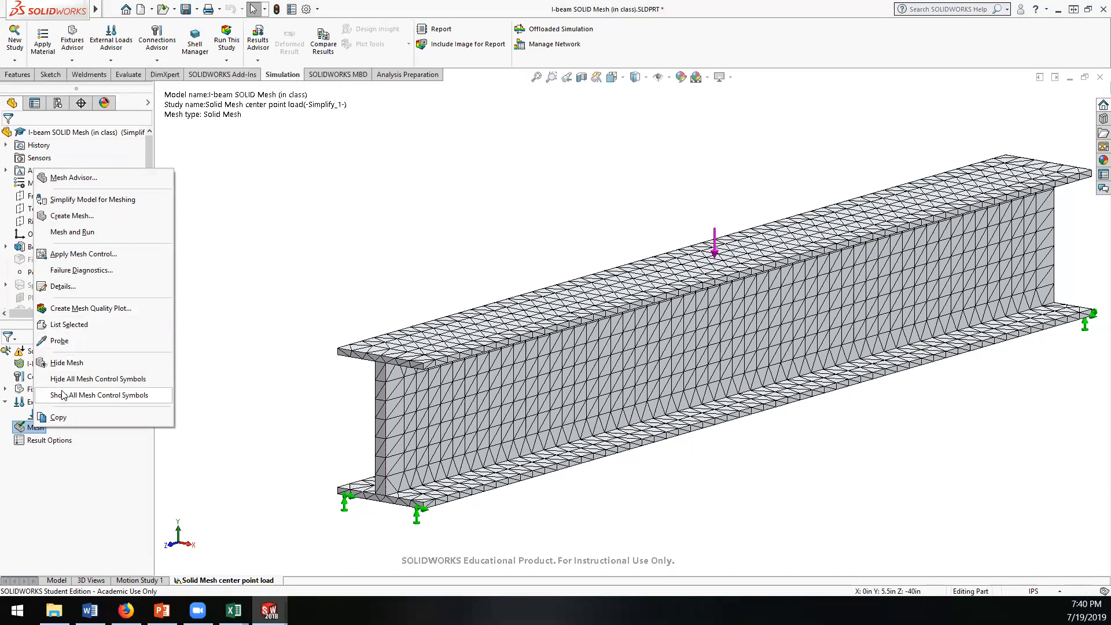
left_click(65, 286)
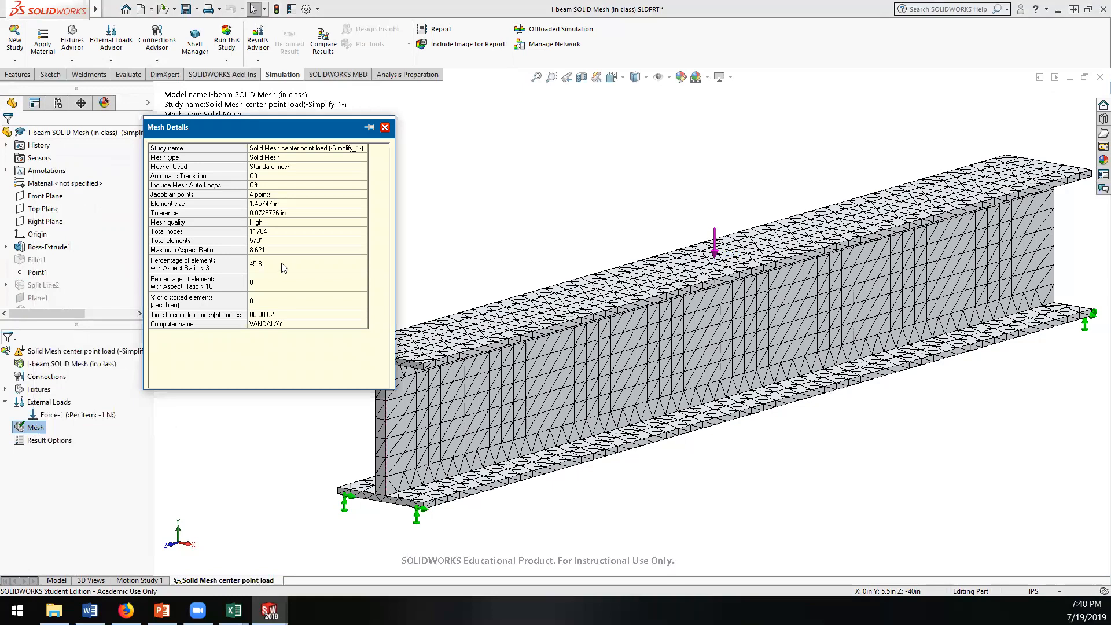
left_click(385, 128)
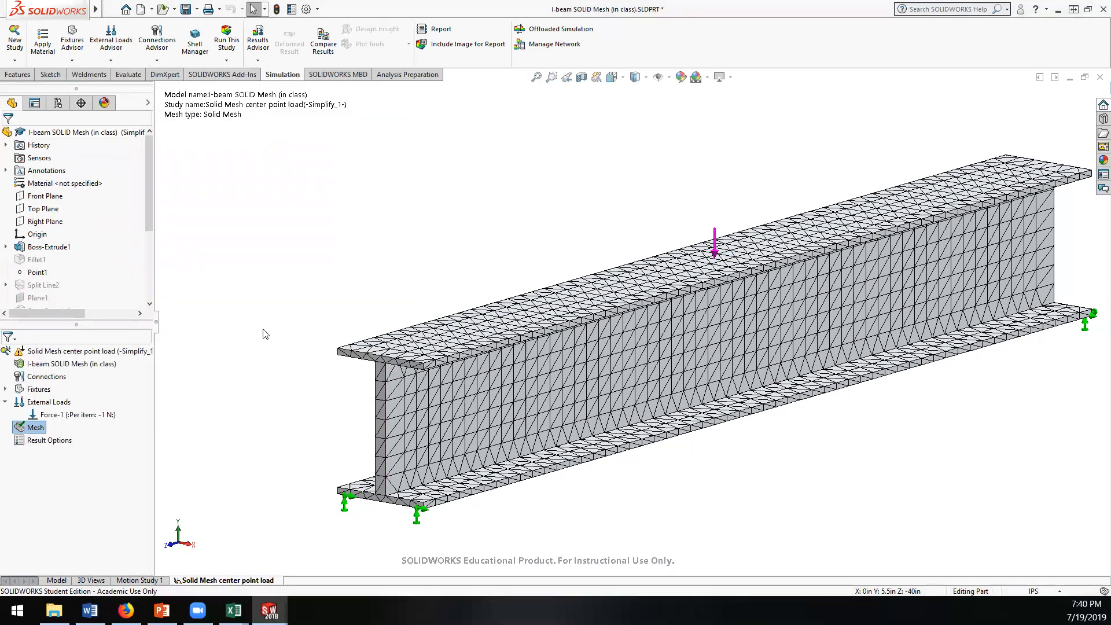
Step: Try to run the Solid Mesh center point load study
right_click(32, 353)
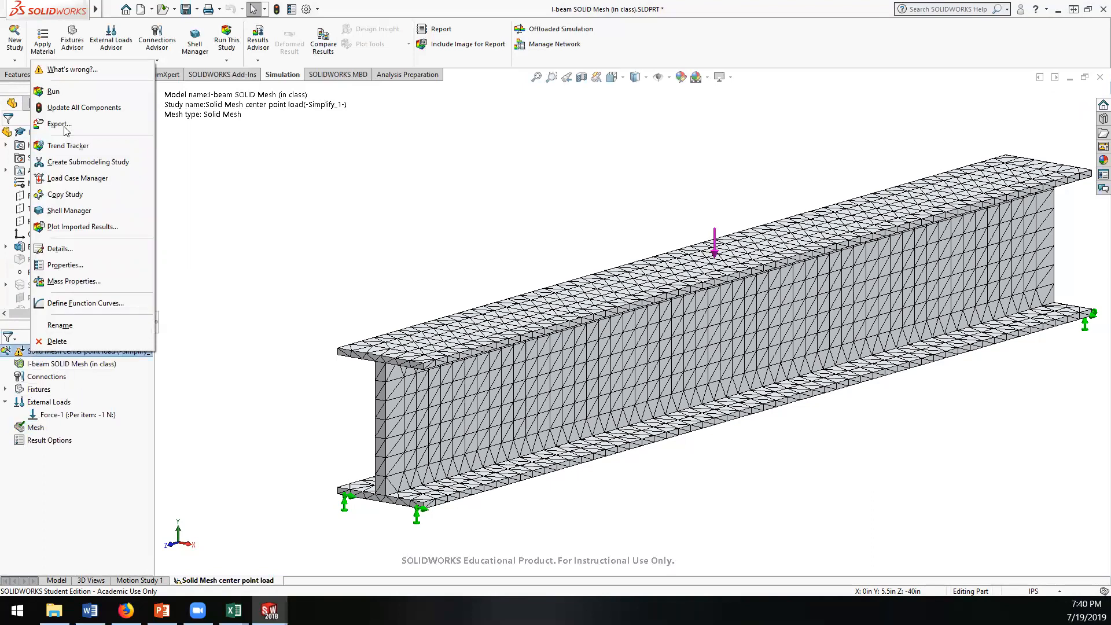
left_click(56, 92)
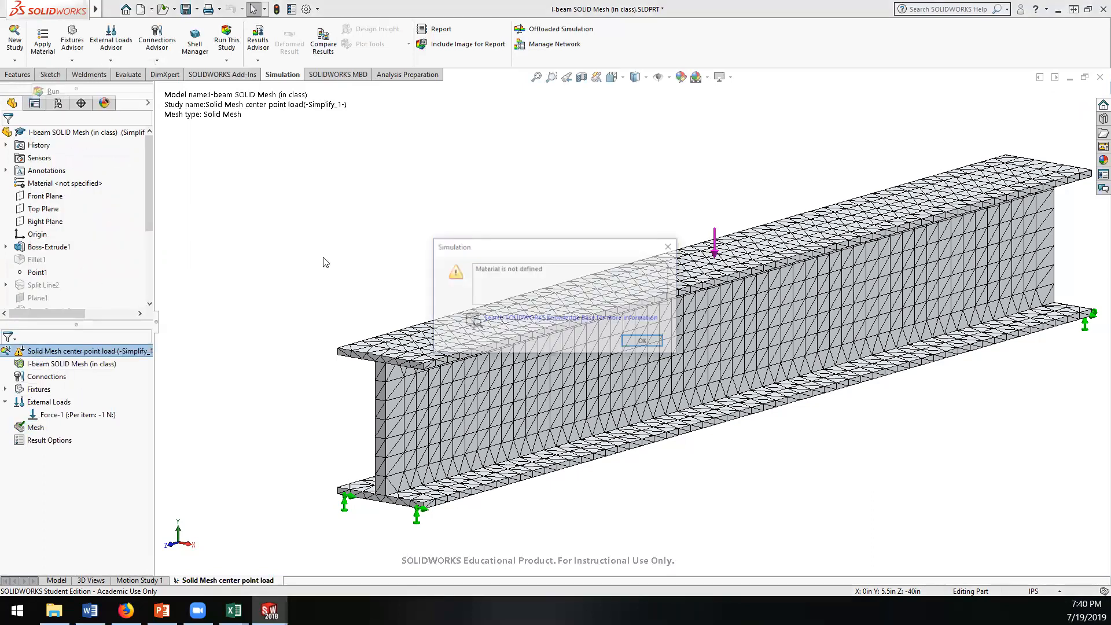
left_click(644, 341)
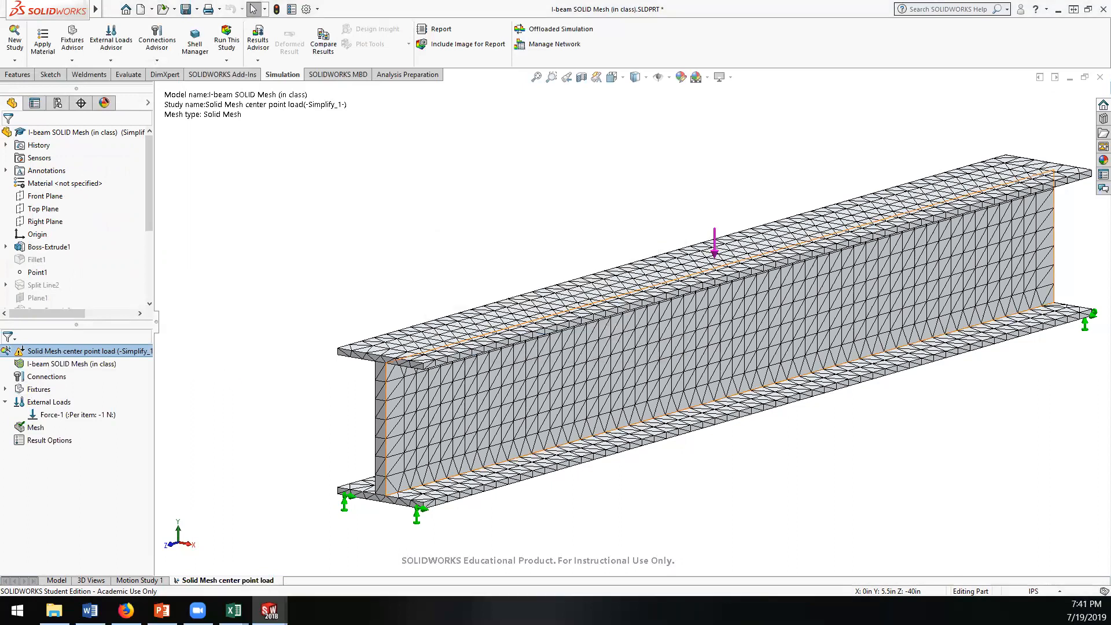
Step: Assign 6061-T6 (SS) from the Aluminium Alloys category as the I-beam's study material
right_click(43, 365)
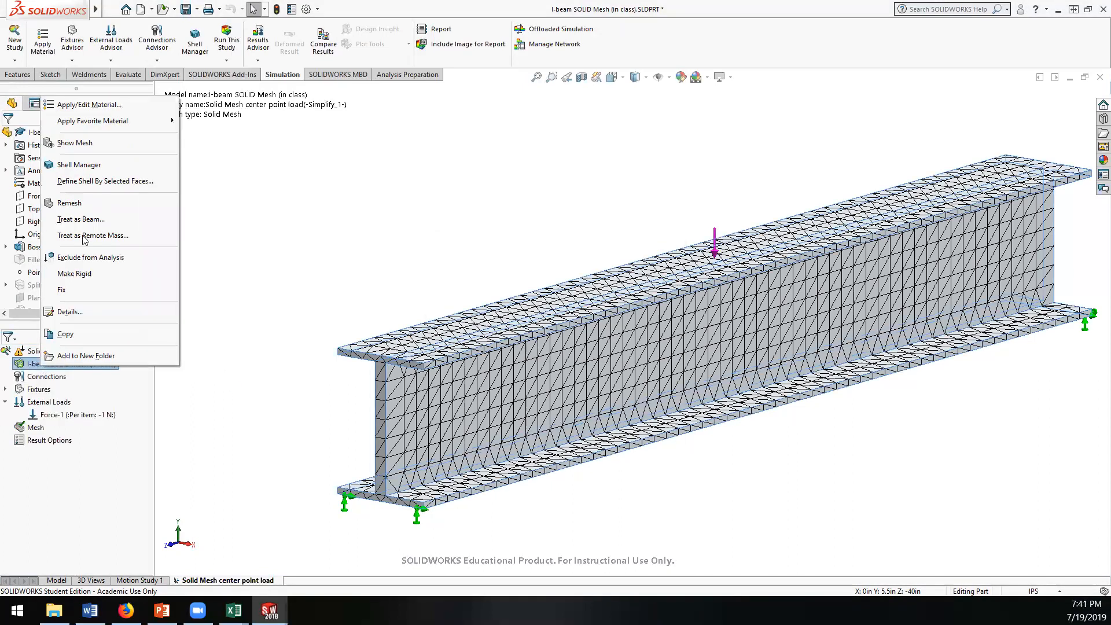
left_click(89, 105)
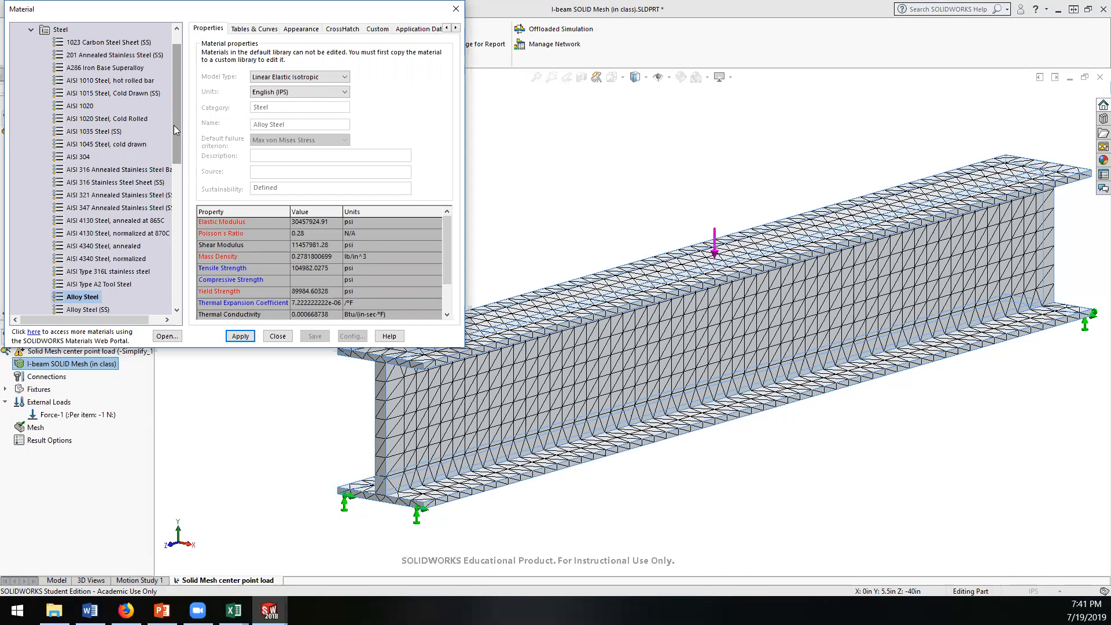
left_click_drag(175, 124, 192, 243)
left_click(30, 170)
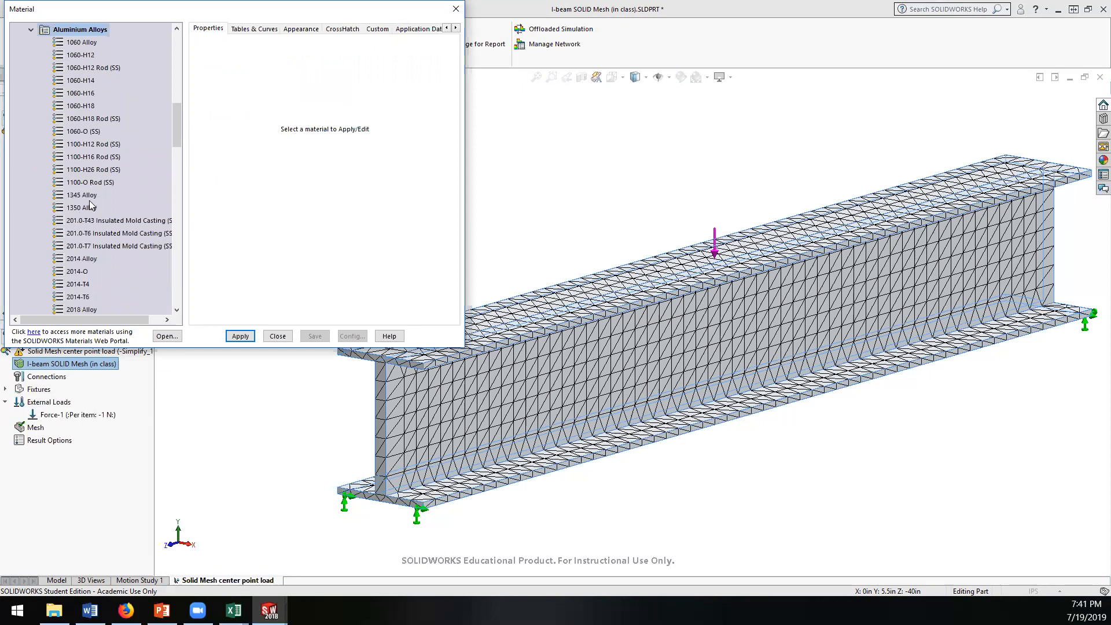
scroll(90, 204, "down", 13)
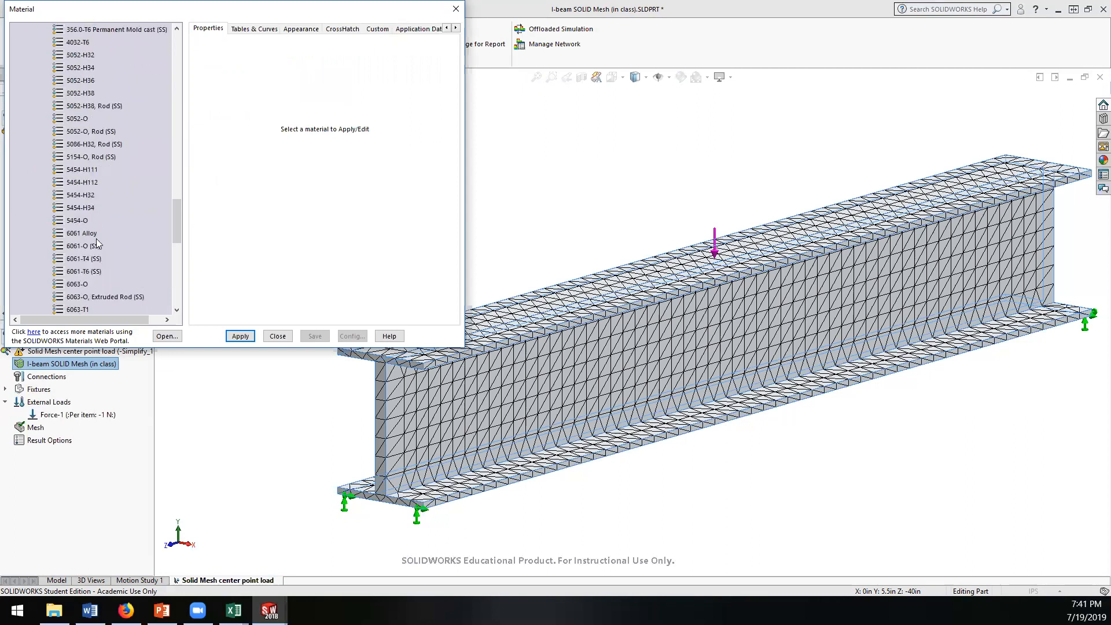
left_click(78, 272)
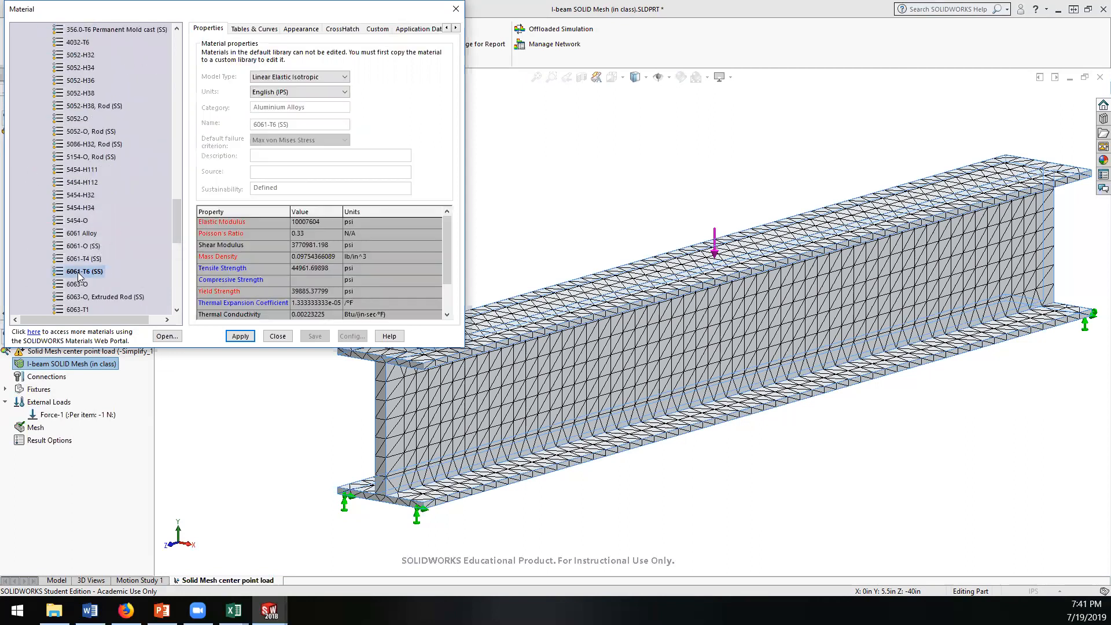
left_click(240, 336)
left_click(273, 338)
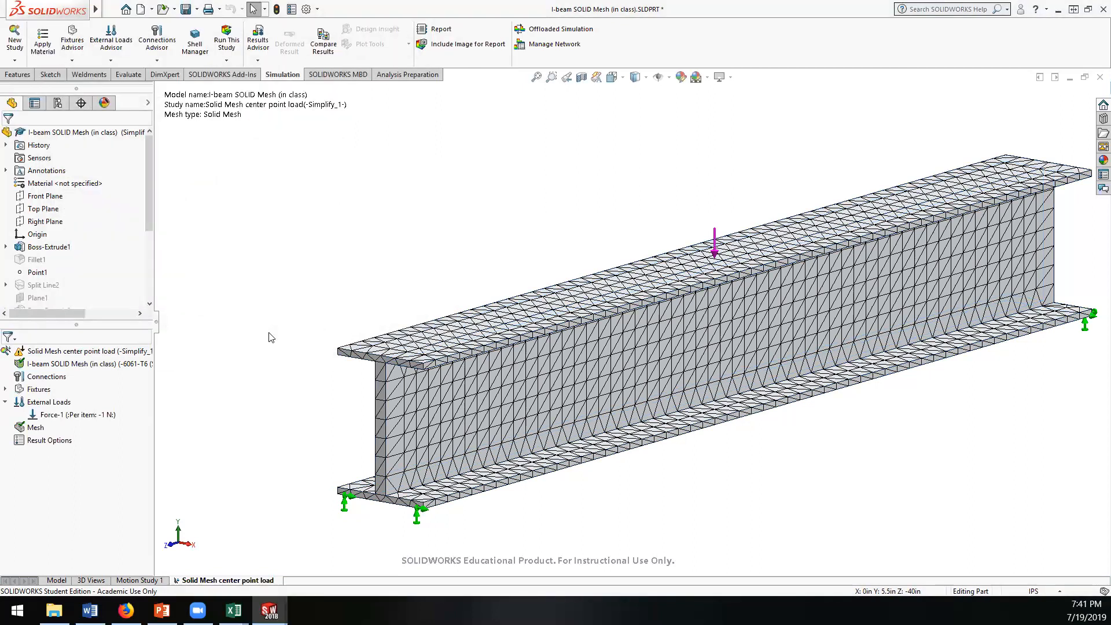
Step: Run the Solid Mesh center point load study and view the whole deformed beam in the stress plot
right_click(43, 352)
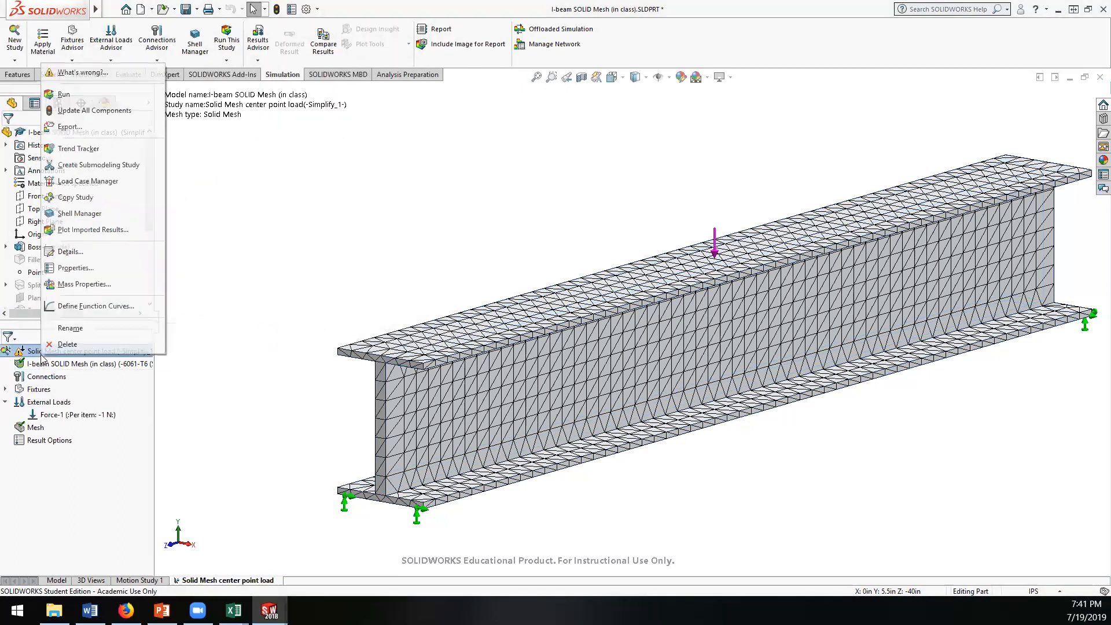
left_click(74, 95)
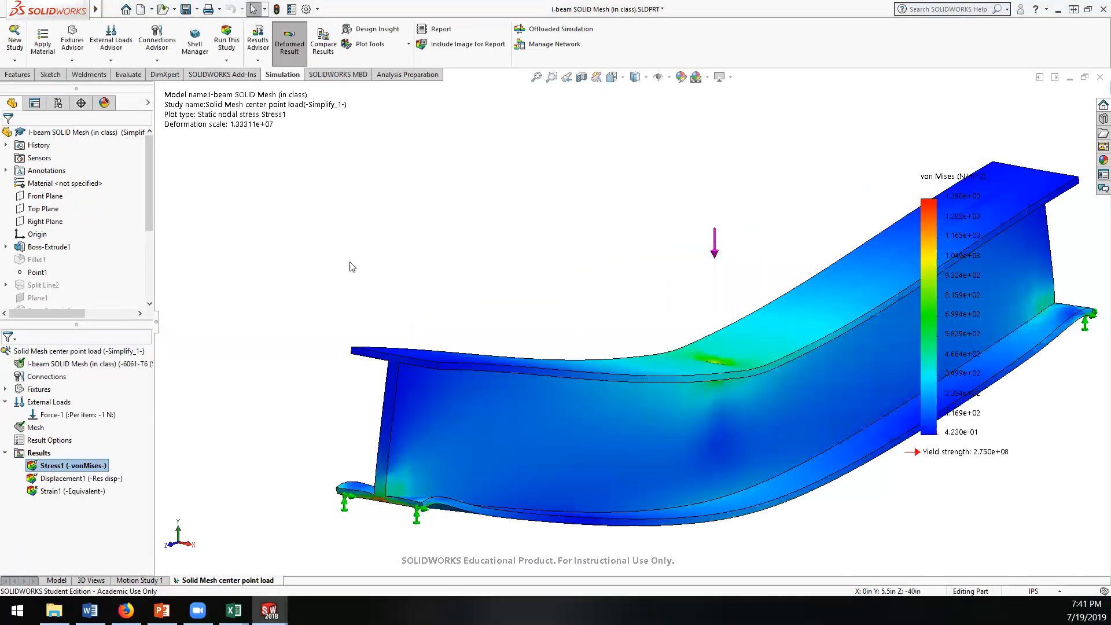
scroll(406, 241, "down", 2)
scroll(397, 244, "up", 7)
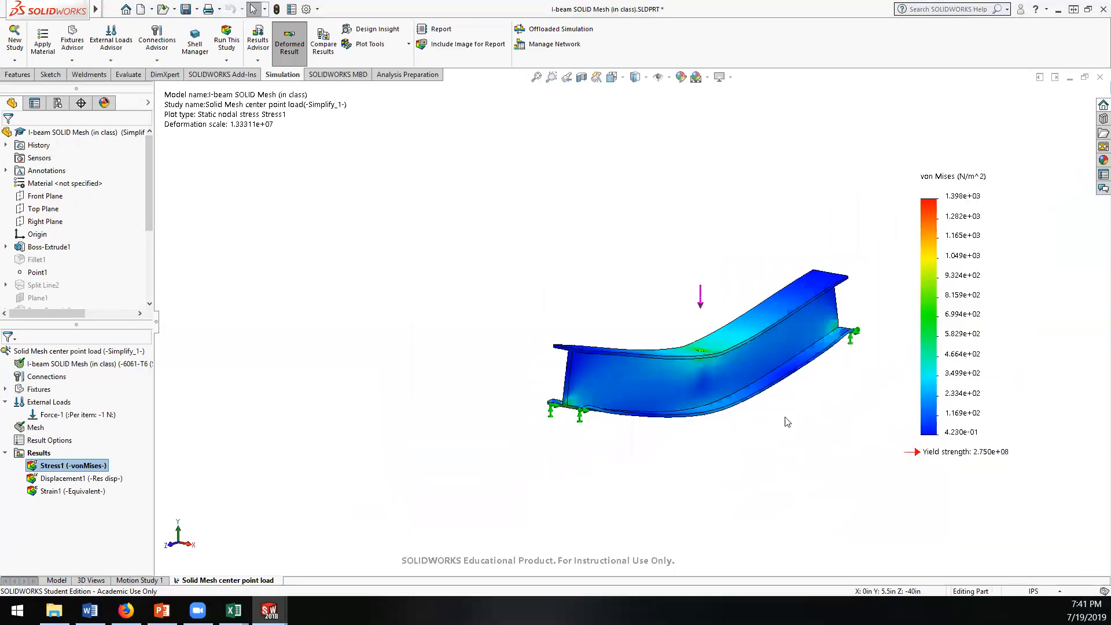
scroll(792, 408, "down", 3)
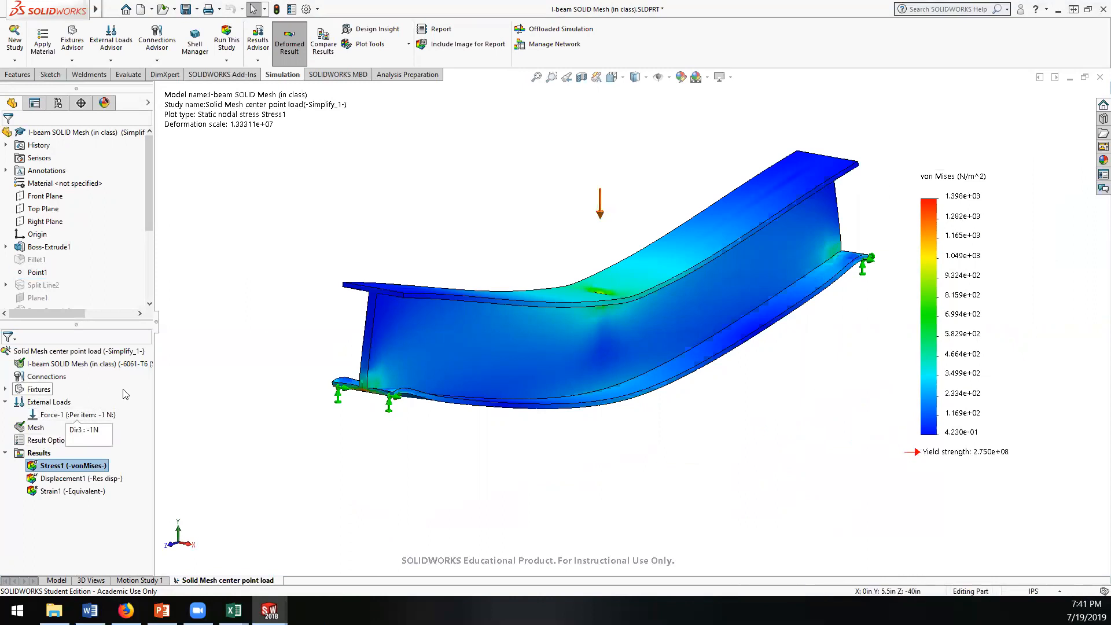
Step: Change the von Mises stress plot's units to psi and inspect the stress around the load point and the beam's supported end
right_click(41, 456)
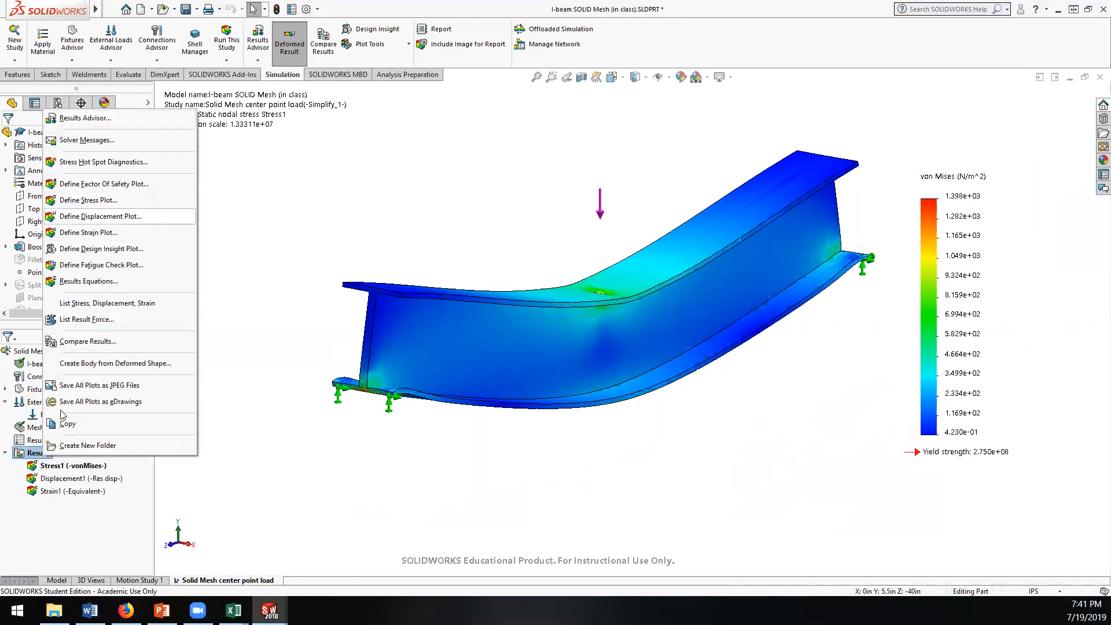
right_click(54, 467)
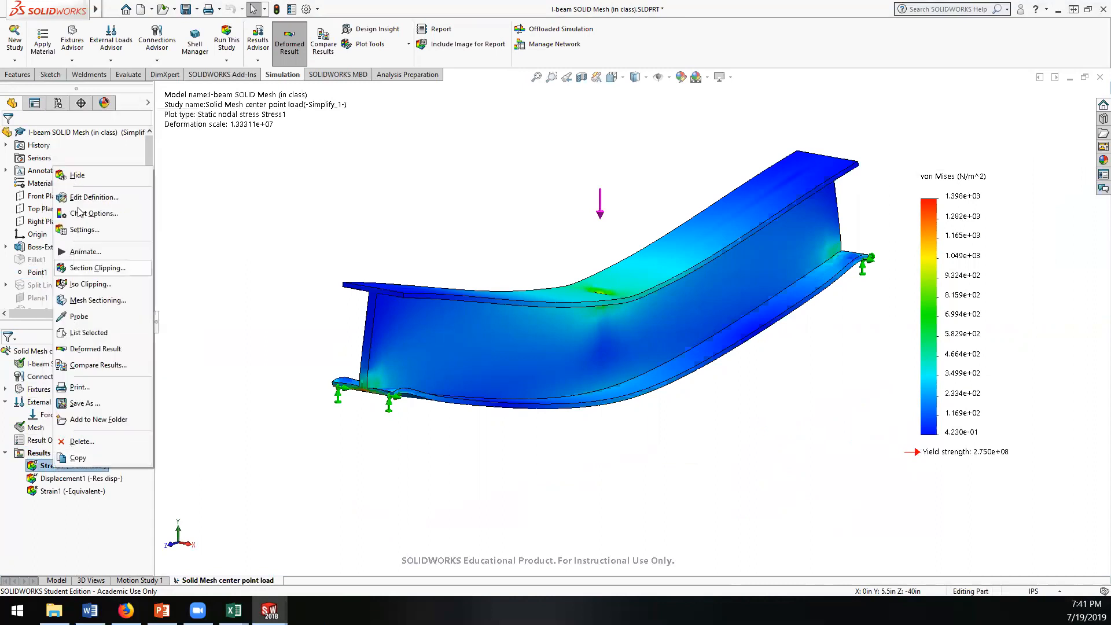
left_click(94, 197)
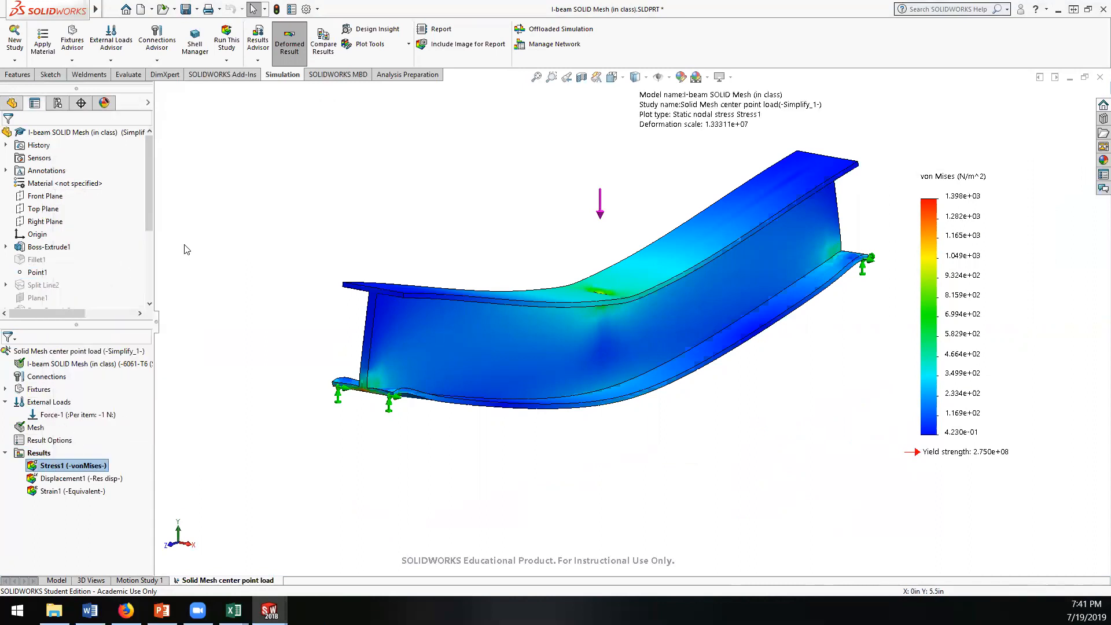
left_click(96, 210)
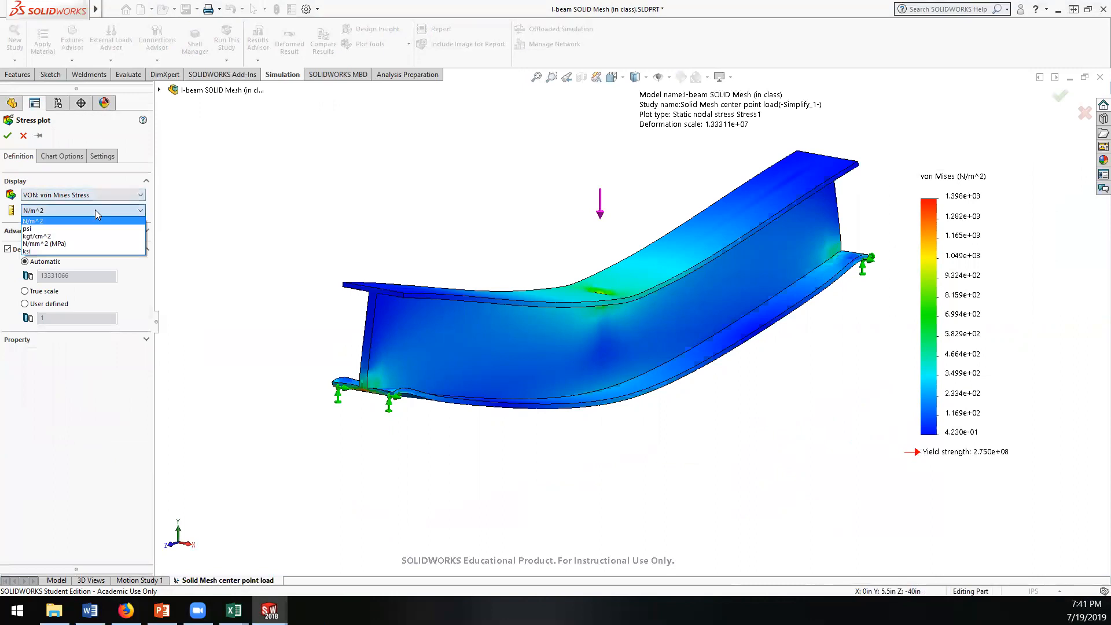
left_click(70, 225)
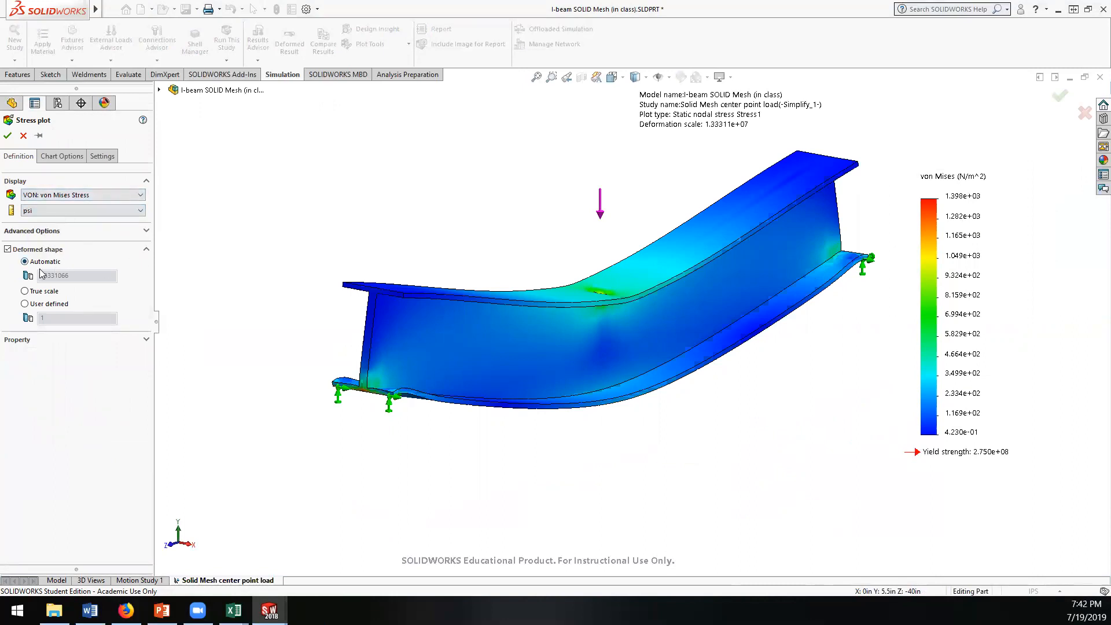
left_click(8, 135)
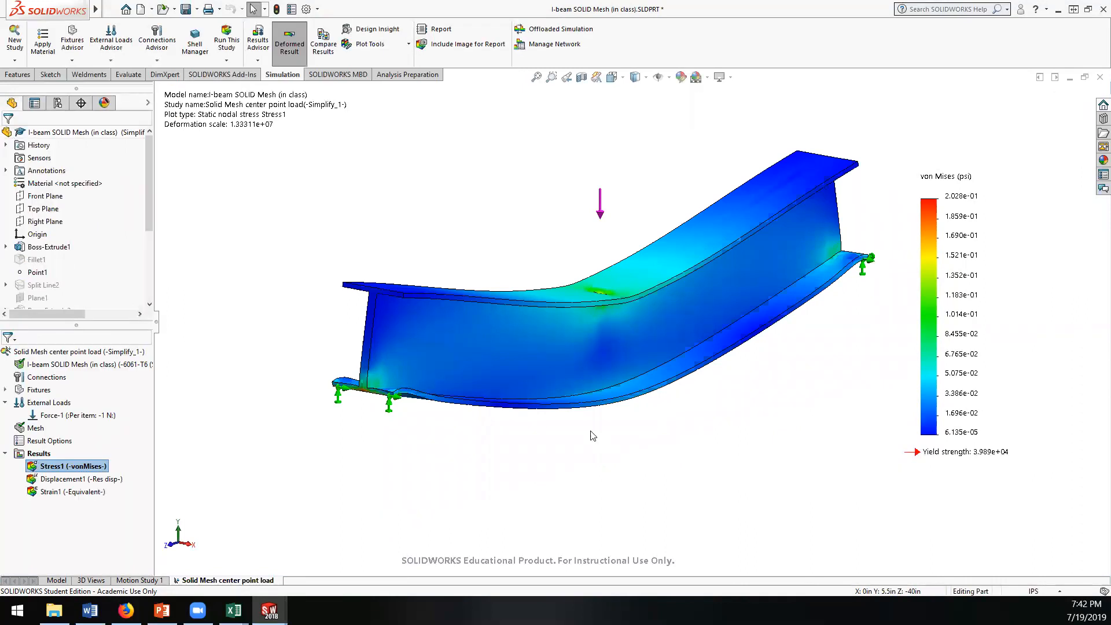
middle_click_drag(585, 409, 567, 424)
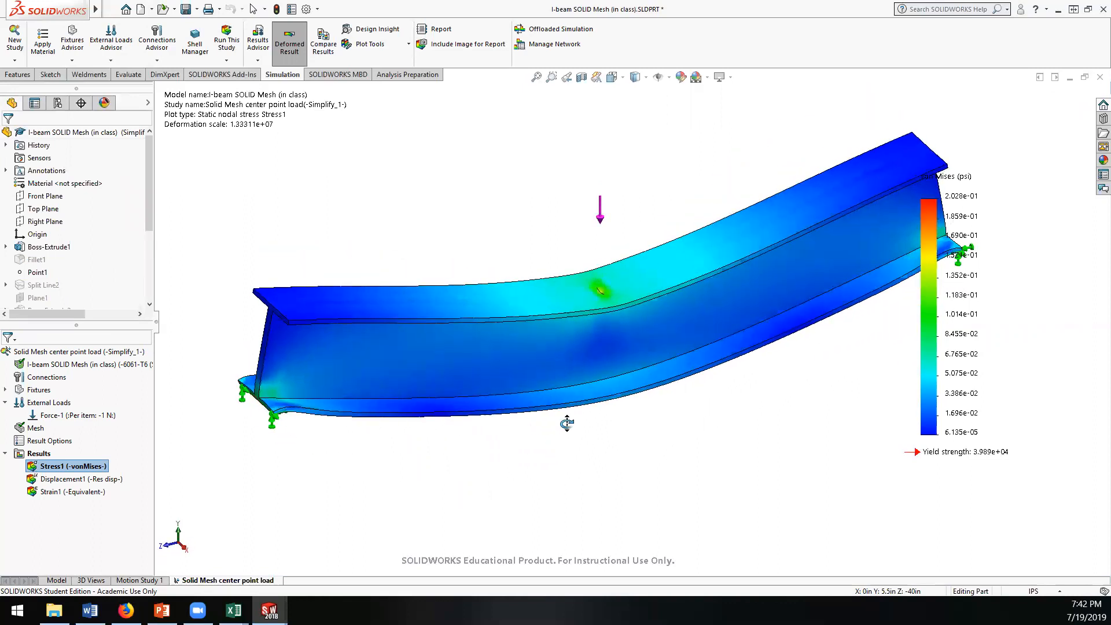
scroll(605, 295, "down", 5)
middle_click_drag(648, 294, 673, 242)
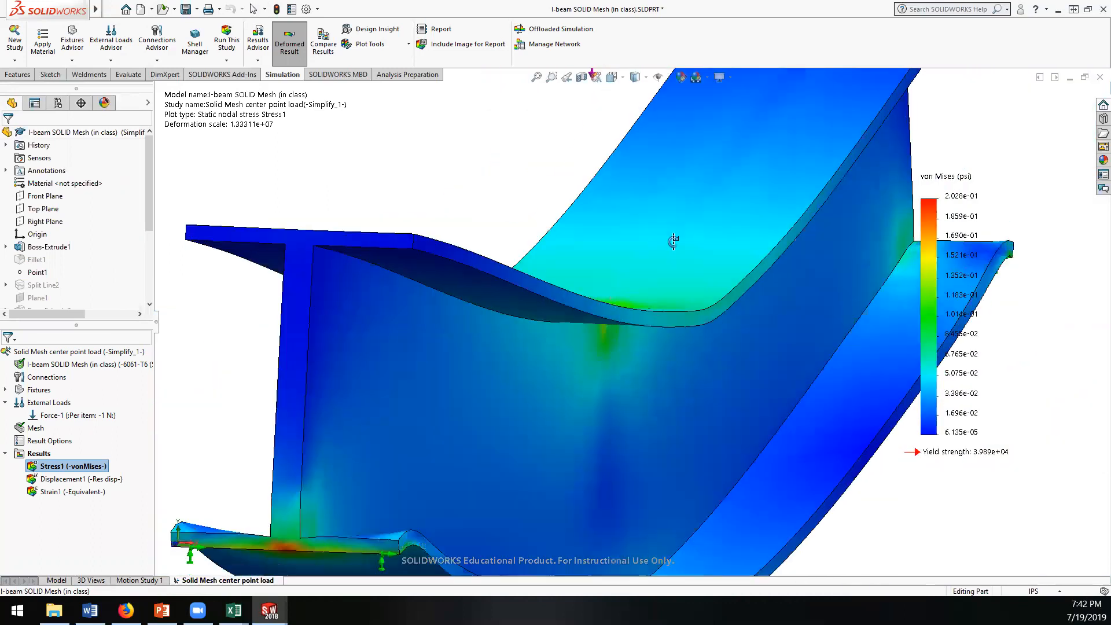
scroll(629, 303, "down", 2)
scroll(628, 306, "up", 2)
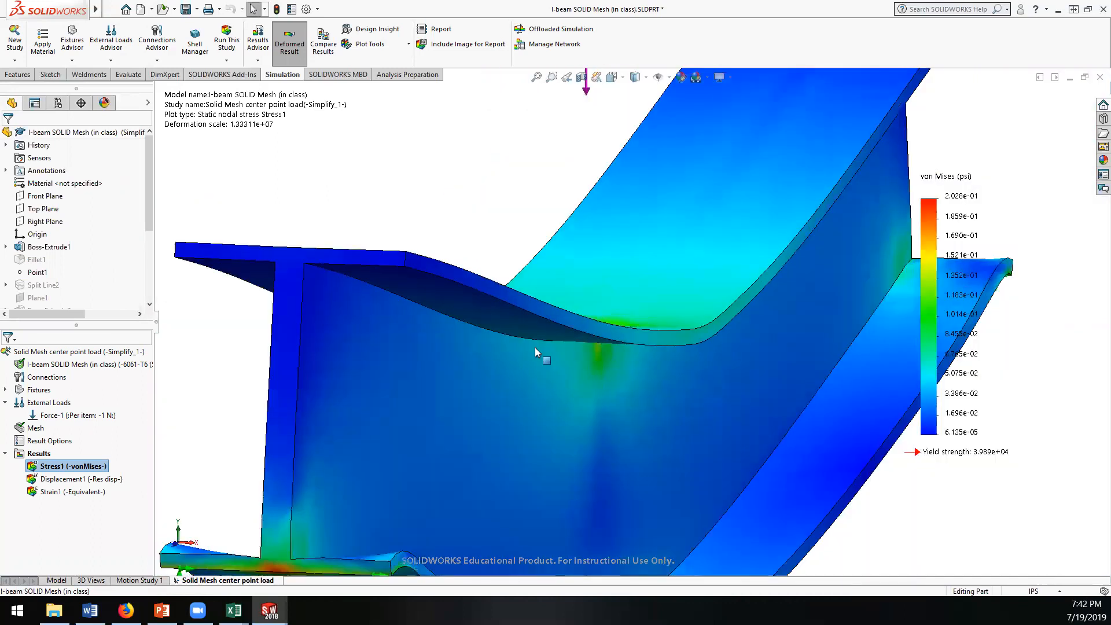
Step: Switch the Point1 force's units to English (IPS) and try to set its value to 100 lbf
left_click(77, 414)
right_click(72, 417)
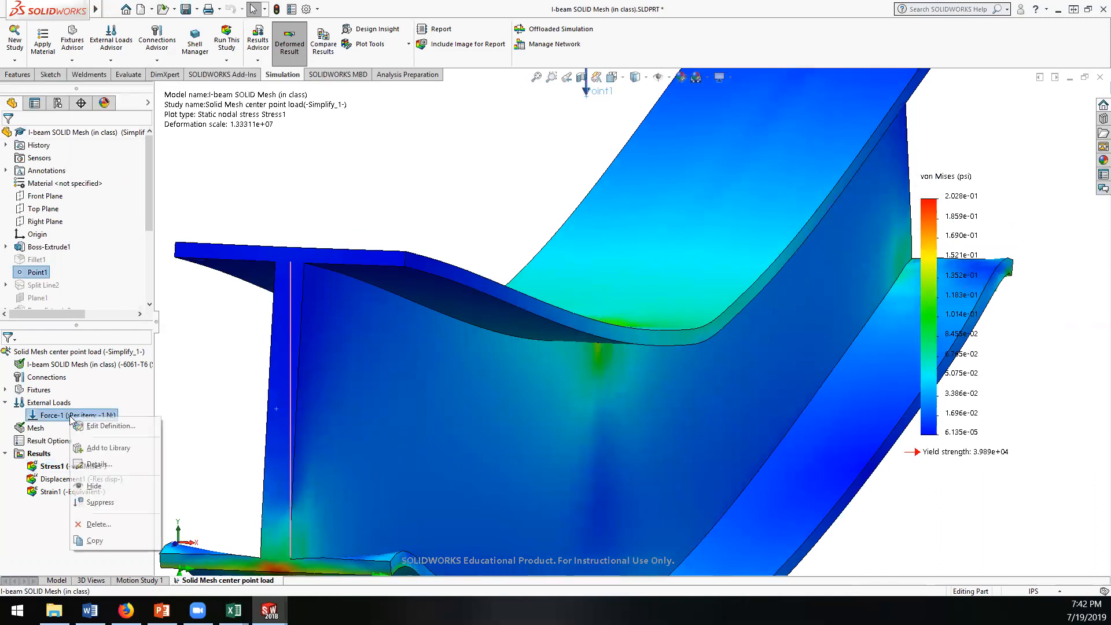
left_click(87, 426)
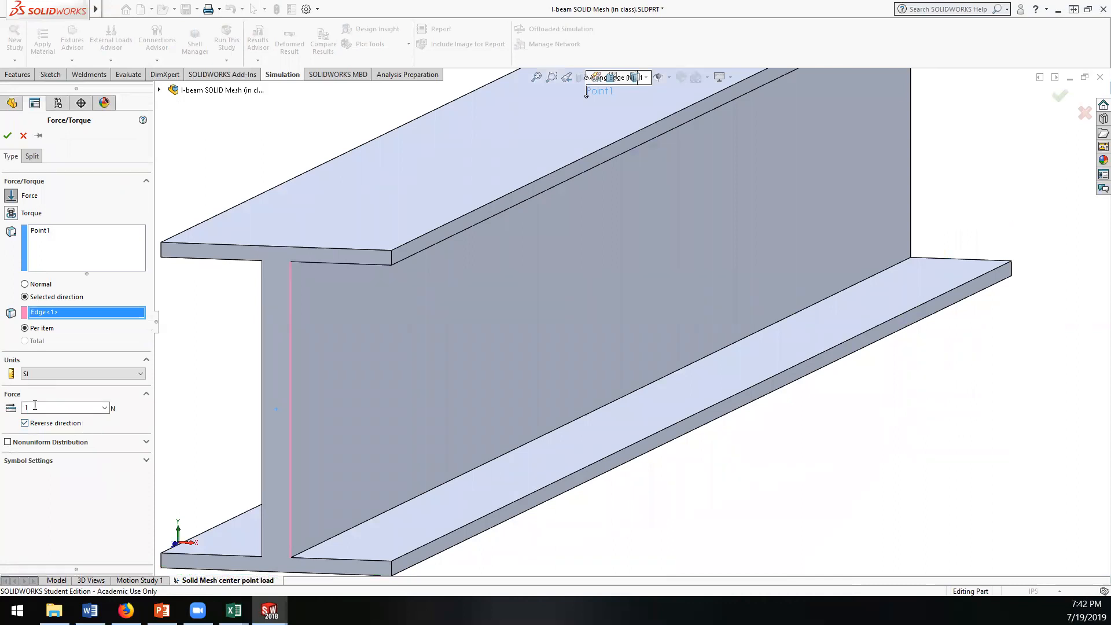
left_click(65, 375)
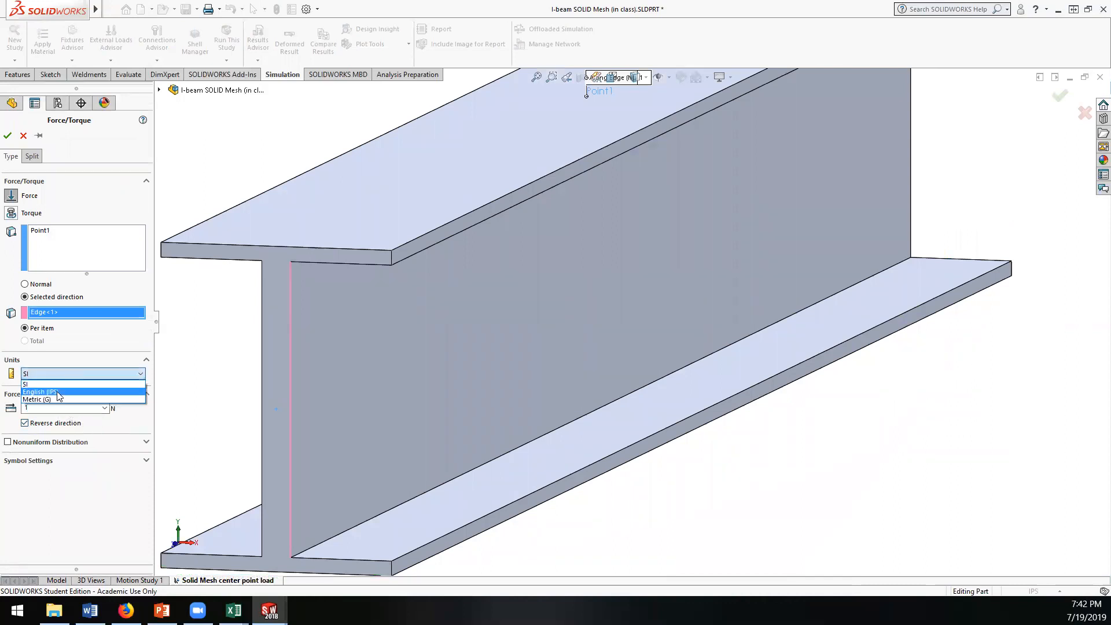
left_click(40, 392)
double_click(79, 408)
type("1")
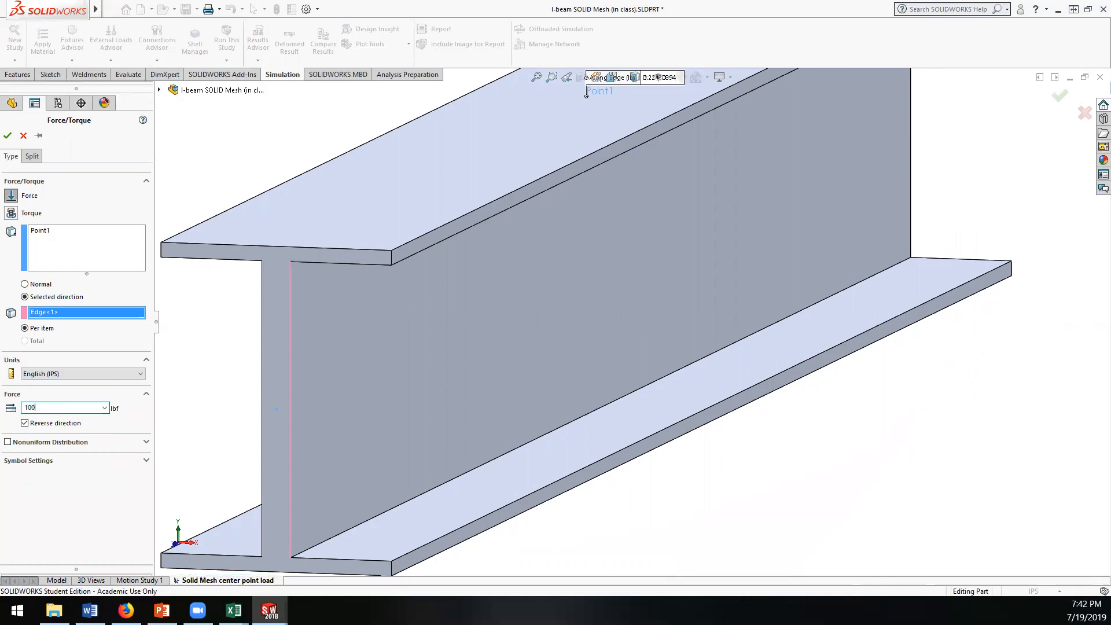
double_click(69, 406)
type("100")
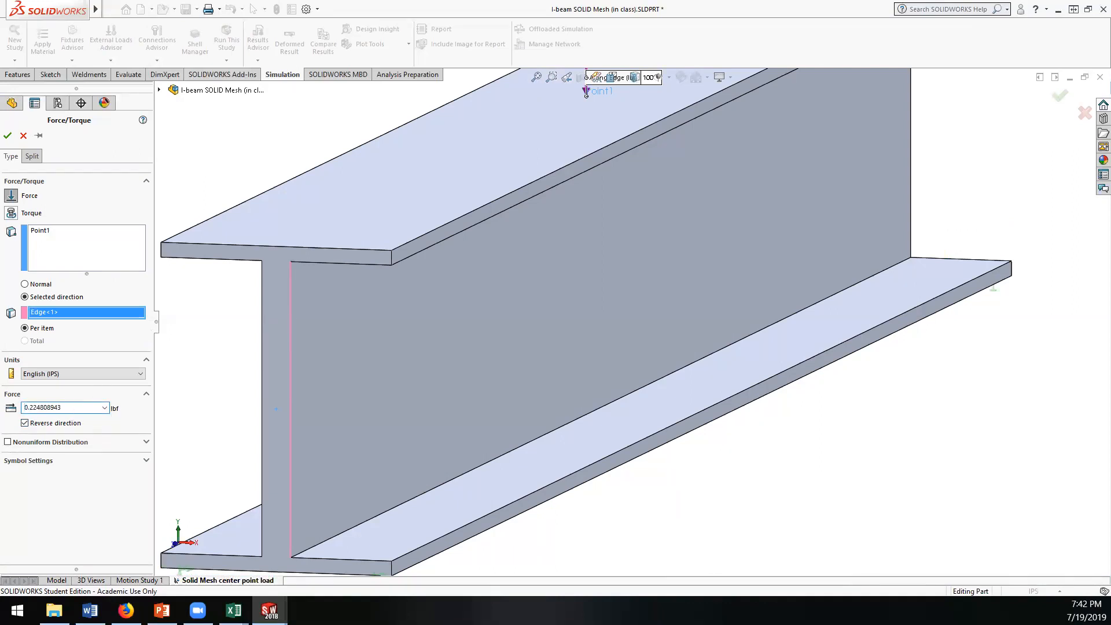
left_click(7, 138)
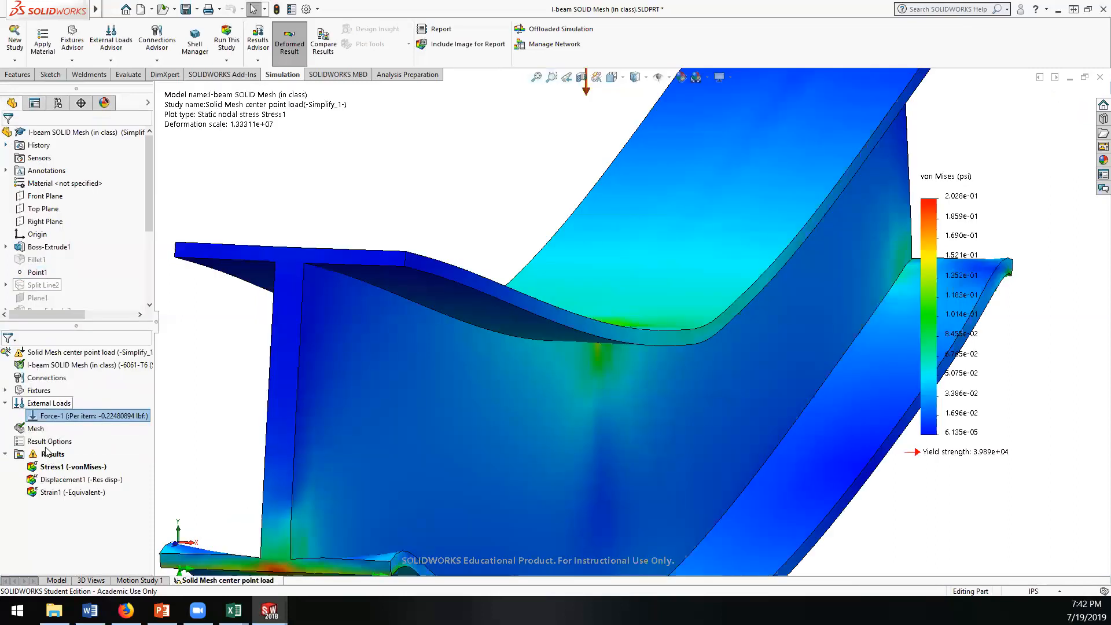
Step: Set the force on Point1 to 100 lbf, keeping the reversed direction, and accept the load
right_click(46, 416)
left_click(75, 422)
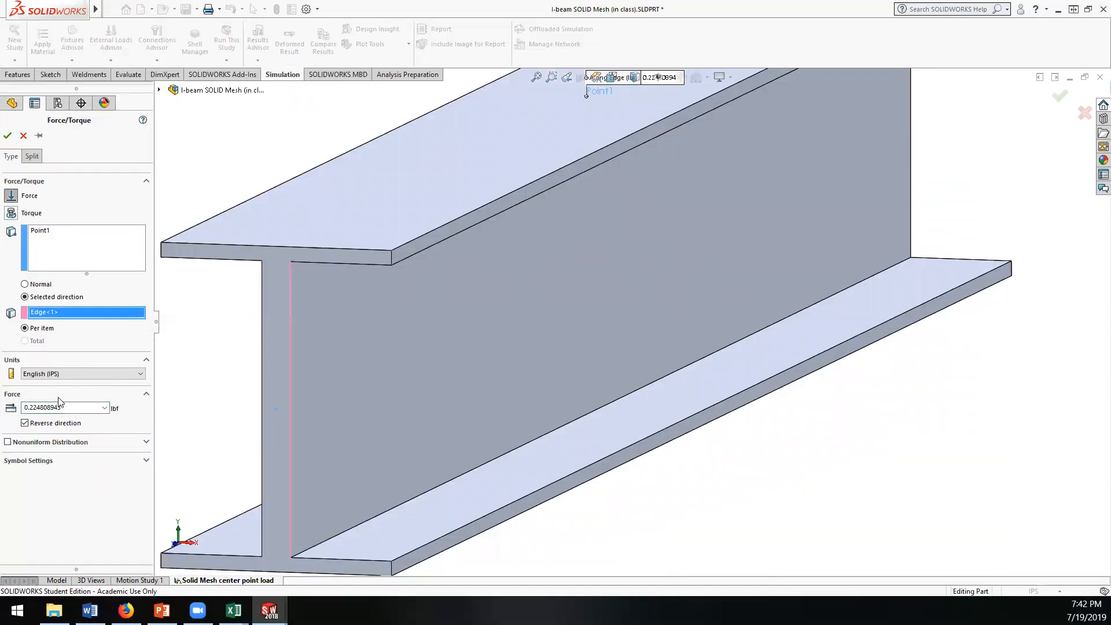
double_click(81, 408)
type("100")
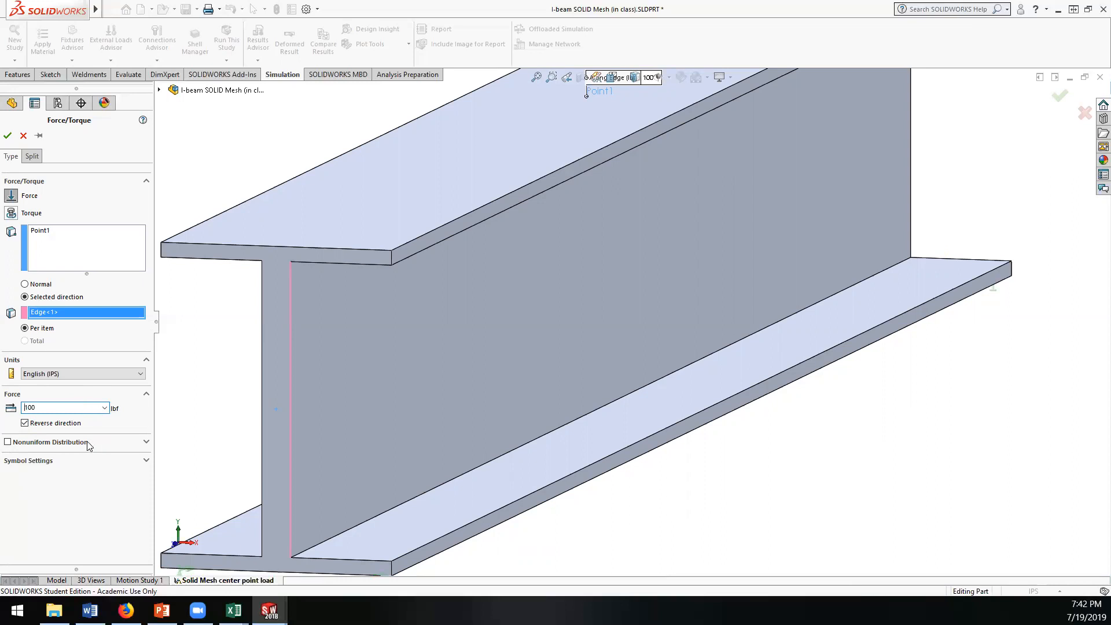
left_click(103, 428)
left_click(8, 136)
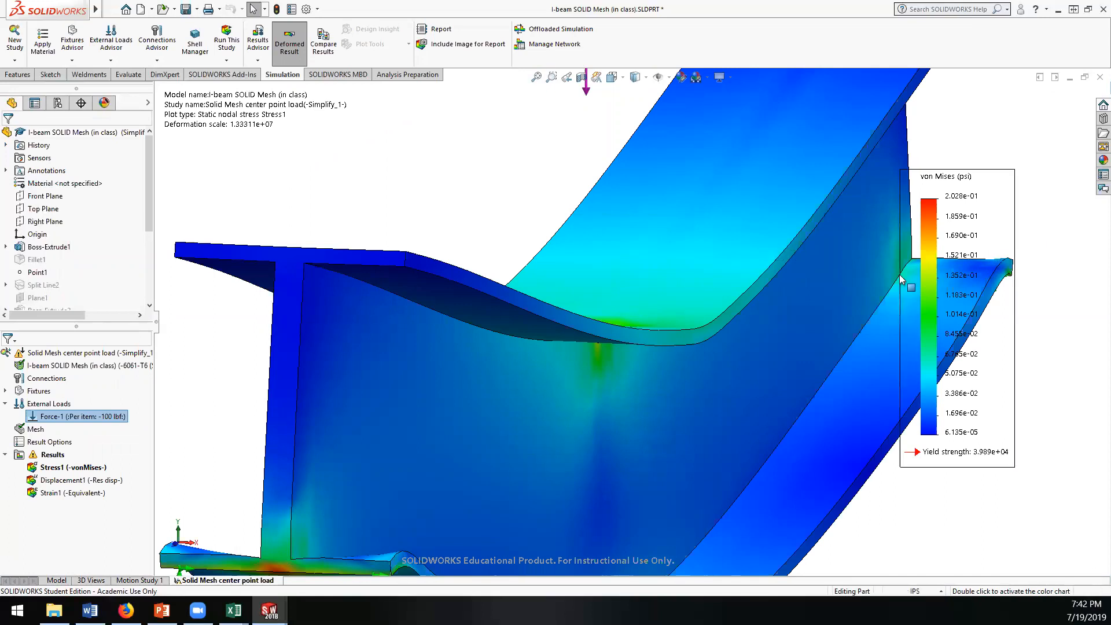
Step: Rerun the Solid Mesh center point load study and inspect the von Mises stress around the load point
right_click(52, 353)
left_click(88, 95)
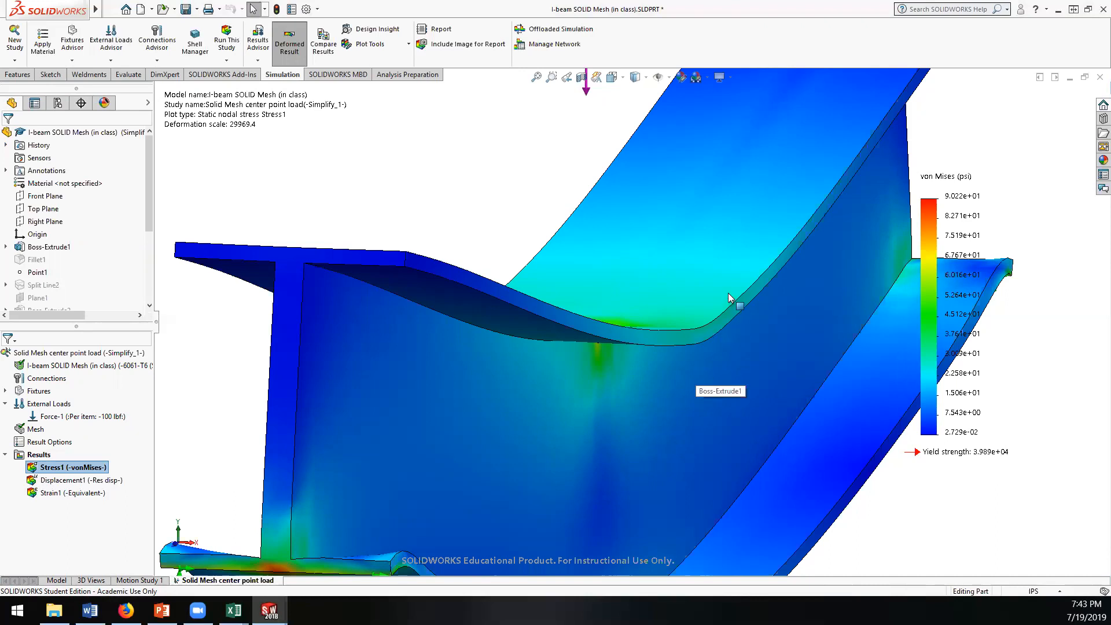
scroll(728, 292, "up", 5)
middle_click_drag(718, 295, 663, 392)
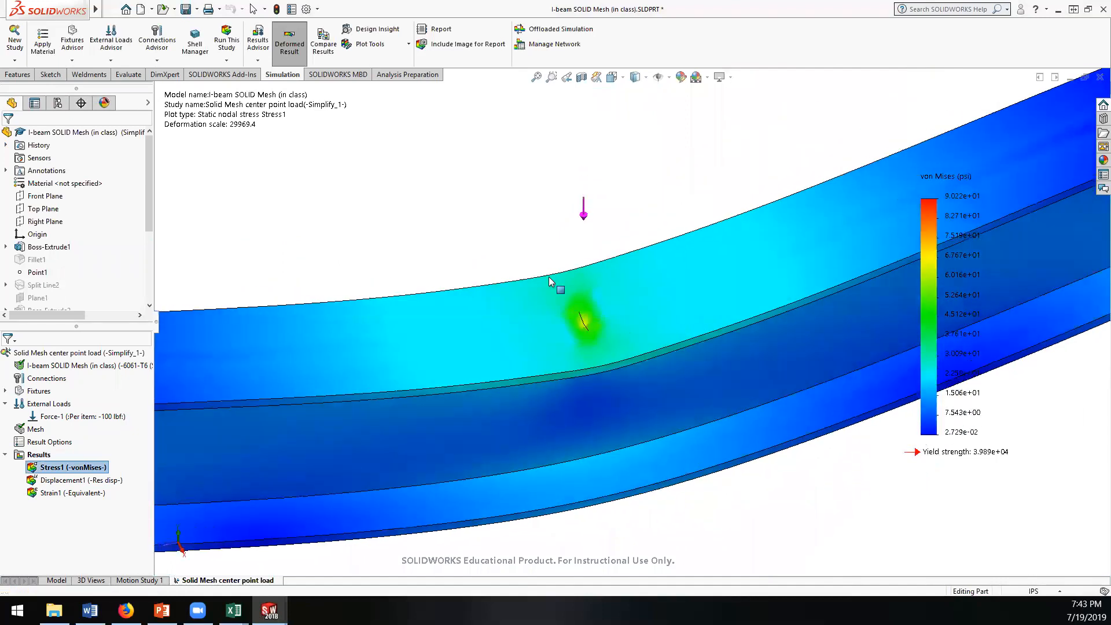
left_click(550, 278)
middle_click_drag(610, 359, 673, 297)
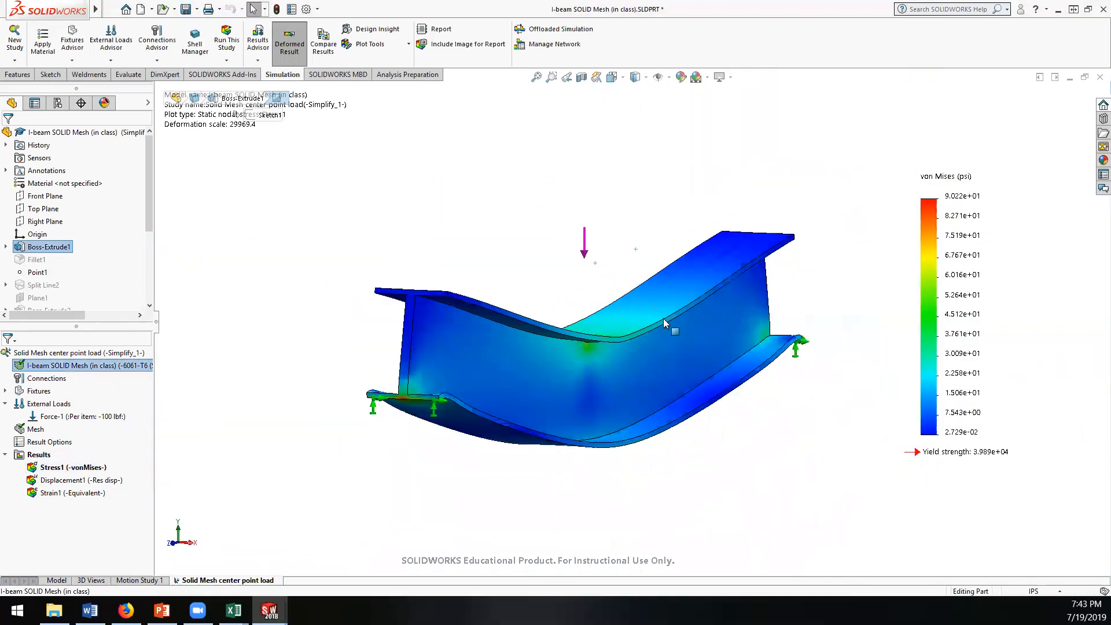
Step: Display the resultant displacement plot, animate it, and watch the beam's deflection from the side
double_click(87, 482)
right_click(99, 483)
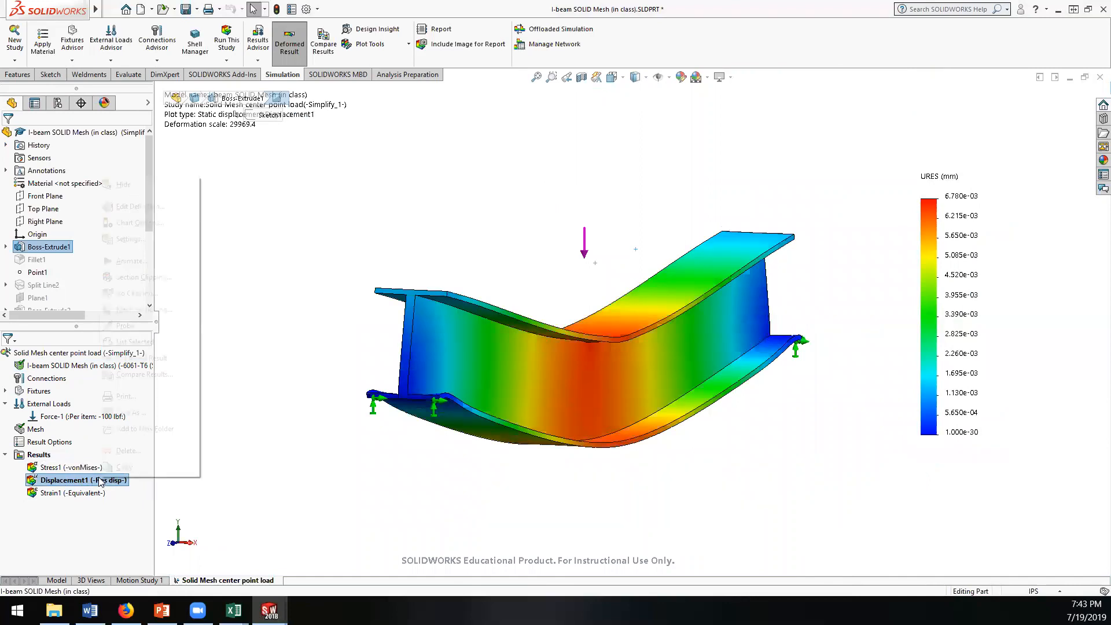
left_click(128, 261)
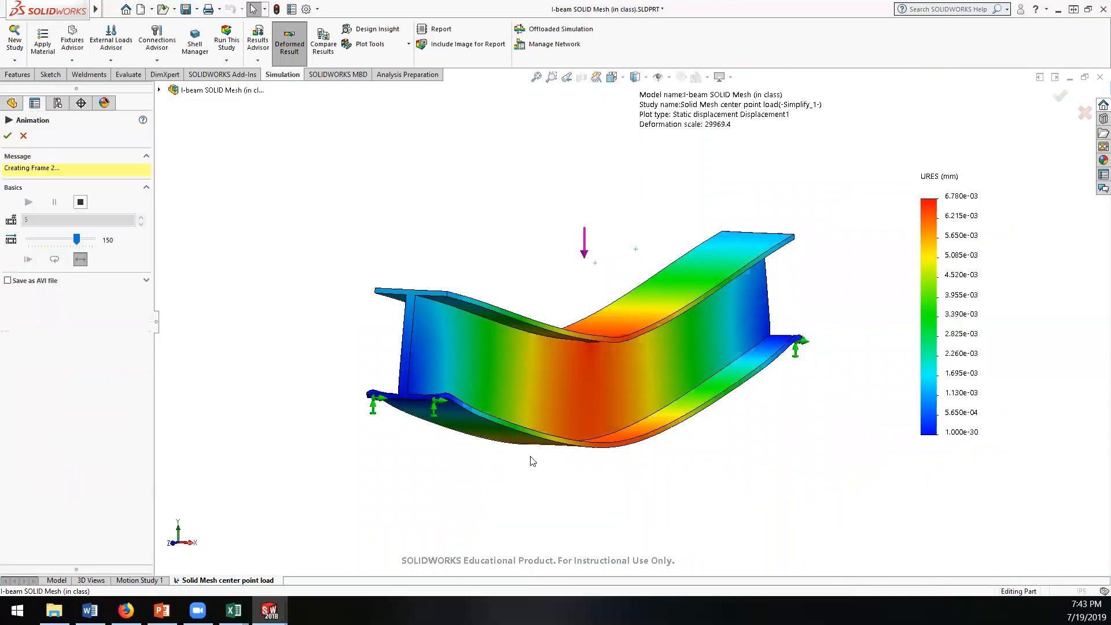
middle_click_drag(669, 465, 602, 461)
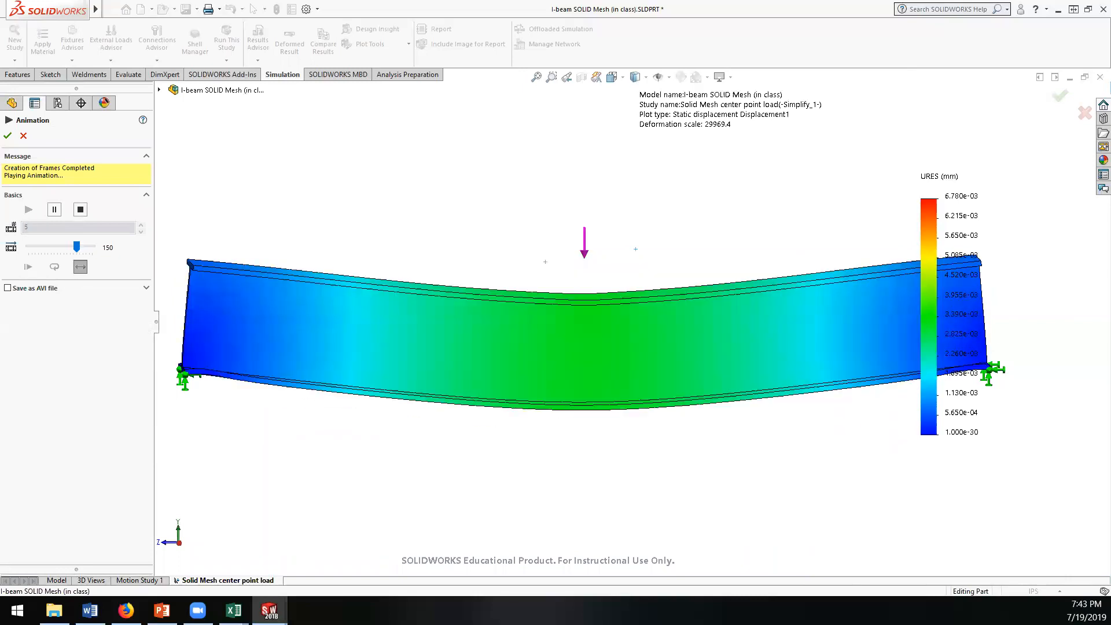
left_click(7, 135)
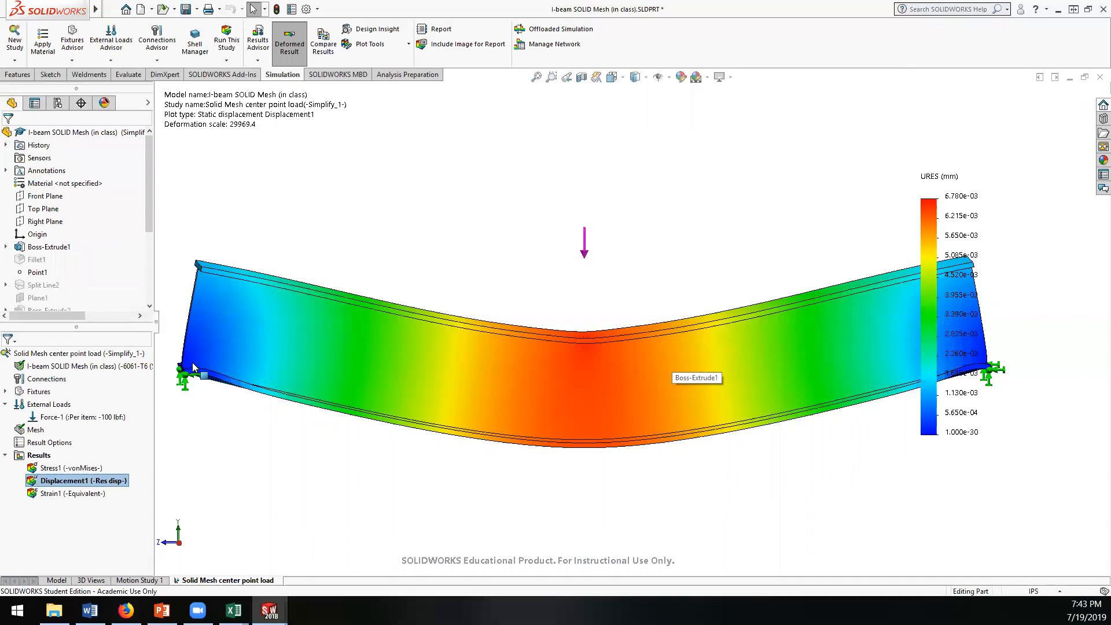
Step: Change the displacement plot's units to inches and view the whole deformed beam at an angle
right_click(91, 484)
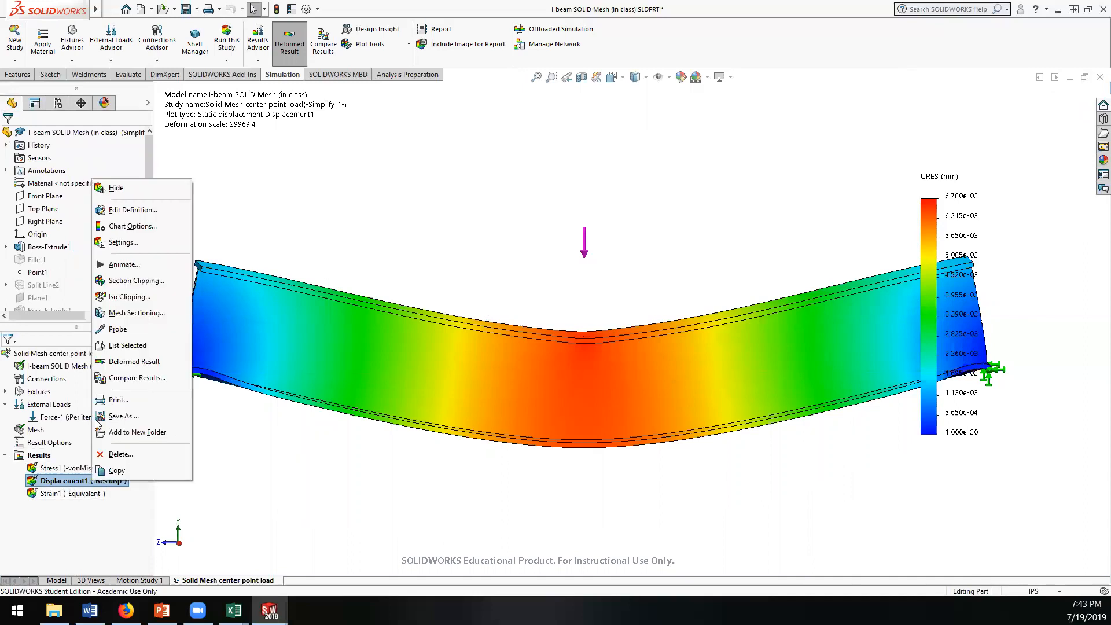
left_click(127, 213)
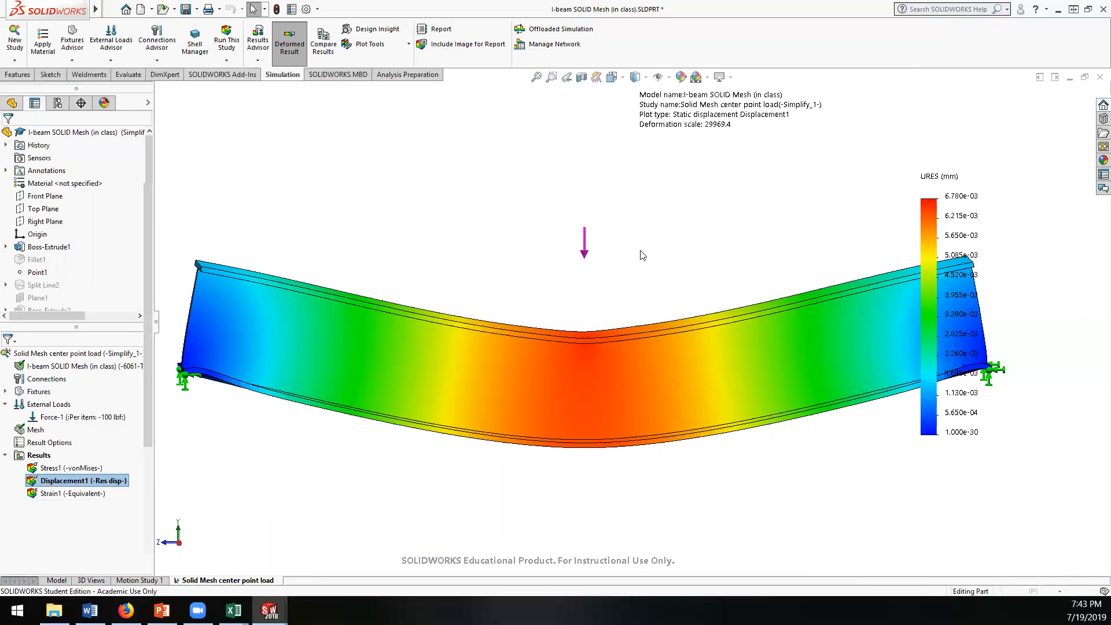
left_click(72, 211)
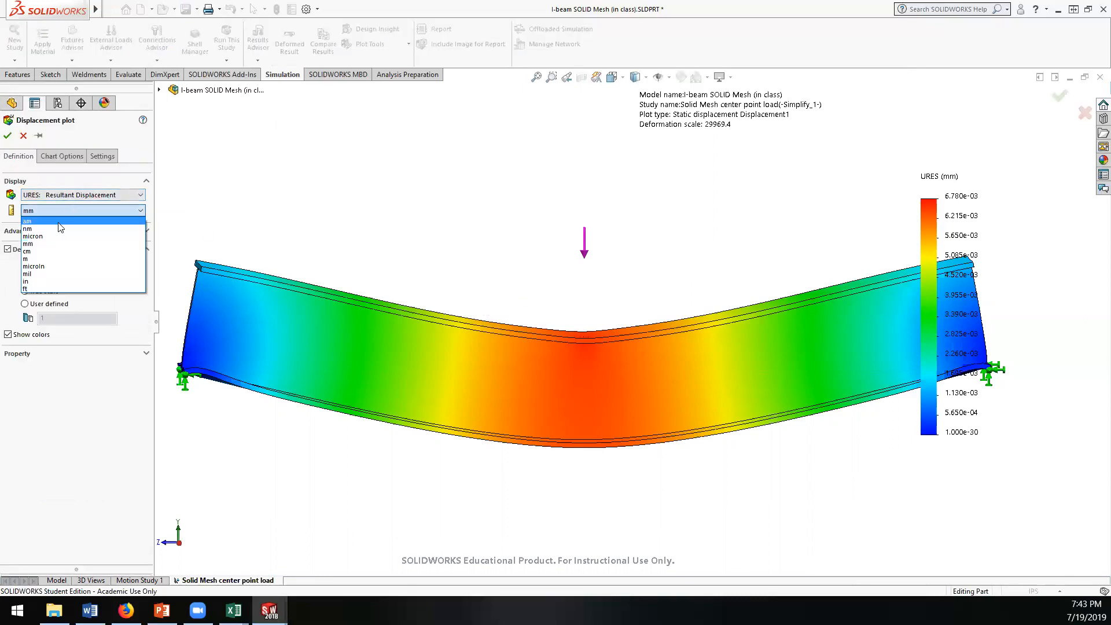
left_click(41, 281)
left_click(8, 135)
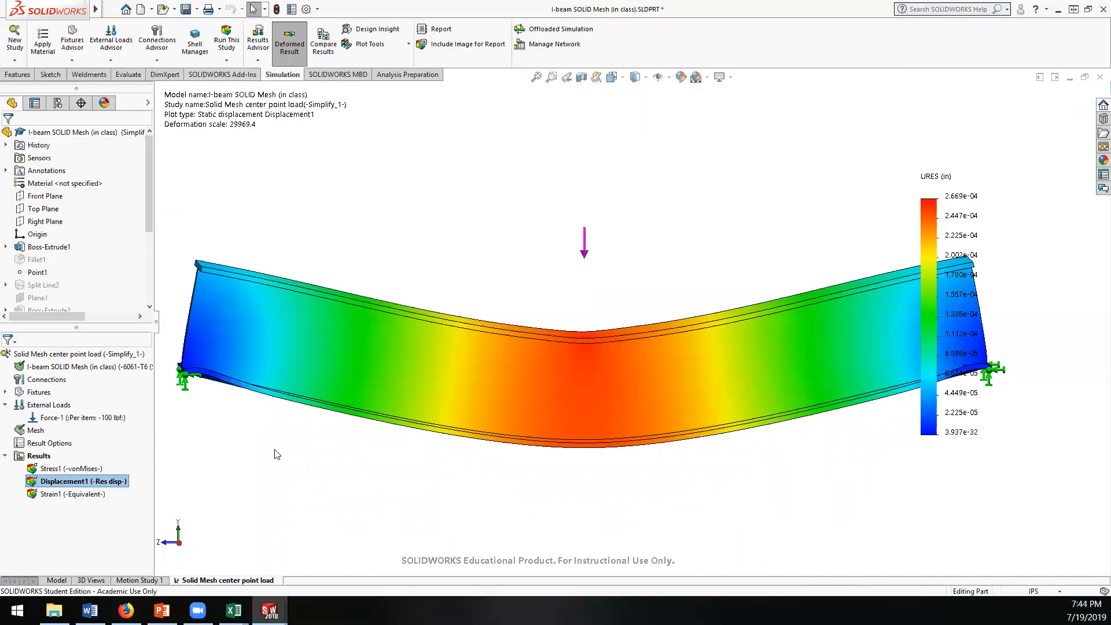
middle_click_drag(364, 433, 479, 458)
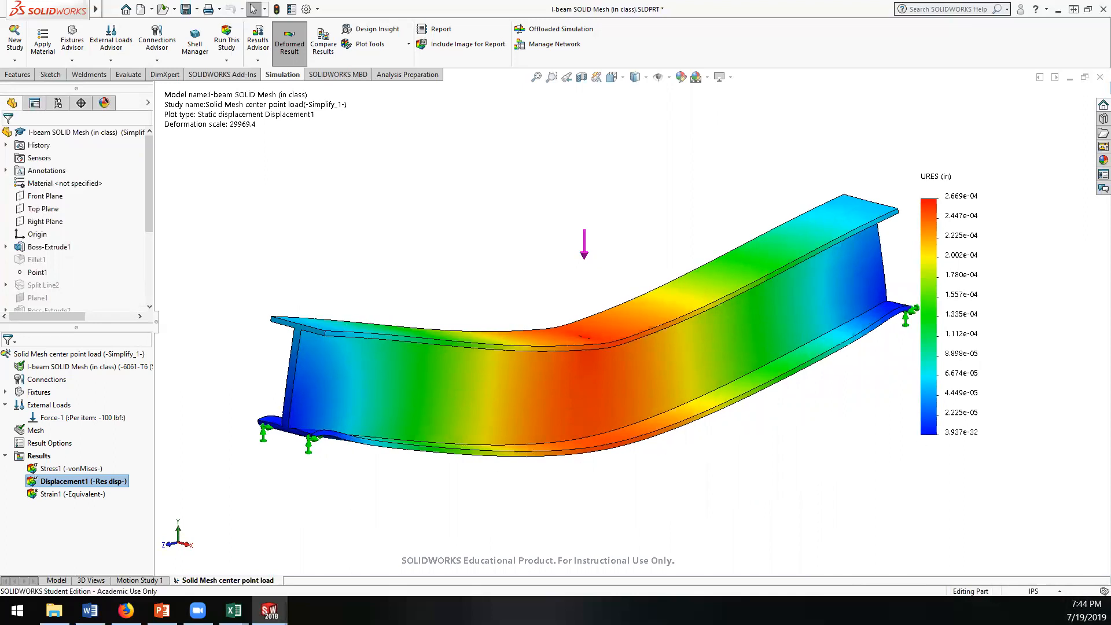
Step: Check the Book1 workbook in Excel and return to SOLIDWORKS to display the von Mises stress plot
mouse_move(234, 610)
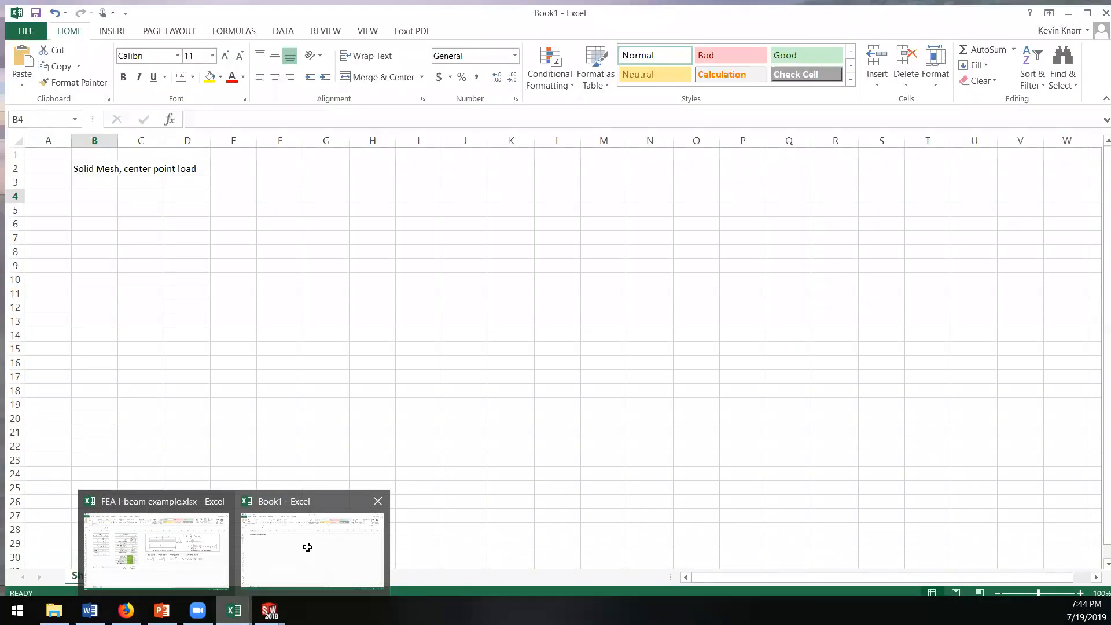
left_click(307, 544)
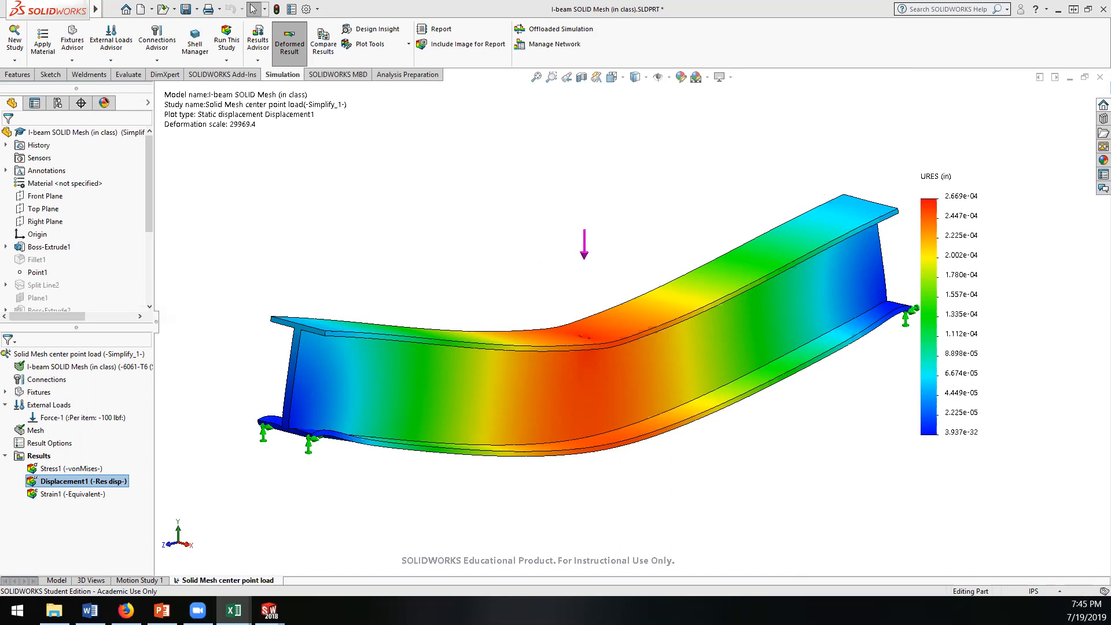
left_click(68, 469)
double_click(68, 468)
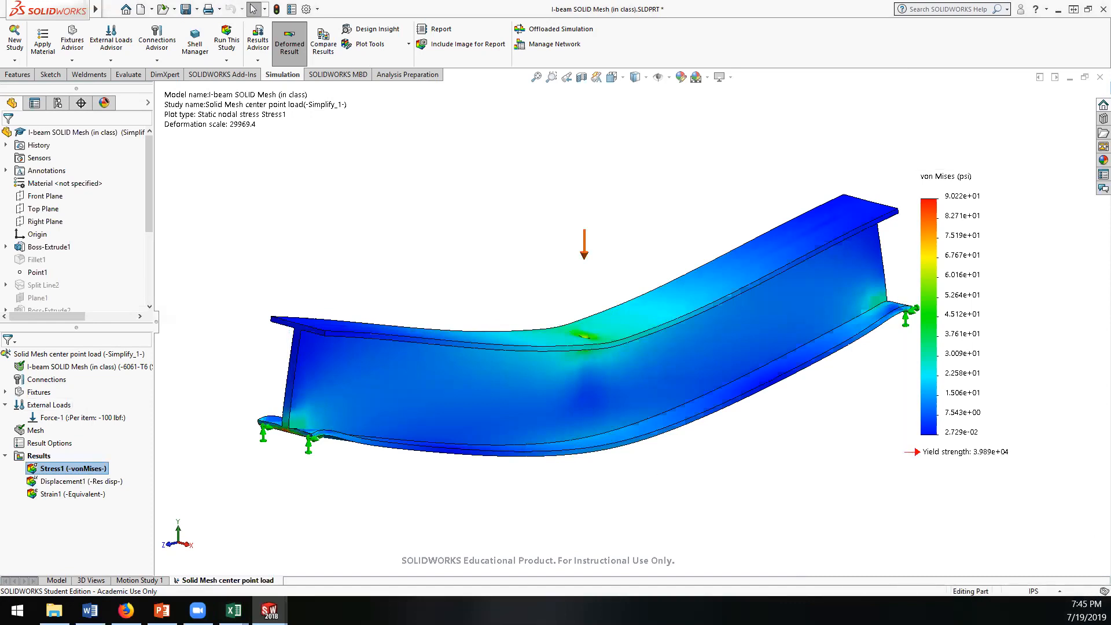
key("alt+Tab")
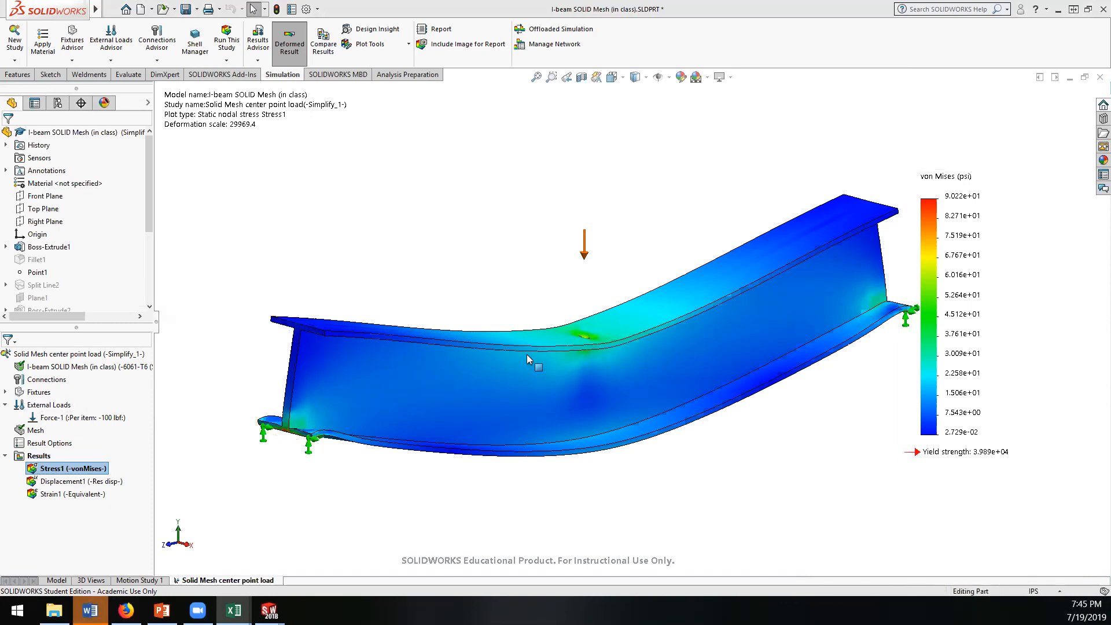
Step: Examine the stress concentration at the load point on the I-beam's top flange up close
left_click(552, 357)
middle_click_drag(552, 357, 561, 449)
scroll(595, 324, "down", 7)
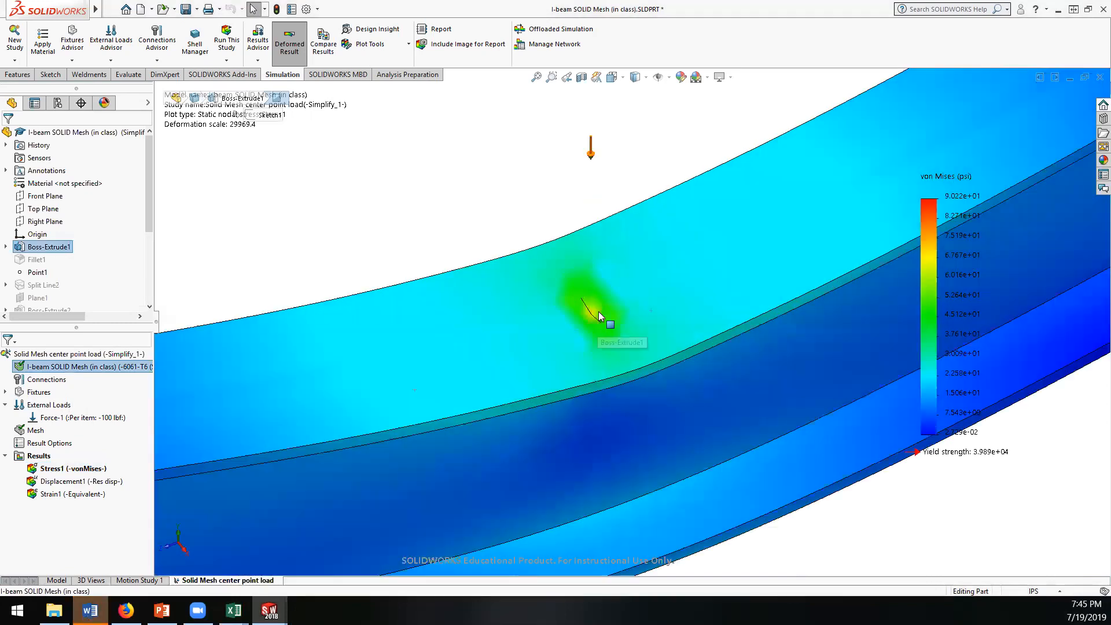
middle_click_drag(601, 319, 276, 351)
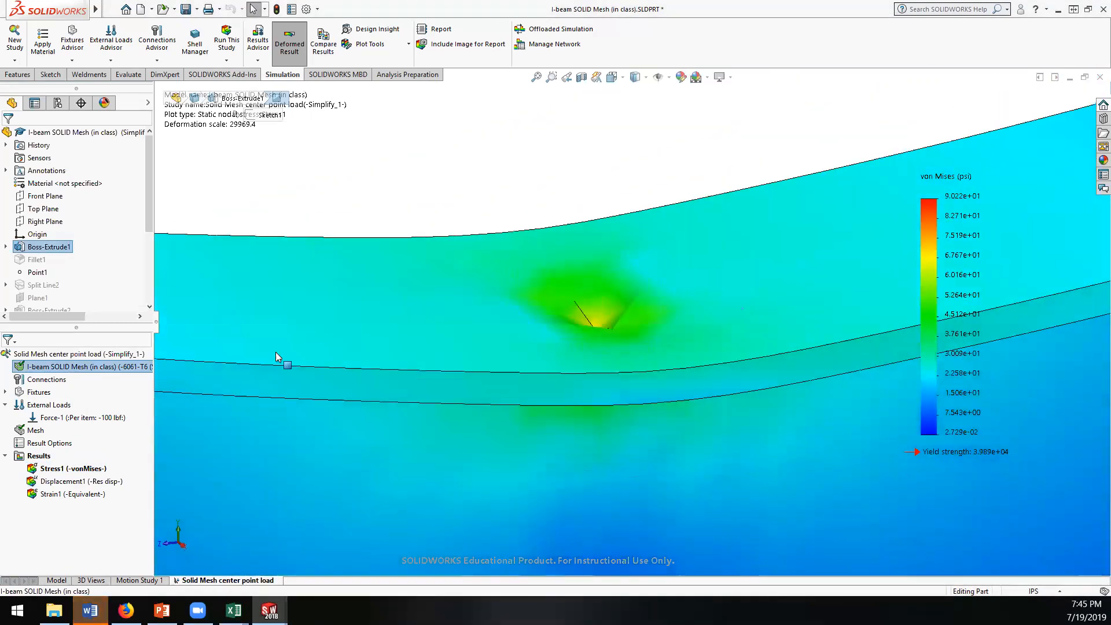
Step: Turn on the minimum and maximum annotations in the von Mises stress plot
right_click(68, 468)
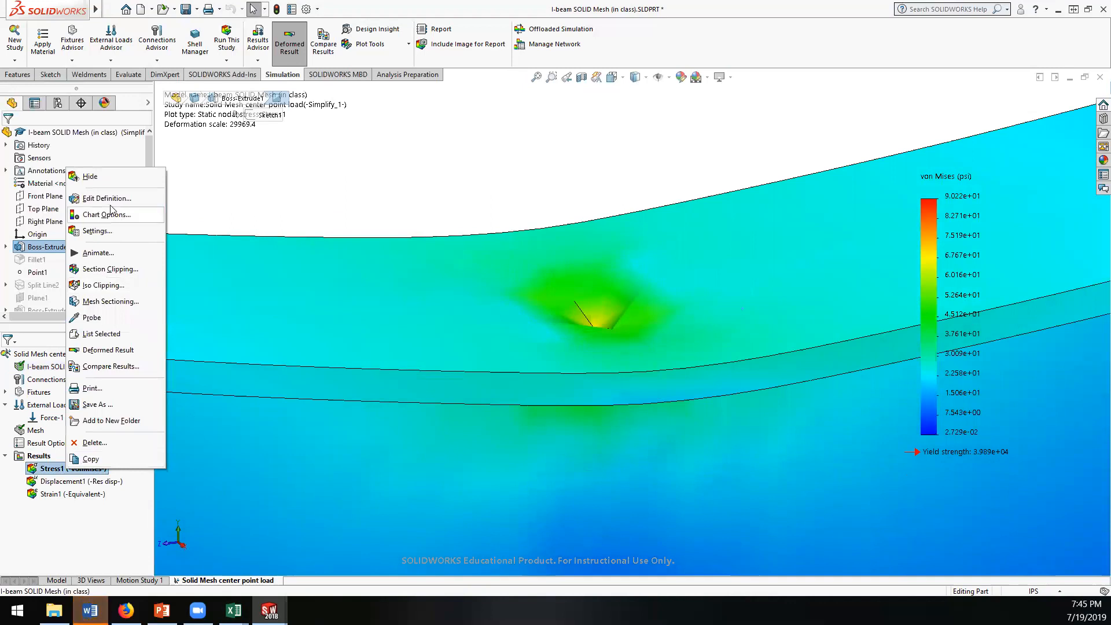
left_click(110, 200)
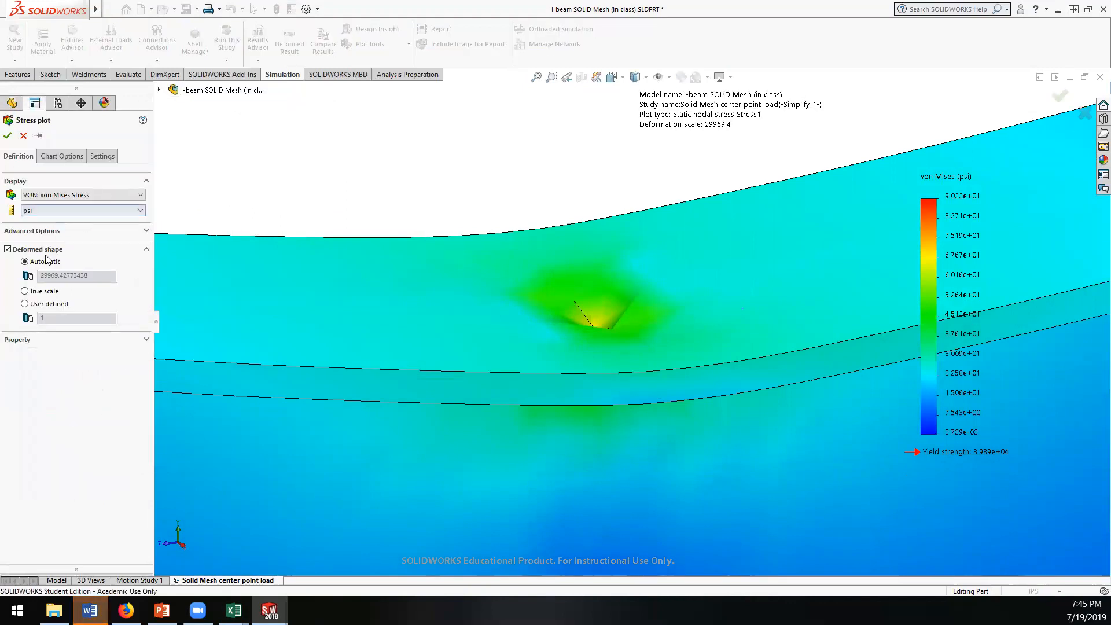
left_click(58, 156)
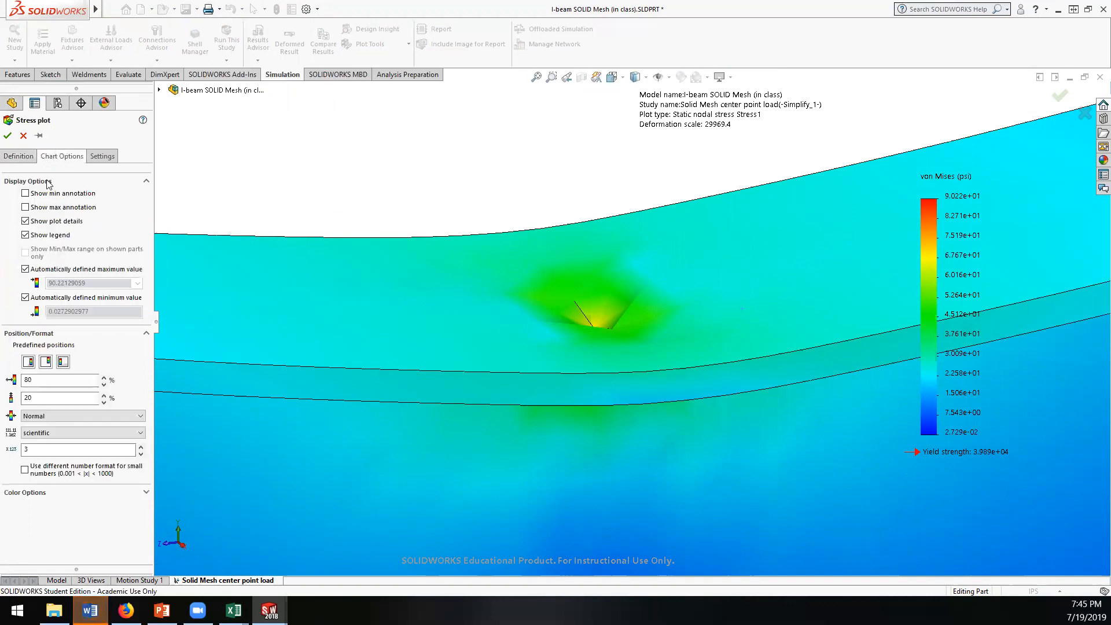
left_click(26, 207)
left_click(26, 193)
left_click(8, 136)
Step: View the whole beam to locate the minimum and maximum stress annotations
scroll(554, 258, "down", 3)
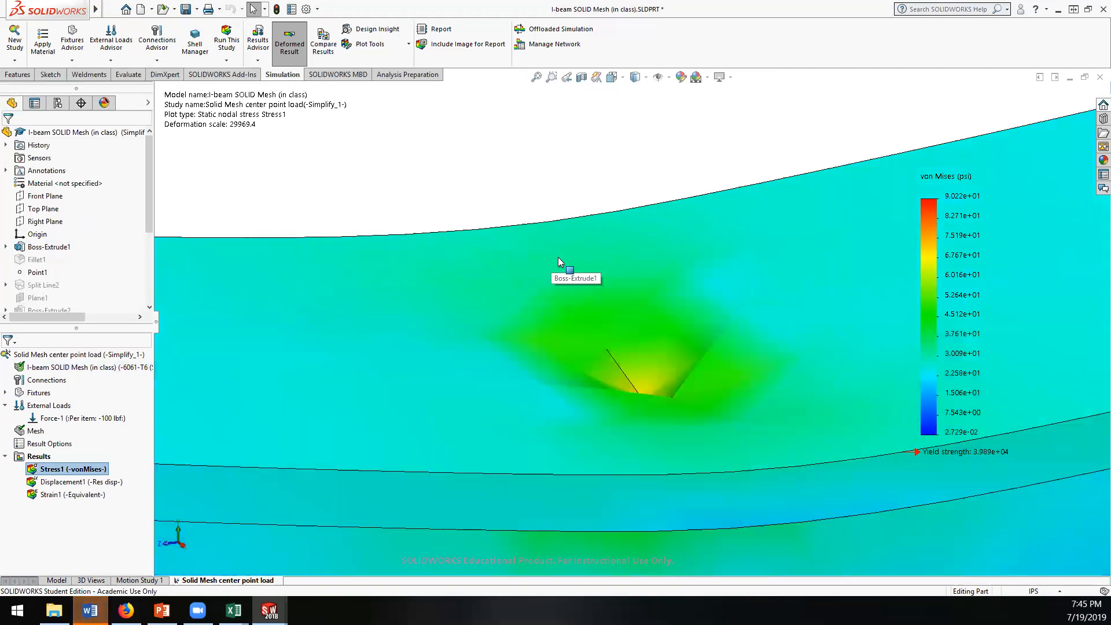
scroll(555, 261, "up", 5)
scroll(545, 262, "up", 7)
mouse_move(516, 254)
middle_mouse_down()
mouse_move(595, 248)
mouse_move(523, 240)
mouse_move(540, 233)
middle_mouse_up()
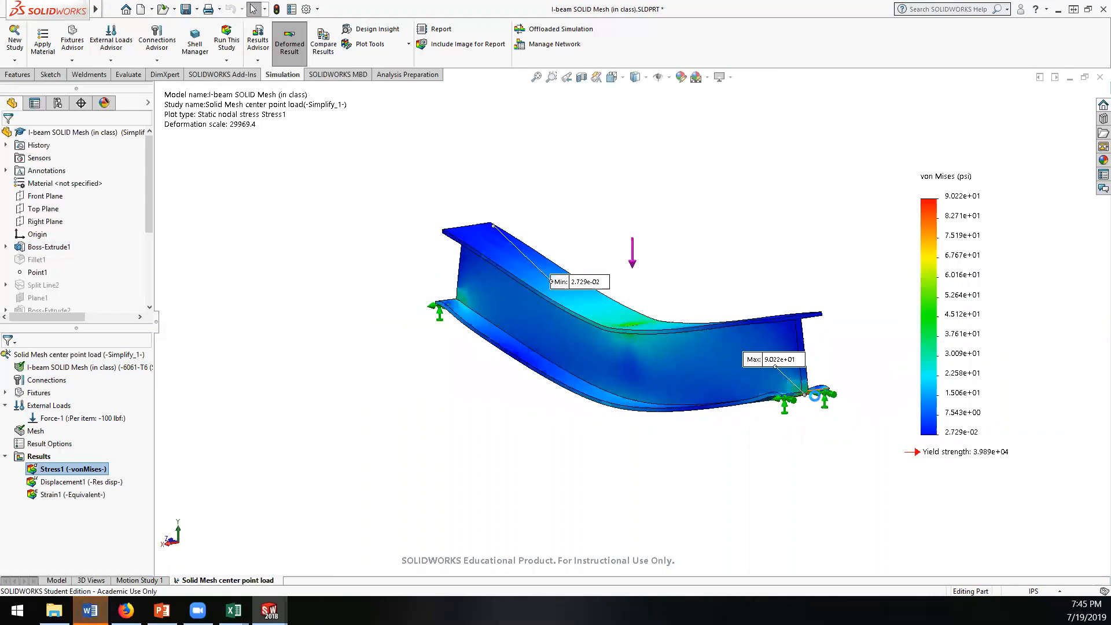
scroll(771, 405, "down", 5)
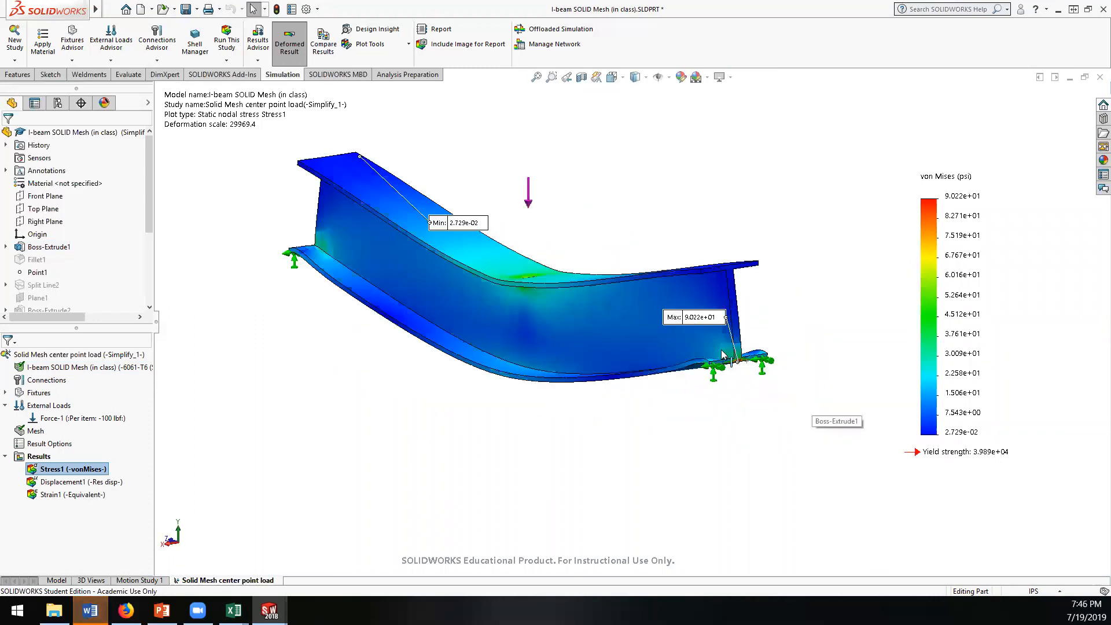
Step: Examine the maximum stress location at the beam's supported end from several angles
scroll(707, 376, "down", 3)
middle_click_drag(707, 377, 783, 389)
scroll(807, 399, "up", 3)
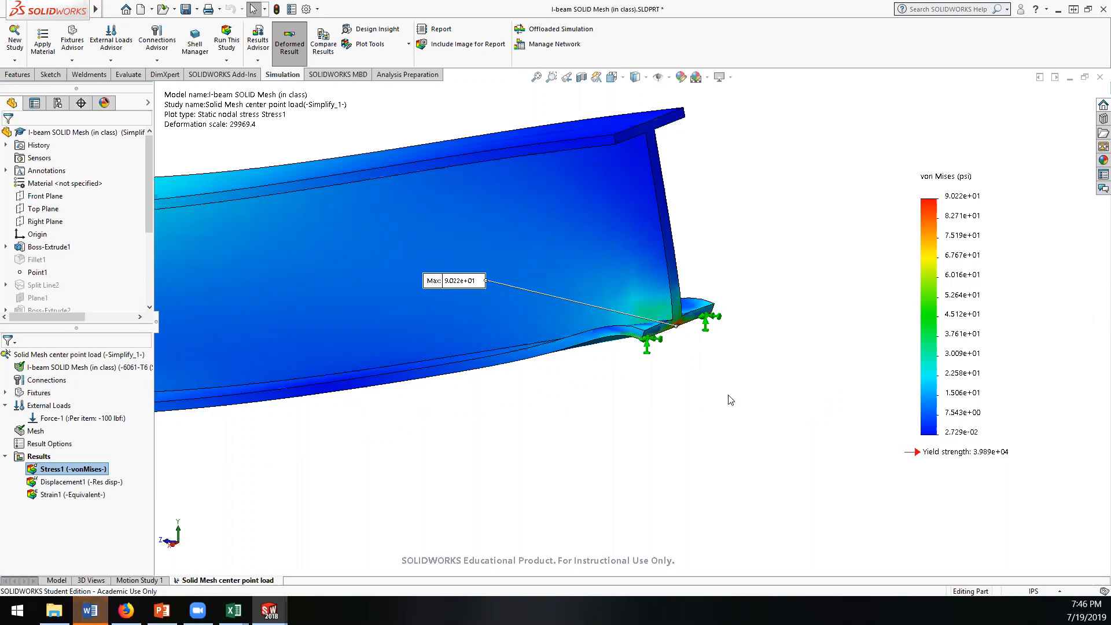
scroll(756, 399, "down", 2)
scroll(752, 398, "up", 5)
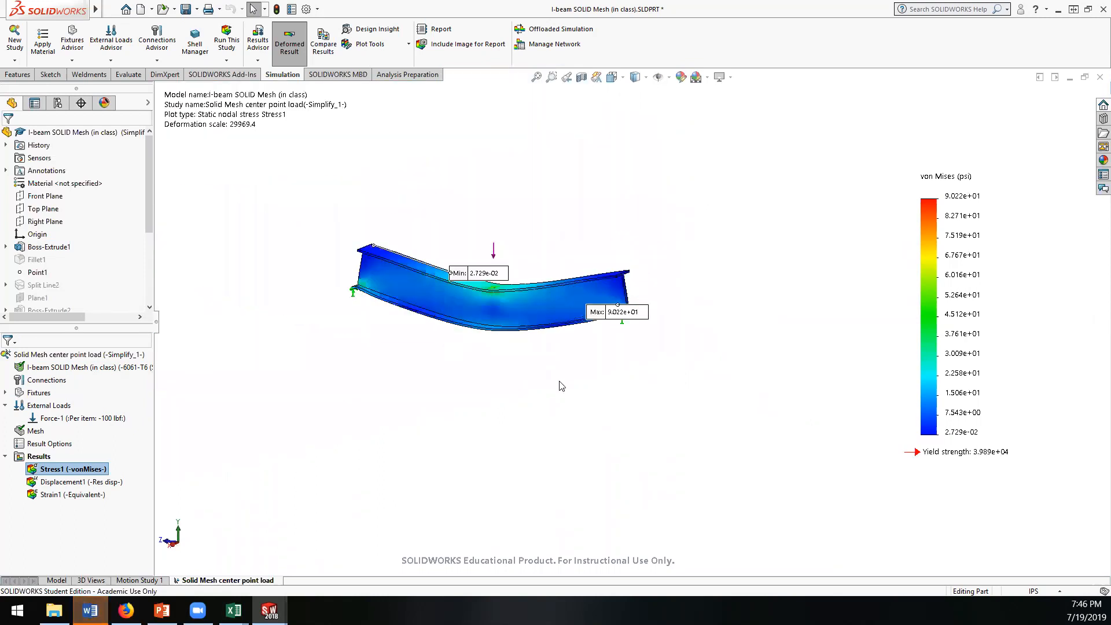
middle_click_drag(529, 331, 721, 379)
scroll(636, 320, "down", 5)
scroll(628, 326, "down", 7)
scroll(731, 391, "up", 11)
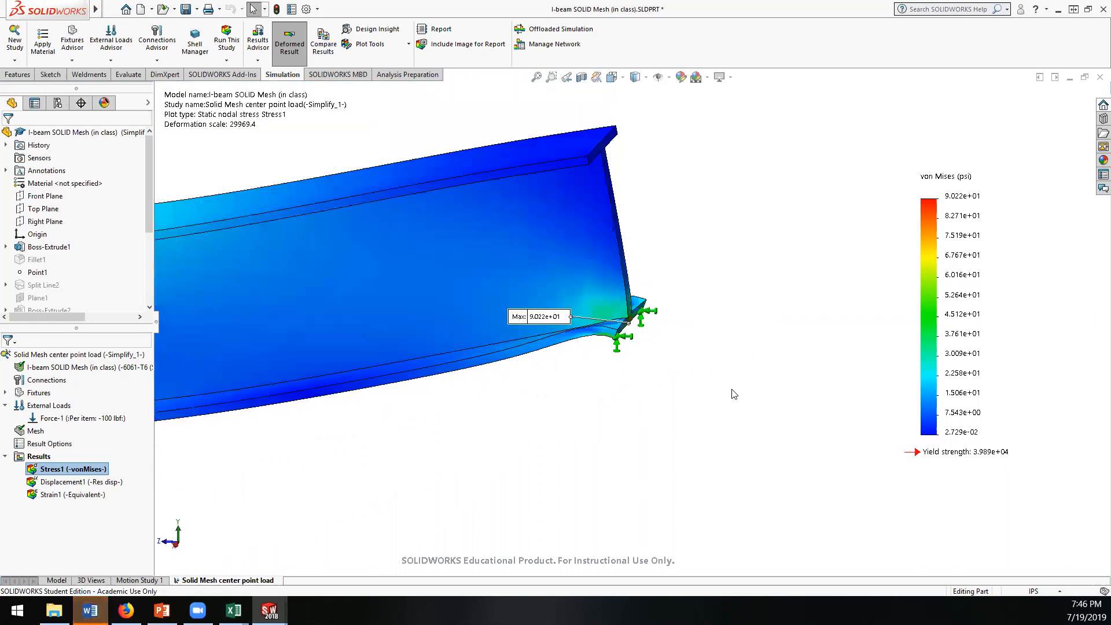
scroll(419, 305, "down", 3)
middle_click_drag(466, 334, 572, 319)
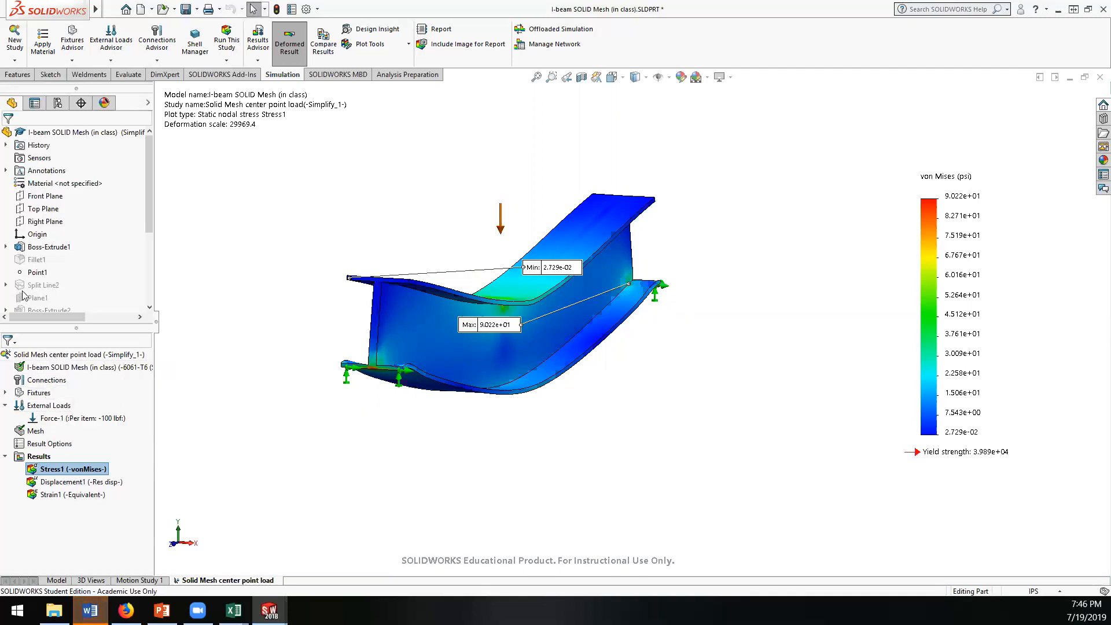
Step: Remesh the I-beam with a finer mesh density, accepting deletion of the existing study results
right_click(33, 431)
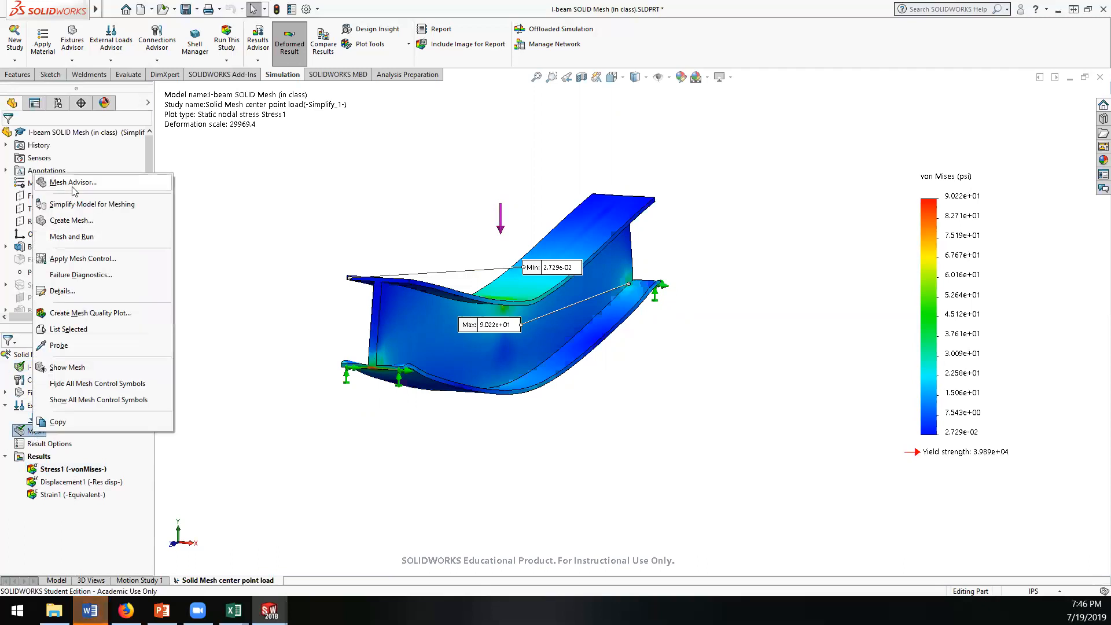
left_click(71, 222)
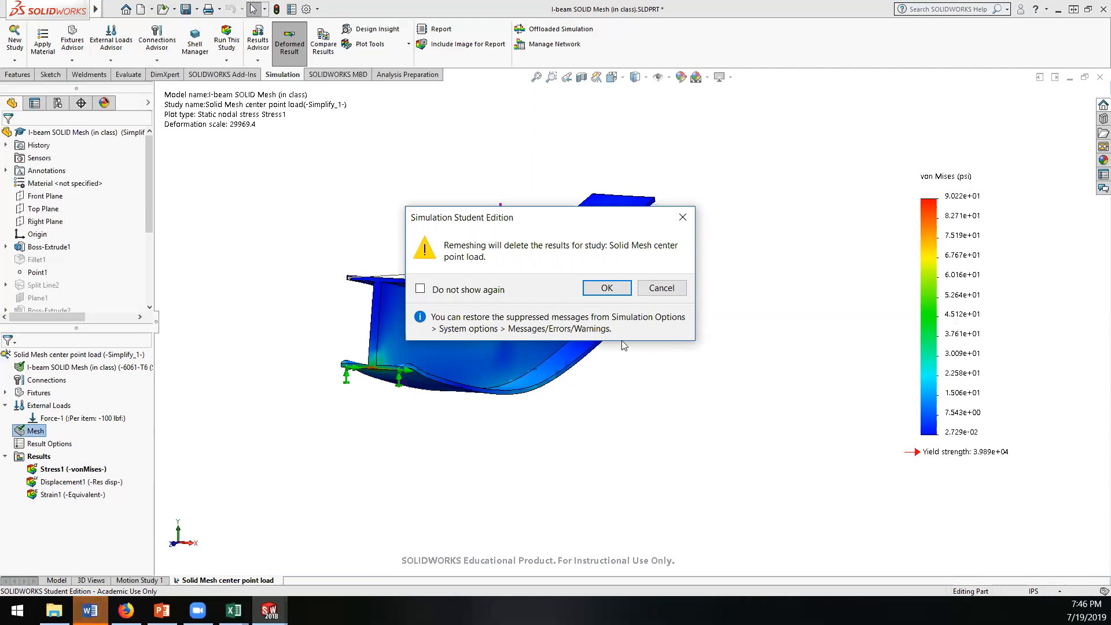
left_click(607, 288)
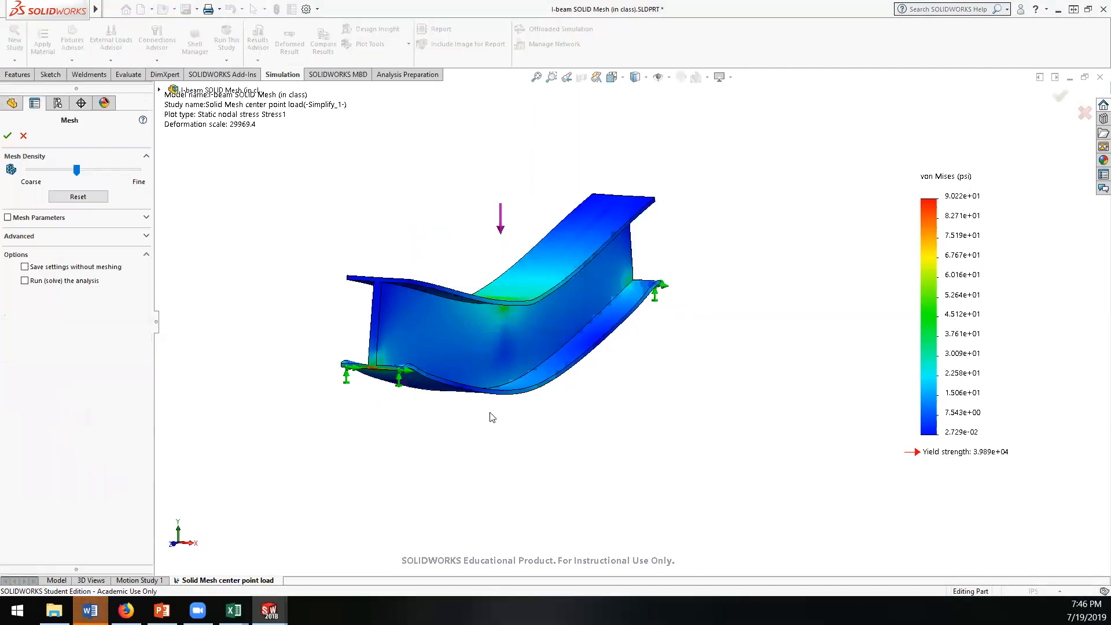
left_click_drag(76, 169, 107, 169)
left_click(22, 136)
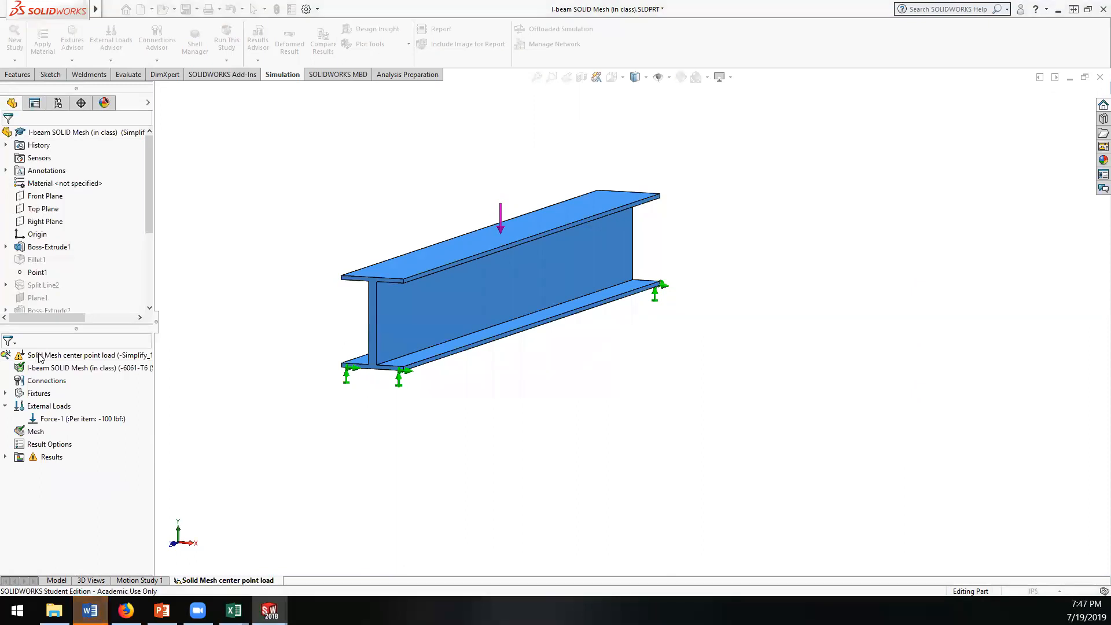
Step: Review the mesh details of the refined solid mesh and inspect the meshed beam
middle_click_drag(557, 294, 599, 289)
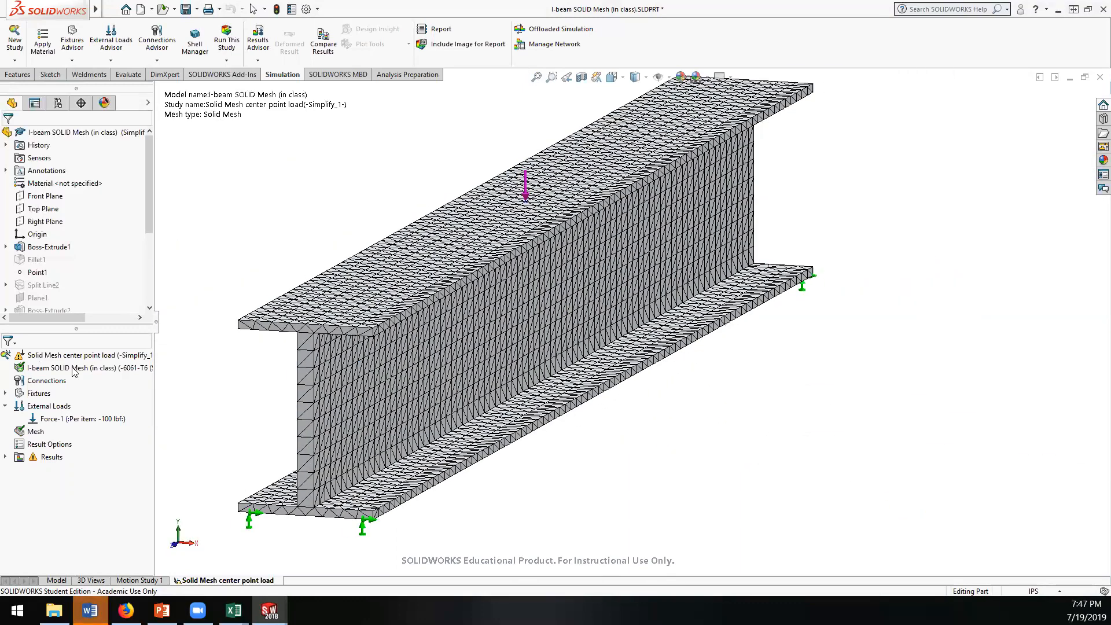
right_click(37, 437)
left_click(75, 296)
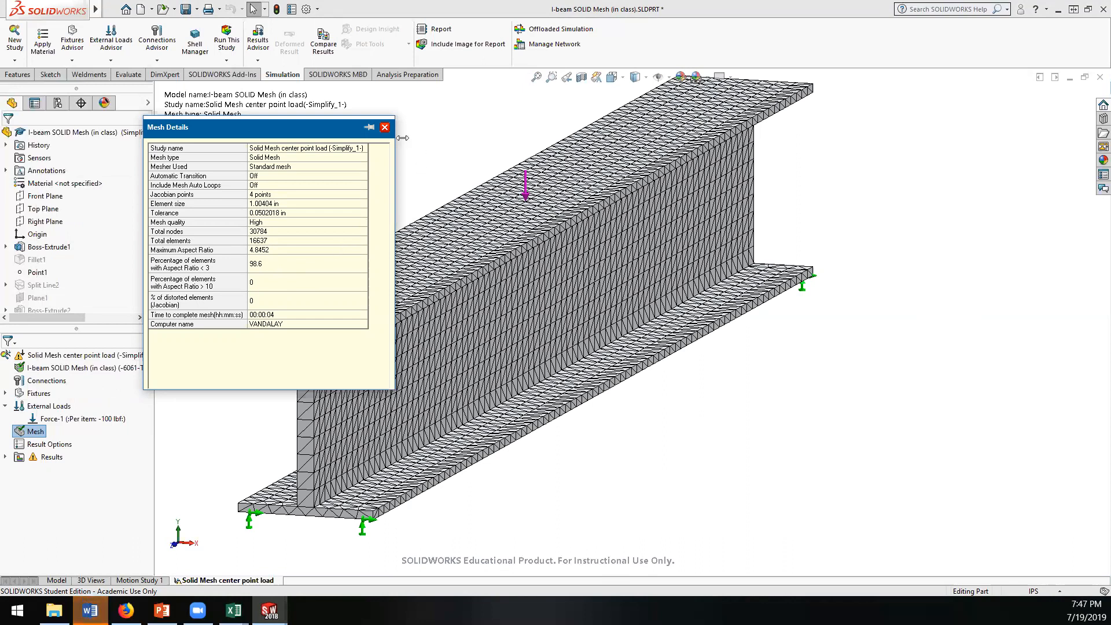
left_click(385, 127)
mouse_move(663, 382)
middle_mouse_down()
mouse_move(615, 382)
mouse_move(674, 378)
mouse_move(660, 379)
middle_mouse_up()
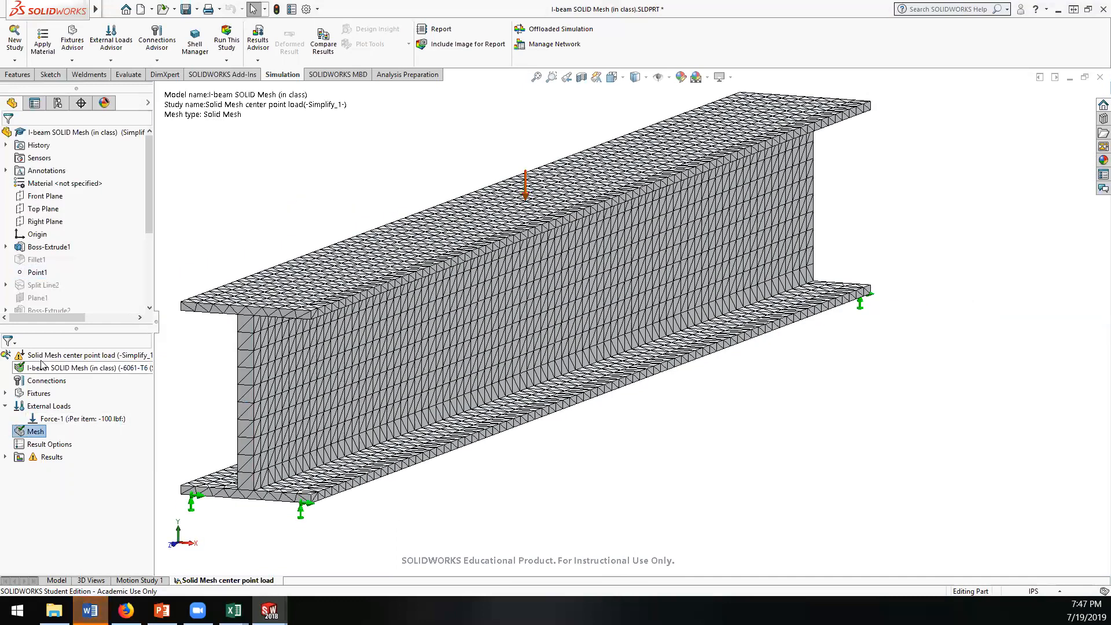
Step: Run the Solid Mesh center point load study with the refined mesh
right_click(39, 357)
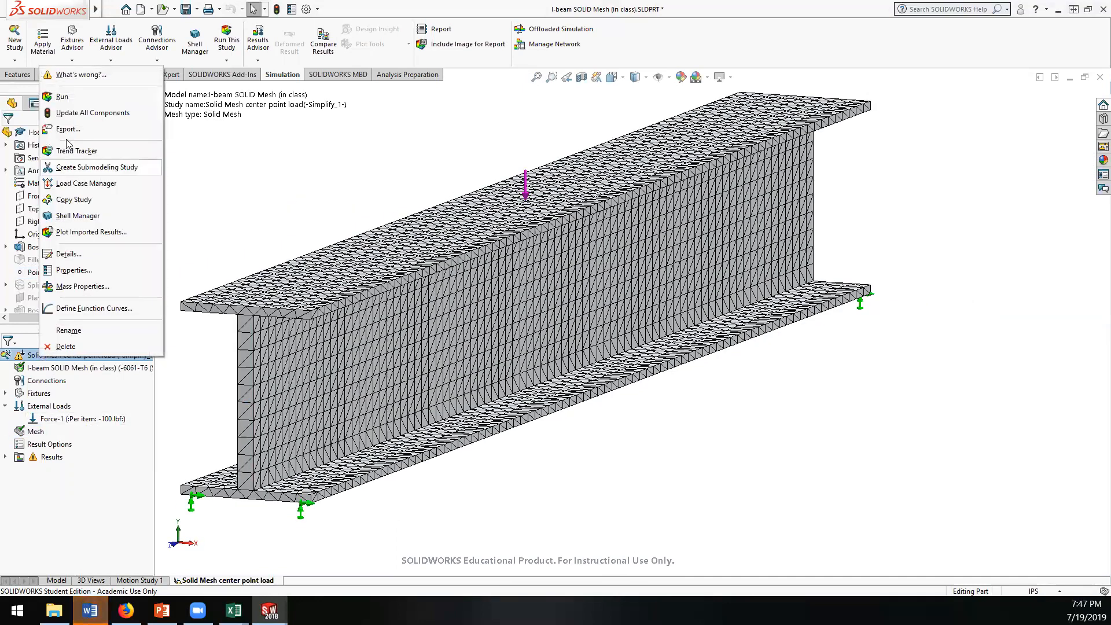
left_click(62, 97)
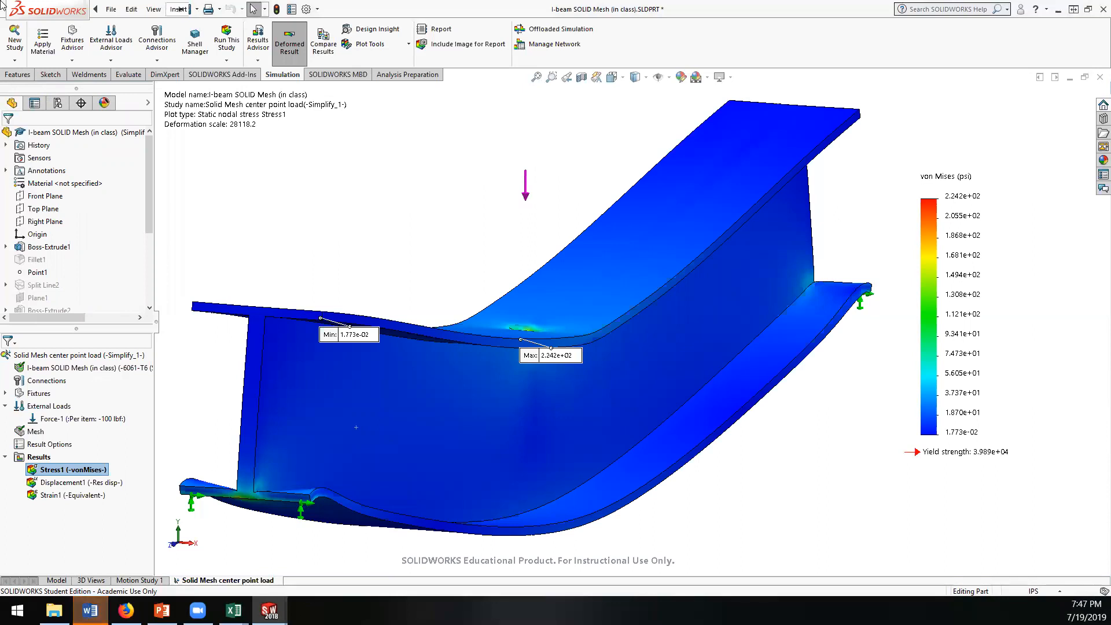
left_click(109, 10)
left_click(522, 130)
Step: Examine the maximum von Mises stress location on the beam's top flange up close and from several angles
scroll(662, 179, "down", 3)
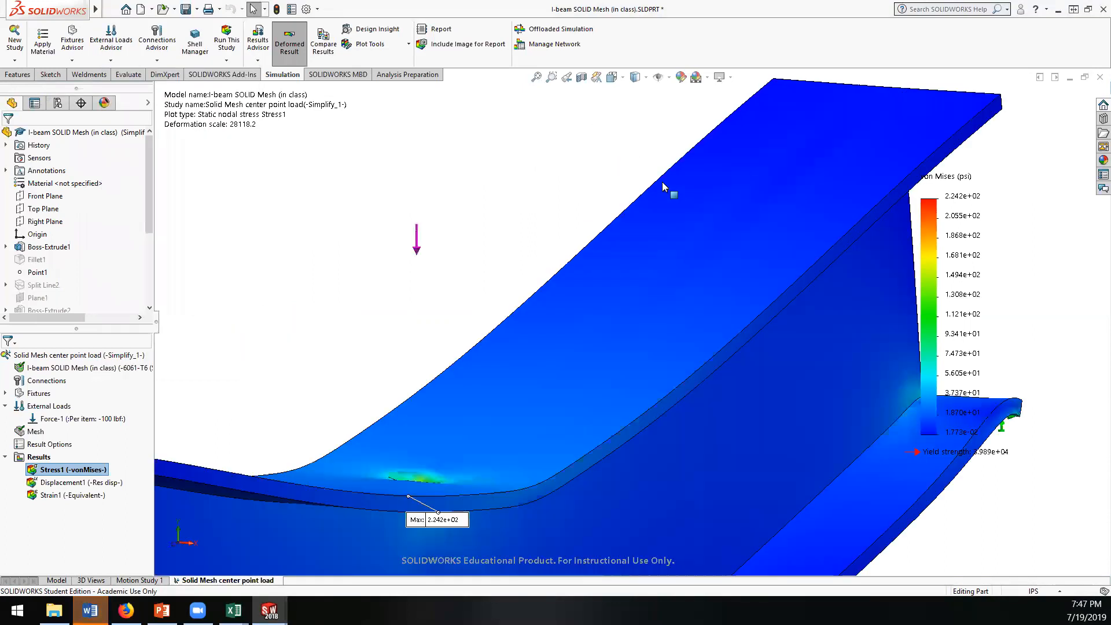
scroll(661, 190, "up", 5)
middle_click_drag(615, 196, 564, 230)
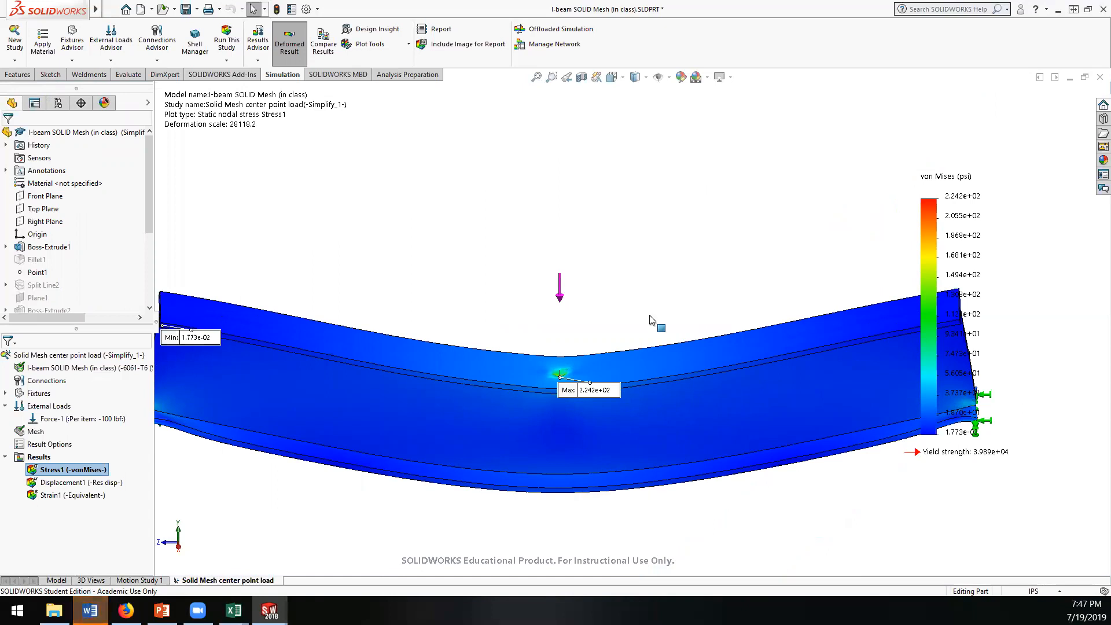
middle_click_drag(597, 347, 556, 391)
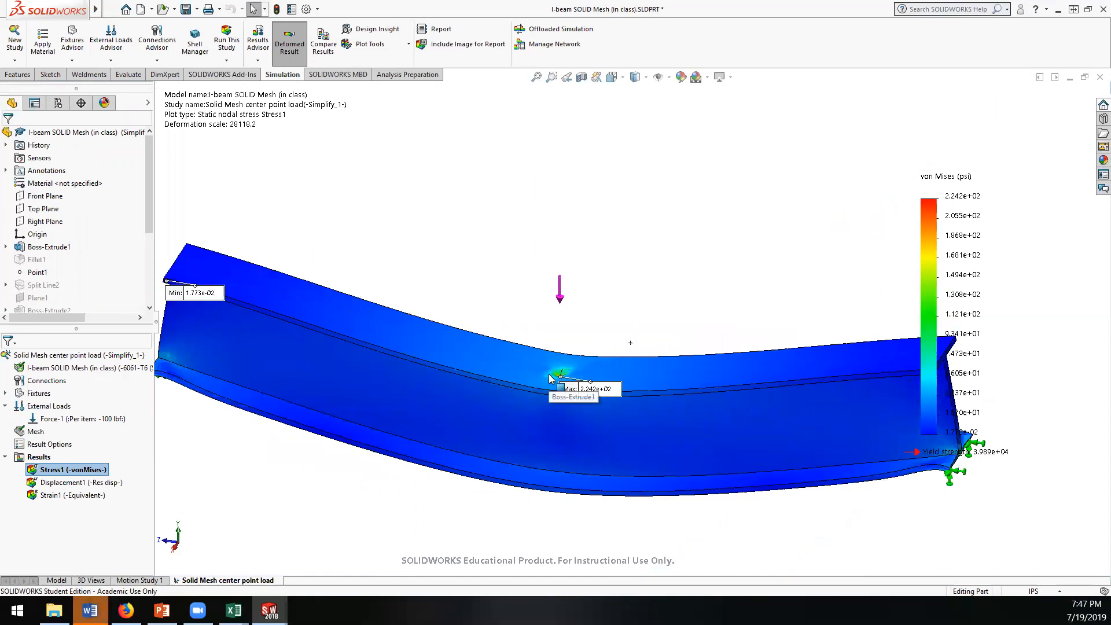
scroll(547, 374, "down", 5)
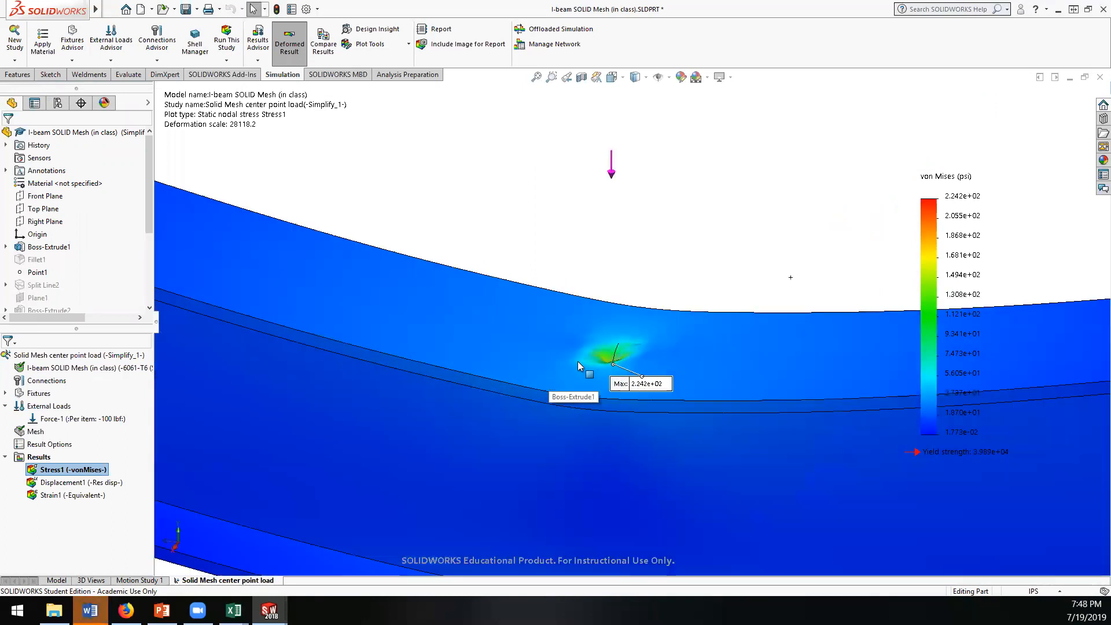
scroll(577, 362, "up", 6)
scroll(713, 402, "up", 3)
scroll(707, 370, "down", 10)
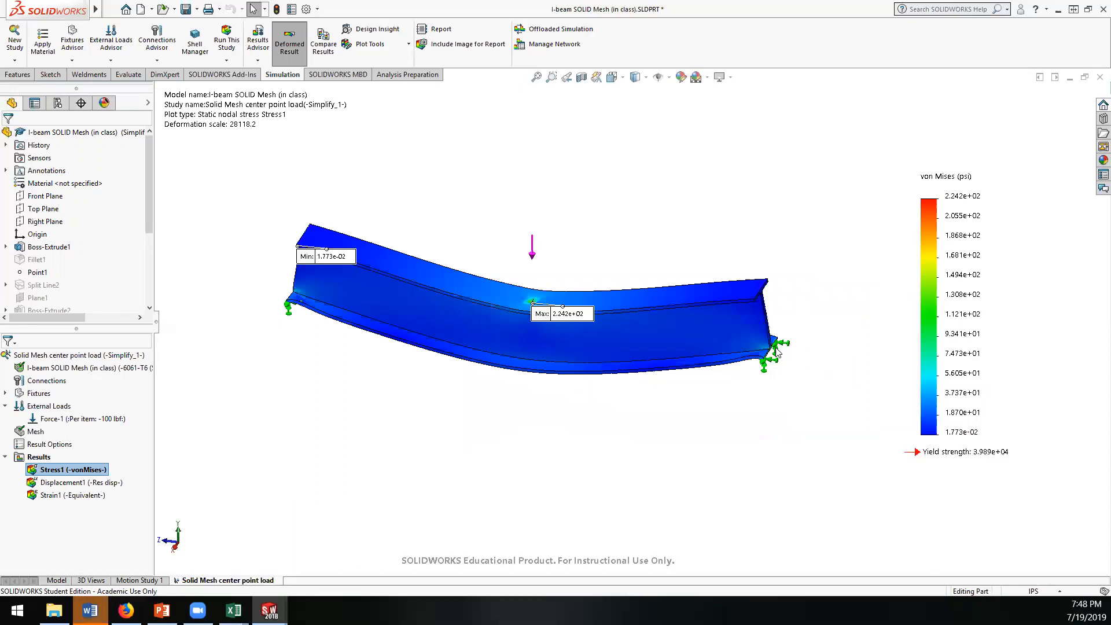
Step: Compare the stress at the beam's supported end with the stress concentration at the load point
middle_click_drag(704, 357, 671, 304)
scroll(740, 382, "up", 8)
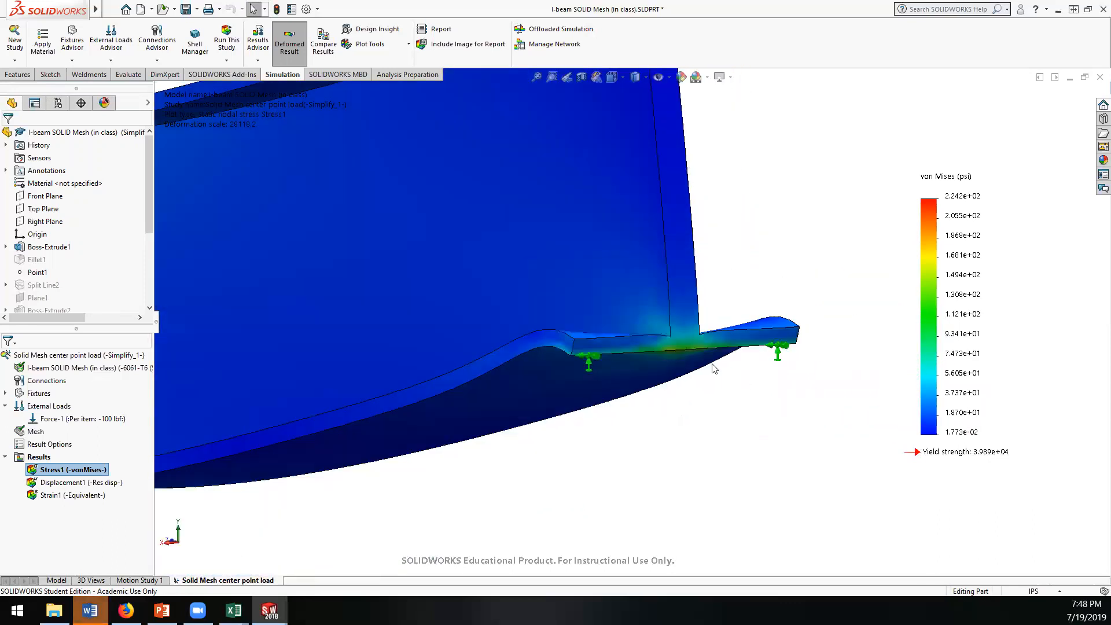
scroll(729, 384, "up", 3)
middle_click_drag(469, 310, 618, 304)
scroll(511, 286, "down", 5)
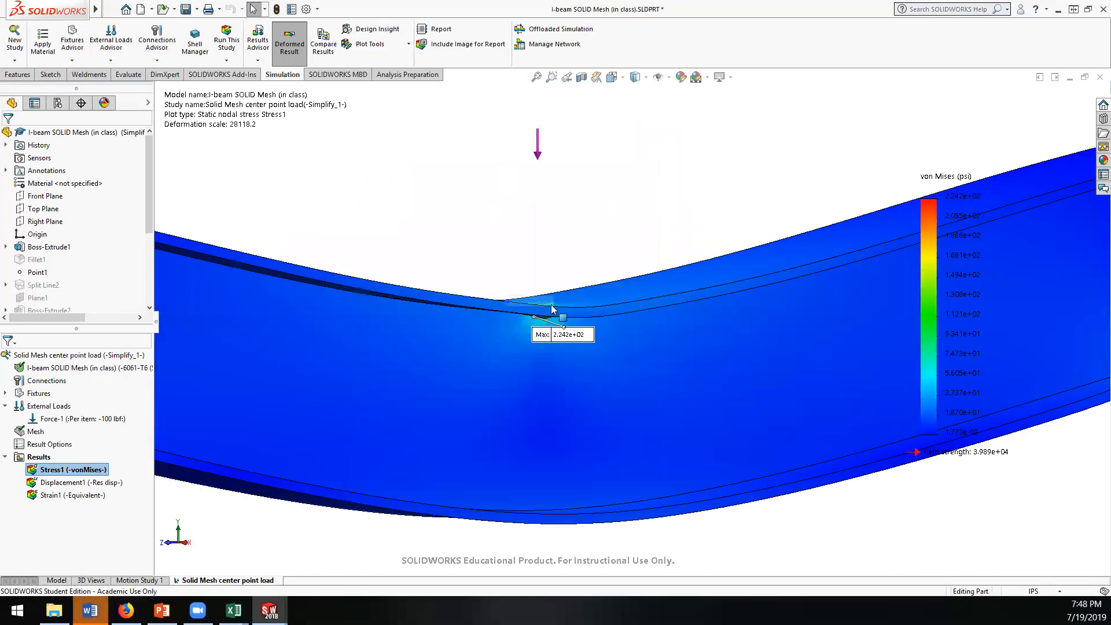
scroll(544, 304, "down", 2)
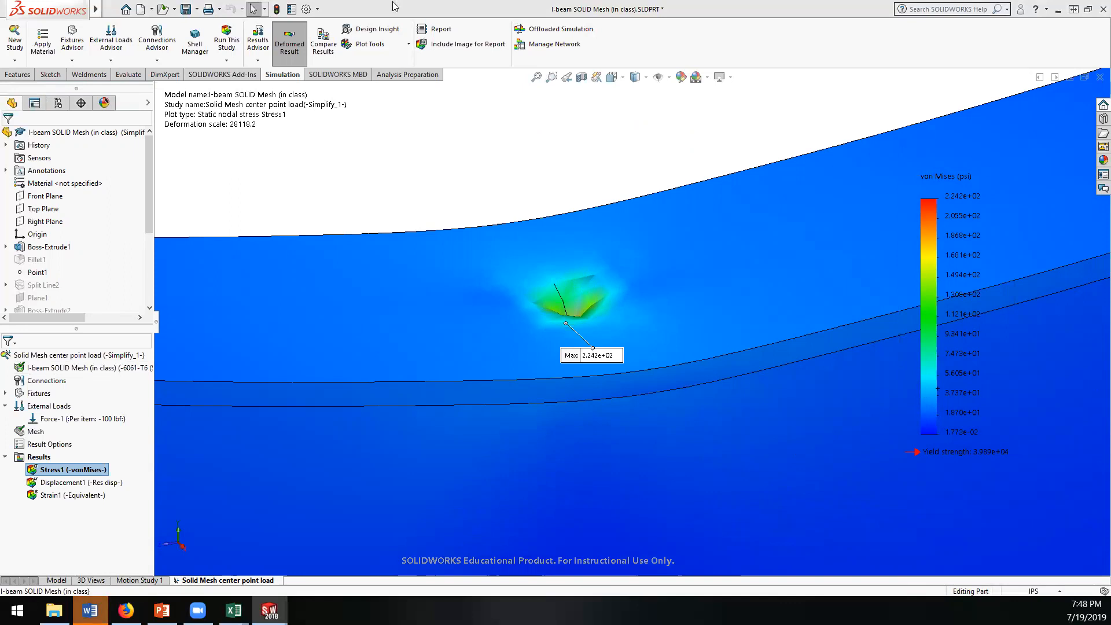
Step: Switch to the Excel results workbook and change the label in cell B4 to "single point load"
key("alt+Tab")
left_click(125, 190)
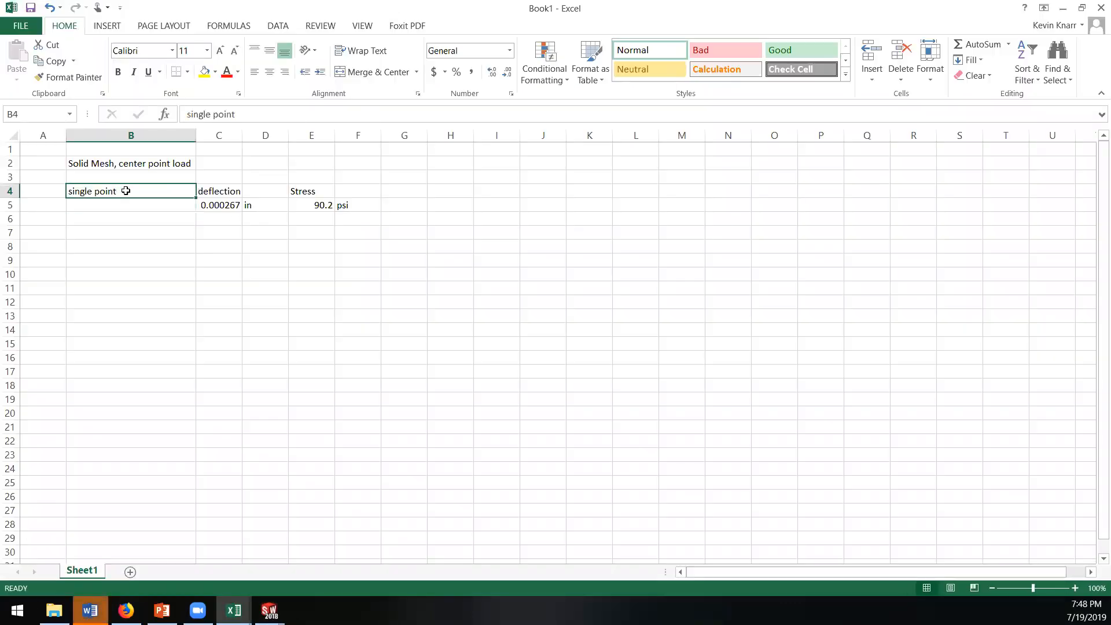
double_click(126, 190)
type("place")
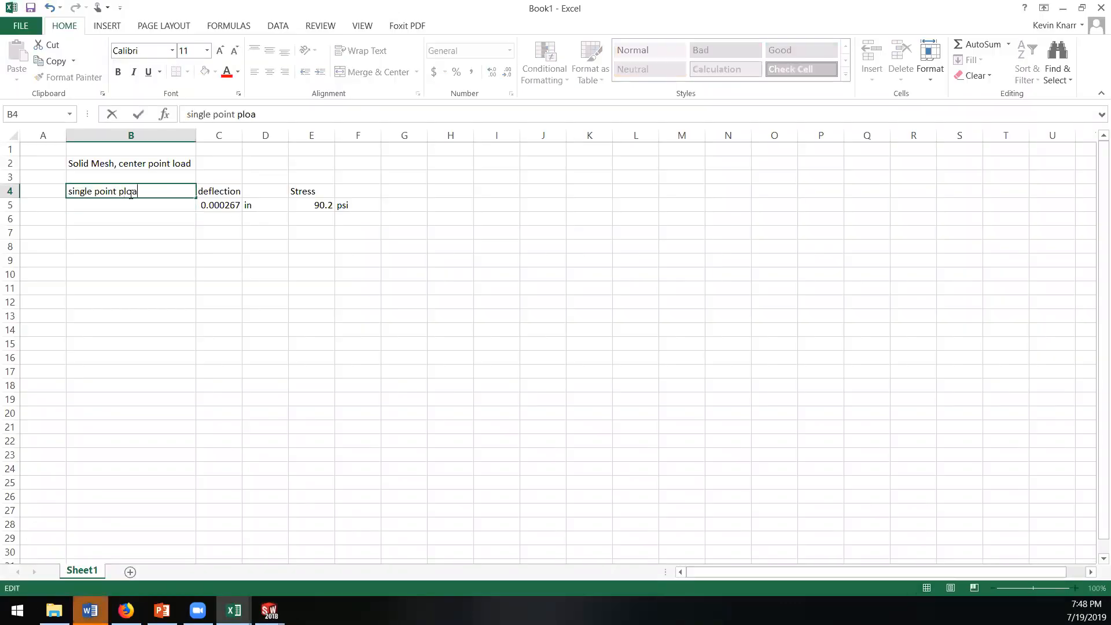
key("BackSpace")
key("BackSpace")
key("BackSpace")
key("BackSpace")
key("BackSpace")
type("load")
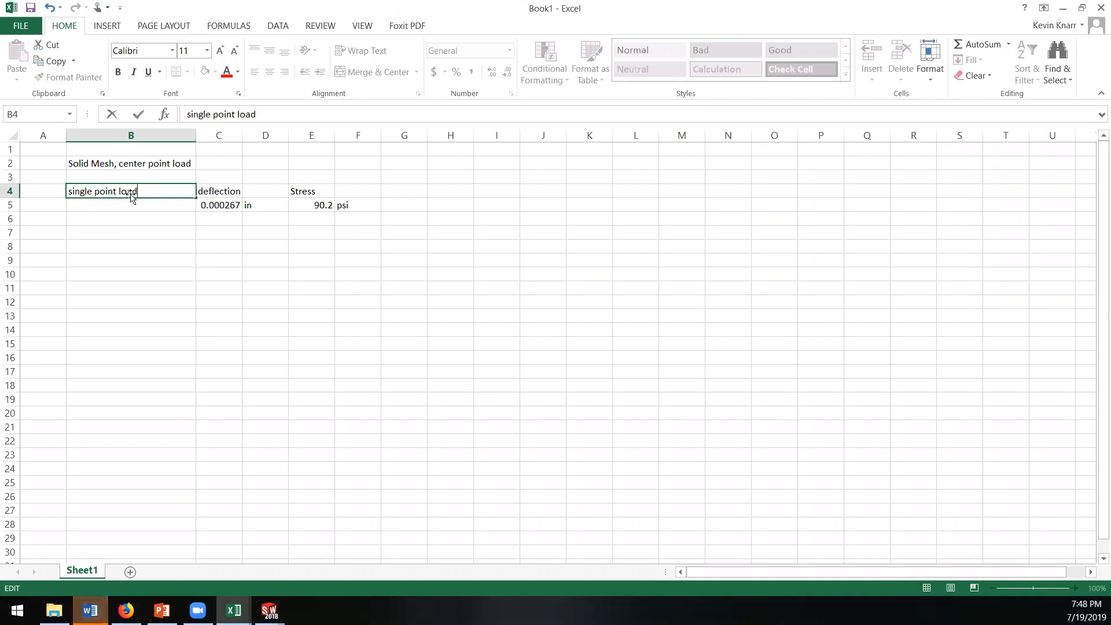
key("Return")
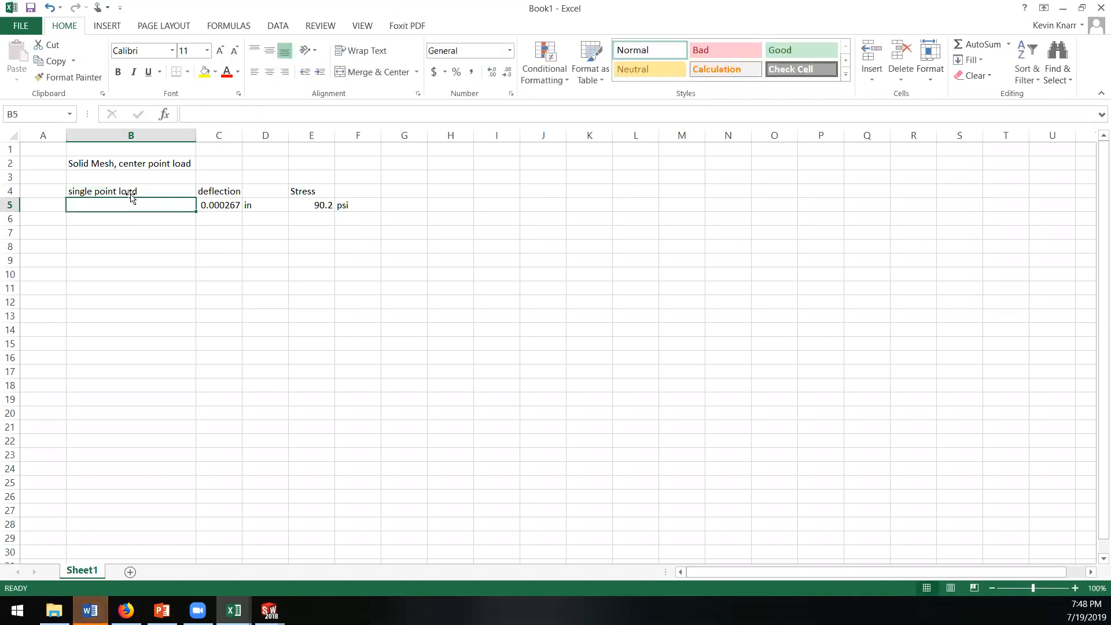
Step: Label the result rows "Run 1" in cell B5 and "Run 2 (finer mesh)" in cell B6
key("Down")
key("Up")
type("Run 1")
key("Return")
type("Run 2 (finer mesh")
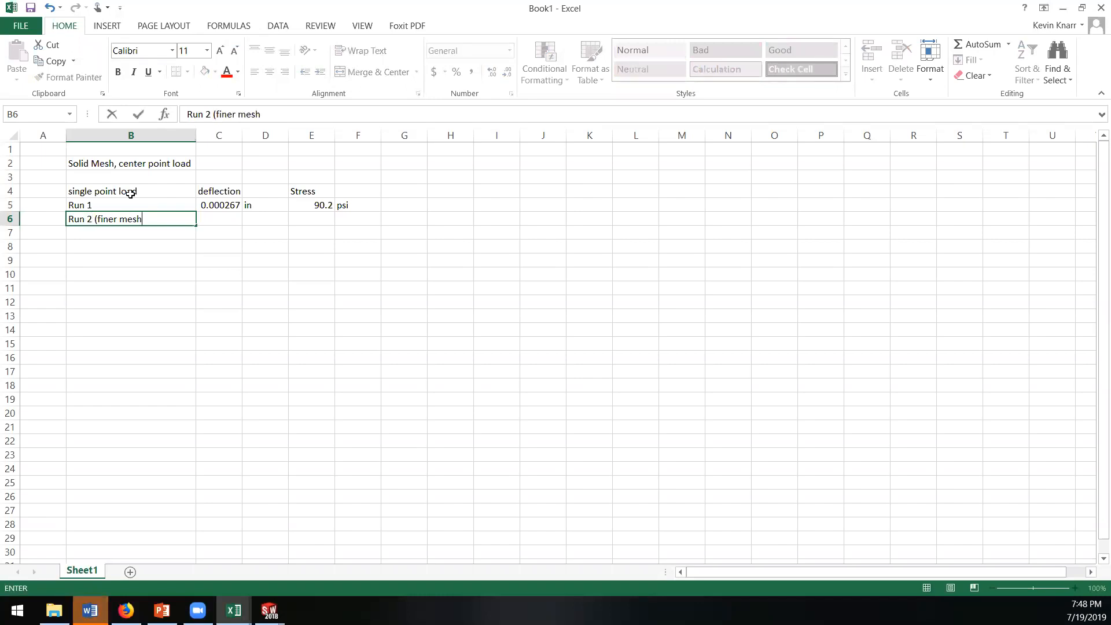
key("Tab")
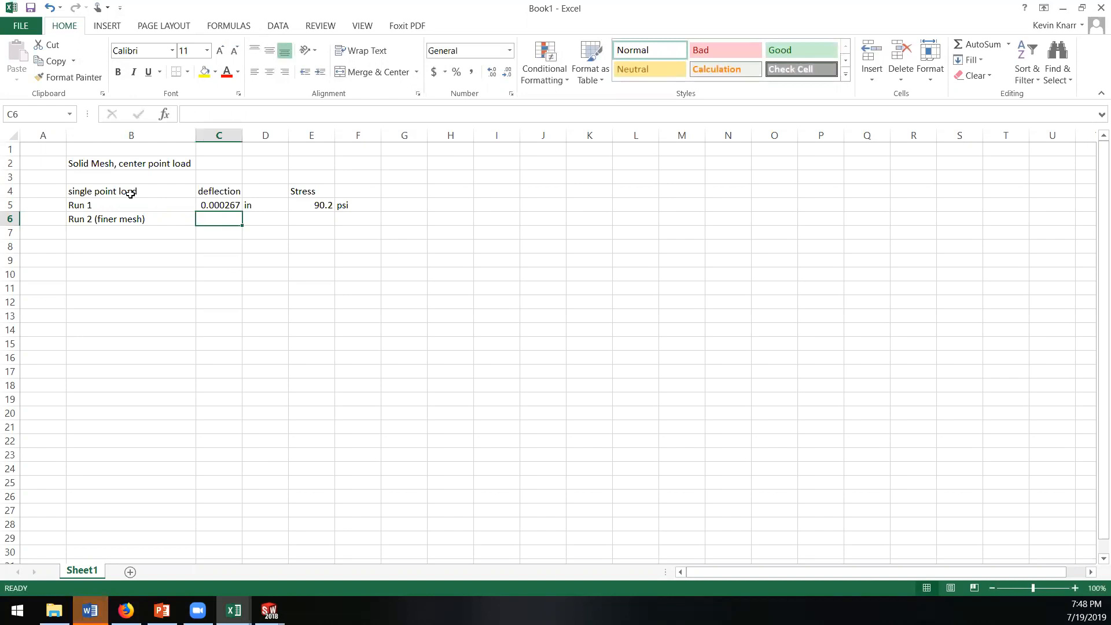
Step: Record the Run 2 stress as 224 in cell E6 with the unit psi in cell F6
key("Tab")
key("Tab")
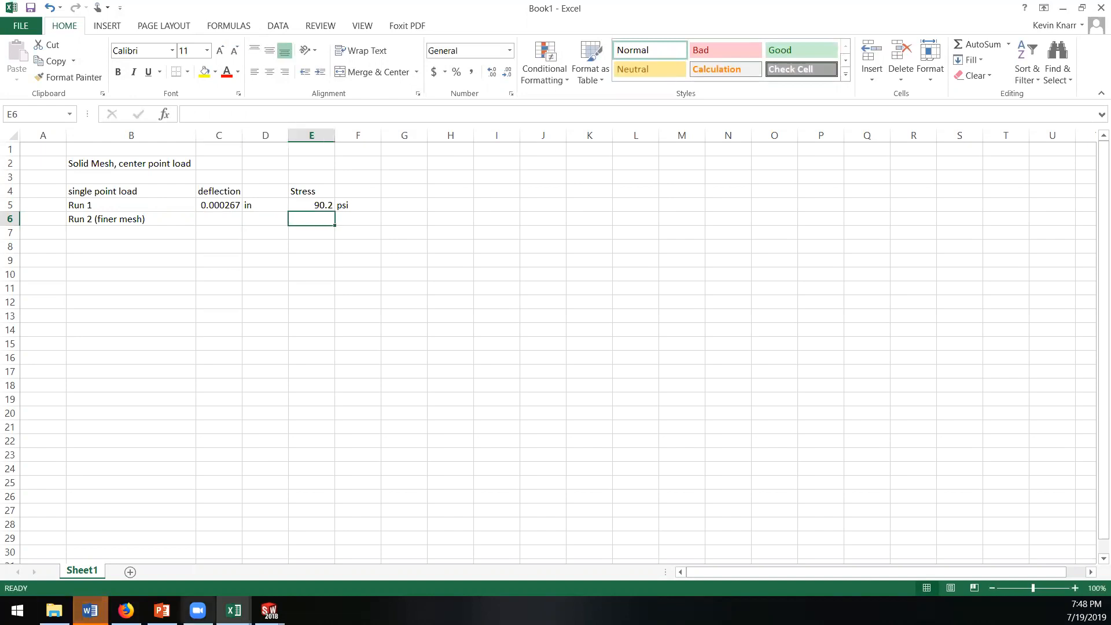
left_click(269, 610)
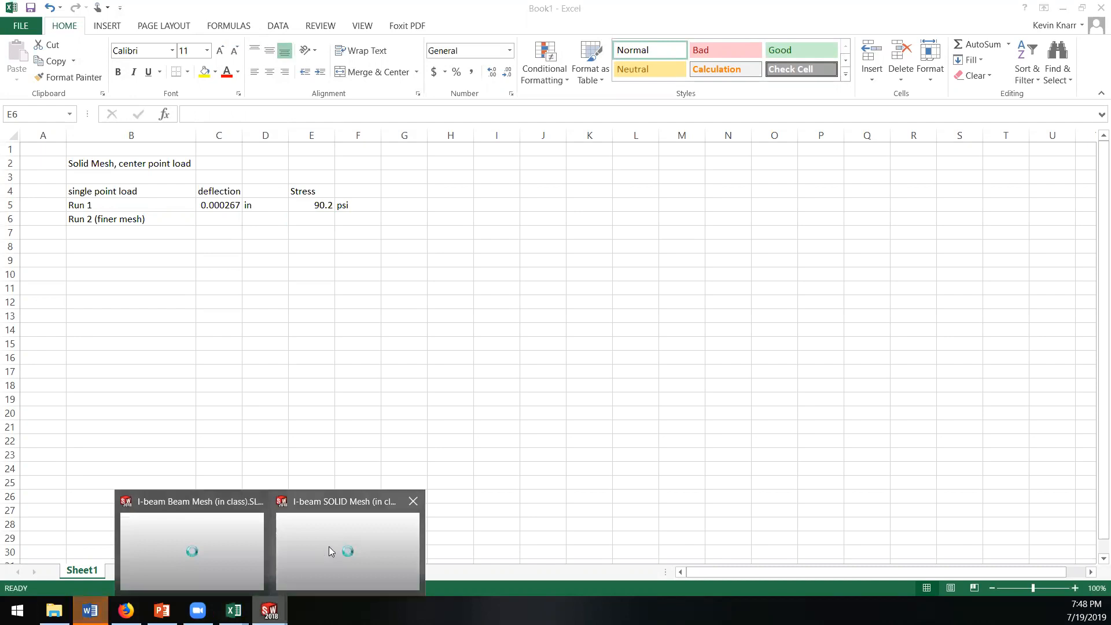
mouse_move(328, 546)
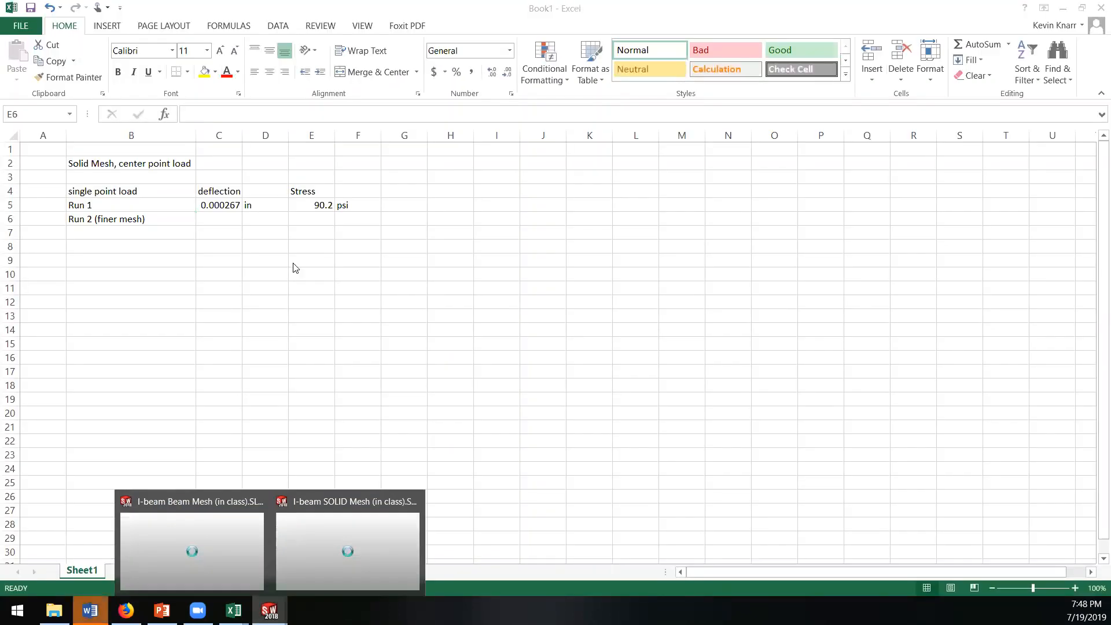
left_click(310, 218)
type("224")
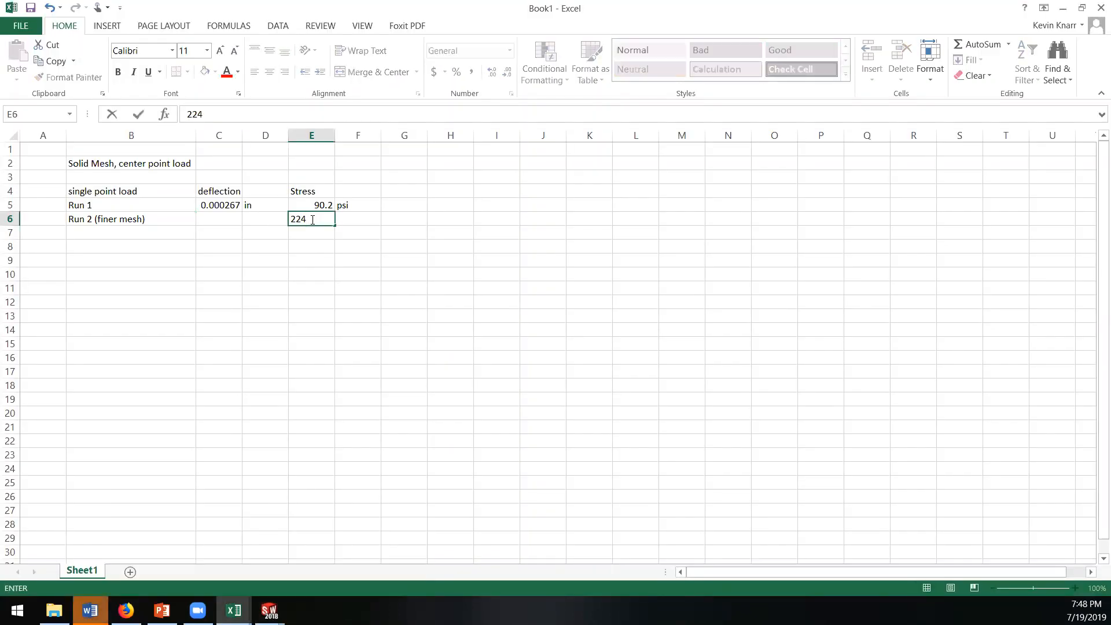
key("Tab")
type("p")
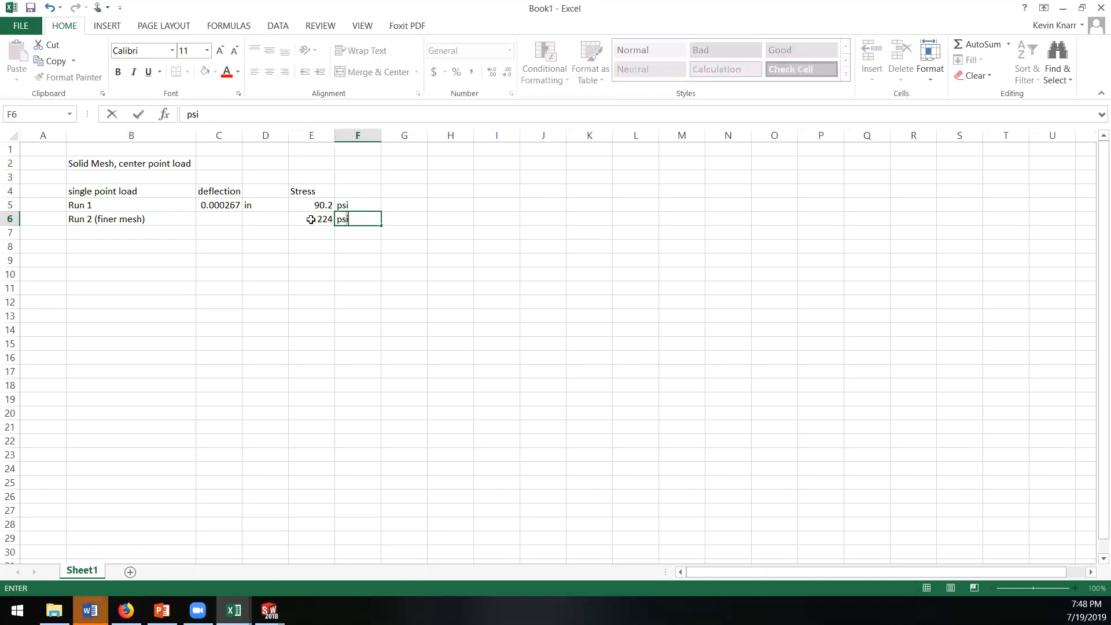
key("Return")
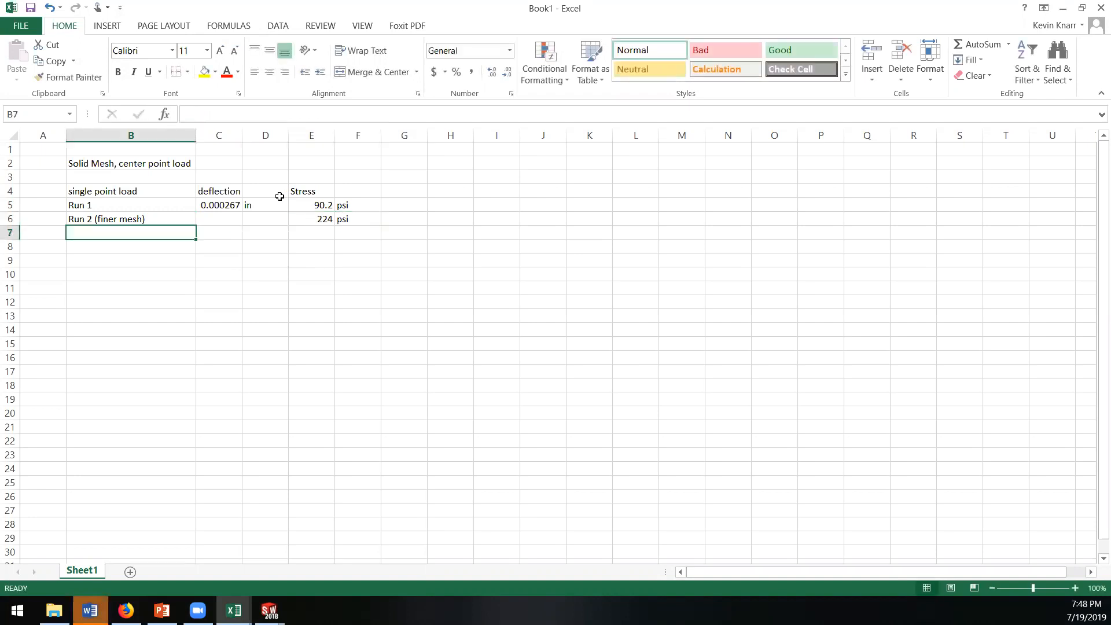
Step: Note the maximum stress locations beside the runs: "At pinned constraint" in G5 and "At load point" in G6
left_click(213, 221)
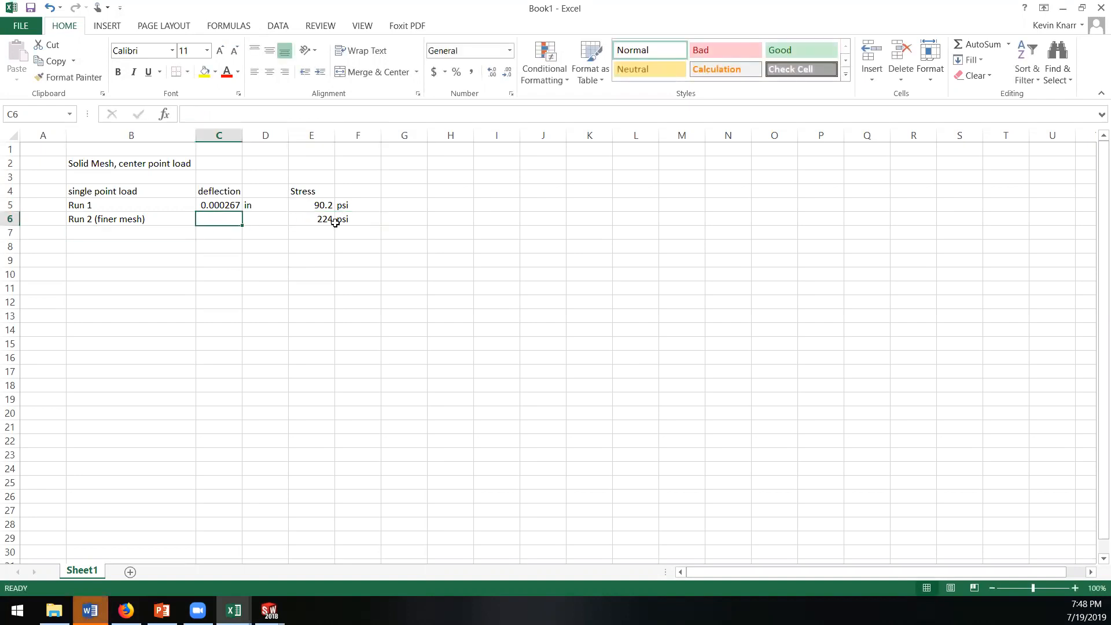
left_click(407, 207)
type("At pinned  ost")
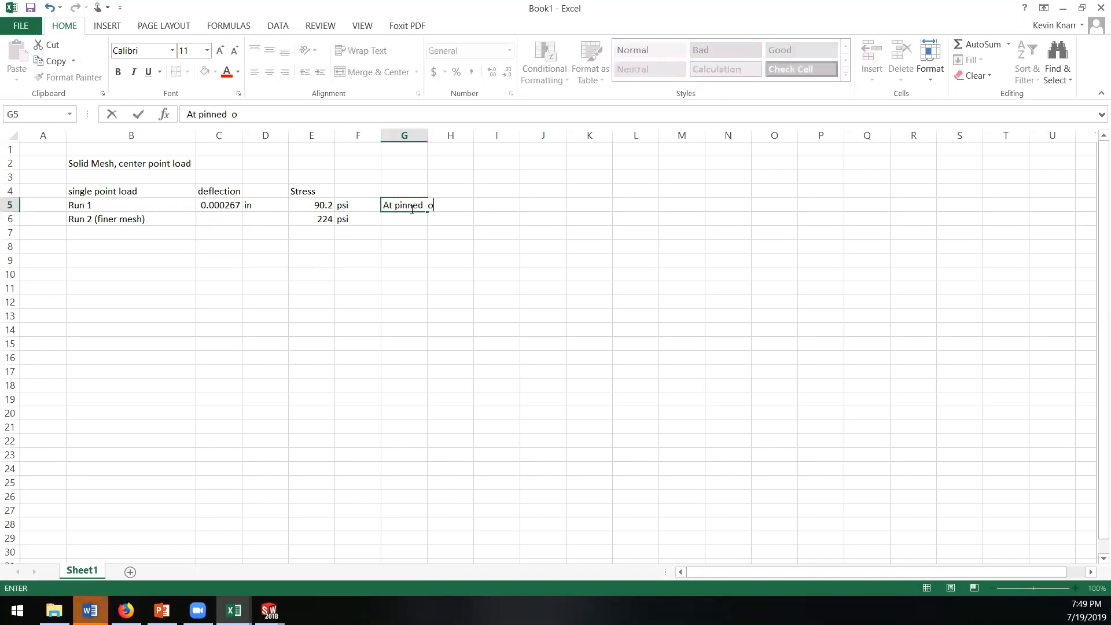
key("BackSpace")
key("BackSpace")
key("BackSpace")
type("constraint")
key("Return")
type("At l")
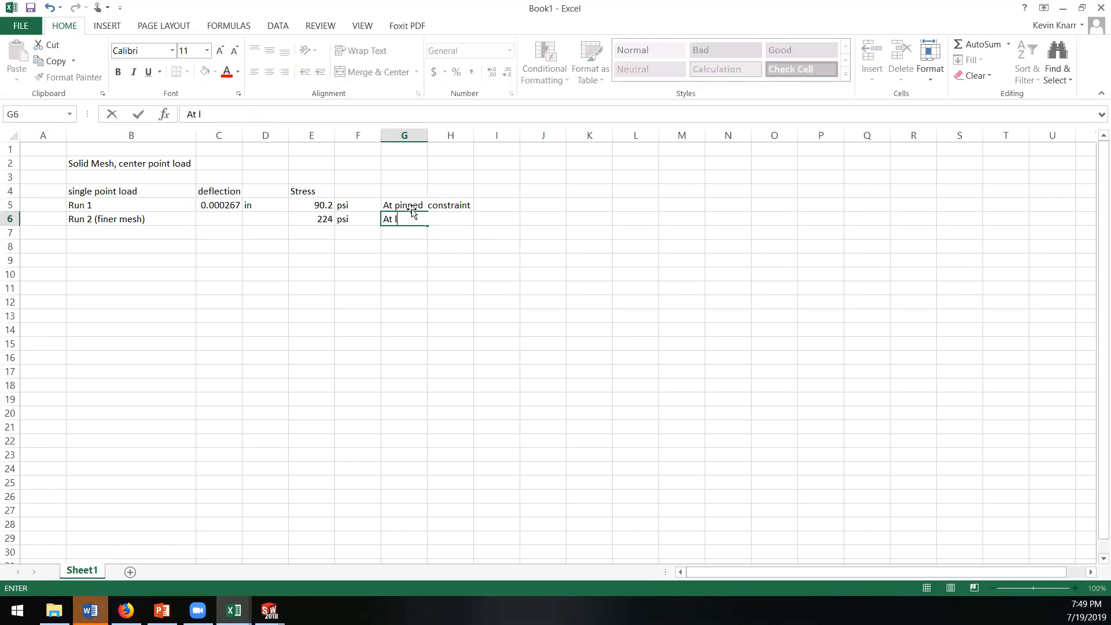
type("oad point")
key("Return")
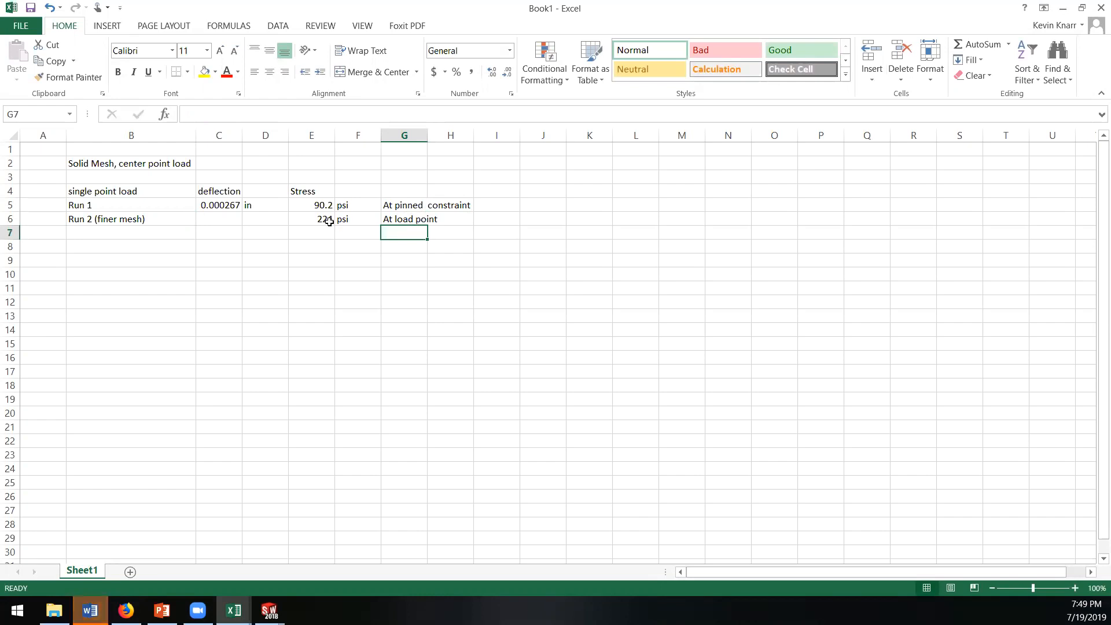
Step: Switch to the I-beam SOLID Mesh part in SOLIDWORKS and display the Displacement1 result plot for the finer-mesh run
left_click(225, 218)
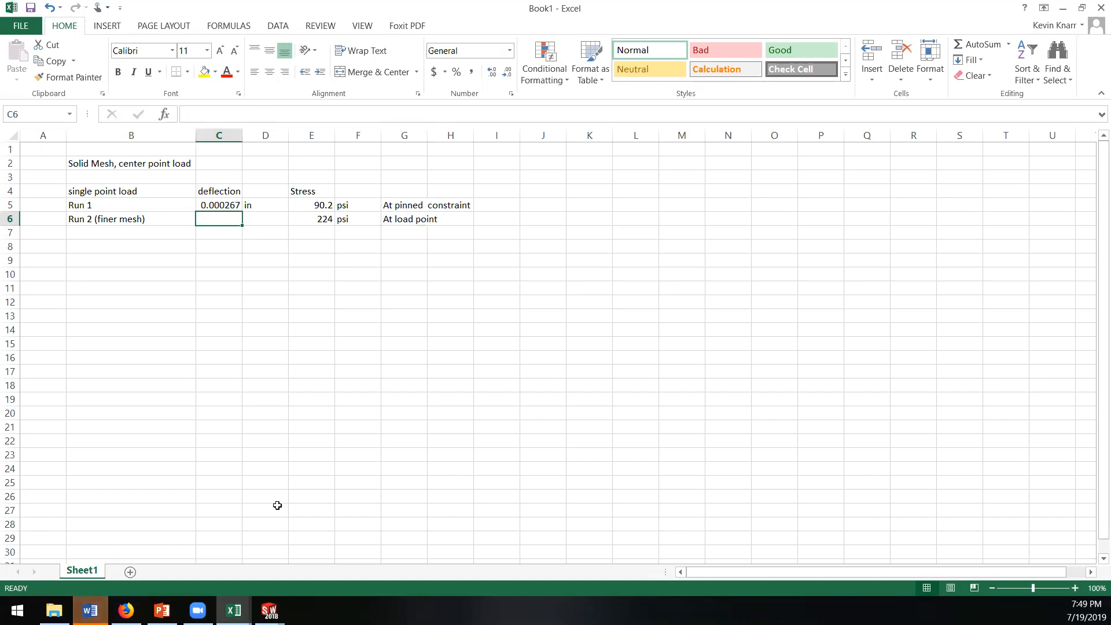
mouse_move(269, 610)
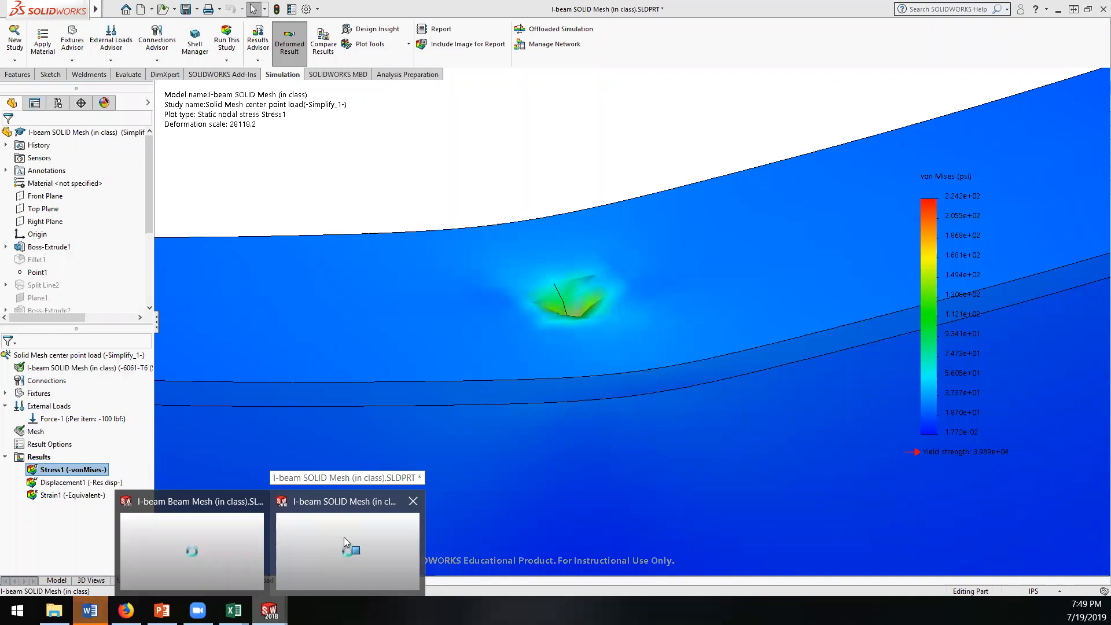
left_click(344, 537)
double_click(58, 482)
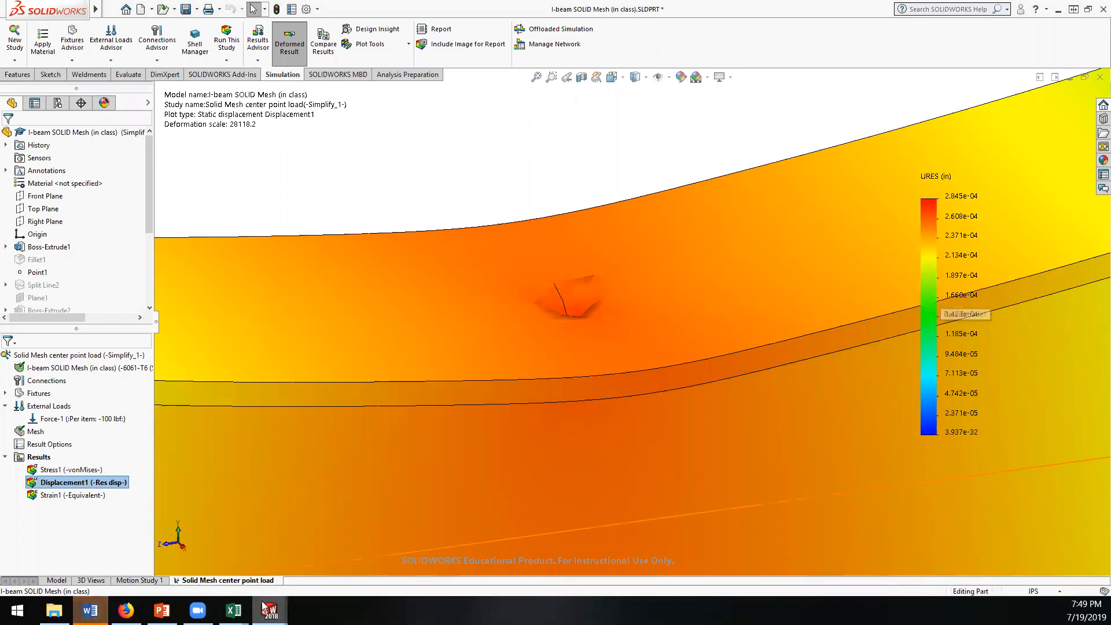
Step: Return to the Book1 workbook in Excel and record the Run 2 deflection as 0.000285 in cell C6
mouse_move(269, 610)
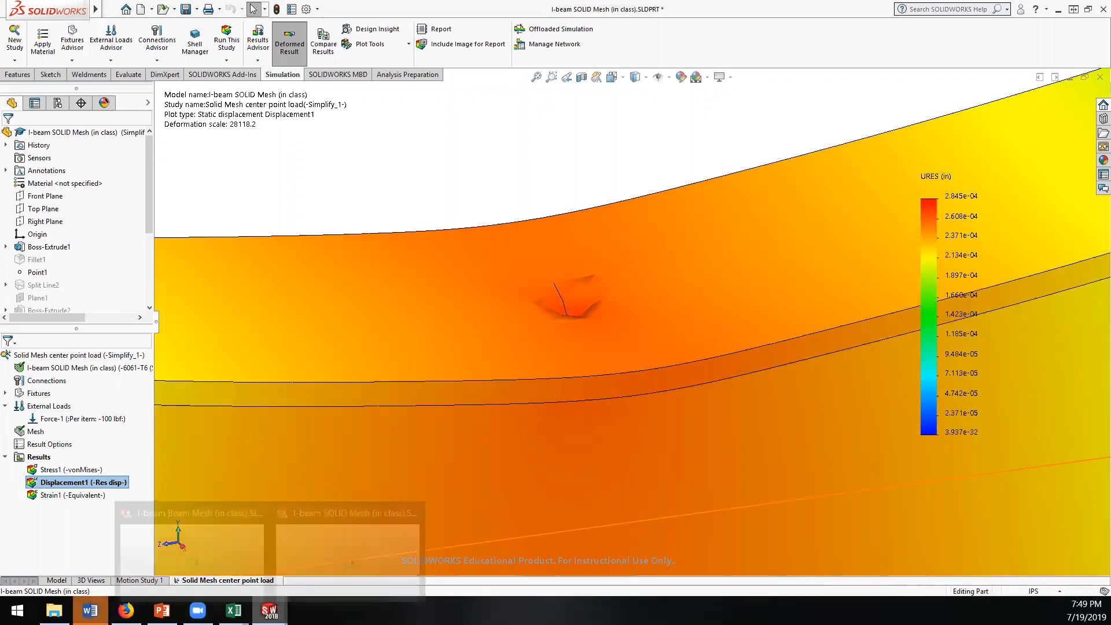
mouse_move(234, 610)
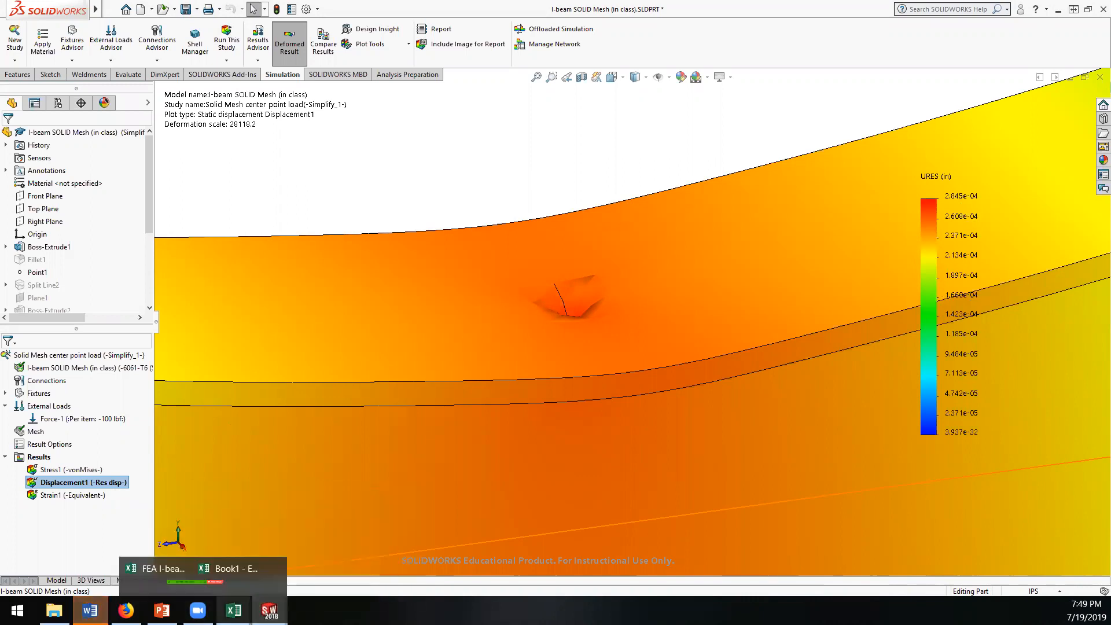
left_click(292, 552)
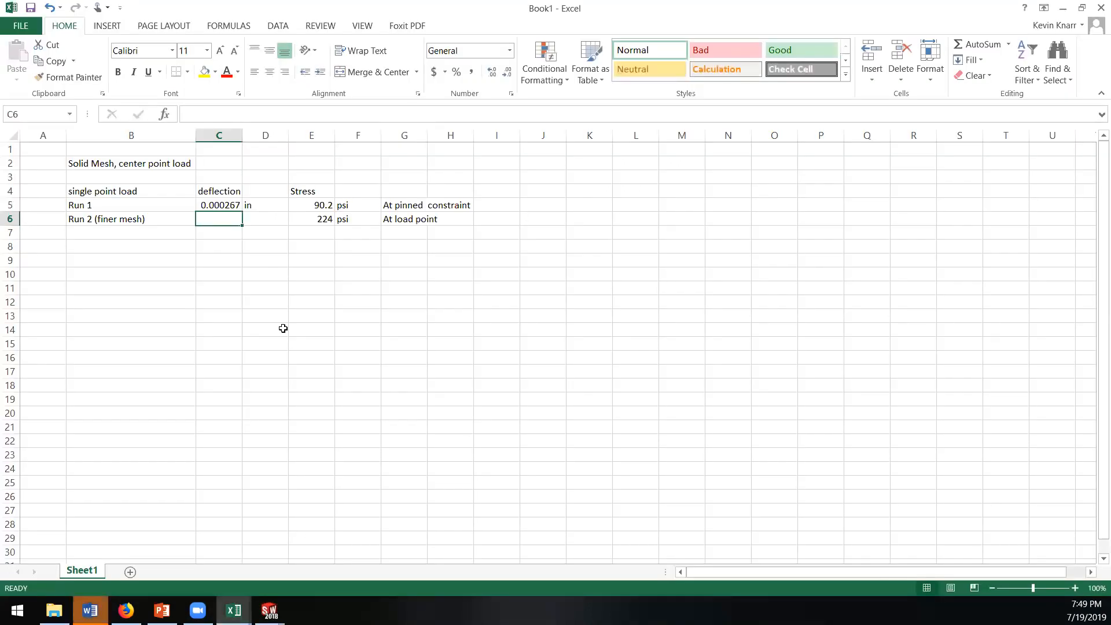
left_click(223, 205)
left_click_drag(244, 219, 248, 218)
double_click(230, 218)
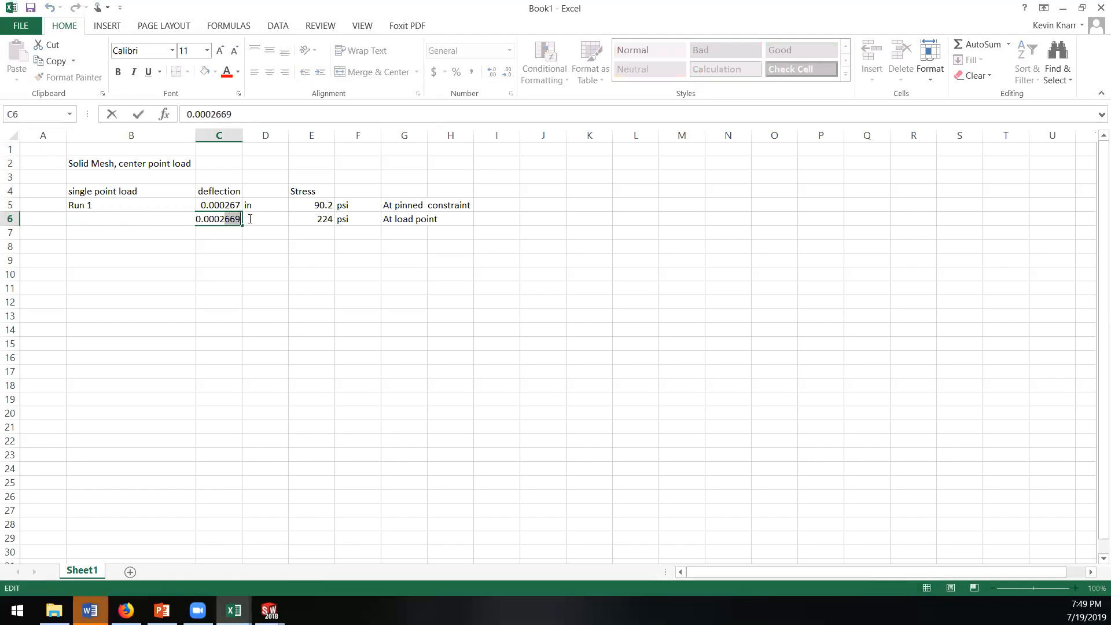
type("85")
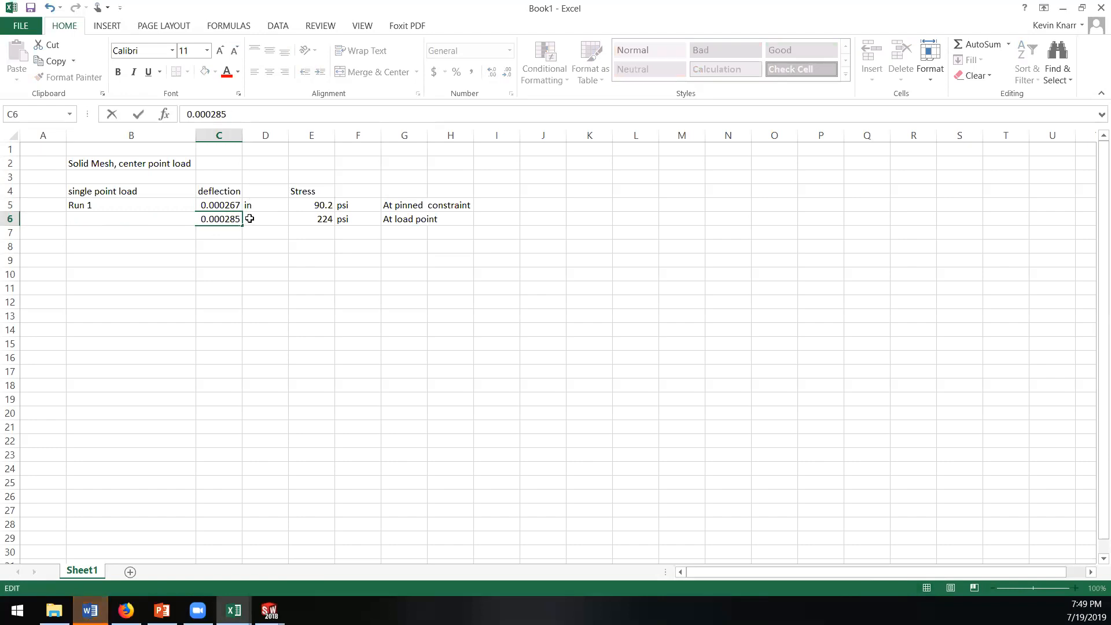
key("Return")
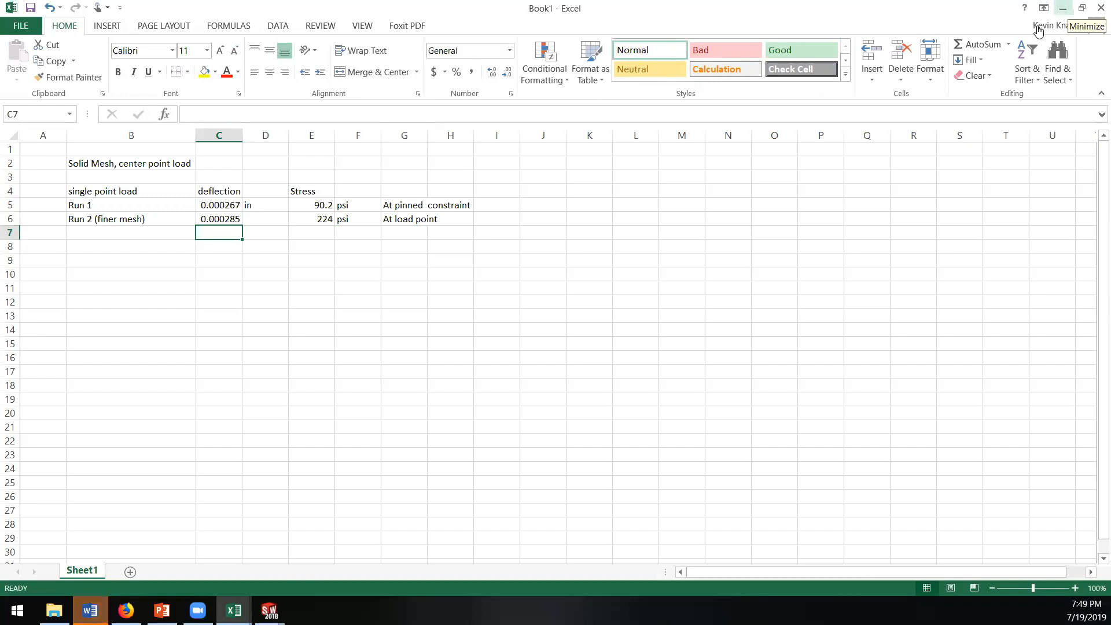
Step: Return to SOLIDWORKS and examine the displacement plot across the whole beam and close up at the center load point
left_click(1062, 8)
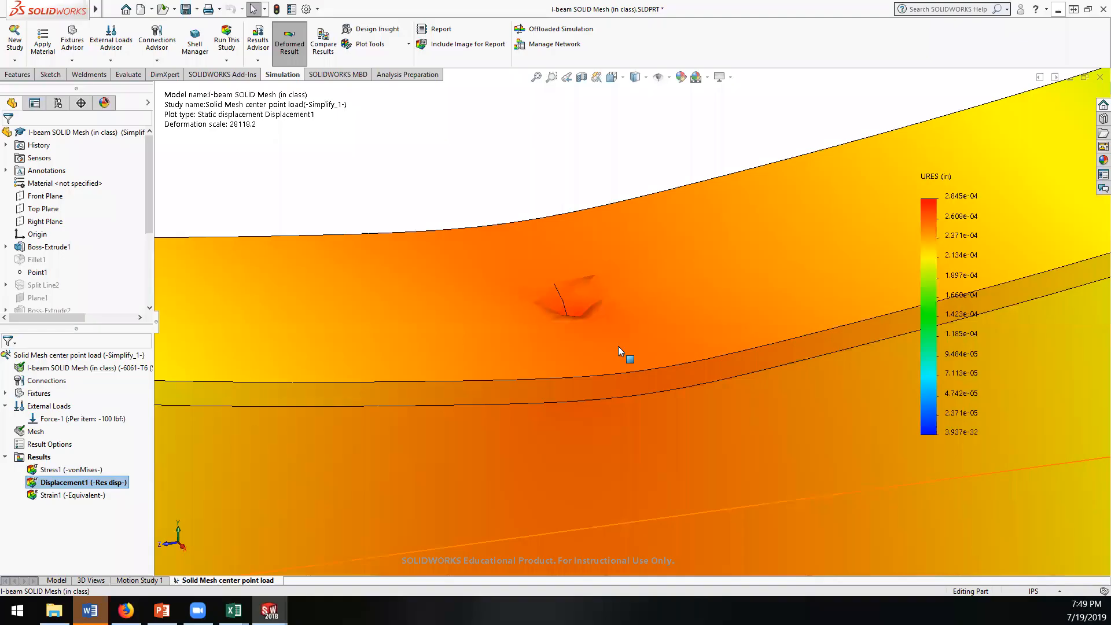
scroll(602, 300, "down", 5)
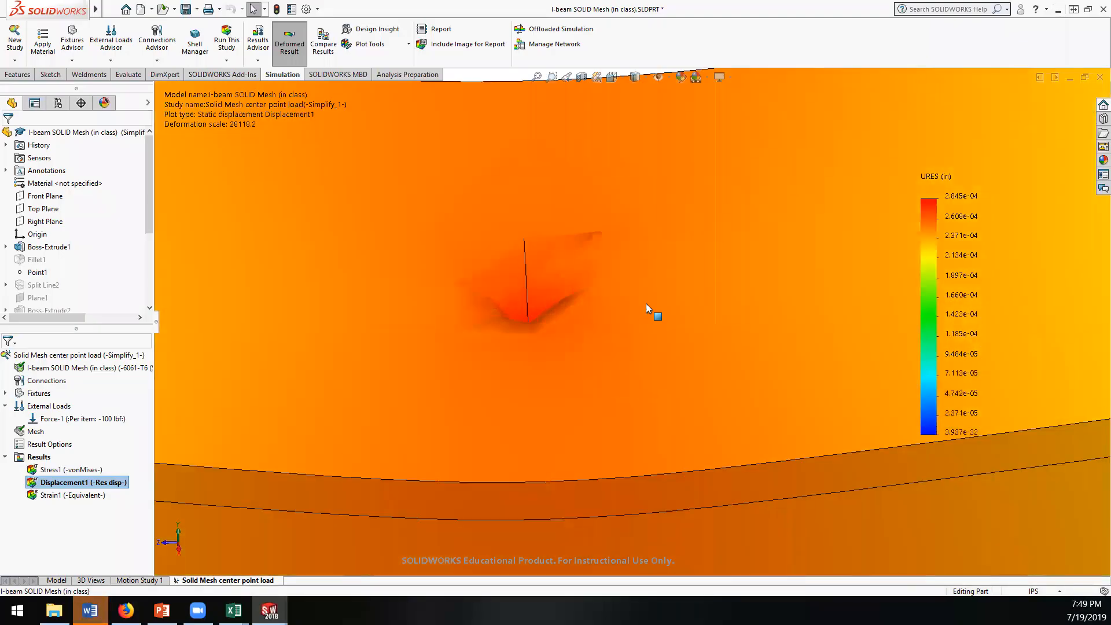
scroll(631, 298, "up", 8)
middle_click_drag(620, 299, 625, 324)
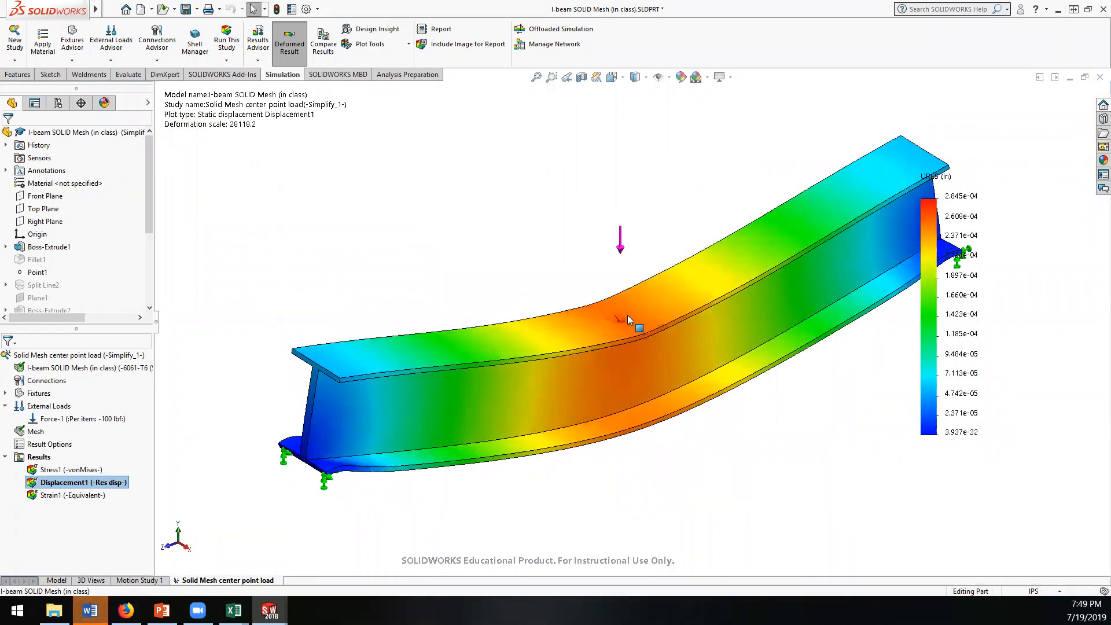
scroll(627, 317, "down", 10)
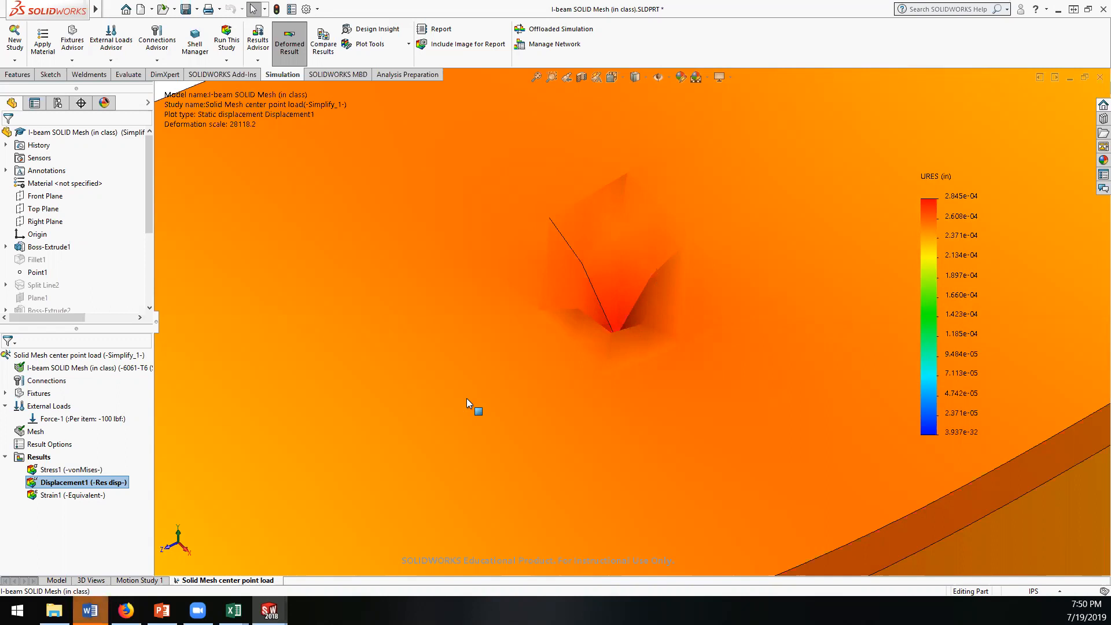
Step: Remesh the I-beam with the mesh density moved close to the fine end, accepting deletion of the existing results
right_click(33, 432)
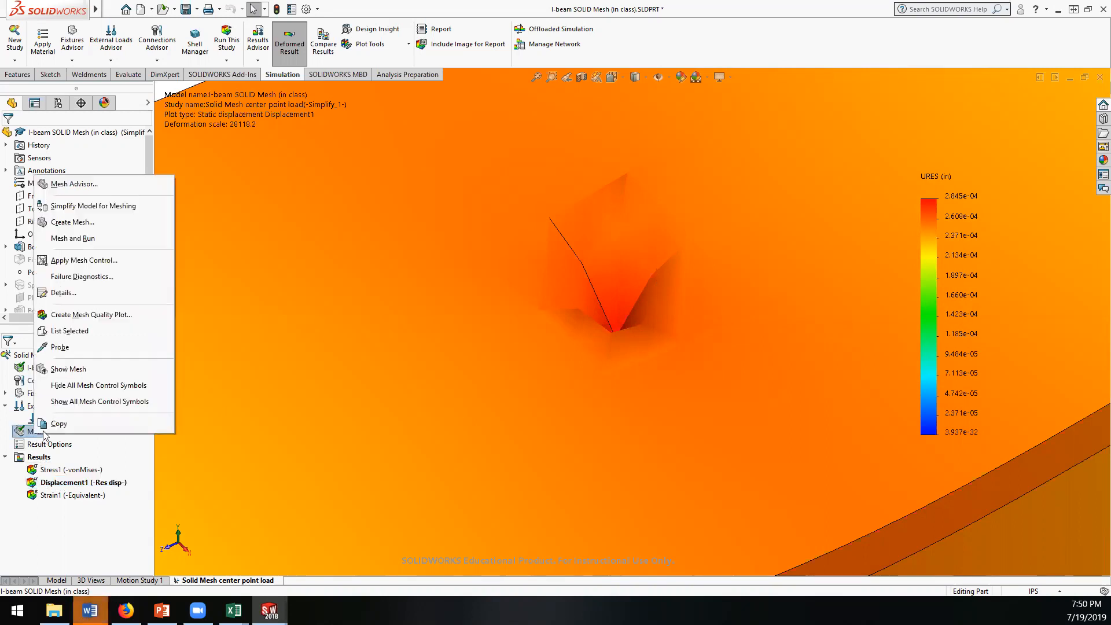
left_click(84, 224)
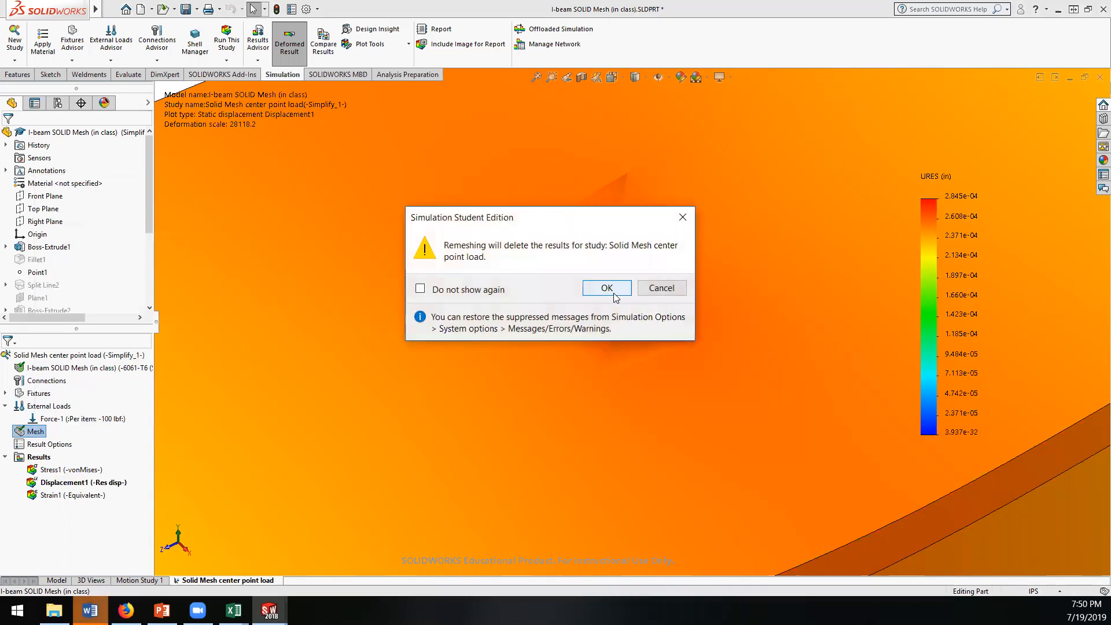
left_click(607, 288)
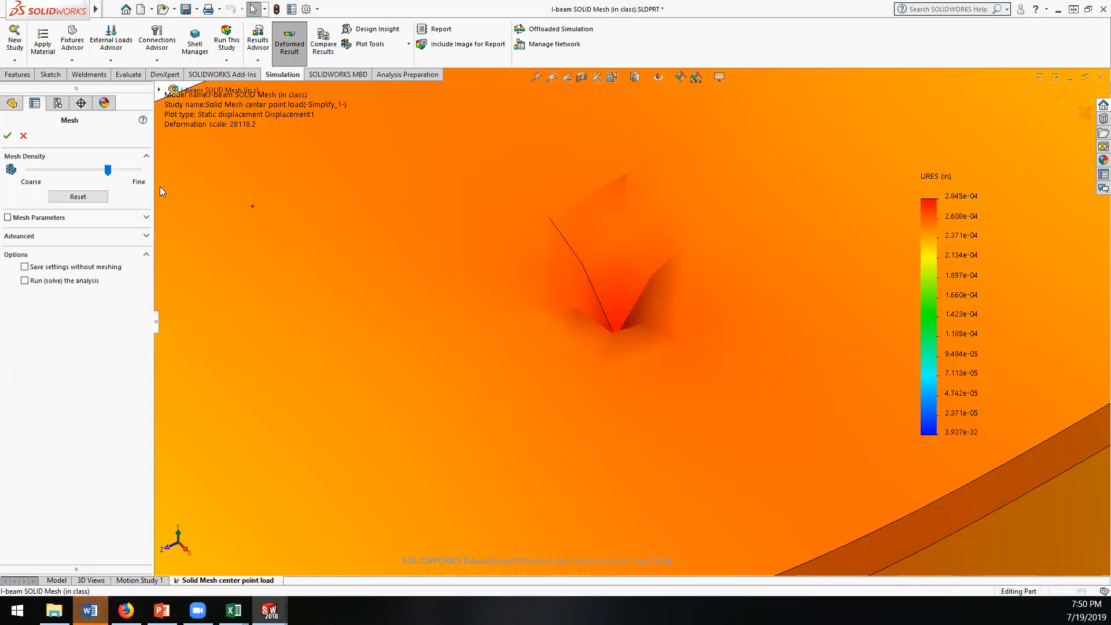
left_click_drag(108, 170, 131, 171)
left_click(7, 137)
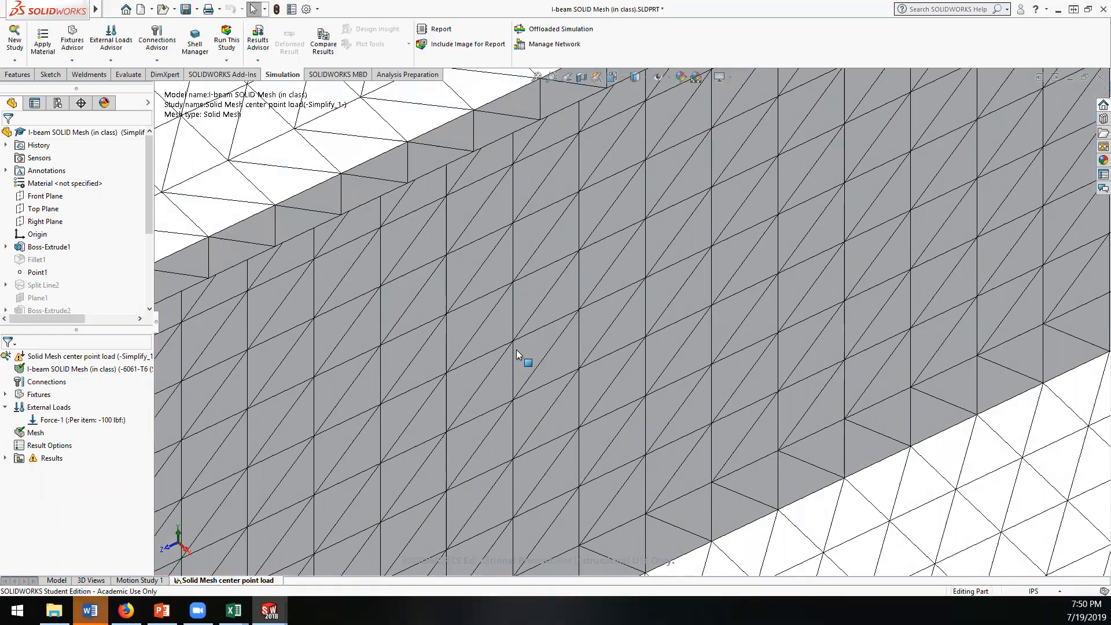
Step: Check the new mesh along the whole beam and run the Solid Mesh center point load study
scroll(535, 341, "up", 8)
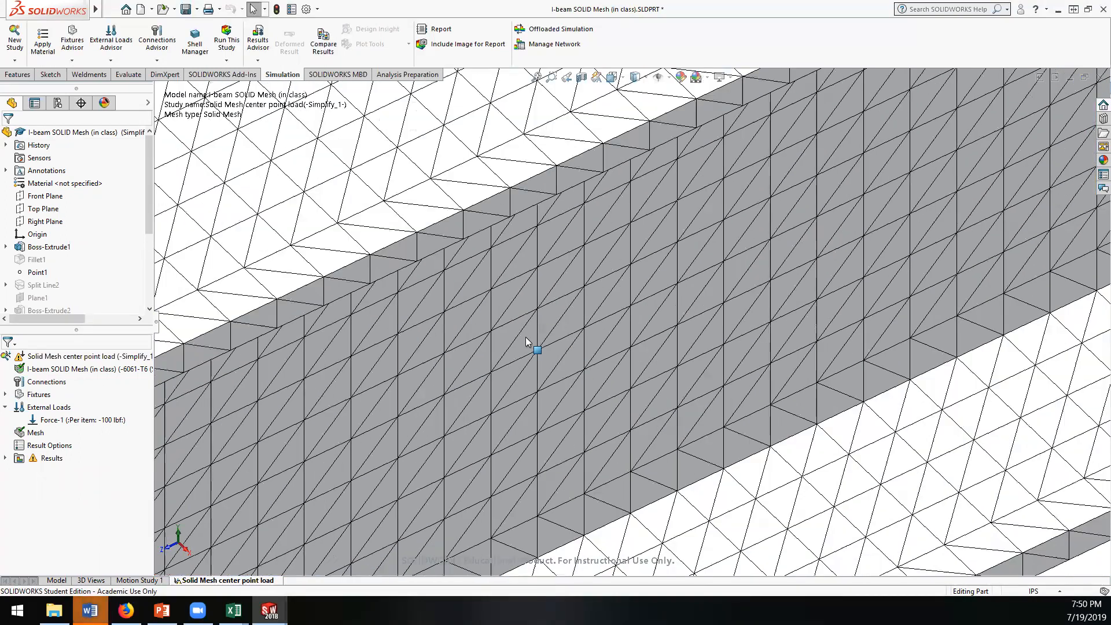
scroll(514, 341, "up", 3)
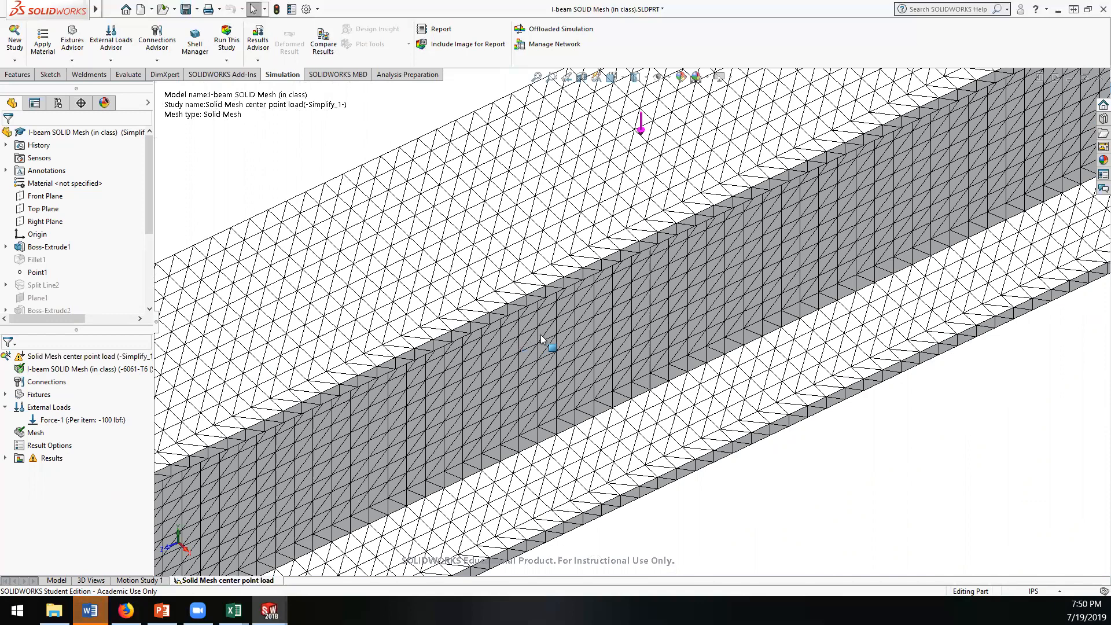
scroll(540, 343, "up", 10)
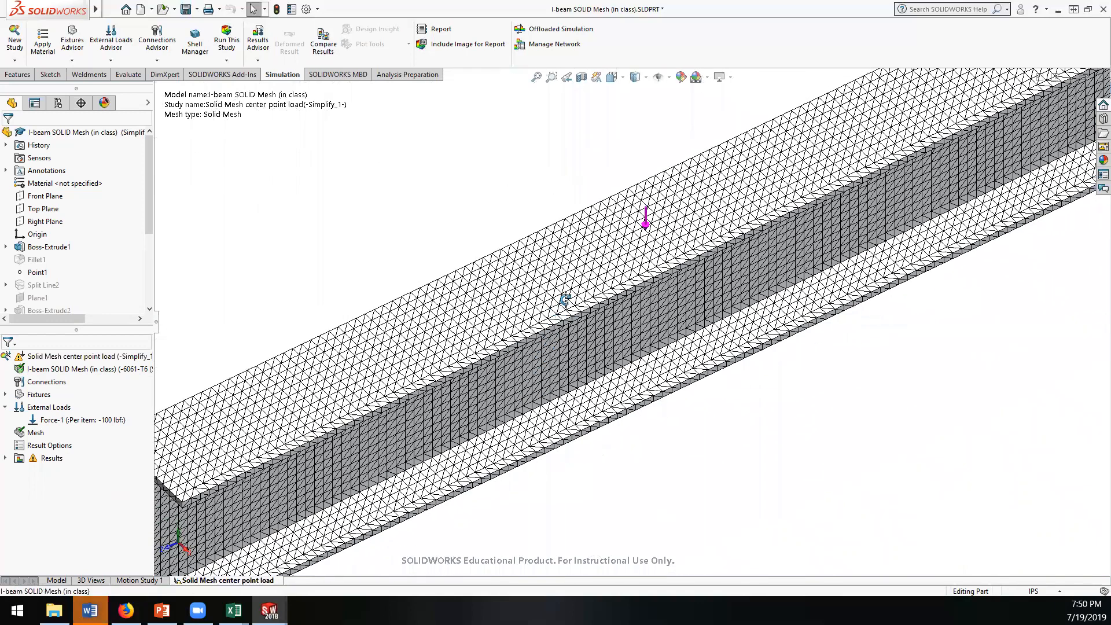
scroll(558, 296, "up", 3)
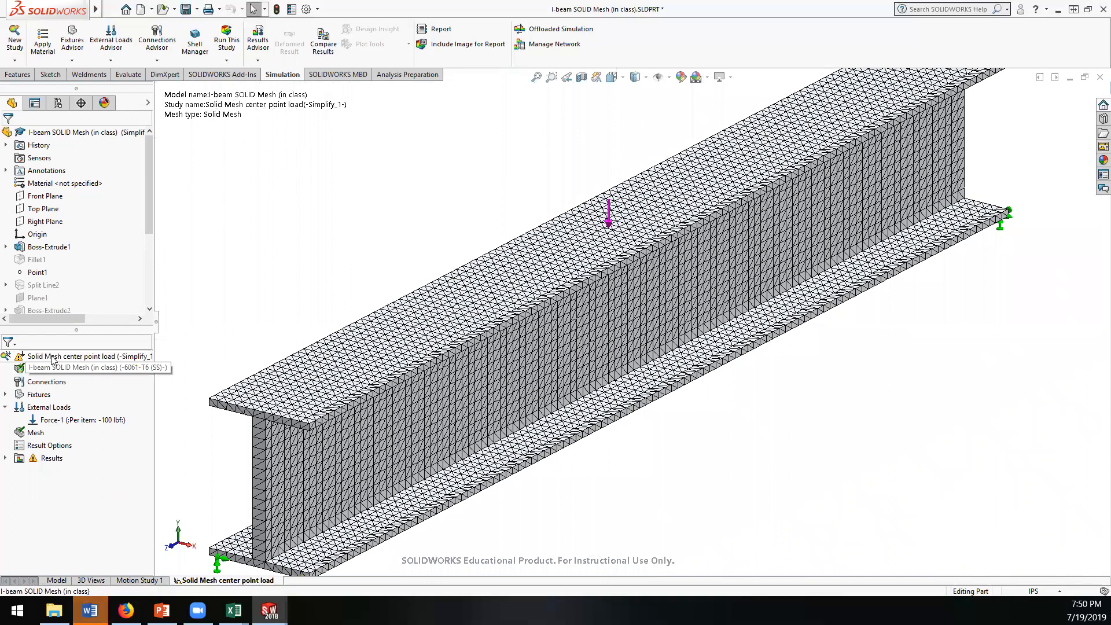
right_click(53, 359)
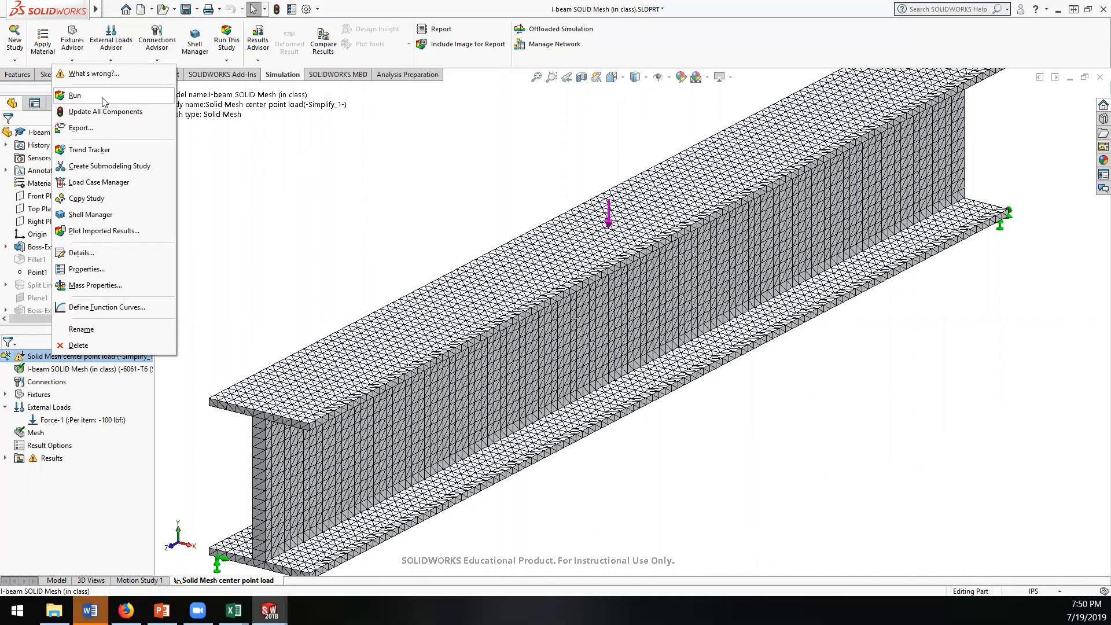
left_click(75, 96)
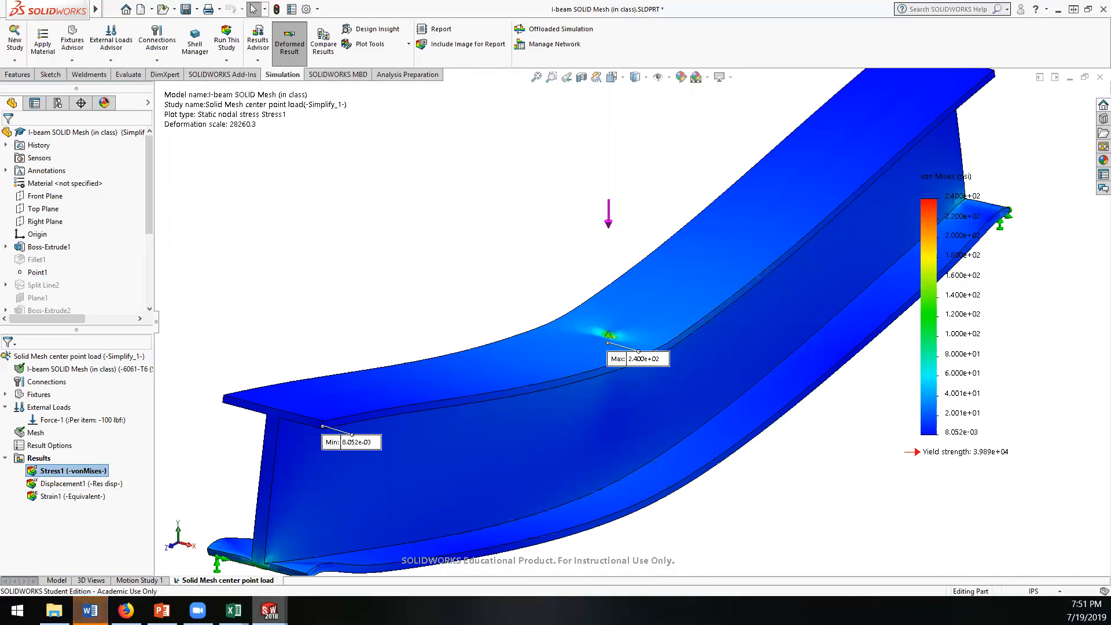
Step: Record the latest run's stress as 240 in cell E7 of Book1 in Excel, and return to the I-beam SOLID Mesh part in SOLIDWORKS
mouse_move(234, 611)
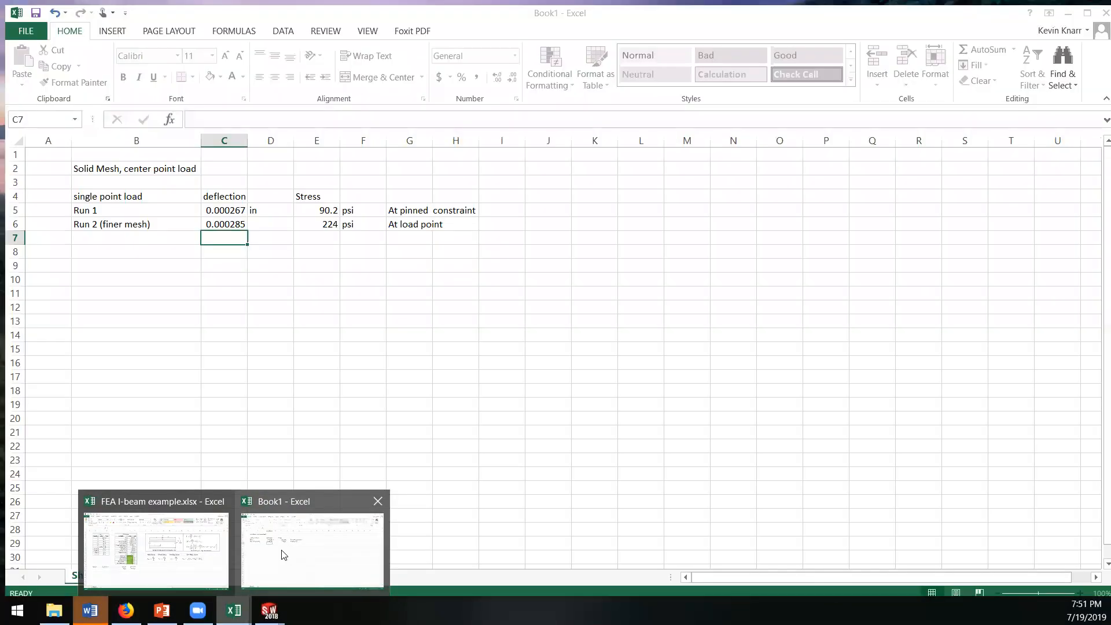
left_click(300, 554)
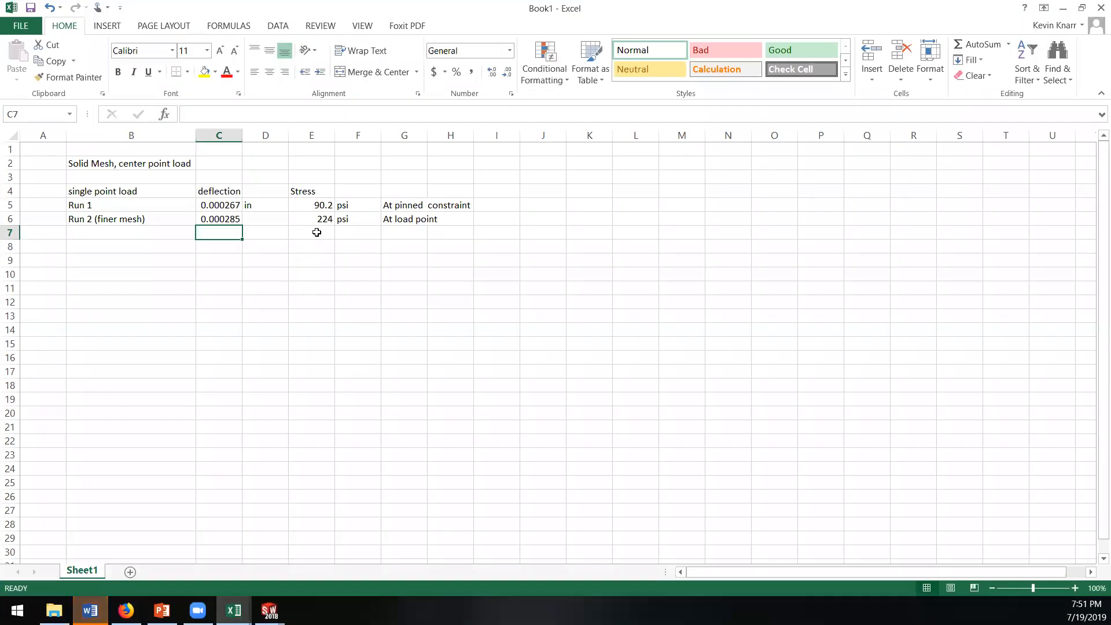
left_click(317, 236)
type("240")
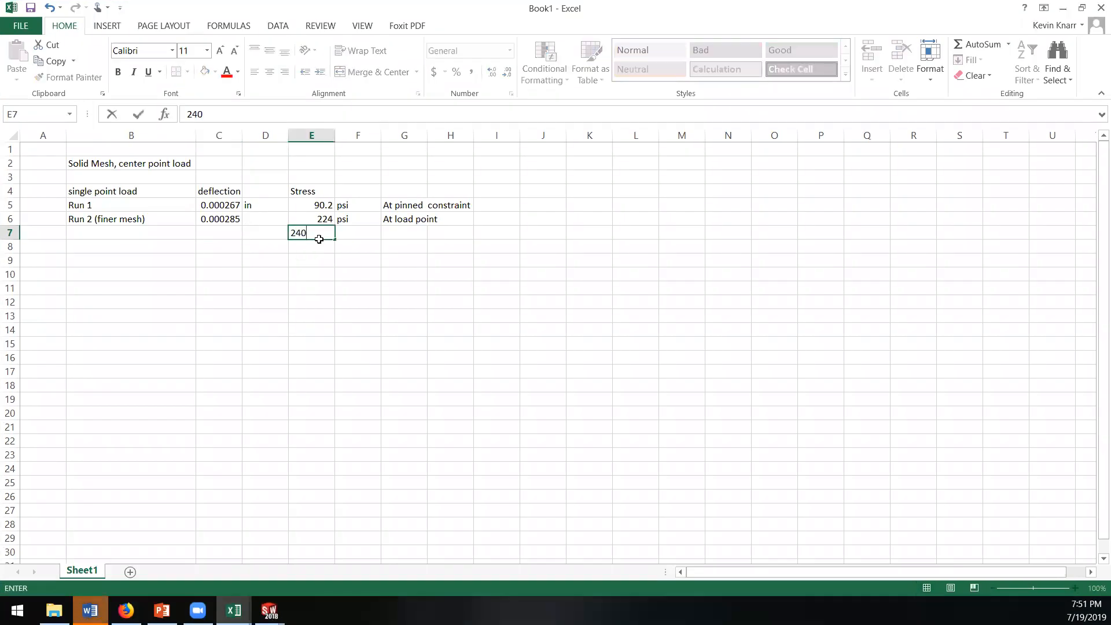
key("Return")
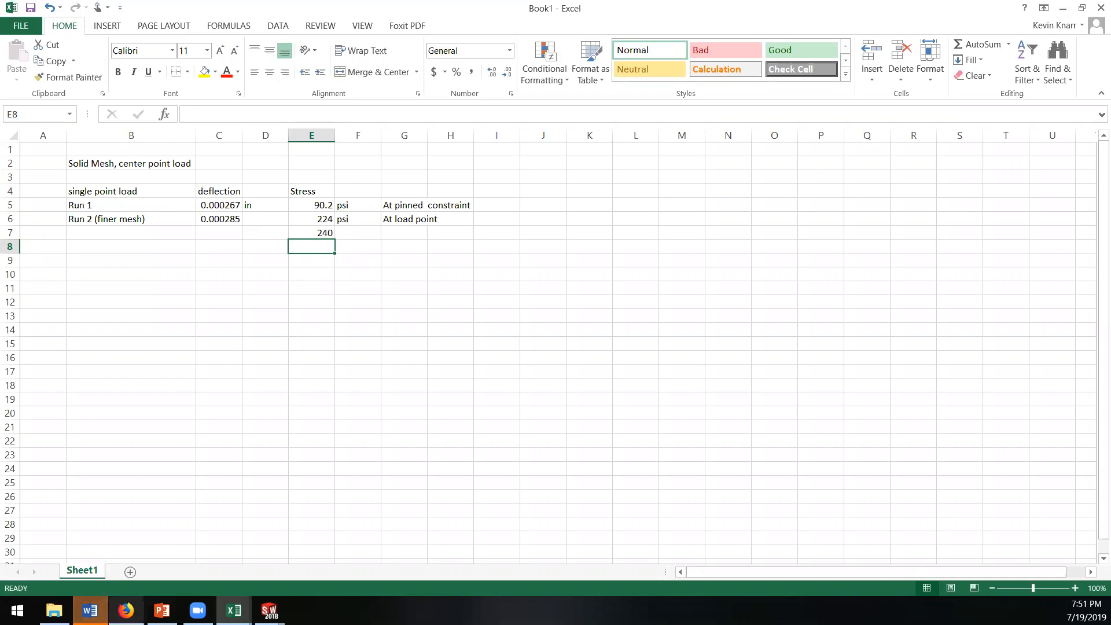
left_click(269, 610)
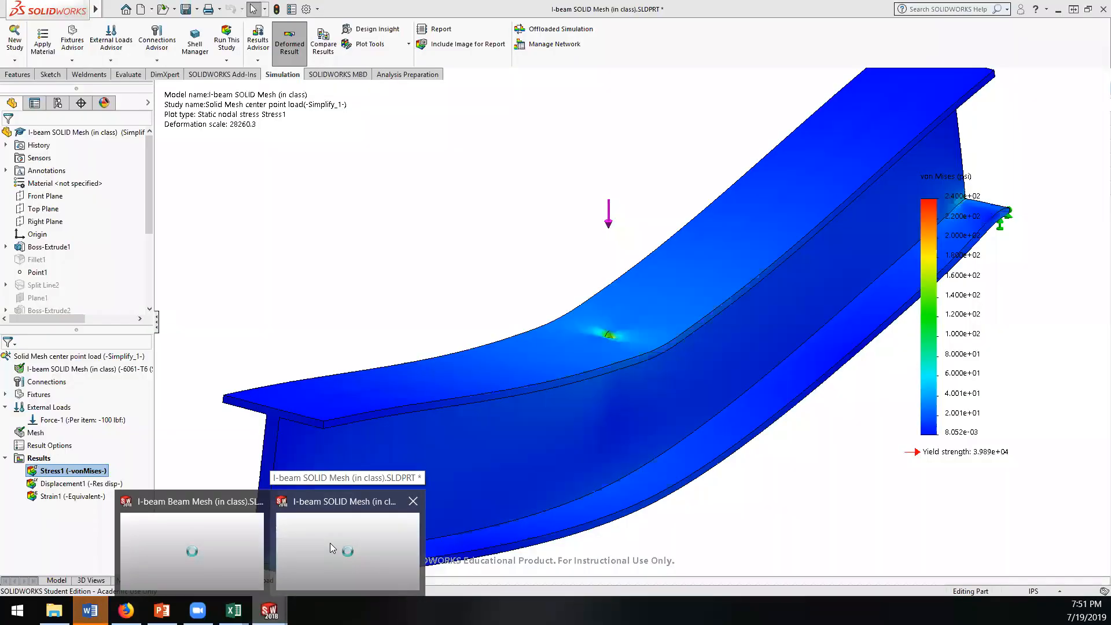
left_click(330, 542)
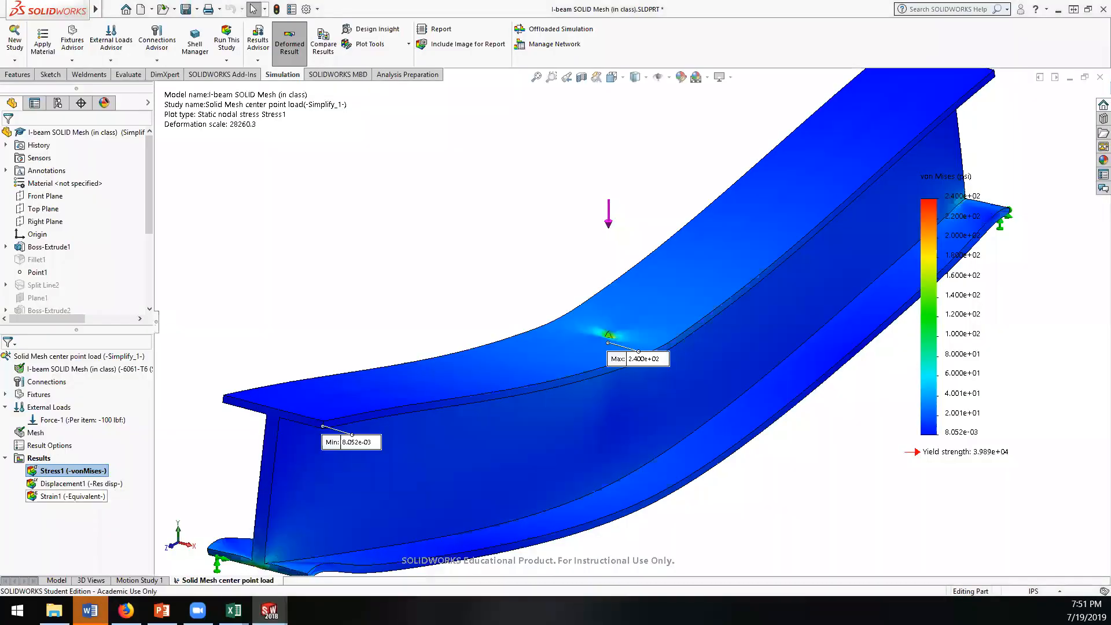
right_click(33, 435)
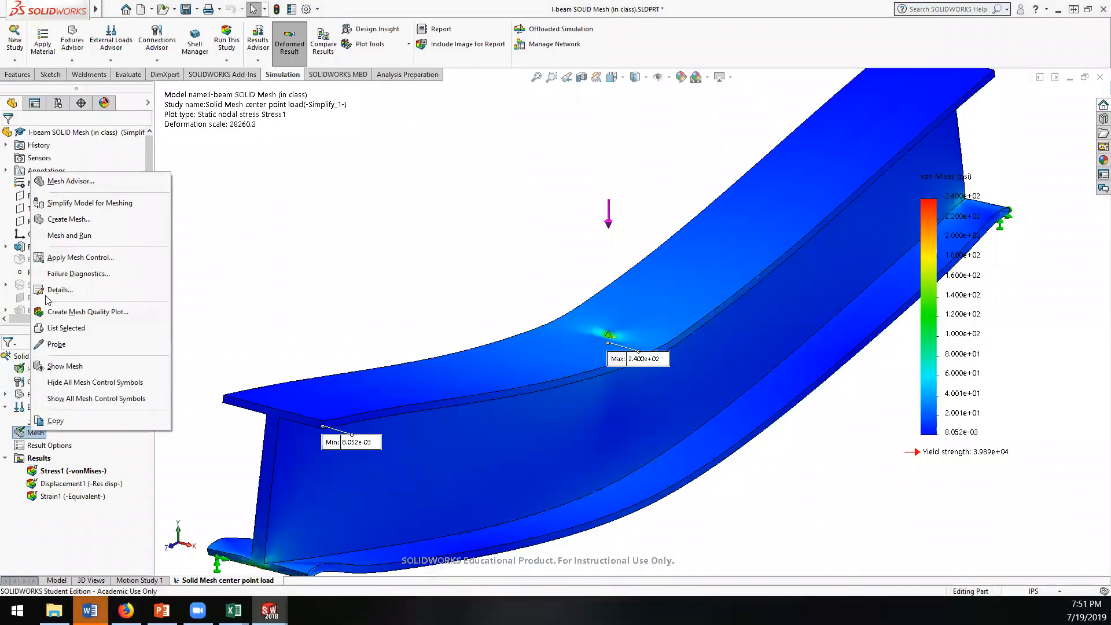
left_click(75, 258)
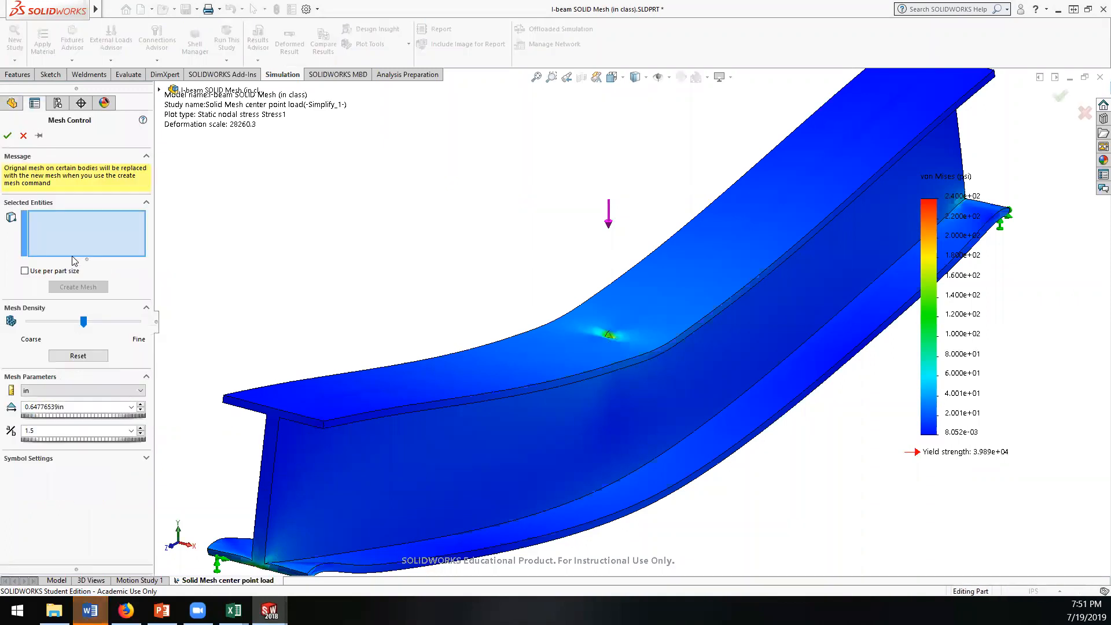
left_click(23, 136)
left_click(39, 459)
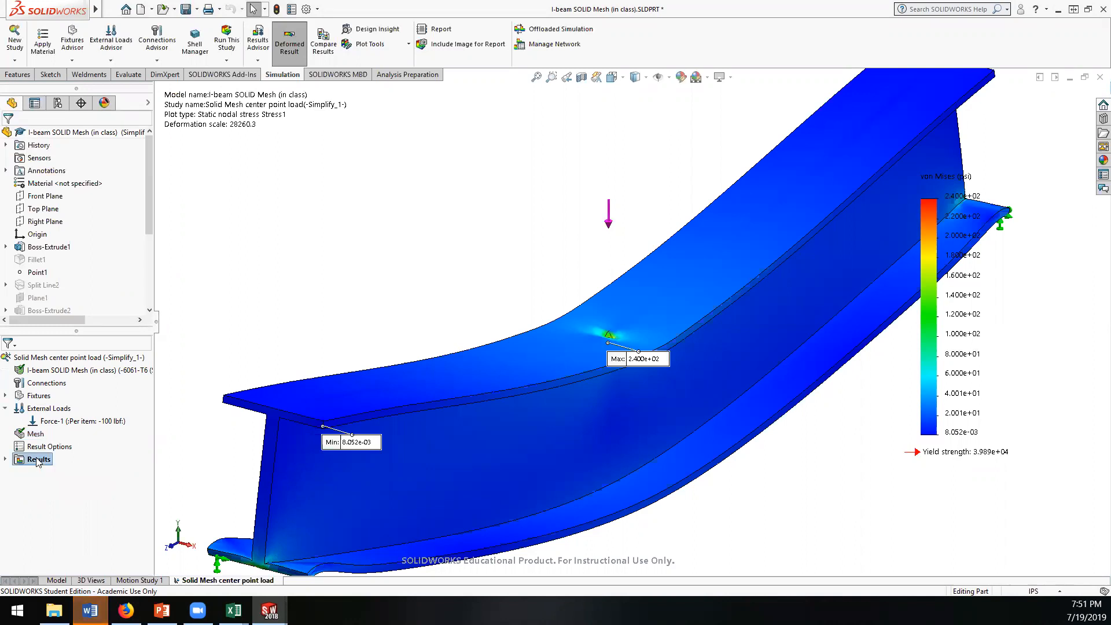
left_click(6, 460)
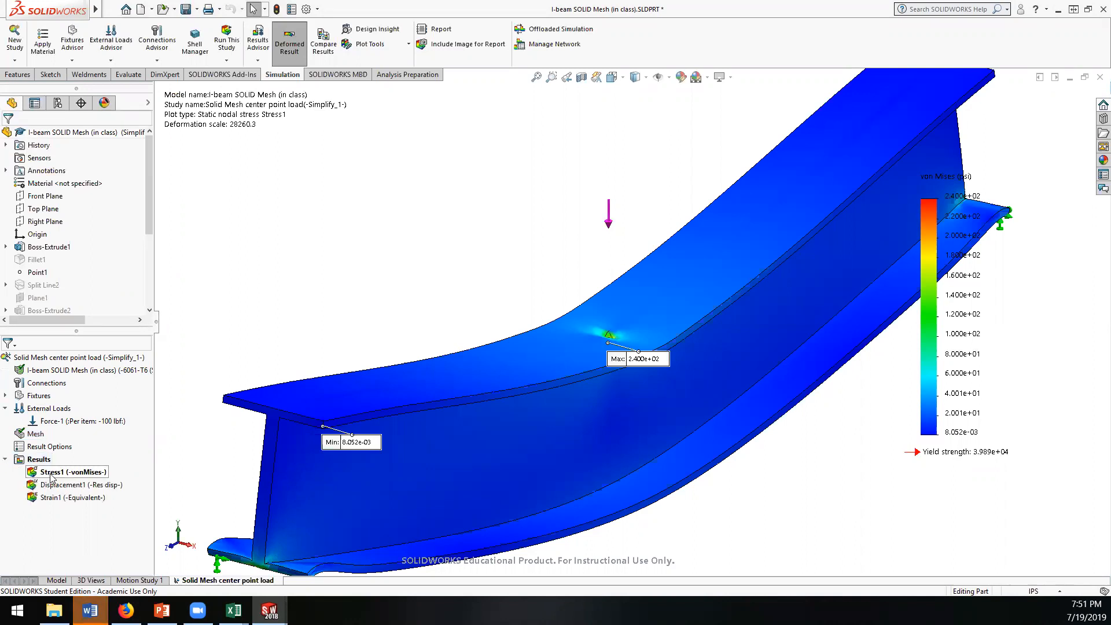
double_click(50, 472)
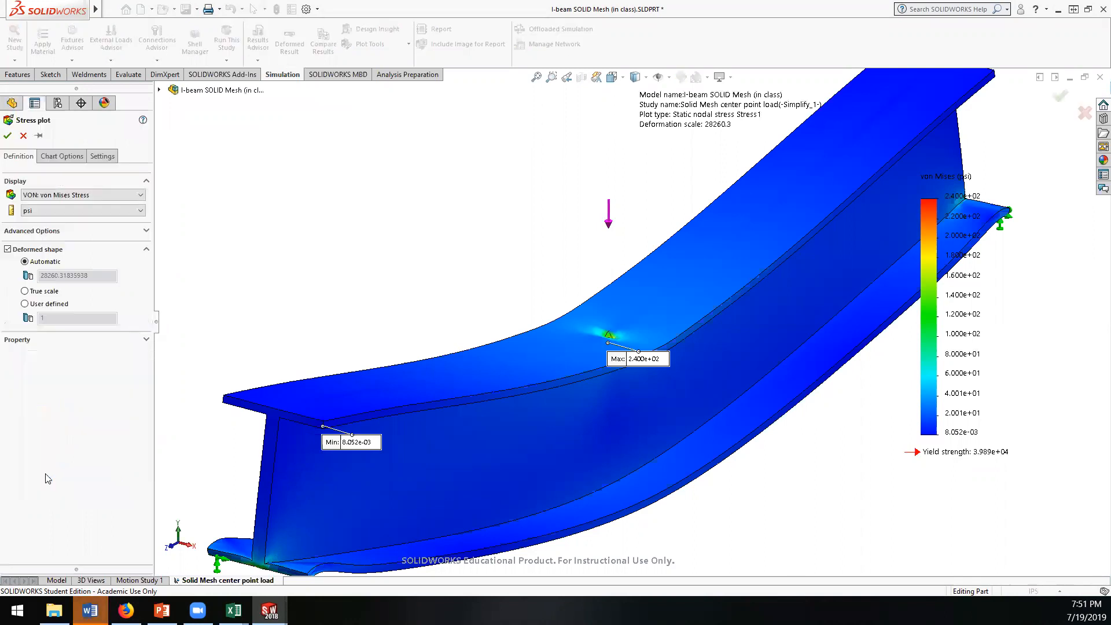
left_click(7, 135)
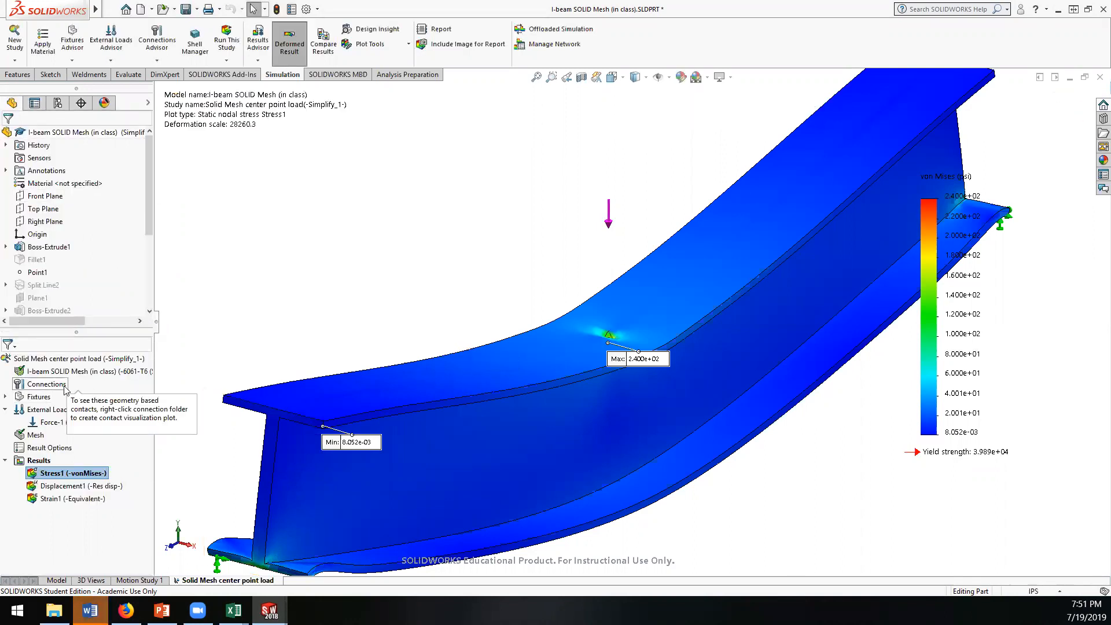
right_click(41, 460)
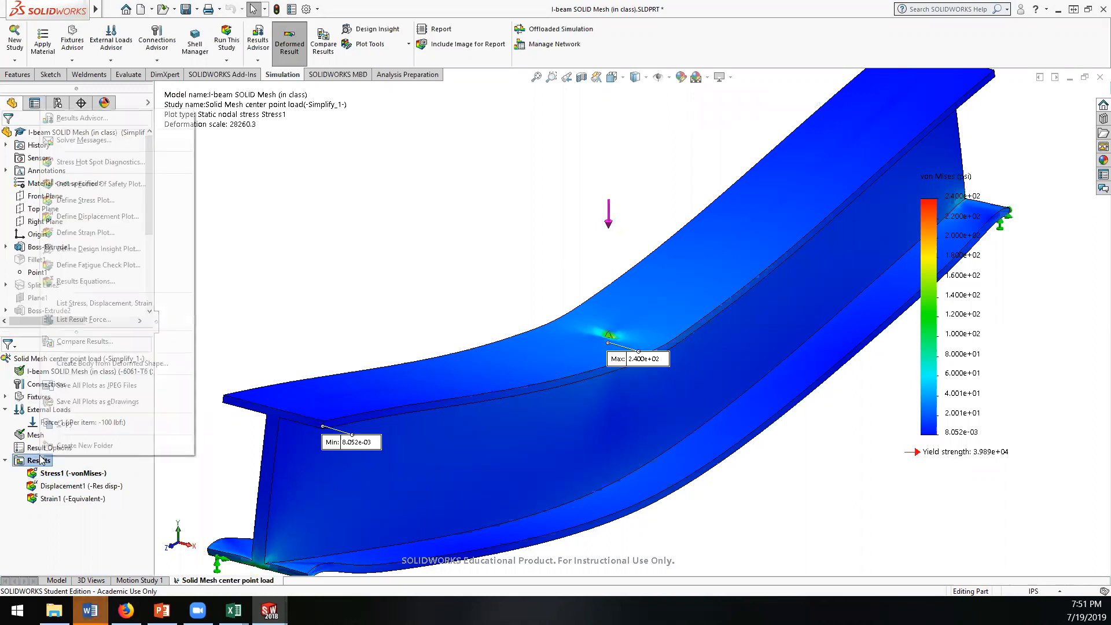
left_click(113, 533)
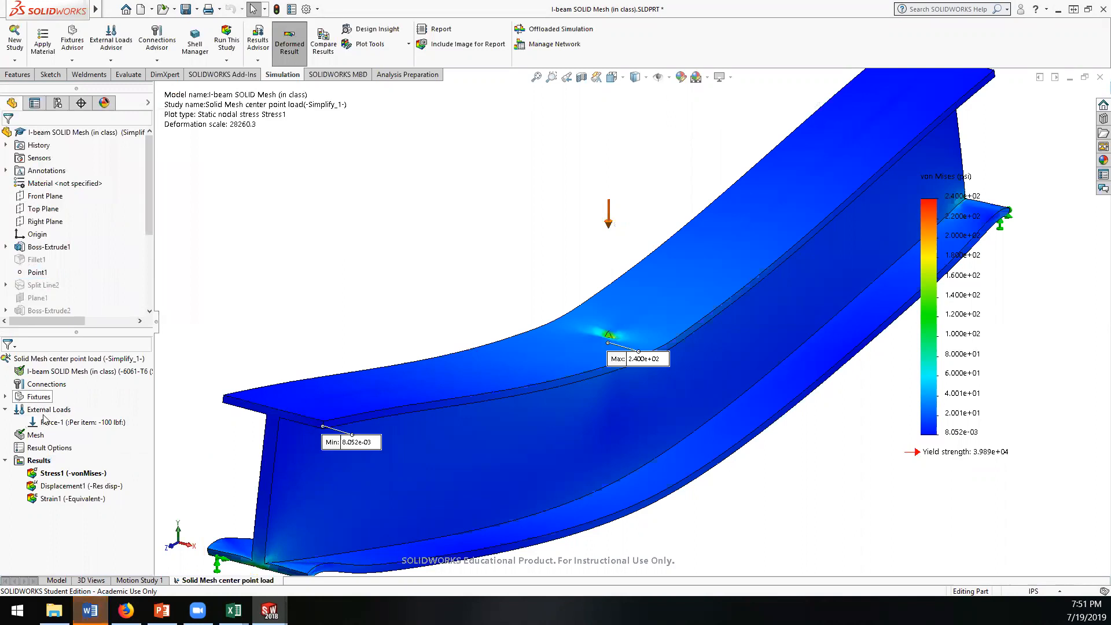
Step: Start a mesh control on the lower end edge of the beam's top flange at the finest density, with element size 0.12955308 in
right_click(39, 441)
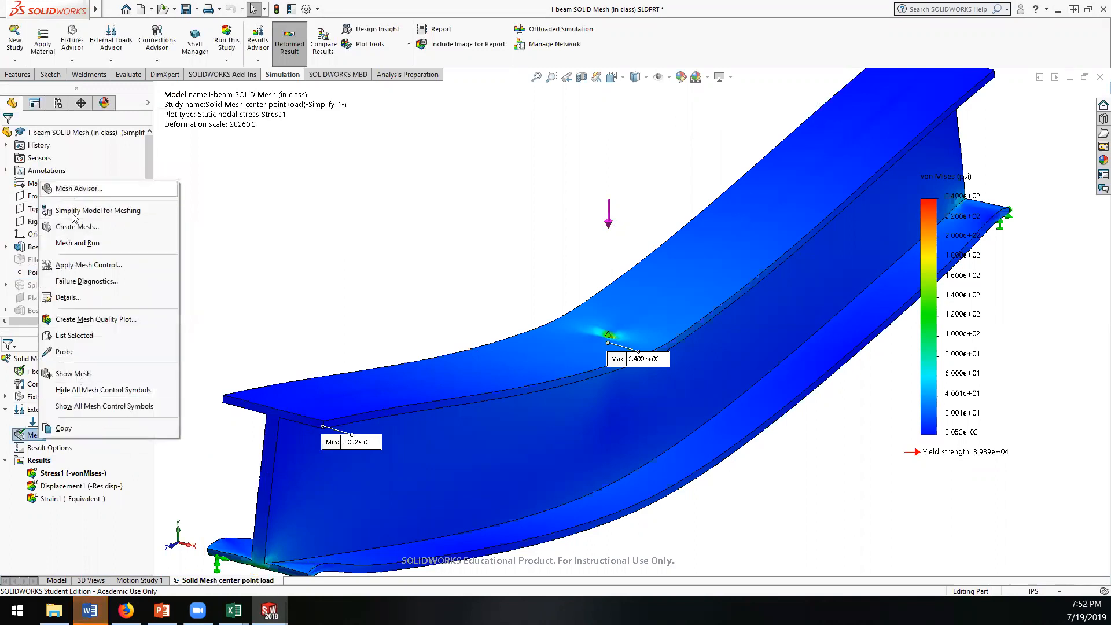
left_click(75, 265)
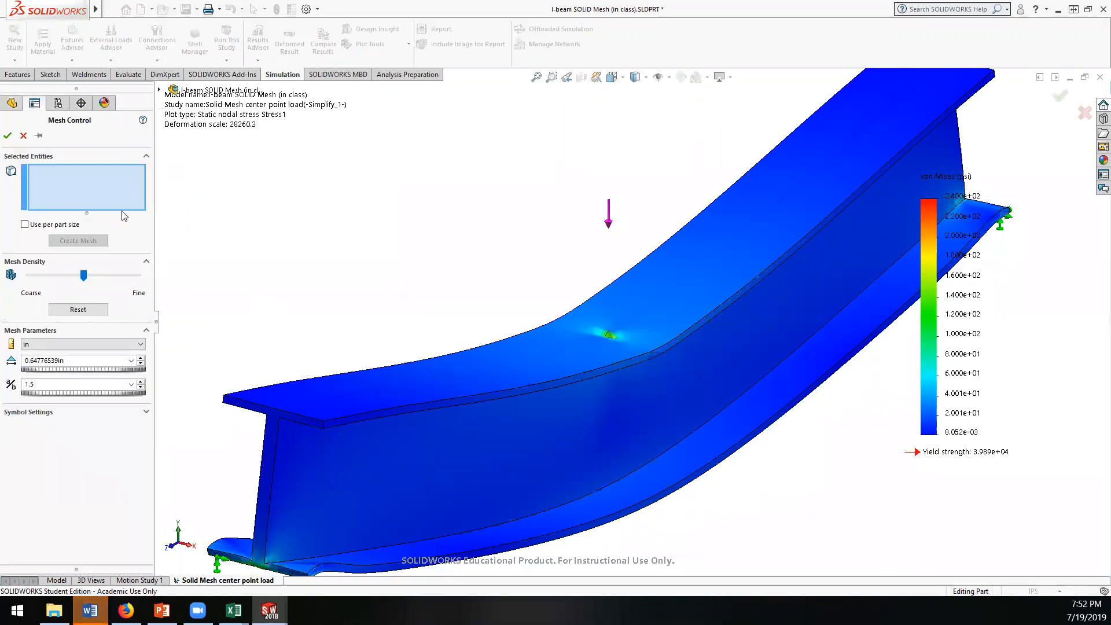
left_click(285, 423)
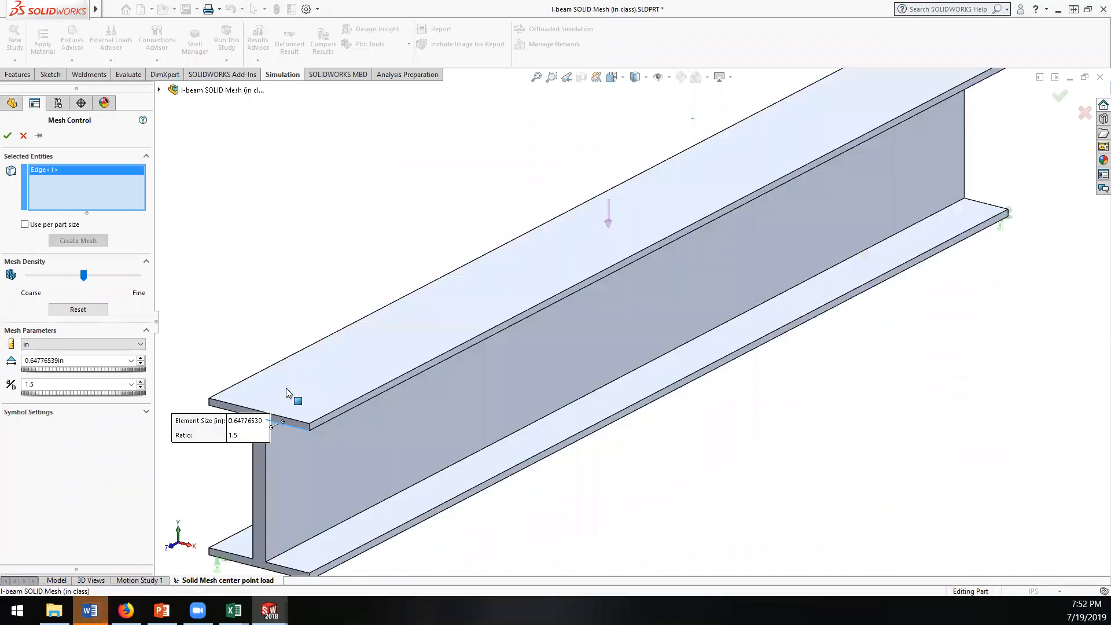
scroll(407, 292, "up", 2)
scroll(552, 404, "down", 6)
scroll(561, 376, "up", 6)
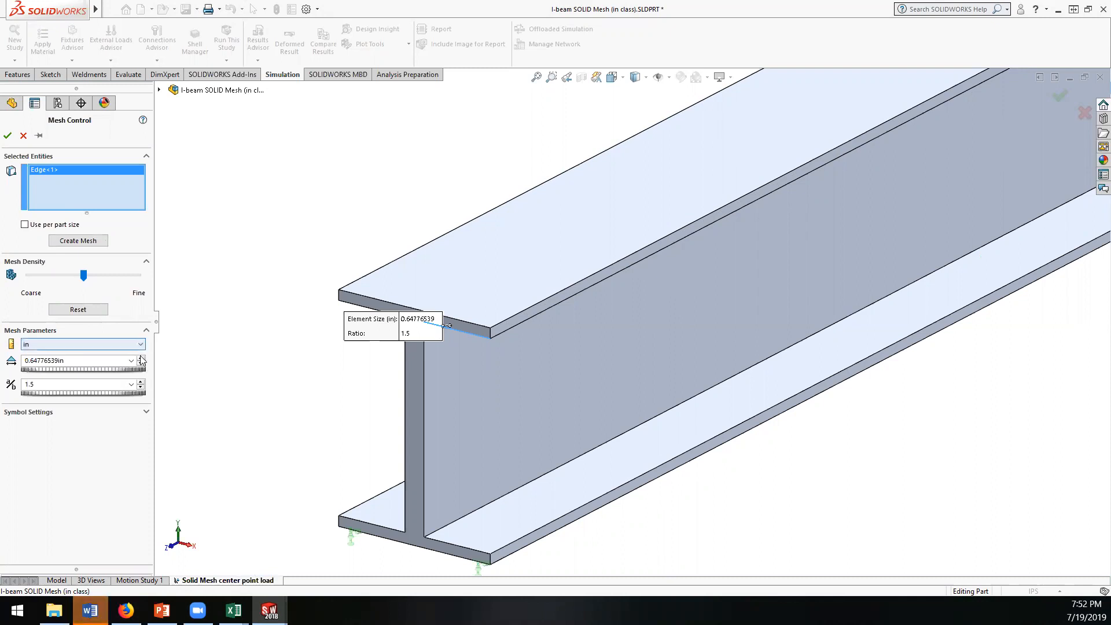
left_click_drag(71, 369, 43, 365)
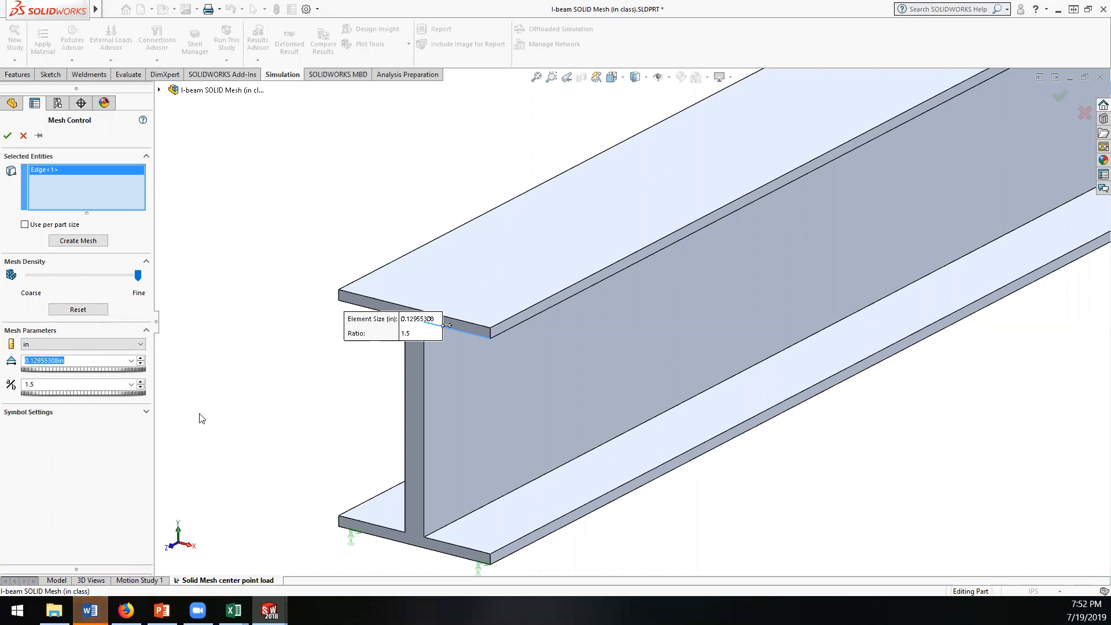
Step: Replace the selected edge with the beam's I-shaped end face and apply the mesh control
middle_click_drag(446, 397, 457, 336)
mouse_move(380, 355)
middle_mouse_down()
mouse_move(385, 397)
mouse_move(393, 370)
middle_mouse_up()
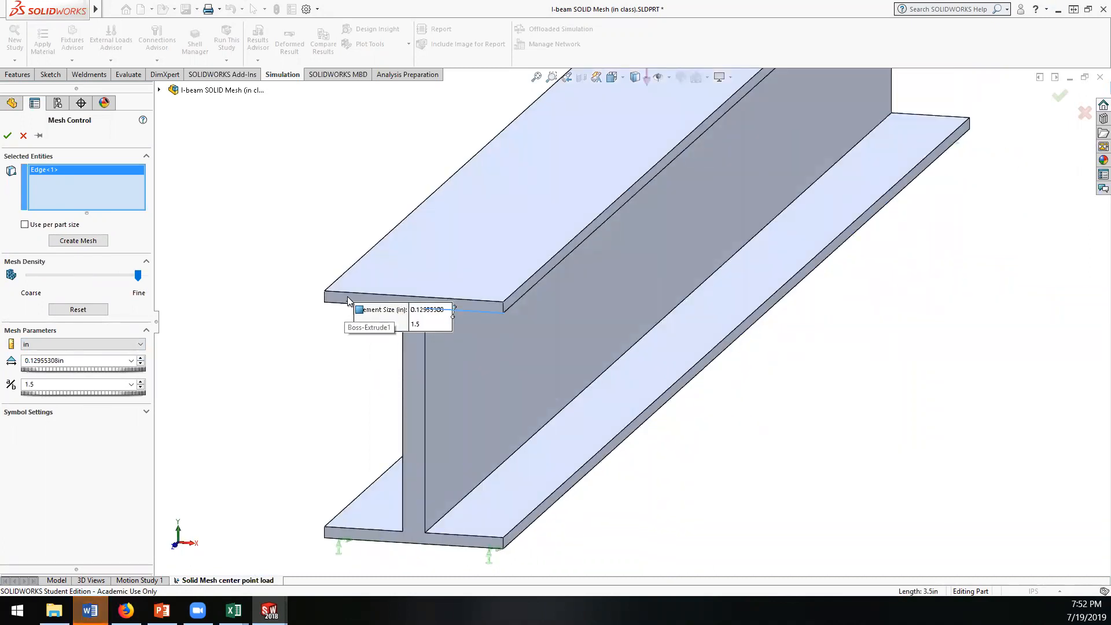
right_click(55, 171)
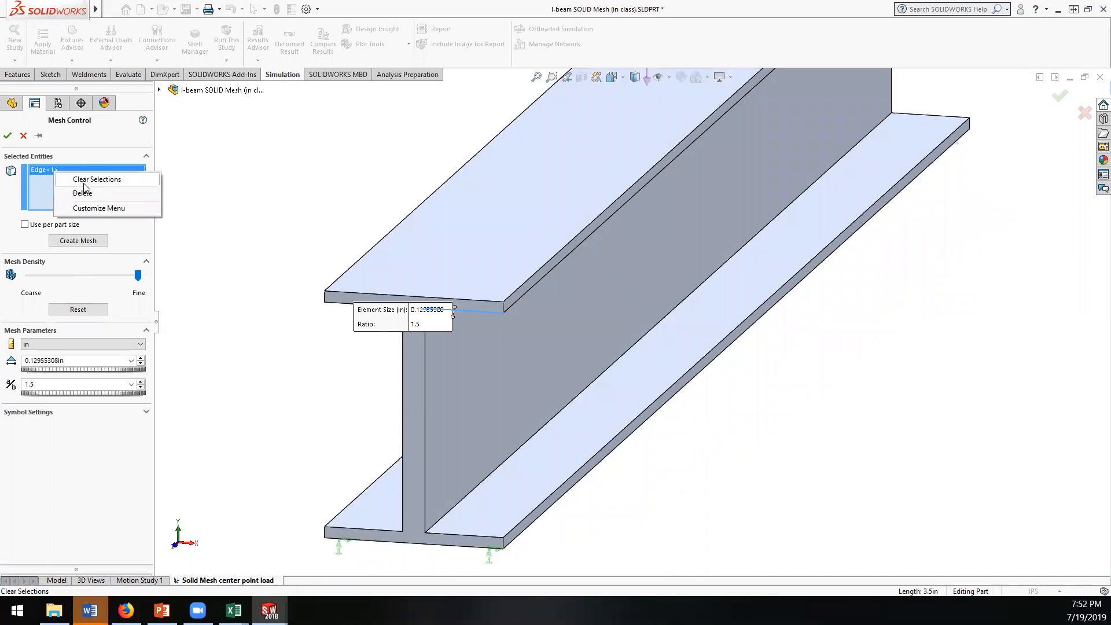
left_click(77, 179)
left_click(360, 298)
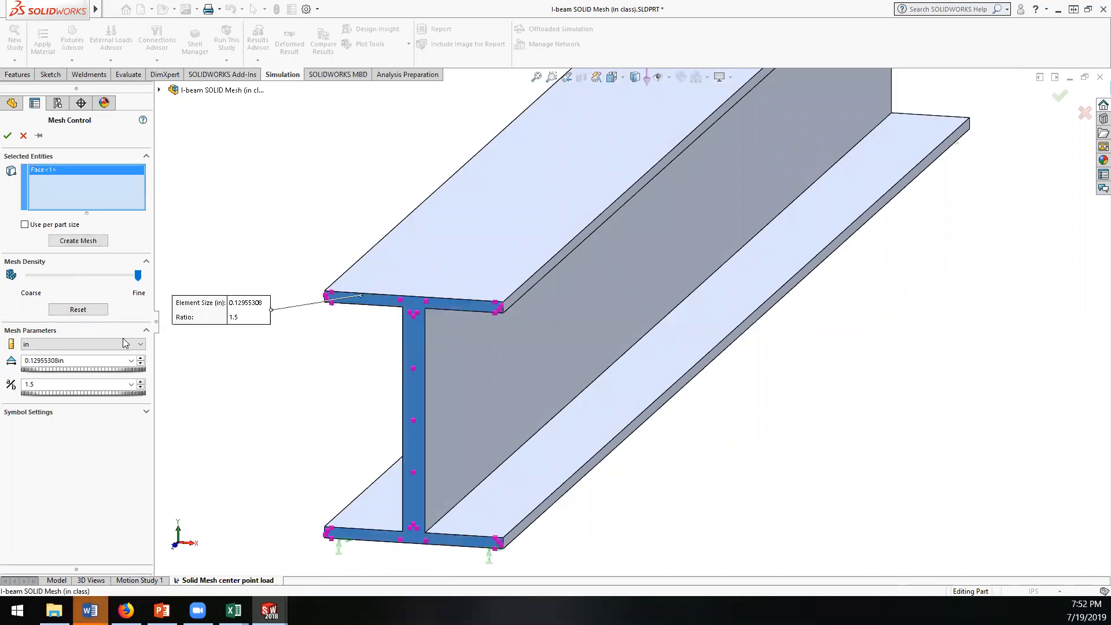
left_click(7, 136)
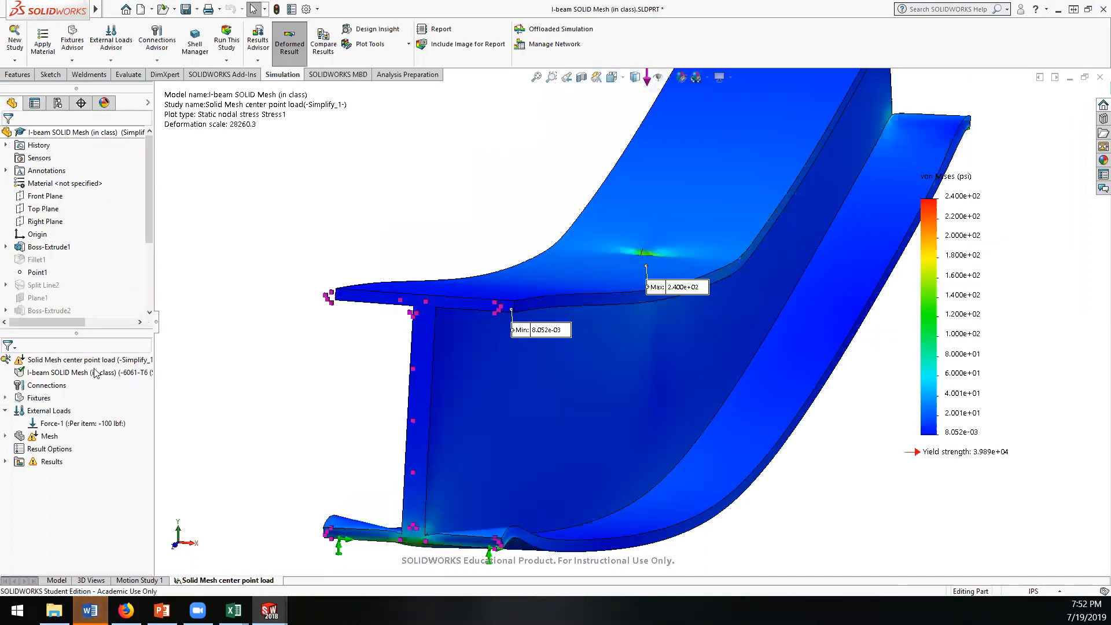
Step: Remesh the beam with the overall mesh density set midway between Coarse and Fine, accepting deletion of the existing results
right_click(44, 437)
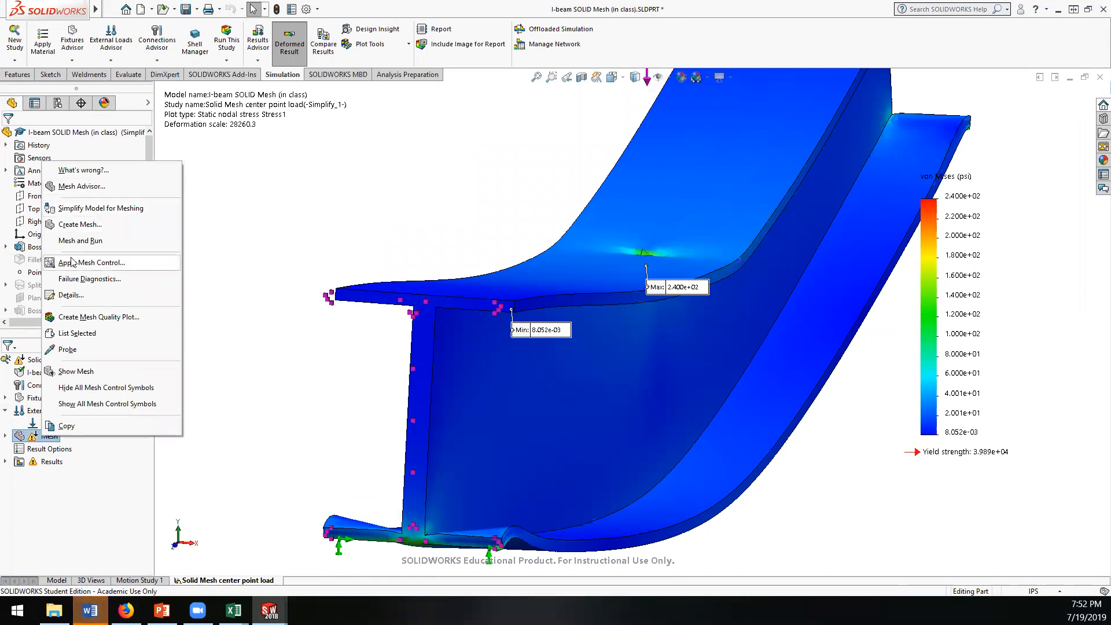
left_click(79, 225)
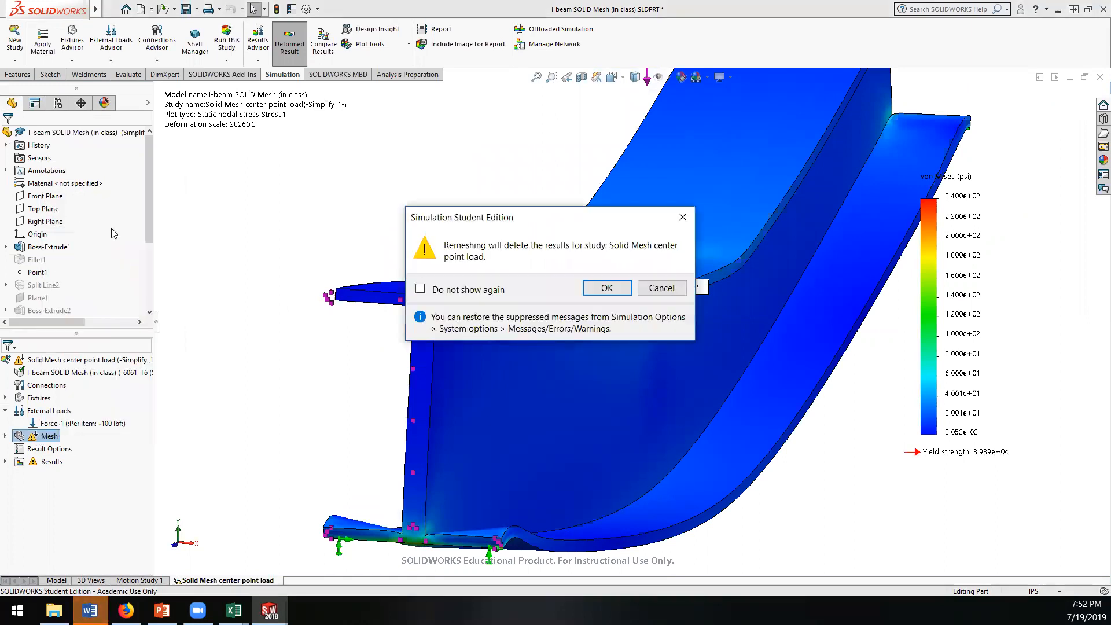
left_click(606, 288)
left_click_drag(129, 170, 79, 172)
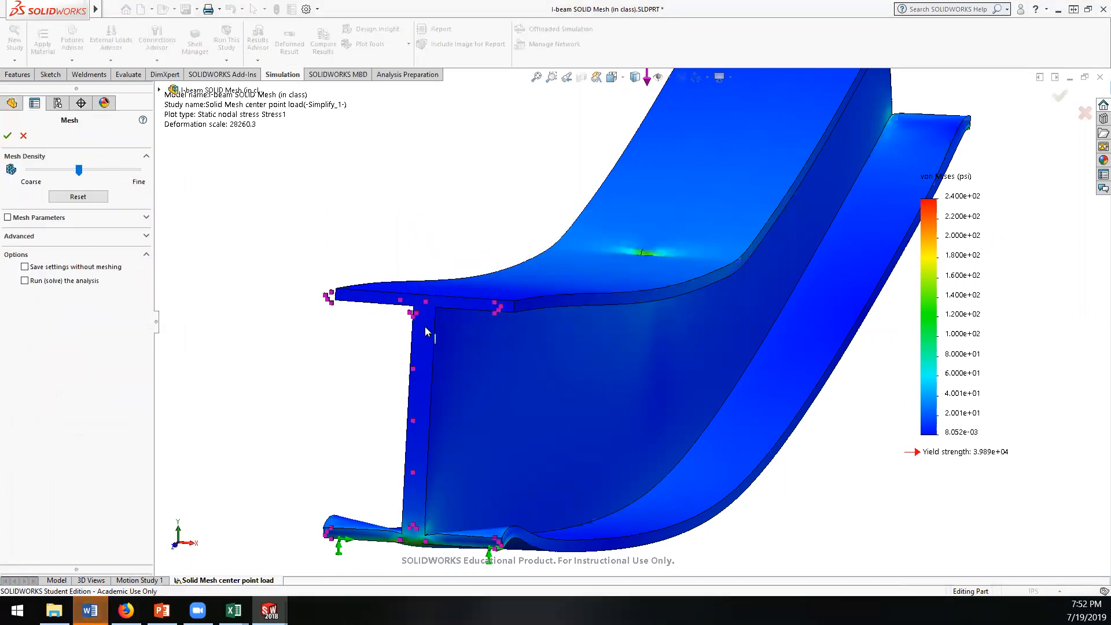
left_click(12, 137)
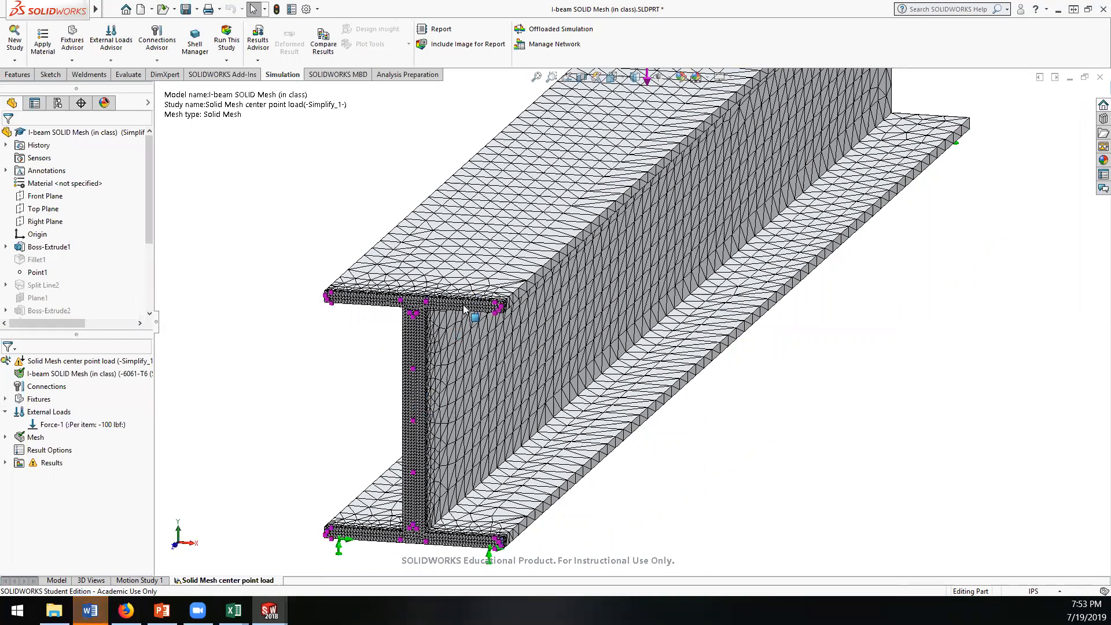
Step: Examine the locally refined mesh on the beam's I-shaped end face and review the study's mesh details
scroll(462, 307, "down", 3)
scroll(451, 302, "down", 5)
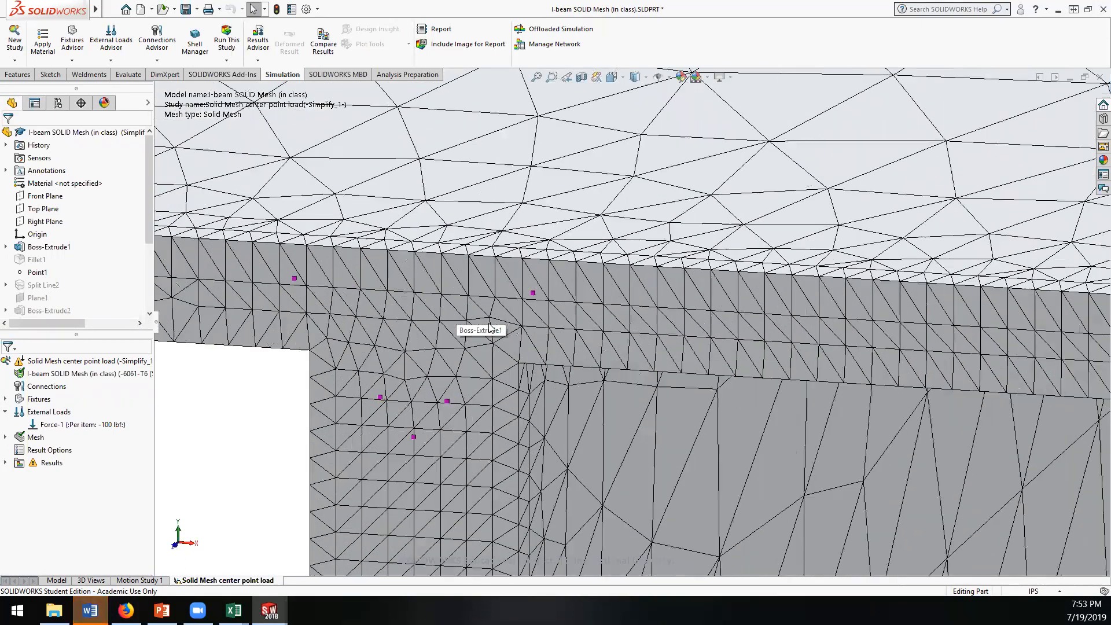
scroll(489, 333, "up", 10)
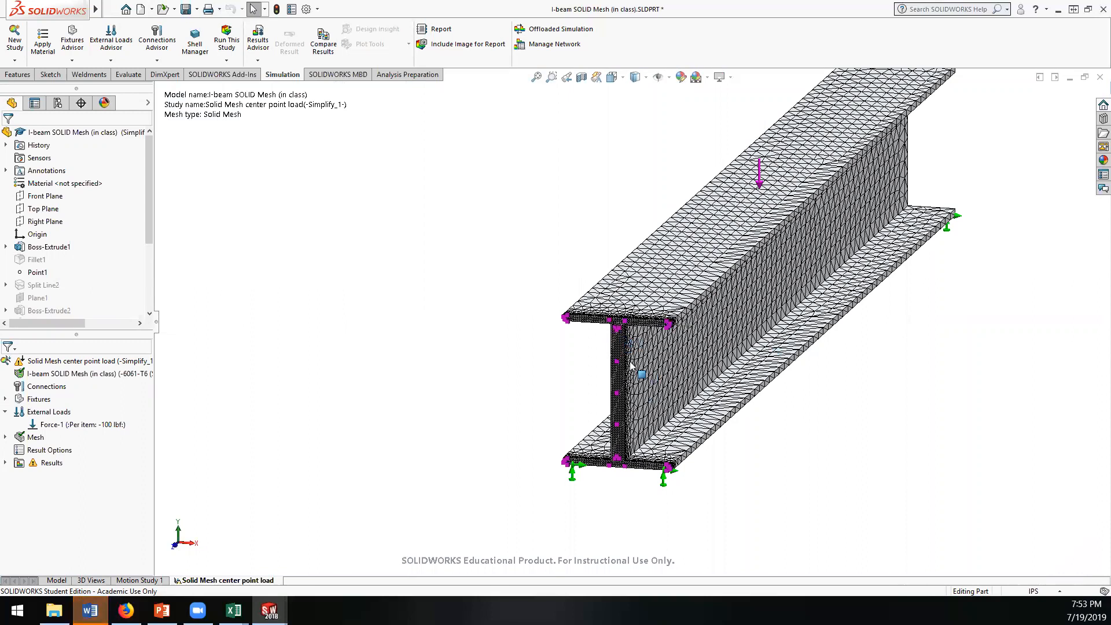
scroll(630, 365, "down", 3)
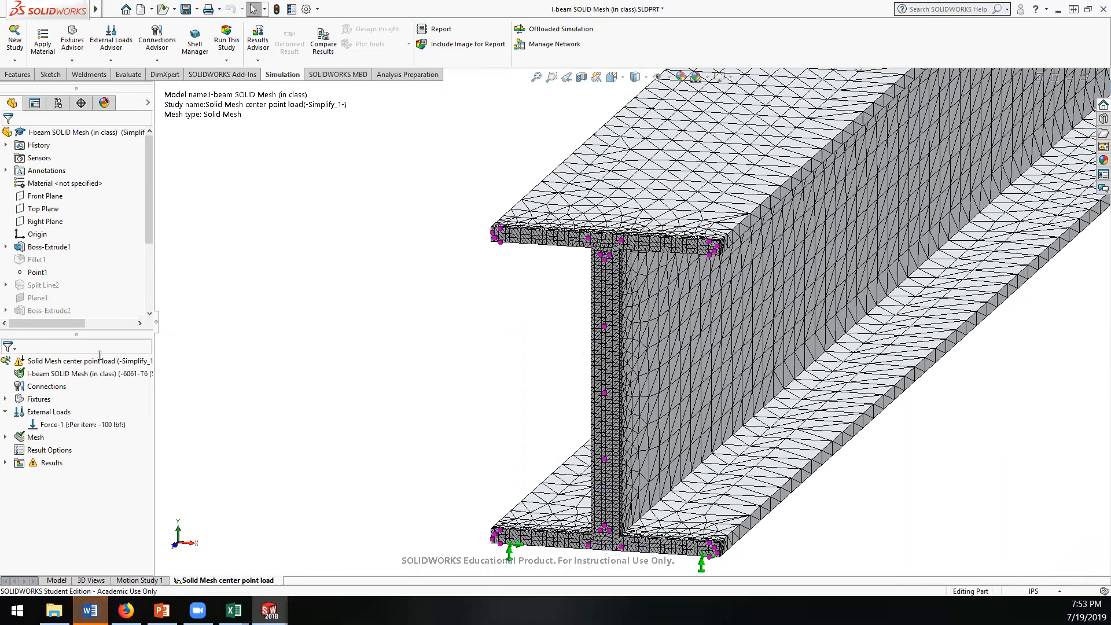
right_click(34, 438)
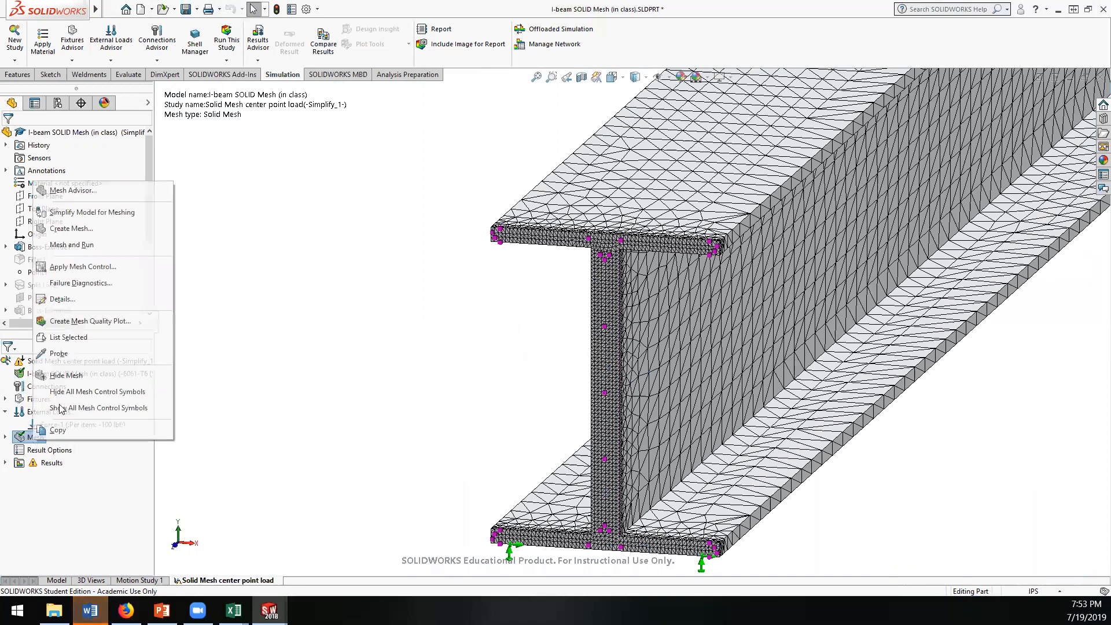
left_click(69, 299)
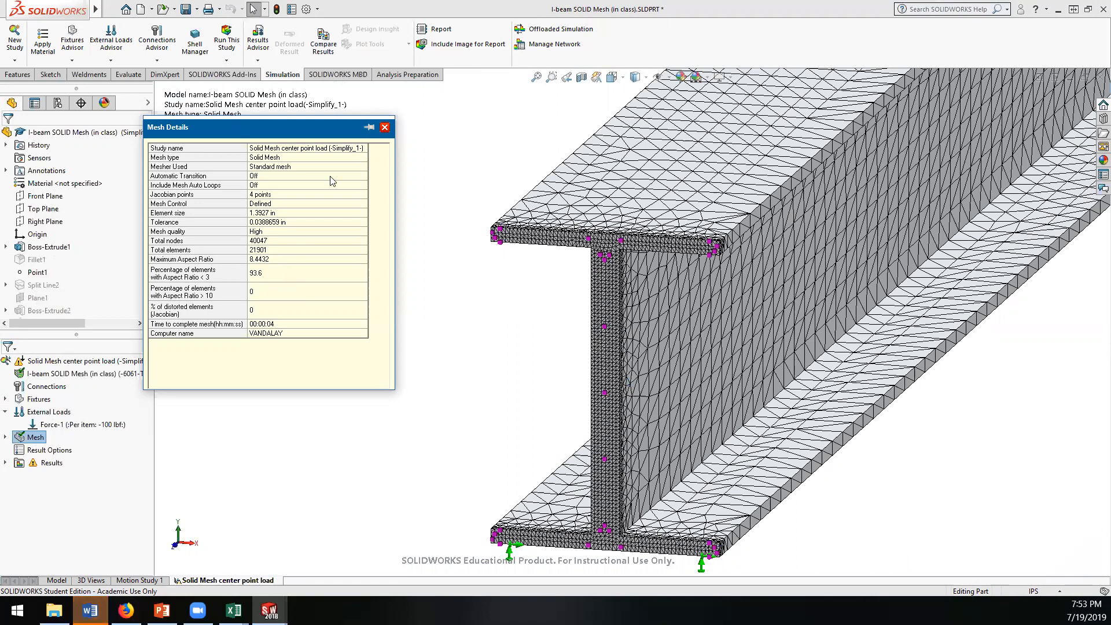
left_click(384, 127)
scroll(373, 338, "up", 1)
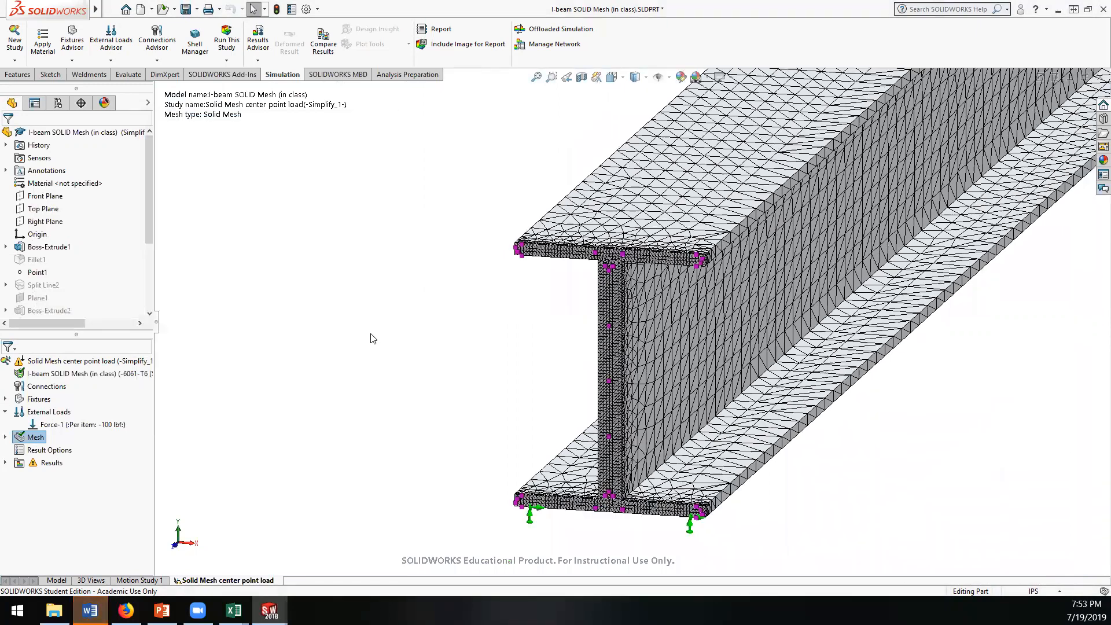
Step: Inspect the mesh around the center load and try to display the Displacement1 results plot
scroll(373, 338, "up", 5)
scroll(743, 214, "down", 6)
middle_click_drag(685, 246, 640, 240)
left_click(9, 463)
left_click(6, 463)
double_click(77, 487)
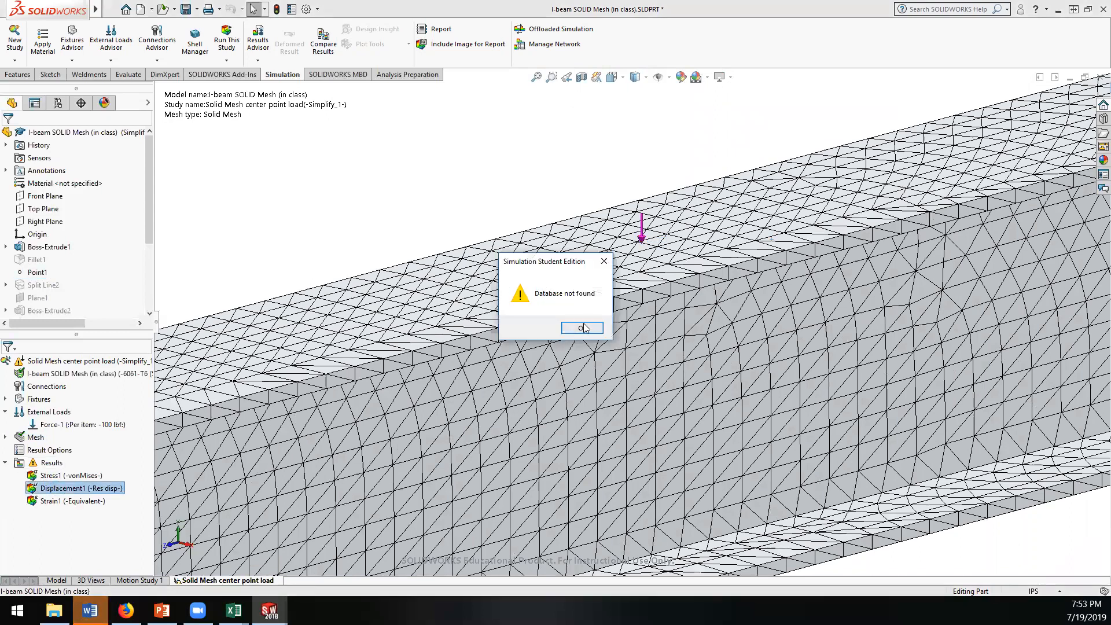
left_click(582, 328)
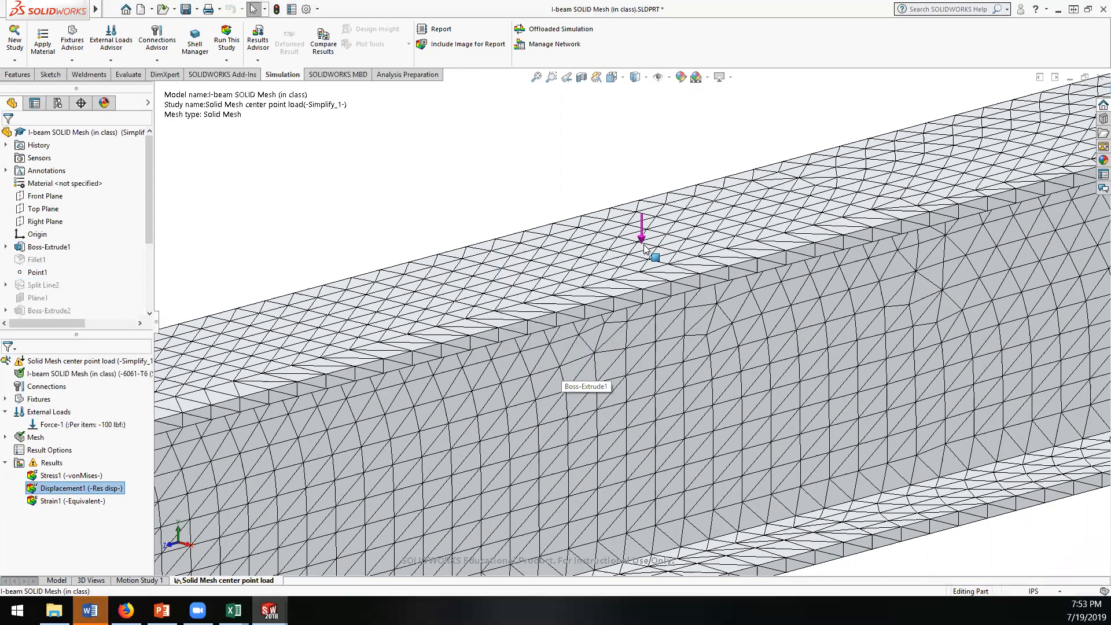
Step: Unsuppress Split Line2 in the part model and inspect the split face on the beam's top flange
scroll(633, 253, "down", 4)
scroll(632, 253, "up", 12)
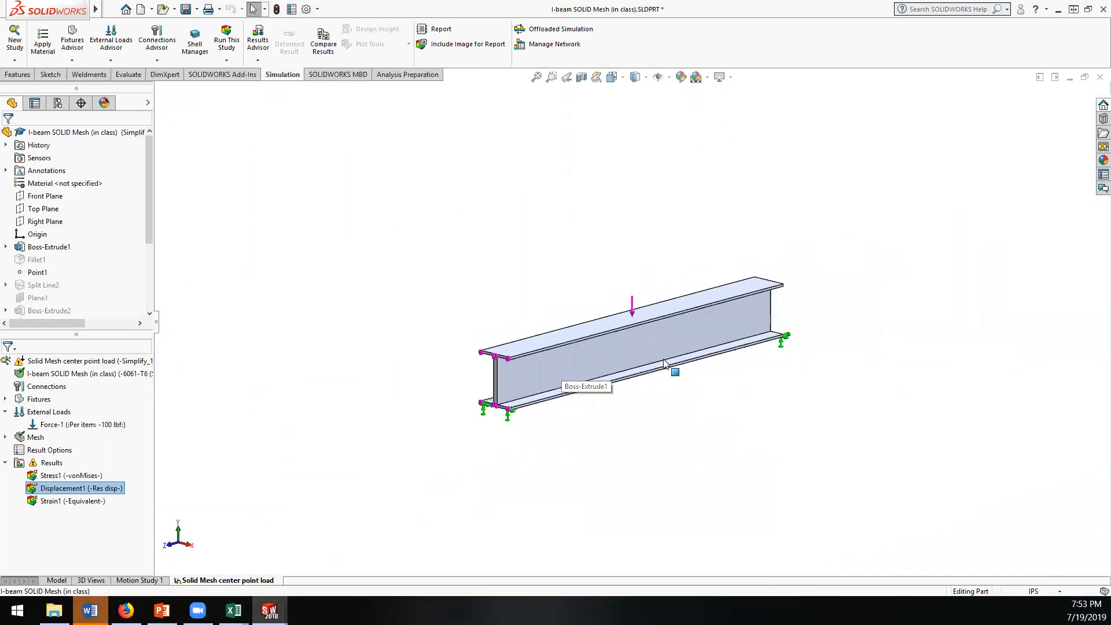
scroll(664, 363, "down", 2)
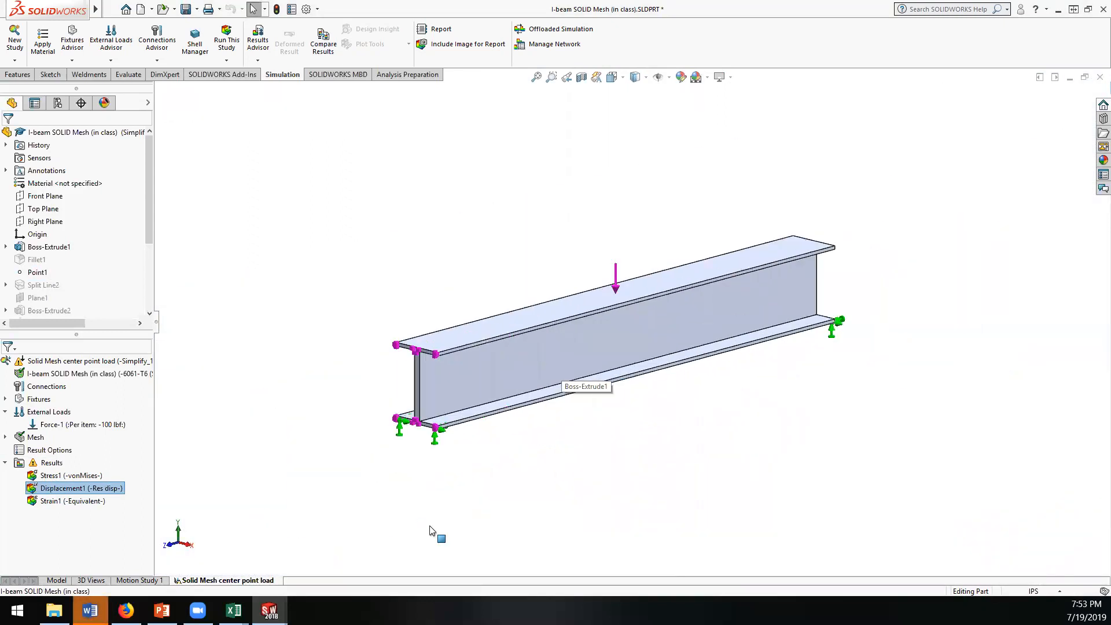
left_click(55, 580)
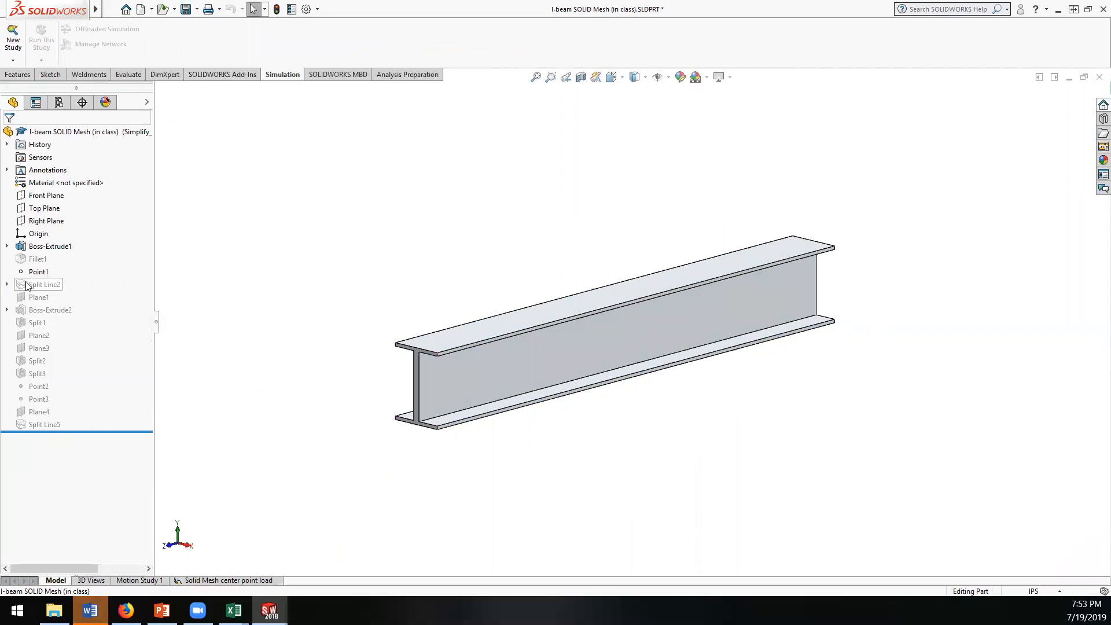
left_click(26, 286)
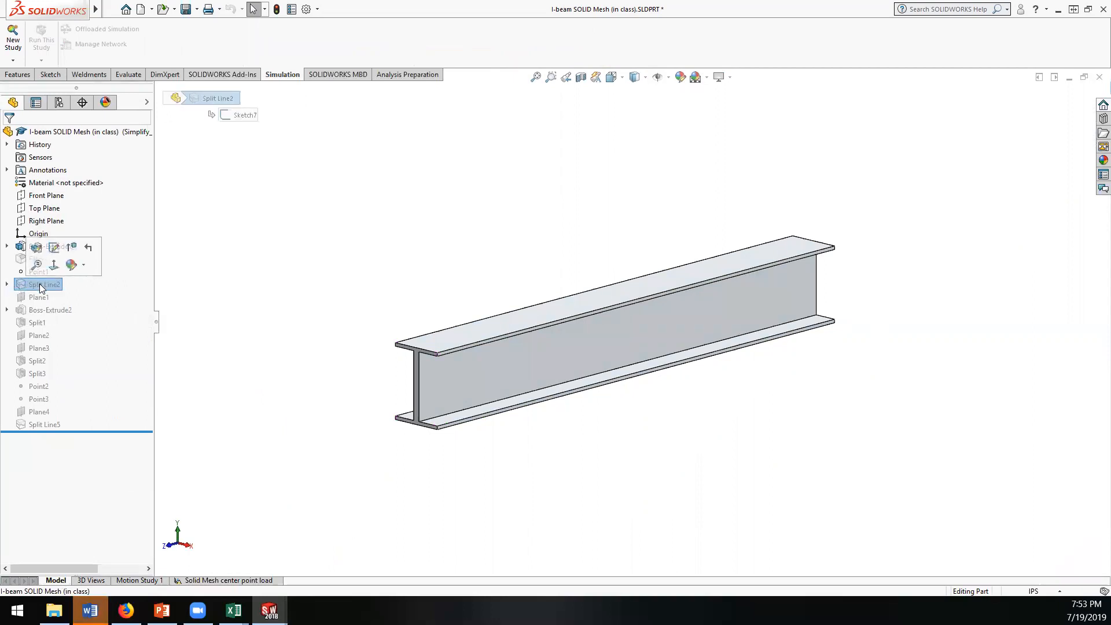
left_click(70, 251)
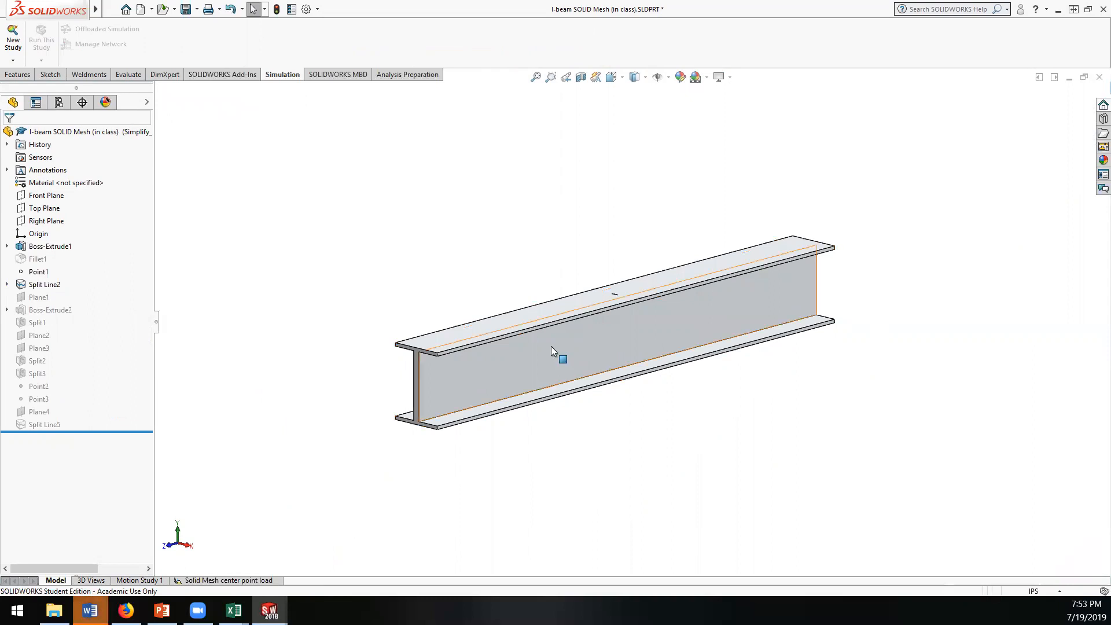
scroll(644, 315, "down", 5)
middle_click_drag(604, 351, 513, 400)
scroll(506, 397, "down", 5)
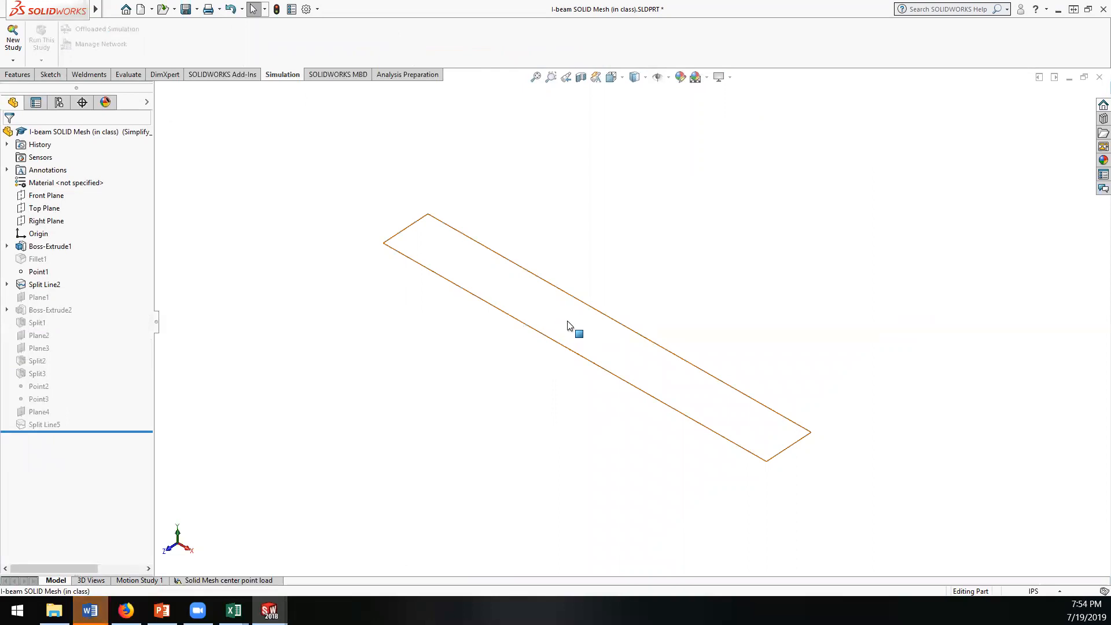
Step: Unsuppress Boss-Extrude2 to restore the thin bar across the middle of the beam's top flange
right_click(39, 310)
left_click(77, 279)
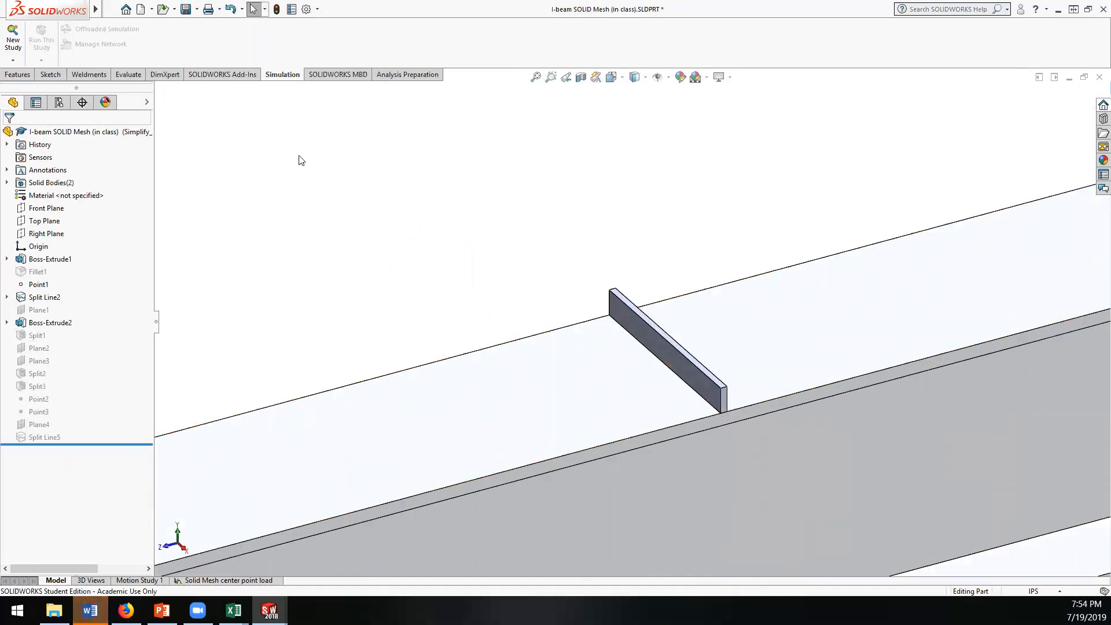
left_click(14, 75)
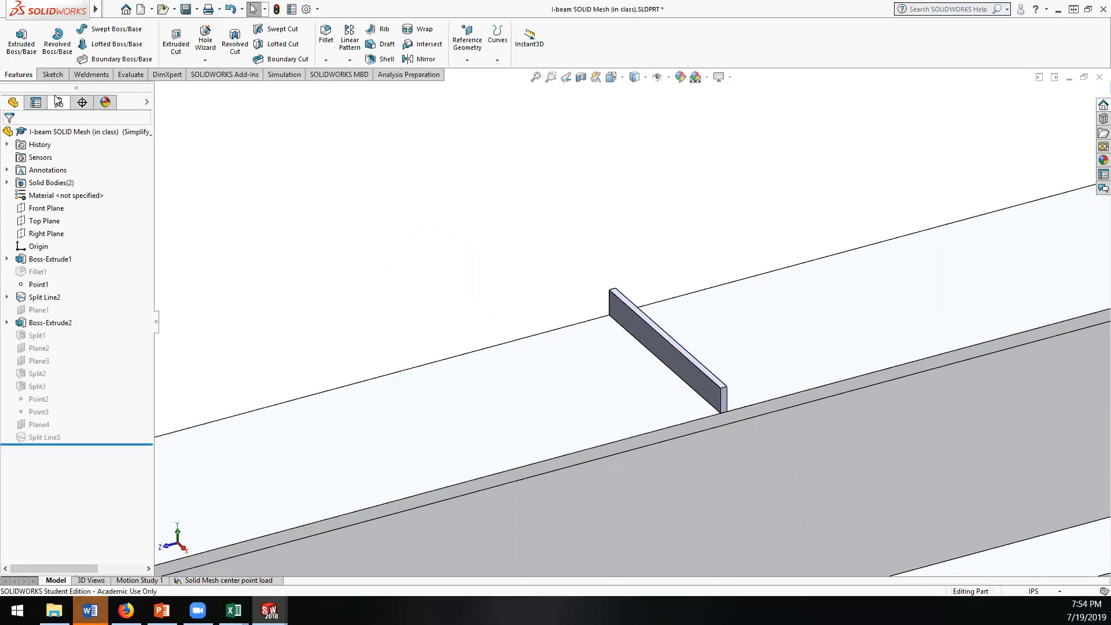
left_click(286, 75)
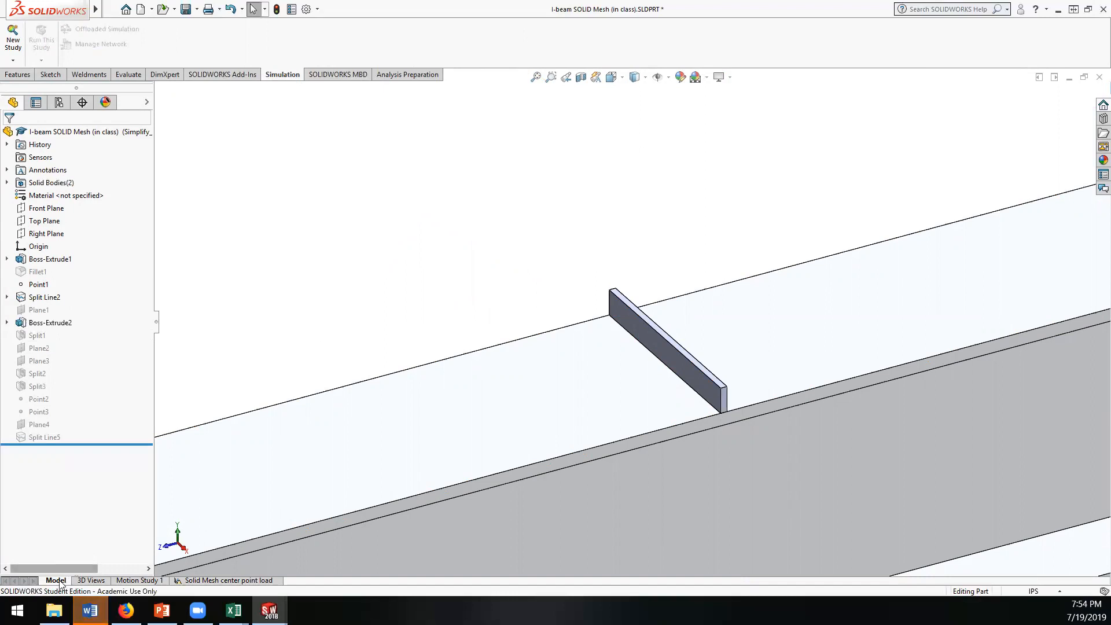
Step: Copy the Solid Mesh center point load study to a new static study named "Boss feature]", using configuration Simplify_1
left_click(189, 580)
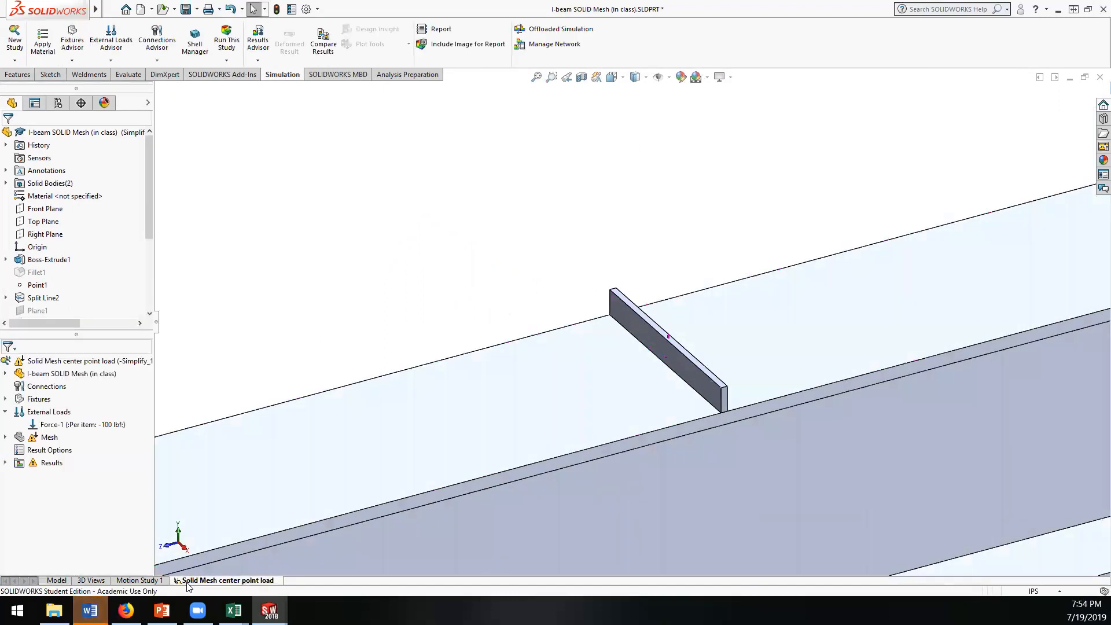
right_click(49, 361)
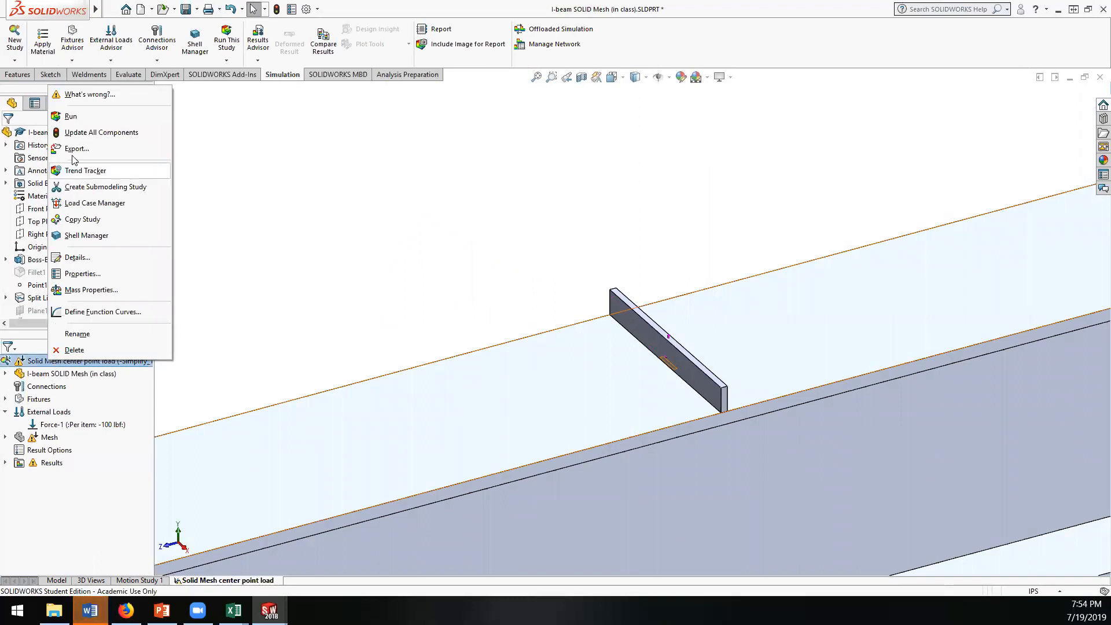
left_click(79, 220)
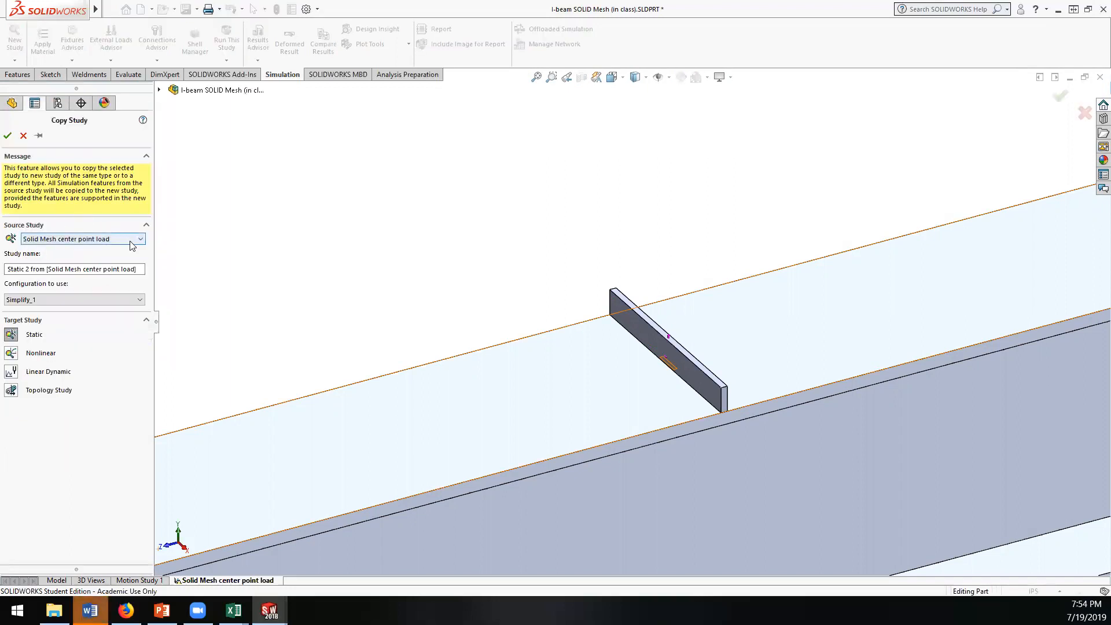
left_click(132, 239)
left_click(115, 238)
left_click(11, 268)
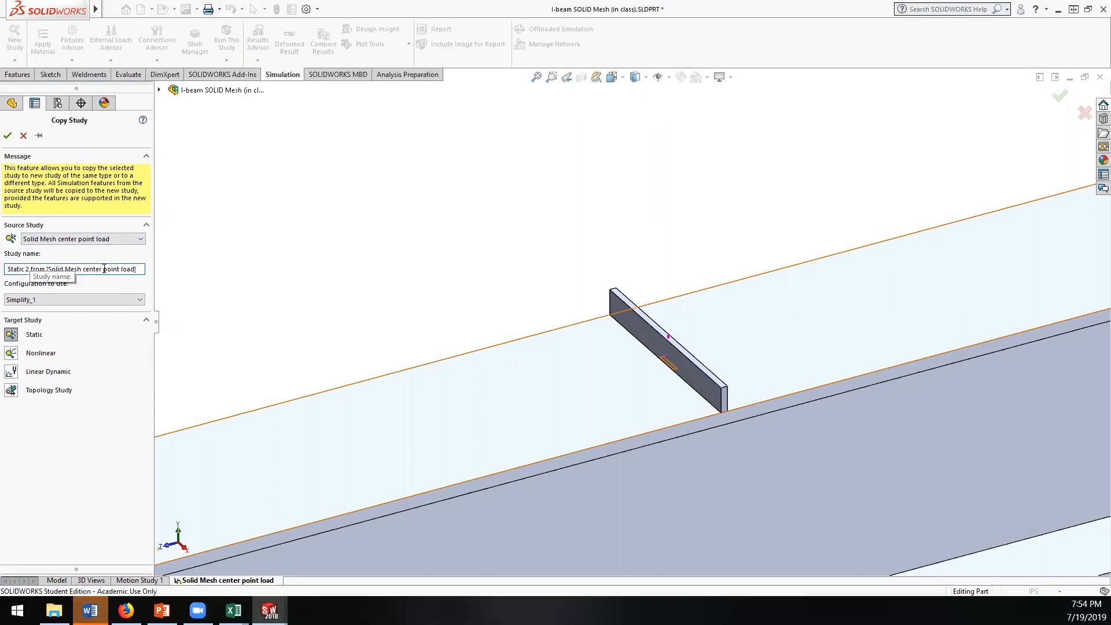
left_click_drag(135, 268, 7, 269)
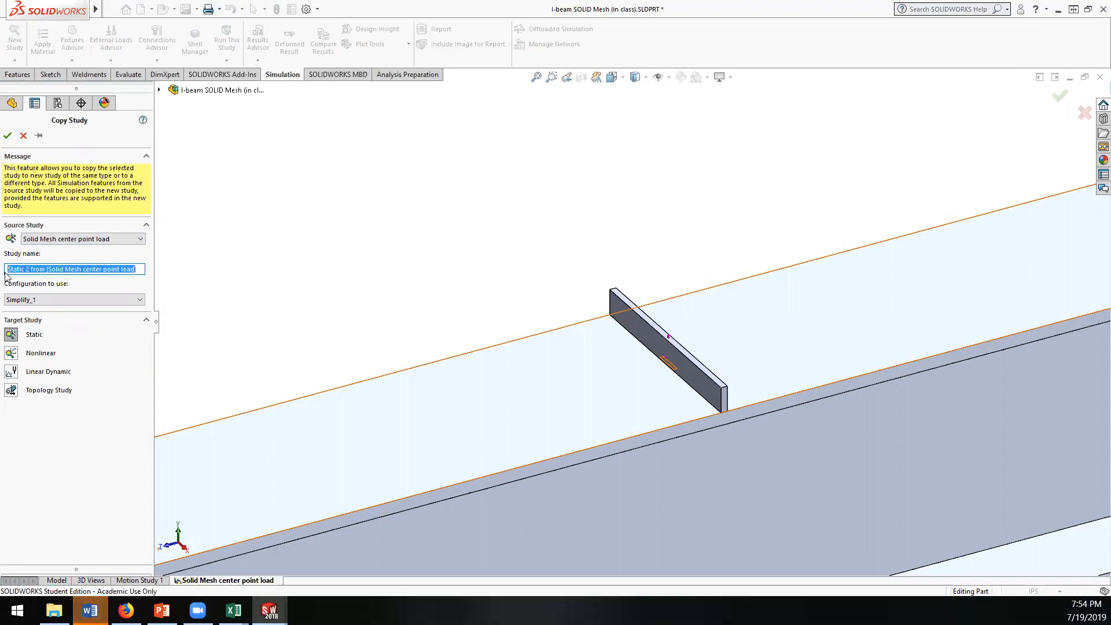
type("Ba")
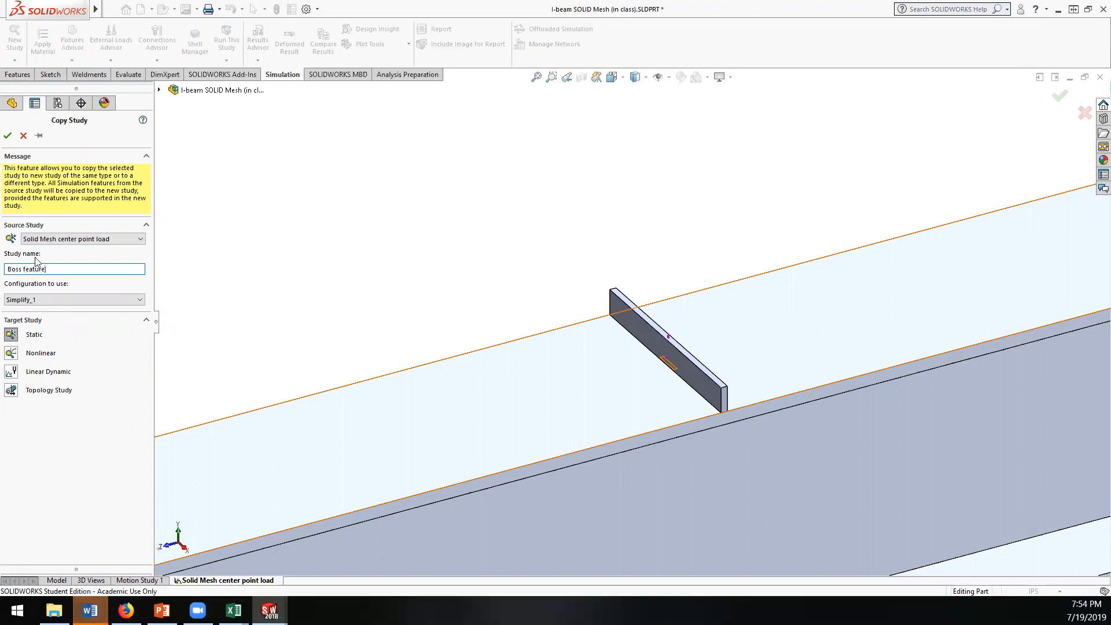
left_click(8, 136)
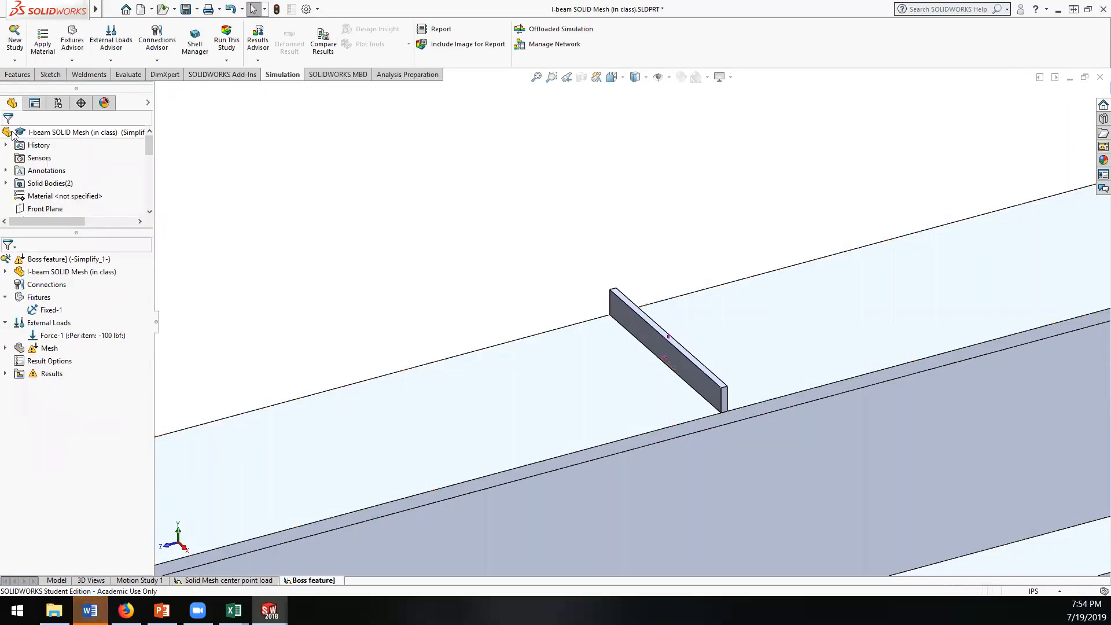
Step: Replace Point1 with the upper face of the boss bar as the loaded entity of the 100 lbf Force-1 in the copied study
left_click(51, 310)
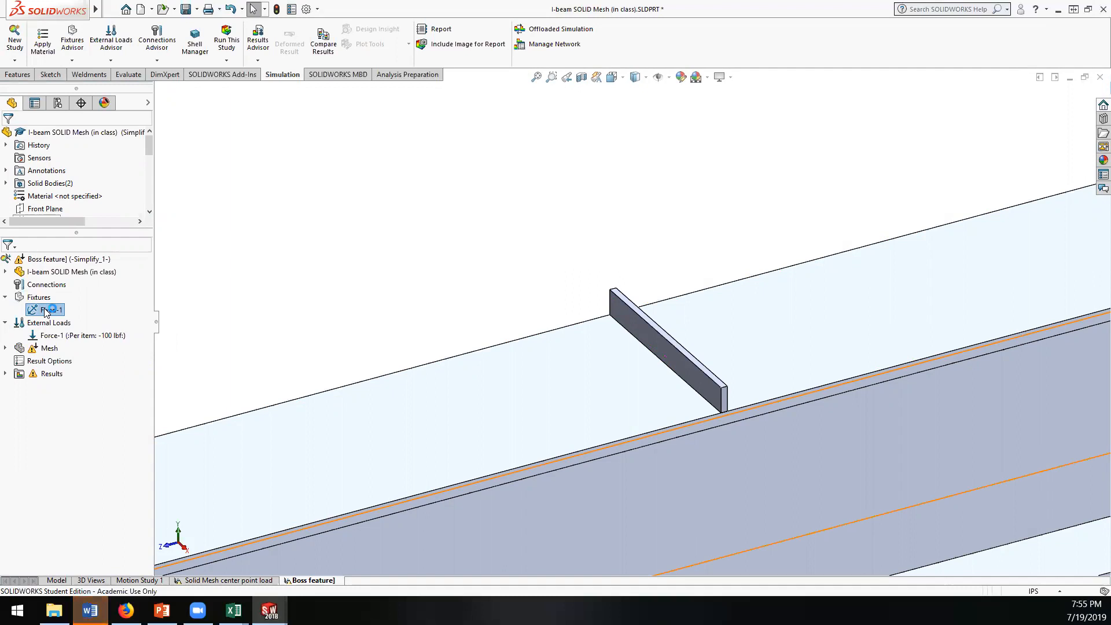
left_click(23, 137)
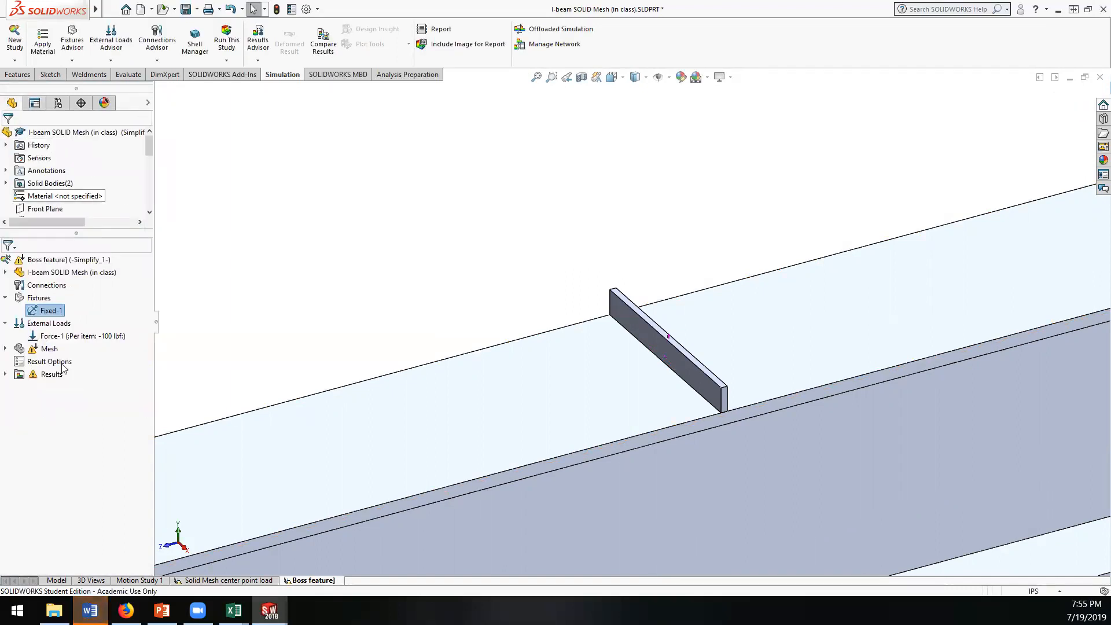
double_click(76, 337)
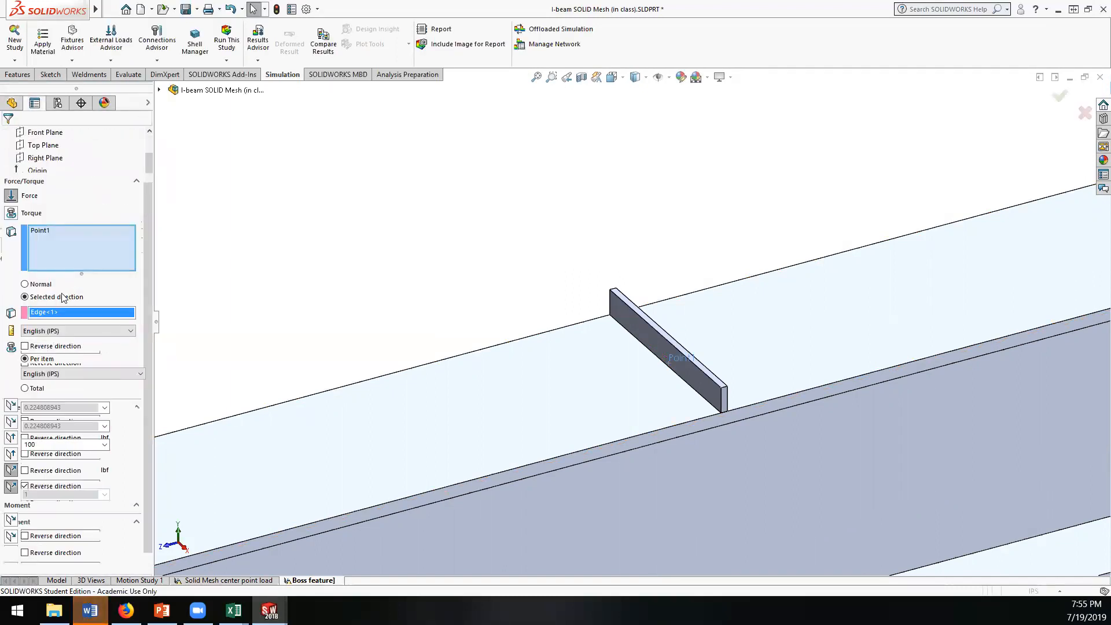
left_click(54, 231)
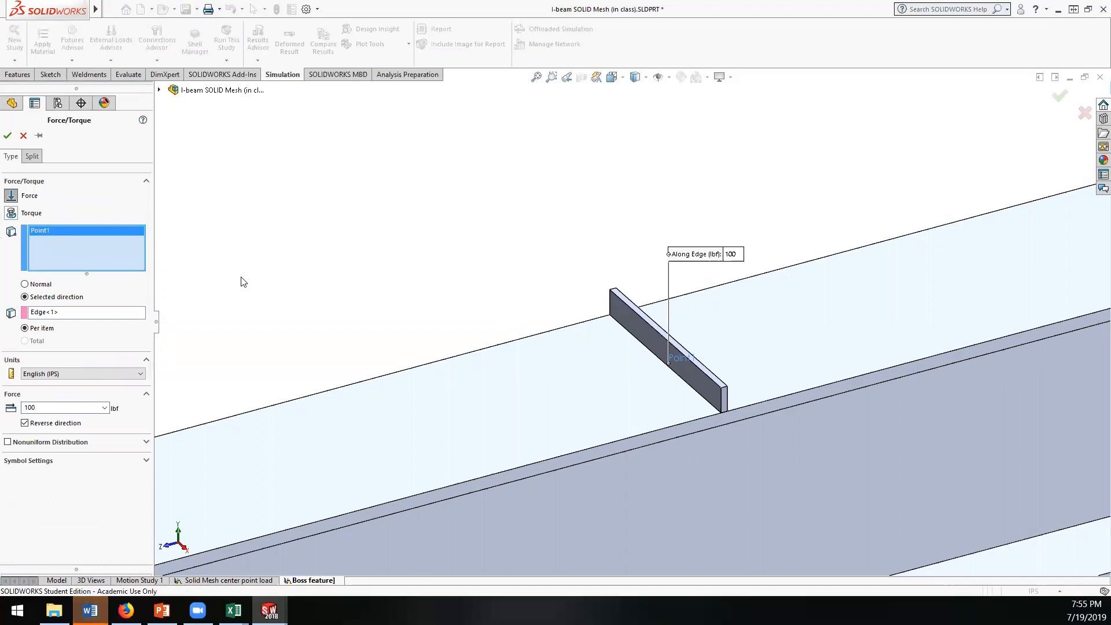
right_click(102, 236)
left_click(137, 242)
scroll(670, 341, "down", 3)
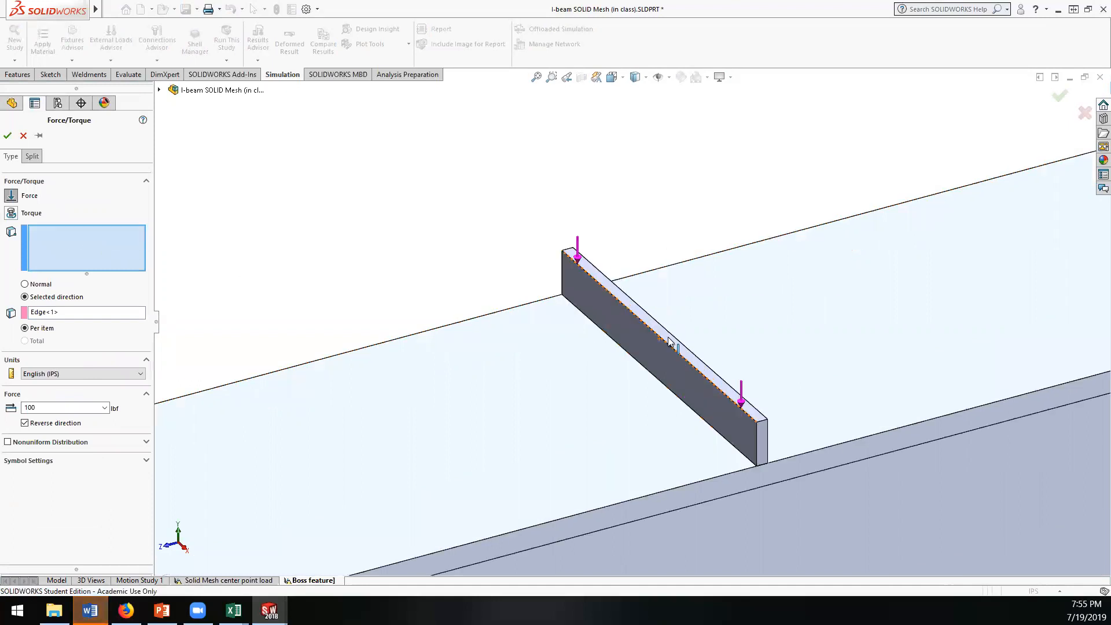
left_click(671, 340)
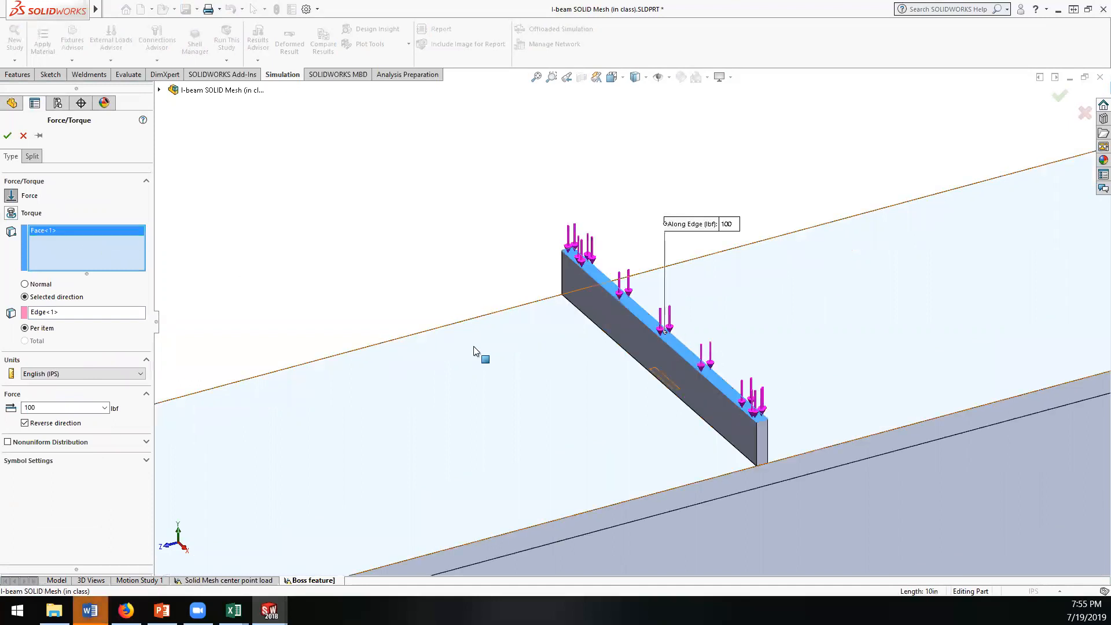
left_click(8, 137)
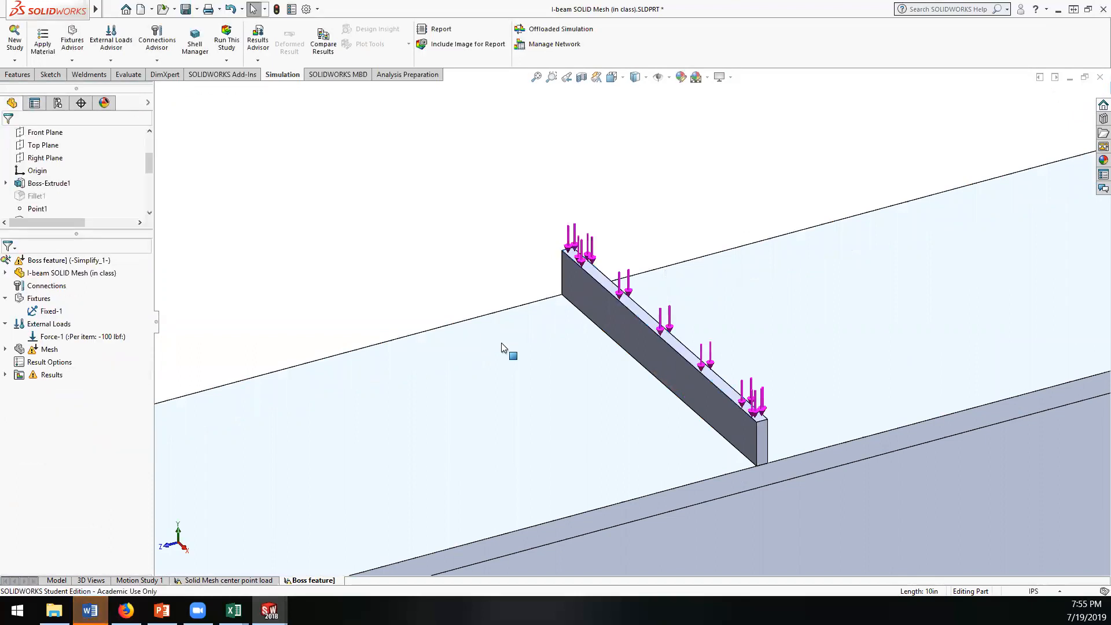
Step: Apply the custom material Stiff Metal to SolidBody 2 (Boss-Extrude2), the boss bar on the top flange
scroll(501, 342, "up", 8)
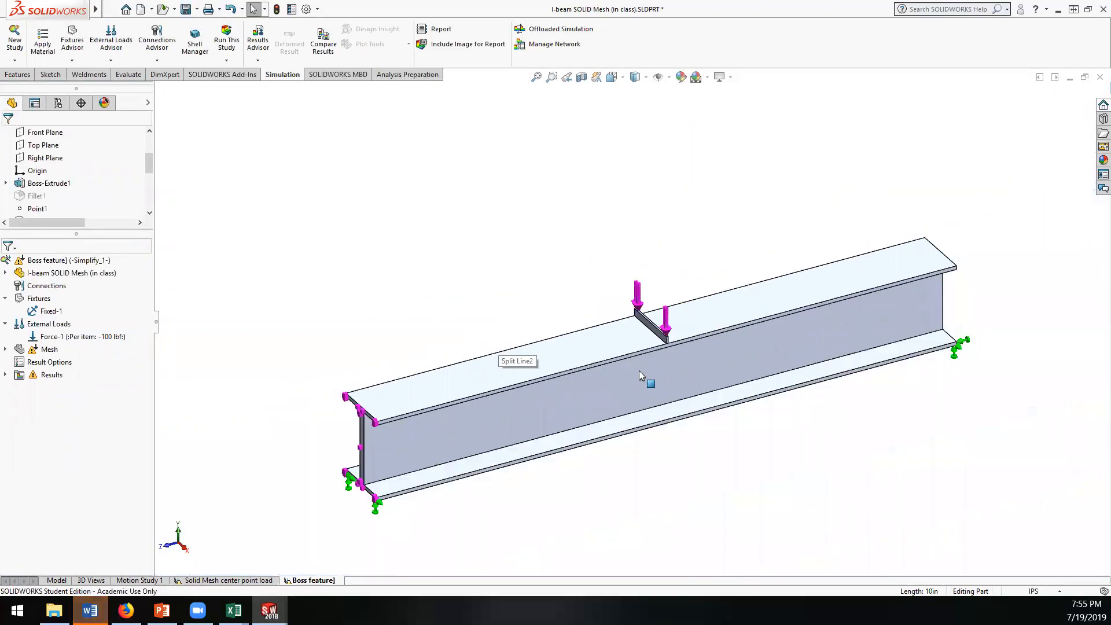
scroll(639, 370, "down", 3)
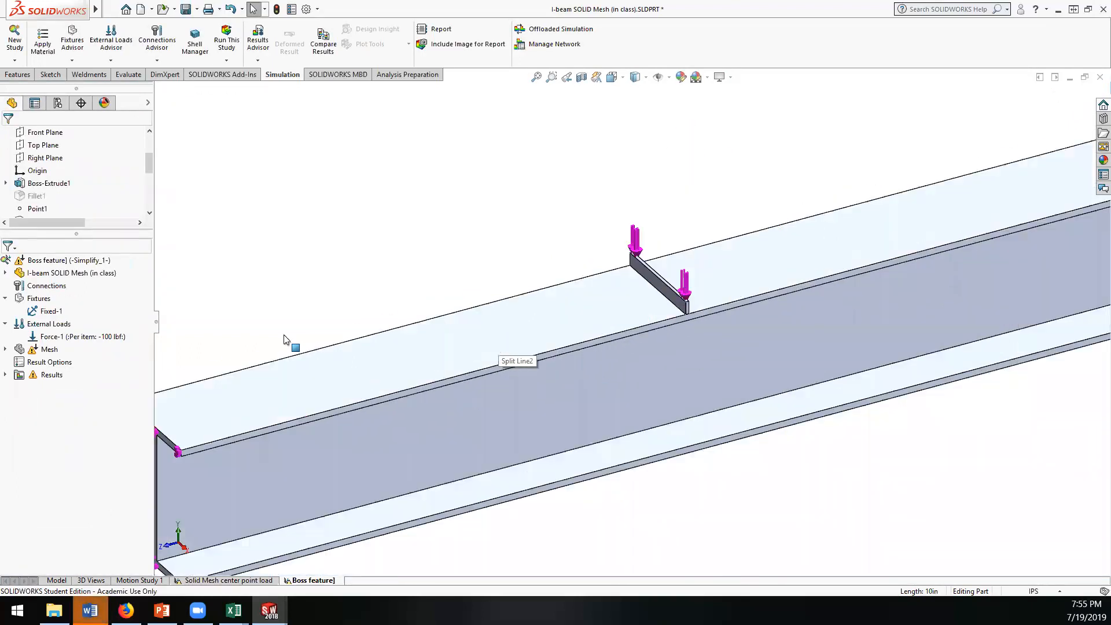
left_click(5, 273)
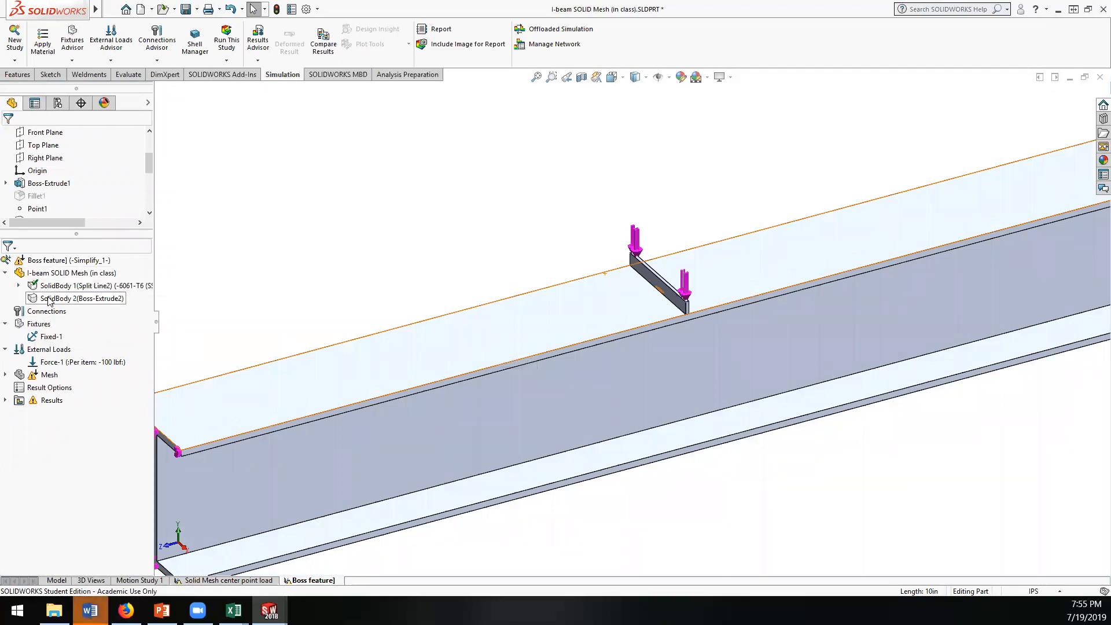
right_click(50, 299)
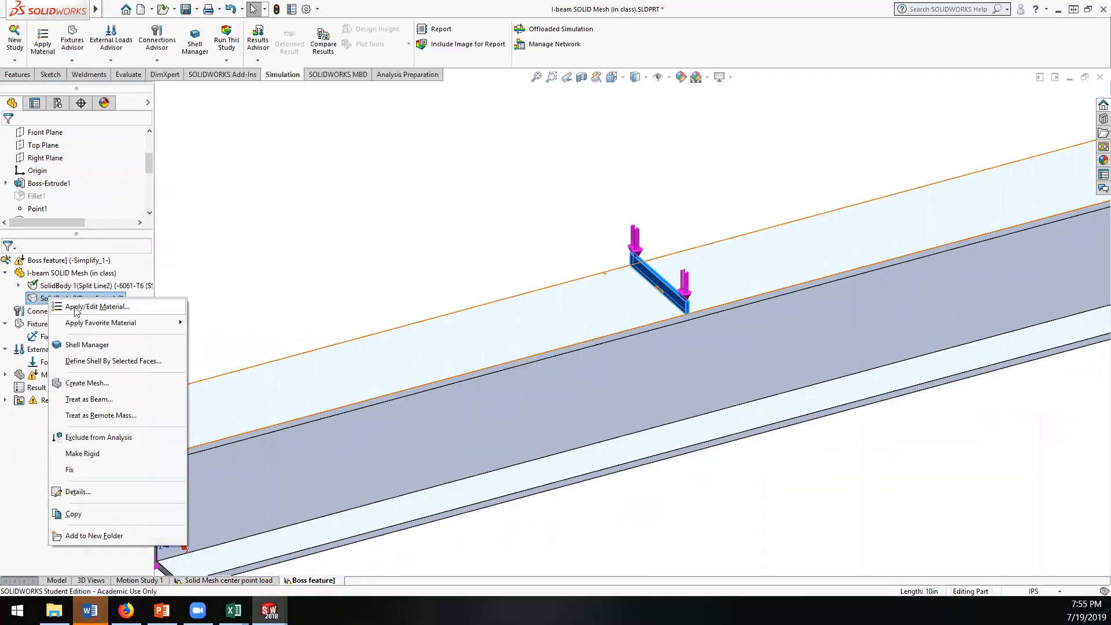
left_click(75, 307)
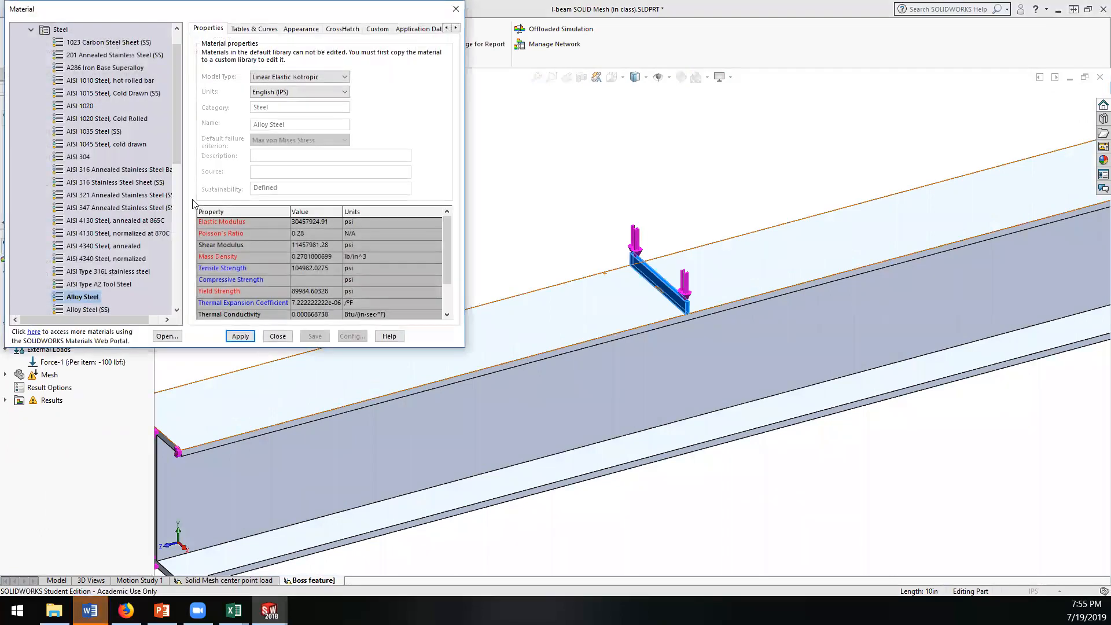
left_click_drag(178, 145, 178, 286)
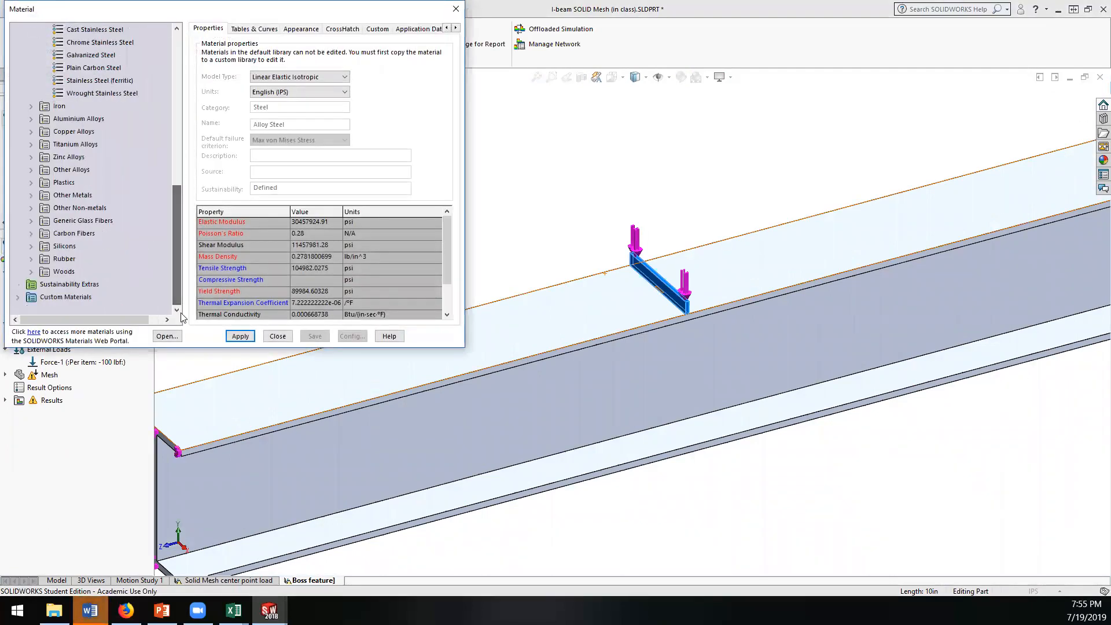
left_click(17, 298)
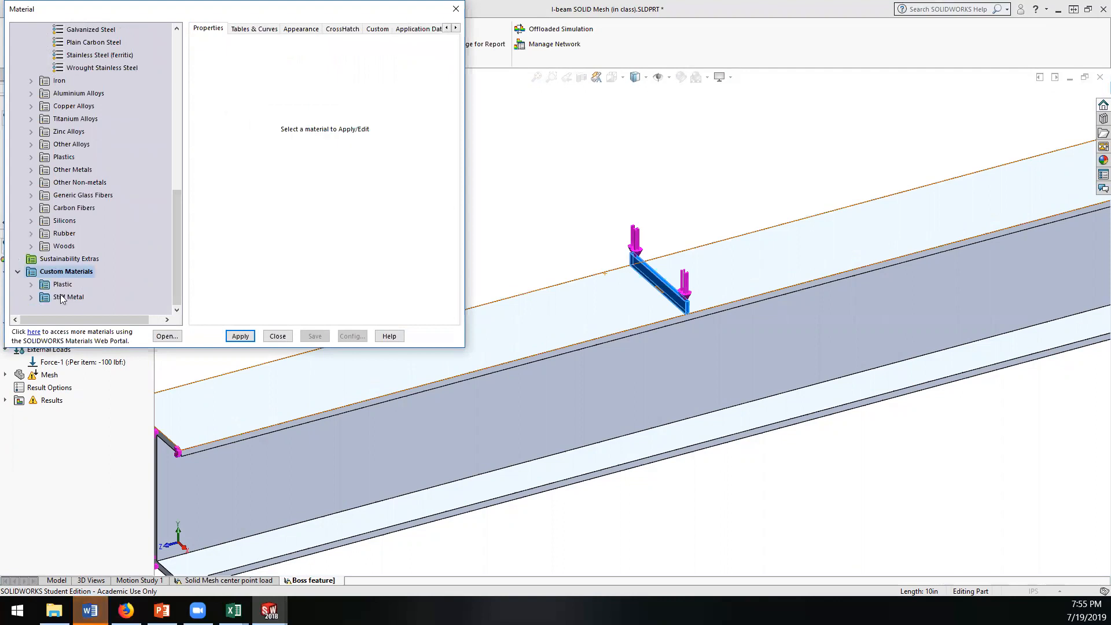
left_click(32, 297)
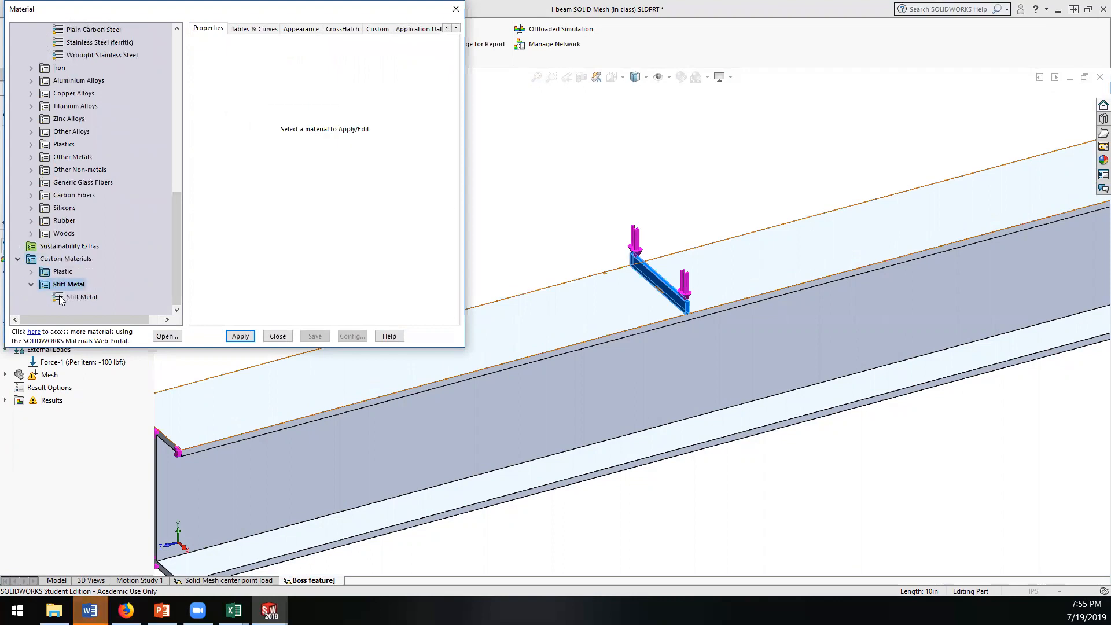
left_click(65, 298)
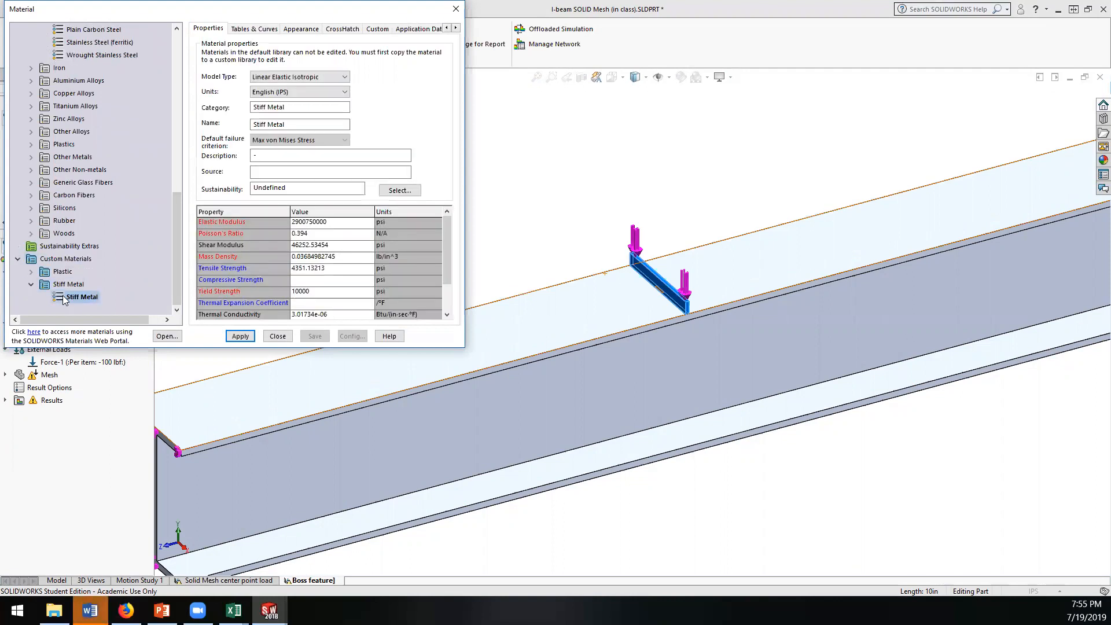
left_click(326, 224)
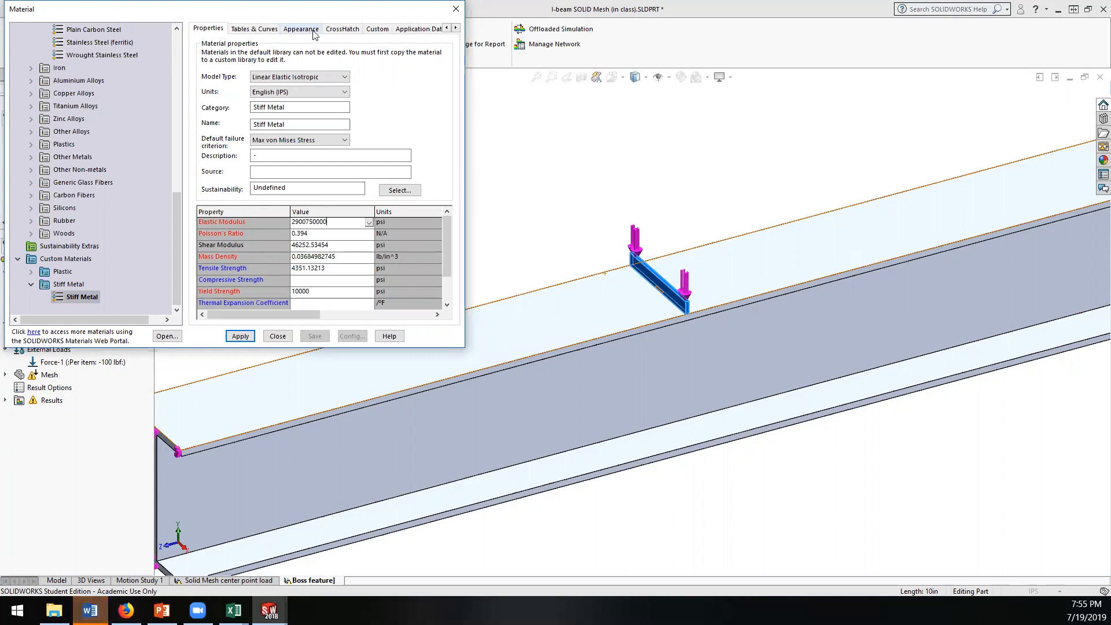
left_click(240, 336)
left_click(277, 336)
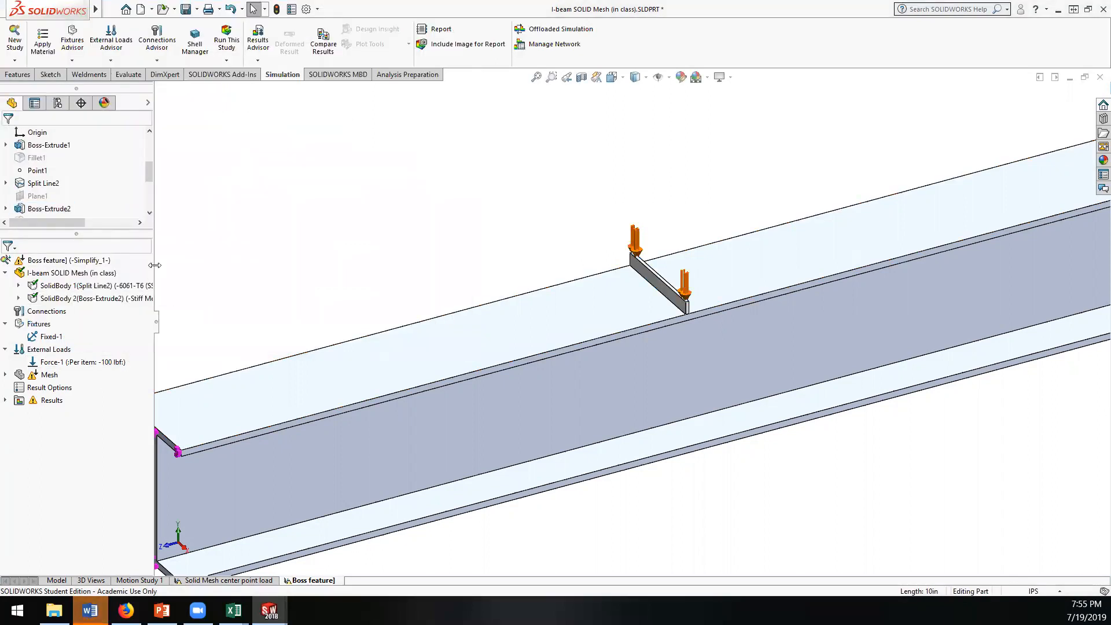
Step: Delete the mesh control Control-1 from the Boss feature] study
left_click_drag(154, 265, 309, 266)
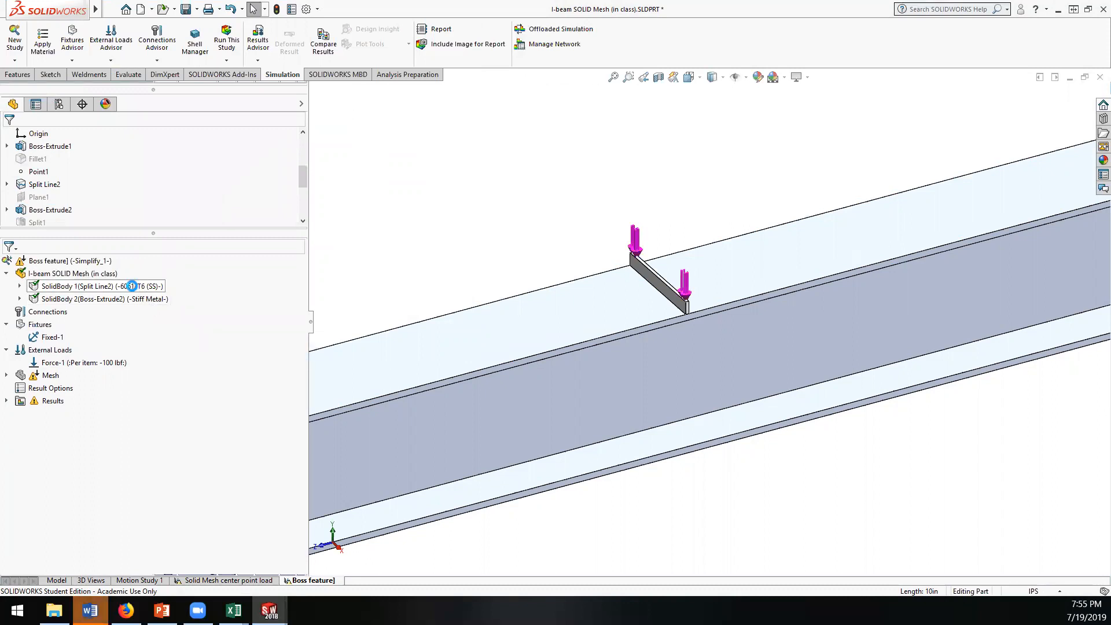
left_click(6, 375)
right_click(57, 389)
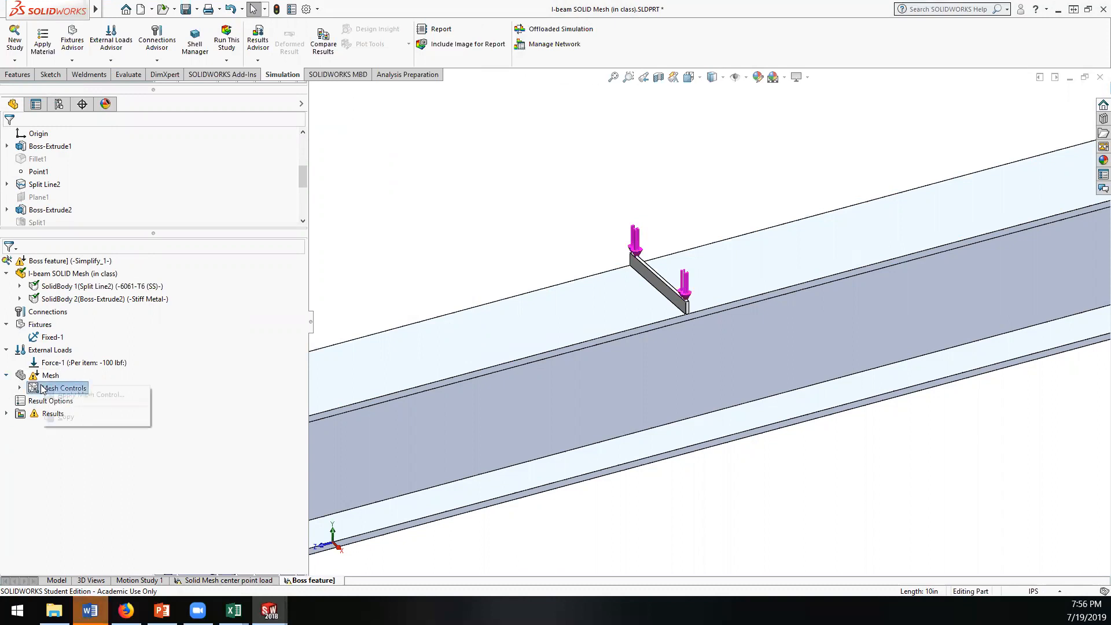
left_click(60, 394)
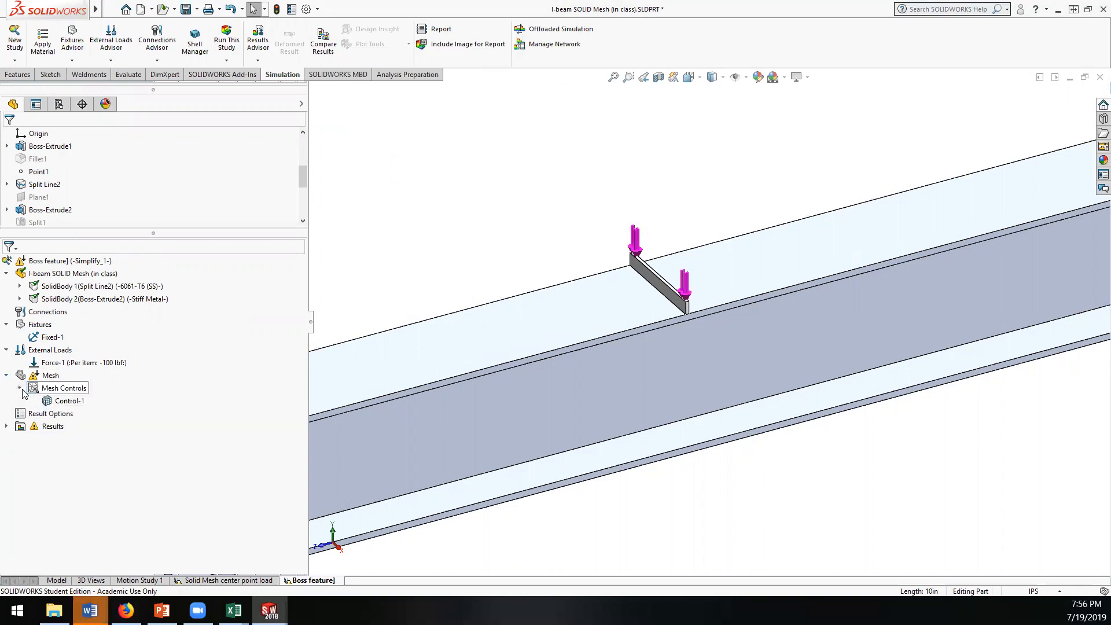
right_click(71, 403)
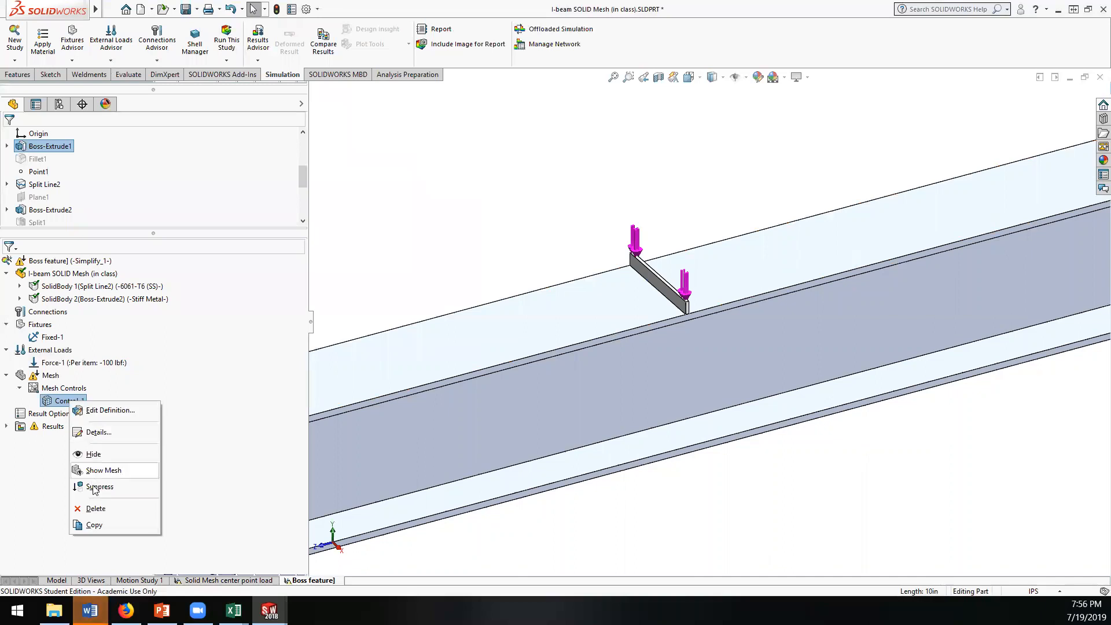
left_click(96, 508)
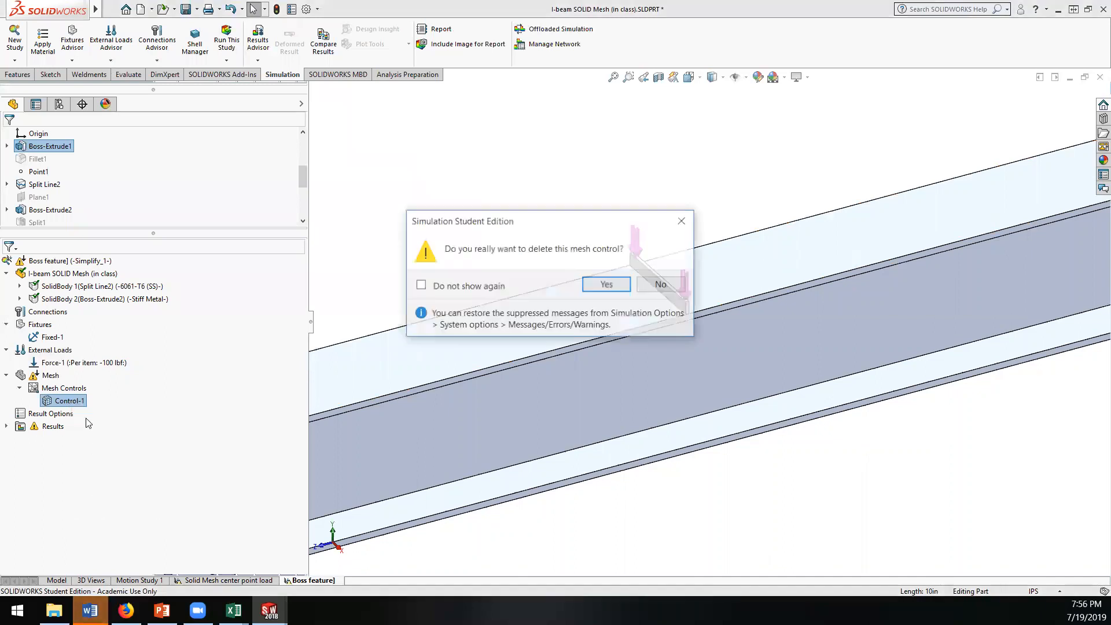
left_click(602, 286)
Step: Create a new mesh for the Boss feature] study with the mesh density about three quarters of the way toward Fine
right_click(27, 377)
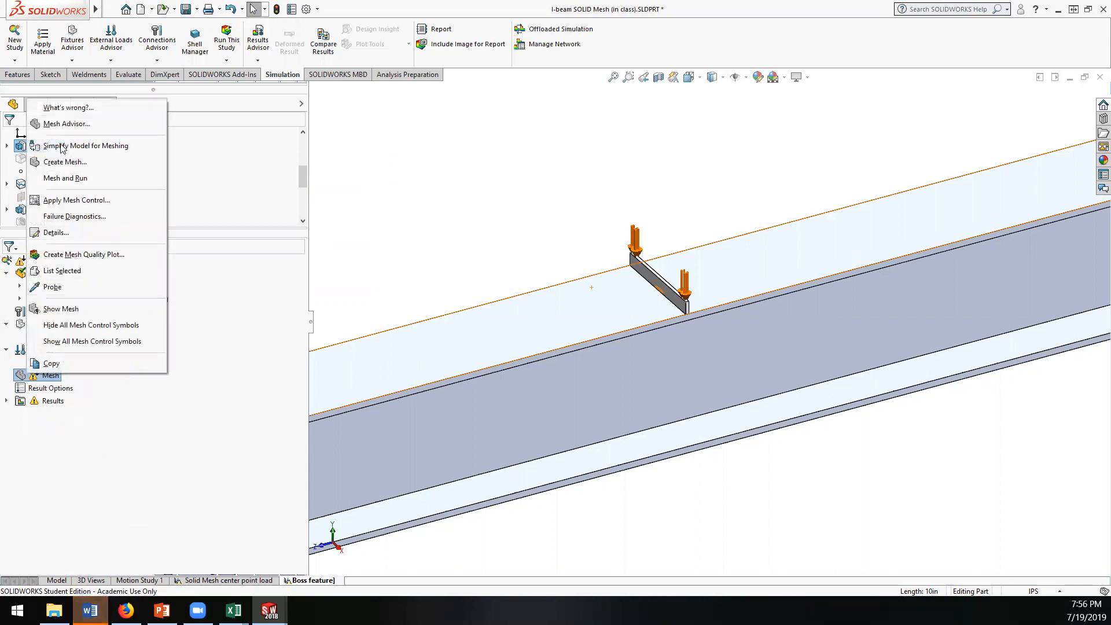
left_click(60, 162)
left_click_drag(151, 171, 234, 179)
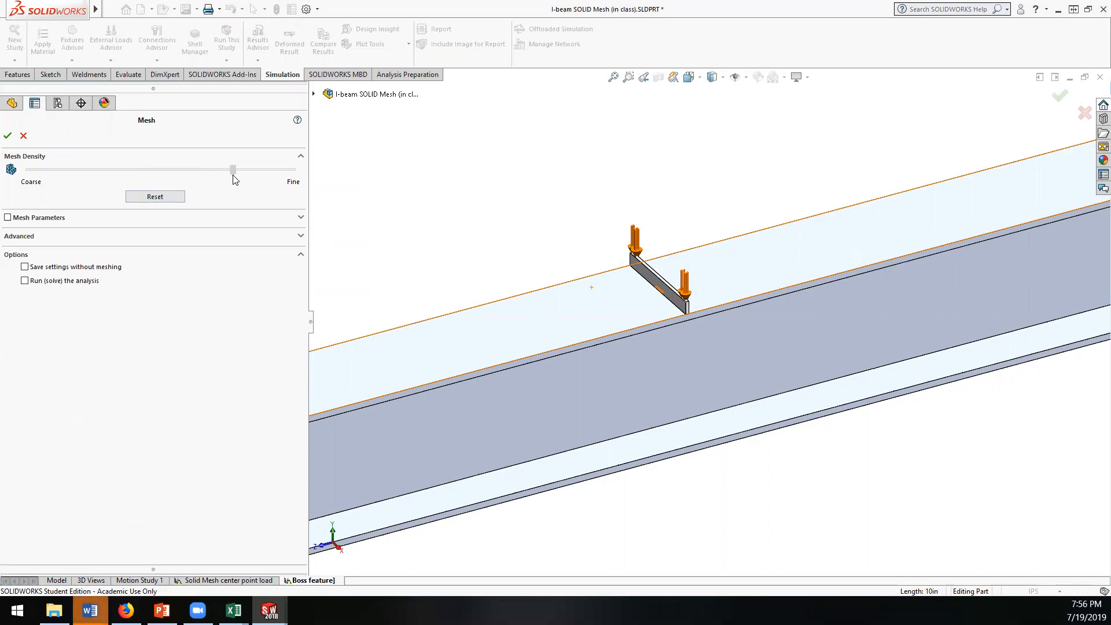
left_click(8, 136)
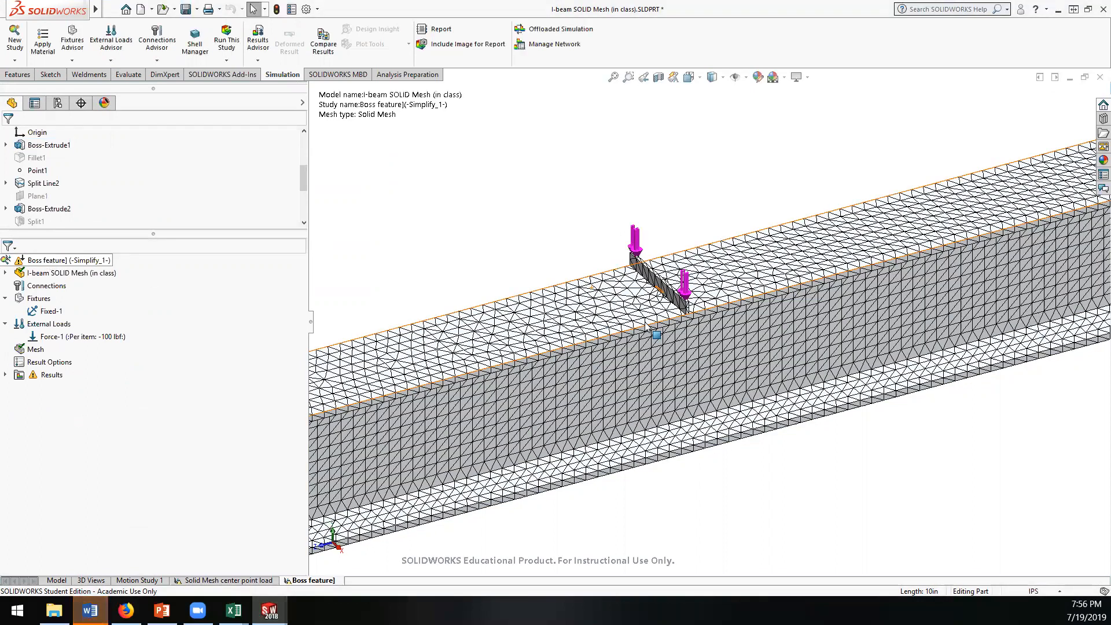
Step: Run the Boss feature] study, continuing without defined contact conditions
scroll(628, 322, "up", 6)
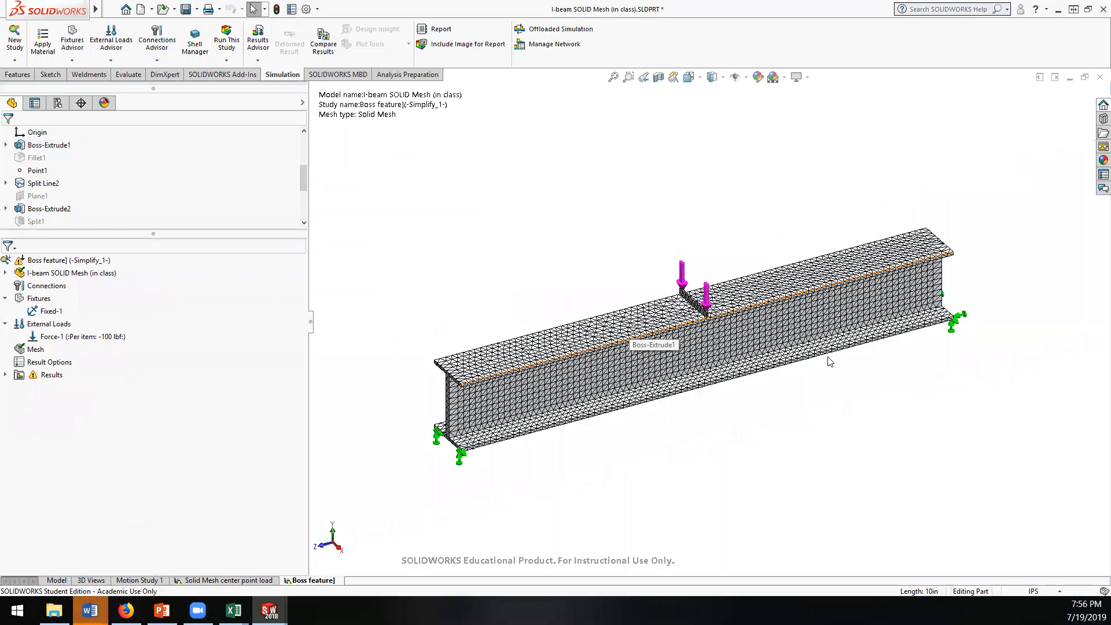
scroll(828, 360, "down", 3)
middle_click_drag(570, 285, 581, 284)
scroll(579, 258, "down", 6)
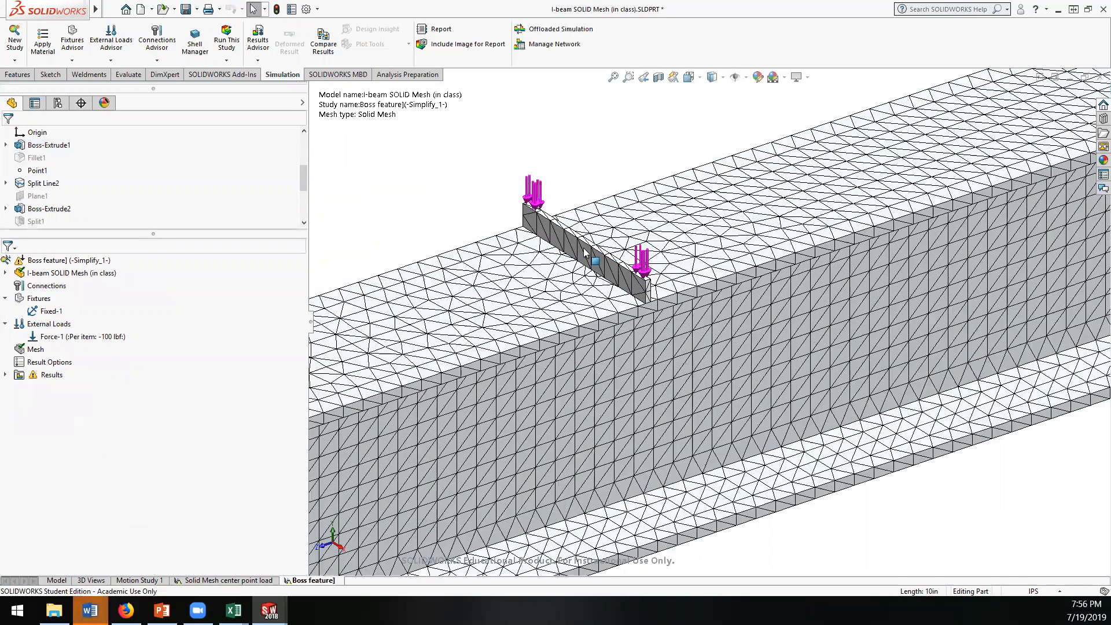
scroll(629, 287, "up", 8)
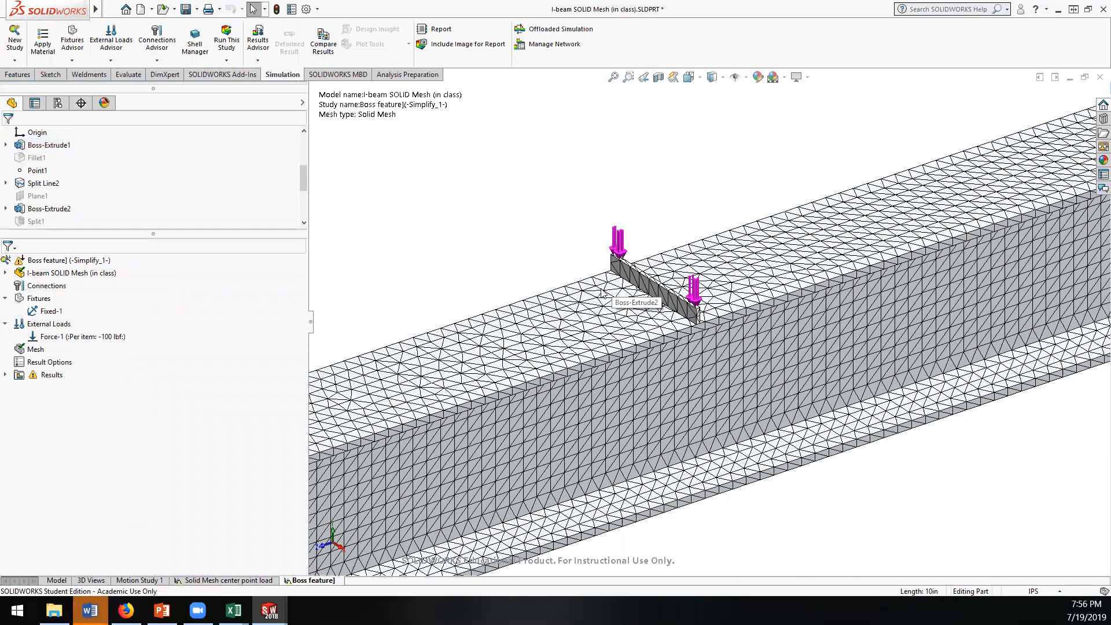
middle_click_drag(755, 396, 723, 370)
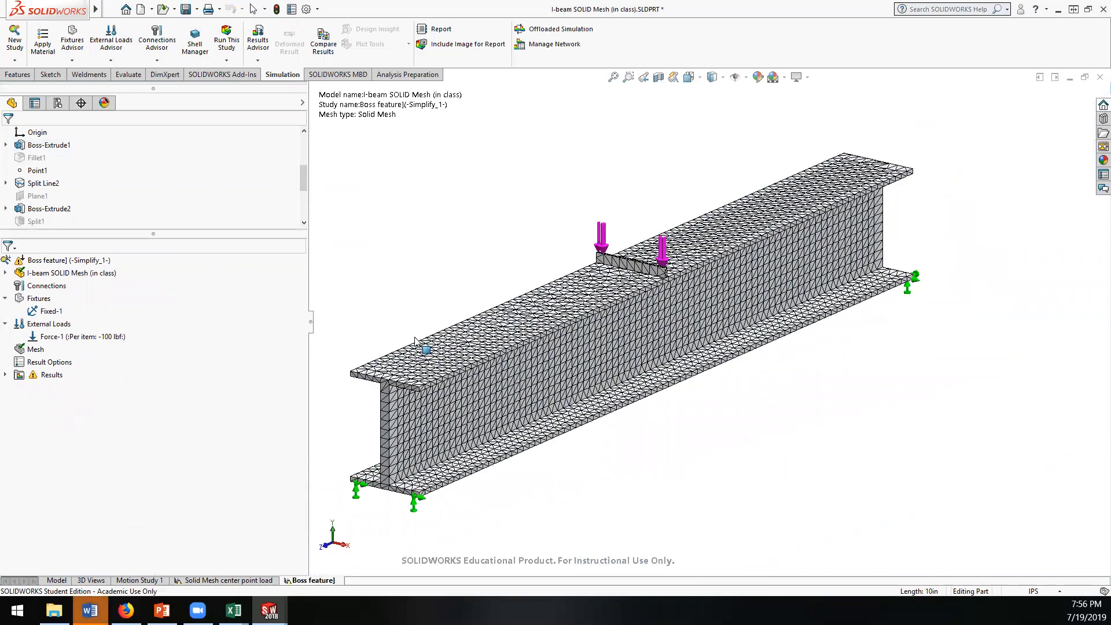
right_click(48, 261)
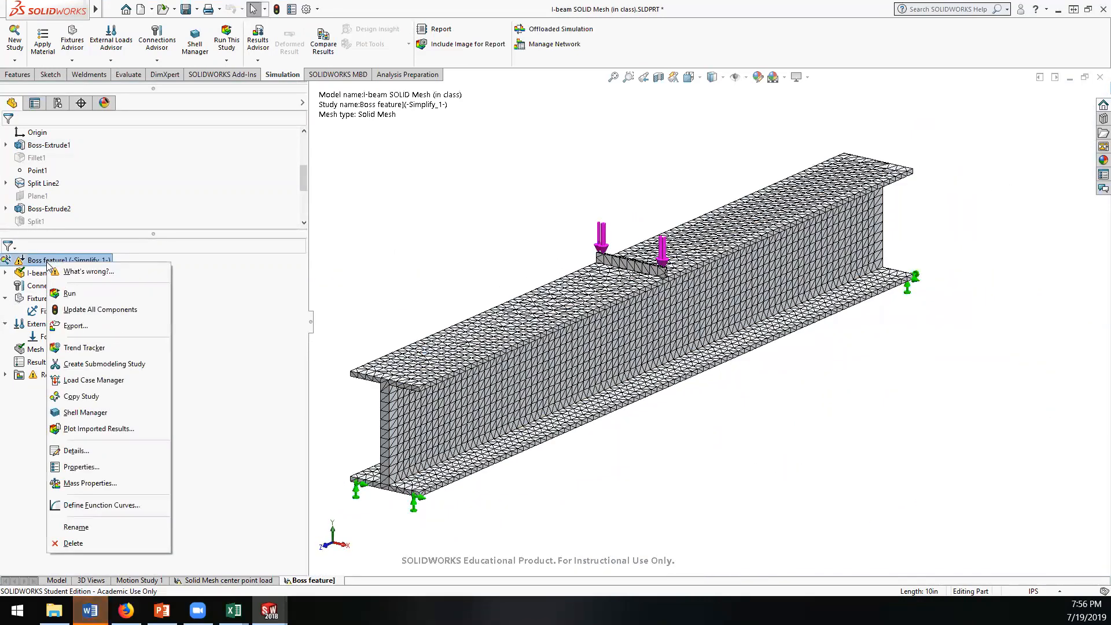
left_click(67, 293)
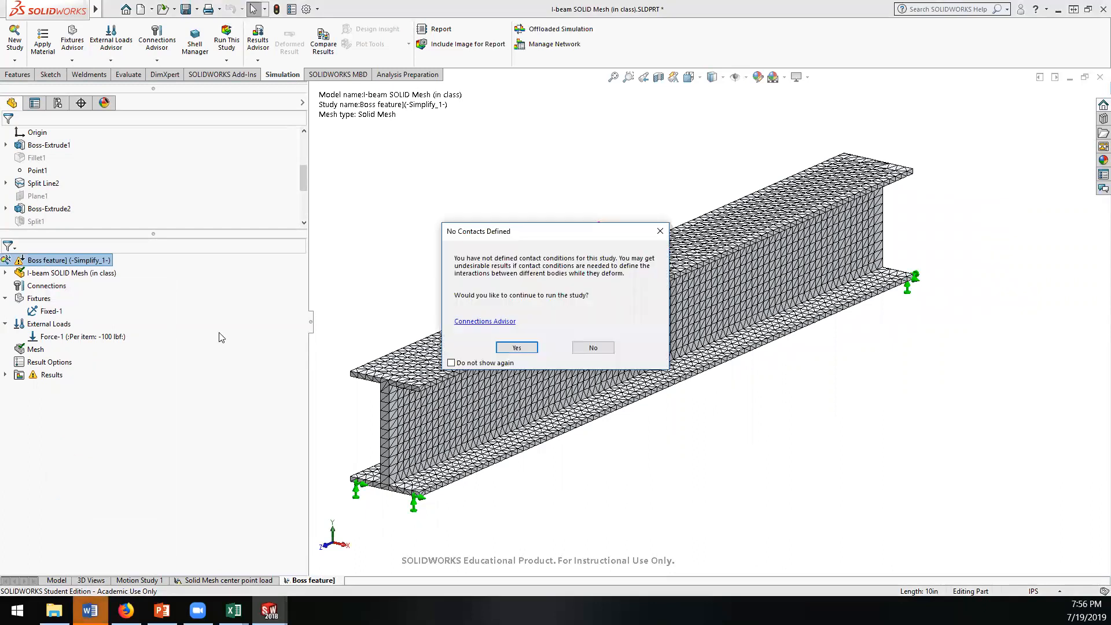
left_click(518, 352)
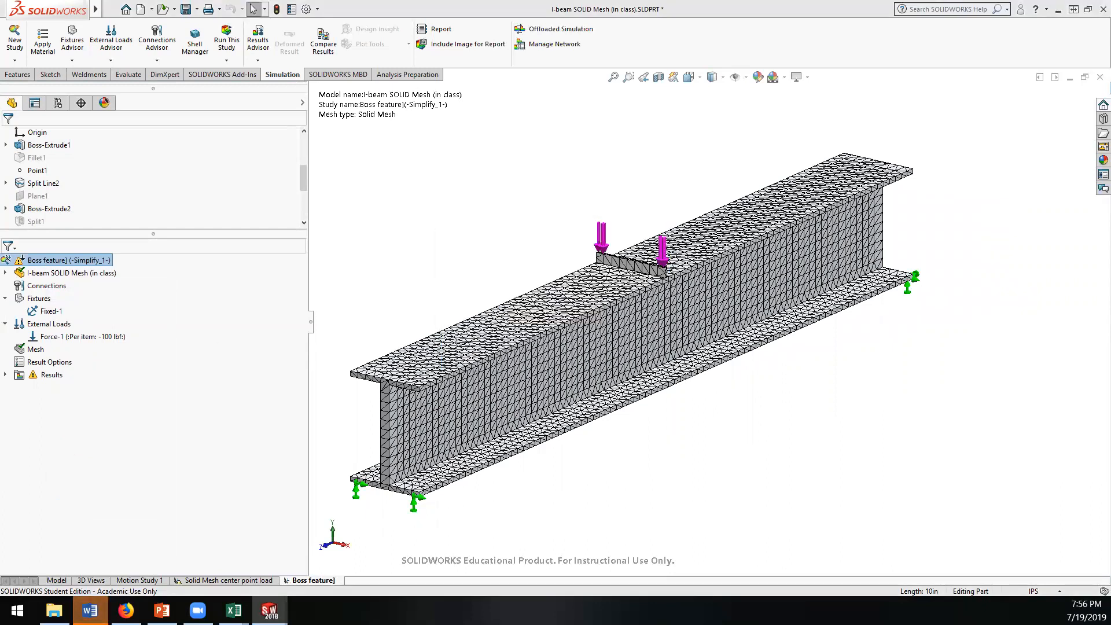
Step: Review the study's connections and fixtures, and the fixture and load assigned to each of the two solid bodies
left_click(39, 288)
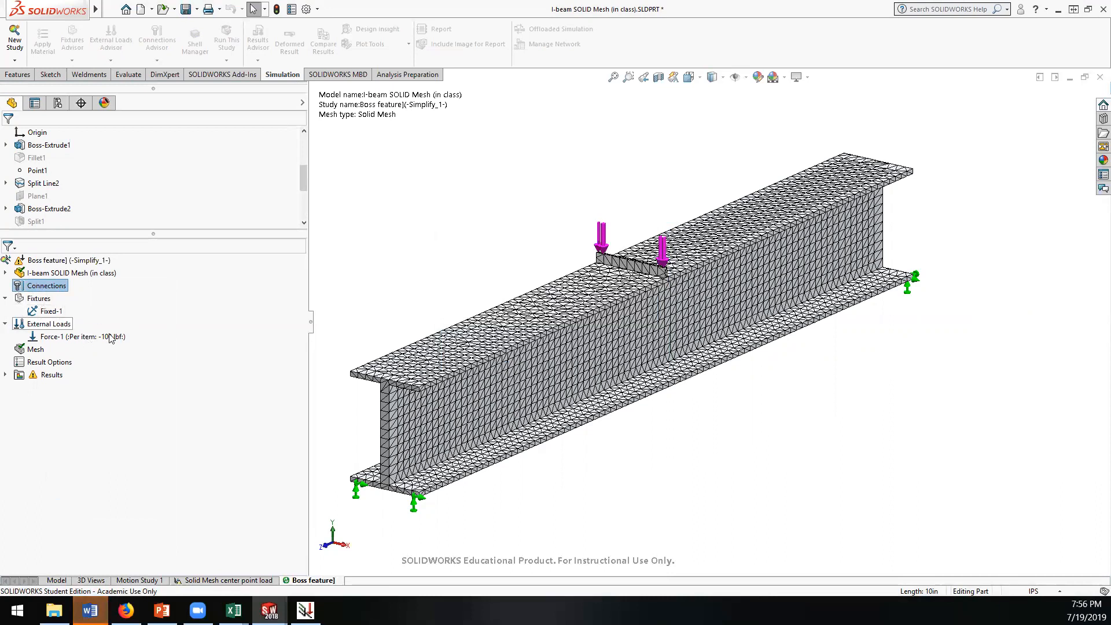
left_click(34, 299)
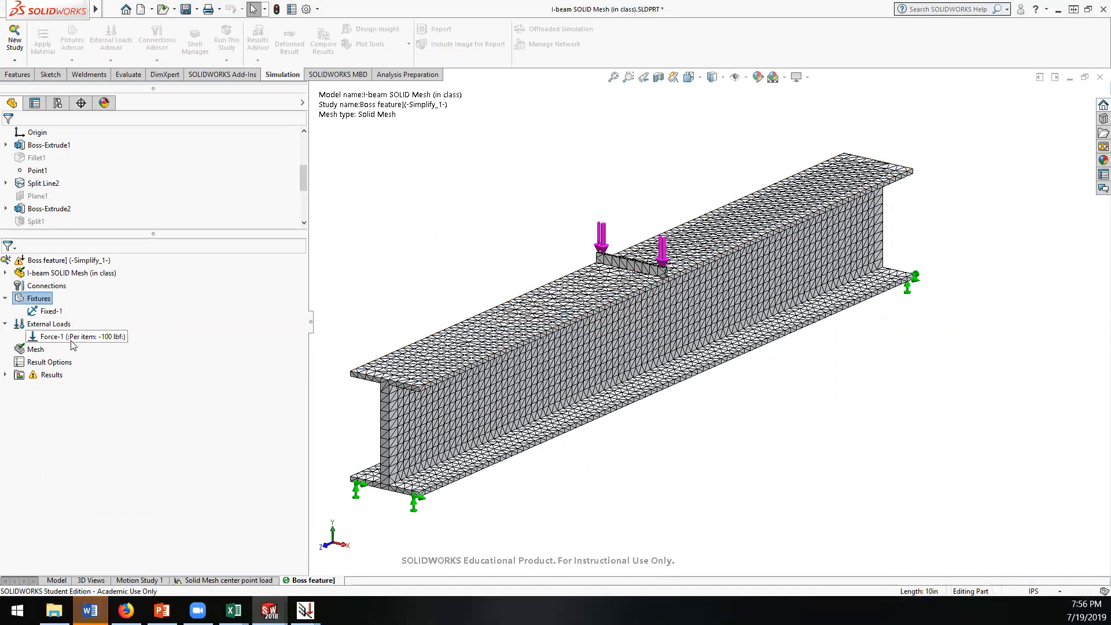
left_click(5, 272)
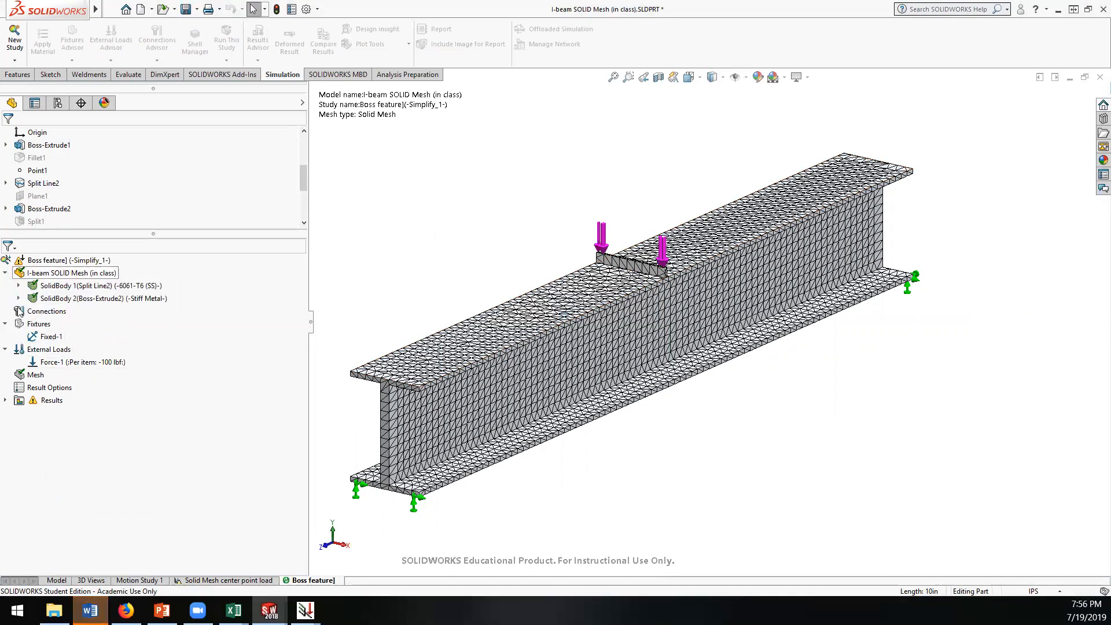
left_click(20, 312)
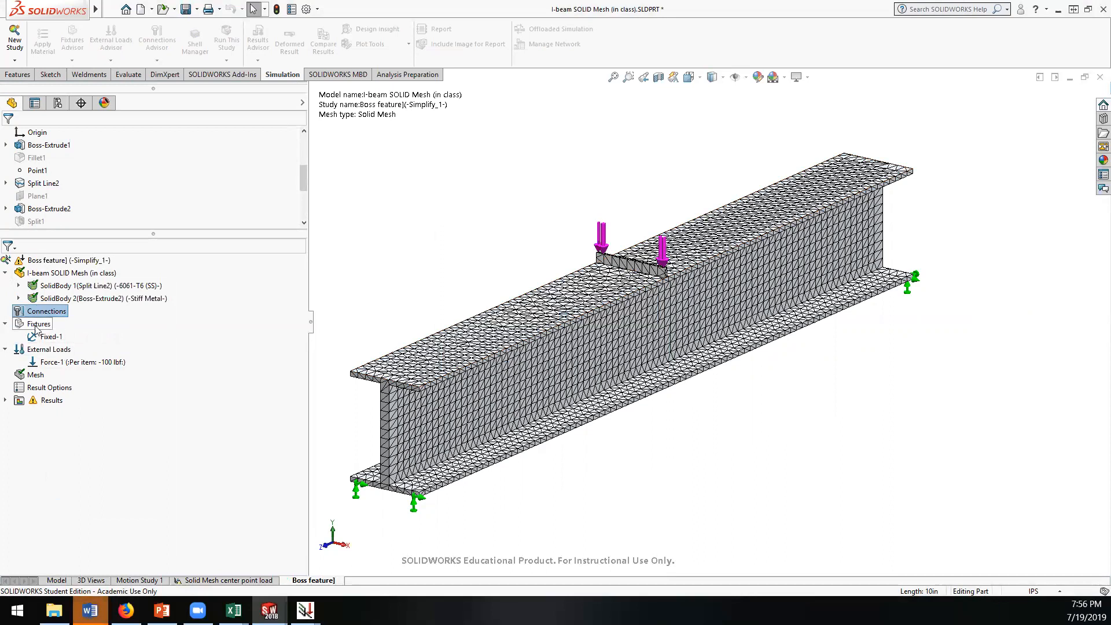
left_click(35, 325)
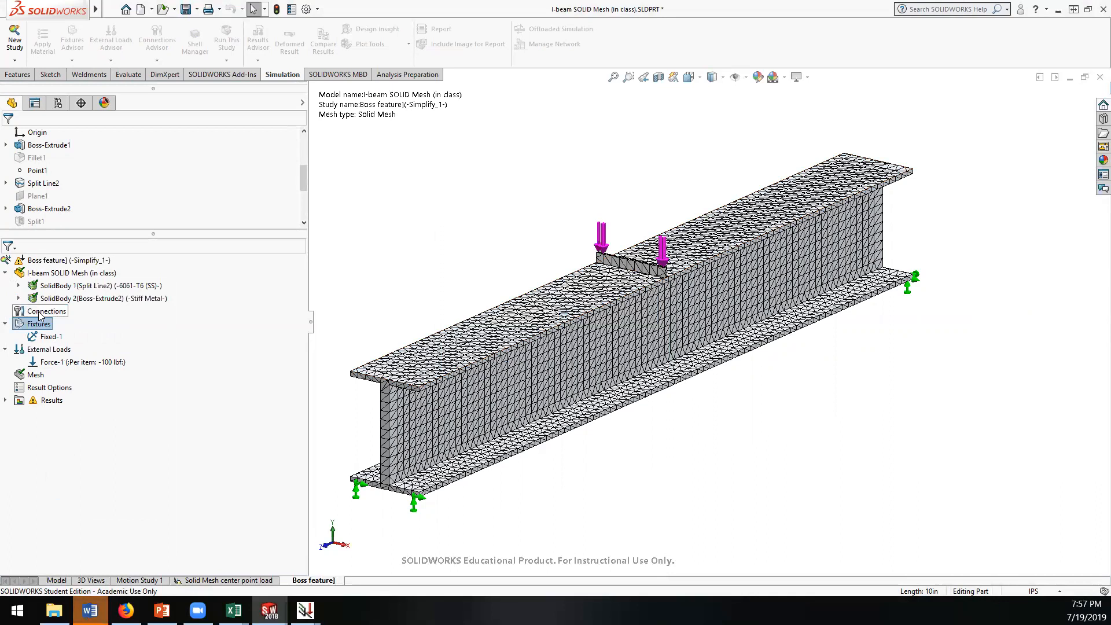
left_click(20, 285)
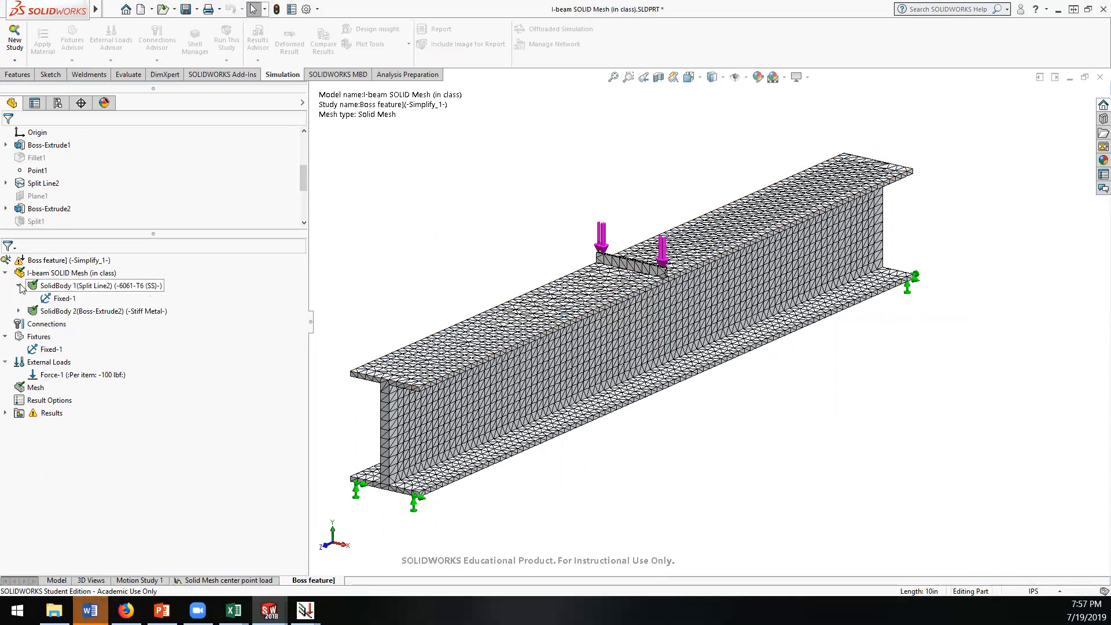
left_click(19, 310)
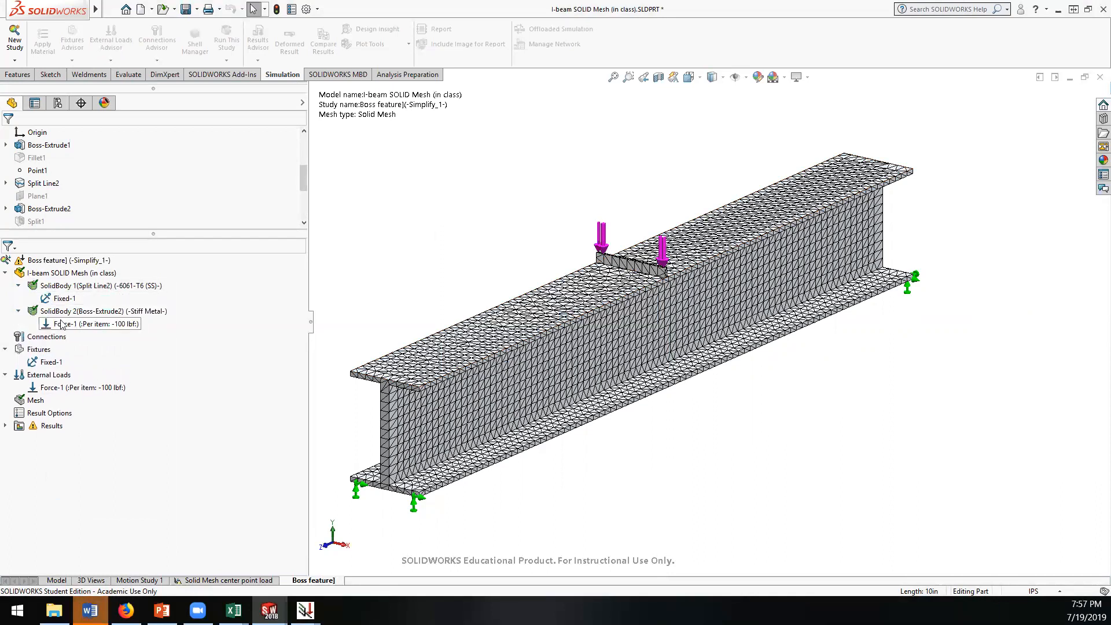
left_click(26, 262)
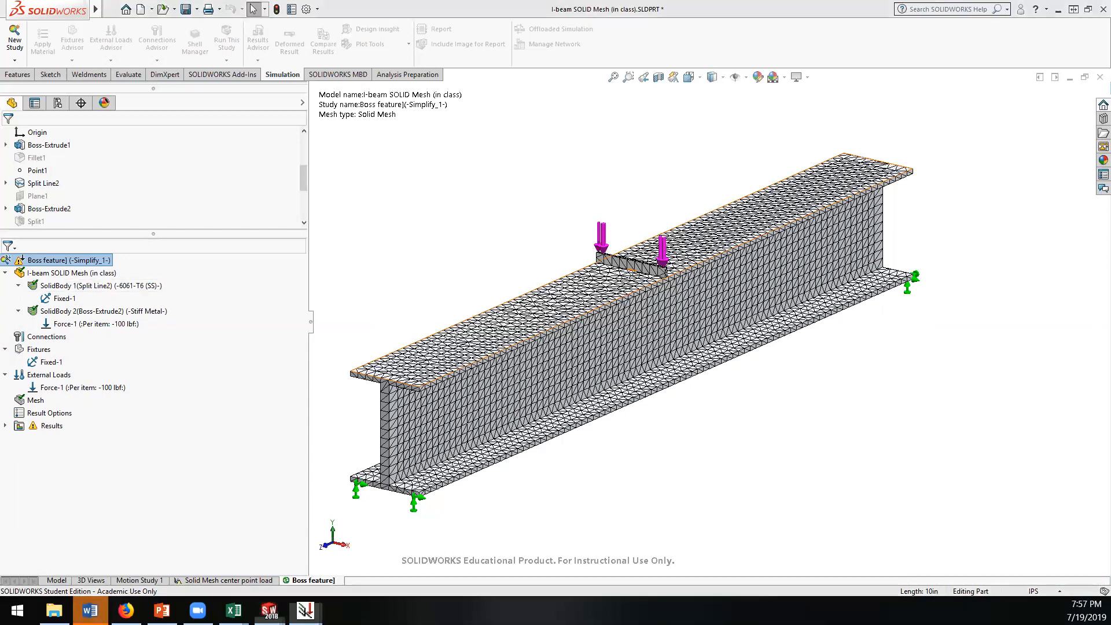
left_click(524, 381)
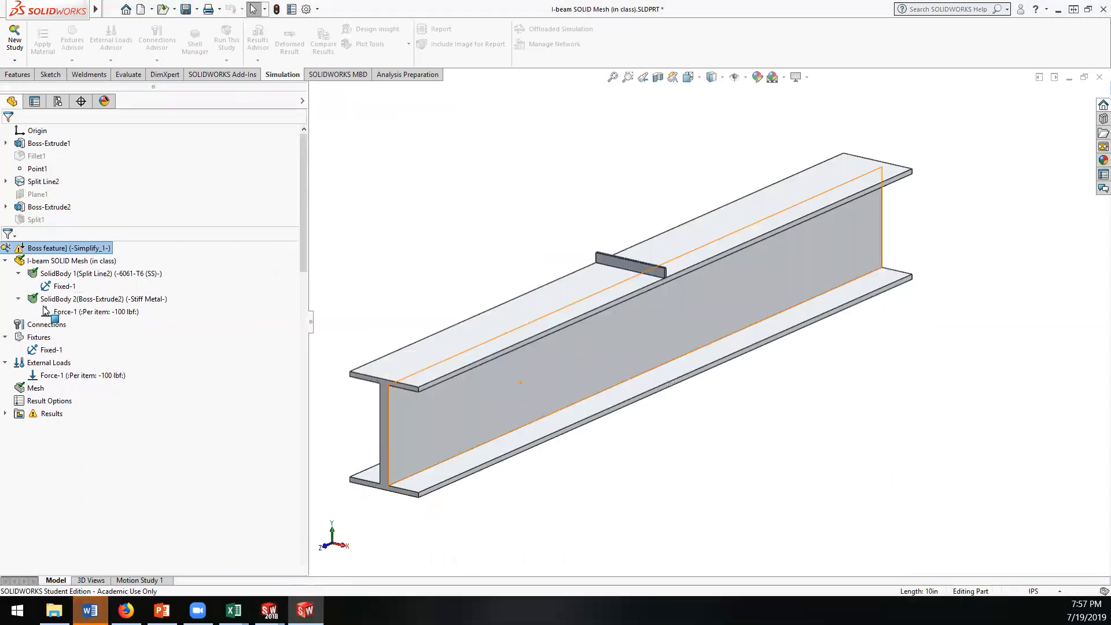
Step: Switch to the recovered I-beam part in SOLIDWORKS, maximize its window and open the Boss feature] study
key("alt+Tab")
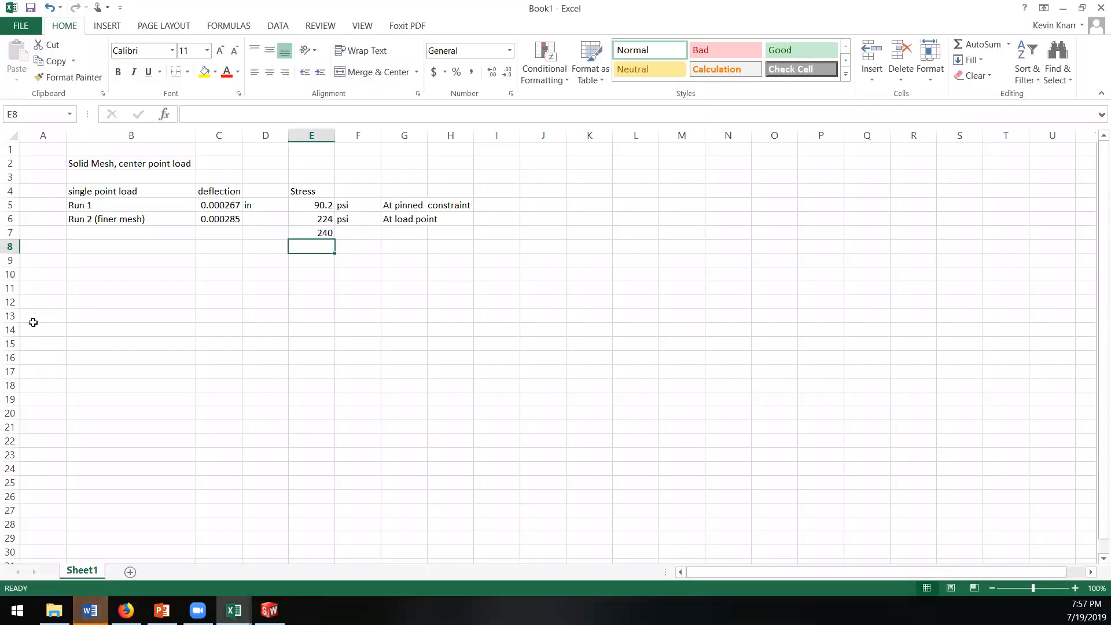
left_click(269, 610)
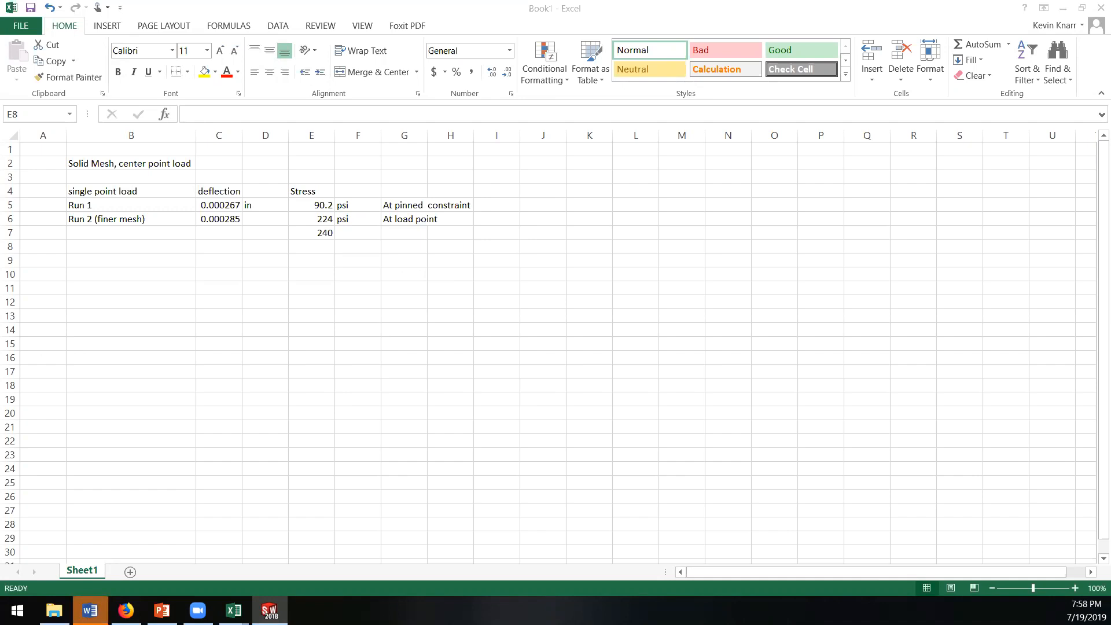
left_click_drag(391, 2, 391, 10)
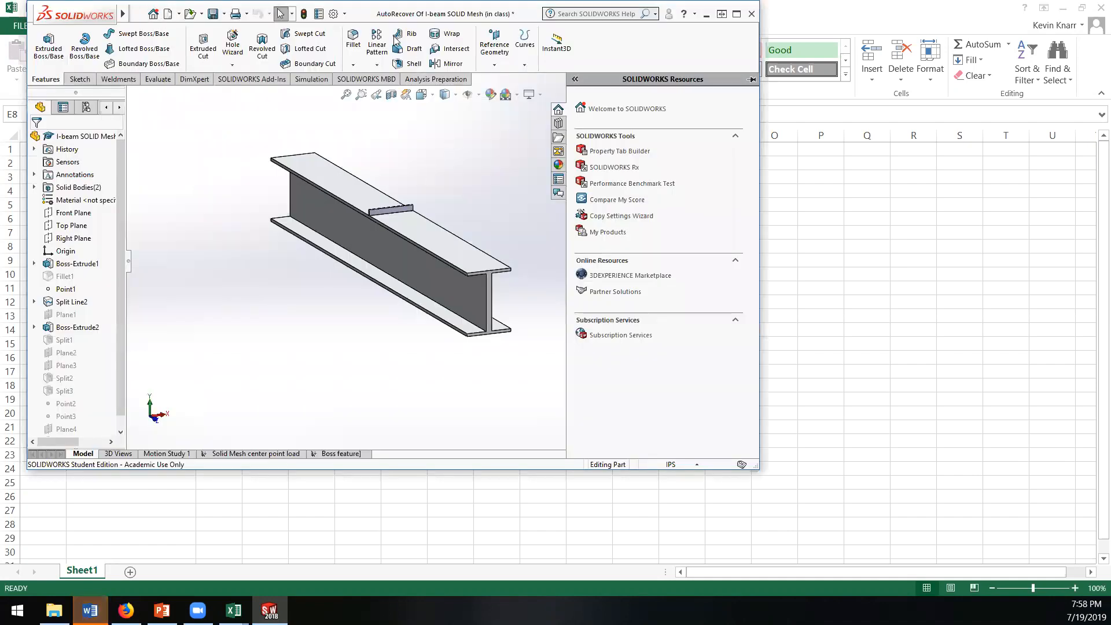
double_click(523, 7)
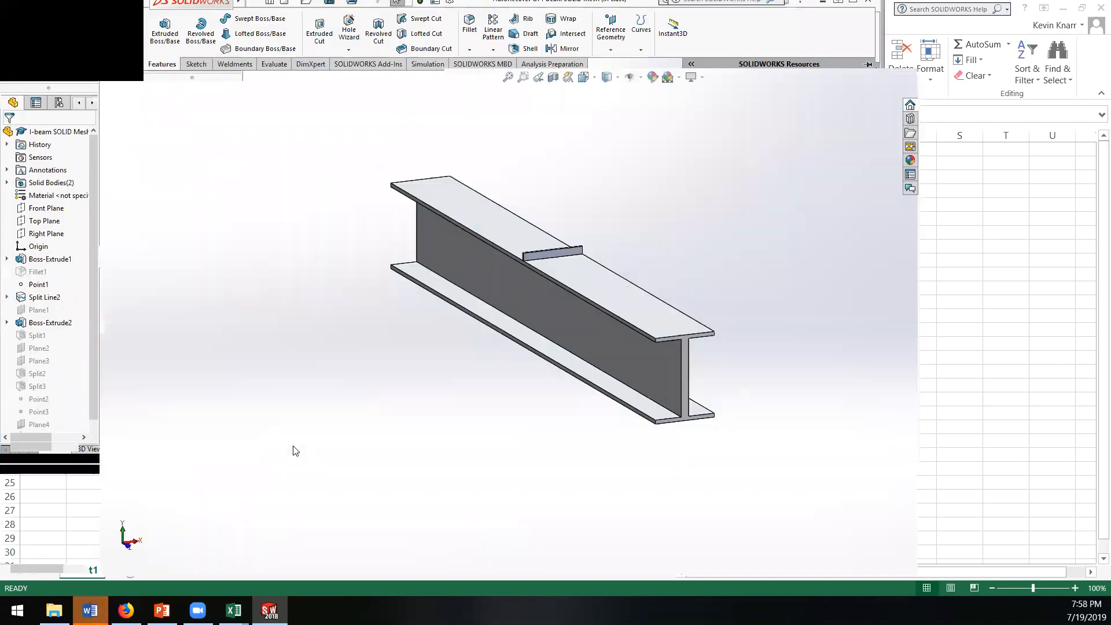
left_click(309, 581)
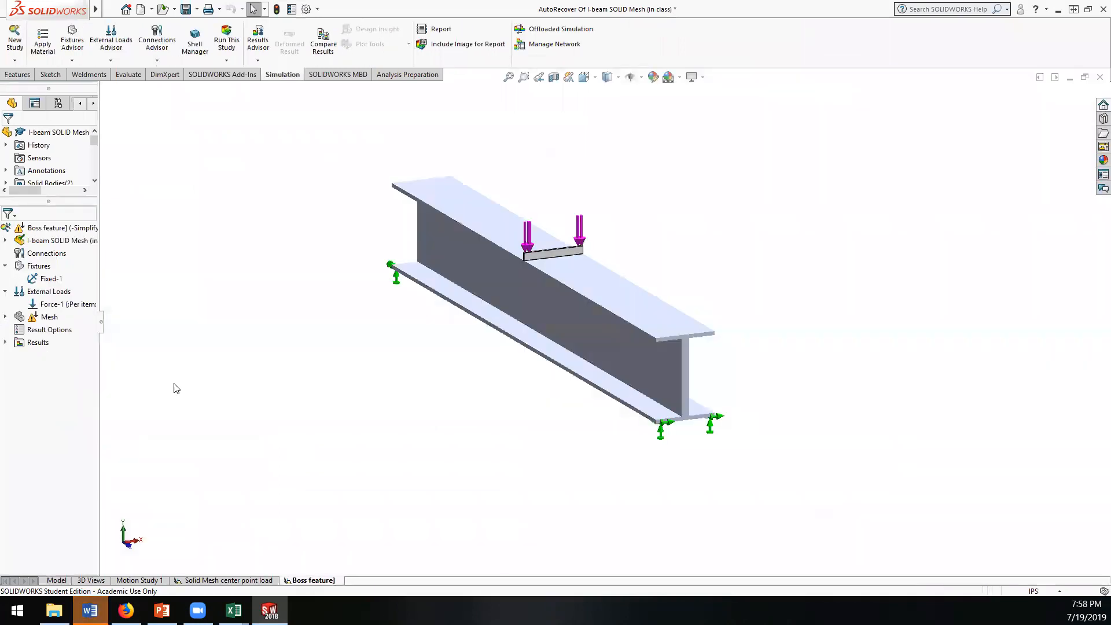
Step: Save the autorecovered I-beam part, replacing the original file
mouse_move(49, 9)
left_click(111, 9)
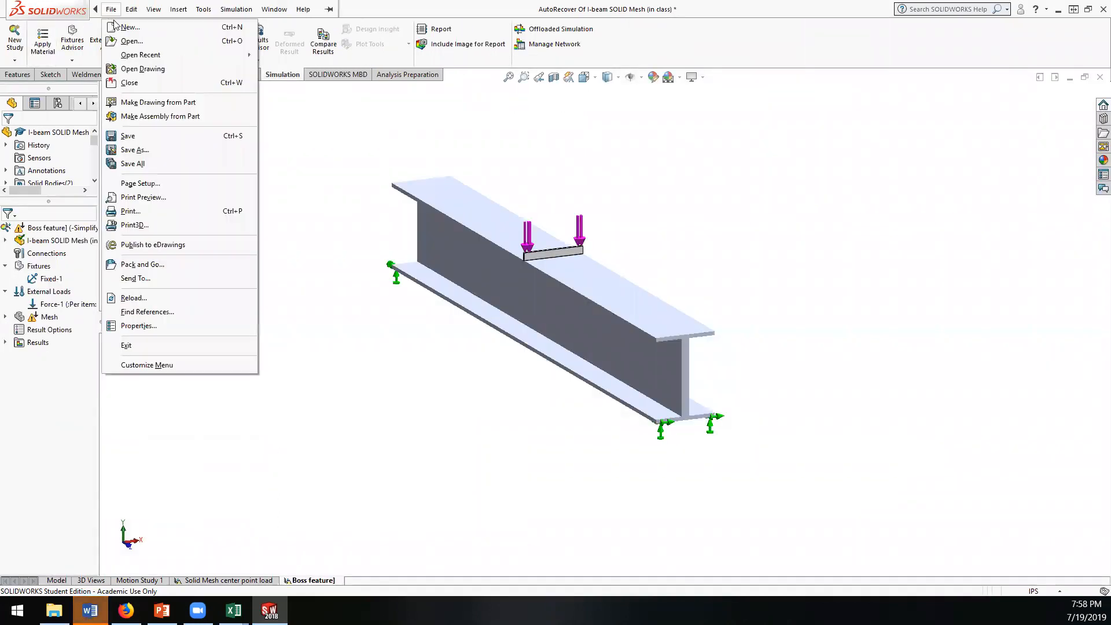
left_click(131, 136)
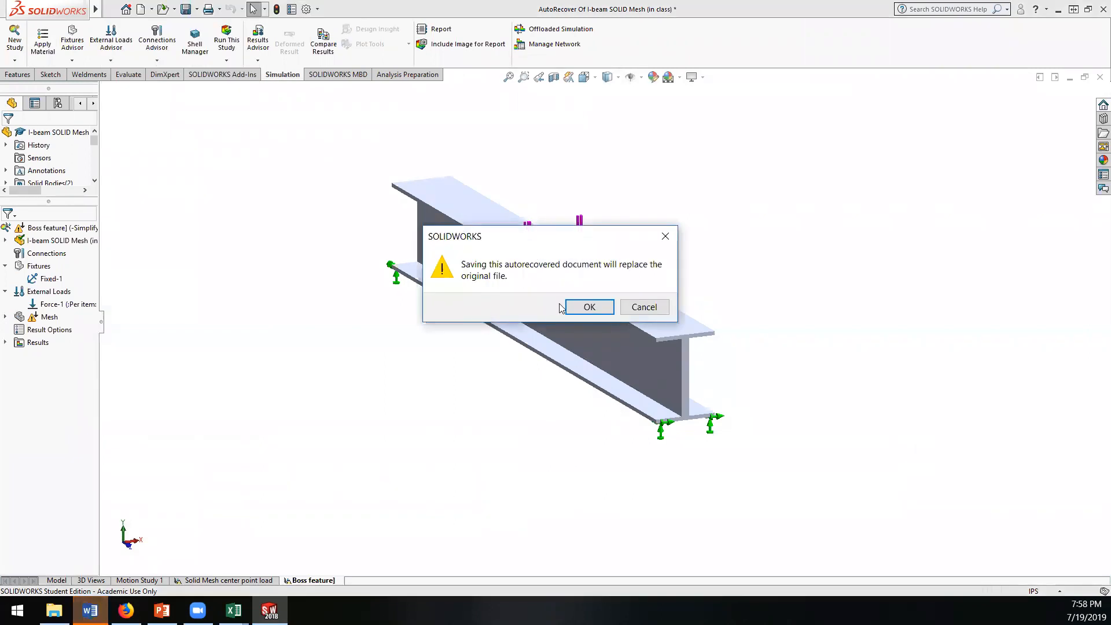
left_click(588, 305)
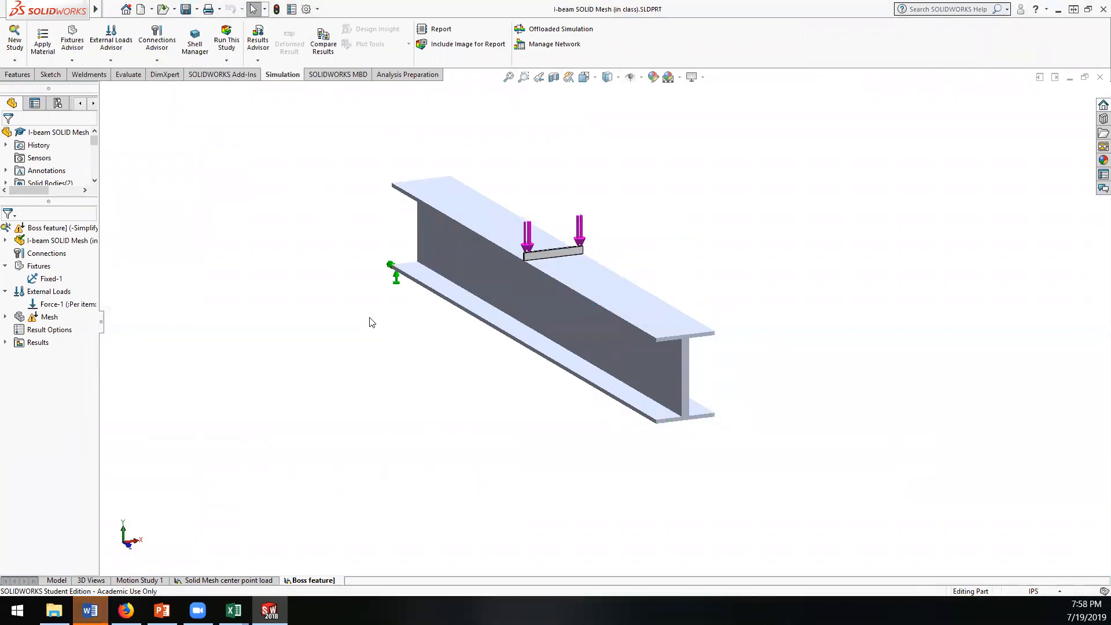
Step: Start a contact set in the study's connections and automatically find touching-face contacts between Boss-Extrude2 and Split Line2
left_click(51, 279)
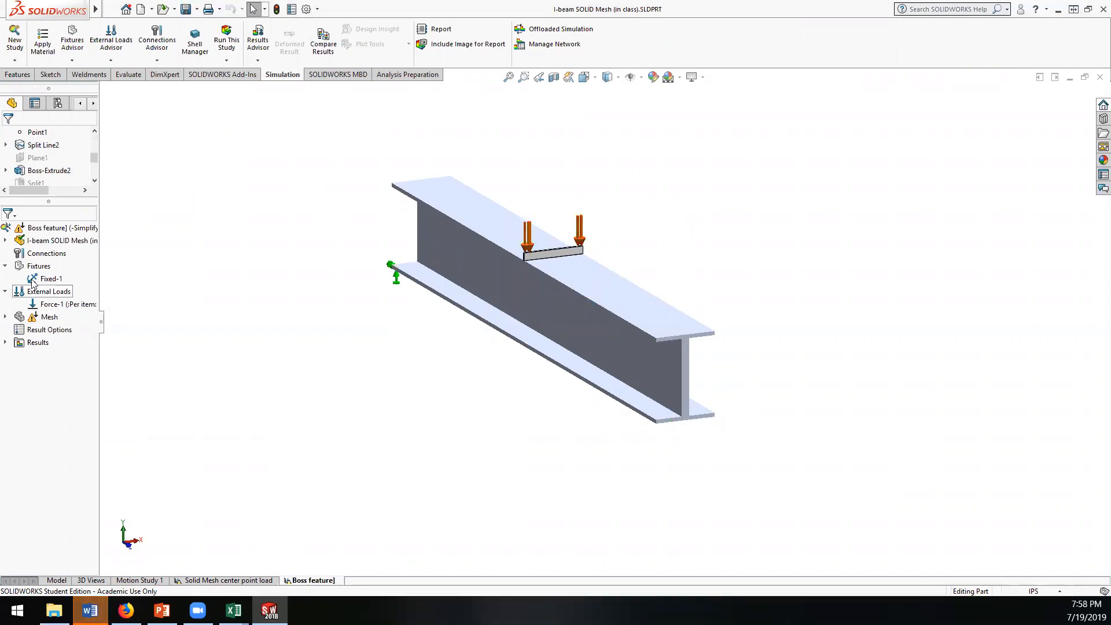
right_click(33, 255)
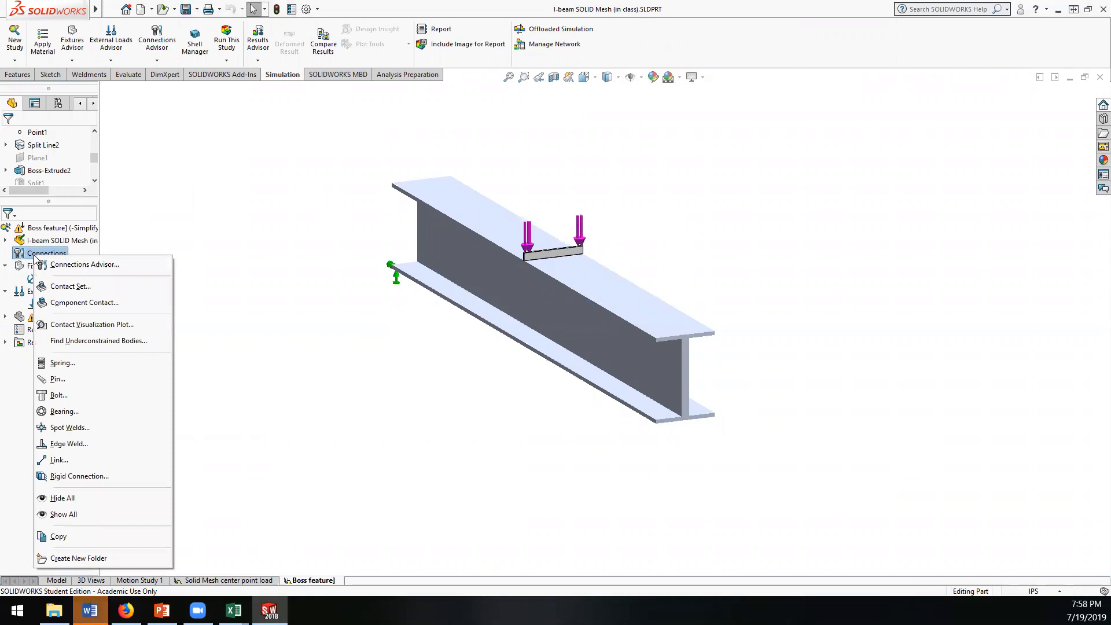
left_click(82, 286)
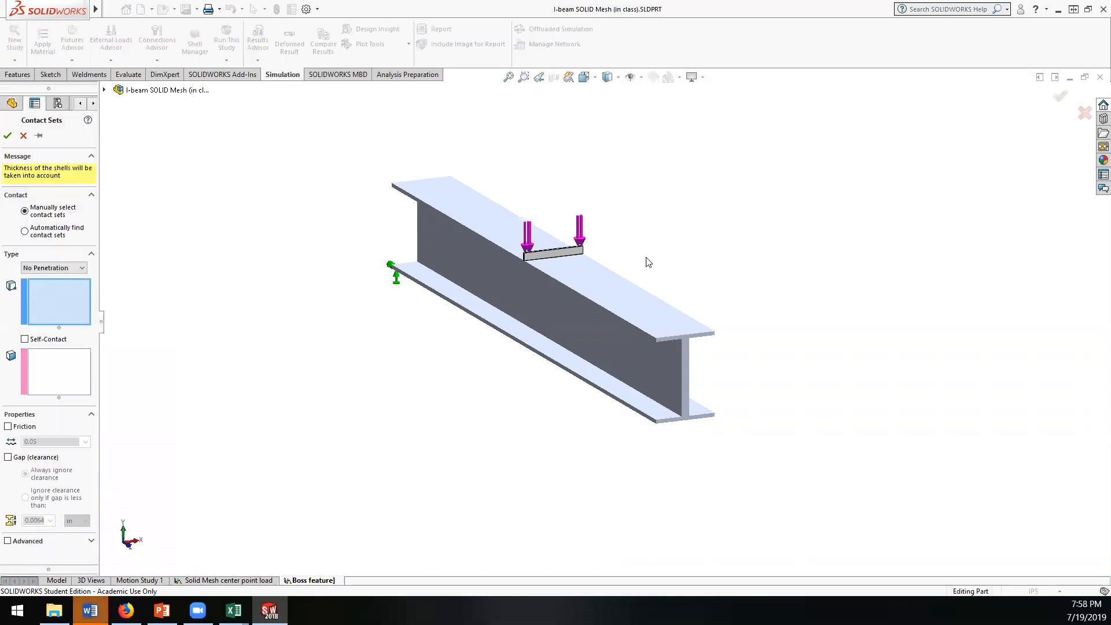
scroll(648, 260, "down", 3)
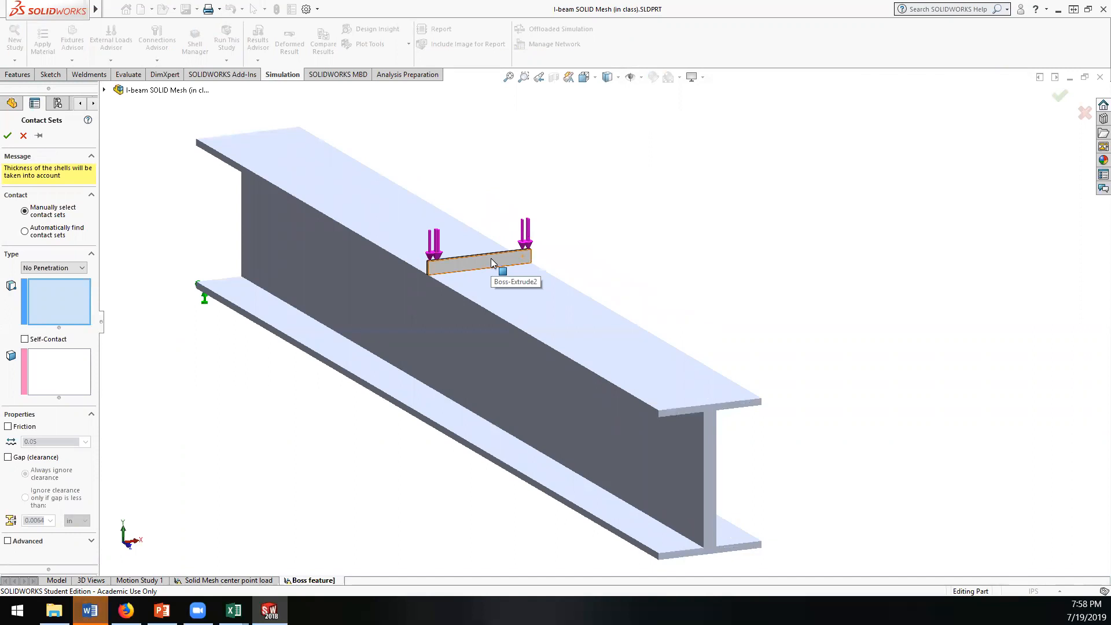
middle_click_drag(490, 263, 496, 241)
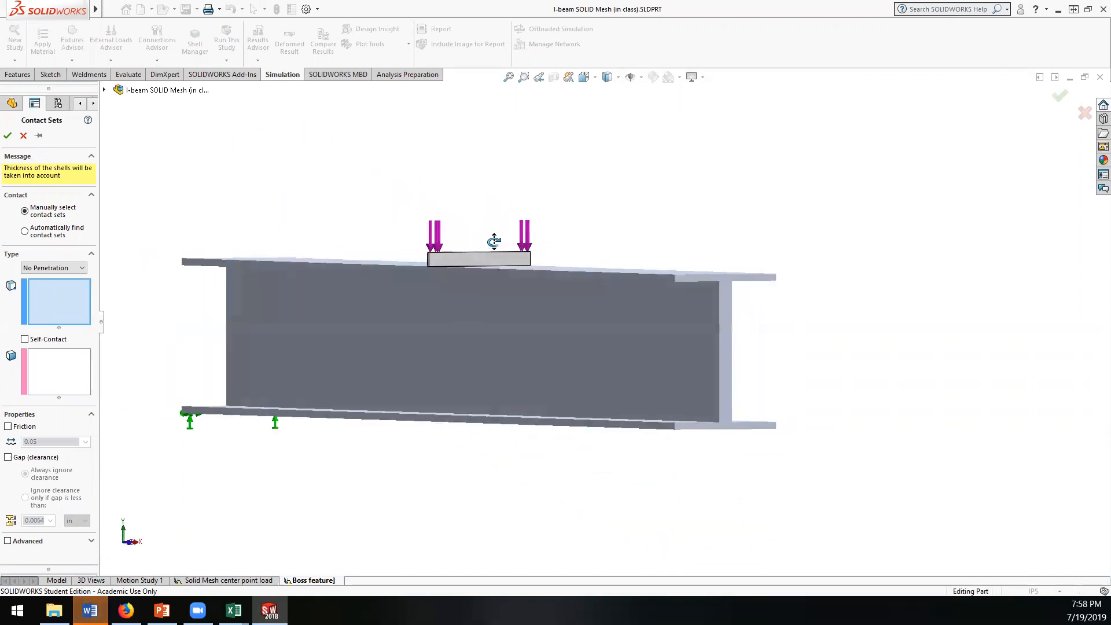
left_click(24, 231)
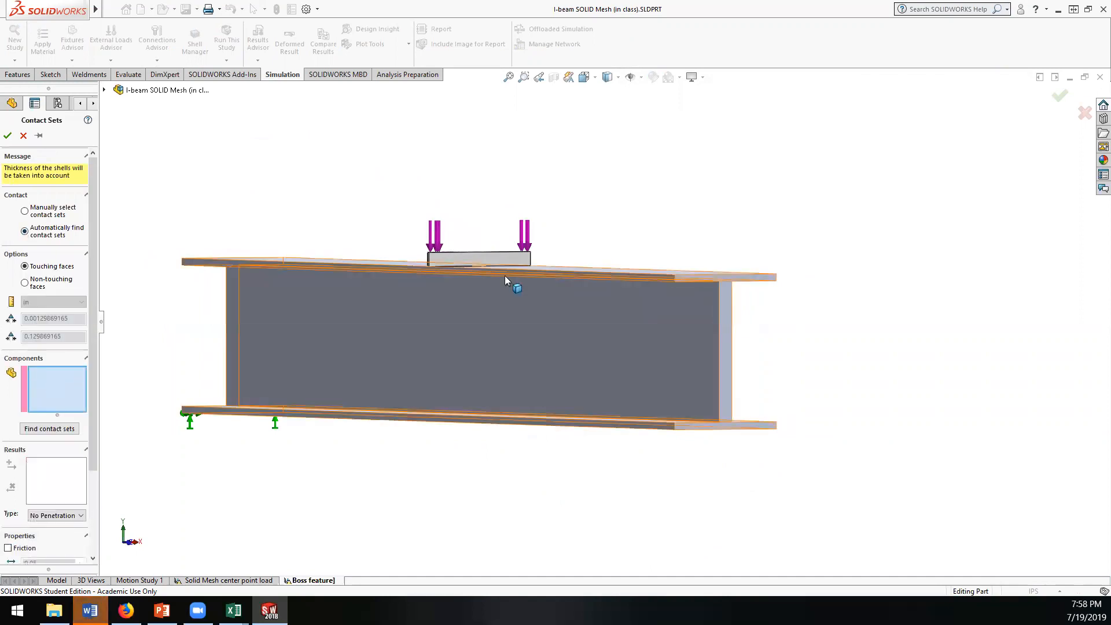
left_click(505, 259)
left_click(491, 312)
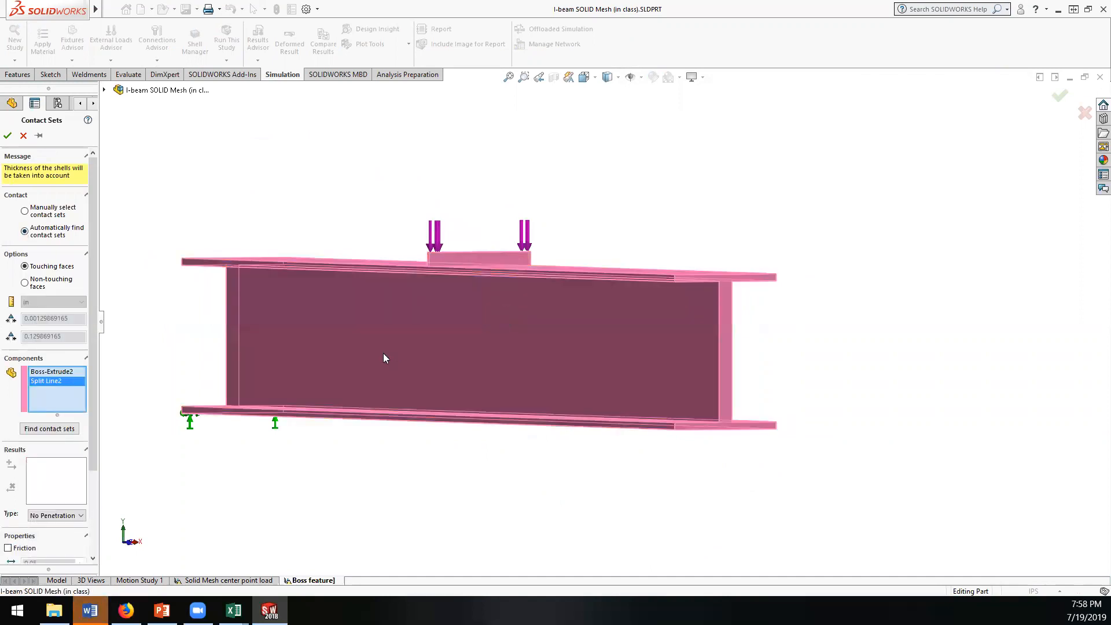
left_click(50, 429)
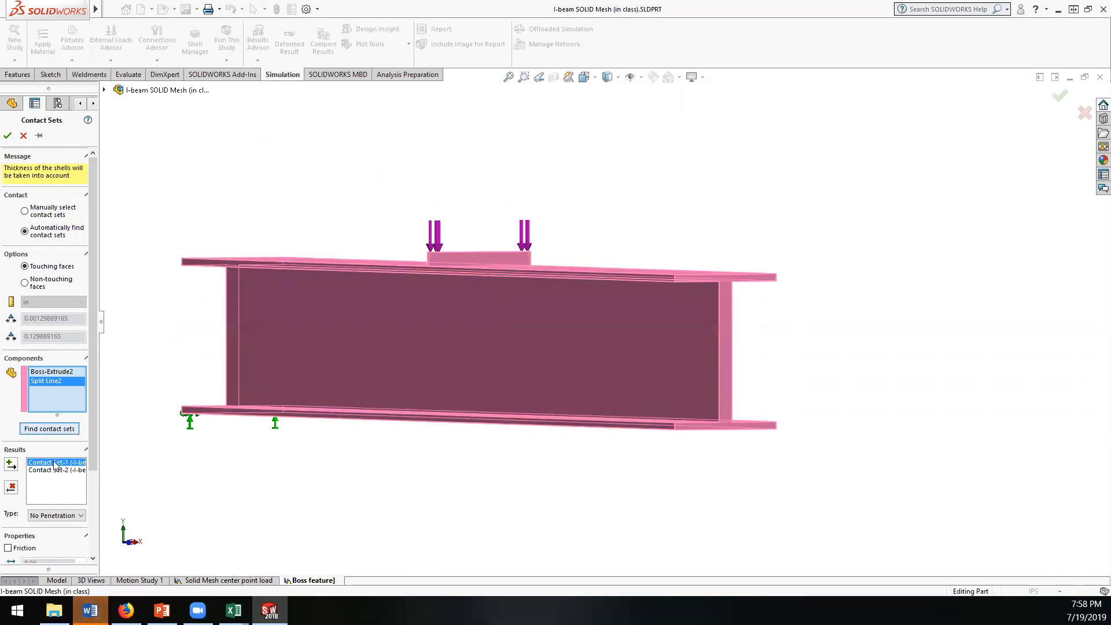
Step: Compare the found contact sets and create Contact Set-2 between the boss bar and the top flange as No Penetration
left_click(54, 464)
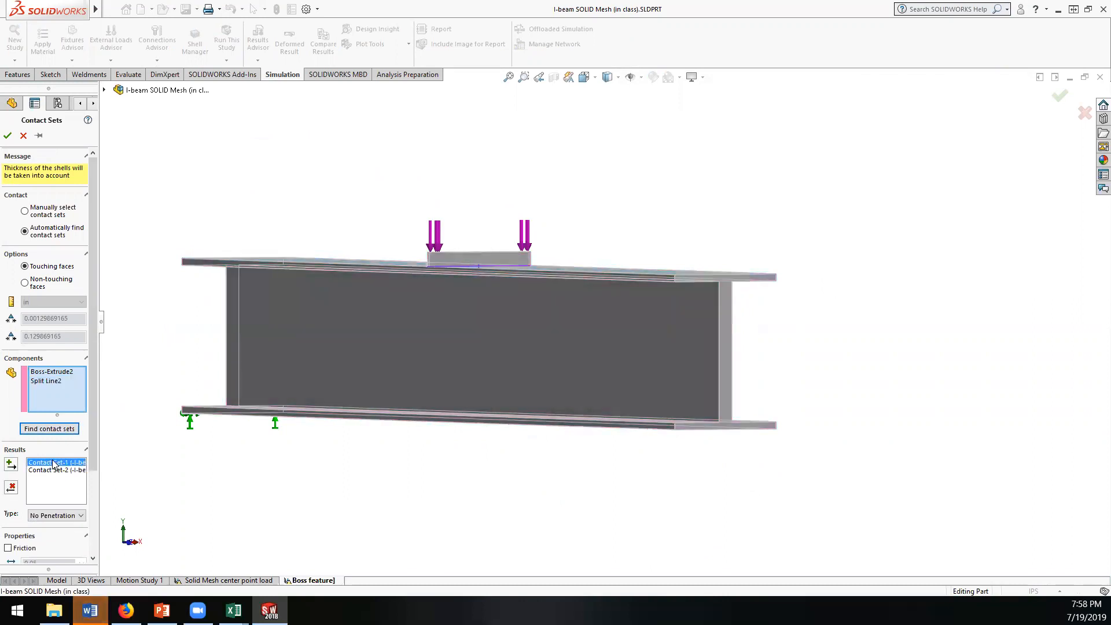
middle_click_drag(389, 396, 384, 426)
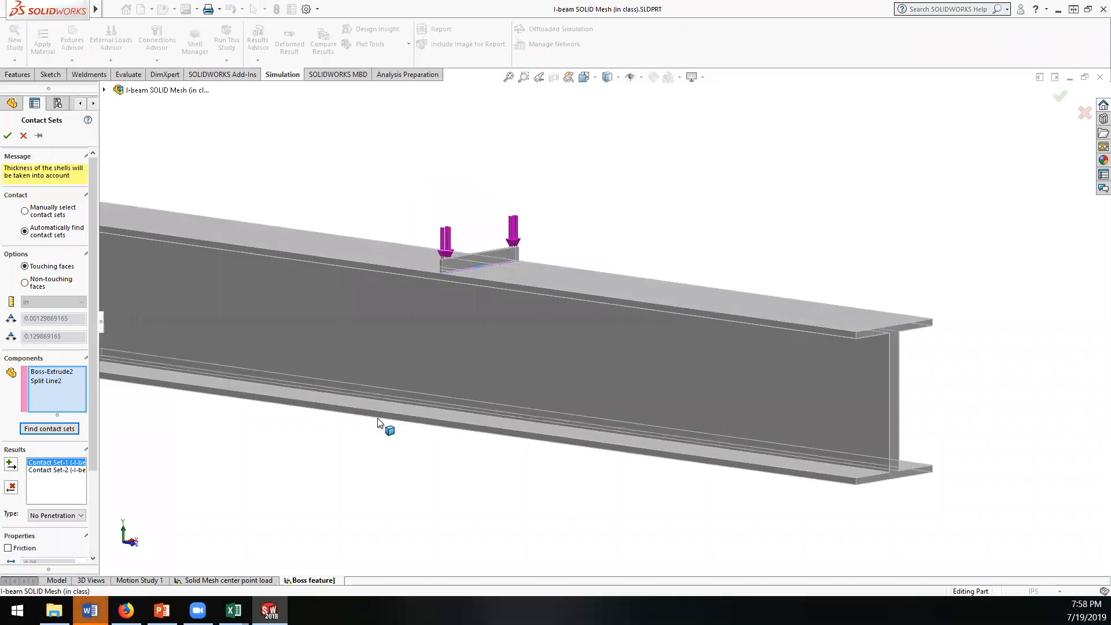
left_click(40, 469)
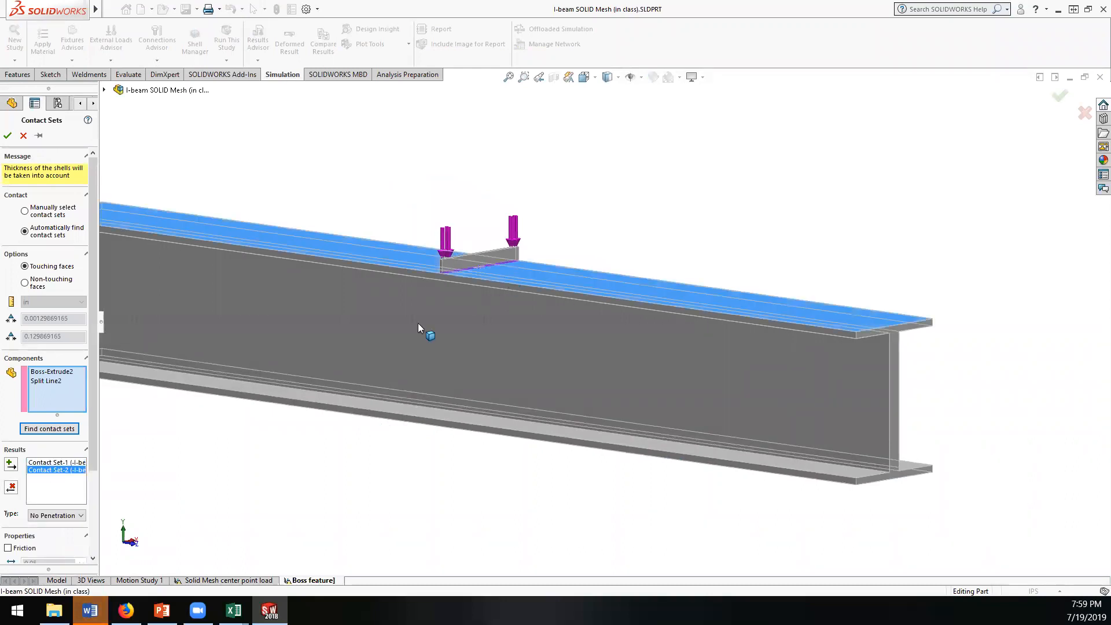
left_click_drag(91, 434, 94, 517)
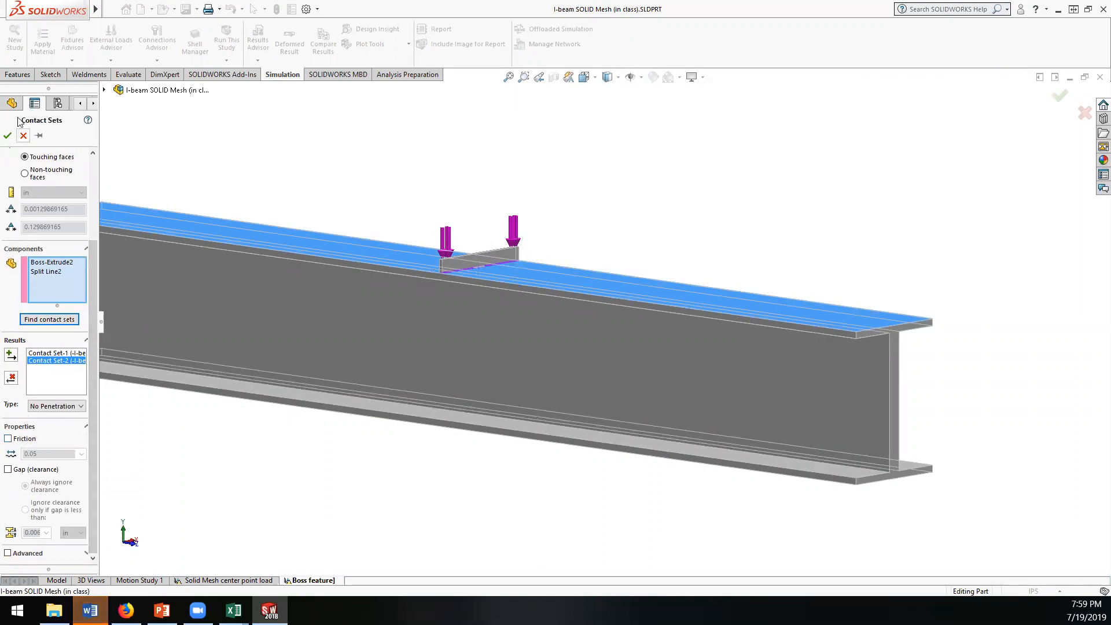
left_click(7, 135)
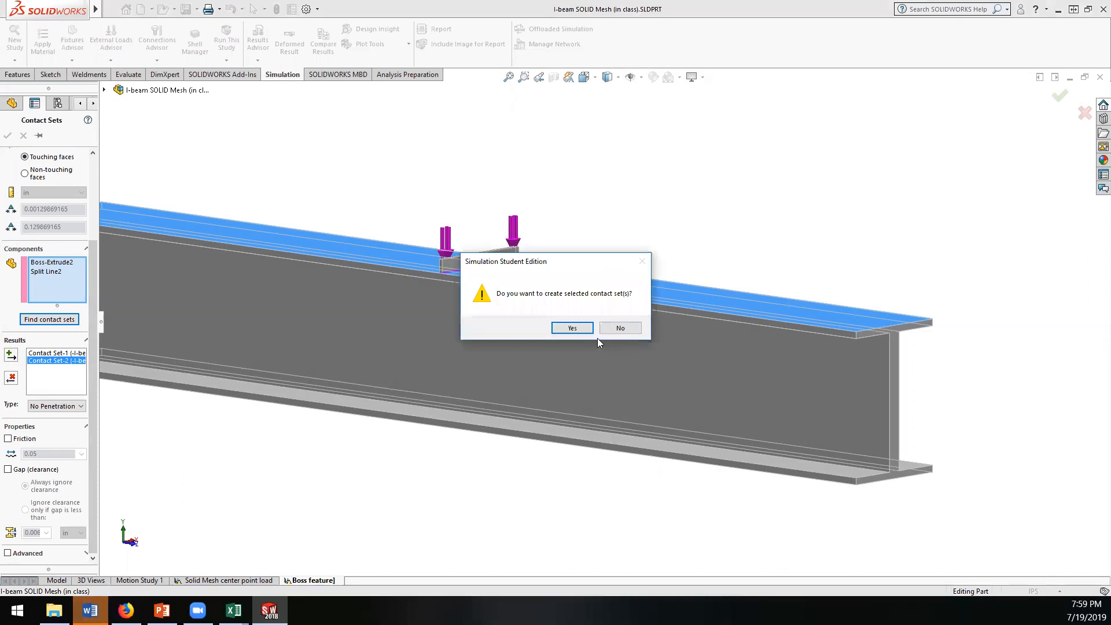
left_click(571, 327)
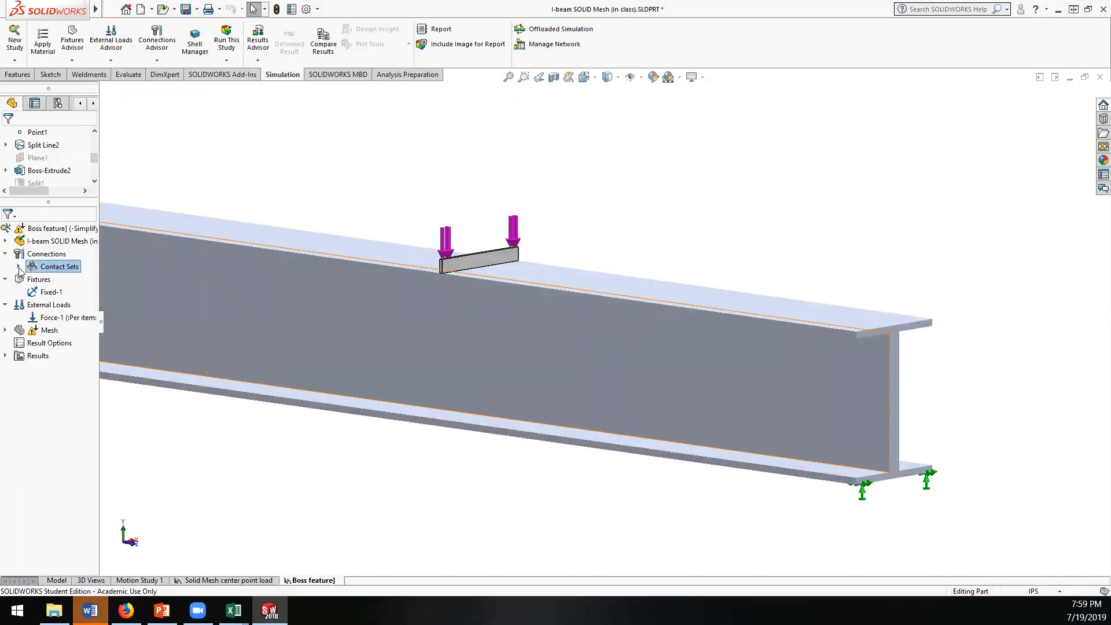
left_click(62, 280)
left_click(173, 479)
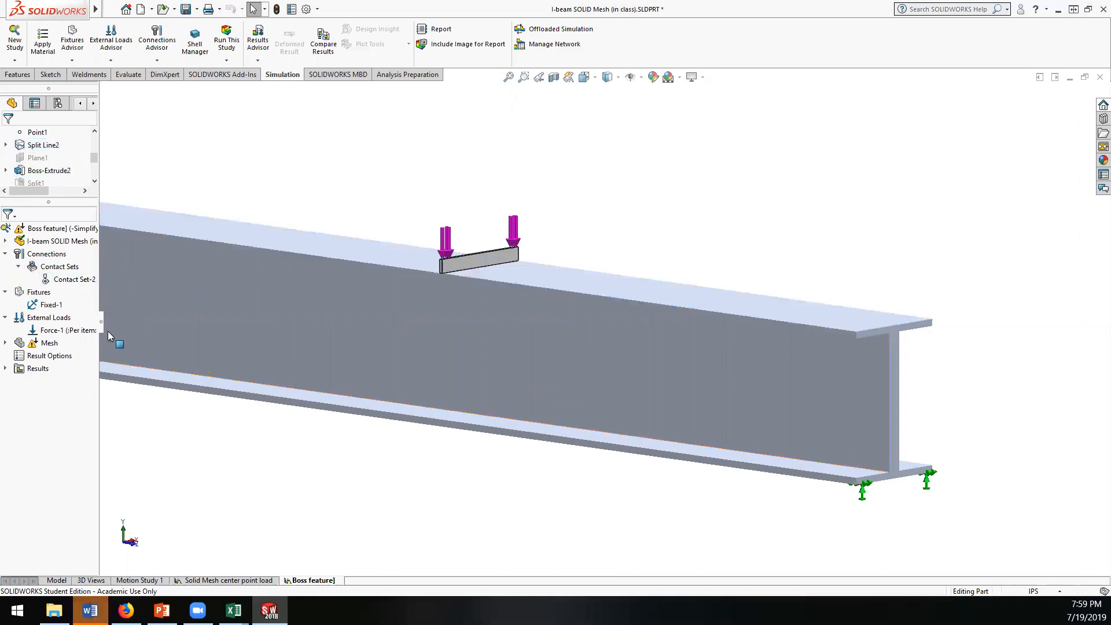
Step: Run the Boss feature] study with the bar-to-flange contact set and dismiss the solver messages
left_click(33, 231)
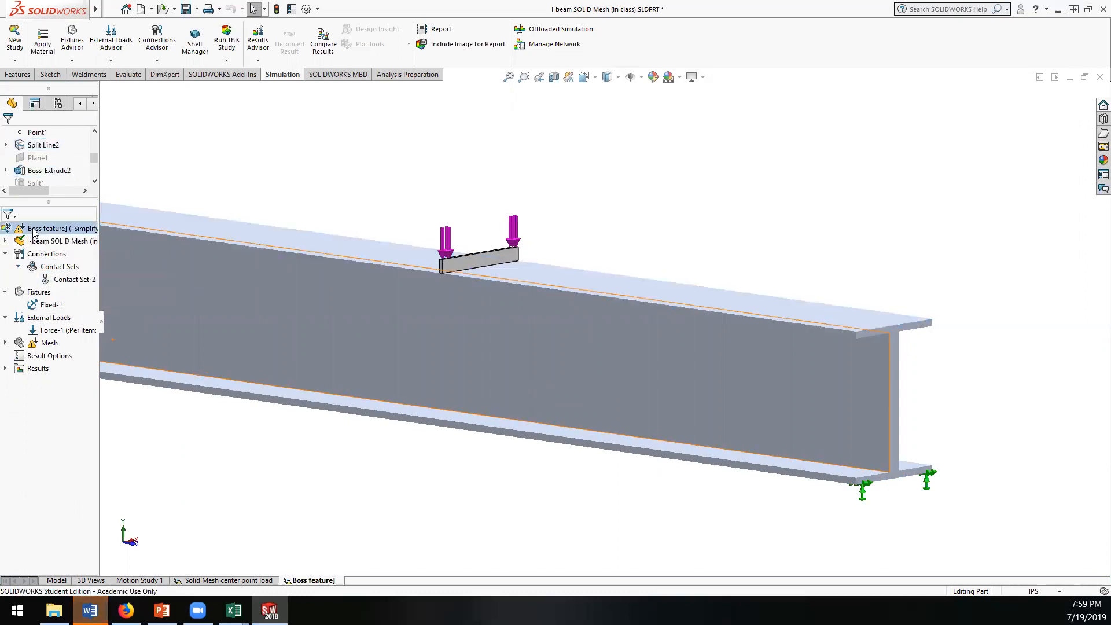
right_click(33, 229)
left_click(57, 261)
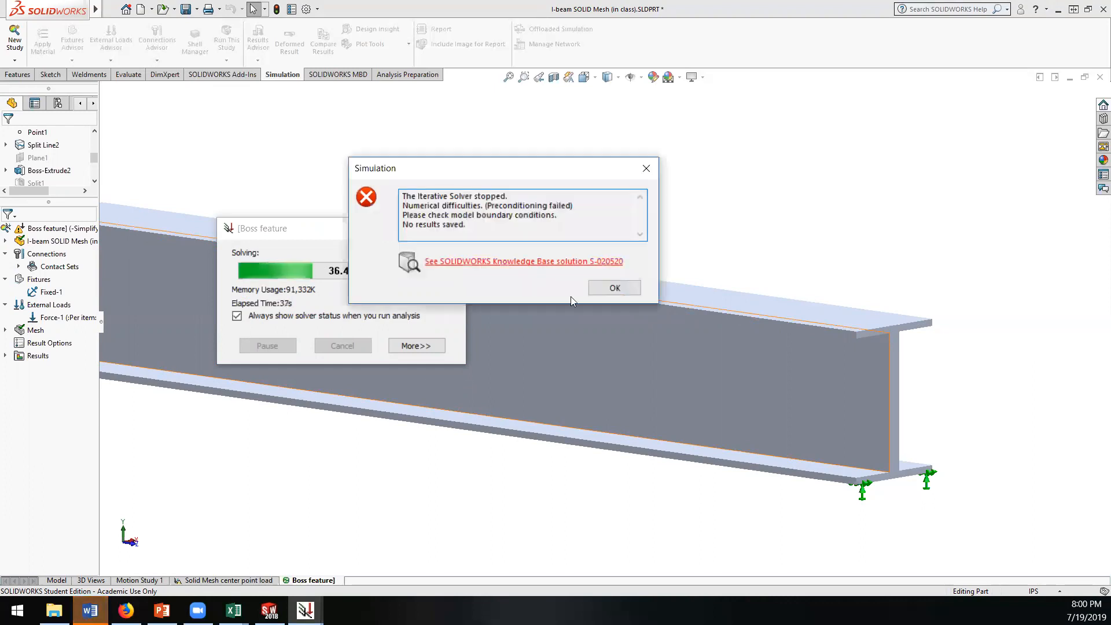
left_click(616, 288)
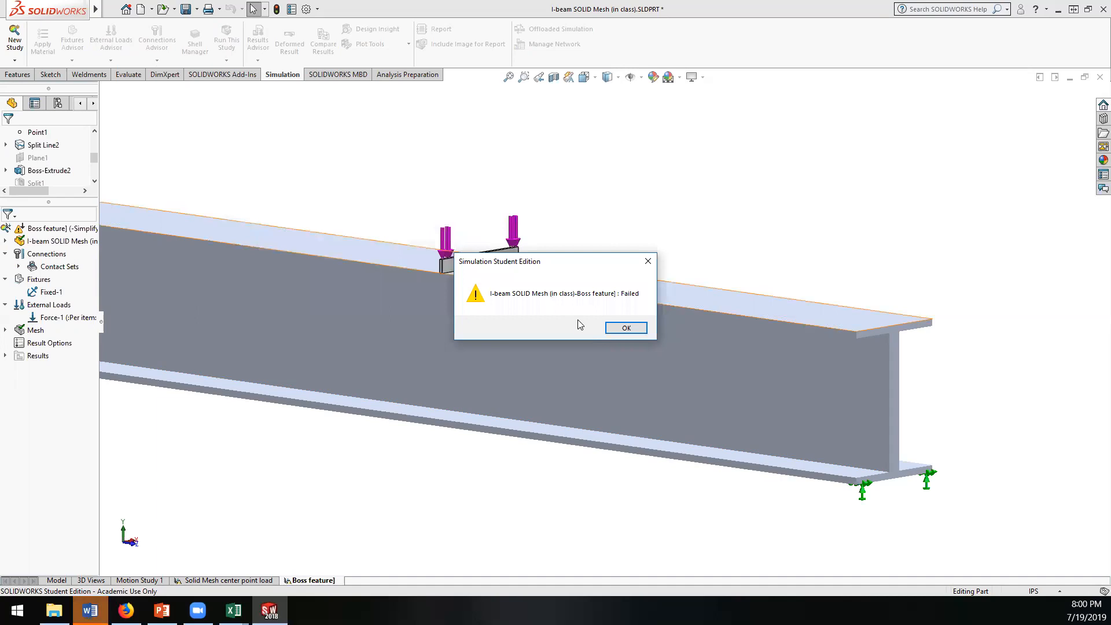
left_click(628, 329)
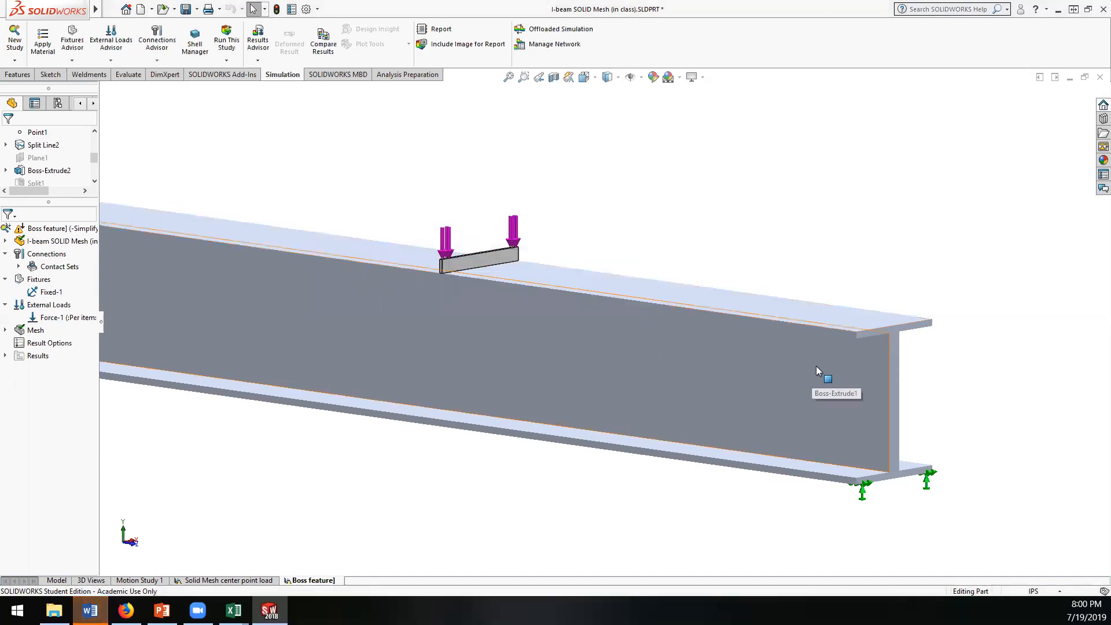
scroll(816, 365, "up", 5)
middle_click_drag(819, 364, 428, 307)
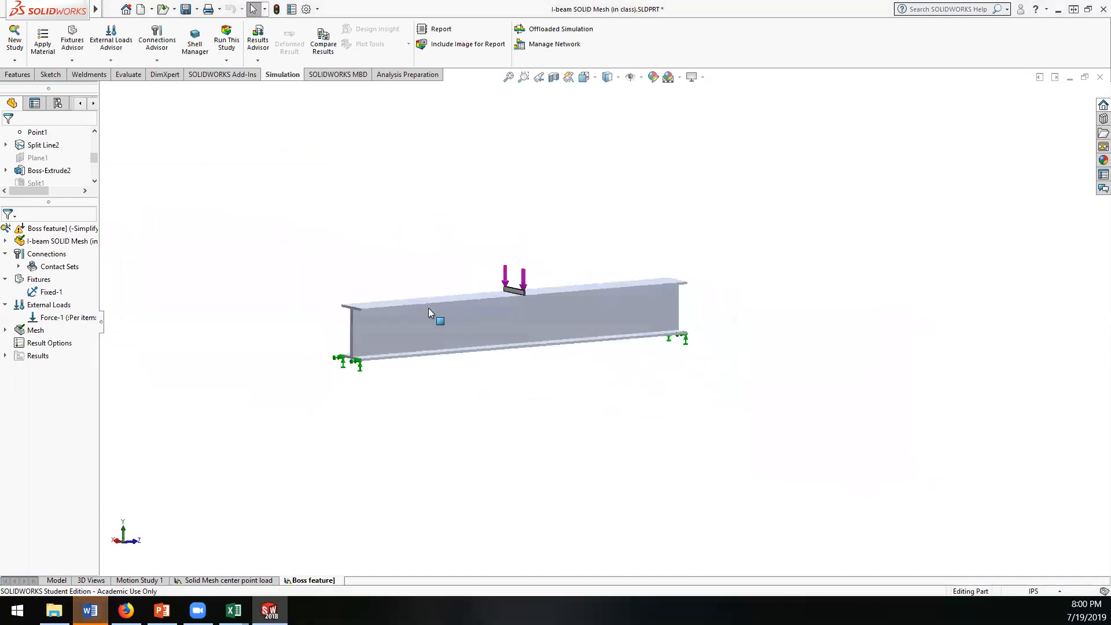
scroll(428, 308, "down", 3)
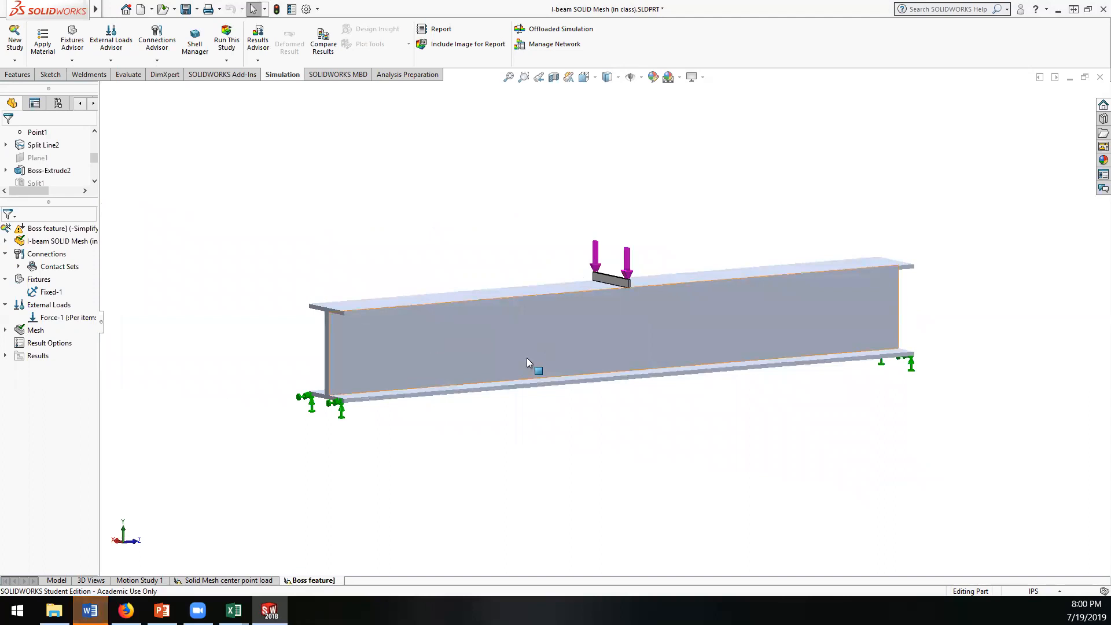
middle_click_drag(590, 411, 508, 394)
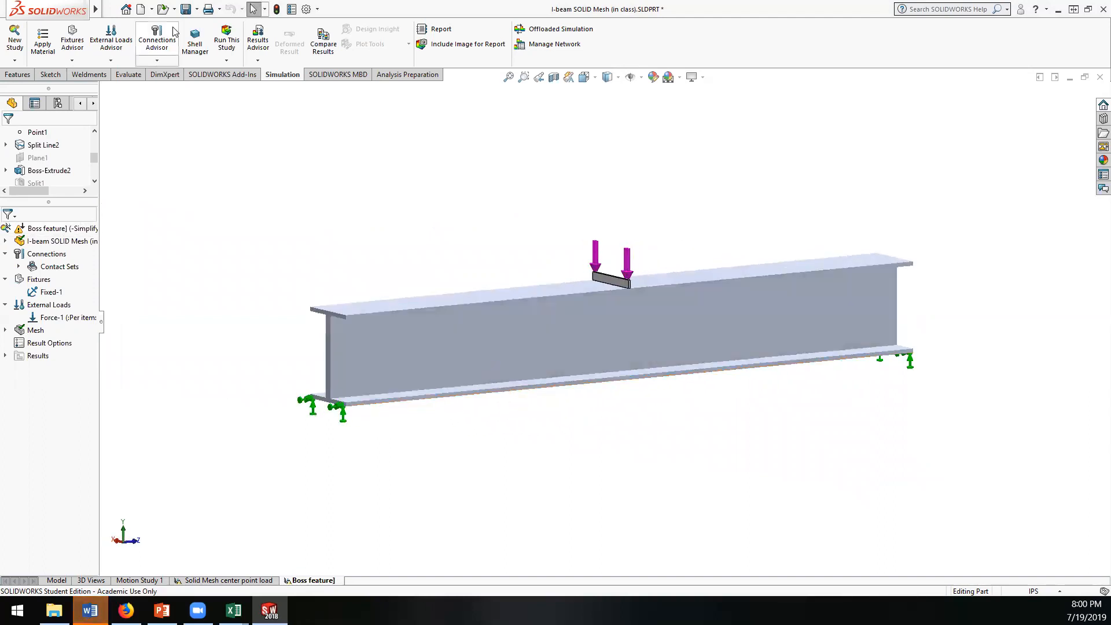
left_click(225, 62)
left_click(225, 62)
Step: Create a new frequency study named Frequency 1 and inspect the global contact under its component contacts
left_click_drag(97, 213, 132, 211)
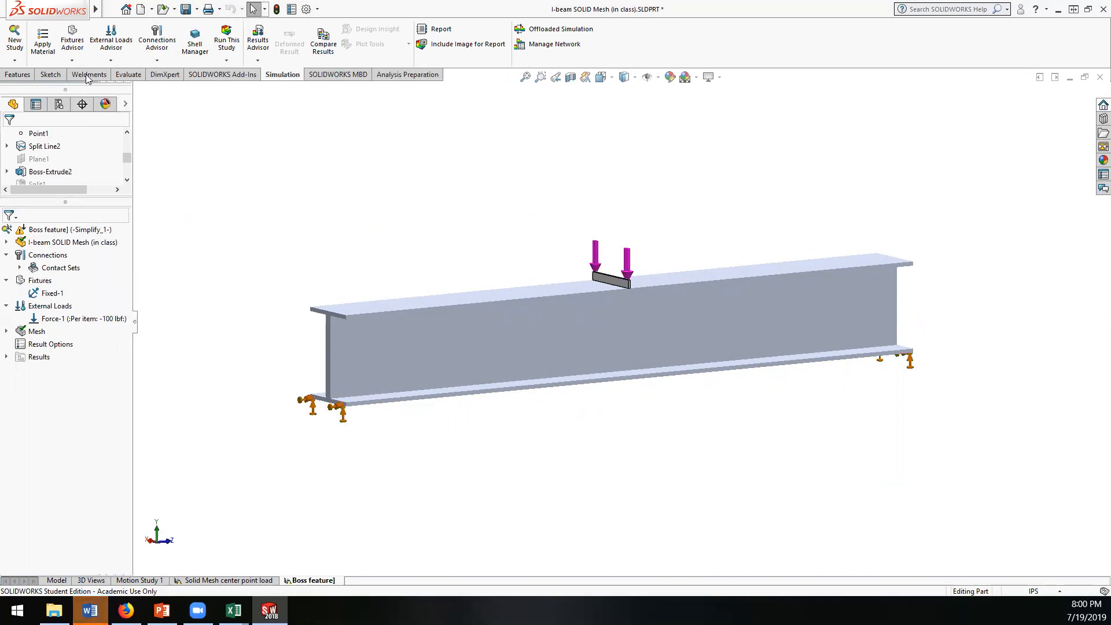
left_click(13, 39)
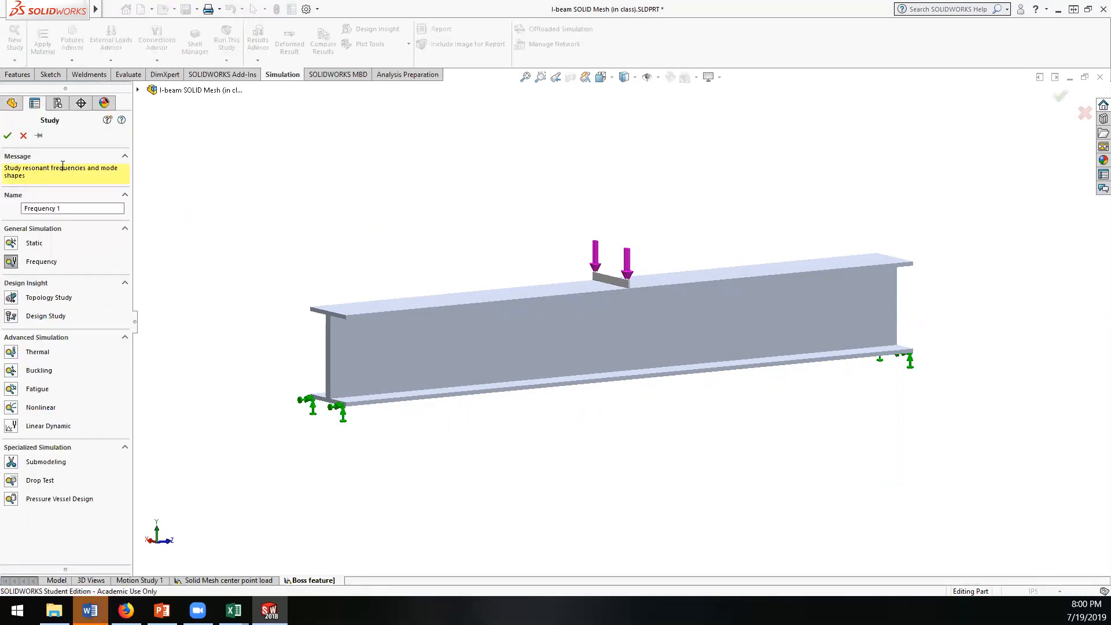
left_click(8, 134)
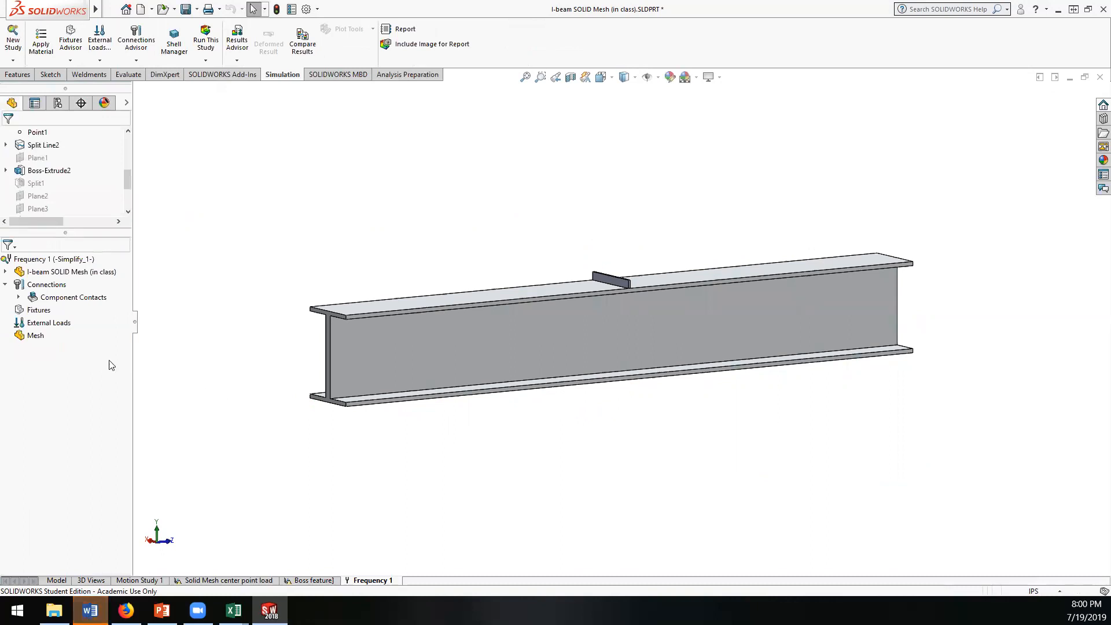
left_click(20, 297)
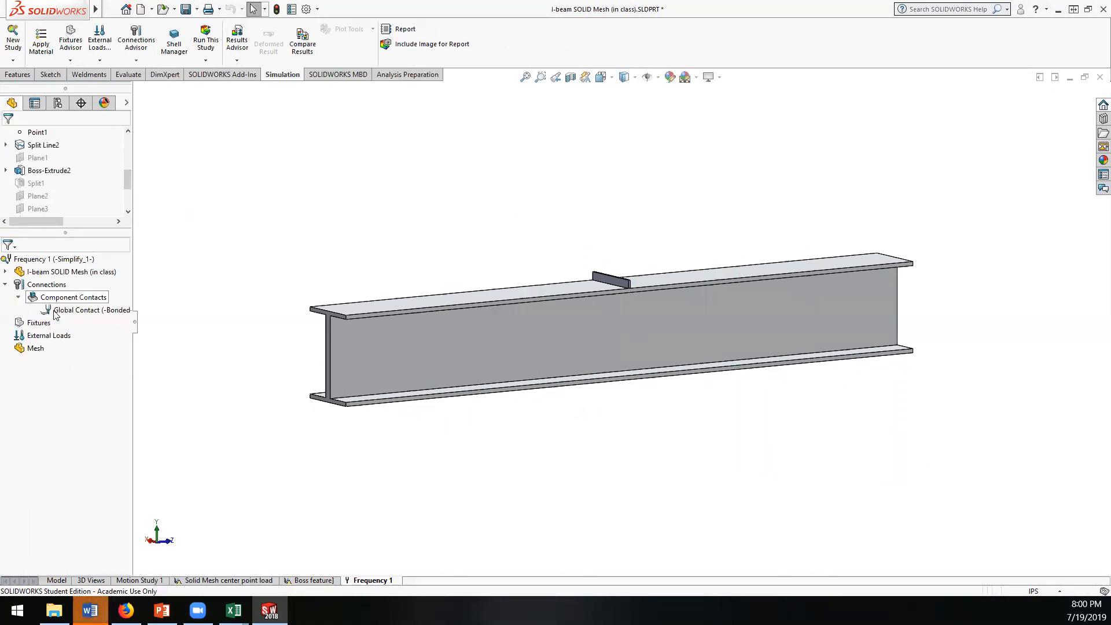
left_click(18, 297)
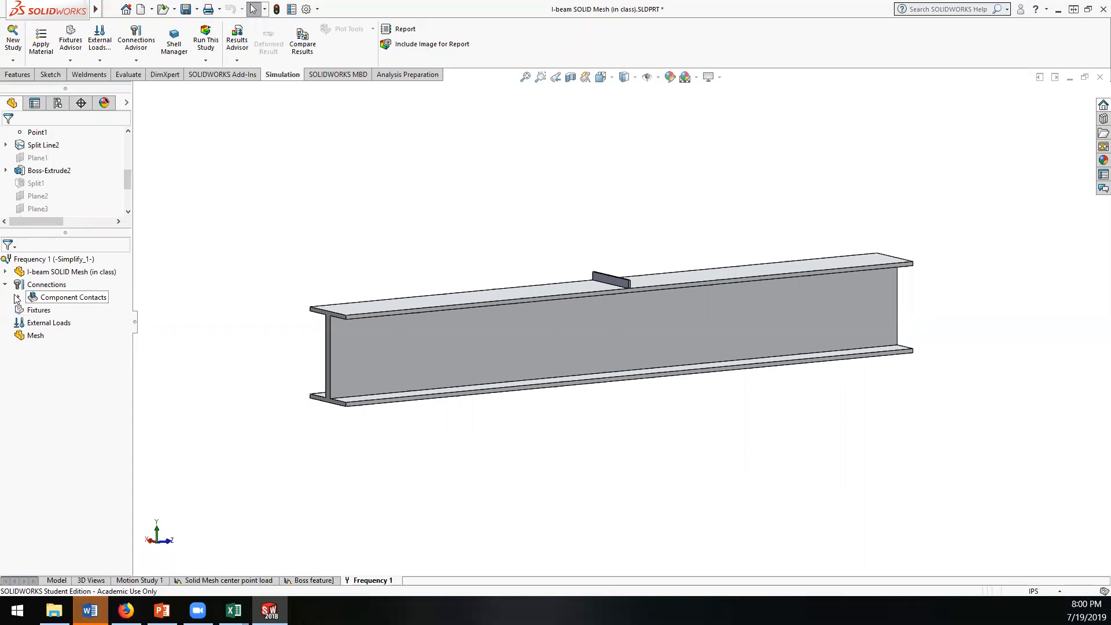
Step: Expand the component contacts, then apply a Fixed Geometry fixture to the bottom flange's edge at the I-beam's near end
left_click(18, 297)
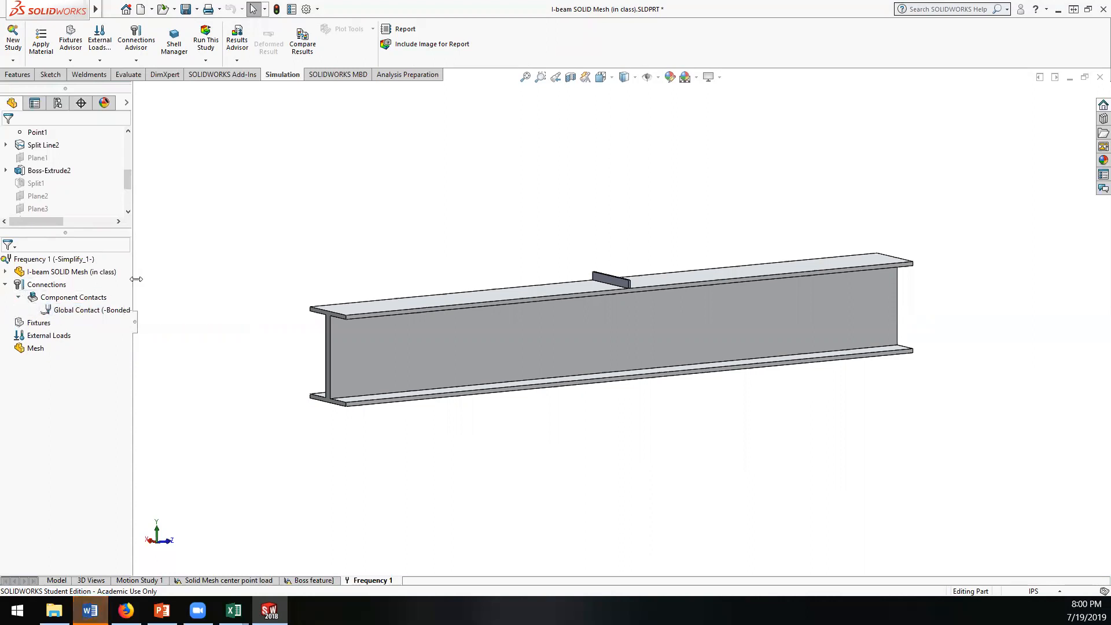
left_click_drag(136, 279, 181, 283)
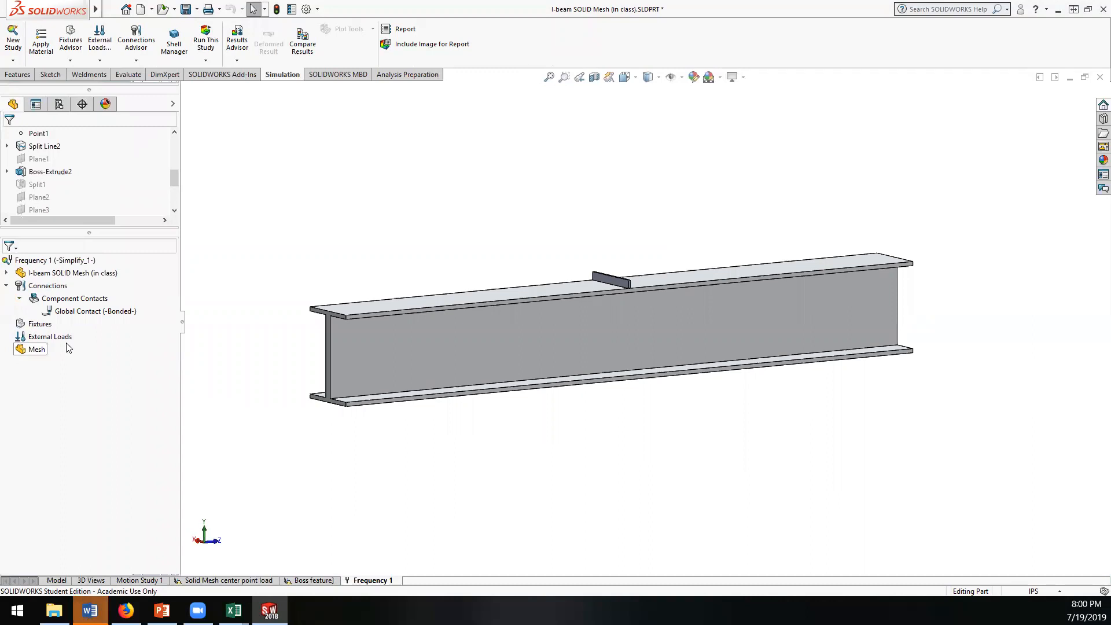
right_click(39, 326)
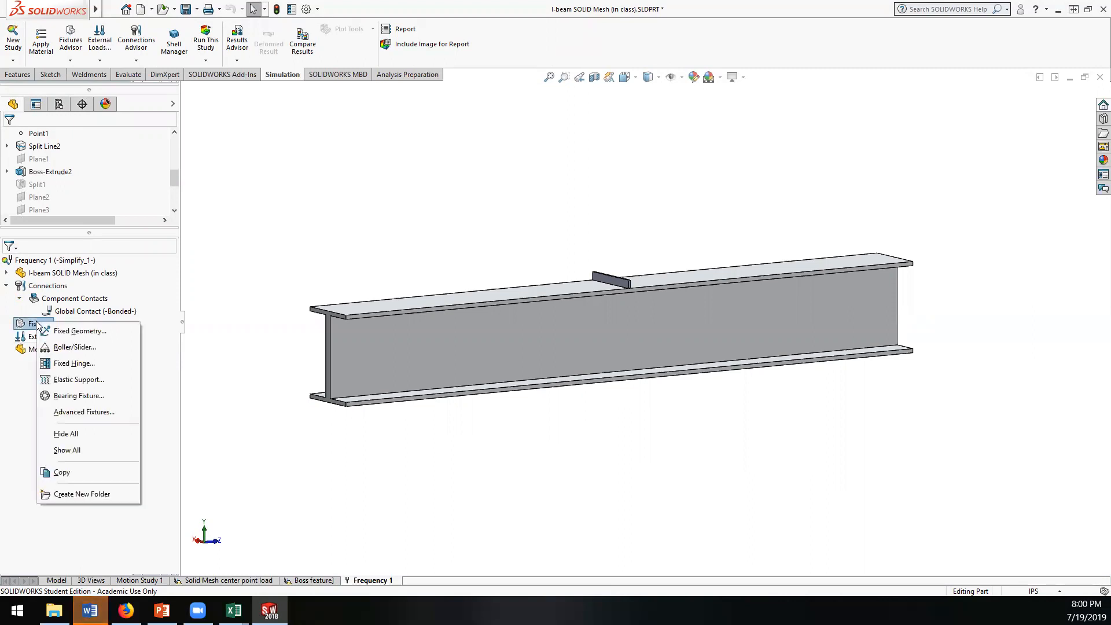
left_click(73, 333)
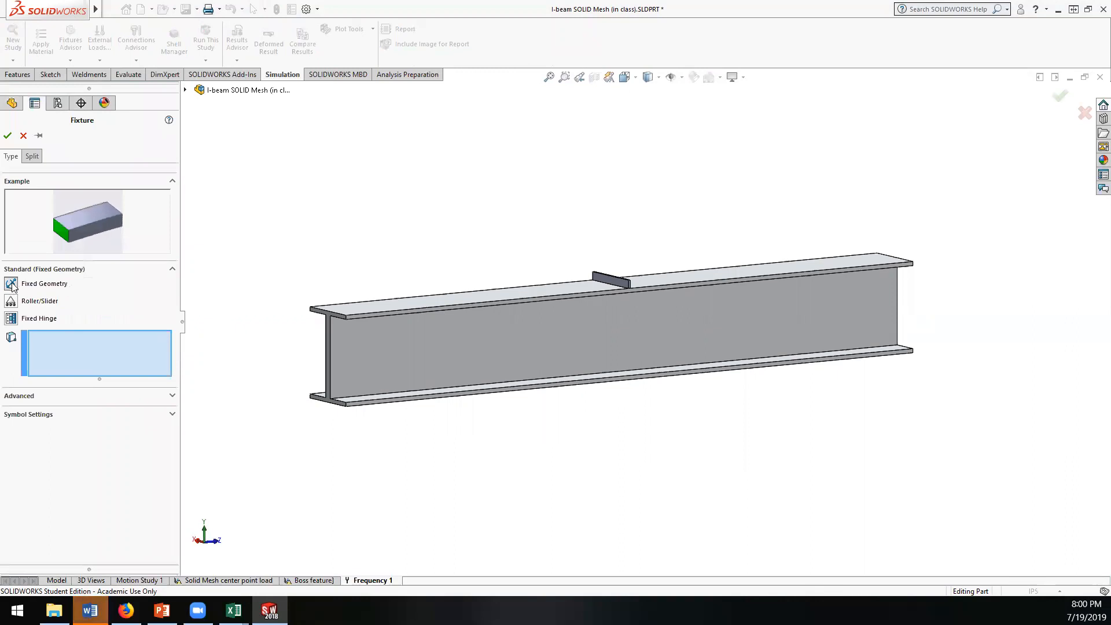
left_click(324, 400)
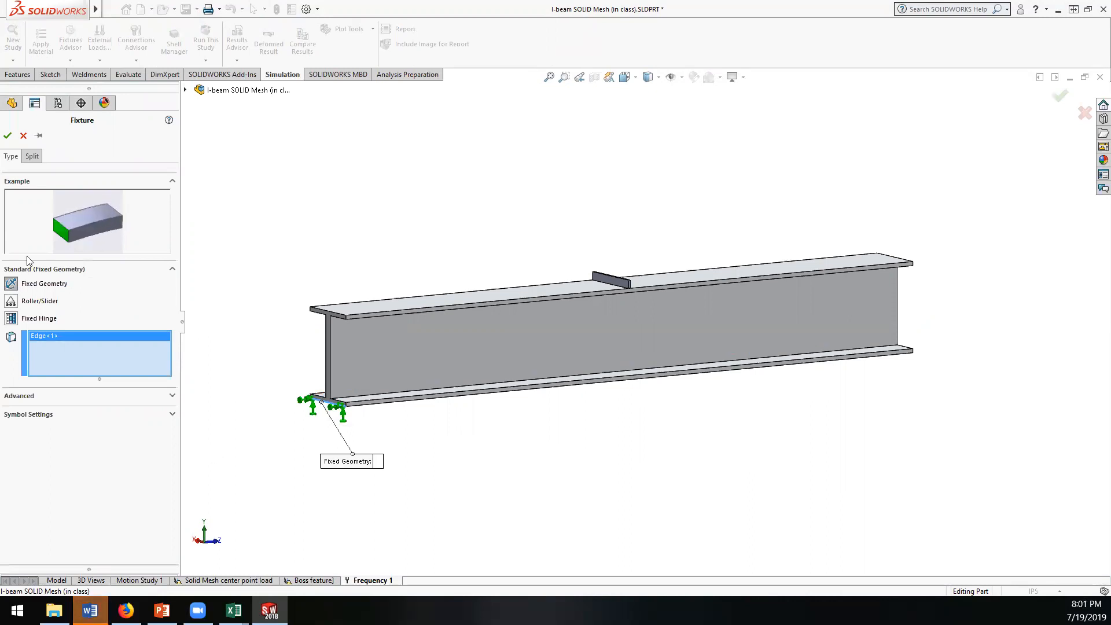
left_click(7, 136)
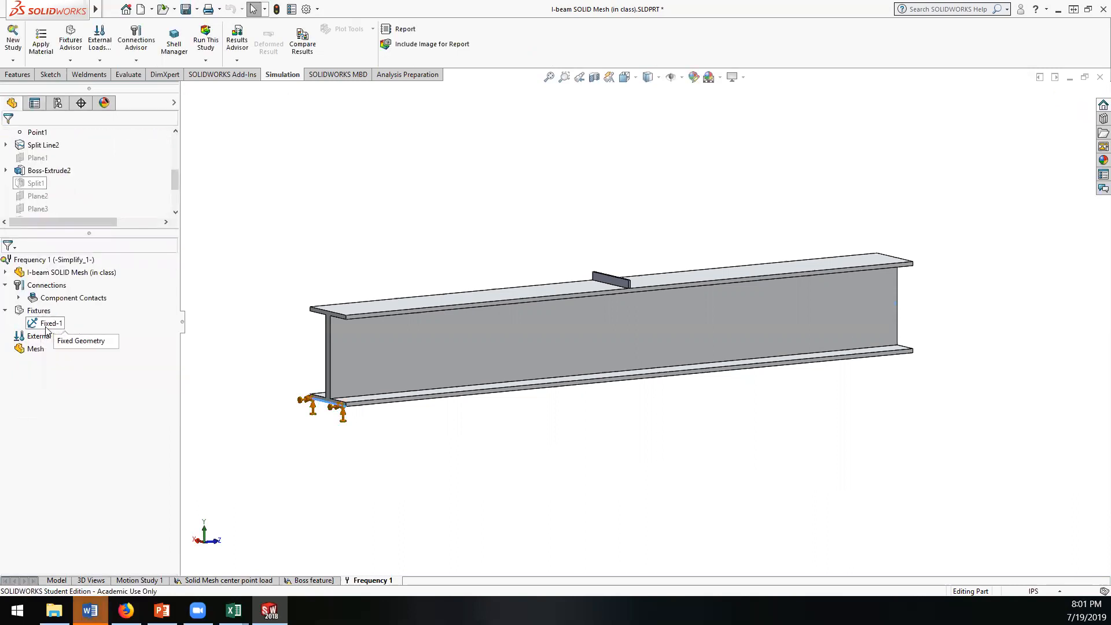
Step: Mesh the I-beam and boss bar at the default density and try to run the Frequency 1 study
right_click(35, 348)
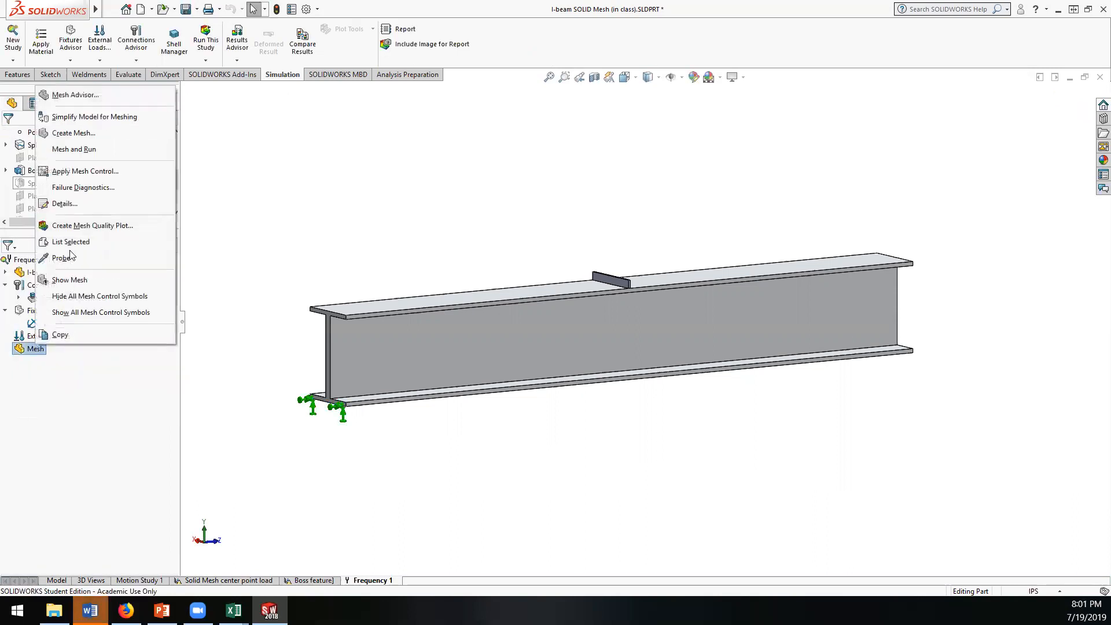
left_click(78, 133)
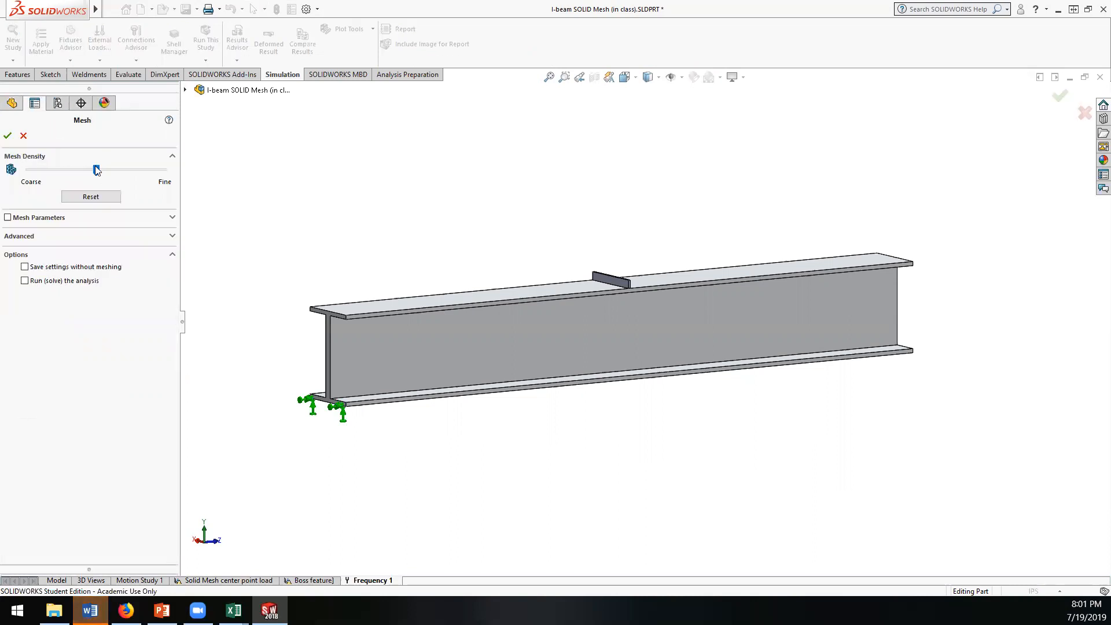
left_click(7, 136)
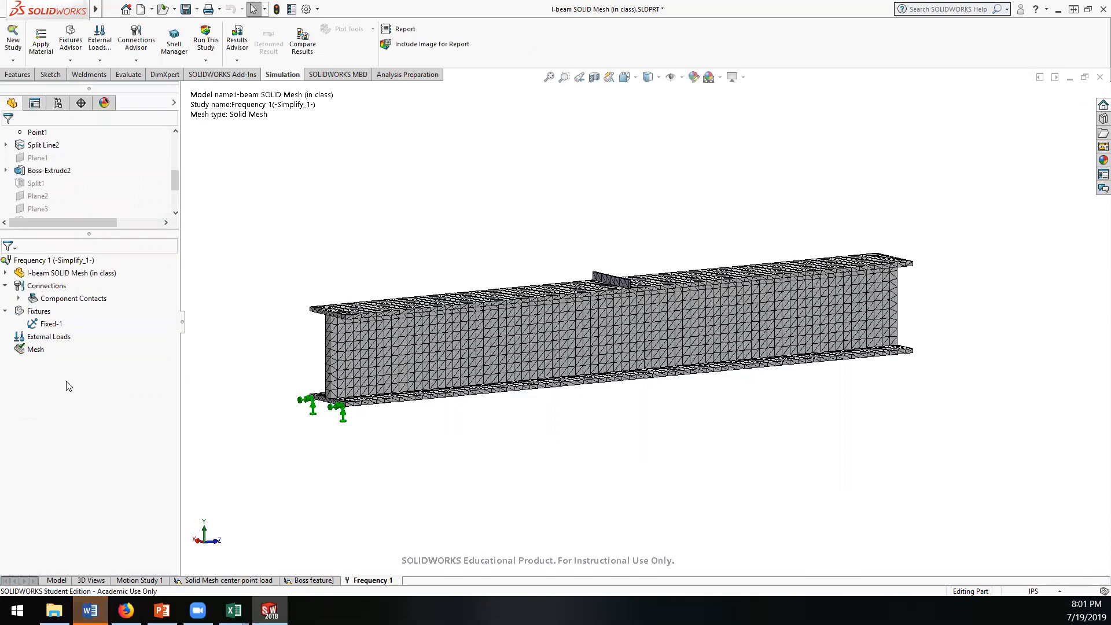
right_click(30, 260)
left_click(43, 268)
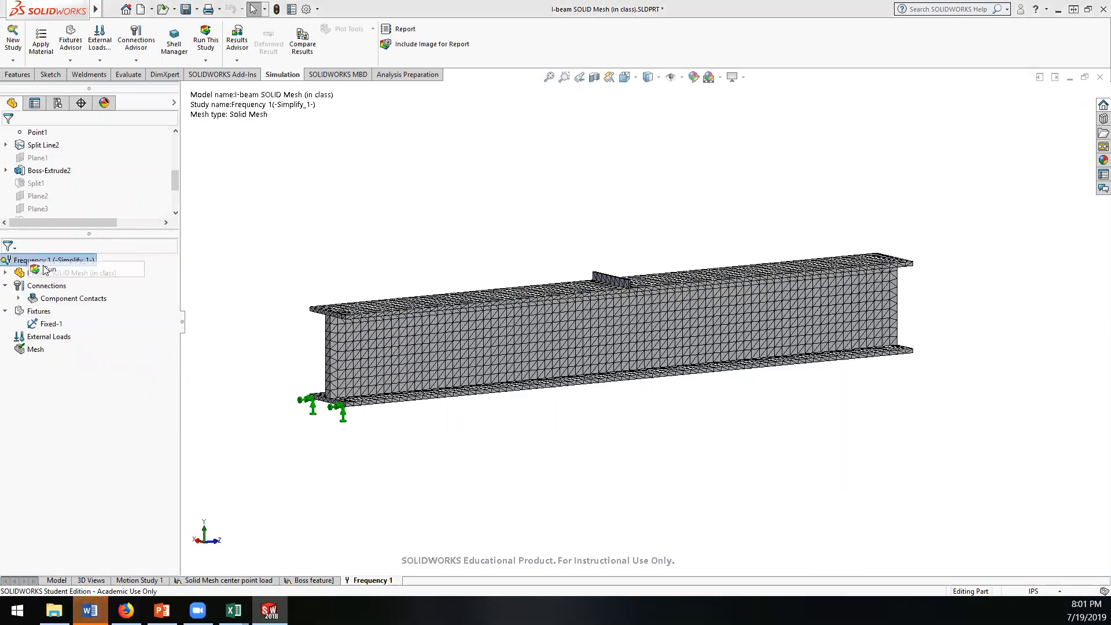
left_click(643, 341)
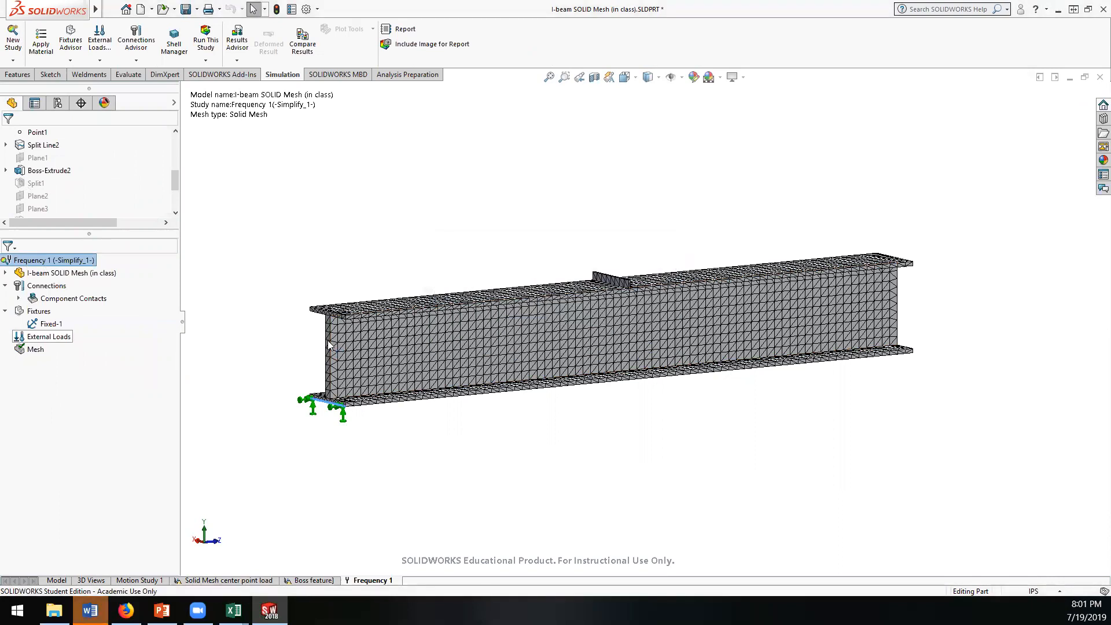
Step: Assign the aluminium alloy 6061-T6 (SS) to the boss bar, SolidBody 1 (Boss-Extrude2)
left_click(7, 273)
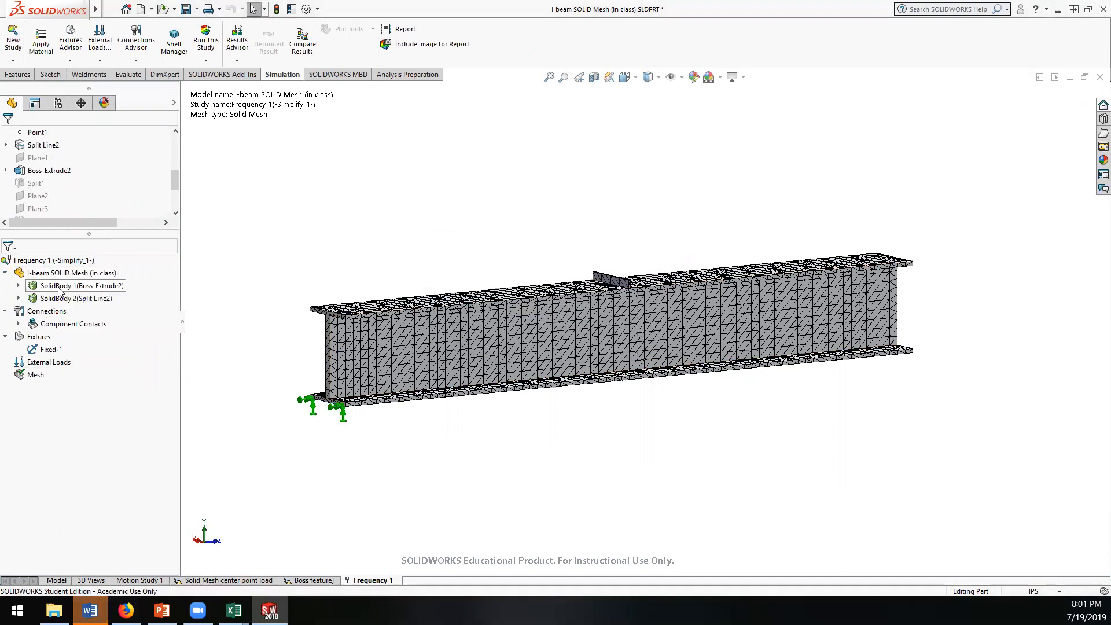
right_click(60, 289)
left_click(88, 297)
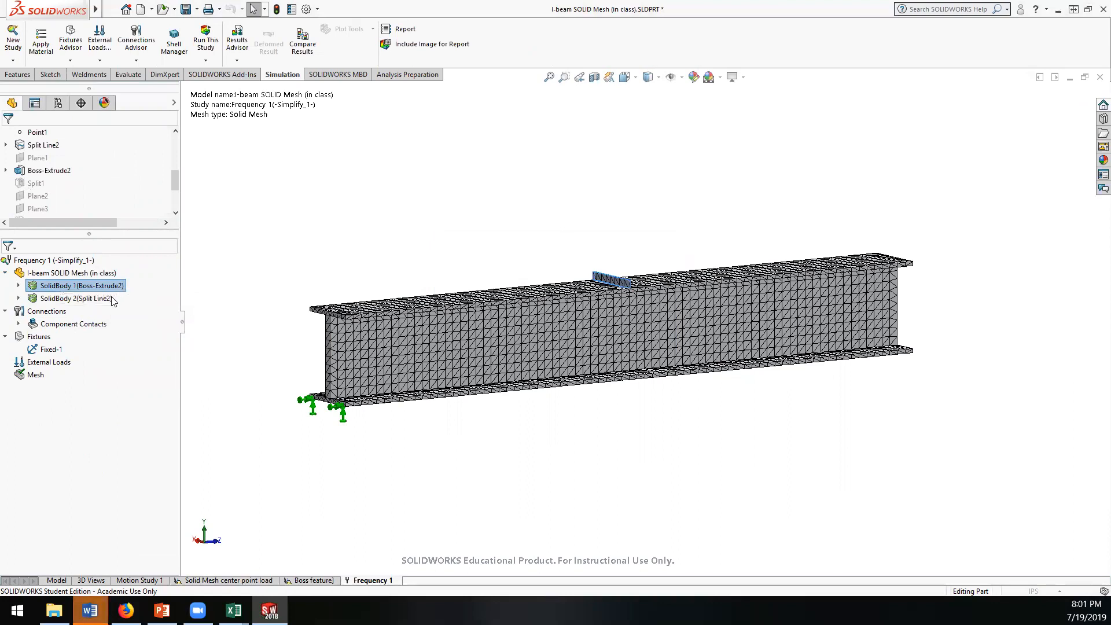
left_click_drag(172, 144, 171, 281)
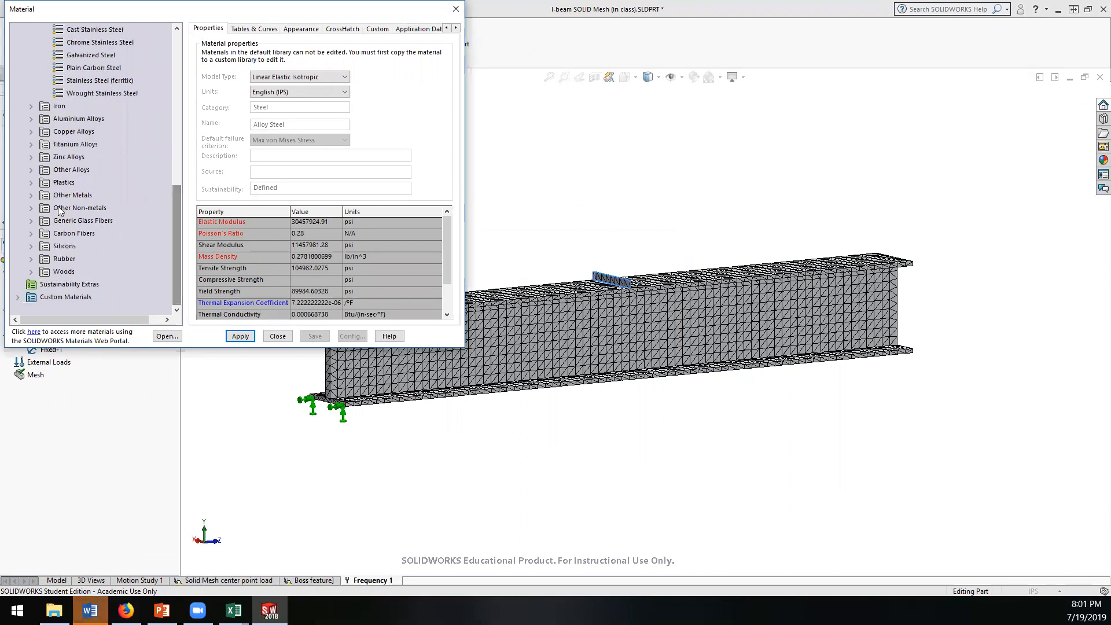
left_click(33, 121)
scroll(136, 231, "down", 15)
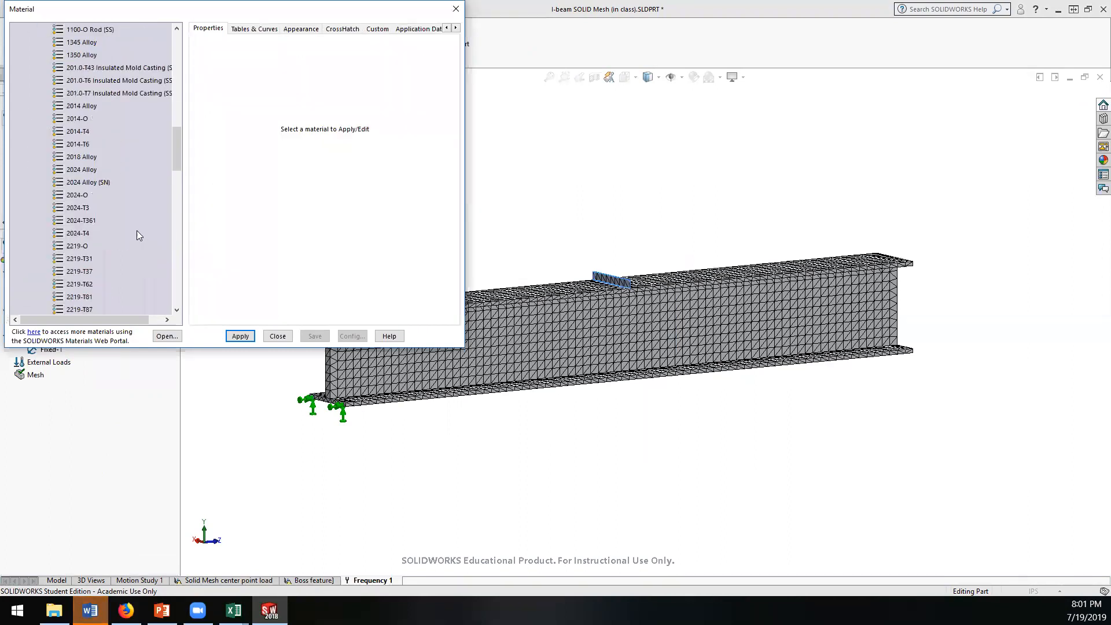
scroll(102, 264, "down", 2)
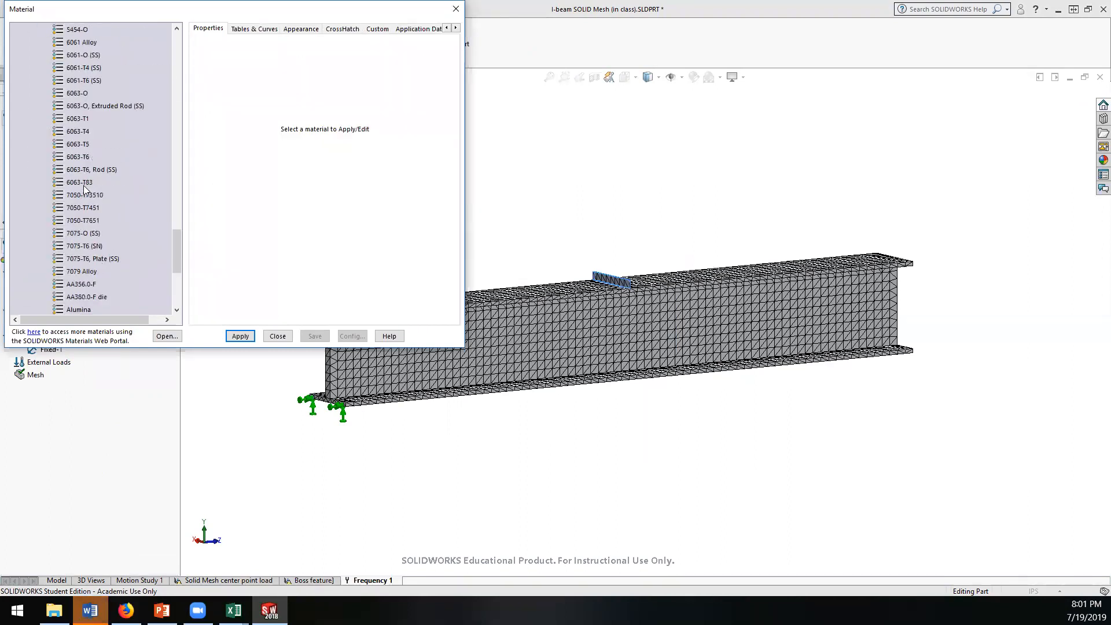
scroll(86, 257, "up", 2)
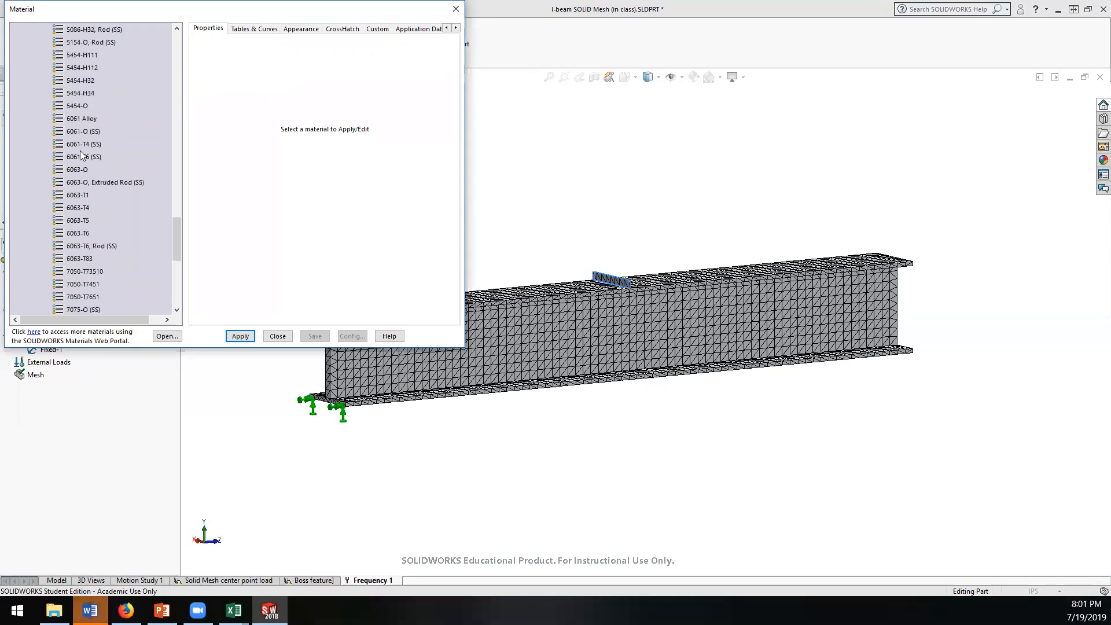
left_click(83, 156)
left_click(237, 336)
left_click(277, 336)
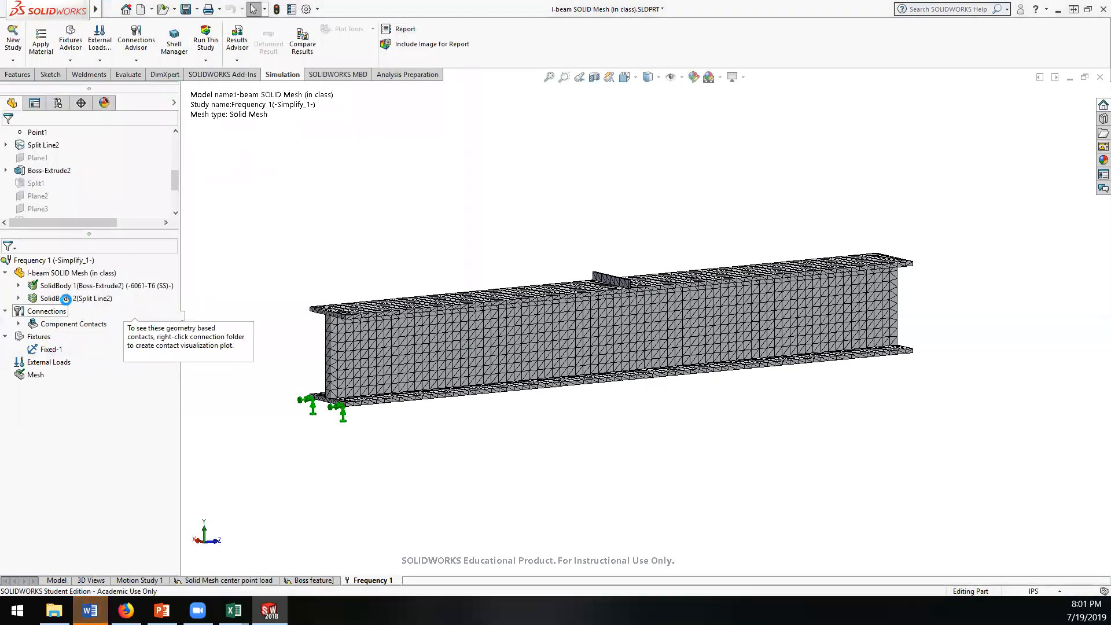
Step: Assign the material from the custom Stiff Metal category to the beam, SolidBody 2 (Split Line2)
left_click(66, 299)
right_click(65, 299)
left_click(80, 260)
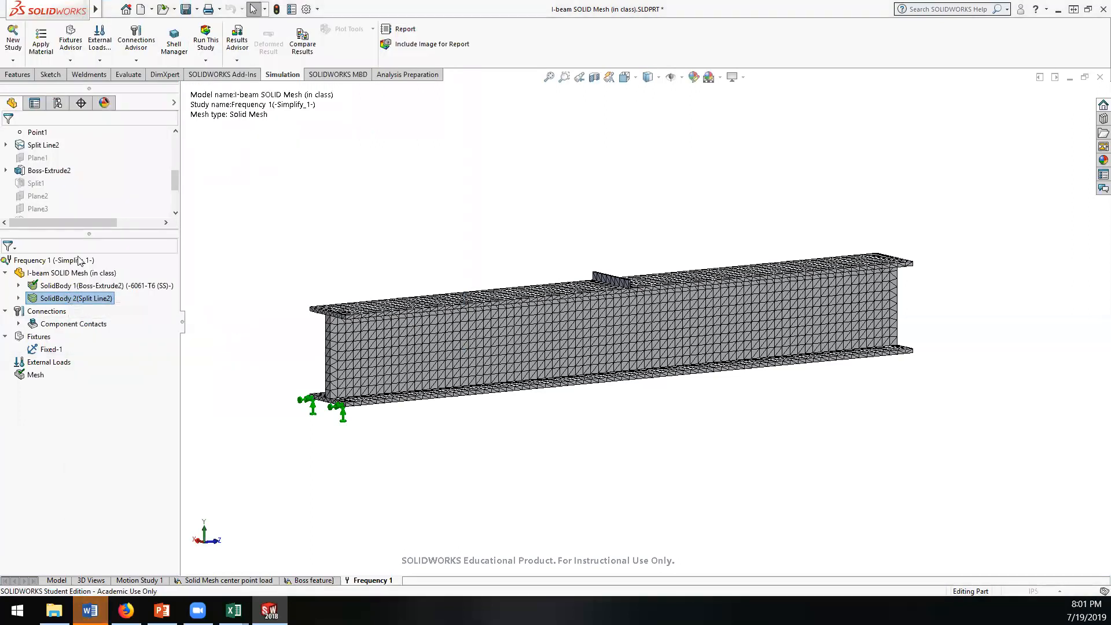
left_click_drag(174, 139, 172, 284)
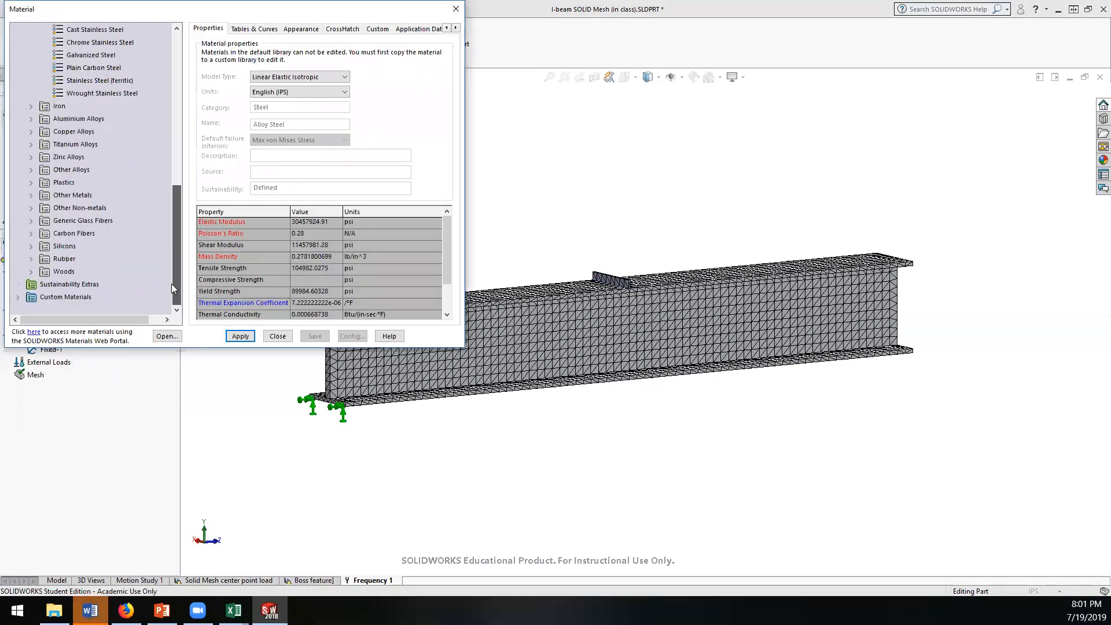
left_click(18, 298)
left_click(61, 300)
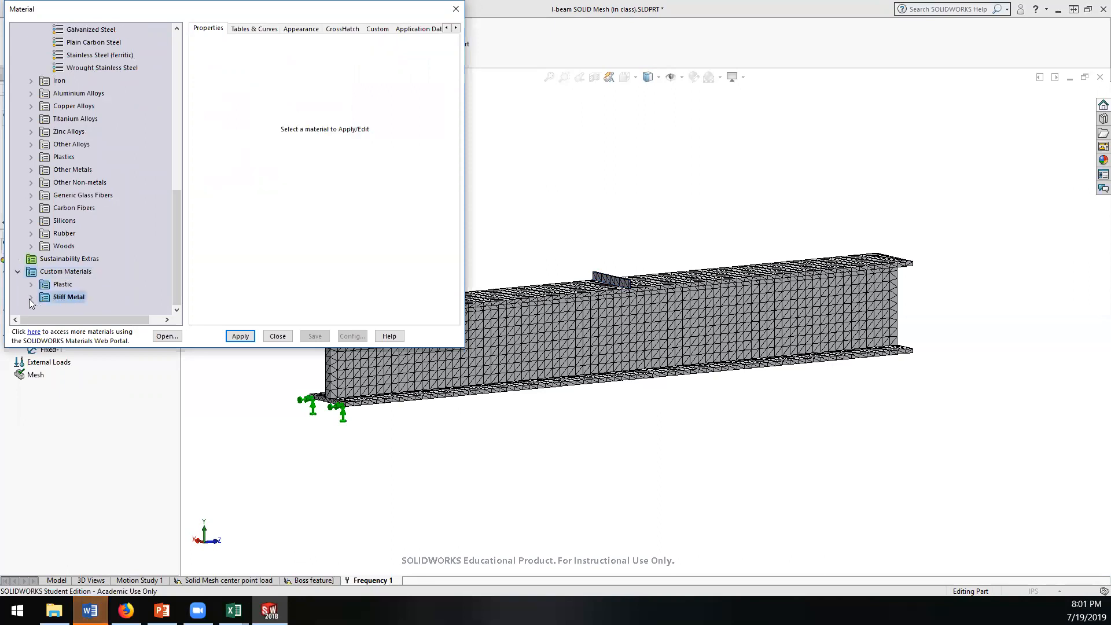
left_click(30, 298)
left_click(80, 297)
left_click(239, 336)
left_click(277, 336)
Step: Run the Frequency 1 study to compute the mode shapes
right_click(24, 262)
left_click(52, 272)
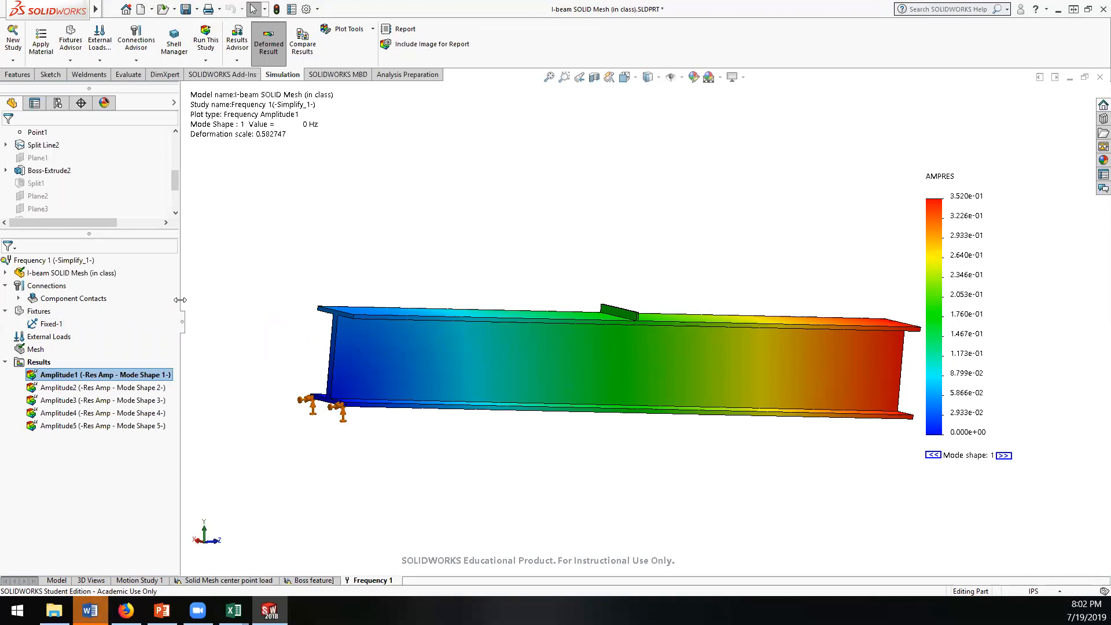
left_click_drag(179, 300, 183, 299)
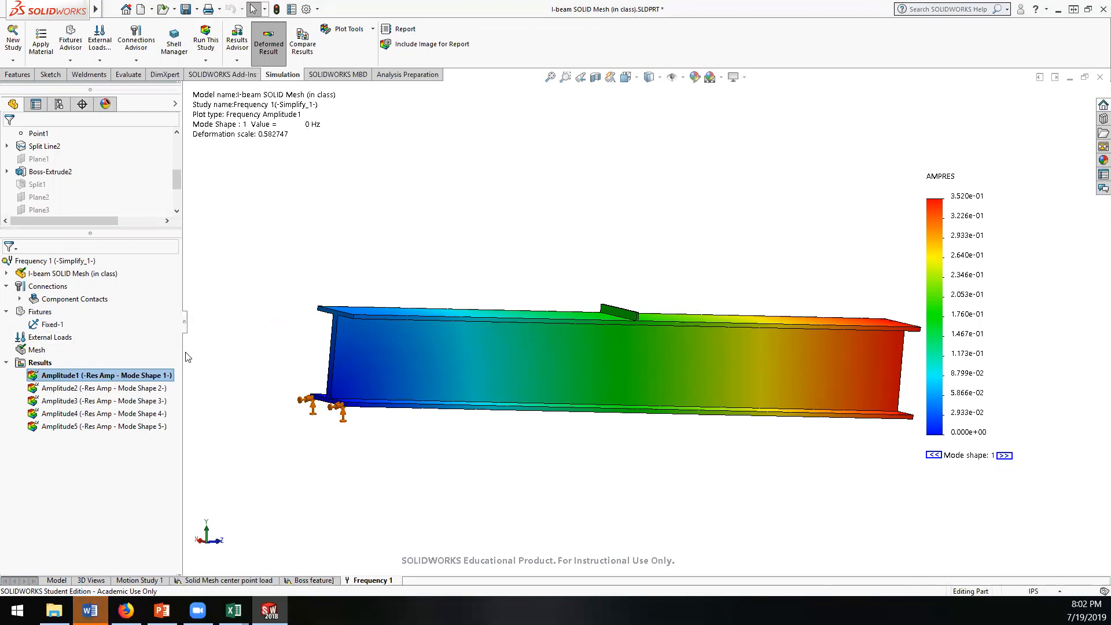
Step: Examine the Amplitude1 plot's definition, stepping the mode number up and back to 1
right_click(99, 376)
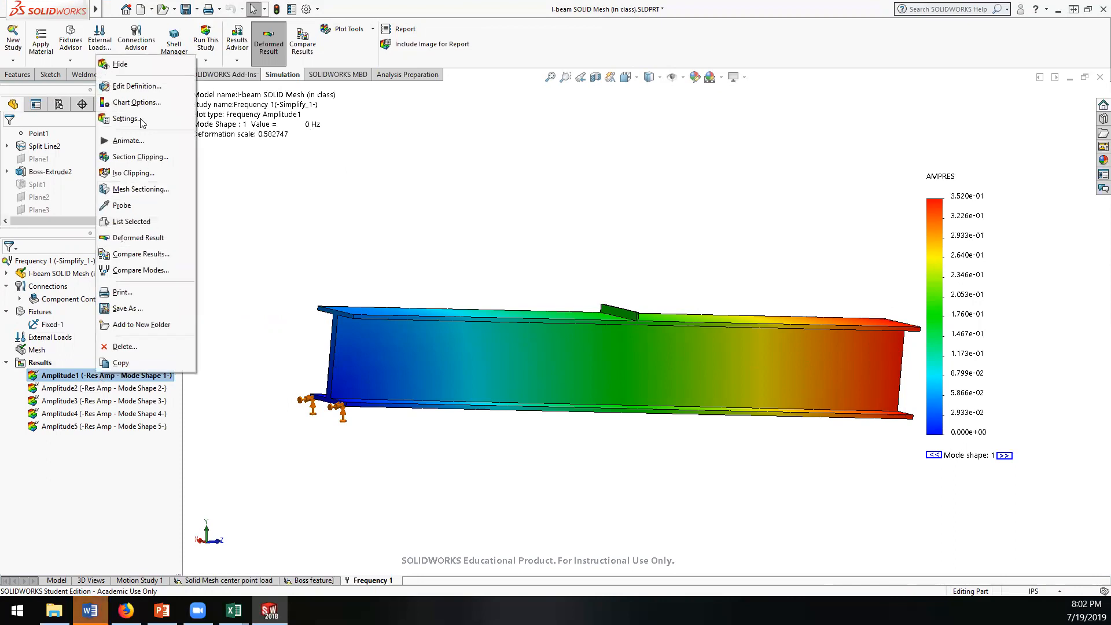
left_click(137, 86)
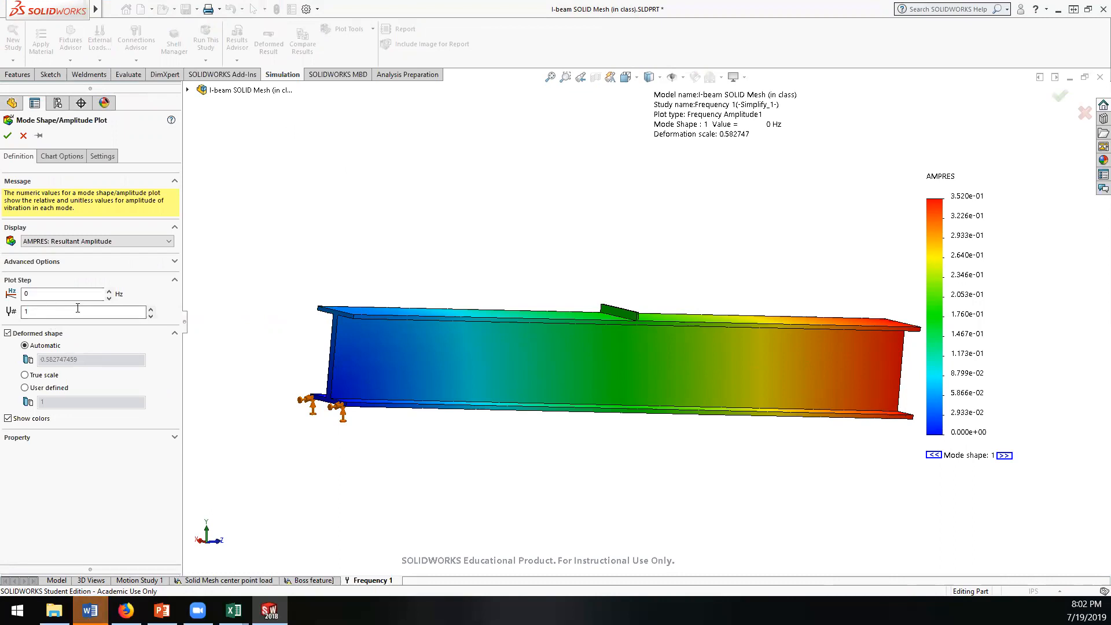
left_click(150, 310)
left_click(150, 316)
left_click(7, 137)
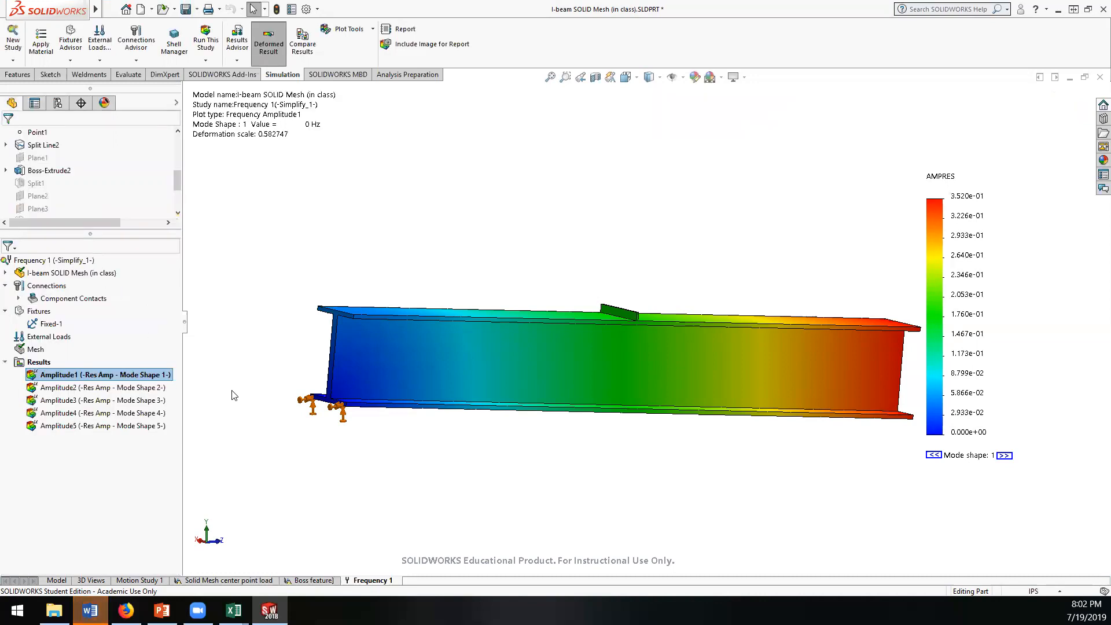
Step: Inspect the chart options of the Amplitude1 plot and close them without changes
right_click(92, 377)
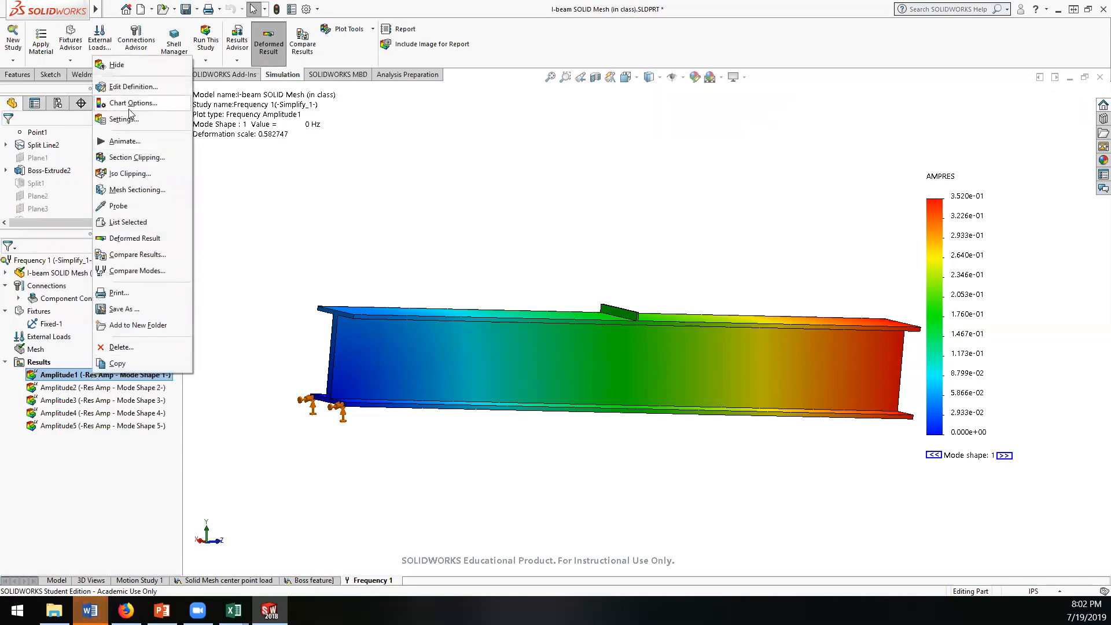
left_click(70, 379)
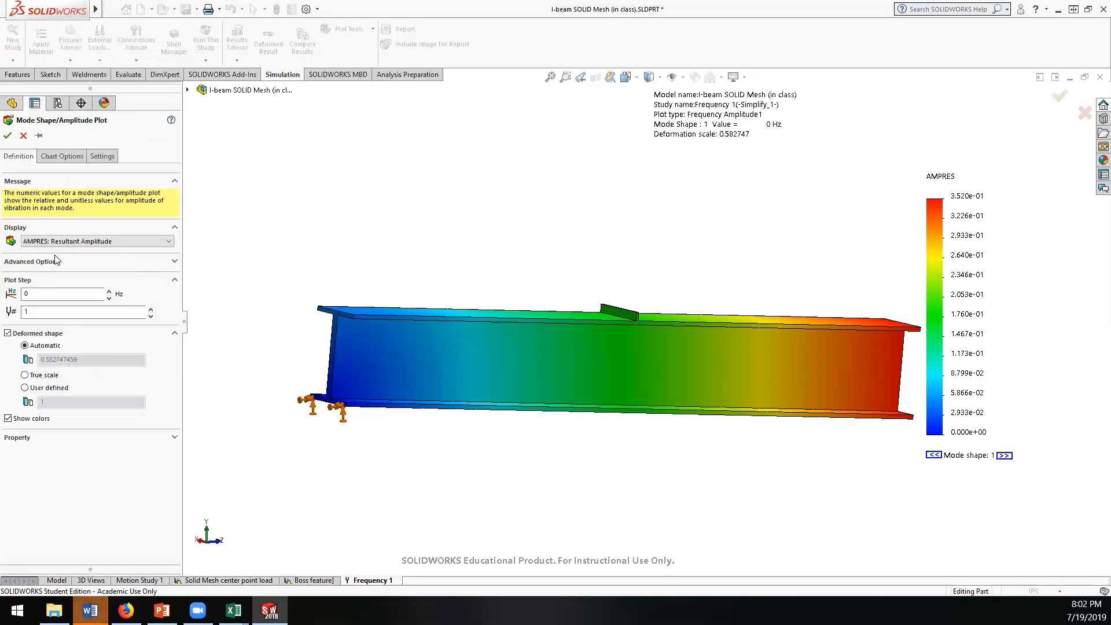
left_click(56, 159)
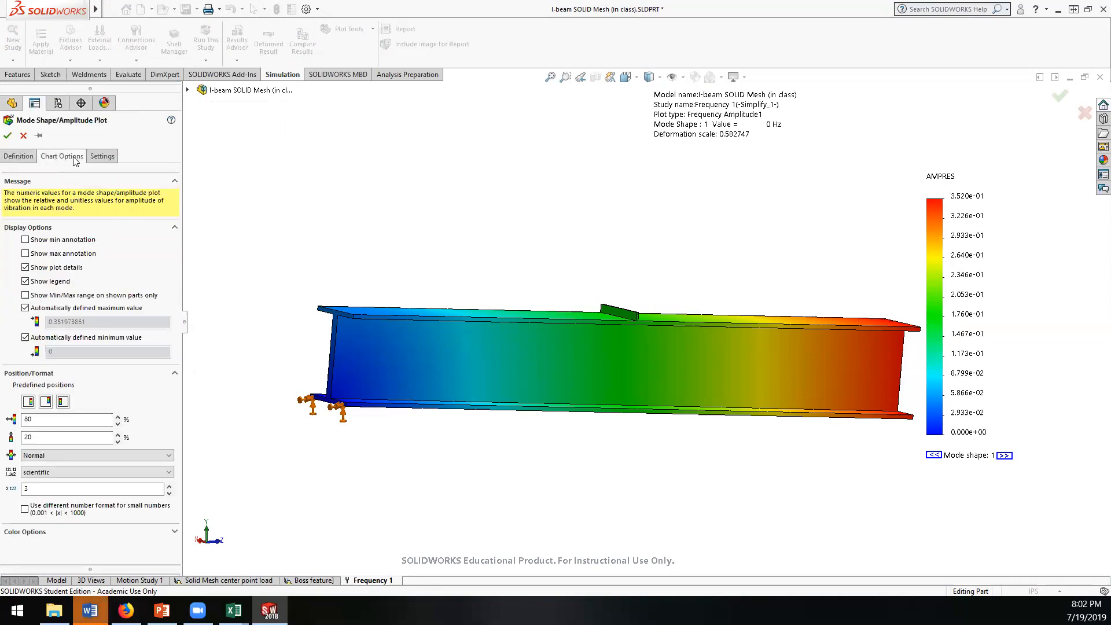
left_click(23, 137)
Step: Animate the Mode Shape 1 amplitude plot and close the animation after watching it
right_click(57, 376)
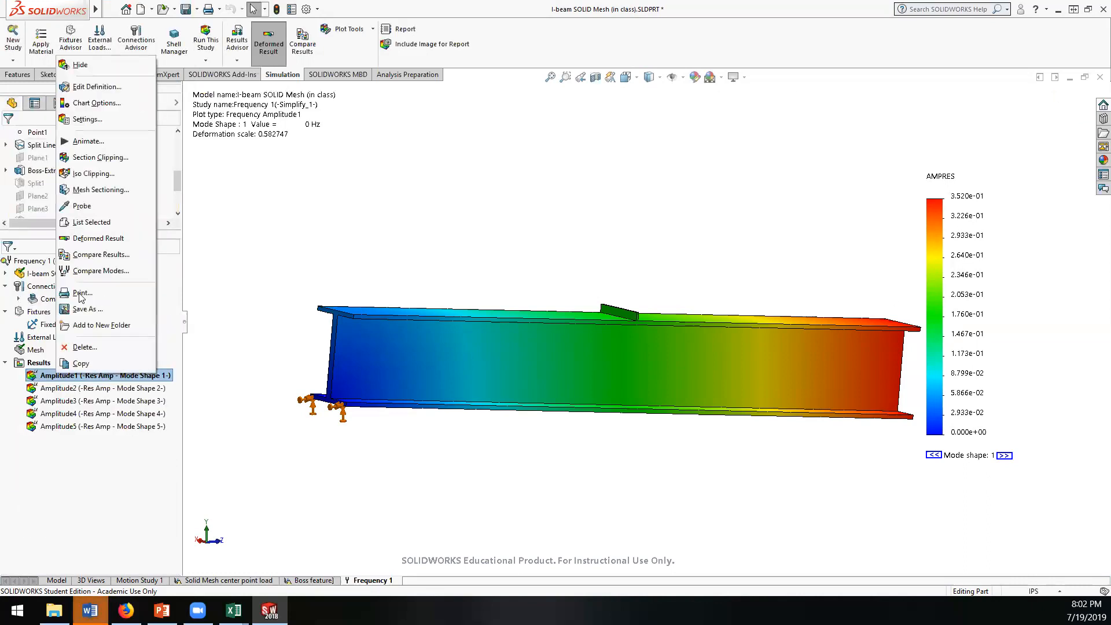
left_click(86, 141)
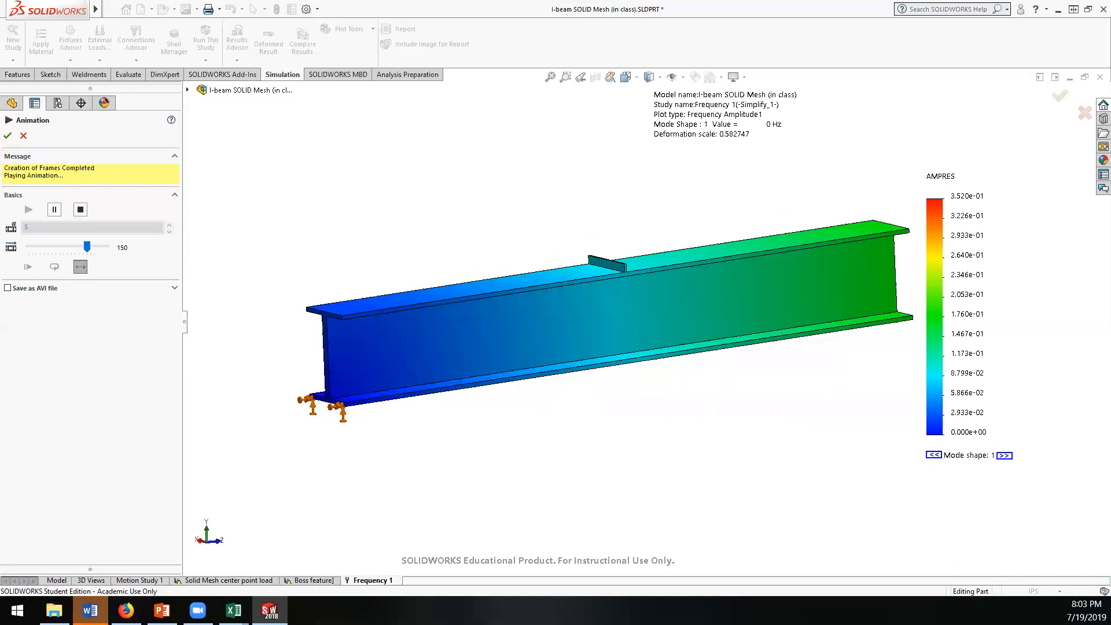
left_click(24, 136)
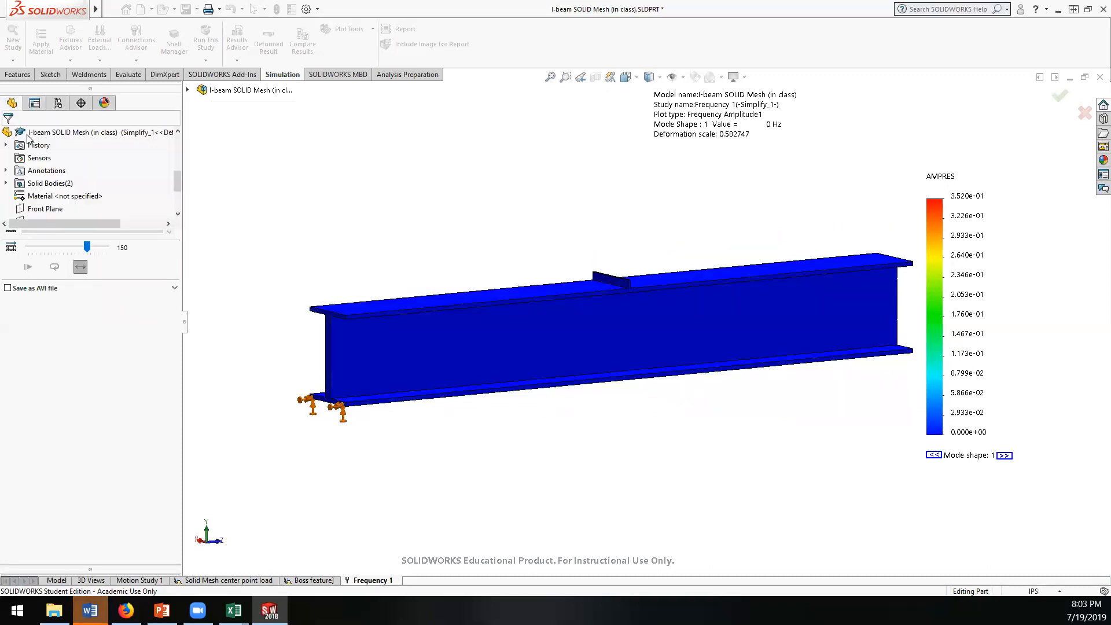
Step: Leave the frequency results and return to the part model with its feature tree
left_click_drag(178, 181, 178, 146)
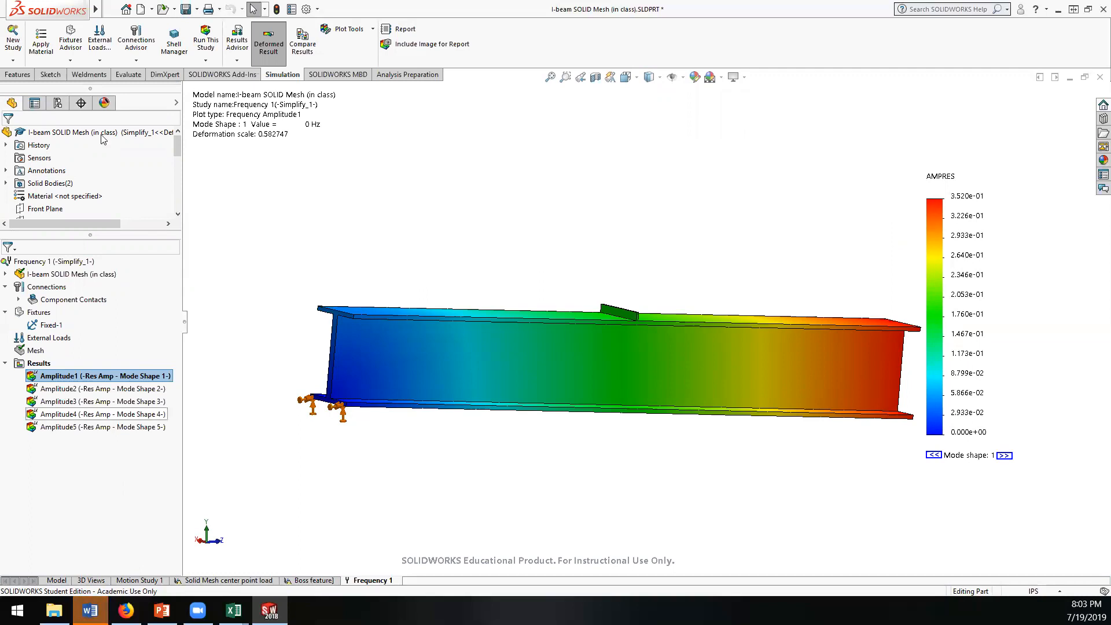
left_click(14, 76)
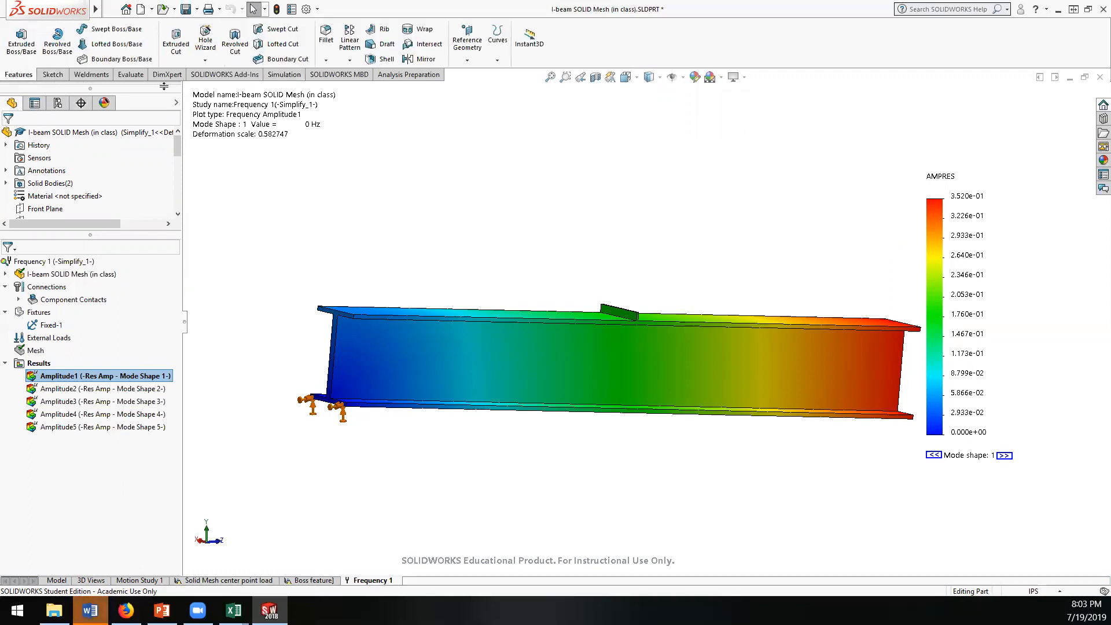
left_click(56, 580)
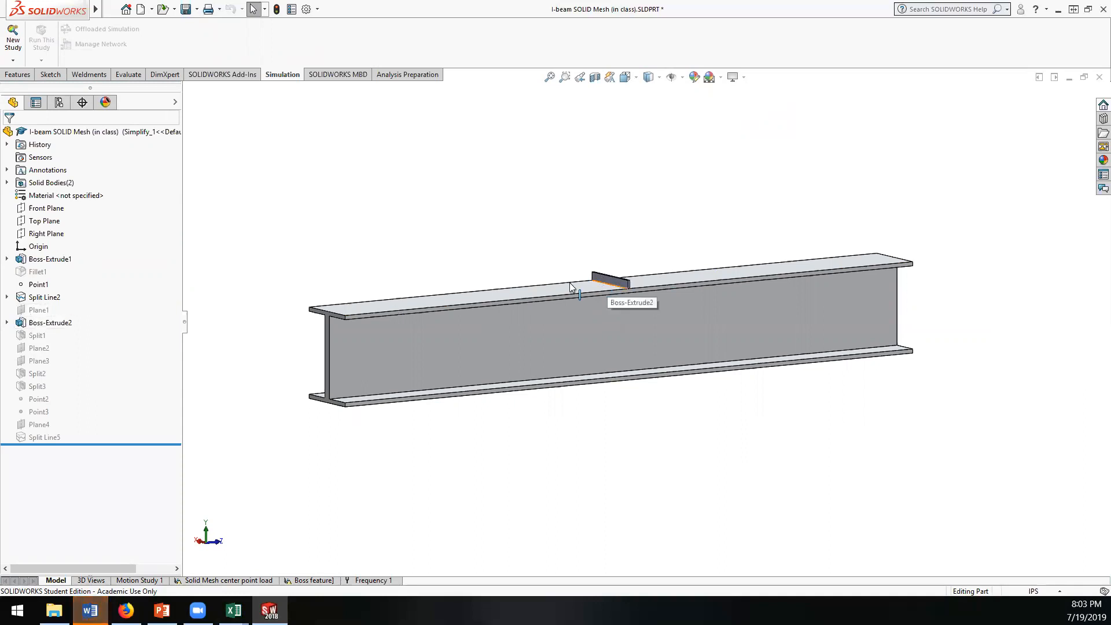
Step: In the Boss feature study, change the contact set between the boss bar and the top flange to Bonded
left_click(310, 580)
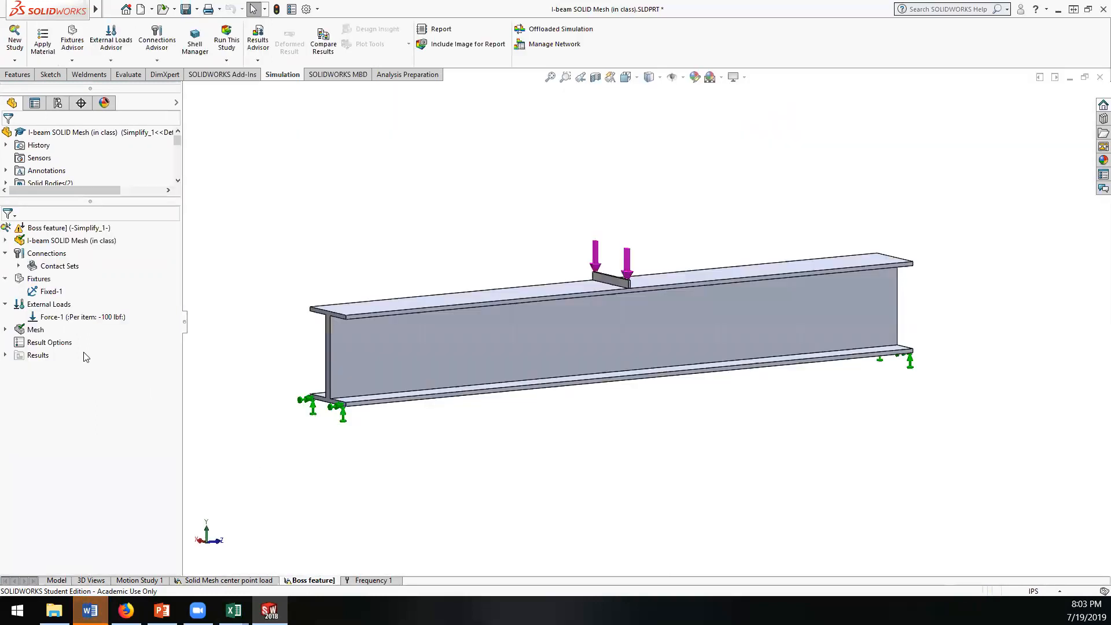
left_click(18, 266)
left_click(70, 278)
right_click(94, 279)
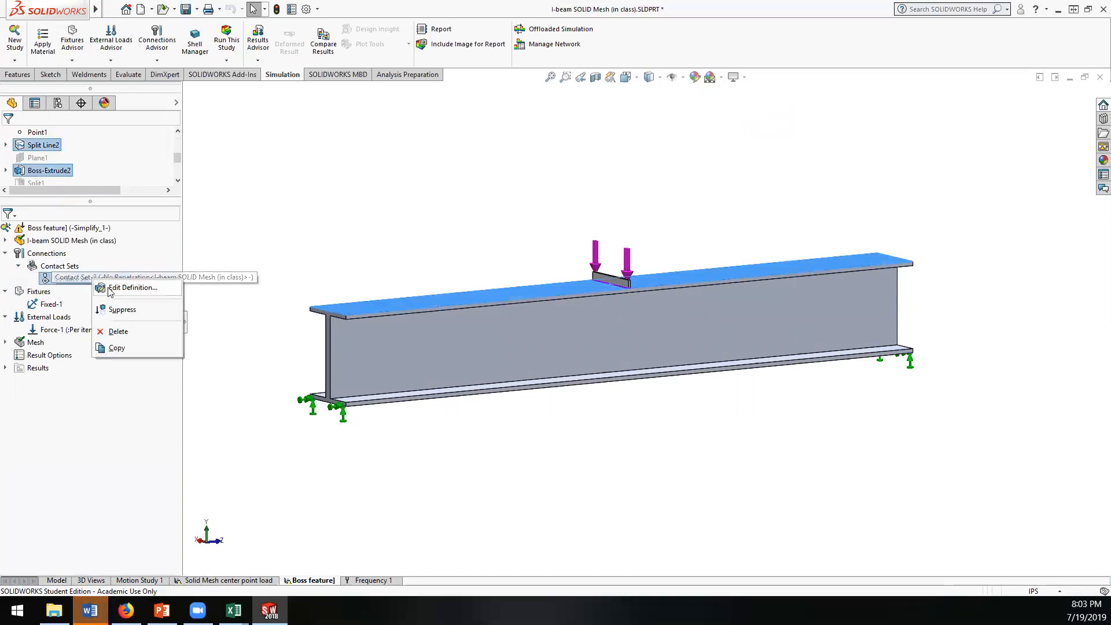
left_click(133, 288)
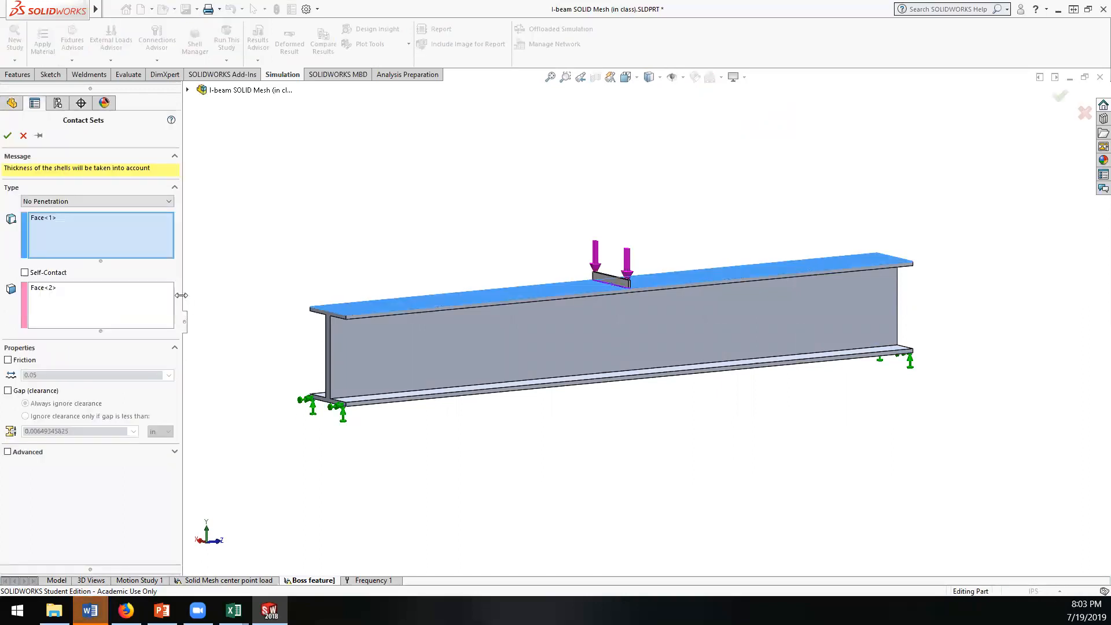
left_click_drag(258, 305, 260, 305)
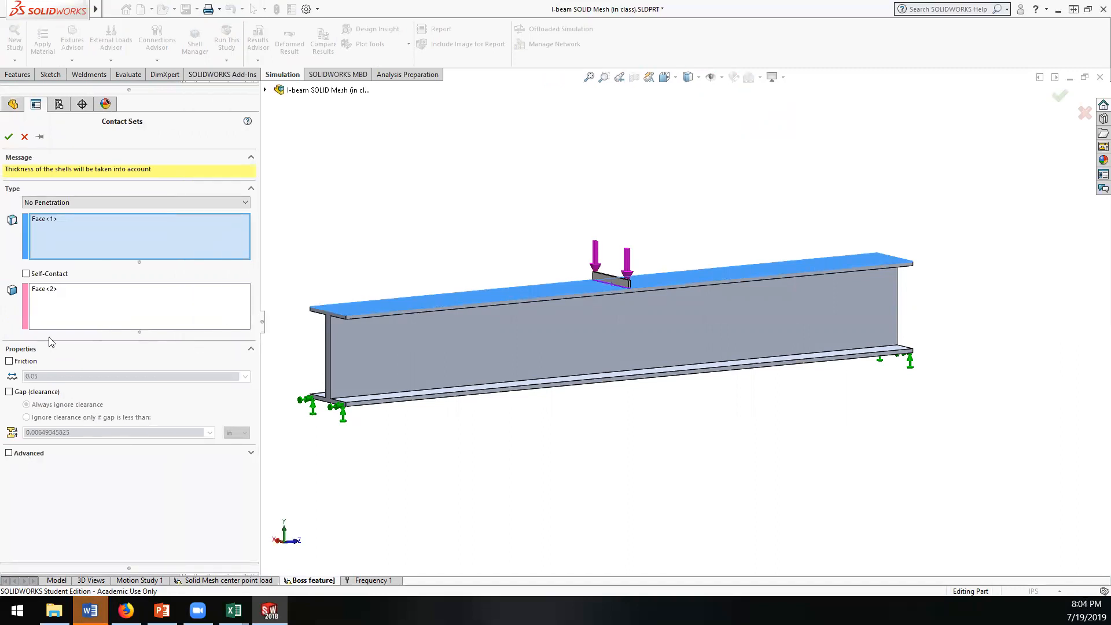
left_click(78, 202)
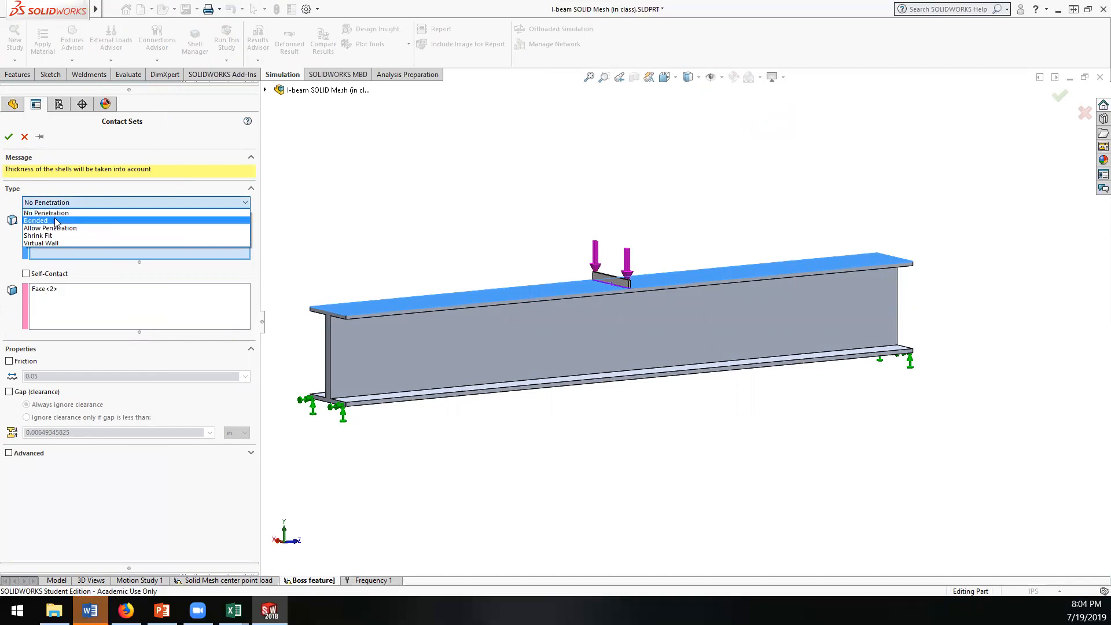
left_click(63, 217)
left_click(9, 137)
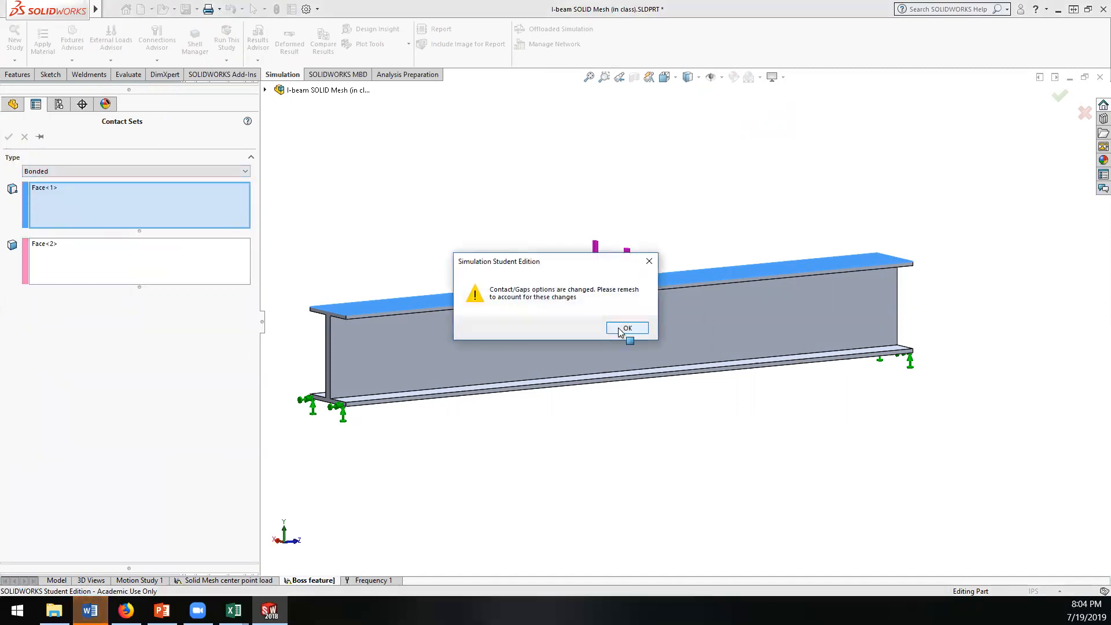
left_click(626, 328)
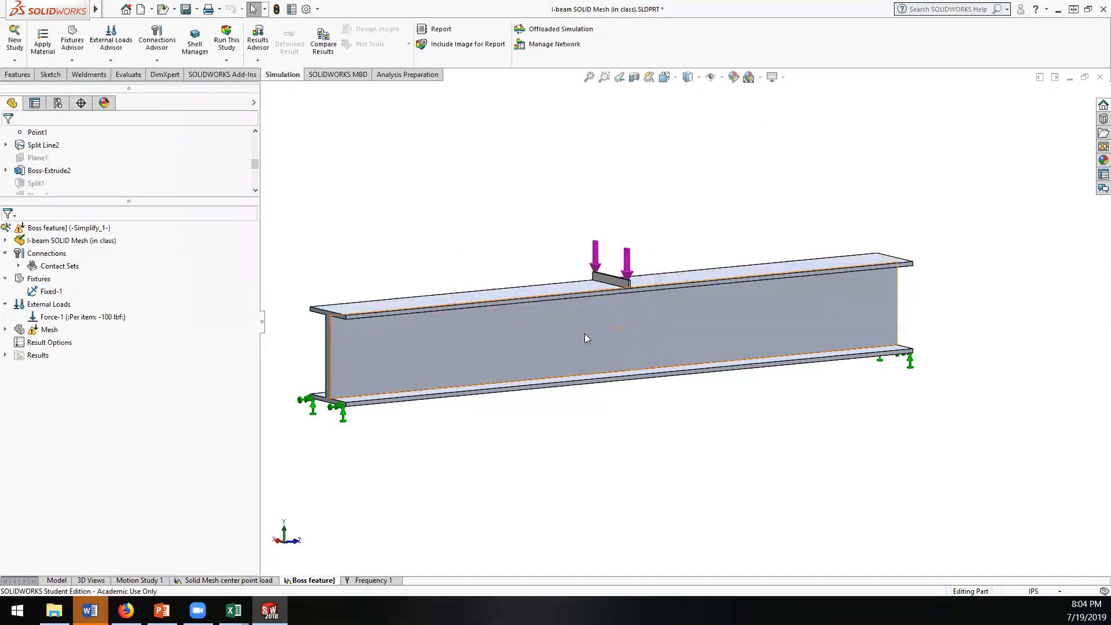
Step: Remesh the Boss feature study with the mesh density set finer than the default
right_click(35, 229)
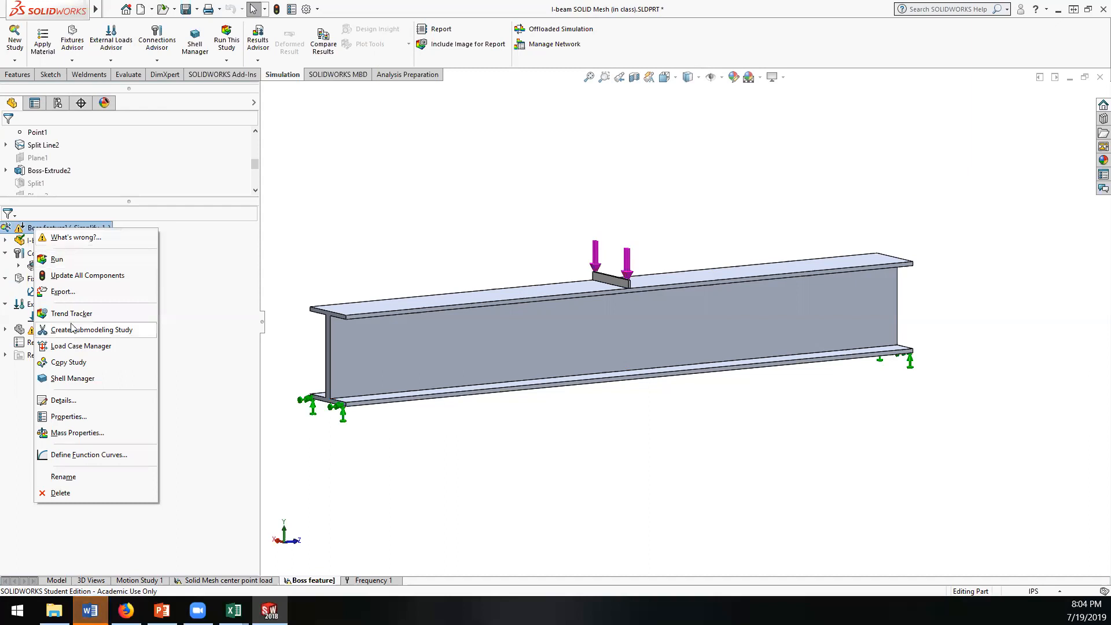
left_click(50, 329)
right_click(49, 330)
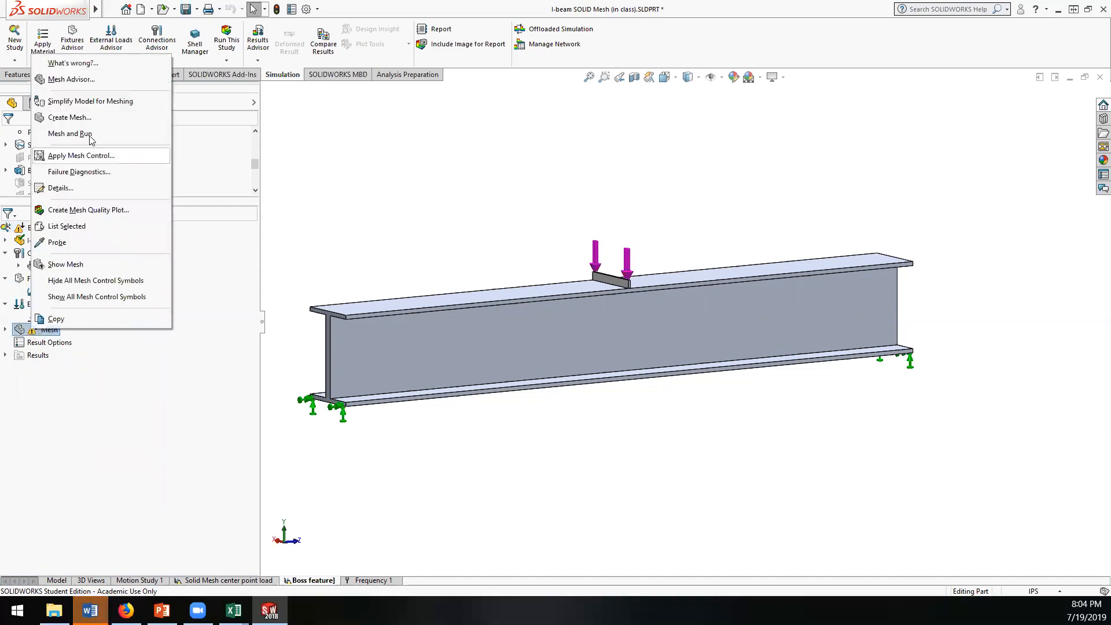
left_click(65, 117)
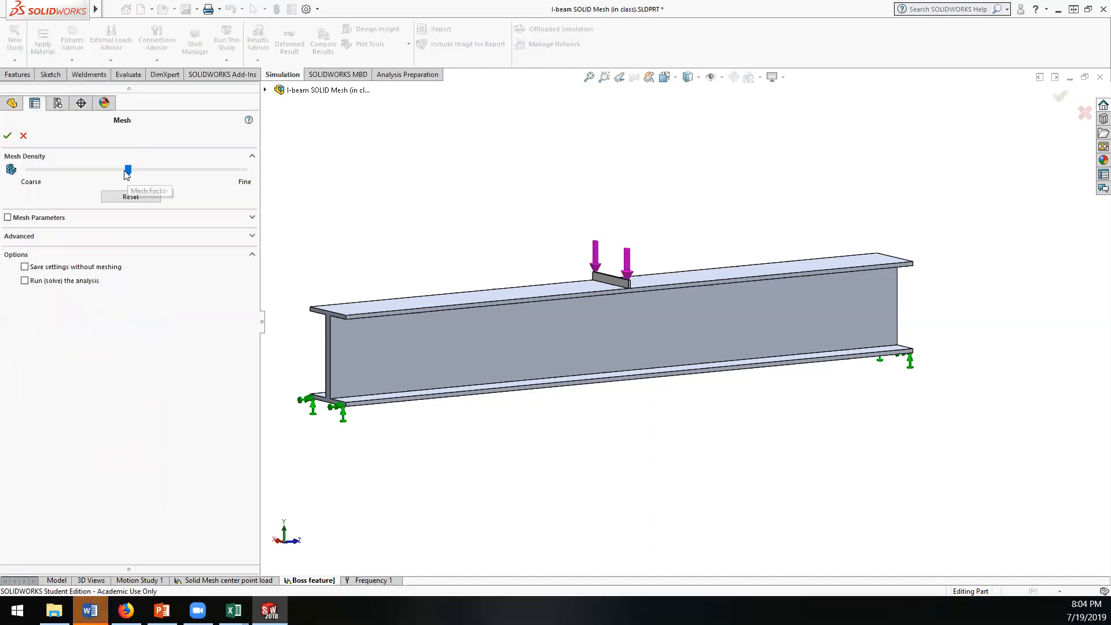
left_click_drag(122, 170, 179, 171)
left_click(21, 136)
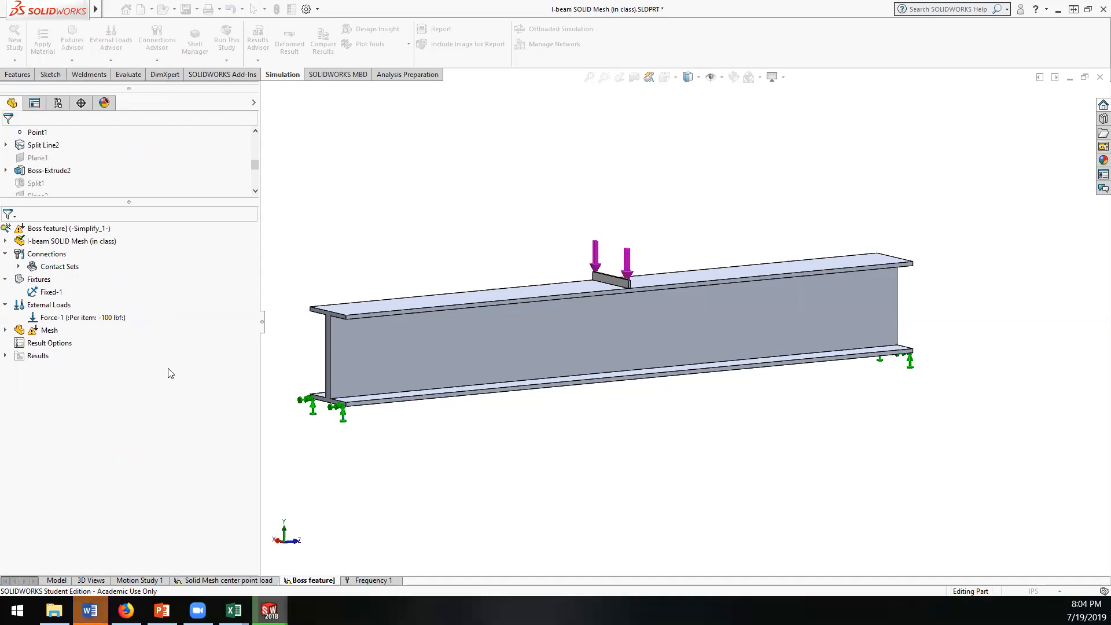
Step: Run the Boss feature study and show its Displacement1 plot from the side of the beam
right_click(50, 231)
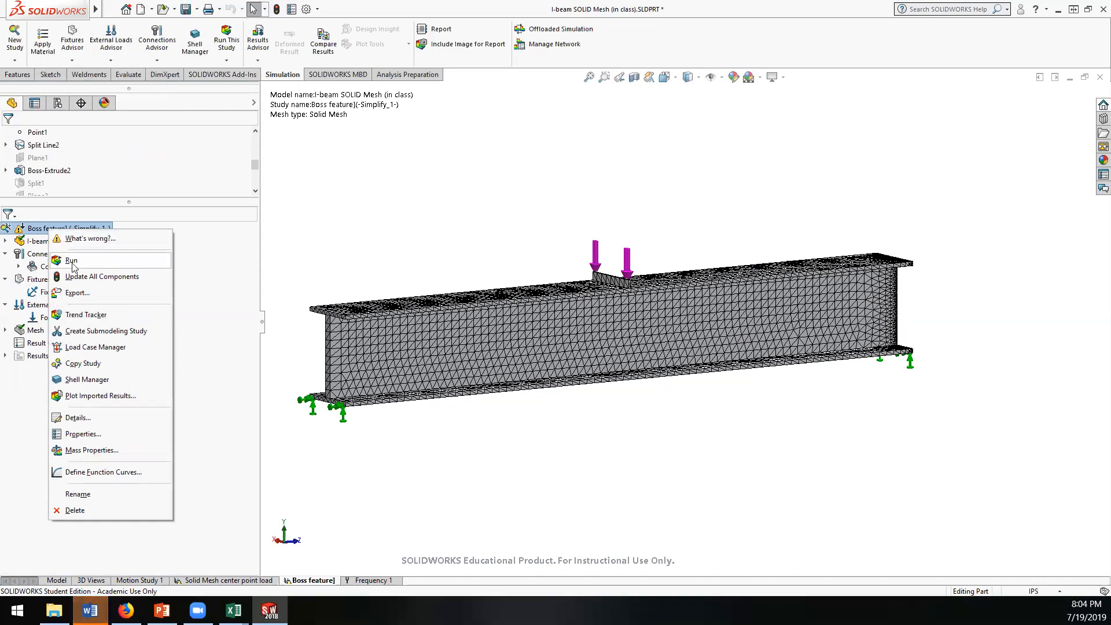
left_click(72, 263)
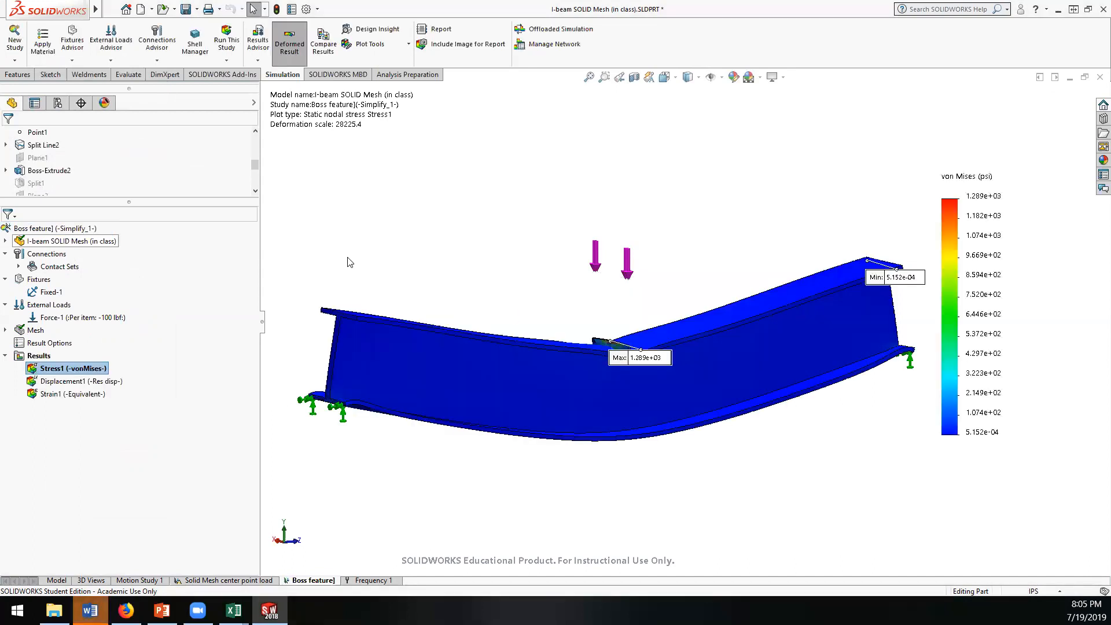
middle_click_drag(495, 458, 495, 488)
double_click(53, 382)
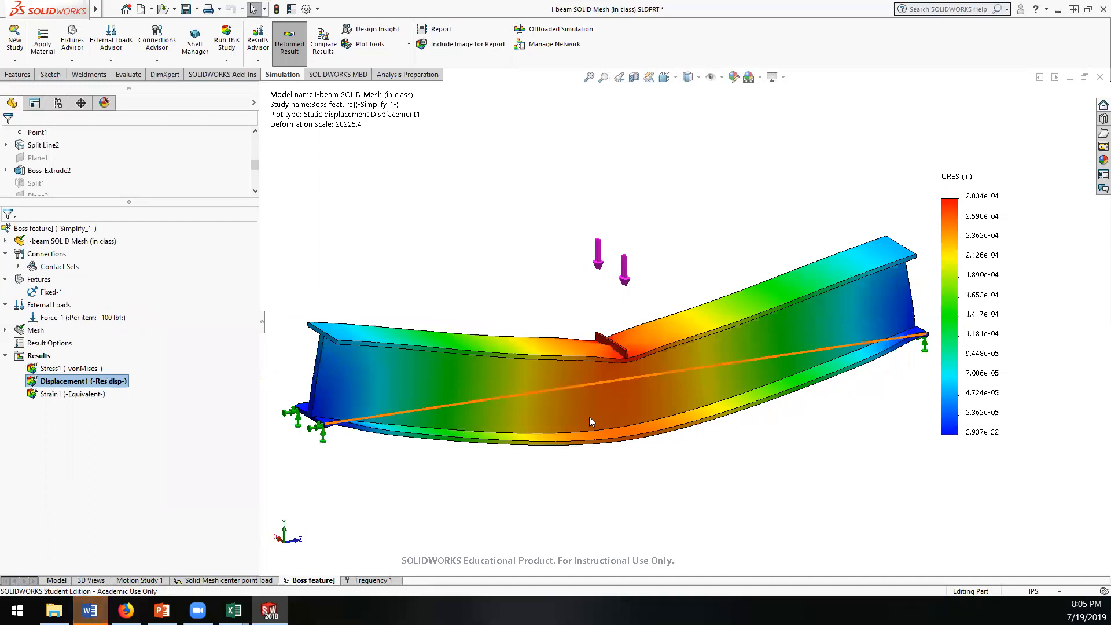
key("ctrl+1")
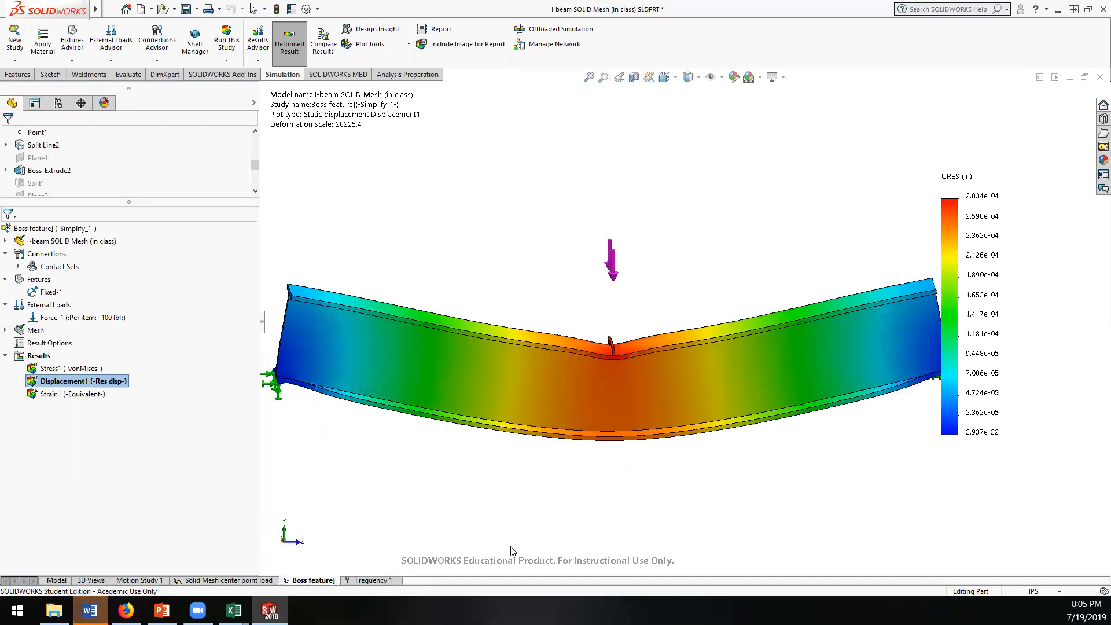
Step: Switch to the Book1 workbook in Excel and label cell B7 "run 3 (finer mesh than run 2)"
mouse_move(234, 611)
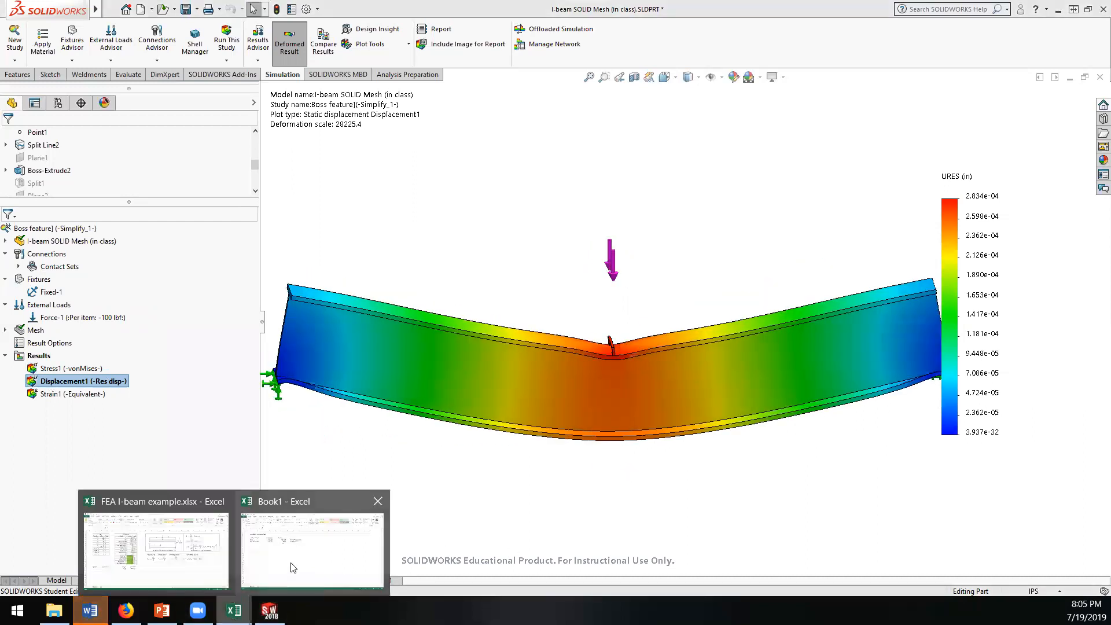
left_click(293, 565)
left_click(234, 220)
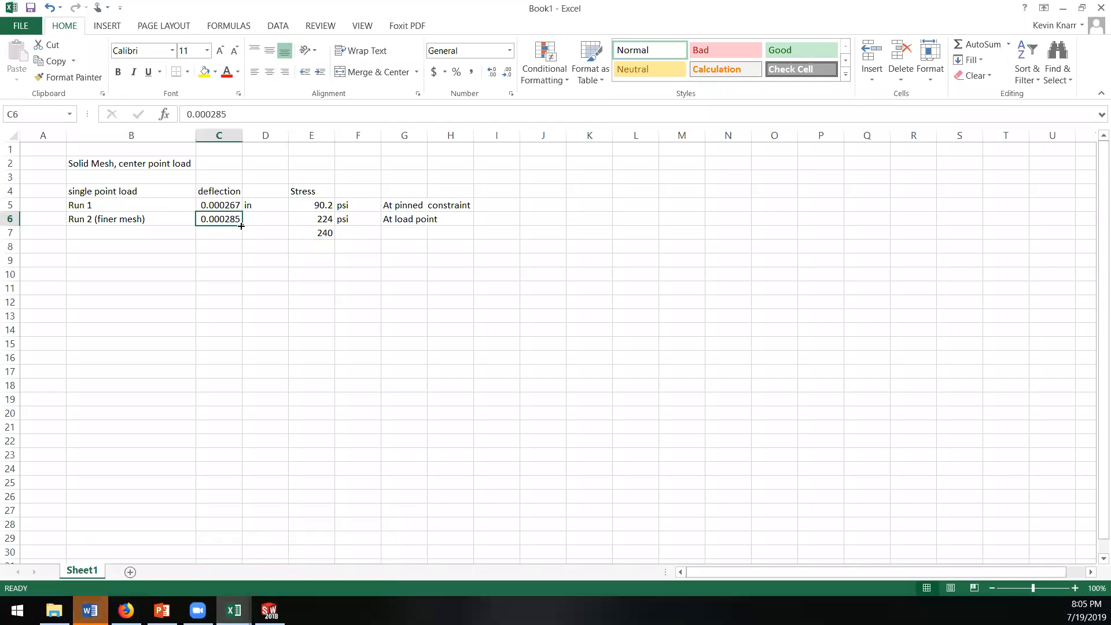
left_click(318, 232)
left_click(150, 231)
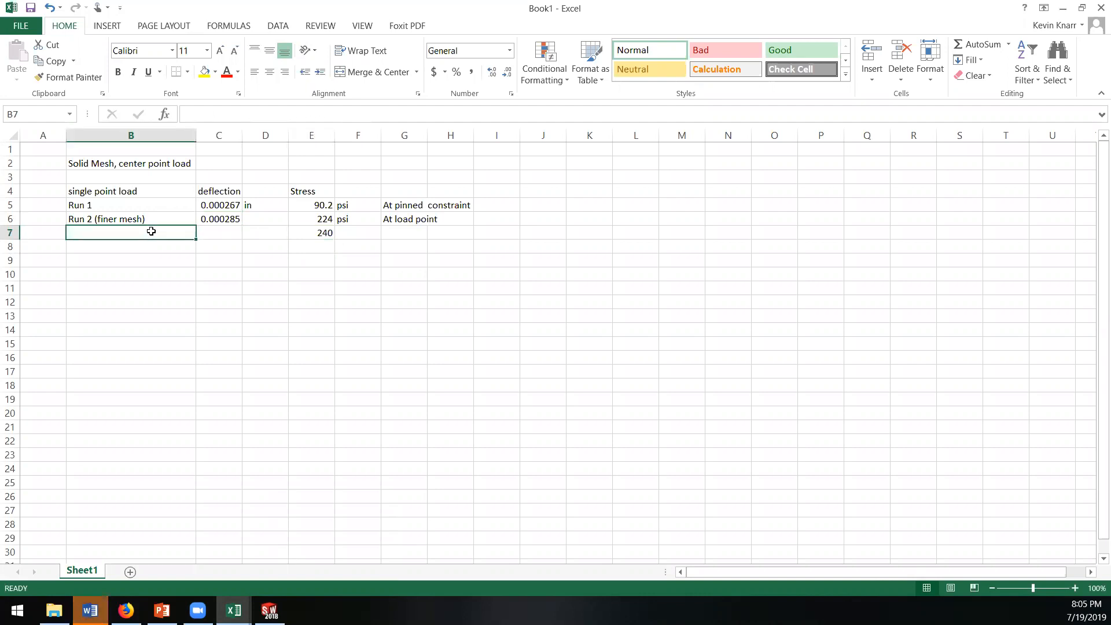
type("run ")
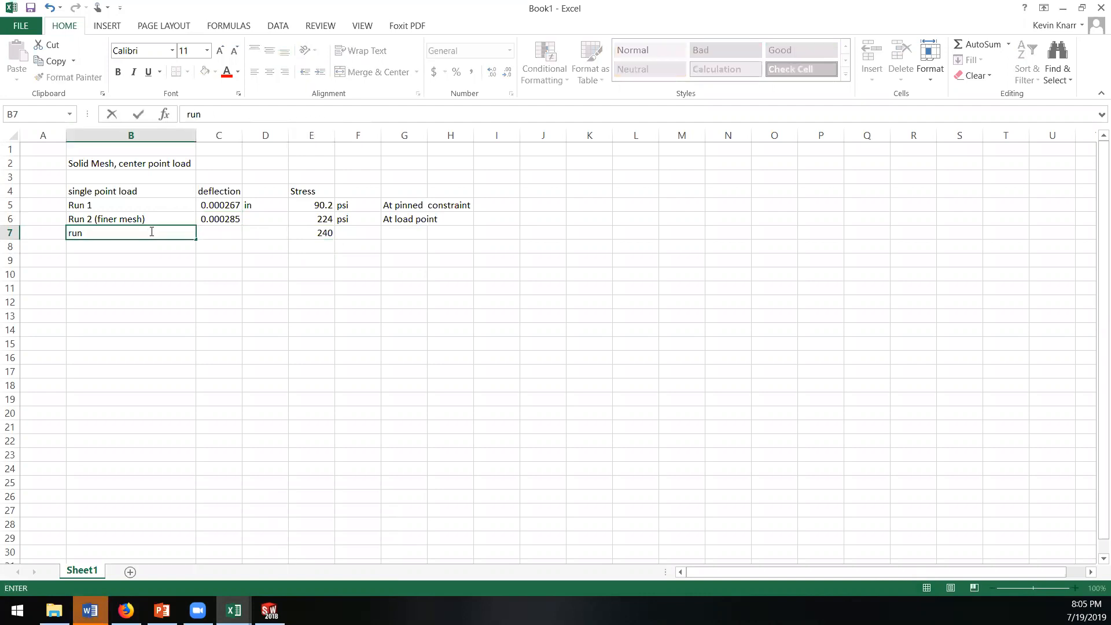
type("3 (fi")
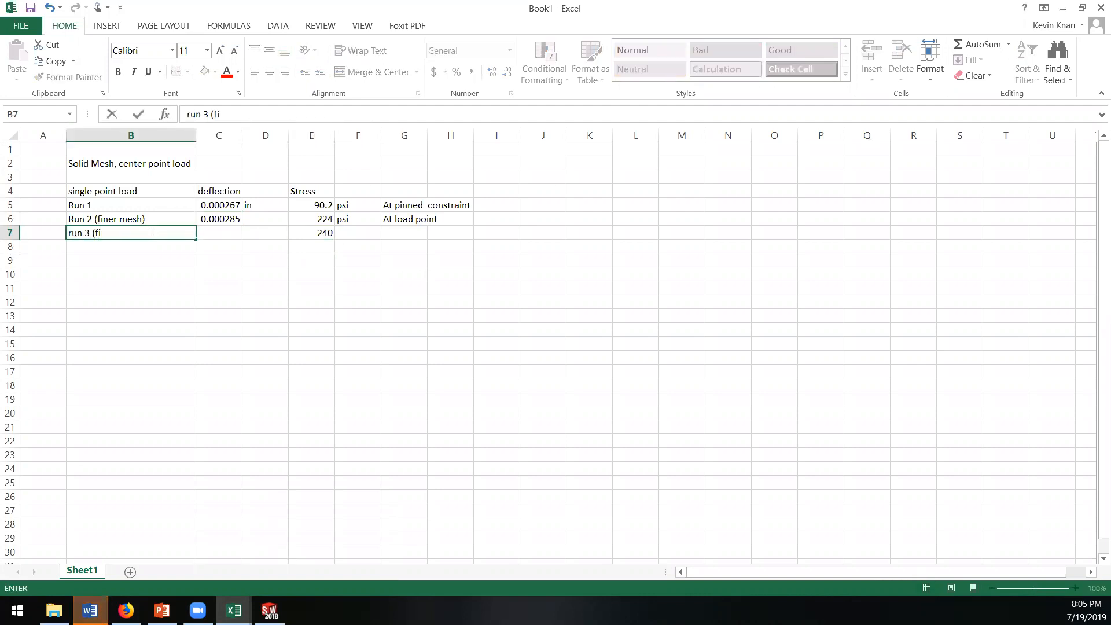
type("ner mesh than run 2")
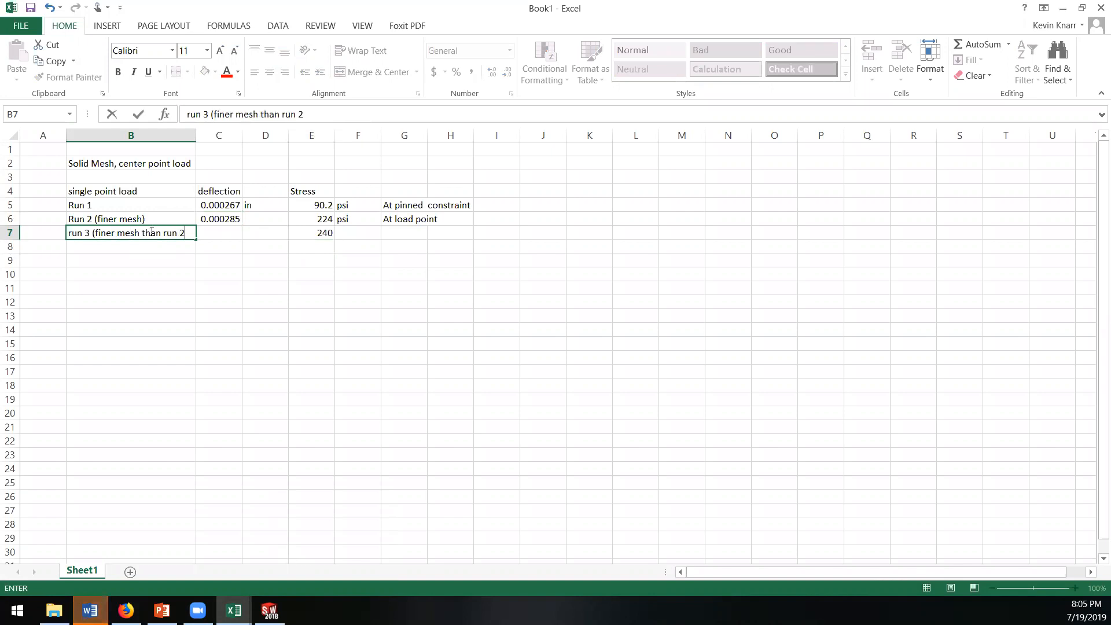
type(")")
key("Return")
Step: Label the next row "Rigid extrude" in cell B8
type("Ri")
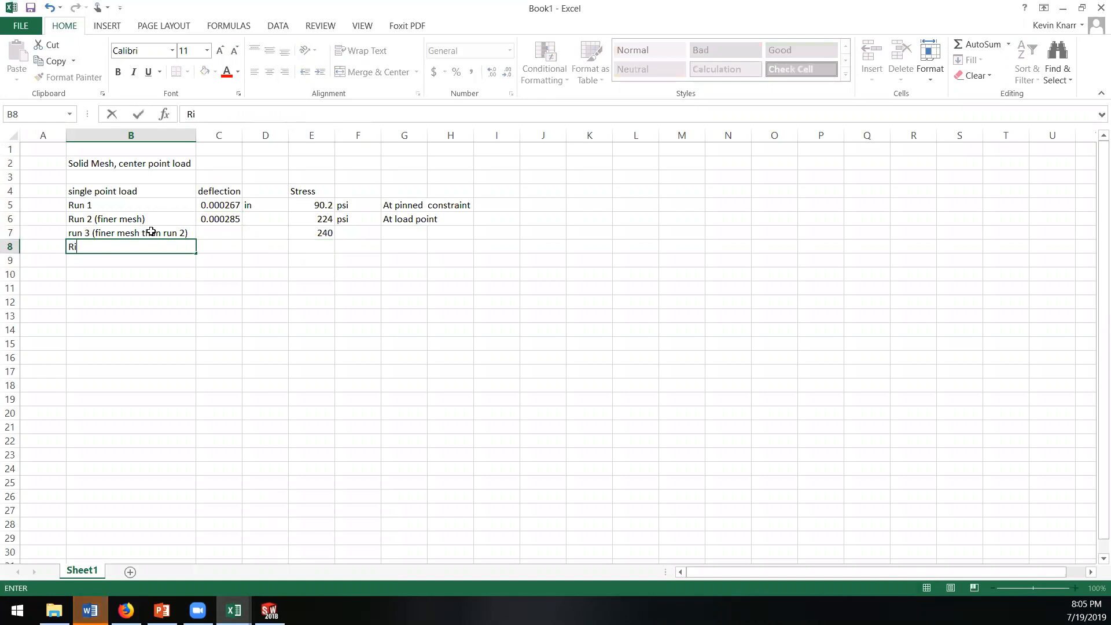
type("gid cross")
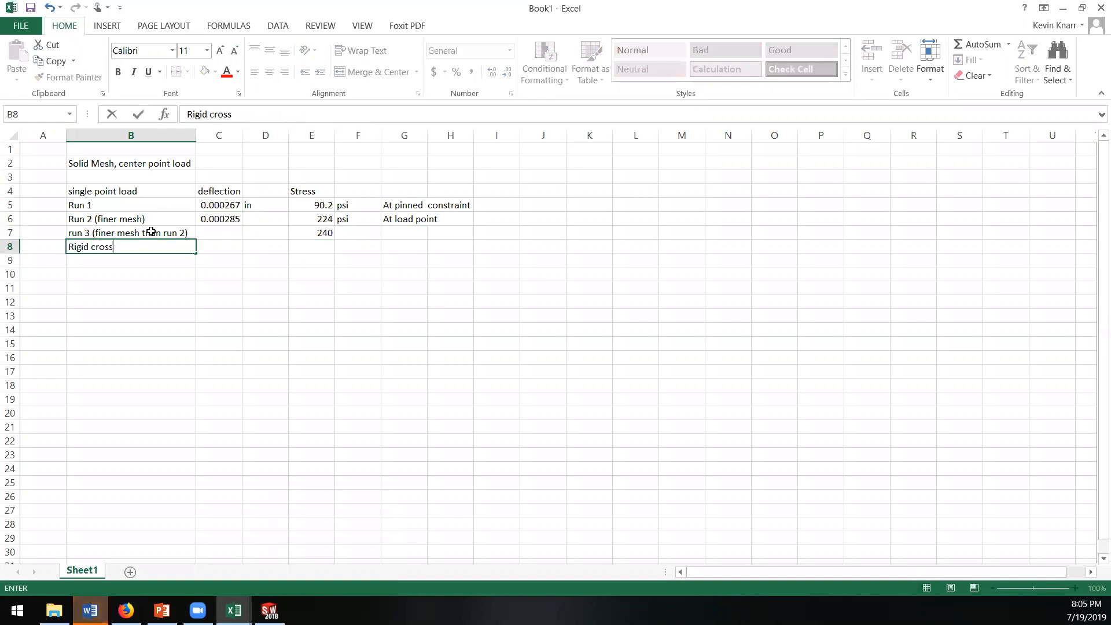
key("BackSpace")
key("BackSpace")
key("BackSpace")
type("exturde")
type("ude")
key("Tab")
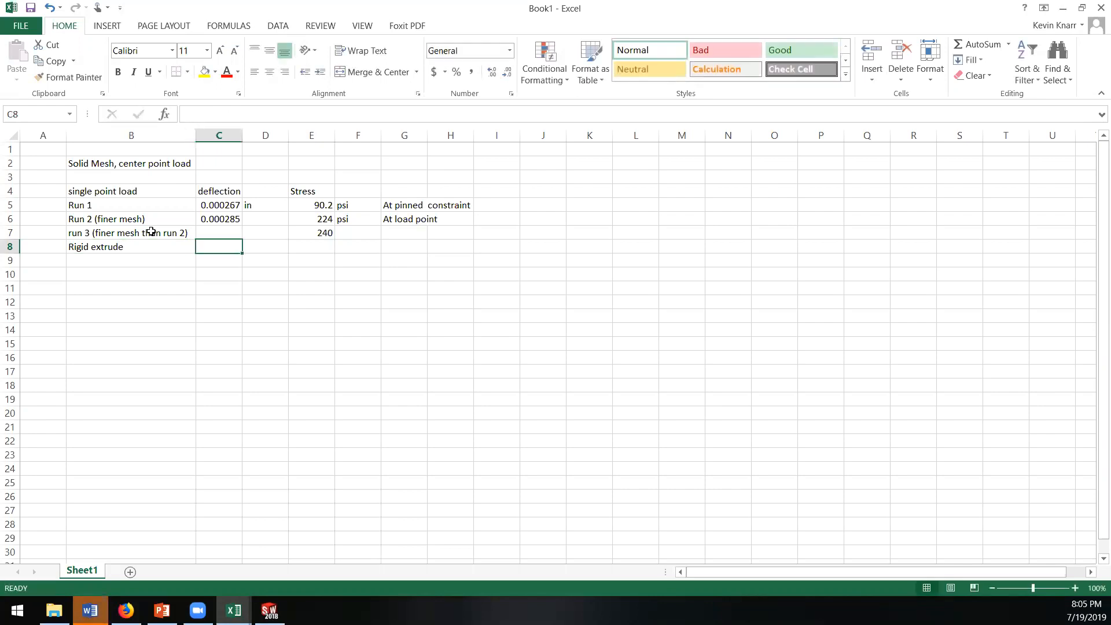
Step: Enter a deflection of 0.000283 for the Rigid extrude row in C8, shrinking the workbook window to reveal the displacement legend
type(".000285")
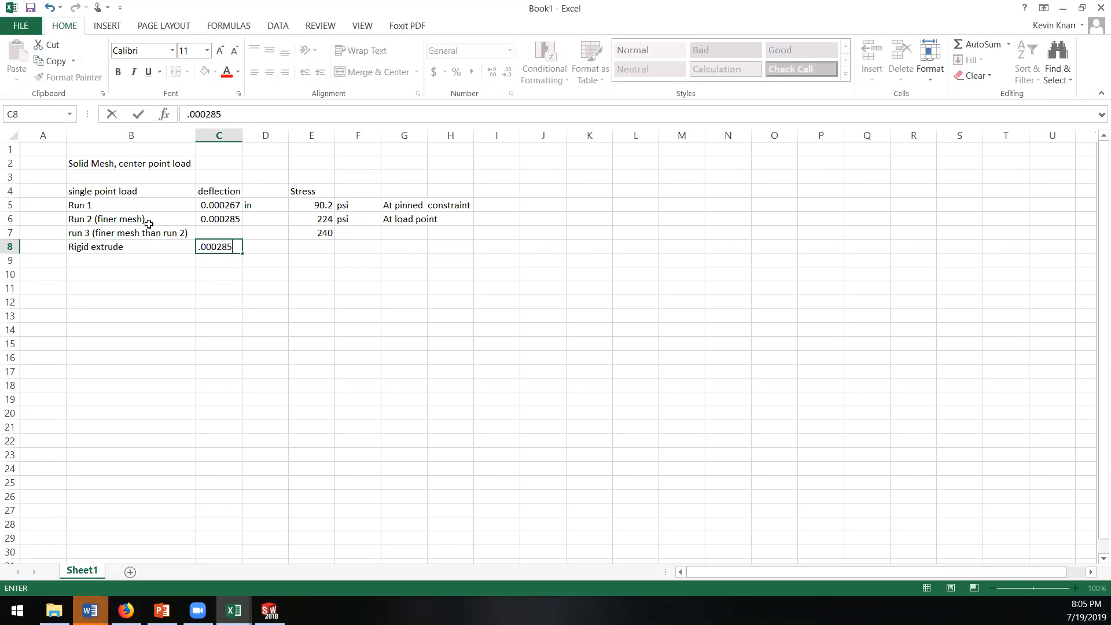
left_click(1081, 8)
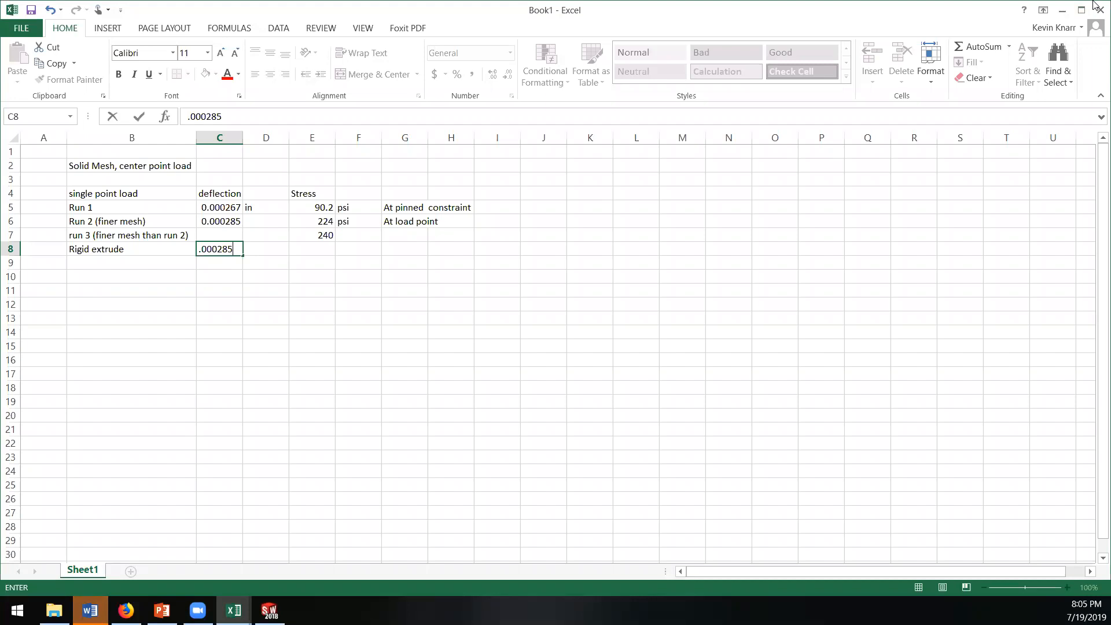
left_click_drag(234, 496, 228, 496)
type("3")
key("Return")
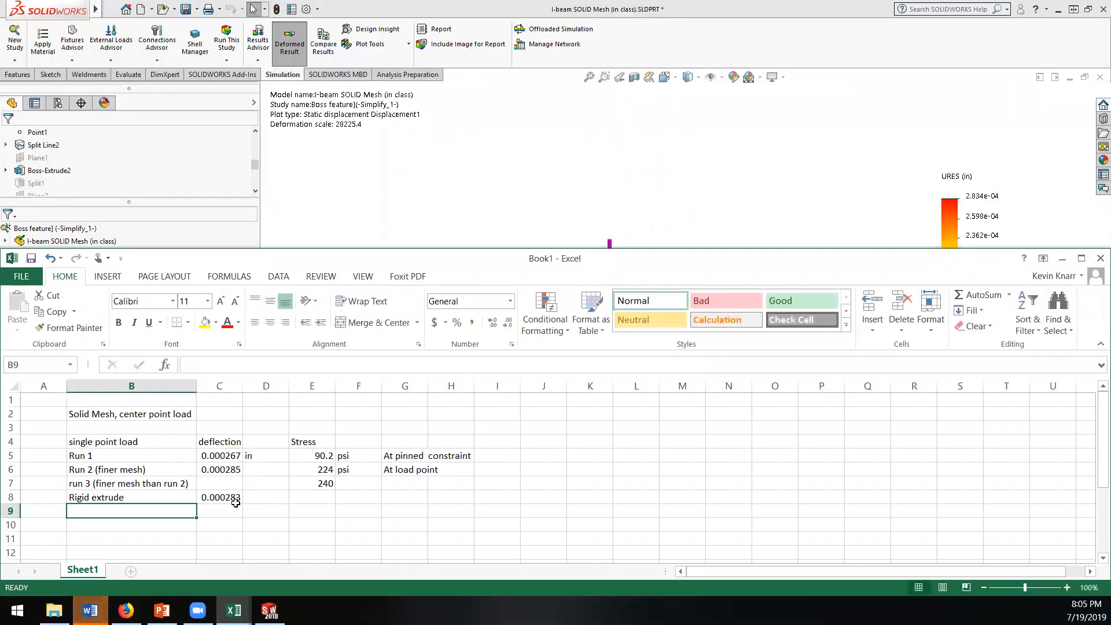
Step: Return to SOLIDWORKS and examine the Stress1 von Mises plot around the boss bar at the maximum stress location
left_click(483, 5)
double_click(58, 368)
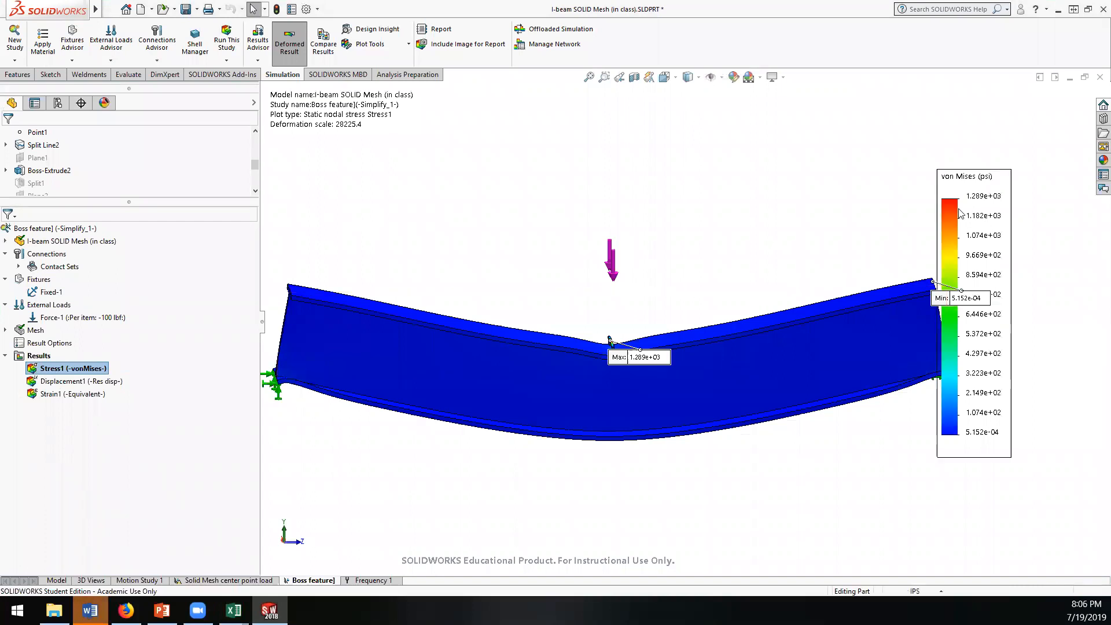
middle_click_drag(619, 446, 648, 420)
scroll(616, 345, "down", 5)
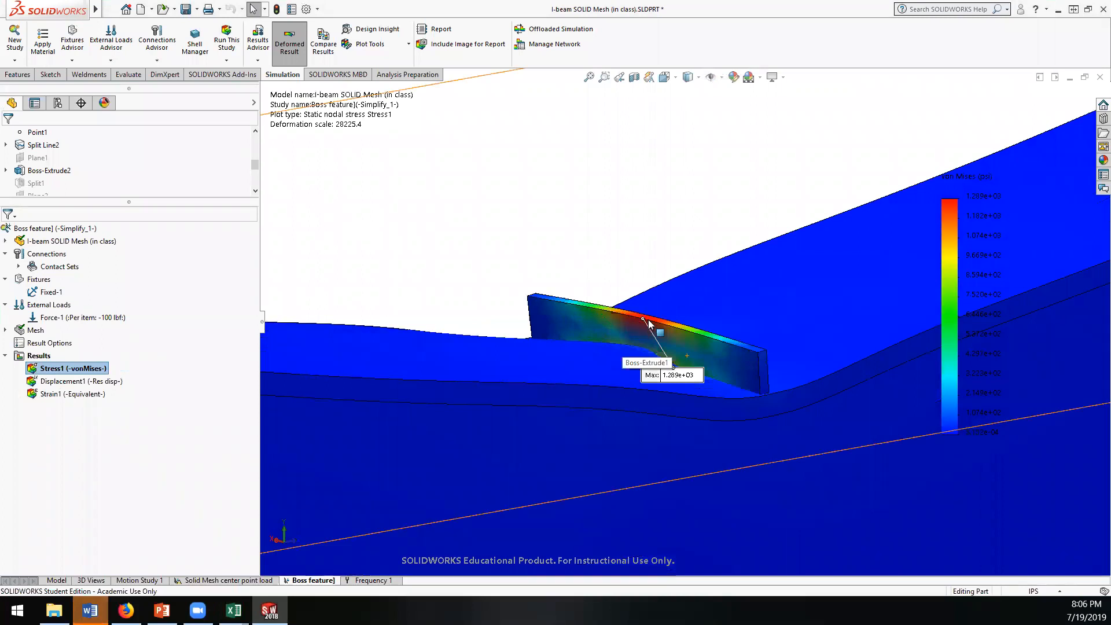
middle_click_drag(609, 364, 649, 371)
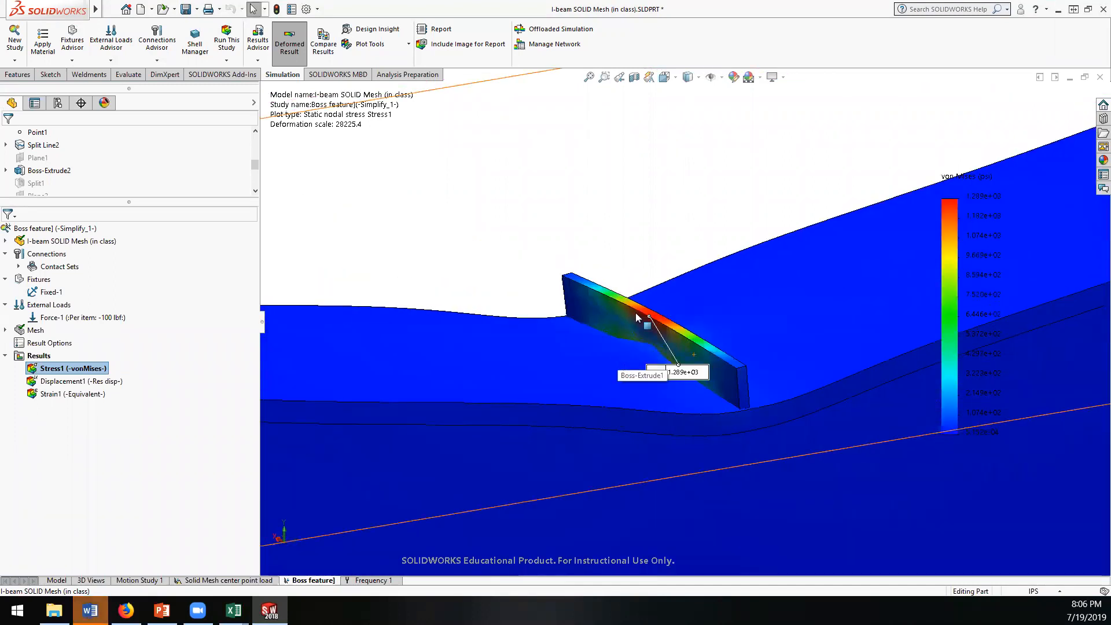
middle_click_drag(602, 380, 633, 413)
scroll(608, 379, "up", 8)
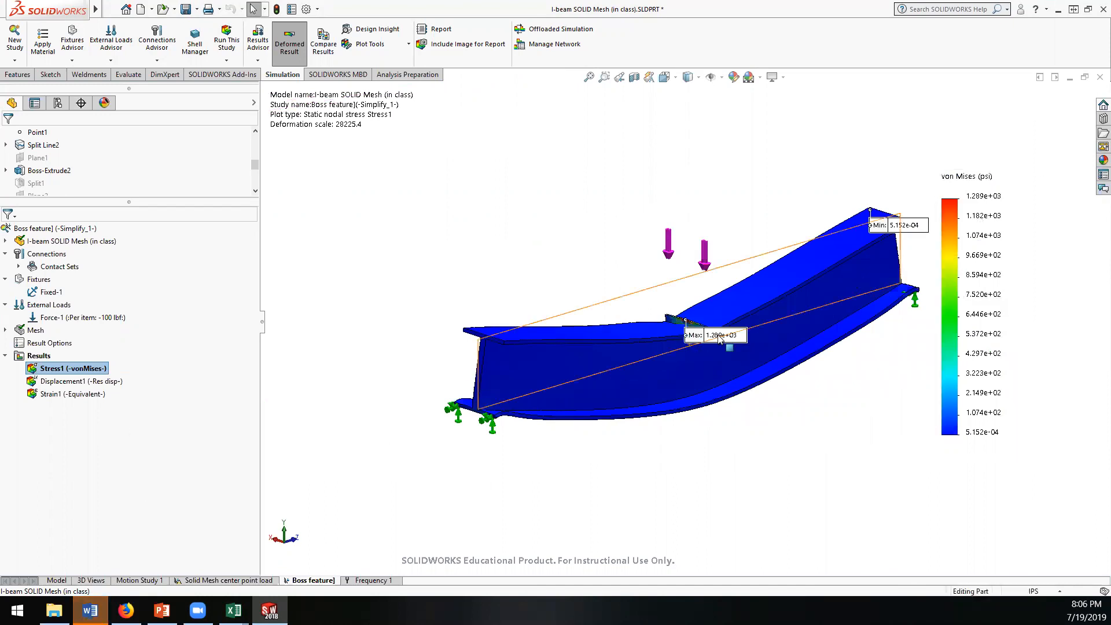
scroll(706, 325, "down", 2)
scroll(707, 326, "down", 3)
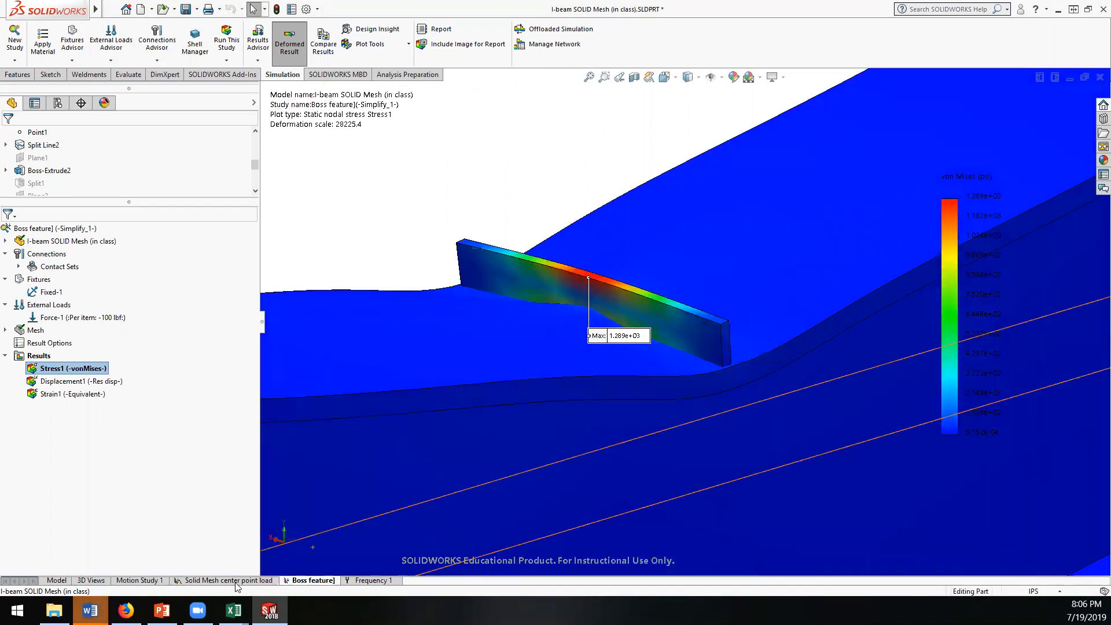
Step: Switch to the Book1 workbook in Excel and enter a stress of 129 for the Rigid extrude row in E8
mouse_move(234, 611)
left_click(306, 549)
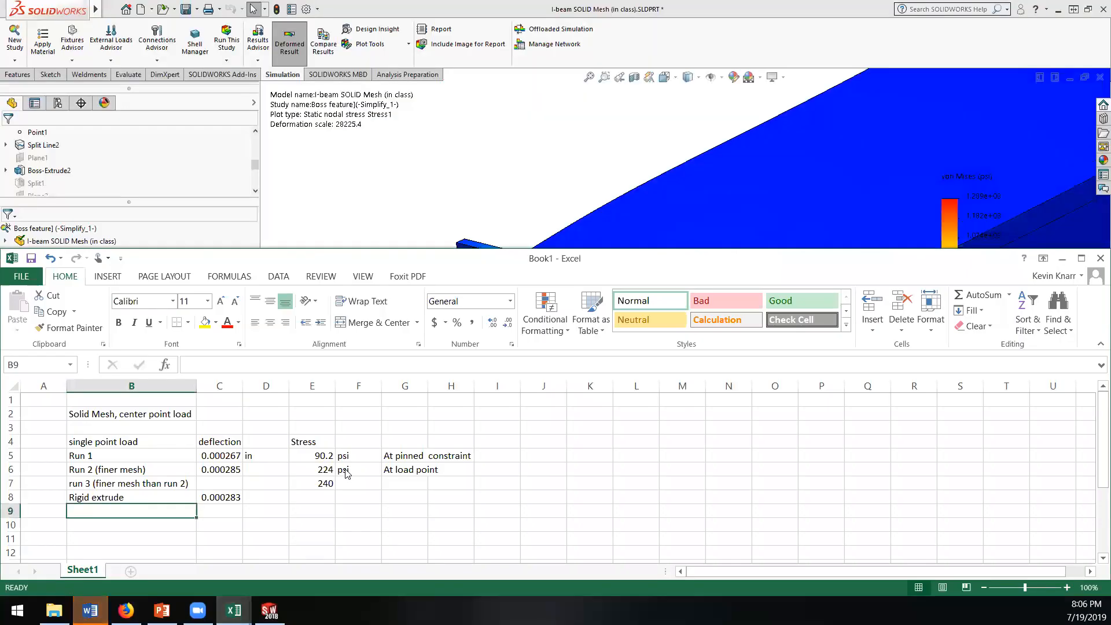
left_click(319, 498)
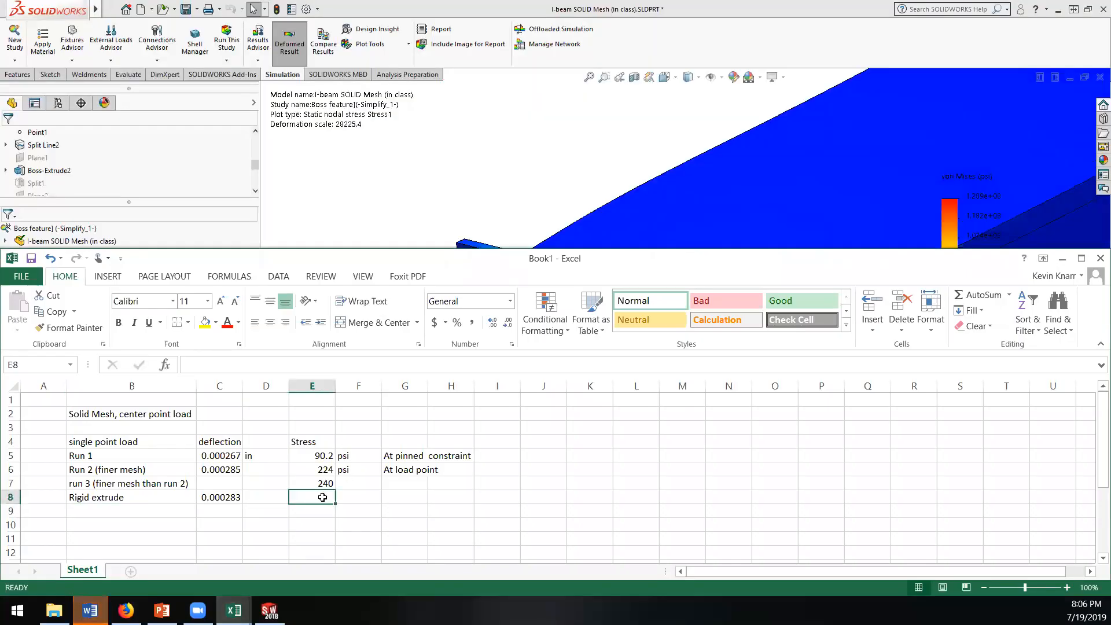
type("1")
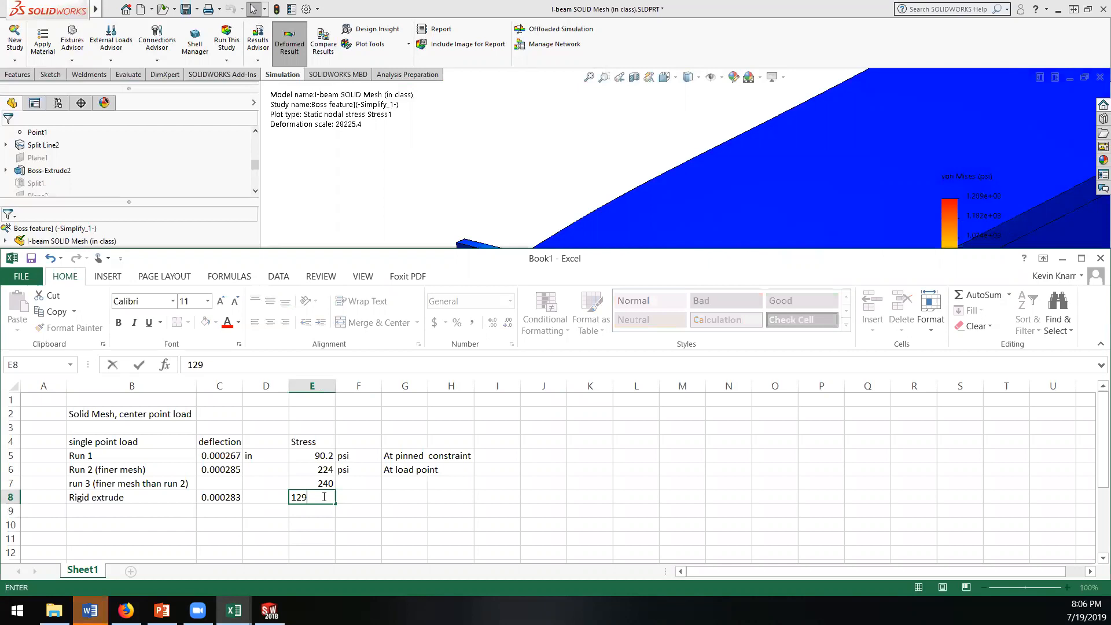
type("29")
key("Tab")
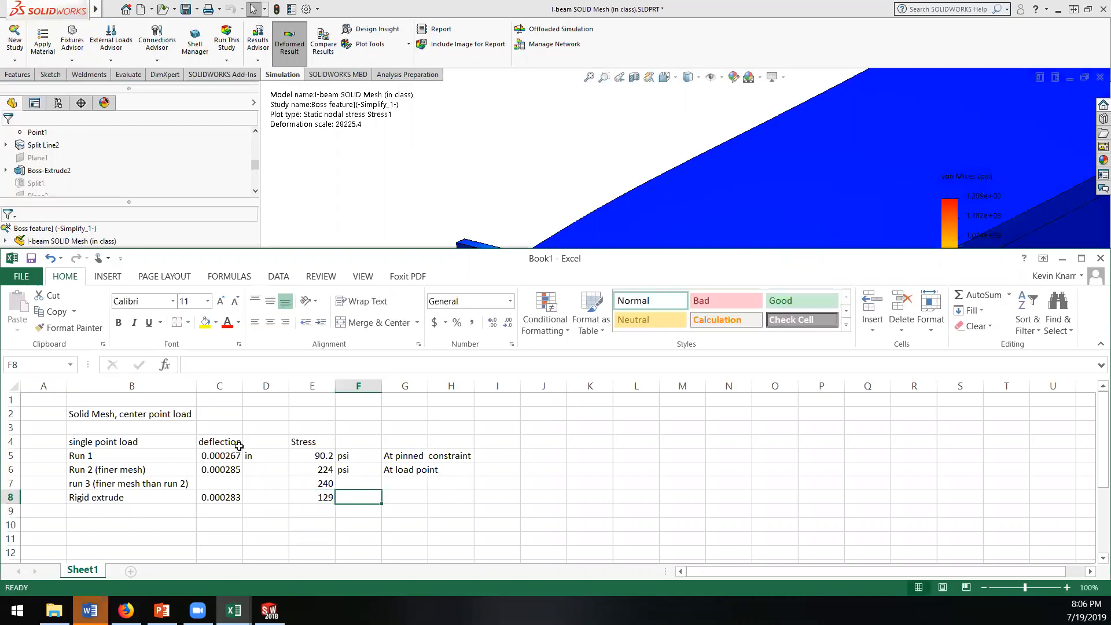
Step: Add "units" headings beside the deflection and Stress headings in cells D4 and F4
left_click(276, 440)
type("units")
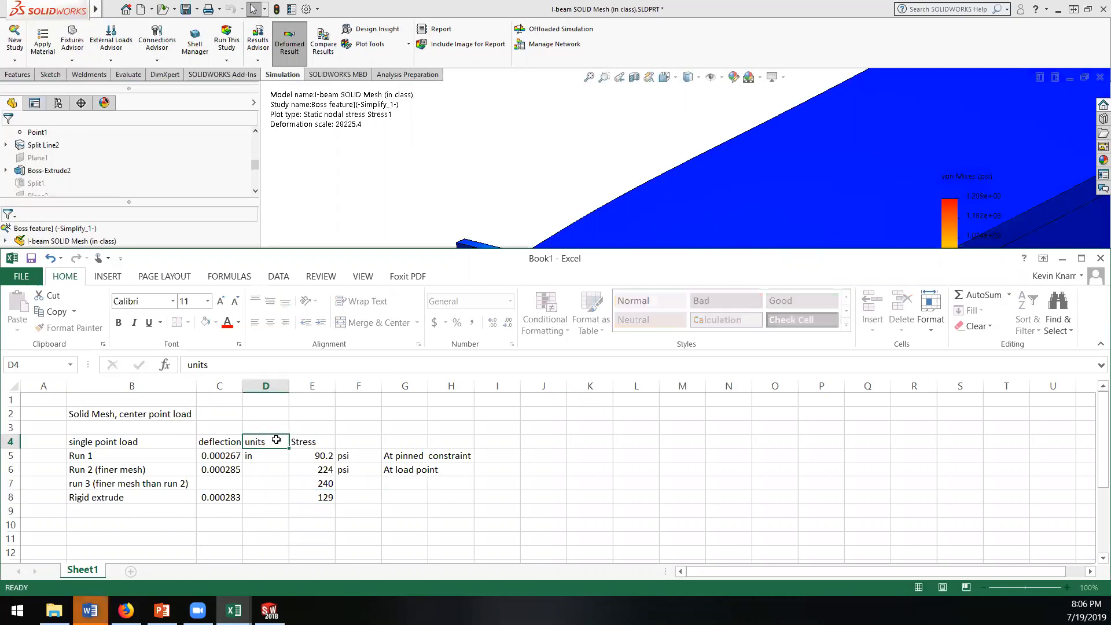
key("Tab")
key("Tab")
type("units")
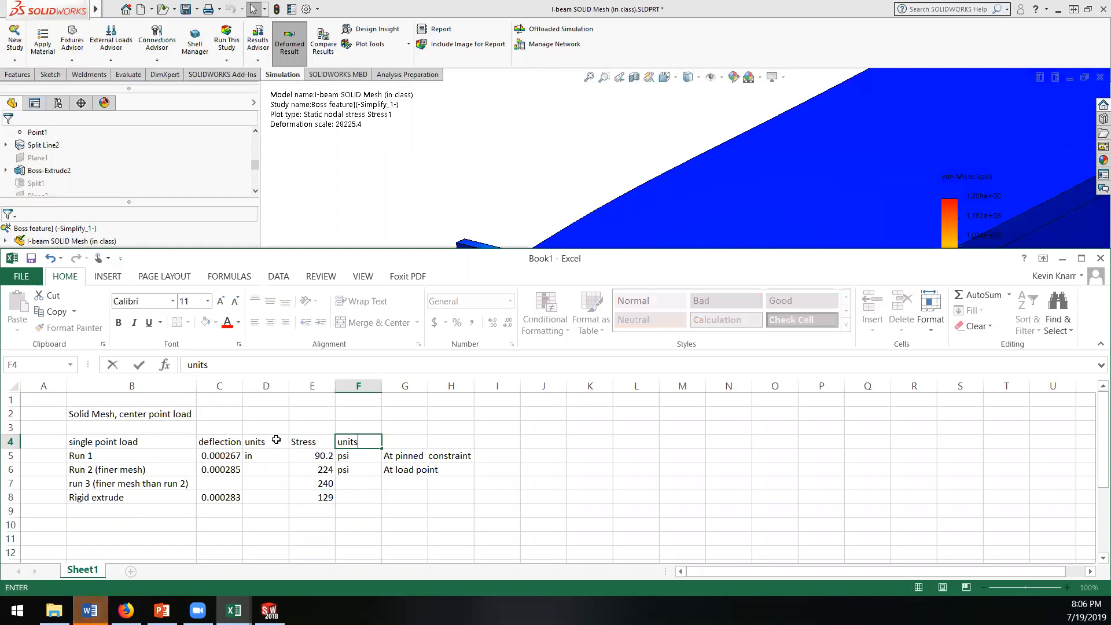
key("Return")
Step: Complete the Rigid extrude row with the stress unit "psi" in F8 and the location note "At extrusion" in G8
left_click(362, 495)
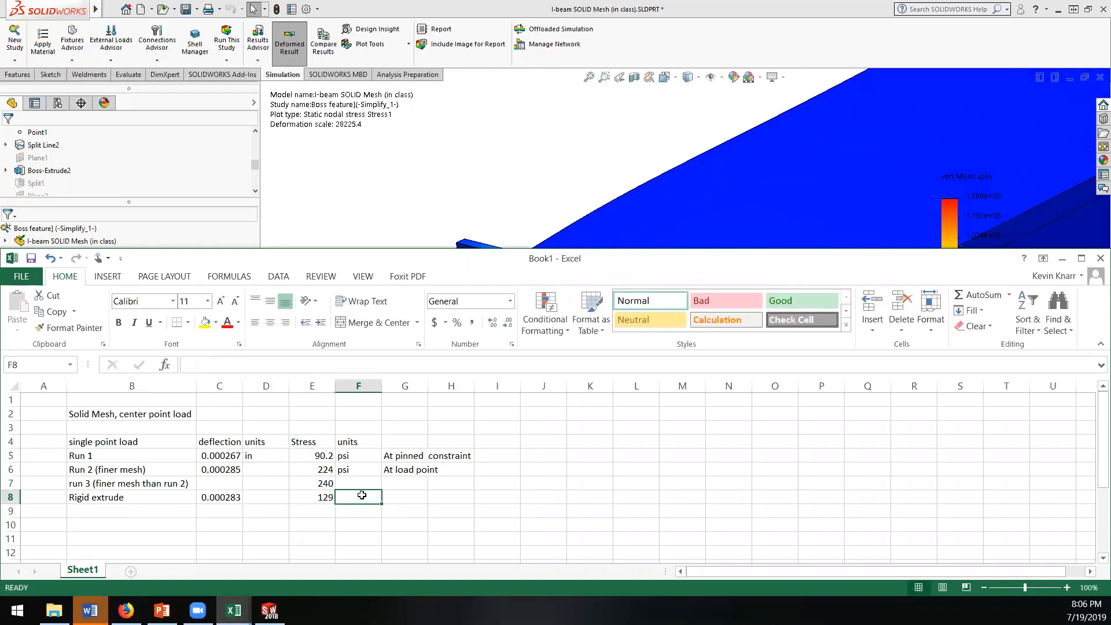
type("psi")
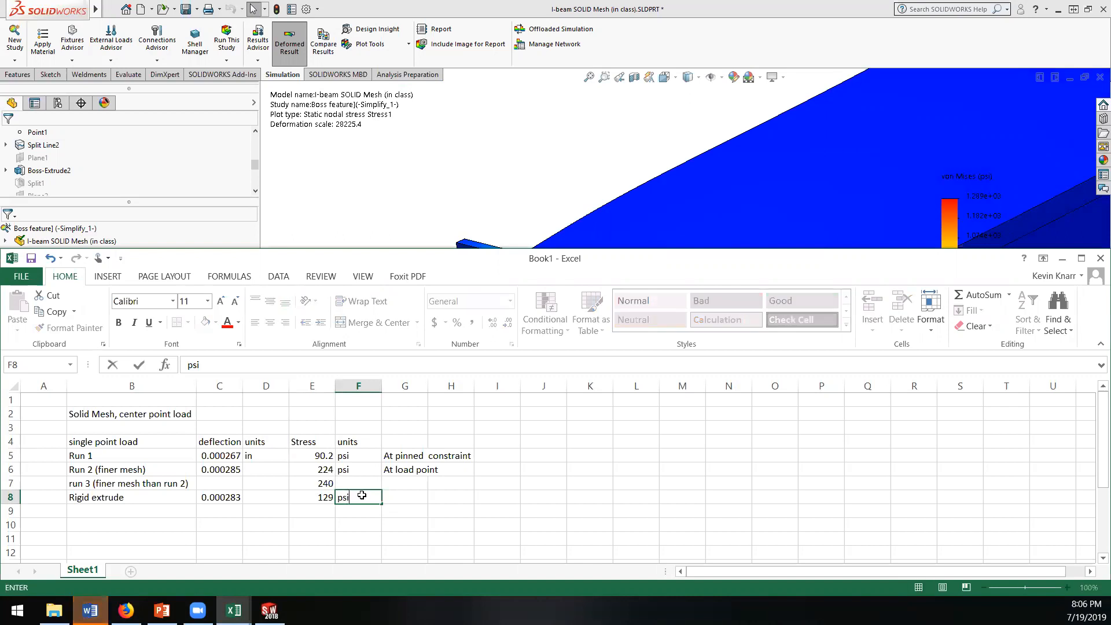
key("Tab")
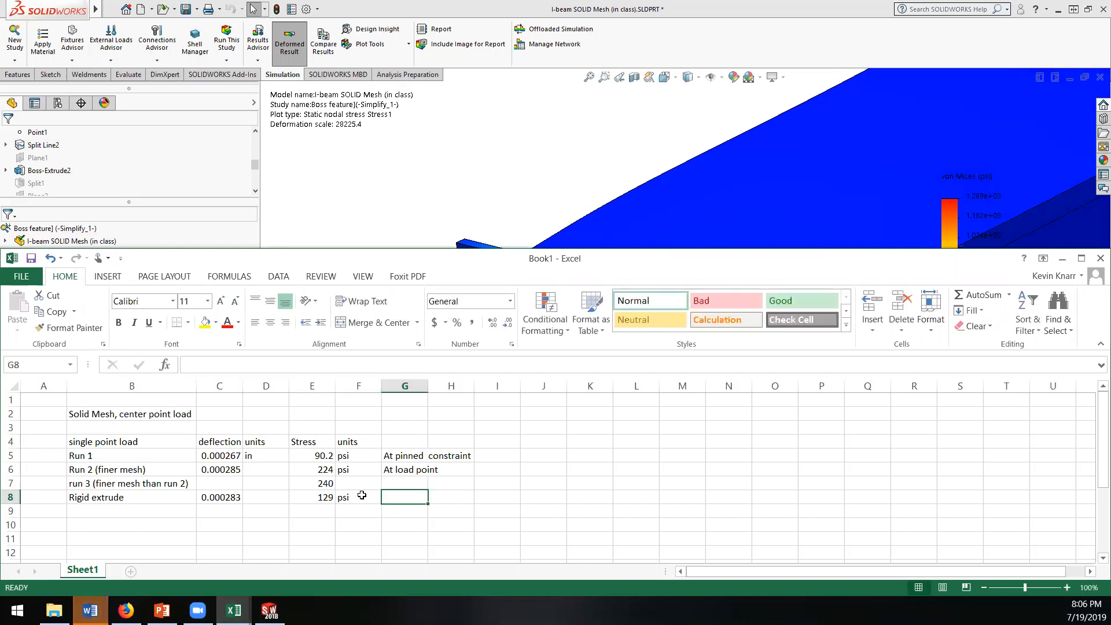
type("At extrusion")
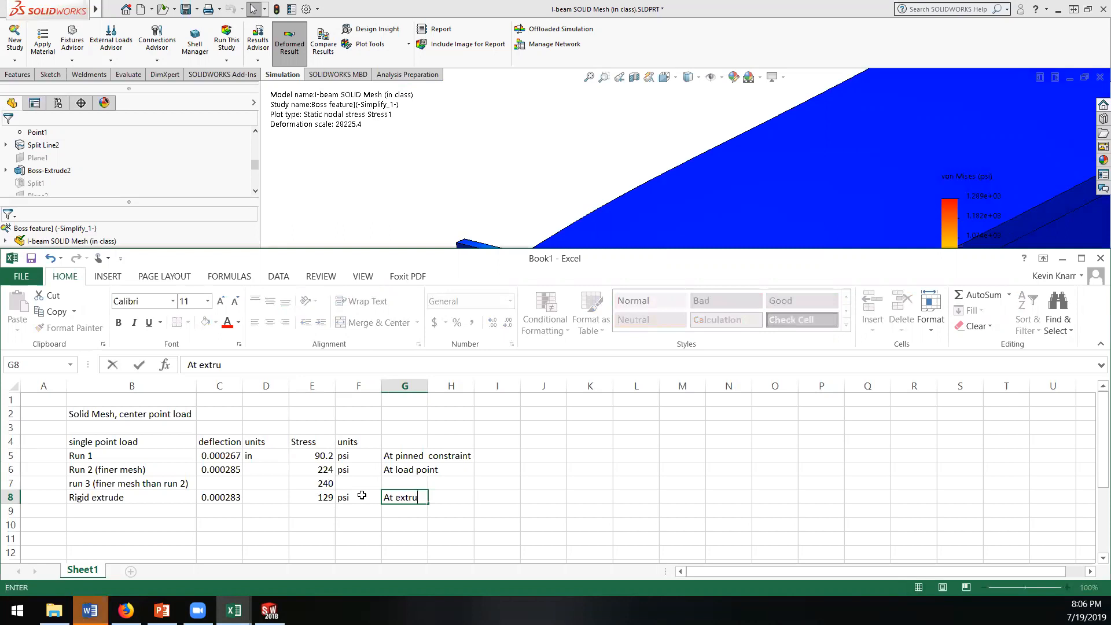
key("Return")
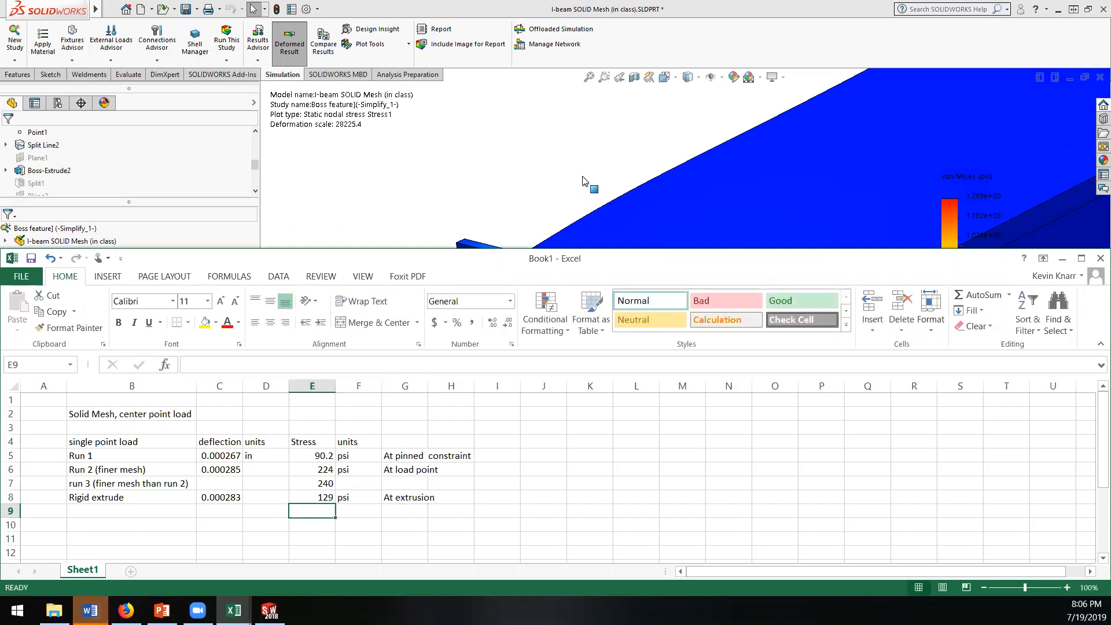
Step: Switch back to SOLIDWORKS with the Boss feature study's stress plot in view
left_click(630, 180)
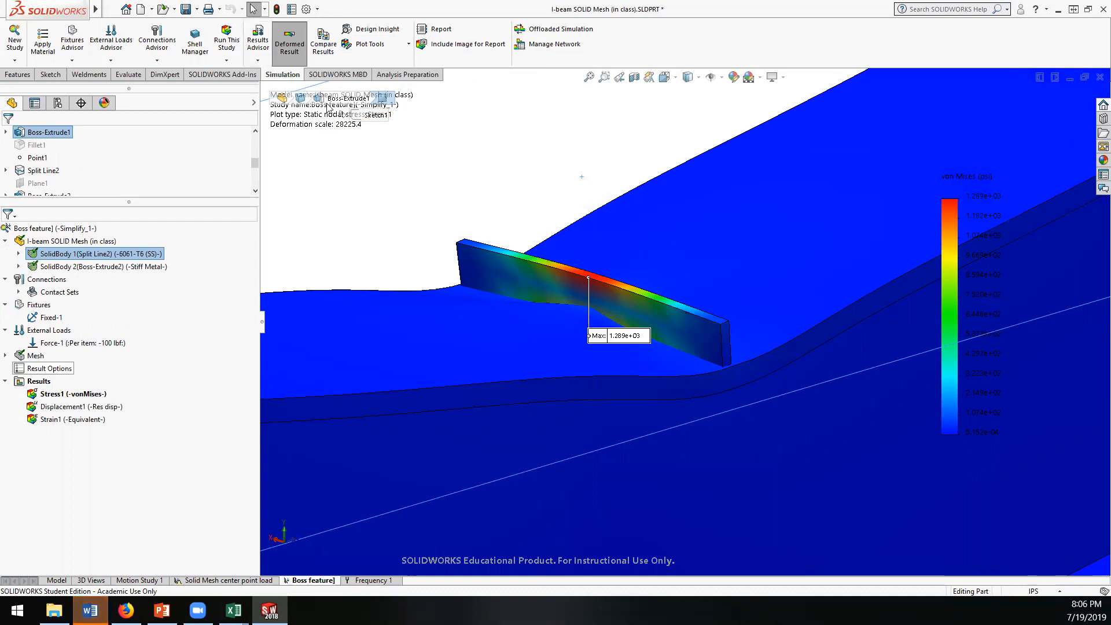
left_click(255, 61)
left_click(255, 62)
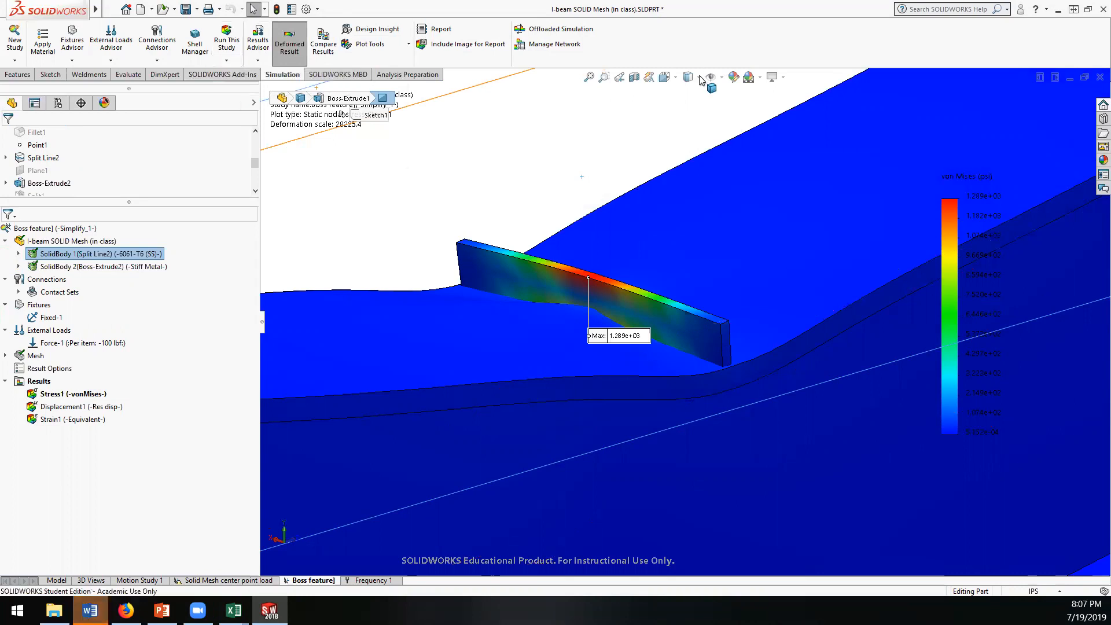
right_click(42, 399)
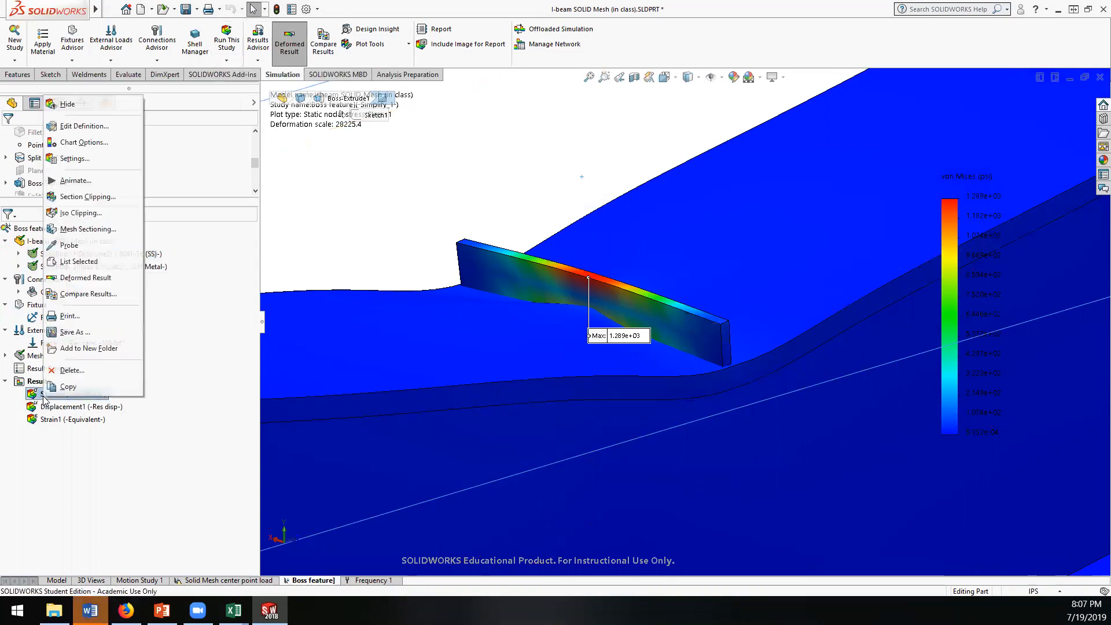
left_click(65, 246)
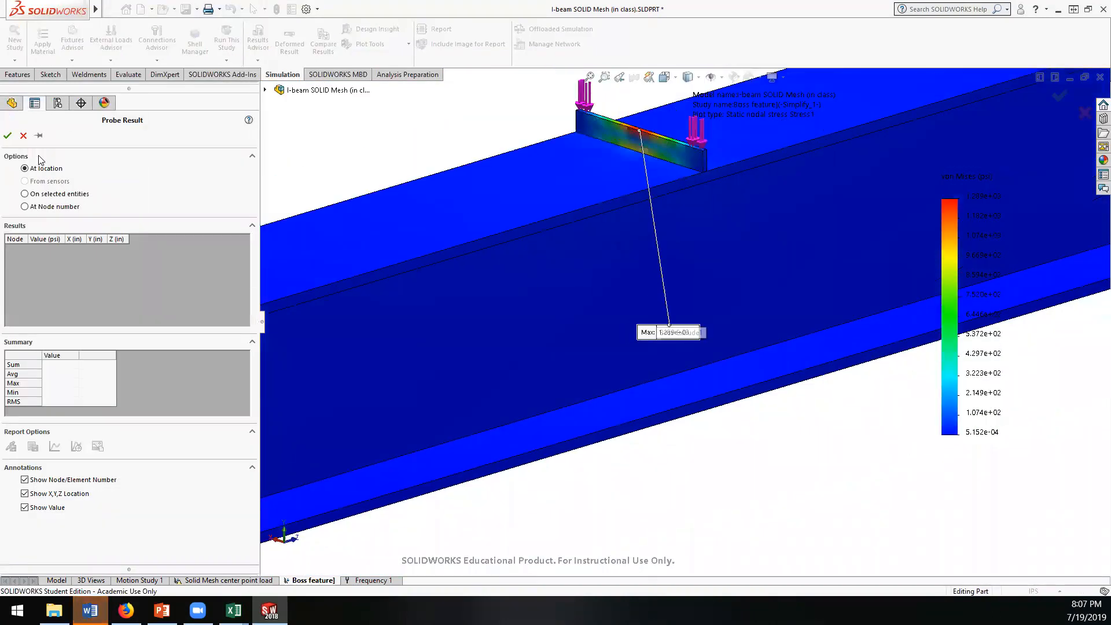
left_click(23, 136)
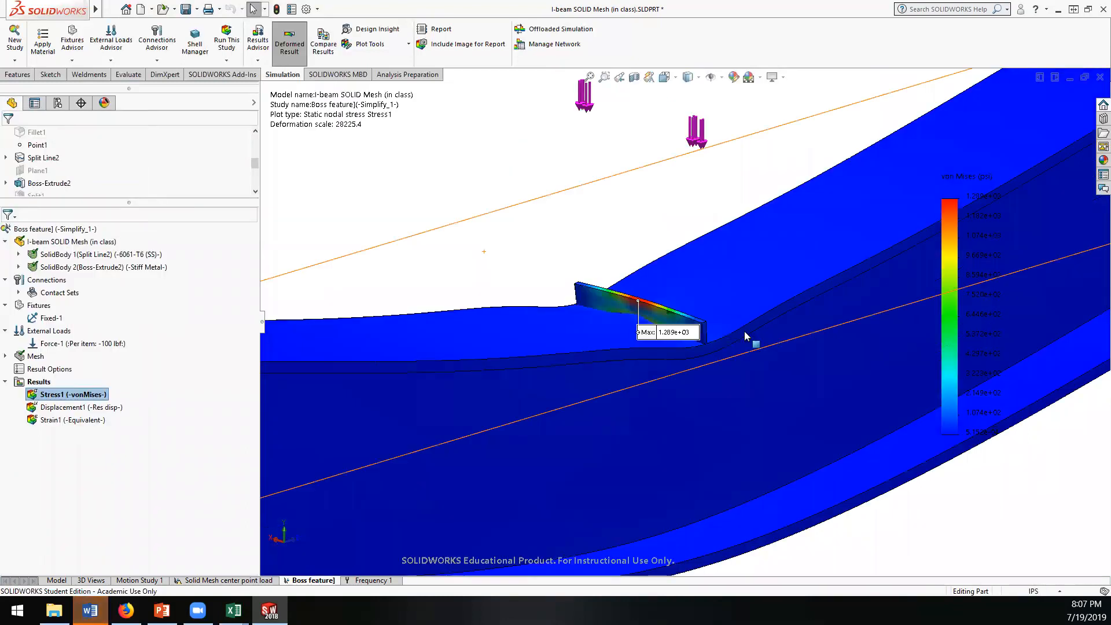
Step: Display the study's mesh on the beam and boss bar, and bring back the Stress1 von Mises plot
right_click(36, 357)
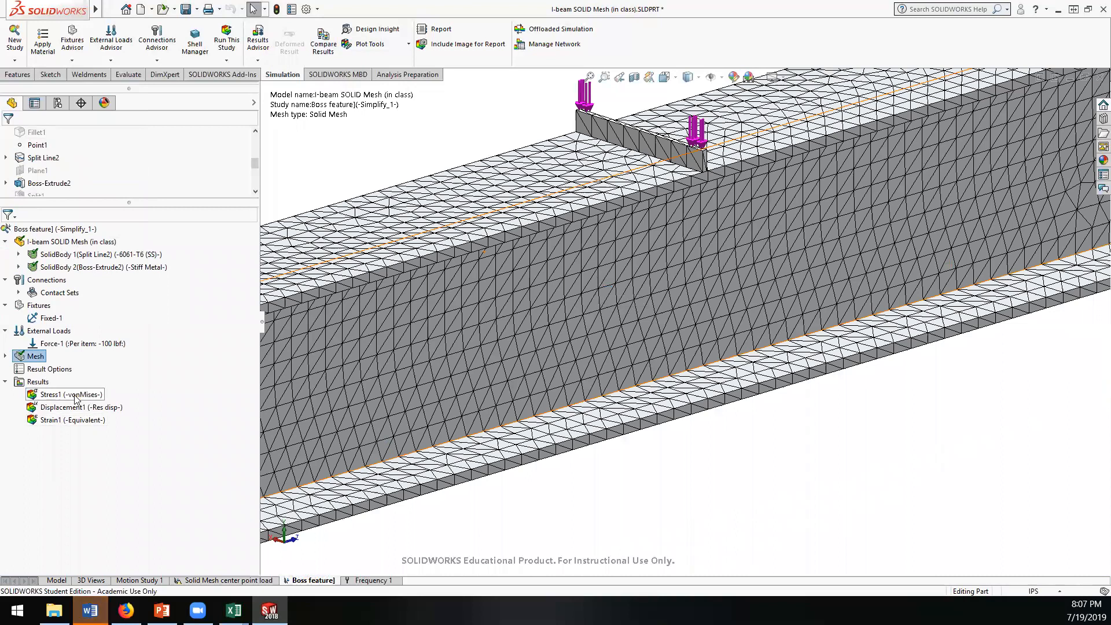
double_click(75, 396)
left_click(55, 419)
double_click(48, 397)
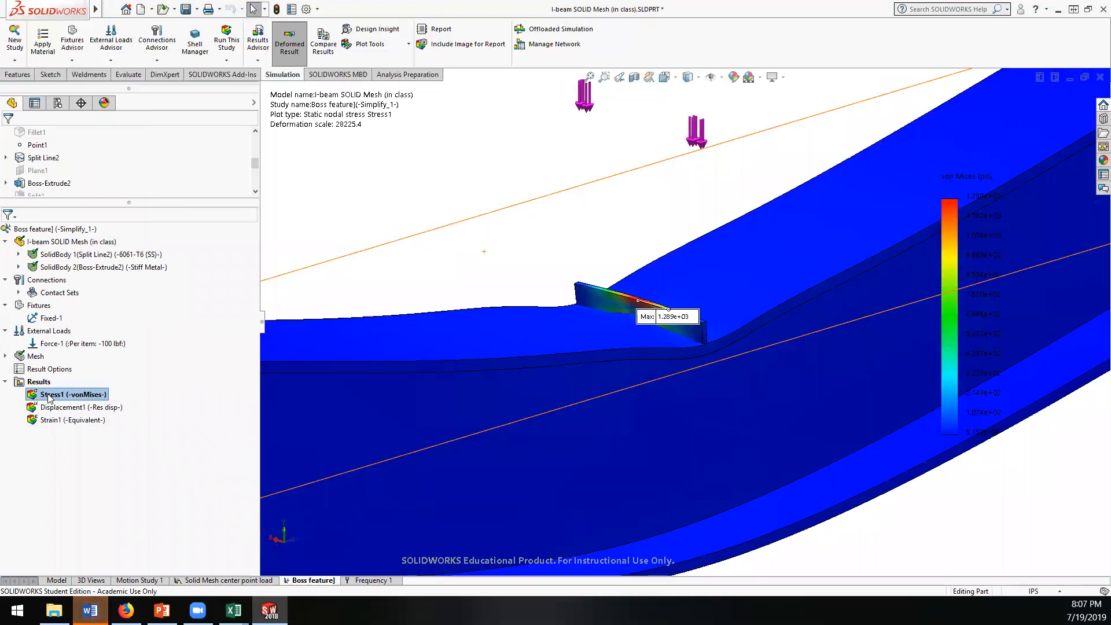
Step: Edit the Stress1 plot settings, trying Discrete fringes before restoring Continuous, and set the boundary option to Mesh
right_click(50, 397)
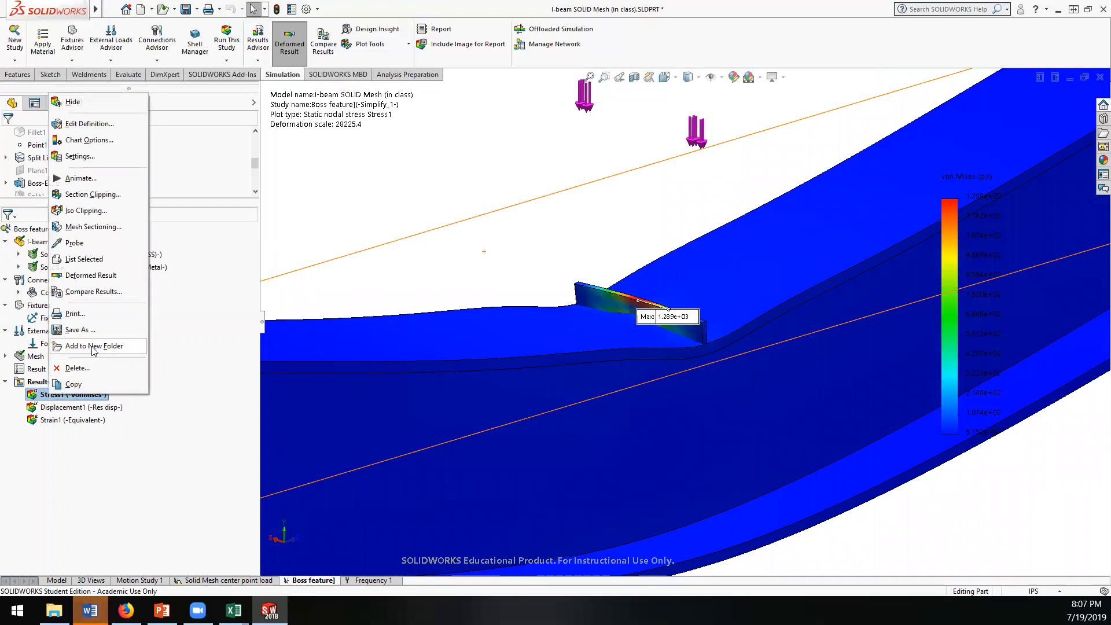
left_click(88, 124)
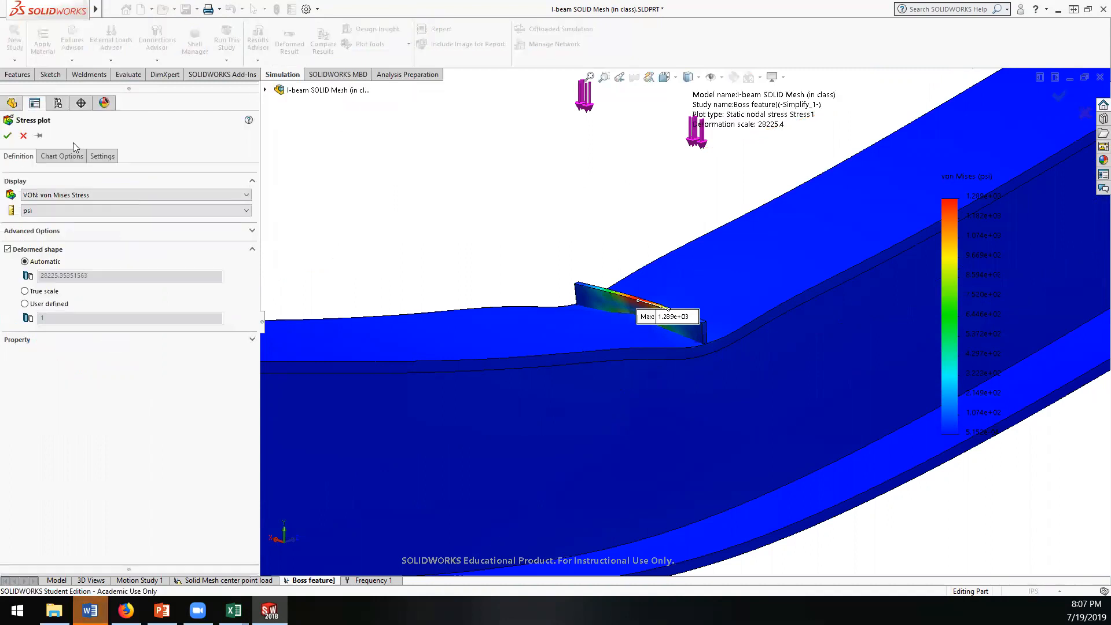
left_click(70, 156)
left_click(103, 156)
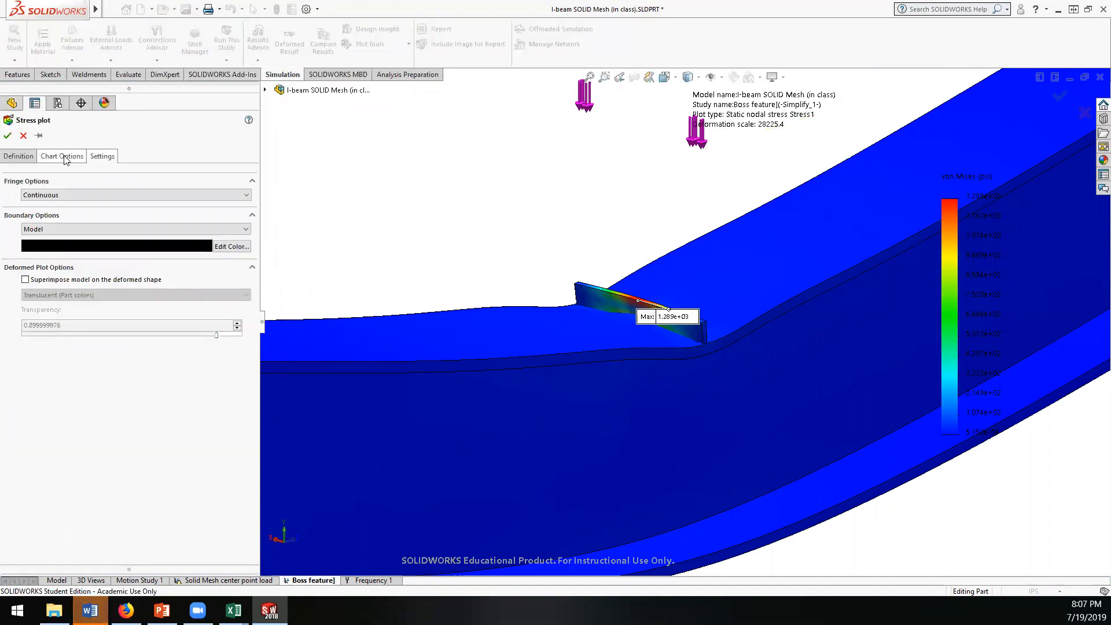
left_click(80, 196)
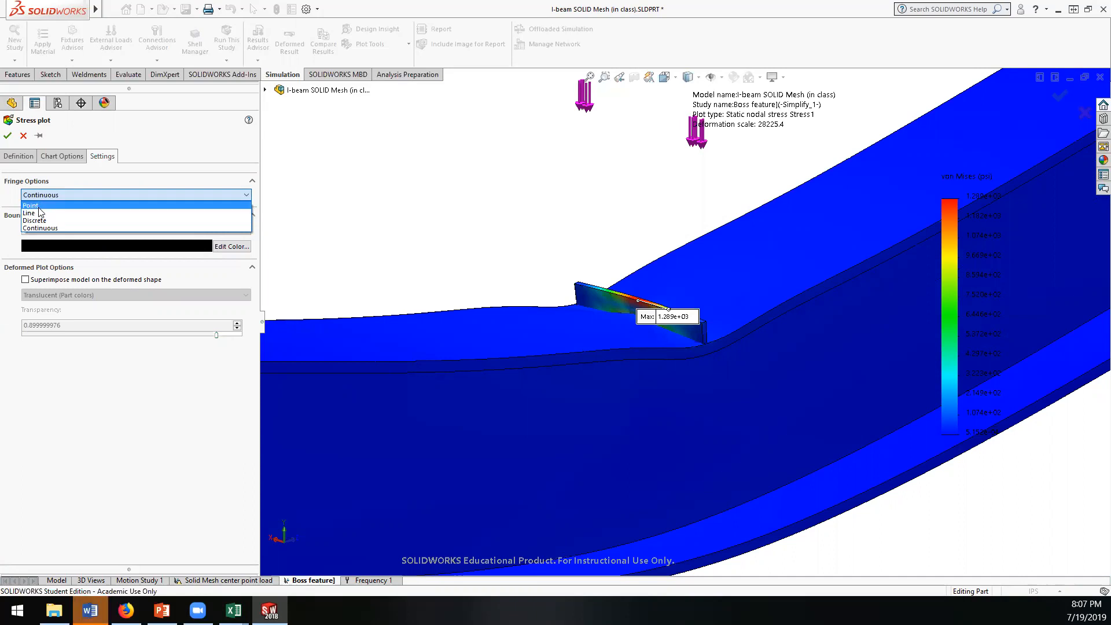
left_click(52, 220)
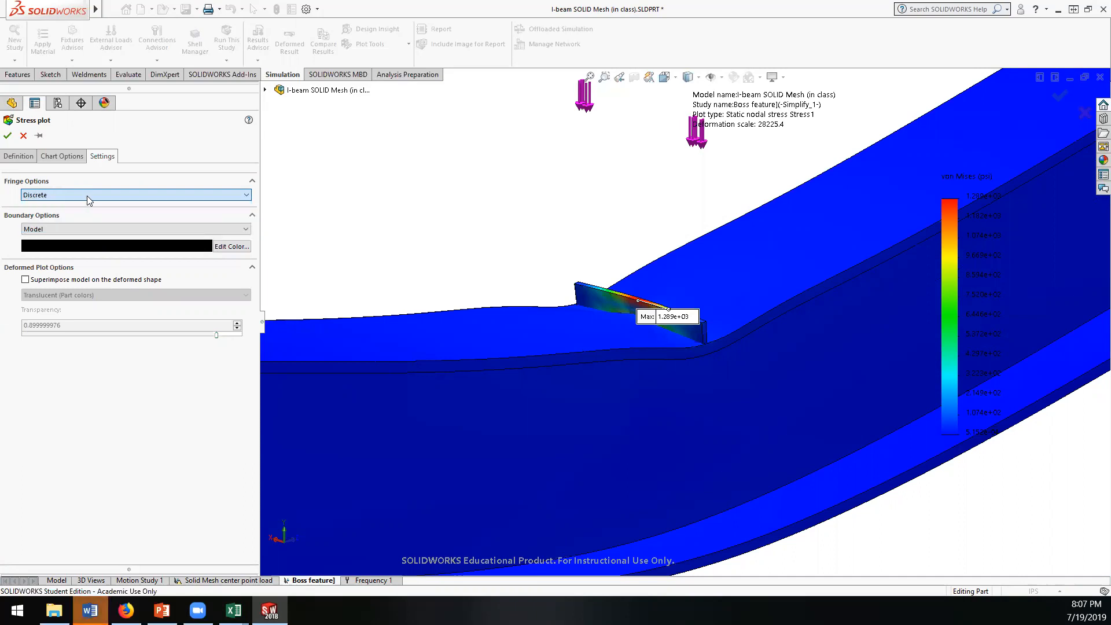
left_click(247, 195)
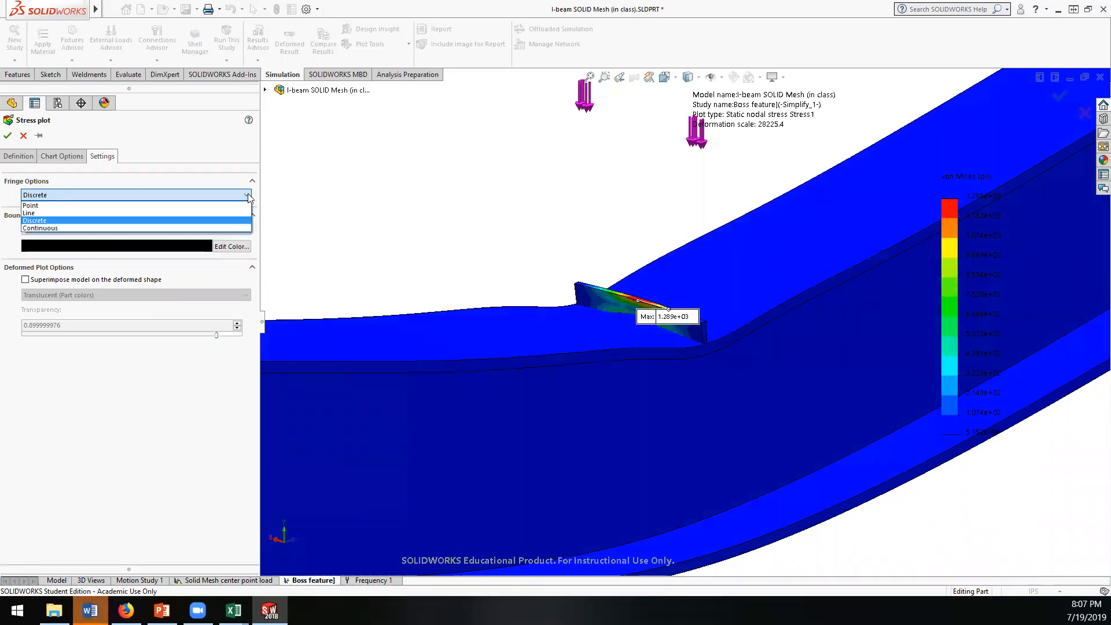
left_click(70, 227)
left_click(151, 229)
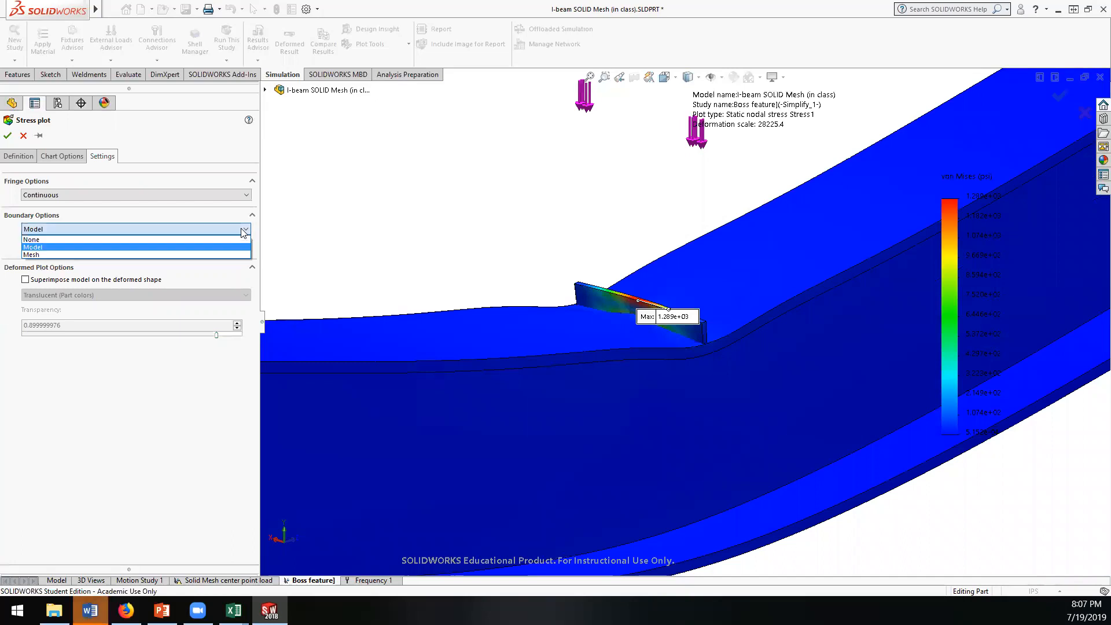
left_click(36, 255)
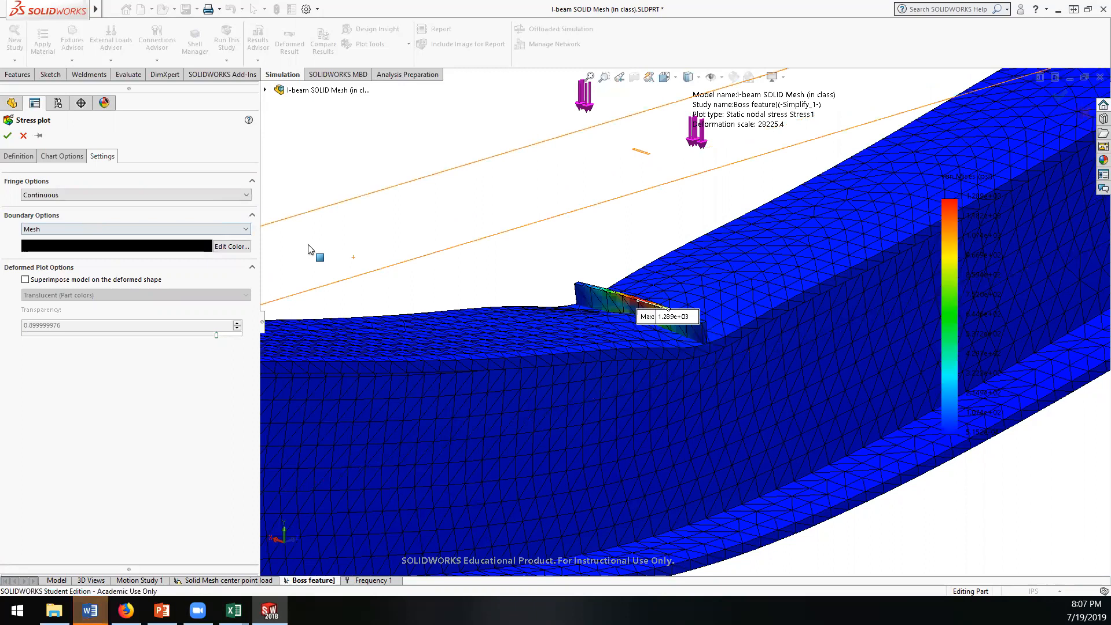
left_click(8, 135)
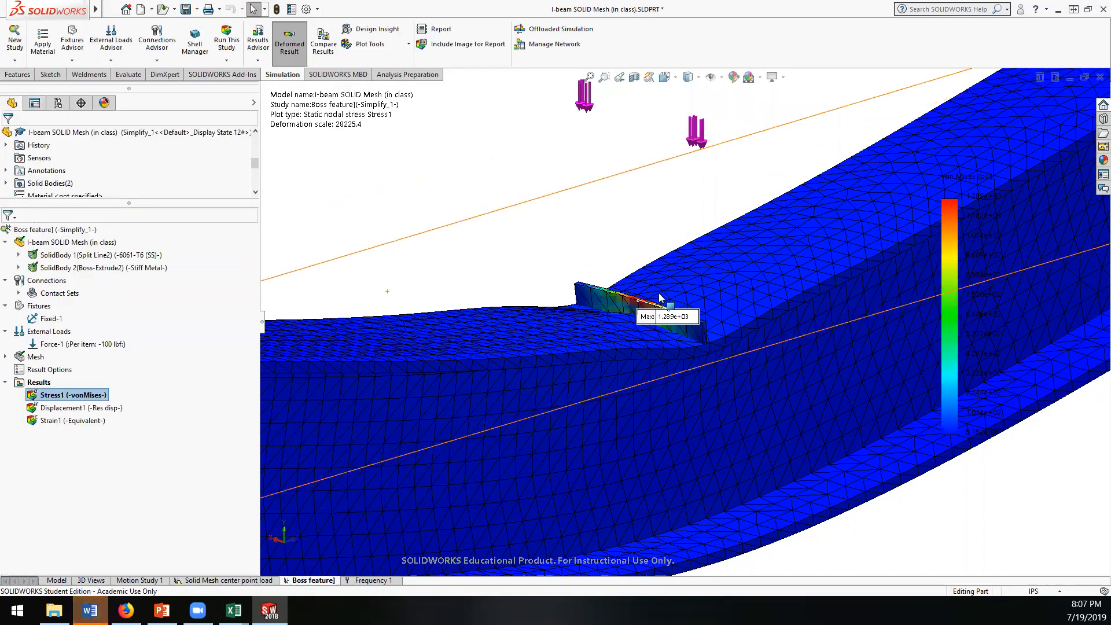
Step: Probe the Stress1 von Mises plot at a node on the beam's top surface just beside the middle of the boss bar
scroll(590, 298, "down", 3)
middle_click_drag(588, 296, 347, 379)
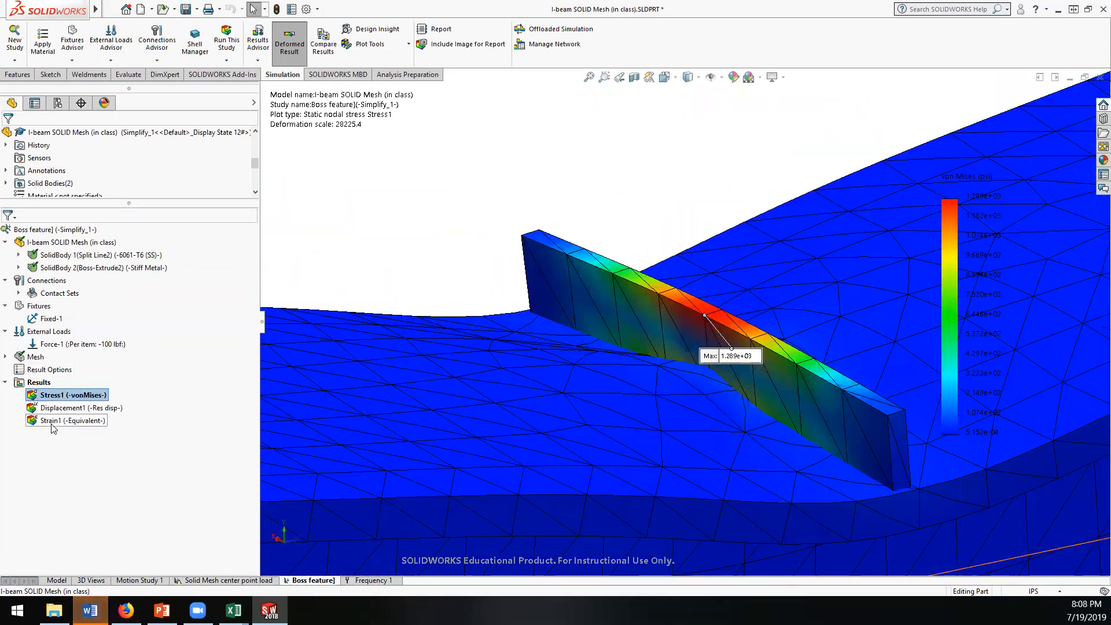
right_click(39, 397)
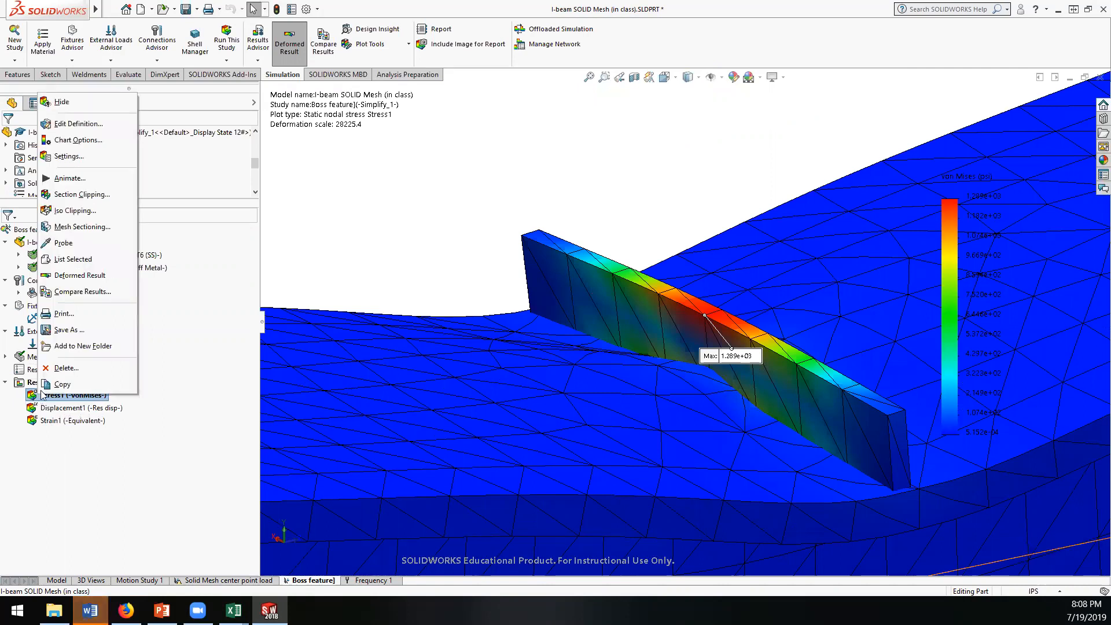
key("Escape")
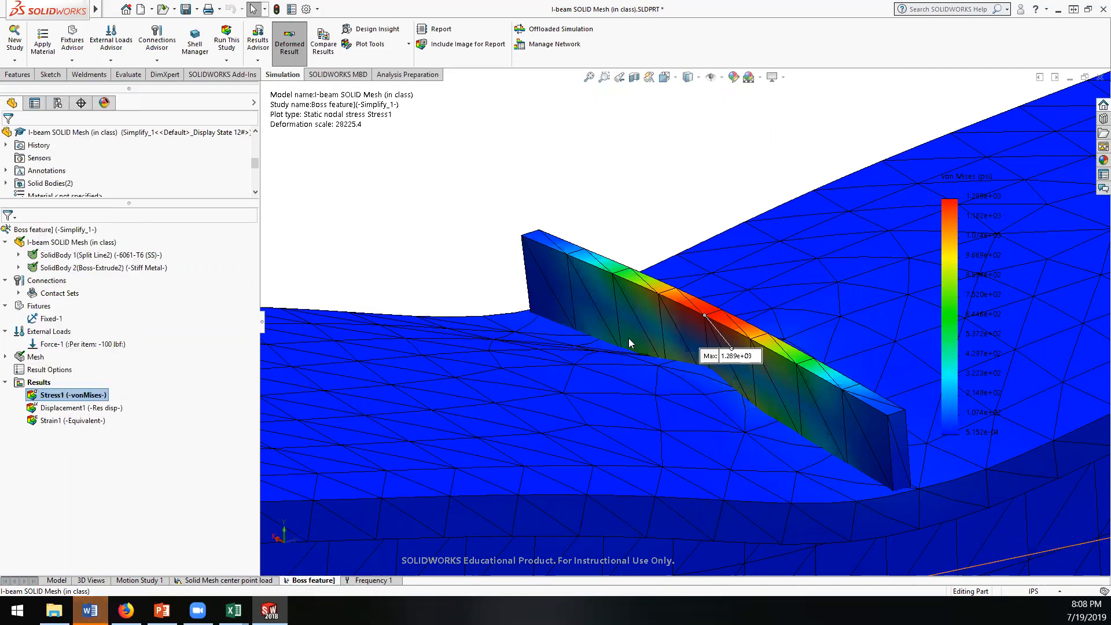
scroll(657, 376, "up", 2)
scroll(659, 376, "down", 2)
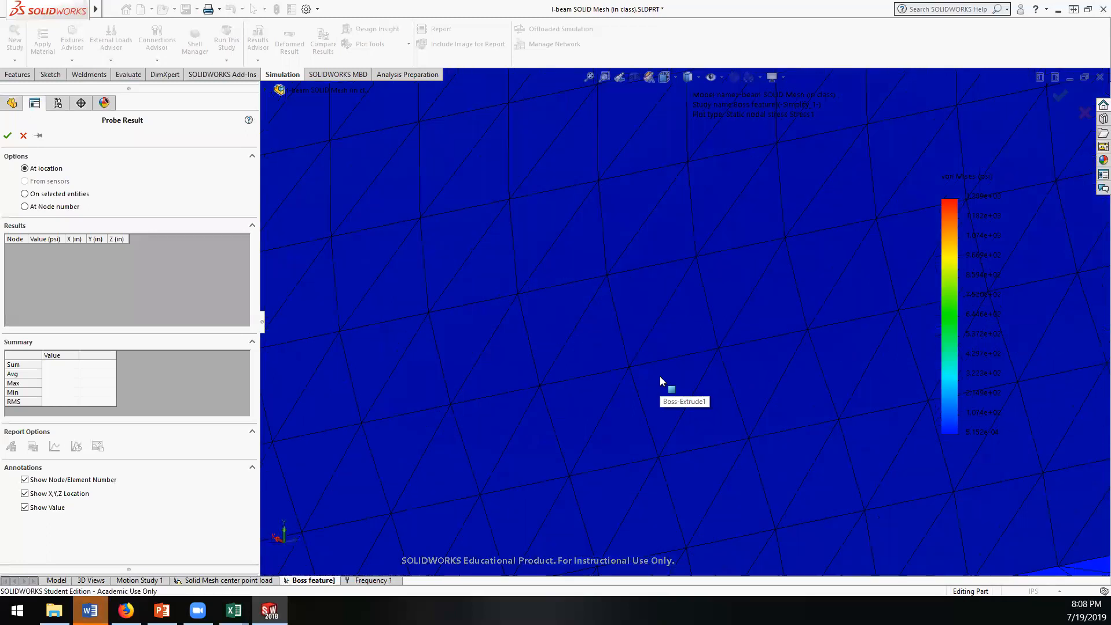
scroll(659, 376, "up", 6)
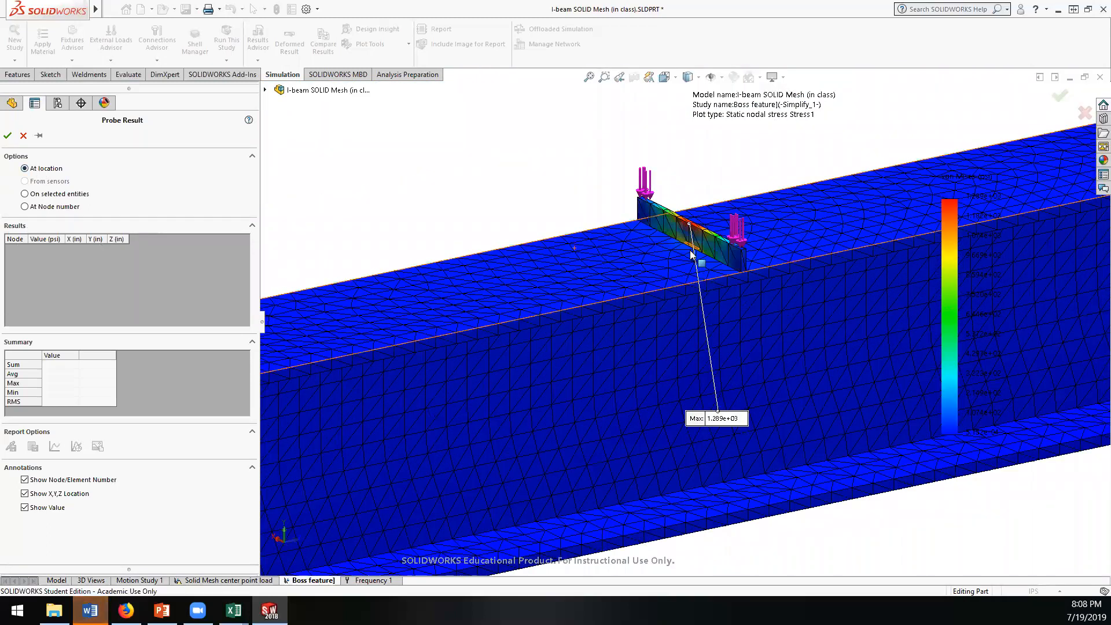
scroll(666, 264, "down", 2)
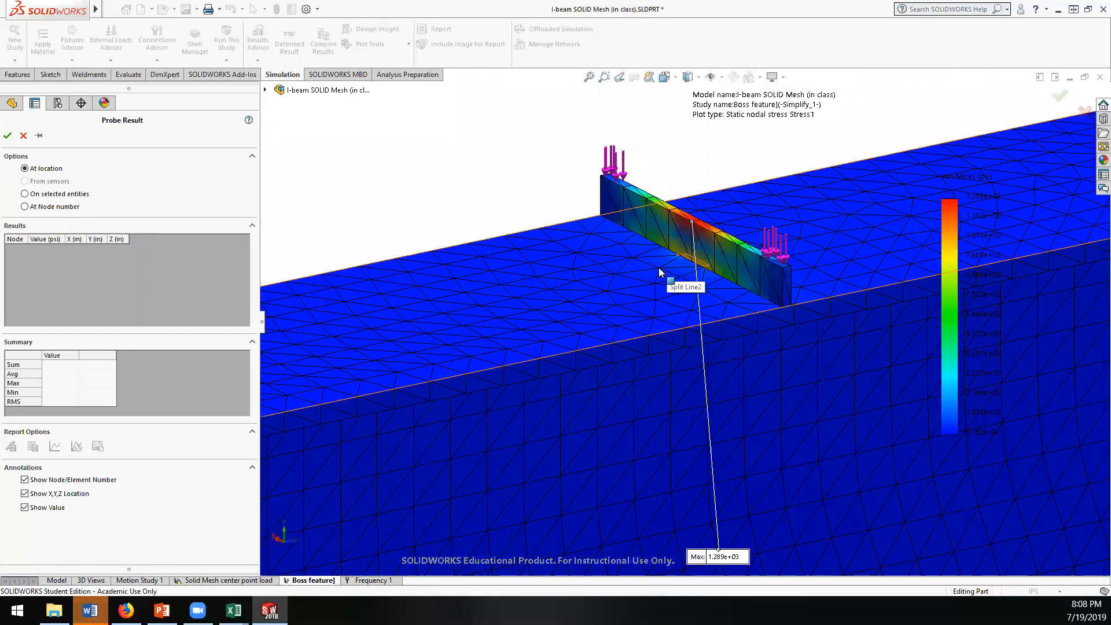
left_click(659, 268)
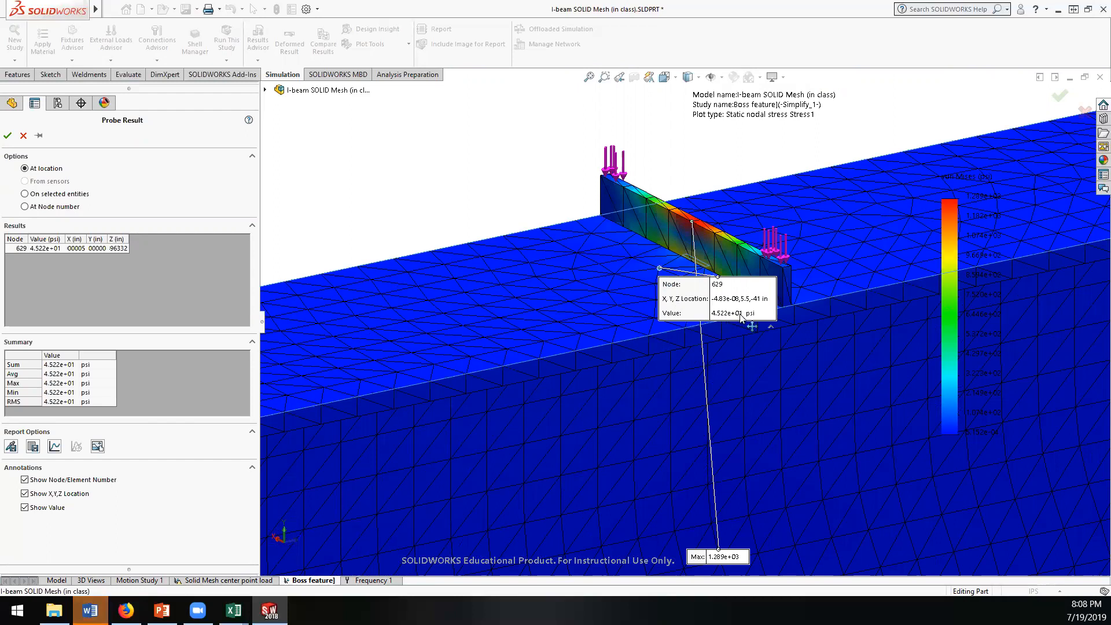
Step: Probe the stress at the boss bar's lower edge near mid-length, and move the first probe's callout away from the bar
middle_click_drag(617, 295, 671, 261)
scroll(671, 261, "down", 5)
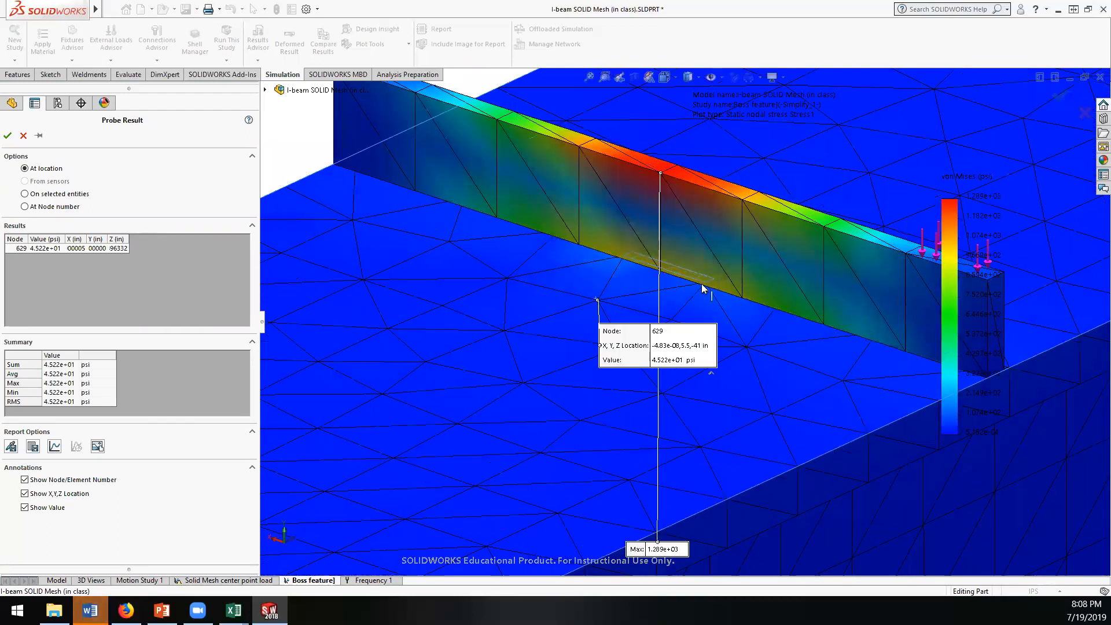
left_click(701, 283)
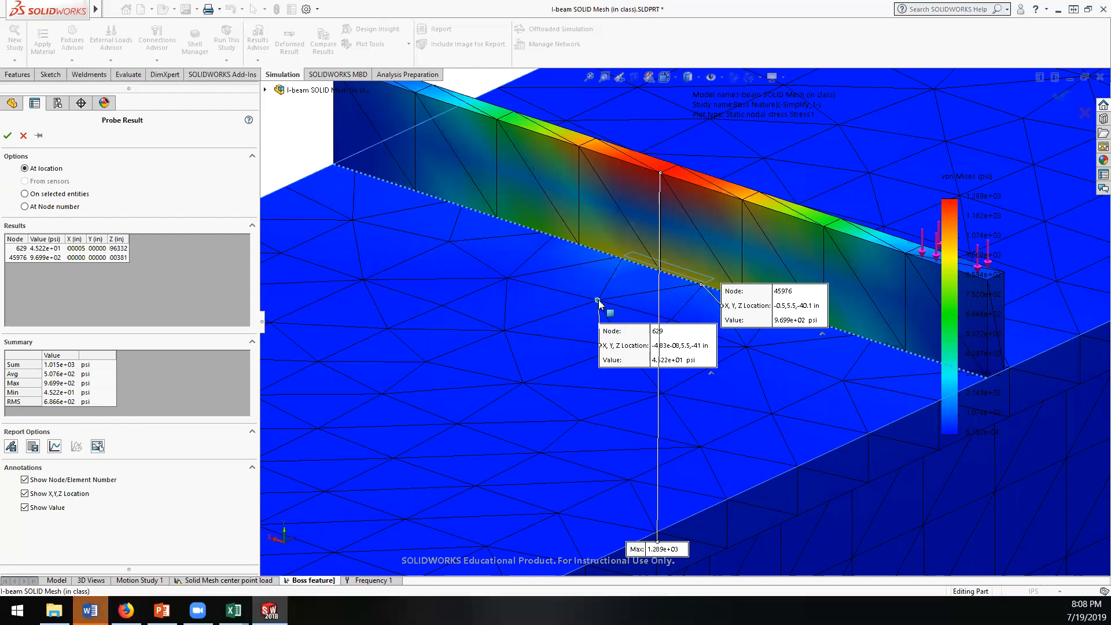
left_click_drag(631, 358, 606, 365)
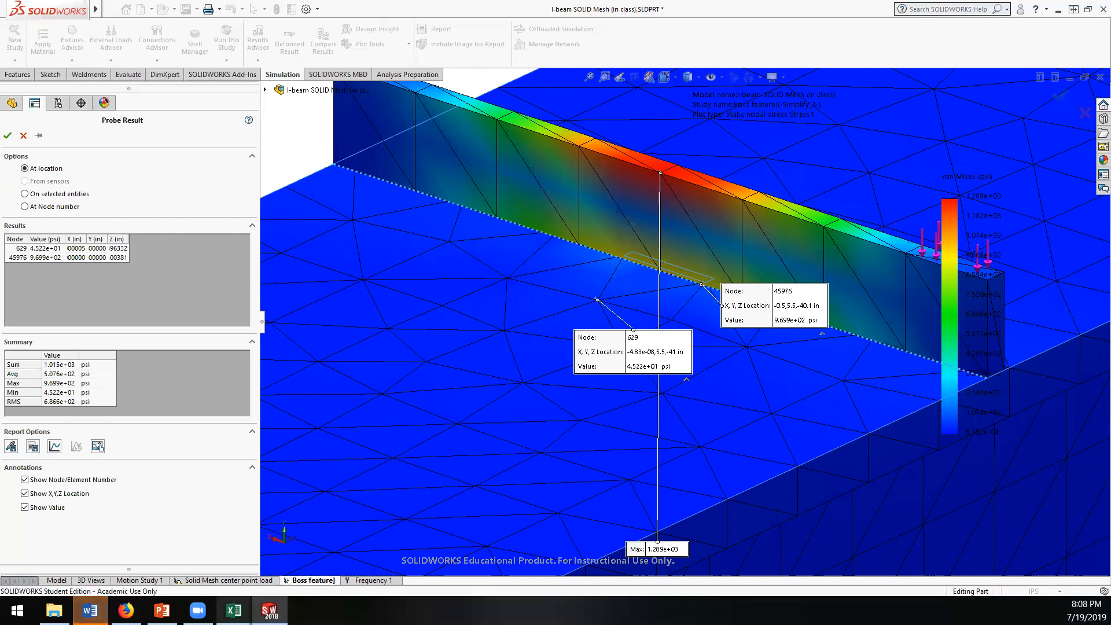
Step: Switch to the Excel workbook and record the I-beam stress as 45 in E9 with the unit "psi" in F9
left_click(306, 543)
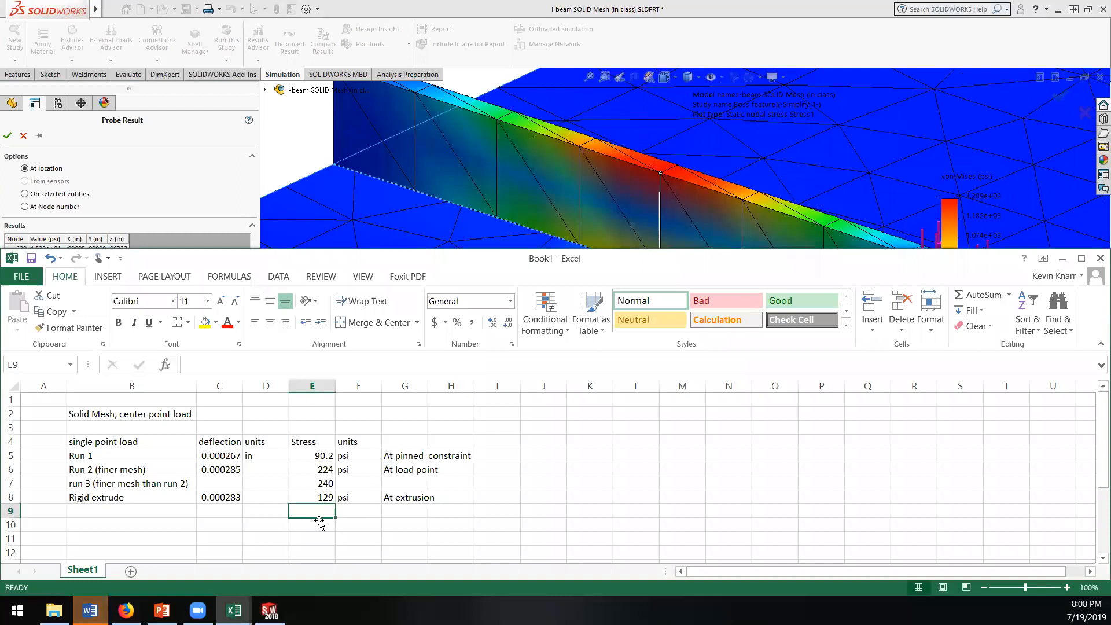
type("45 psi")
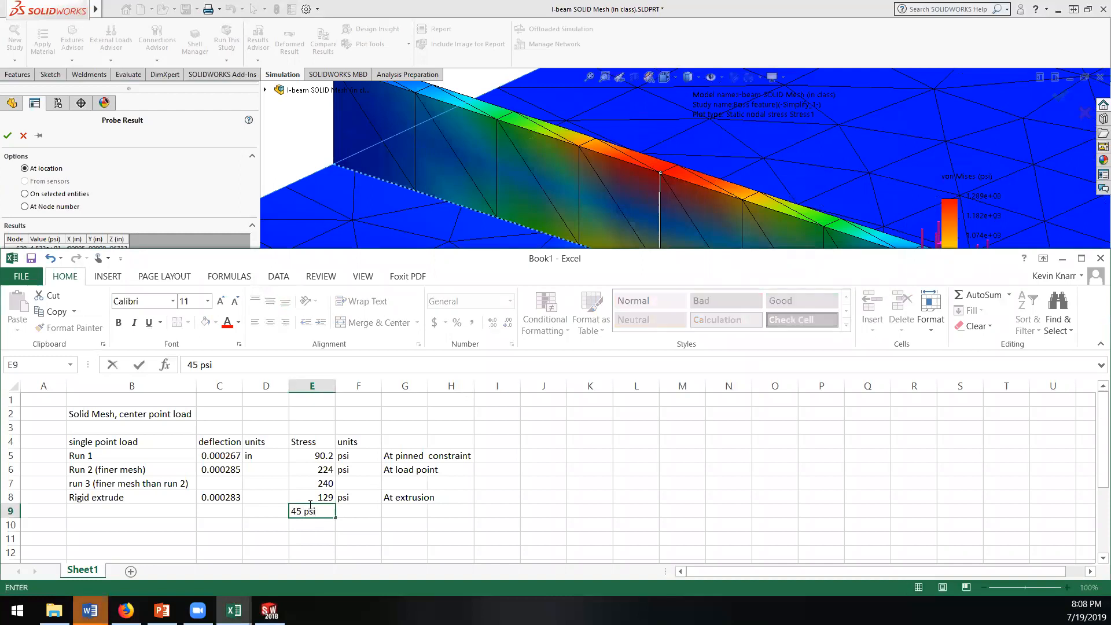
key("Tab")
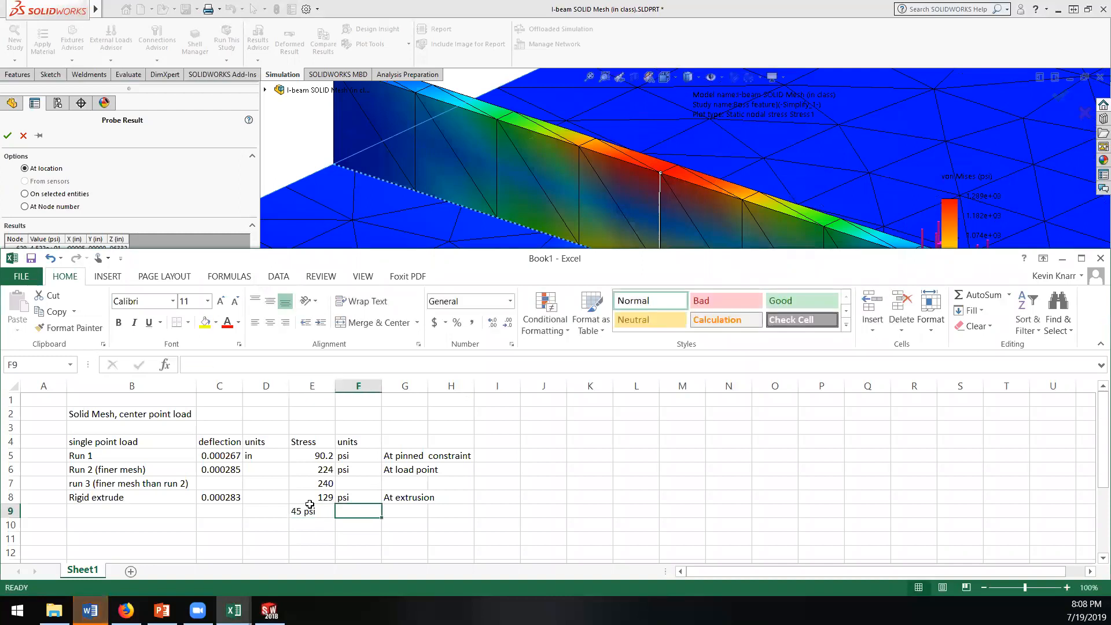
type("psi")
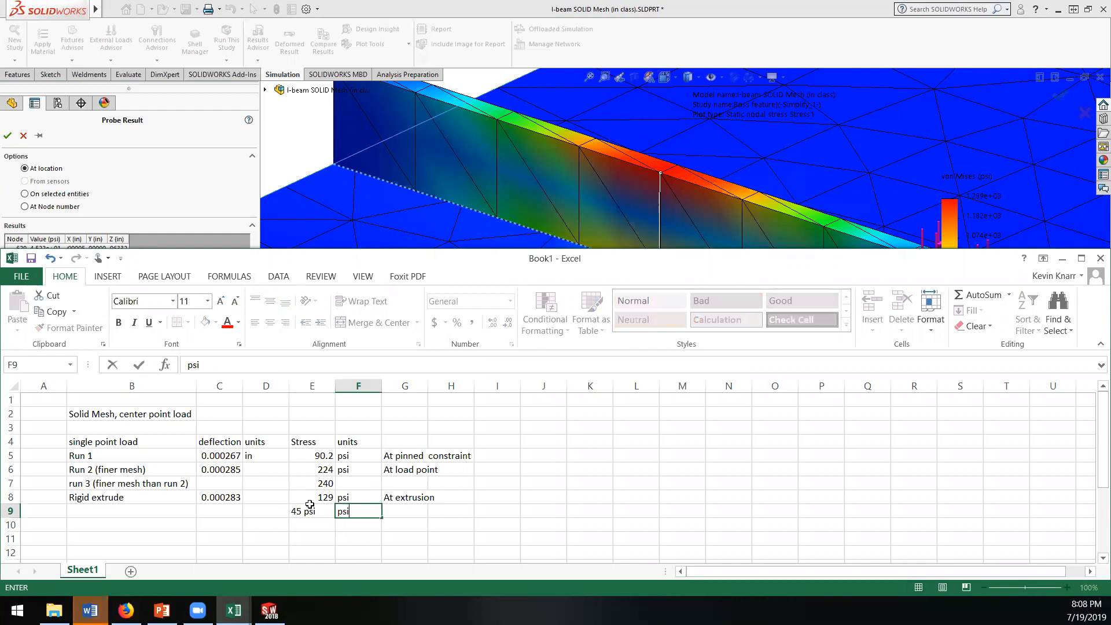
left_click(310, 509)
type("45")
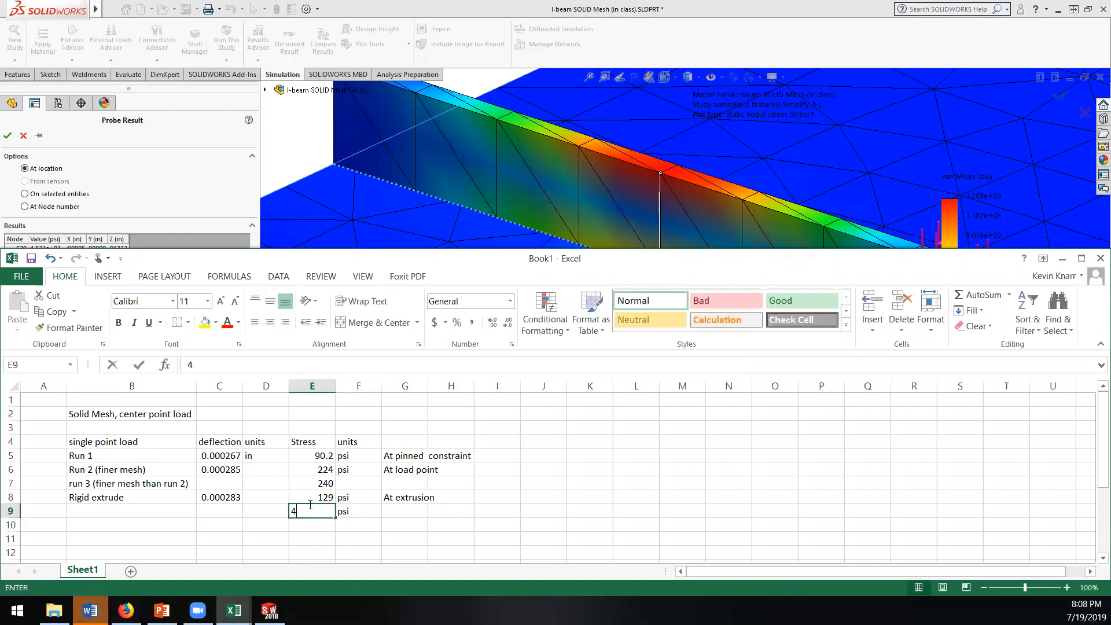
key("Tab")
key("Tab")
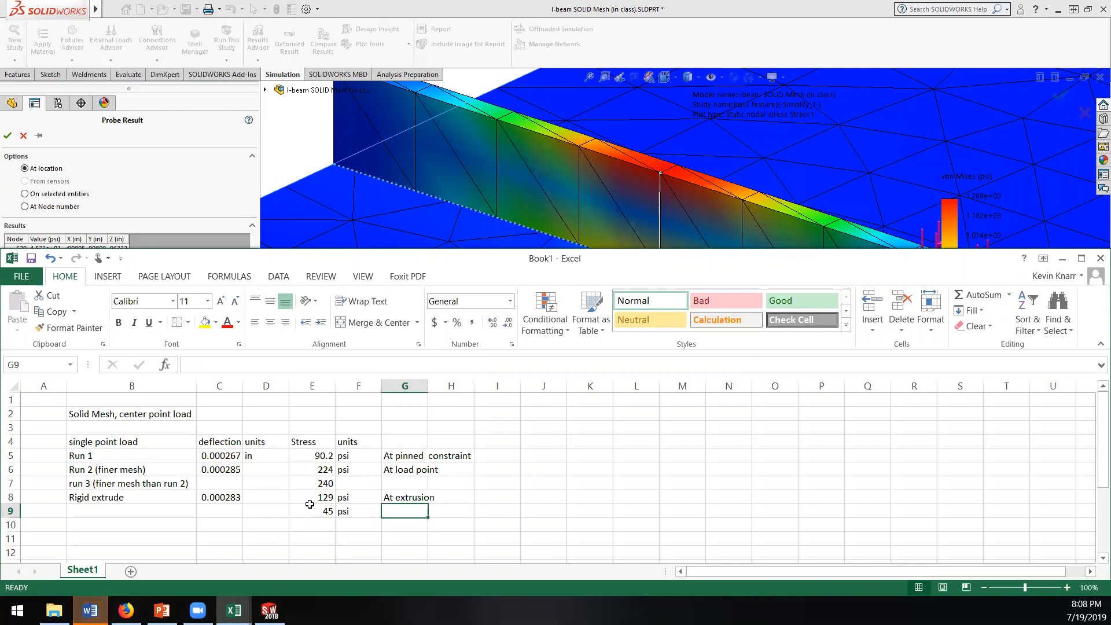
Step: Enter the location note "In I-beam (at top center surface)" in G9
type("In I-b")
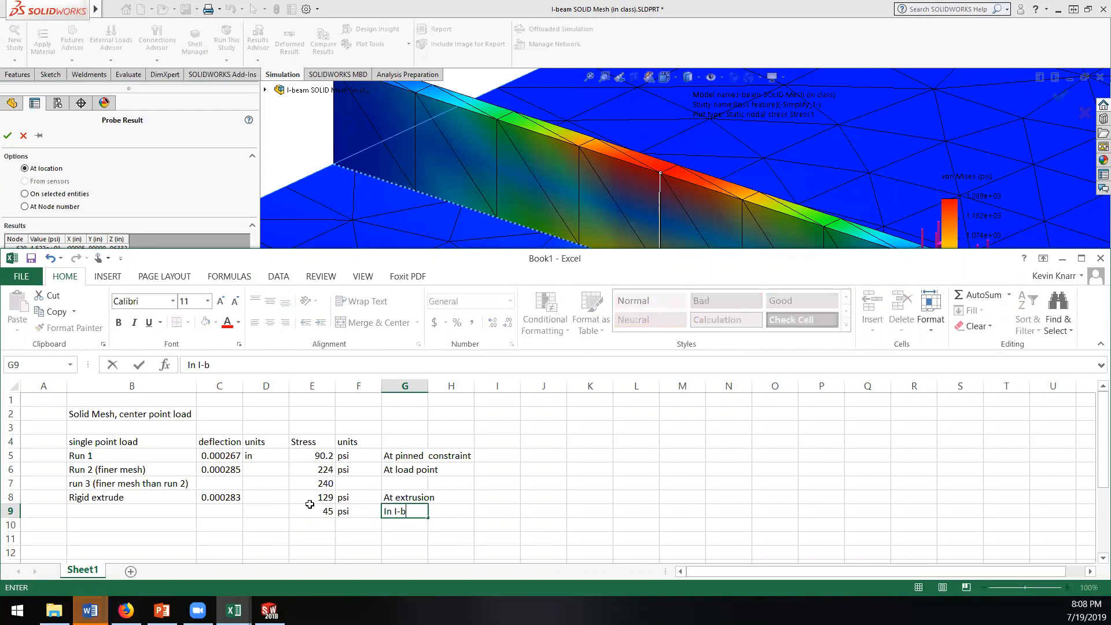
type("eam")
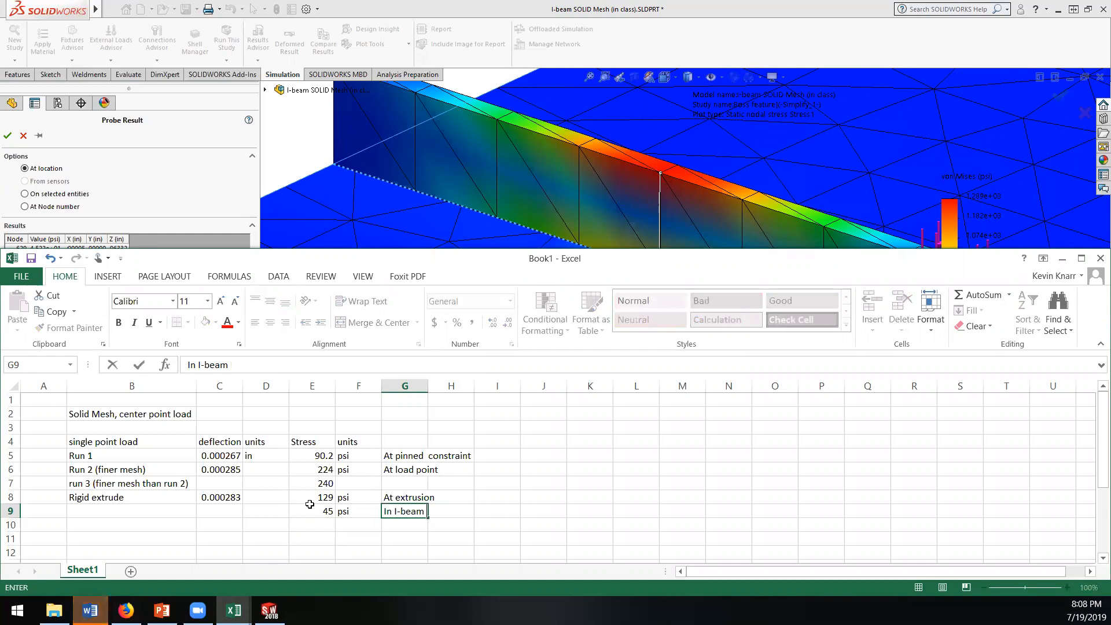
type(" (at cetn")
key("BackSpace")
key("BackSpace")
key("BackSpace")
type("enter su")
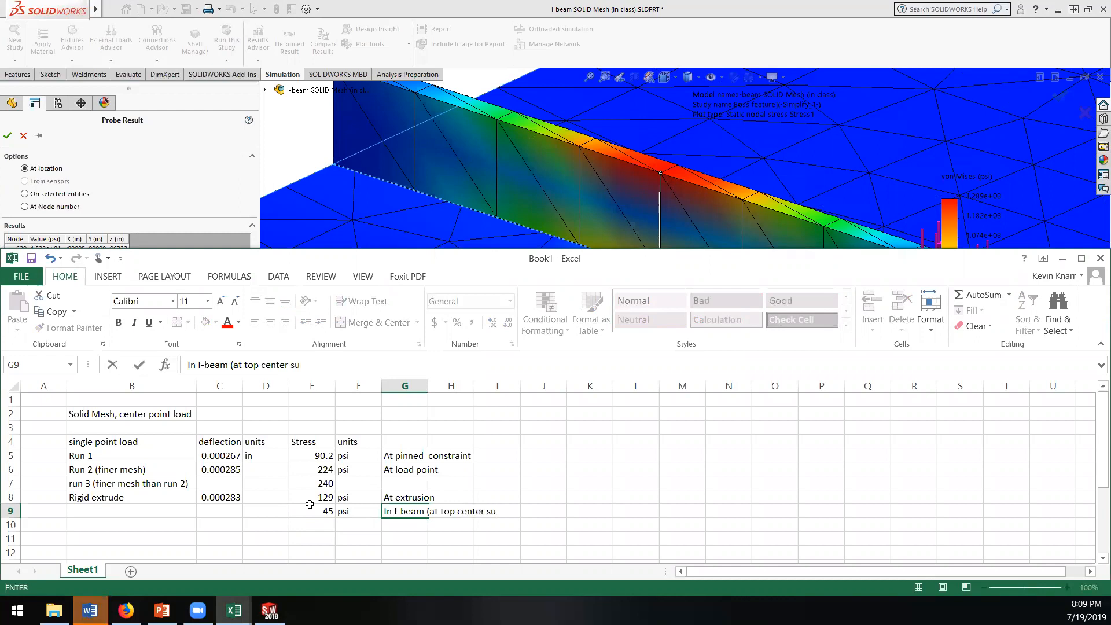
type("face")
key("Return")
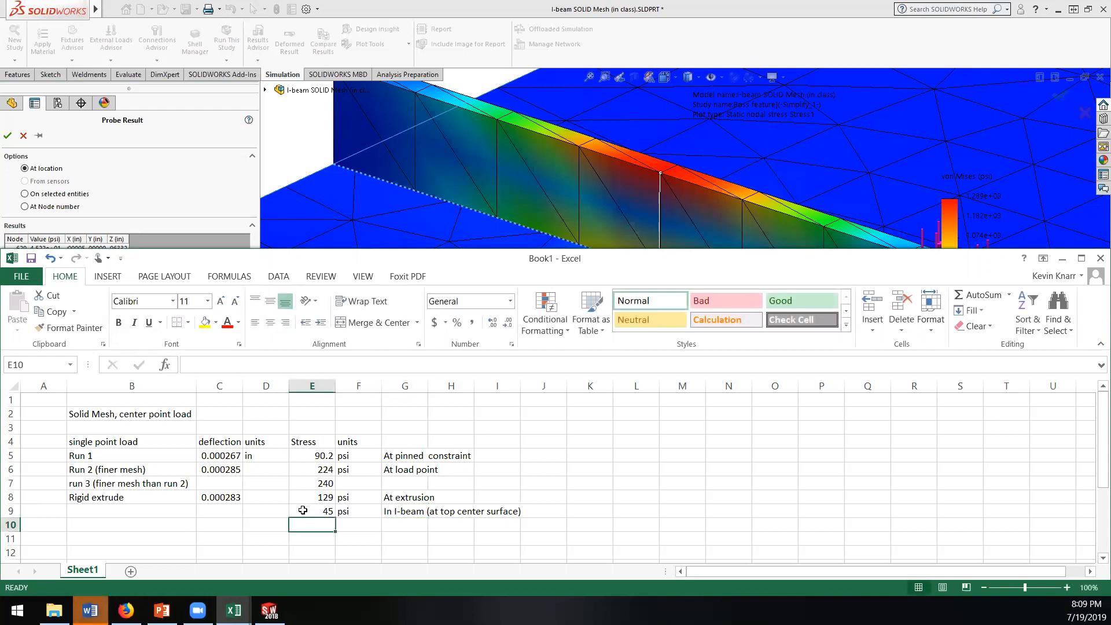
Step: Merge and center B8:B9 so the Rigid extrude label spans both rows, and align it vertically to the middle
left_click_drag(146, 497, 148, 508)
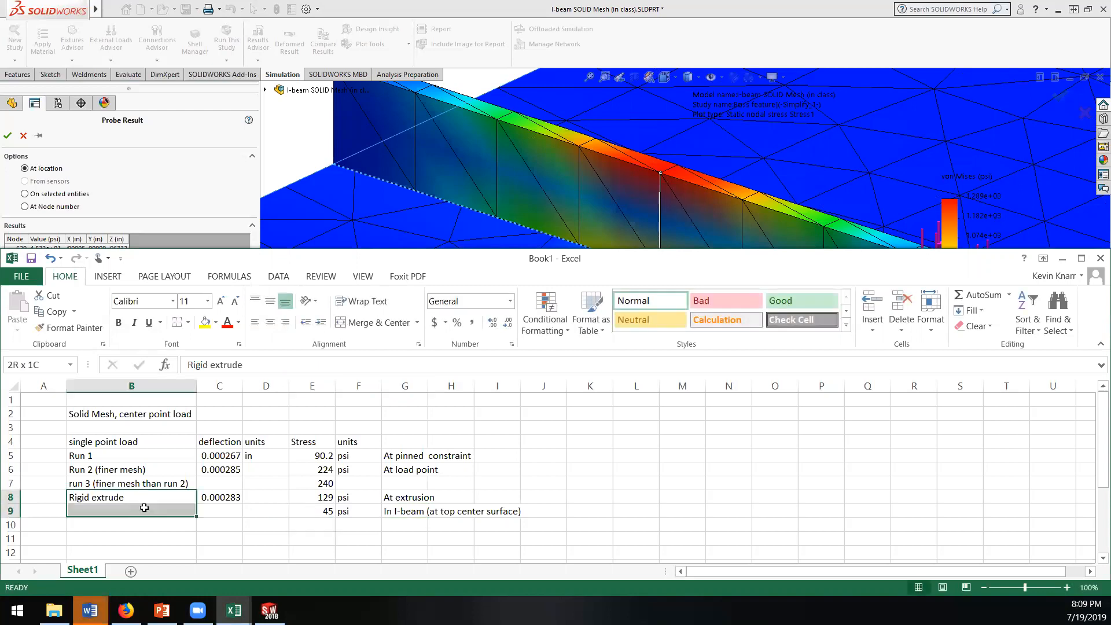
left_click(373, 322)
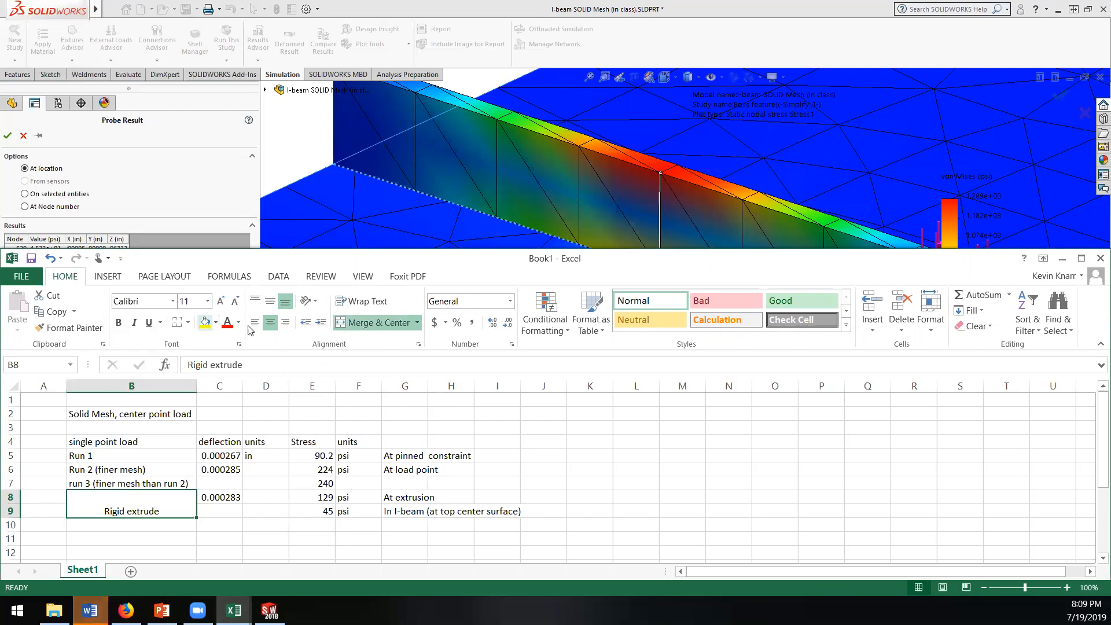
left_click(270, 301)
left_click(171, 535)
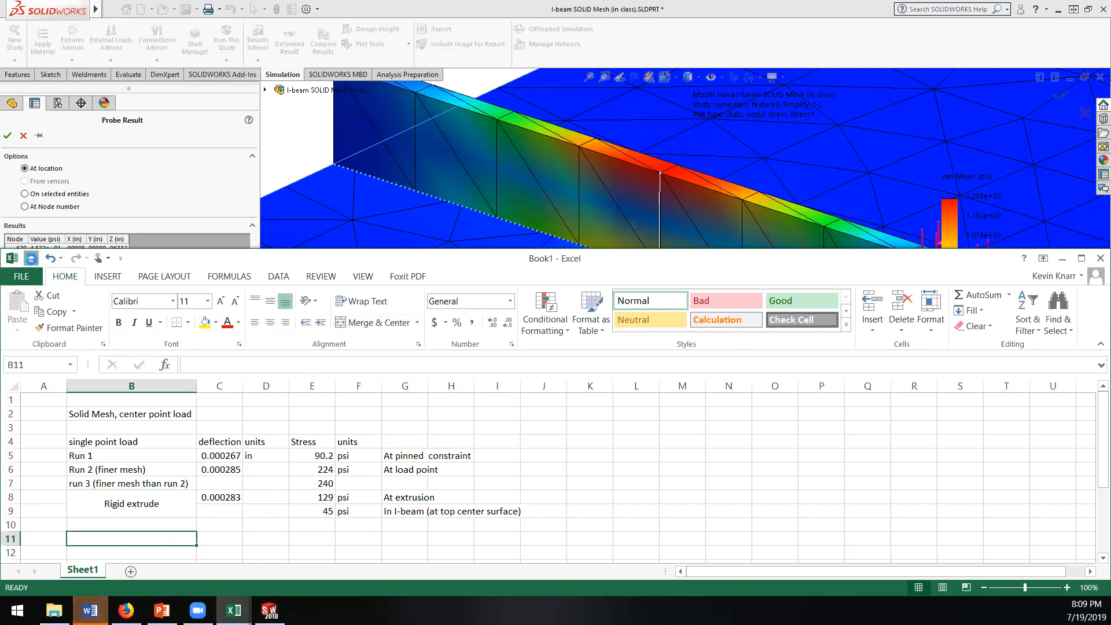
Step: Save the workbook as doc.xlsx in the BAJA 2019 folder on the computer
left_click(31, 257)
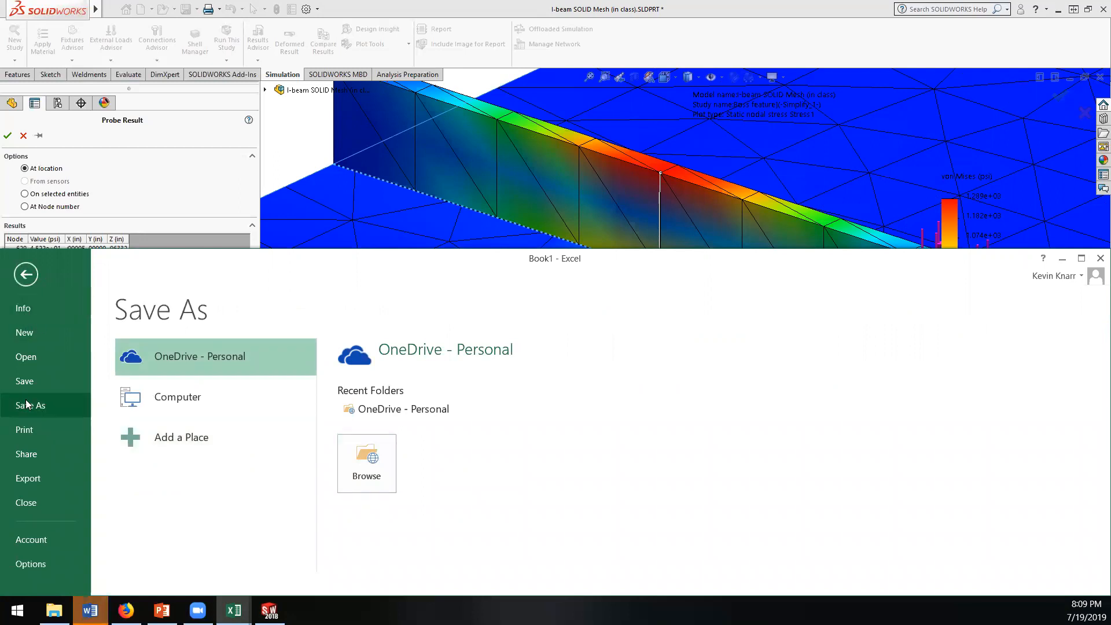
left_click(145, 399)
left_click(388, 404)
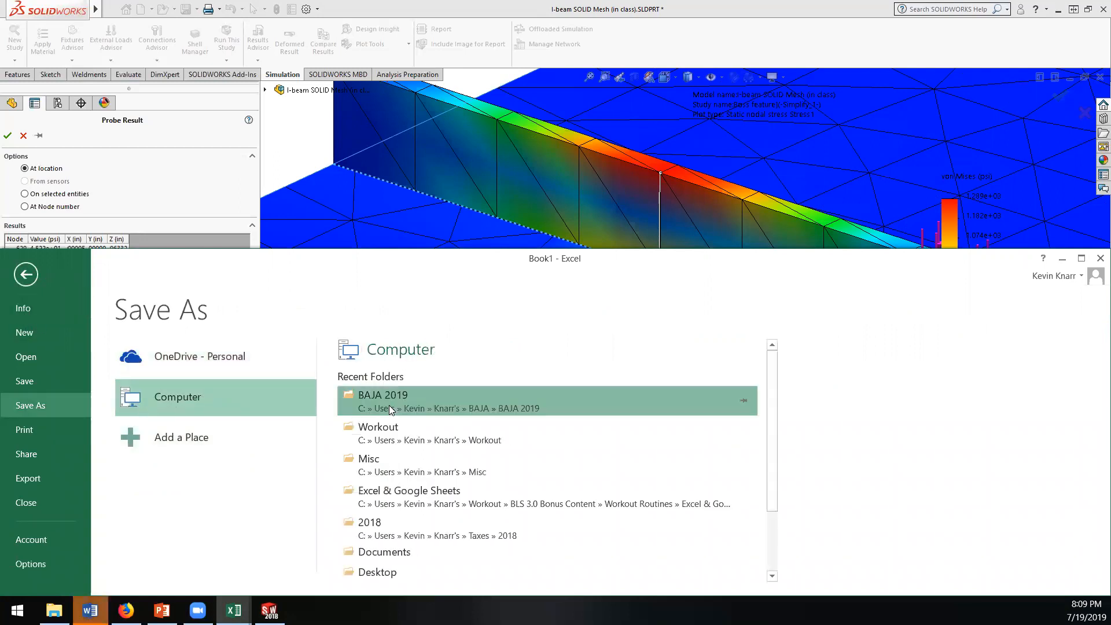
left_click(124, 431)
double_click(123, 430)
type("doc.xlsx")
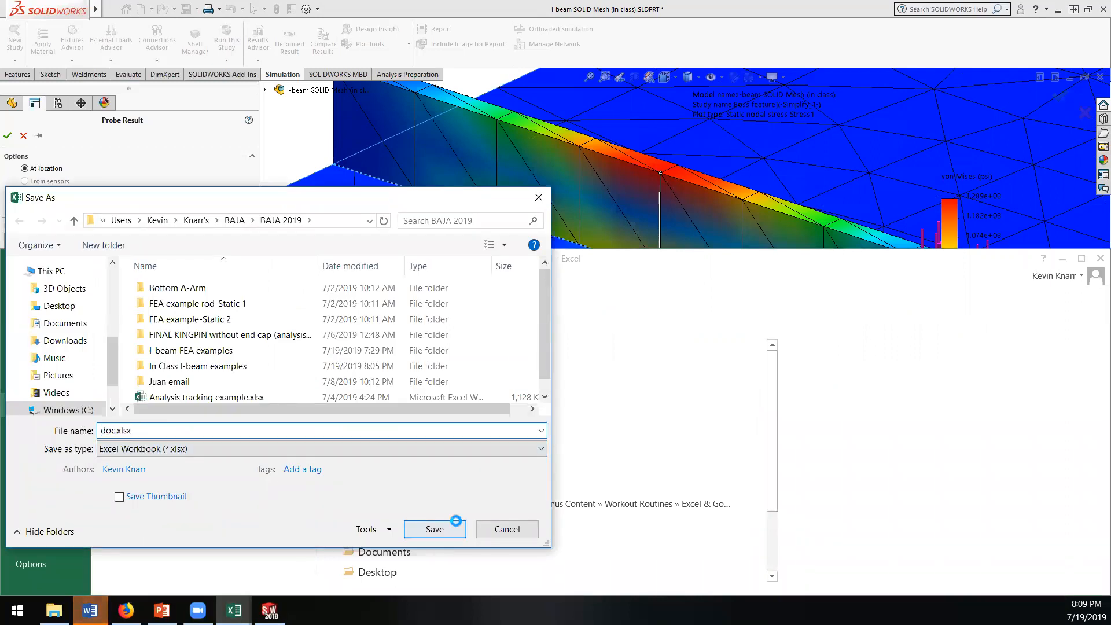
left_click(457, 524)
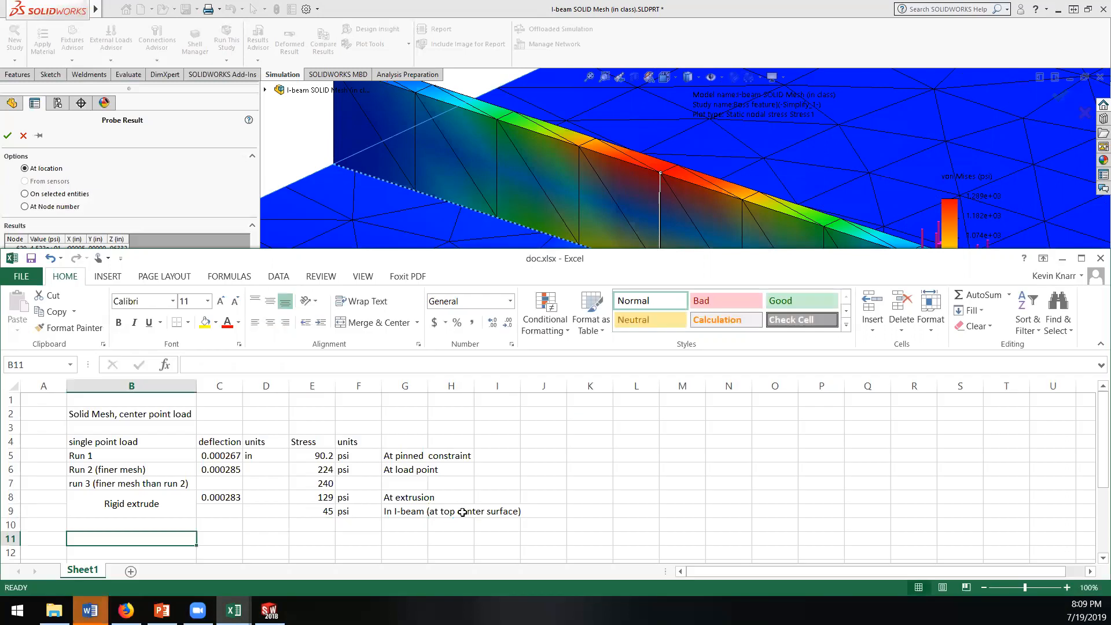
Step: Switch back to SOLIDWORKS and close the probe results, returning to the deformed Stress1 plot around the boss bar
left_click(526, 10)
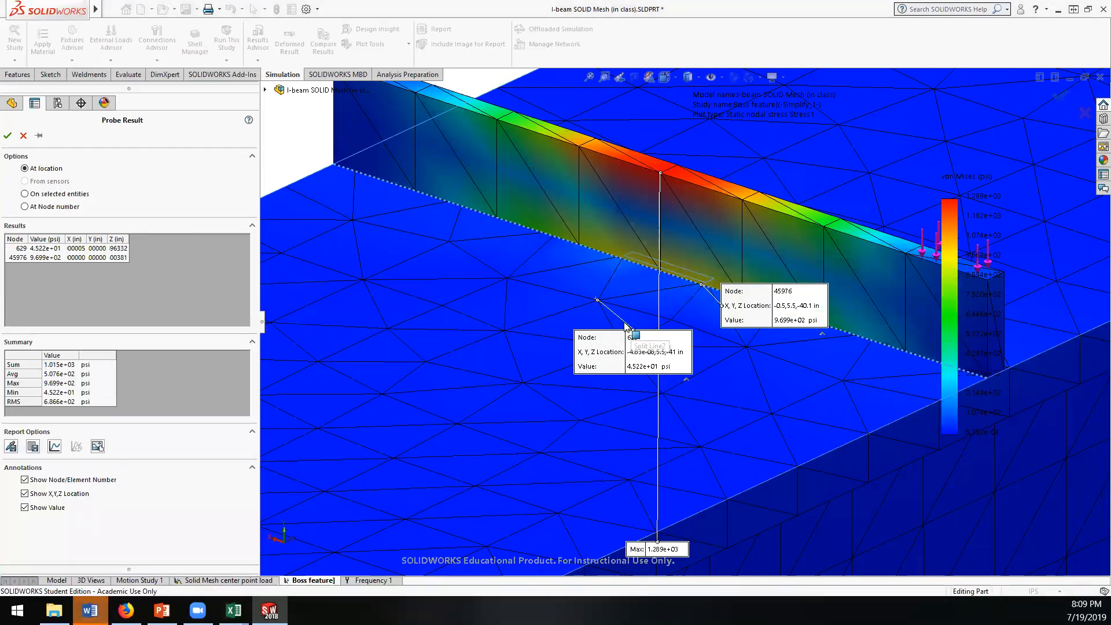
scroll(623, 321, "down", 3)
scroll(624, 320, "up", 5)
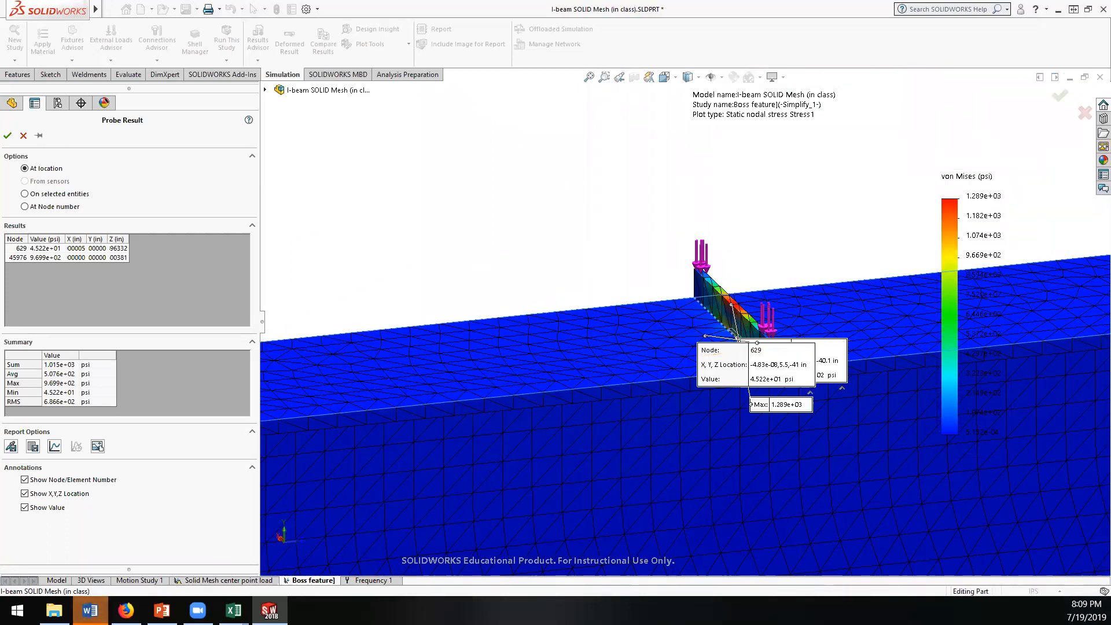
left_click(8, 135)
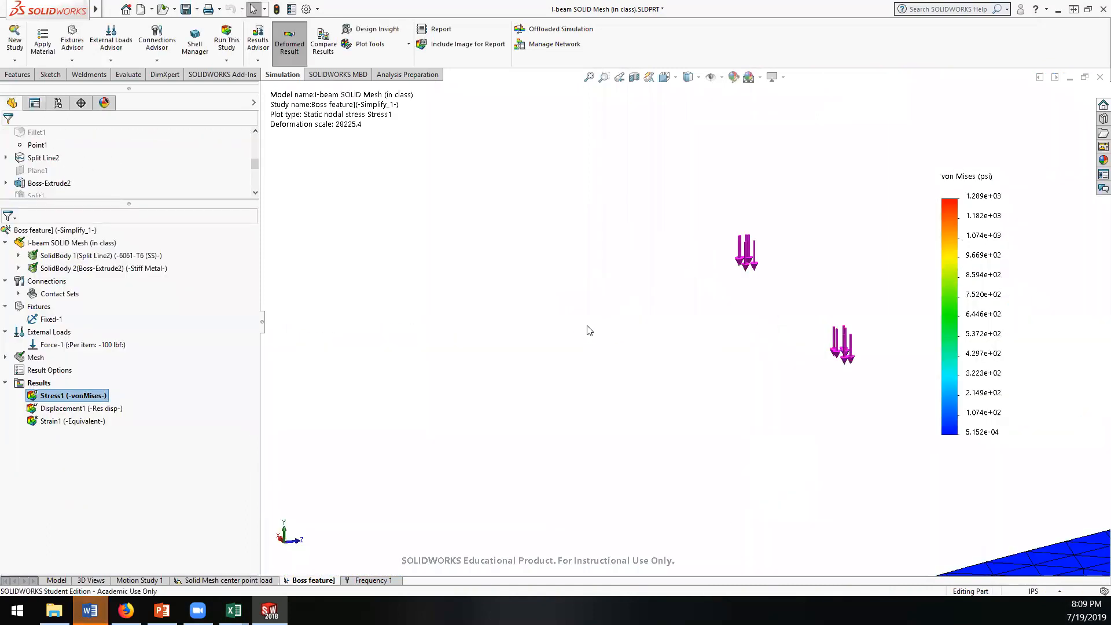
scroll(589, 320, "up", 5)
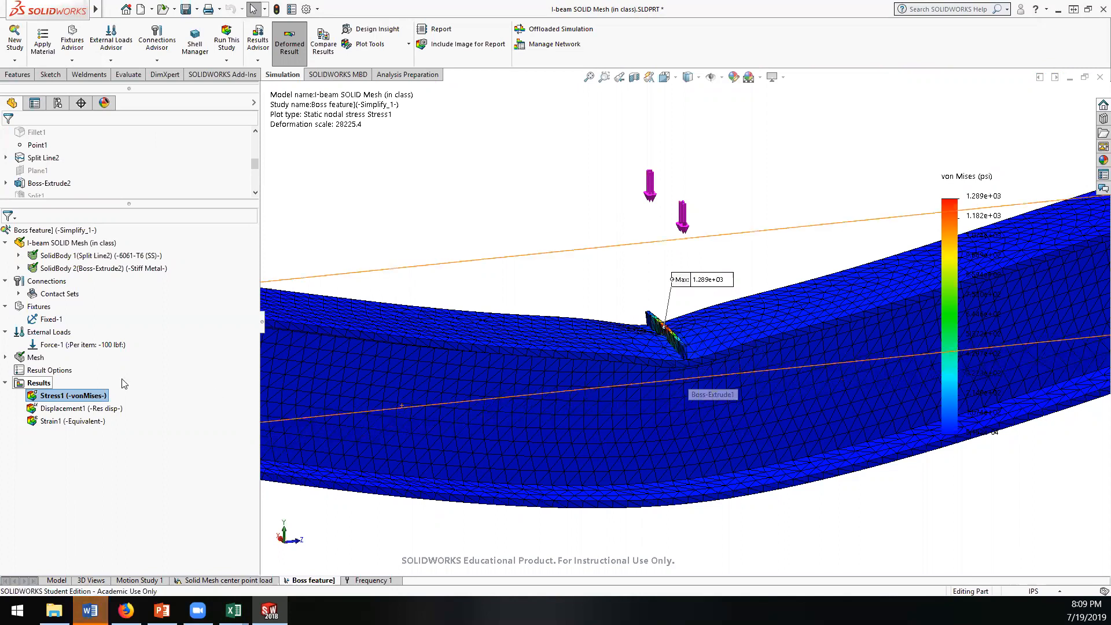
Step: Edit the Stress1 plot's chart options to use a user-defined maximum legend value of 50 psi
right_click(47, 396)
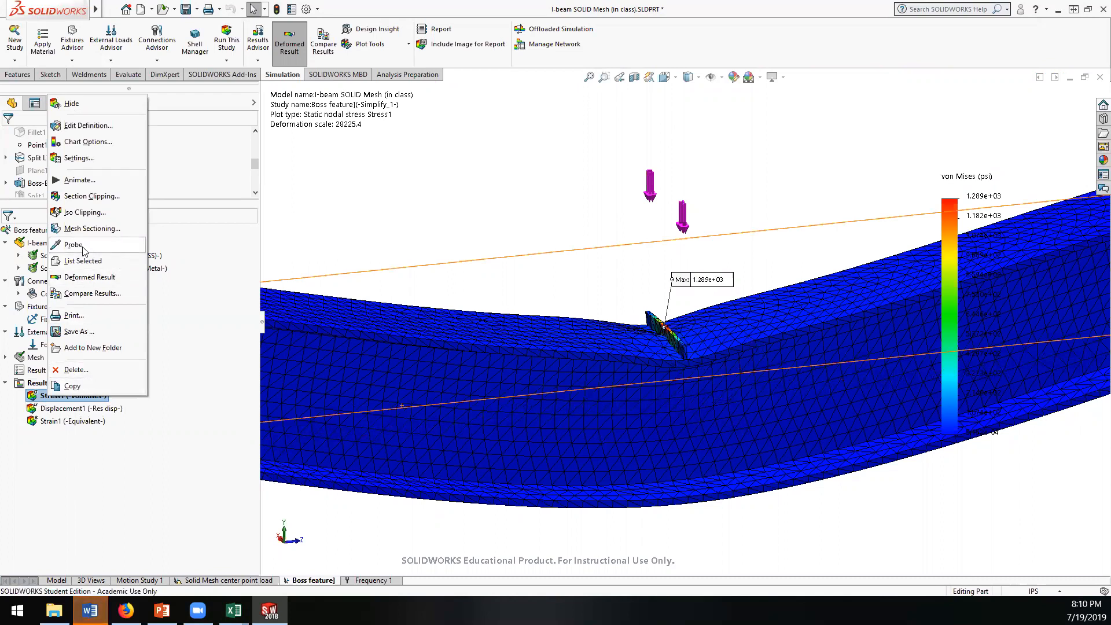
left_click(85, 128)
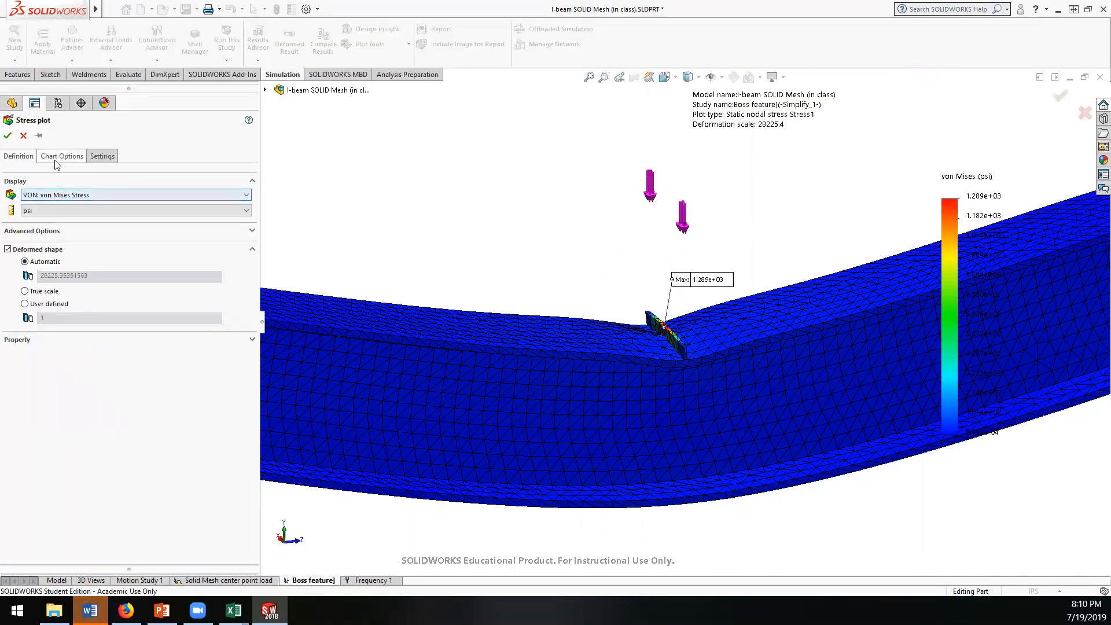
left_click(58, 157)
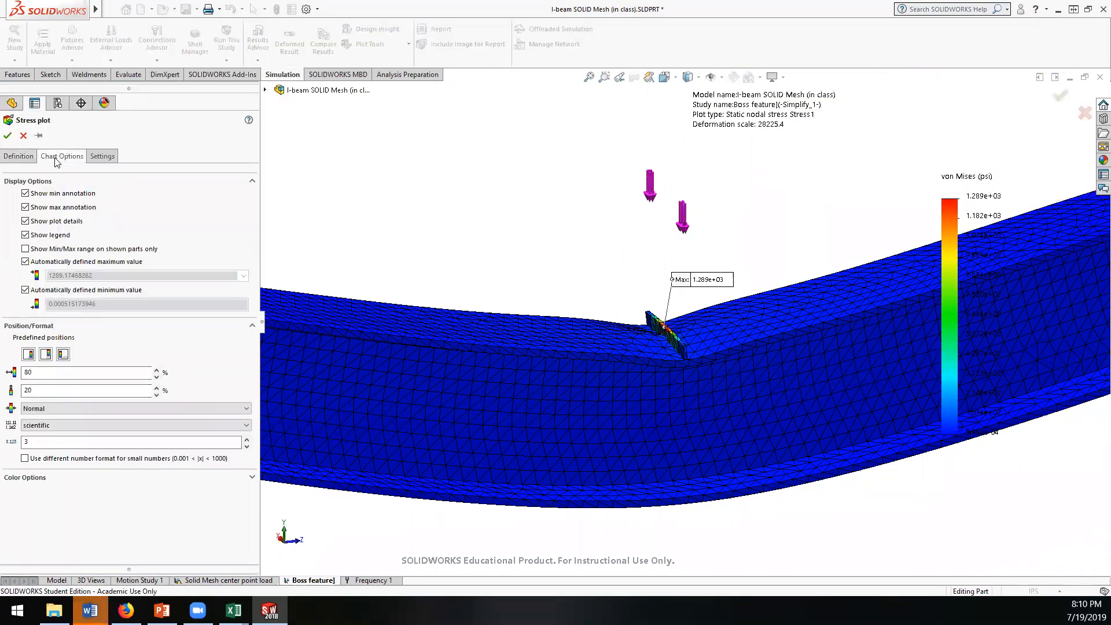
left_click(25, 262)
left_click(102, 288)
left_click(102, 288)
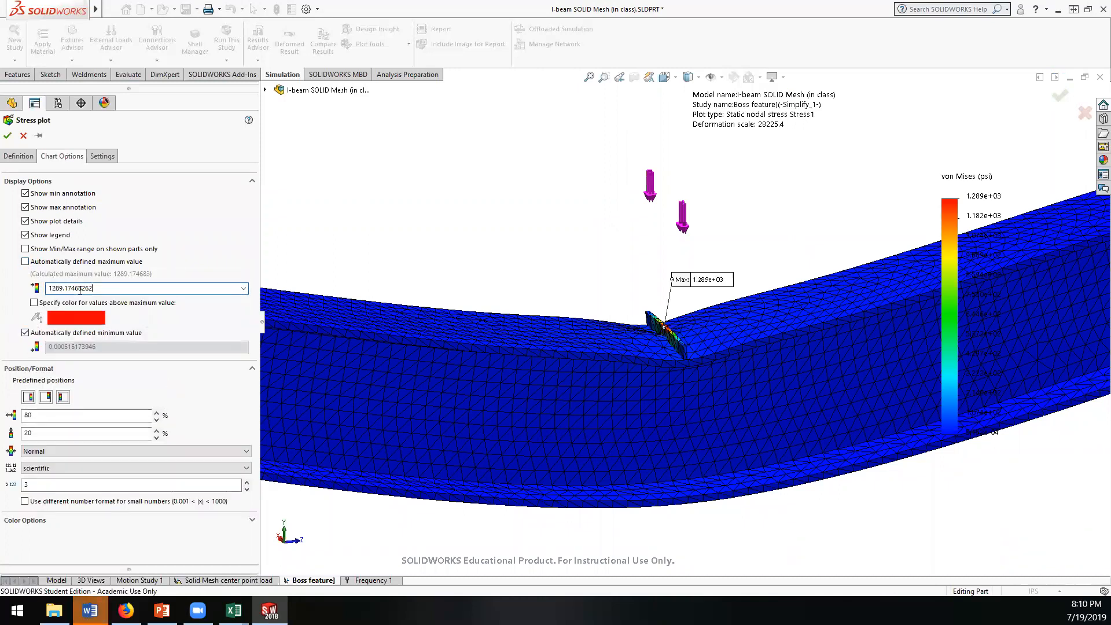
left_click_drag(94, 288, 31, 291)
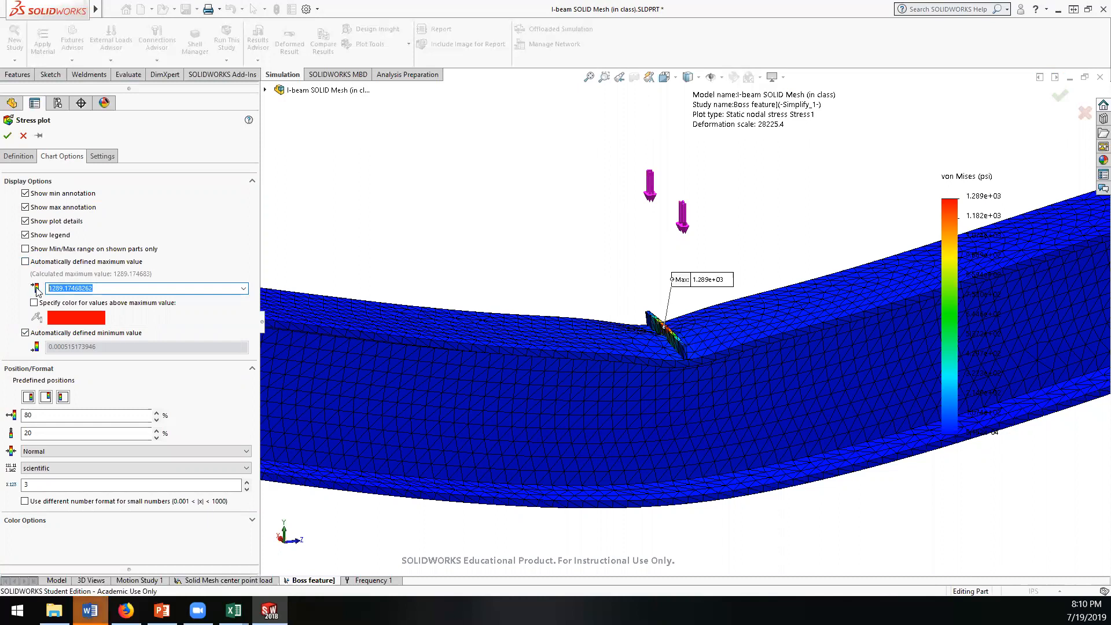
type("50")
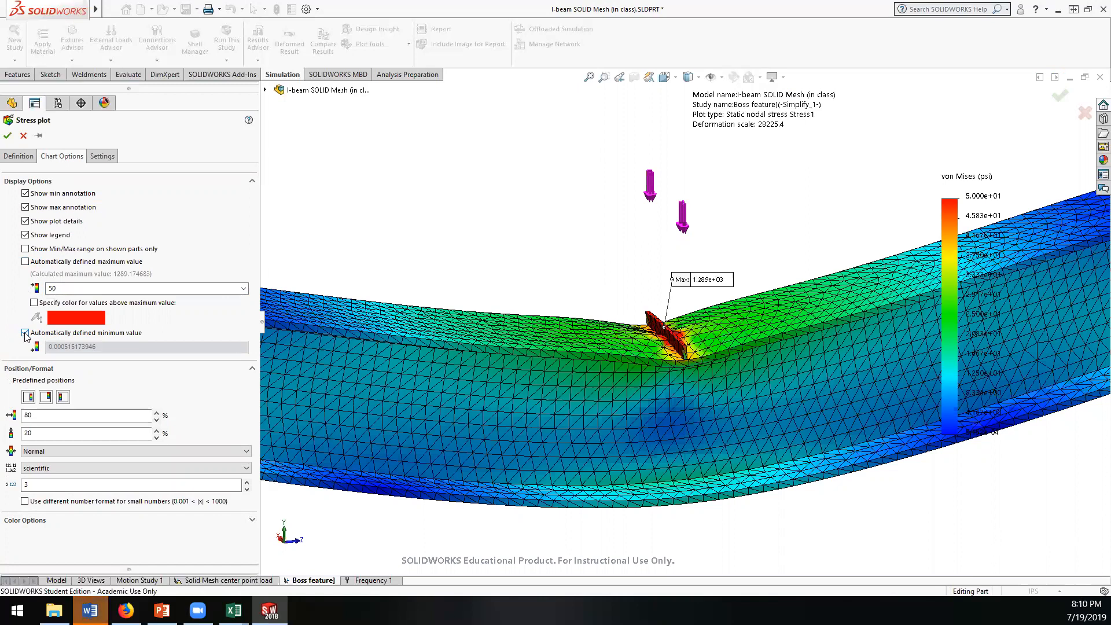
Step: Replace the automatic minimum legend value with 10 psi and accept the stress plot changes
left_click(25, 333)
left_click(113, 358)
left_click_drag(113, 358, 15, 360)
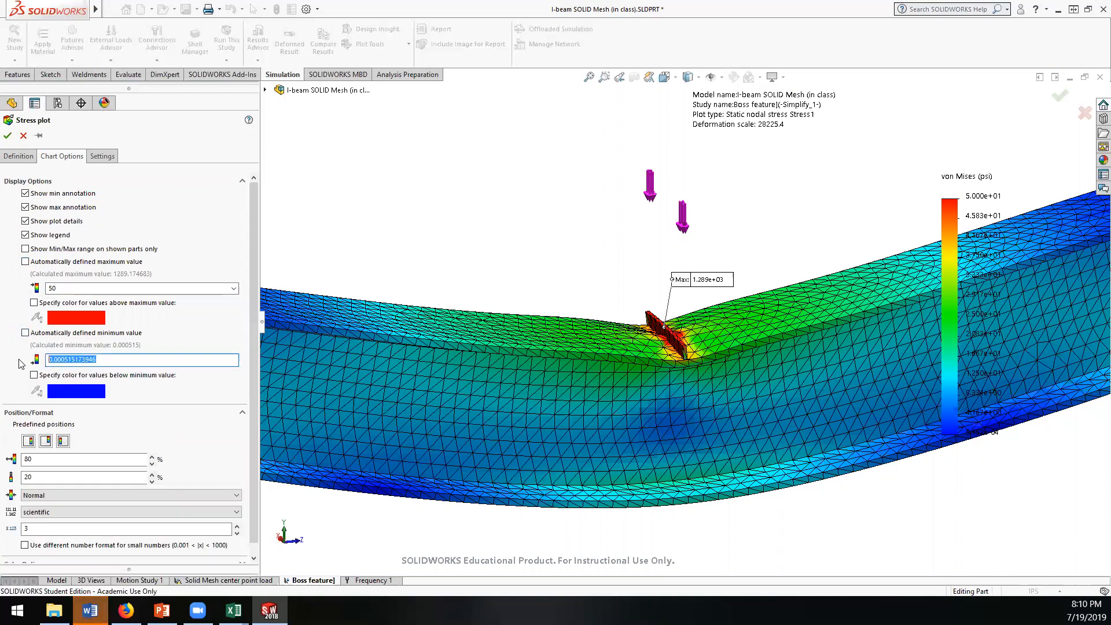
type("10")
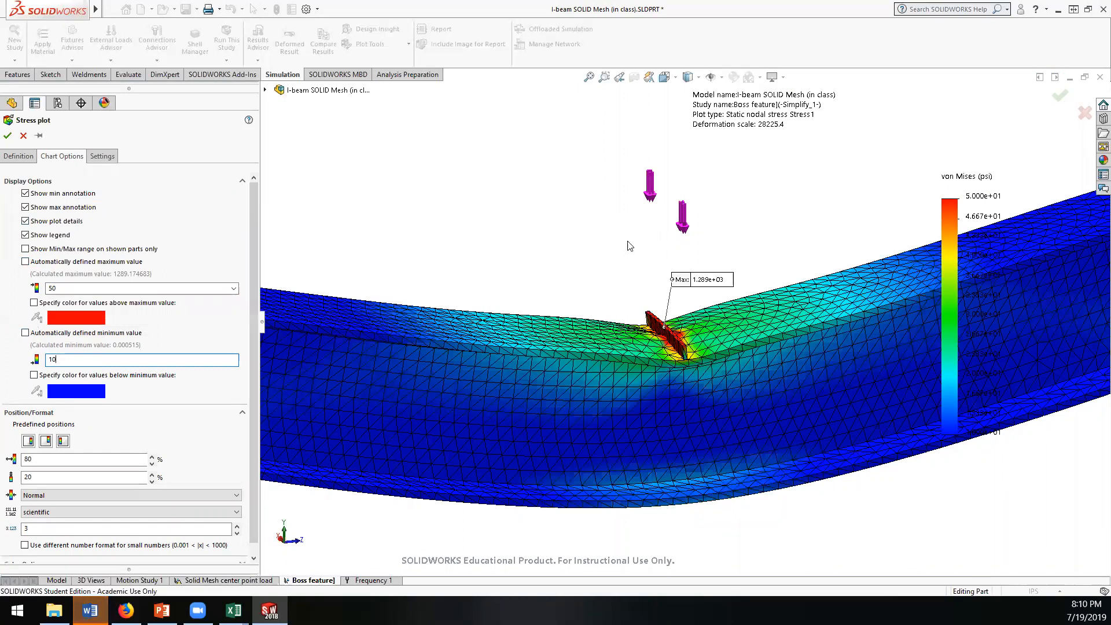
left_click(7, 137)
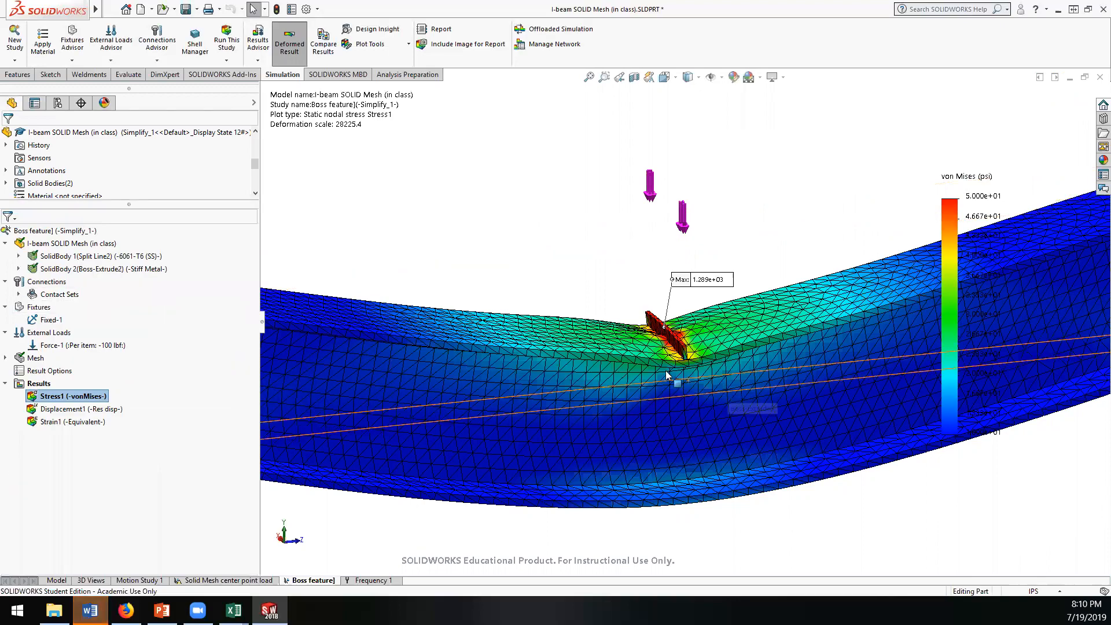
Step: Examine the rescaled von Mises stress distribution around the boss bar and along the whole beam
scroll(635, 341, "down", 8)
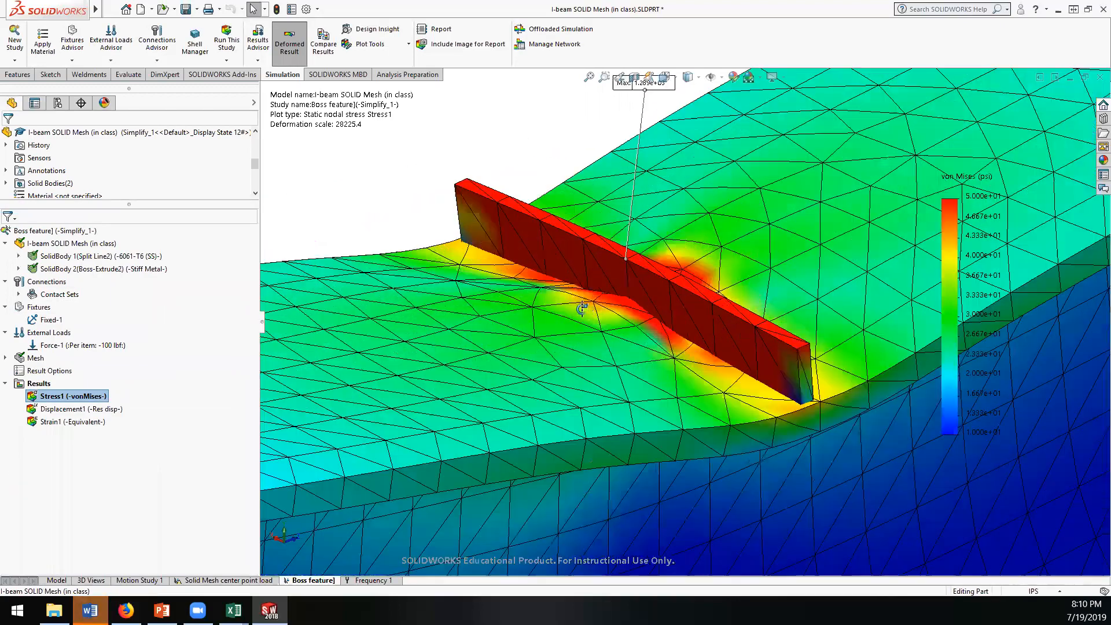
mouse_move(581, 309)
middle_mouse_down()
mouse_move(565, 243)
mouse_move(602, 290)
mouse_move(605, 312)
mouse_move(600, 298)
mouse_move(559, 298)
mouse_move(570, 258)
mouse_move(605, 268)
mouse_move(582, 221)
mouse_move(587, 237)
middle_mouse_up()
scroll(599, 299, "up", 8)
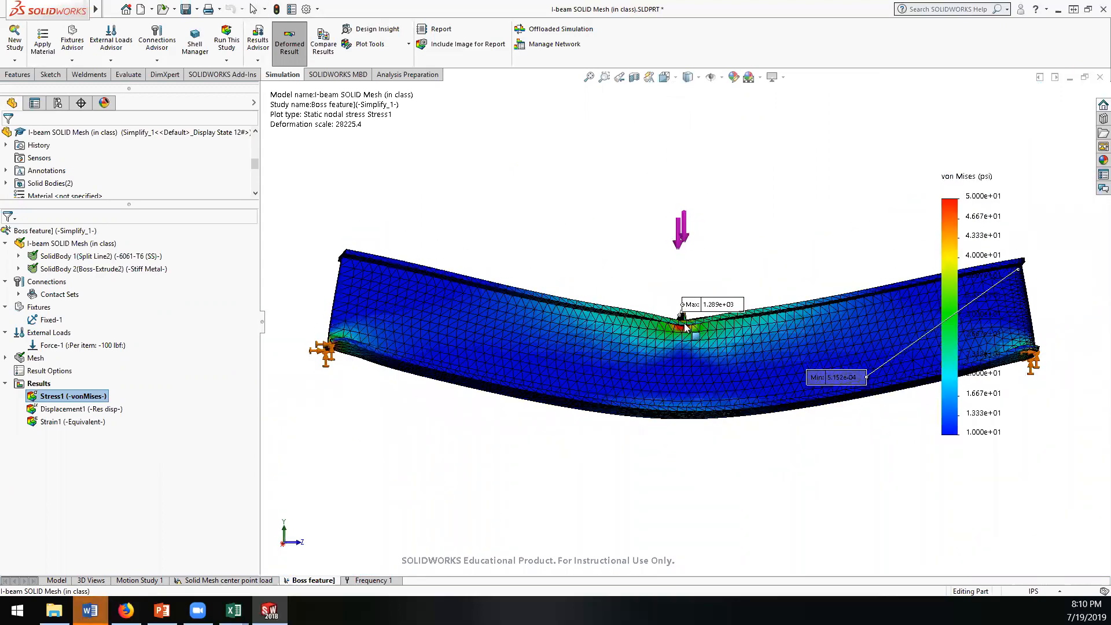
scroll(644, 301, "down", 1)
middle_click_drag(642, 298, 607, 286)
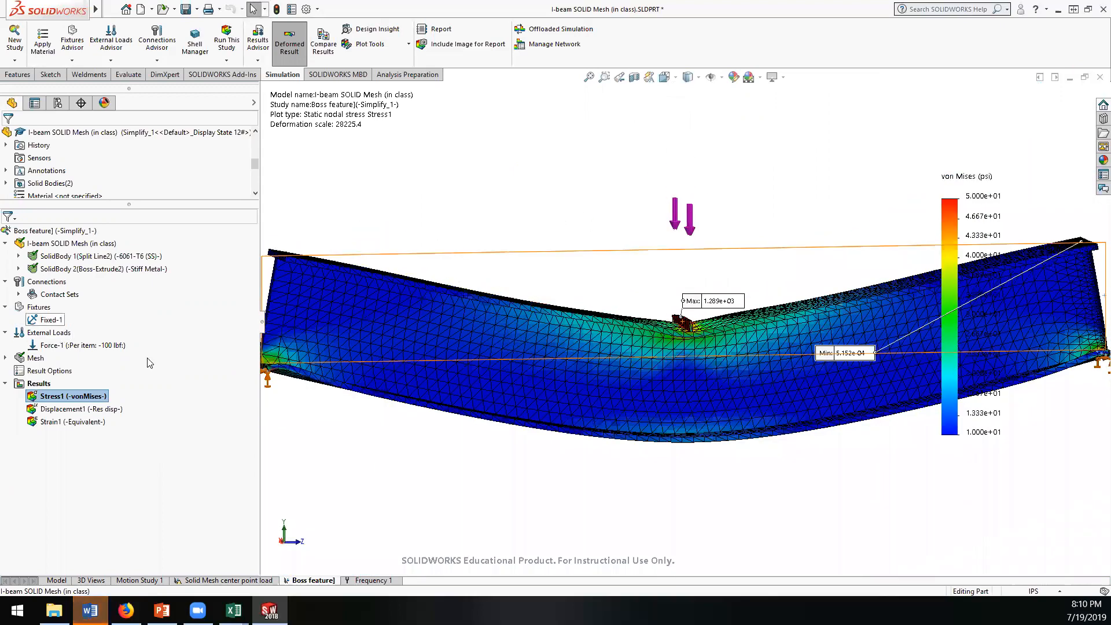
Step: Start defining a new stress plot from the results and review the available stress components, keeping von Mises Stress
right_click(42, 386)
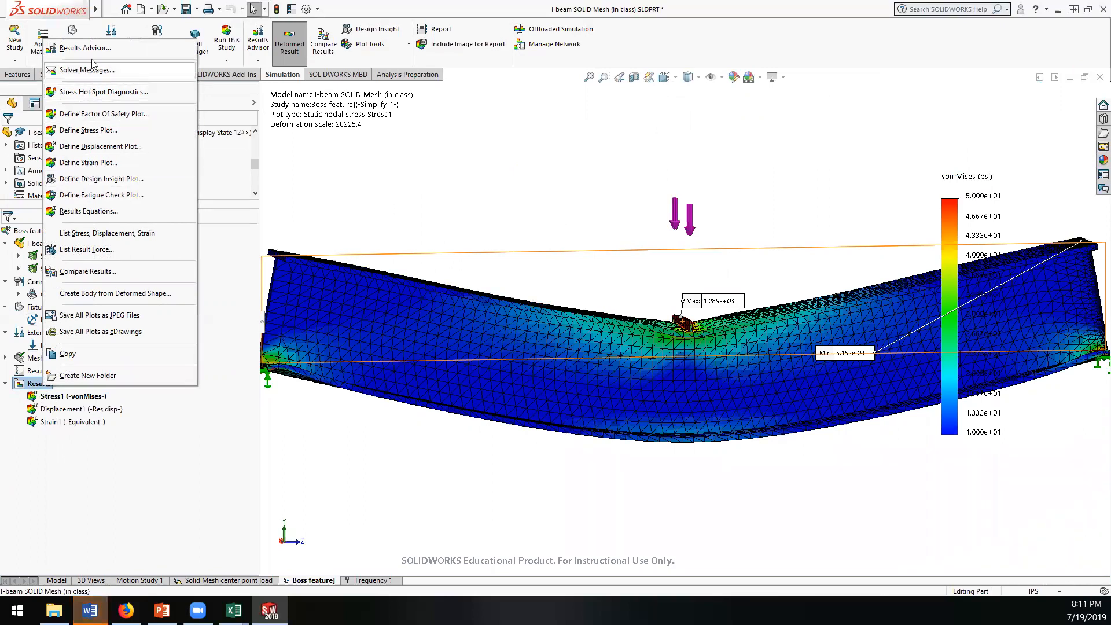
left_click(91, 133)
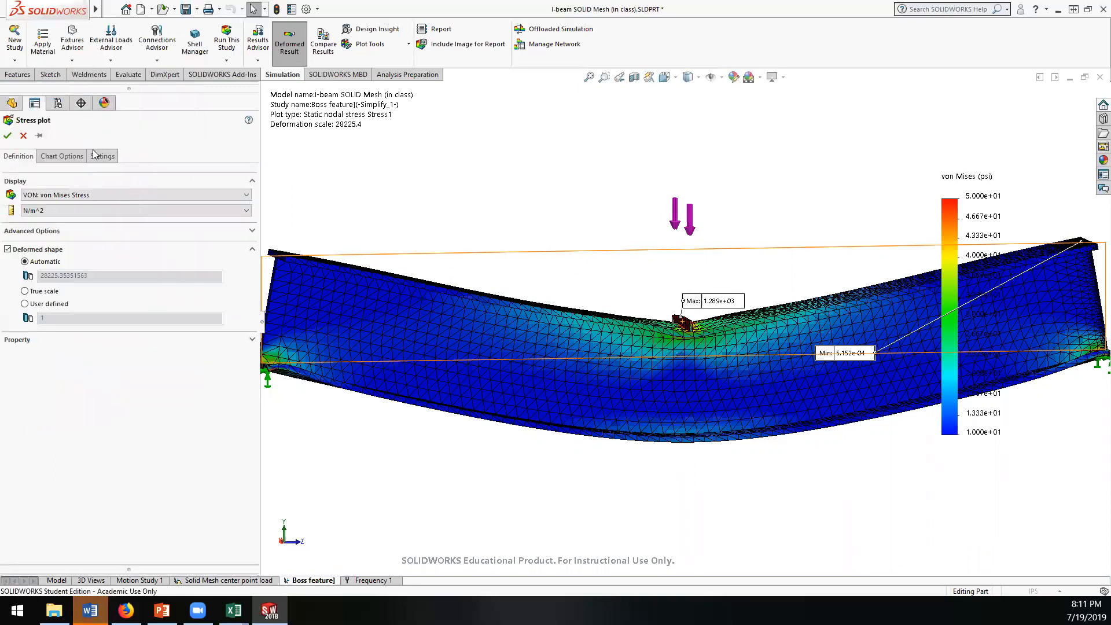
left_click(84, 193)
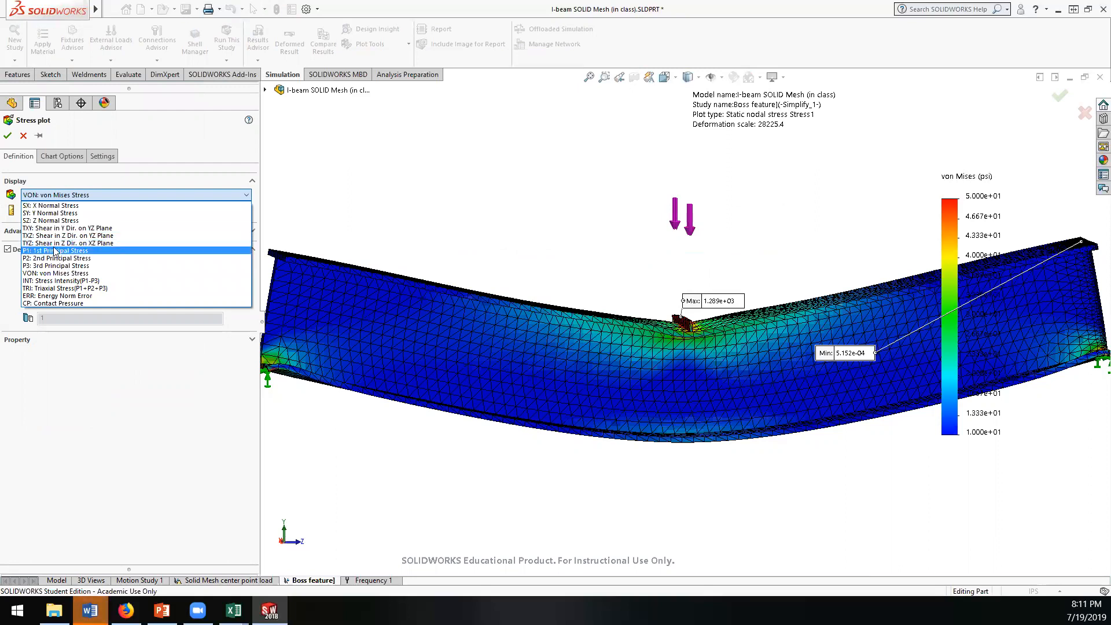
left_click(111, 389)
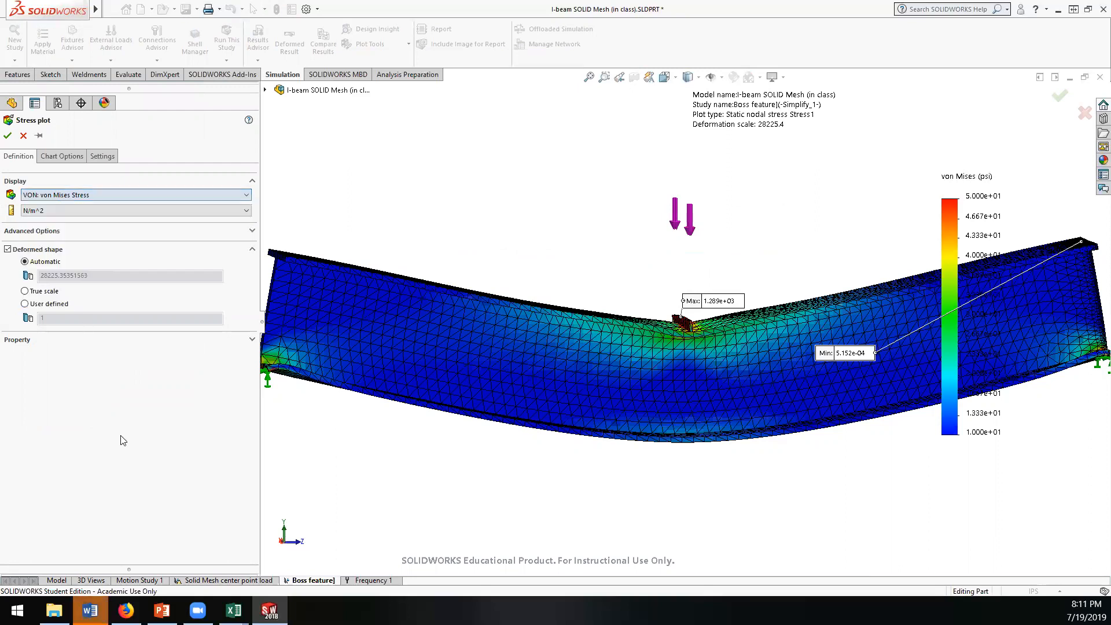
Step: Switch to the Baja FEA Workshop presentation in PowerPoint and open the "Types of Stresses" slide
left_click(162, 610)
scroll(140, 421, "down", 12)
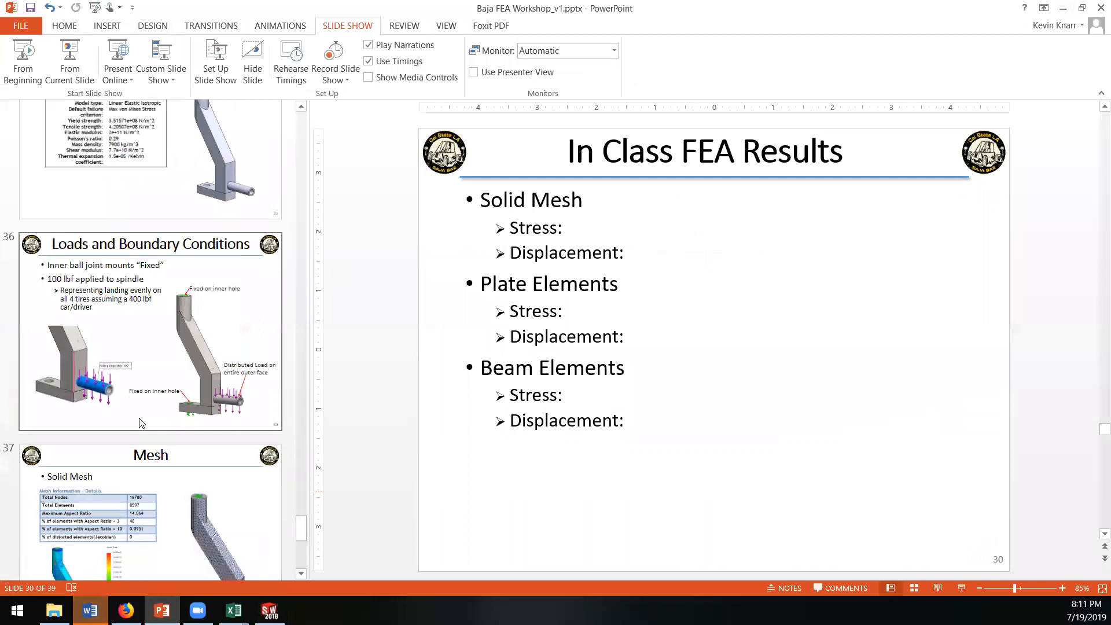
scroll(143, 408, "up", 6)
left_click(141, 402)
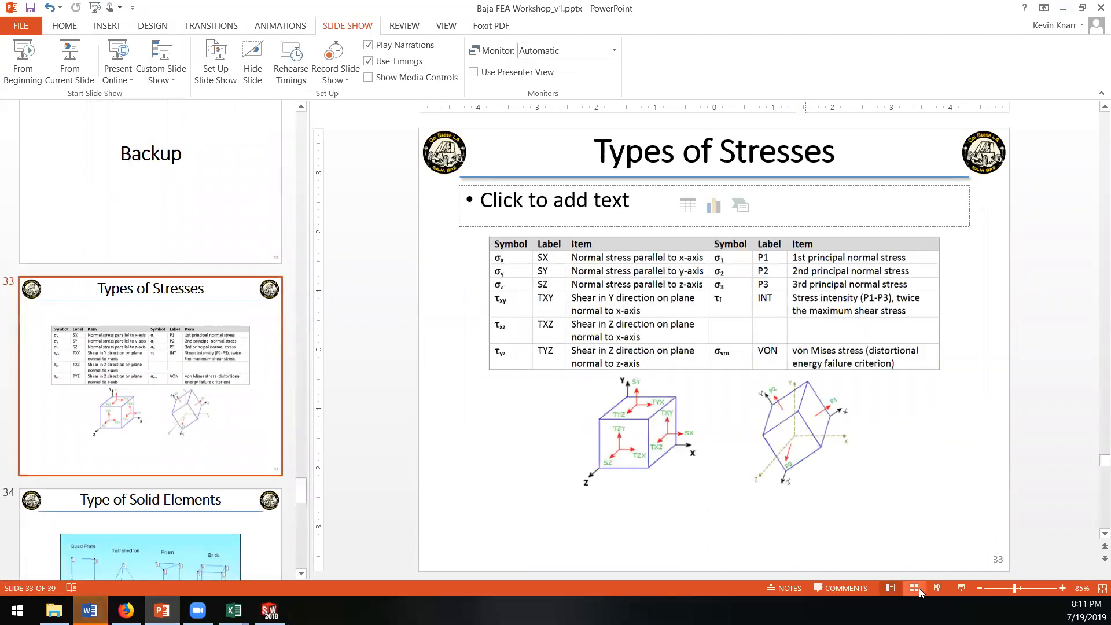
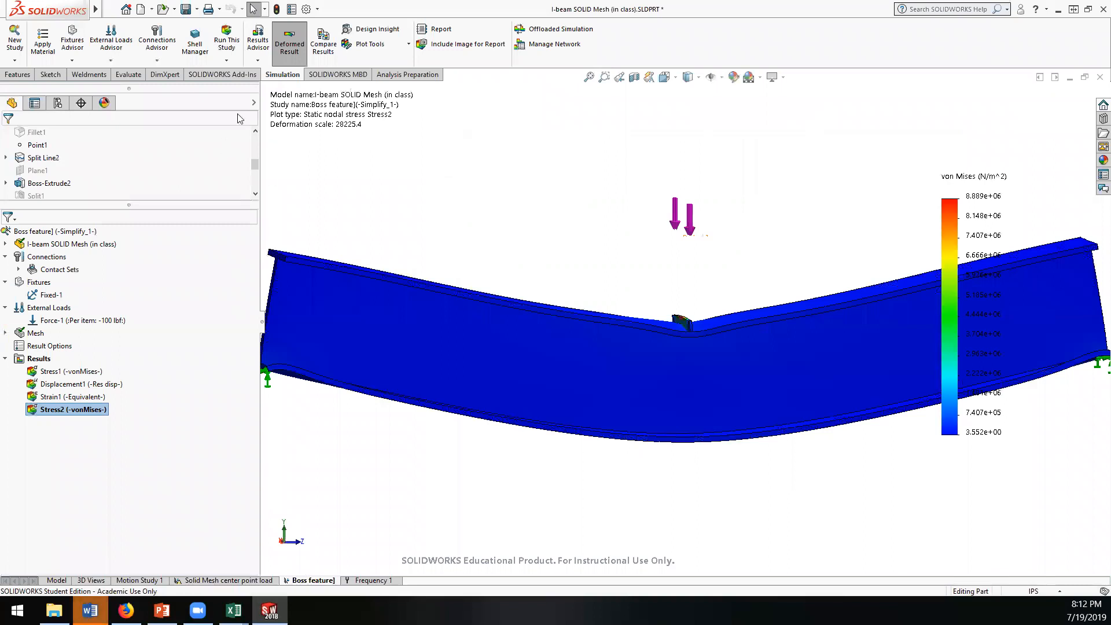
Step: Show a Design Insight plot for the boss study, examine the load path at several load levels, and discard the plot
left_click(385, 33)
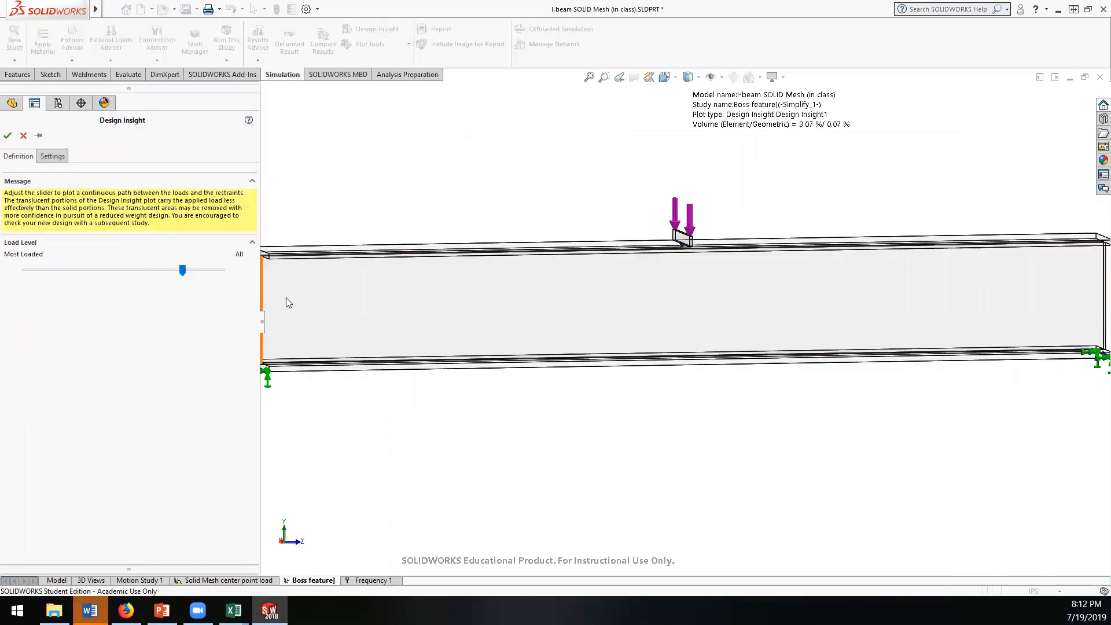
left_click_drag(184, 271, 250, 279)
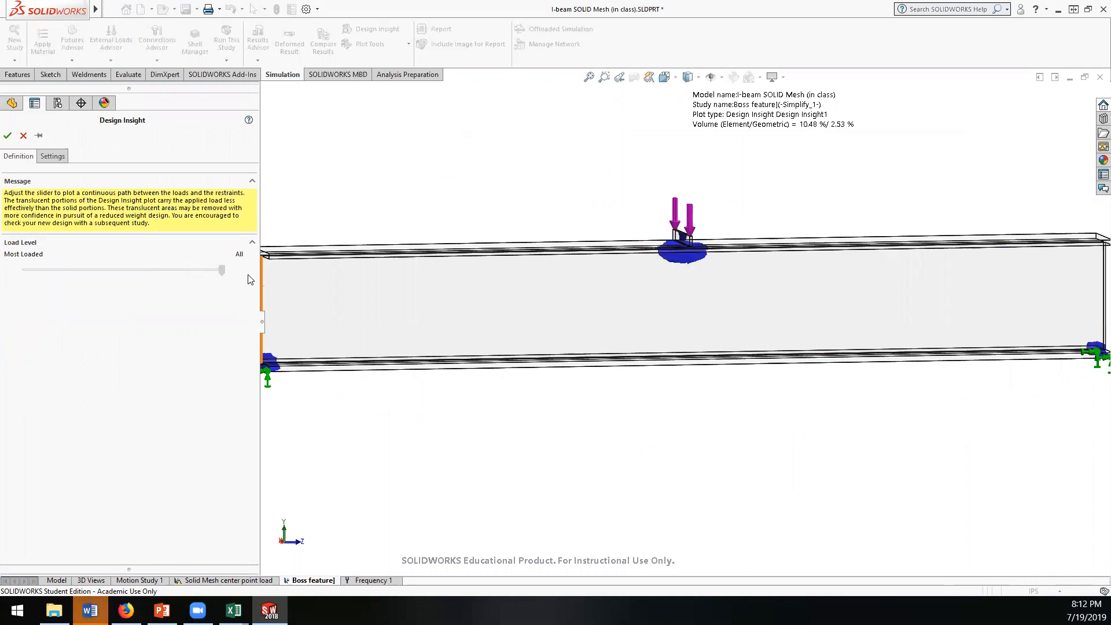
scroll(728, 332, "down", 1)
scroll(729, 332, "up", 3)
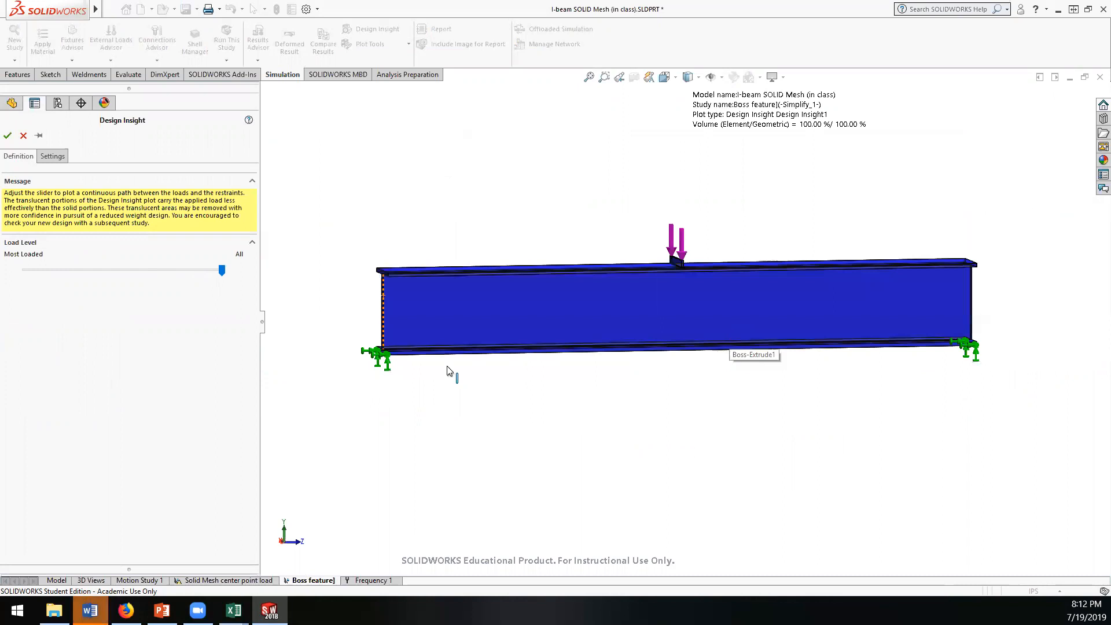
left_click(221, 273)
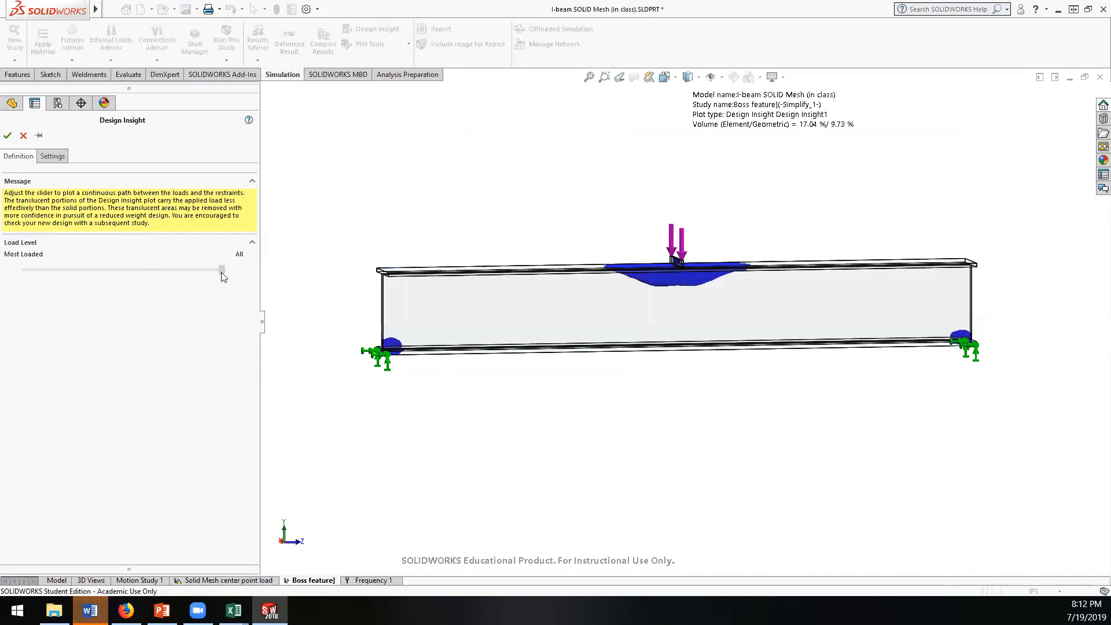
left_click_drag(221, 271, 222, 271)
left_click(221, 270)
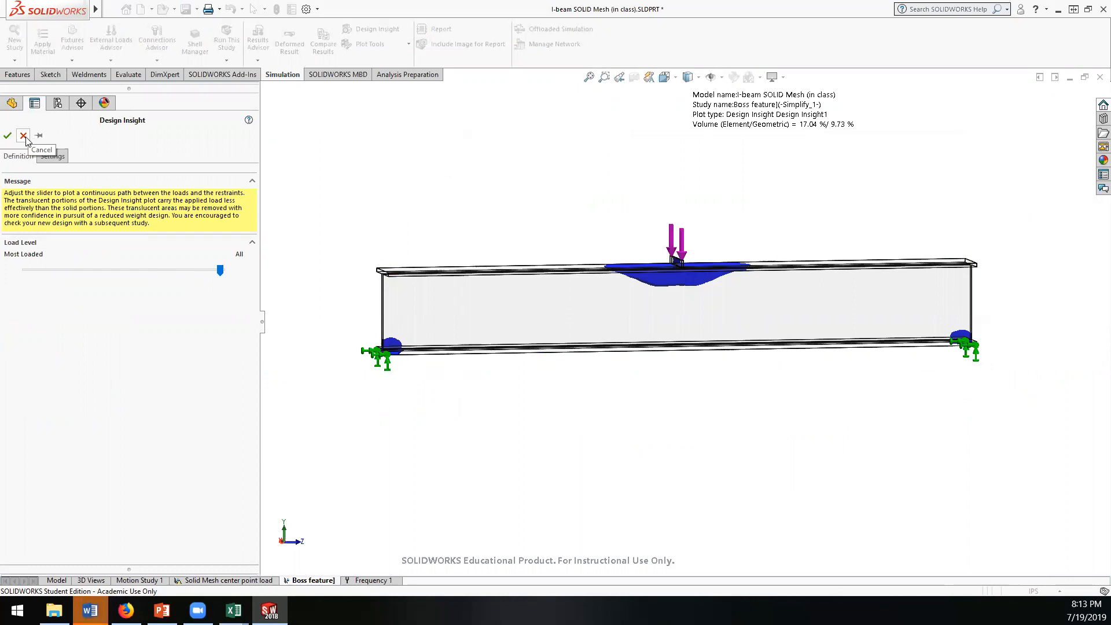
left_click(24, 138)
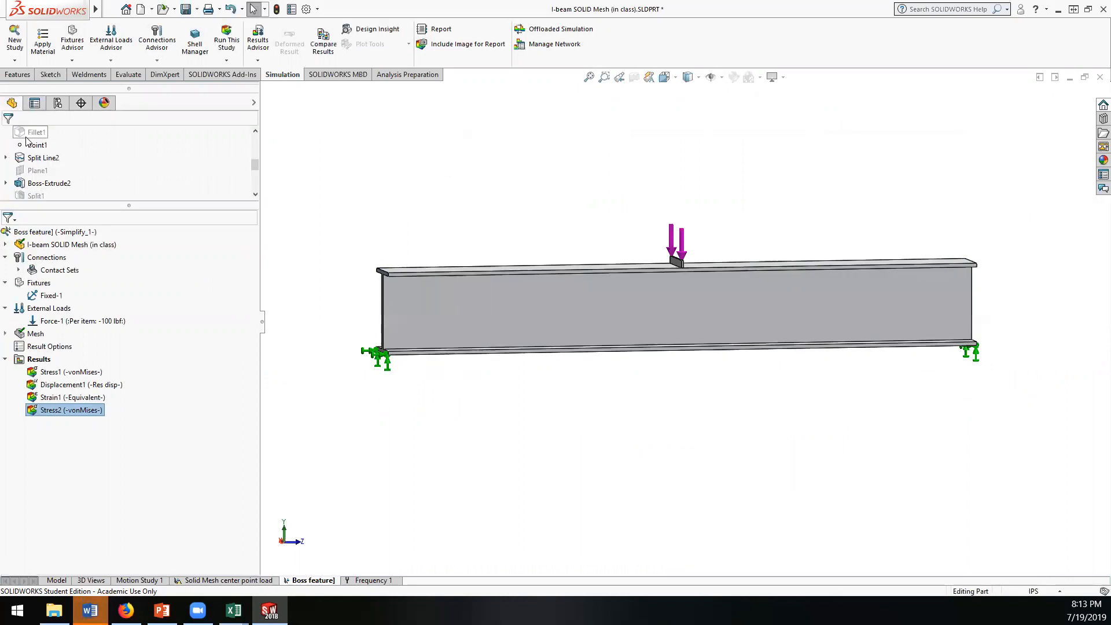
Step: Save the I-beam solid mesh part with its boss study results
left_click(45, 374)
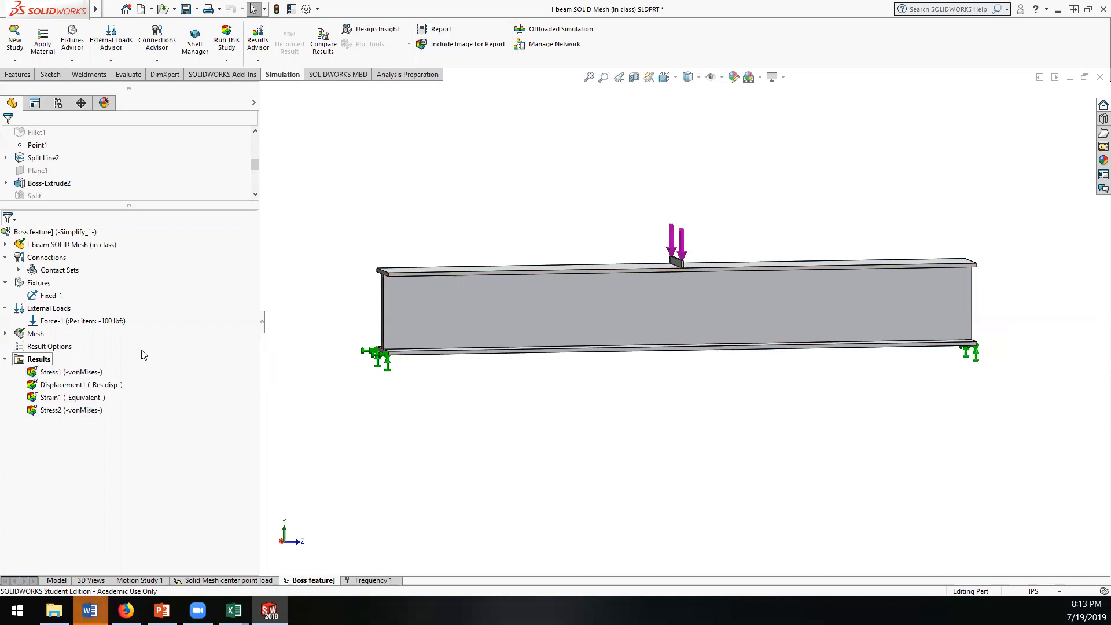
left_click(111, 9)
left_click(105, 9)
left_click(184, 9)
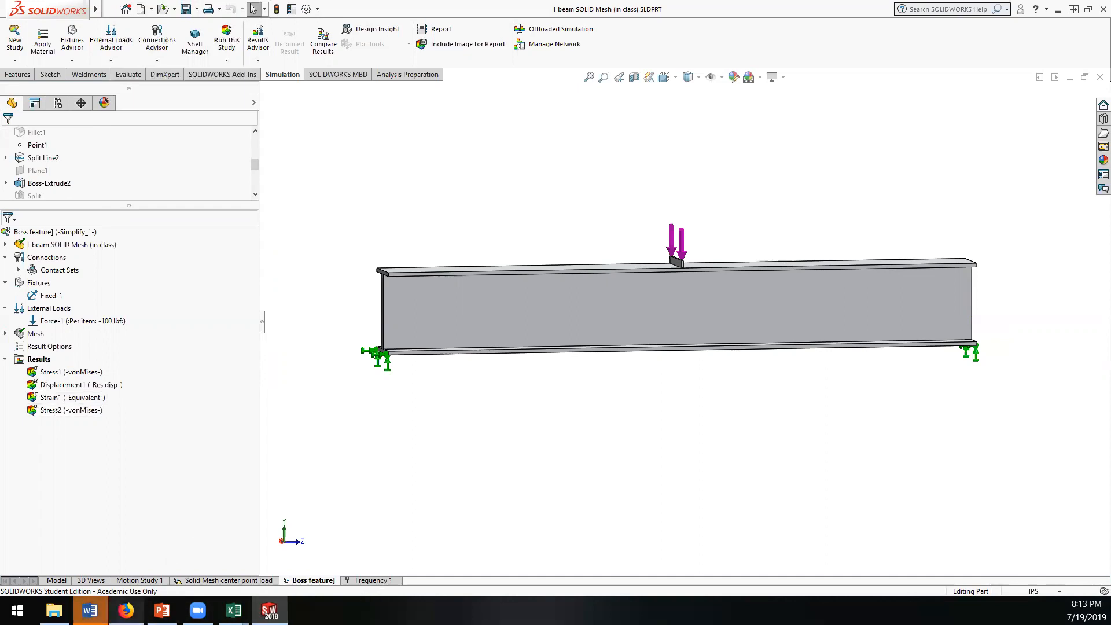
Step: Return to the part model and suppress Boss-Extrude2 to remove the boss bar from the top flange
left_click(55, 580)
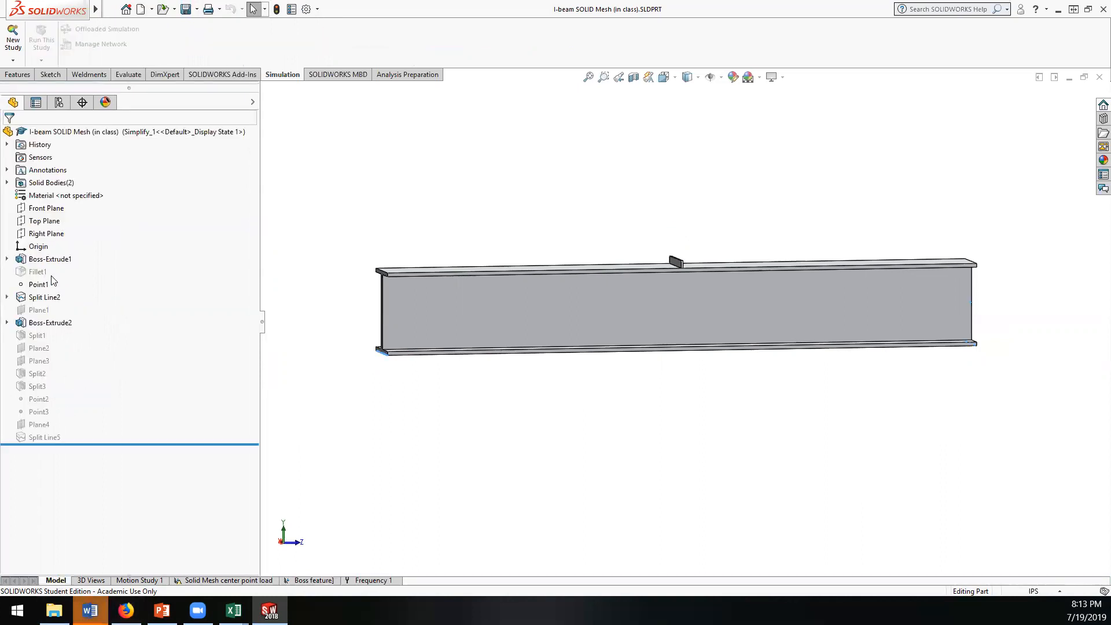
middle_click_drag(389, 434, 402, 437)
left_click(43, 325)
right_click(42, 324)
left_click(88, 285)
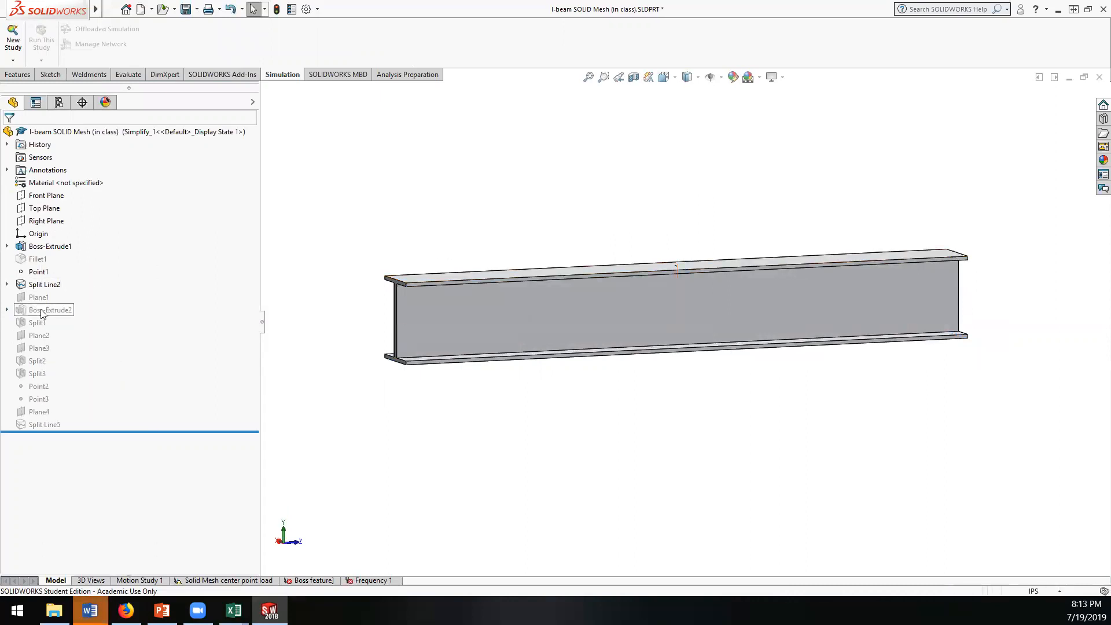
Step: Unsuppress Split1, which divides the beam at mid-length, along with the reference planes Plane2 and Plane3
right_click(34, 327)
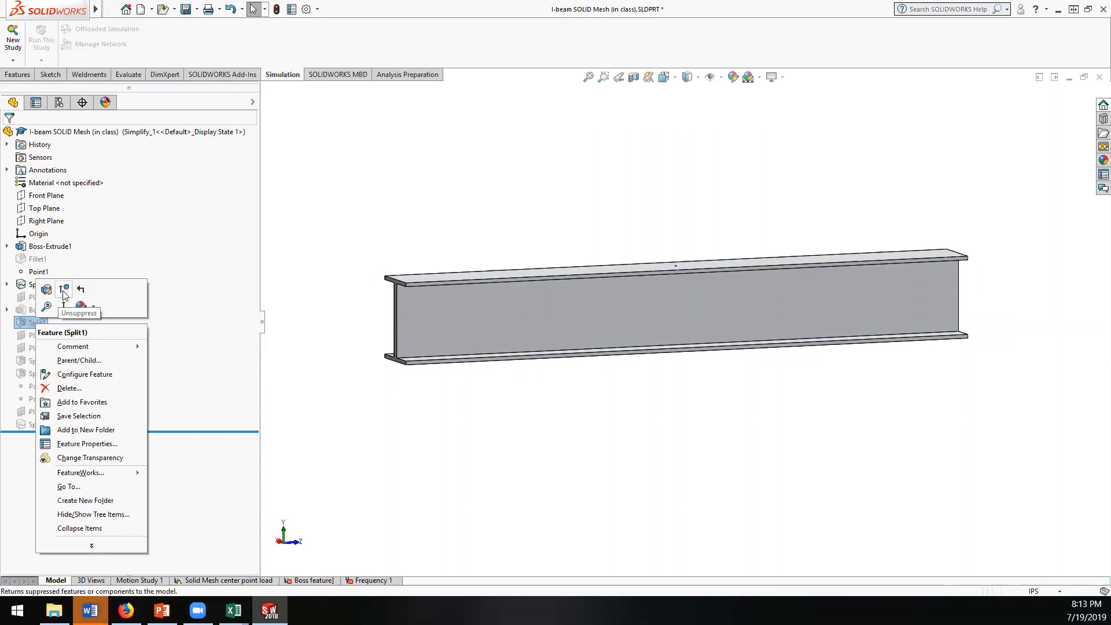
left_click(64, 292)
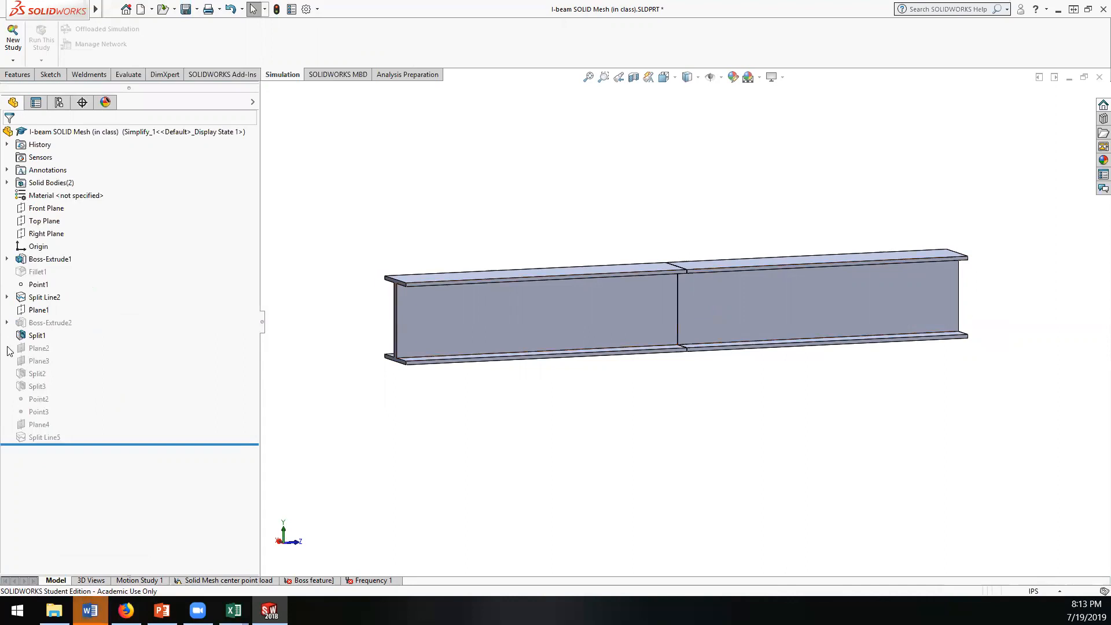
left_click(707, 330)
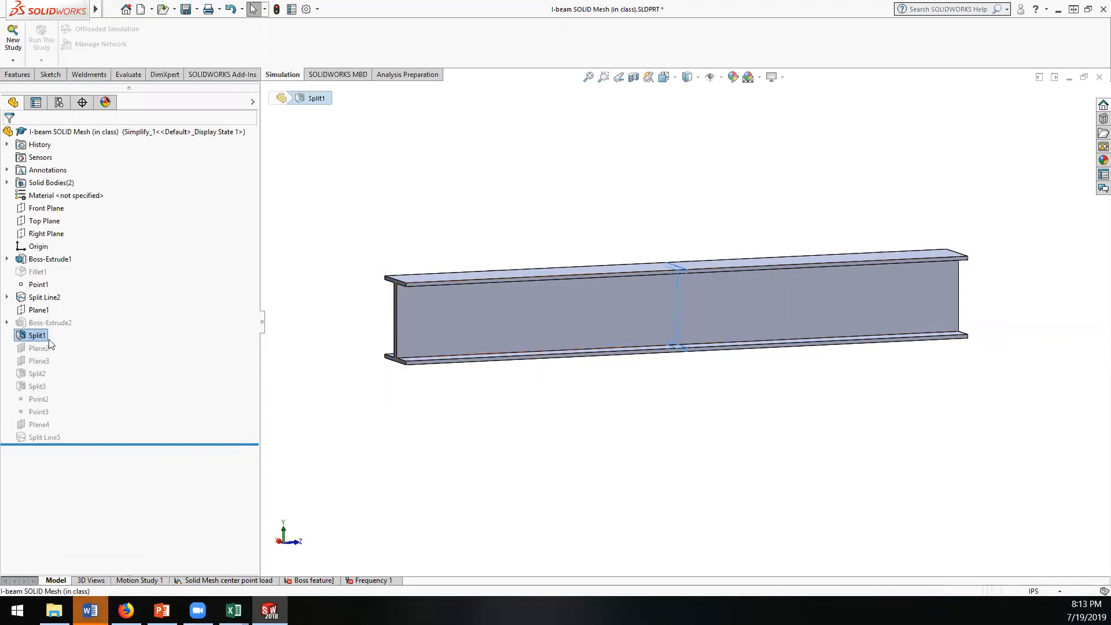
right_click(38, 348)
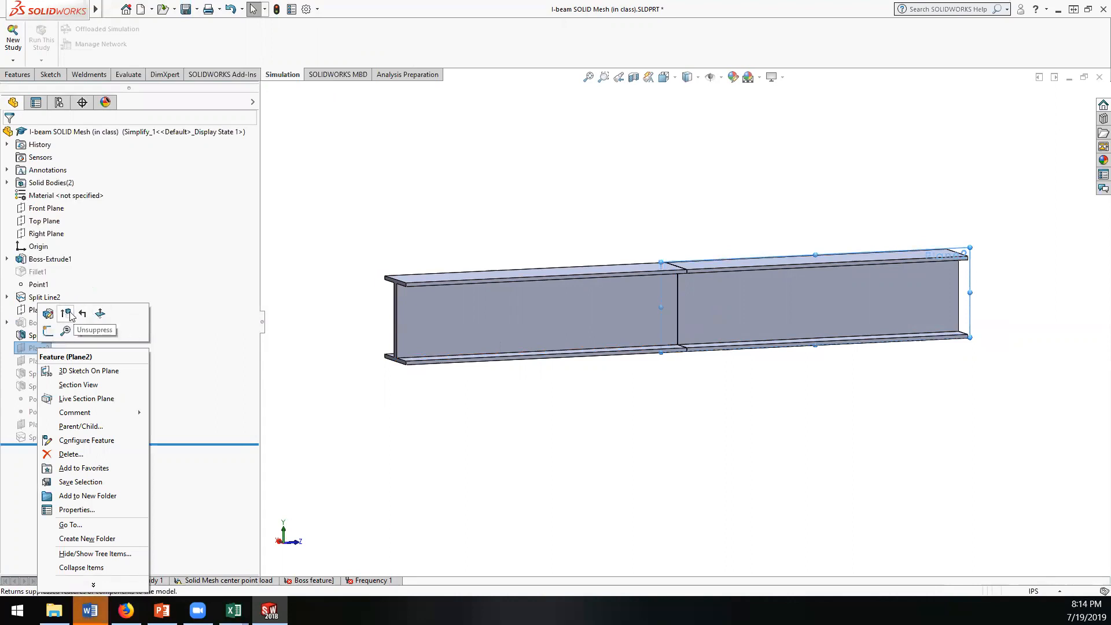
left_click(66, 313)
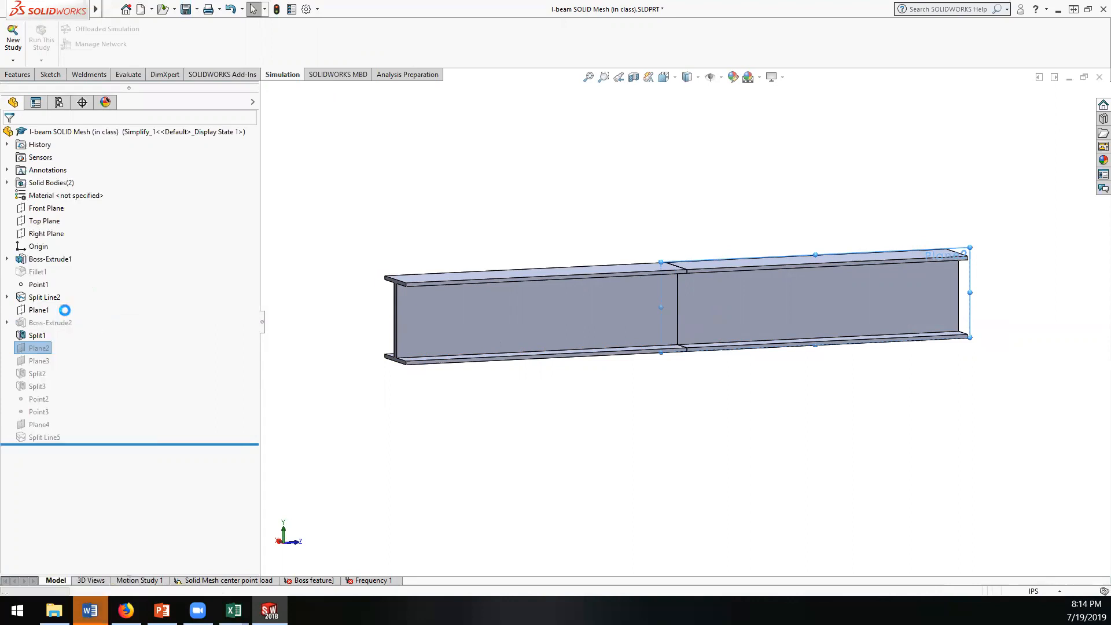
left_click(34, 361)
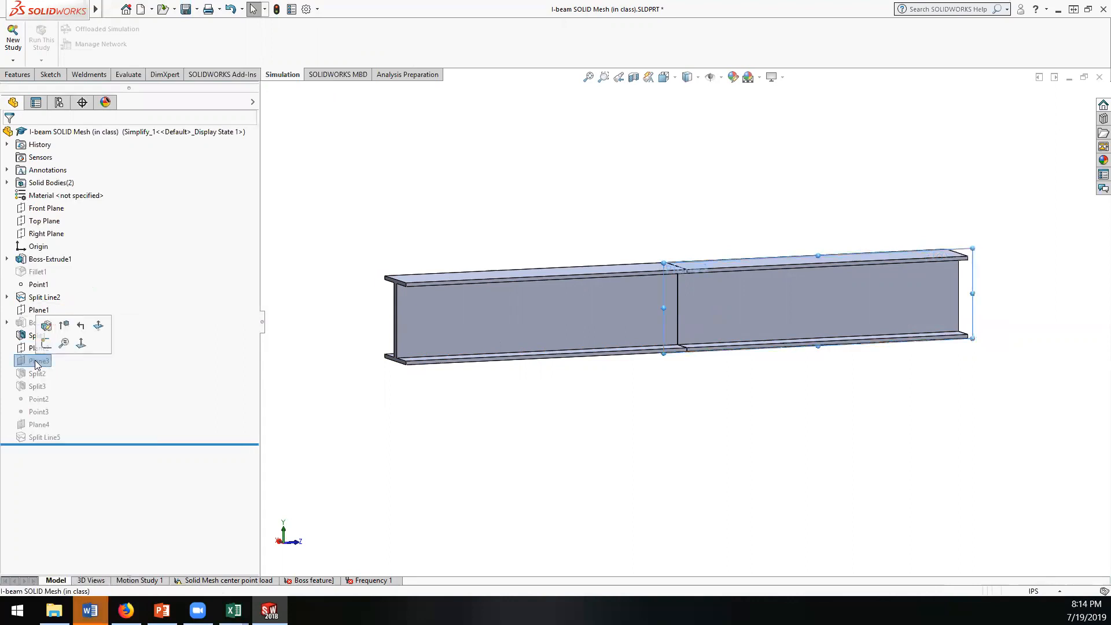
left_click(64, 325)
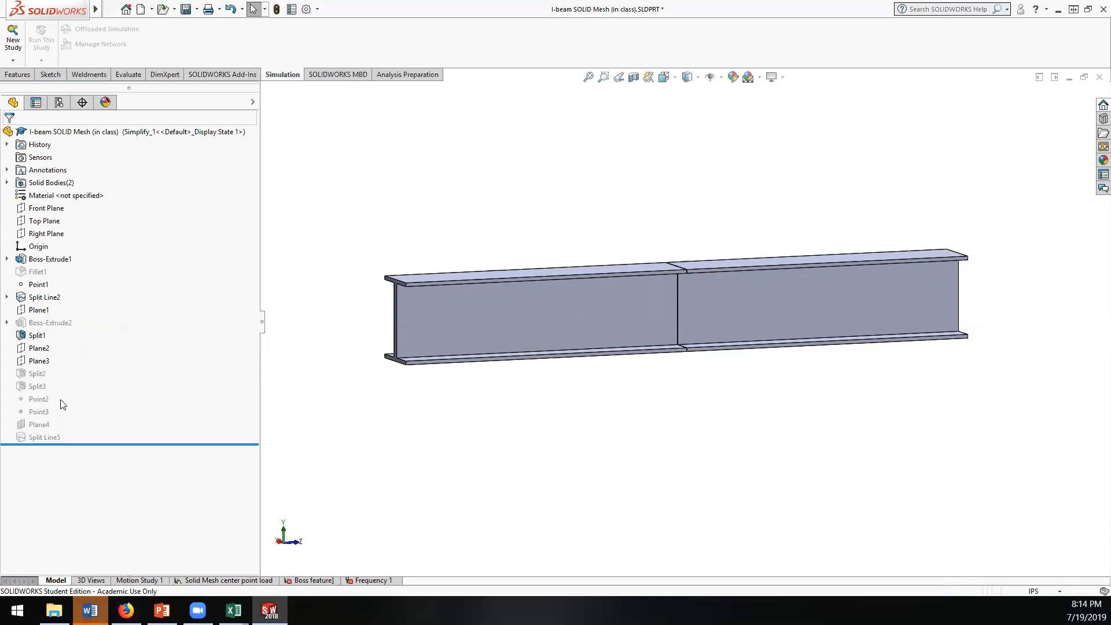
Step: Unsuppress Split2 and Split3 to divide the beam lengthwise along both sides of the web
right_click(41, 373)
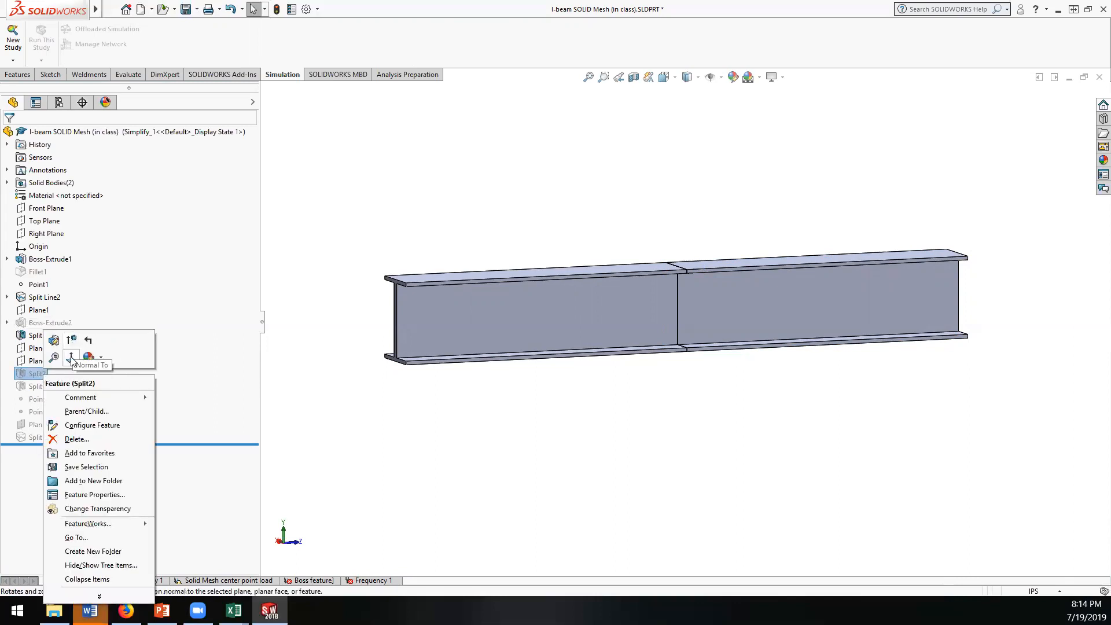
left_click(71, 340)
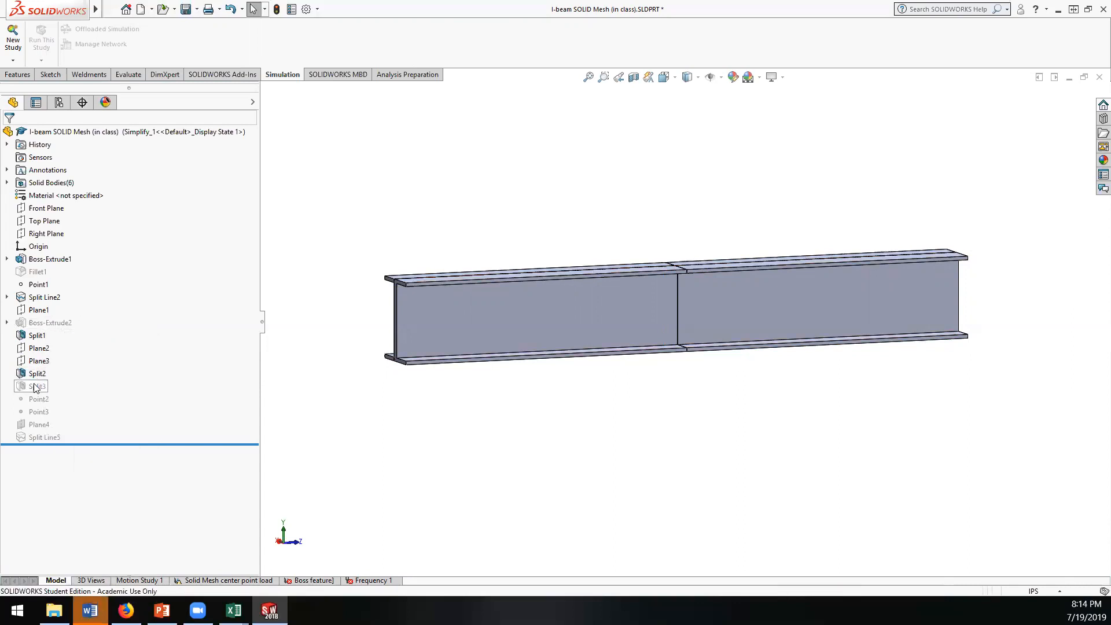
right_click(38, 387)
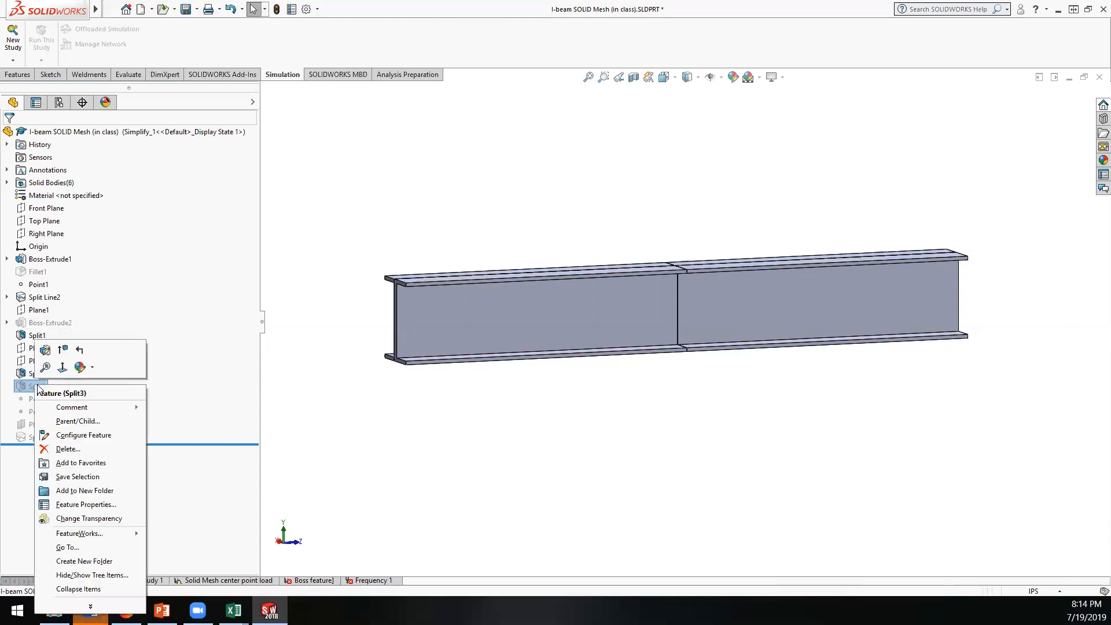
left_click(63, 350)
middle_click_drag(448, 382, 458, 421)
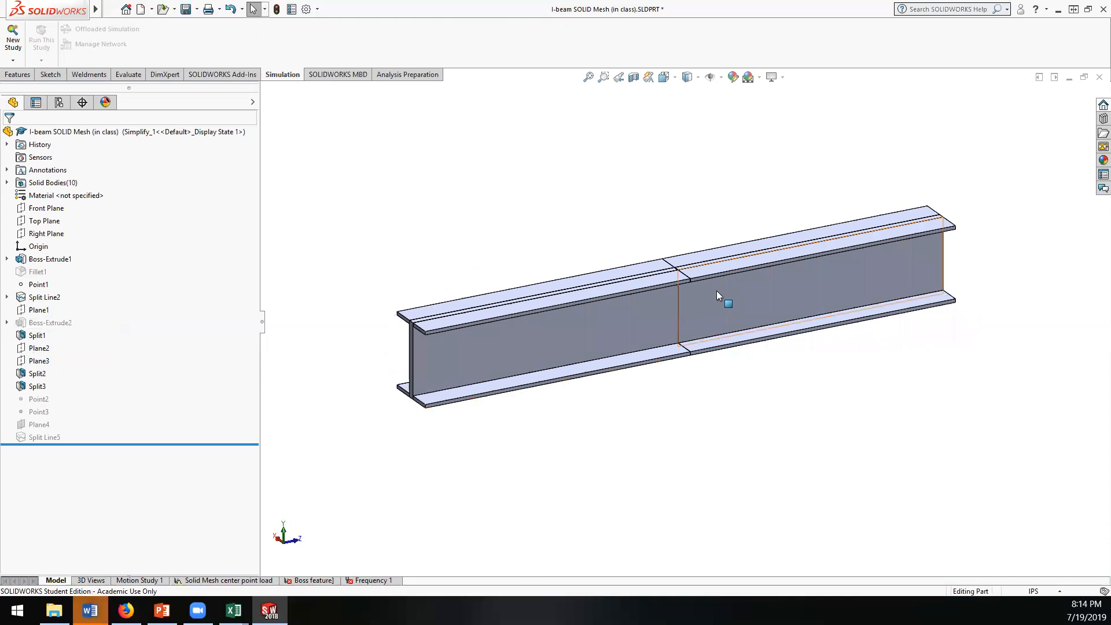
scroll(716, 290, "down", 3)
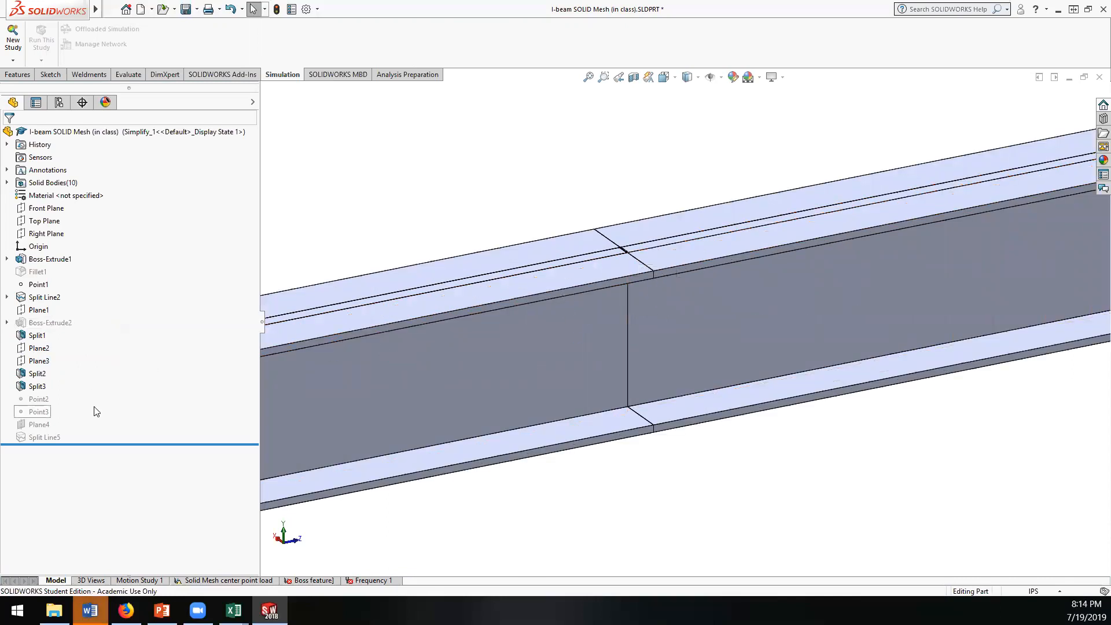
Step: Check the suppressed Point2, Plane4 and Split Line5 features against the split beam and save the part
right_click(49, 400)
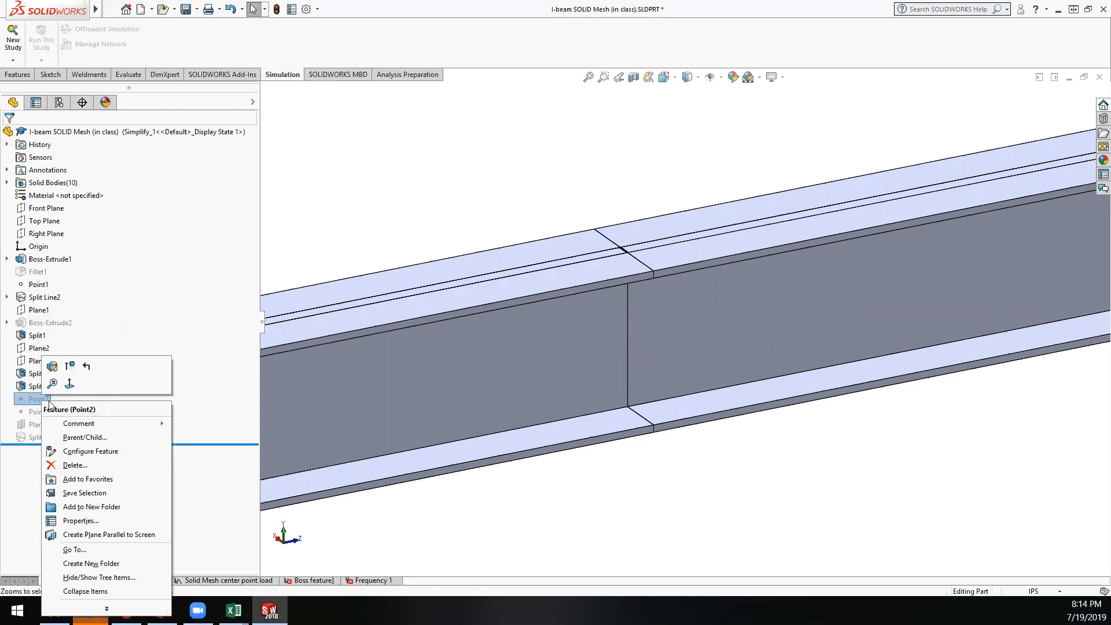
key("Escape")
left_click(28, 426)
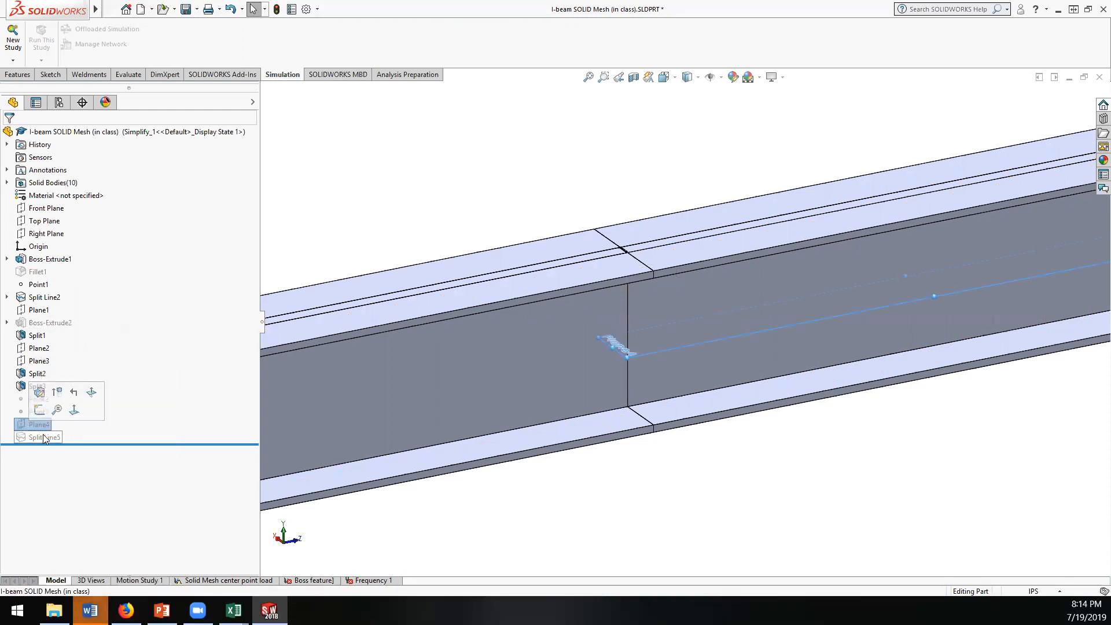
left_click(43, 437)
middle_click_drag(641, 338, 572, 316)
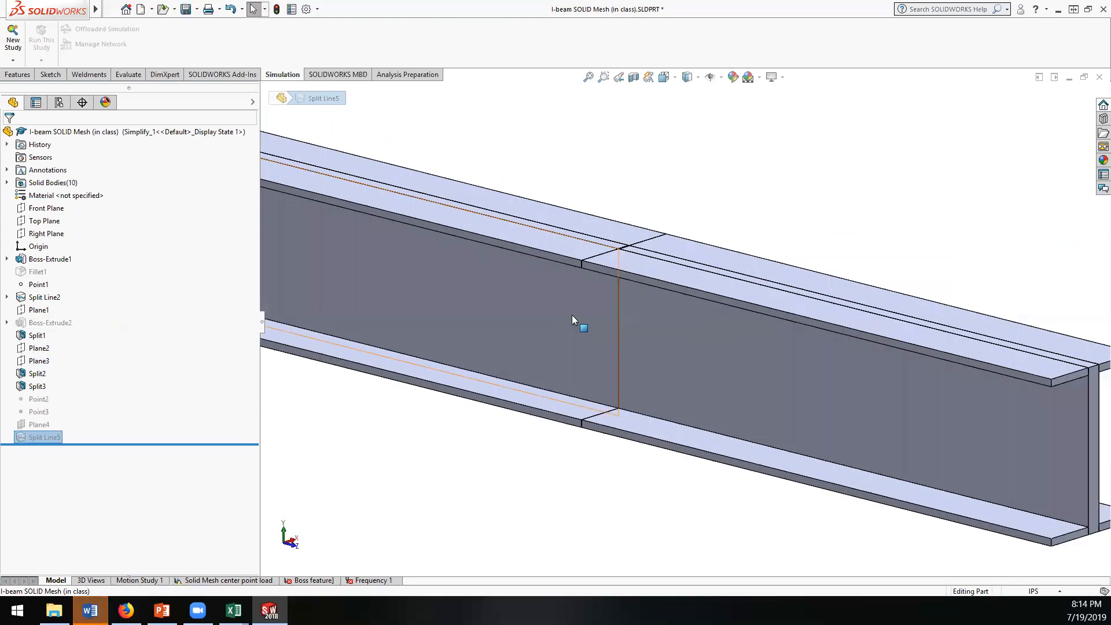
left_click(367, 147)
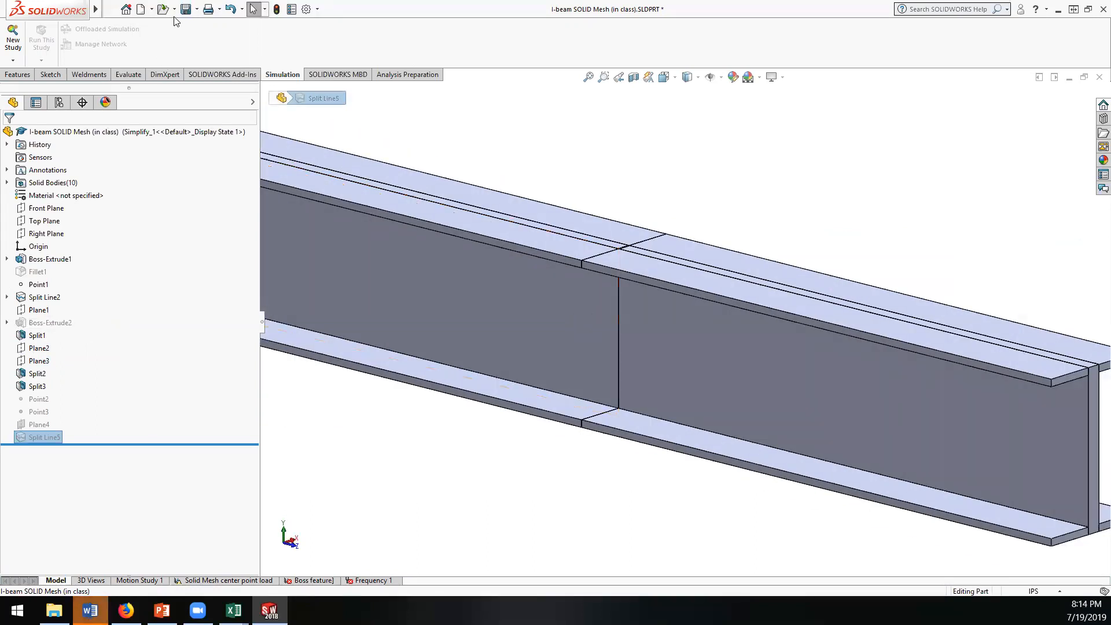
left_click(186, 8)
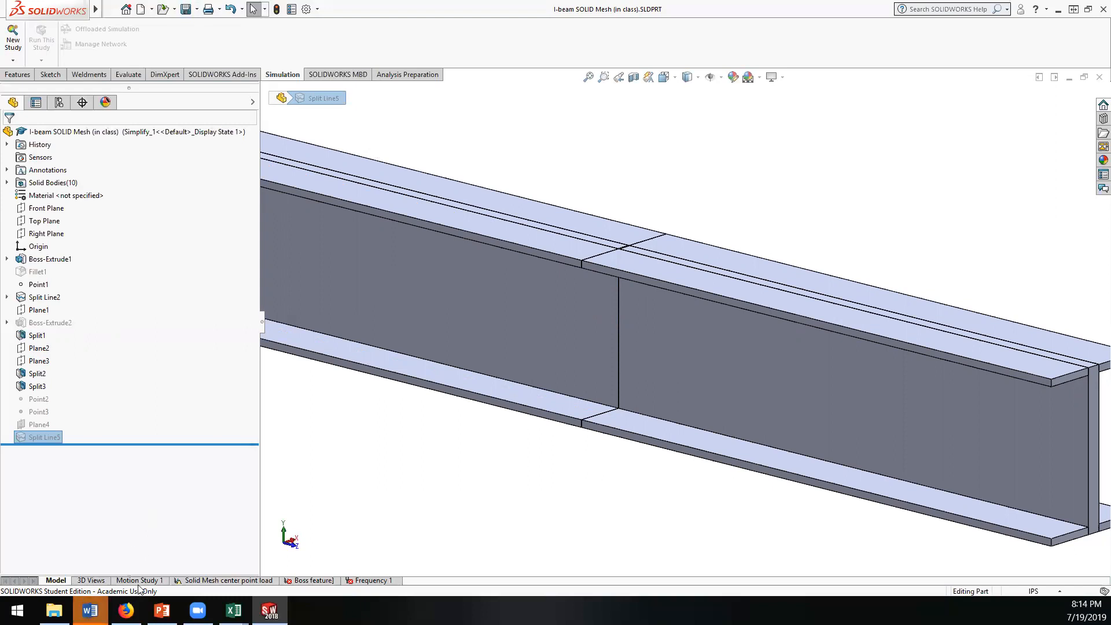
Step: Switch to the I-beam Plate Mesh part and inspect its suppressed Plane1 and Surface-MidSurface1 features
mouse_move(233, 610)
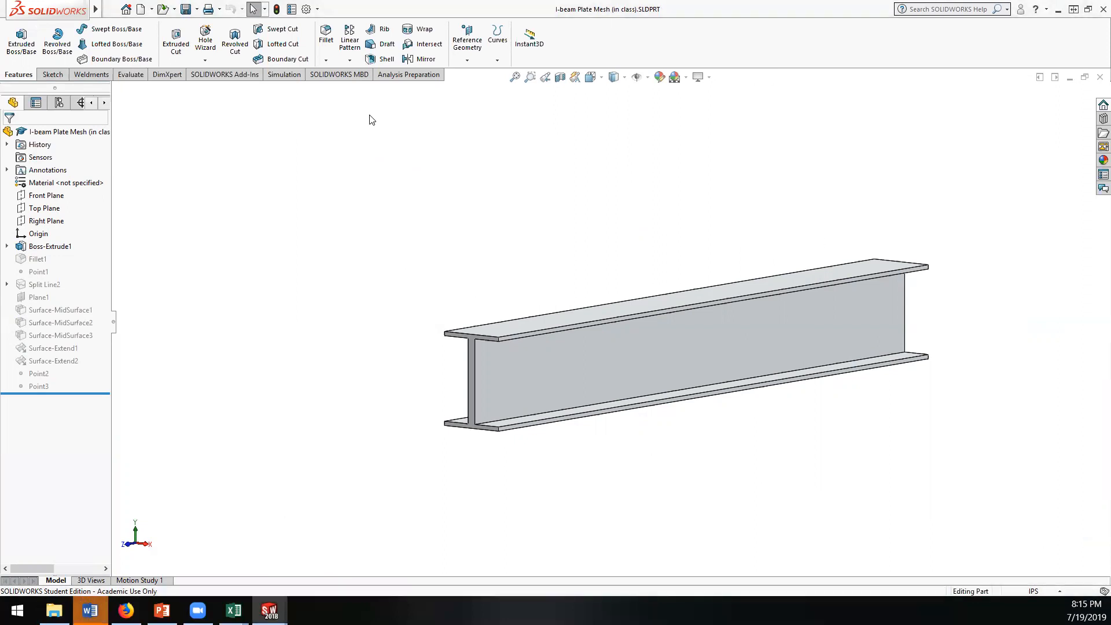
middle_click_drag(440, 232, 460, 234)
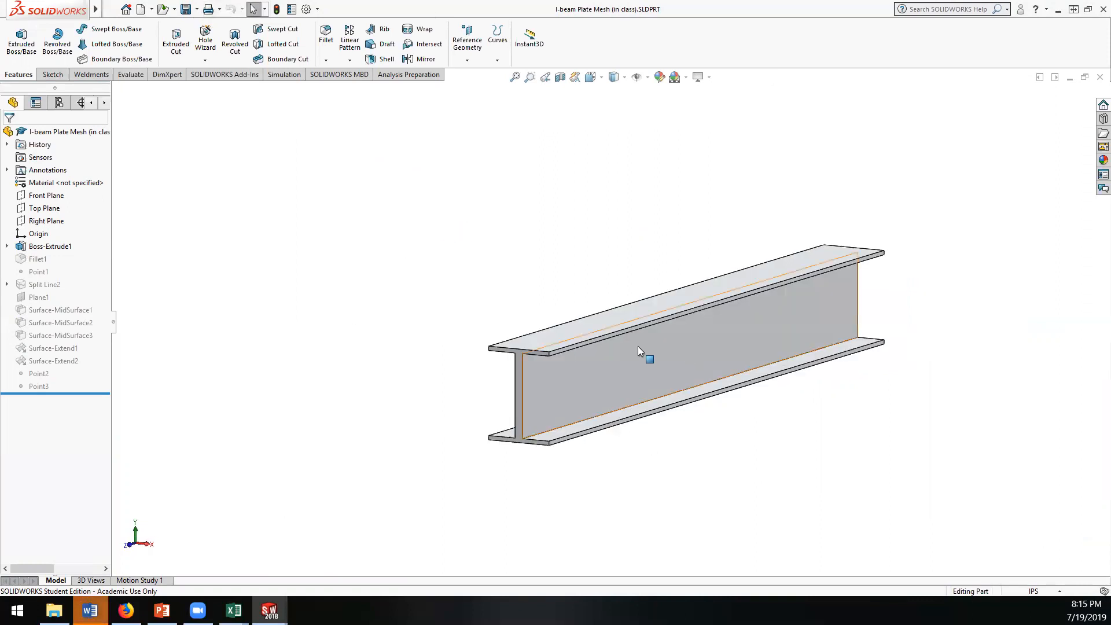
right_click(45, 300)
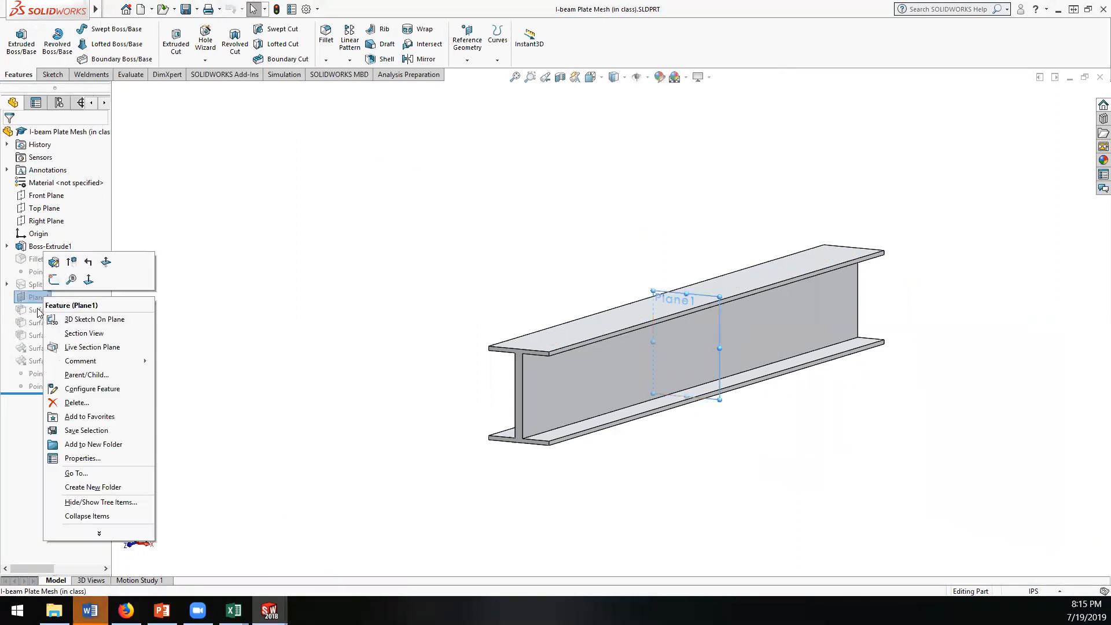
left_click(39, 311)
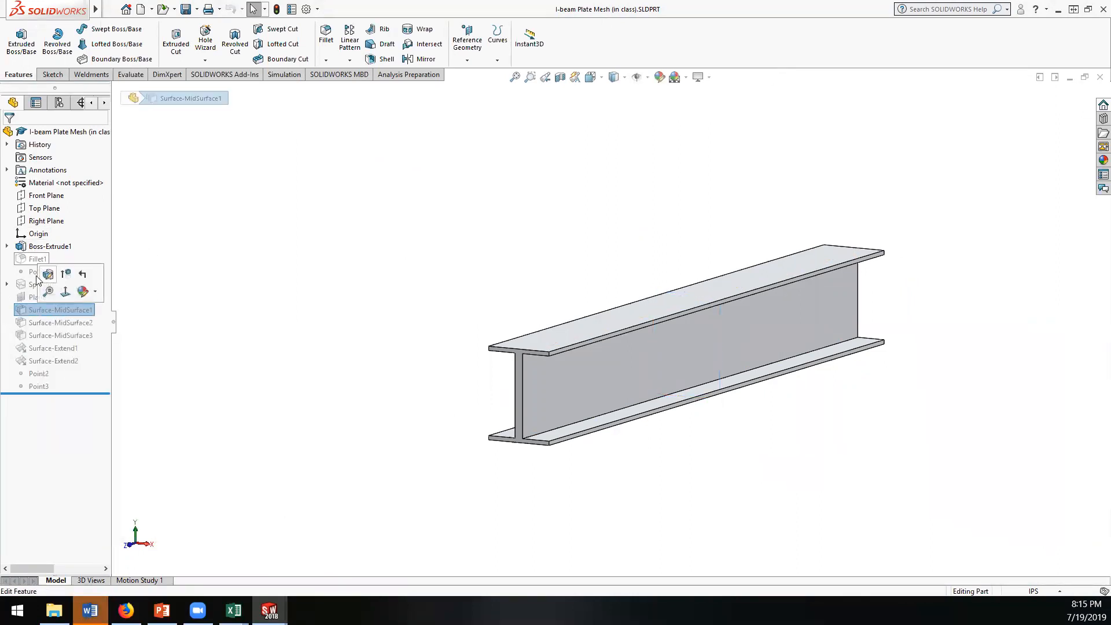
left_click(240, 320)
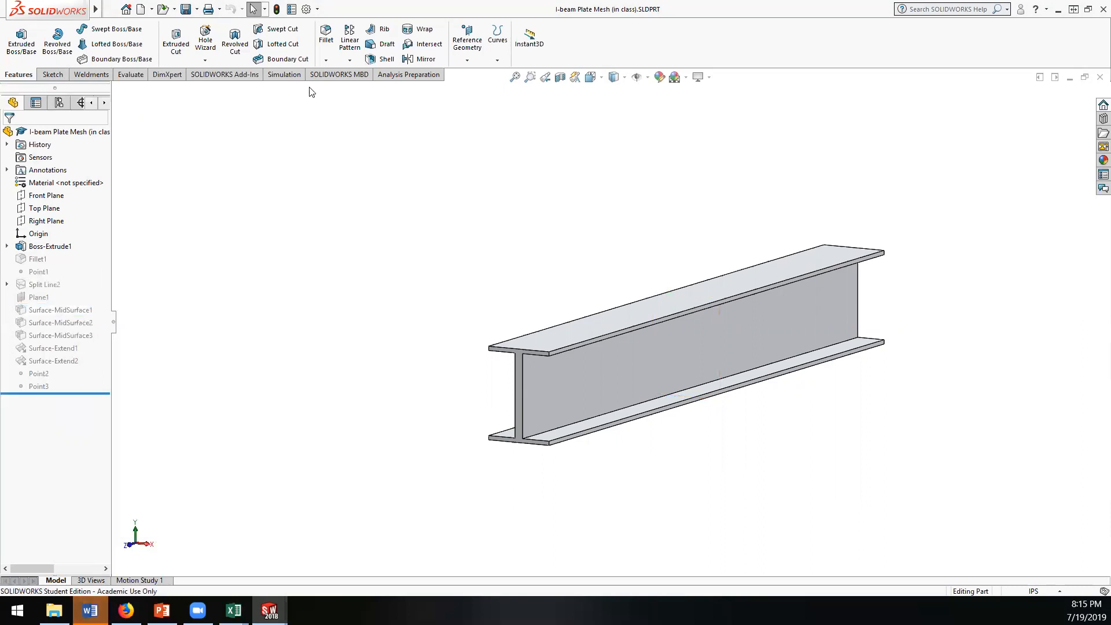
left_click(400, 78)
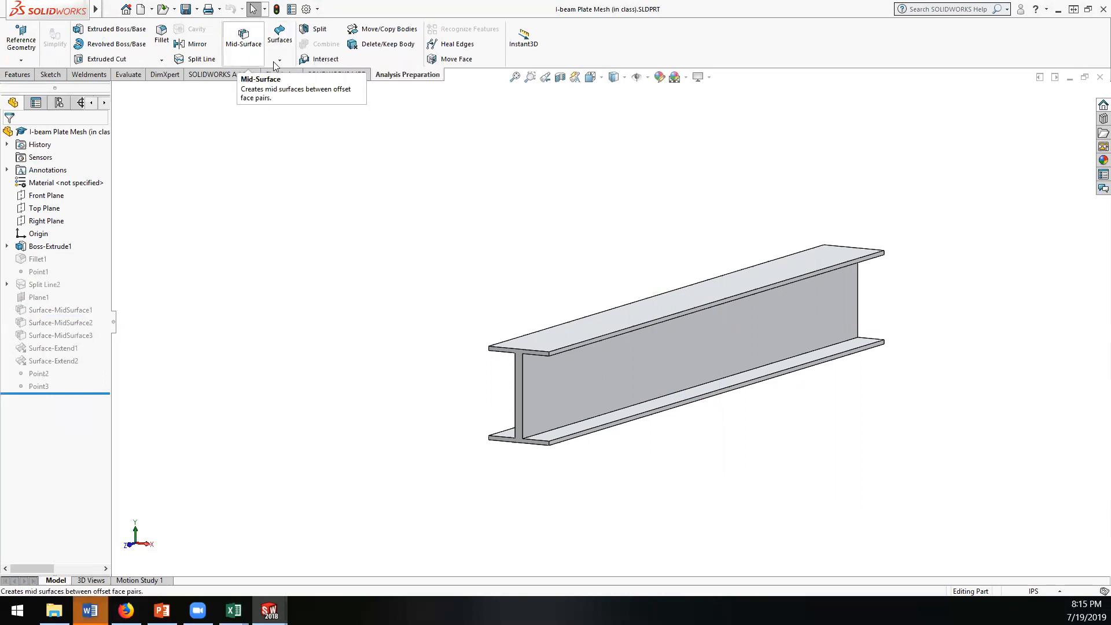
left_click(243, 41)
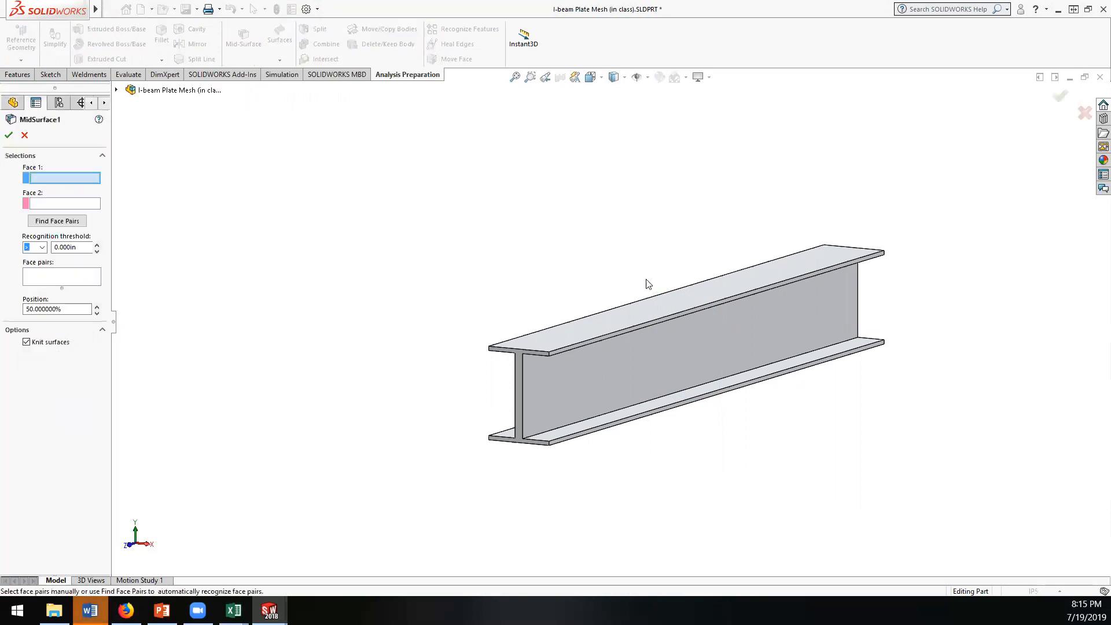
left_click(663, 306)
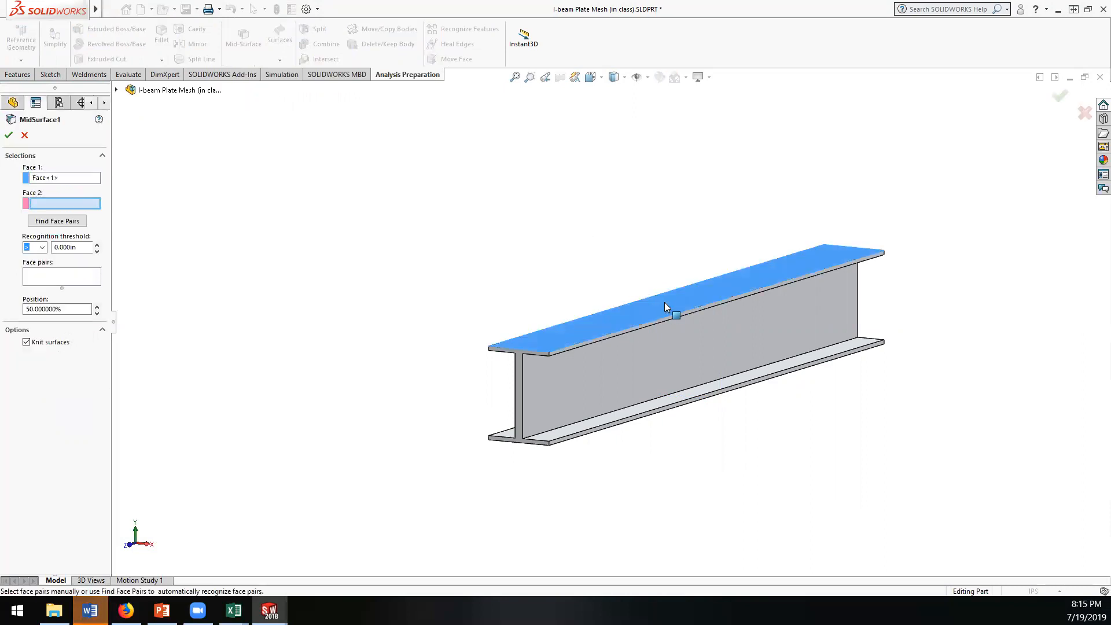
middle_click_drag(505, 305, 581, 318)
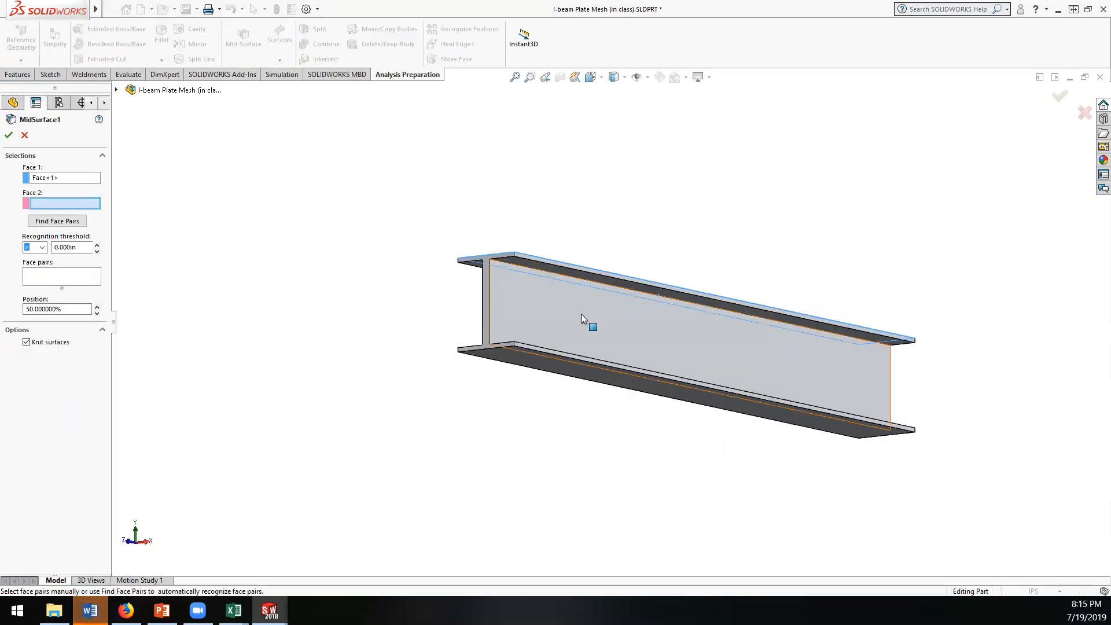
left_click(552, 266)
middle_click_drag(319, 253, 323, 274)
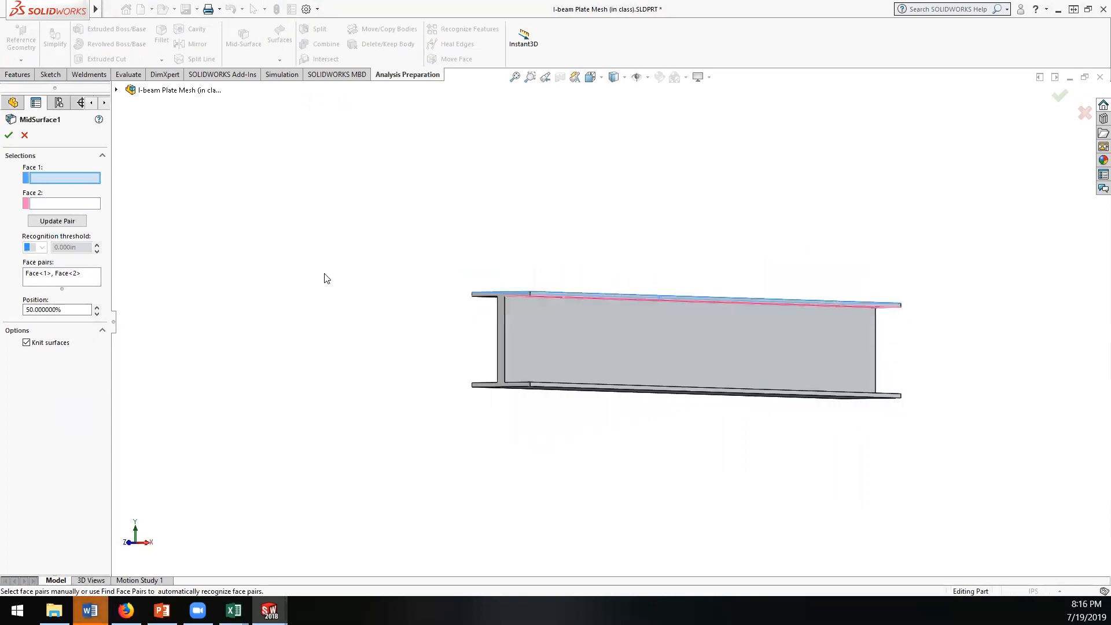
key("ctrl+7")
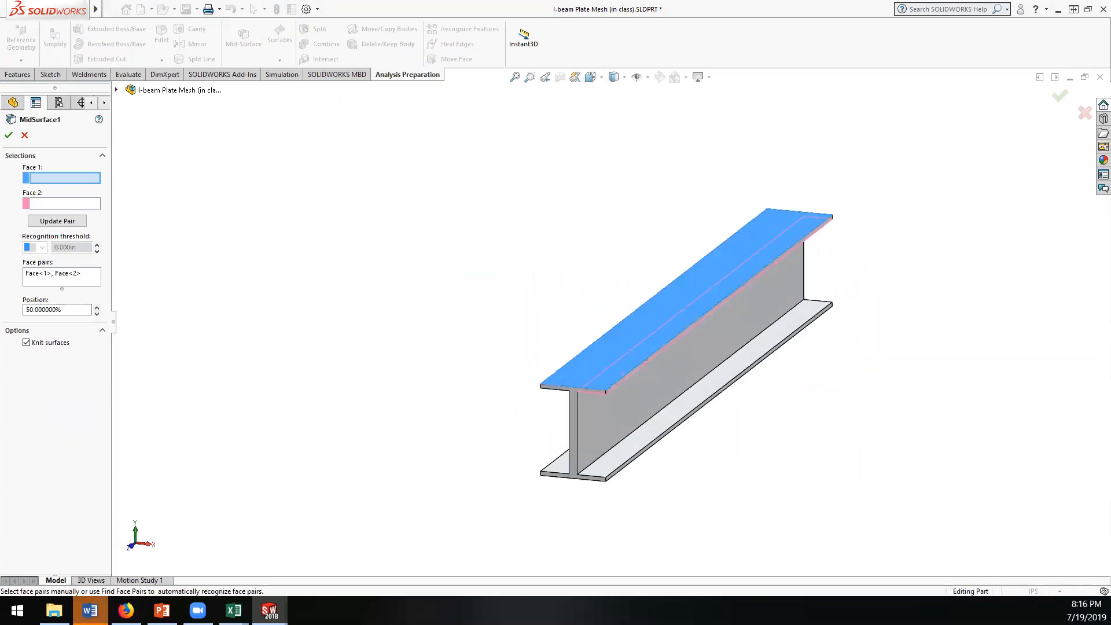
left_click(24, 137)
Step: Create a mid-surface between the two opposite side faces of the beam's web
left_click(243, 36)
left_click(686, 356)
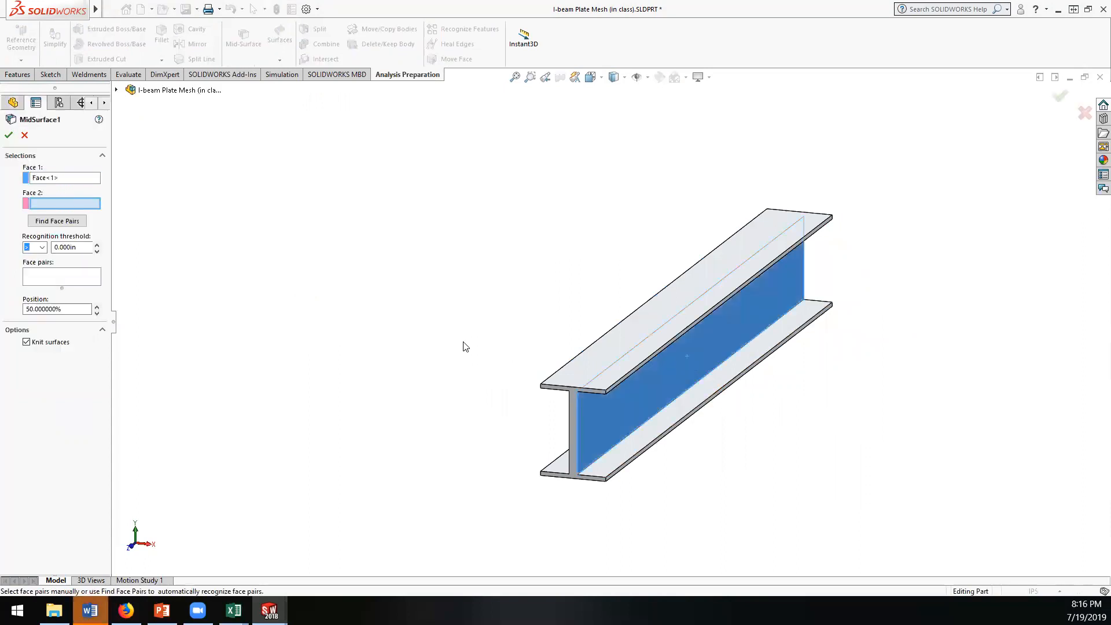
middle_click_drag(460, 345, 578, 344)
left_click(624, 342)
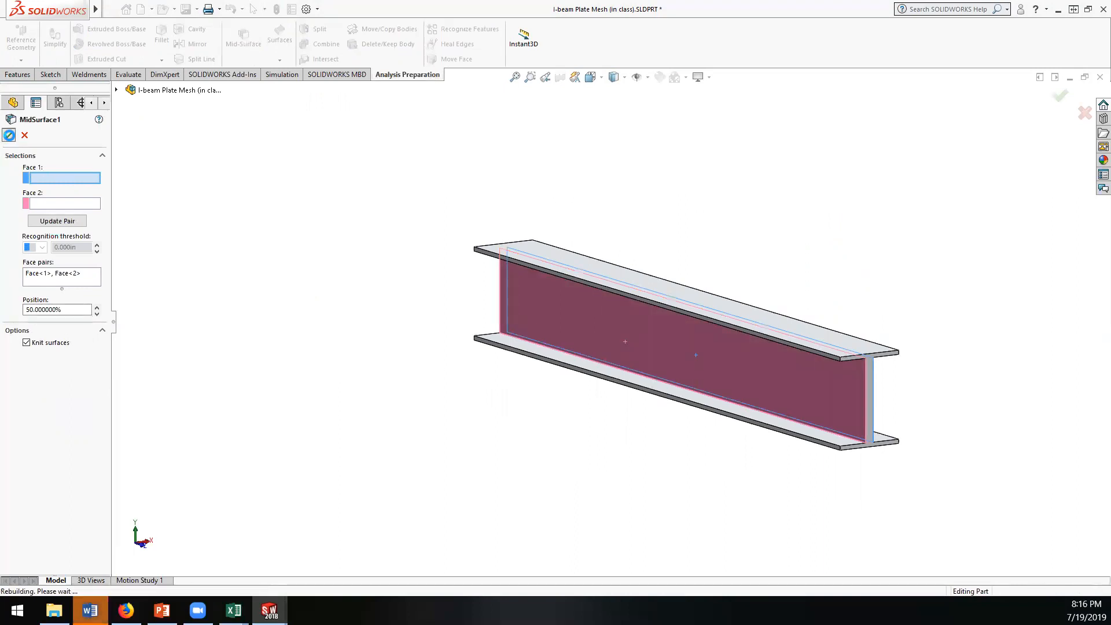
left_click(9, 135)
Step: Delete the newly created web mid-surface from the feature tree
left_click(52, 424)
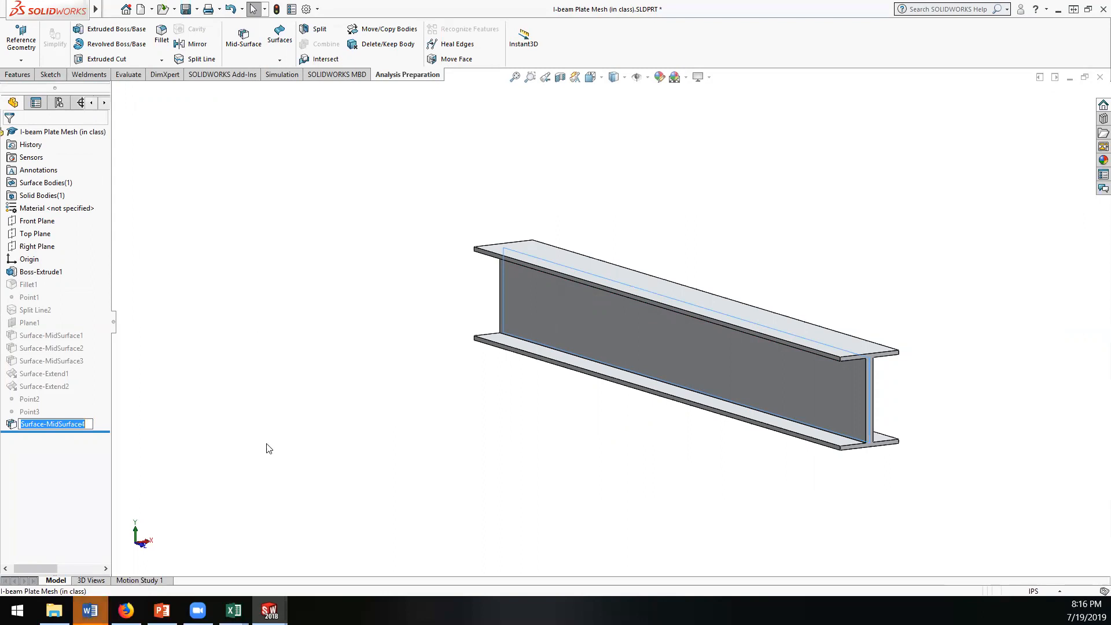
right_click(41, 421)
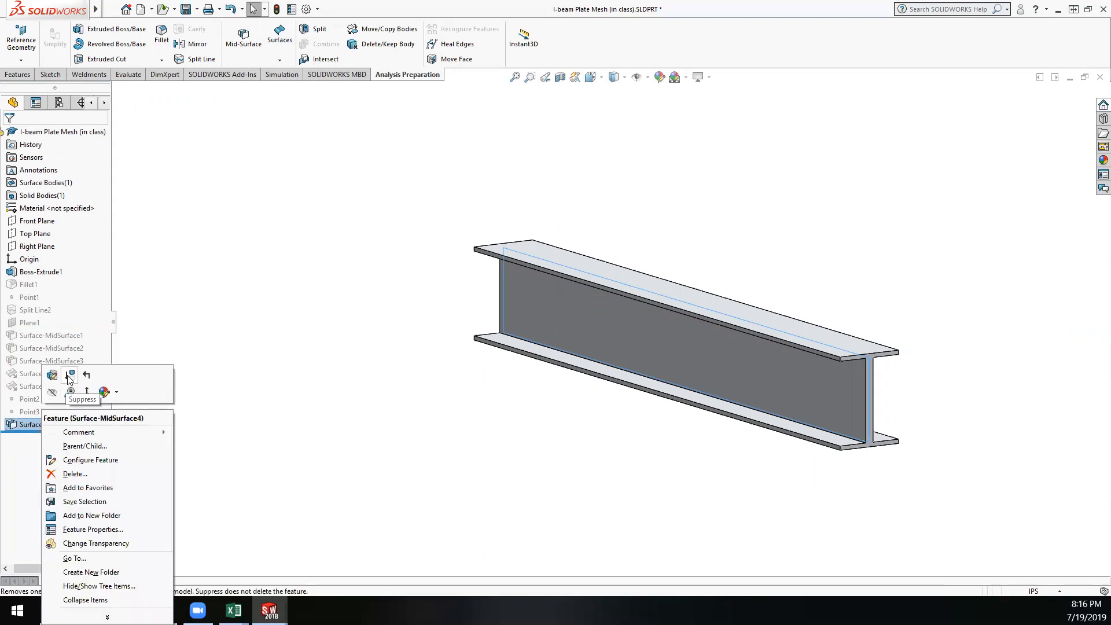
left_click(33, 428)
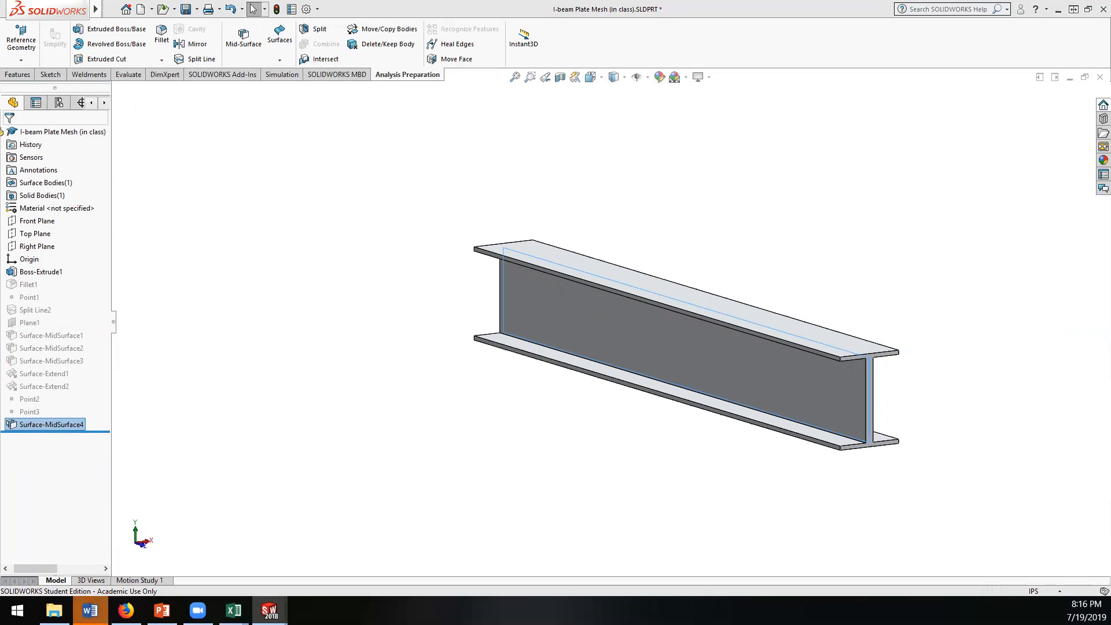
key("Return")
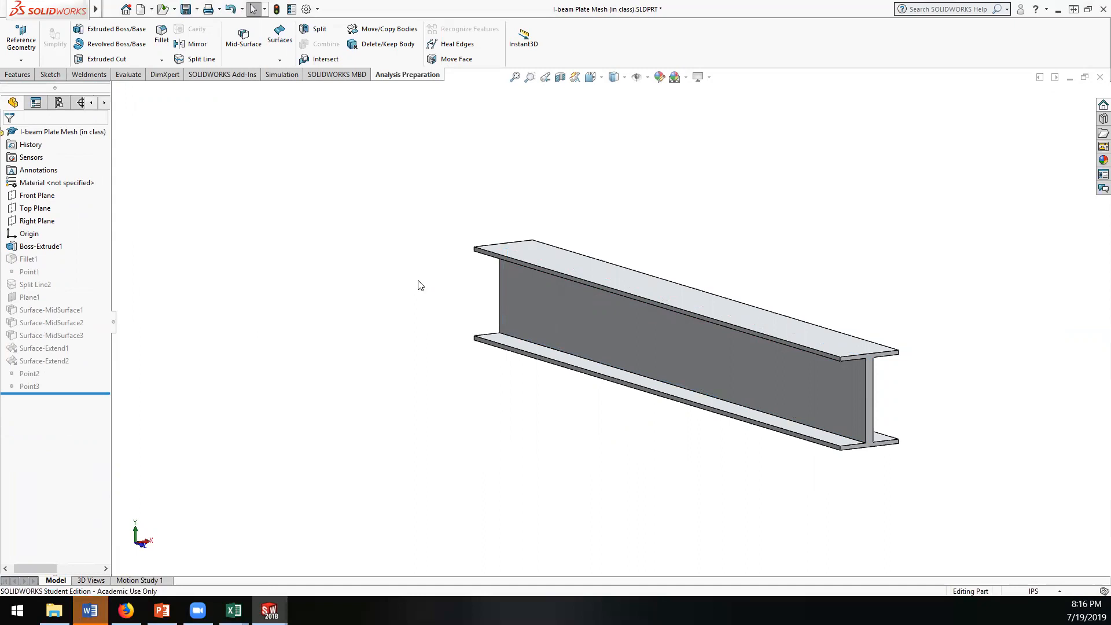
Step: Unsuppress the existing Surface-MidSurface3, Surface-MidSurface2 and Surface-MidSurface1 features
right_click(41, 340)
left_click(71, 313)
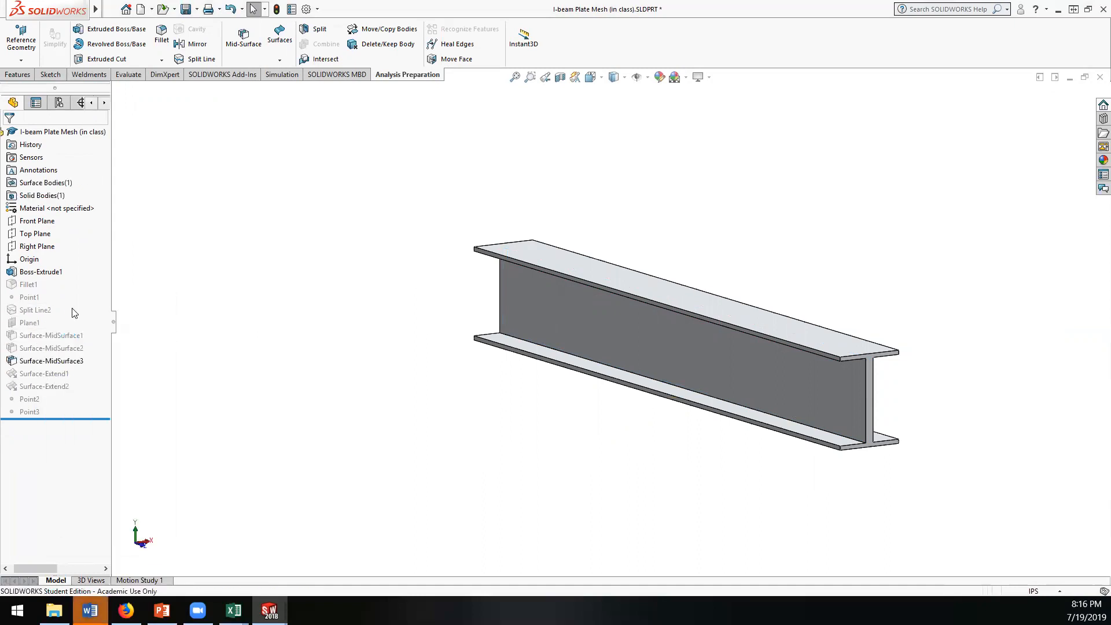
right_click(43, 348)
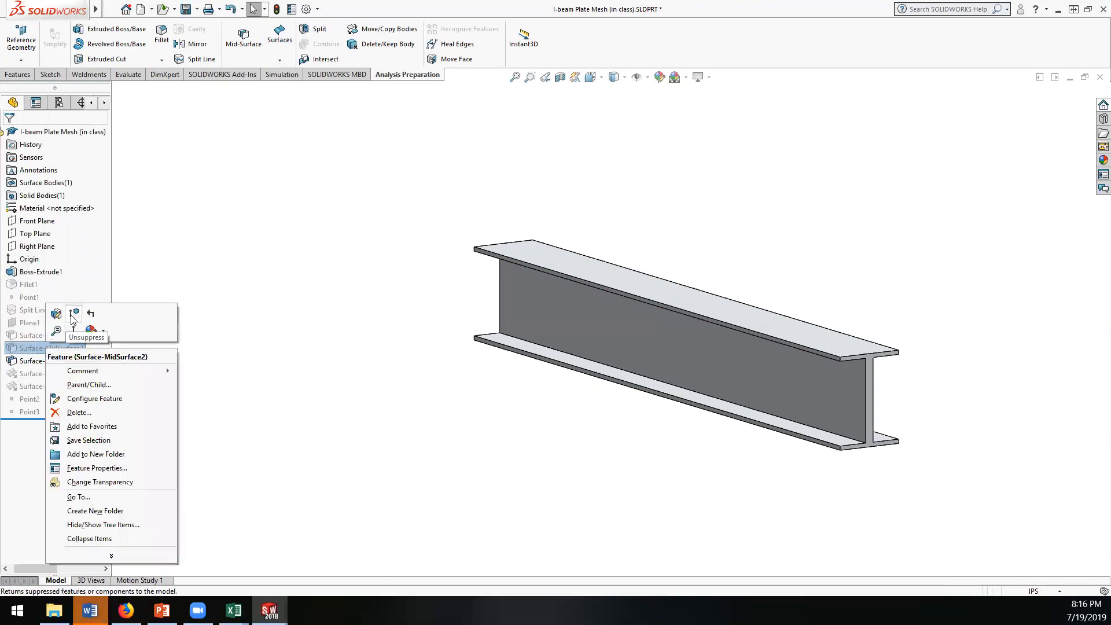
left_click(71, 317)
right_click(44, 335)
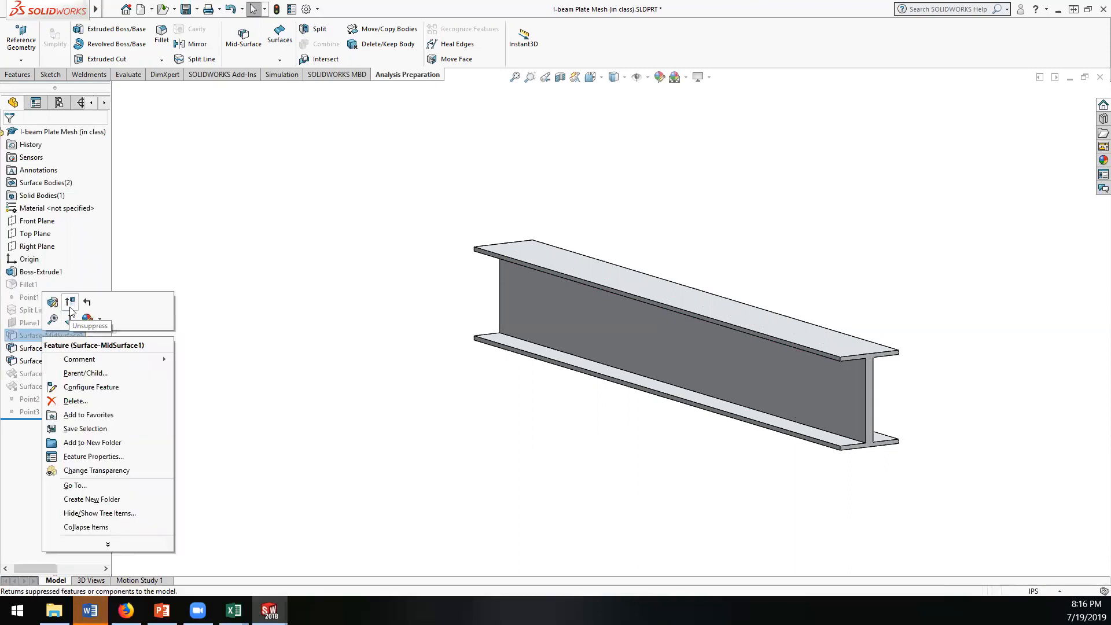
left_click(72, 313)
Step: Check where each of the three mid-surfaces lies in the beam and hide the Boss-Extrude1 solid body
left_click(41, 363)
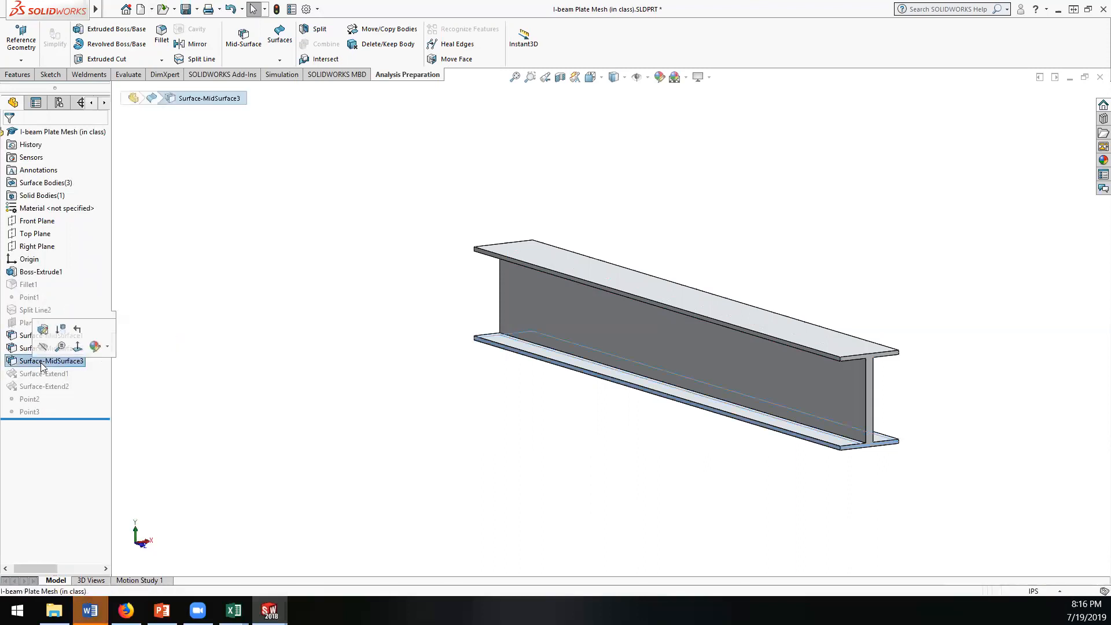
key("Up")
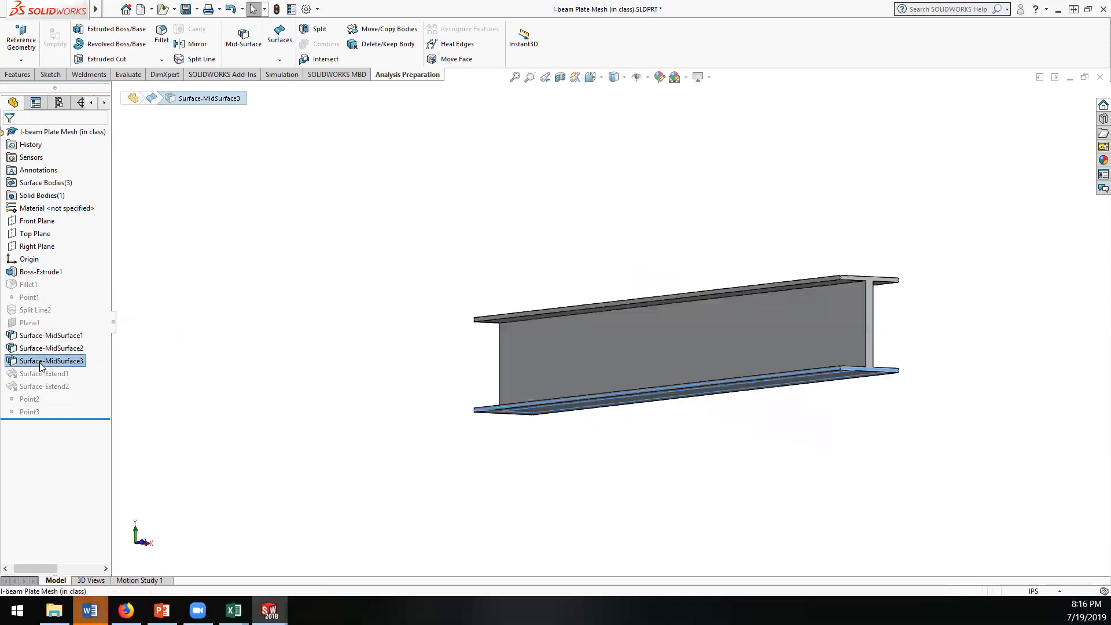
left_click(39, 348)
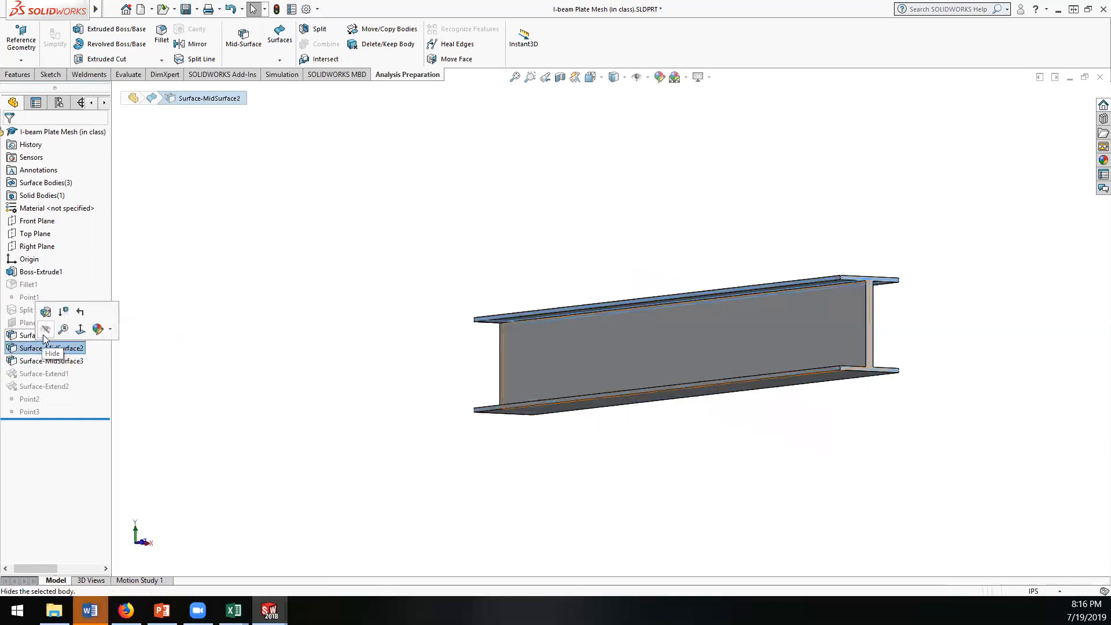
left_click(25, 337)
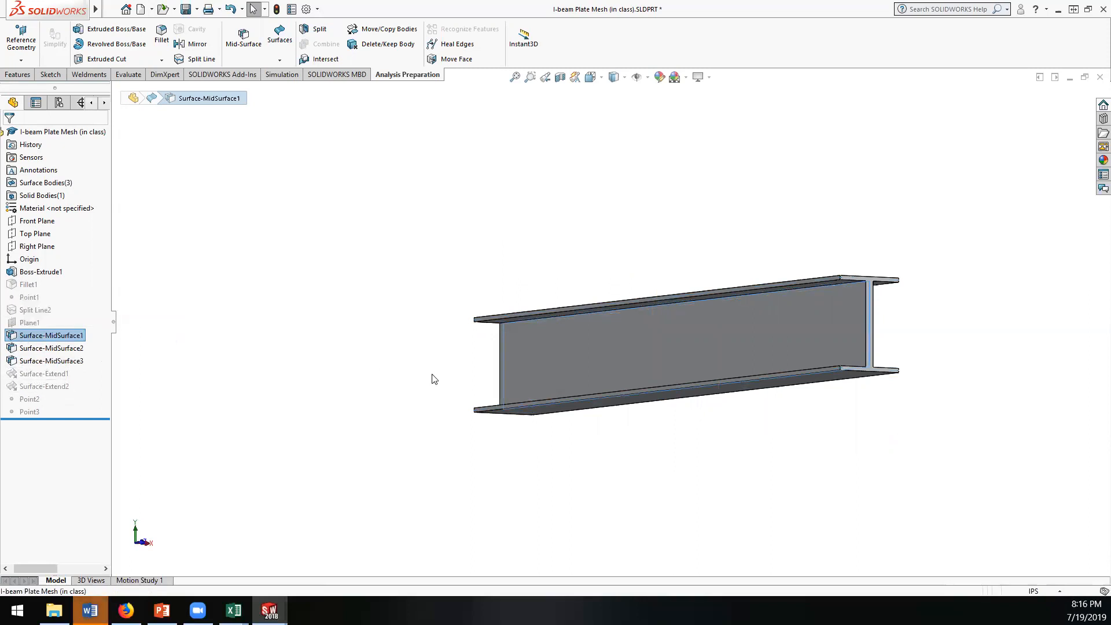
left_click(368, 379)
right_click(34, 276)
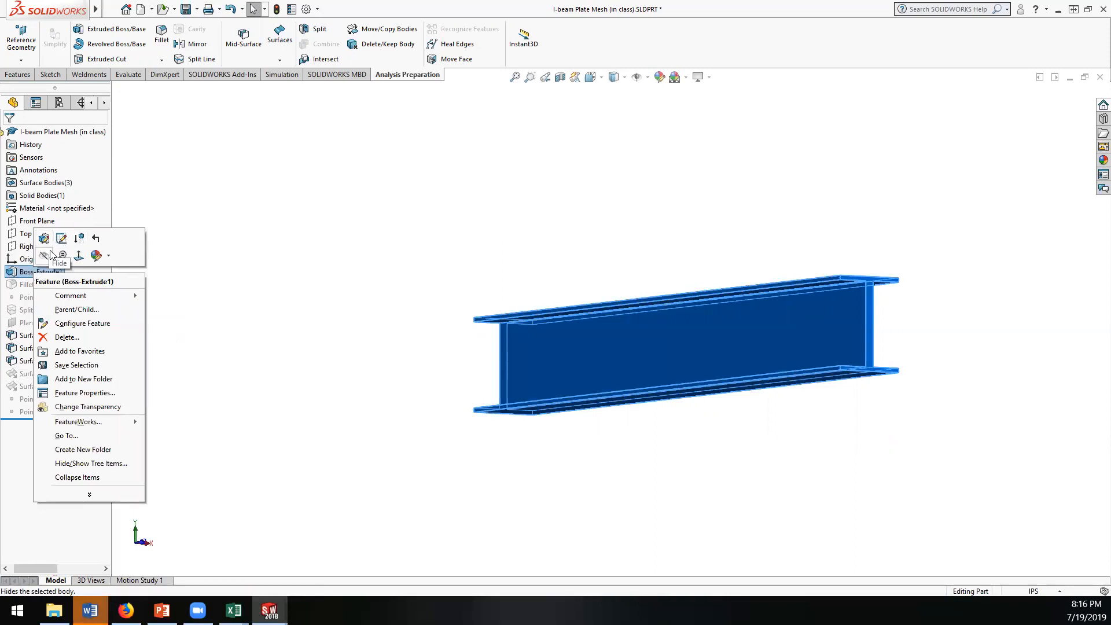
left_click(46, 255)
Step: Unsuppress Surface-Extend1 and Surface-Extend2 to extend the web mid-surface to both flange mid-surfaces
middle_click_drag(265, 315, 857, 441)
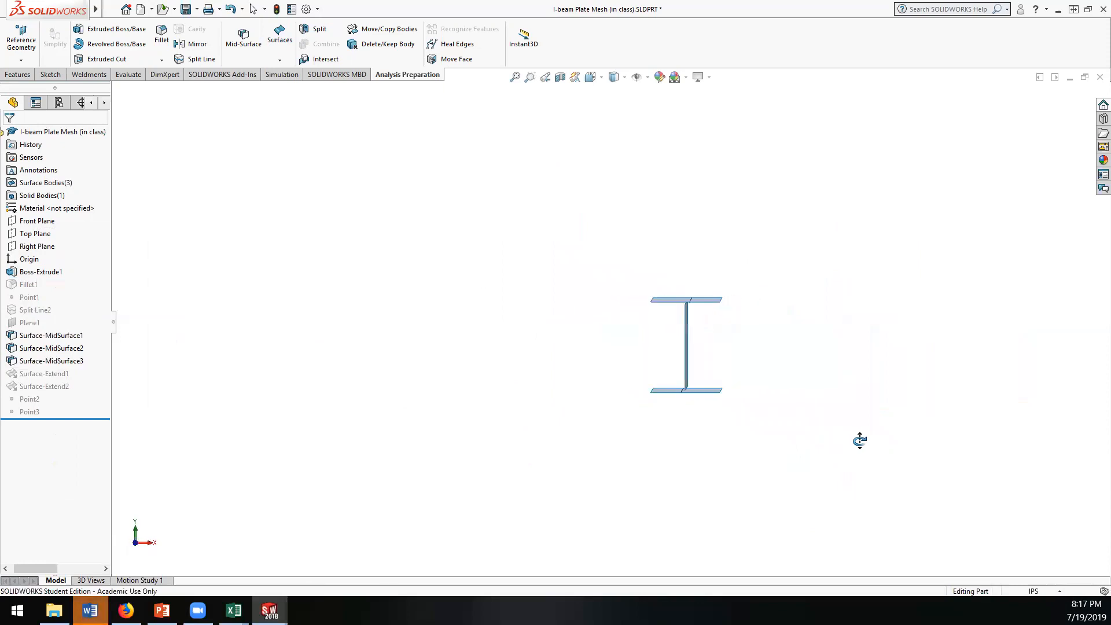
scroll(662, 302, "down", 8)
middle_click_drag(664, 310, 701, 340)
scroll(689, 344, "up", 5)
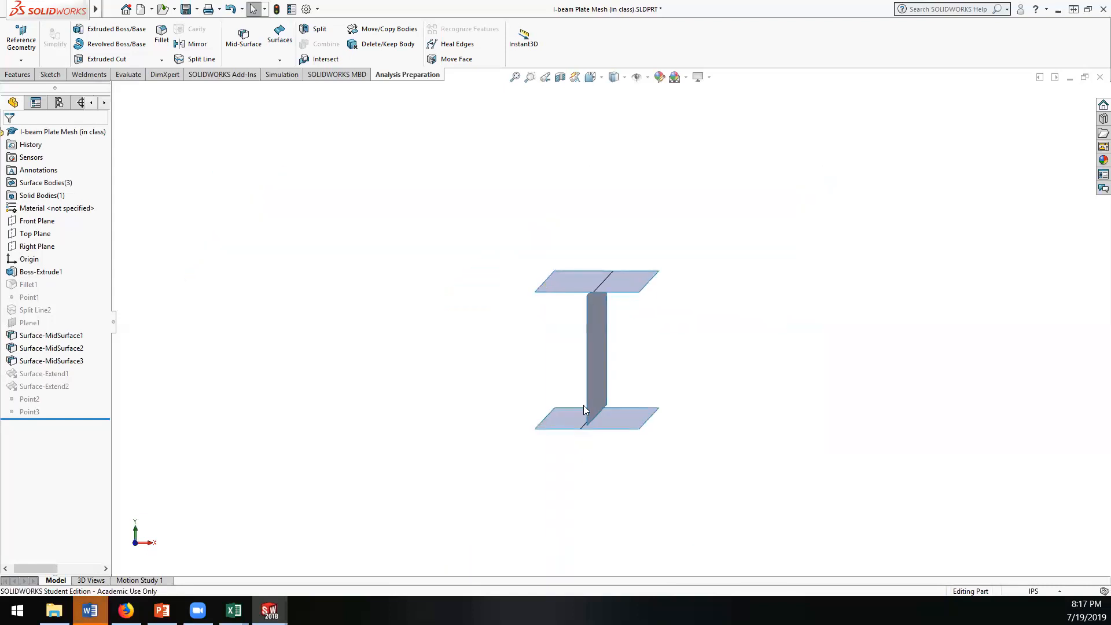
scroll(583, 409, "down", 2)
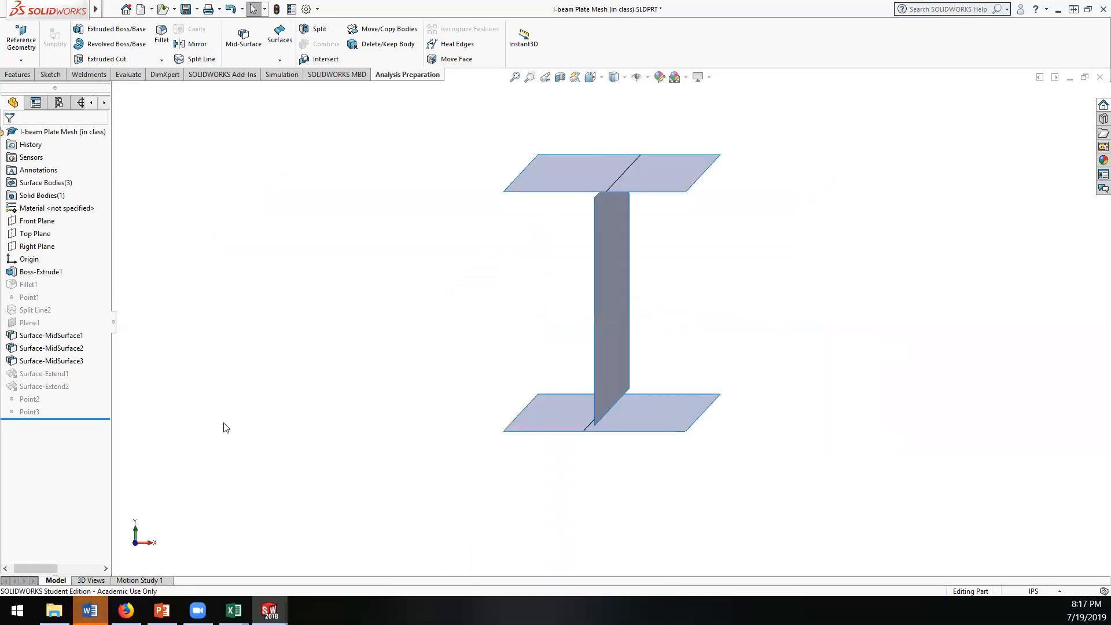
right_click(49, 380)
left_click(76, 346)
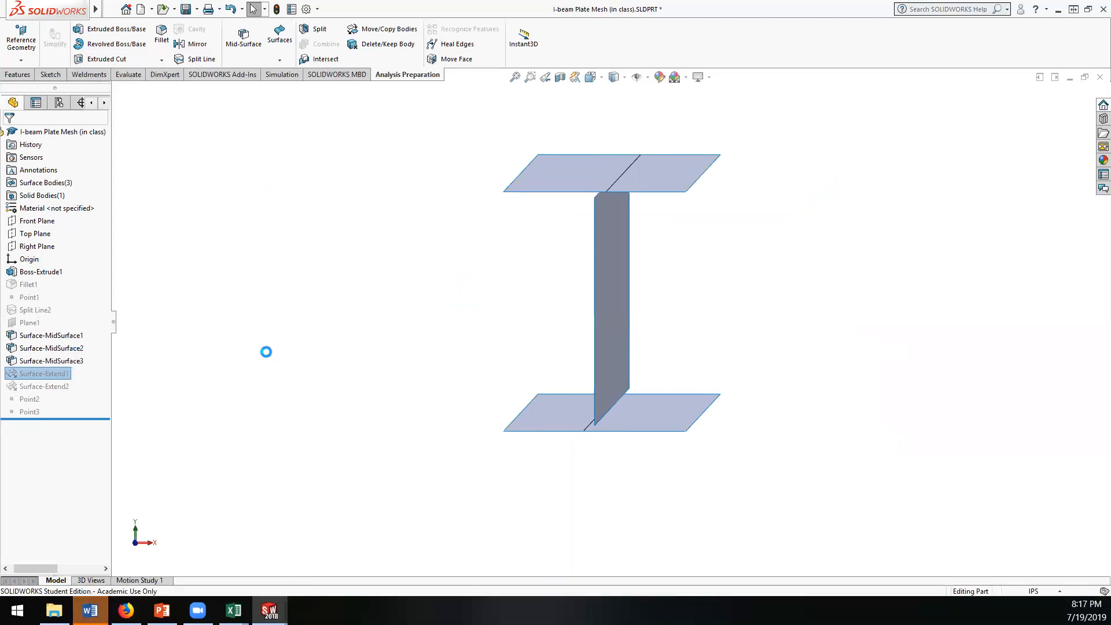
mouse_move(433, 357)
middle_mouse_down()
mouse_move(433, 333)
mouse_move(448, 346)
middle_mouse_up()
right_click(51, 387)
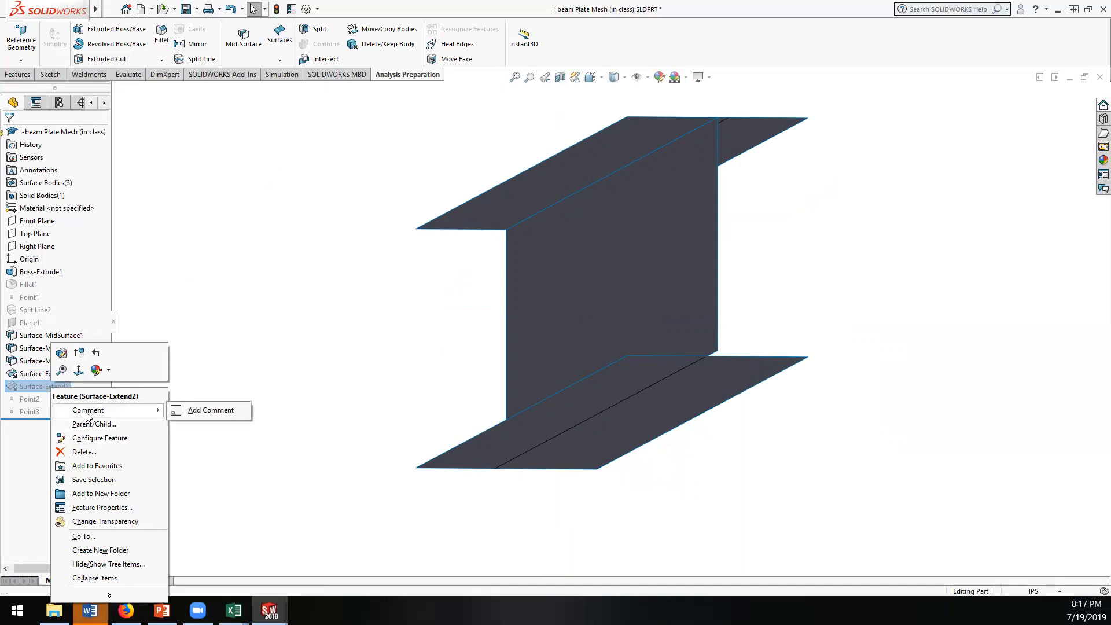
left_click(80, 359)
middle_click_drag(379, 330, 468, 449)
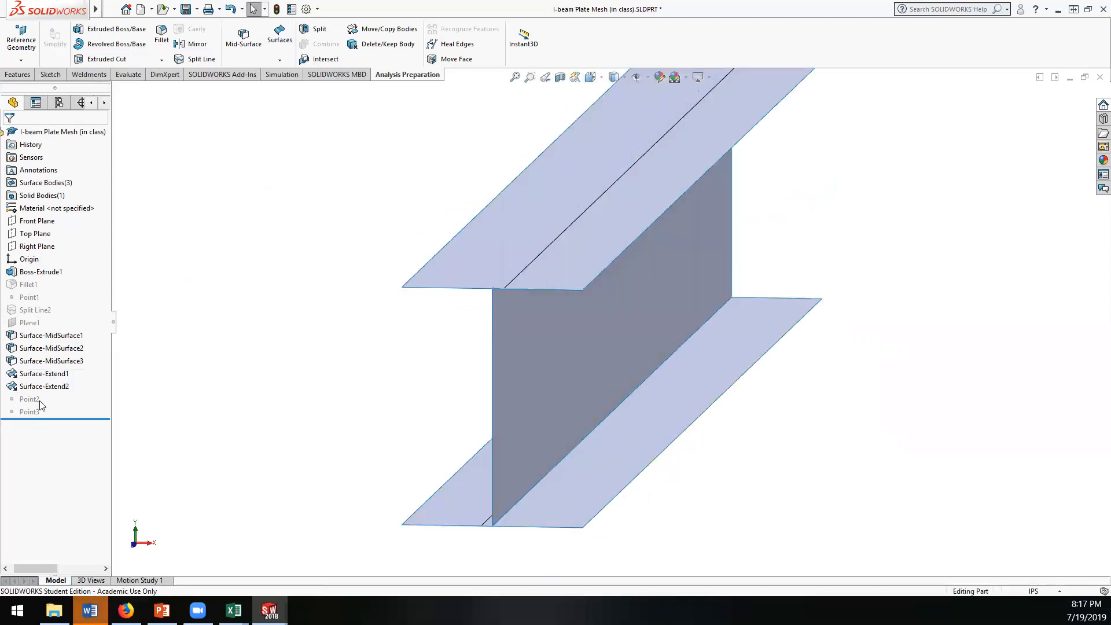
Step: Unsuppress the Point2 reference point on the upper flange surface
left_click(33, 401)
middle_click_drag(243, 397, 248, 382)
right_click(34, 400)
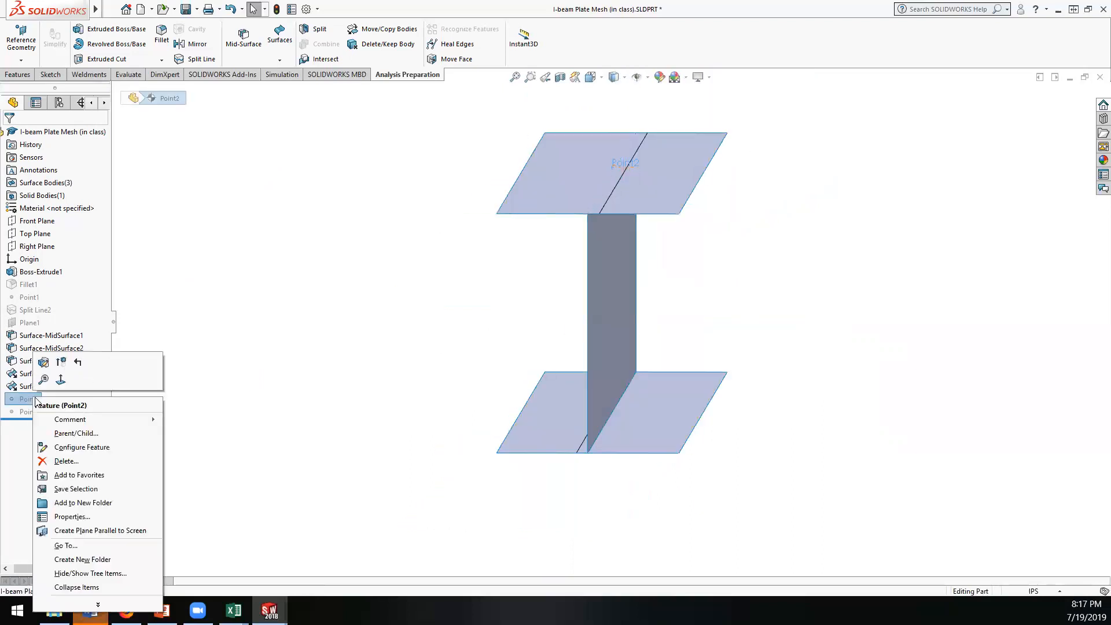
left_click(61, 368)
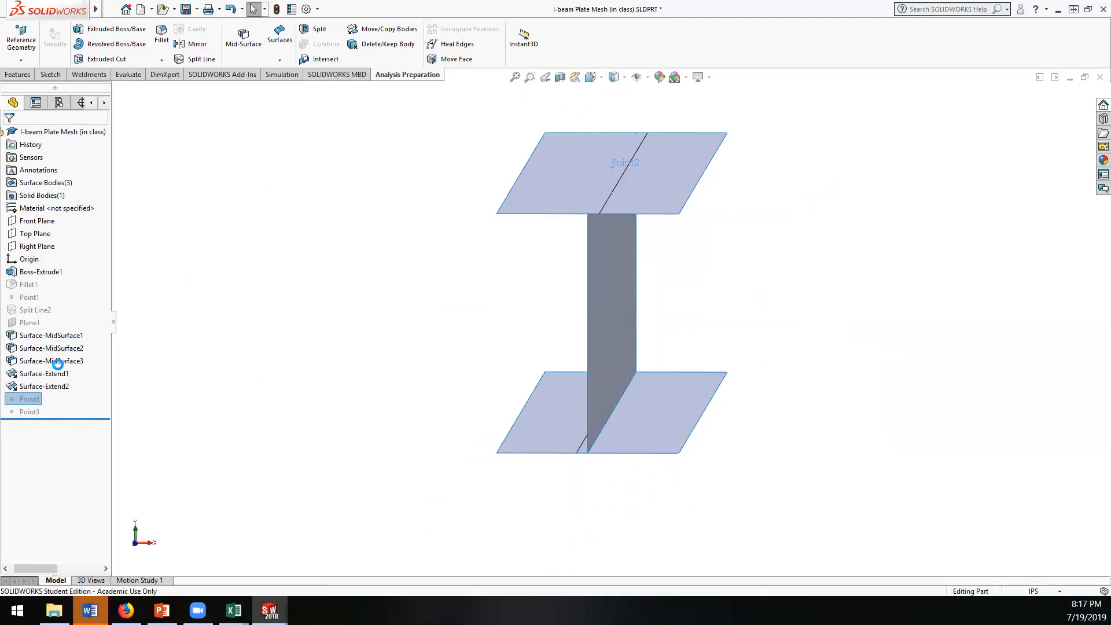
left_click(36, 399)
middle_click_drag(330, 360, 292, 350)
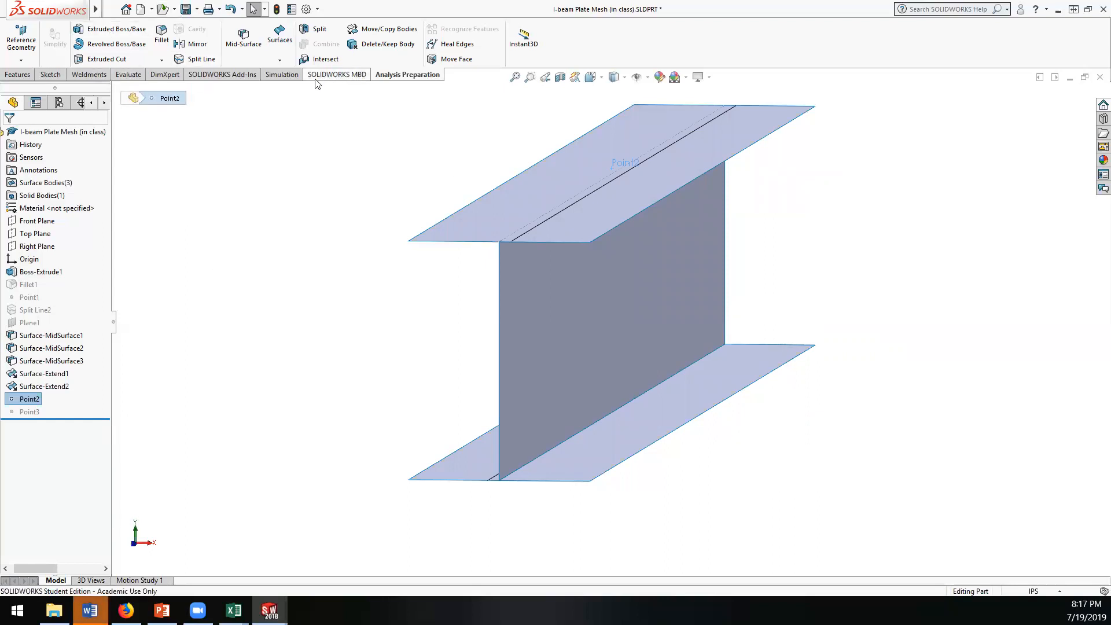
Step: Create a new static simulation study for the surface model of the beam
left_click(286, 77)
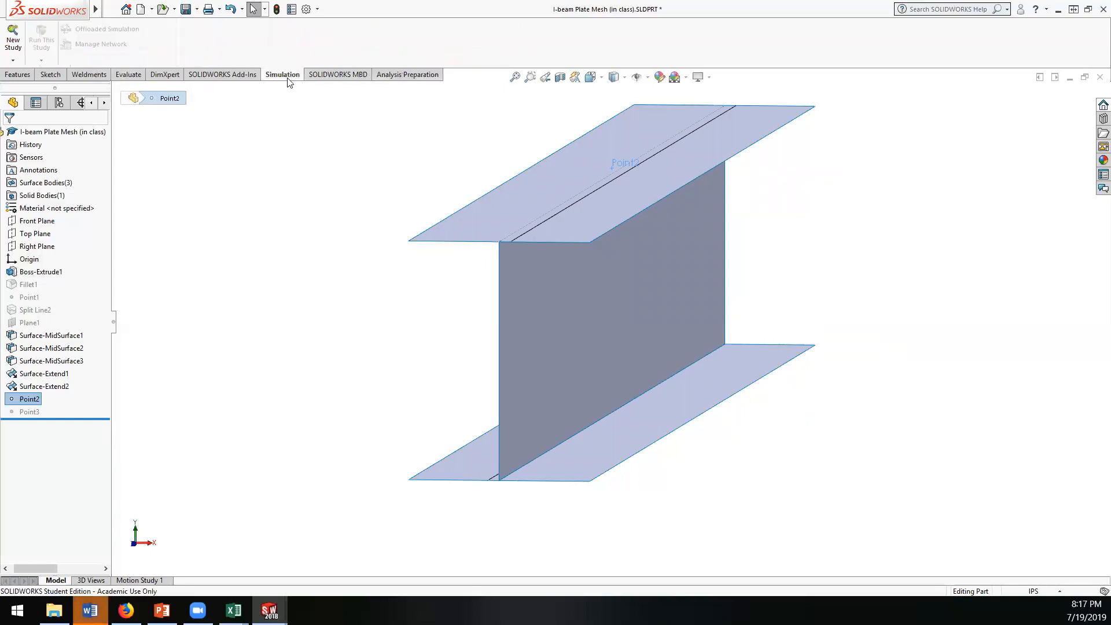
left_click(13, 40)
left_click(69, 255)
left_click(12, 243)
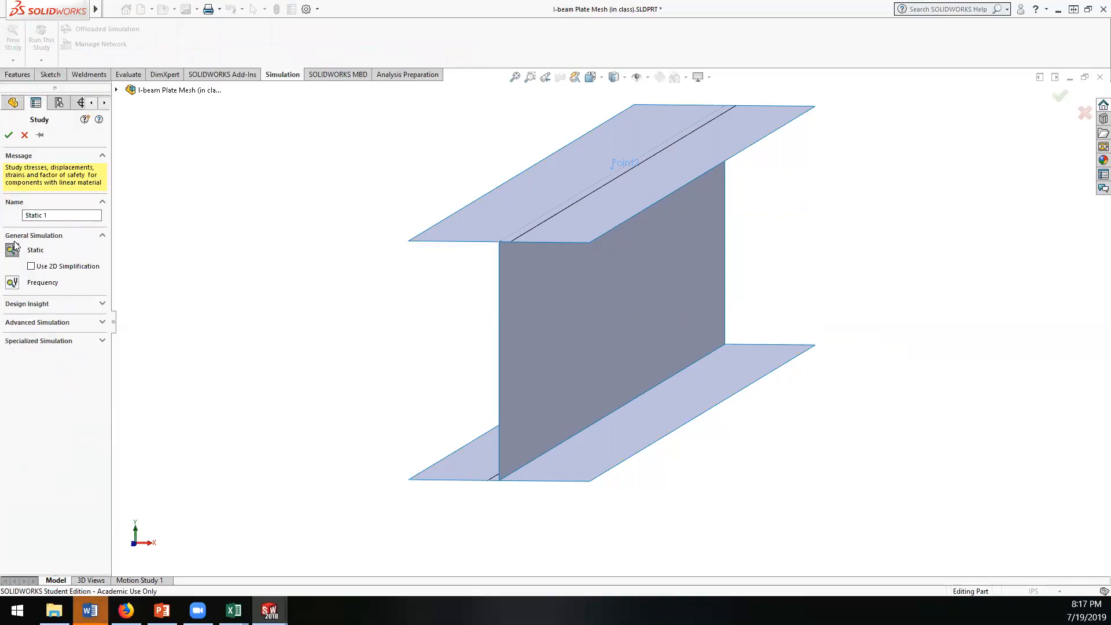
left_click(9, 136)
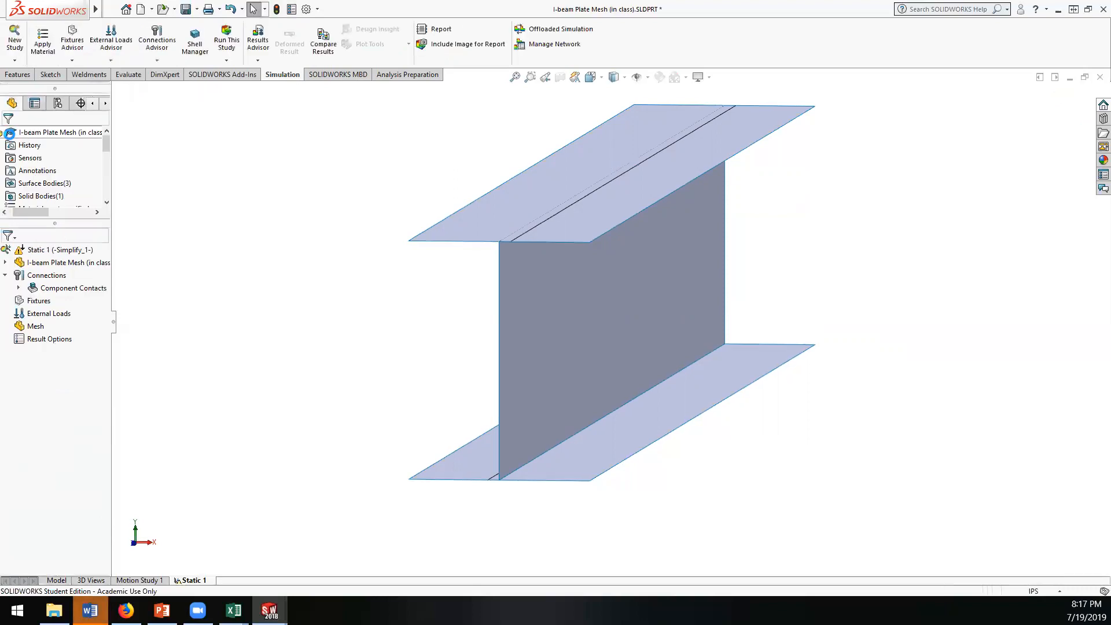
Step: Examine the global contact type under the new study's component contacts, widening the study tree to read it
left_click(59, 288)
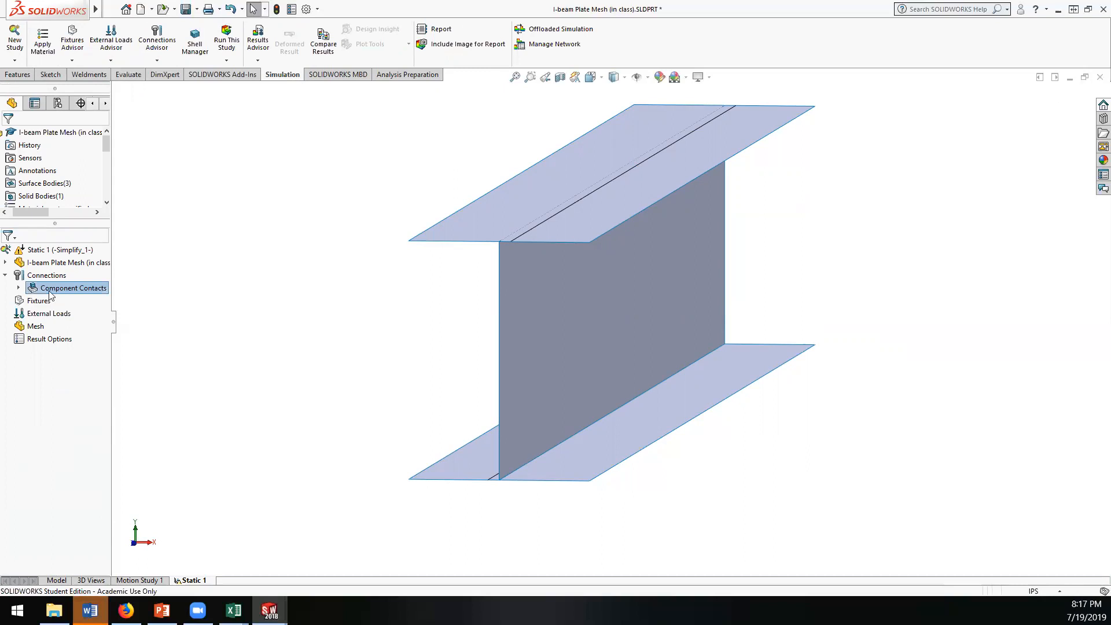
left_click(18, 287)
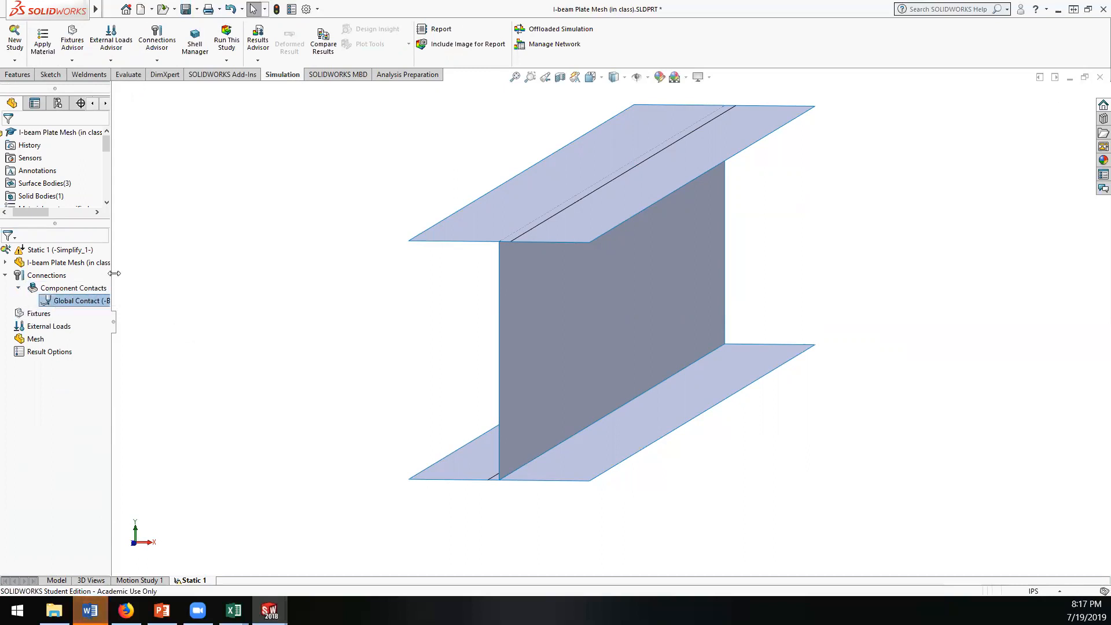
left_click_drag(114, 273, 199, 273)
key("z")
key("z")
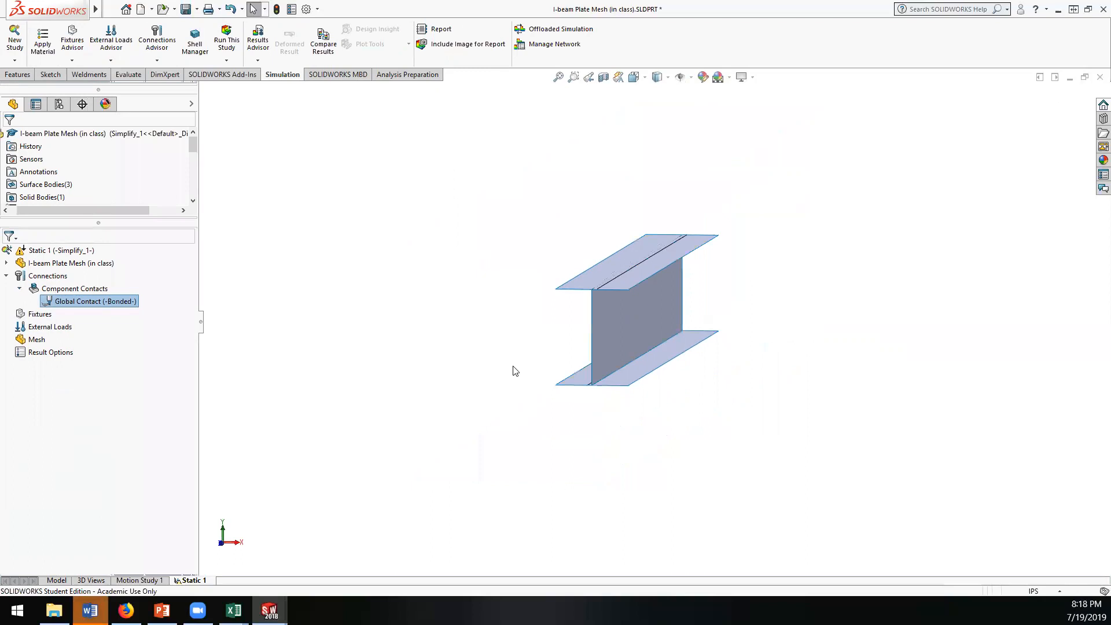
left_click(35, 314)
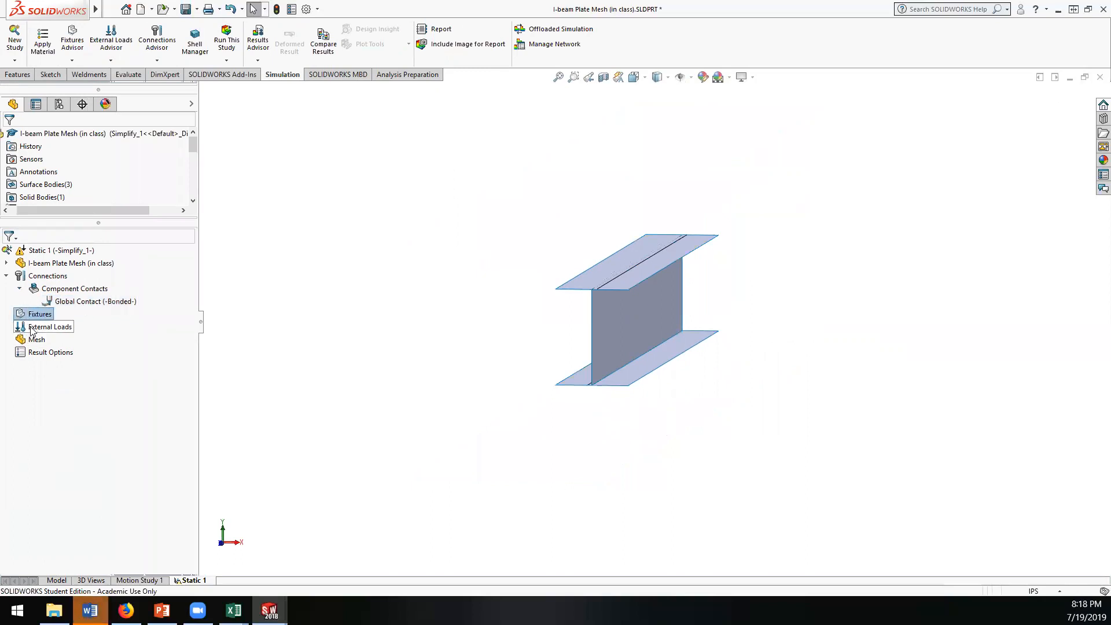
left_click(35, 327)
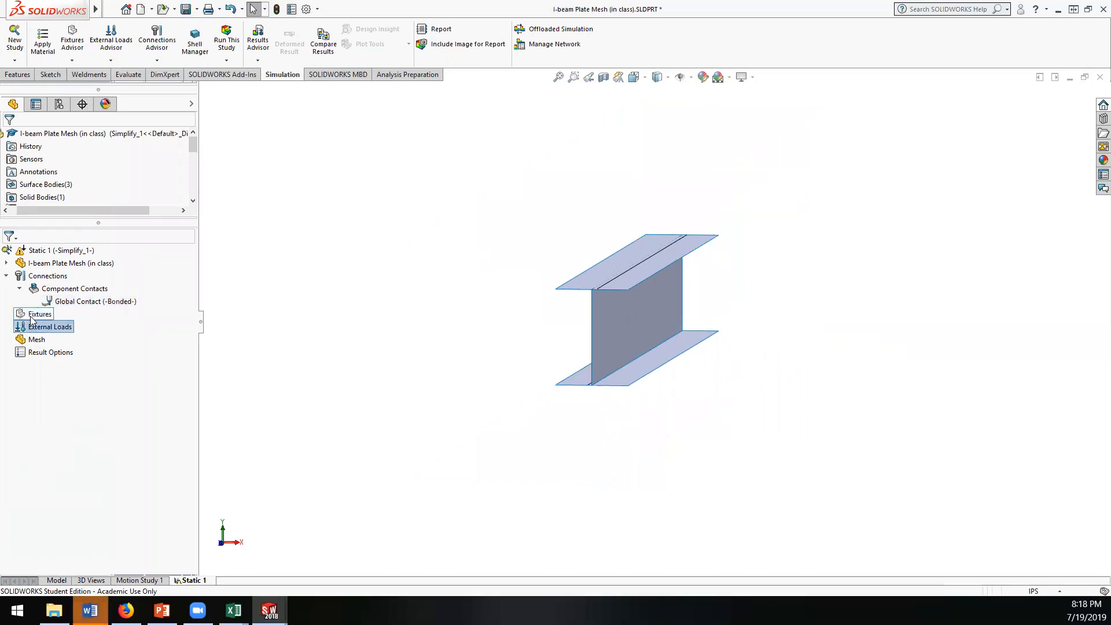
right_click(30, 316)
left_click(149, 327)
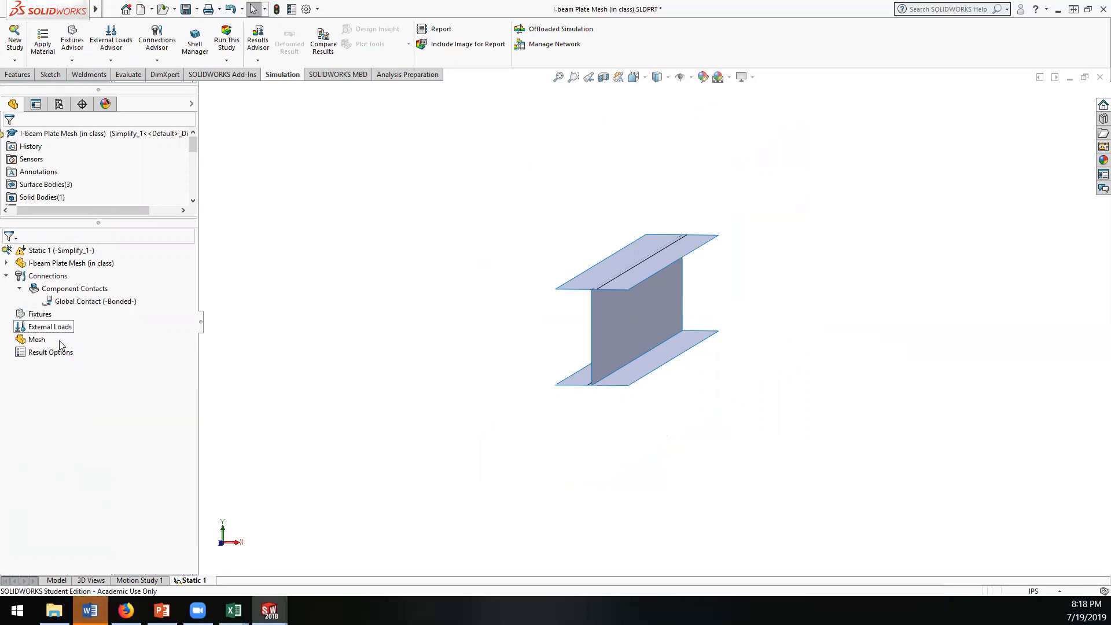
Step: Try to create a mesh for the study with a density slightly finer than the default
right_click(36, 340)
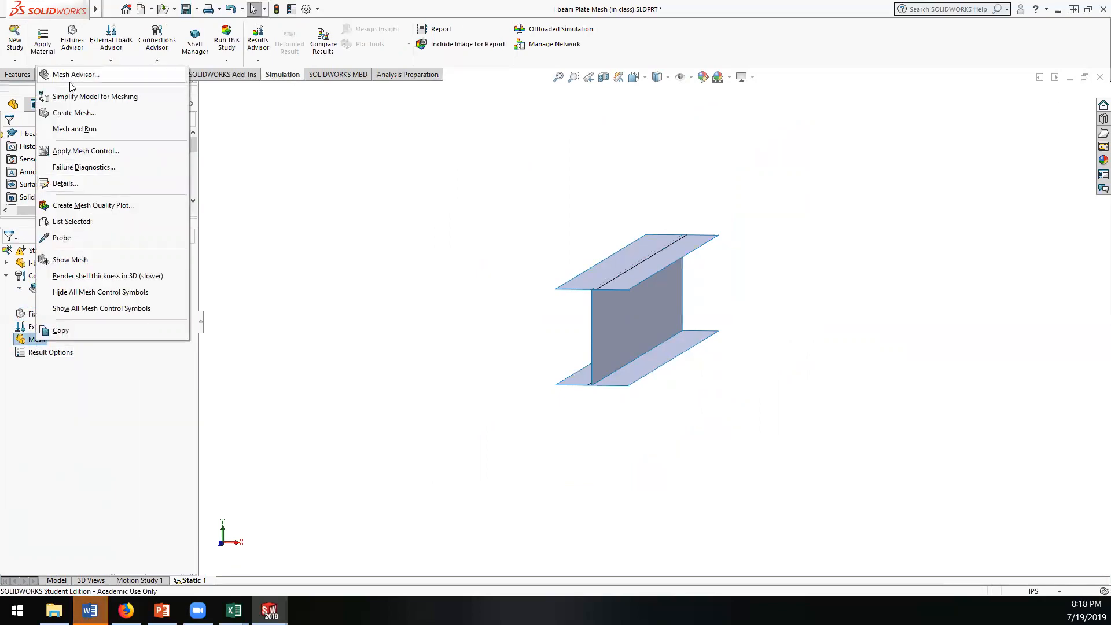
left_click(74, 113)
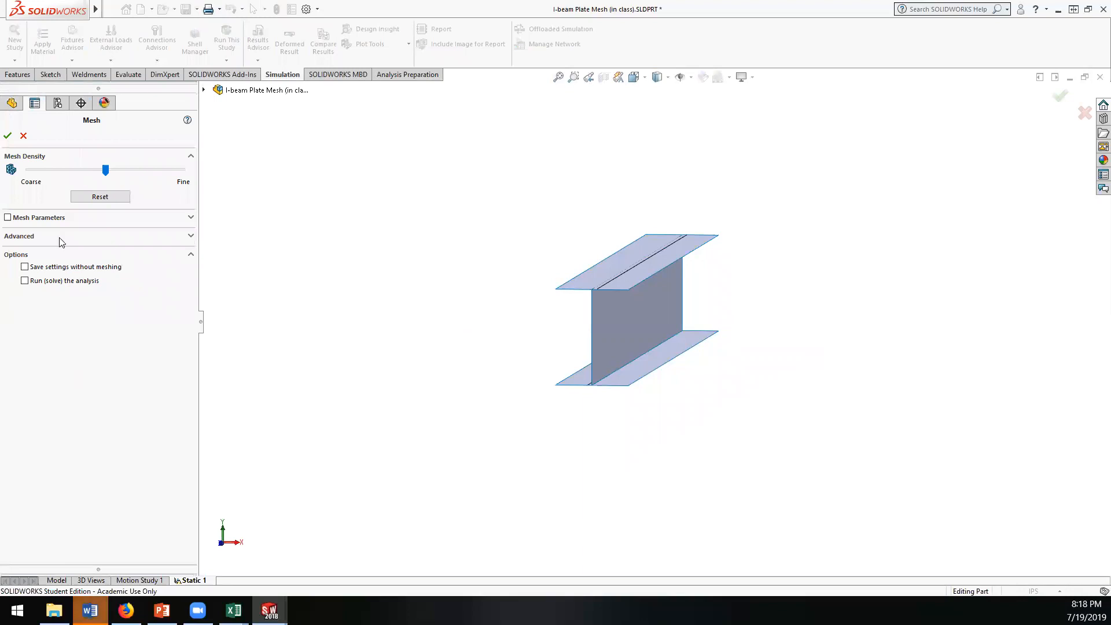
left_click_drag(105, 170, 113, 171)
left_click(7, 135)
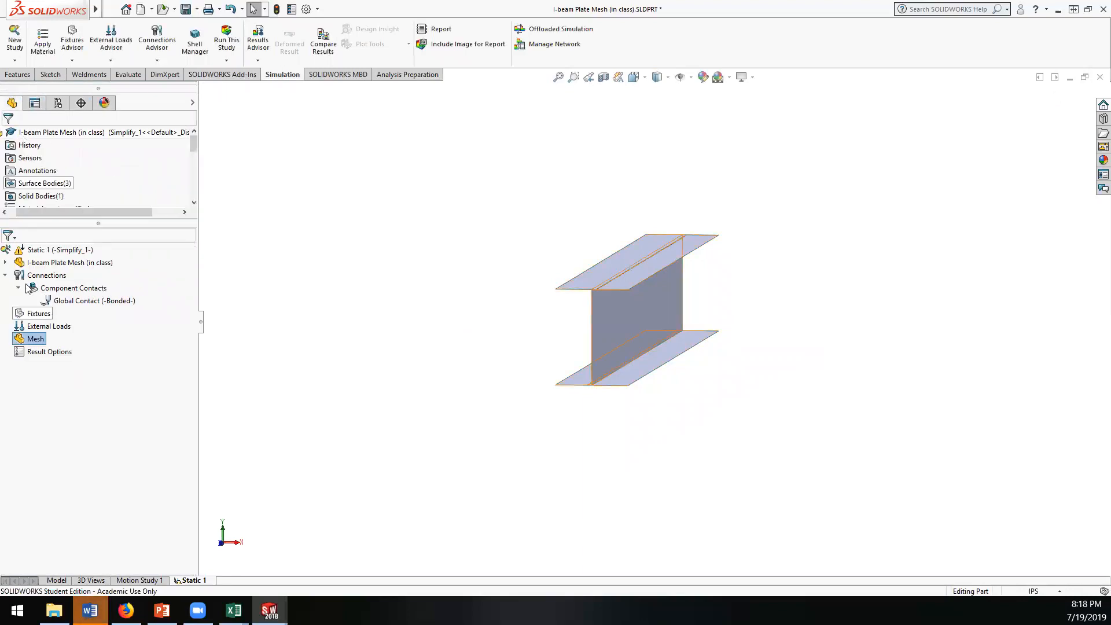
Step: Exclude the solid body SolidBody 4 (Boss-Extrude1) from the analysis, leaving only the surface bodies in the study
left_click(6, 263)
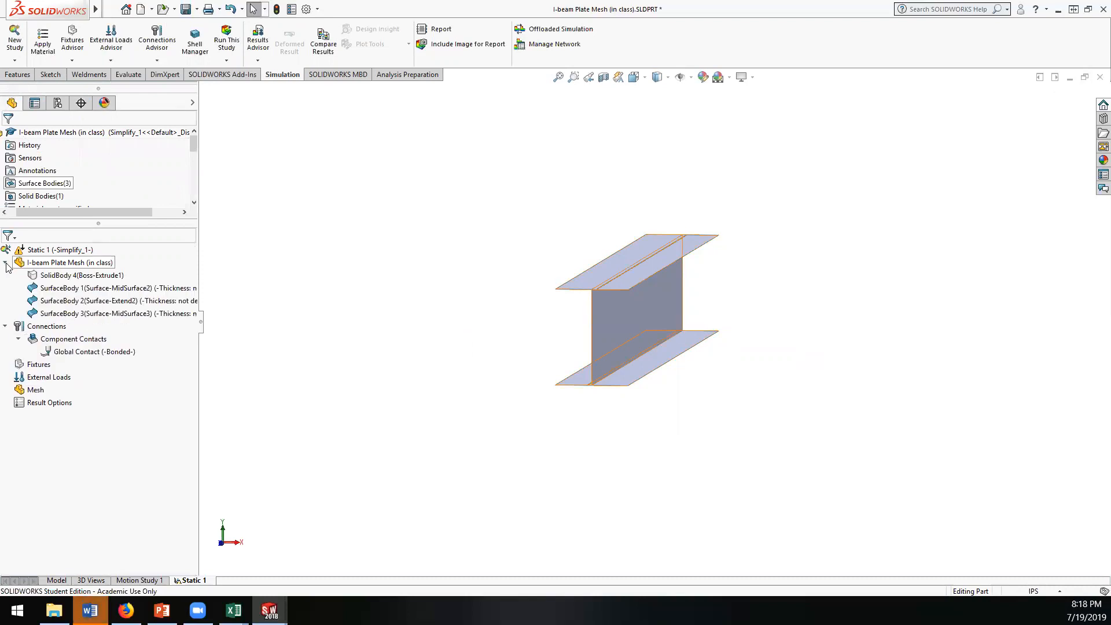
right_click(64, 280)
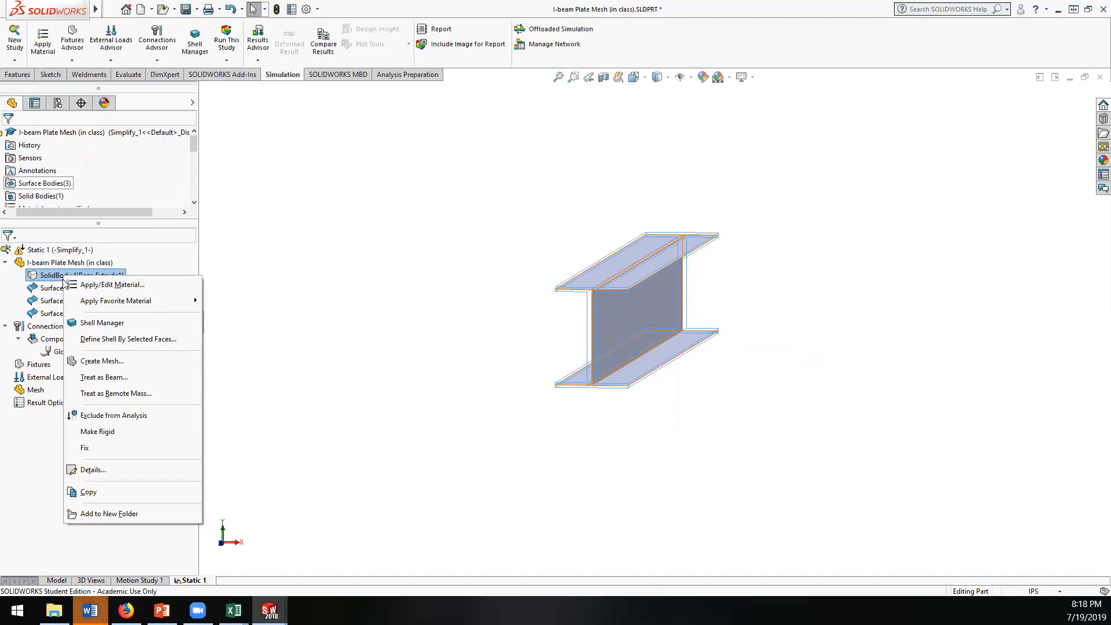
left_click(119, 415)
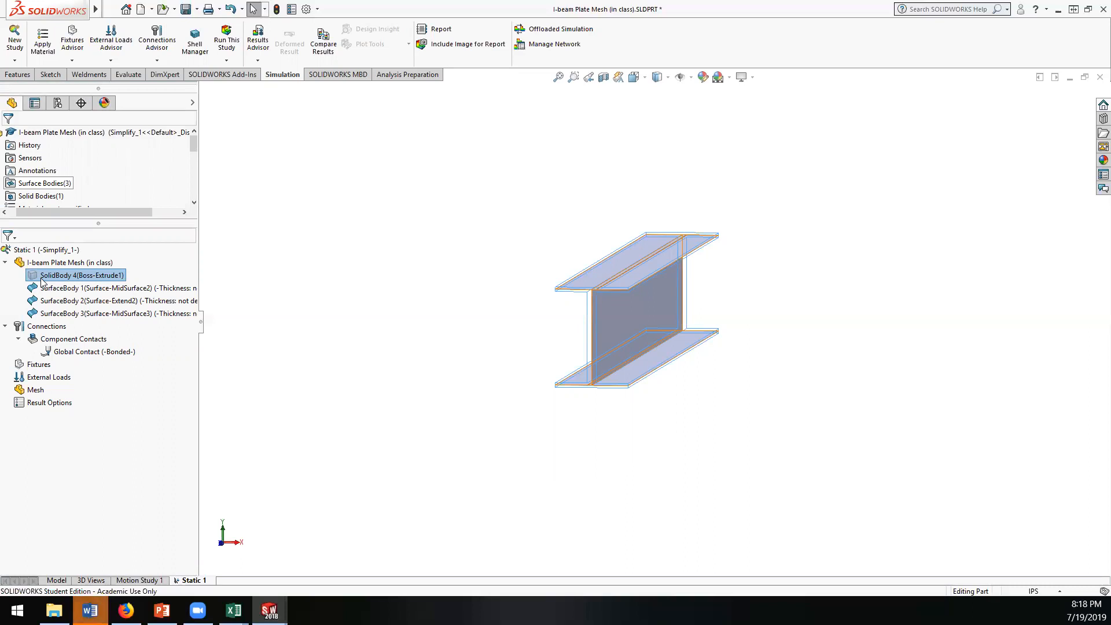
right_click(59, 276)
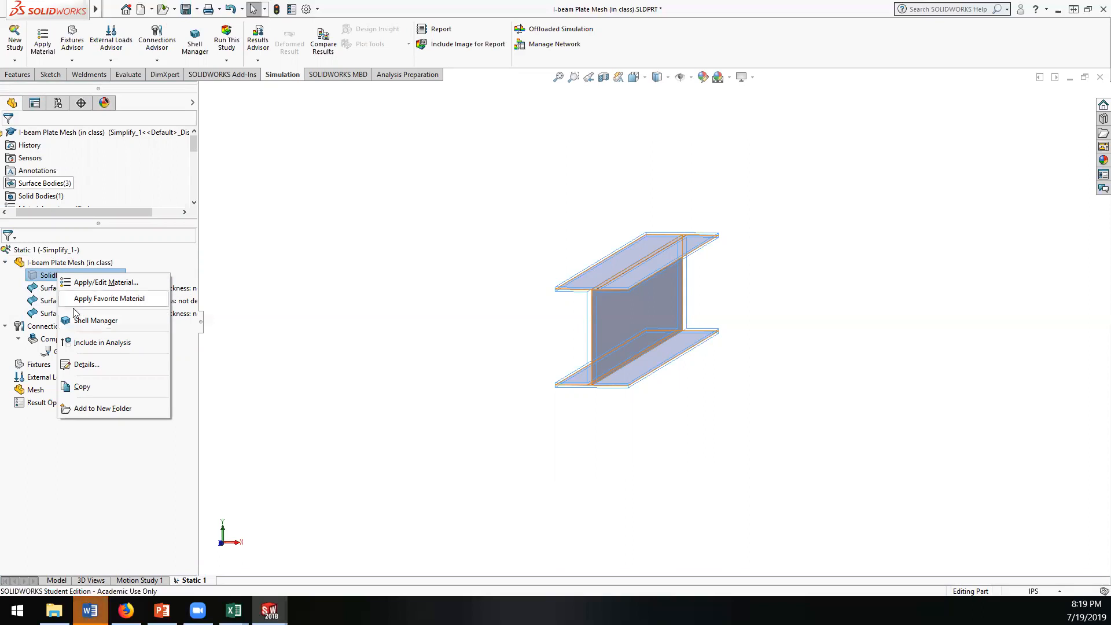
left_click(142, 250)
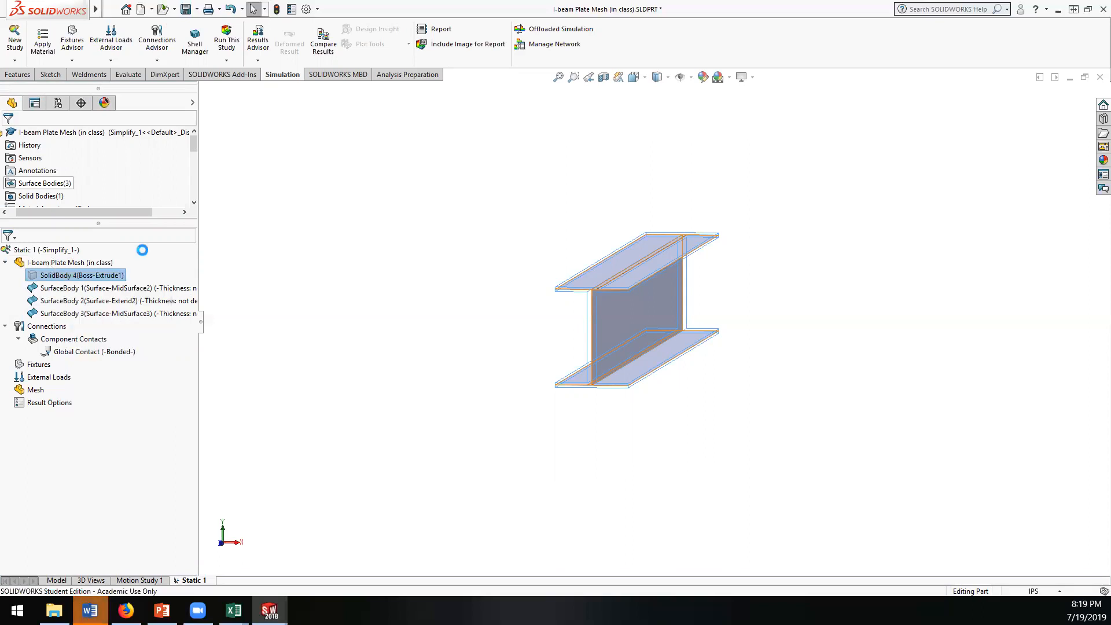
Step: Open the Shell Manager from the upper flange's surface body in the study
right_click(66, 291)
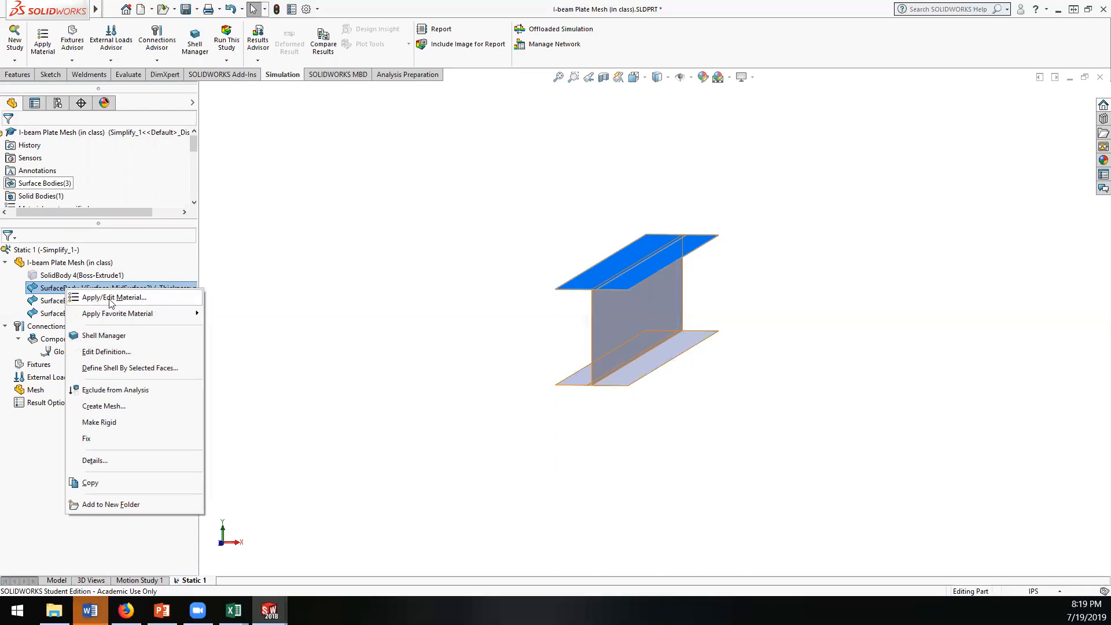
left_click(108, 336)
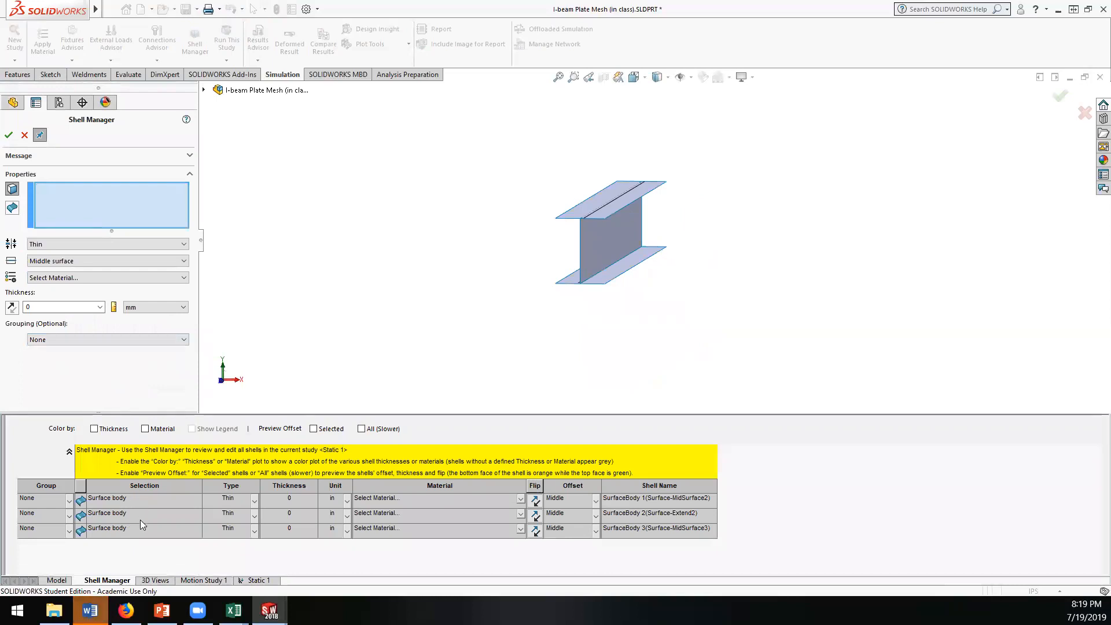
left_click(306, 498)
left_click(313, 498)
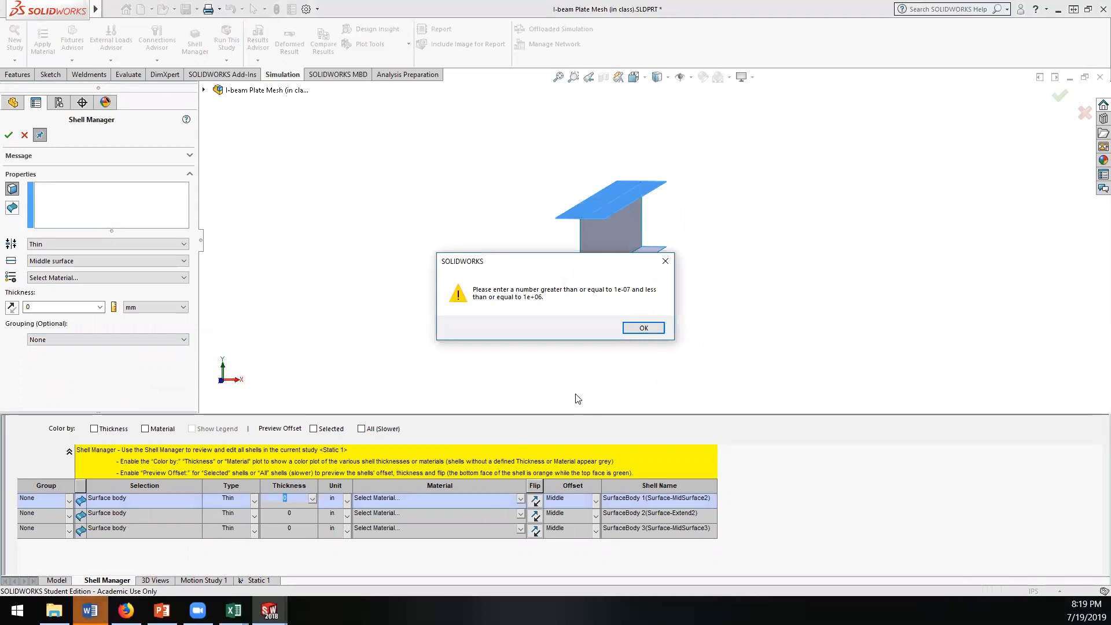
left_click(636, 328)
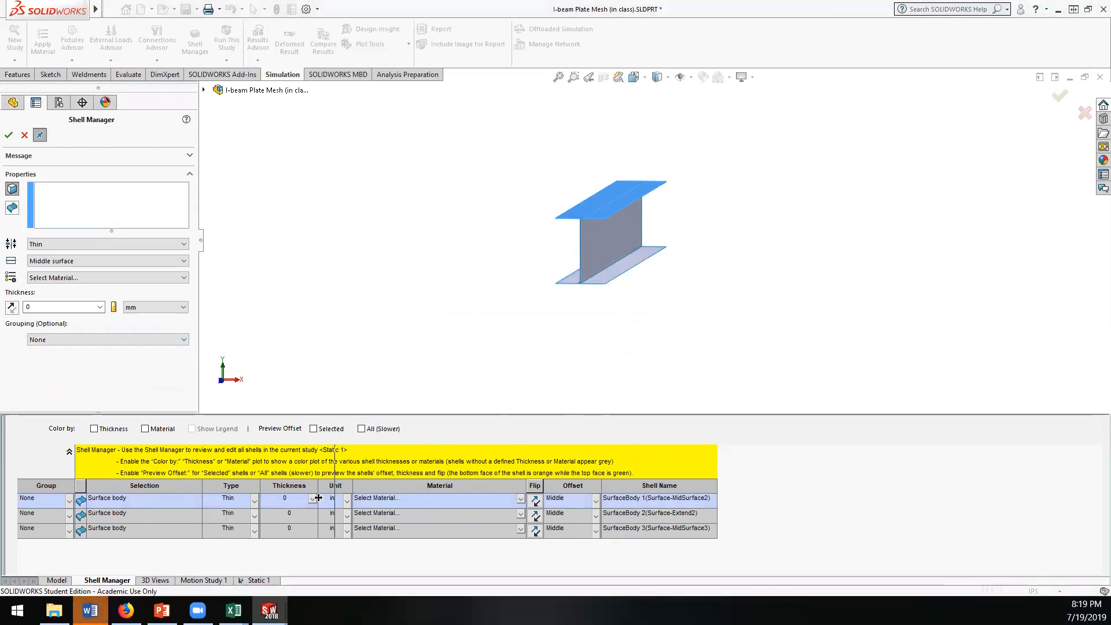
left_click_drag(313, 498, 315, 497)
left_click(313, 499)
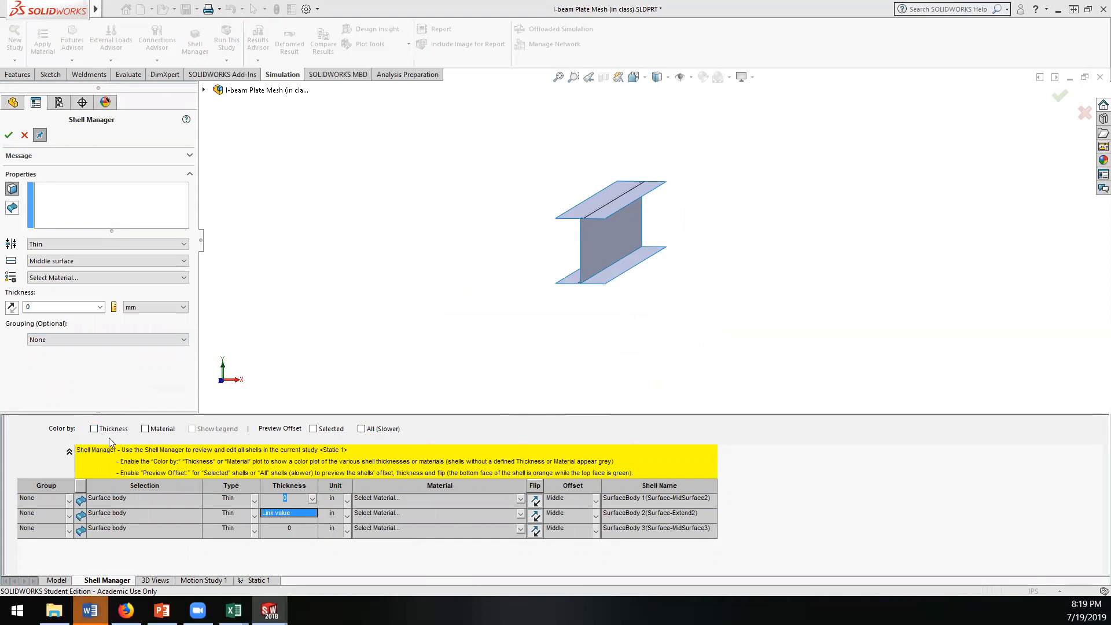
left_click(253, 505)
left_click(253, 503)
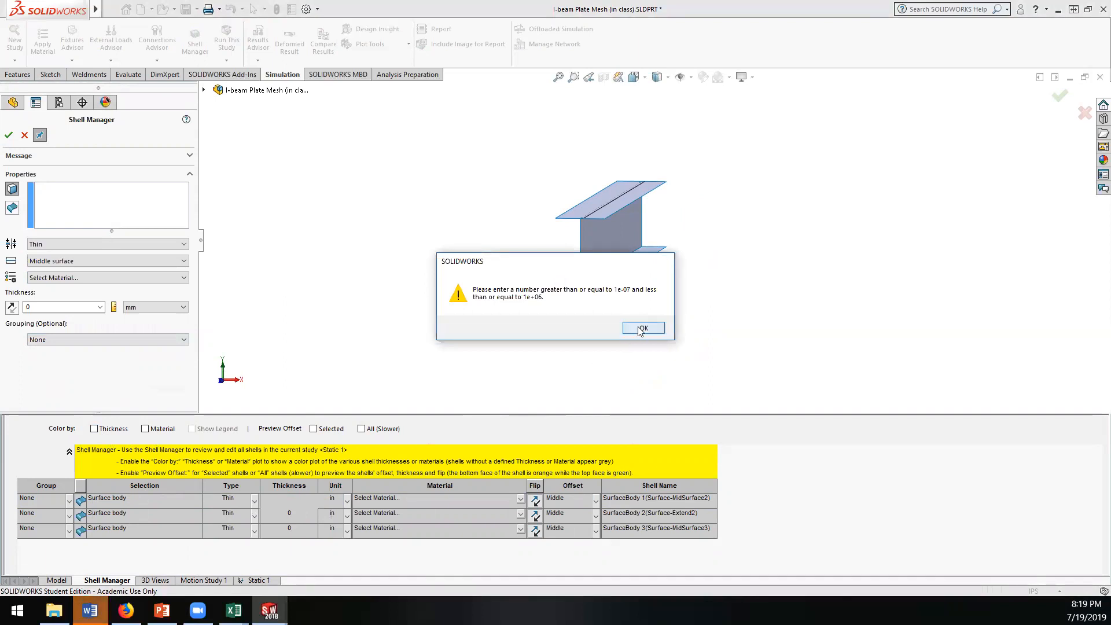
left_click(642, 328)
Step: Examine the grouping, shell type and offset options available for the upper flange shell
left_click(69, 501)
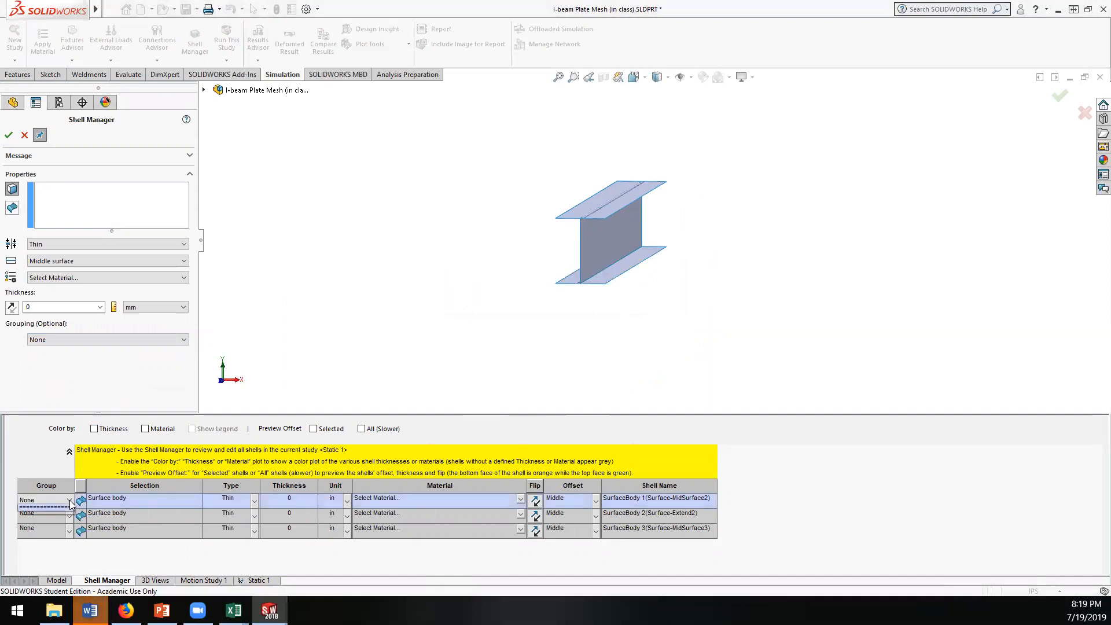
left_click(70, 502)
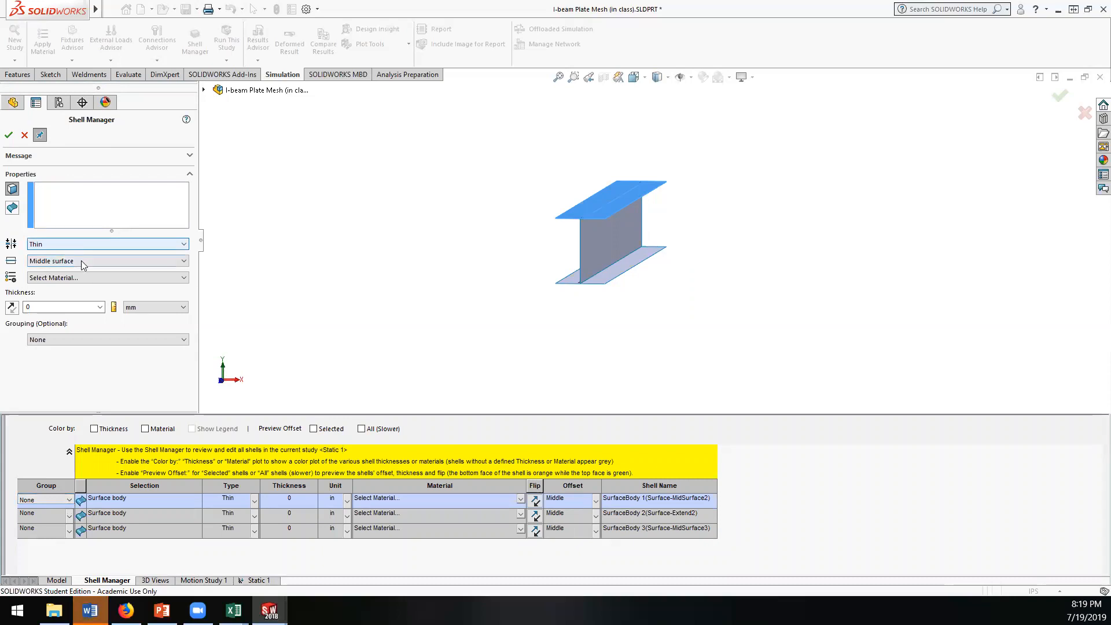
left_click(64, 244)
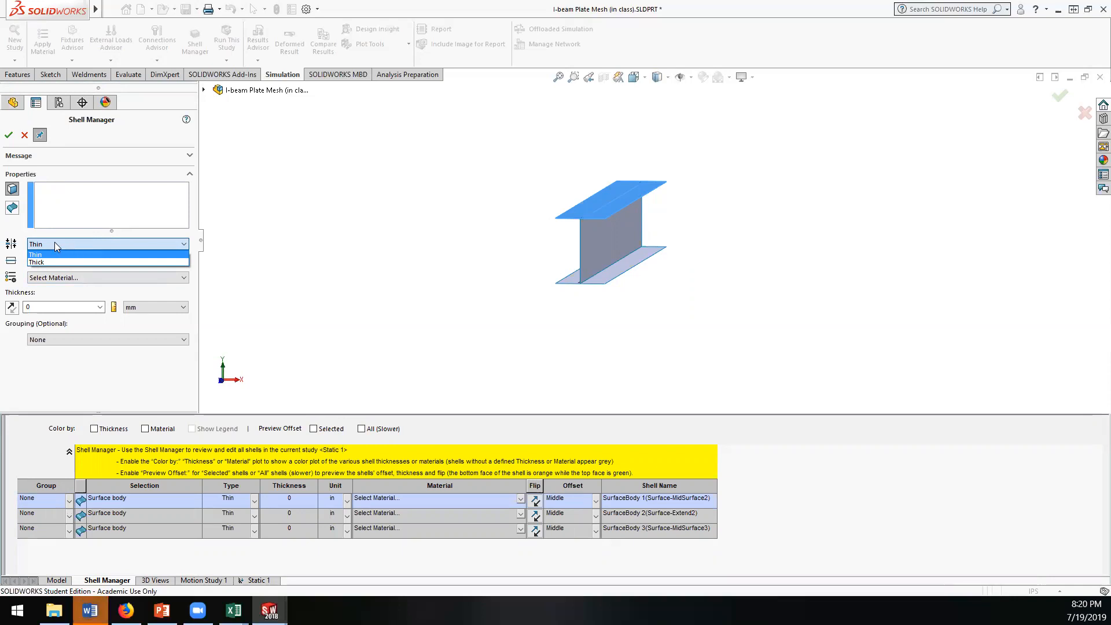
left_click(55, 243)
left_click(67, 261)
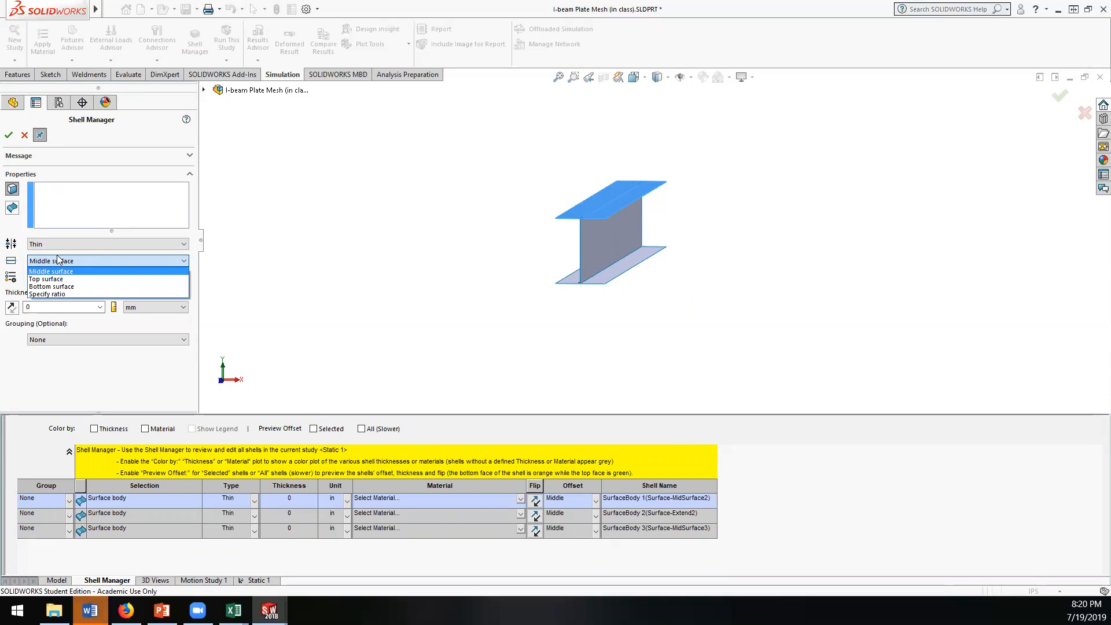
left_click(51, 231)
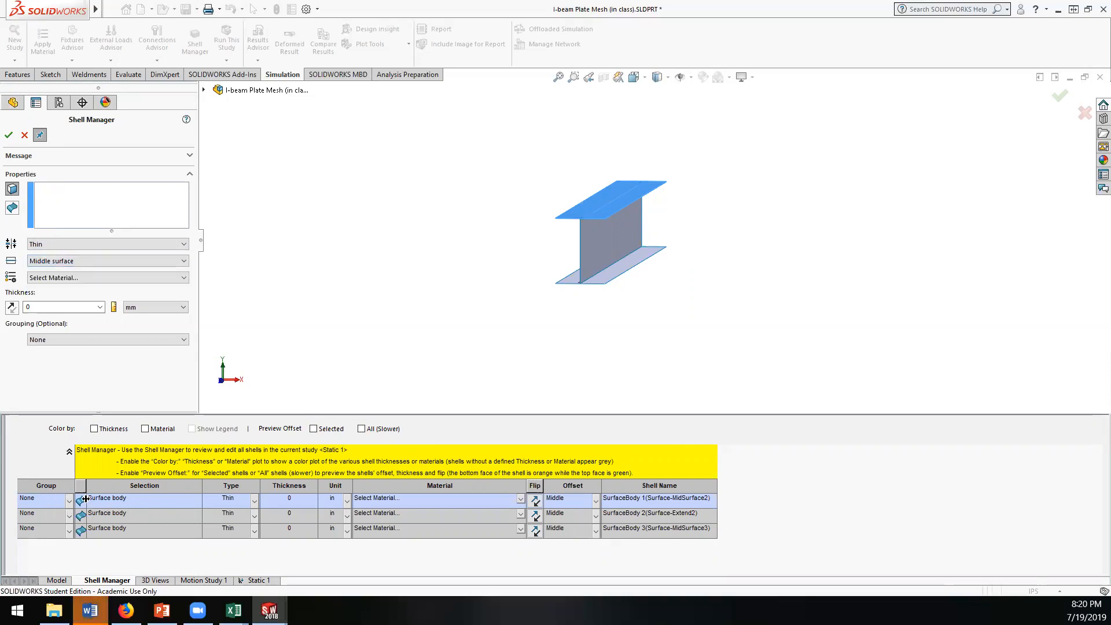
Step: Set the thickness of the upper flange shell, SurfaceBody 1, to 0.5 in
left_click(289, 499)
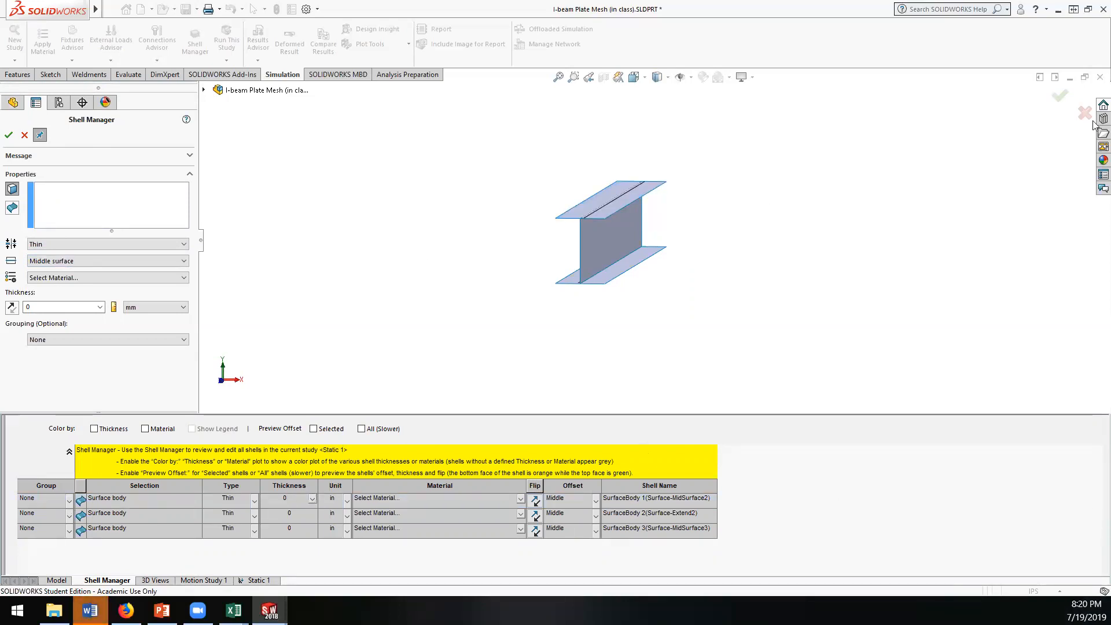
key("alt+Tab")
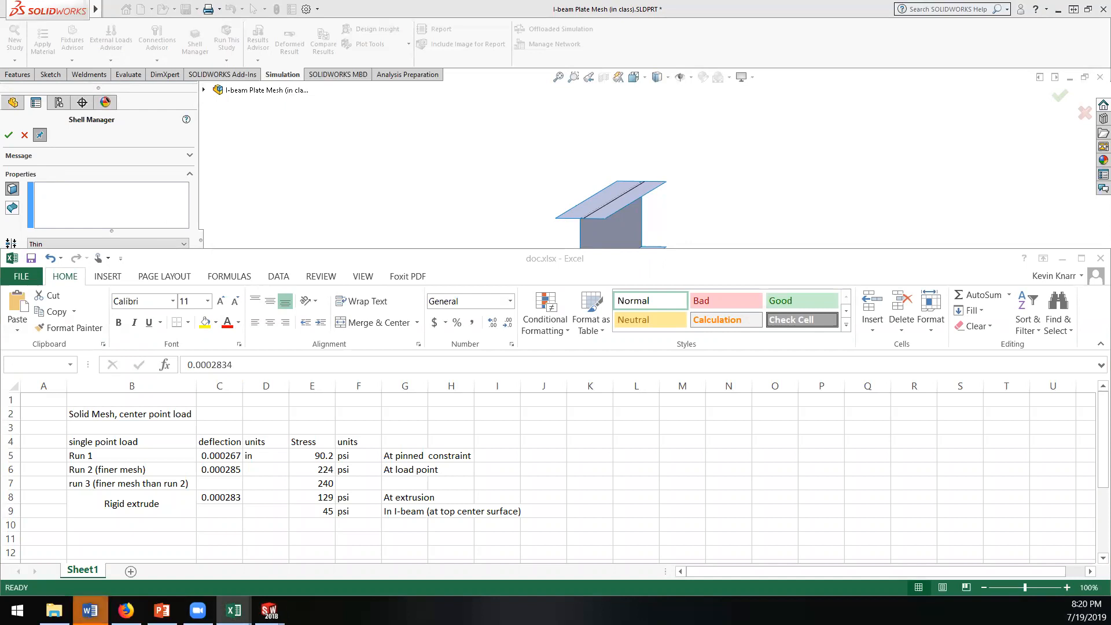
key("alt+Tab")
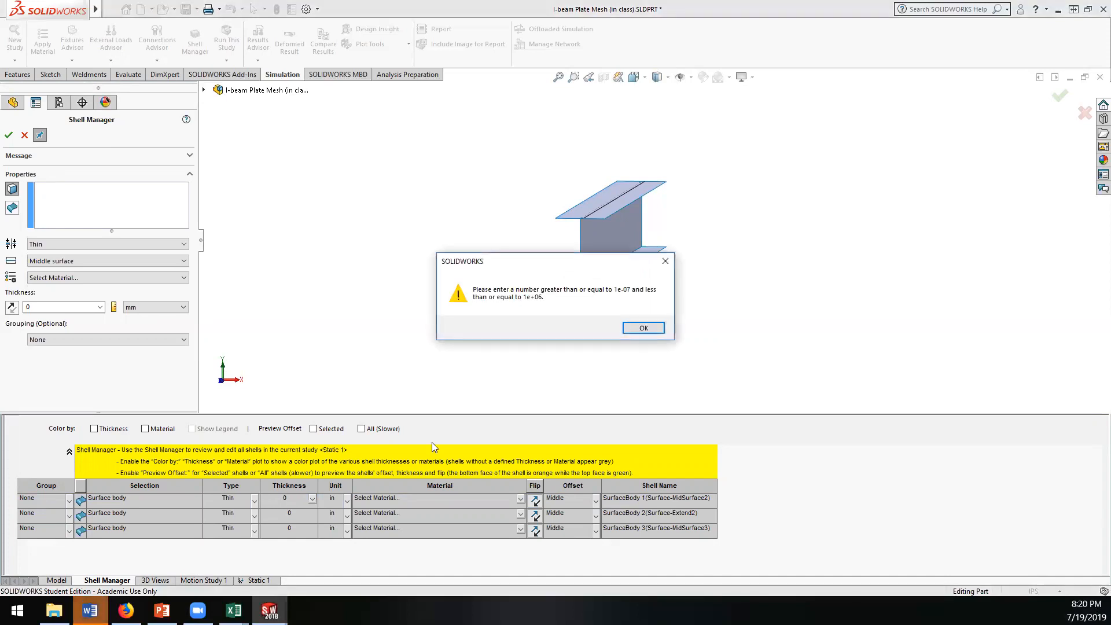
left_click(638, 325)
left_click(296, 497)
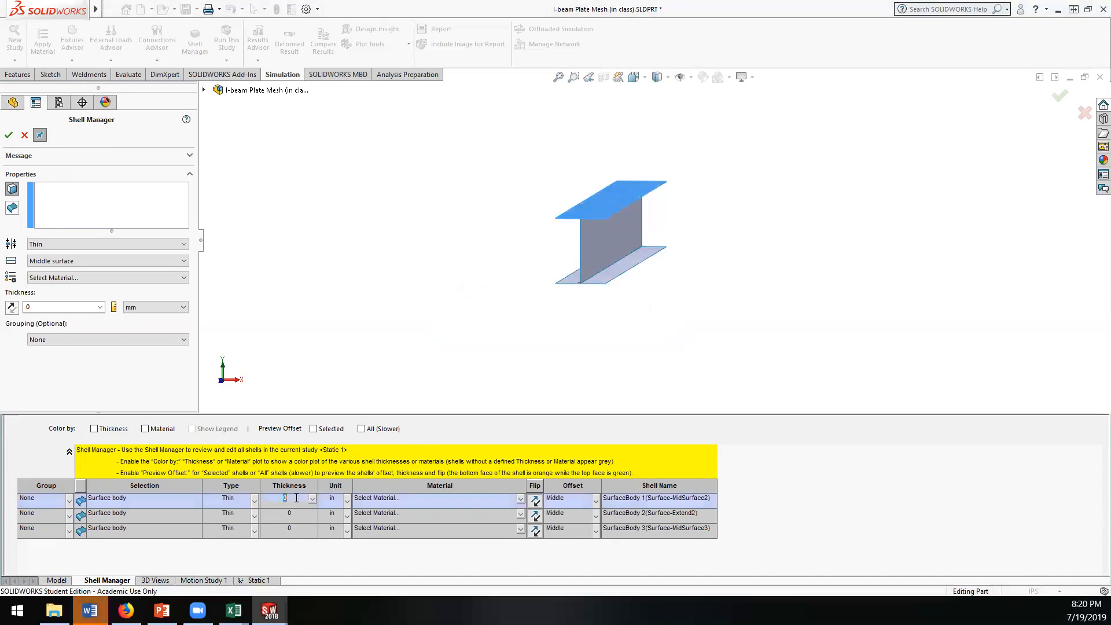
type(".5")
key("Tab")
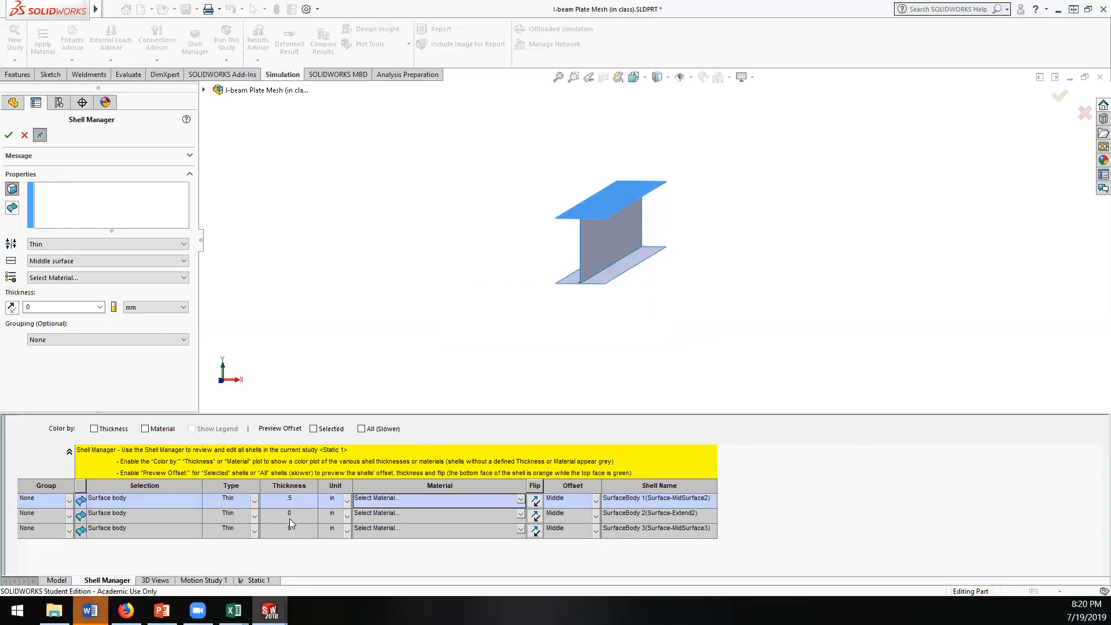
Step: Set the web shell's thickness to 1 in and the lower flange shell's thickness to 0.5 in
left_click(289, 518)
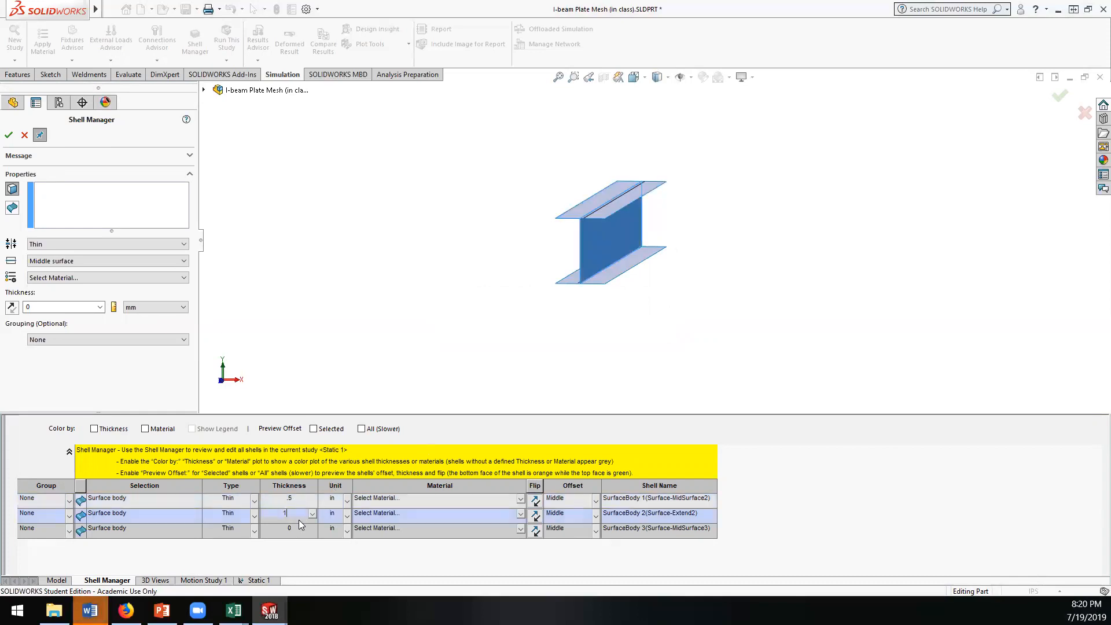
left_click(296, 530)
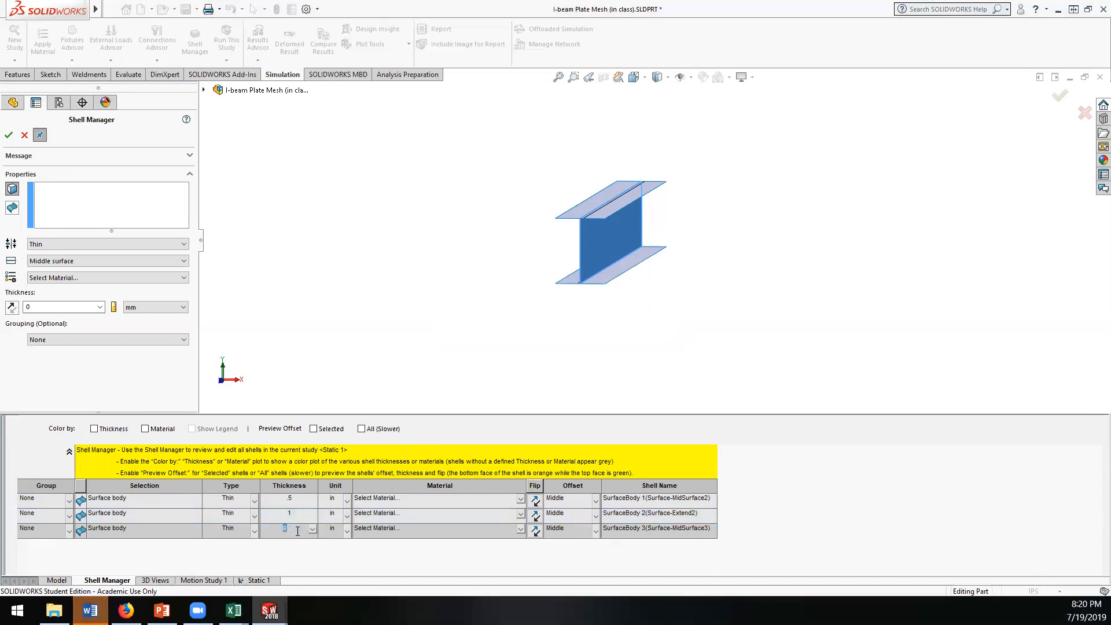
type(".5")
key("Return")
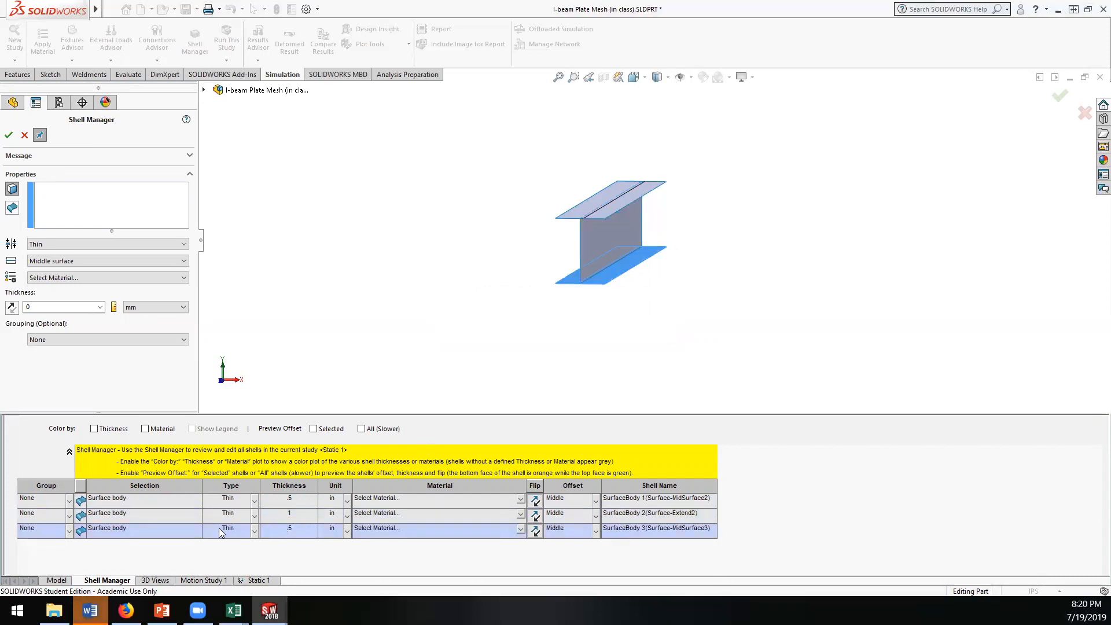
Step: Assign the aluminium alloy 6061-T6 (SS) as material of the upper flange shell, SurfaceBody 1
left_click(521, 498)
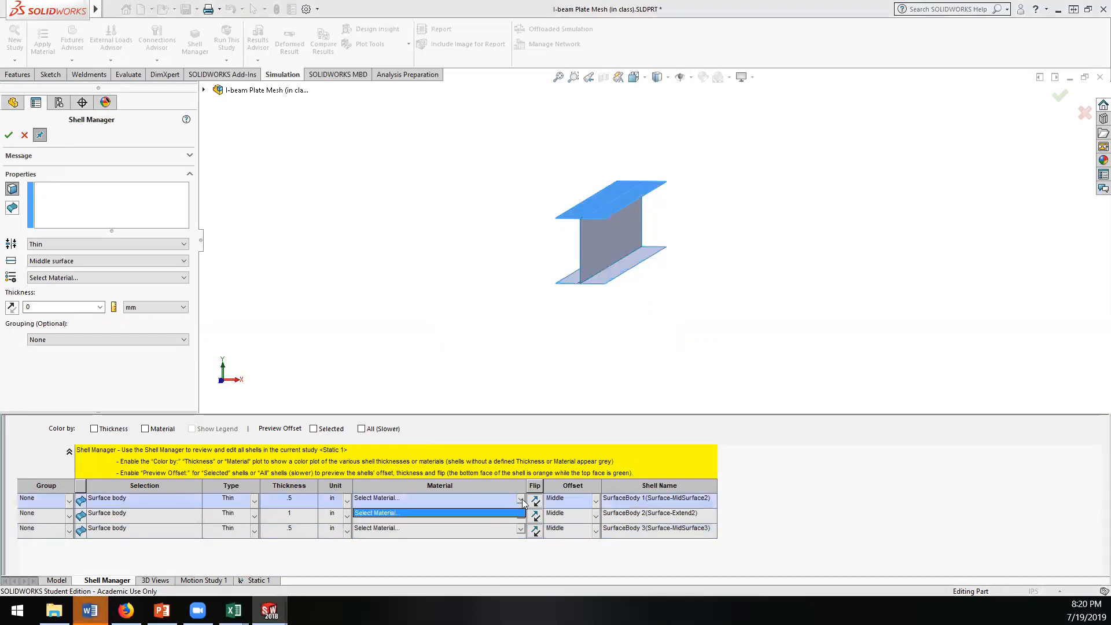
left_click(487, 512)
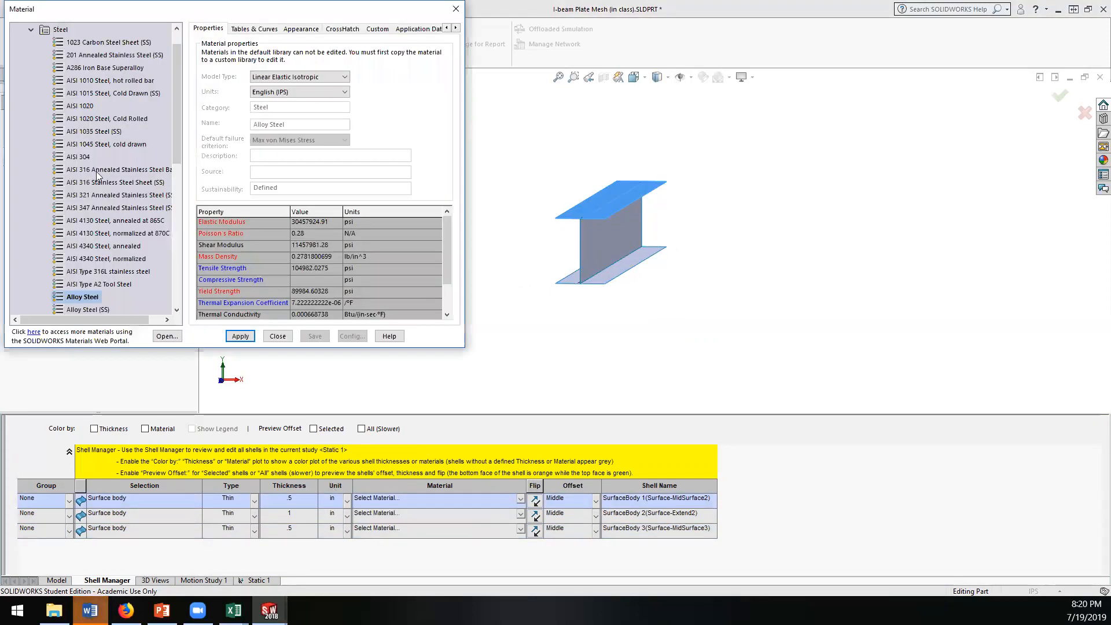
left_click_drag(176, 109, 189, 273)
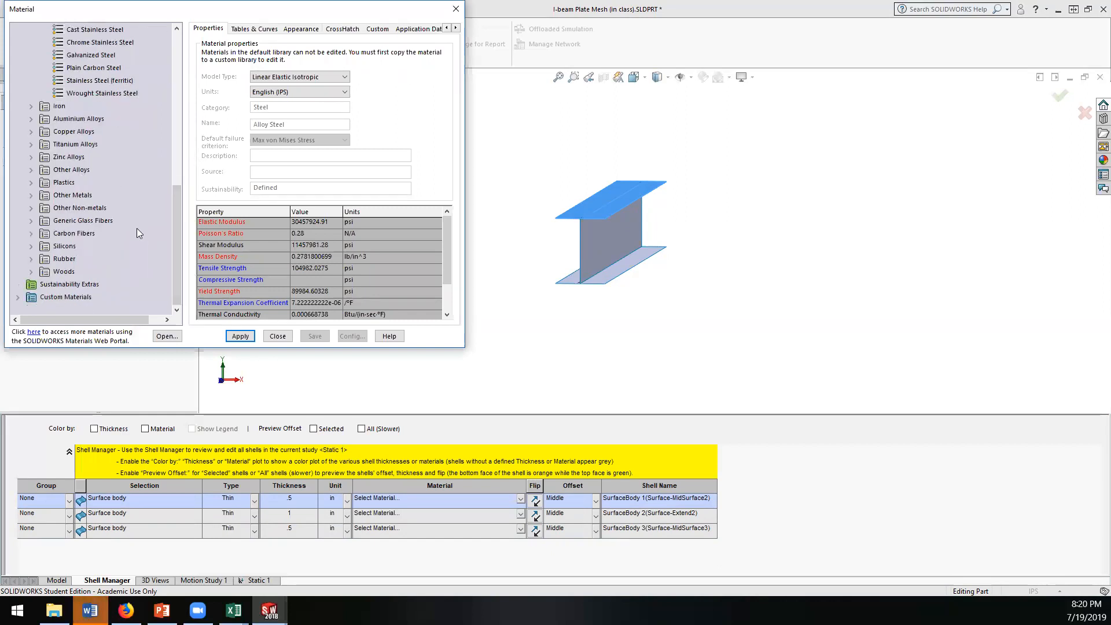
scroll(137, 228, "up", 1)
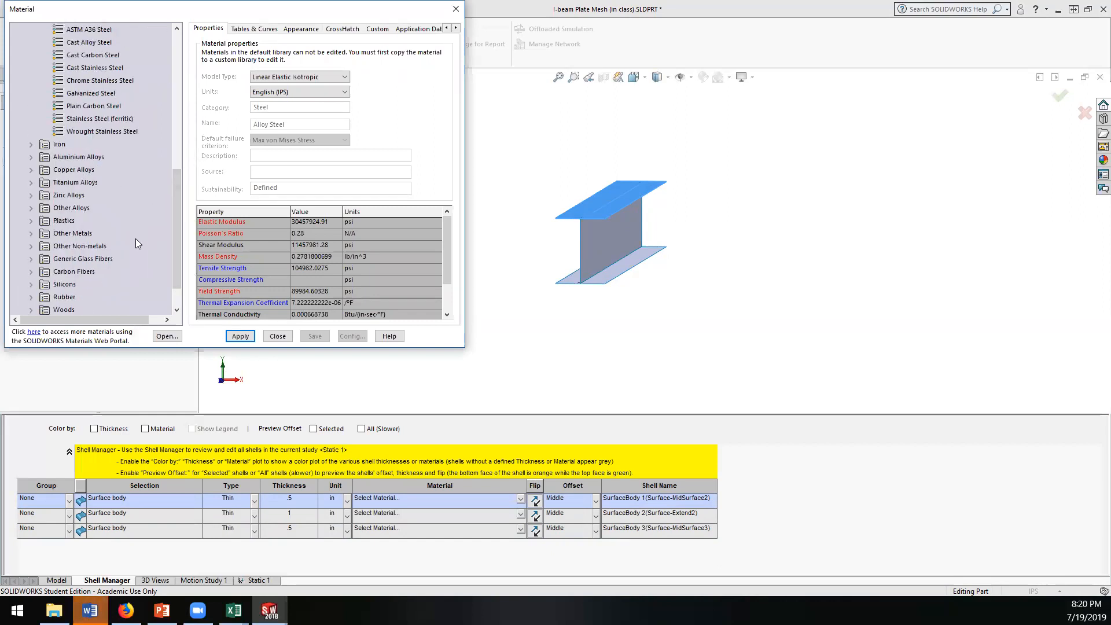
left_click(31, 157)
scroll(96, 263, "down", 3)
scroll(93, 258, "down", 15)
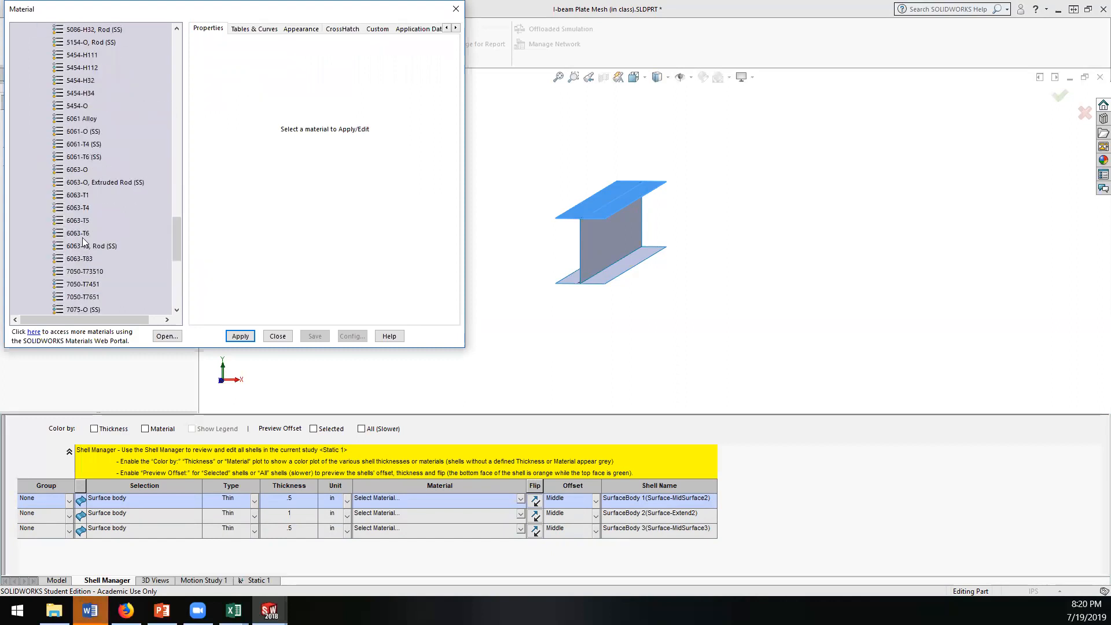
left_click(81, 156)
left_click(240, 338)
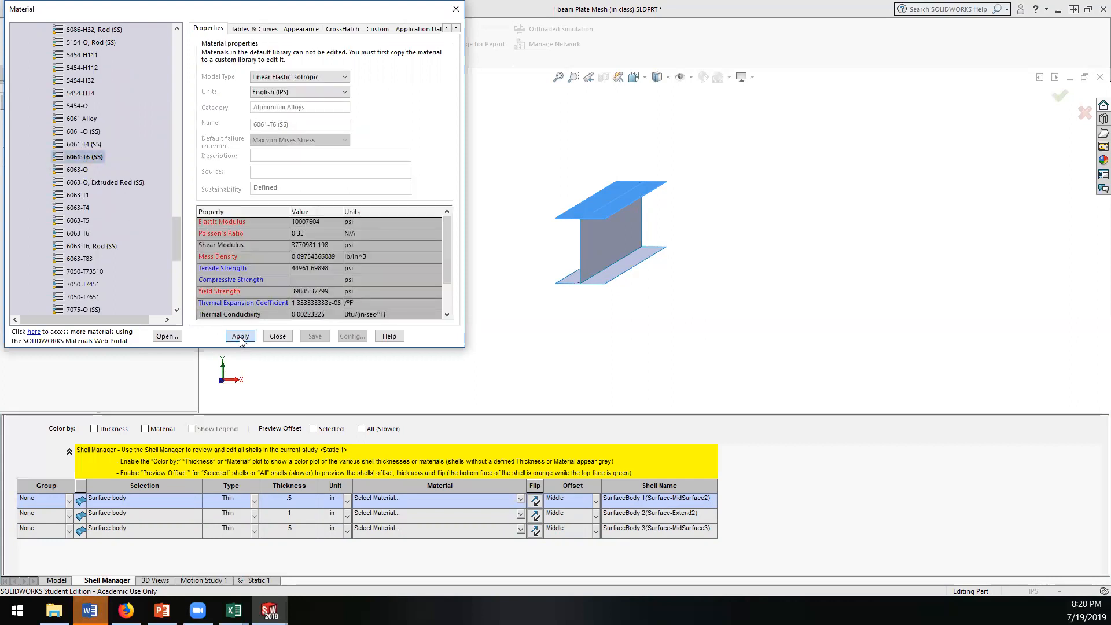
left_click(277, 337)
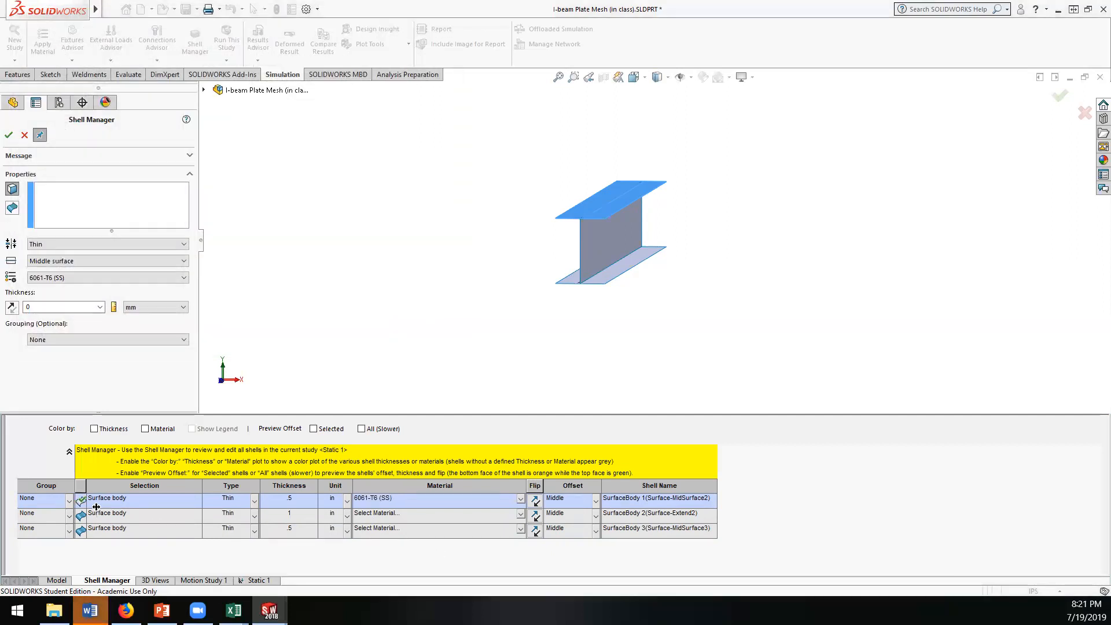
Step: Create a thin shell group named "flange" with 6061-T6 (SS) as its material
left_click(69, 500)
left_click(46, 517)
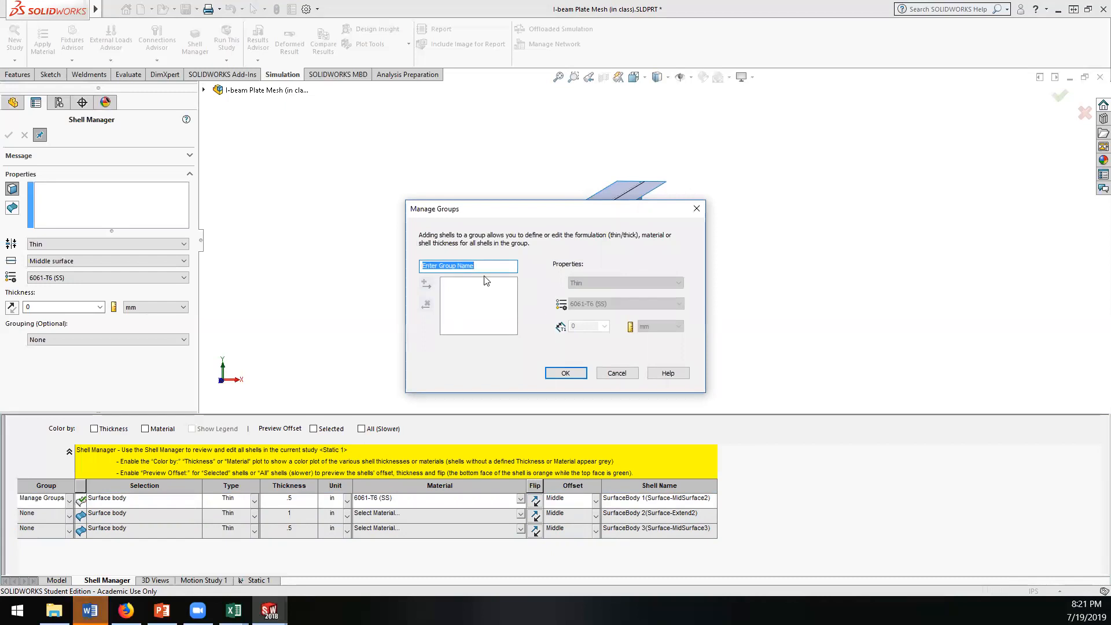
left_click(472, 265)
left_click_drag(471, 264, 372, 269)
type("flange")
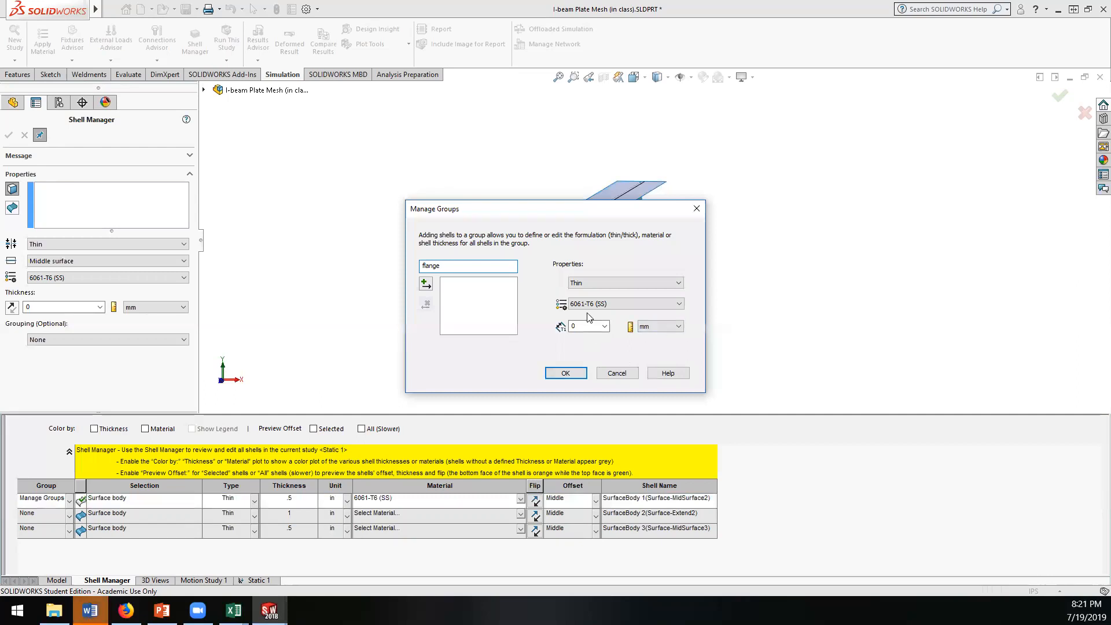
left_click(610, 284)
left_click(610, 280)
left_click(424, 284)
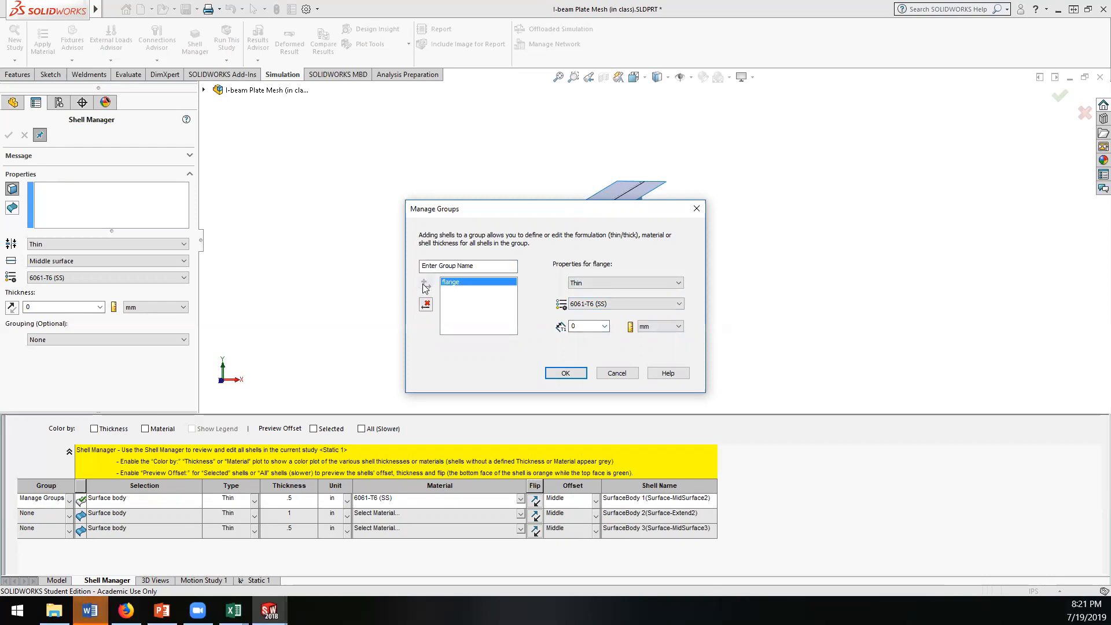
left_click(566, 373)
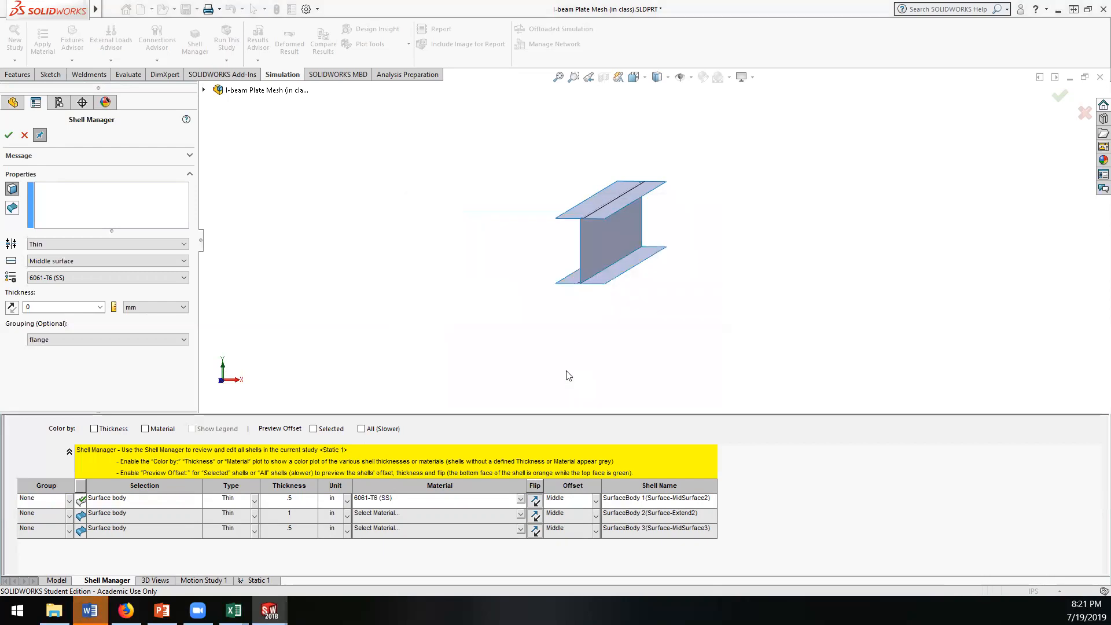
Step: Put the upper flange shell in the flange group and set its thickness to 0.5 in
left_click(71, 500)
left_click(40, 531)
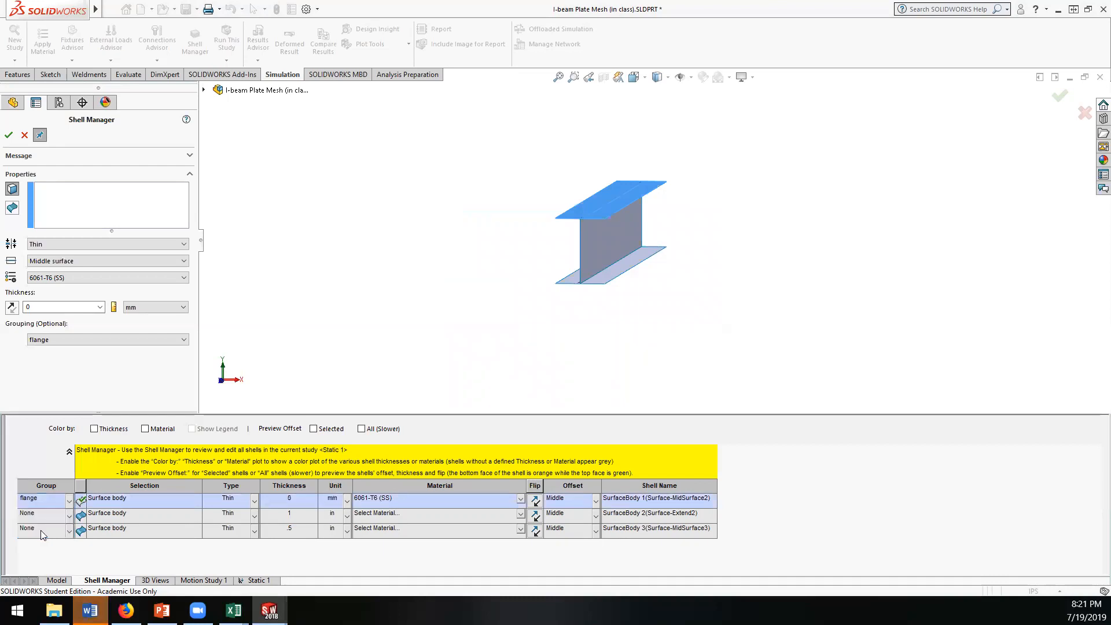
left_click(346, 502)
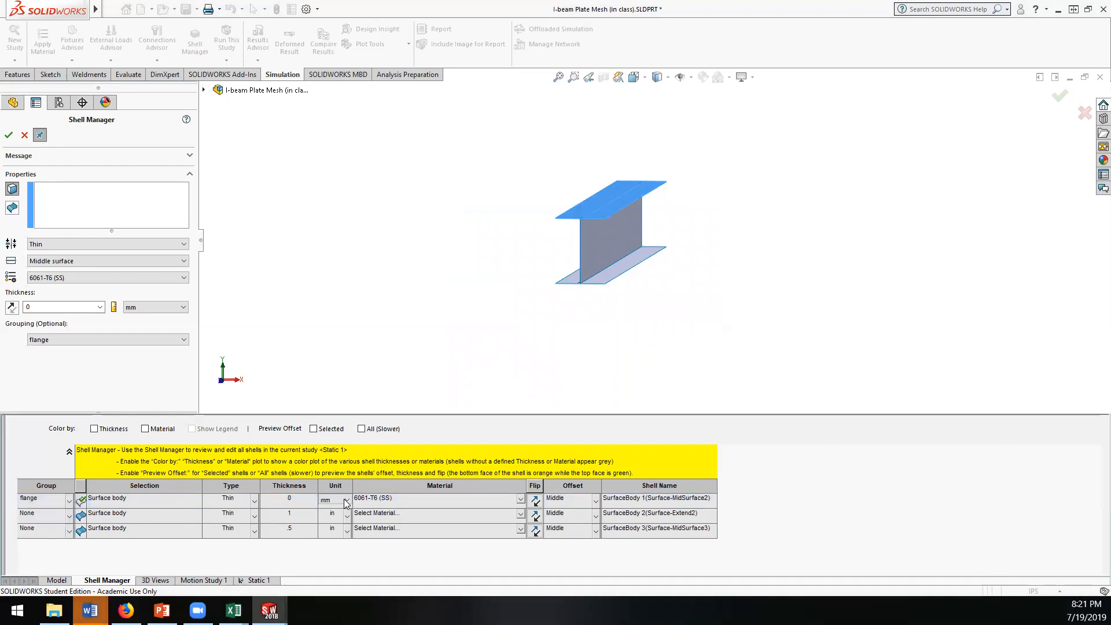
left_click(346, 502)
left_click(329, 532)
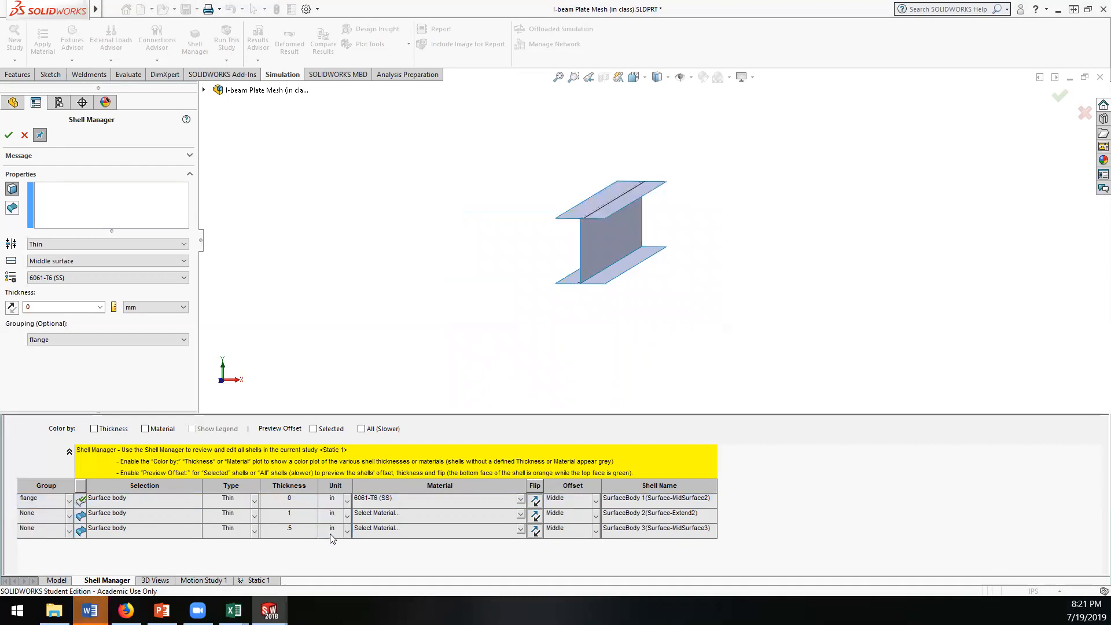
left_click(297, 501)
type(".5")
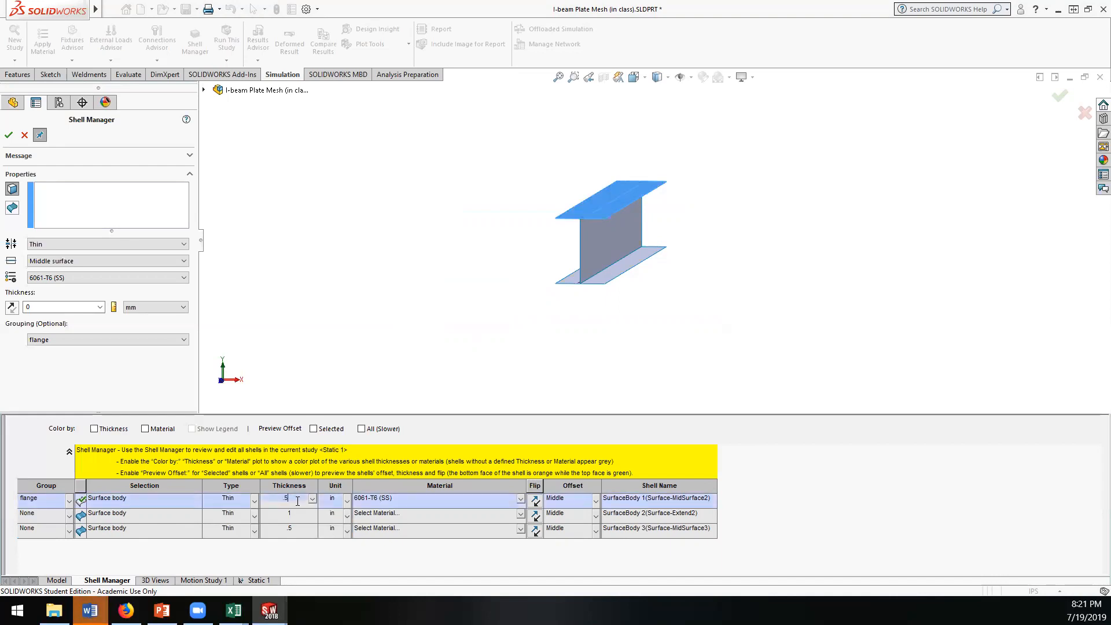
key("Return")
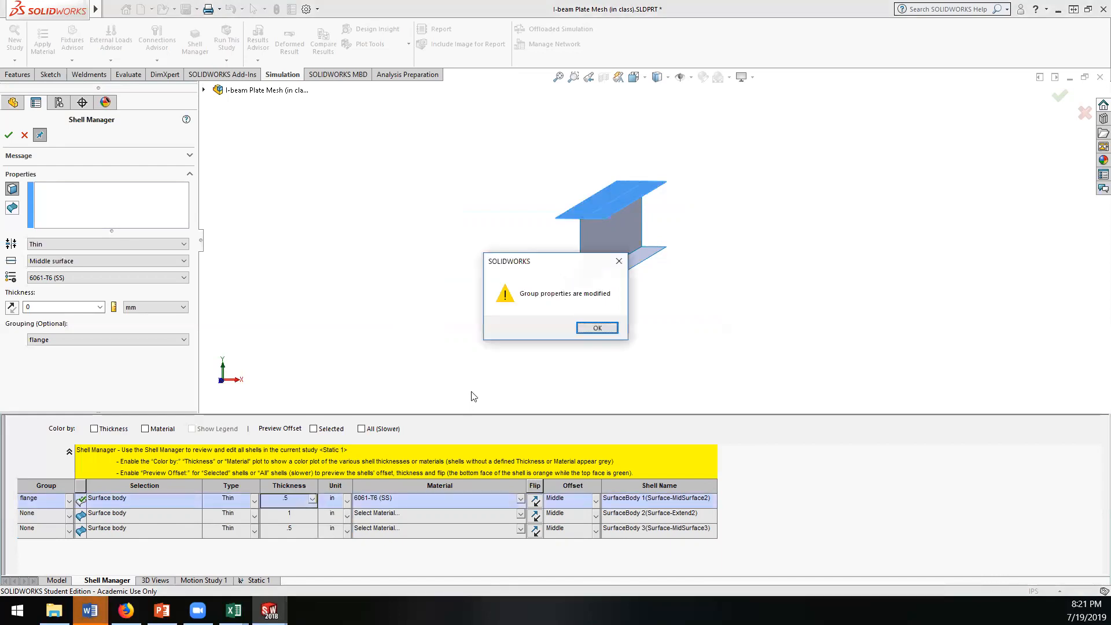
left_click(597, 327)
Step: Add the lower flange shell to the flange group, assign 6061-T6 (SS) to the web shell, and accept the shell definitions
left_click(68, 531)
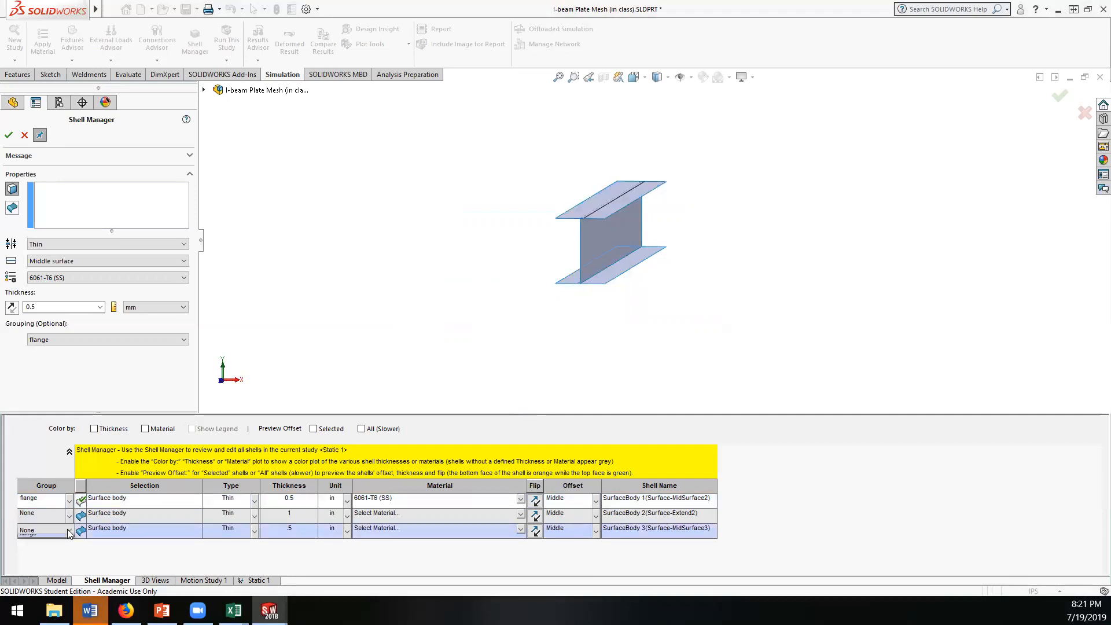
left_click(37, 564)
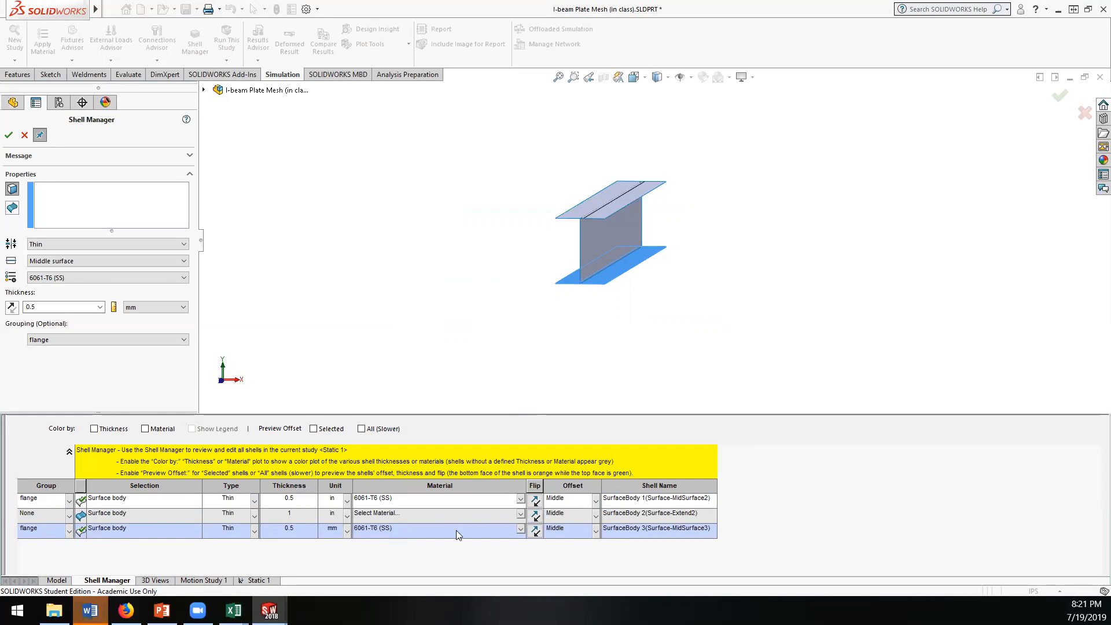
left_click(519, 515)
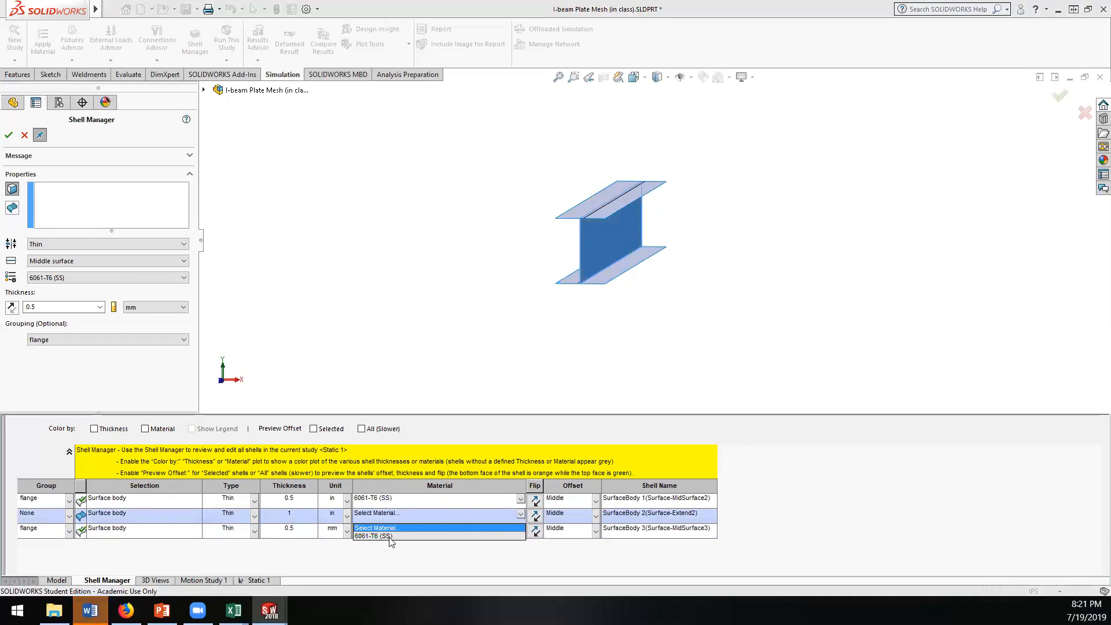
left_click(405, 536)
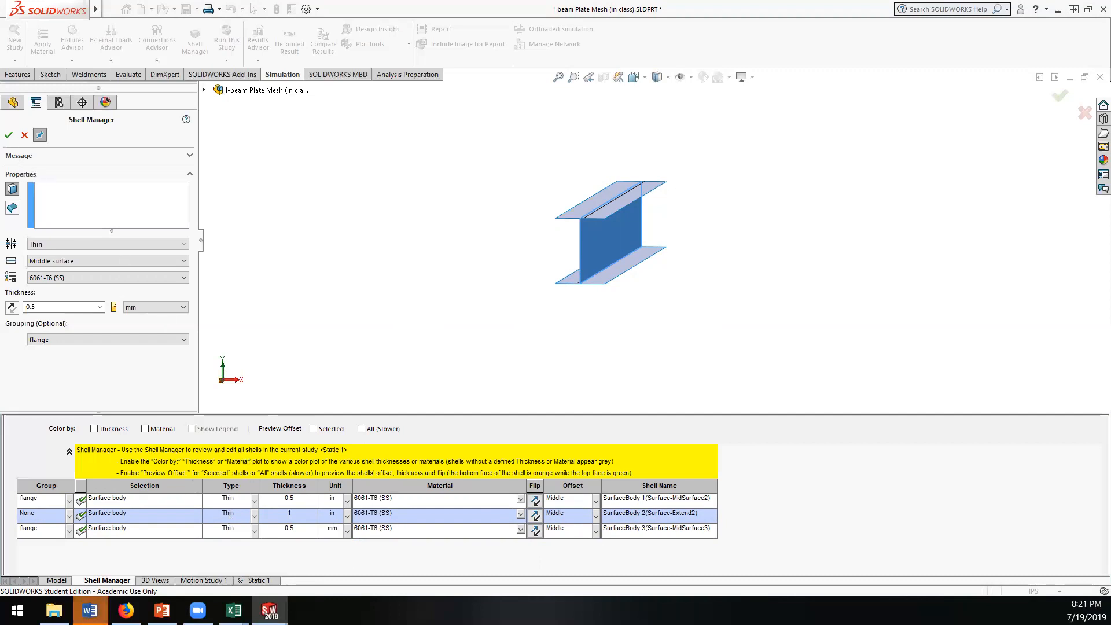
left_click(8, 136)
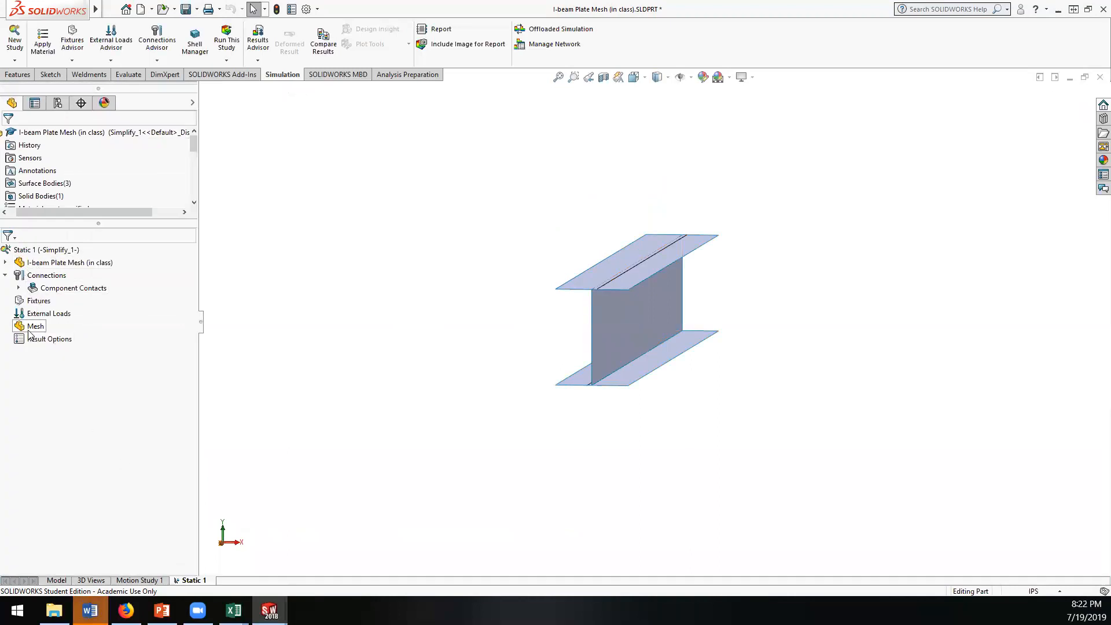
Step: Reopen the Shell Manager from the upper flange's surface body and set the lower flange shell's thickness unit to inches
left_click(5, 263)
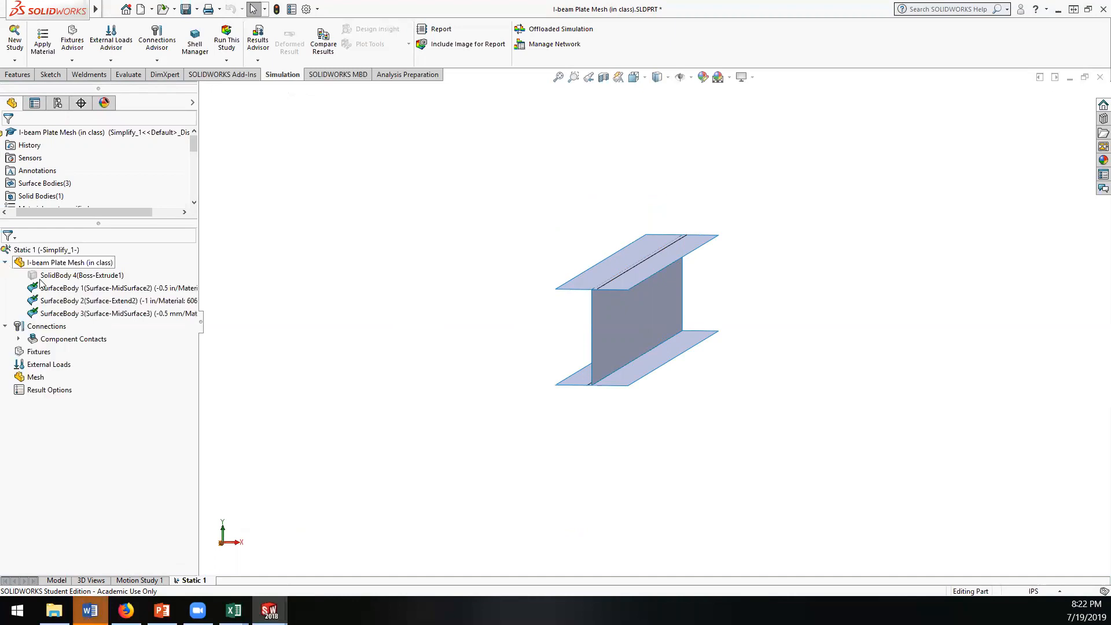
right_click(56, 289)
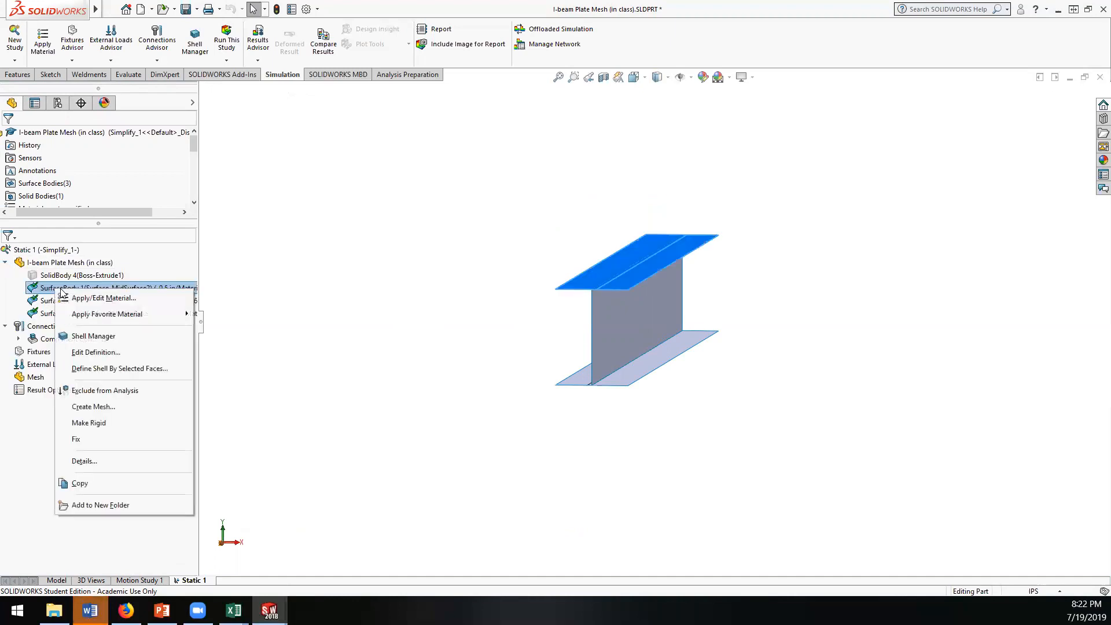
left_click(92, 337)
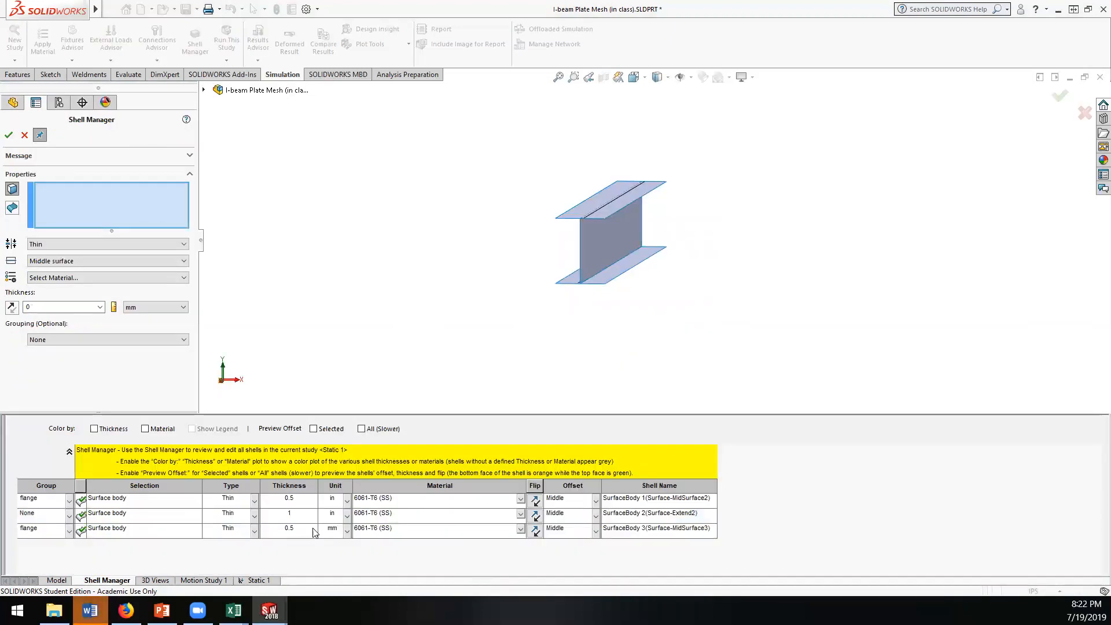
left_click(347, 530)
left_click(331, 564)
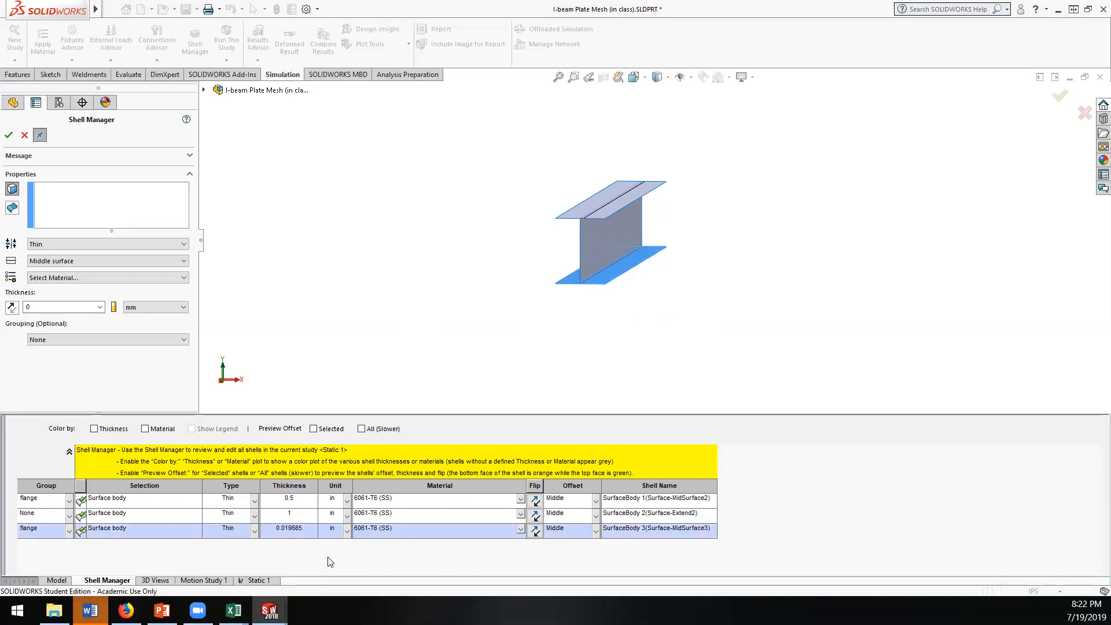
Step: Set the lower flange shell's thickness to 0.5 in and accept the shell definitions
left_click(303, 532)
left_click(297, 530)
left_click(302, 530)
key("Delete")
key("Delete")
key("Delete")
key("Delete")
key("Delete")
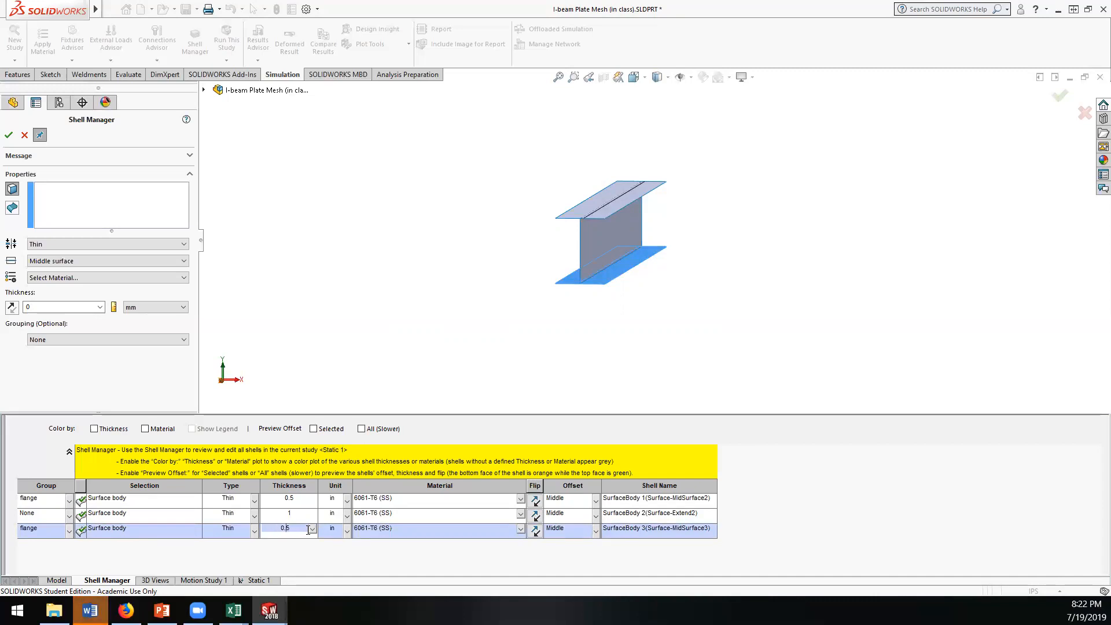
key("Return")
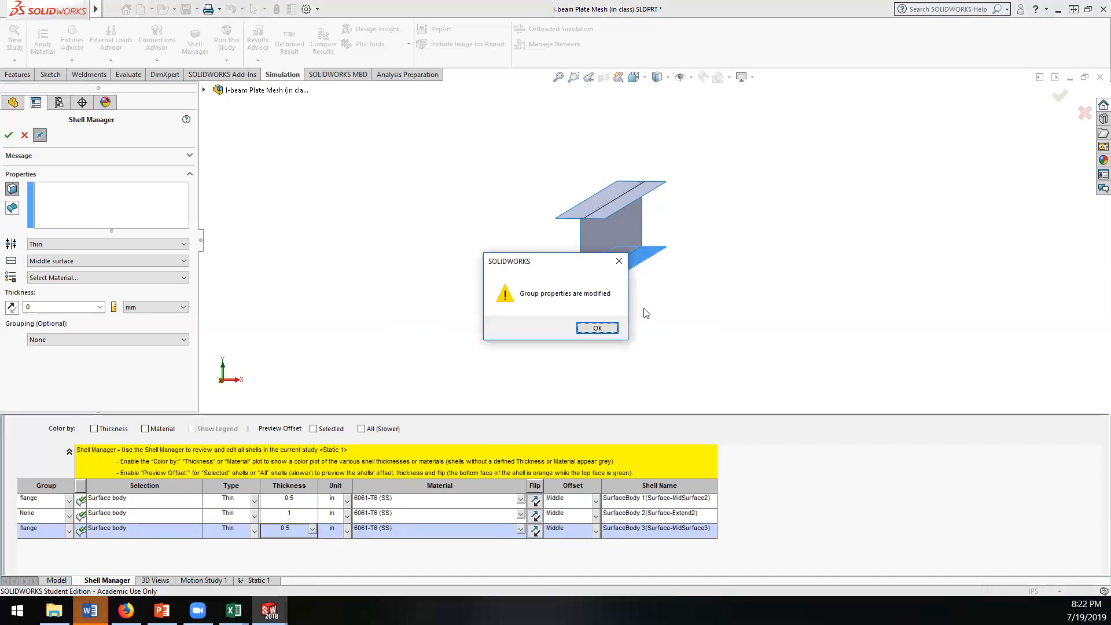
left_click(596, 328)
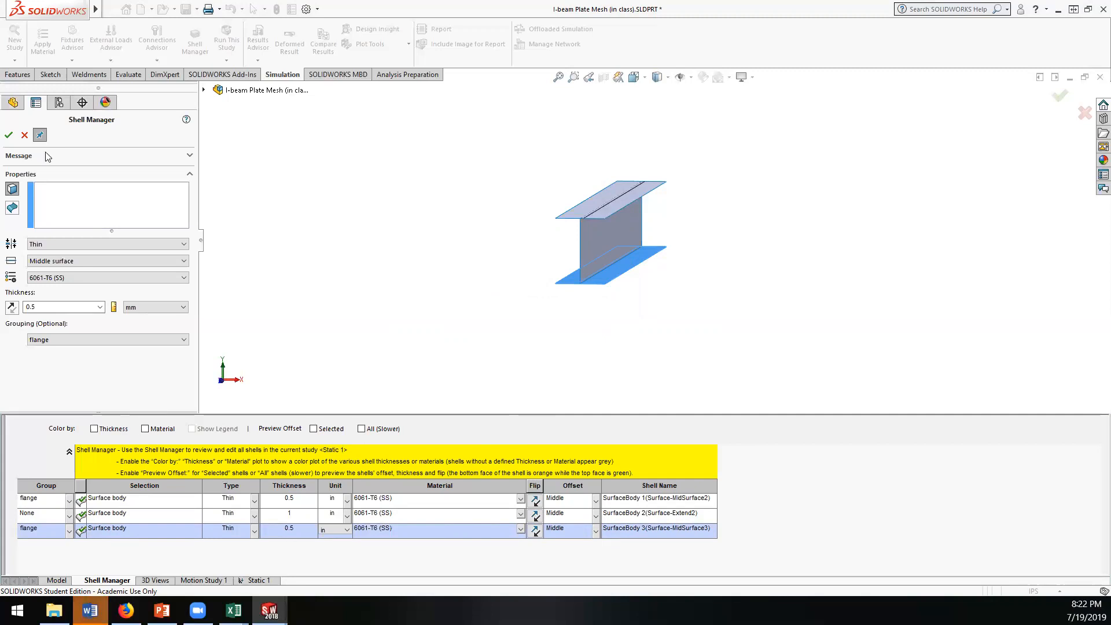
left_click(9, 136)
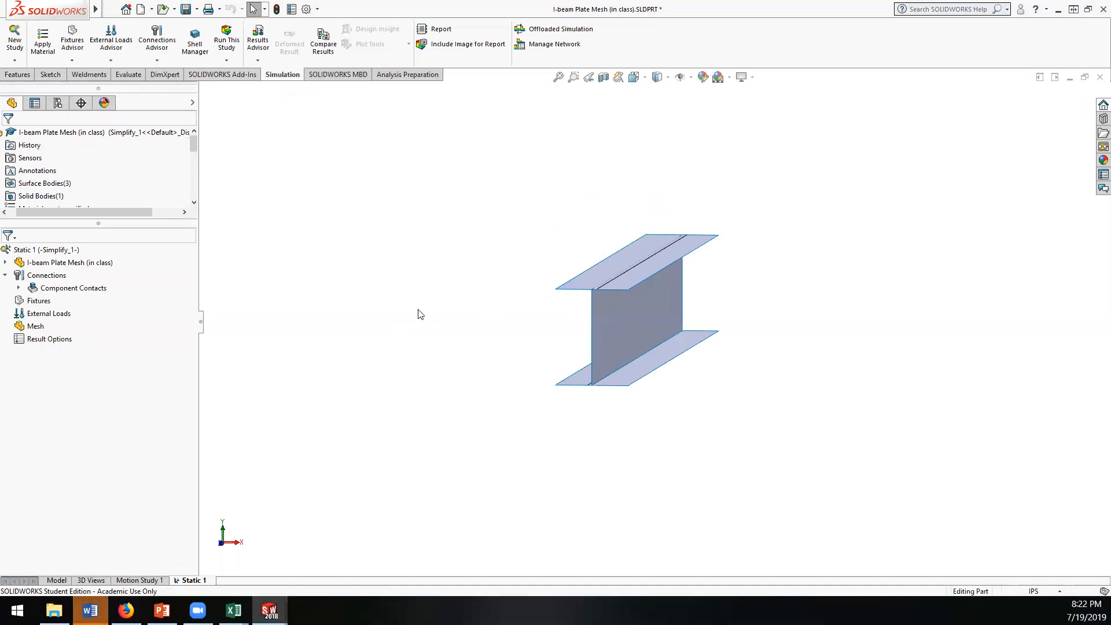
Step: Create the shell mesh for the static study at the default mesh density
scroll(644, 316, "down", 3)
middle_click_drag(604, 339, 629, 336)
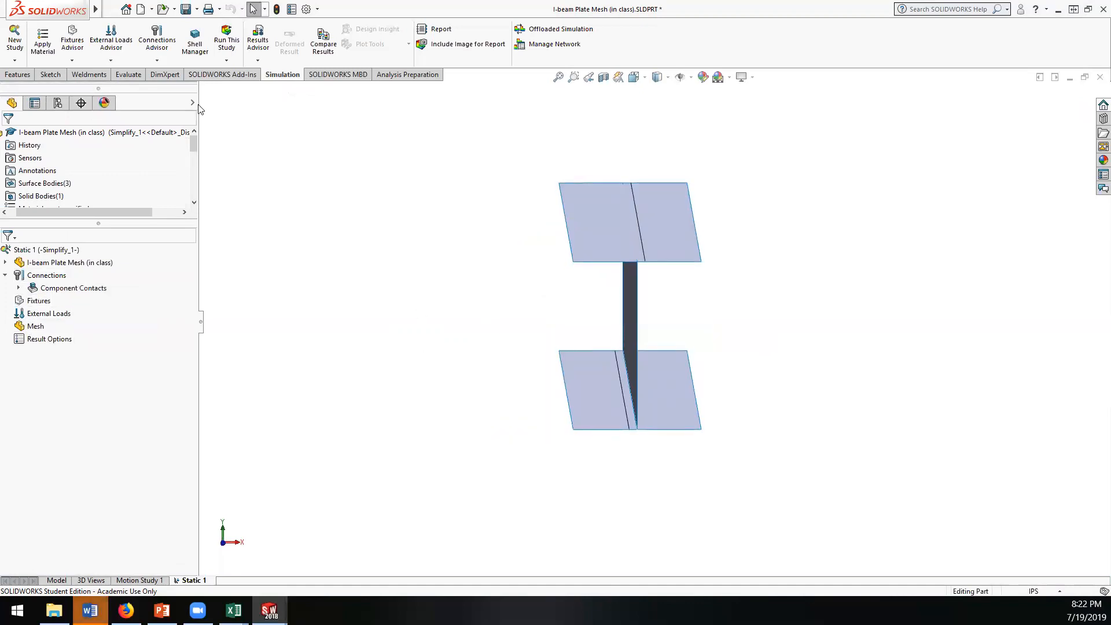
right_click(22, 252)
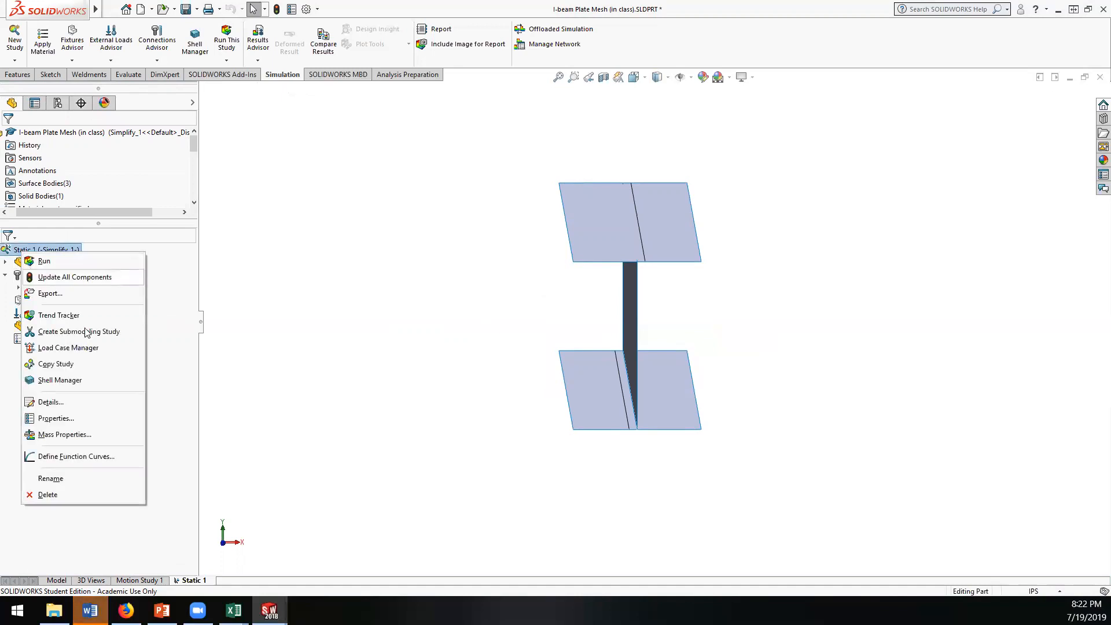
left_click(160, 396)
right_click(18, 326)
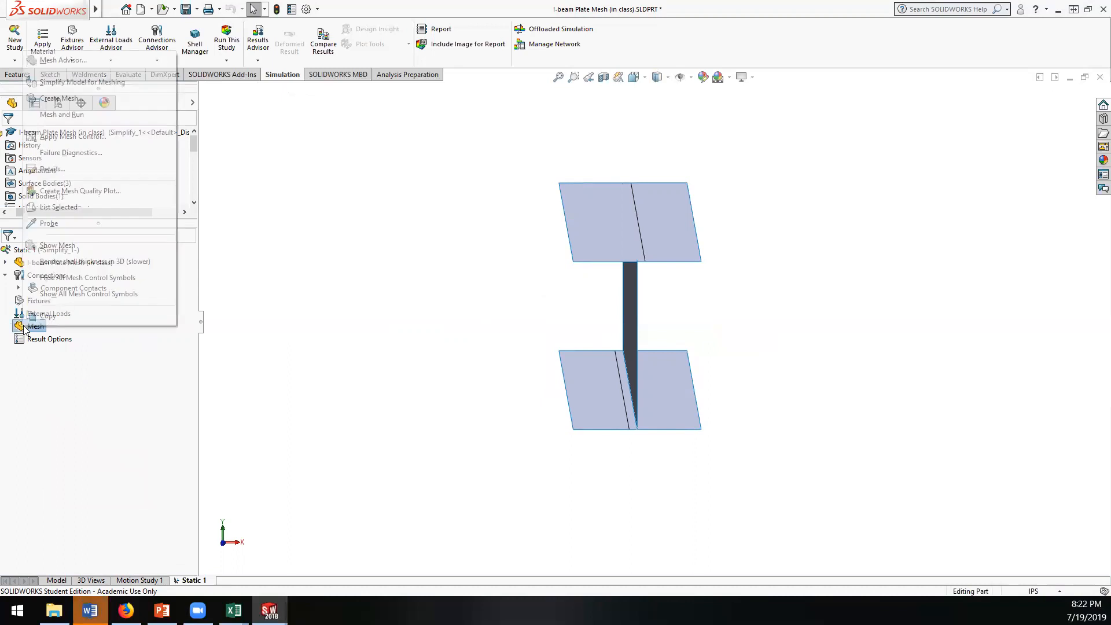
left_click(58, 100)
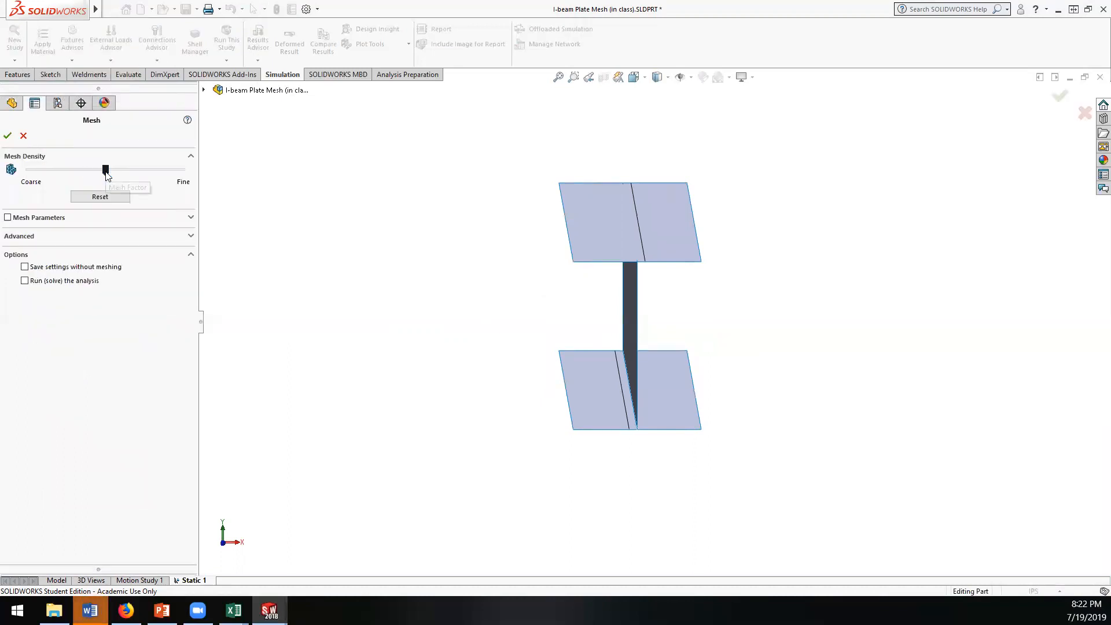
left_click(8, 136)
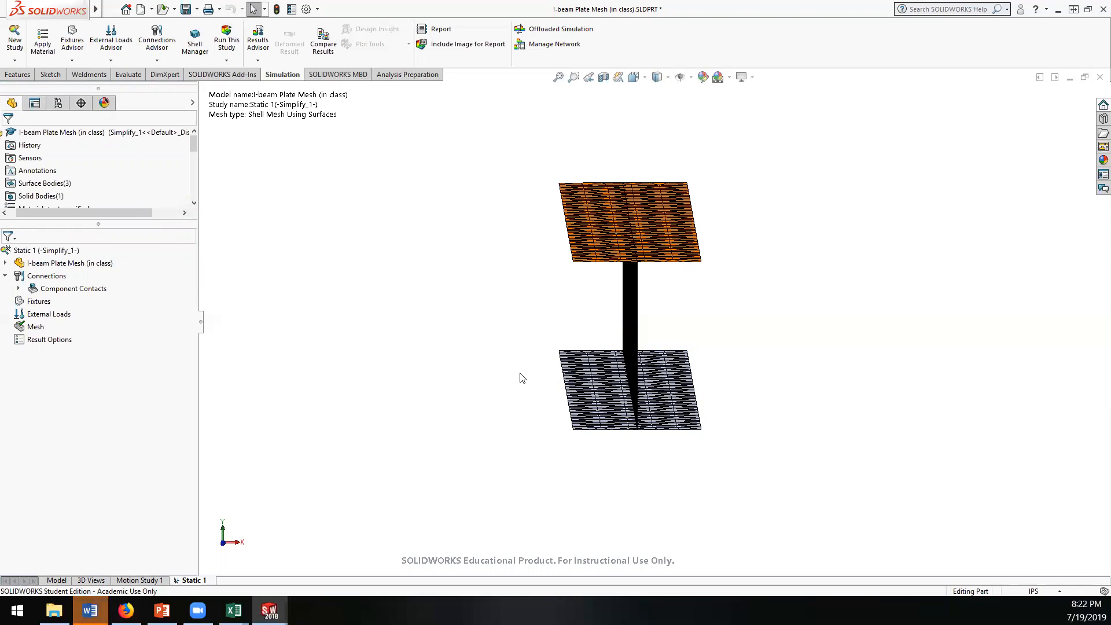
middle_click_drag(515, 345, 688, 255)
scroll(705, 347, "down", 3)
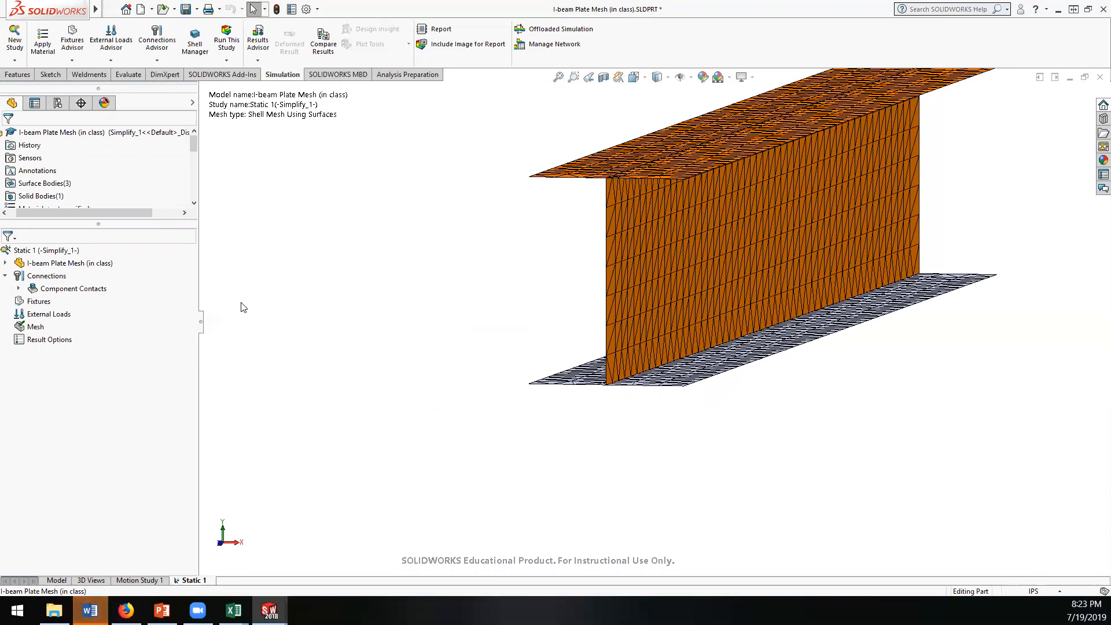
middle_click_drag(315, 337, 161, 314)
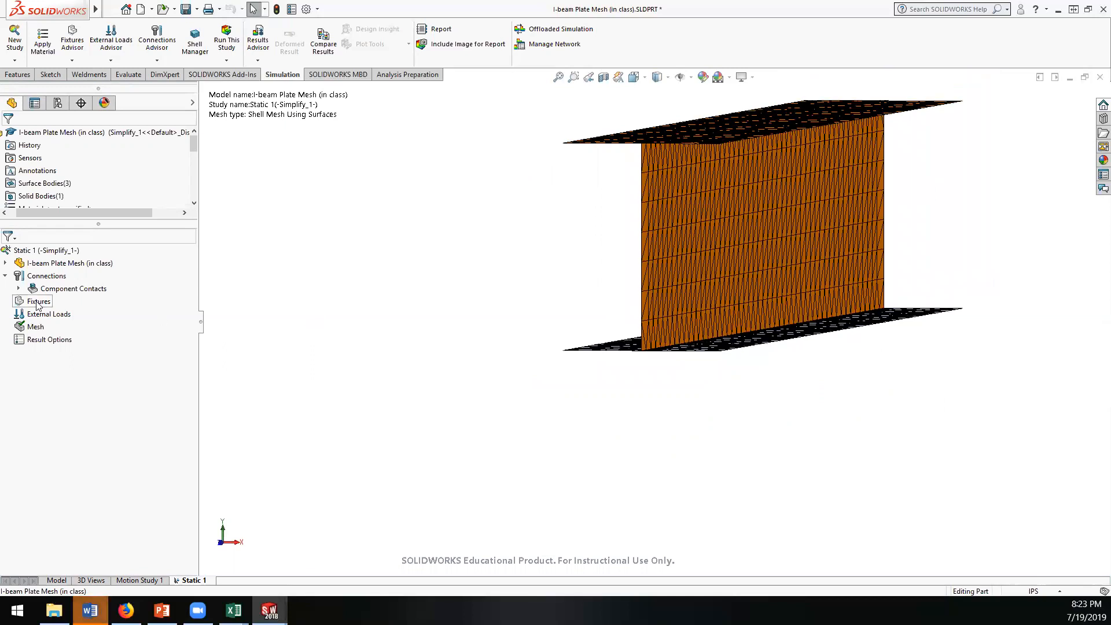
right_click(34, 327)
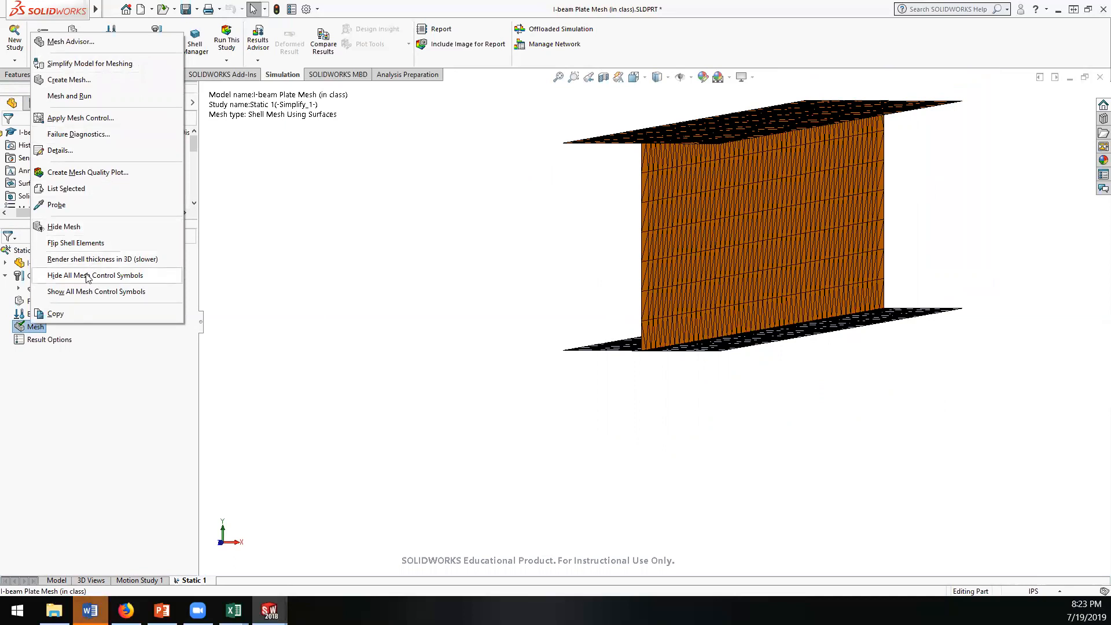
left_click(70, 352)
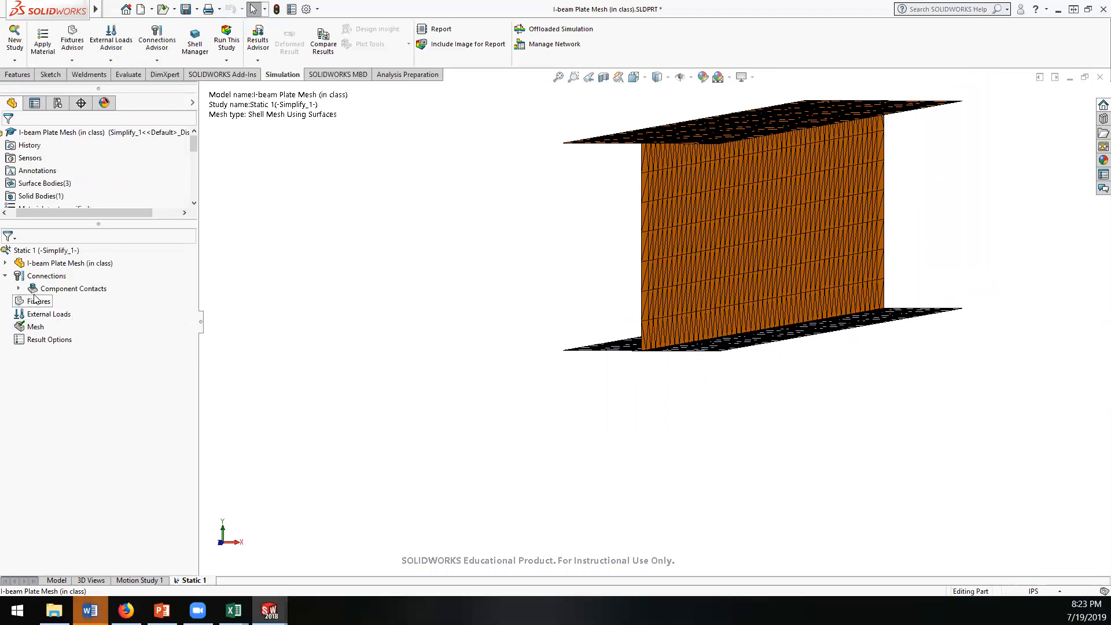
left_click(6, 262)
right_click(46, 289)
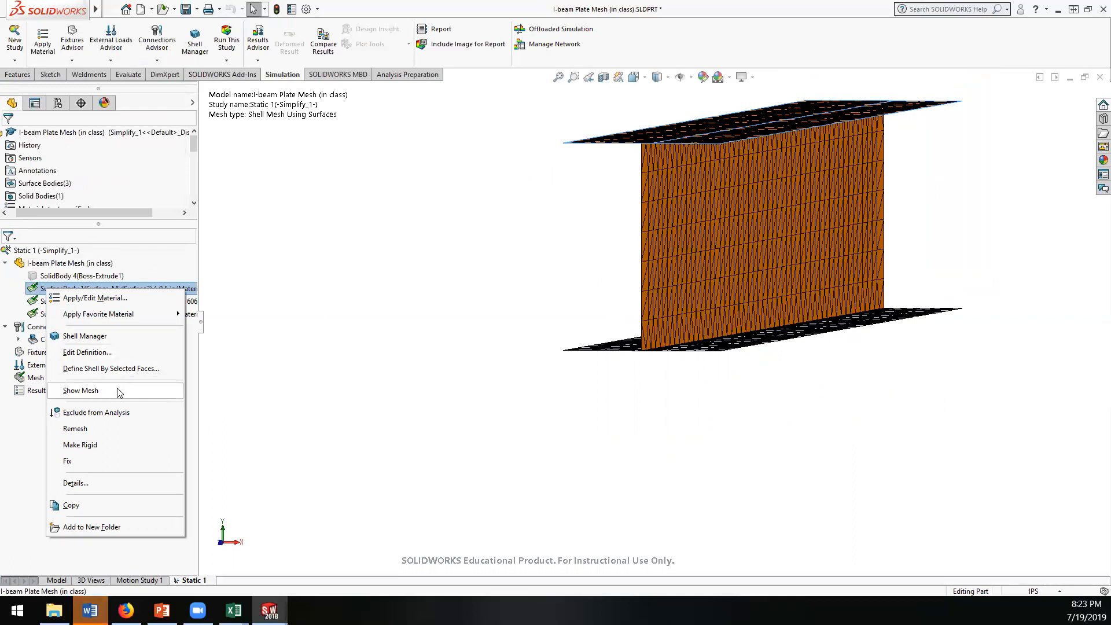
left_click(19, 438)
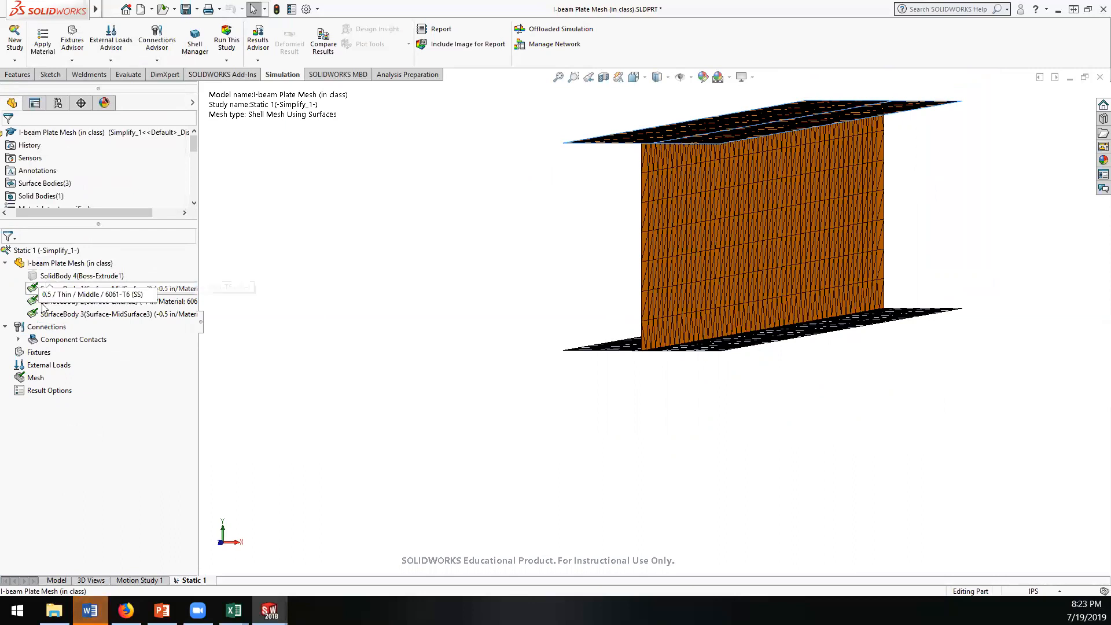
right_click(36, 265)
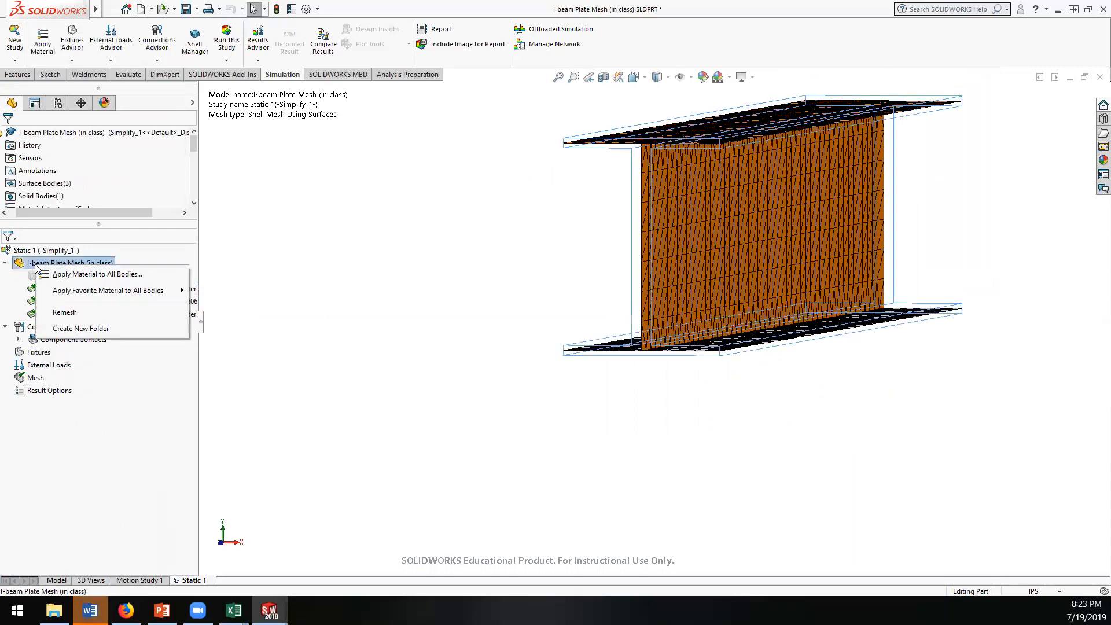
left_click(112, 395)
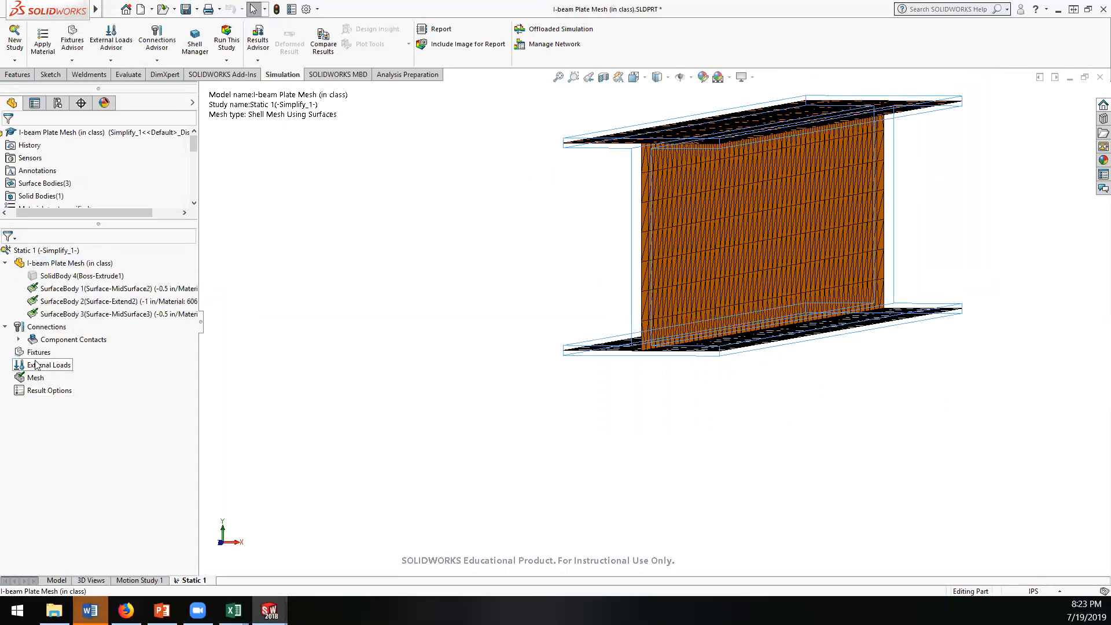
Step: Start a force load at Point2 with English (IPS) units and a normal force of 100 lbf
right_click(38, 368)
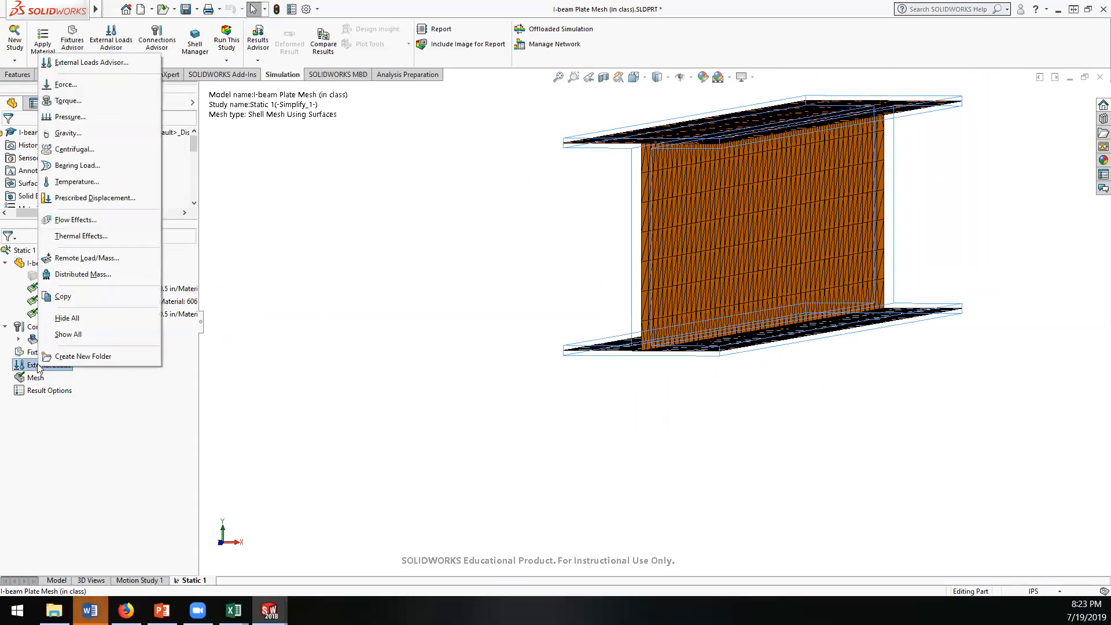
left_click(66, 85)
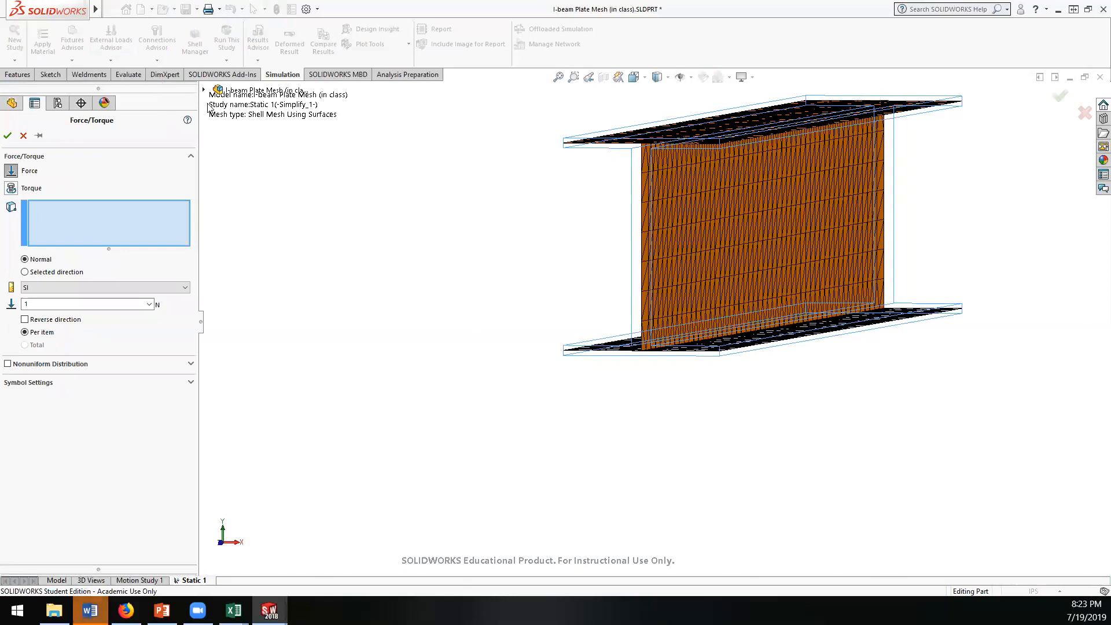
left_click(203, 91)
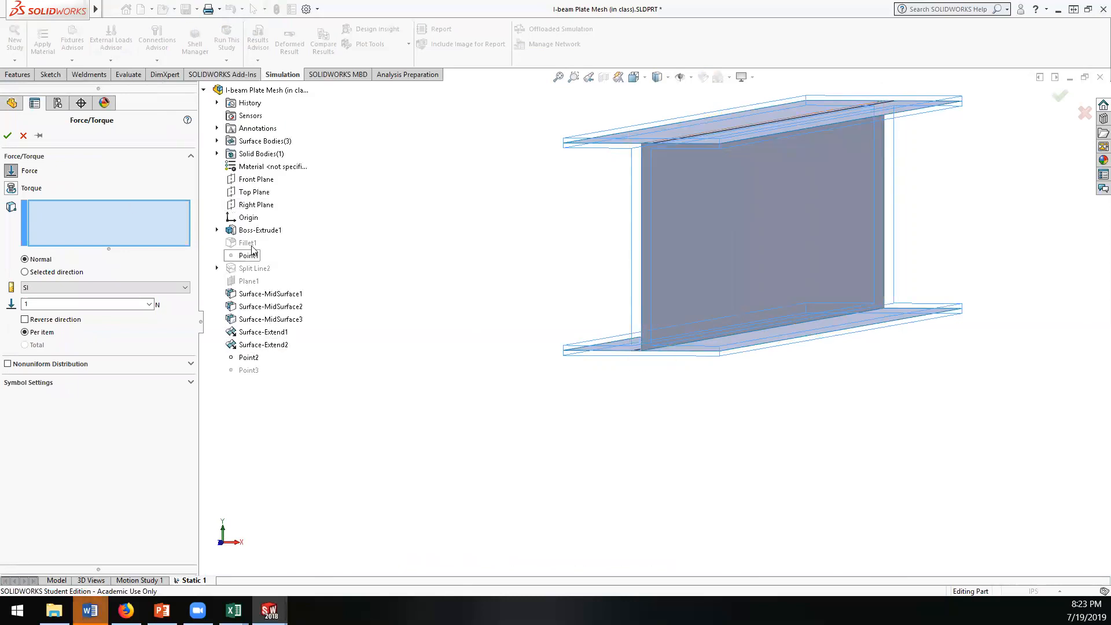
left_click(248, 357)
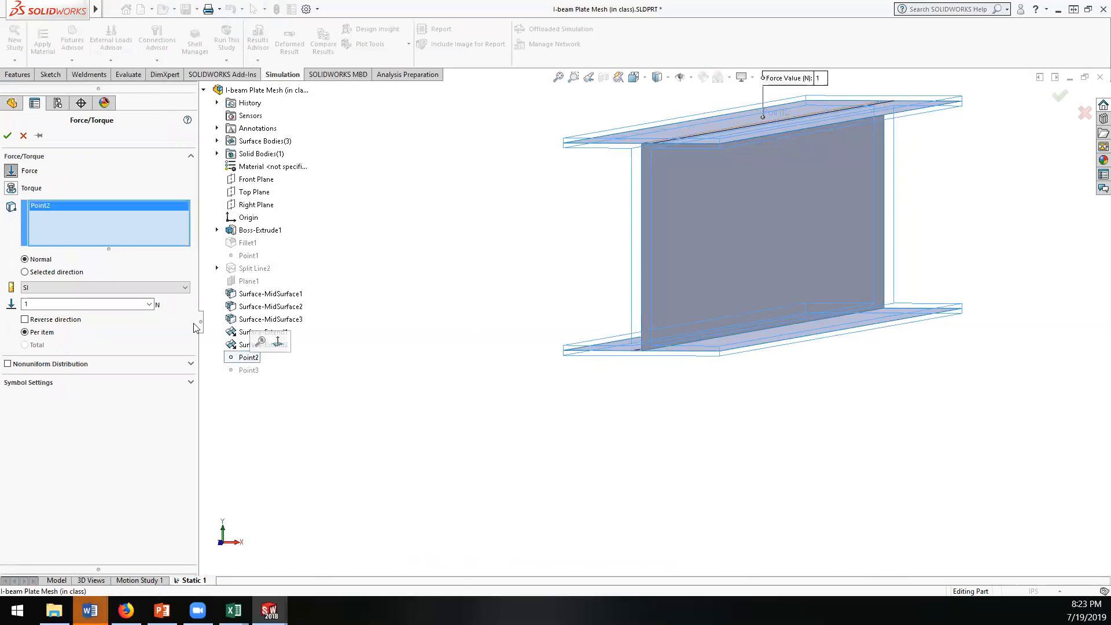
left_click(166, 287)
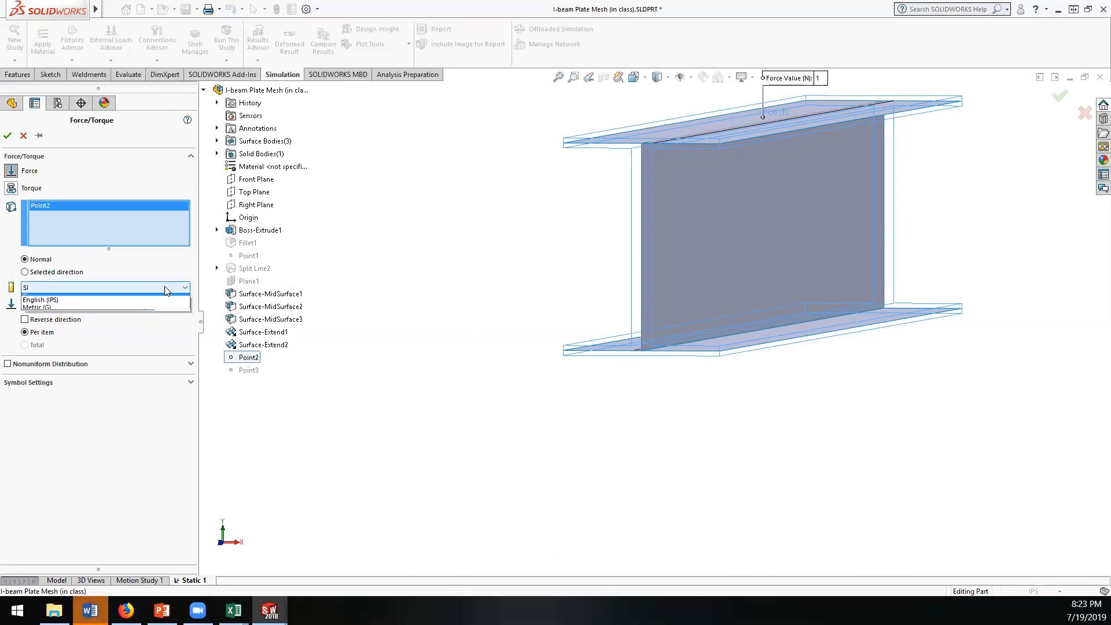
left_click(93, 306)
double_click(87, 303)
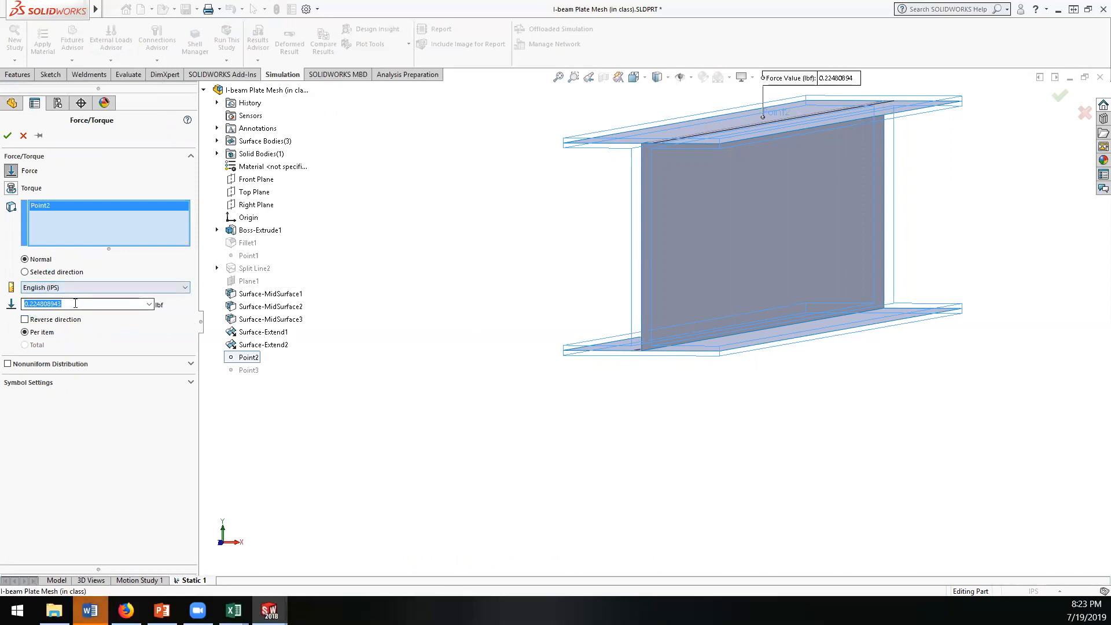
type("1")
key("Return")
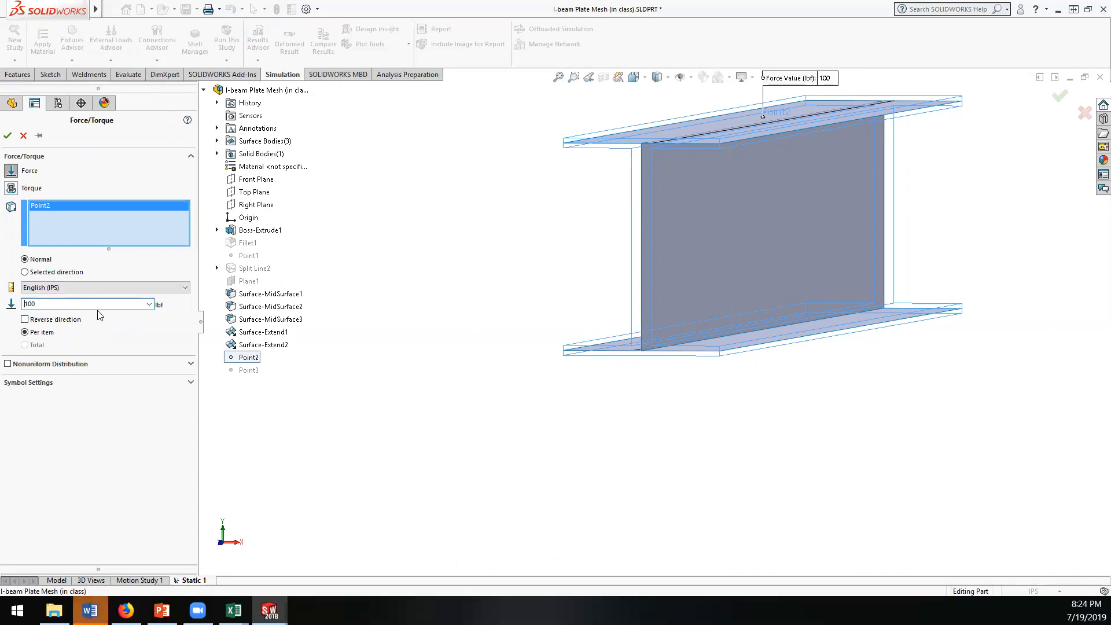
Step: Try to direct the Point2 force along the vertical end edge of the web
left_click(25, 272)
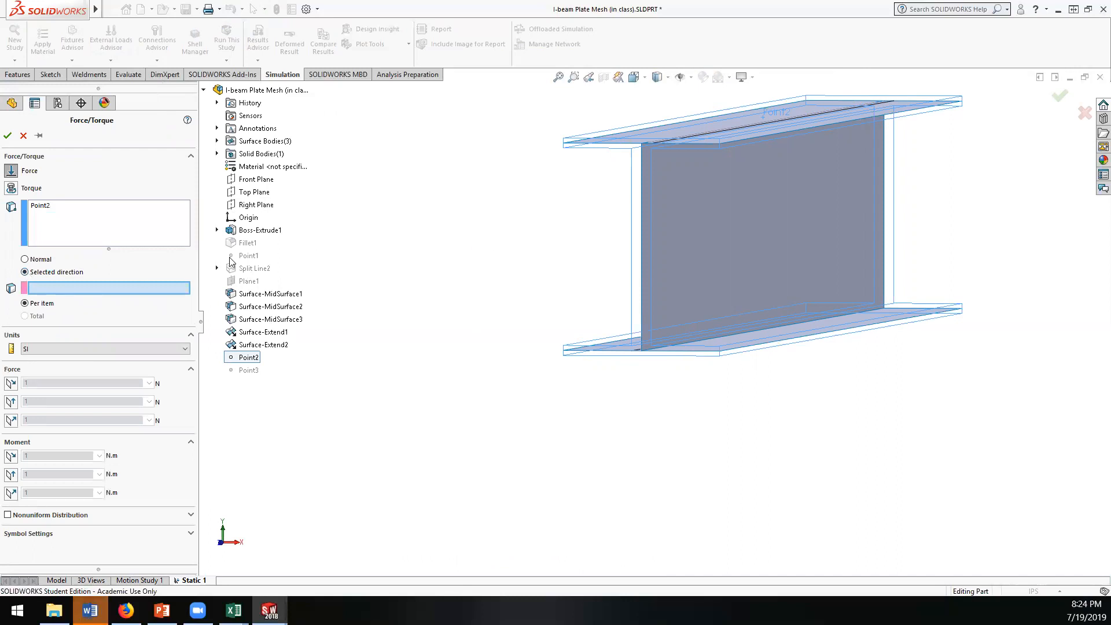
left_click(642, 252)
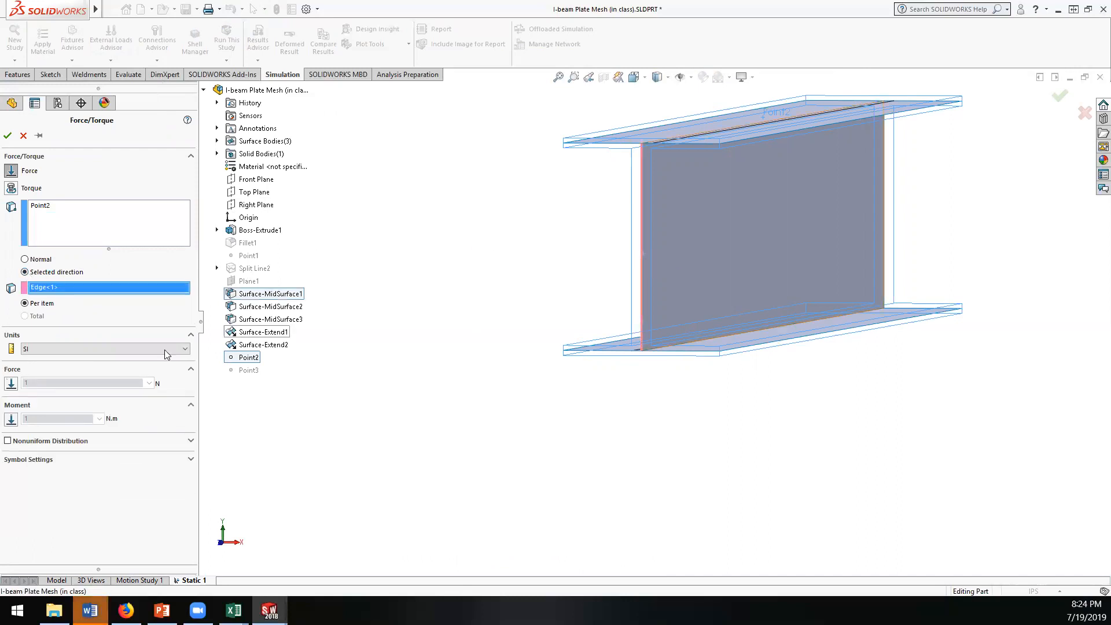
scroll(502, 329, "up", 2)
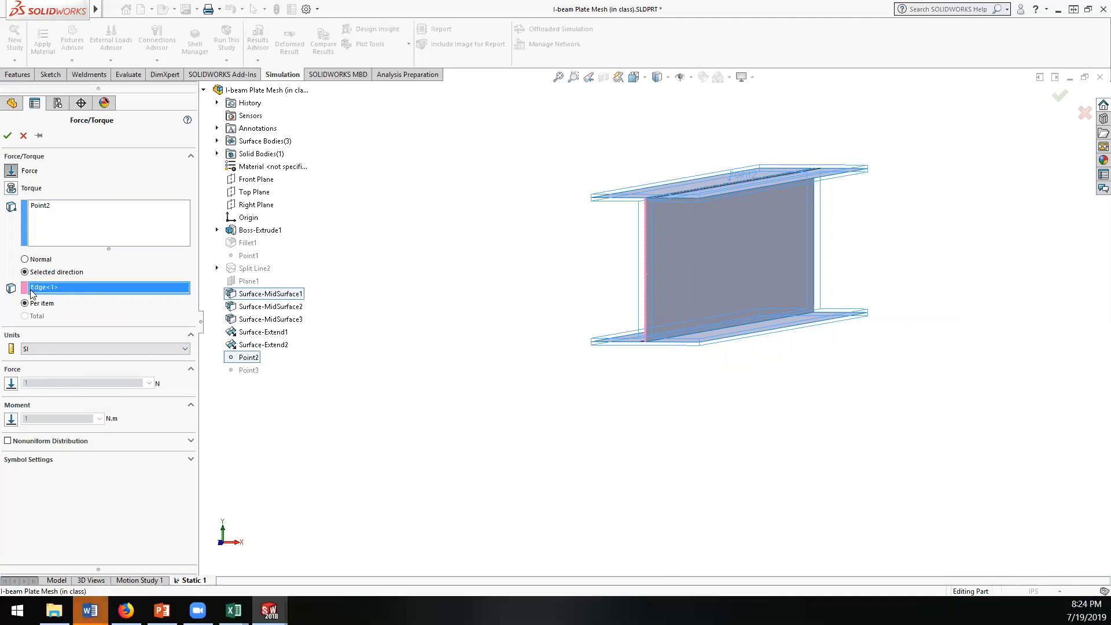
Step: Return the force to normal direction, add the upper flange face as a trial, and remove that face from the load selection
left_click(28, 260)
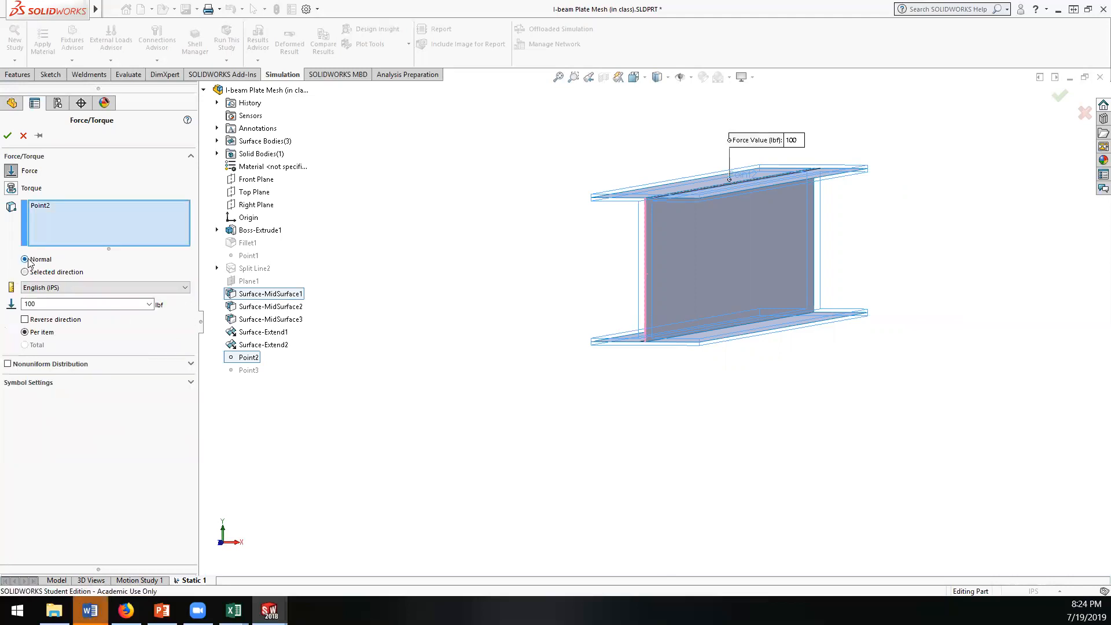
left_click(669, 194)
middle_click_drag(496, 229, 484, 264)
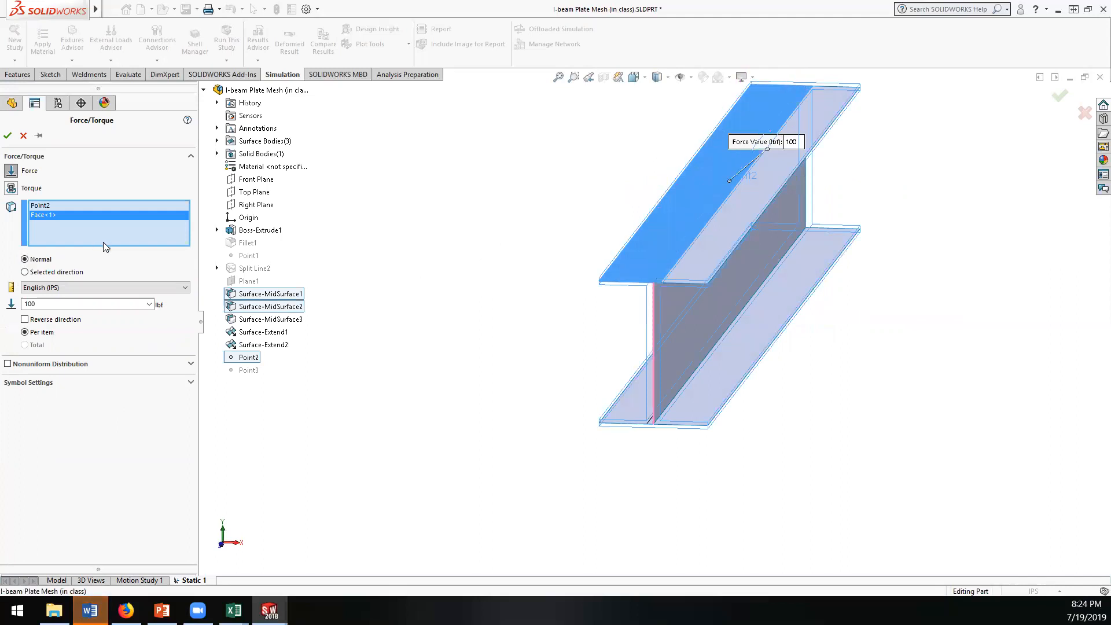
right_click(47, 218)
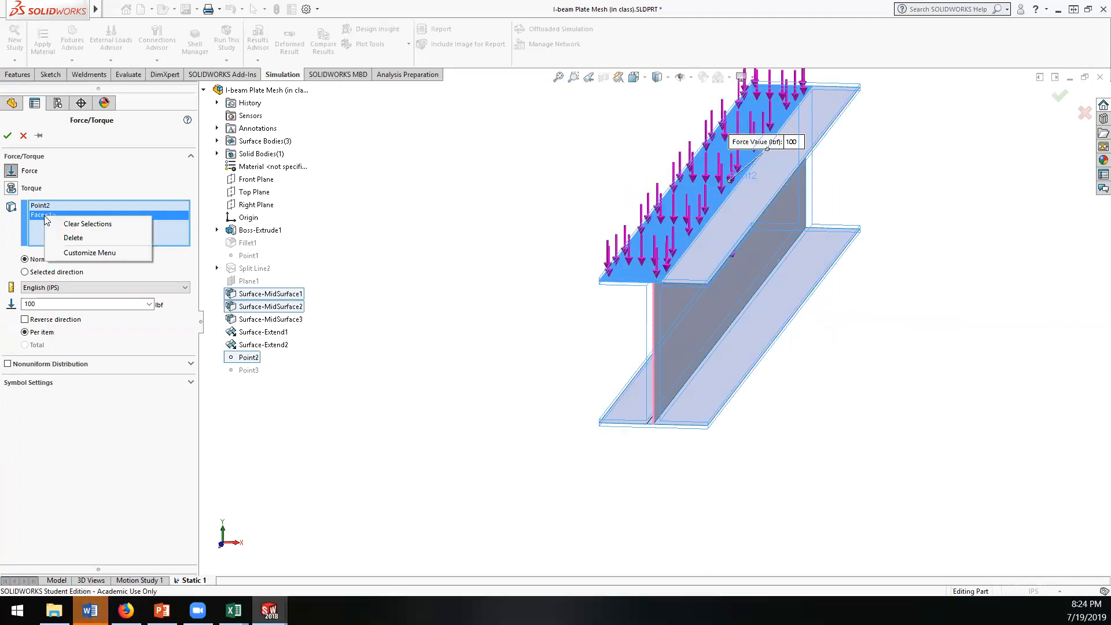
left_click(71, 237)
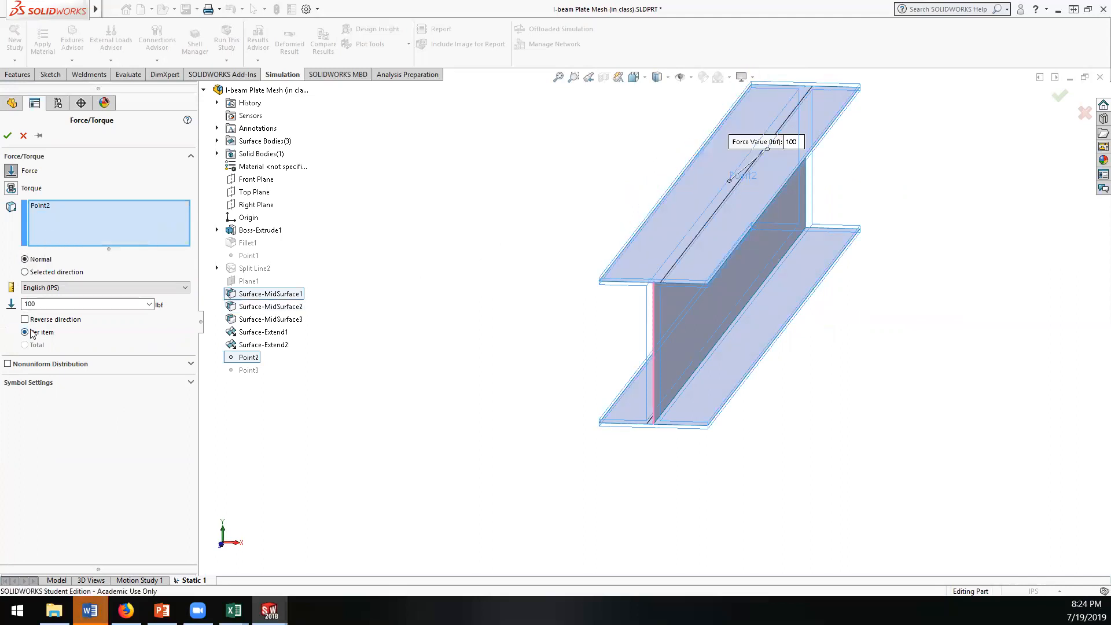
Step: Set the Point2 force to the selected edge direction in English (IPS) units, check the point's location on the flange, and close the load definition
left_click(24, 272)
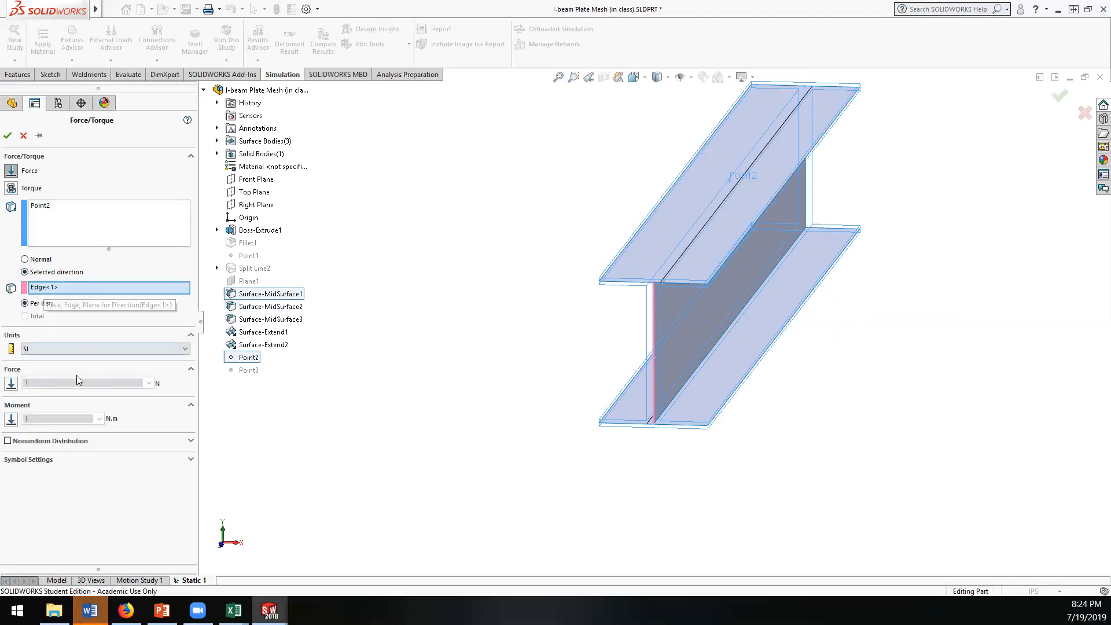
left_click(81, 347)
left_click(81, 347)
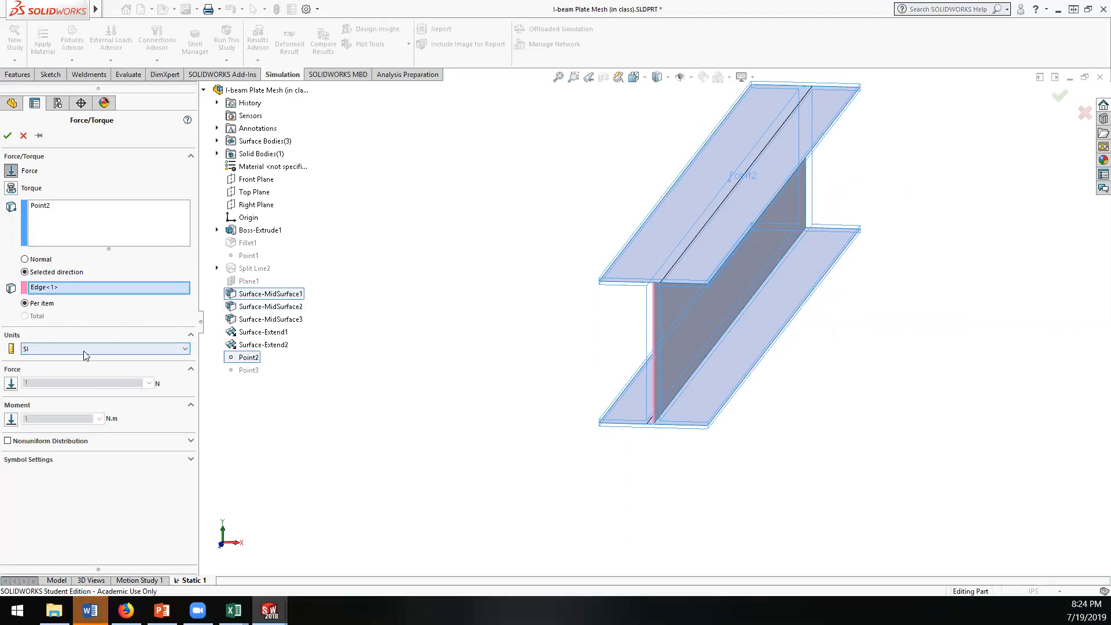
left_click(84, 350)
left_click(80, 368)
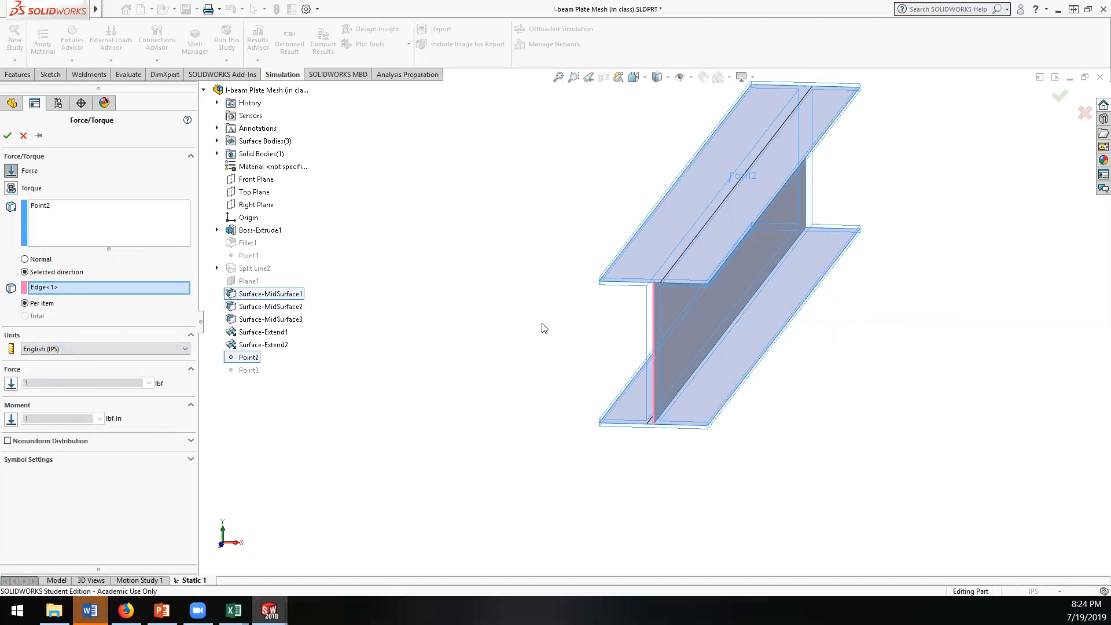
scroll(596, 296, "up", 6)
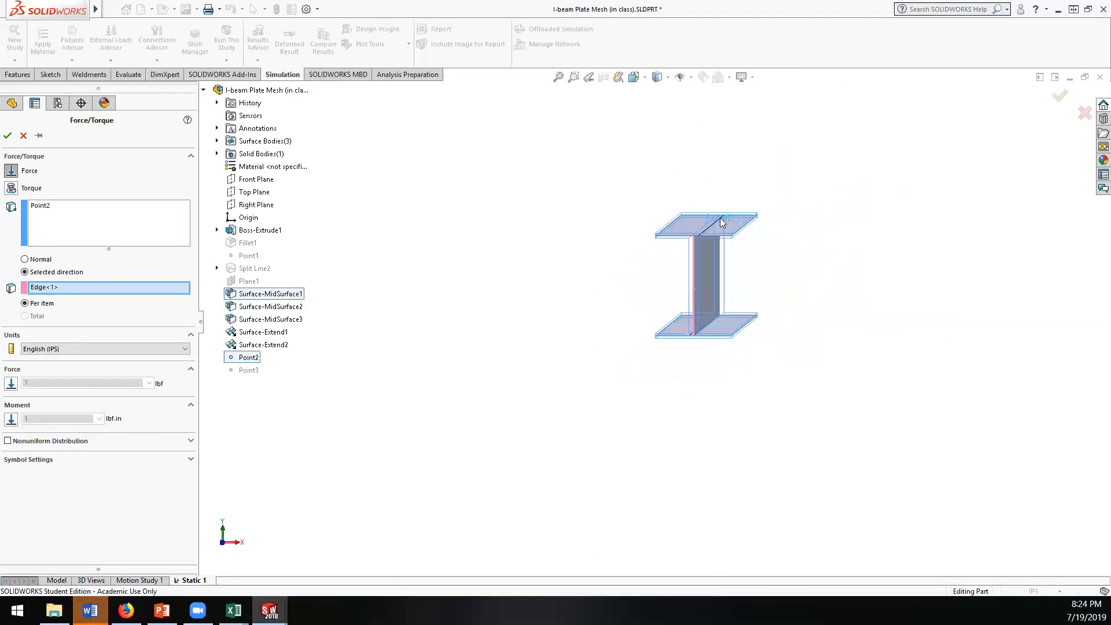
scroll(696, 254, "down", 10)
middle_click_drag(678, 243, 678, 242)
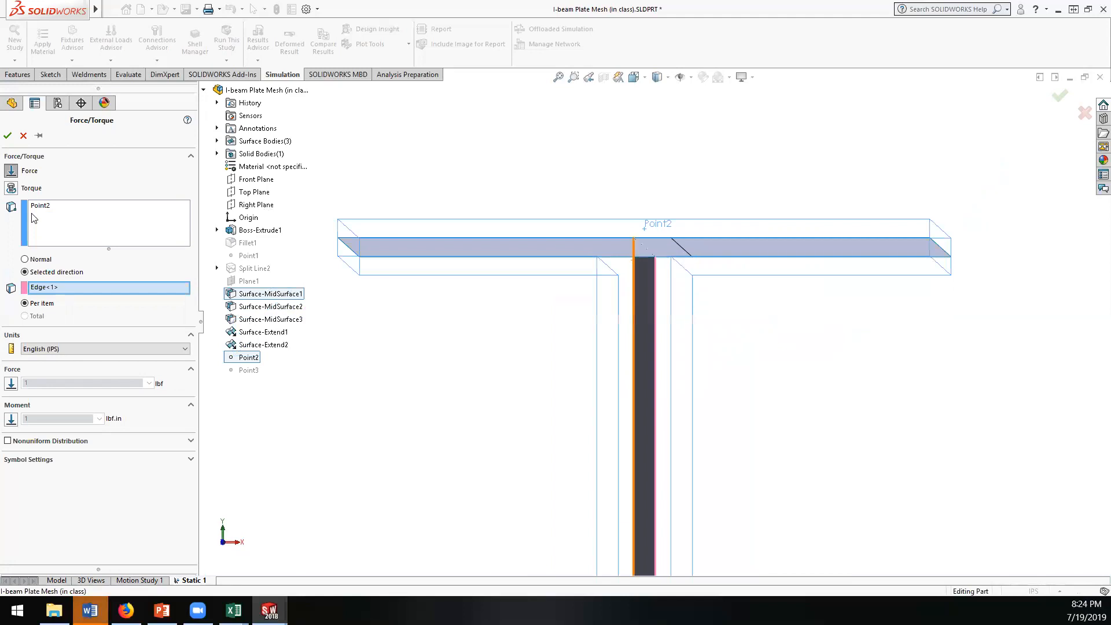
left_click(8, 136)
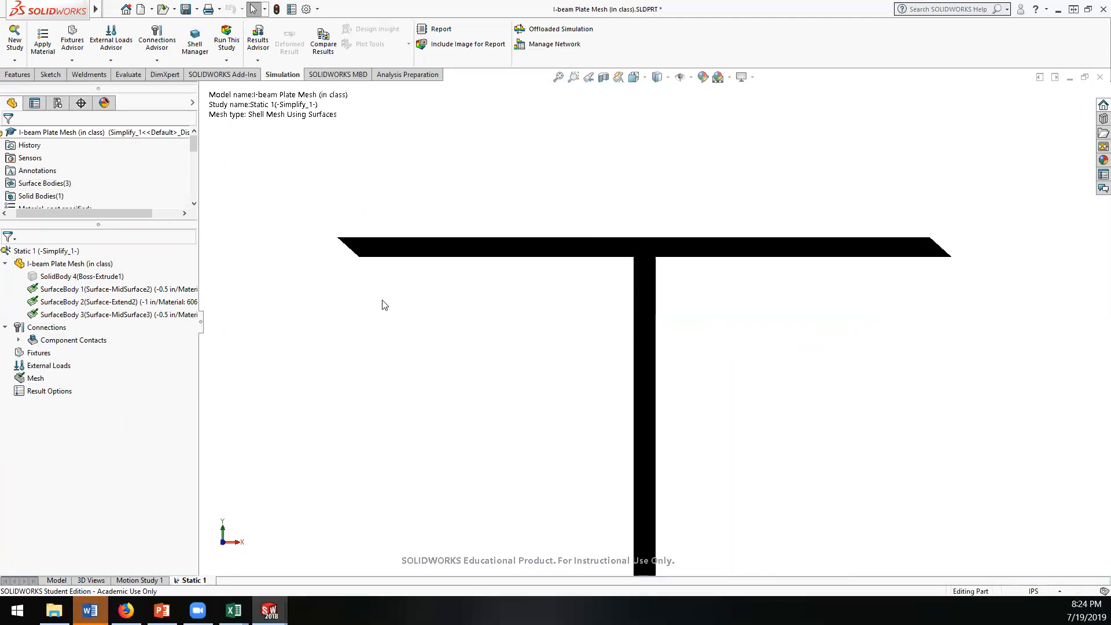
Step: Unsuppress the Point3 feature in the part model
left_click(56, 580)
right_click(28, 411)
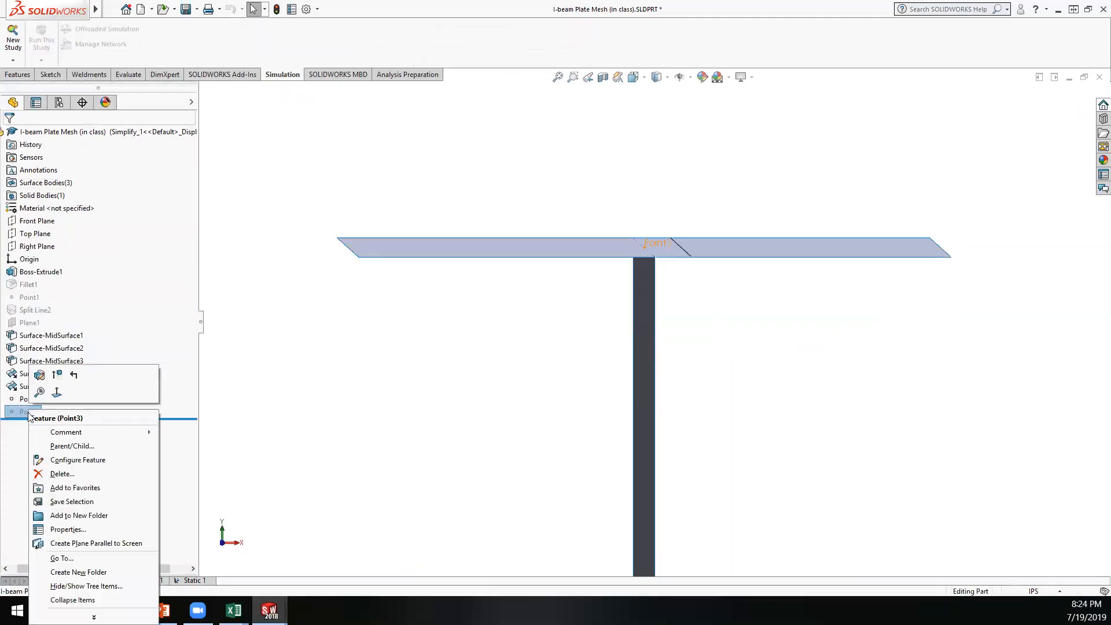
left_click(57, 378)
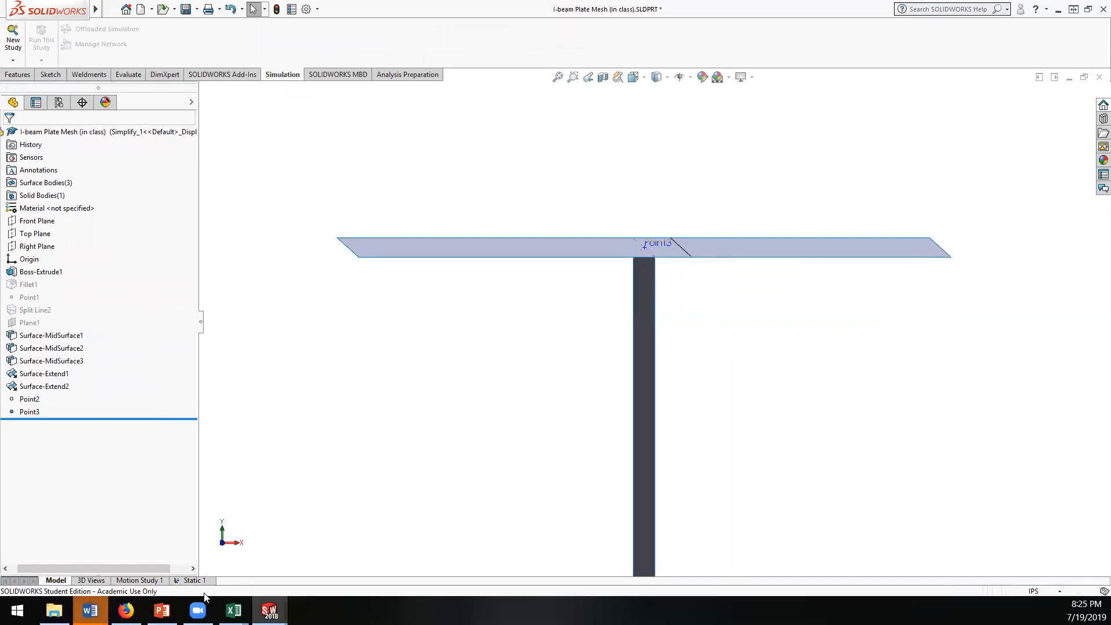
Step: Start a force load in the Static 1 study on Point3, using the vertical end edge of the web as the selected direction
left_click(196, 580)
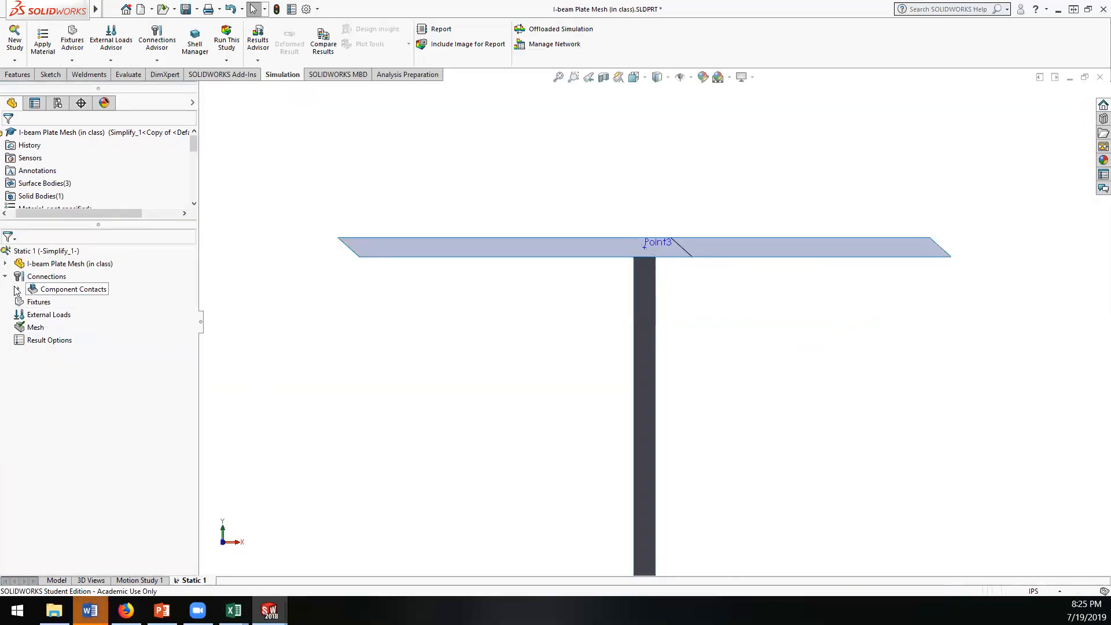
right_click(24, 315)
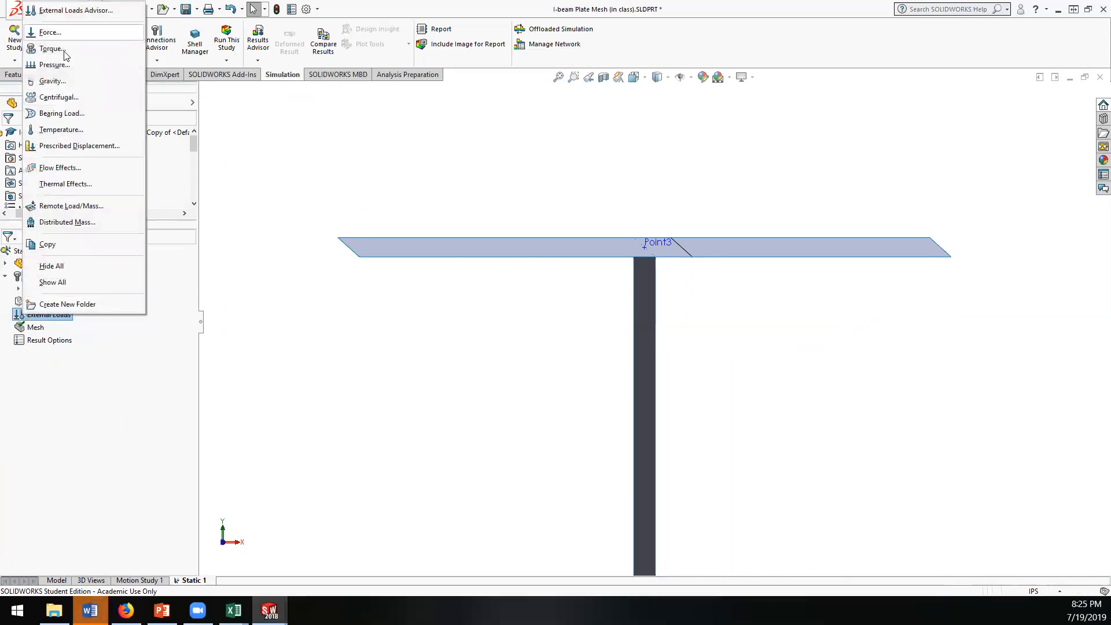
left_click(58, 32)
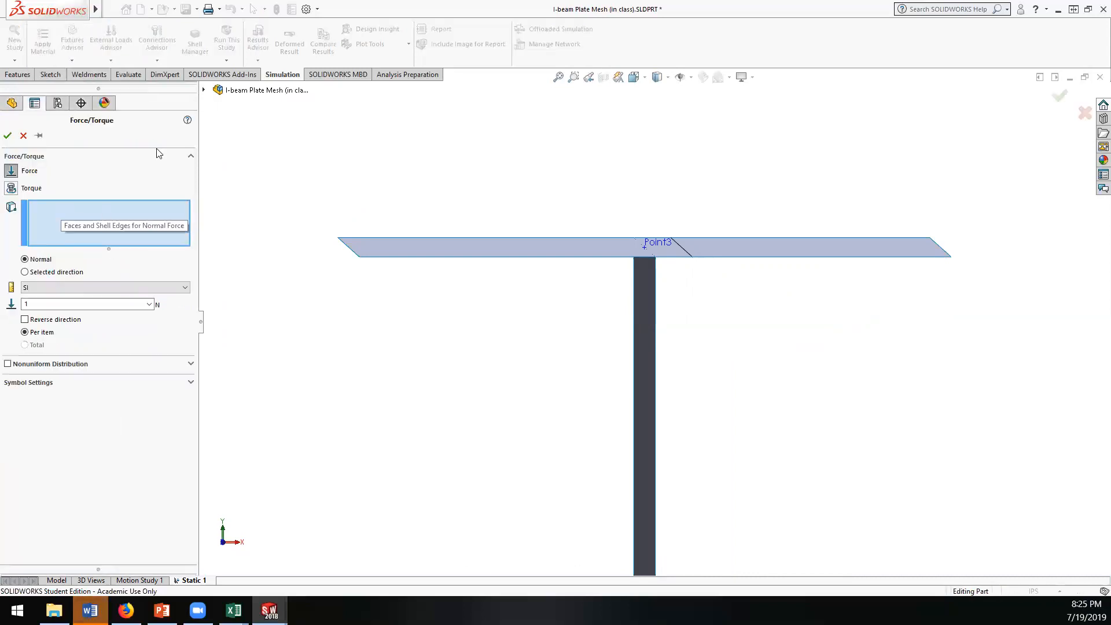
left_click(203, 89)
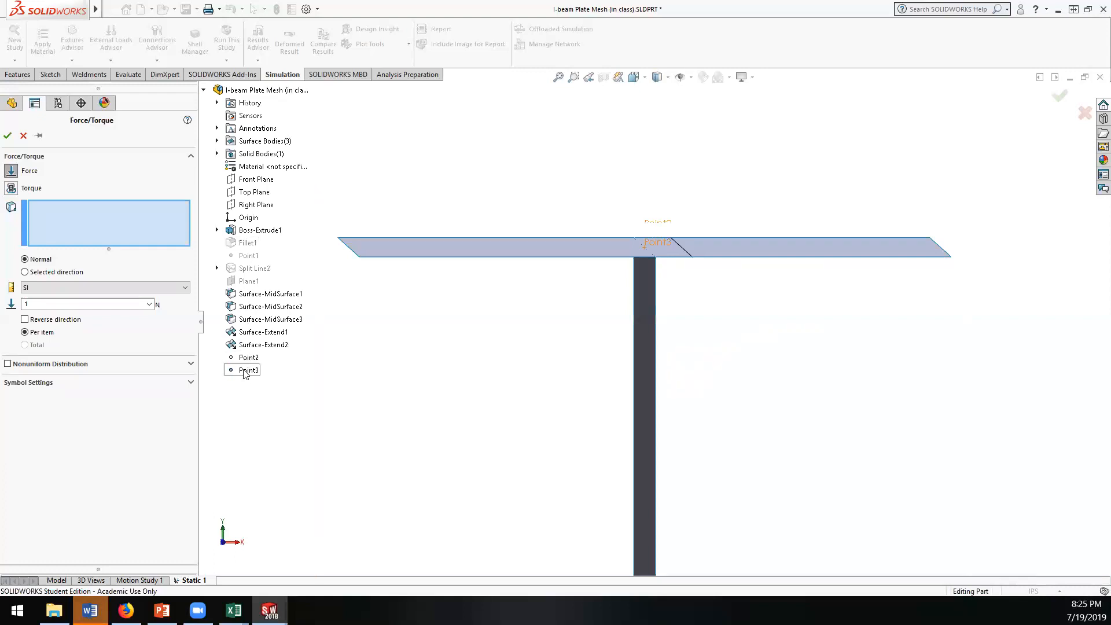
left_click(249, 369)
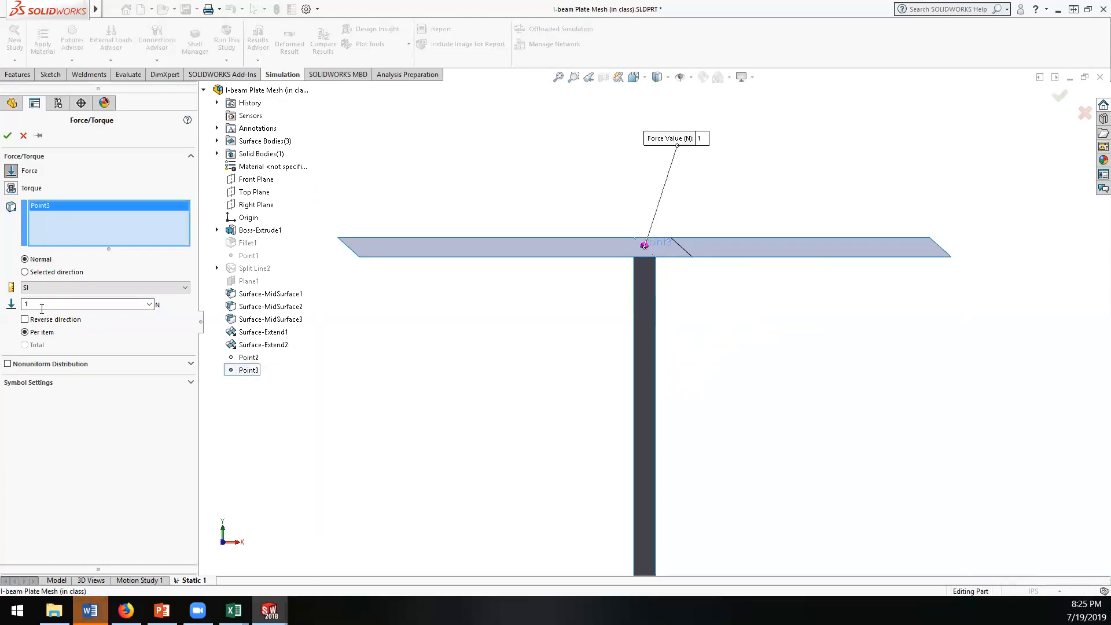
left_click(25, 272)
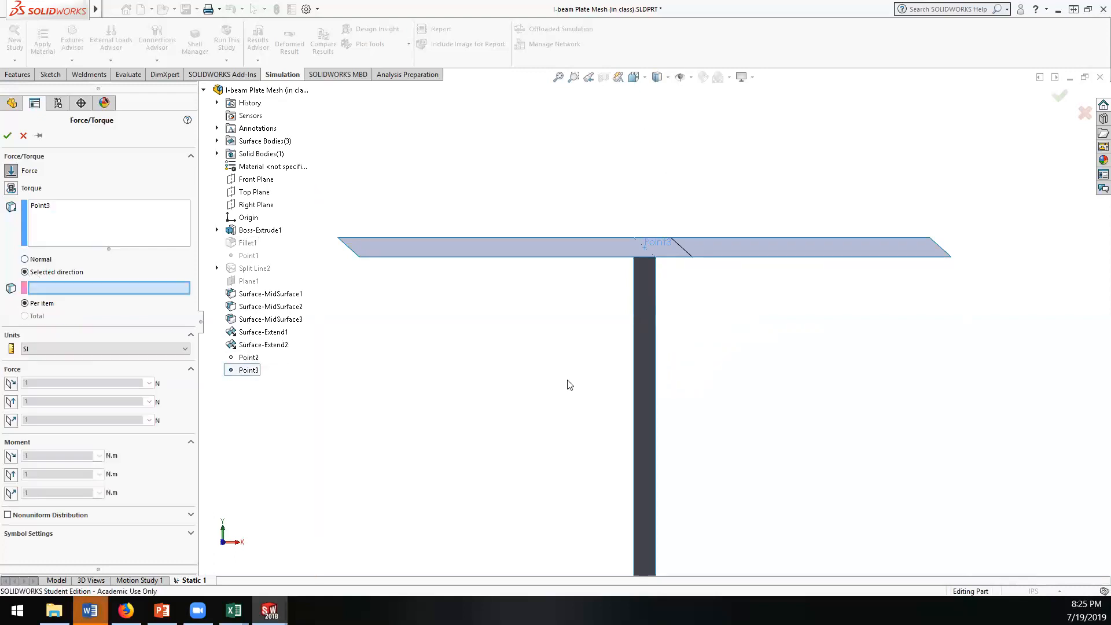
left_click(633, 365)
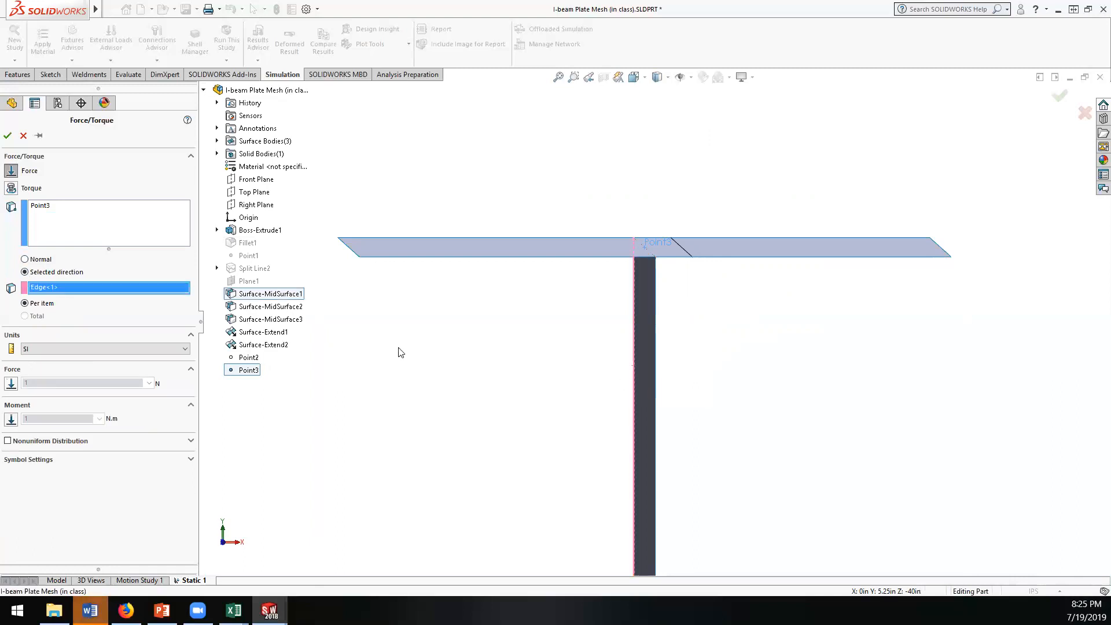
key("z")
mouse_move(484, 361)
middle_mouse_down()
mouse_move(466, 369)
mouse_move(471, 356)
middle_mouse_up()
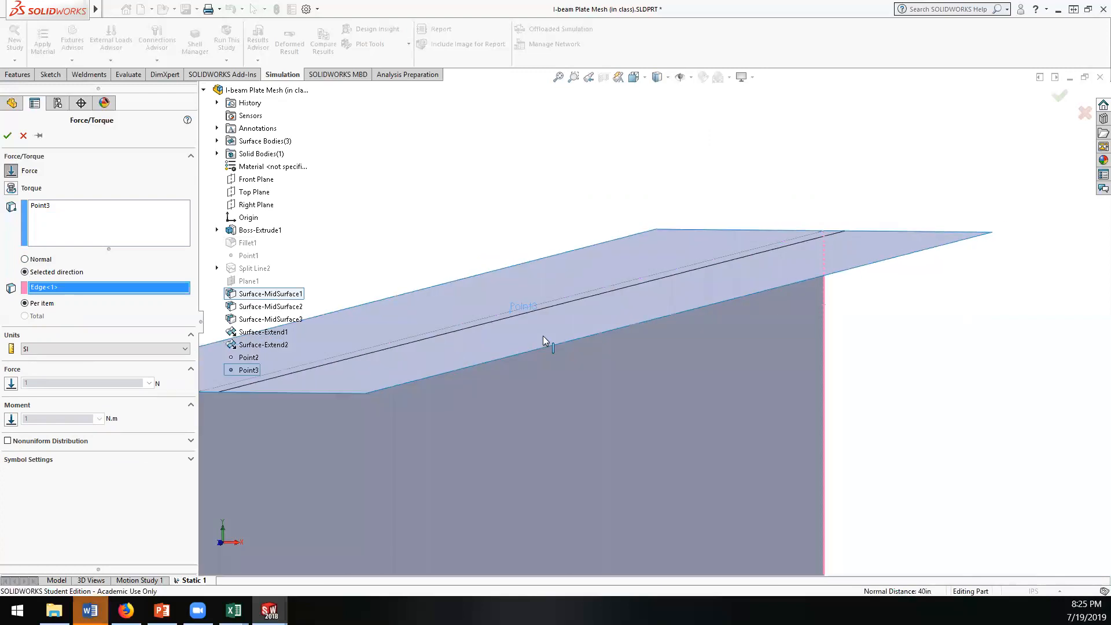
scroll(686, 295, "down", 1)
scroll(686, 294, "up", 3)
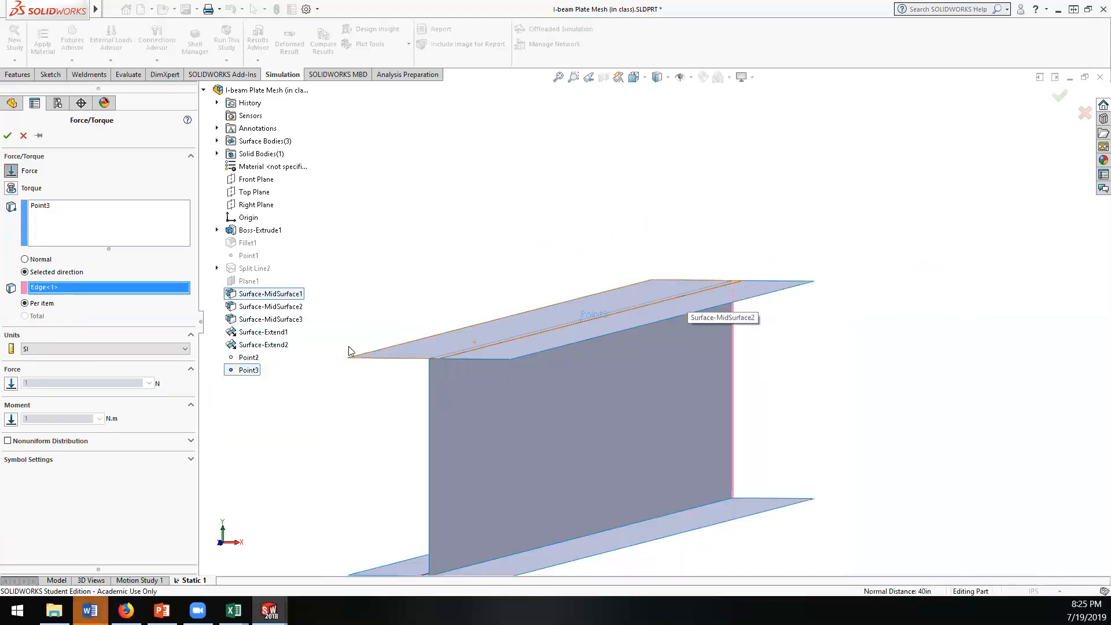
Step: Enable the Point3 force along the edge in English (IPS) units, set it to 100 lbf acting downward, and accept the load
left_click(51, 460)
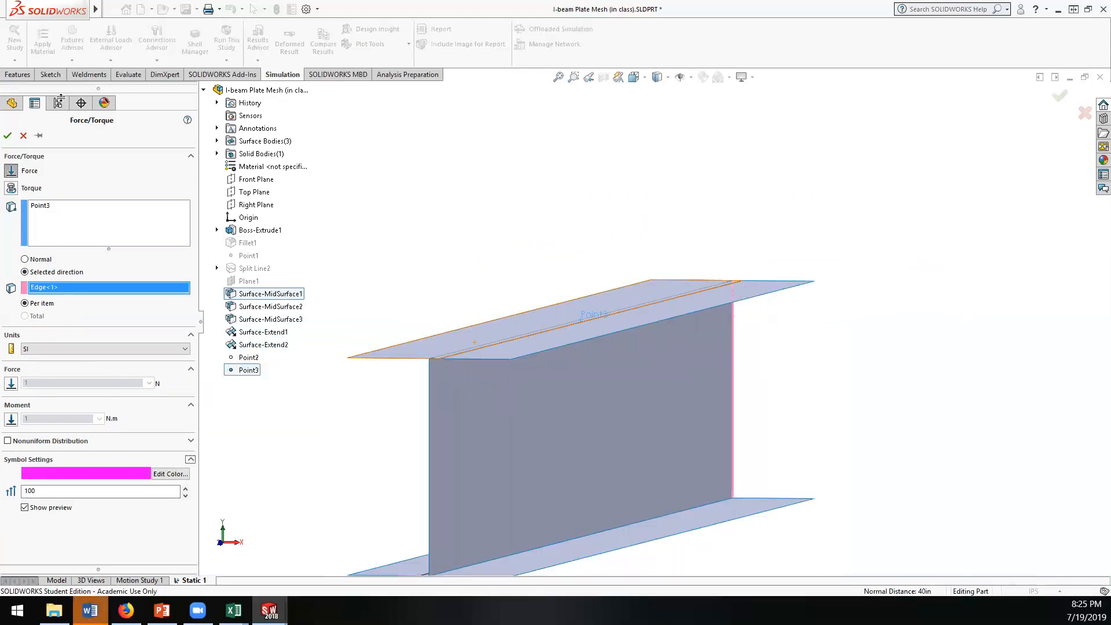
left_click(7, 135)
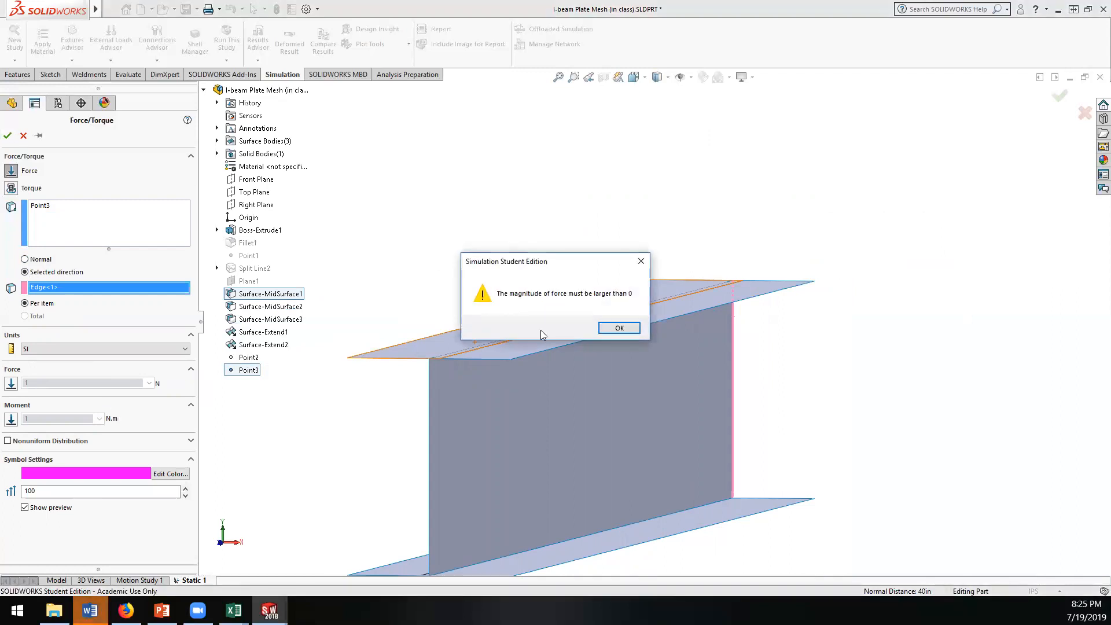
left_click(614, 329)
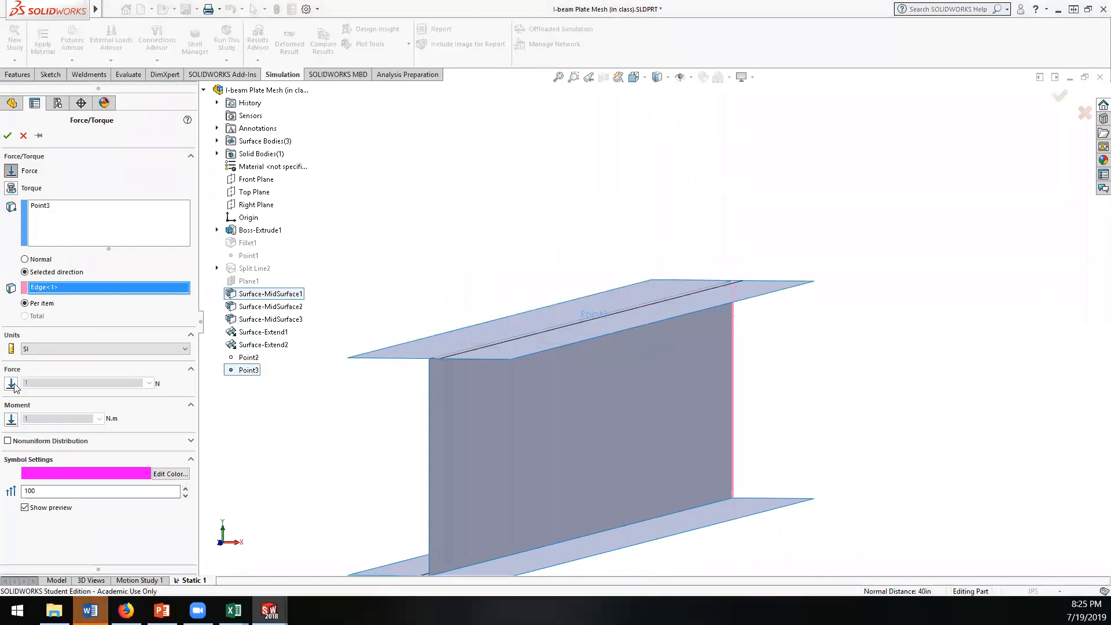
left_click(12, 384)
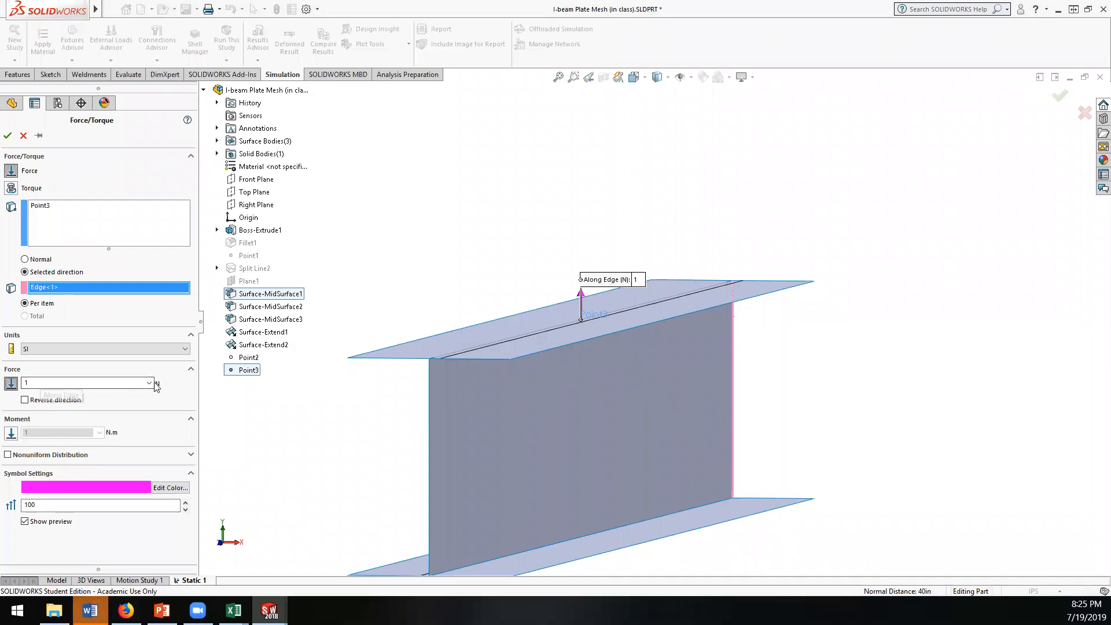
left_click(124, 349)
left_click(113, 364)
double_click(133, 383)
type("1")
key("Return")
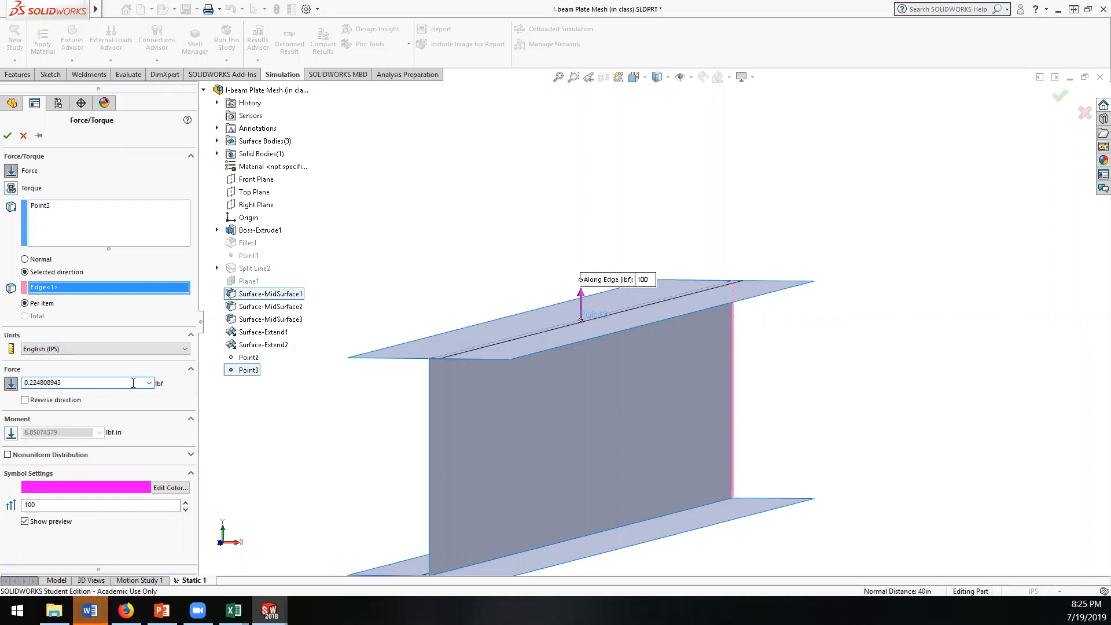
left_click_drag(133, 383, 24, 381)
type("100")
left_click(8, 136)
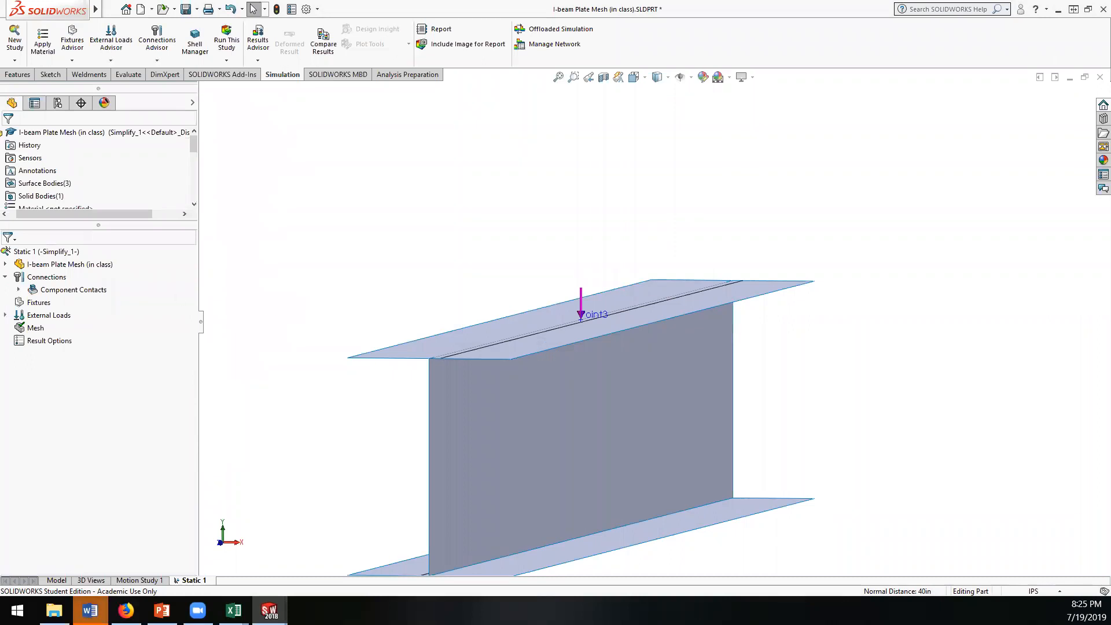
Step: Start a fixture in the study and switch it to the advanced Use Reference Geometry type
right_click(36, 303)
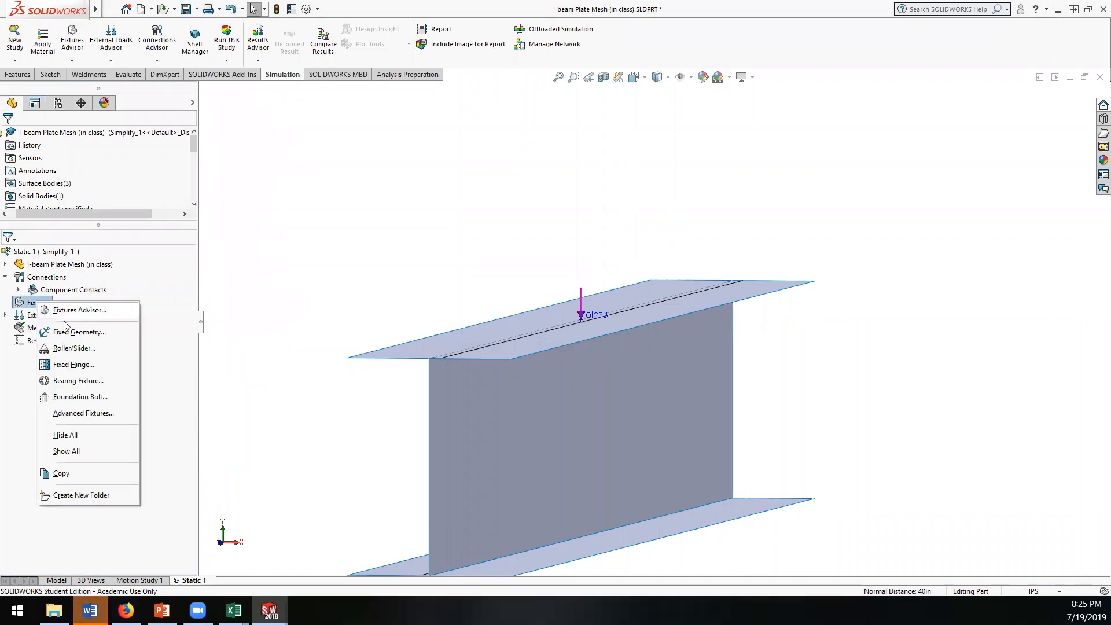
left_click(72, 332)
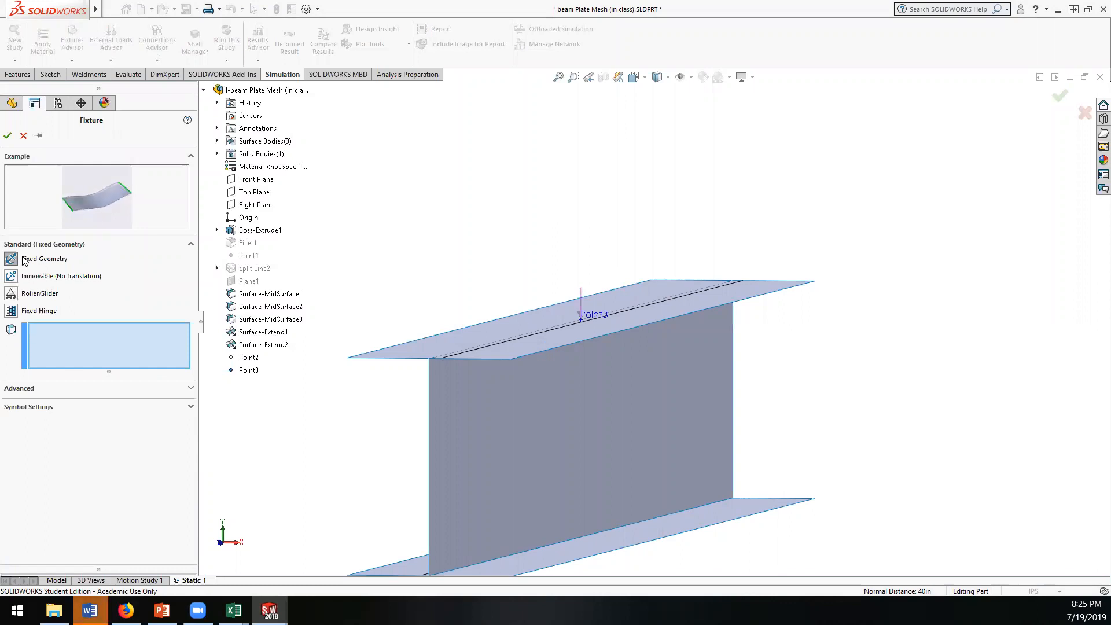
left_click(36, 388)
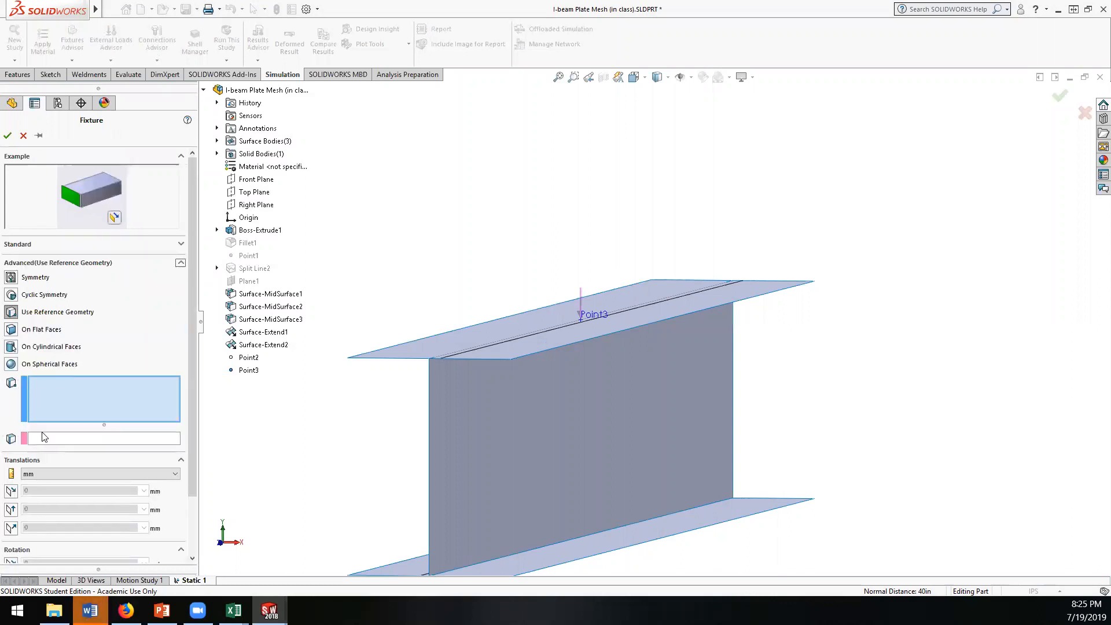
scroll(103, 360, "down", 2)
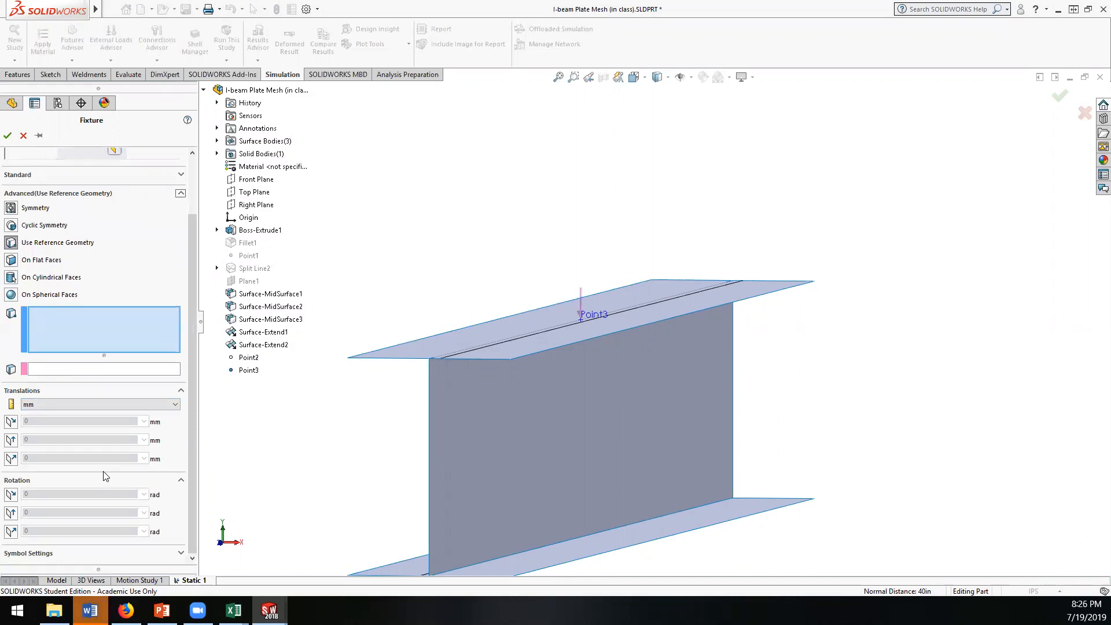
scroll(474, 313, "up", 3)
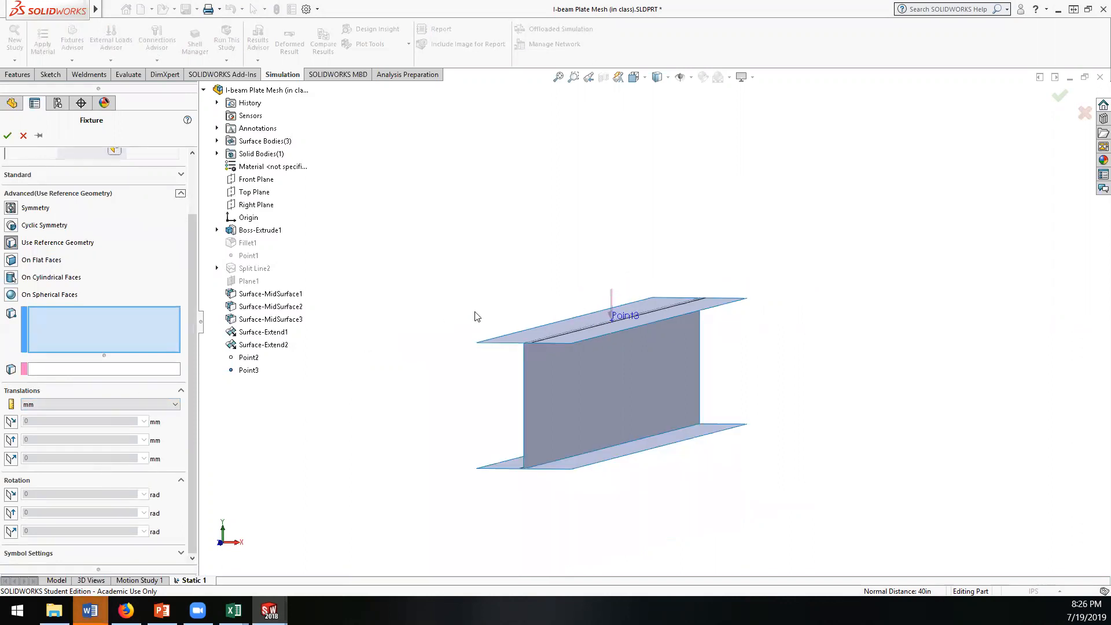
scroll(539, 449, "down", 2)
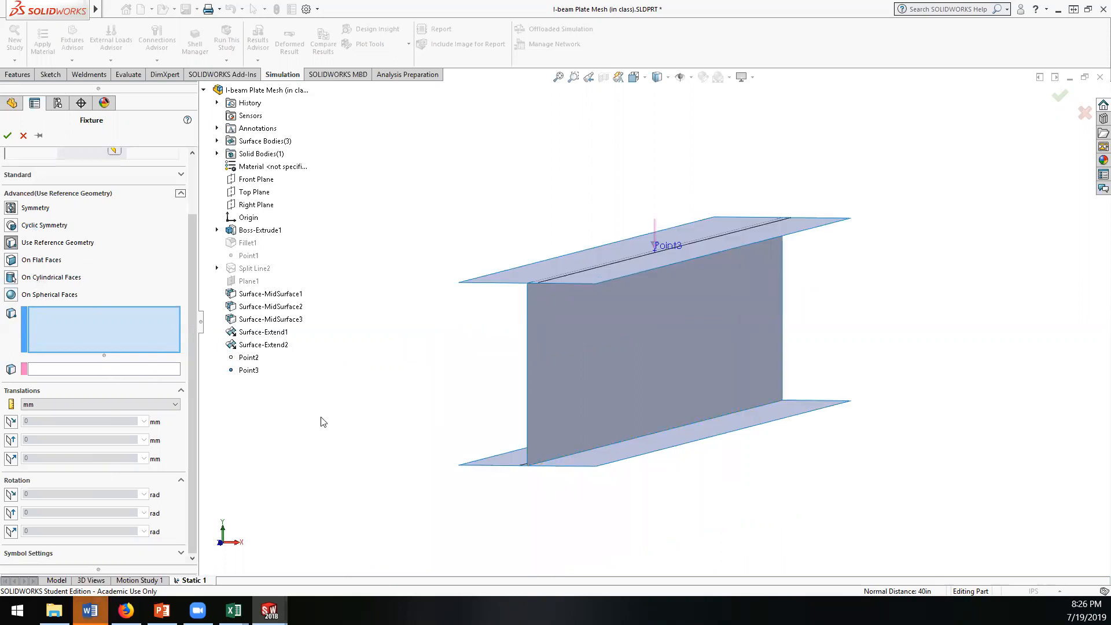
Step: Select the four transverse end edges of the lower flange, two at each end of the beam, for the fixture
left_click(558, 466)
left_click(504, 466)
middle_click_drag(509, 480, 483, 480)
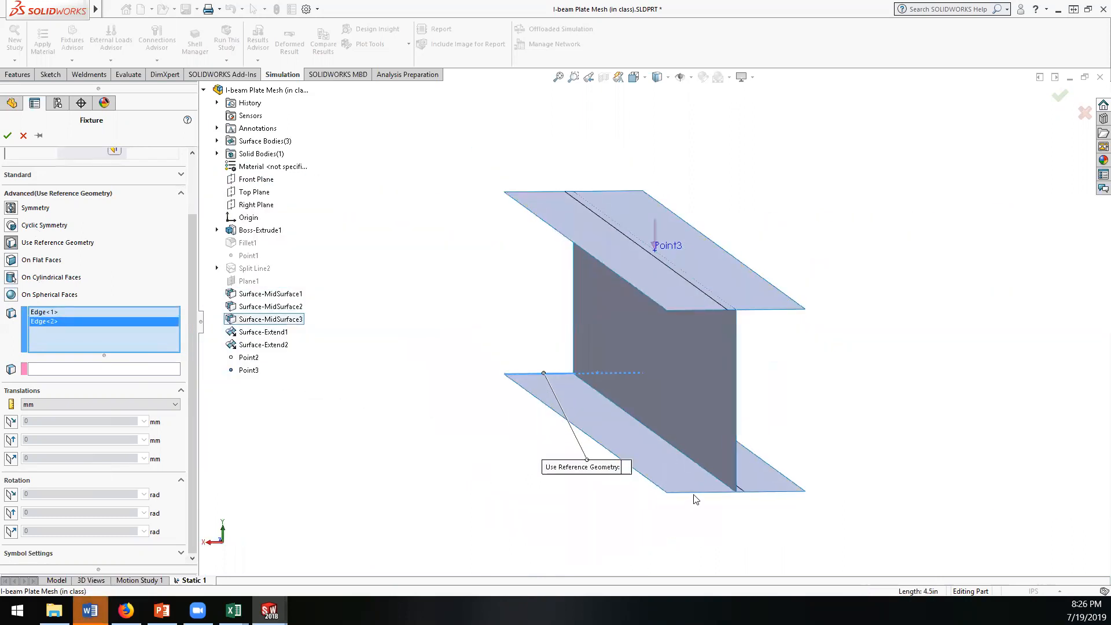
left_click(696, 492)
left_click(753, 497)
middle_click_drag(456, 457, 658, 457)
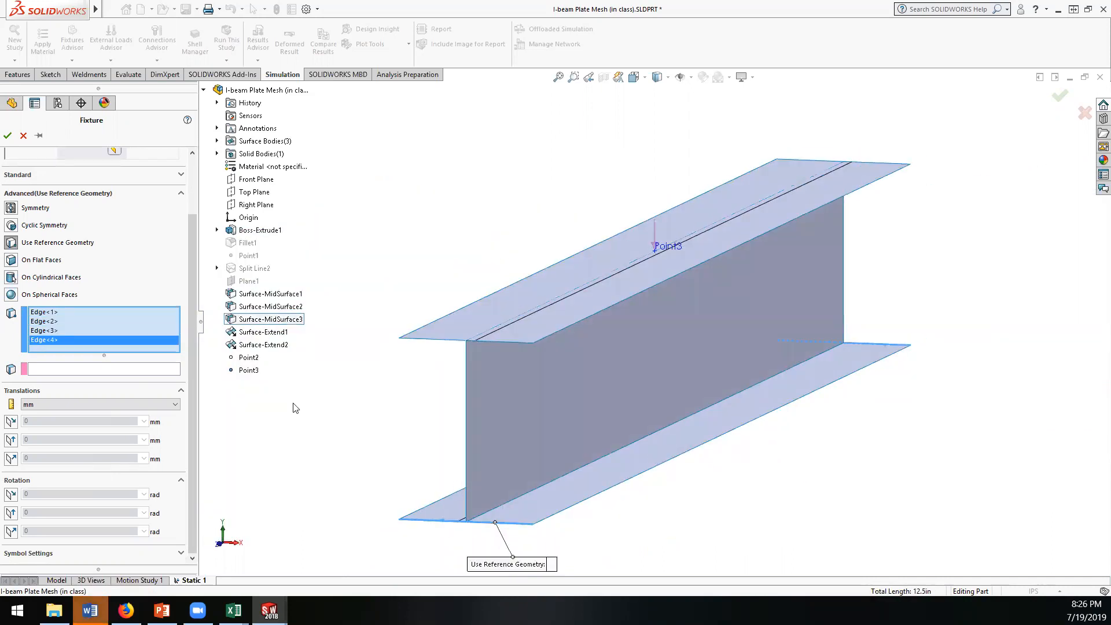
Step: Use the vertical end edge of the web as the fixture's direction reference and restrain translation along it at 0 mm
left_click(49, 369)
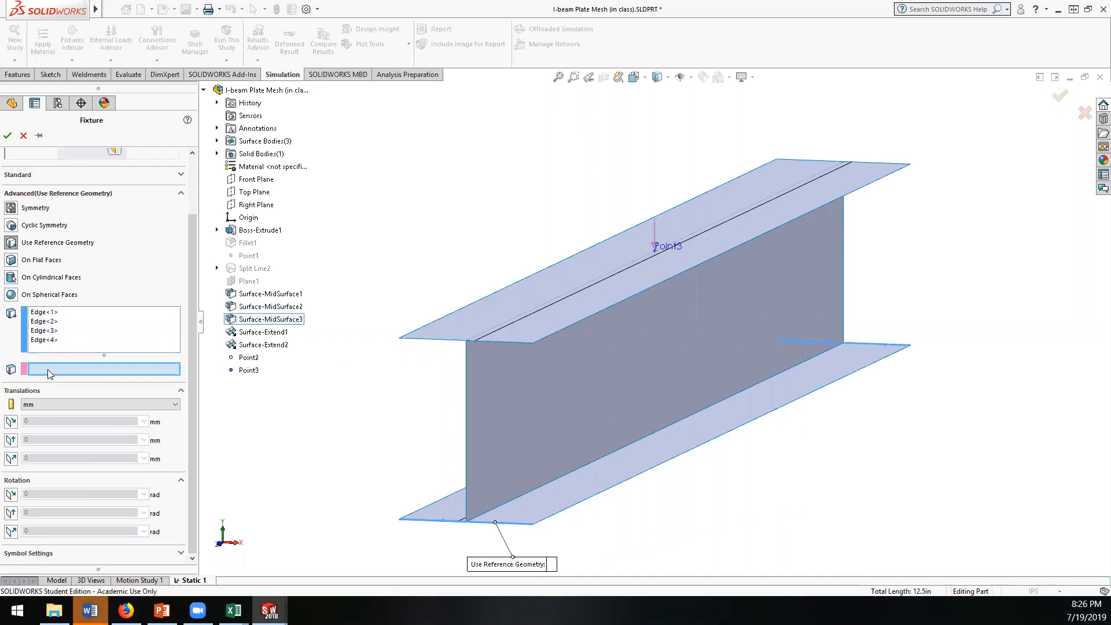
left_click(466, 398)
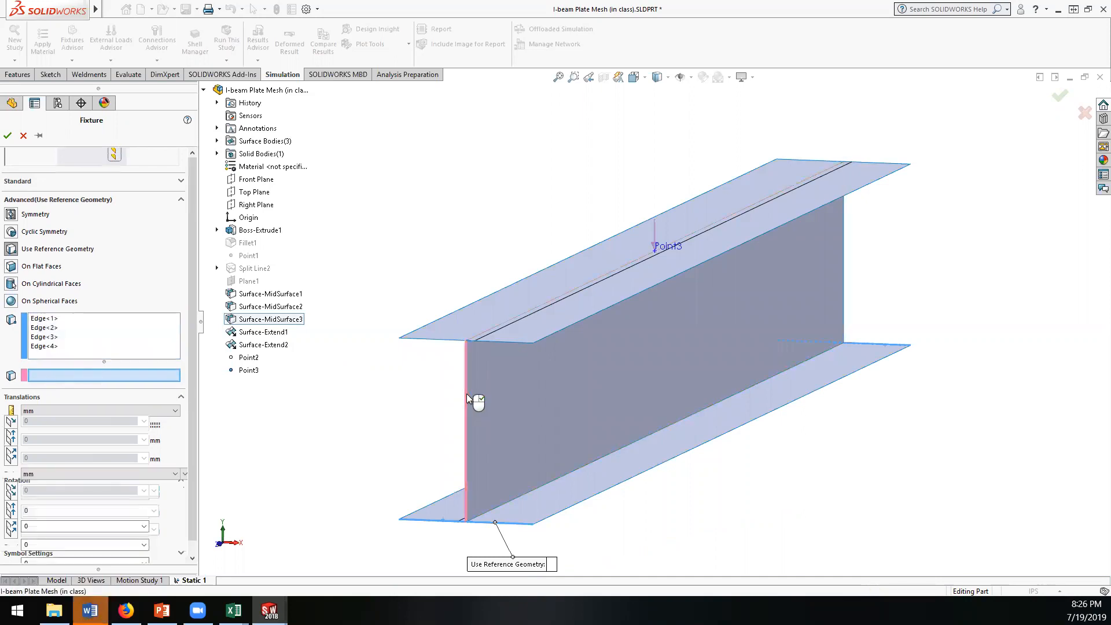
scroll(398, 383, "up", 3)
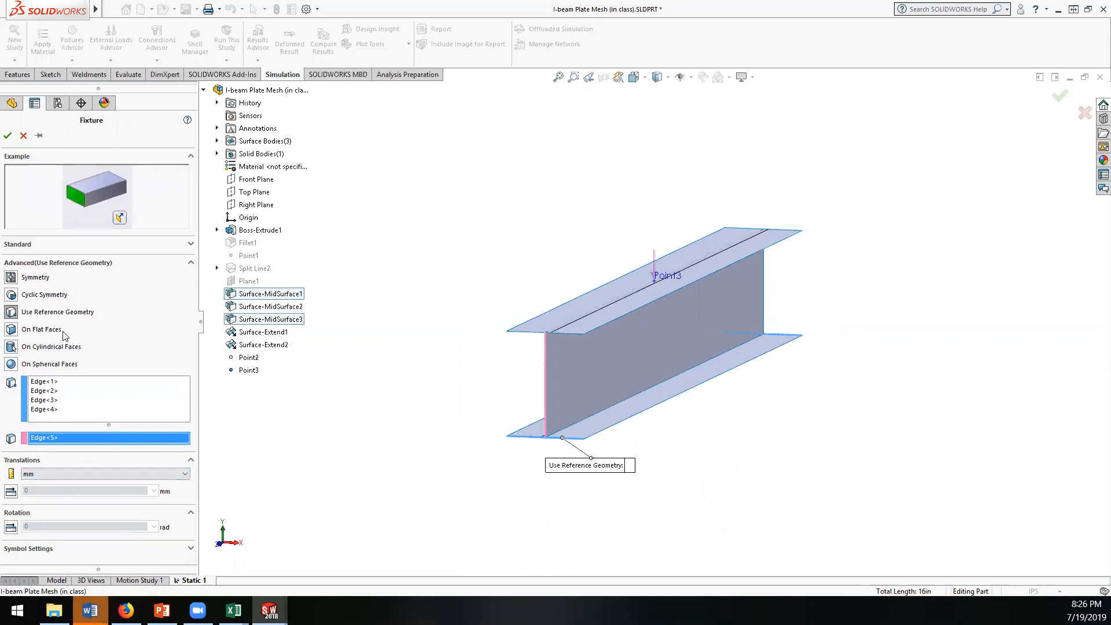
left_click(74, 475)
left_click(74, 474)
left_click(58, 410)
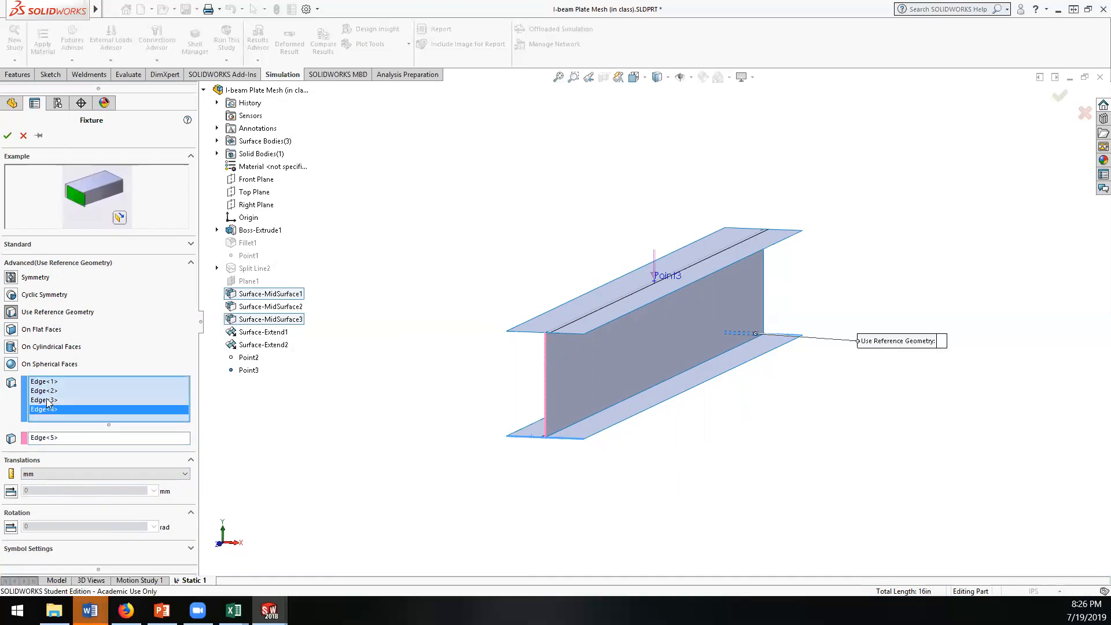
left_click(59, 438)
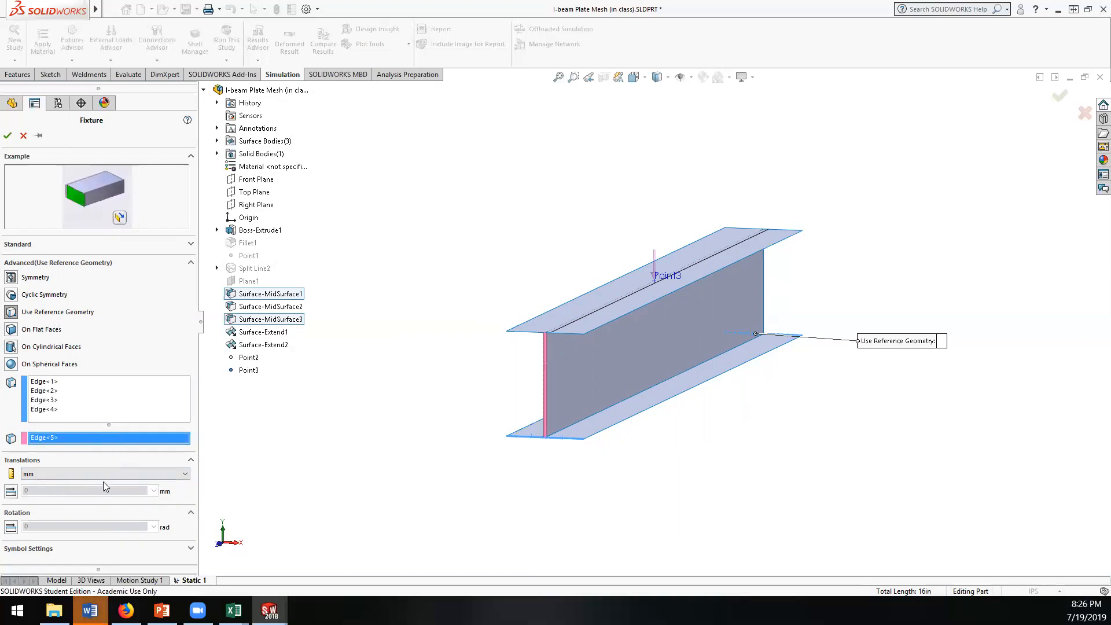
left_click(9, 492)
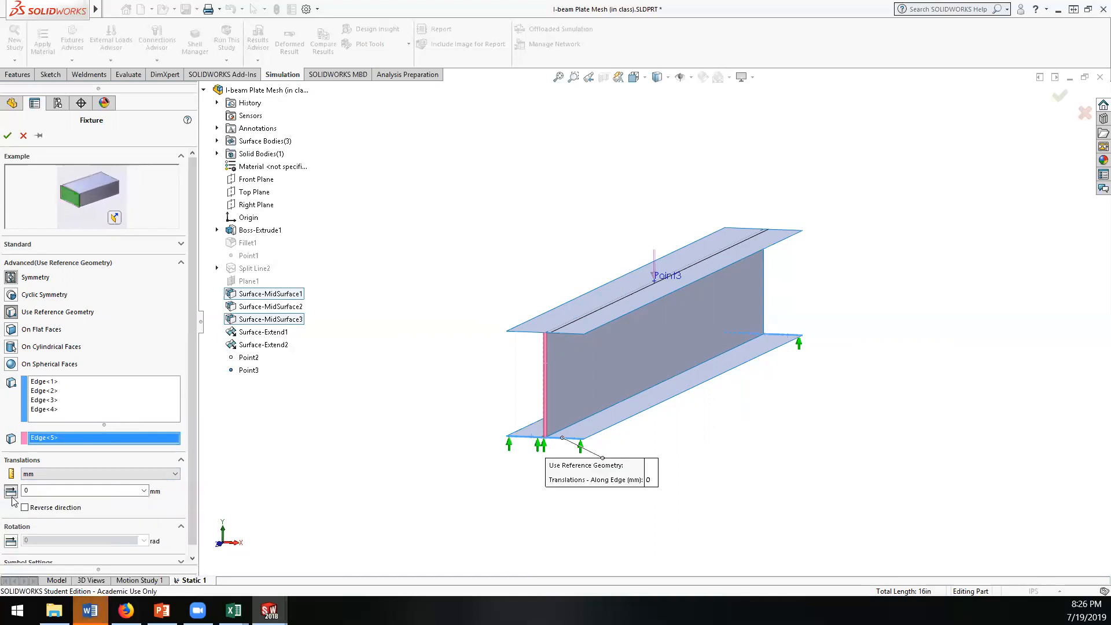
scroll(104, 501, "down", 1)
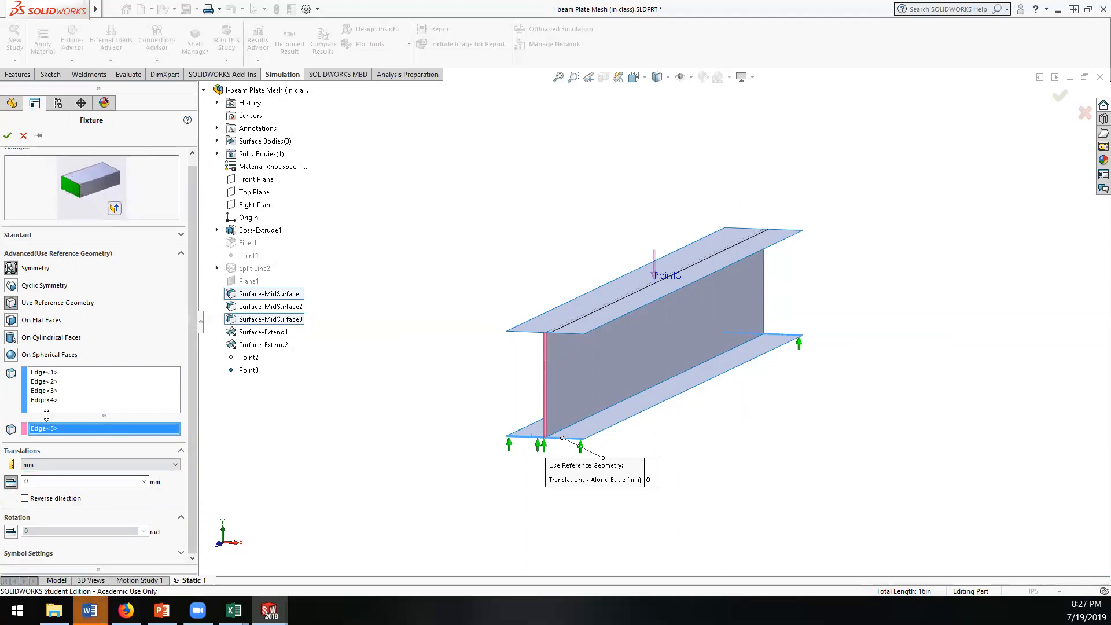
scroll(13, 306, "up", 1)
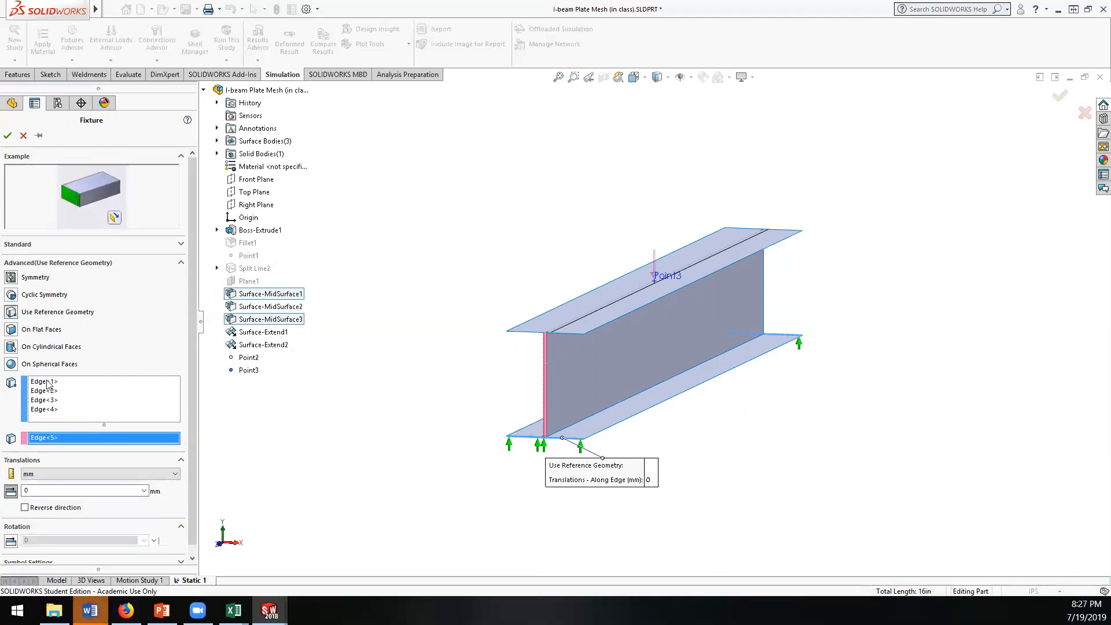
Step: Clear the fixture's direction reference and enable 0 cm translations along plane direction 1, along plane direction 2 and normal to the plane
right_click(60, 438)
left_click(79, 445)
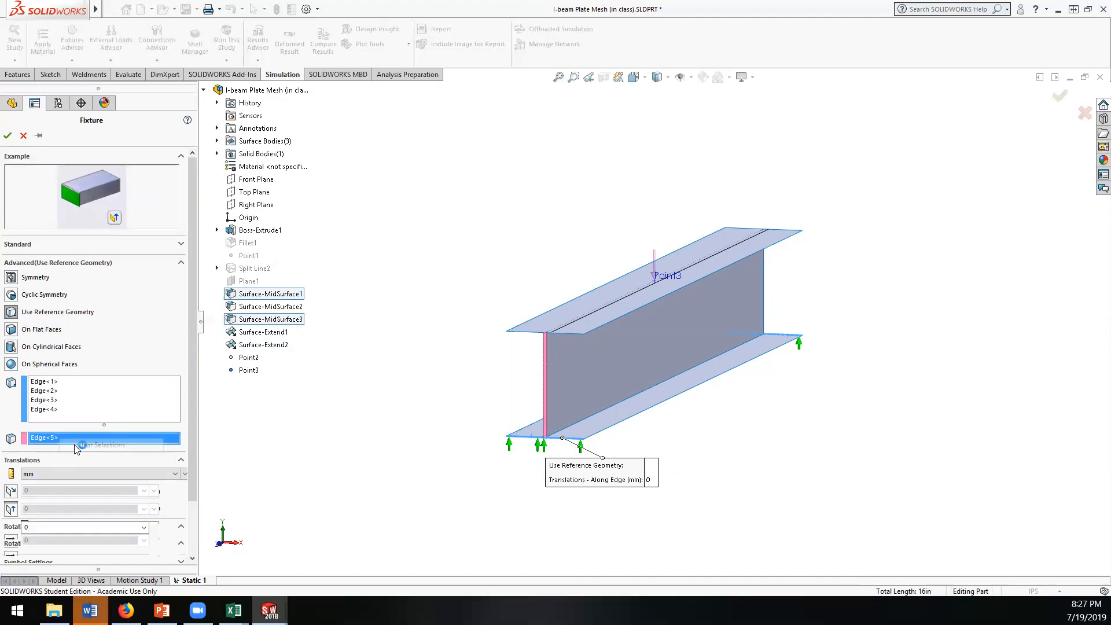
left_click(10, 509)
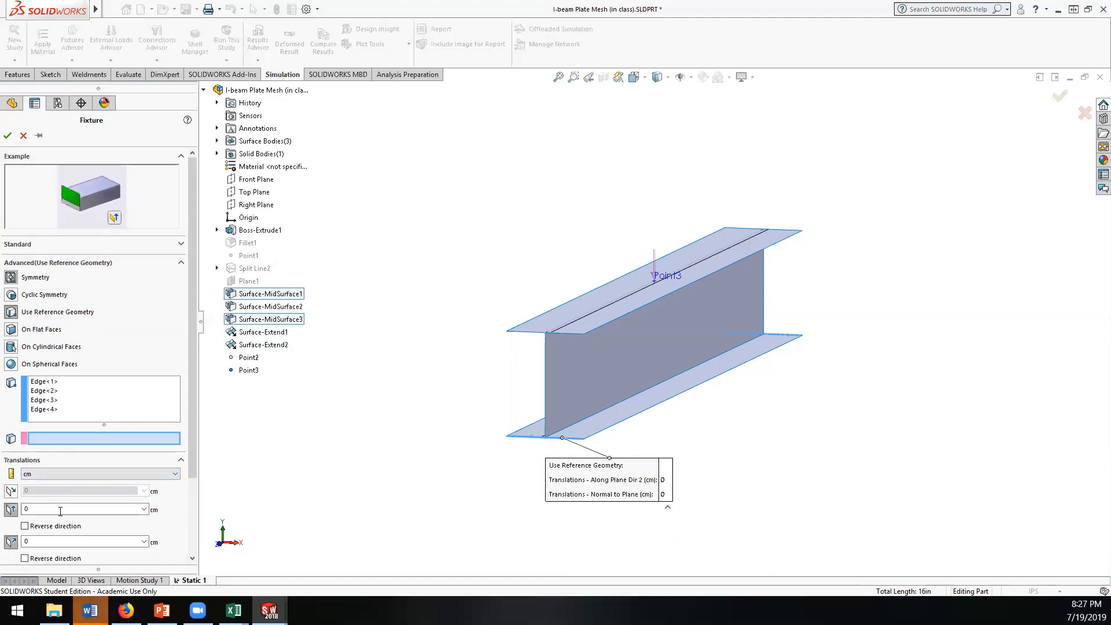
left_click(10, 491)
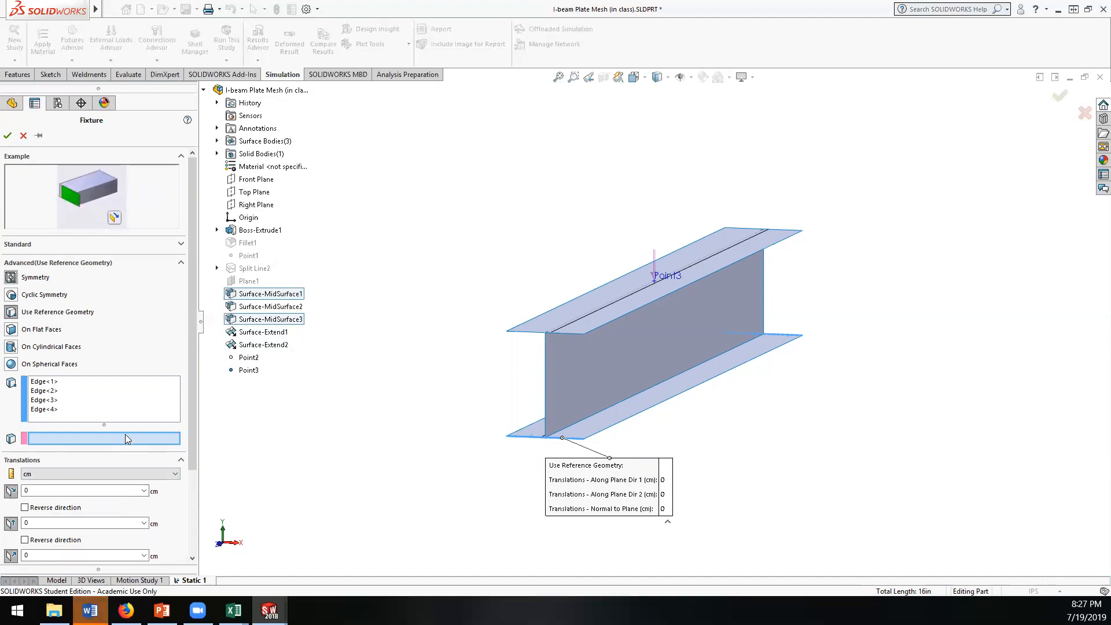
left_click(7, 135)
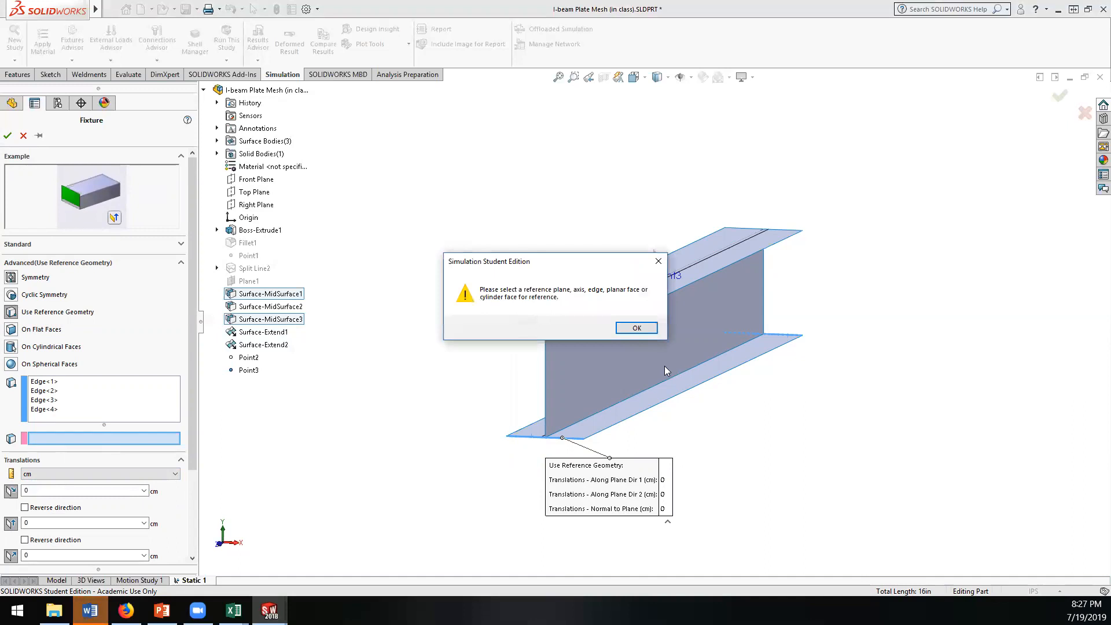
left_click(630, 332)
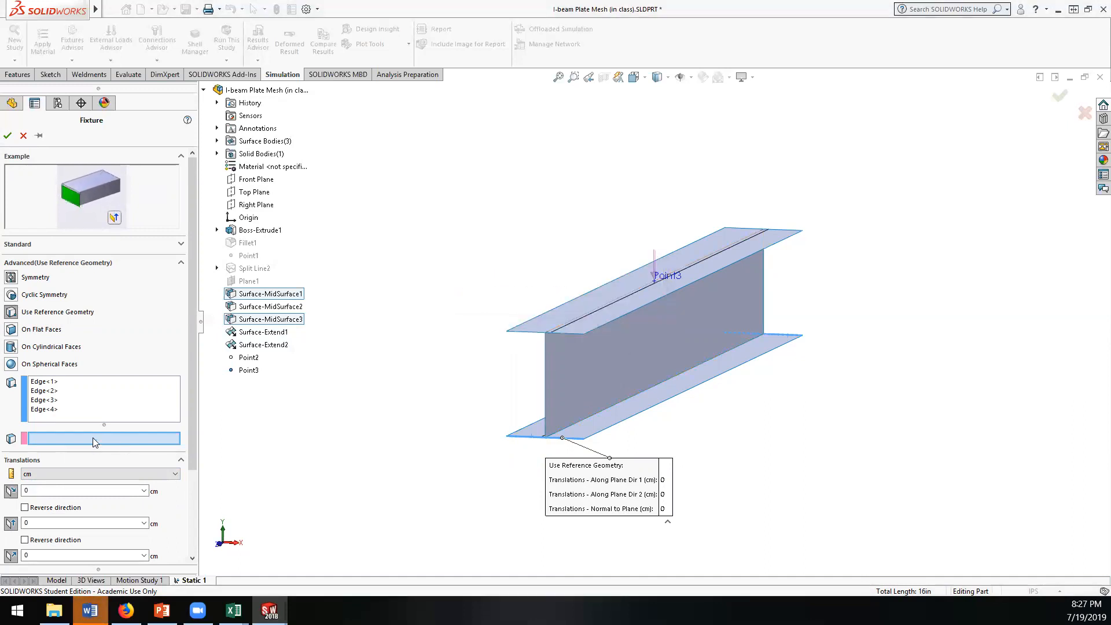
left_click(561, 433)
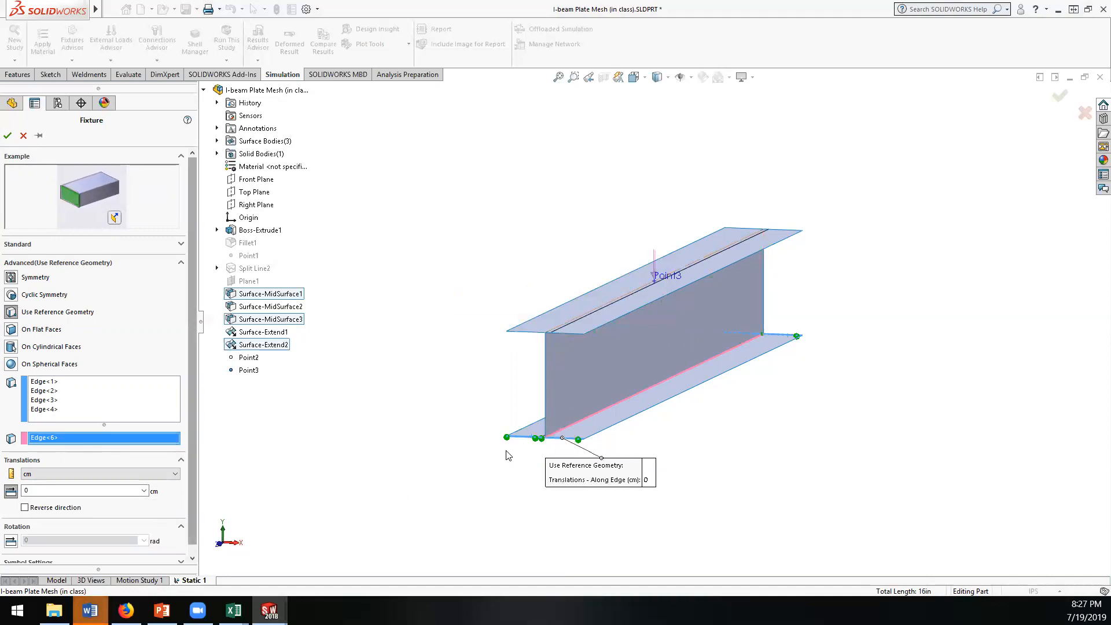
left_click_drag(192, 418, 194, 429)
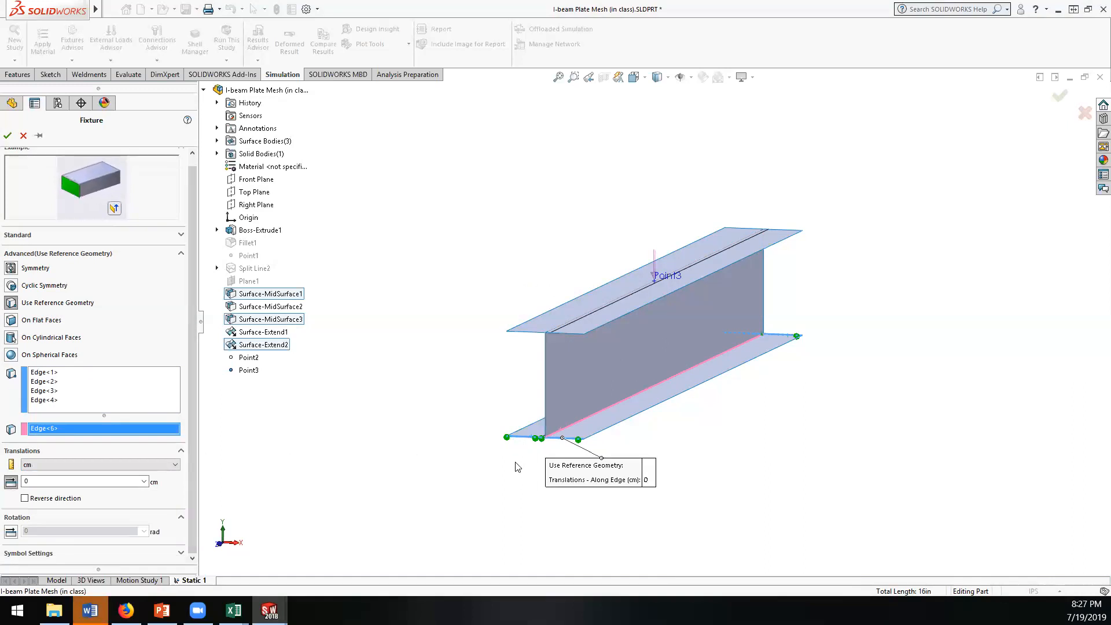
middle_click_drag(538, 458, 428, 495)
scroll(450, 492, "up", 4)
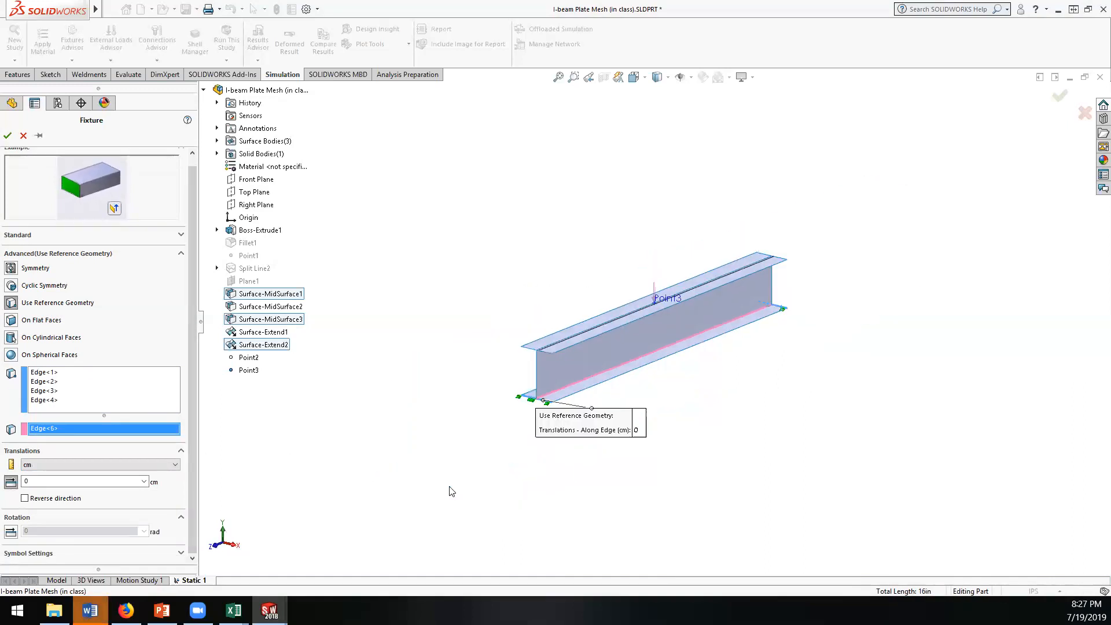
scroll(495, 459, "down", 3)
scroll(576, 371, "down", 4)
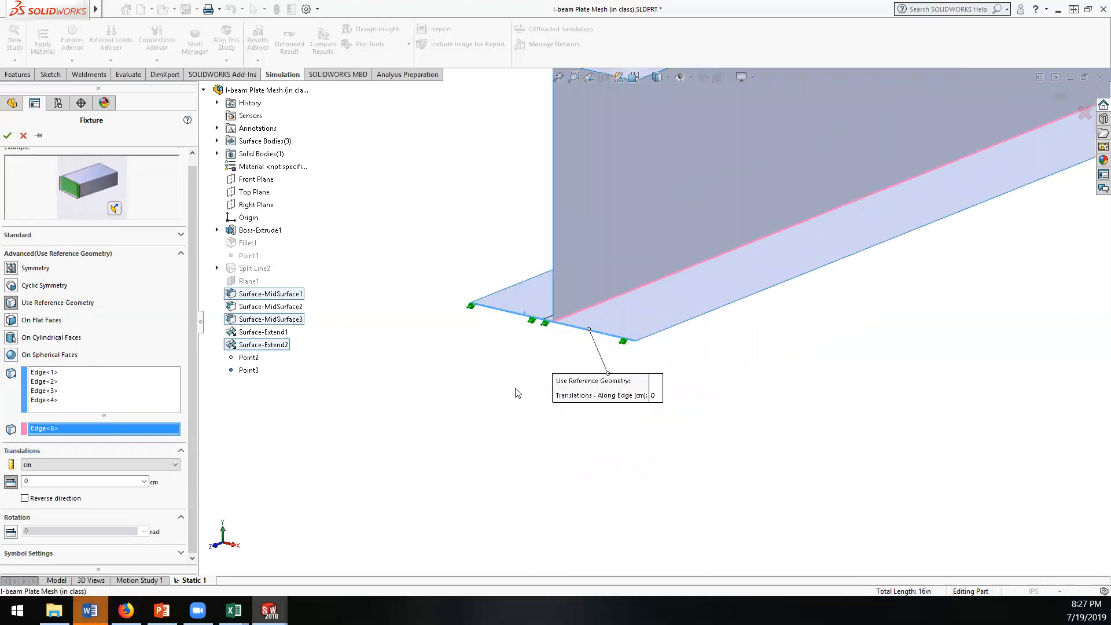
middle_click_drag(482, 383, 483, 384)
scroll(491, 488, "up", 4)
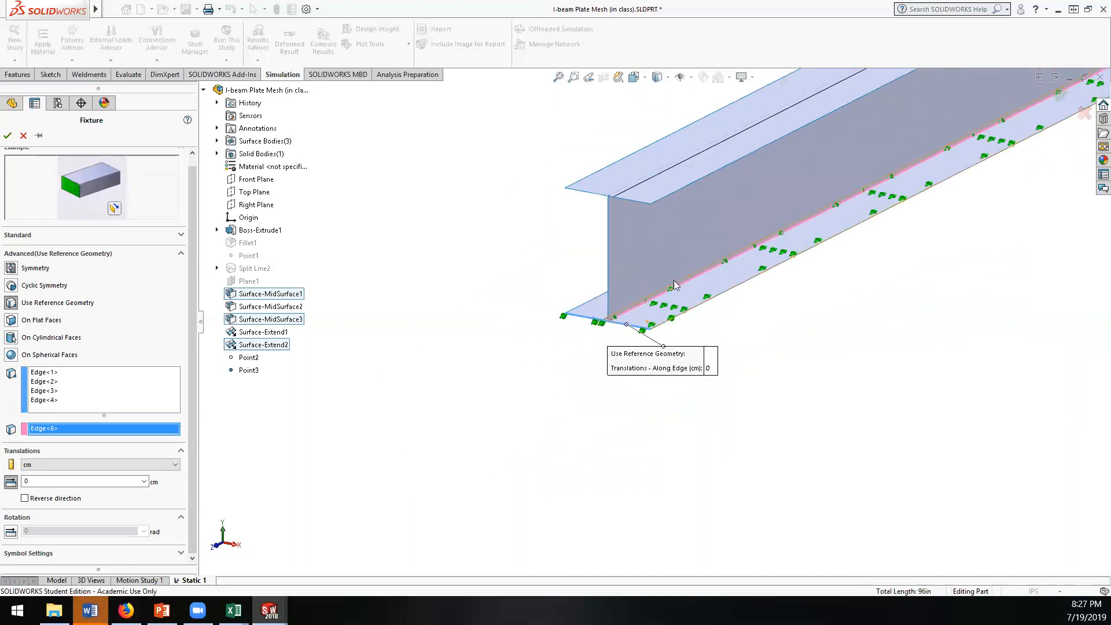
scroll(673, 285, "down", 3)
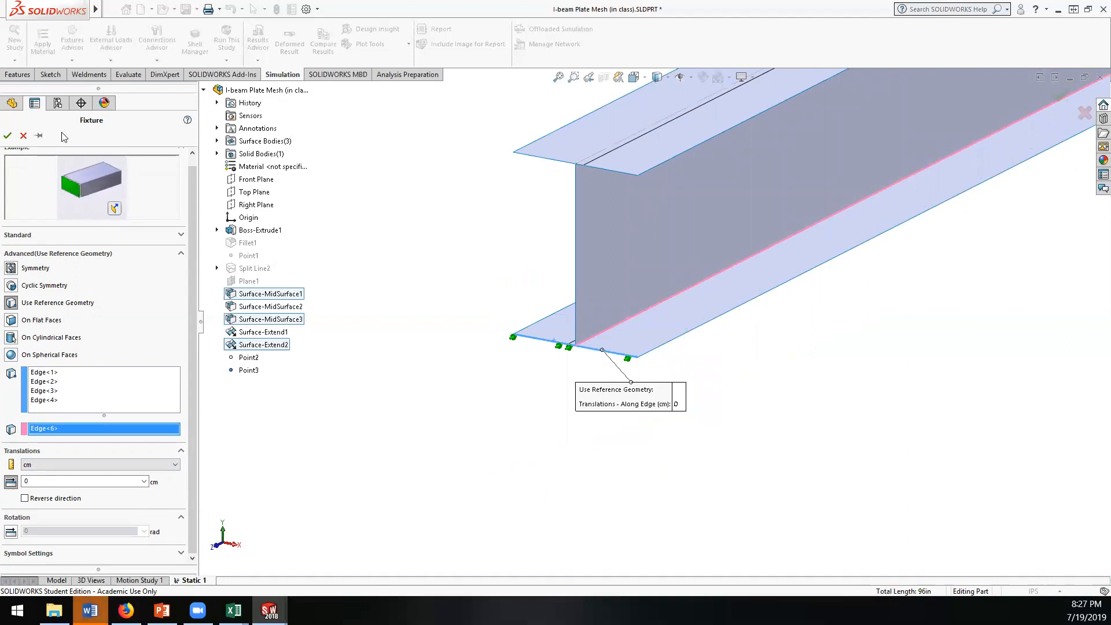
left_click(22, 137)
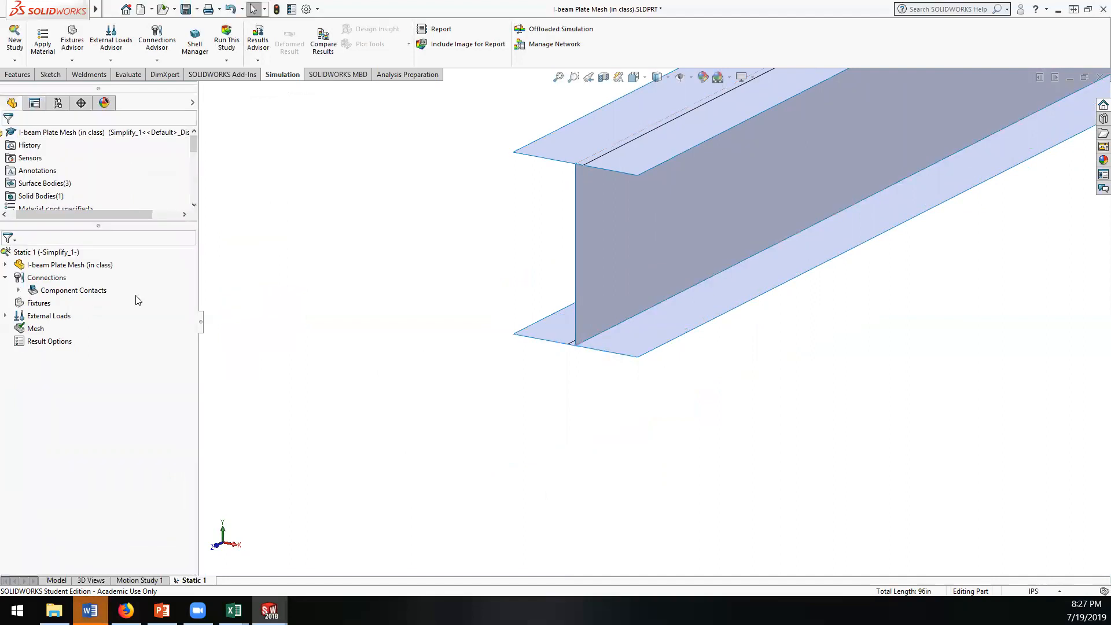
Step: Add an Immovable (No translation) fixture to the four transverse end edges of the lower flange, two at each end of the beam
right_click(35, 304)
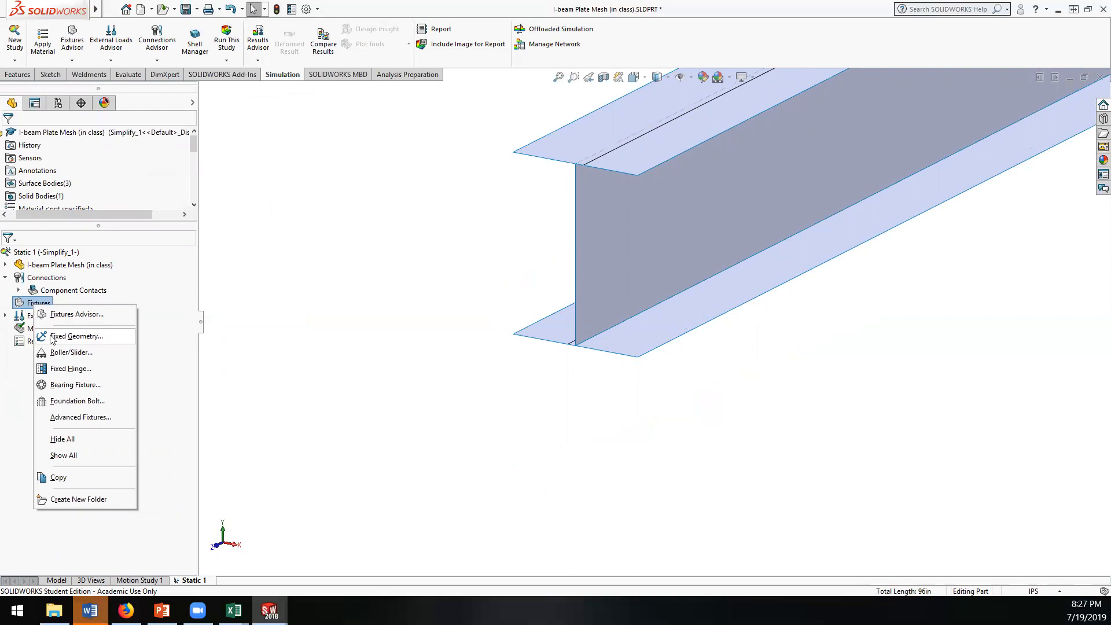
left_click(76, 336)
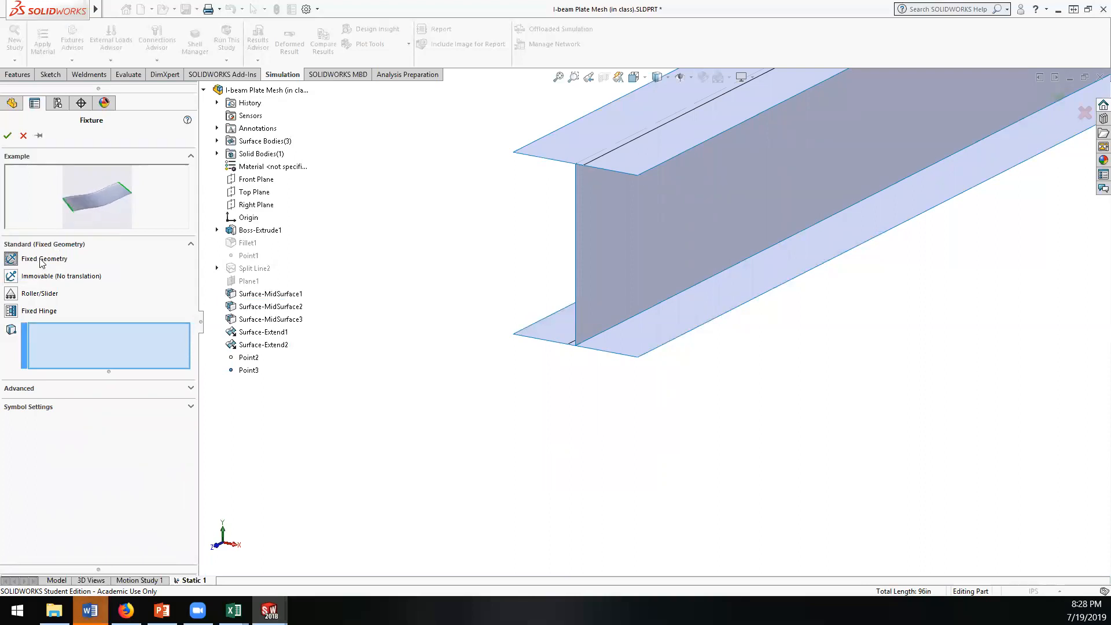
left_click(15, 279)
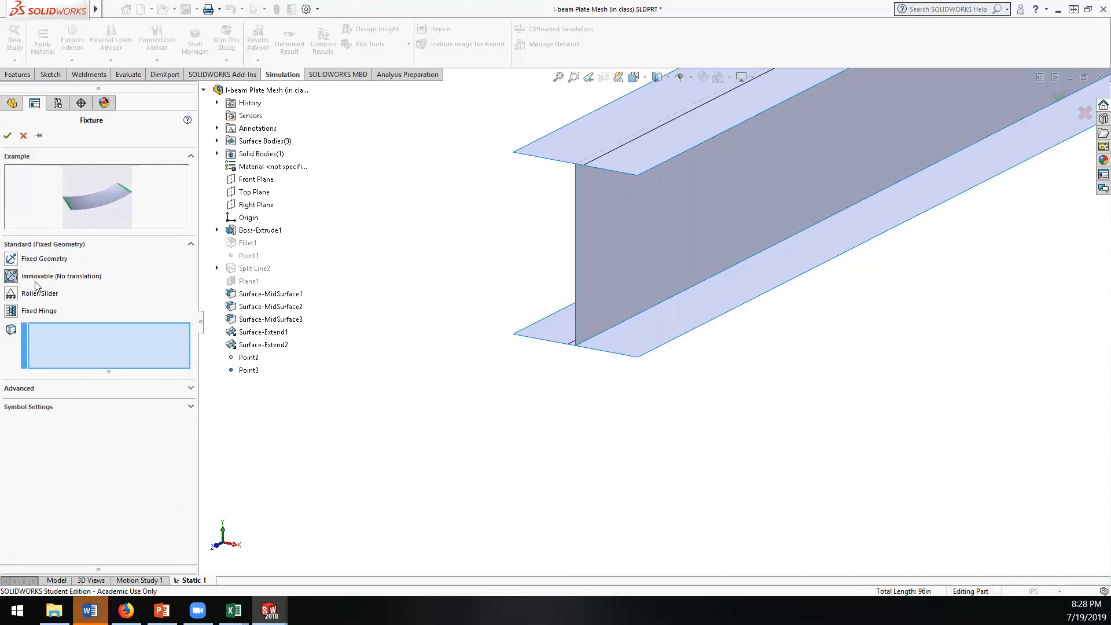
left_click(538, 339)
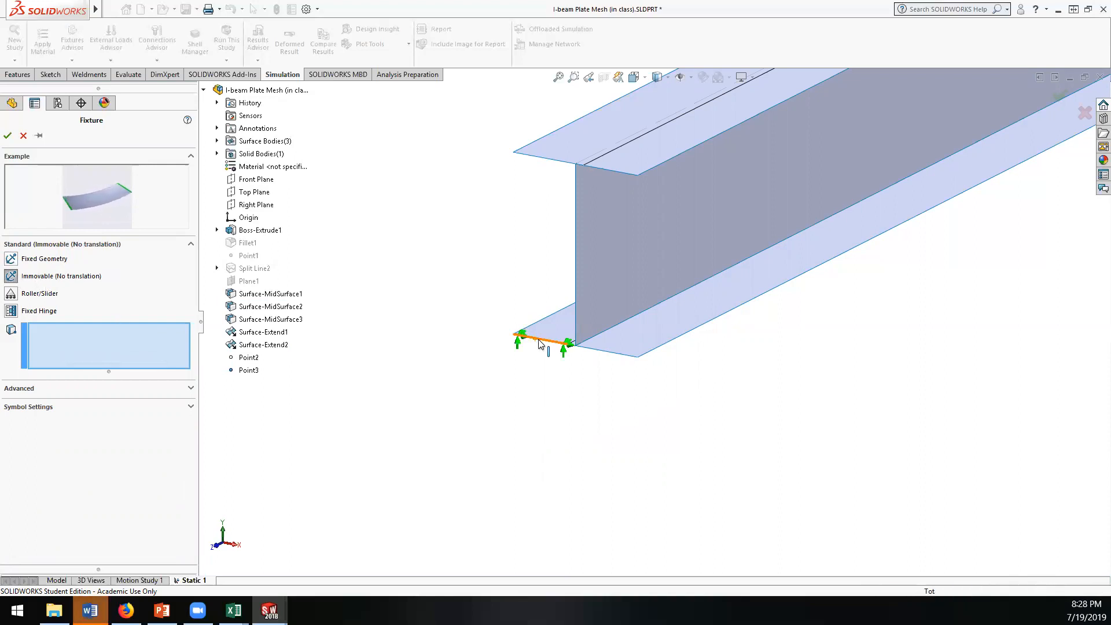
left_click(591, 352)
key("f")
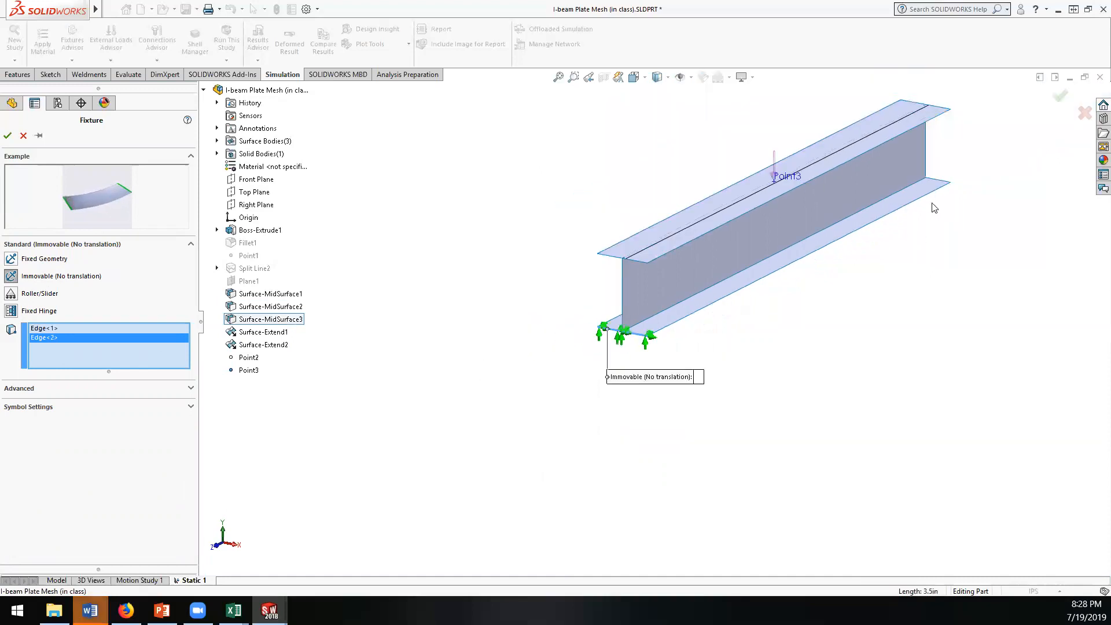
left_click(906, 192)
middle_click_drag(906, 193, 670, 480)
left_click(674, 514)
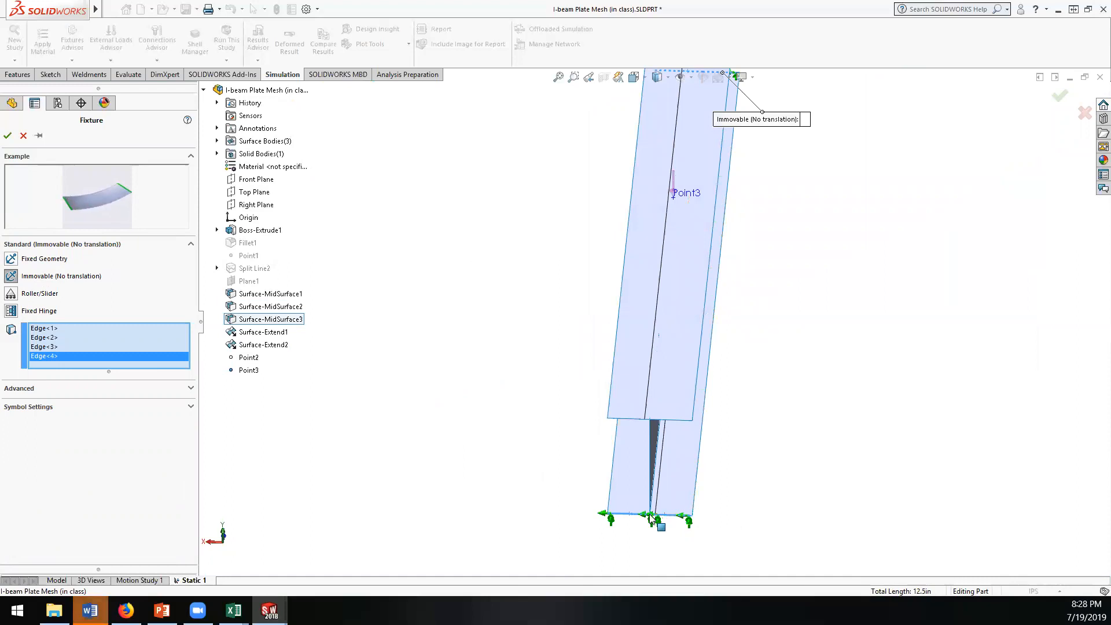
left_click(8, 136)
Step: Run the Static 1 study, accepting the switch of the shells' 6061-T6 material to the Linear Elastic Isotropic model
middle_click_drag(541, 374, 639, 326)
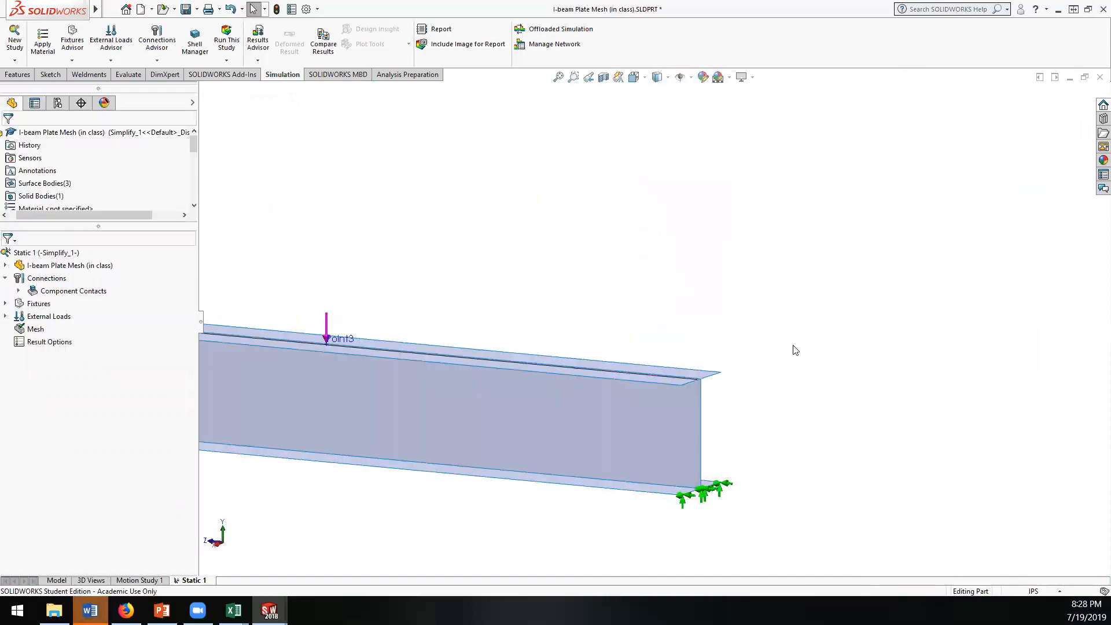
scroll(793, 348, "up", 6)
scroll(526, 365, "down", 3)
middle_click_drag(525, 393, 616, 388)
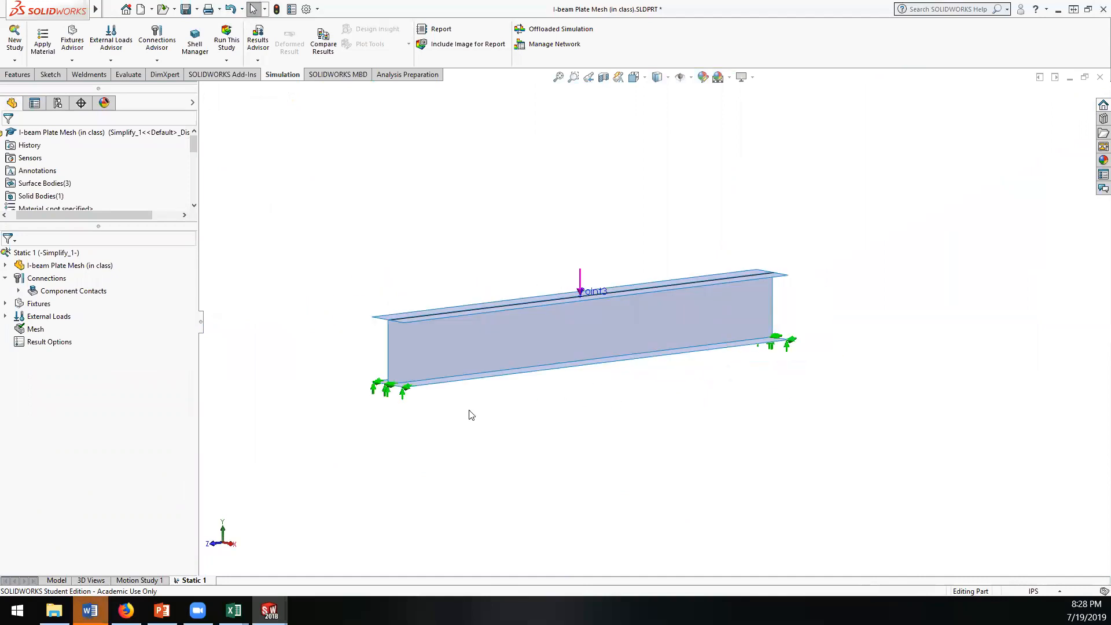
middle_click_drag(500, 397, 428, 322)
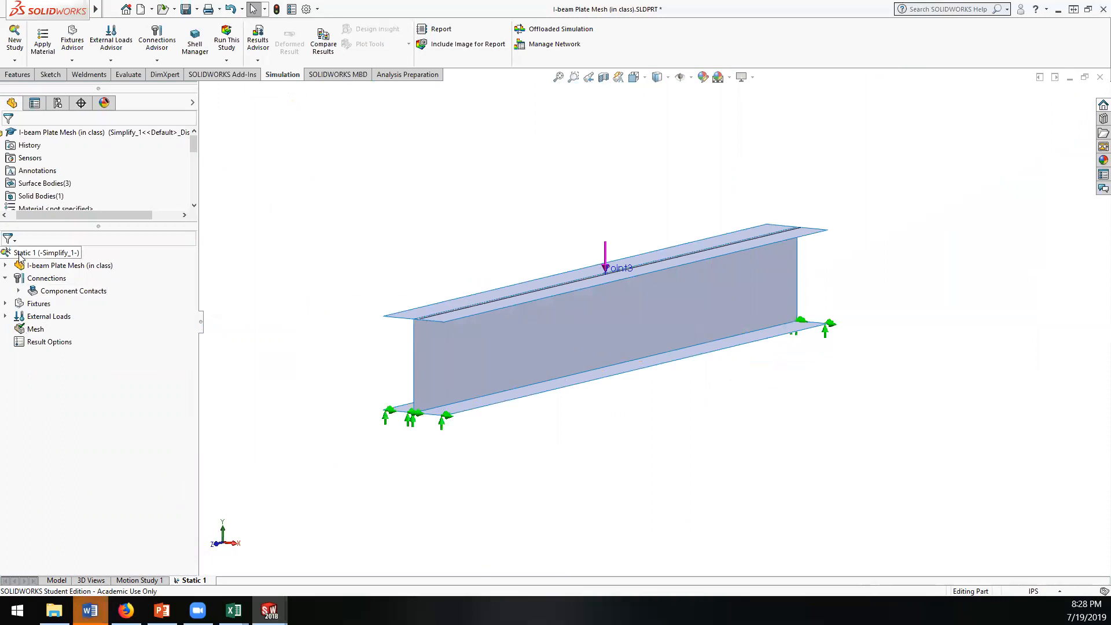
right_click(21, 254)
left_click(42, 264)
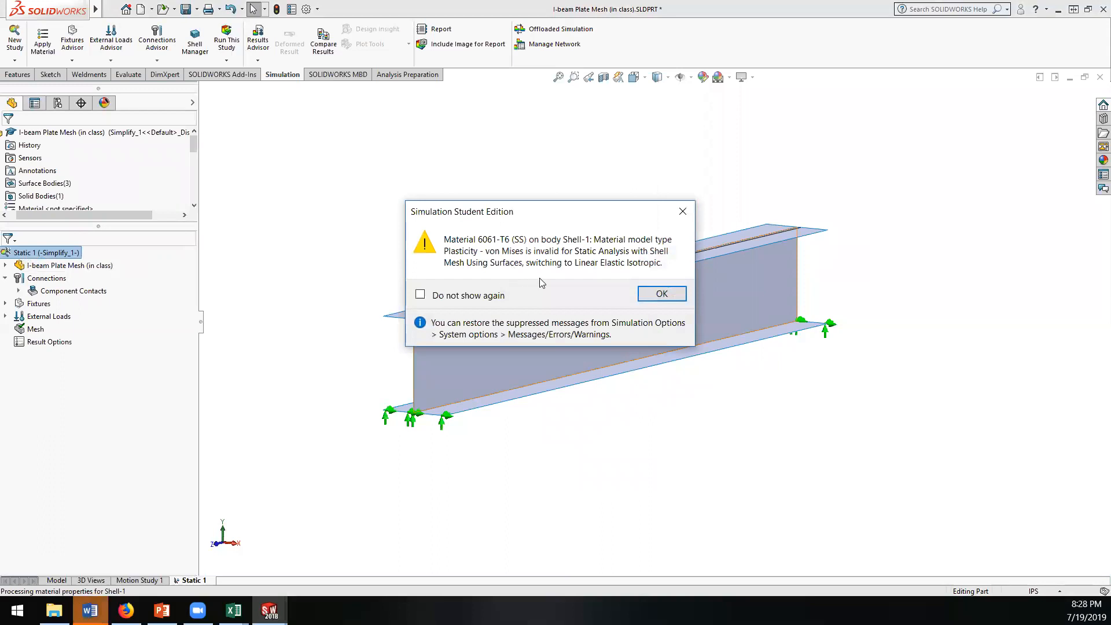
left_click(654, 296)
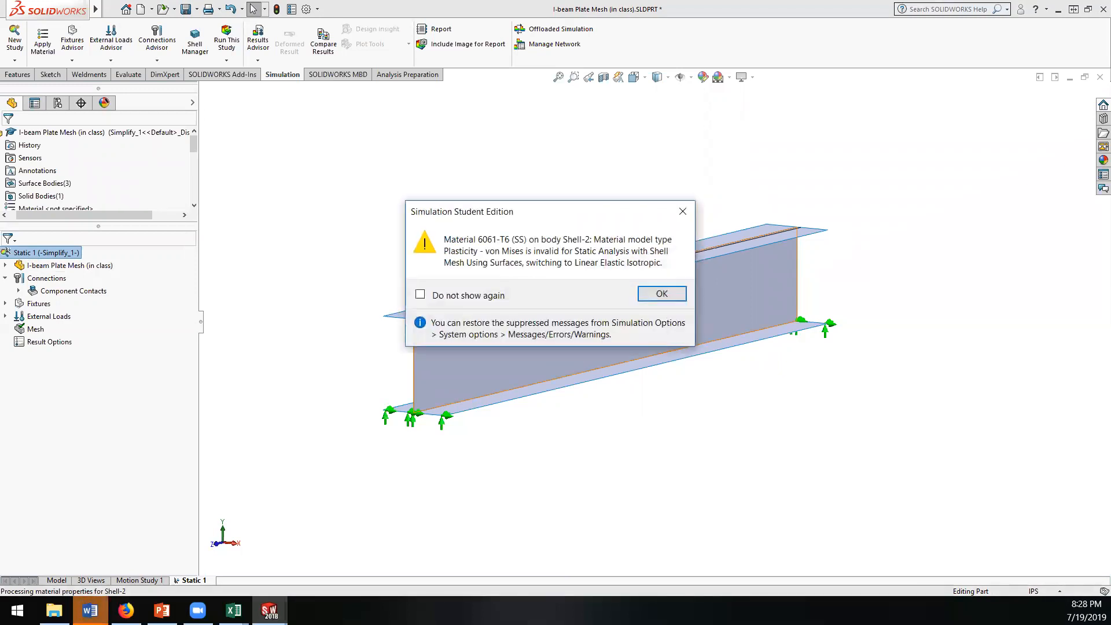
left_click(659, 295)
left_click(659, 295)
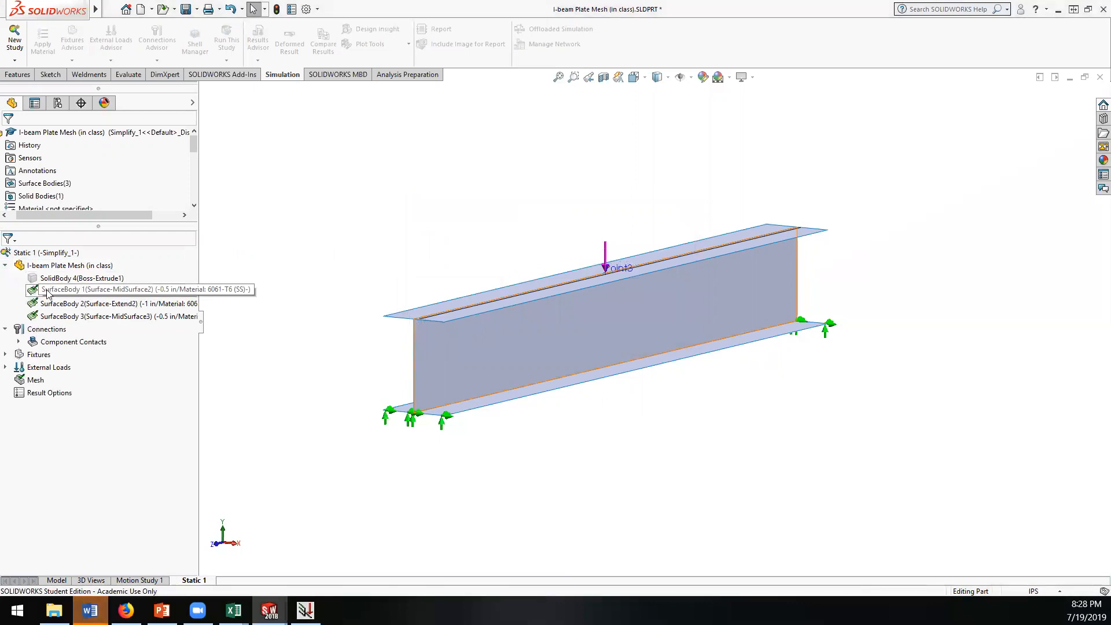
right_click(49, 290)
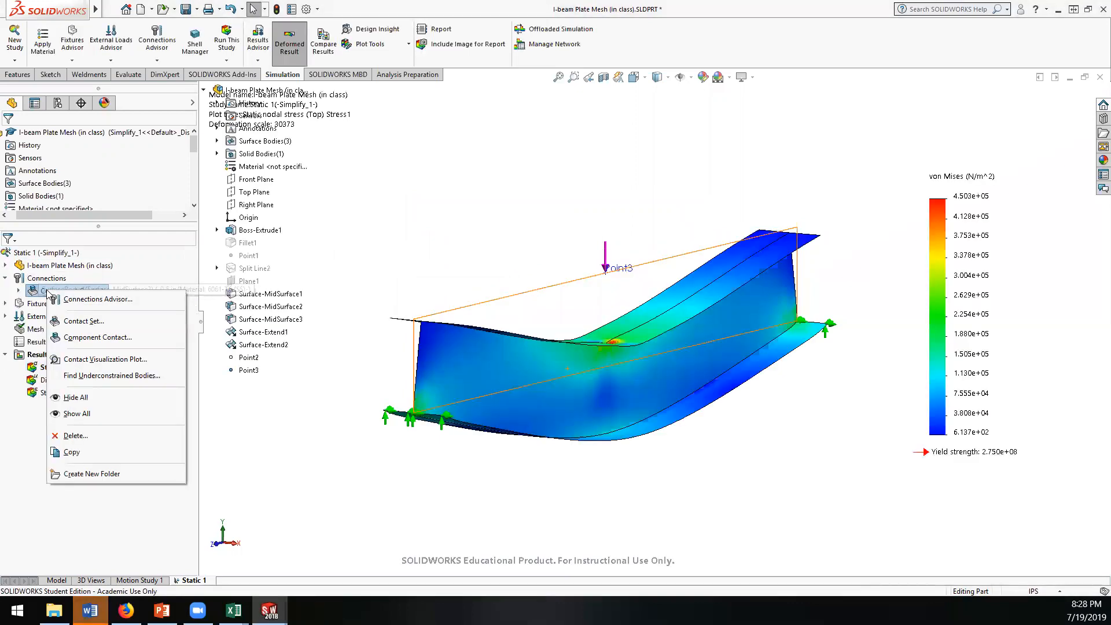
left_click(18, 512)
Step: Set the units of the von Mises stress plot to psi
mouse_move(658, 357)
middle_mouse_down()
mouse_move(615, 366)
mouse_move(676, 365)
mouse_move(629, 338)
mouse_move(644, 346)
middle_mouse_up()
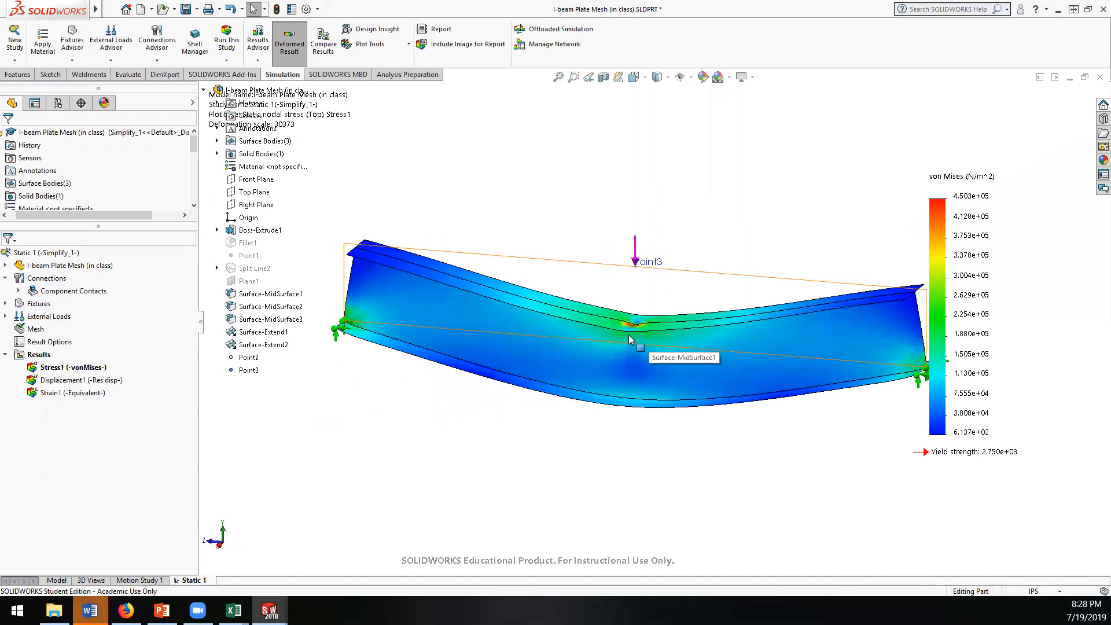
right_click(54, 369)
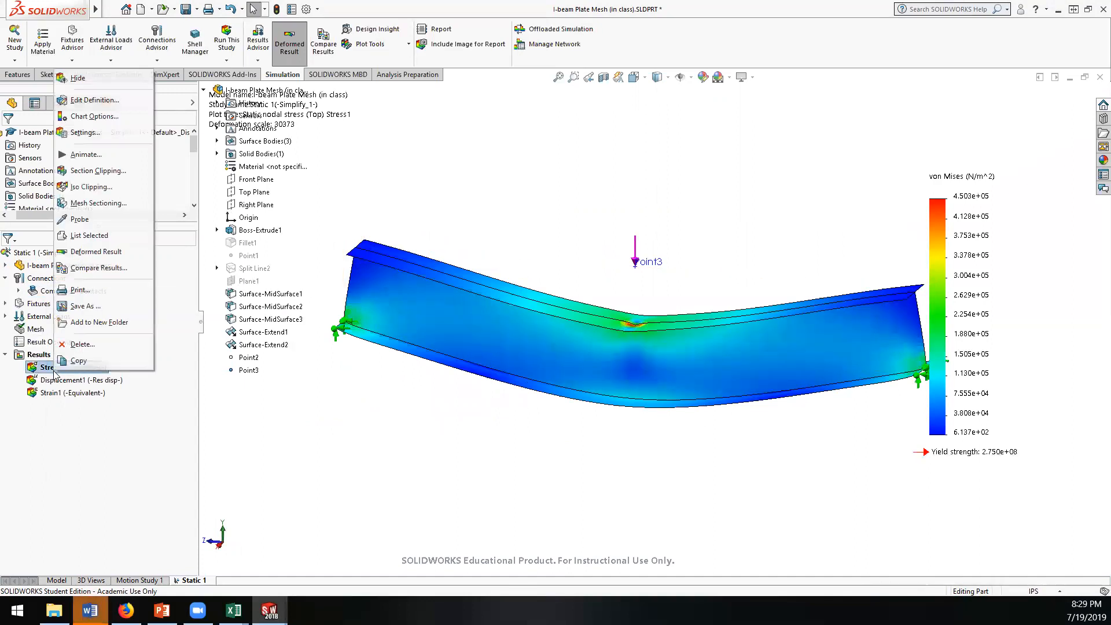
left_click(92, 101)
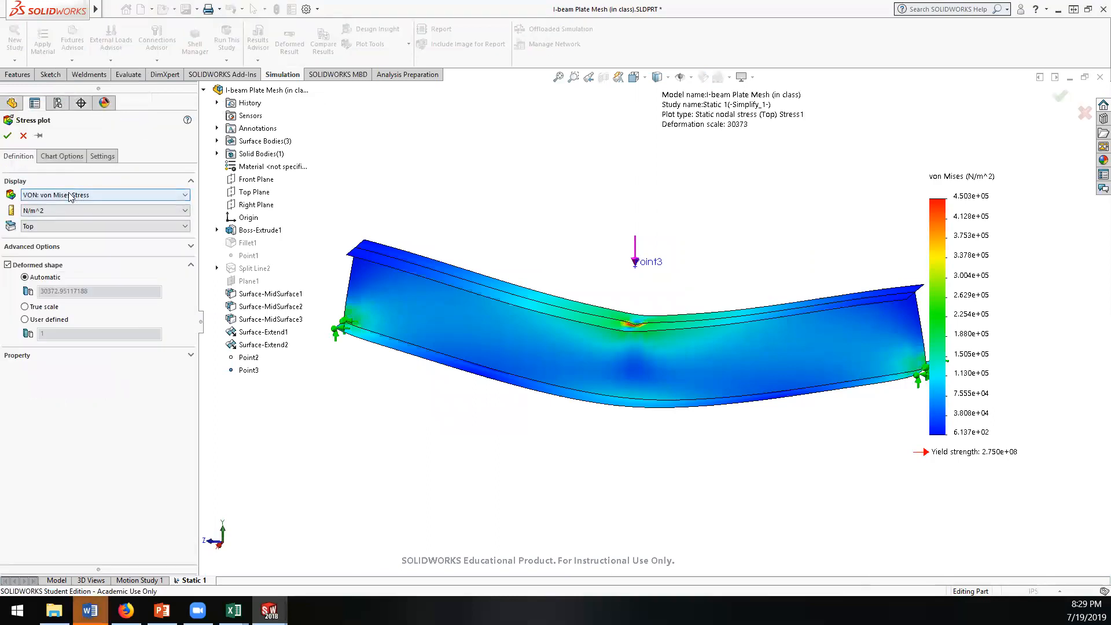
left_click(69, 196)
left_click(69, 197)
left_click(64, 210)
left_click(62, 239)
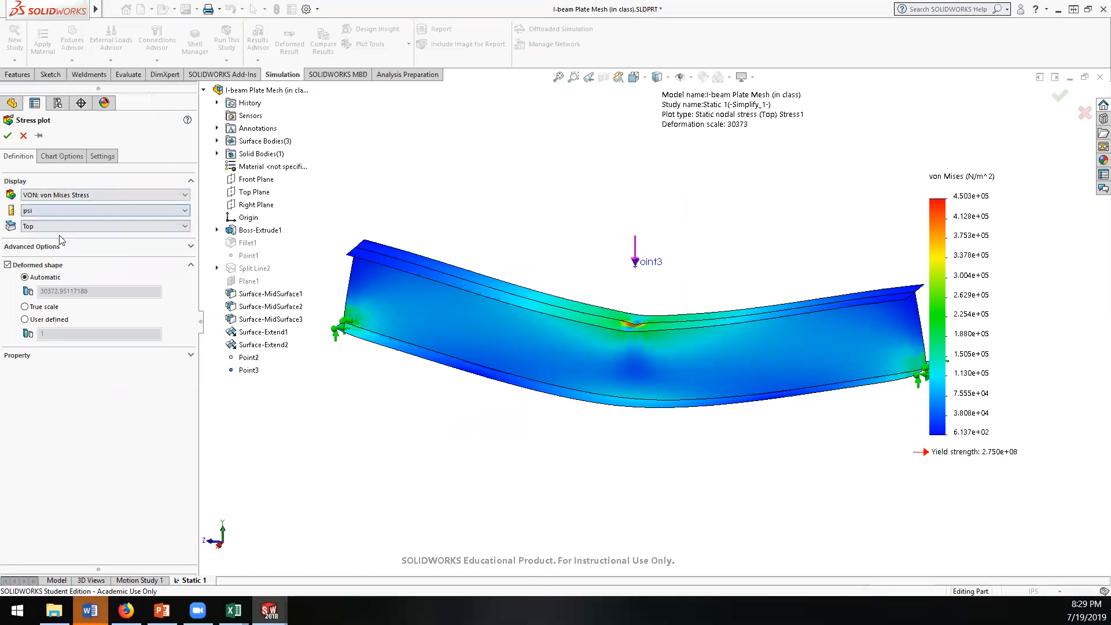
left_click(7, 136)
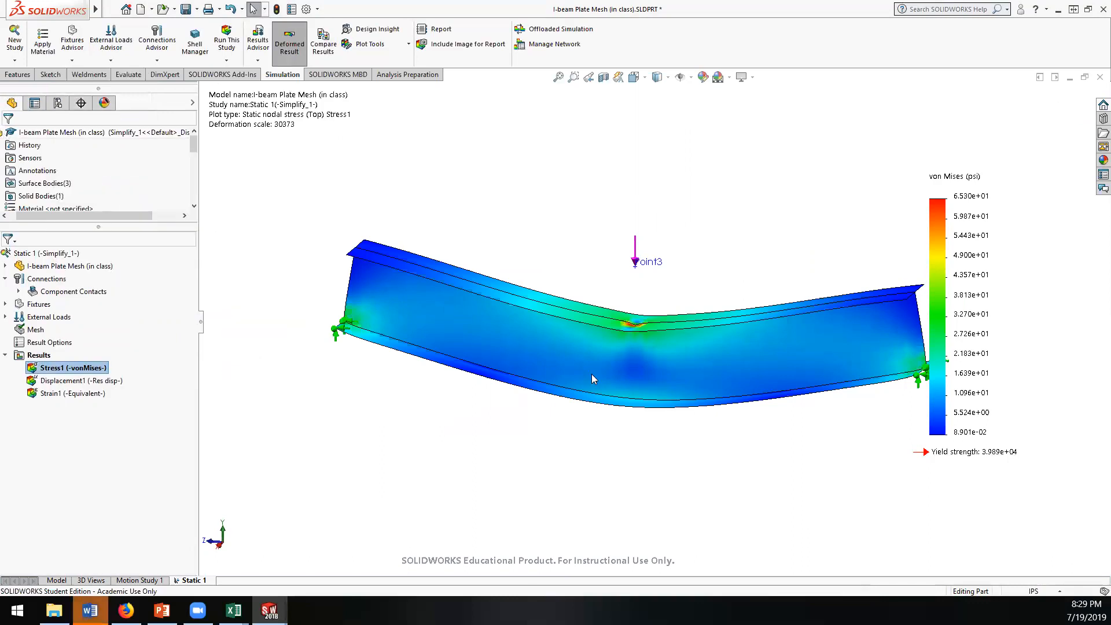
Step: Set the boundary option of the von Mises stress plot to Mesh
scroll(642, 324, "down", 6)
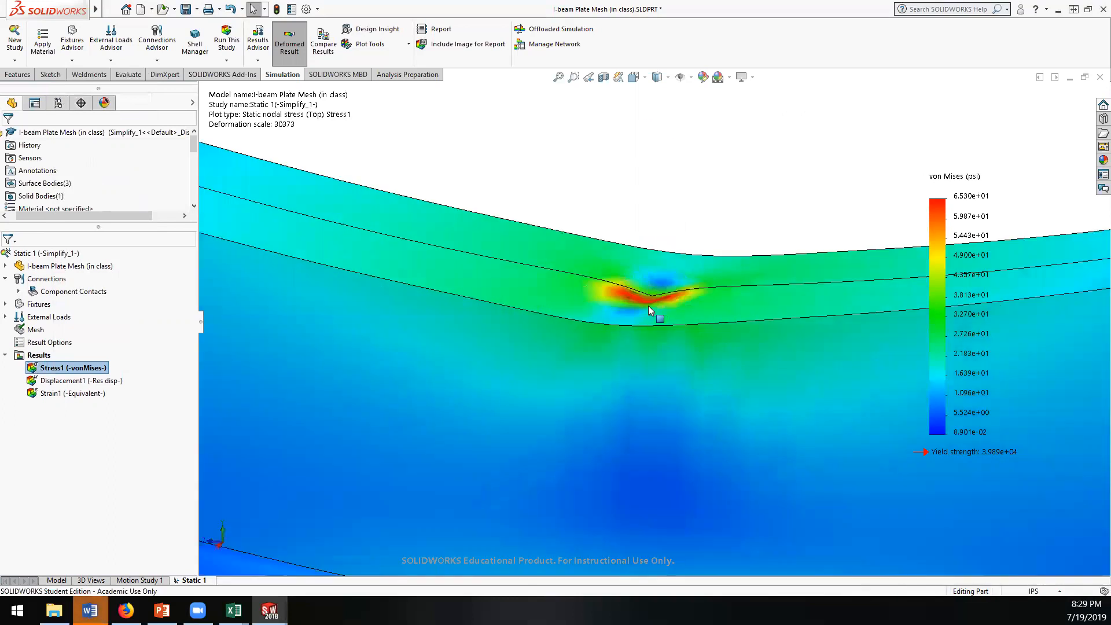
middle_click_drag(673, 250, 641, 291)
scroll(670, 290, "down", 1)
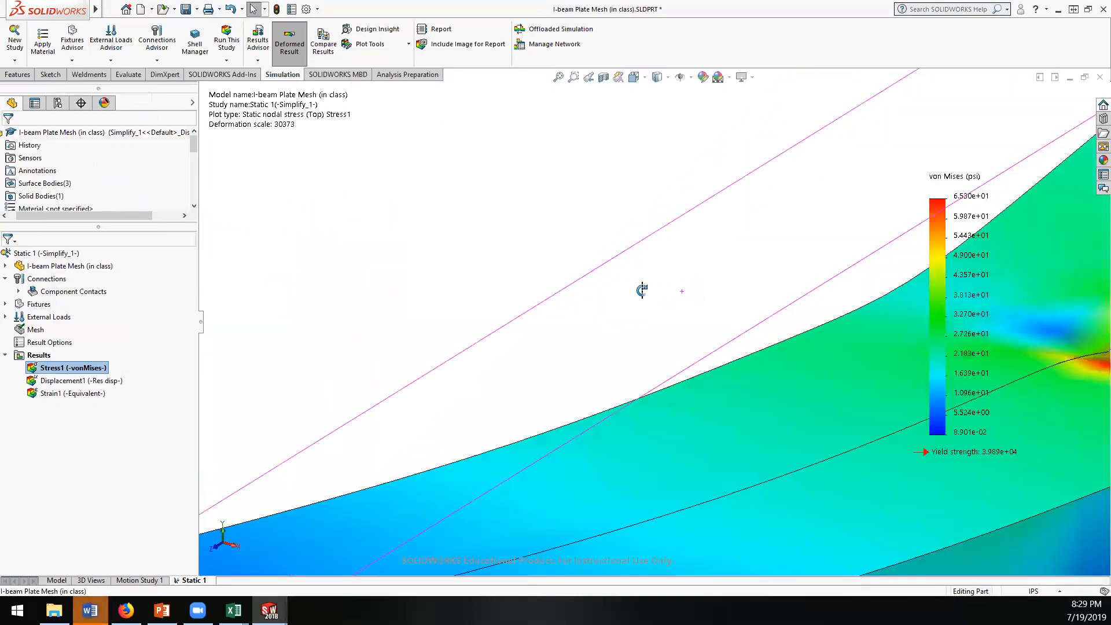
scroll(612, 348, "up", 5)
scroll(788, 329, "down", 3)
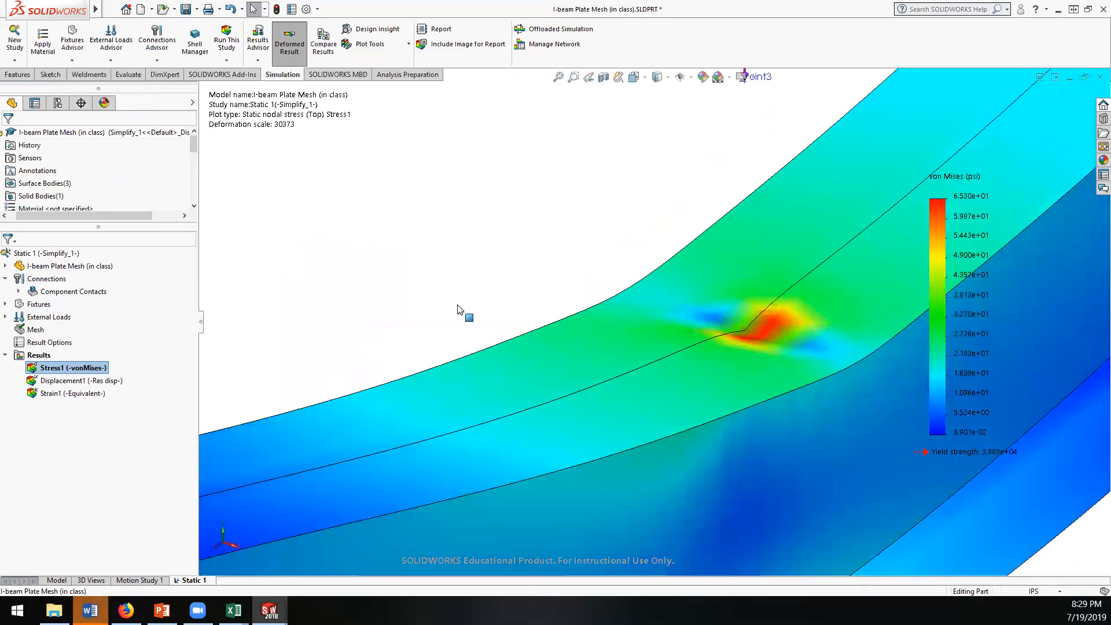
right_click(44, 370)
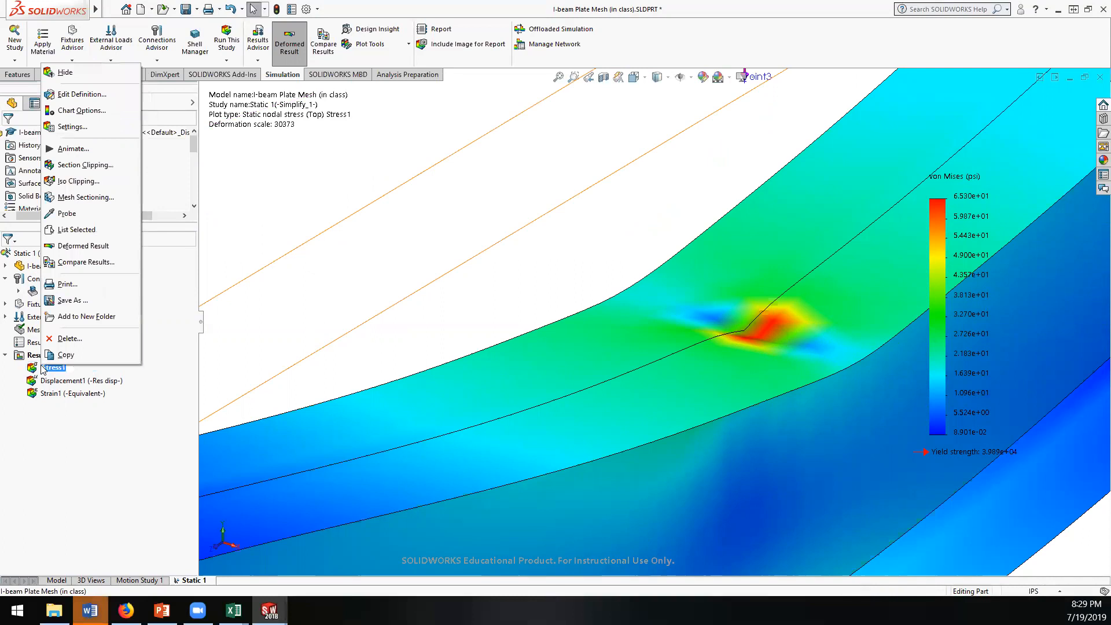
left_click(71, 95)
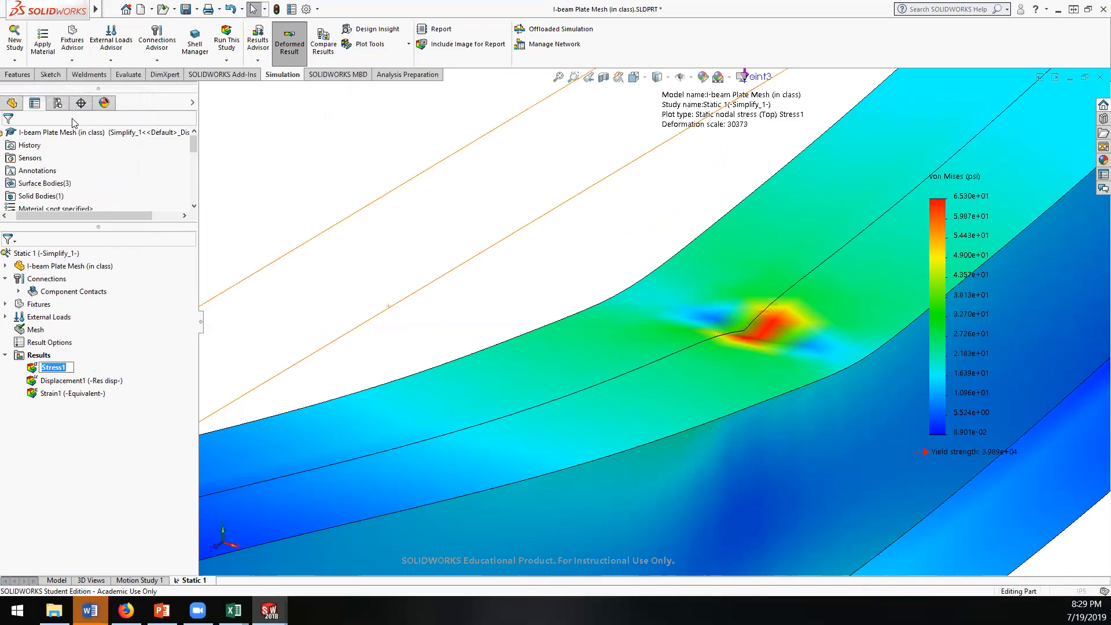
left_click(99, 158)
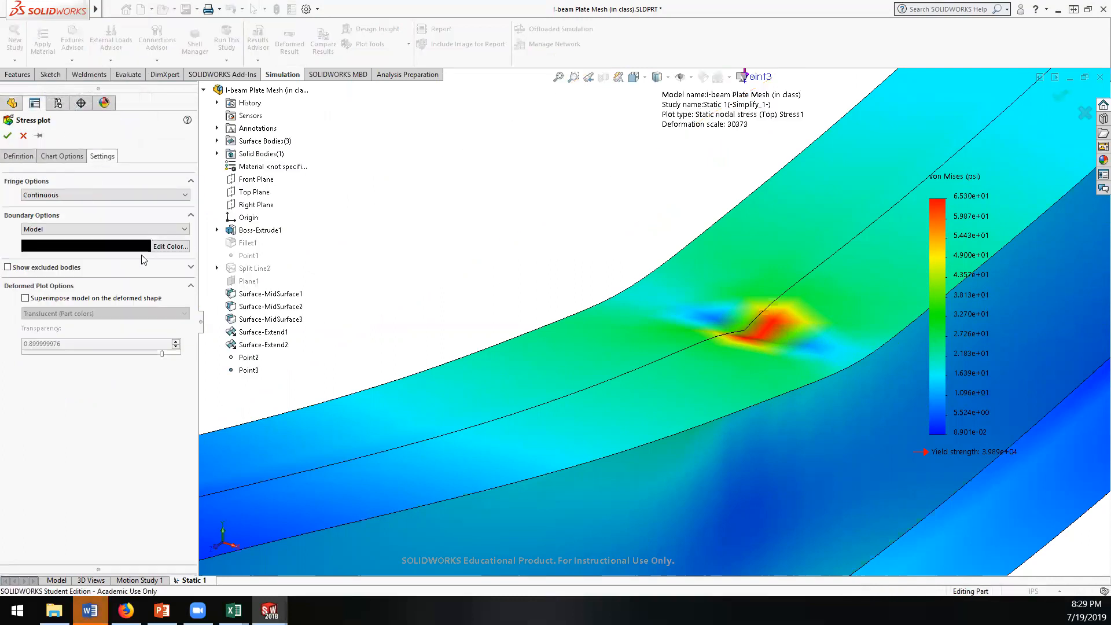
left_click(145, 230)
left_click(118, 253)
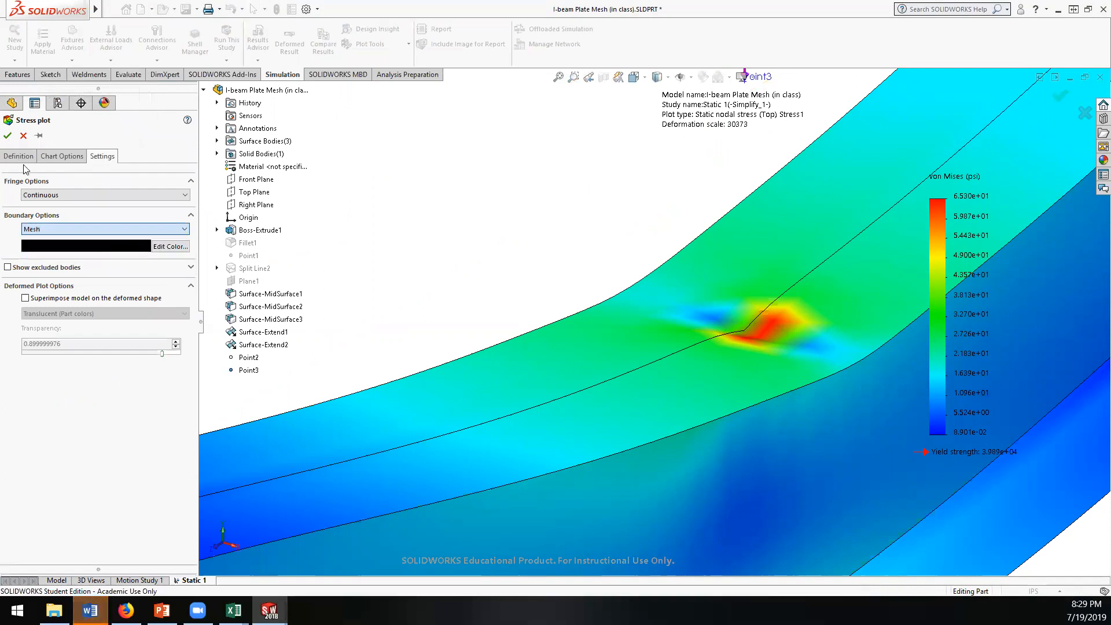
left_click(8, 136)
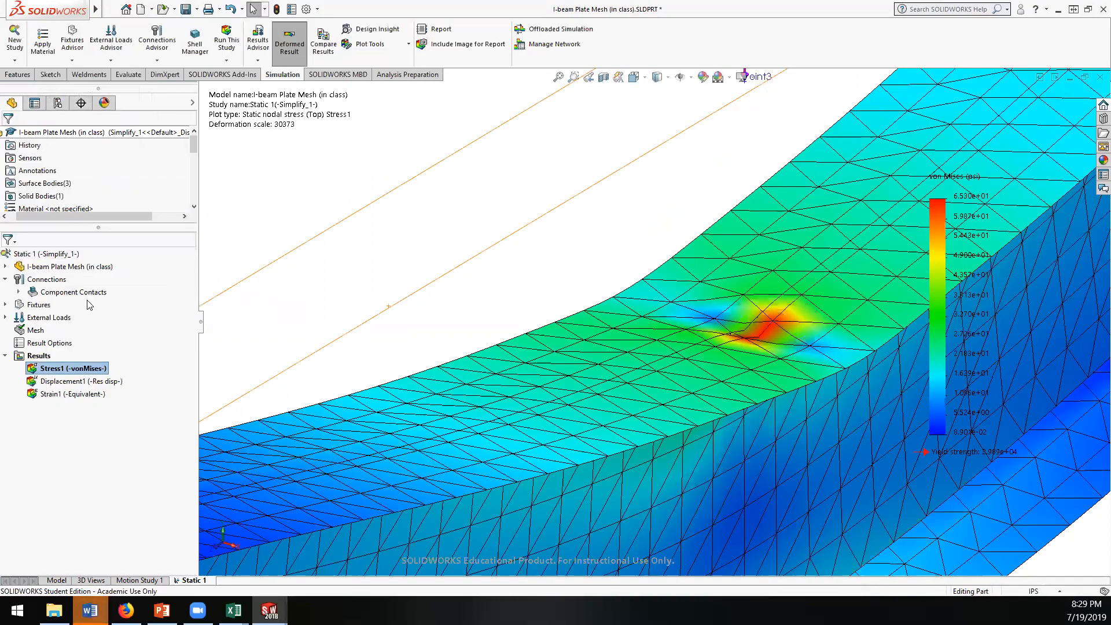
Step: Probe the von Mises stress at a mesh node on the upper flange beside the load point
right_click(45, 370)
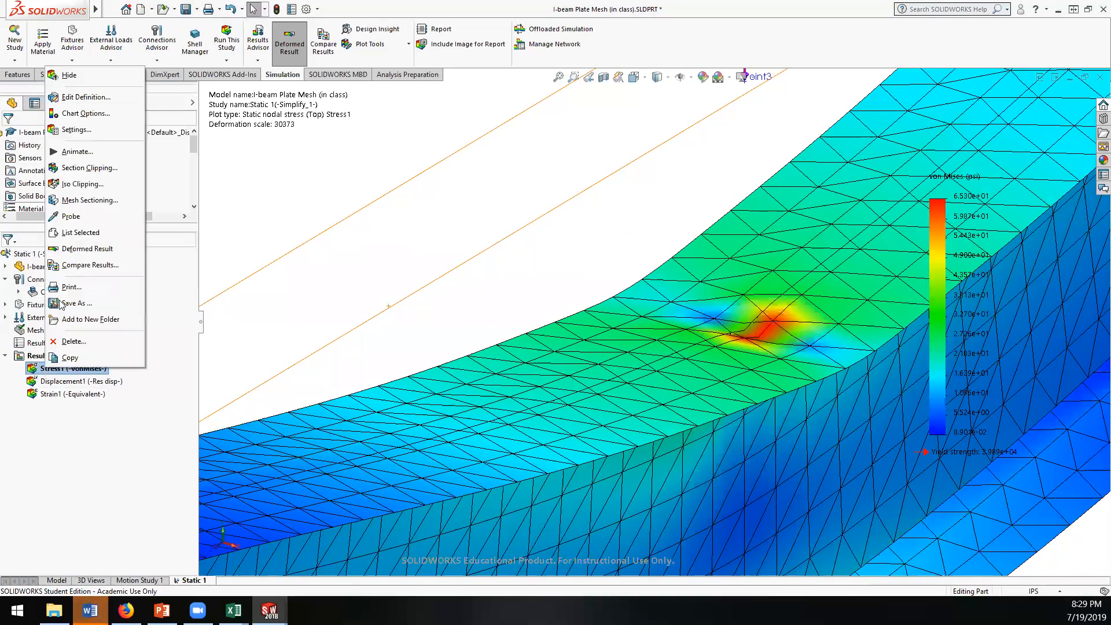
left_click(70, 222)
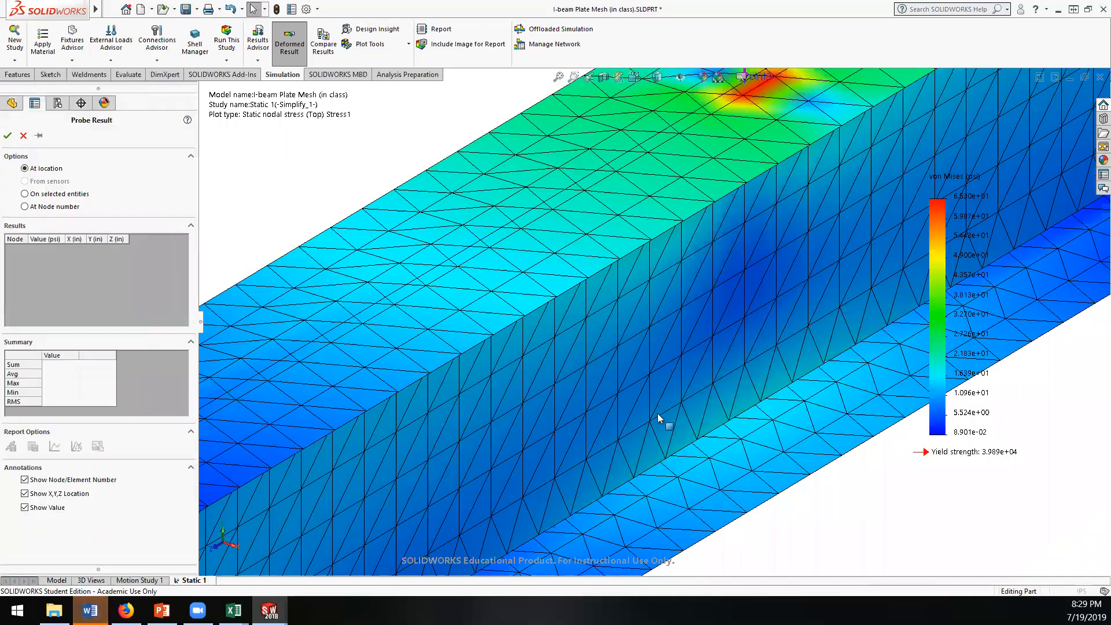
scroll(657, 413, "up", 3)
scroll(681, 226, "down", 6)
scroll(643, 286, "down", 3)
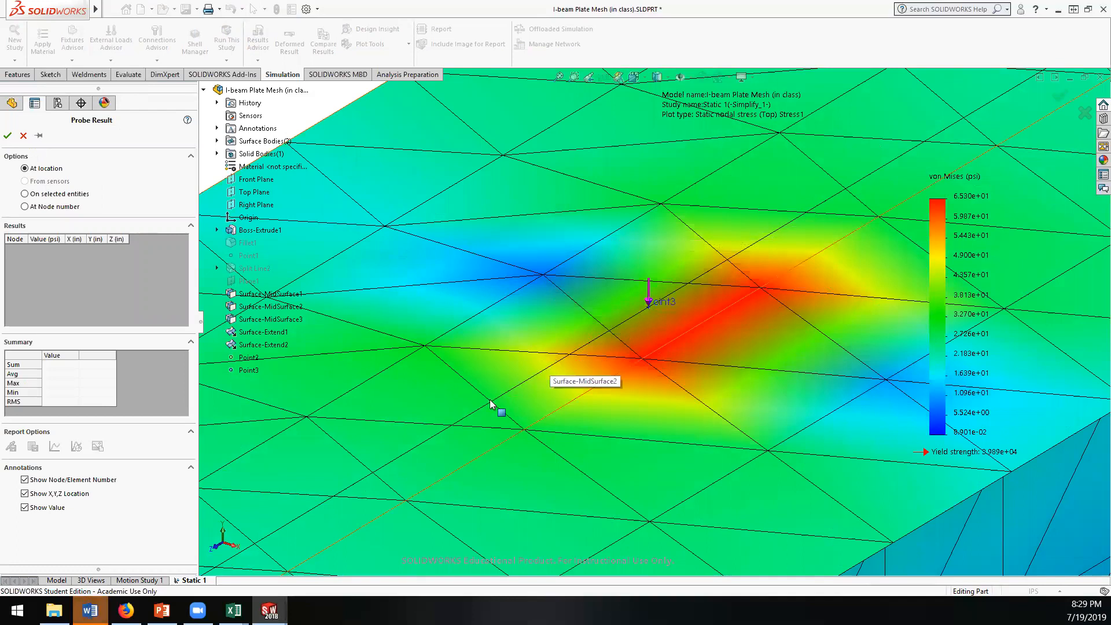
left_click(425, 346)
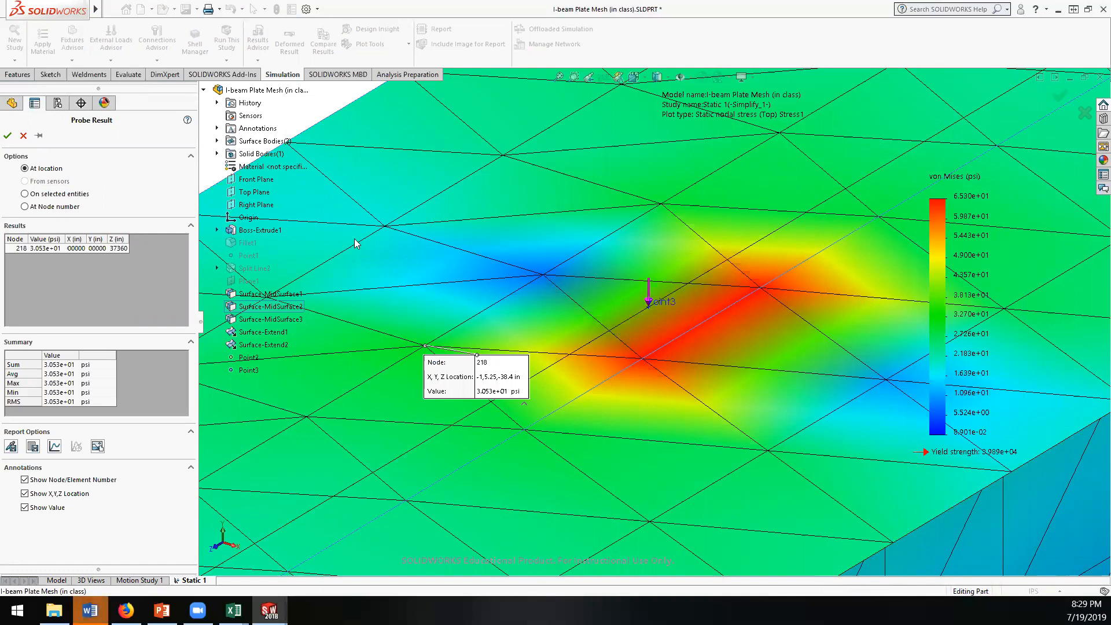
Step: Switch to the doc.xlsx workbook in Excel and enter a stress of 65 with units psi in row 10
mouse_move(234, 610)
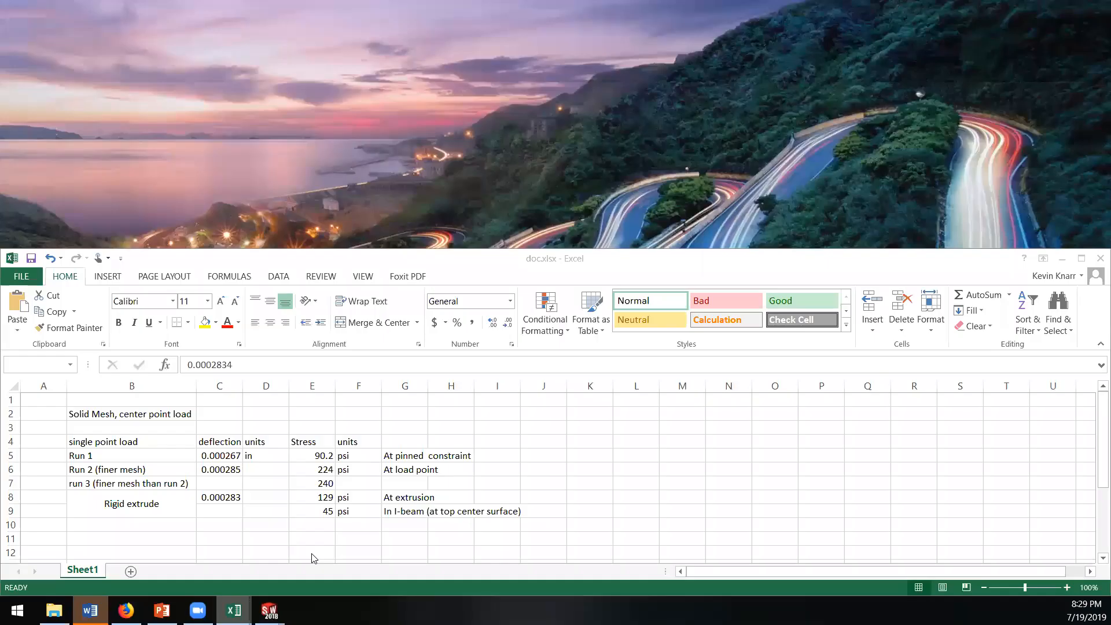
left_click(283, 579)
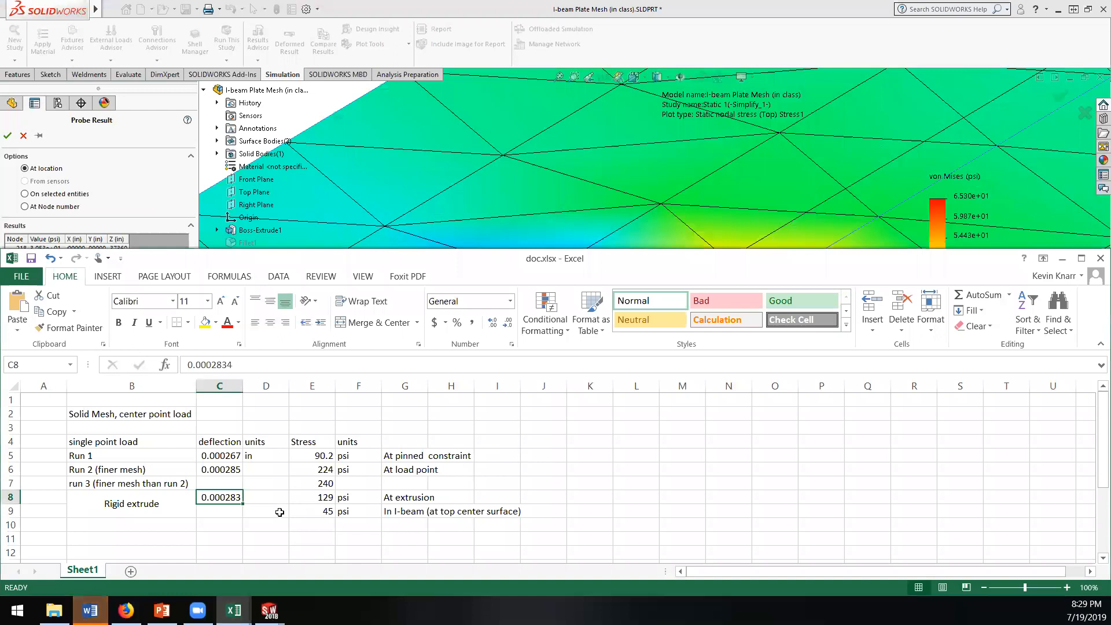
left_click_drag(266, 516, 264, 522)
left_click(265, 522)
scroll(284, 509, "down", 2)
scroll(317, 491, "up", 1)
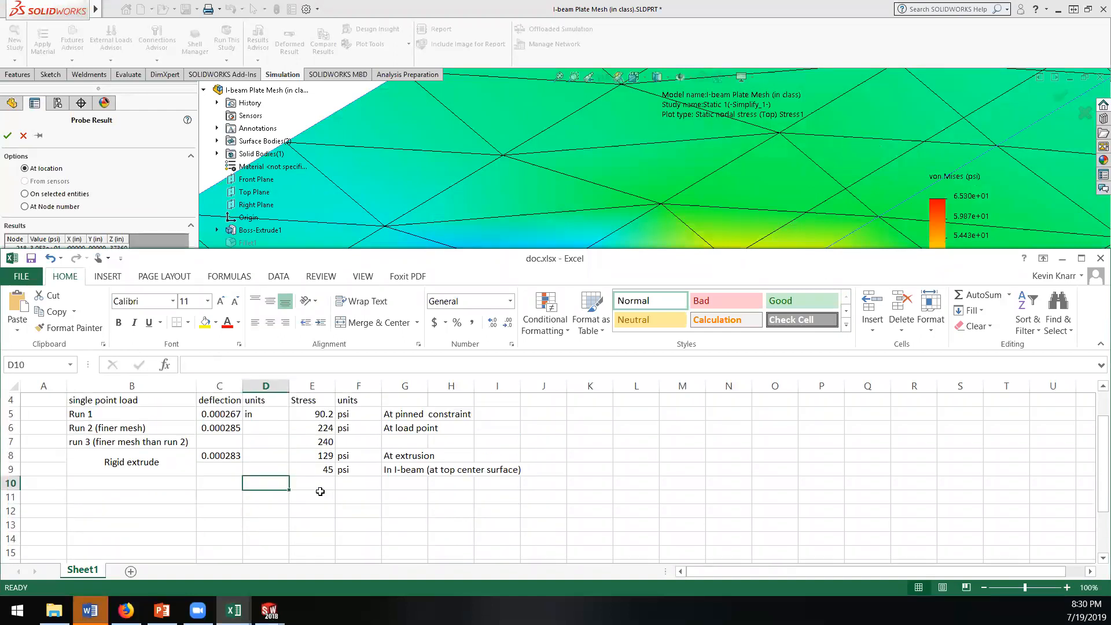
left_click(318, 483)
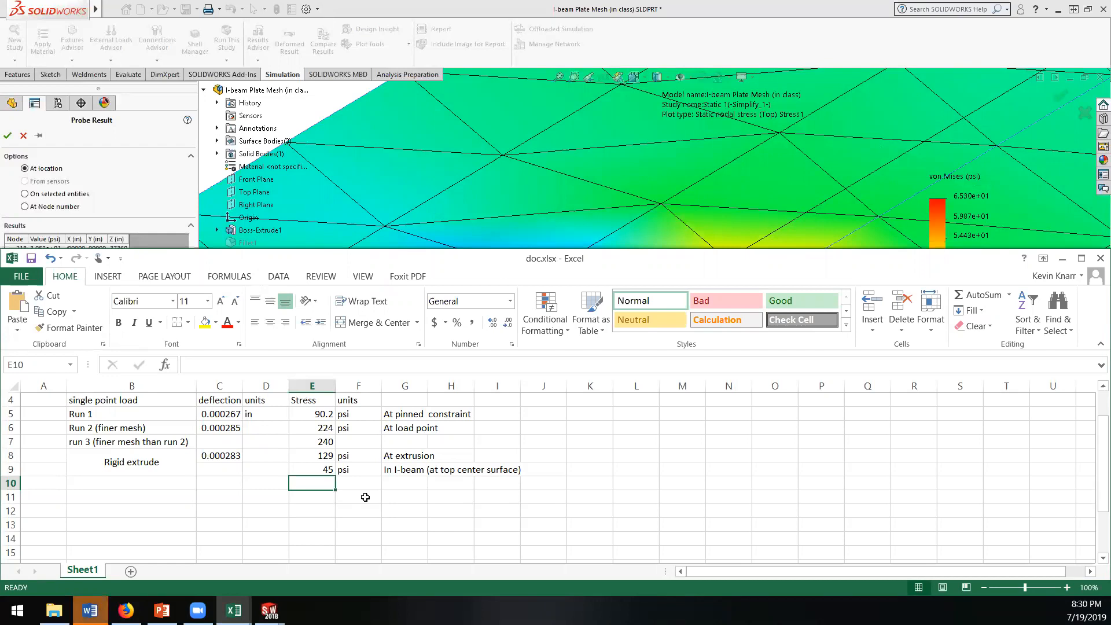
type("65")
key("Tab")
type("psi")
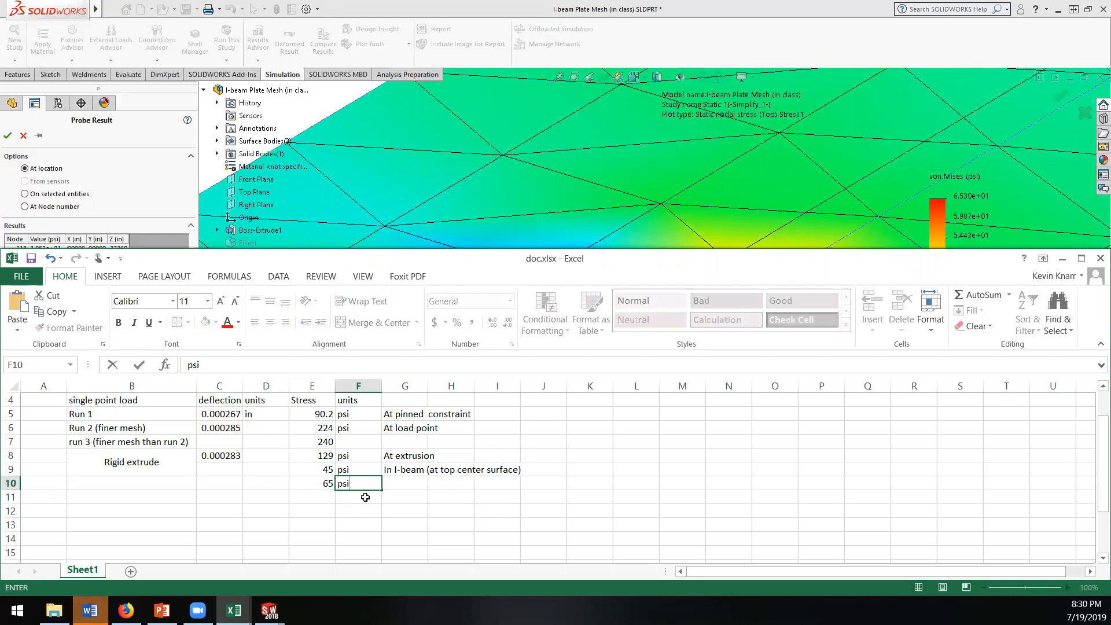
Step: Label row 10 "Shell mesh" in column B and add the note "At load point" in column G
left_click(127, 483)
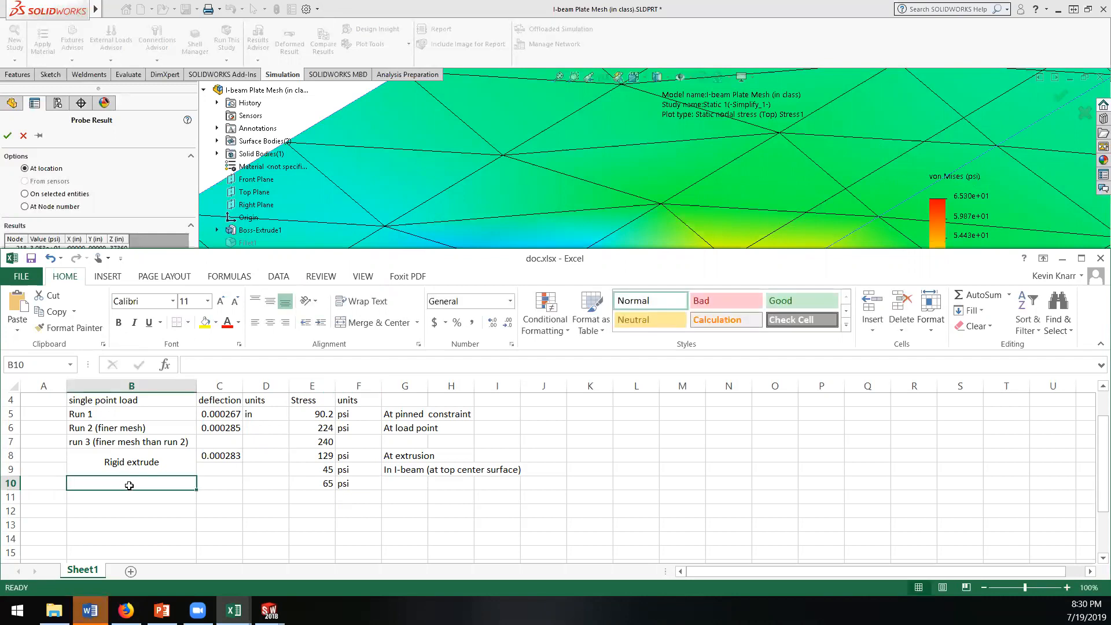
type("S")
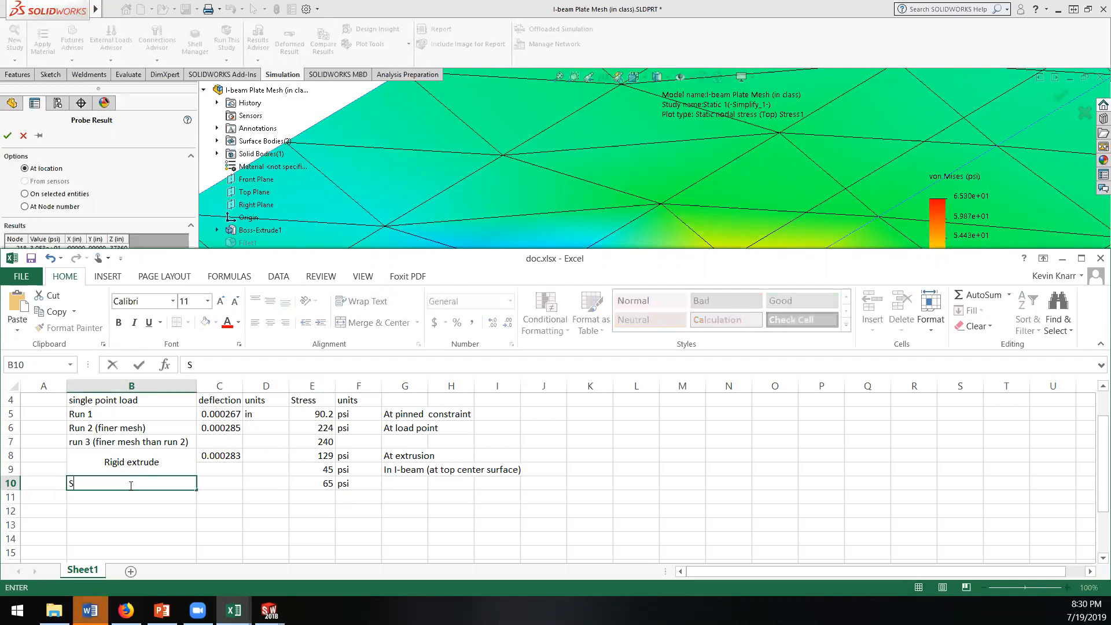
type("Hell mesh")
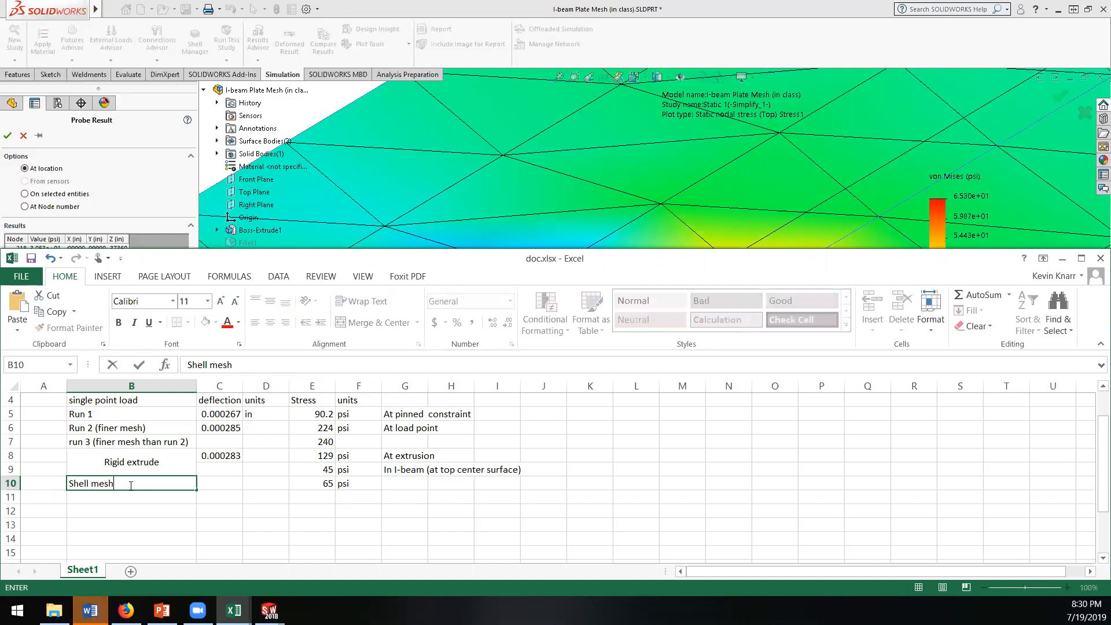
key("Tab")
key("Tab")
key("Tab")
key("Tab")
key("Tab")
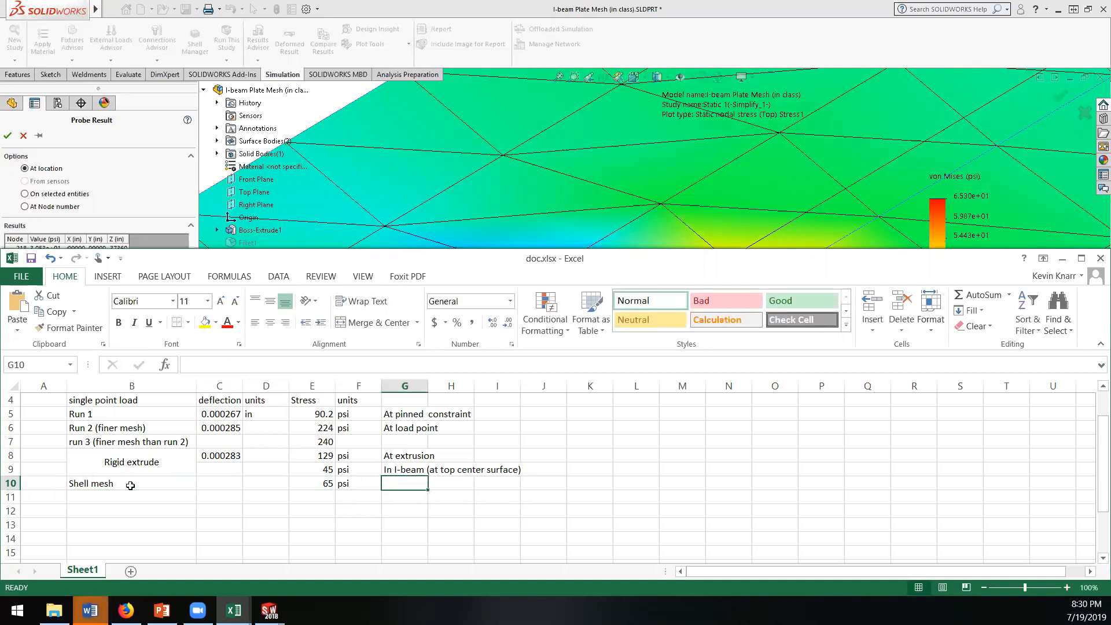
type("At load point")
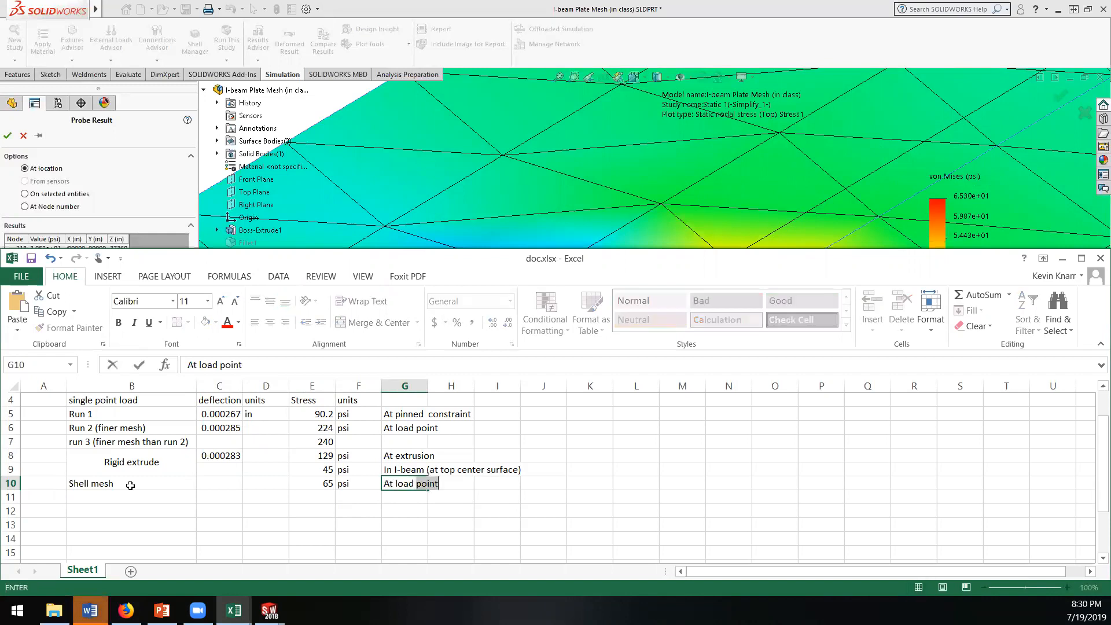
key("Return")
Step: Enter a second shell mesh stress of 30.5 with units psi in row 11
key("Tab")
key("Tab")
key("Tab")
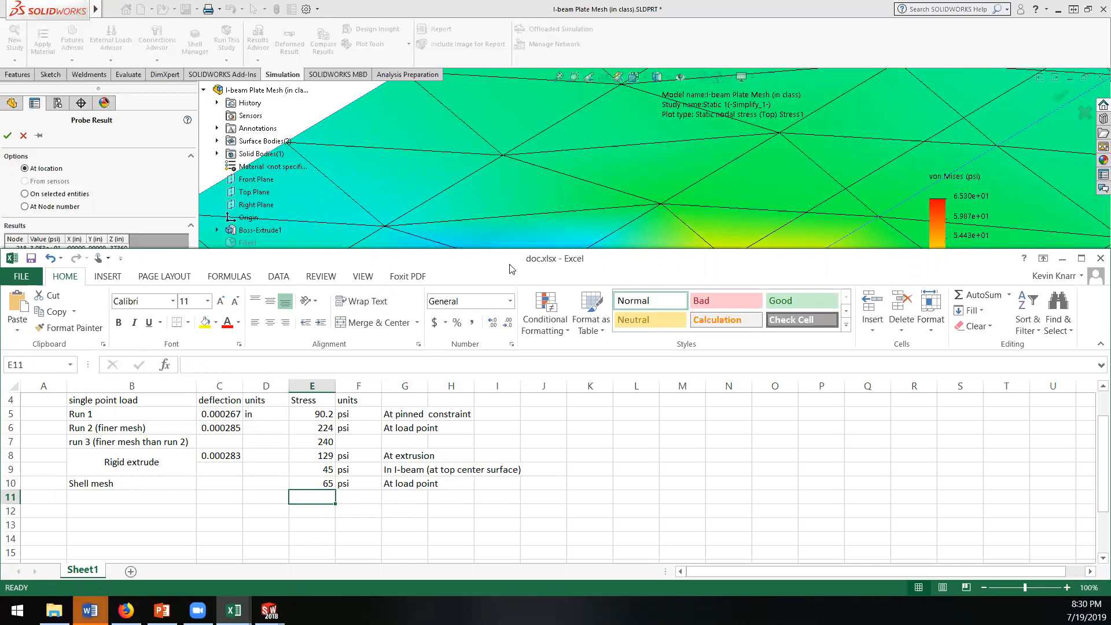
left_click_drag(509, 261, 531, 227)
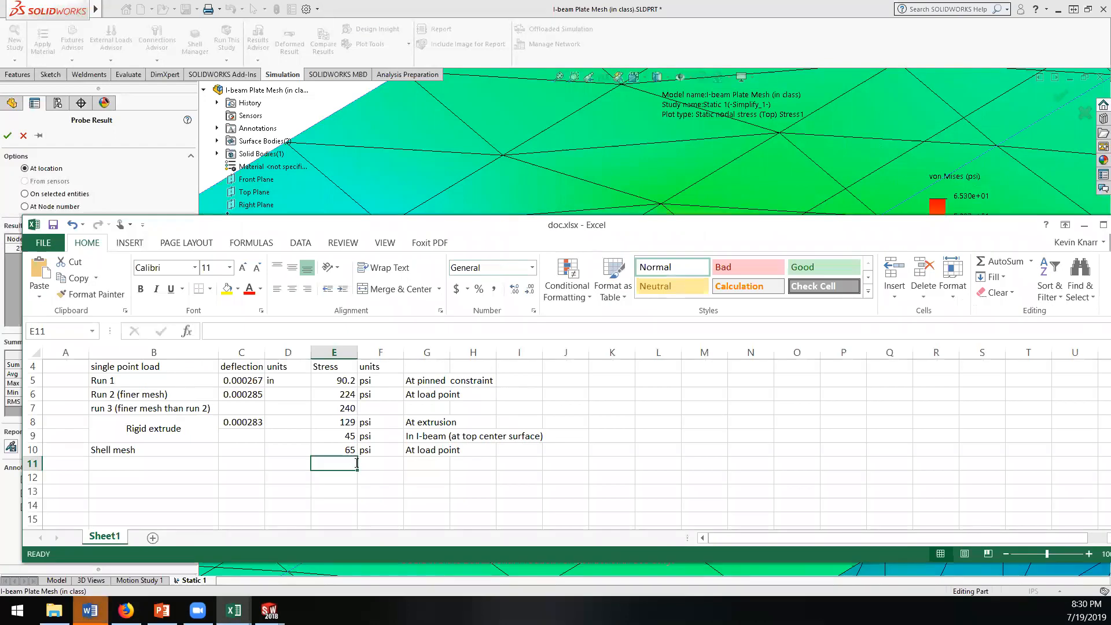
type("30.5")
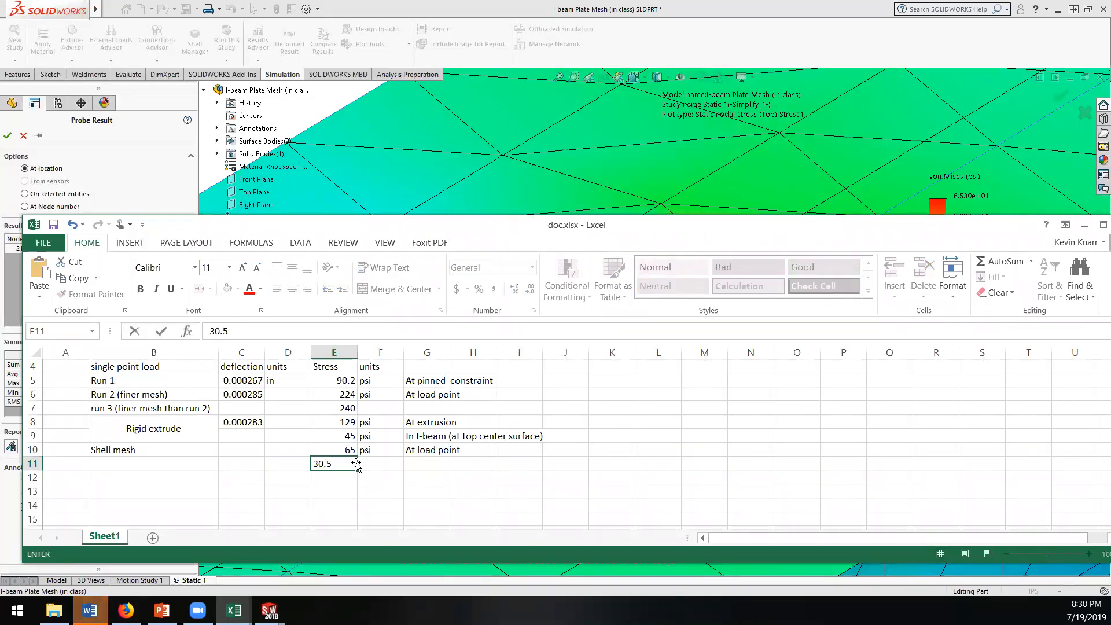
key("Tab")
type("psi")
key("Tab")
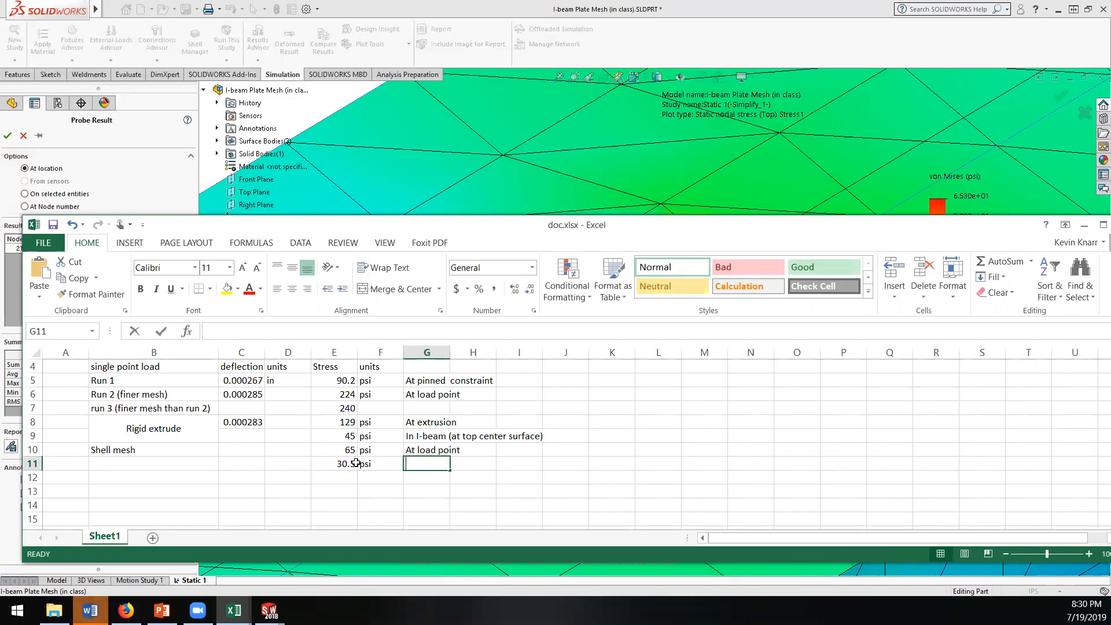
Step: Add the note "Near load point at top center surface)" to the 30.5 psi stress in cell G11
type("Near load p")
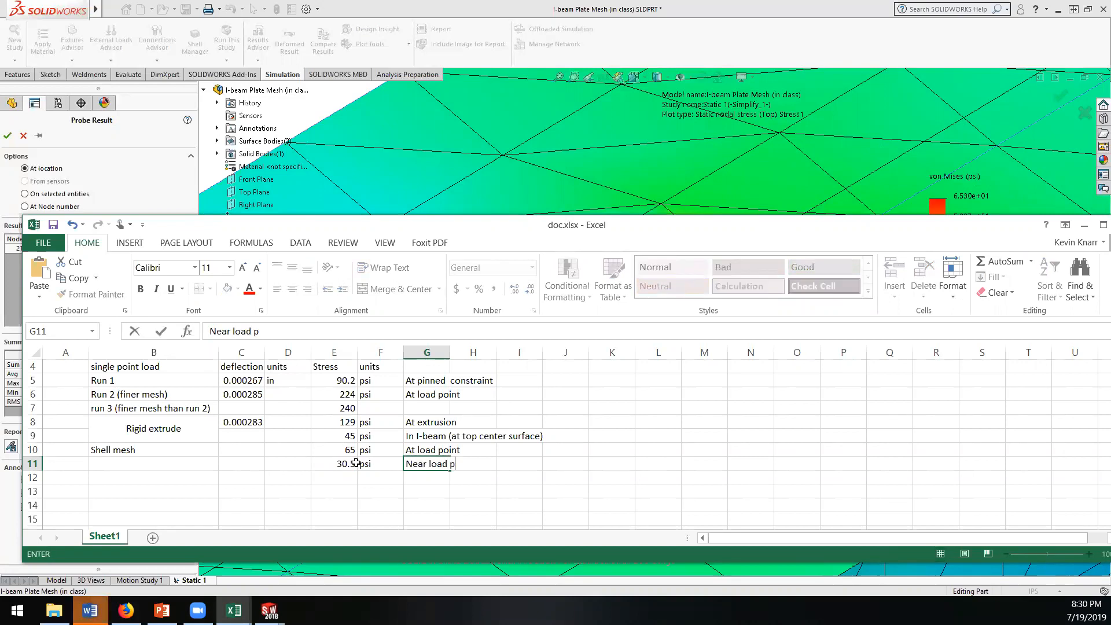
type("oint at to")
type("p center s")
key("BackSpace")
type("center surfac")
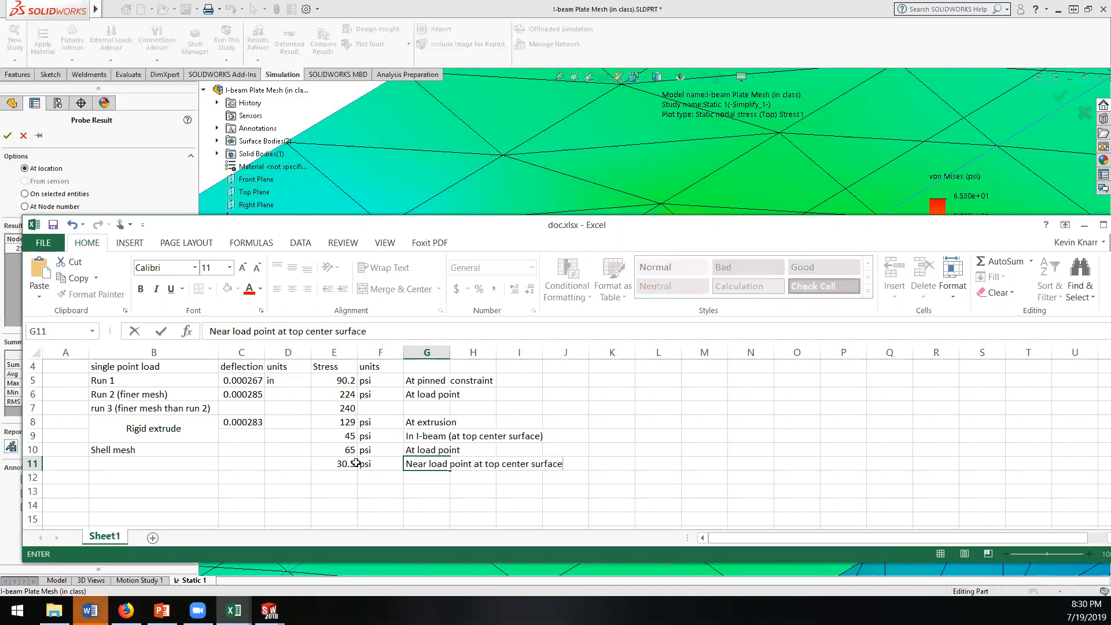
key("Return")
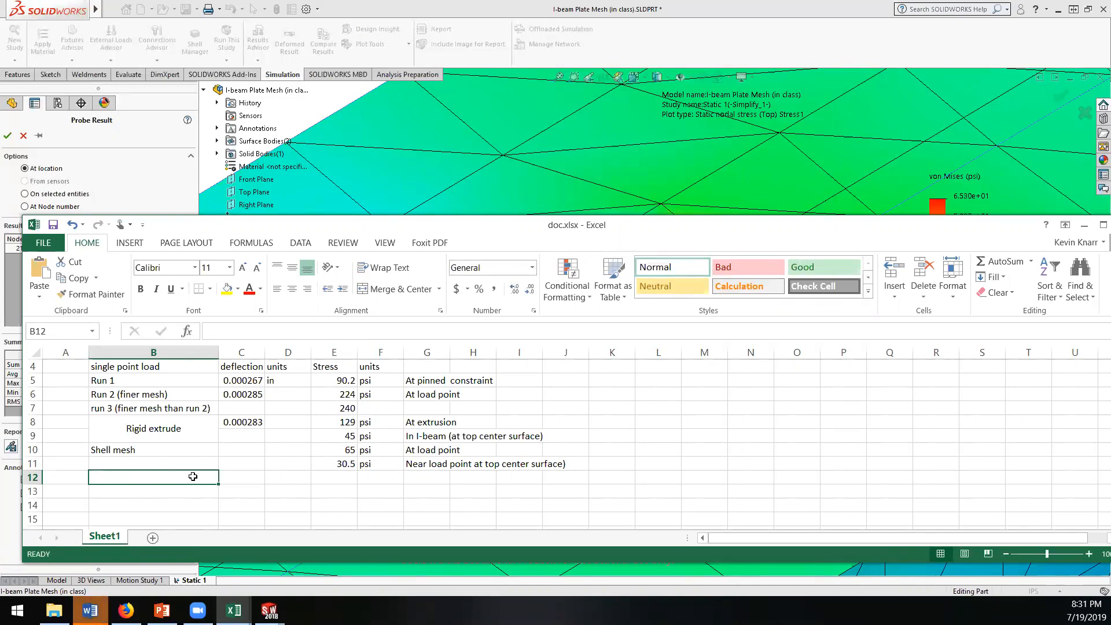
left_click(161, 462)
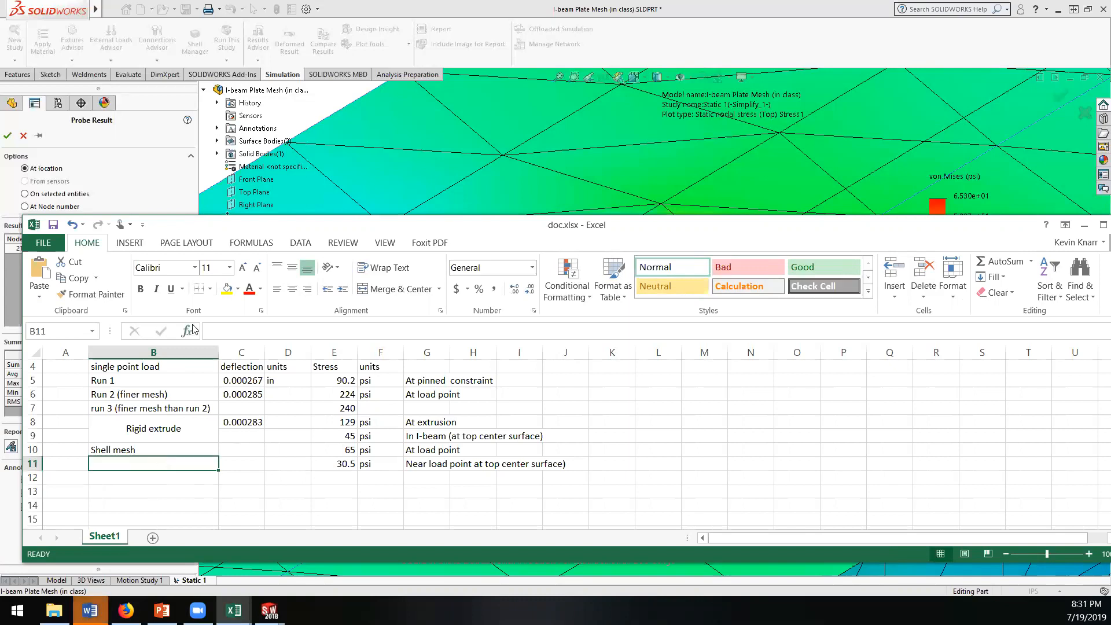
left_click(139, 476)
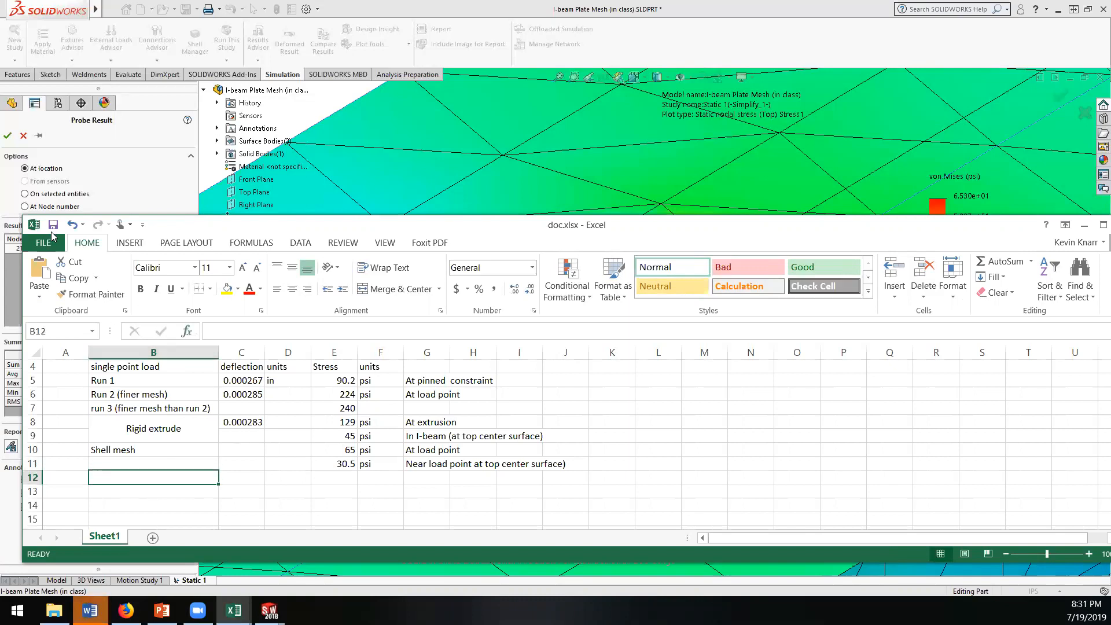
Step: Switch back to SOLIDWORKS, probe the von Mises stress at a mid-span node on the lower flange, and close the probe
left_click(416, 122)
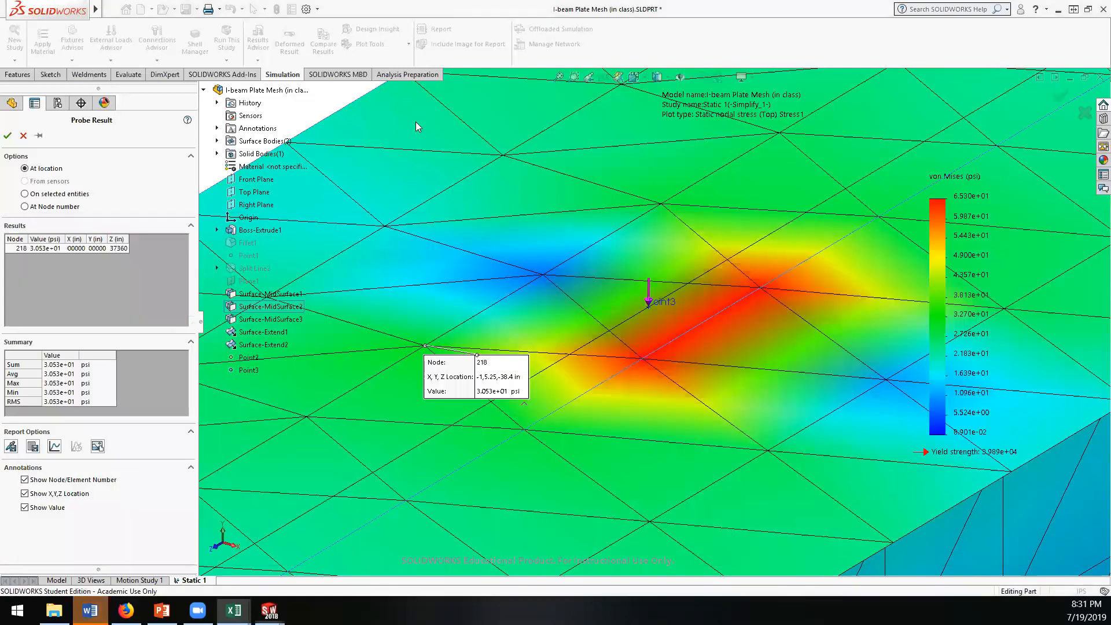
scroll(400, 376, "up", 5)
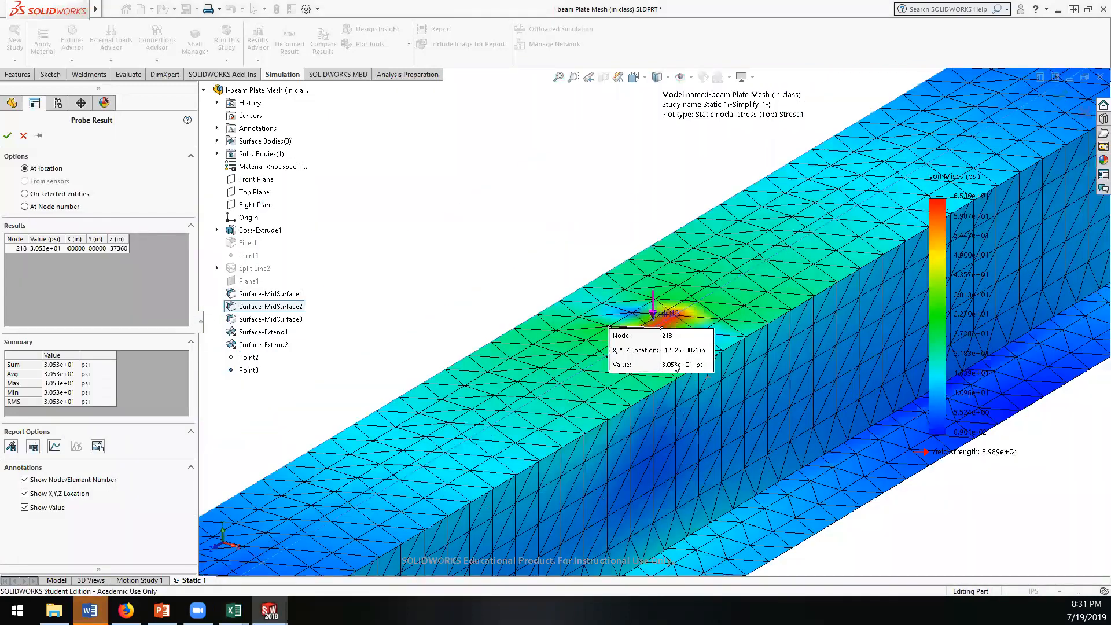
middle_click_drag(626, 368, 656, 458)
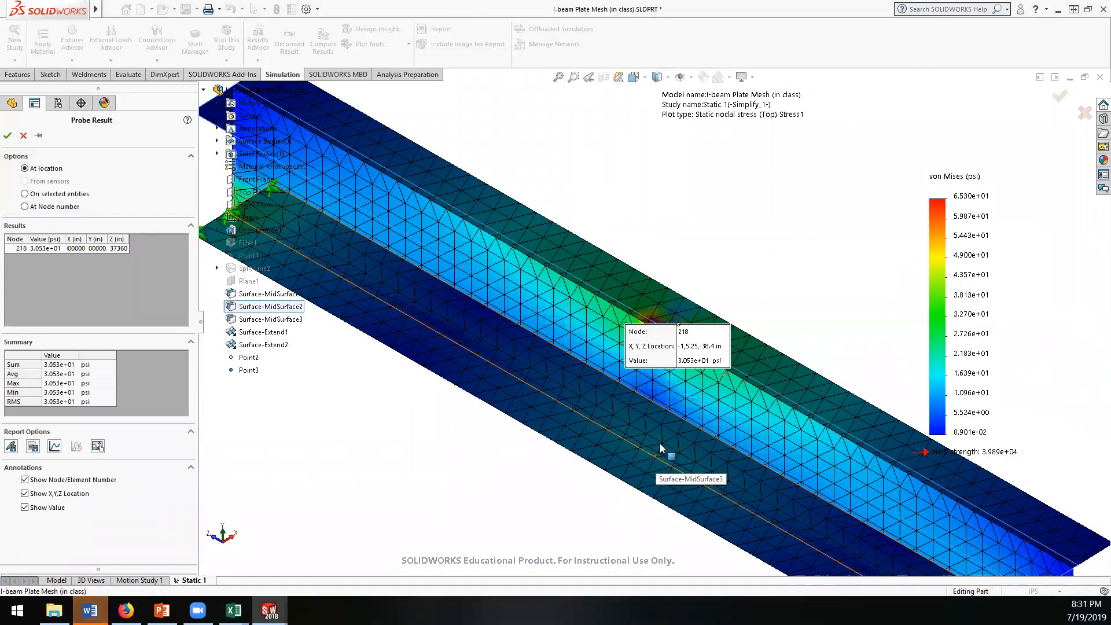
left_click(661, 443)
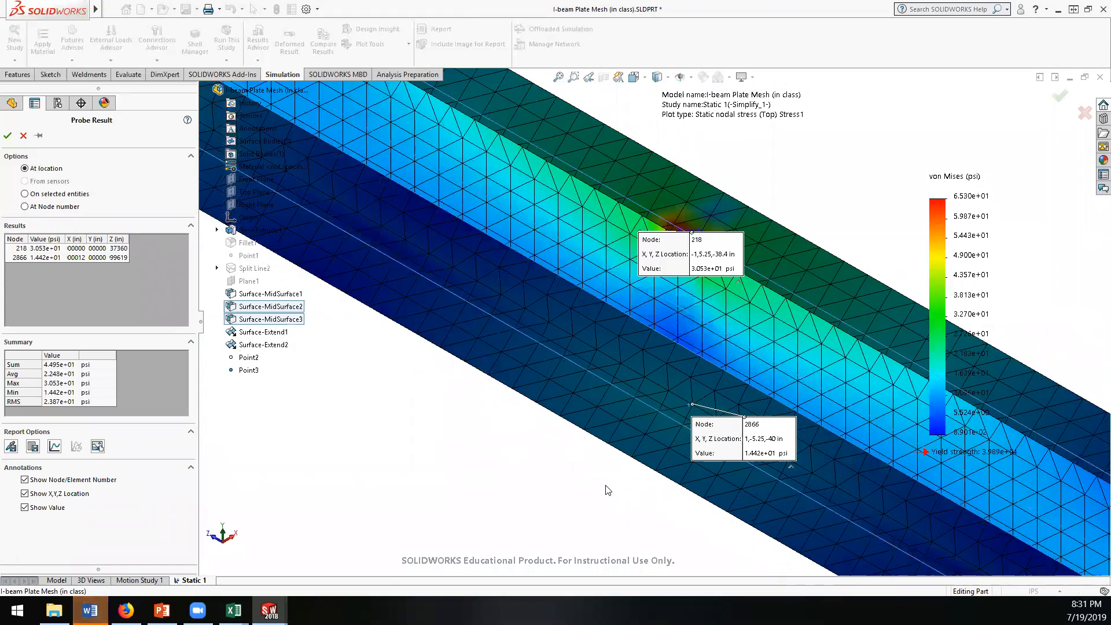
mouse_move(601, 472)
middle_mouse_down()
mouse_move(596, 529)
mouse_move(571, 582)
mouse_move(595, 555)
mouse_move(634, 581)
mouse_move(624, 442)
mouse_move(669, 323)
mouse_move(584, 384)
mouse_move(668, 313)
middle_mouse_up()
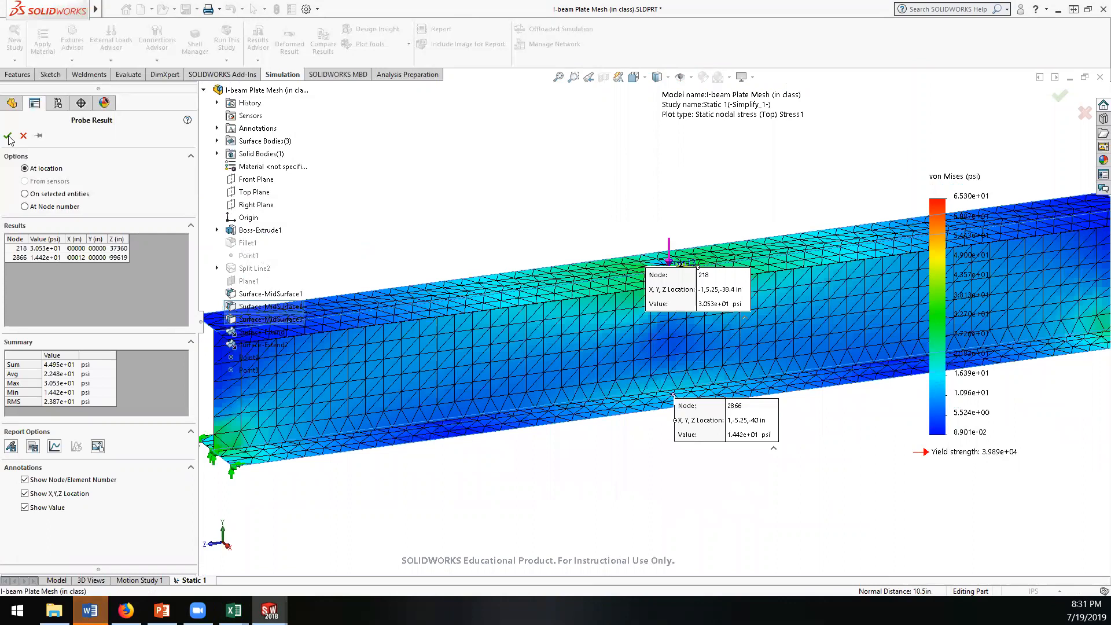
left_click(8, 137)
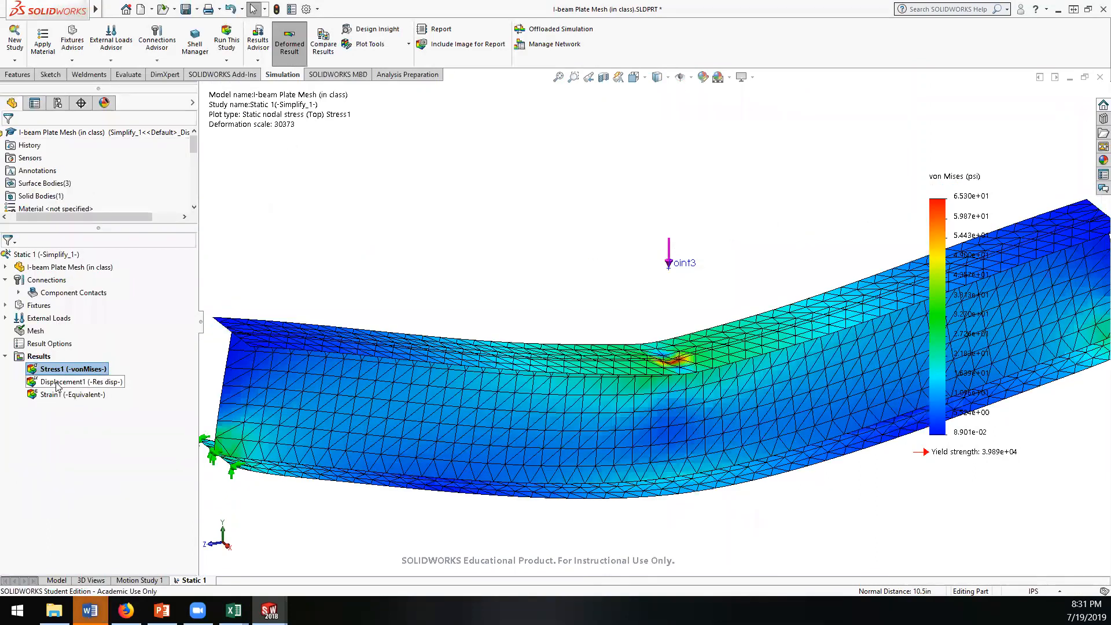
Step: Show the Displacement1 resultant displacement plot and set its units to in
left_click(57, 382)
double_click(57, 382)
right_click(57, 380)
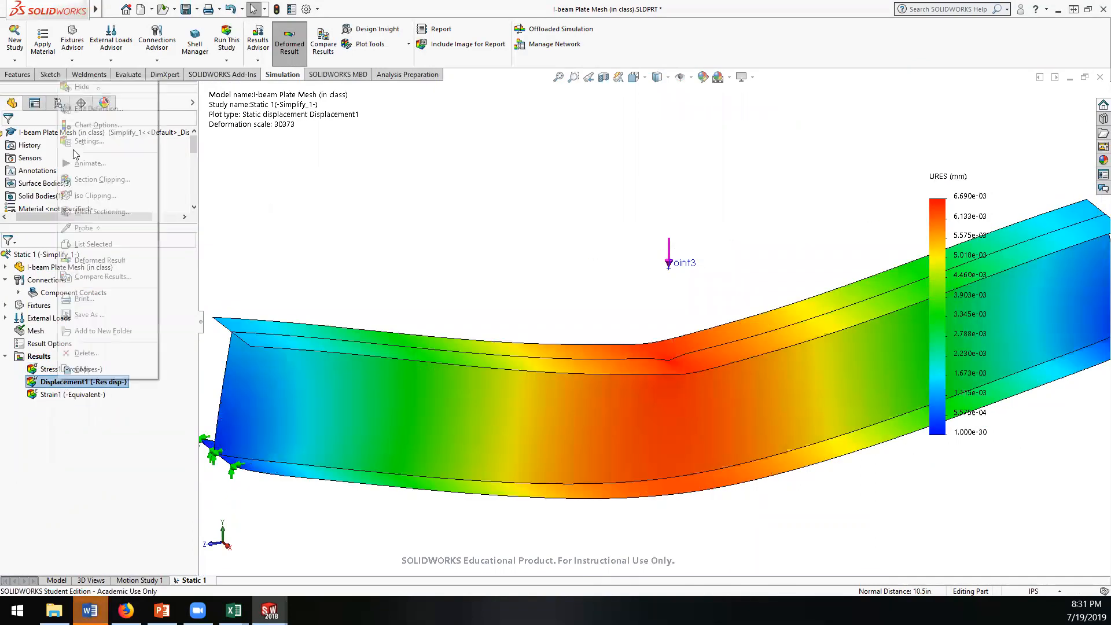
left_click(85, 110)
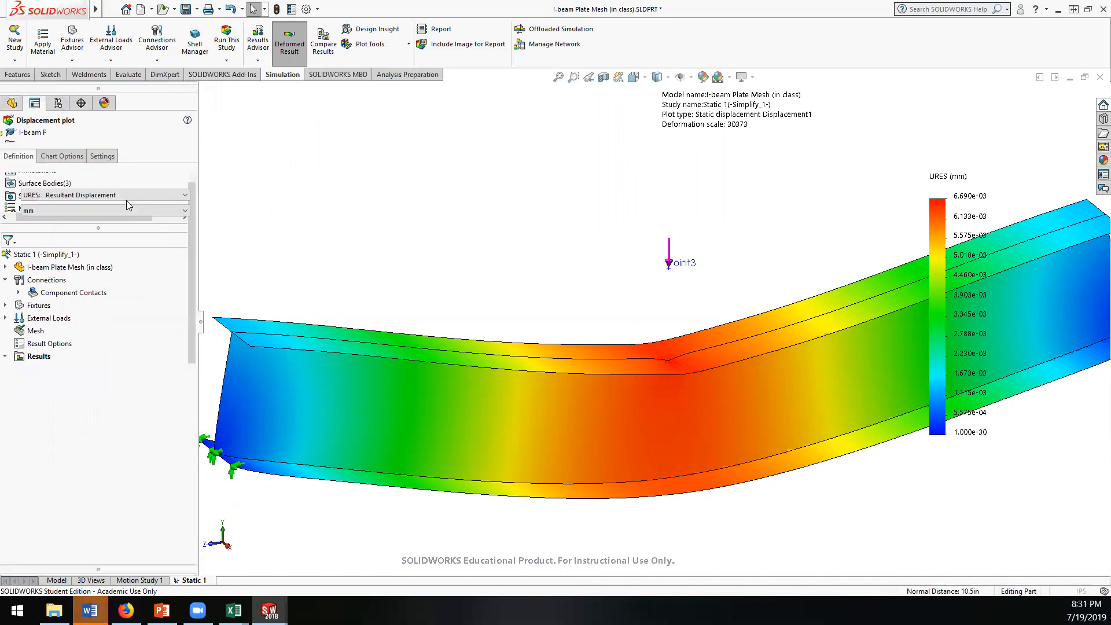
left_click(88, 211)
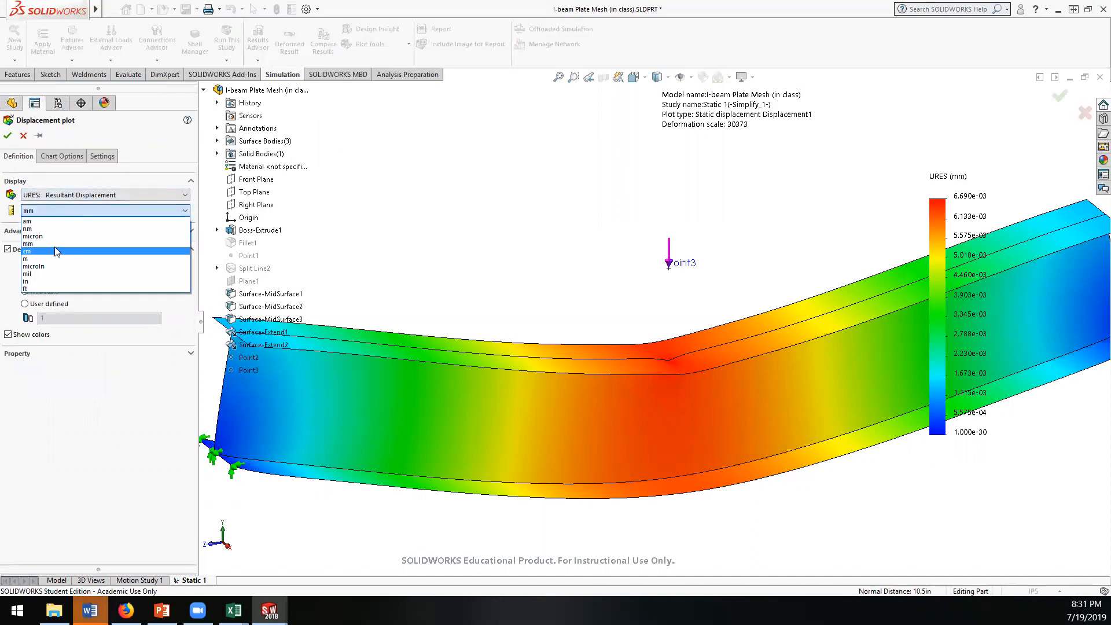
left_click(43, 282)
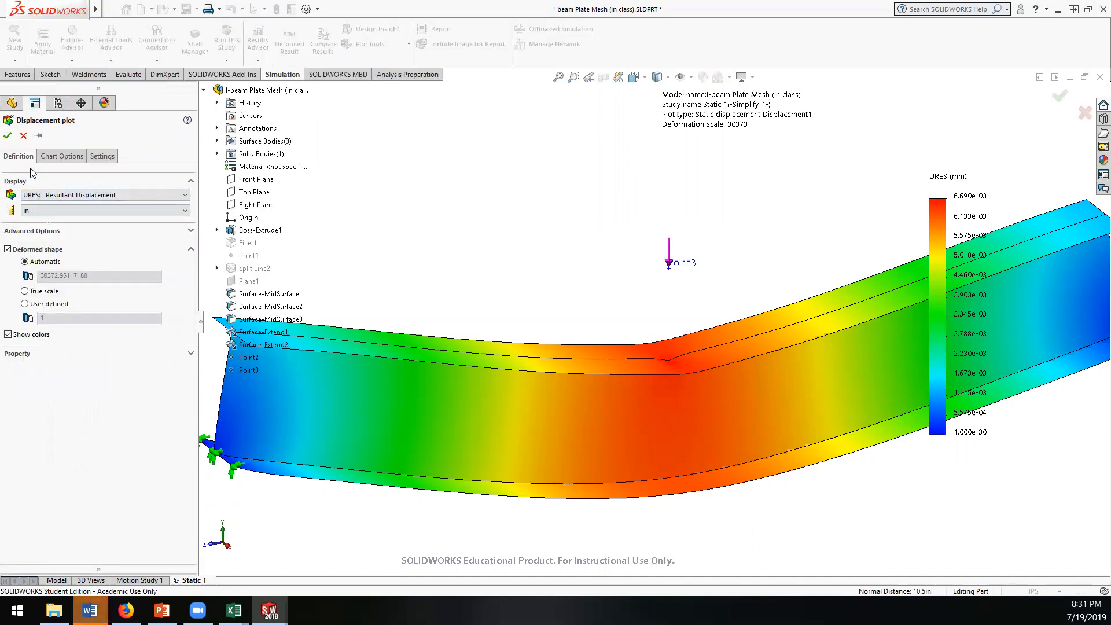
left_click(7, 135)
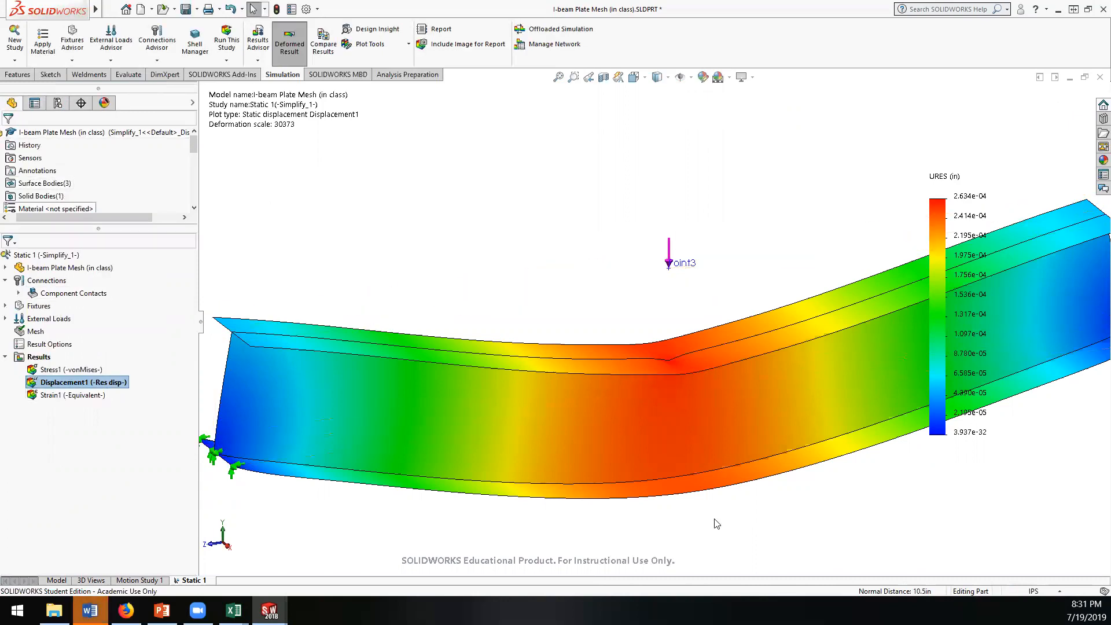
Step: Switch to the doc.xlsx workbook in Excel and enter 0.00026 as the shell mesh deflection in cell C10
left_click(233, 610)
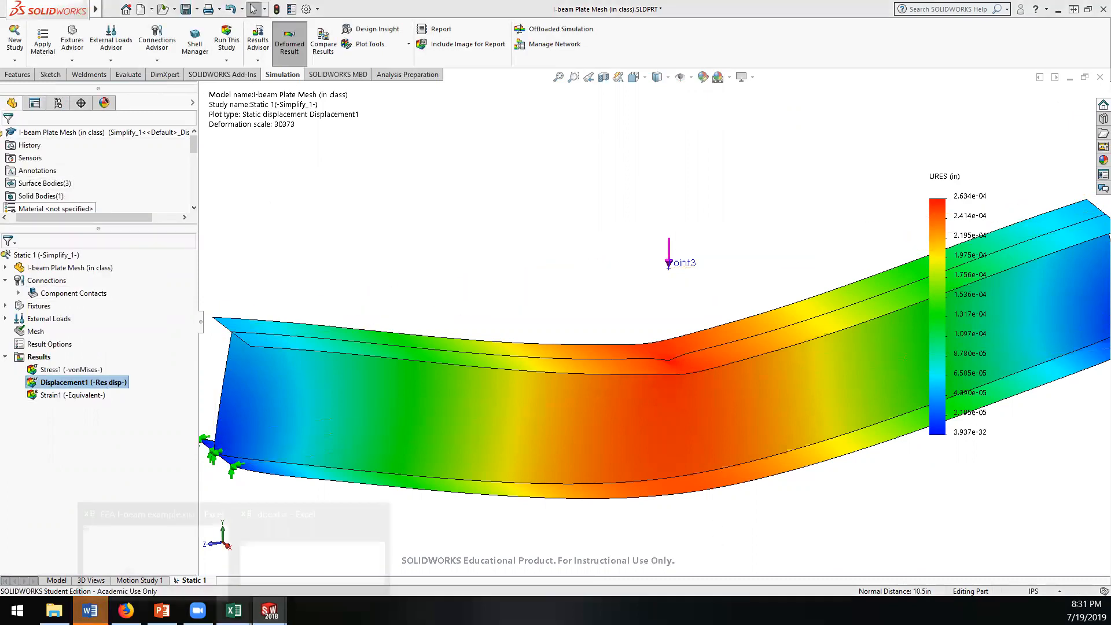
left_click(289, 562)
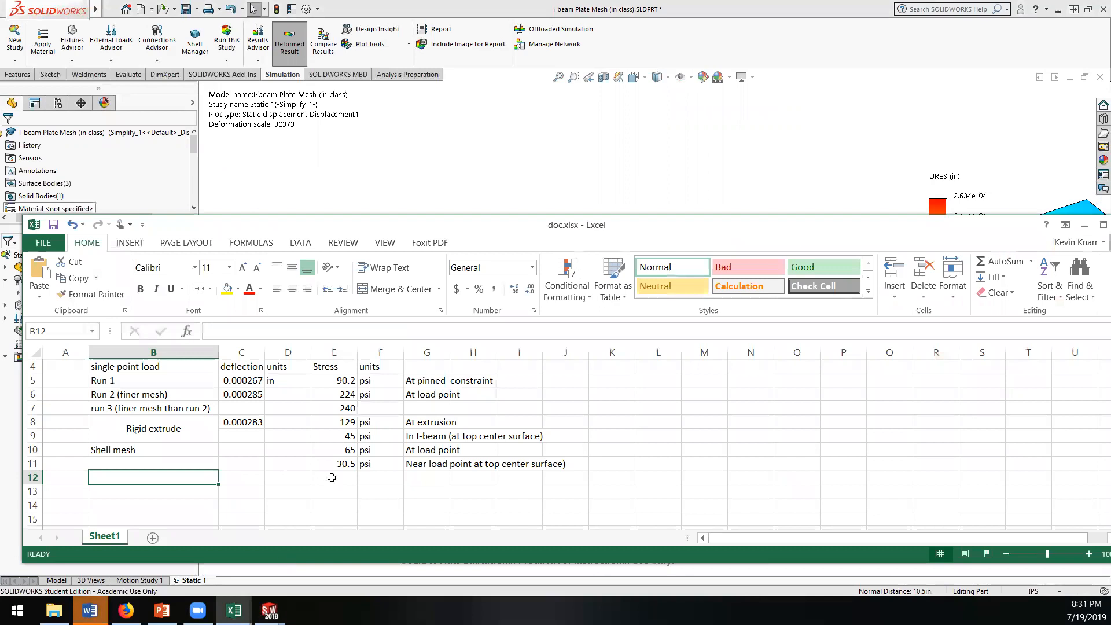
left_click(248, 422)
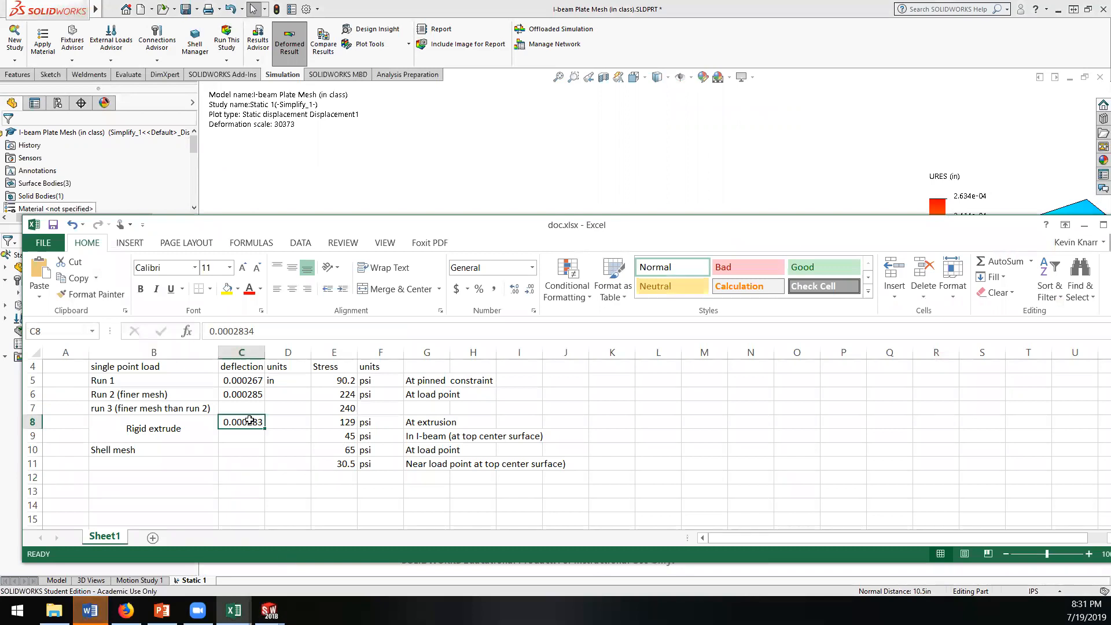
key("ctrl+c")
left_click(245, 449)
key("ctrl+v")
double_click(255, 450)
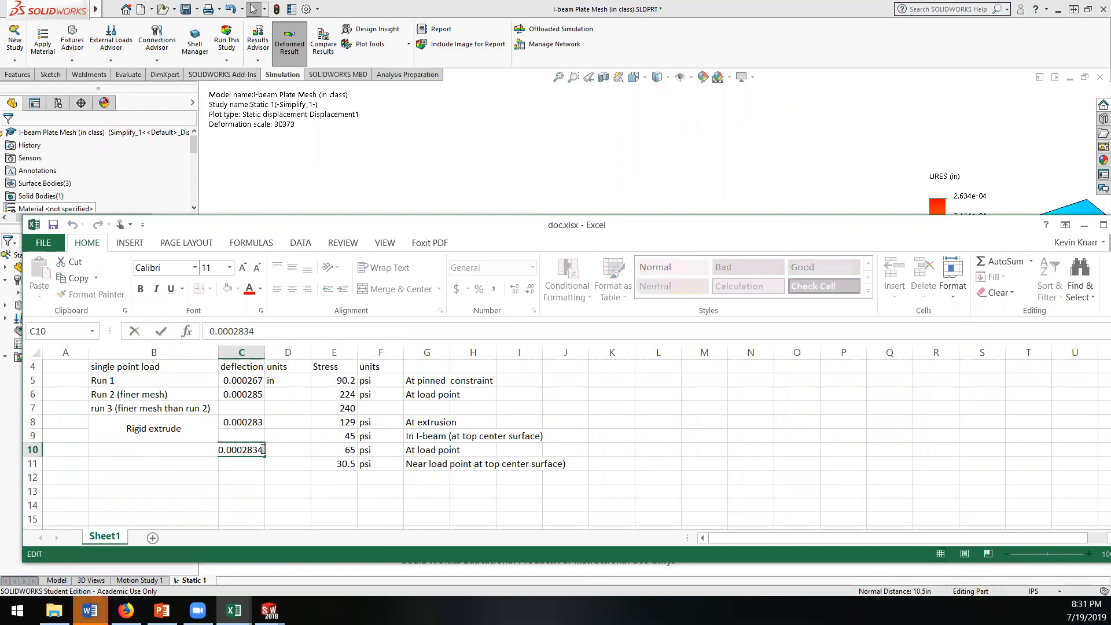
double_click(255, 449)
type("0.00026")
key("Return")
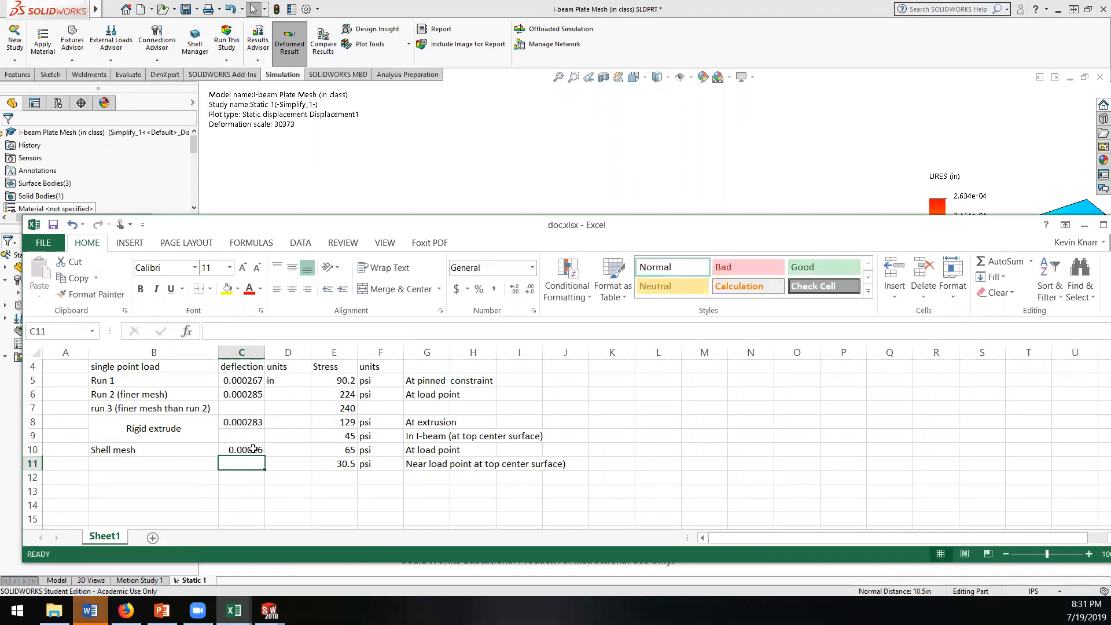
Step: Merge and center the Shell mesh label across cells B10 and B11 and align it vertically to the middle
left_click_drag(195, 450, 201, 458)
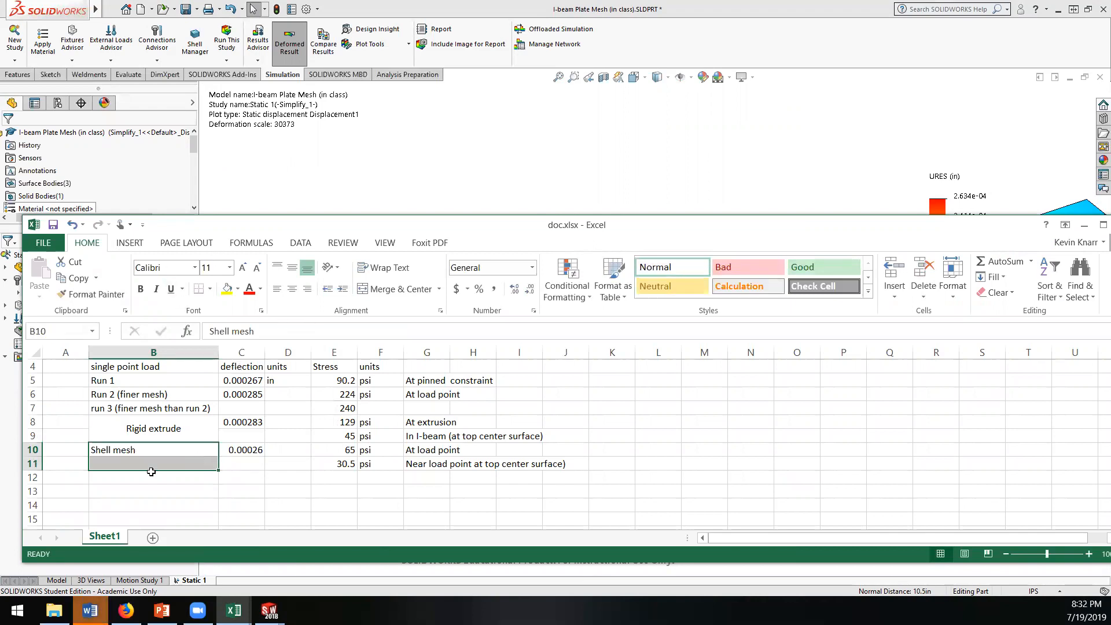
left_click(398, 289)
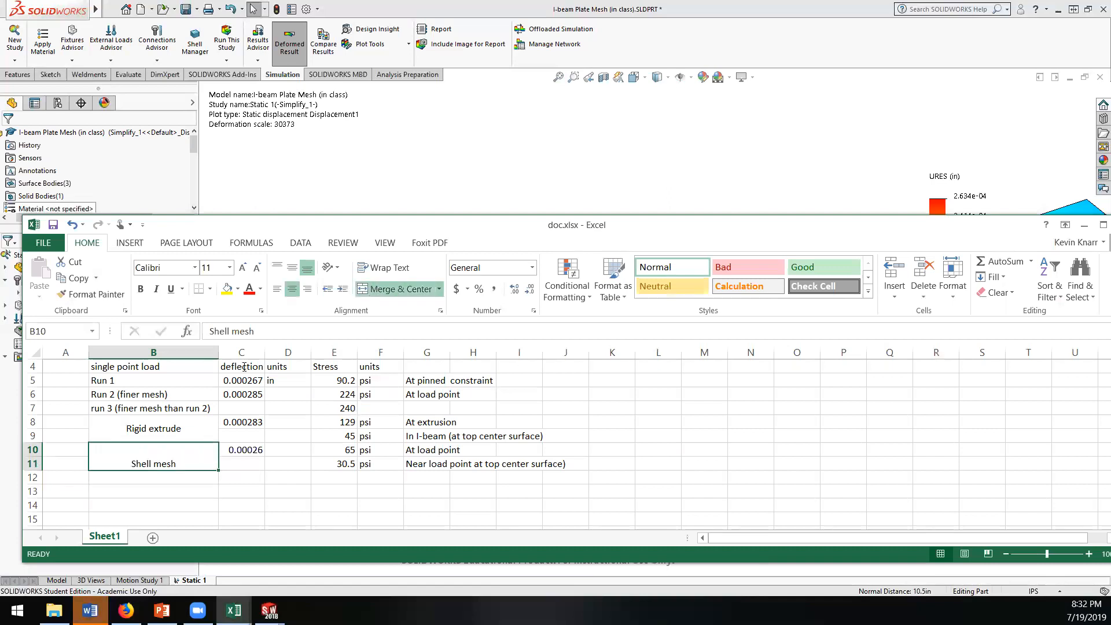
left_click(293, 267)
left_click(268, 491)
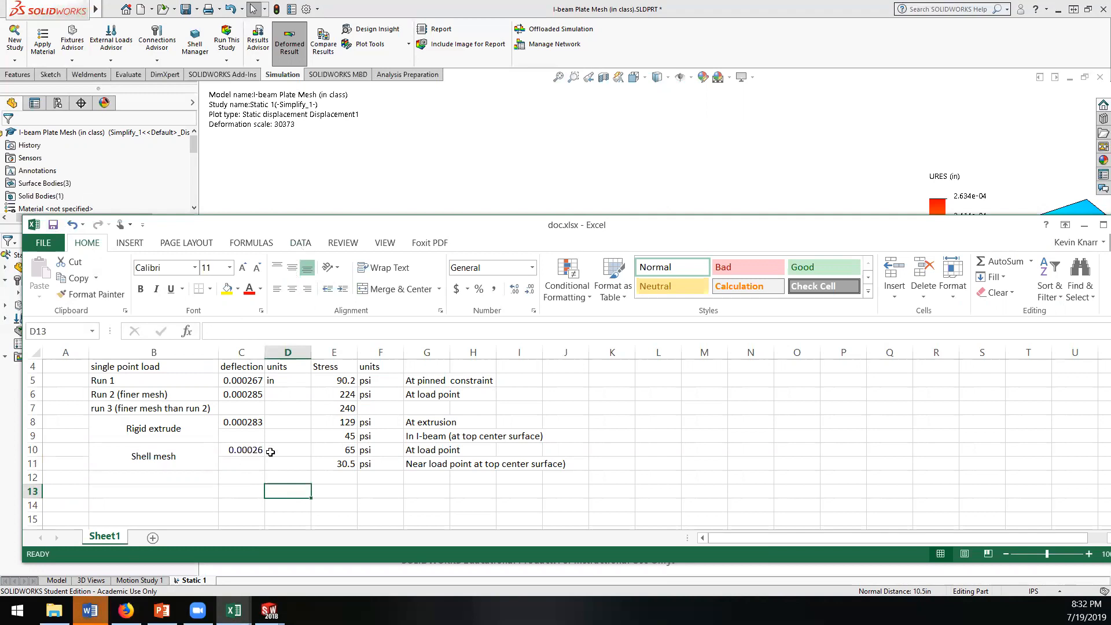
Step: Switch to the PowerPoint results slide and fill in Plate Elements with stress 30.5 psi and displacement 0.00026 in
left_click(246, 450)
left_click(246, 331)
double_click(215, 332)
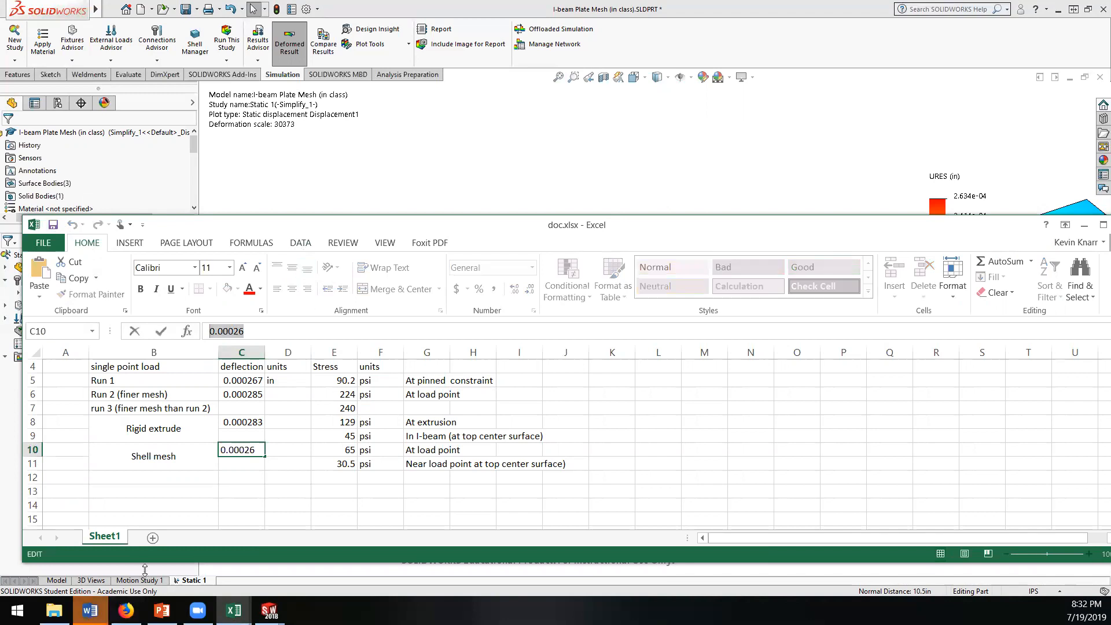
left_click(162, 610)
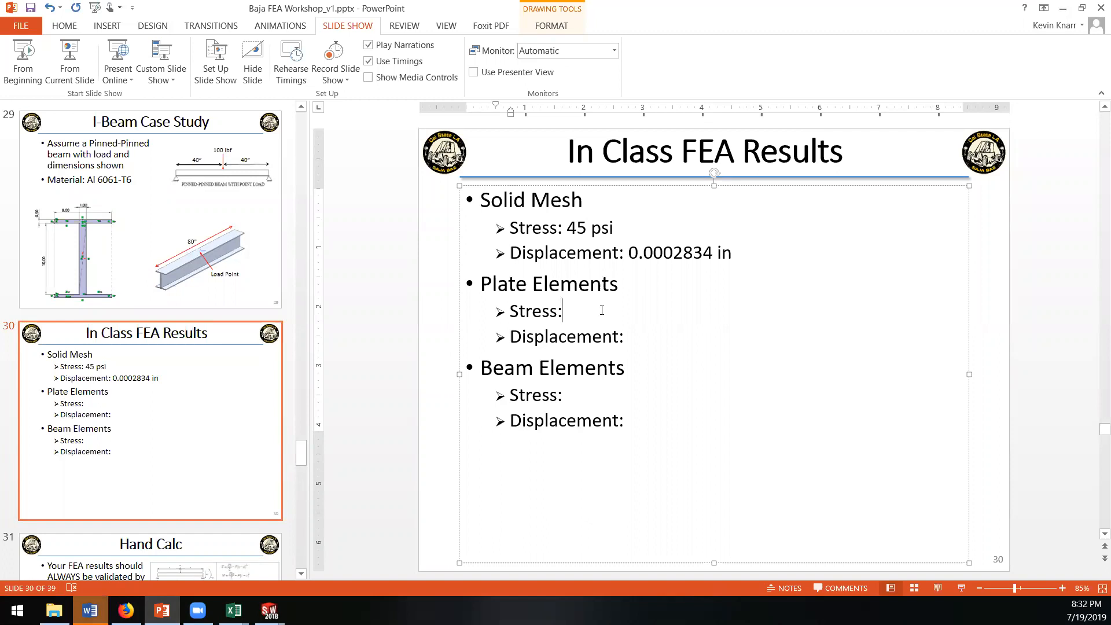
type("30.5 psi Displacement: ")
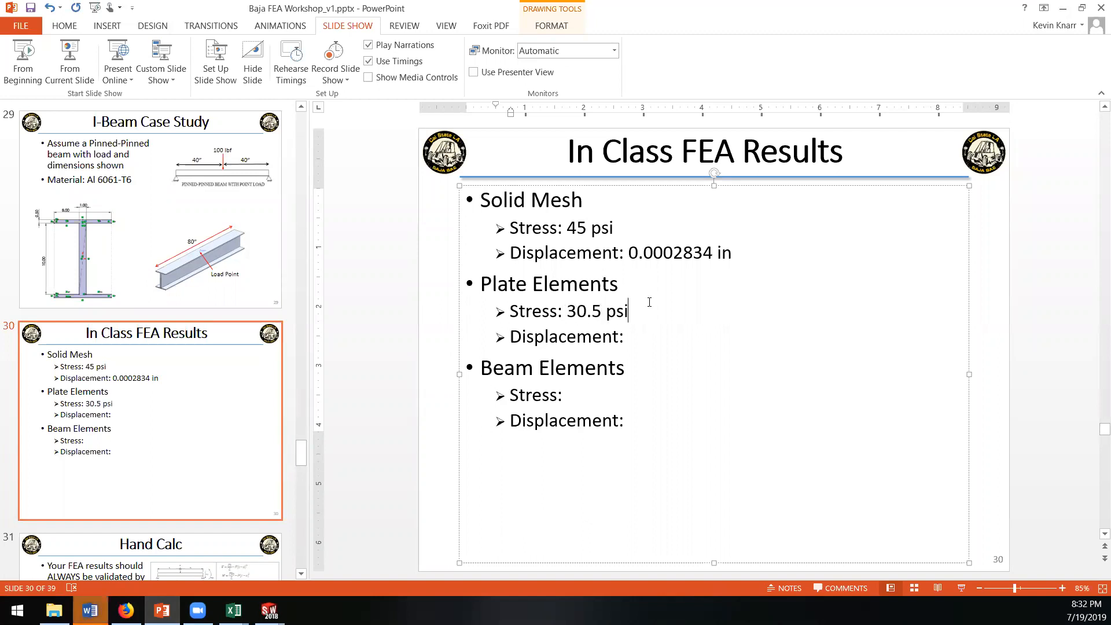
type("0.00026")
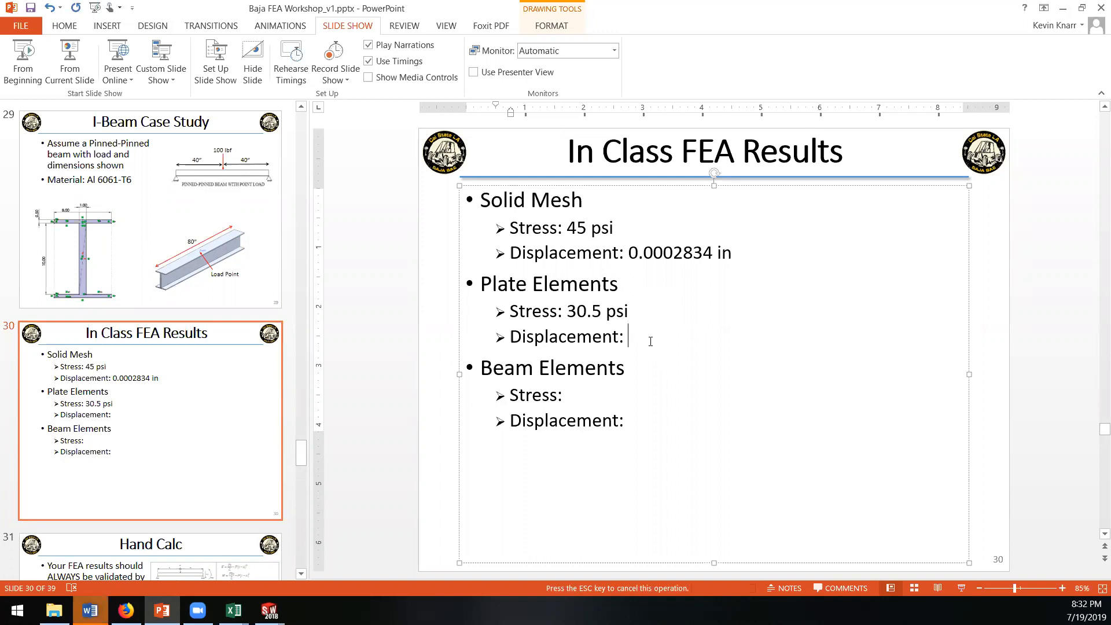
type(" in")
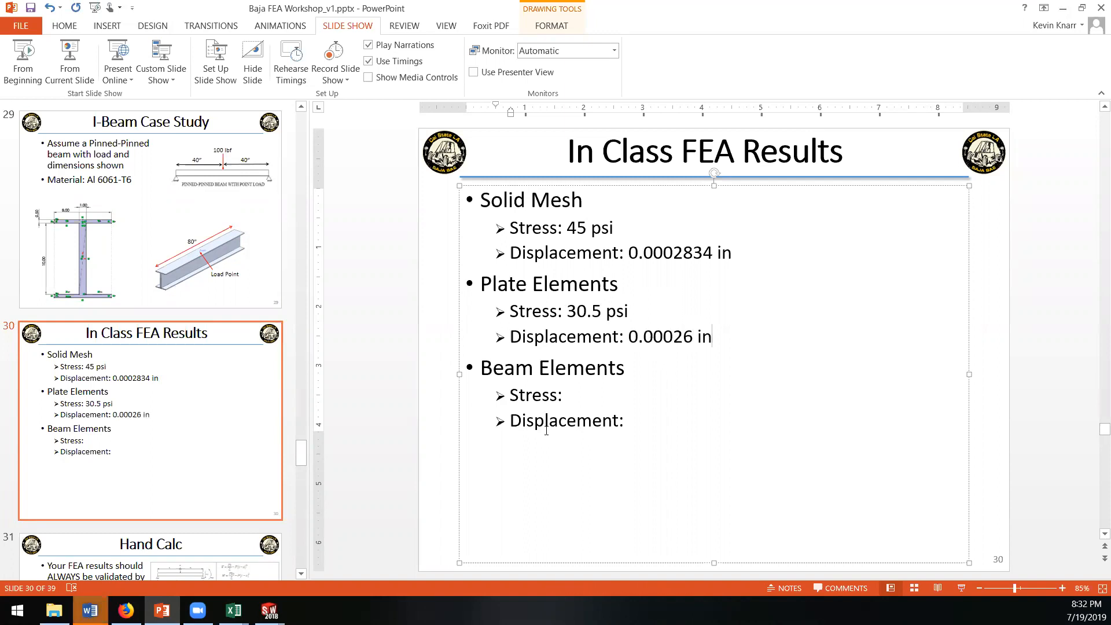
Step: Shorten the Solid Mesh displacement on the results slide to 0.00028 in
key("BackSpace")
key("BackSpace")
key("Return")
key("BackSpace")
key("BackSpace")
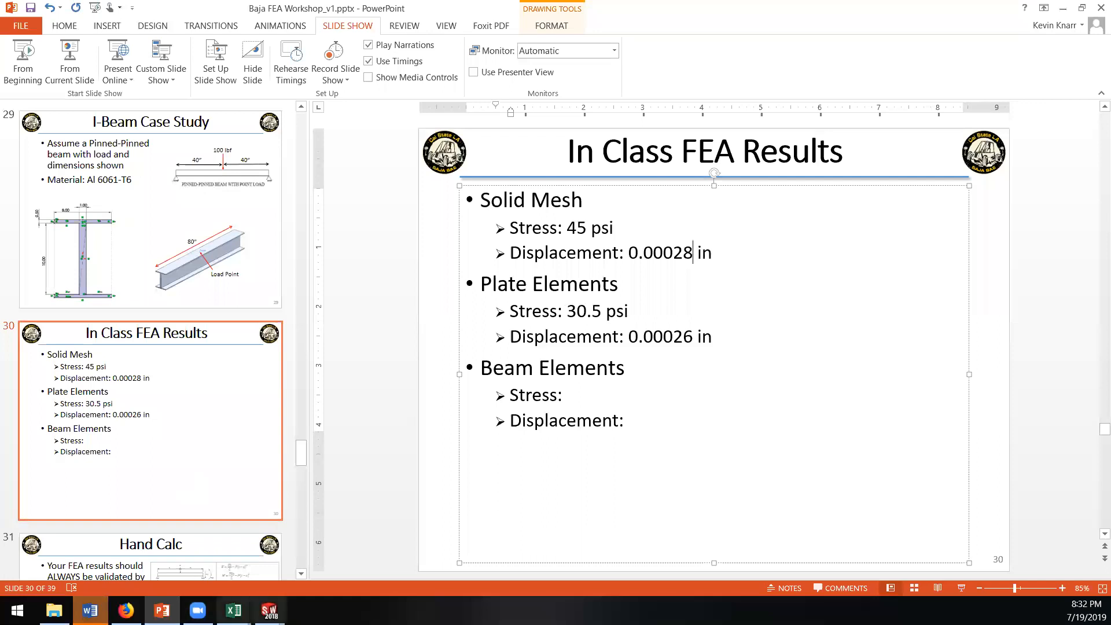
Step: Switch back to the I-beam Plate Mesh part in SOLIDWORKS and save it
left_click(269, 610)
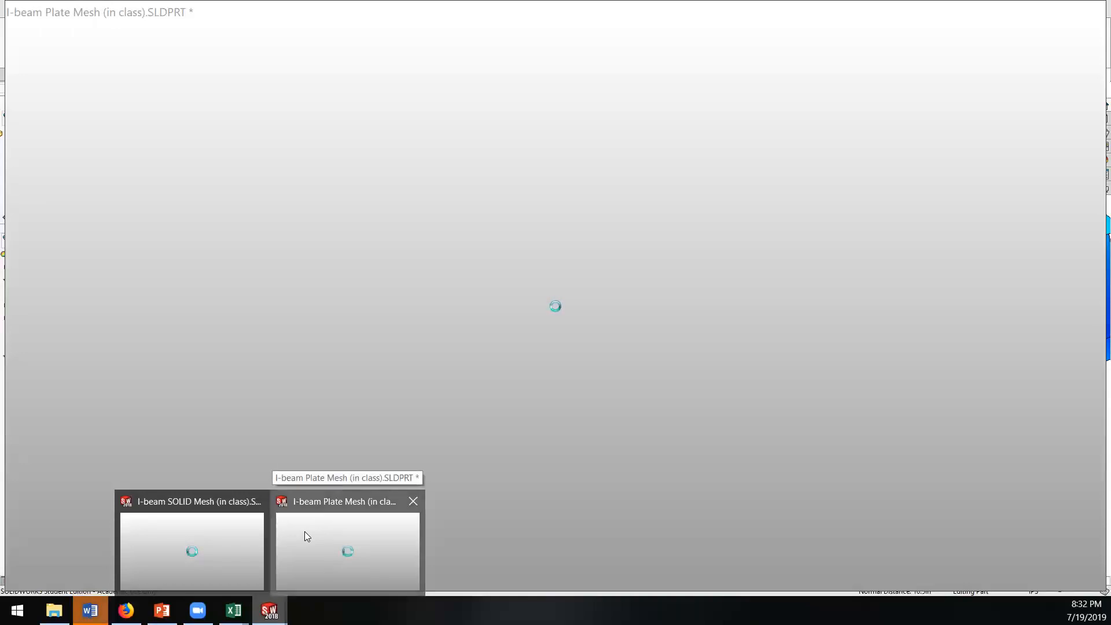
left_click(304, 531)
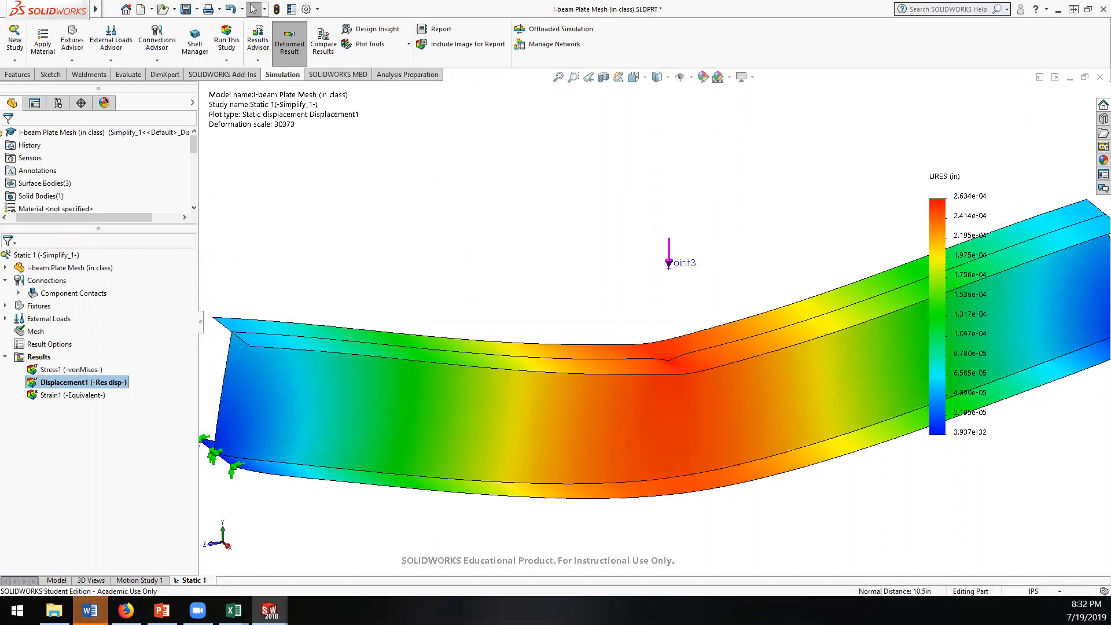
mouse_move(109, 9)
left_click(182, 11)
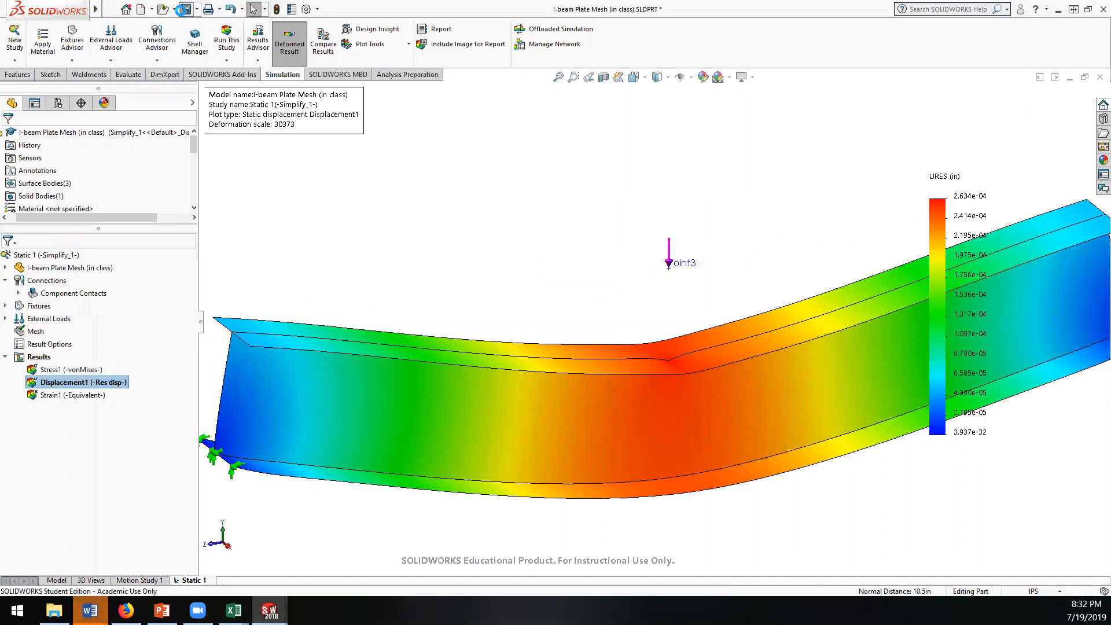
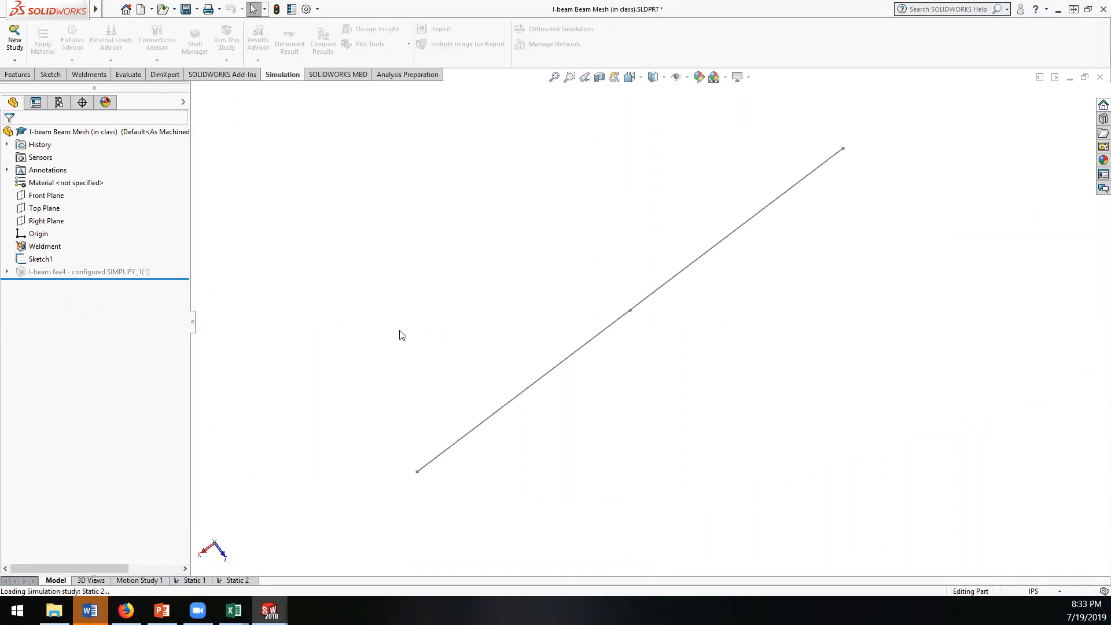
Step: Examine the center point of the beam's line sketch and the contents of the suppressed I-beam structural member
middle_click_drag(461, 372, 453, 347)
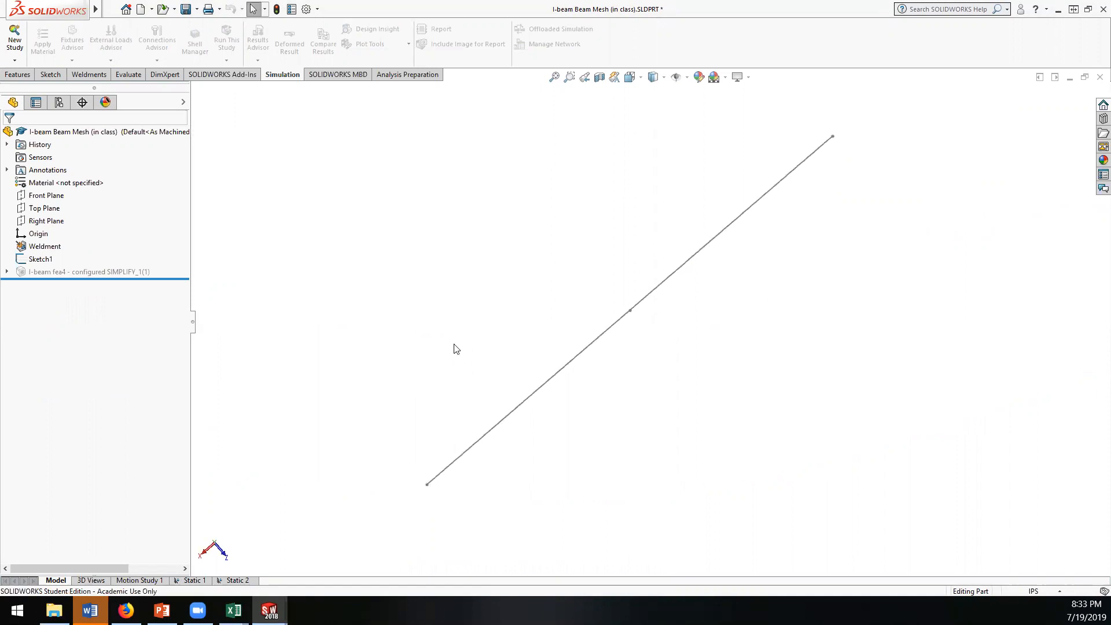
left_click(630, 311)
left_click(655, 379)
left_click(72, 272)
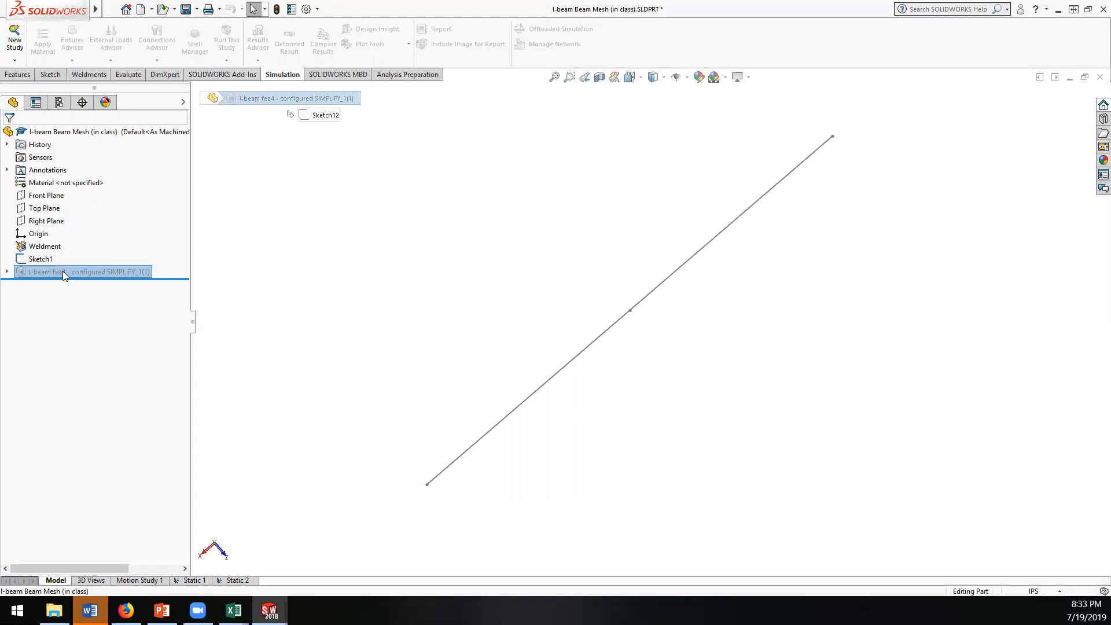
left_click(7, 271)
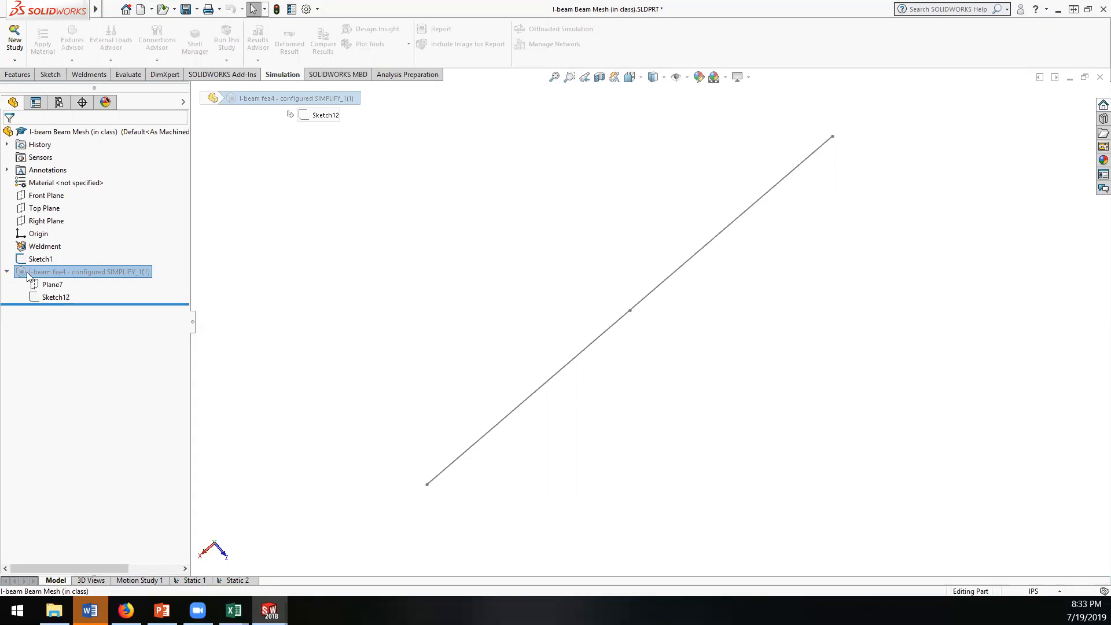
right_click(26, 272)
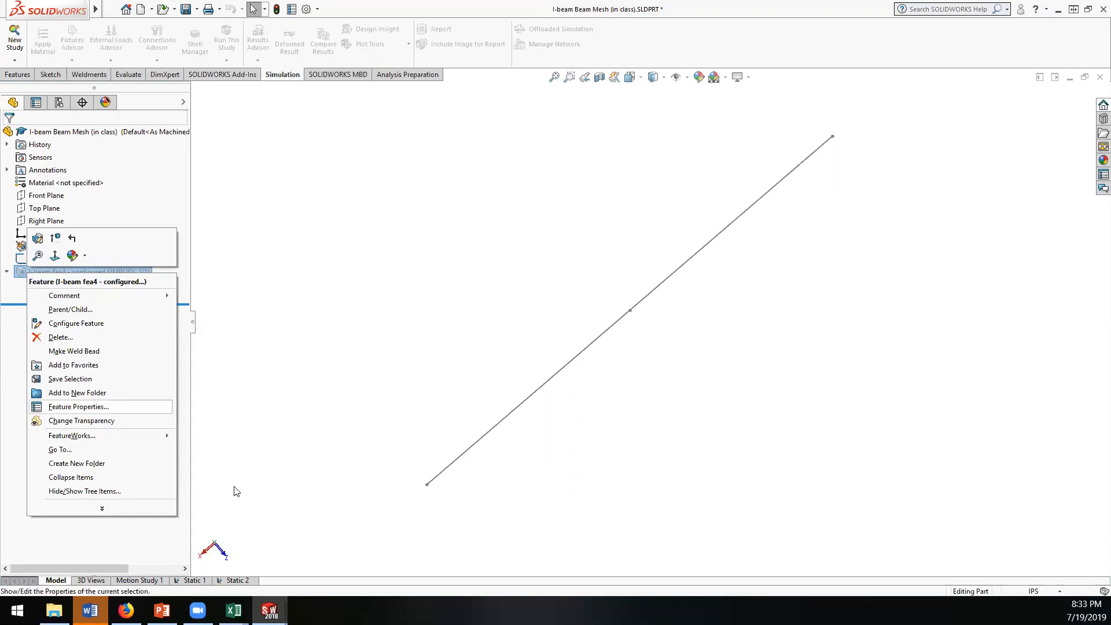
Step: Switch to the I-beam SOLID Mesh part and review the treatment options for SolidBody 1 in its Boss feature study
mouse_move(126, 611)
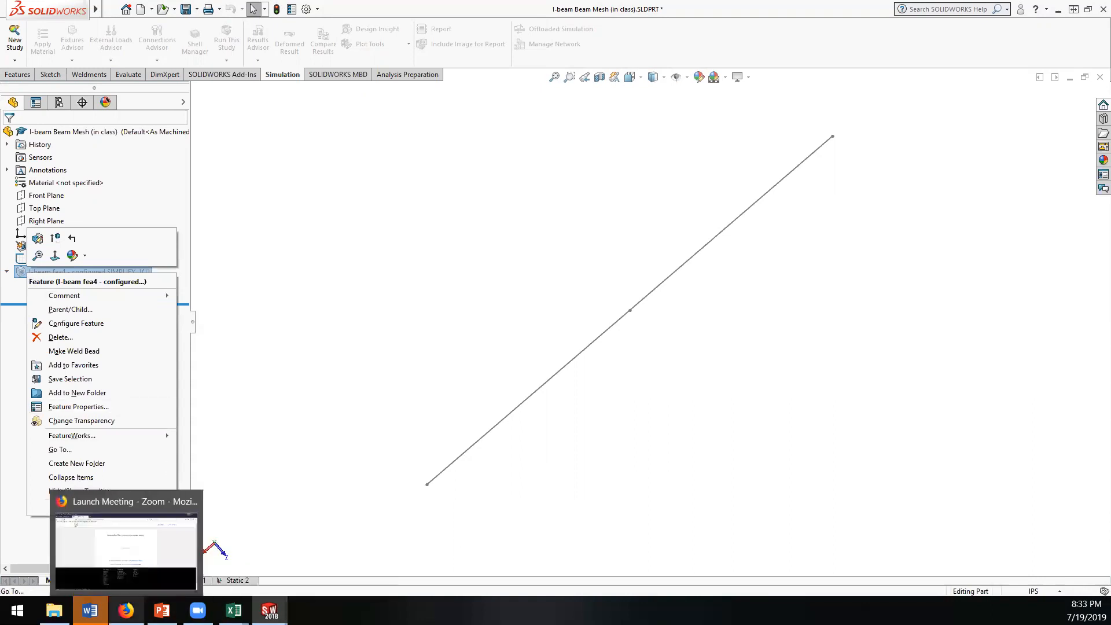
mouse_move(269, 610)
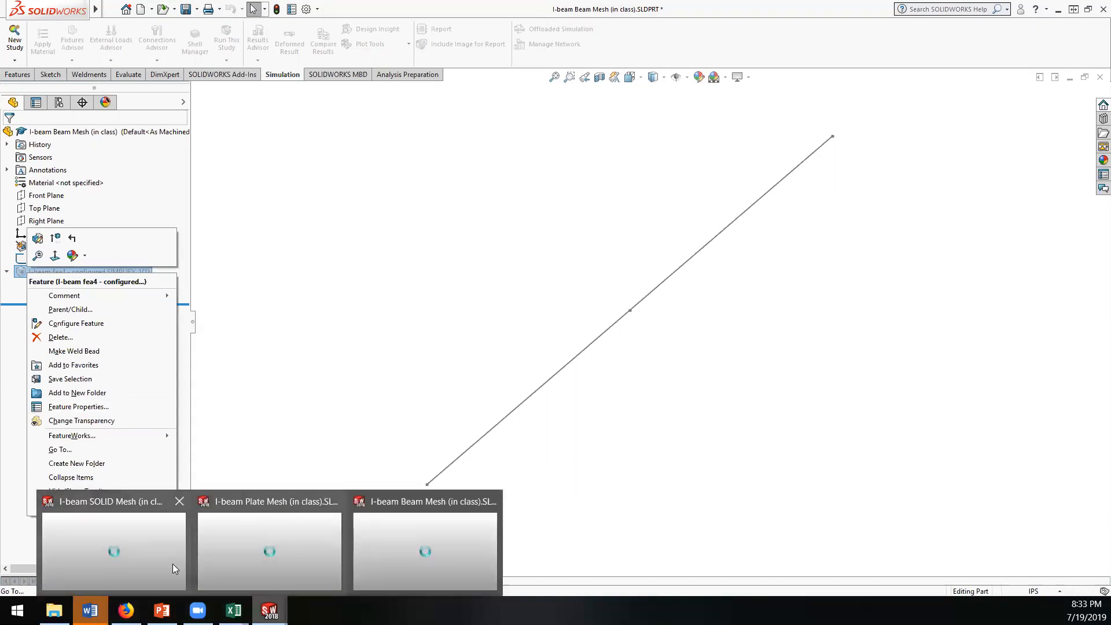
left_click(158, 537)
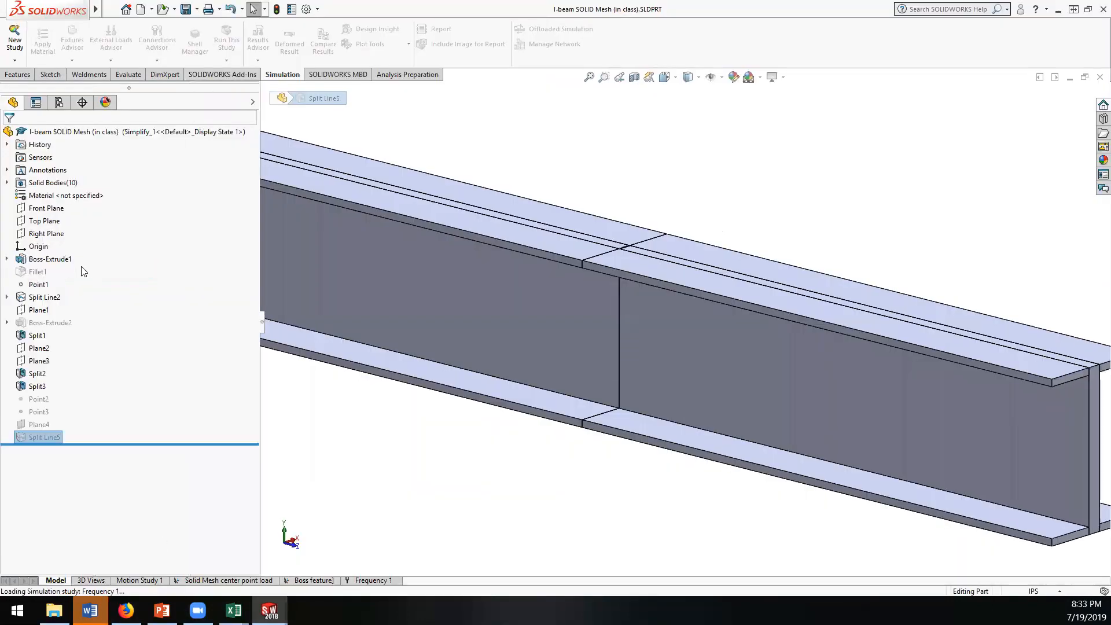
scroll(538, 400, "up", 4)
scroll(514, 354, "down", 1)
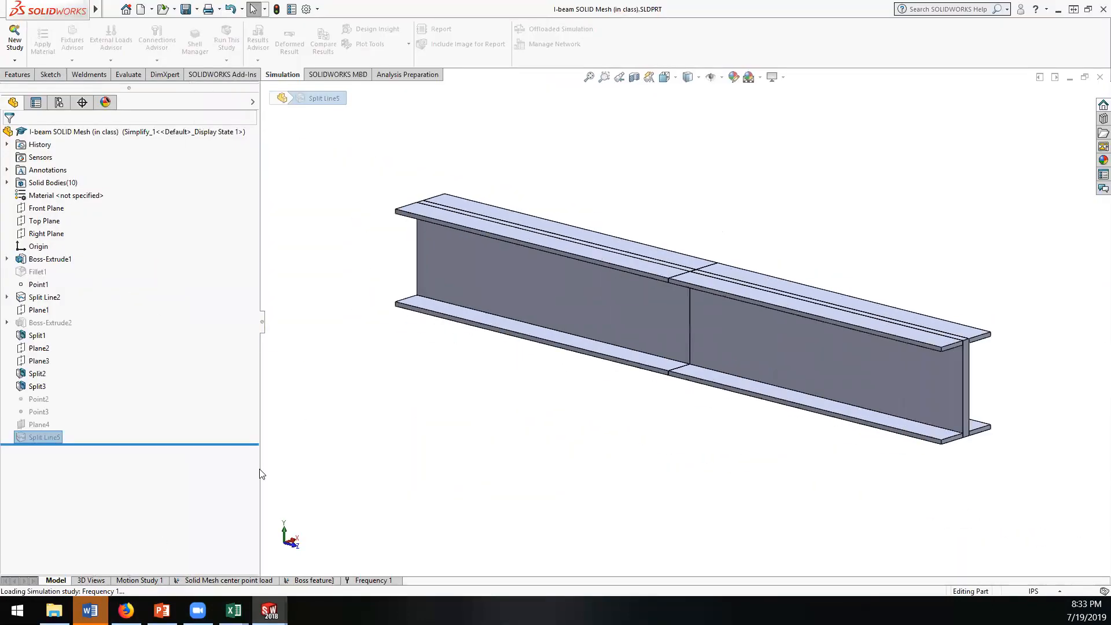
left_click(318, 579)
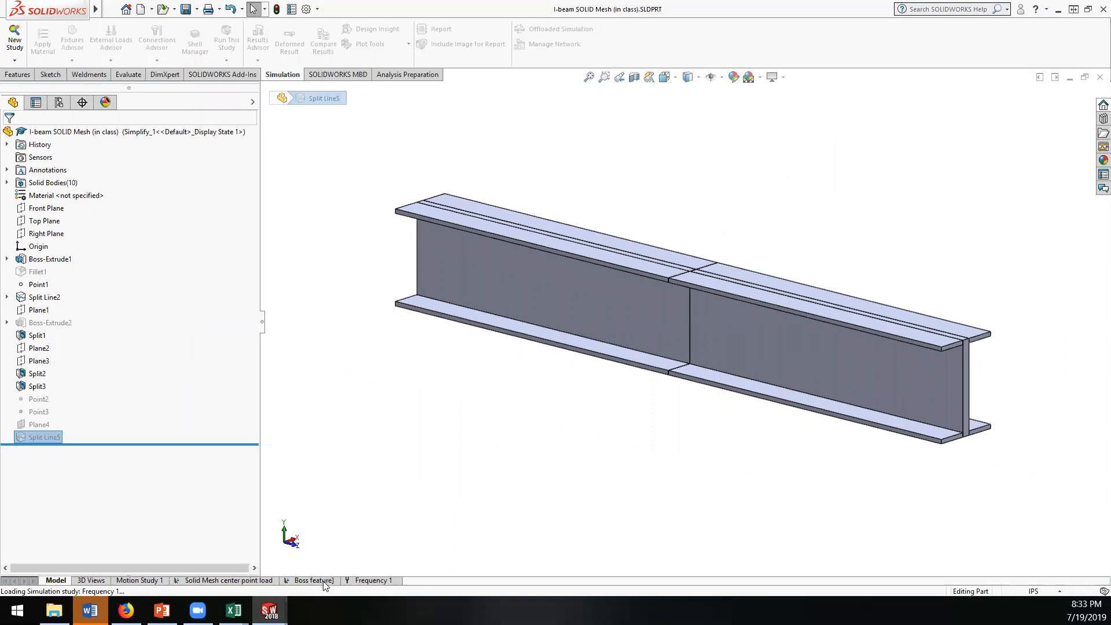
right_click(49, 262)
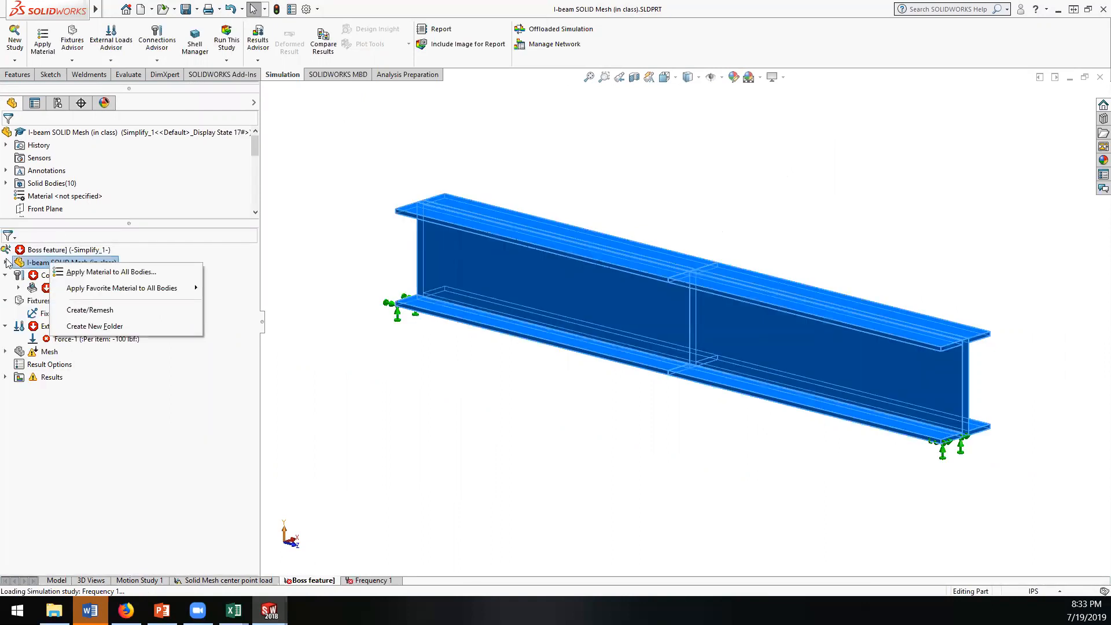
left_click(5, 262)
right_click(48, 276)
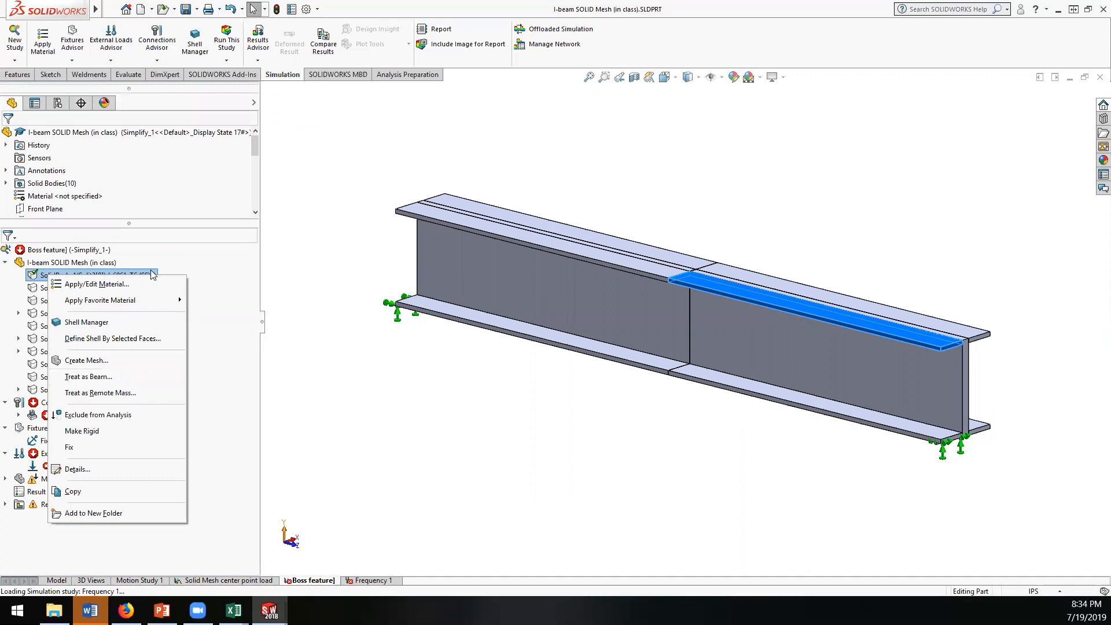
left_click(215, 202)
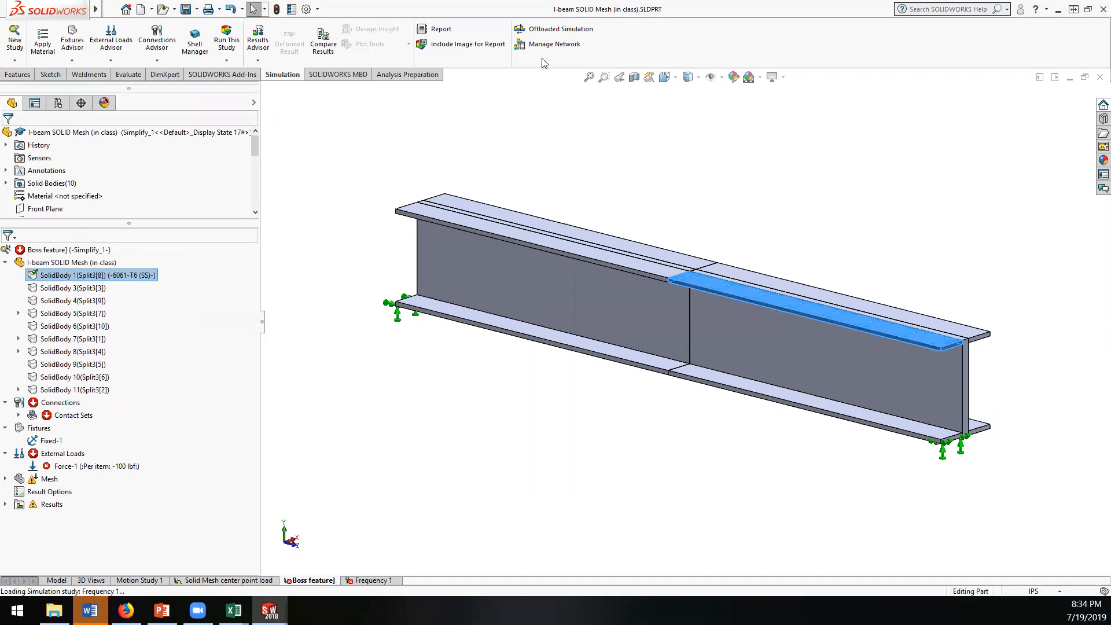
Step: Switch back to the I-beam Beam Mesh part and unsuppress its I-beam structural member
mouse_move(269, 610)
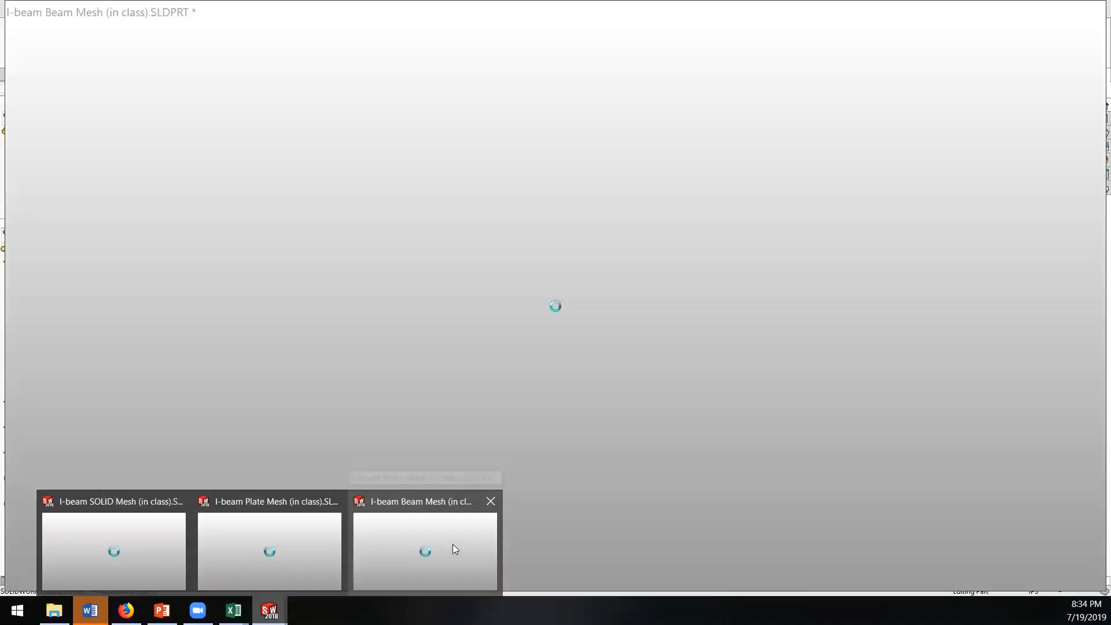
left_click(452, 544)
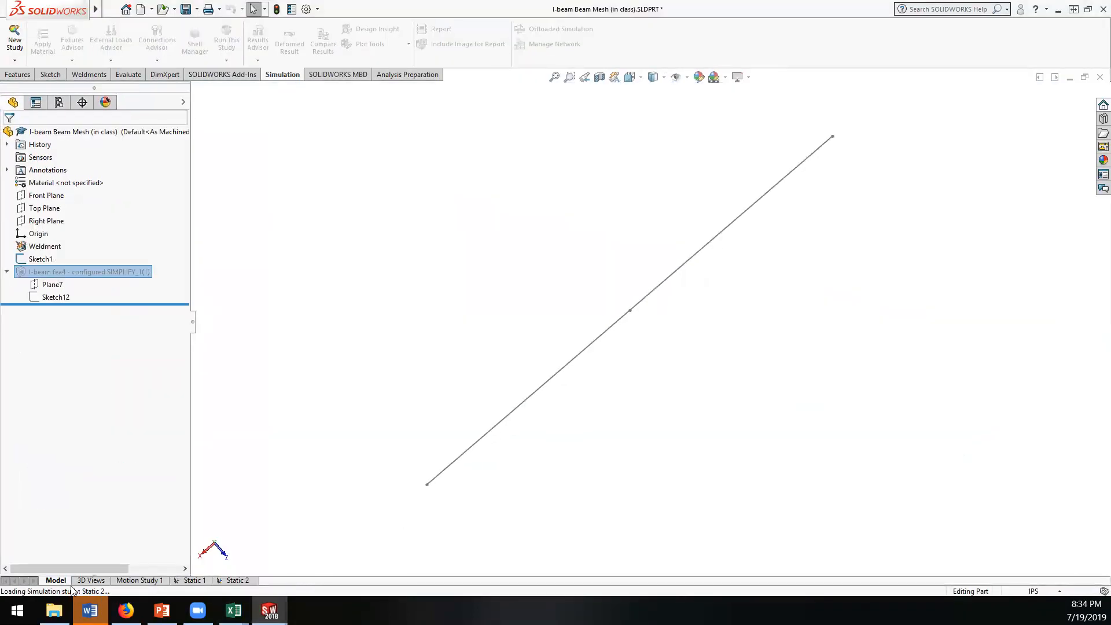
right_click(42, 277)
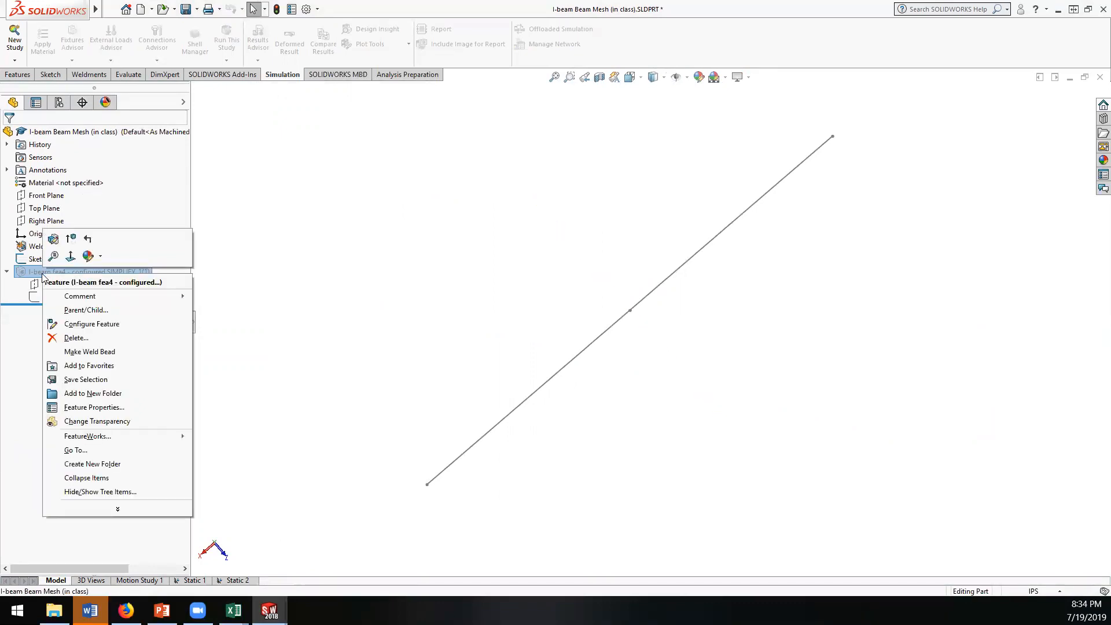
left_click(71, 238)
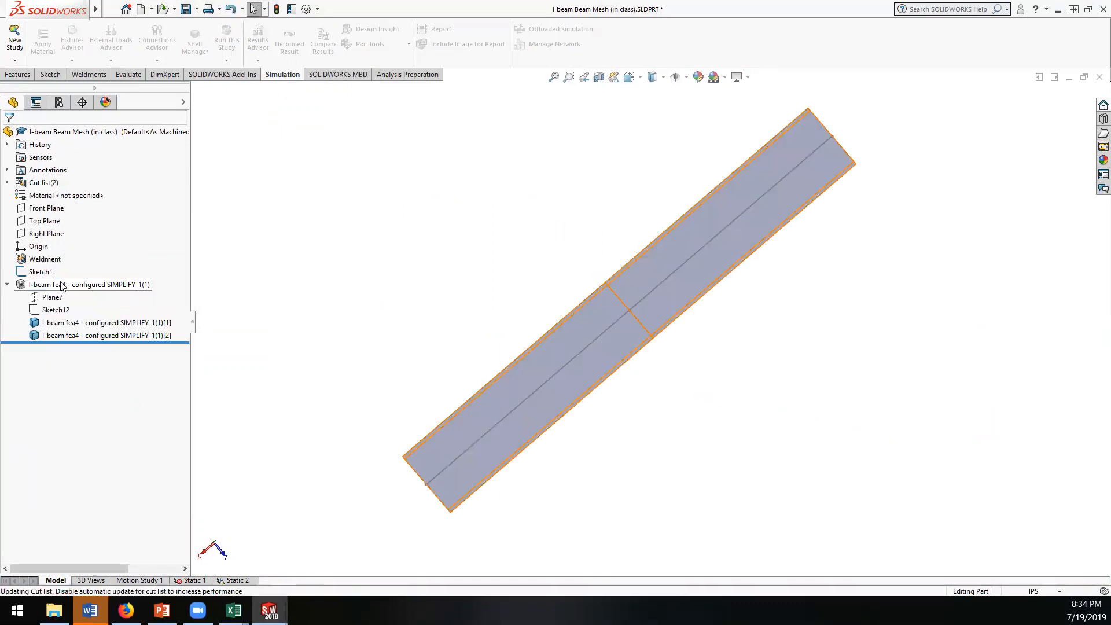
middle_click_drag(426, 377, 711, 377)
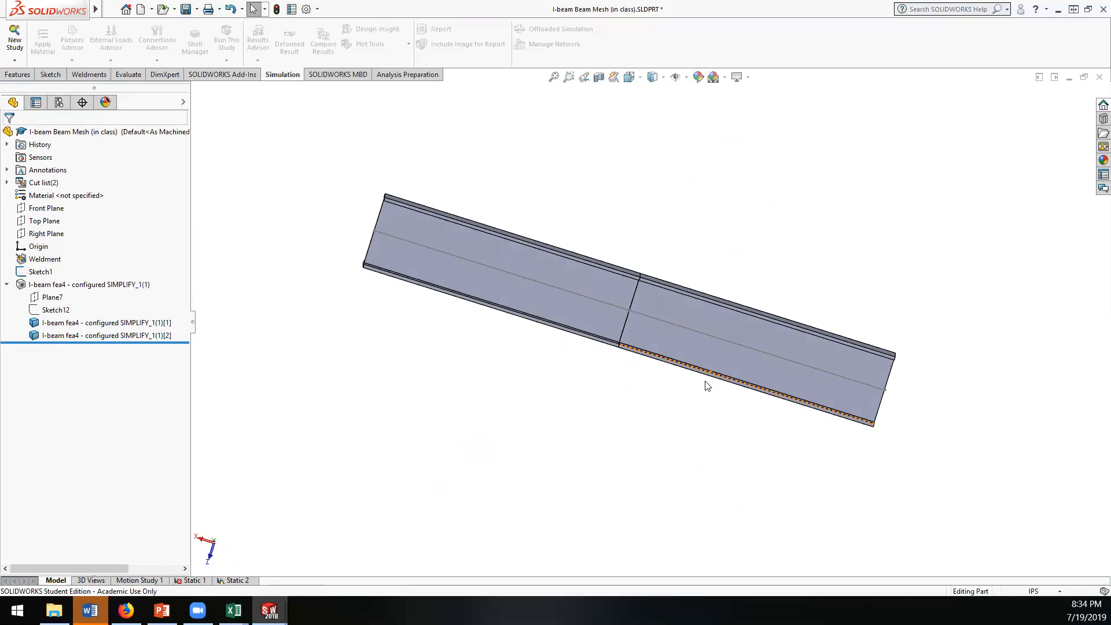
mouse_move(737, 444)
middle_mouse_down()
mouse_move(607, 434)
mouse_move(752, 372)
mouse_move(819, 426)
mouse_move(815, 533)
mouse_move(736, 273)
mouse_move(752, 349)
mouse_move(738, 445)
mouse_move(769, 365)
mouse_move(731, 501)
mouse_move(752, 347)
mouse_move(718, 393)
mouse_move(739, 456)
middle_mouse_up()
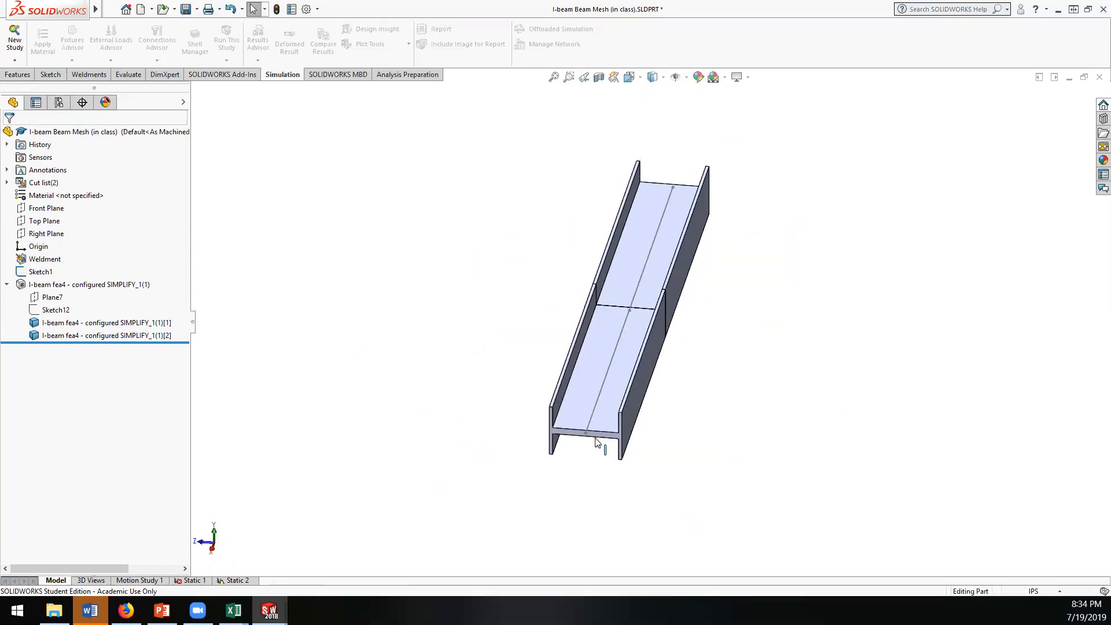
Step: Review the profile standards offered by the Structural Member command, then leave it without adding a member
left_click(102, 75)
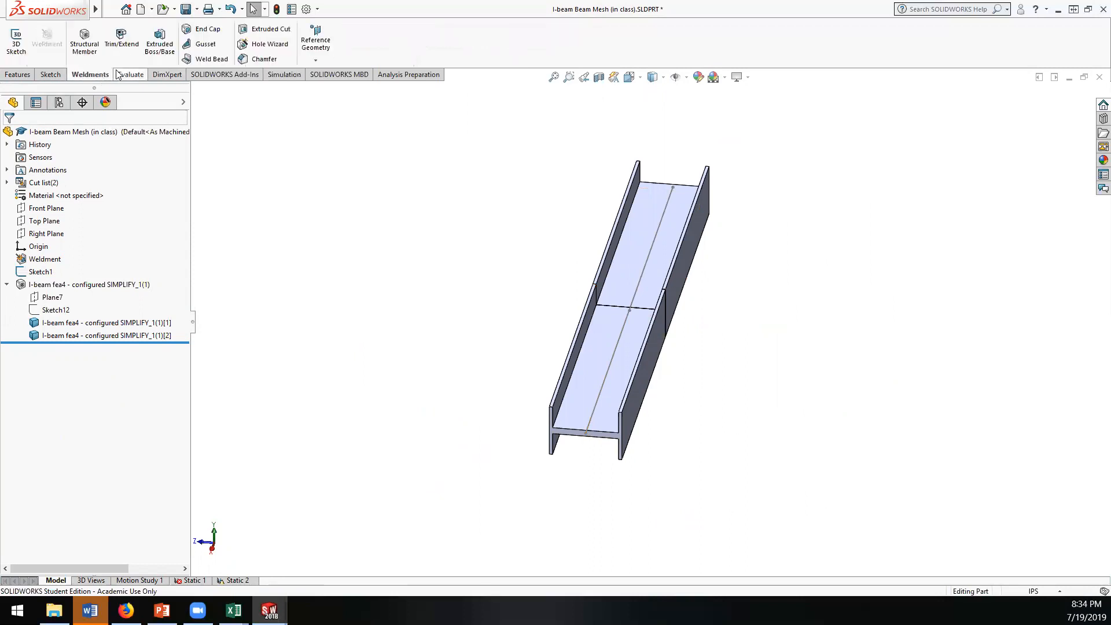
left_click(84, 47)
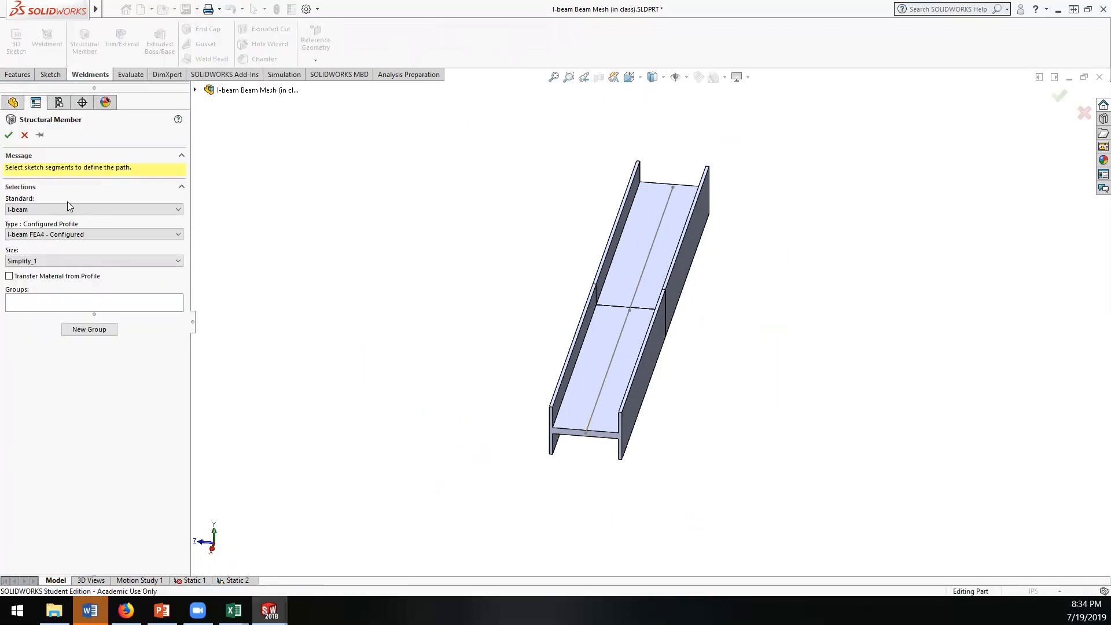
left_click(60, 210)
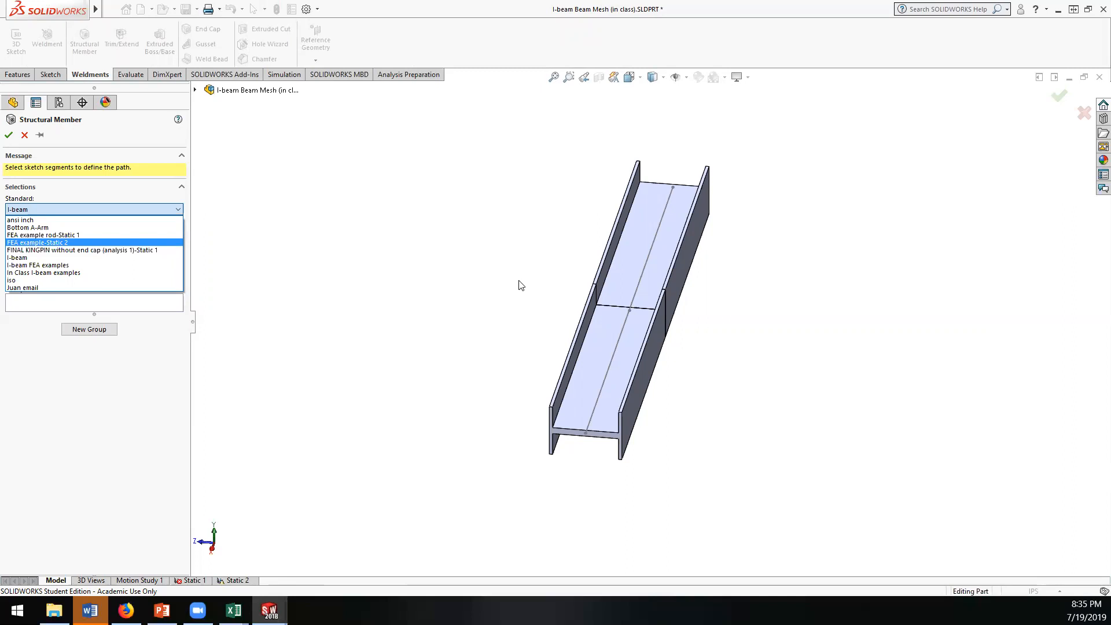
left_click(420, 231)
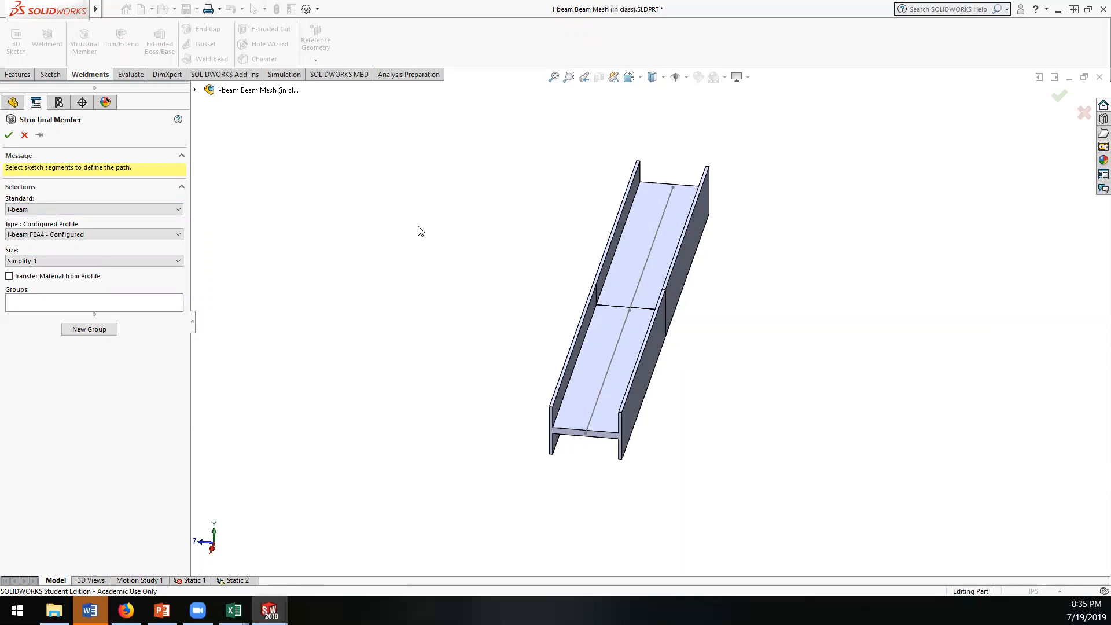
middle_click_drag(406, 247, 444, 227)
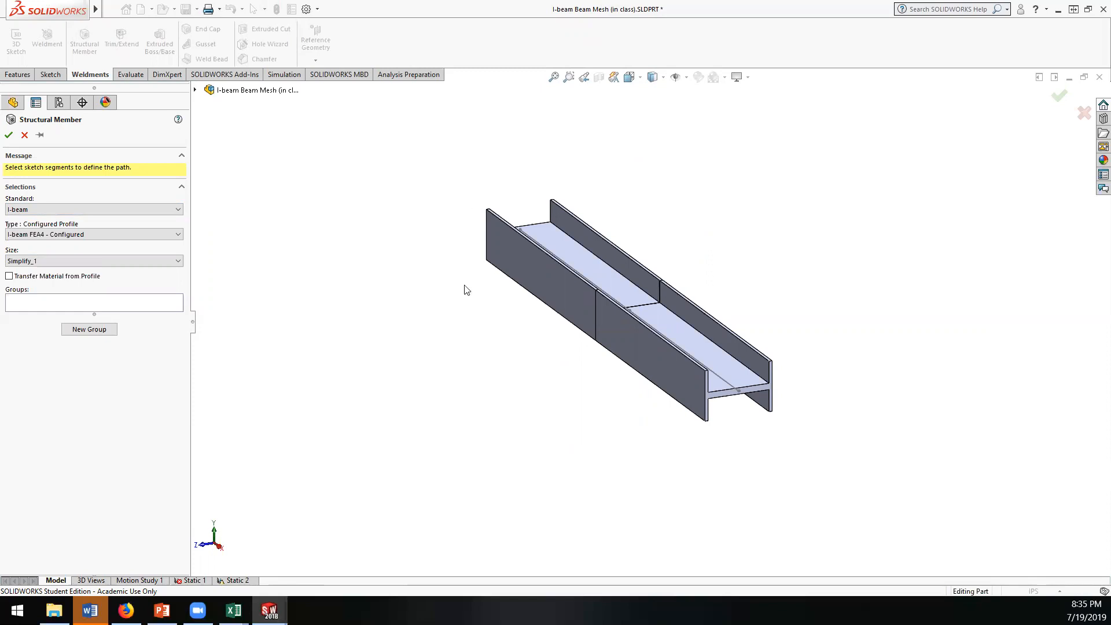
middle_click_drag(429, 332, 390, 307)
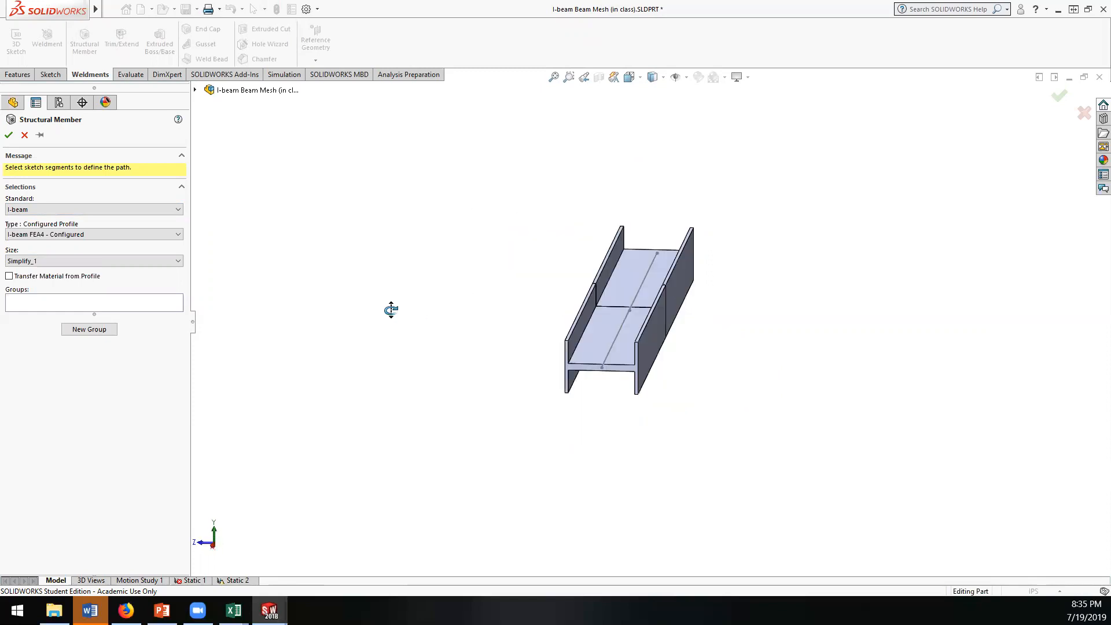
left_click(24, 135)
Step: Create a new Static simulation study for the I-beam Beam Mesh part
middle_click_drag(511, 276, 491, 223)
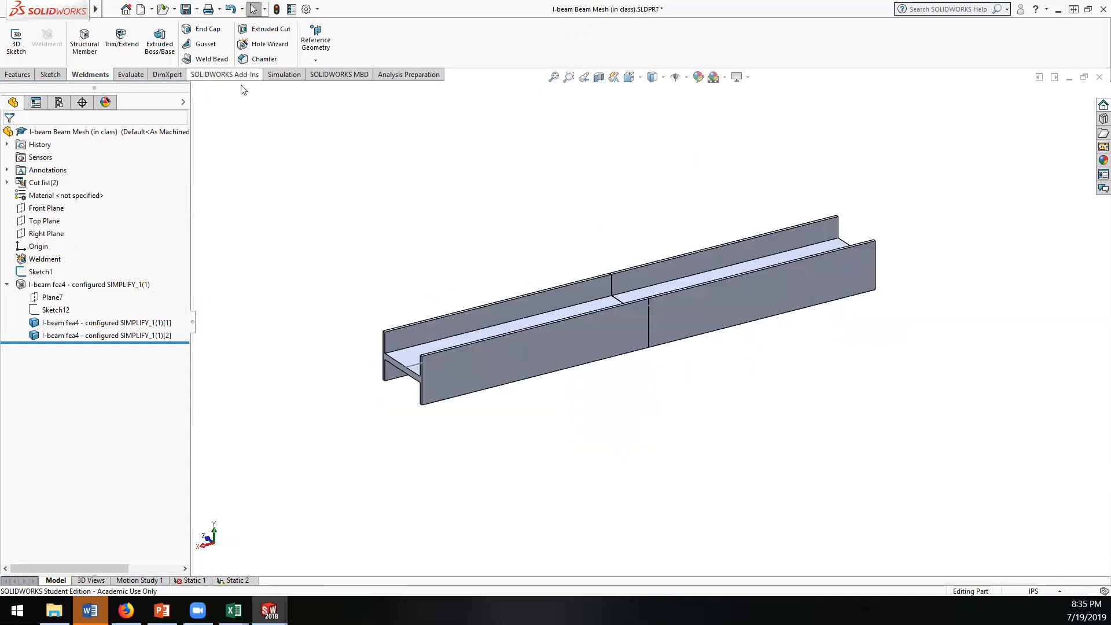
left_click(282, 76)
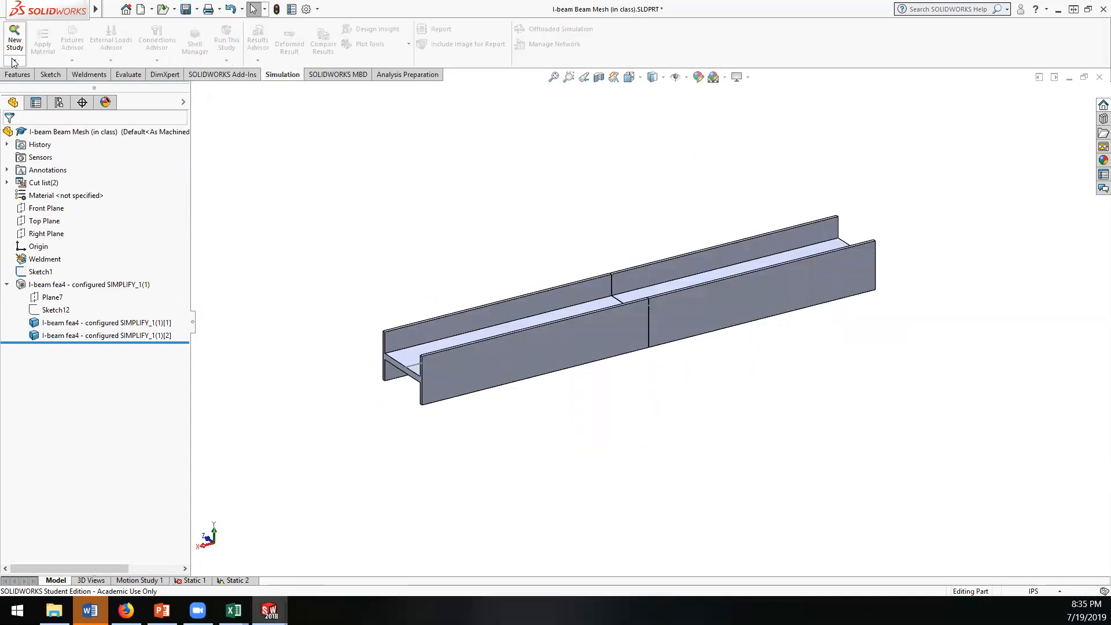
mouse_move(543, 311)
middle_mouse_down()
mouse_move(673, 311)
mouse_move(491, 273)
middle_mouse_up()
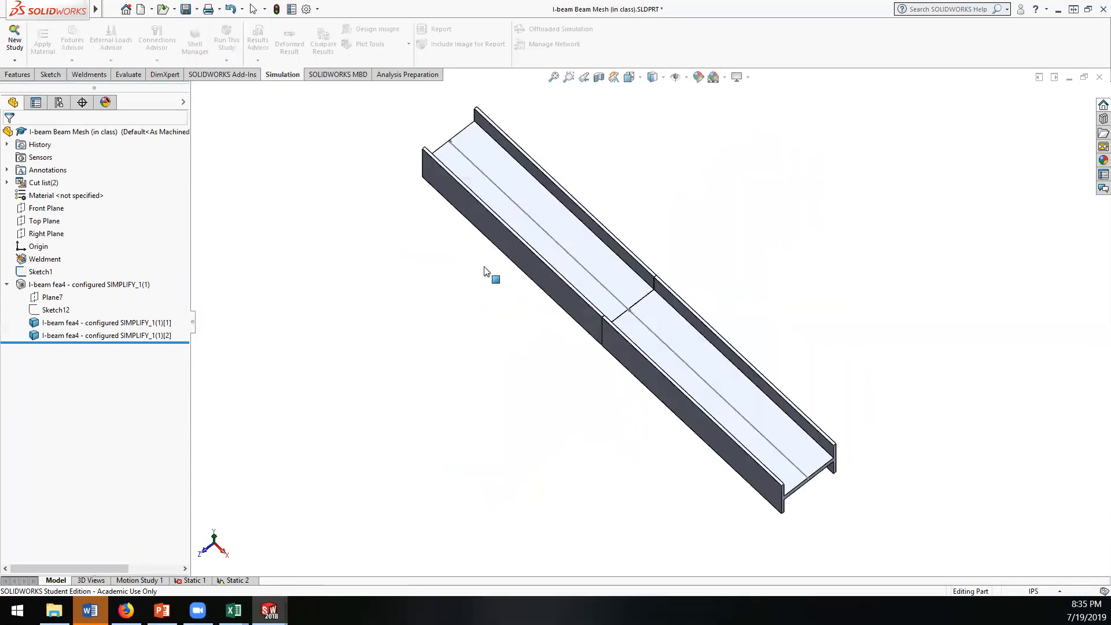
left_click(15, 38)
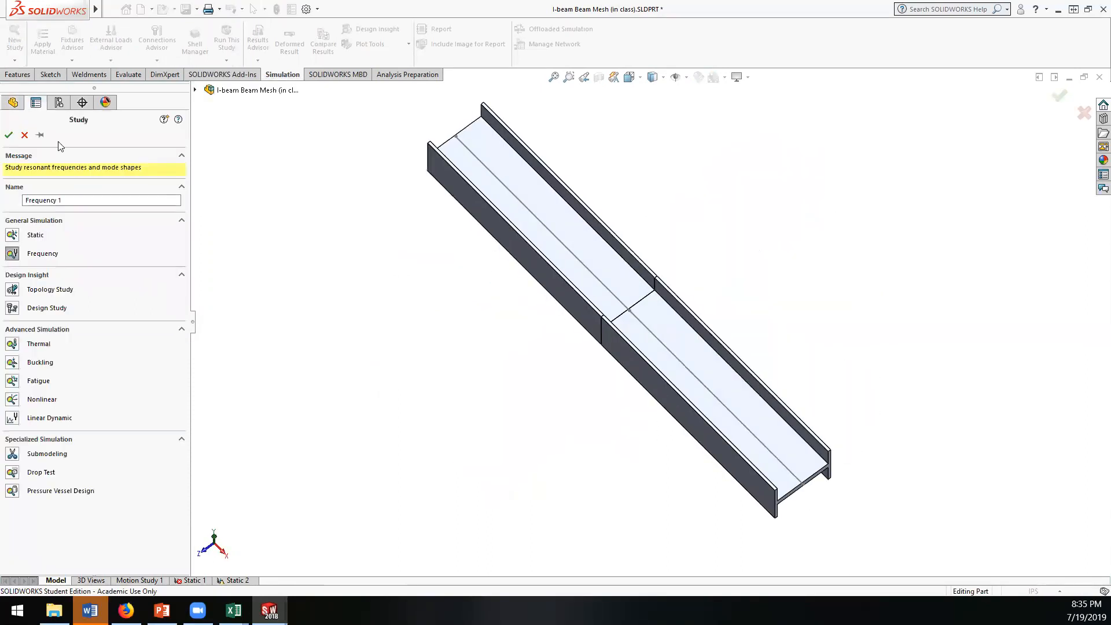
left_click(13, 236)
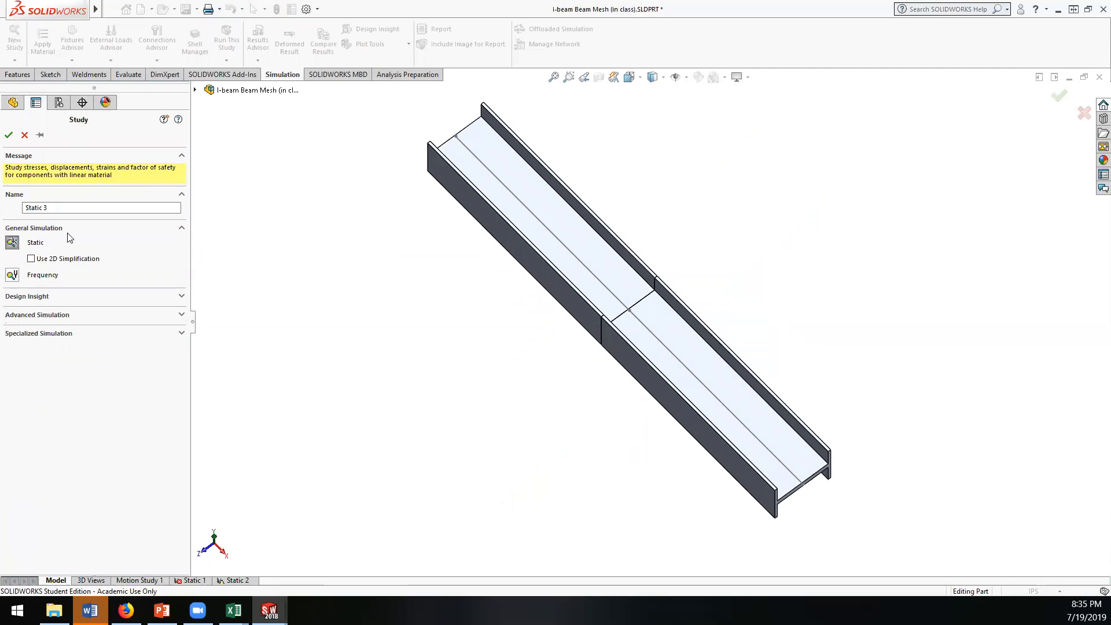
left_click(9, 135)
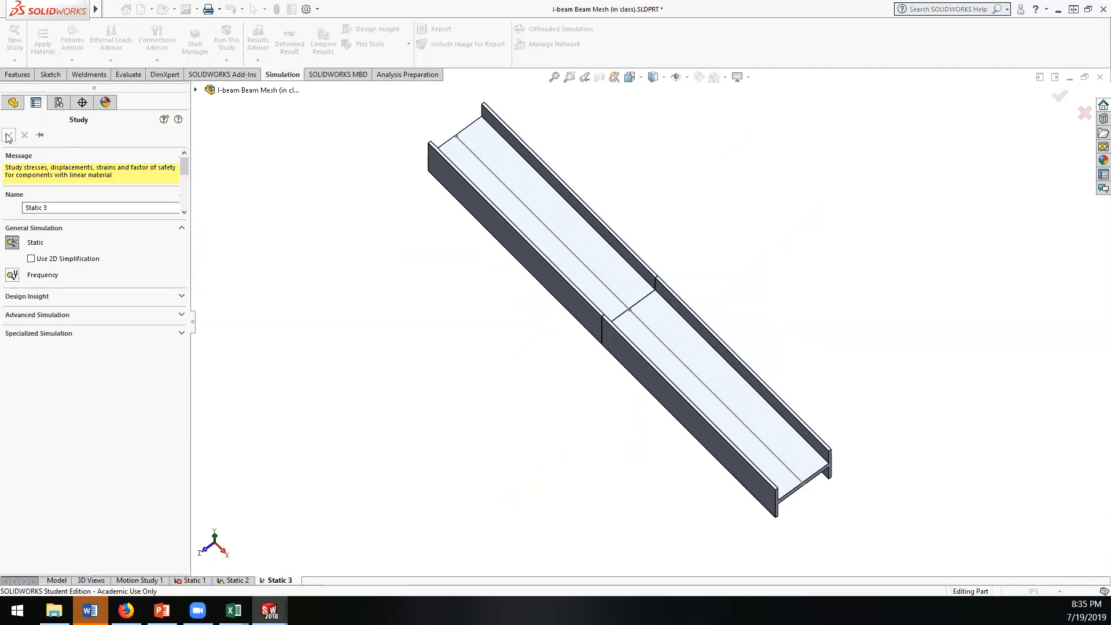
Step: Expand the new study's part and cut list, and examine the joint group and its joints along the beam
left_click(5, 263)
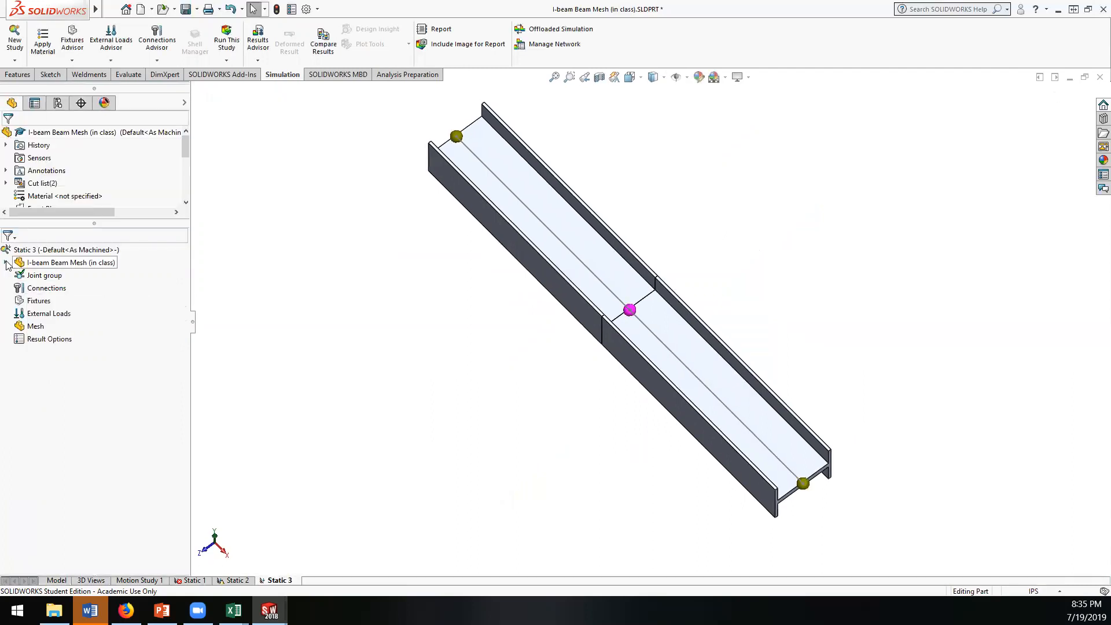
left_click(18, 276)
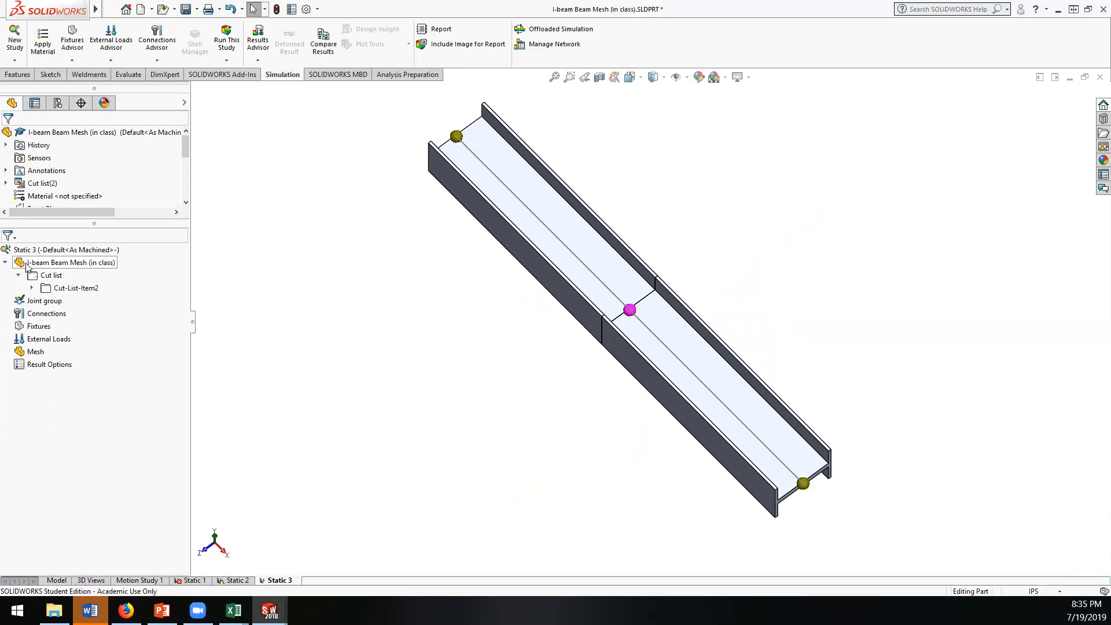
left_click(43, 302)
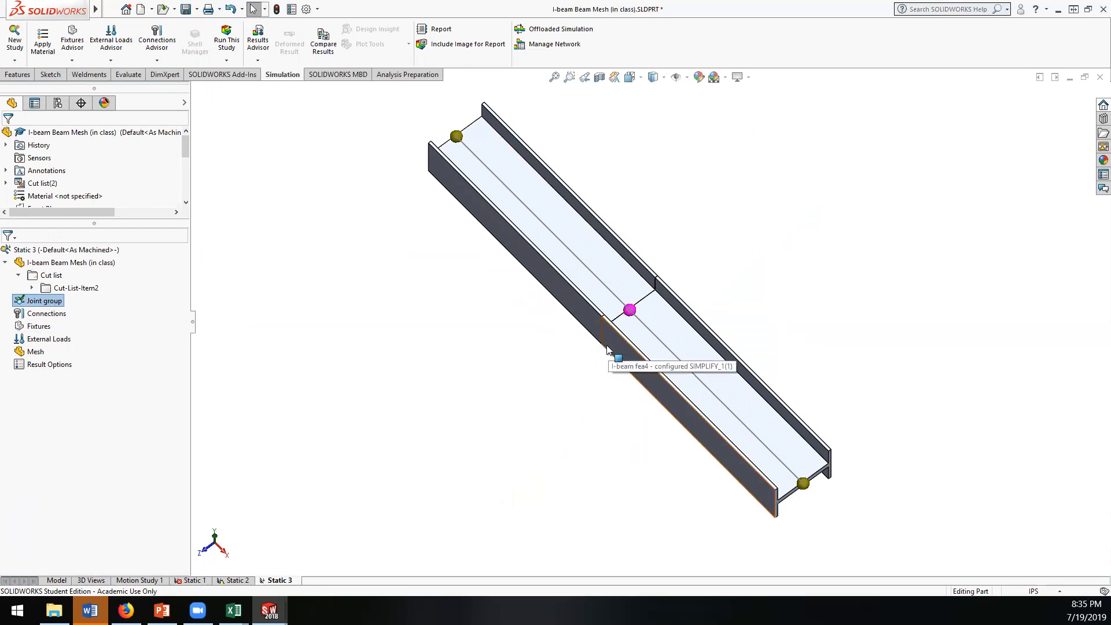
middle_click_drag(815, 318, 634, 397)
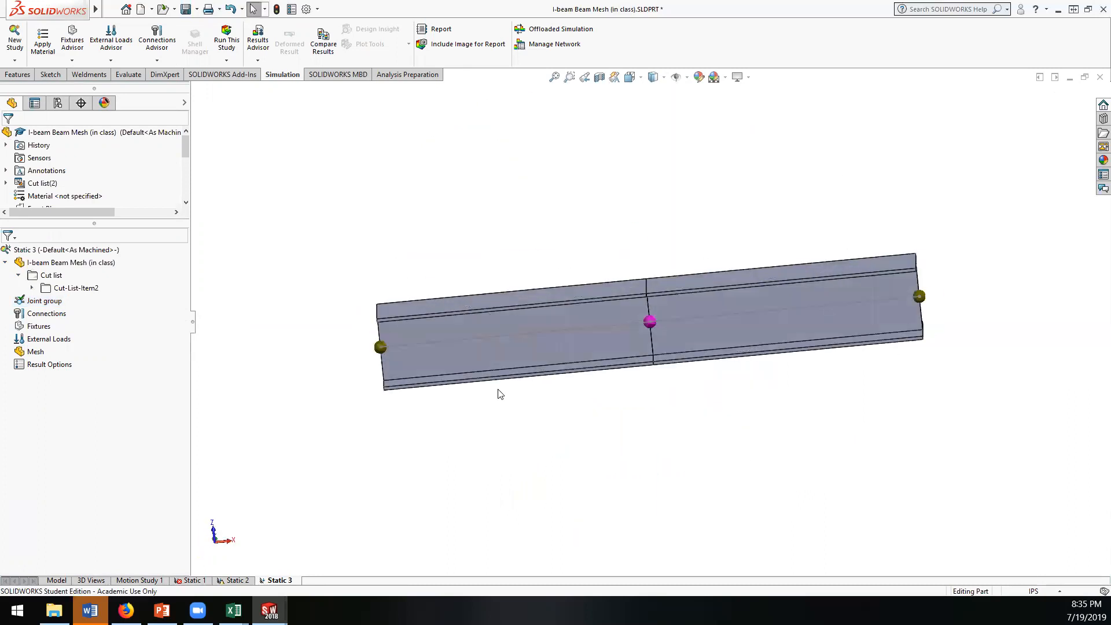
Step: Add an Immovable (No translation) fixture to the joints at both ends of the beam
right_click(37, 328)
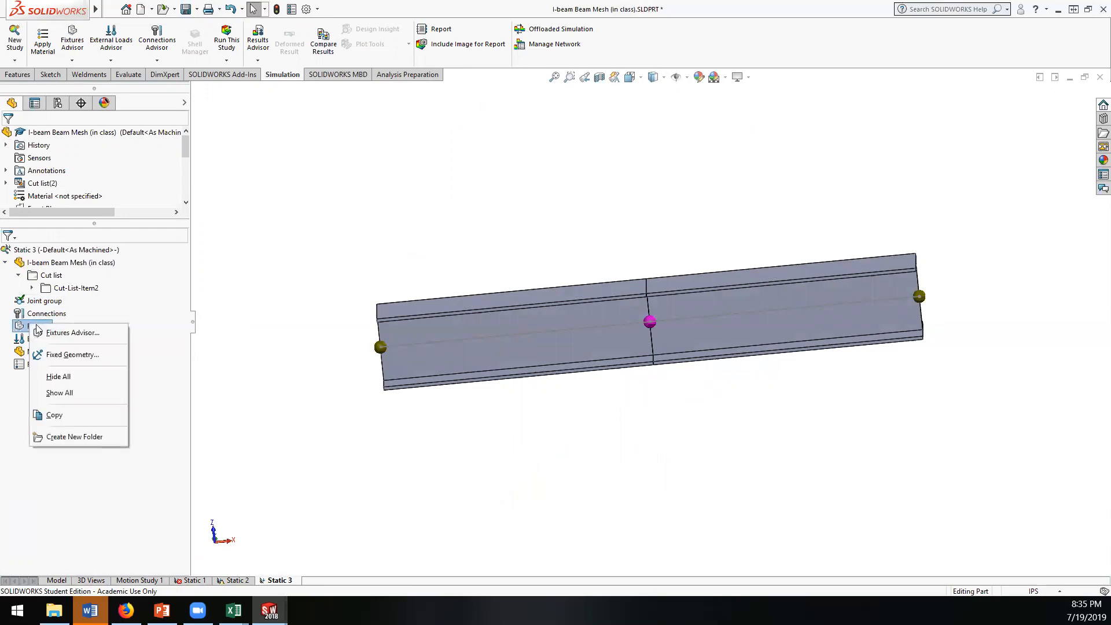
left_click(69, 356)
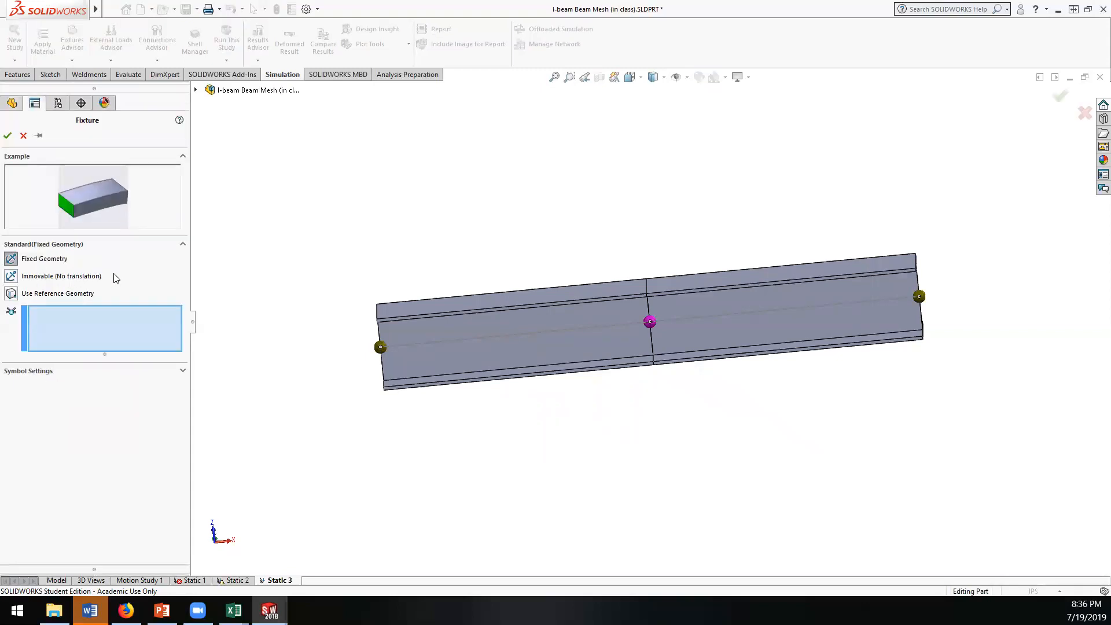
left_click(11, 276)
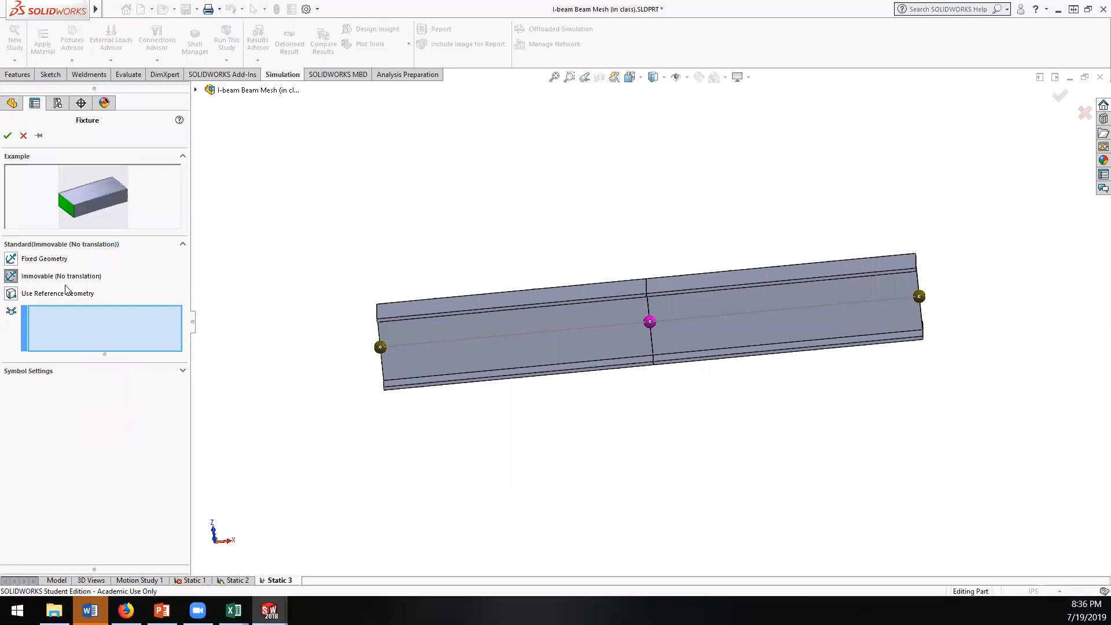
middle_click_drag(278, 390, 349, 340)
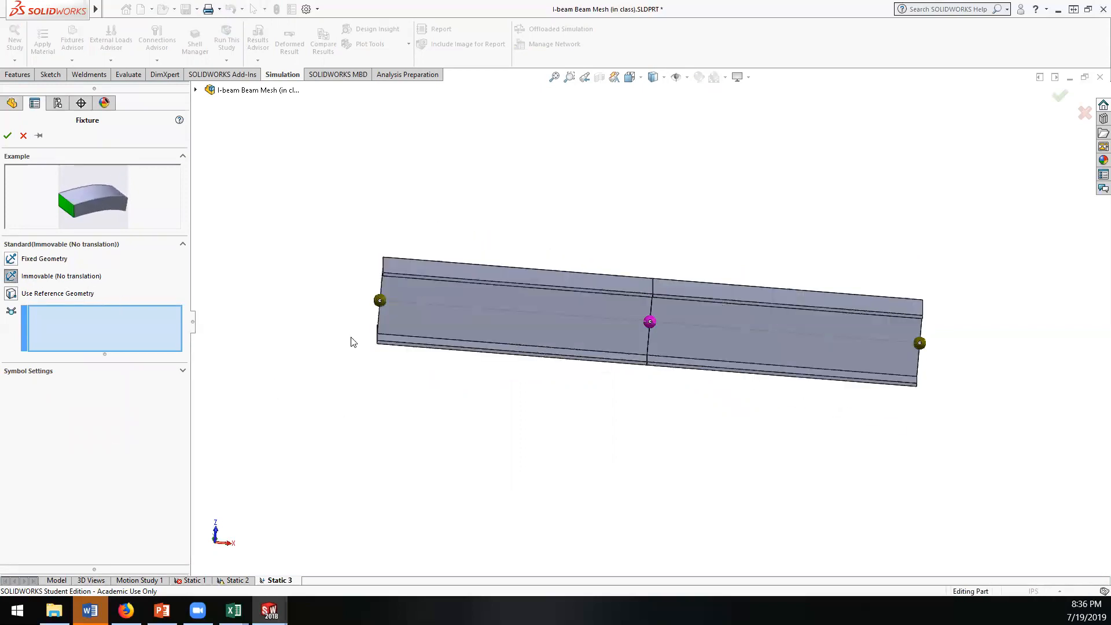
left_click(380, 300)
left_click(919, 343)
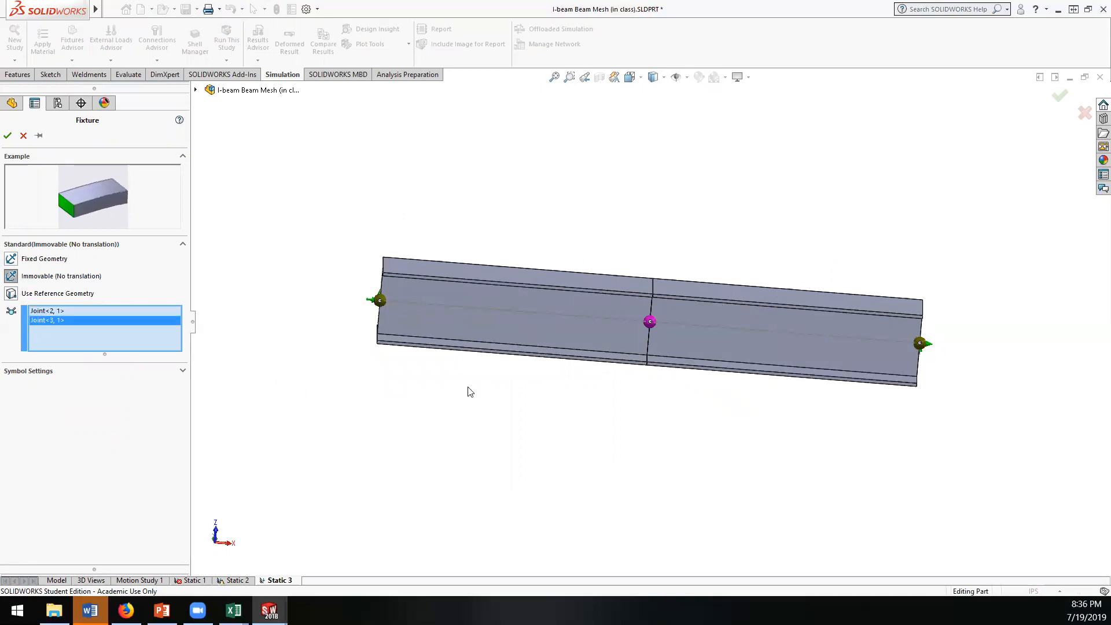
key("Return")
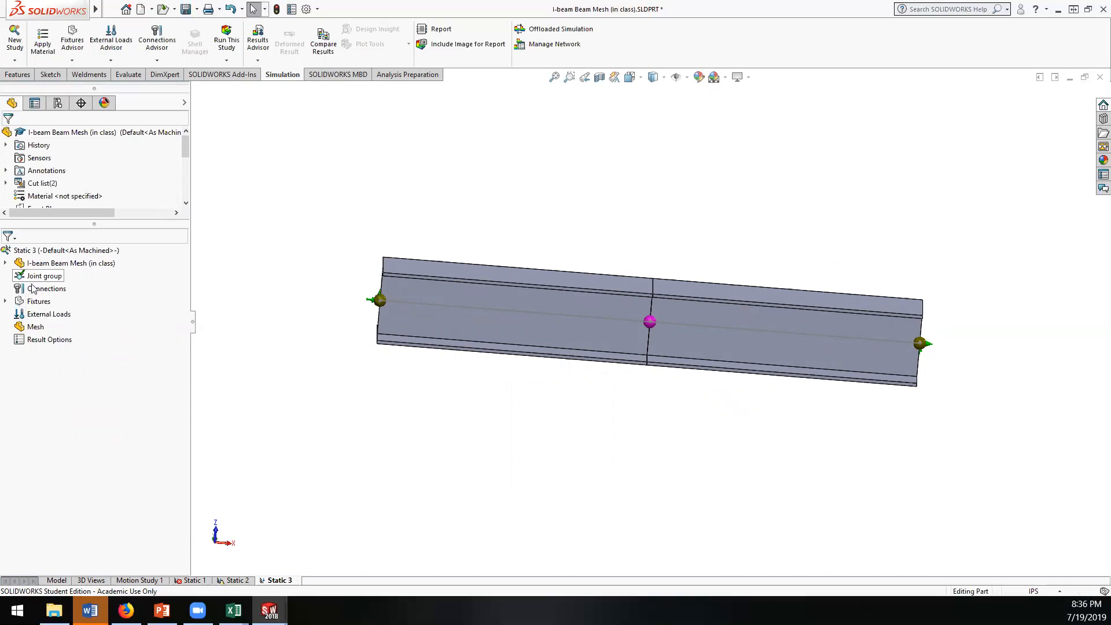
Step: Start a force load in English (IPS) units and select the joint at the middle of the beam for it
right_click(24, 315)
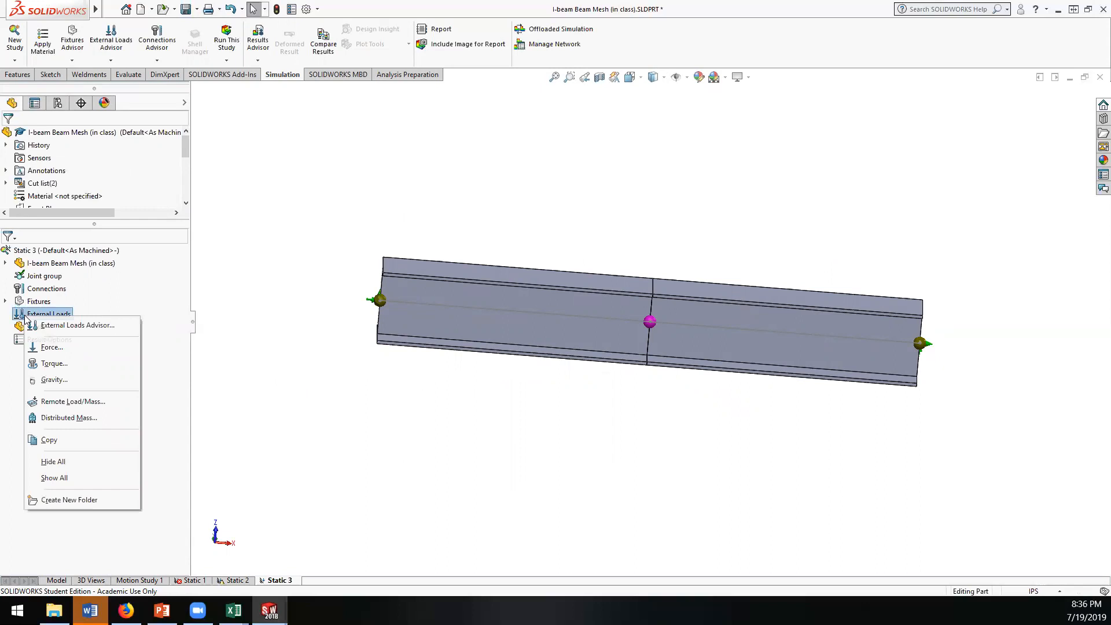
left_click(51, 345)
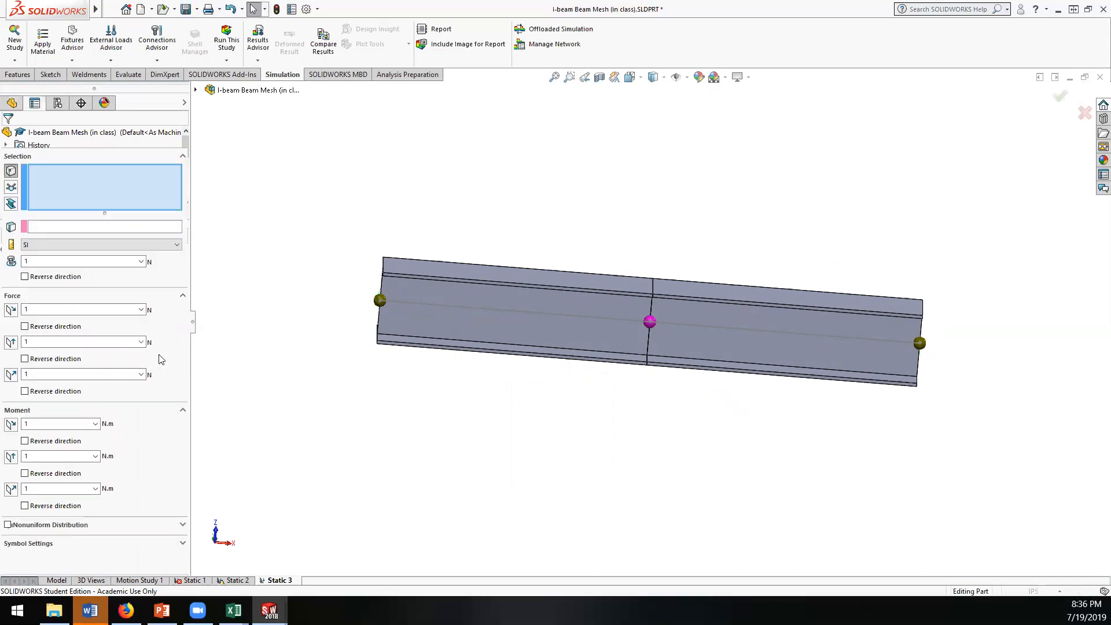
left_click(99, 262)
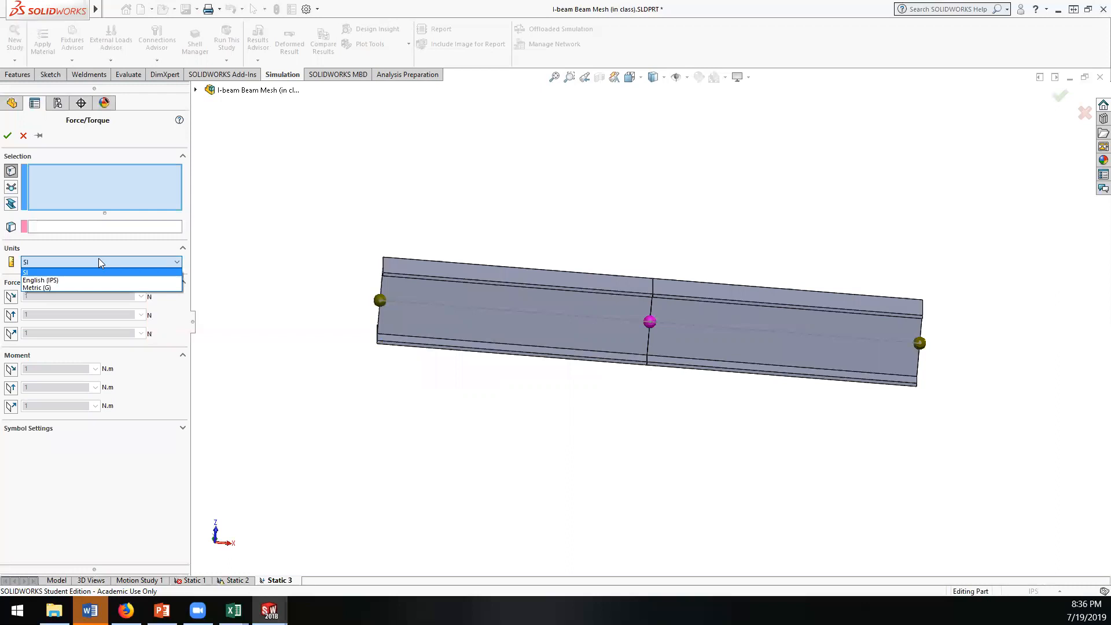
left_click(41, 280)
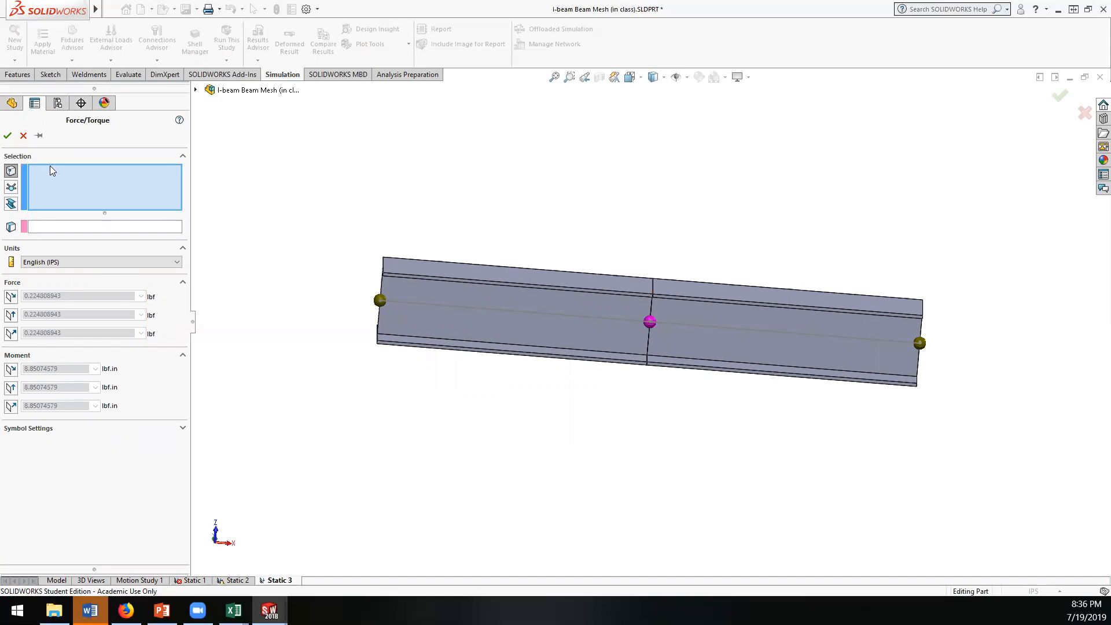
left_click(647, 354)
middle_click_drag(648, 320, 689, 370)
right_click(67, 172)
left_click(93, 180)
left_click(12, 186)
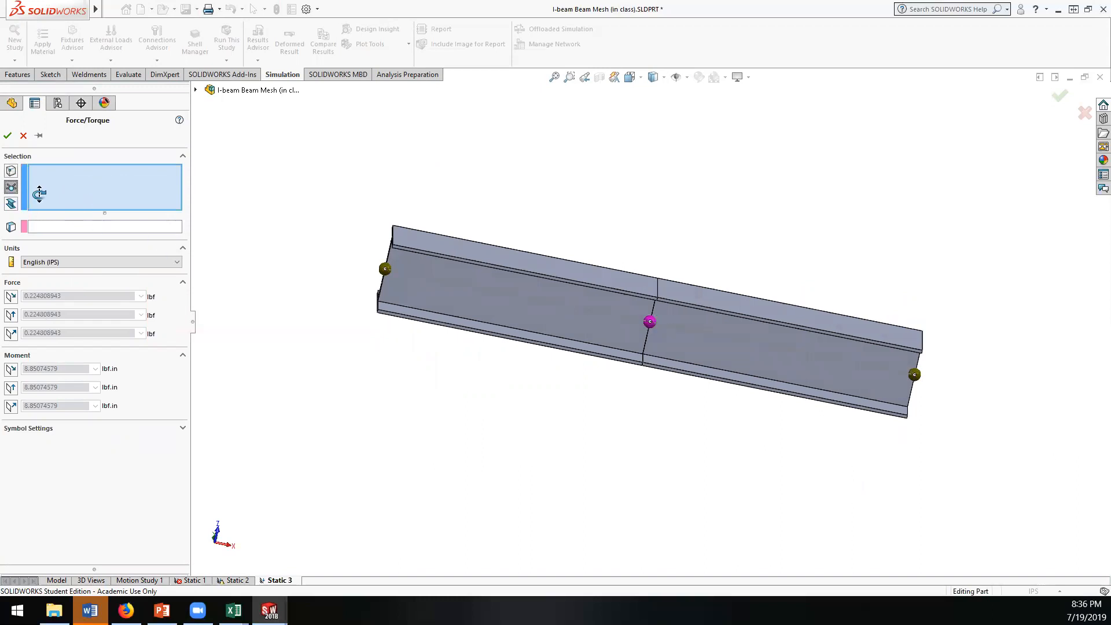
left_click(650, 322)
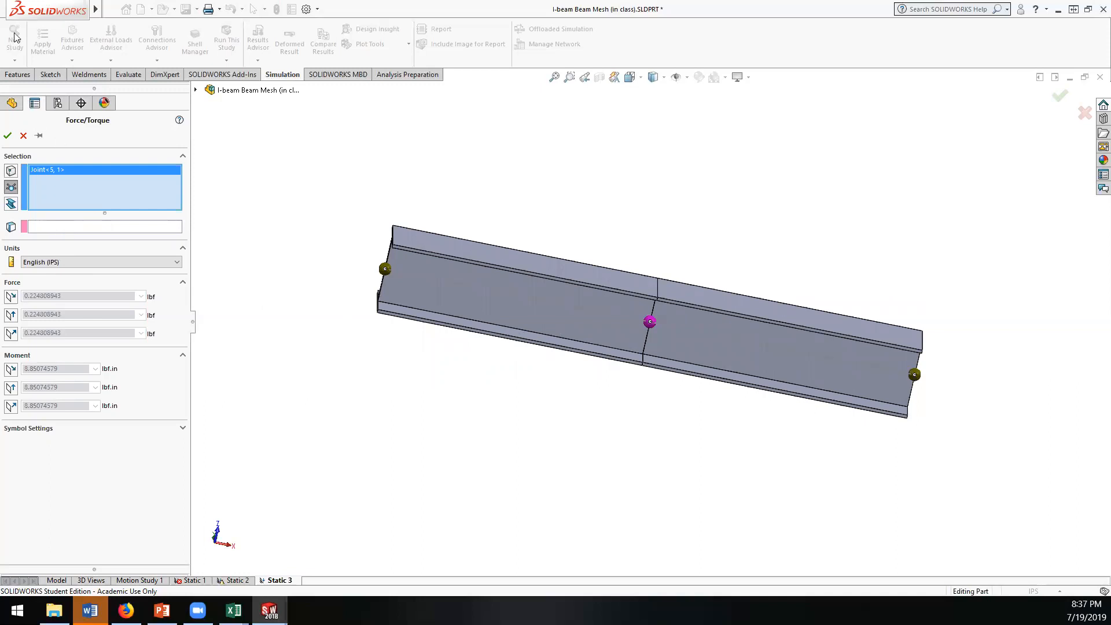
left_click(153, 9)
left_click(34, 226)
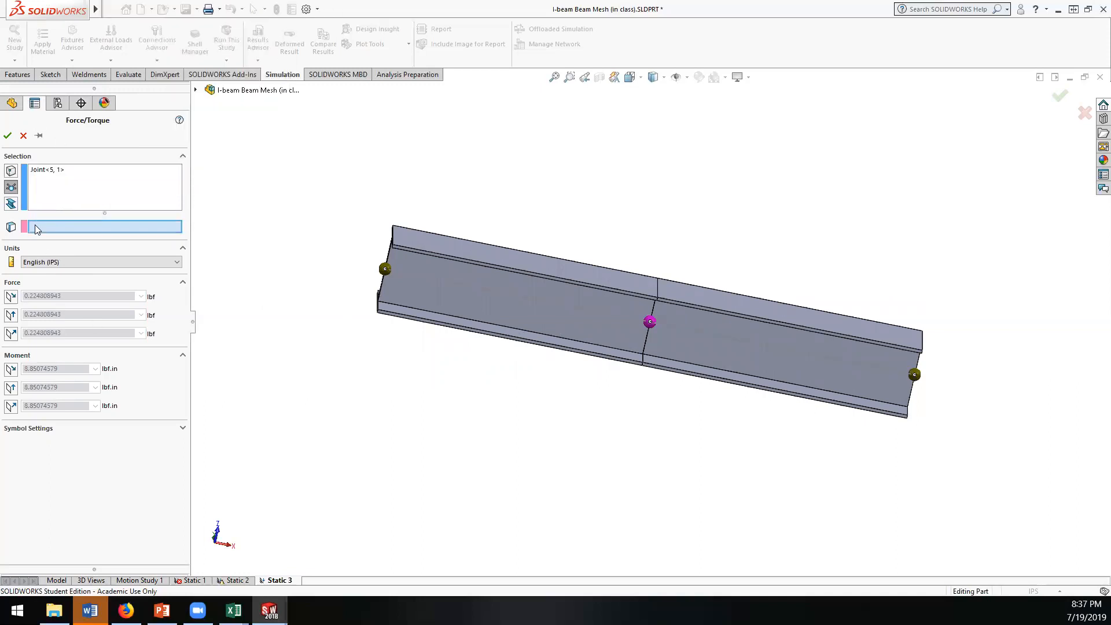
middle_click_drag(372, 318, 373, 351)
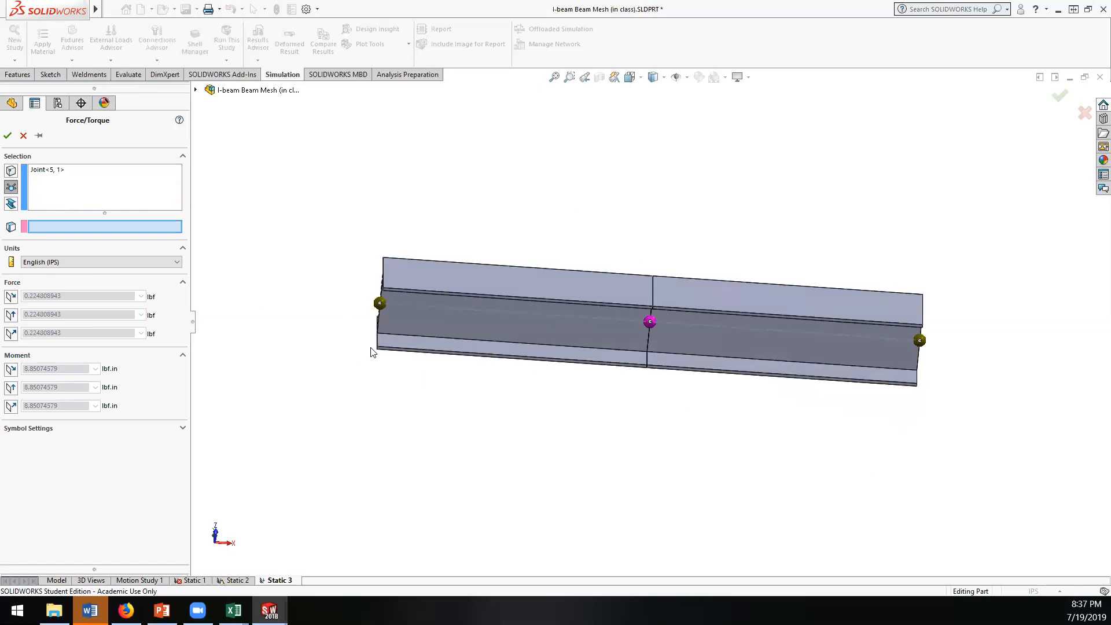
left_click(378, 320)
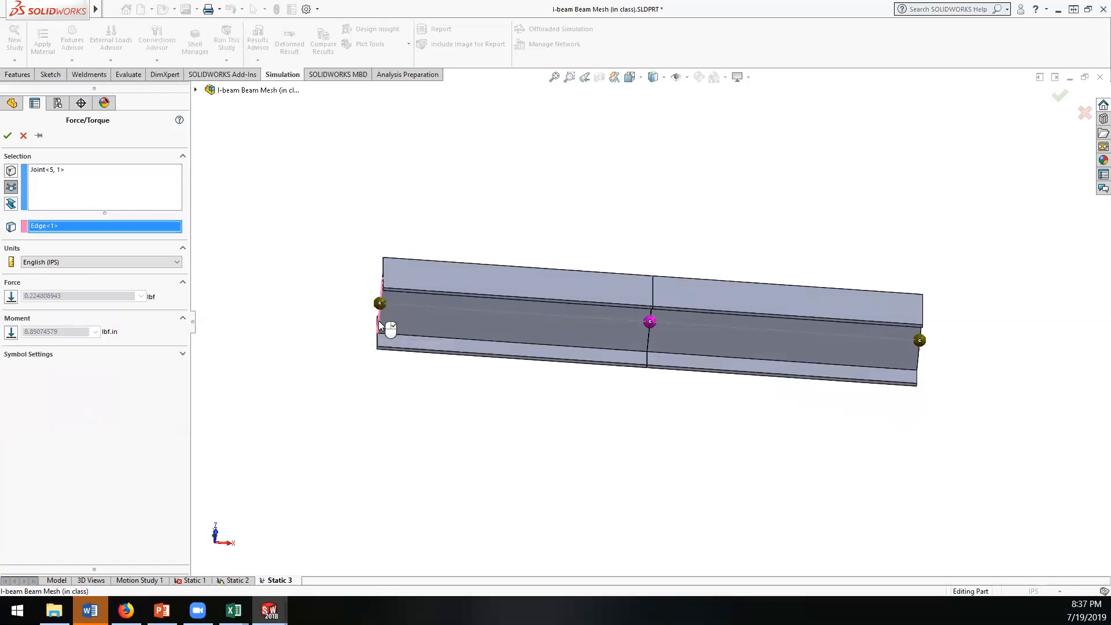
right_click(104, 227)
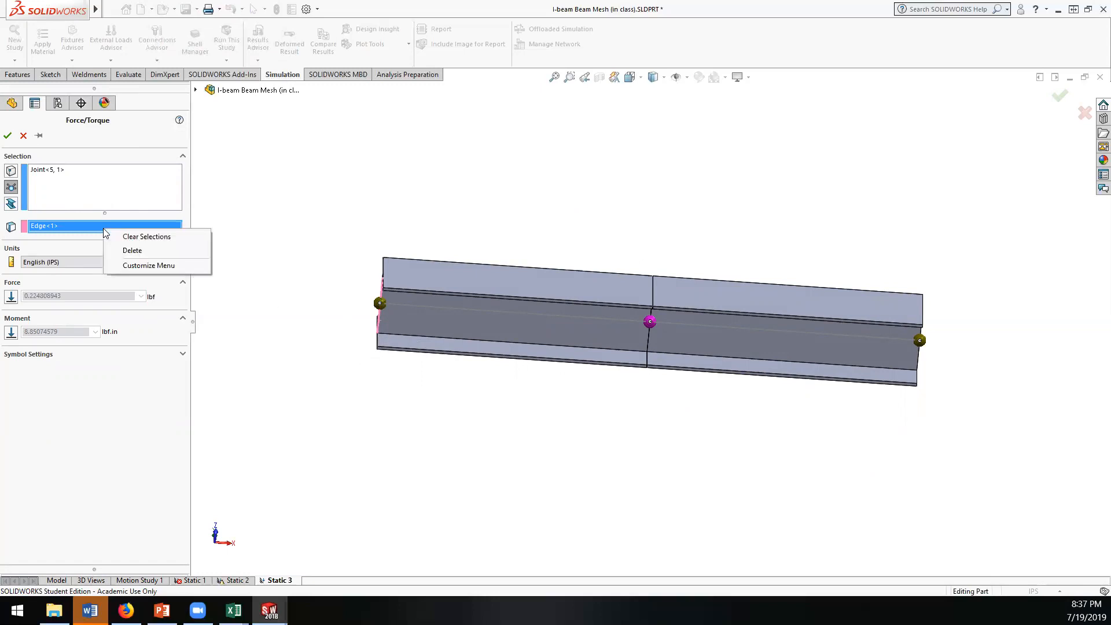
left_click(118, 238)
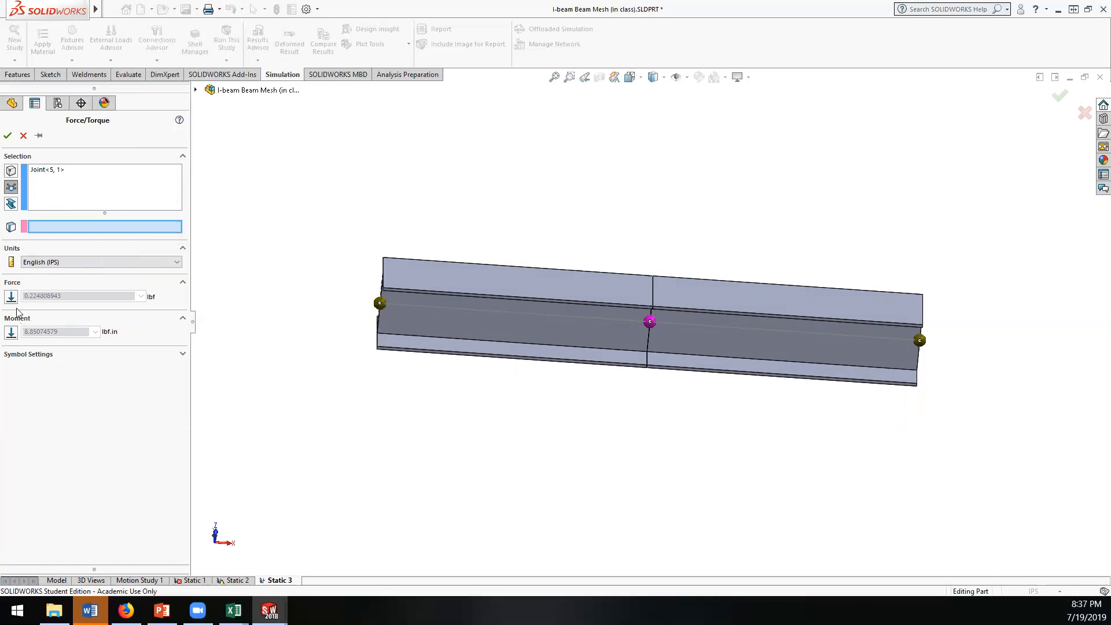
Step: Use the web's end edge as the force direction reference and enable the force component along it
left_click(52, 179)
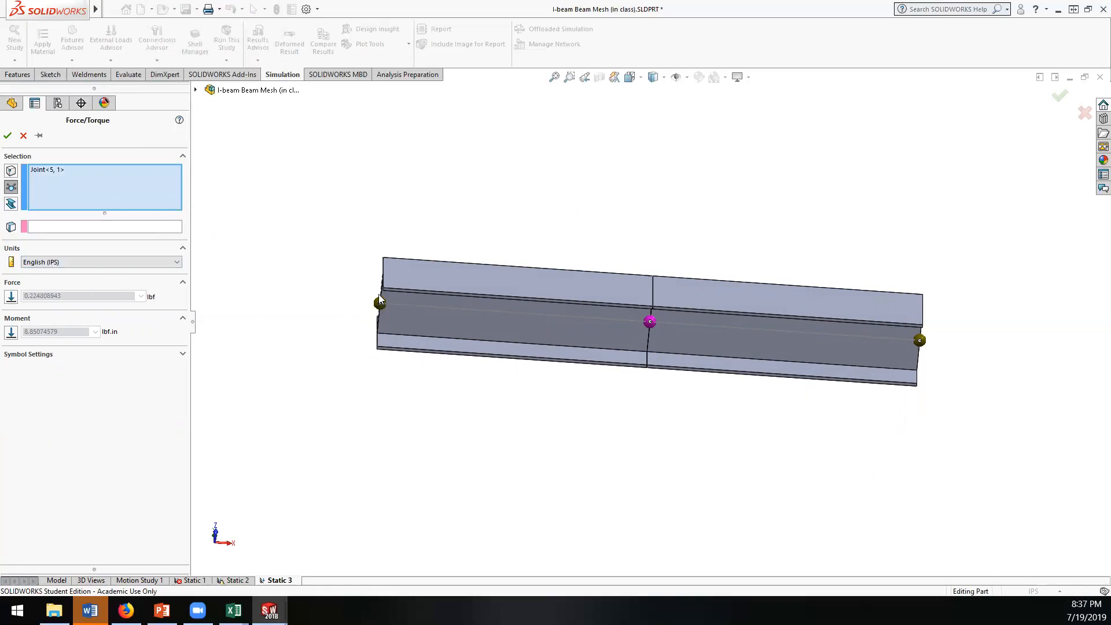
middle_click_drag(311, 465, 314, 441)
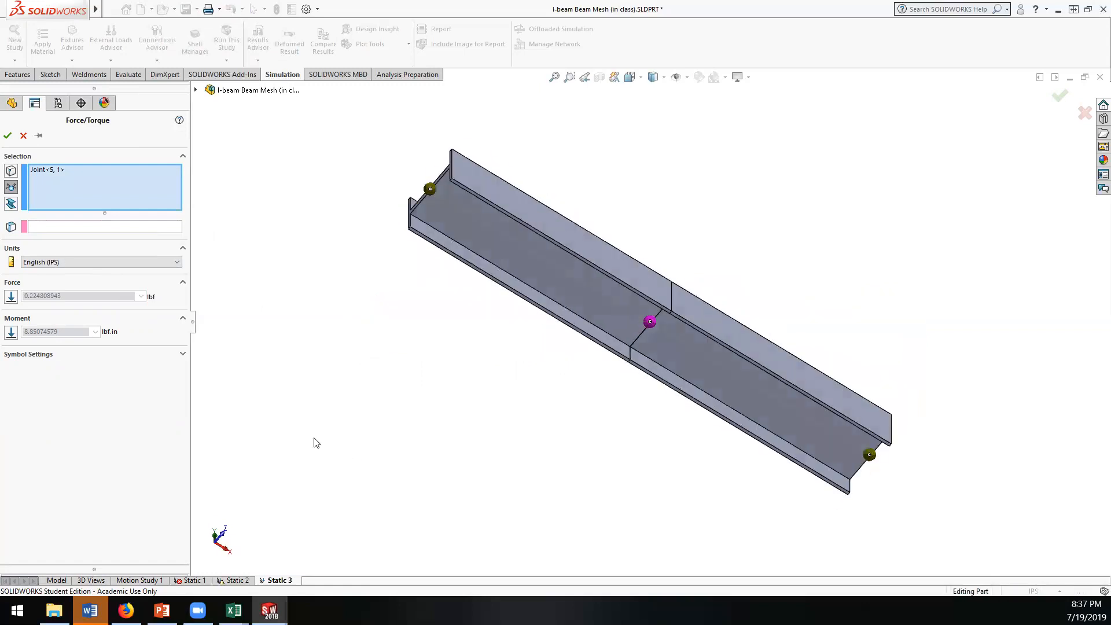
left_click(49, 227)
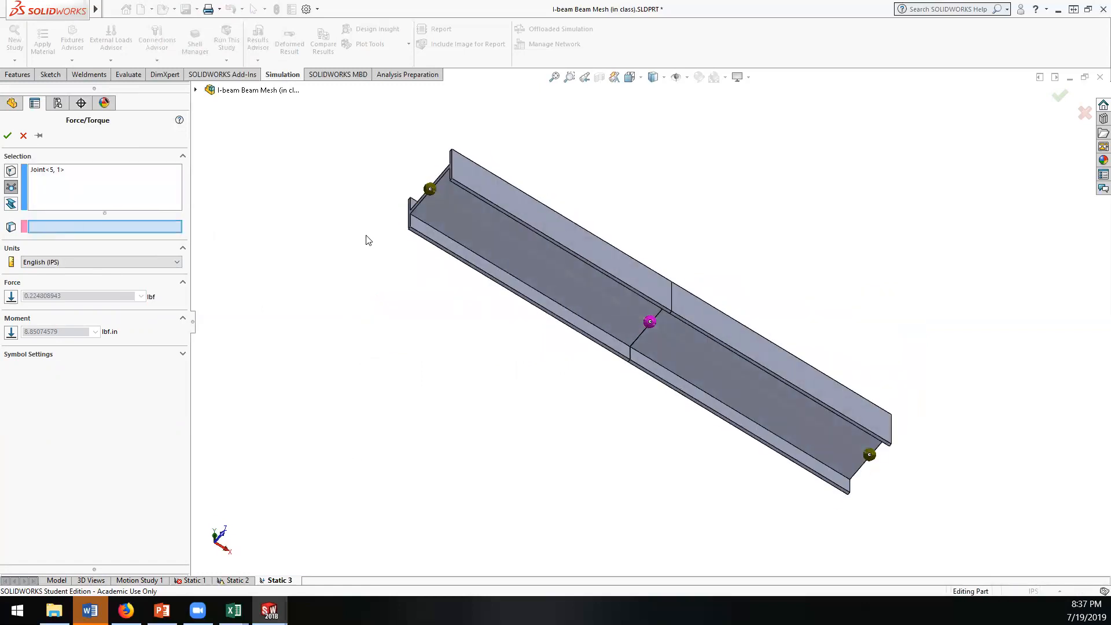
left_click(421, 210)
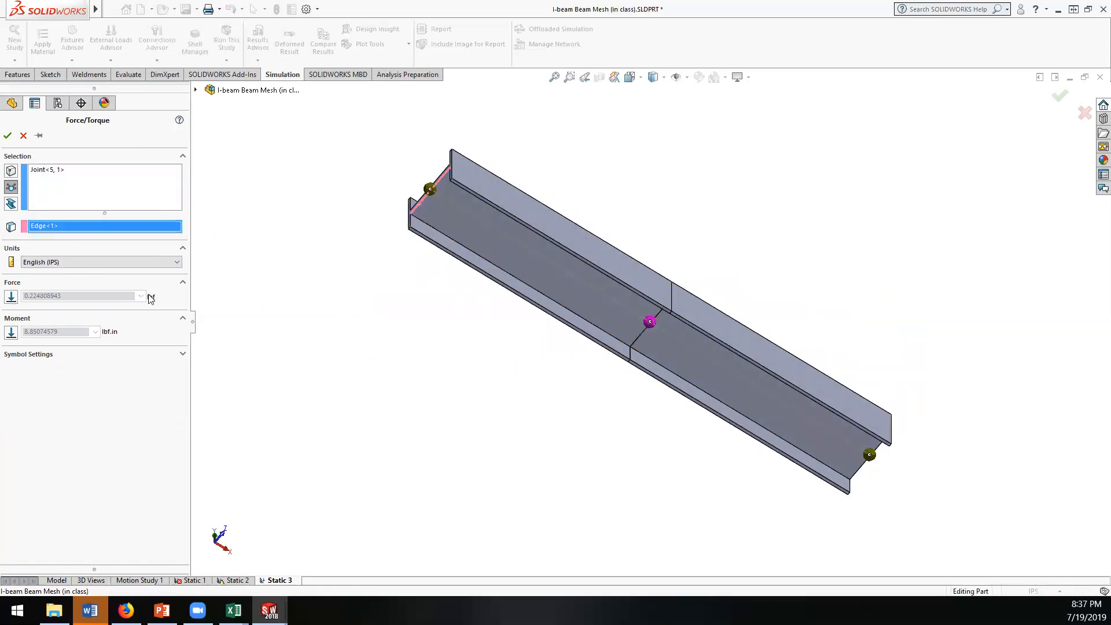
left_click(12, 296)
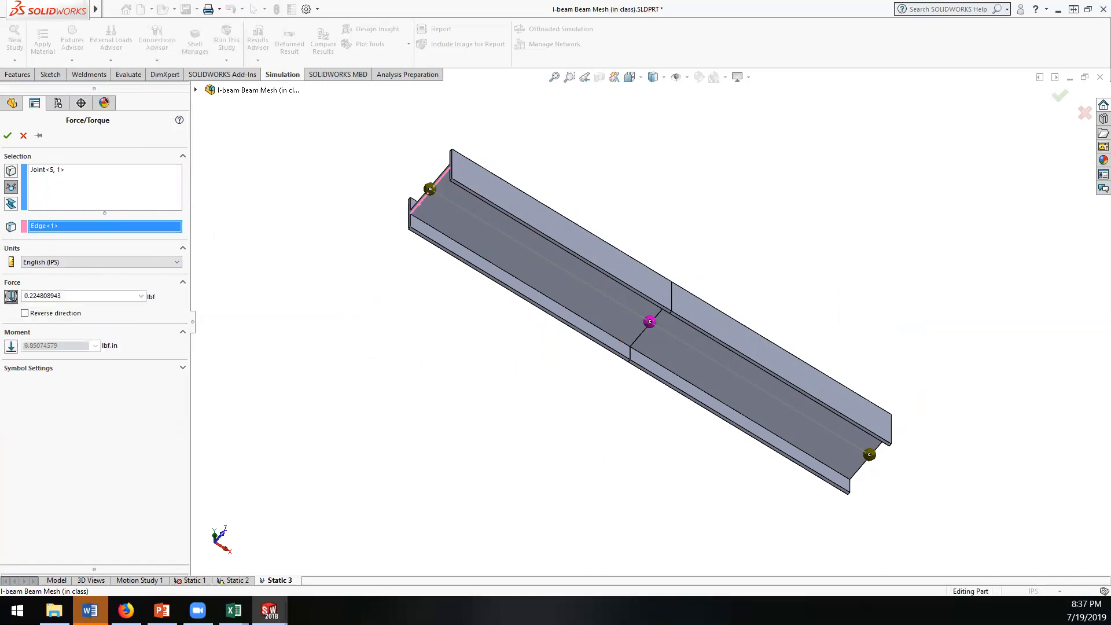
Step: Enter a magnitude in lbf for the mid-beam force and accept the load
left_click_drag(86, 296, 7, 299)
type("75")
left_click_drag(76, 295, 5, 292)
type("75")
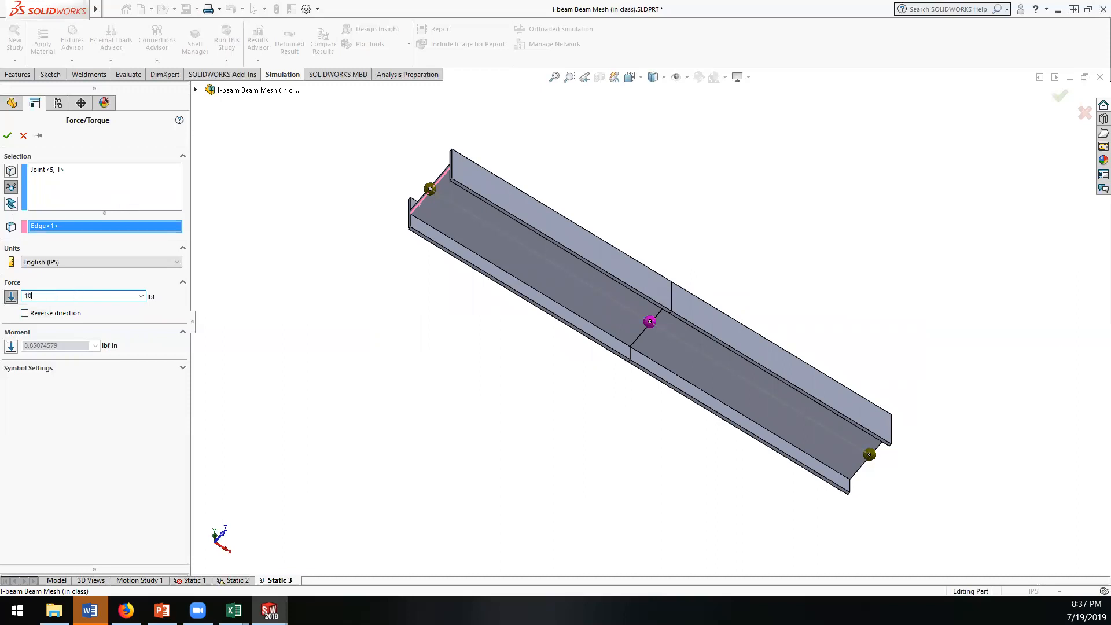
left_click_drag(72, 296, 25, 296)
type("750")
left_click(7, 136)
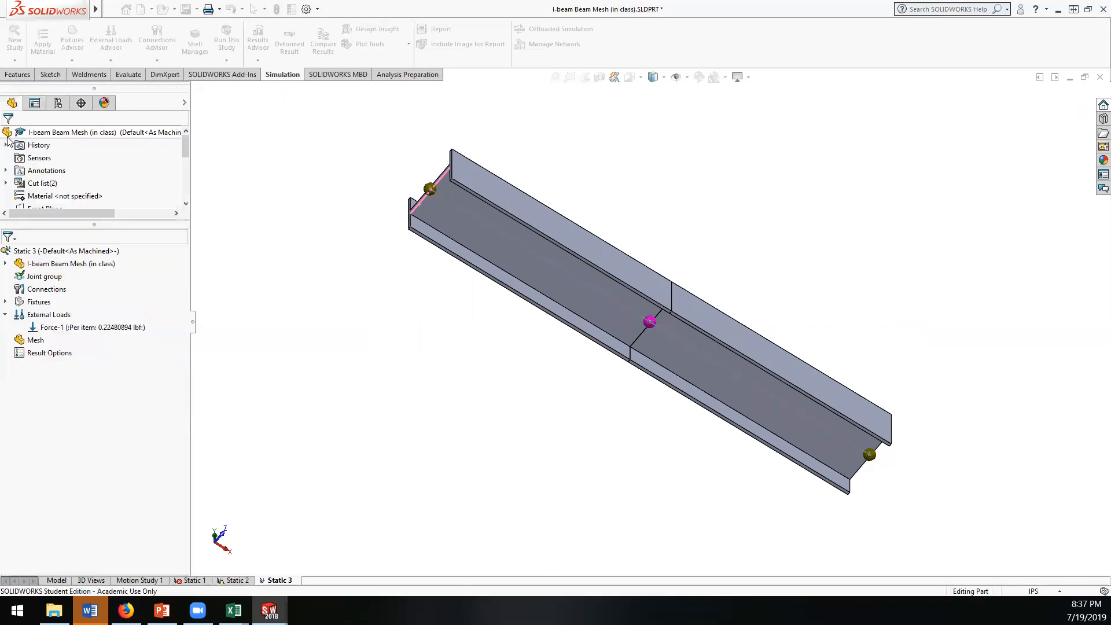
Step: Edit the definition of the mid-beam force and set its magnitude to 100 lbf
left_click(64, 328)
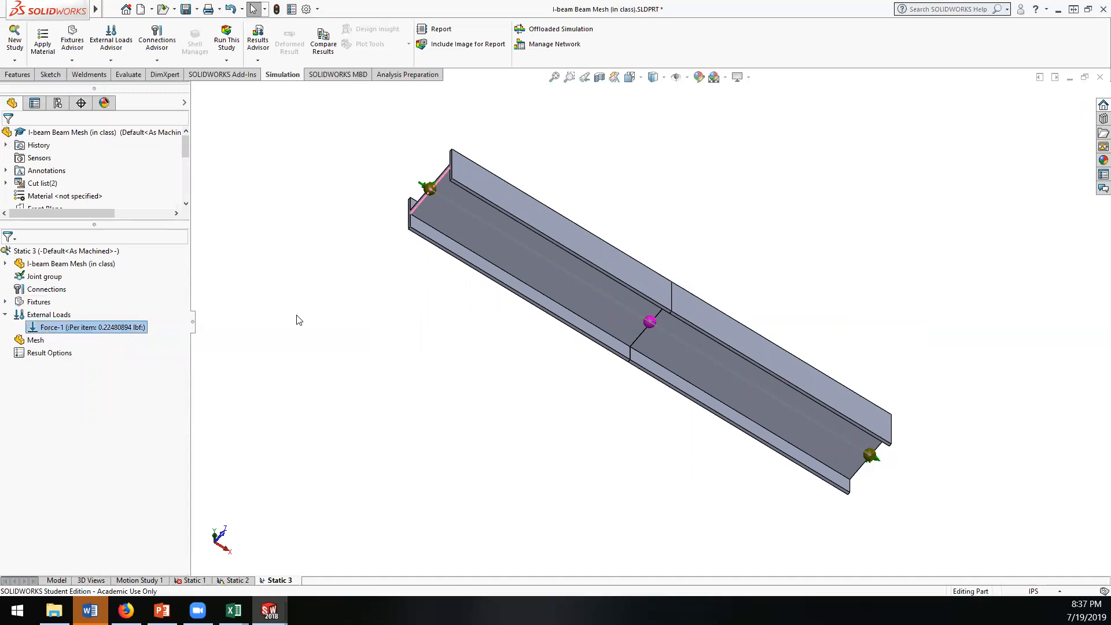
middle_click_drag(327, 273, 284, 186)
right_click(68, 329)
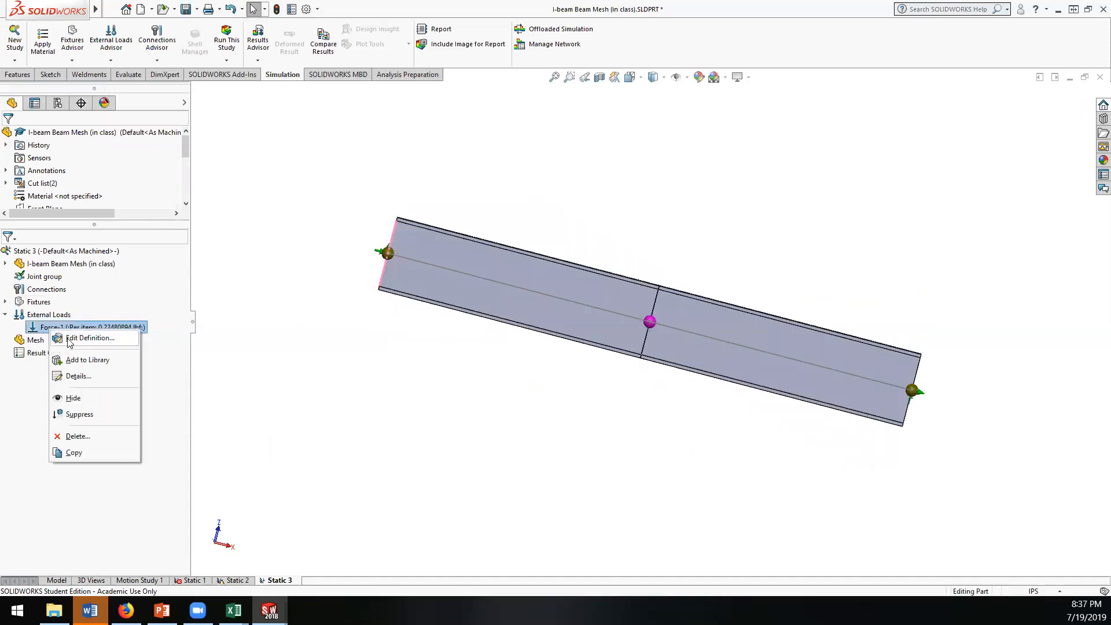
left_click(70, 341)
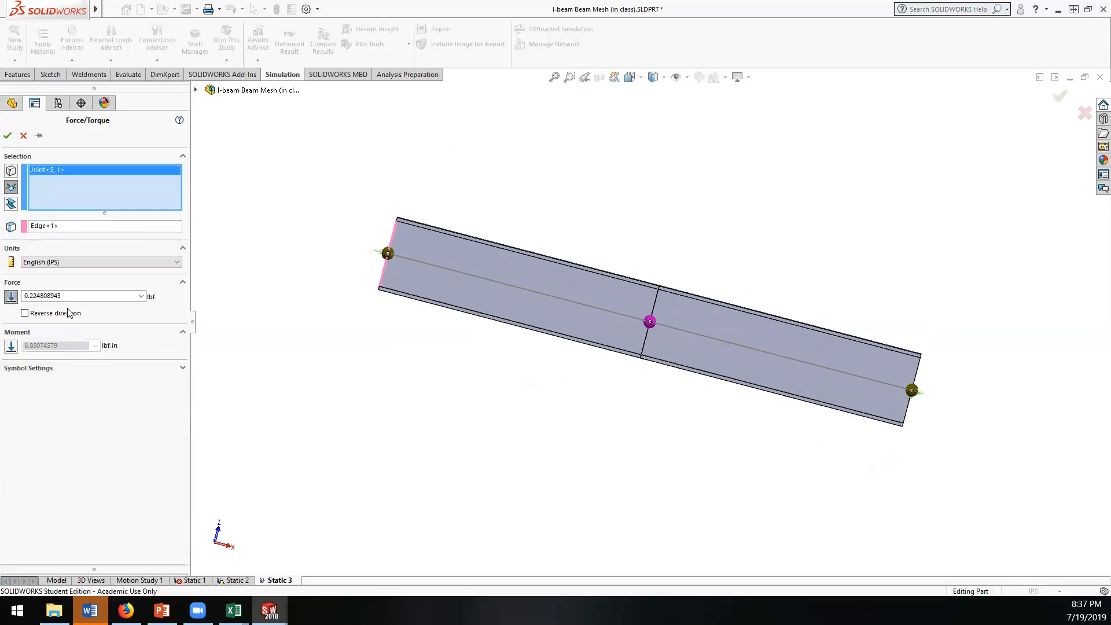
double_click(24, 296)
type("100")
Step: Reverse the direction of the mid-beam force and accept the edited load
left_click(24, 313)
scroll(651, 323, "down", 5)
scroll(635, 333, "up", 5)
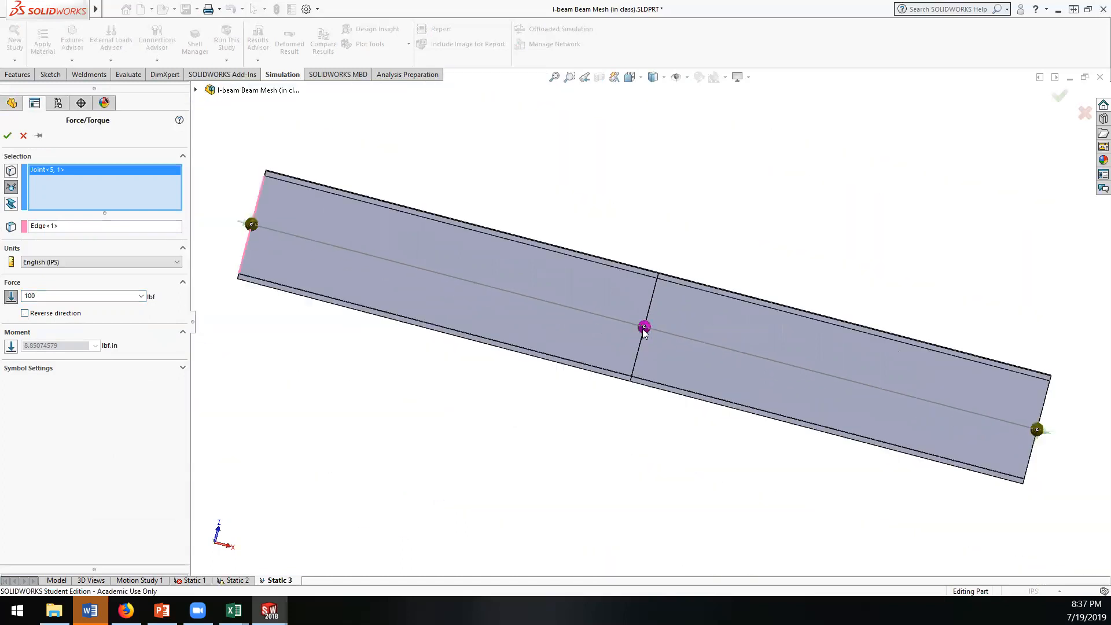
left_click(24, 314)
middle_click_drag(609, 310, 611, 396)
scroll(658, 322, "down", 4)
scroll(630, 329, "down", 2)
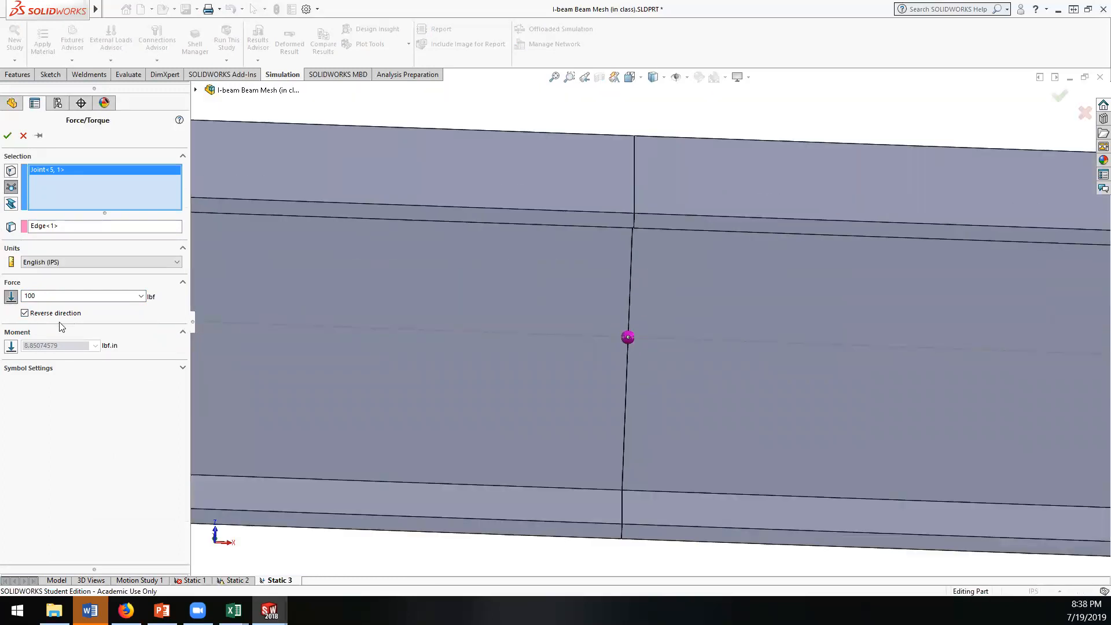
left_click(24, 313)
left_click(24, 314)
left_click(8, 135)
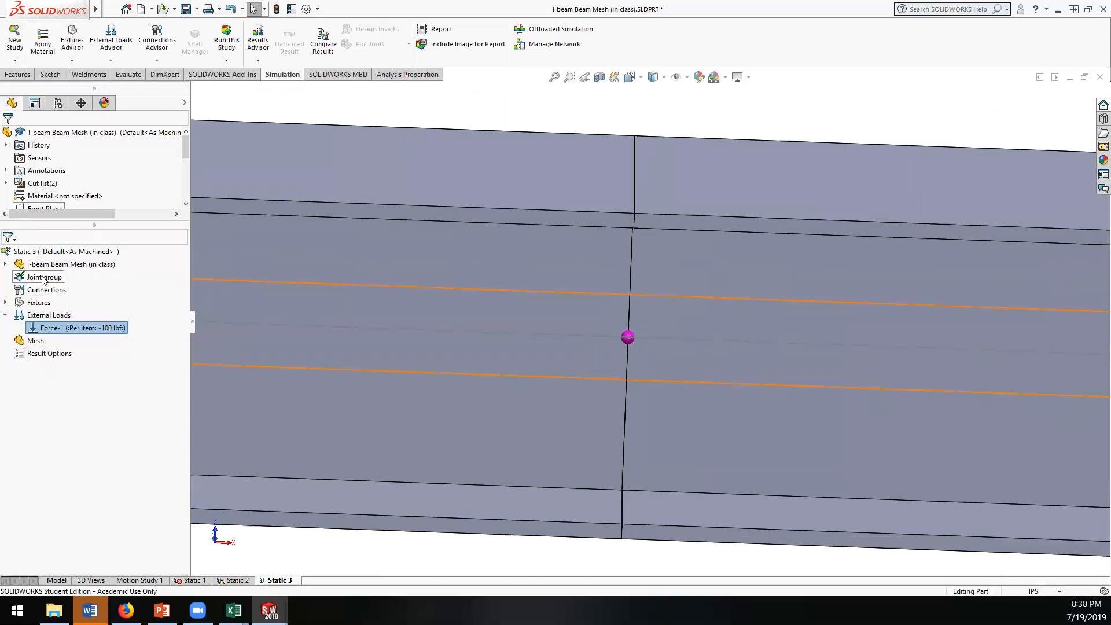
Step: Apply the aluminium alloy 6061-T6 (SS) to all bodies of the beam study and close the material library
scroll(186, 173, "down", 4)
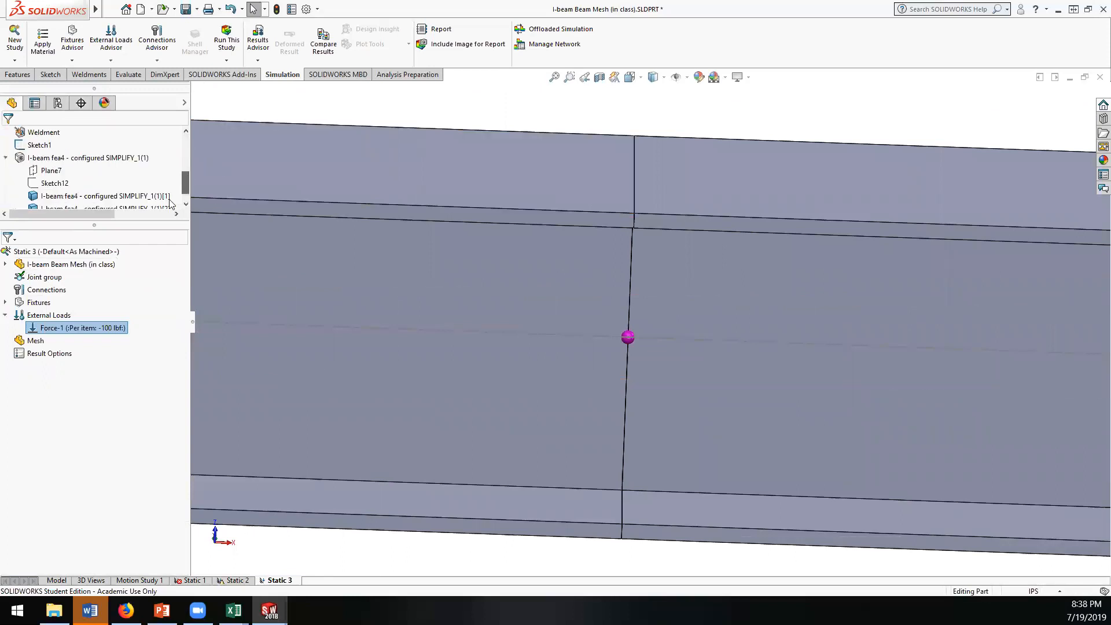
right_click(16, 265)
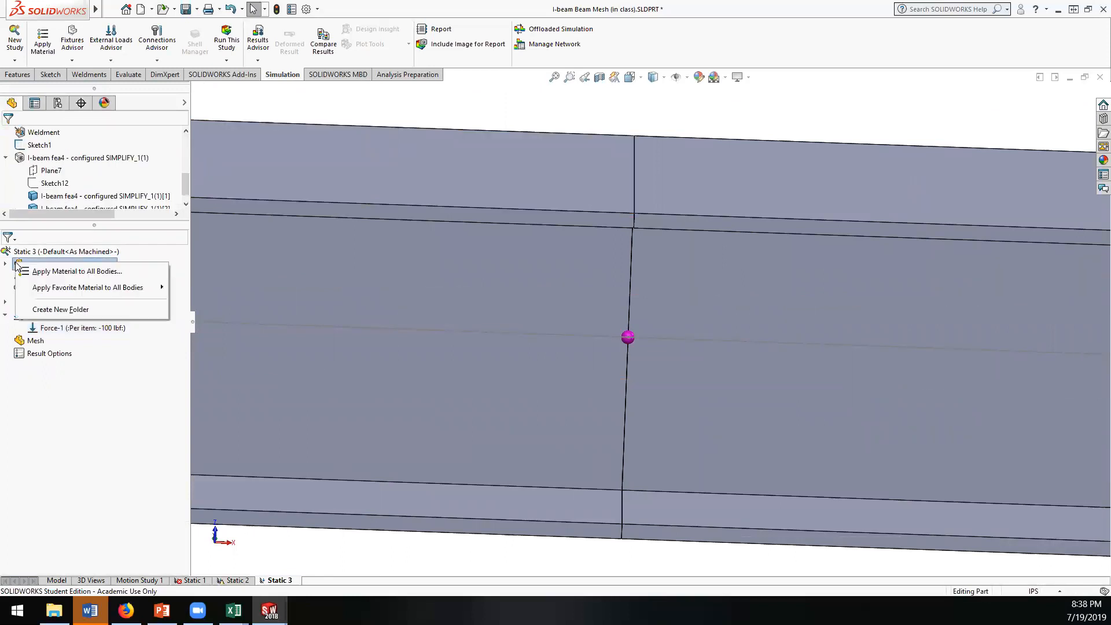
left_click(60, 271)
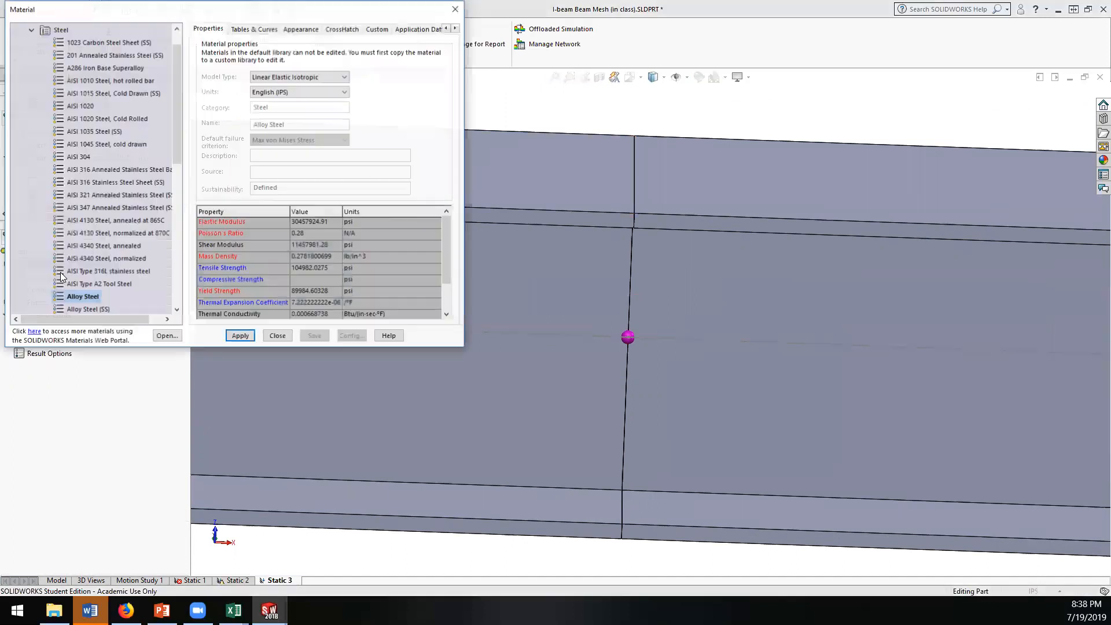
left_click_drag(177, 146, 177, 203)
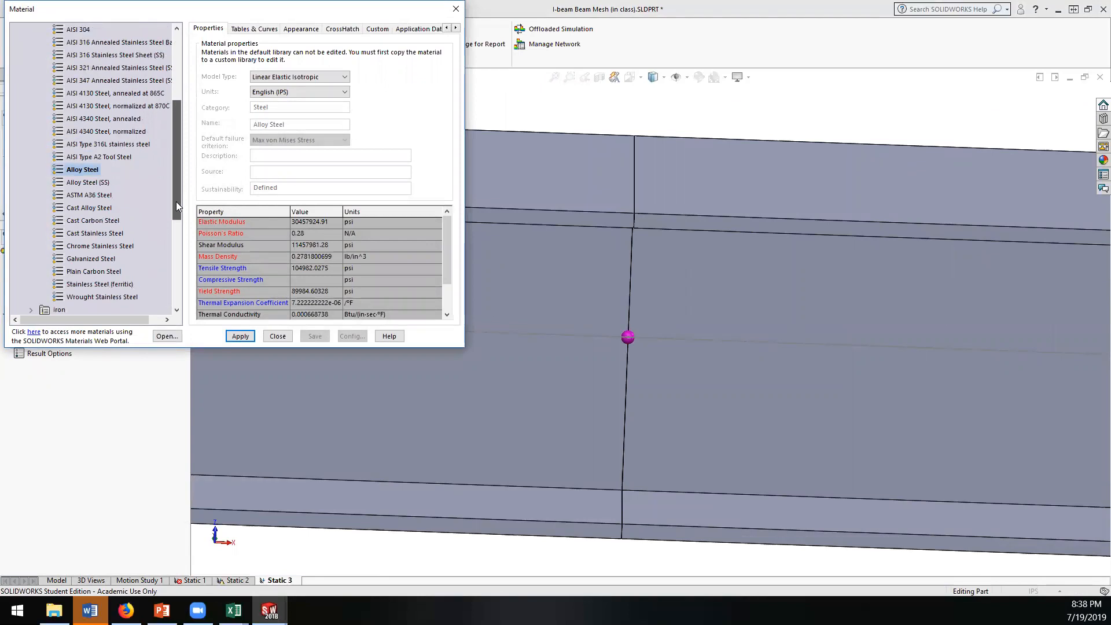
left_click(168, 203)
mouse_move(178, 200)
left_mouse_down()
mouse_move(178, 174)
mouse_move(175, 210)
left_mouse_up()
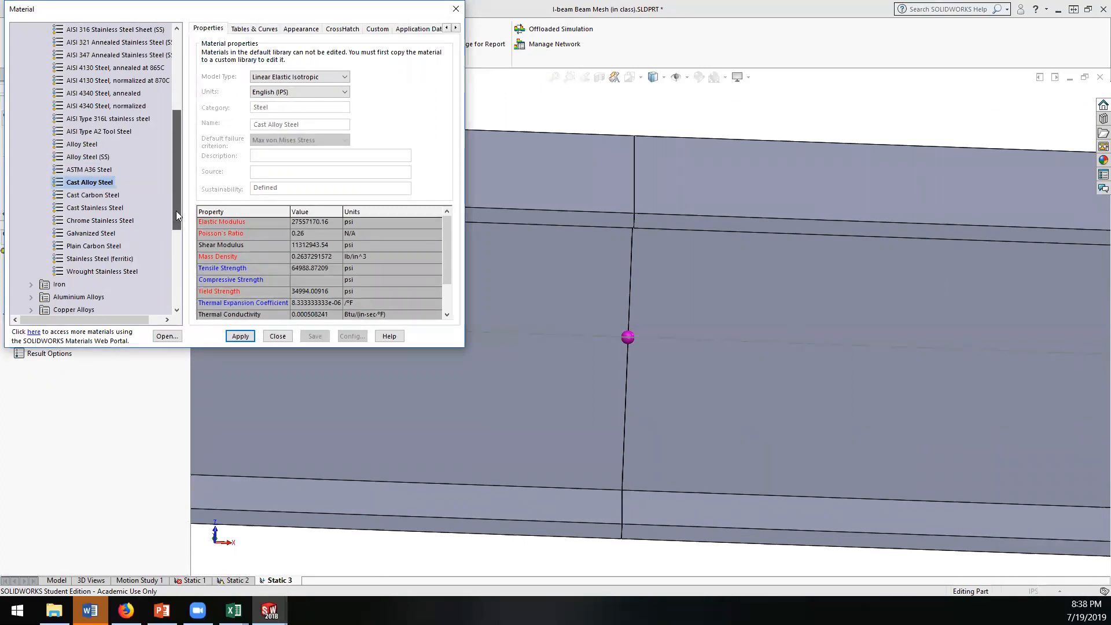
left_click_drag(175, 210, 179, 226)
left_click(32, 260)
scroll(101, 271, "down", 20)
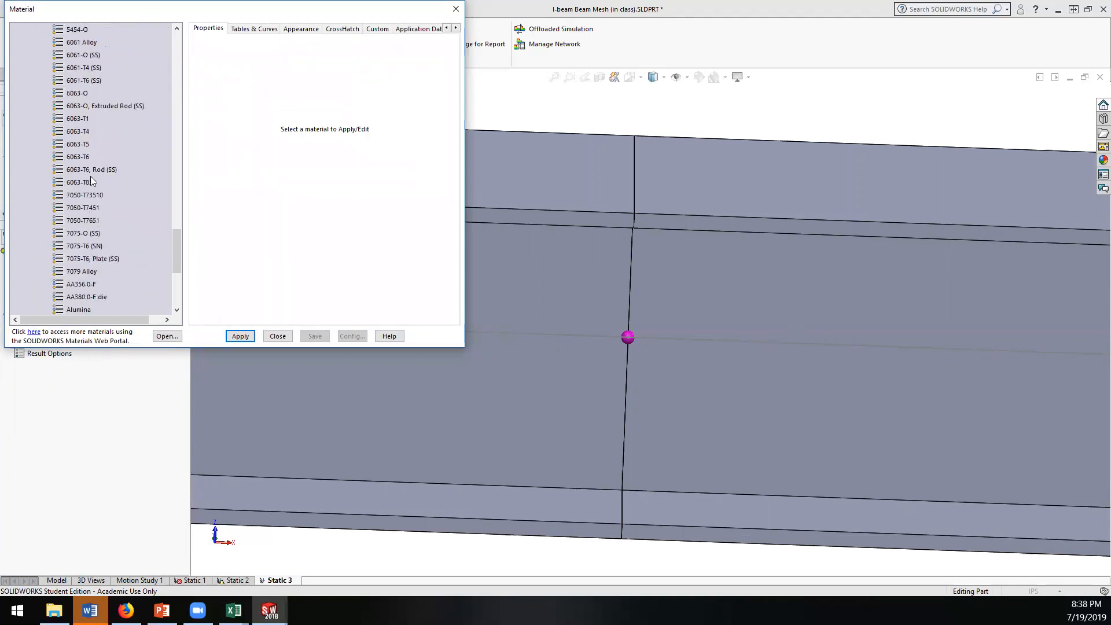
left_click(89, 80)
left_click(241, 337)
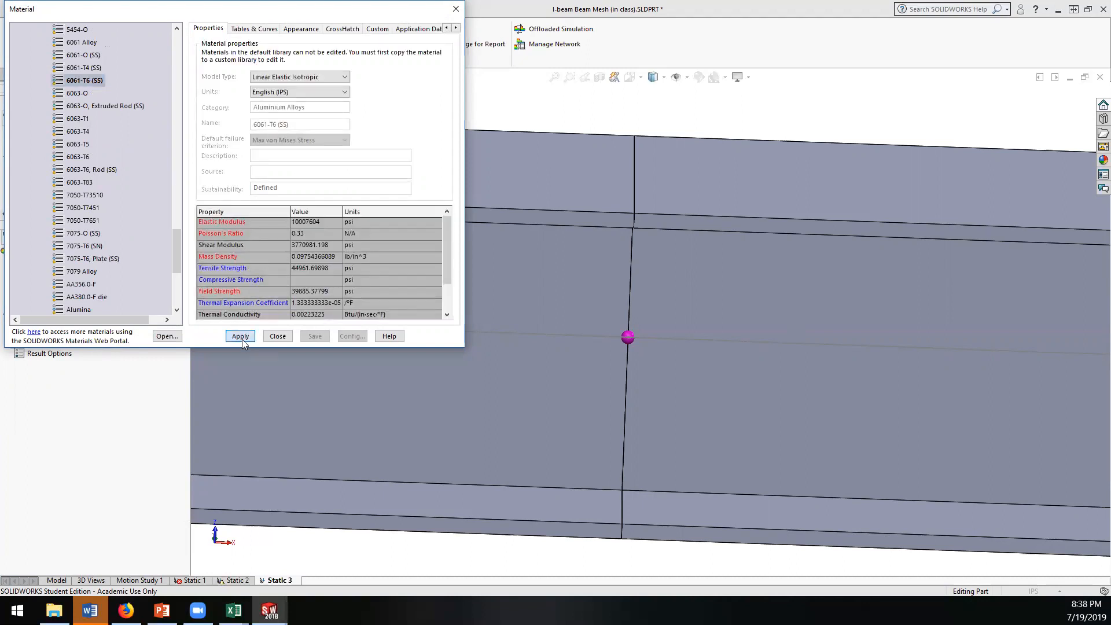
left_click(277, 336)
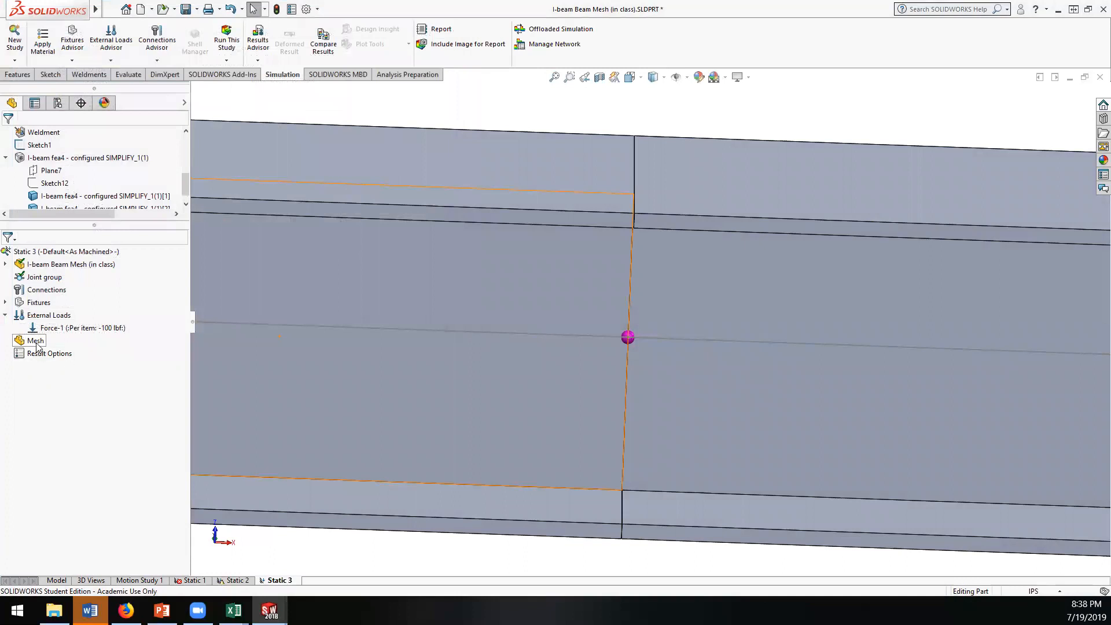
right_click(36, 343)
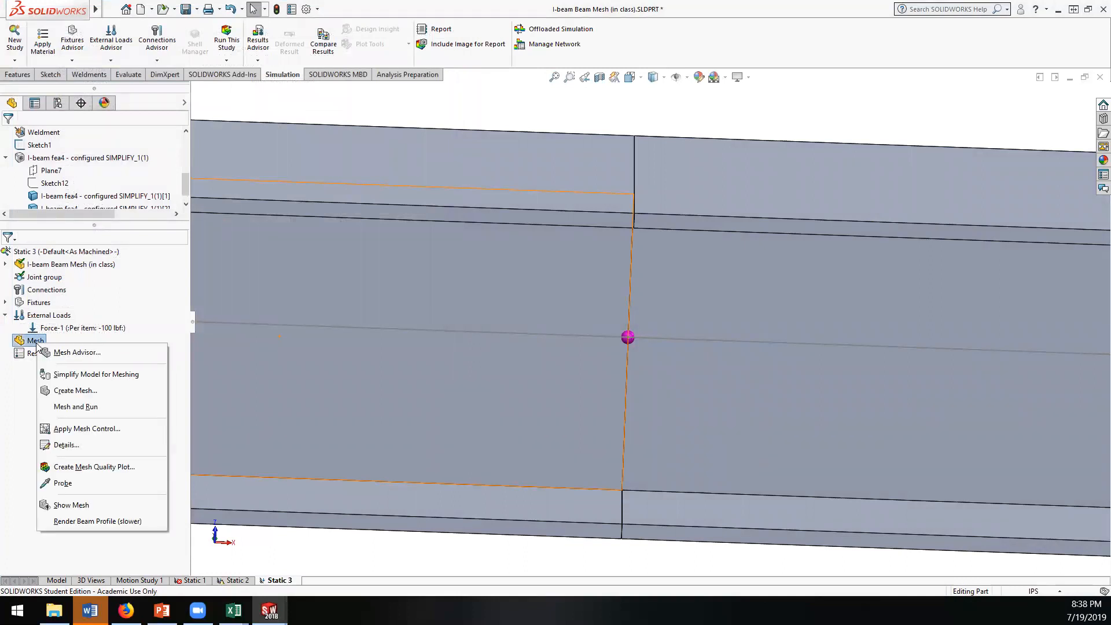
left_click(6, 263)
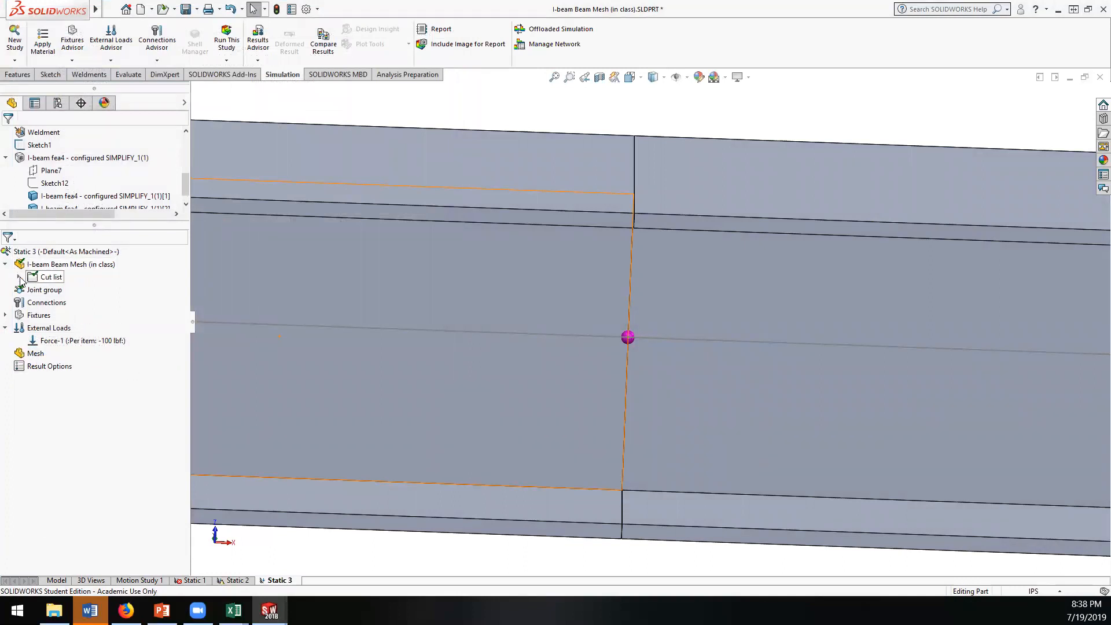
left_click(19, 277)
right_click(25, 267)
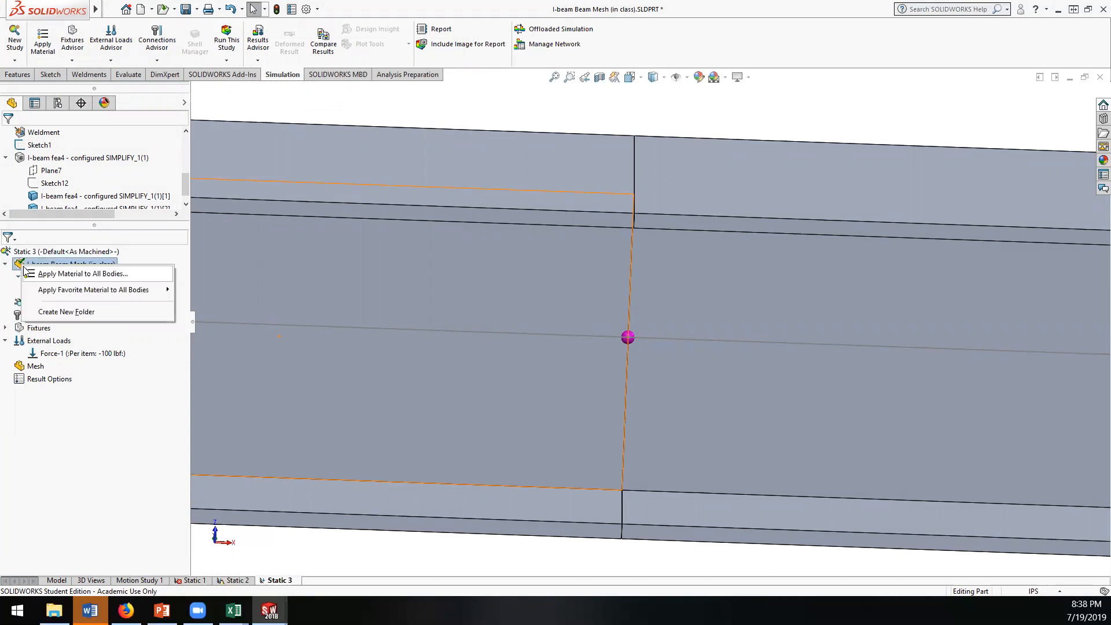
left_click(202, 101)
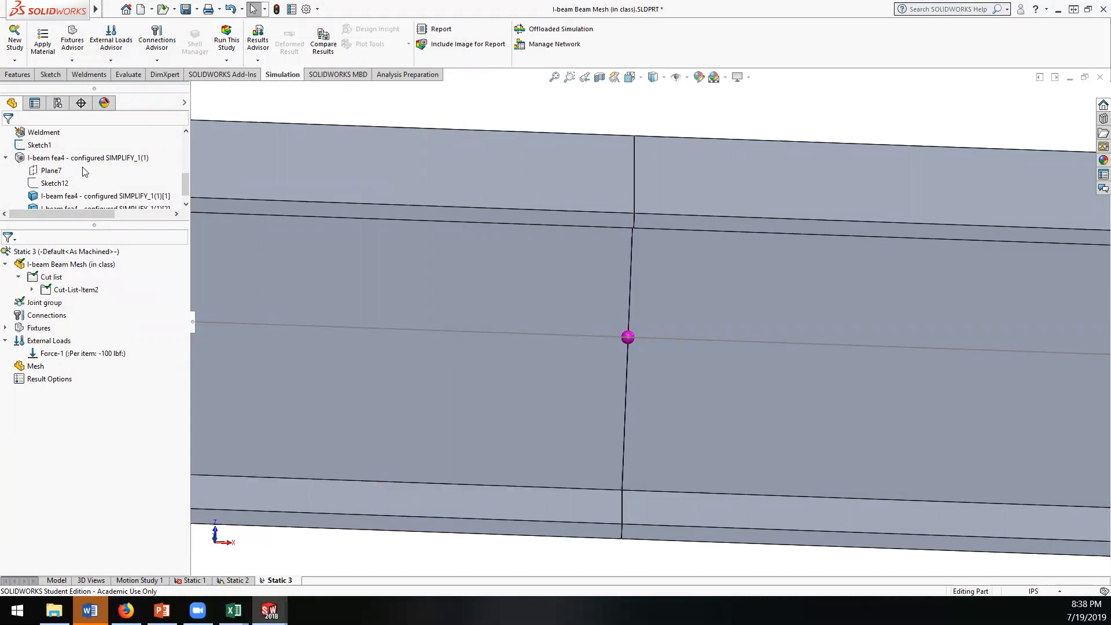
Step: Hide the I-beam structural member so that only the beam's centerline, joints and load symbol are displayed
right_click(39, 161)
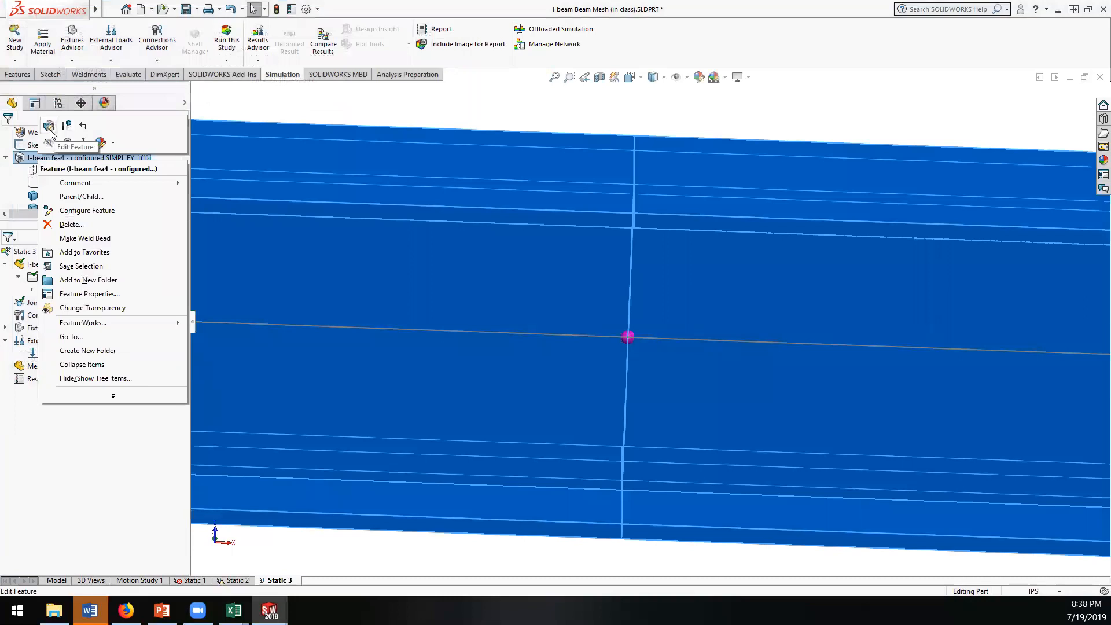
left_click(50, 144)
middle_click_drag(657, 360, 617, 346)
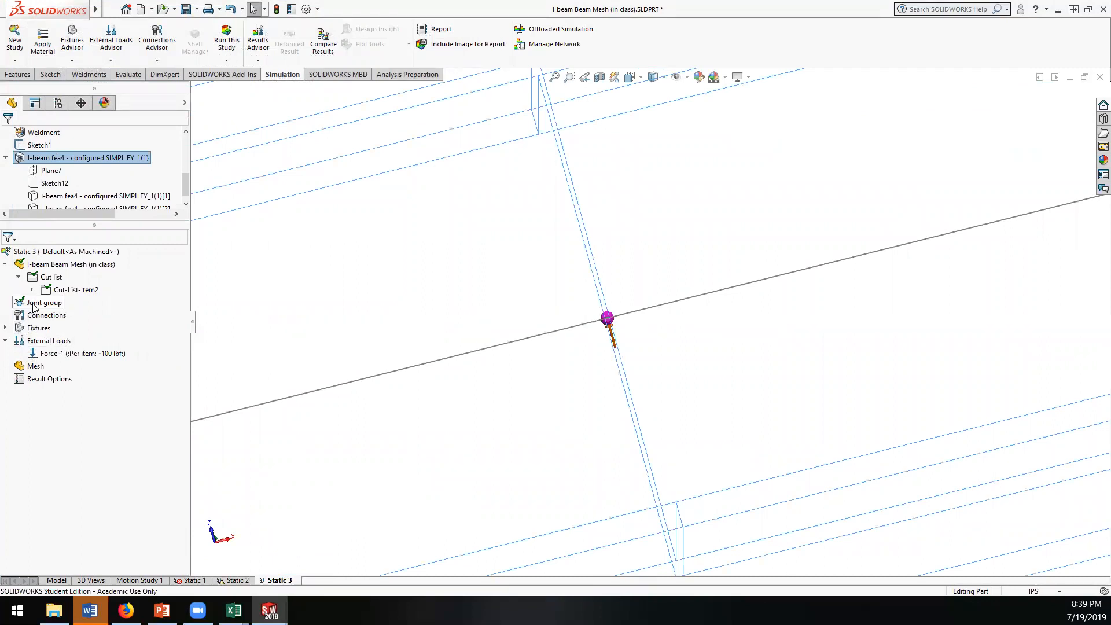
Step: Edit the definition of the mid-beam force, turn off its reversed direction and accept the load
left_click(6, 328)
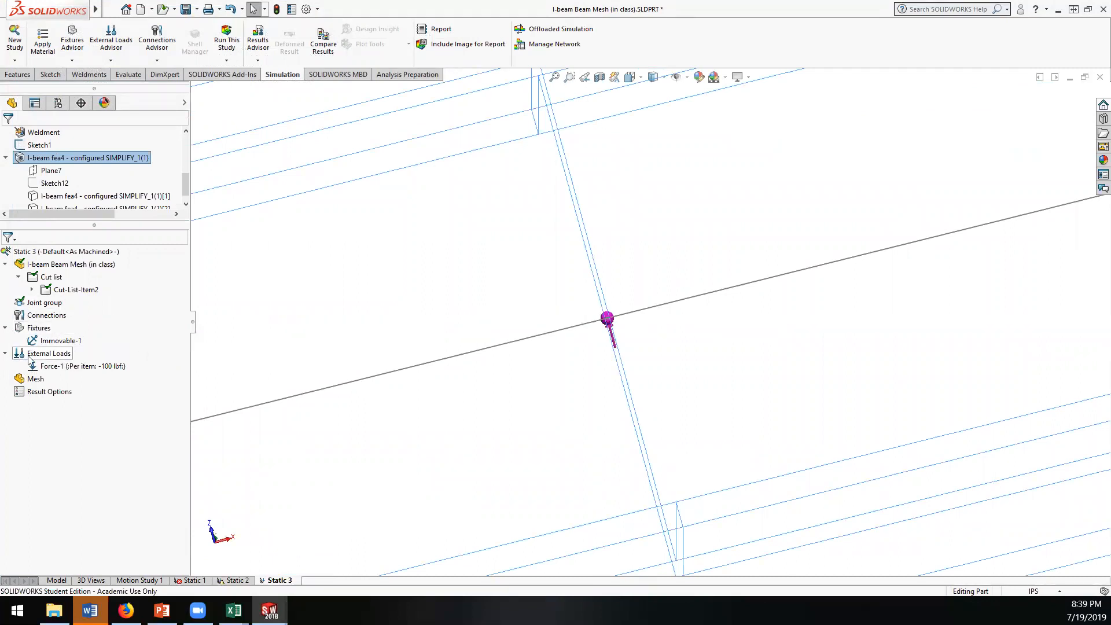
left_click(51, 368)
double_click(49, 366)
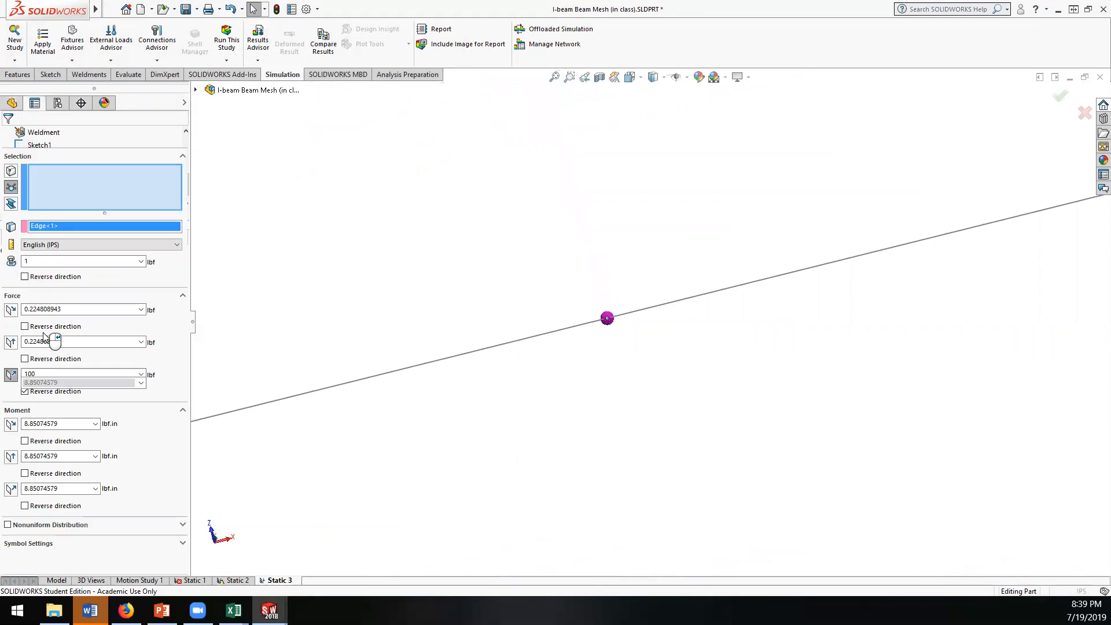
left_click(24, 313)
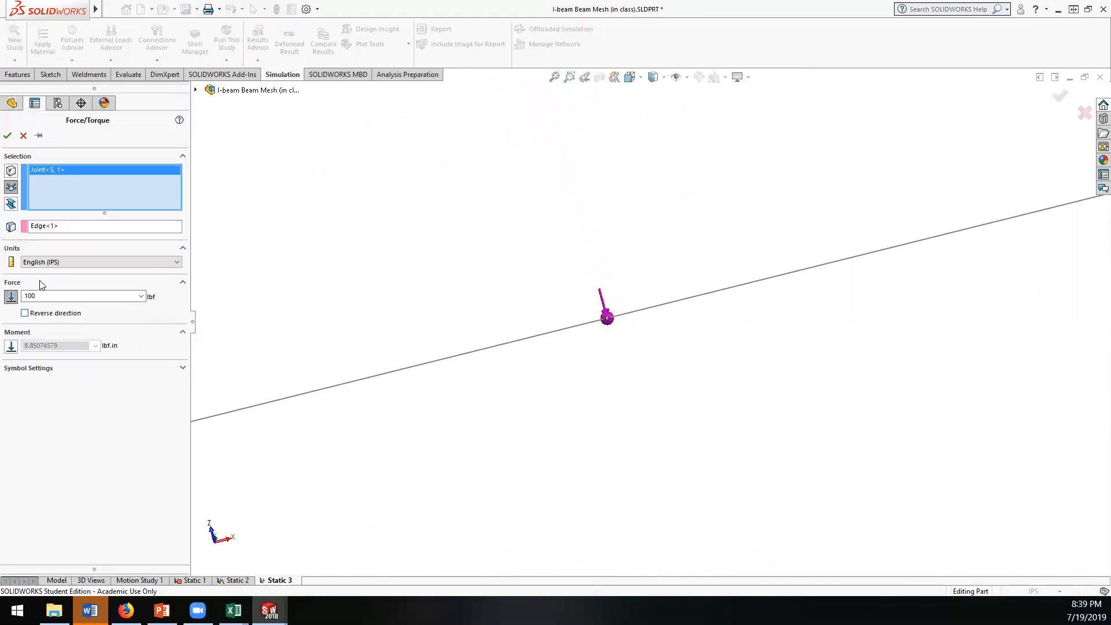
scroll(608, 382, "up", 6)
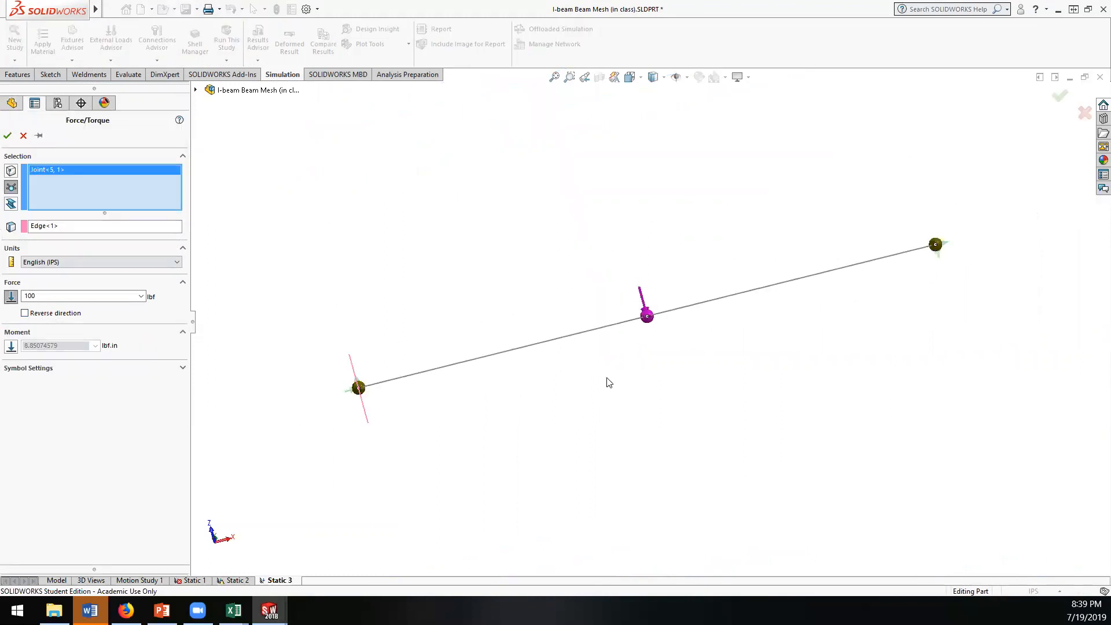
scroll(642, 368, "down", 3)
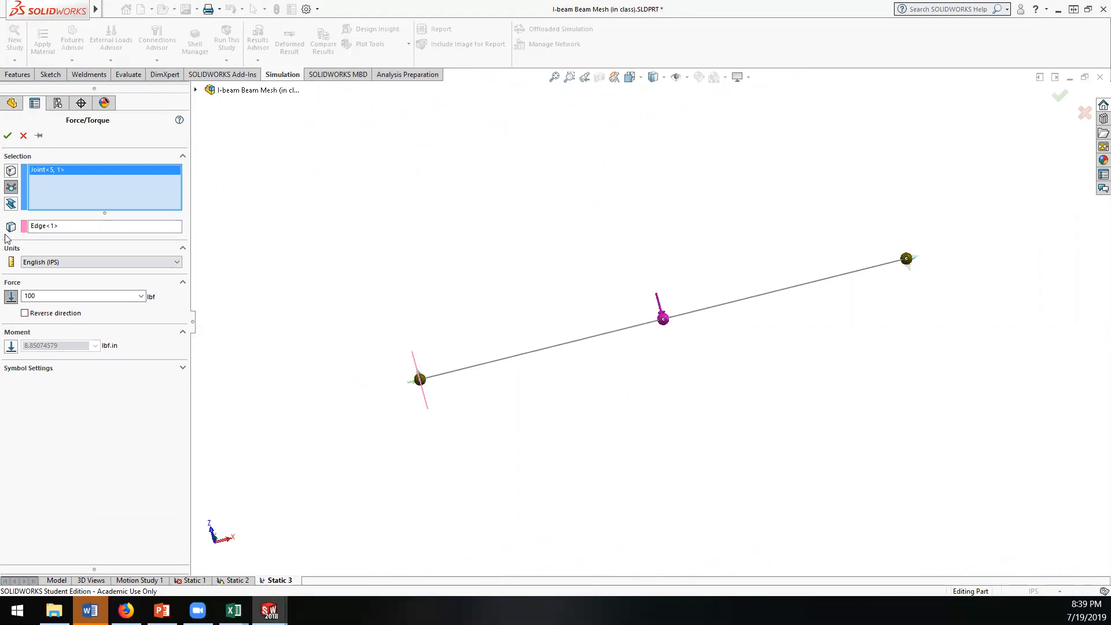
left_click(7, 135)
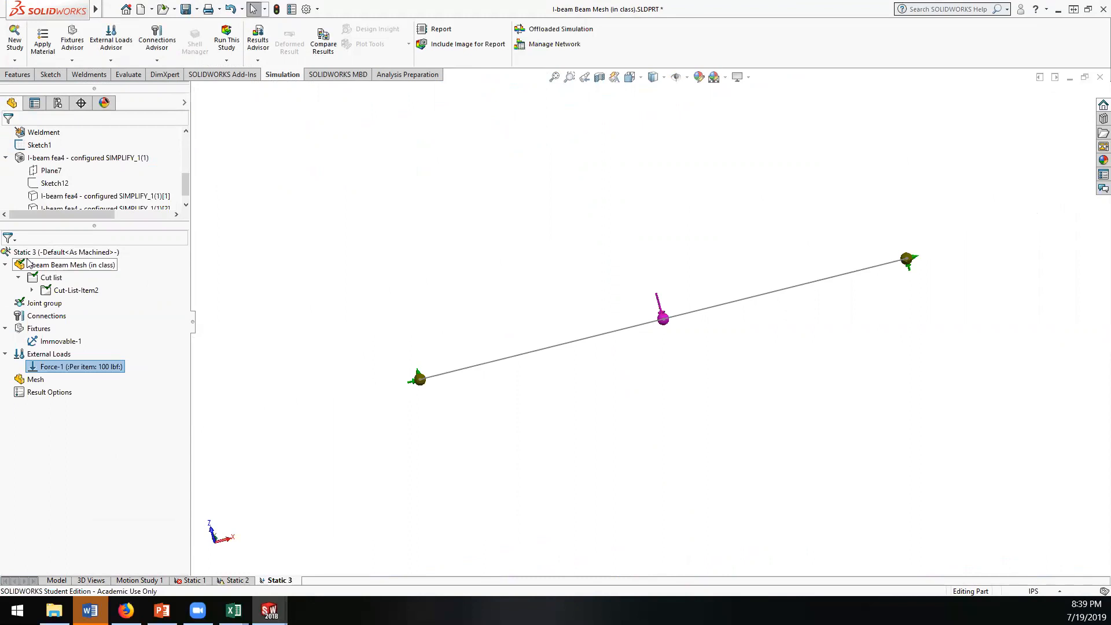
Step: Show the hidden I-beam structural member again
middle_click_drag(327, 358, 321, 359, "alt")
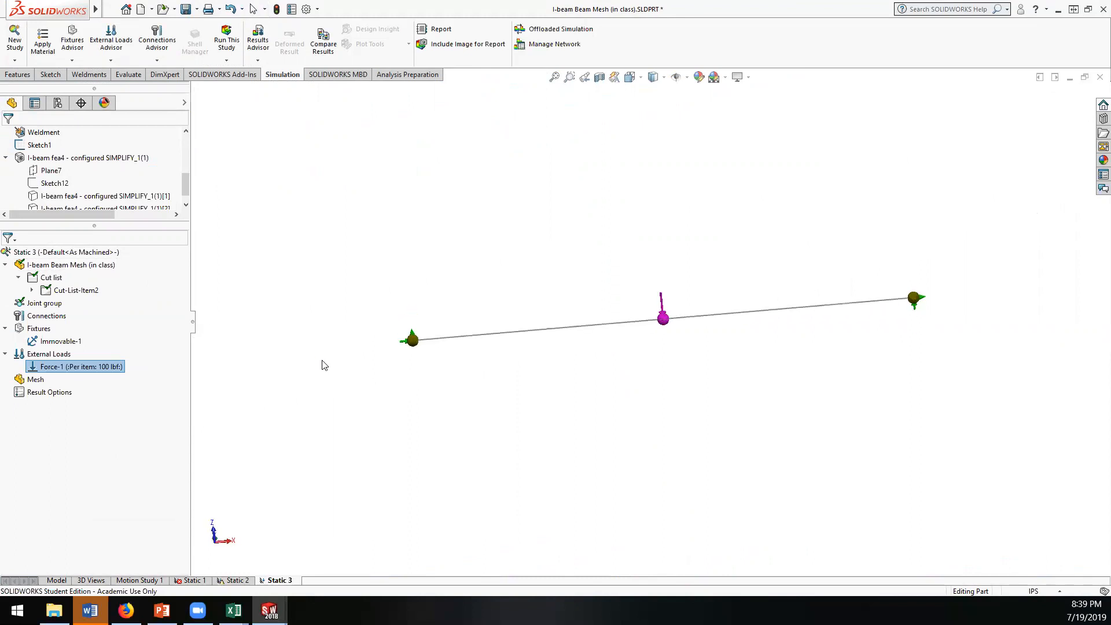
right_click(41, 164)
key("Escape")
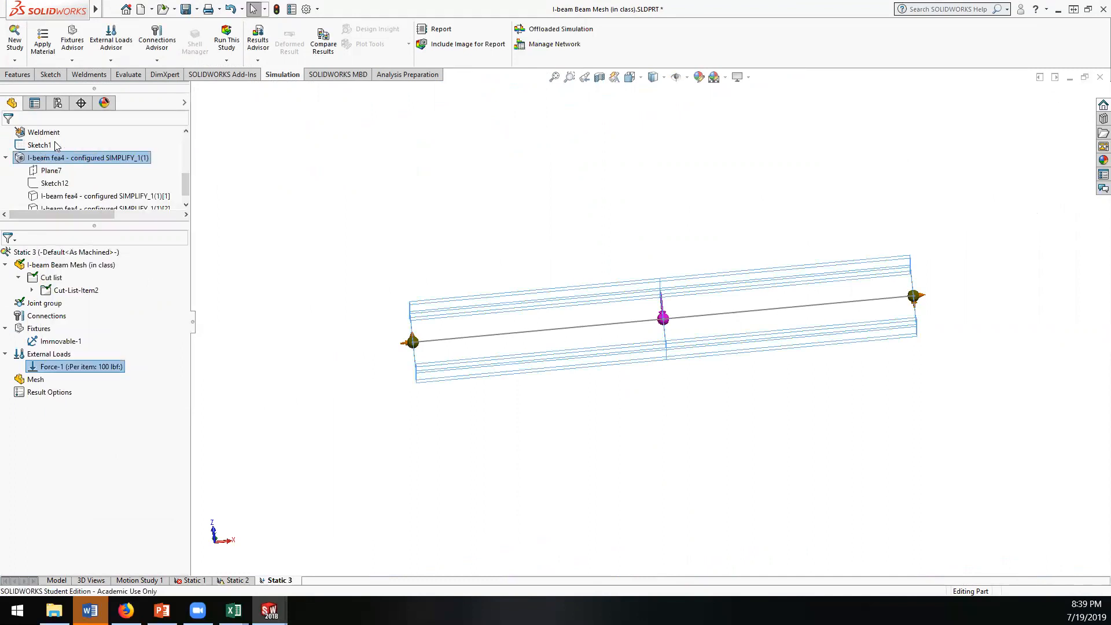
Step: Create the mesh for the Static 3 beam study and inspect the beam elements along the member
right_click(42, 387)
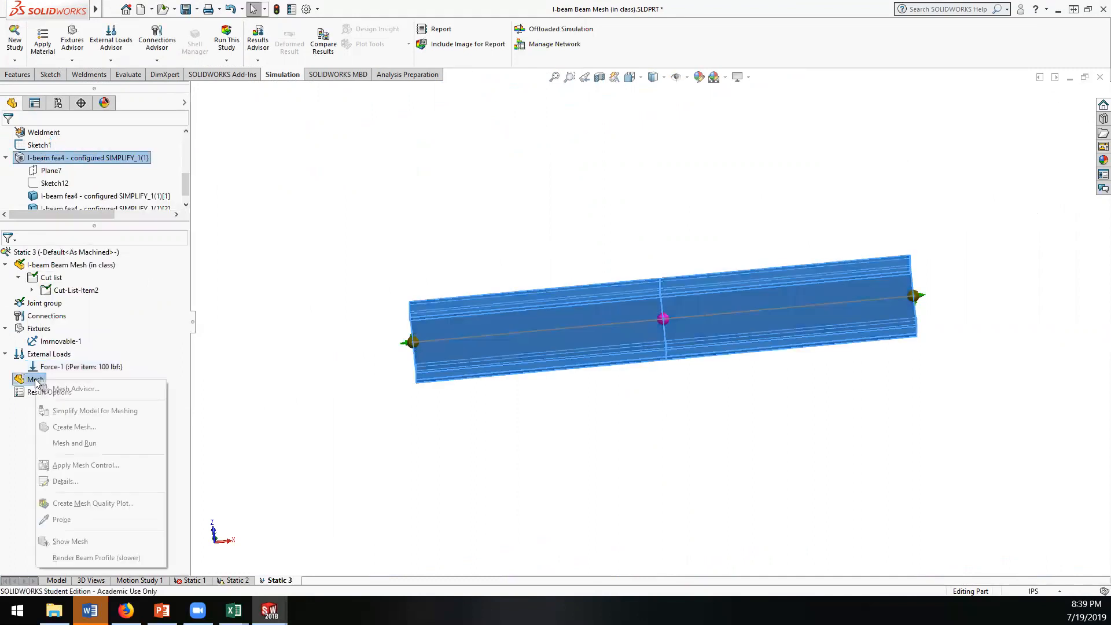
left_click(84, 427)
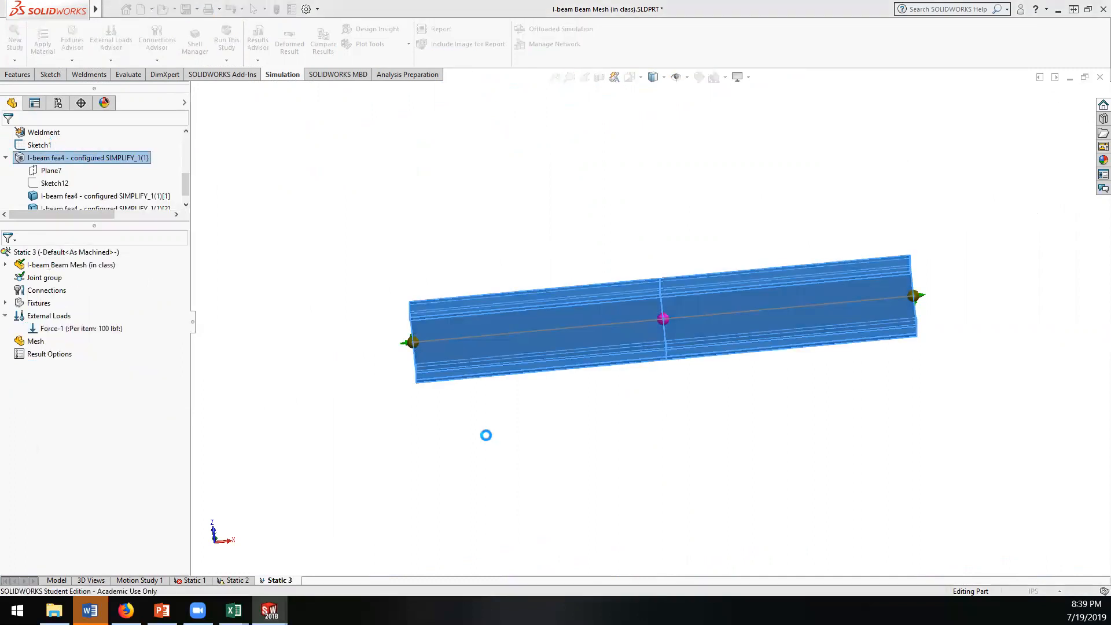
middle_click_drag(444, 437, 491, 422)
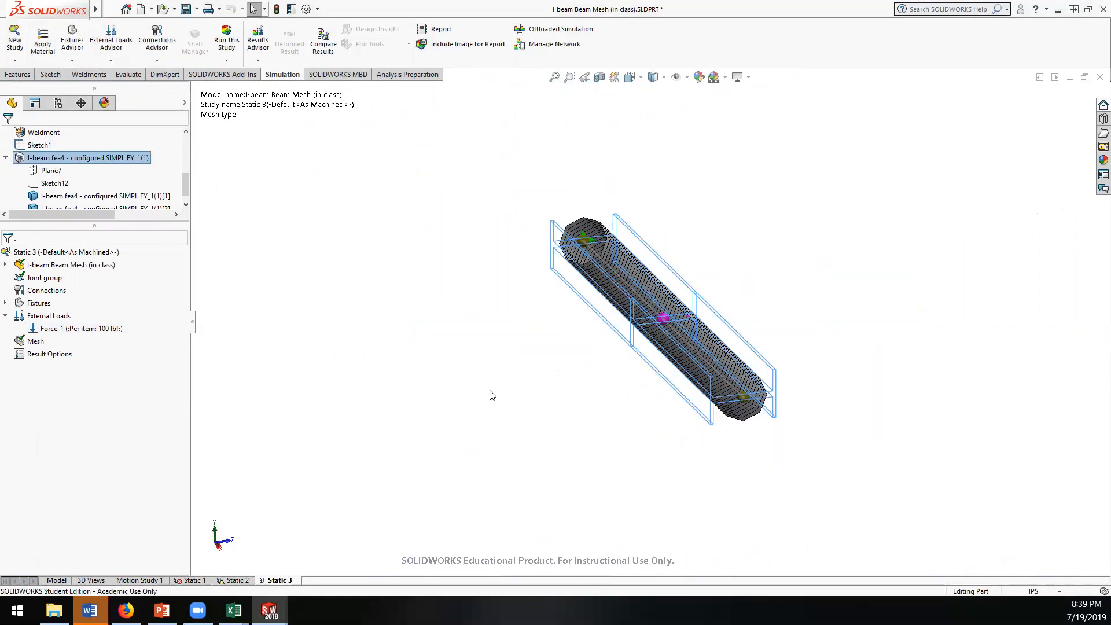
key("ctrl+1")
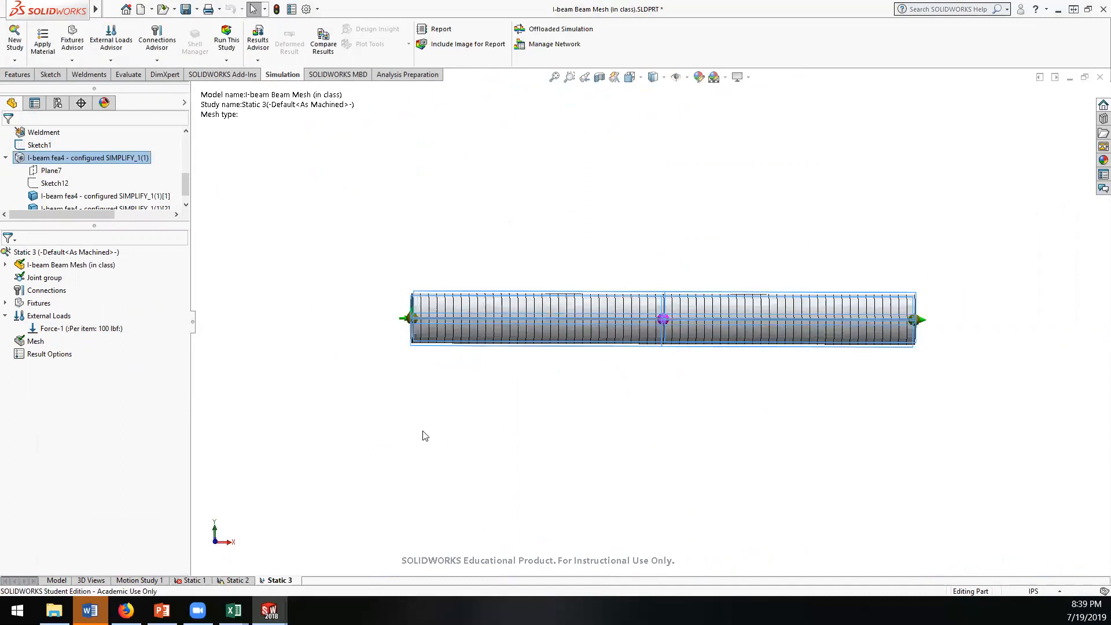
scroll(637, 319, "down", 3)
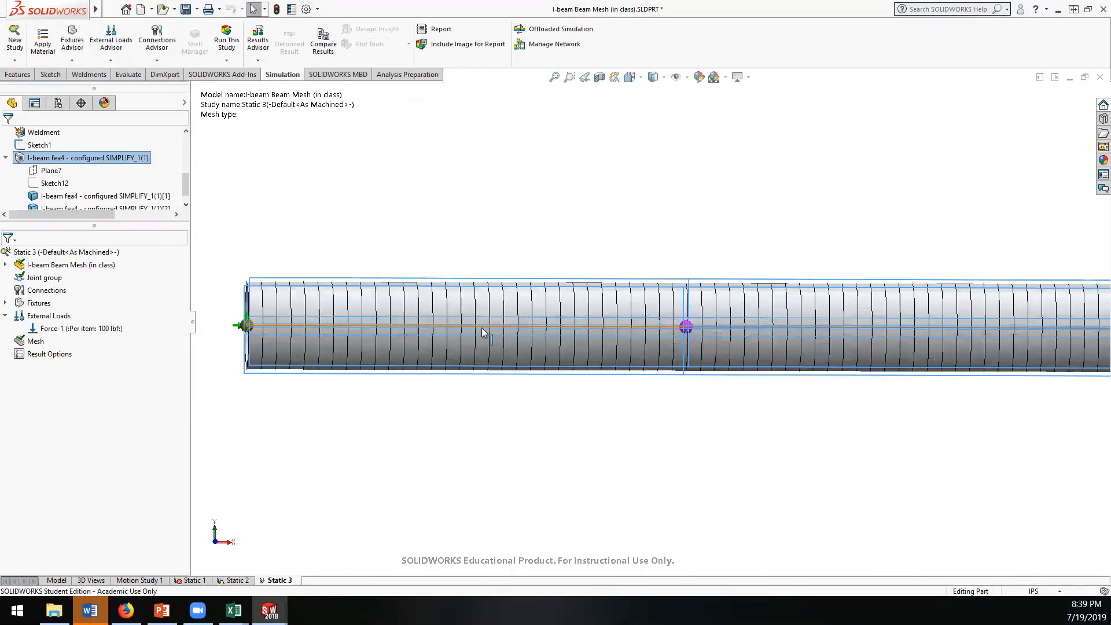
key("f")
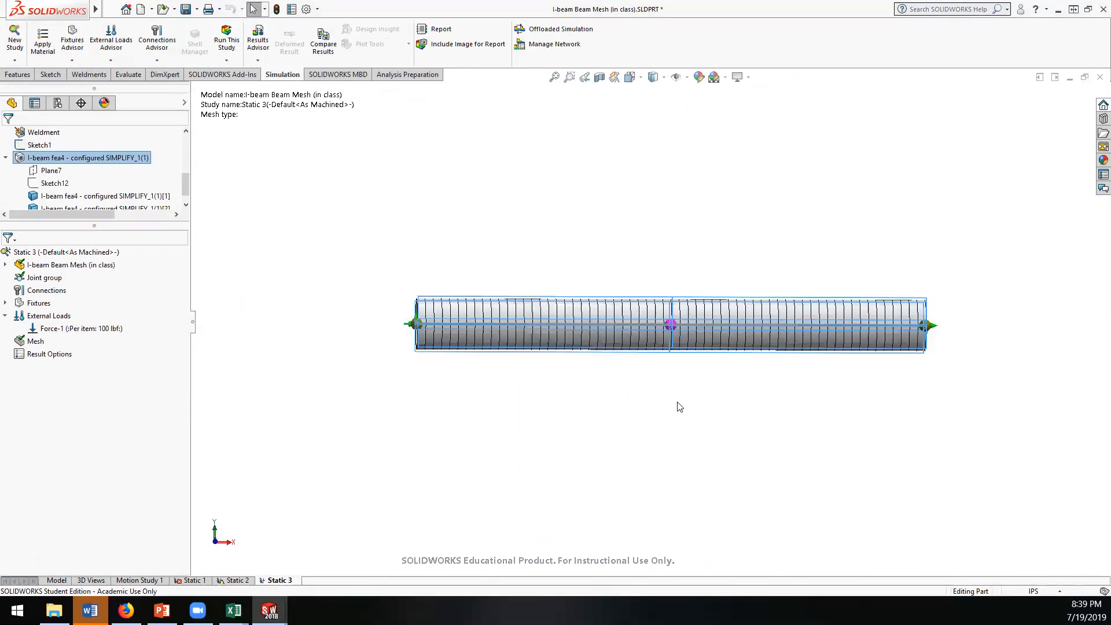
middle_click_drag(704, 390, 588, 330)
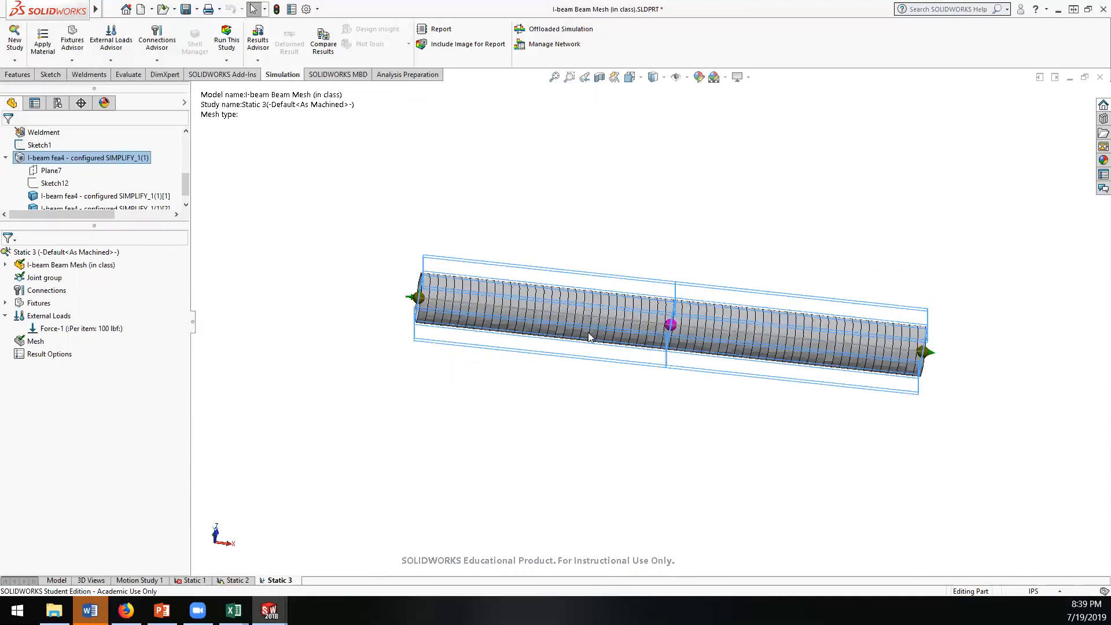
Step: Run the Static 3 study and inspect the deformed beam in the resulting stress plot
right_click(32, 253)
left_click(55, 263)
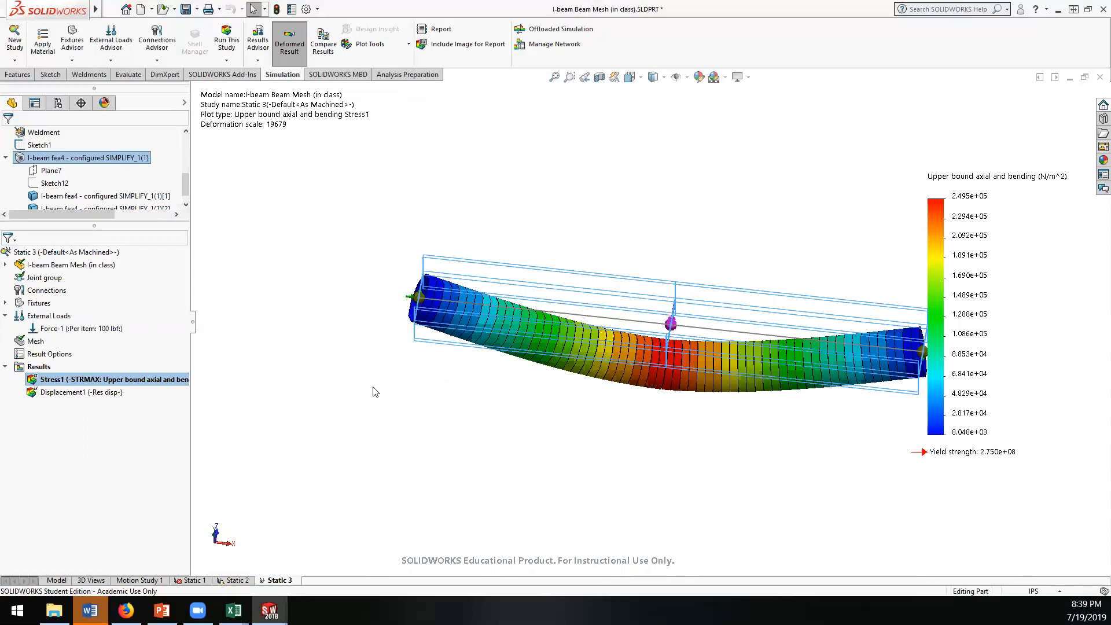
middle_click_drag(580, 417, 582, 415)
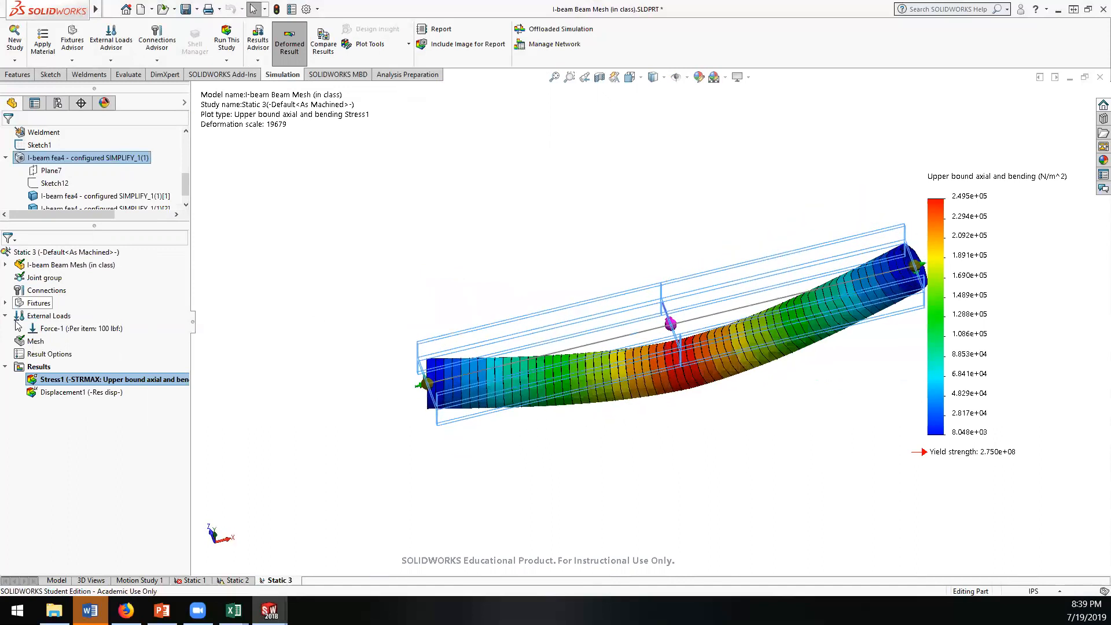
Step: Edit the definition of the Static 3 stress plot and set its units to psi
right_click(37, 367)
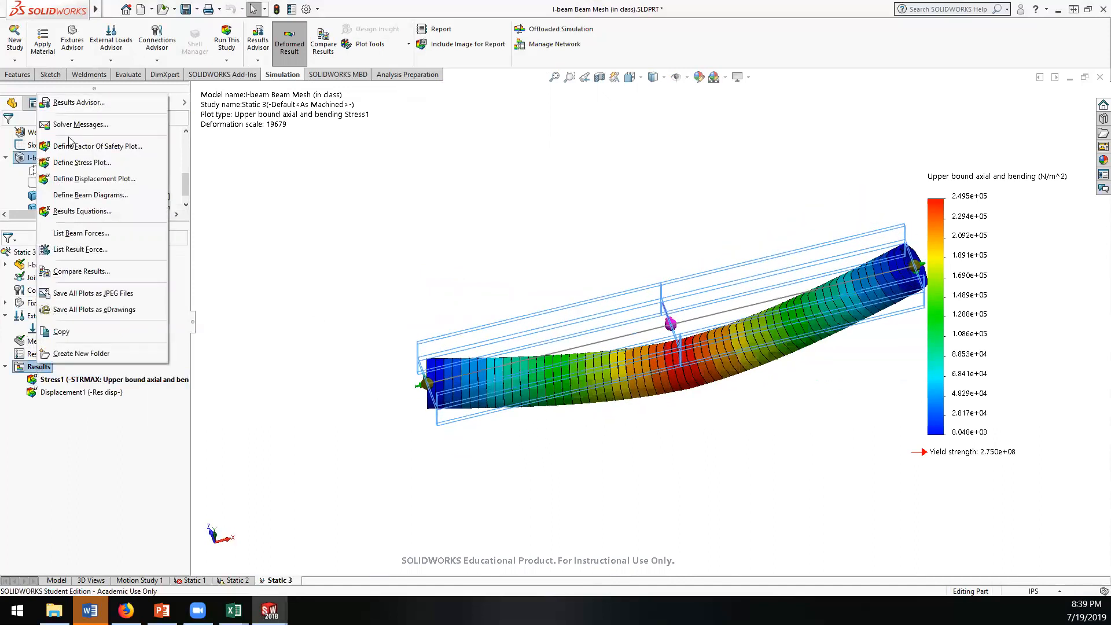
left_click(44, 381)
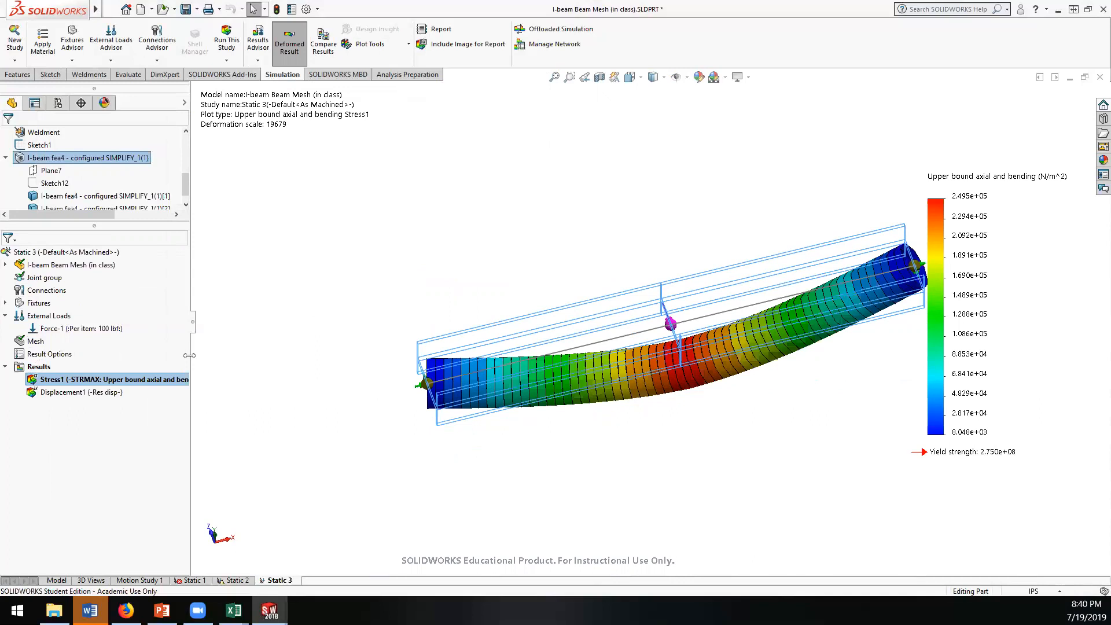
left_click_drag(189, 355, 272, 355)
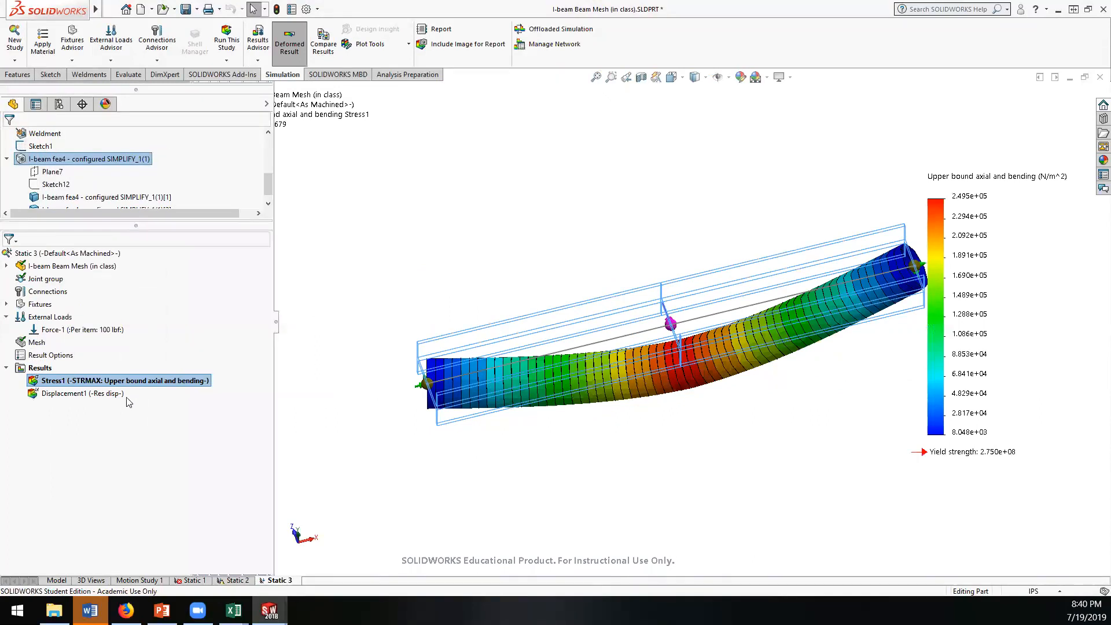
right_click(58, 380)
left_click(90, 175)
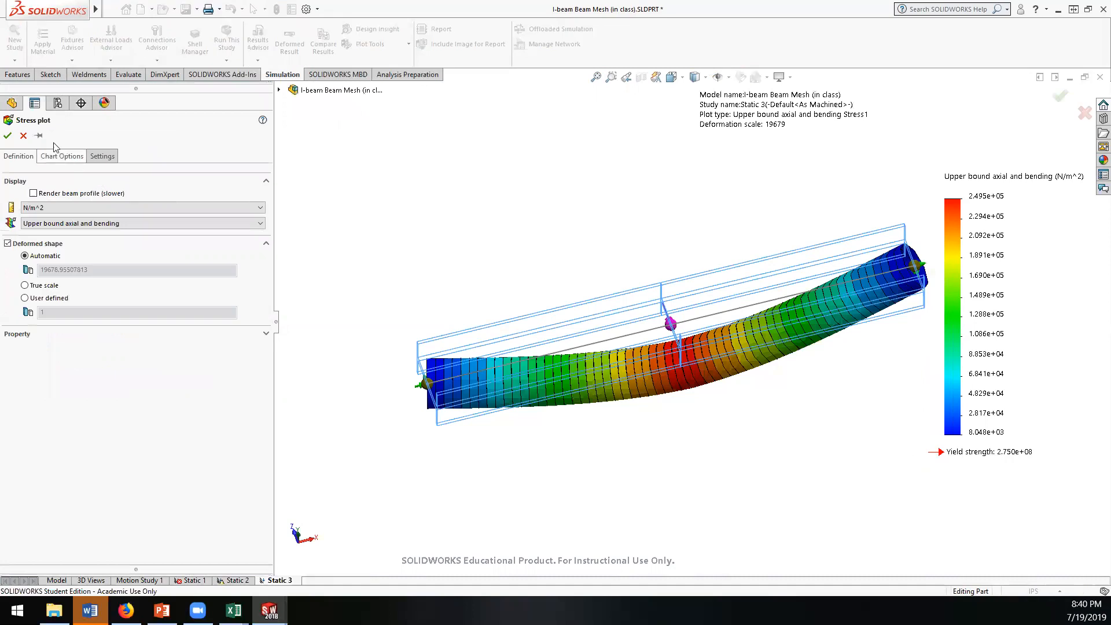
left_click(74, 206)
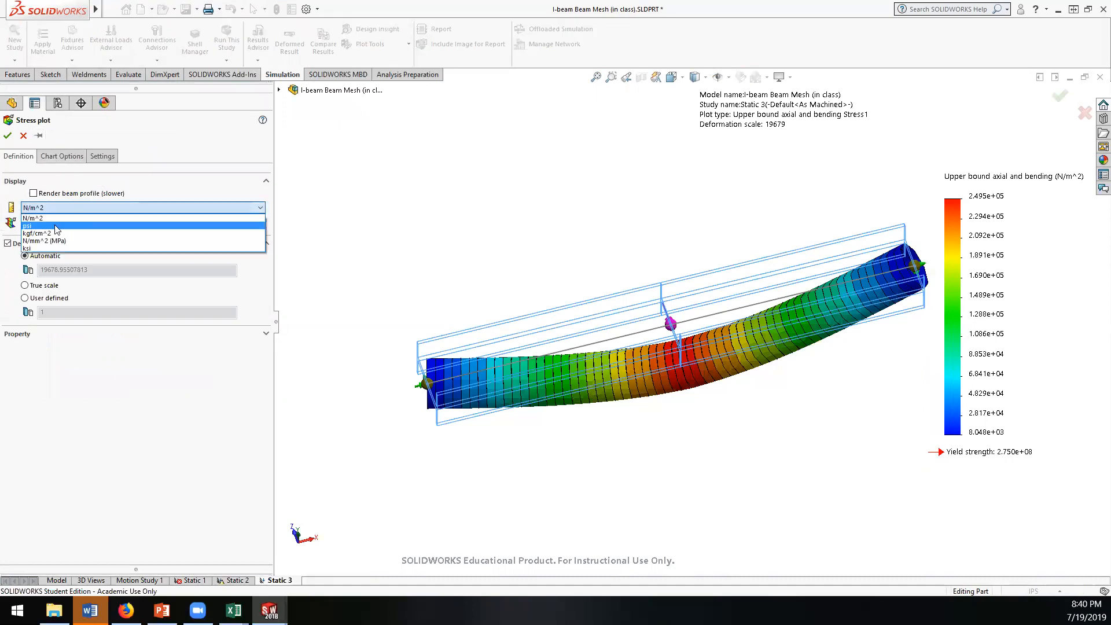
left_click(53, 224)
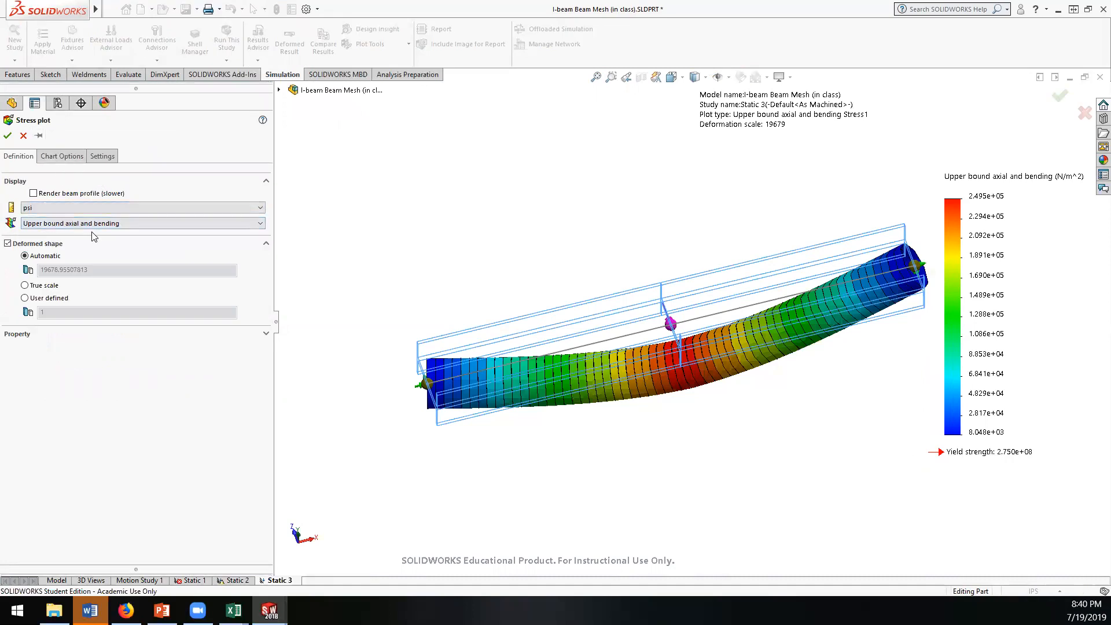
left_click(7, 136)
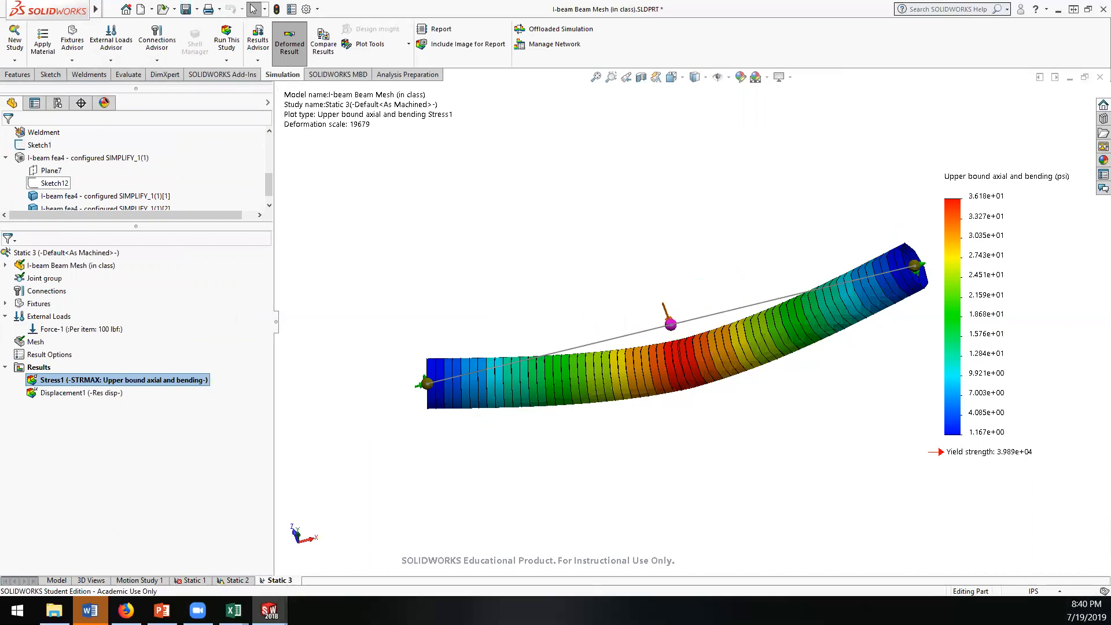
Step: Switch to the doc.xlsx workbook in Excel and record a stress of 36.2 in E12 with the row label Beam in B12
key("alt+Tab")
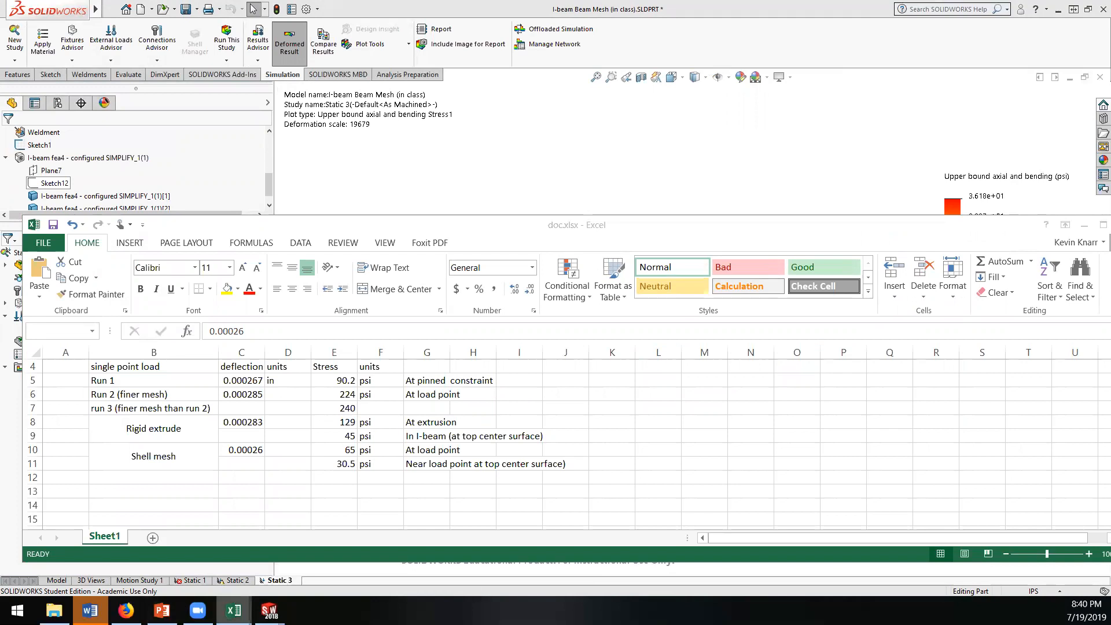
left_click(338, 477)
left_click(338, 477)
type("36.2")
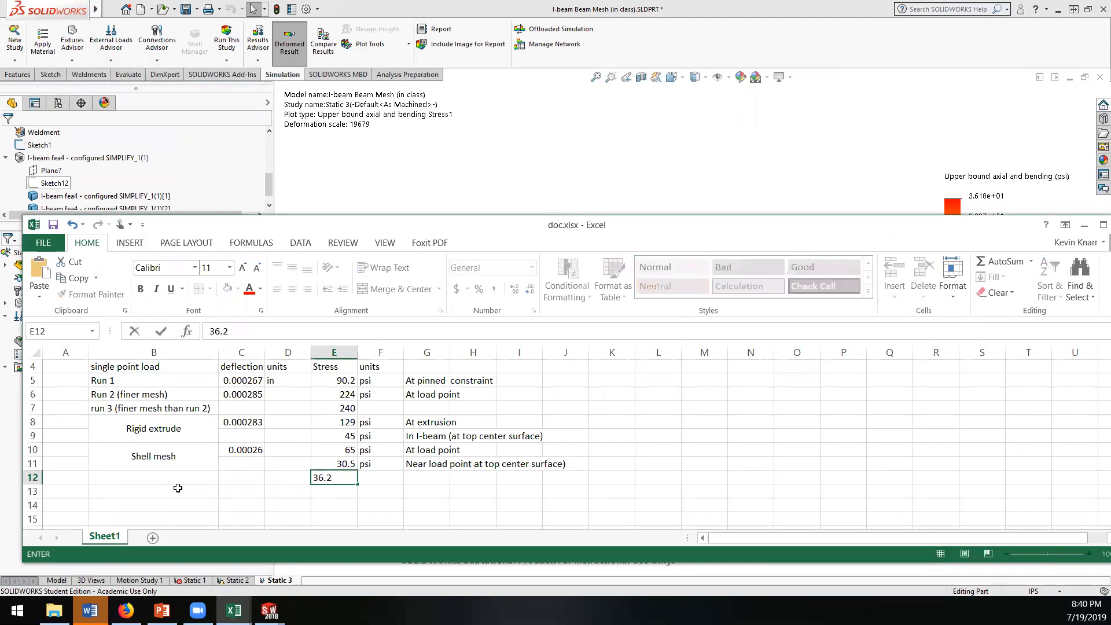
left_click(155, 476)
type("Beam")
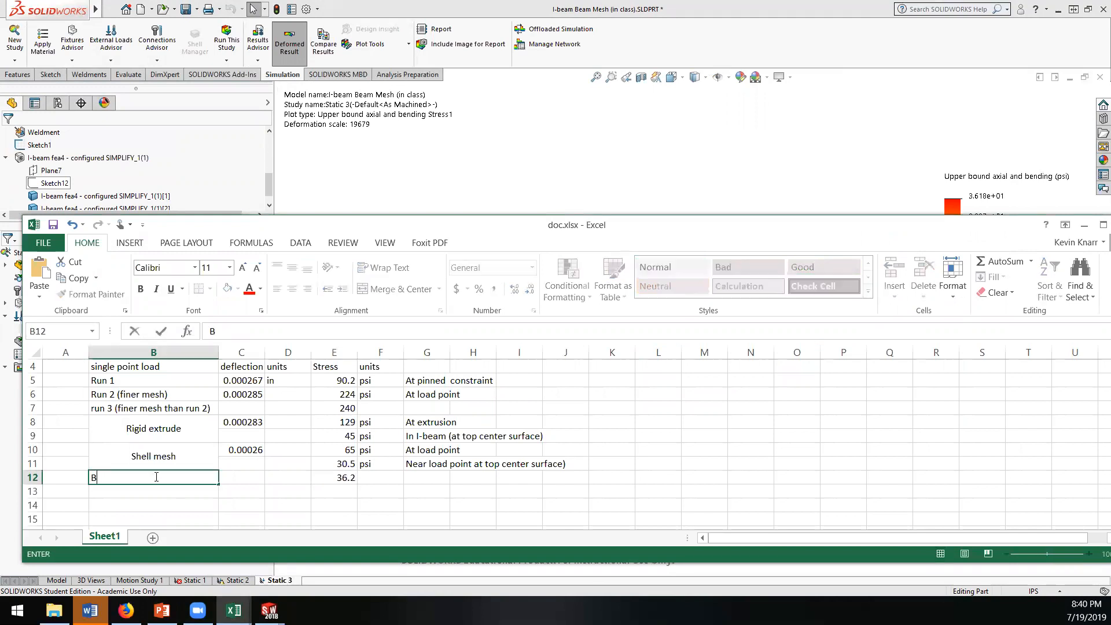
key("Tab")
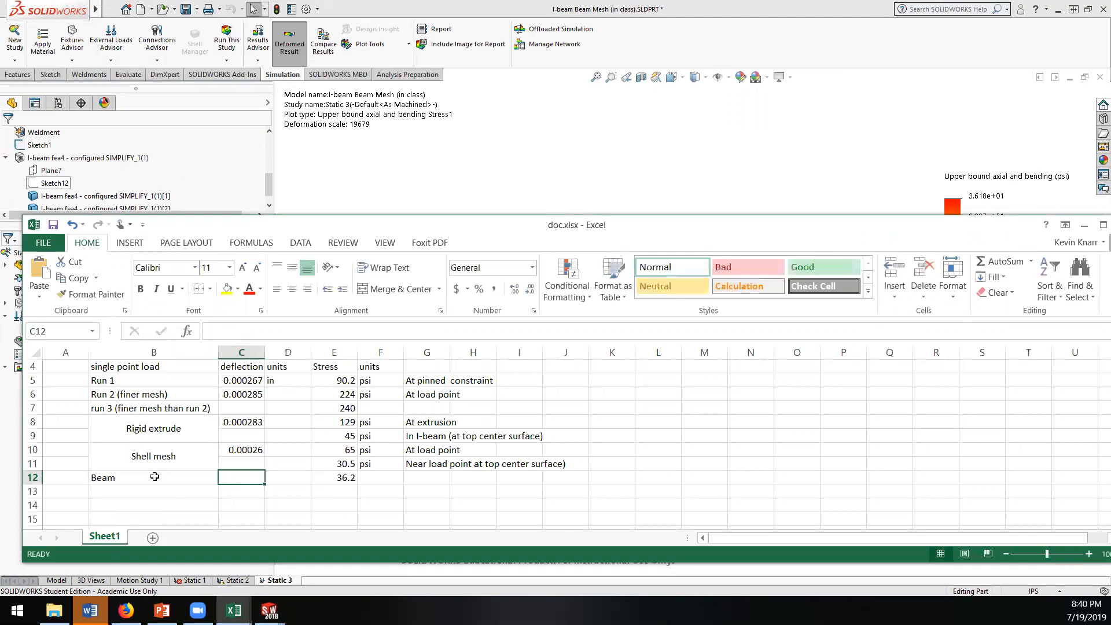
Step: Return to SOLIDWORKS, set the displacement plot units to inches and display the plot
left_click(509, 149)
right_click(64, 392)
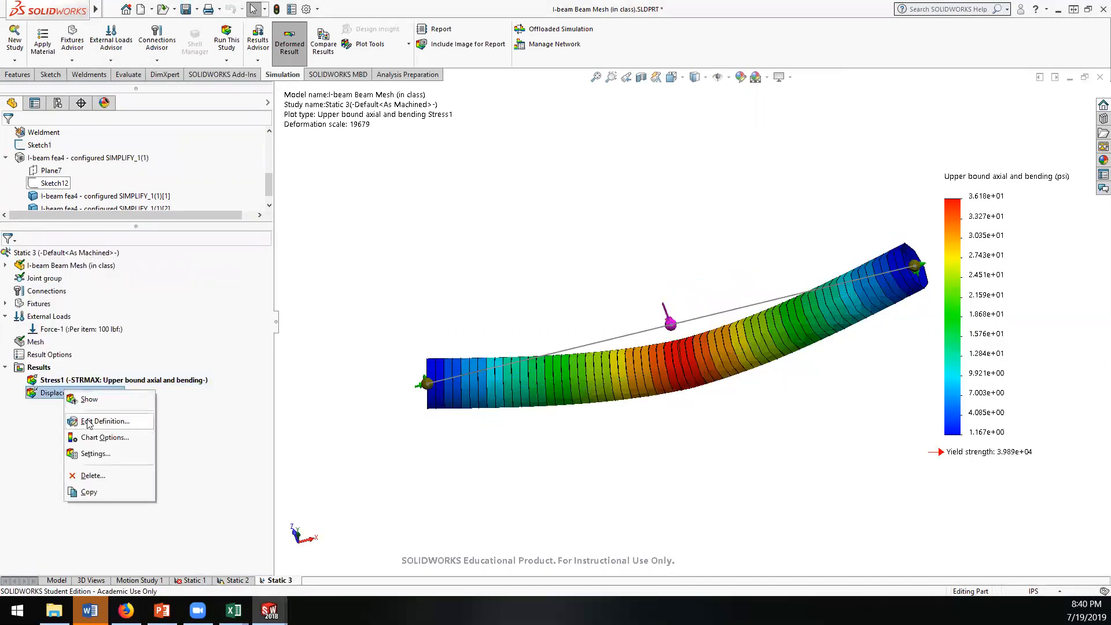
left_click(87, 421)
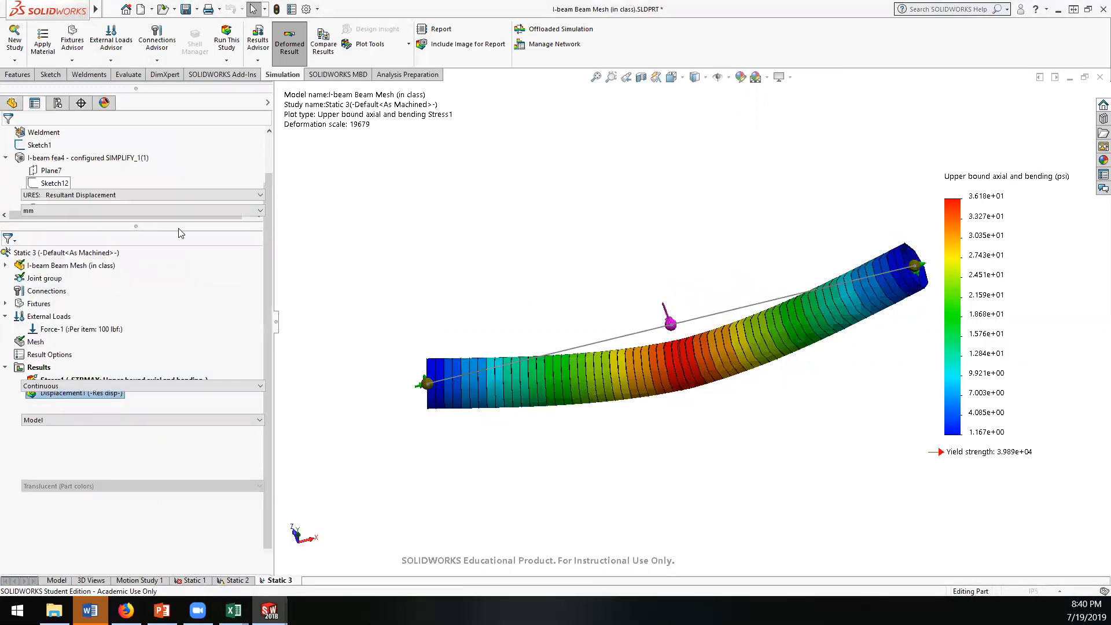
left_click(96, 211)
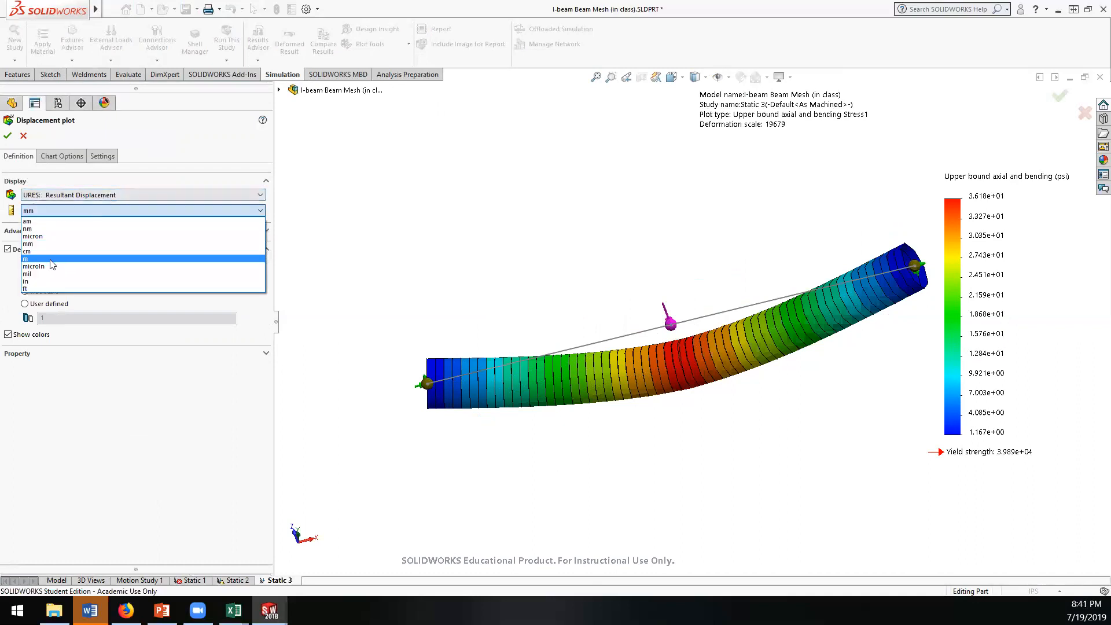
left_click(35, 281)
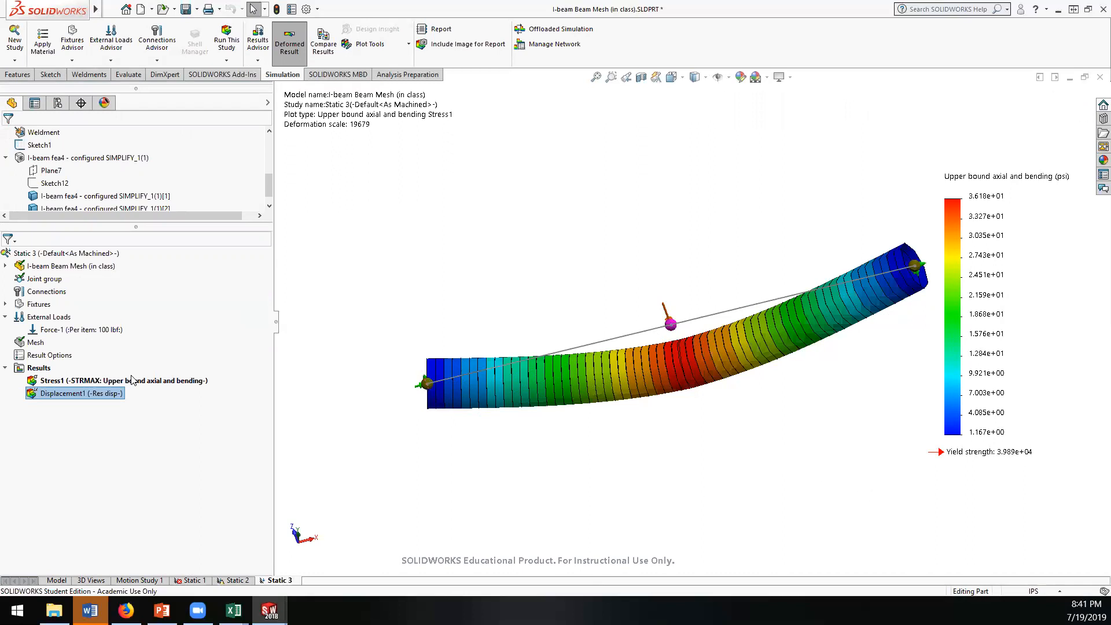
double_click(81, 394)
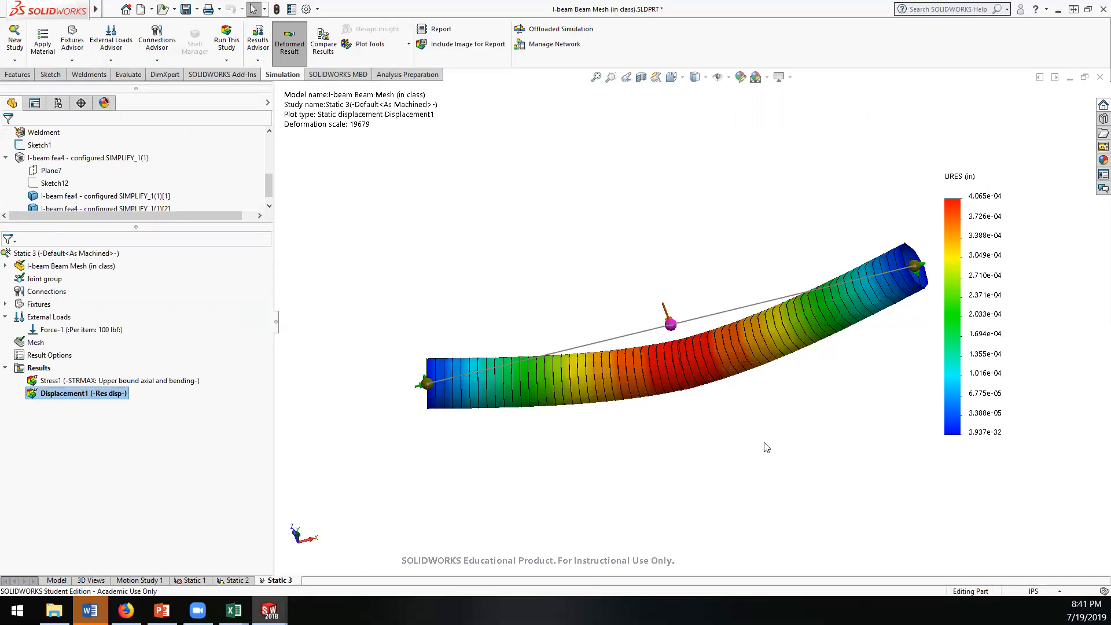
middle_click_drag(770, 444, 754, 445)
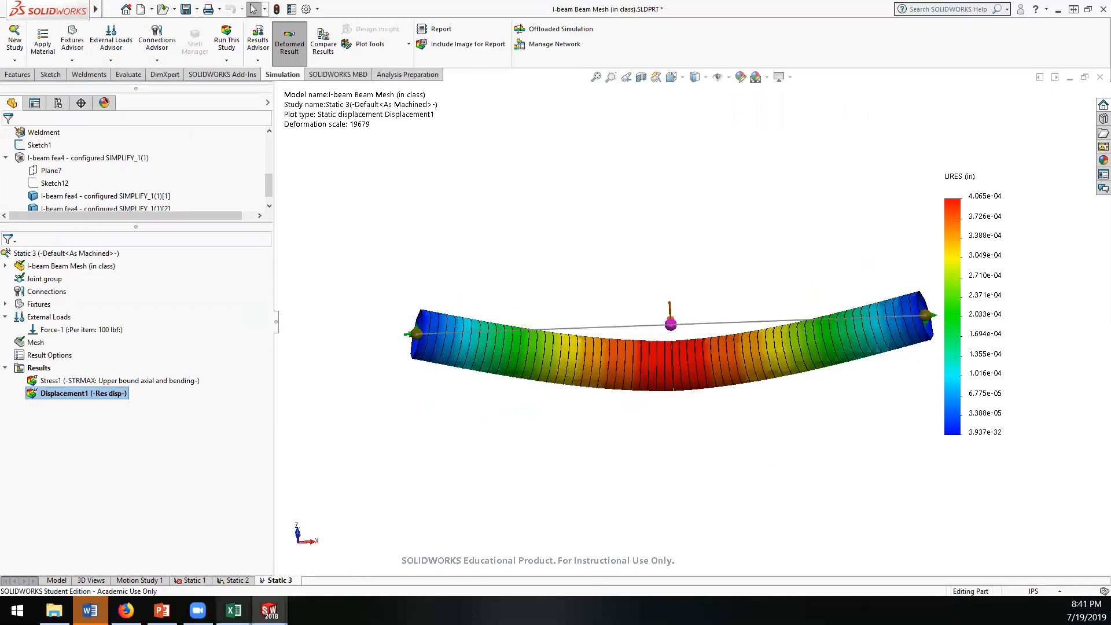
Step: Switch to doc.xlsx, copy the shell mesh deflection into C12 and change it to 0.0004 for the Beam row
mouse_move(234, 610)
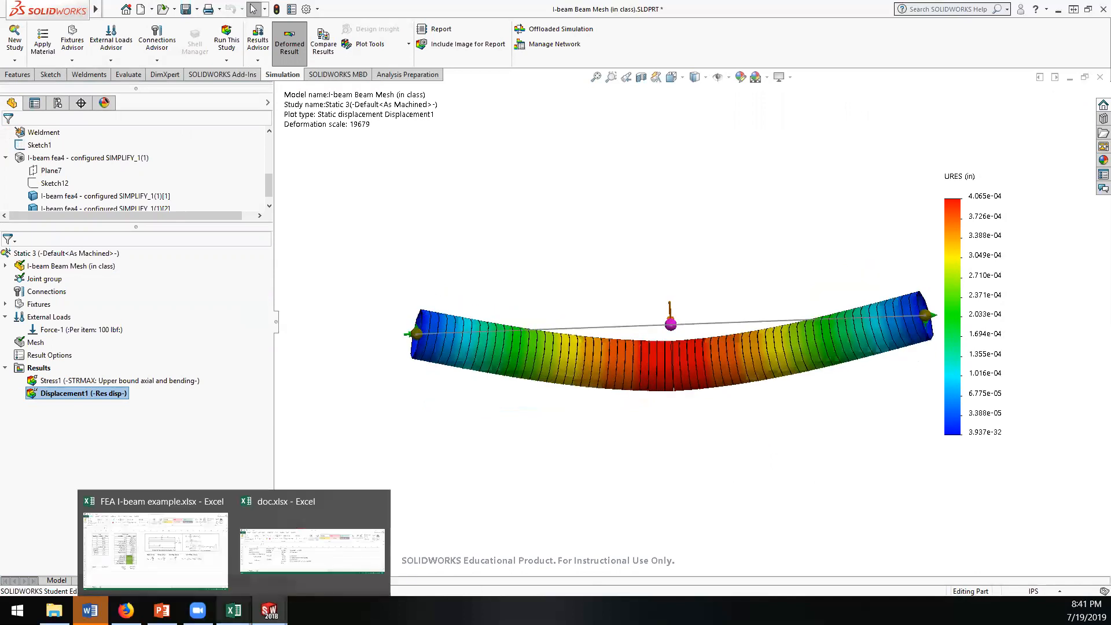
left_click(269, 559)
left_click(238, 450)
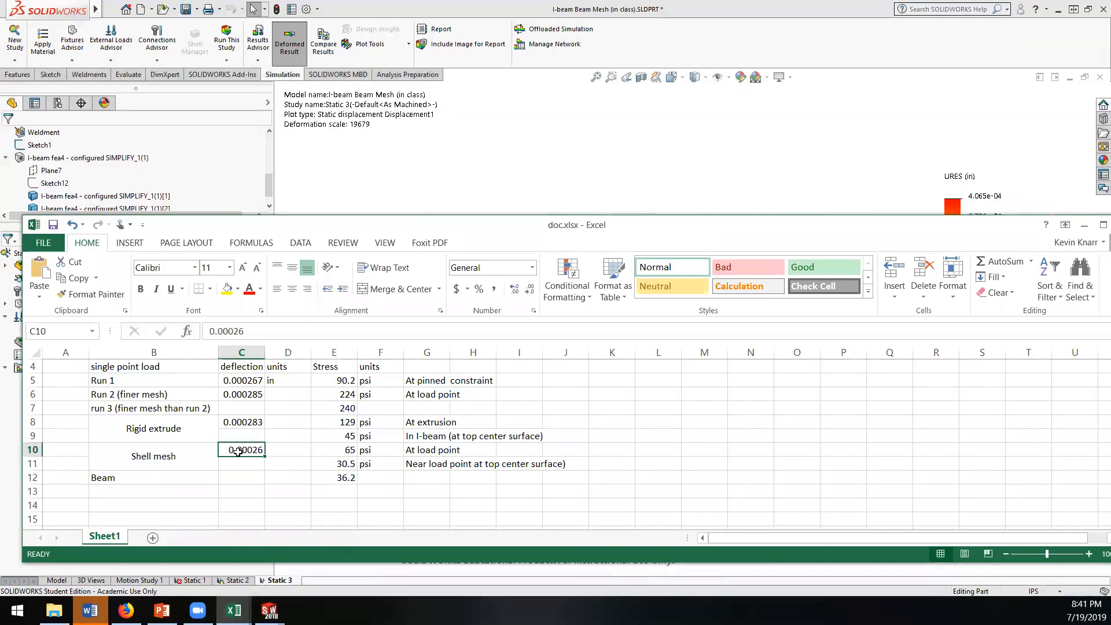
key("ctrl+c")
left_click(241, 474)
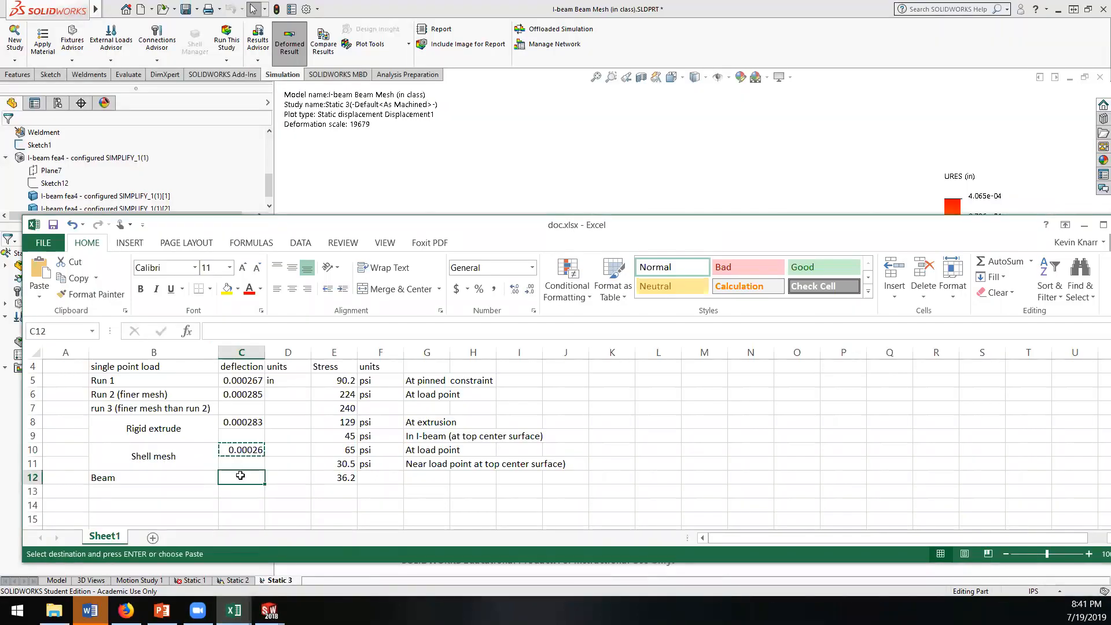
key("ctrl+v")
double_click(253, 476)
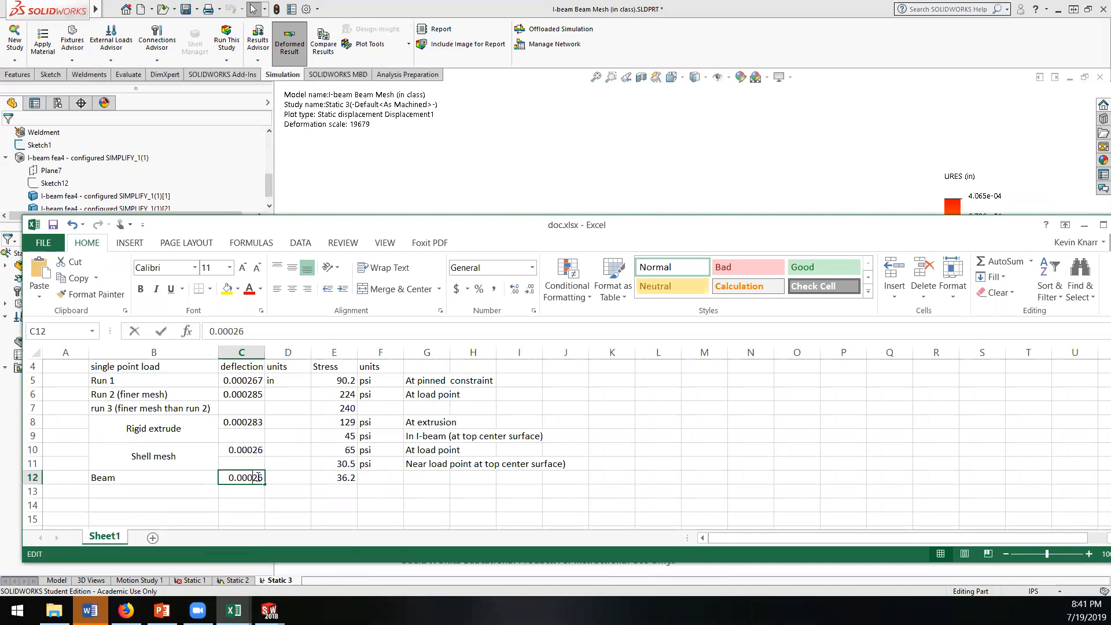
key("BackSpace")
key("BackSpace")
type("4")
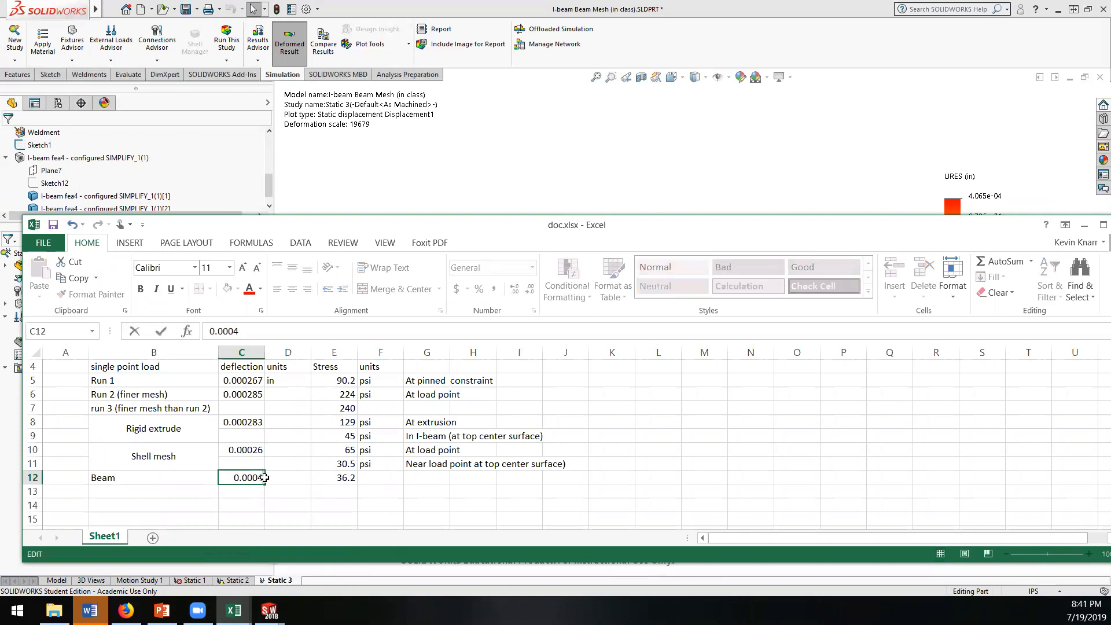
key("Return")
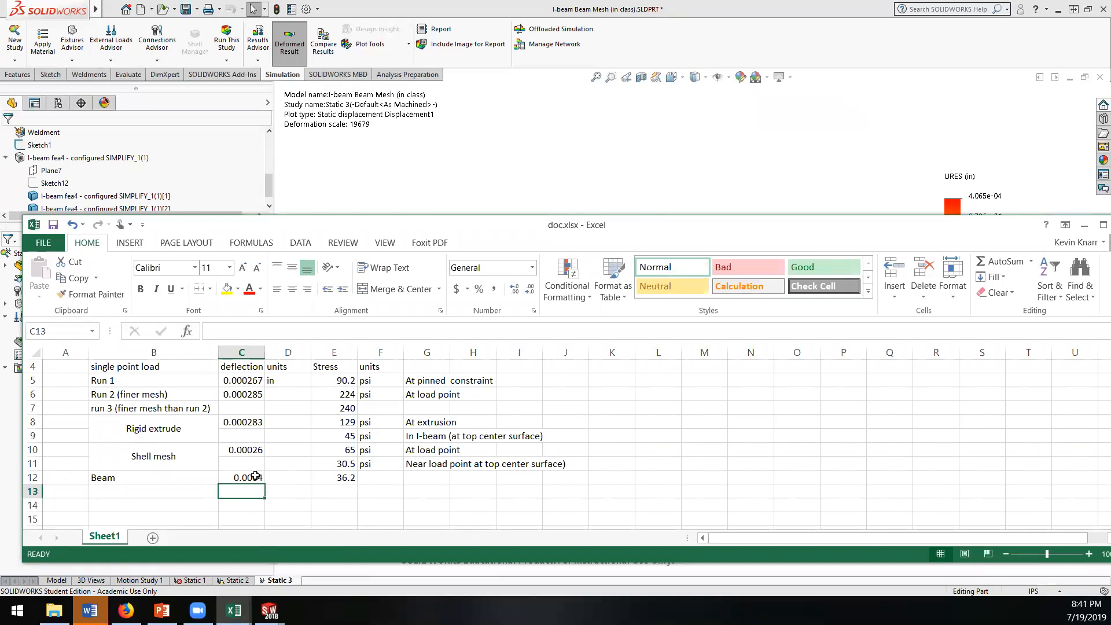
left_click(256, 475)
left_click(262, 331)
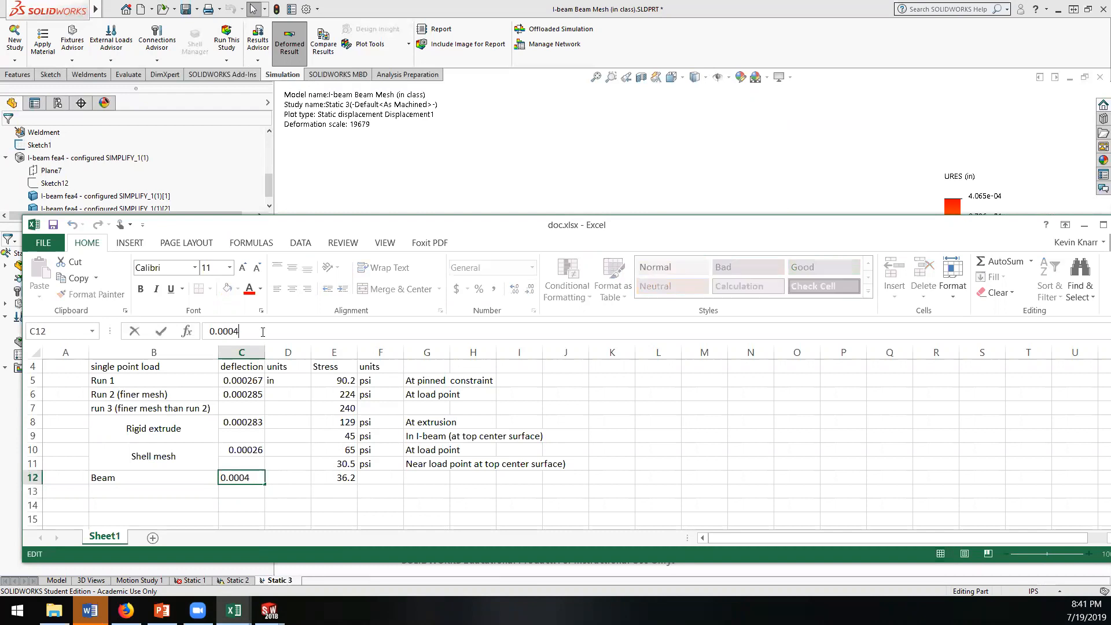
key("Return")
Step: Return to SOLIDWORKS and inspect the beam's displacement plot and the available plot tools
left_click(413, 193)
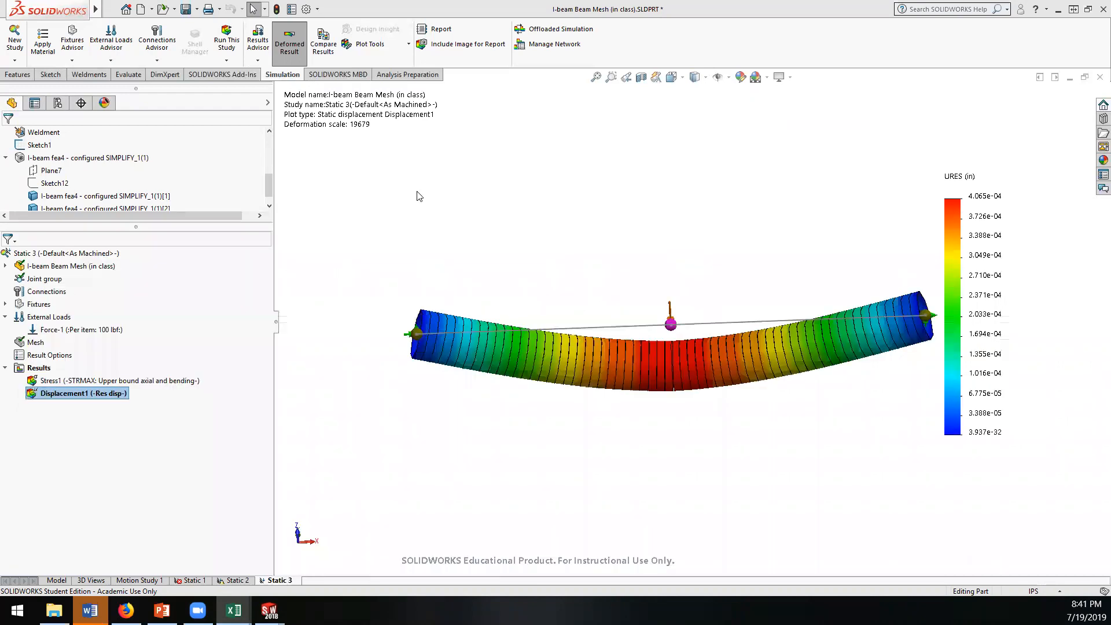
middle_click_drag(466, 396, 496, 260)
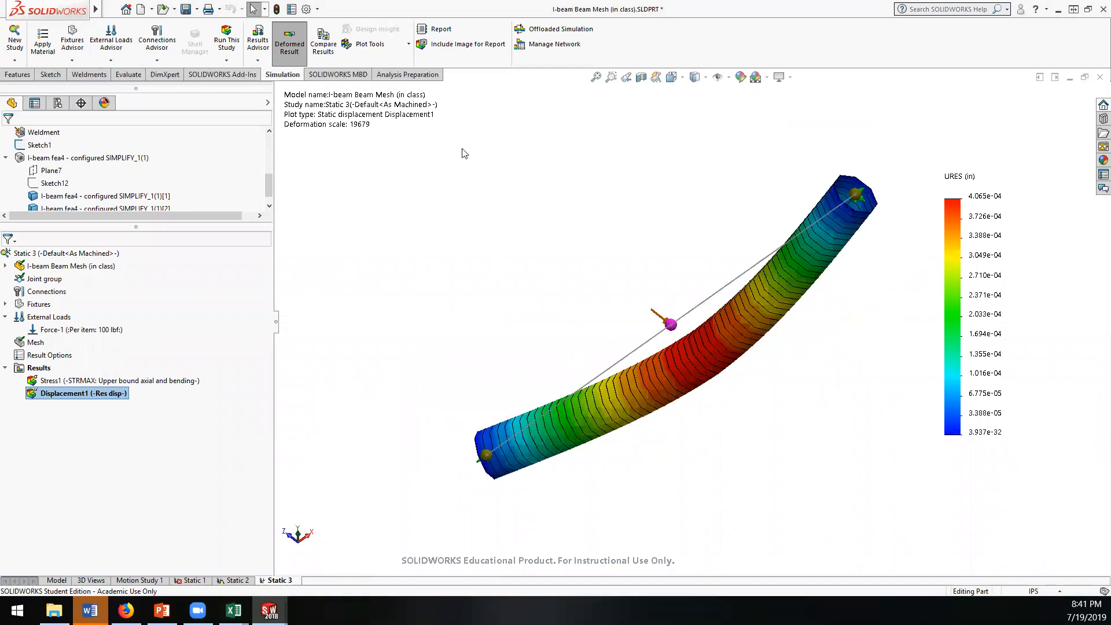
left_click(407, 45)
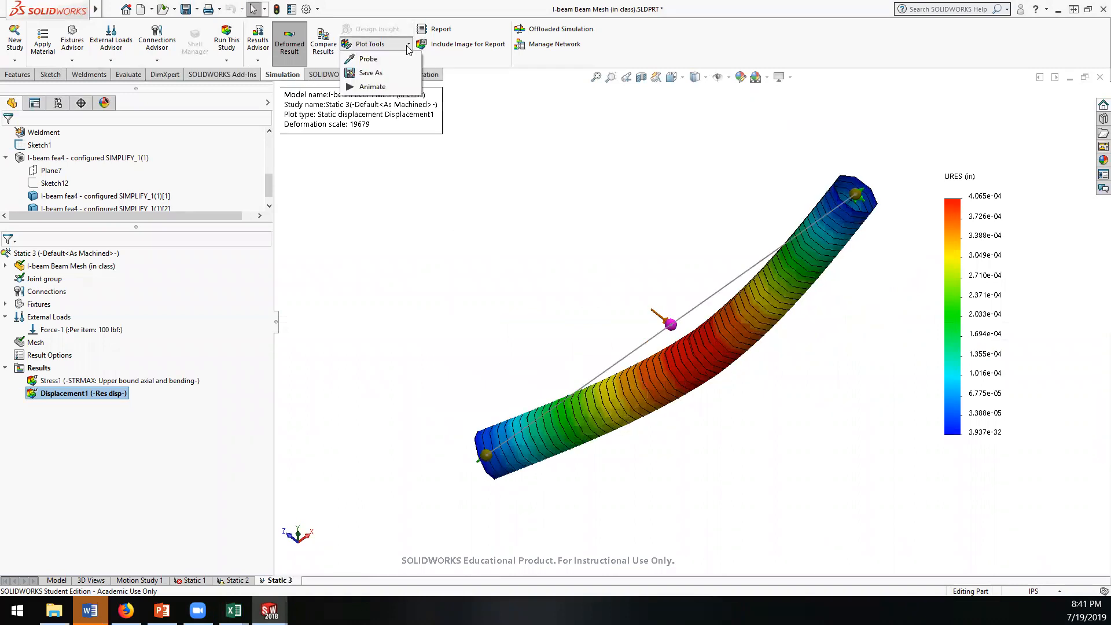
left_click(406, 45)
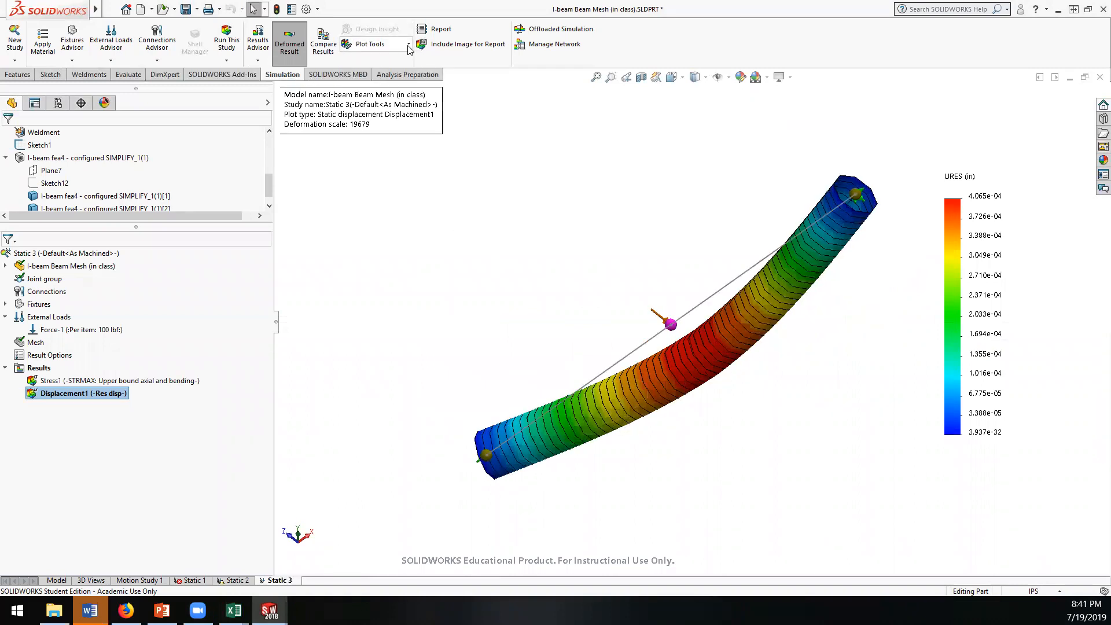
left_click(259, 62)
Step: Review the settings, chart options and definition of the upper bound axial and bending stress plot without changing it
right_click(42, 380)
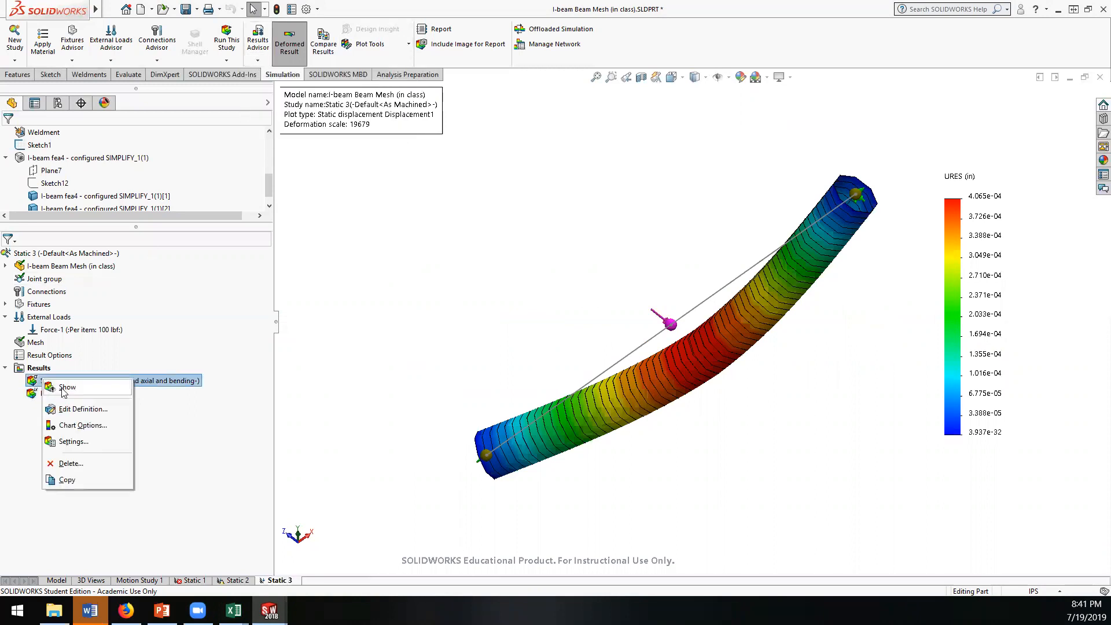
left_click(73, 441)
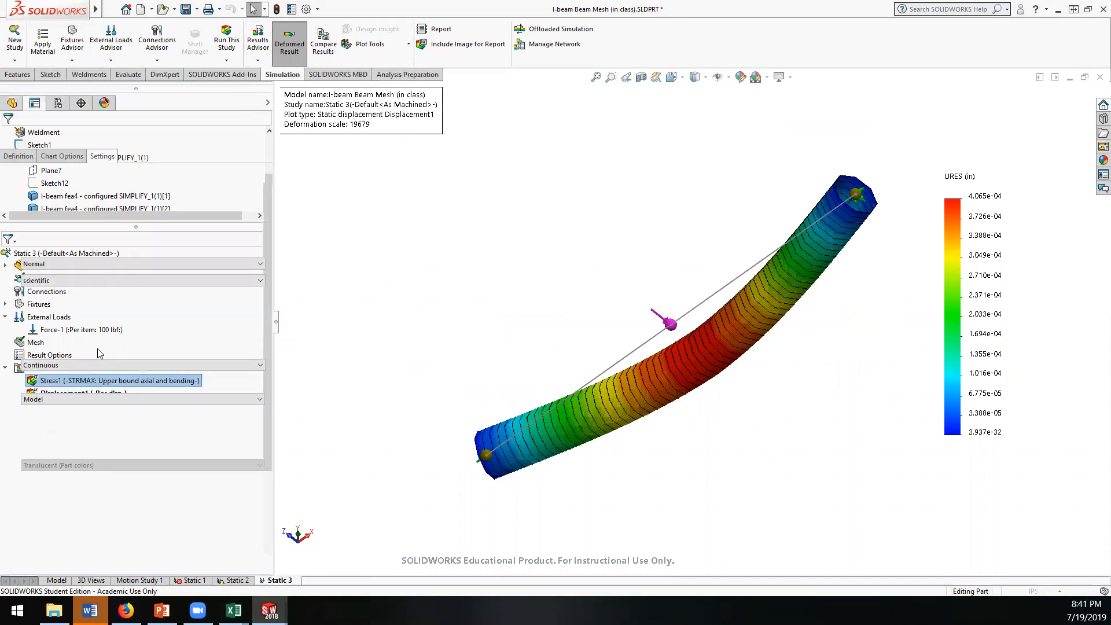
left_click(90, 230)
left_click(85, 227)
left_click(86, 199)
left_click(86, 199)
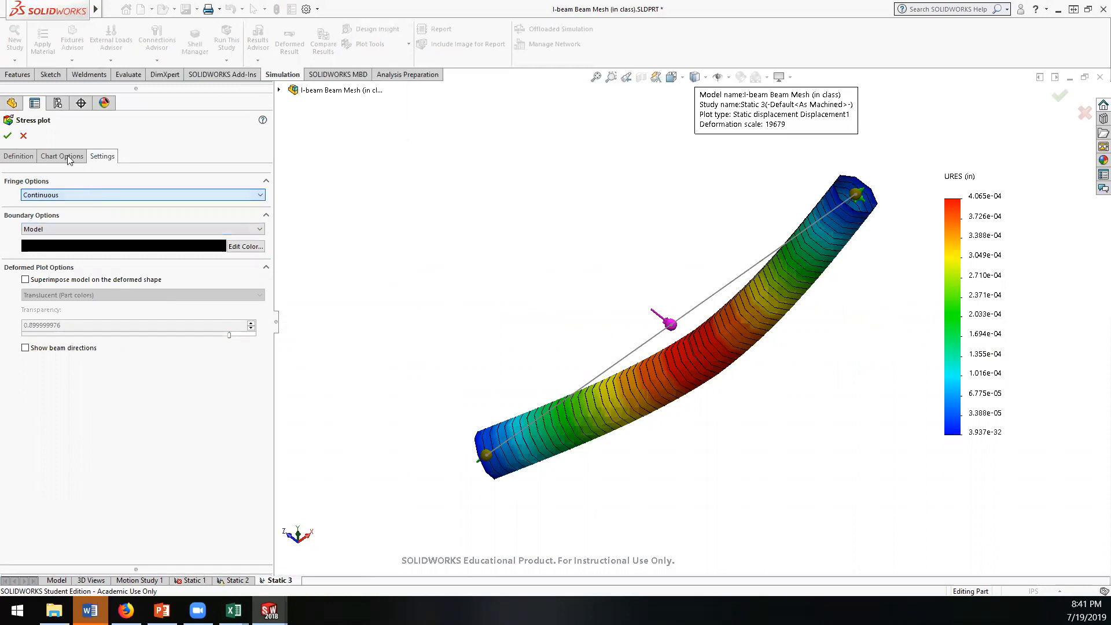
left_click(67, 155)
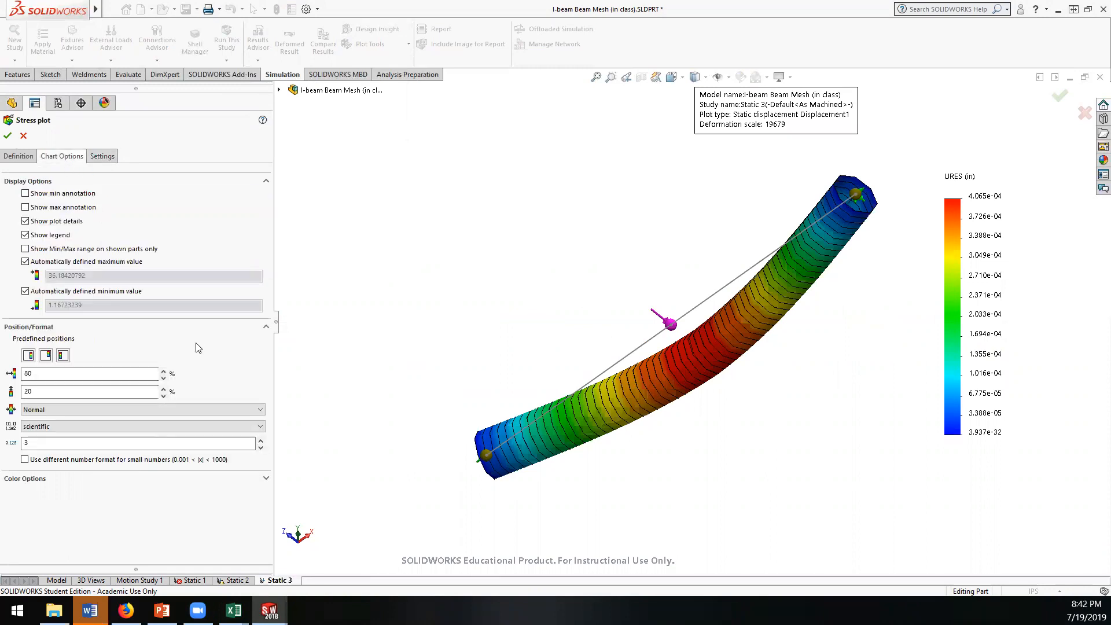
left_click(139, 412)
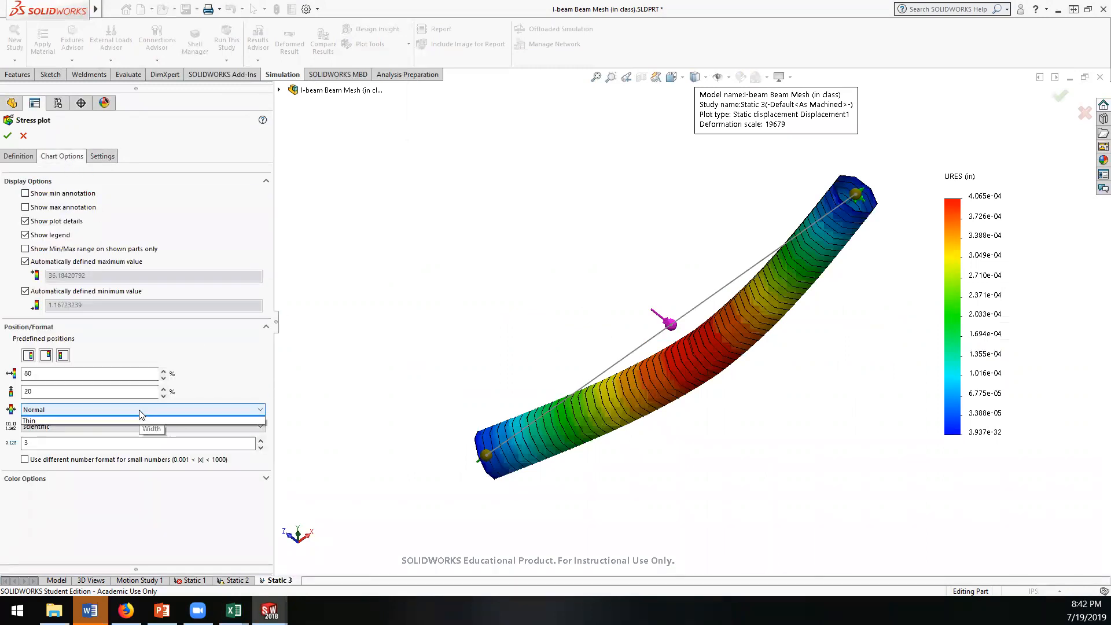
left_click(139, 411)
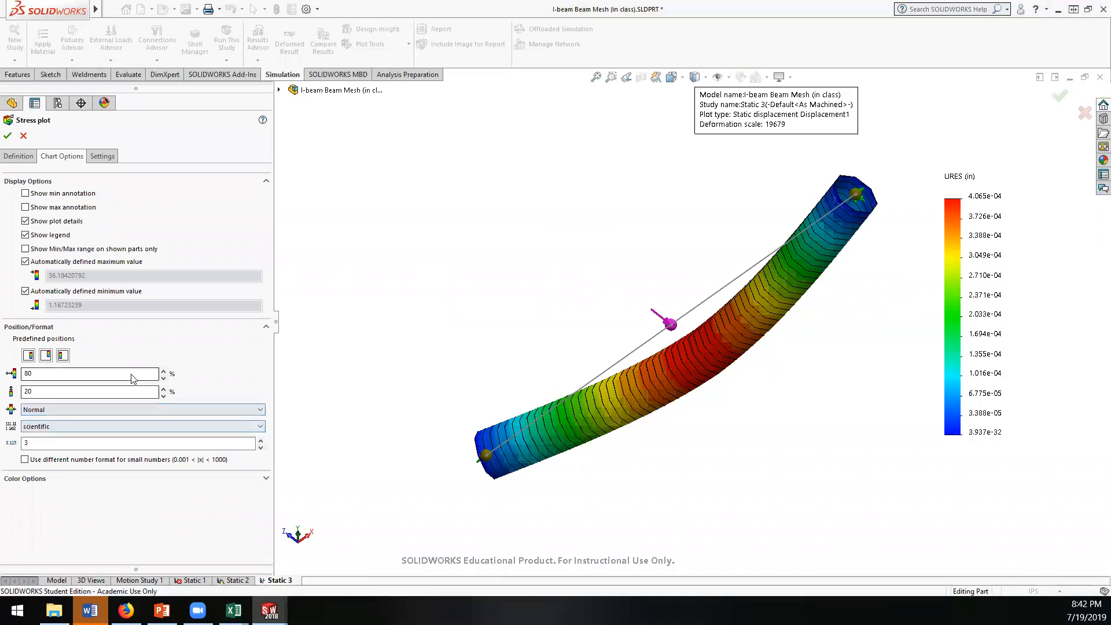
left_click(29, 157)
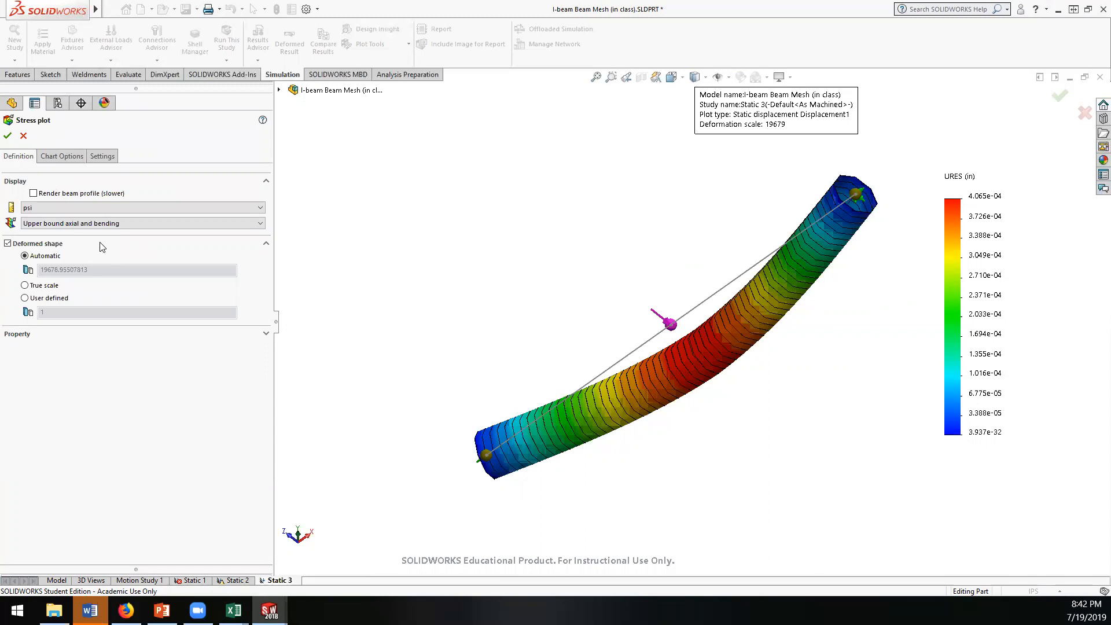
left_click(23, 136)
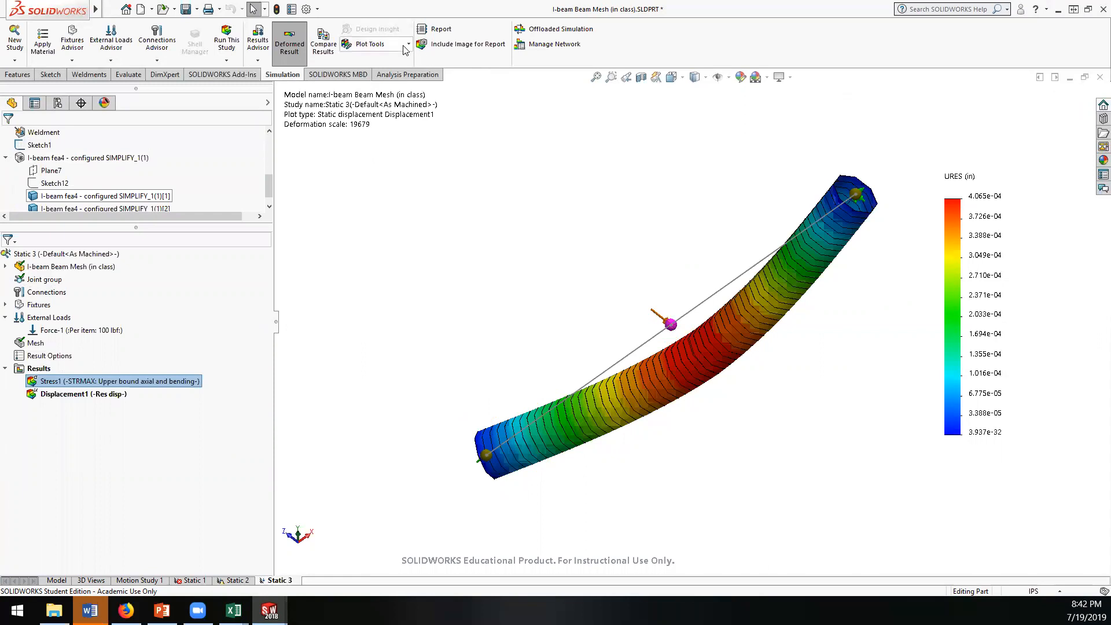
left_click(266, 62)
left_click(230, 62)
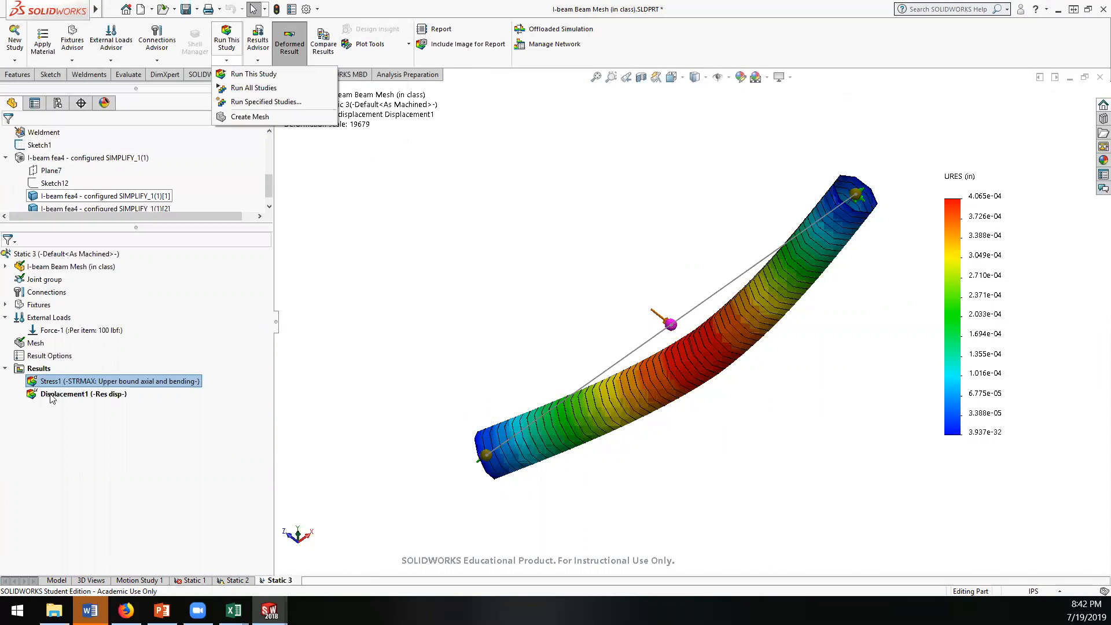
left_click(19, 370)
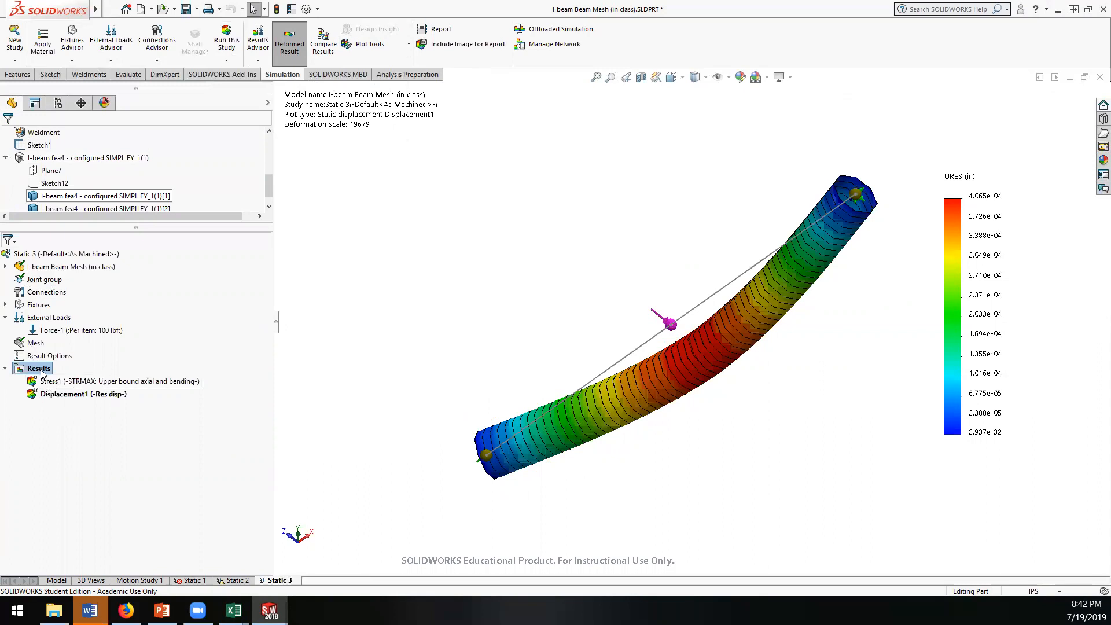
right_click(37, 371)
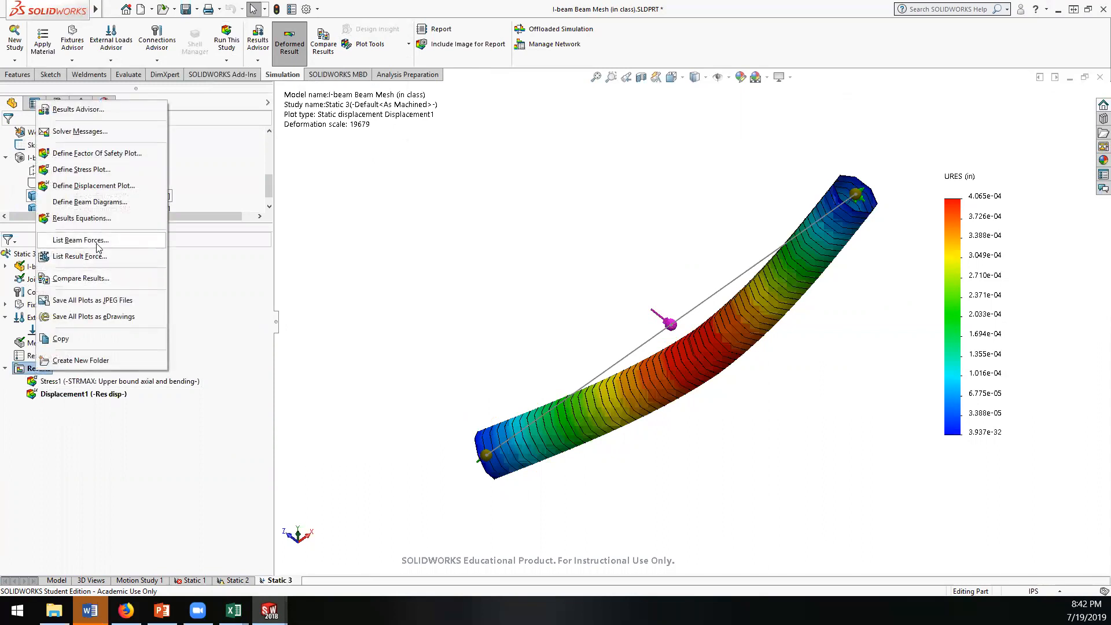
left_click(78, 203)
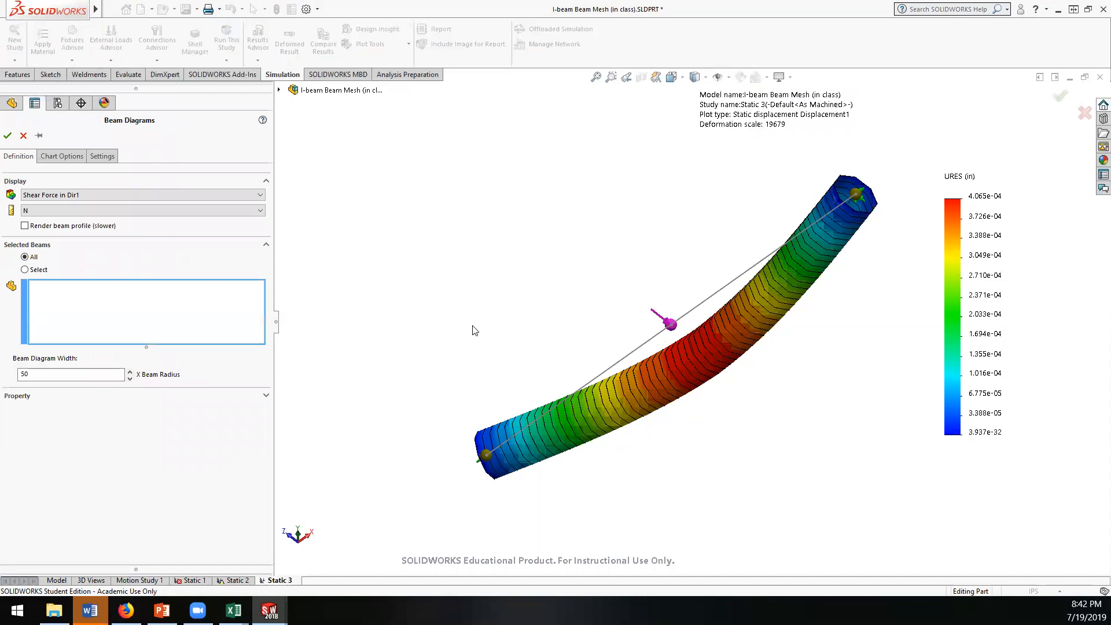
left_click(23, 136)
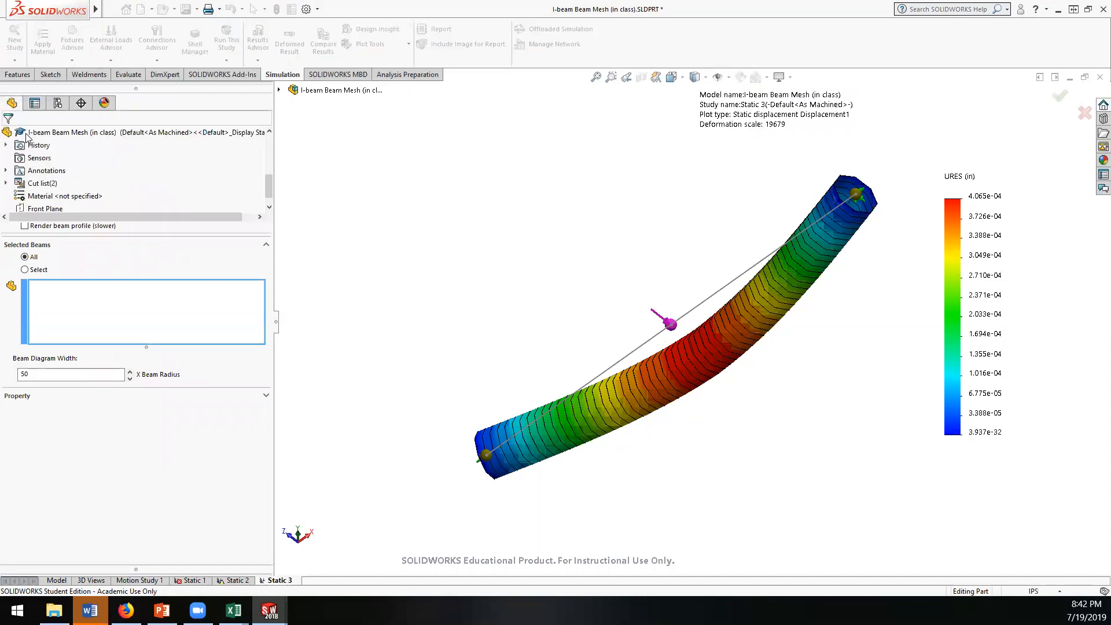
Step: Define a new axial and bending stress plot in psi for Static 3 with the beam profile rendered
right_click(38, 369)
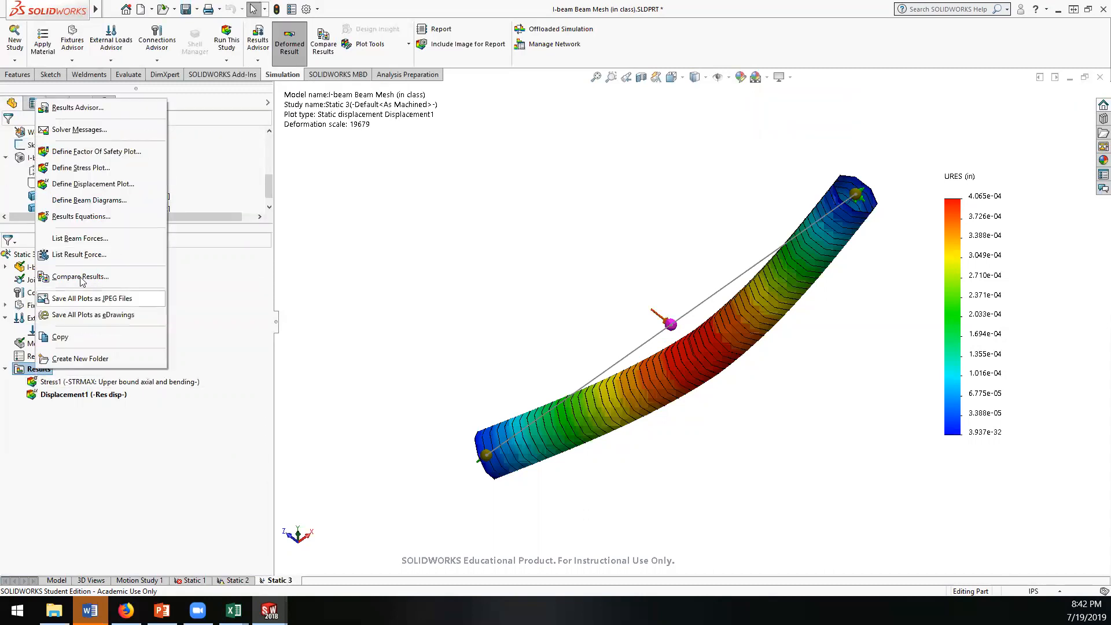
left_click(76, 169)
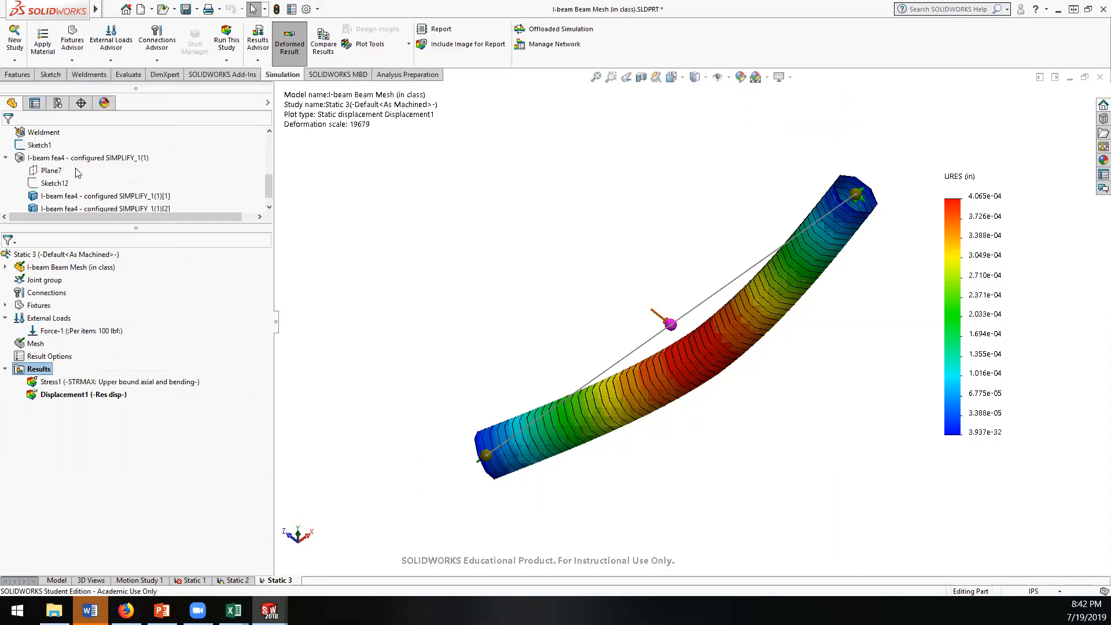
left_click(57, 224)
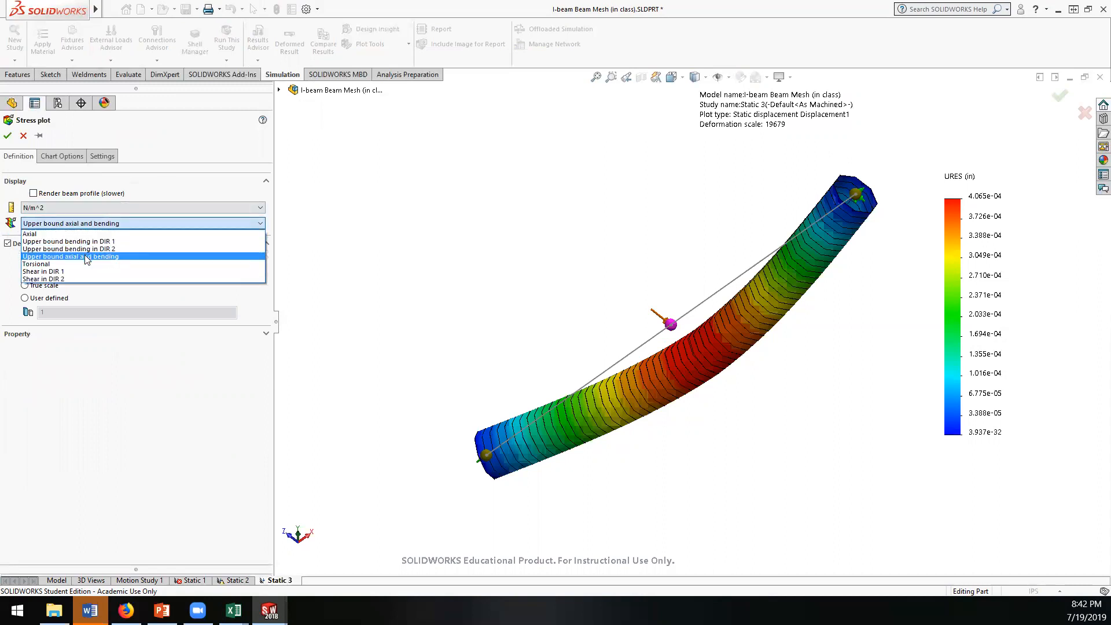
left_click(97, 194)
left_click(93, 195)
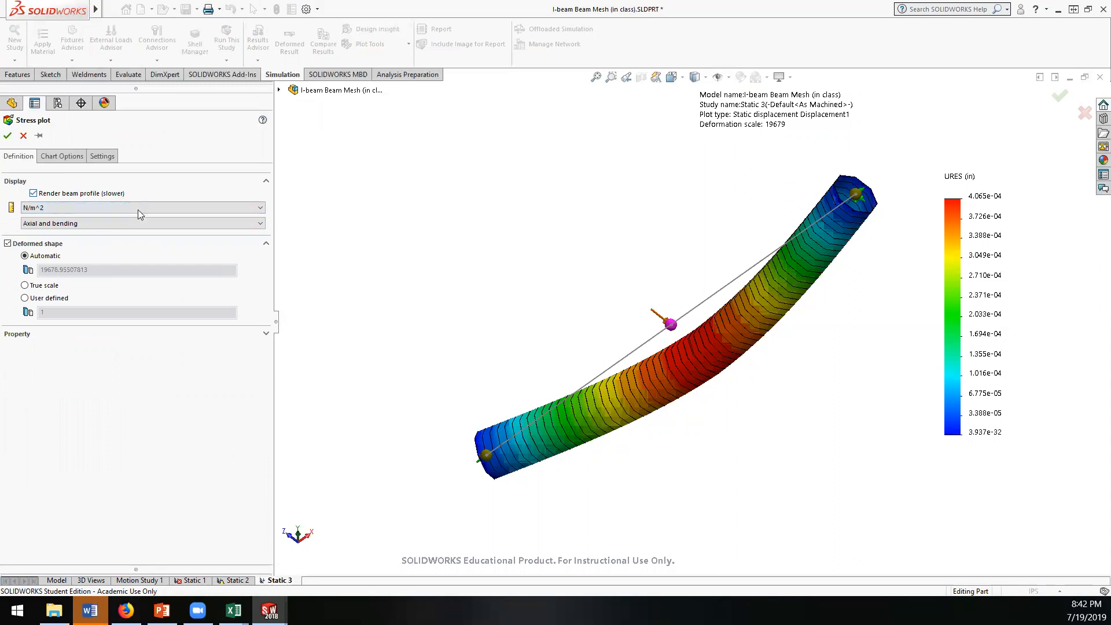
left_click(118, 223)
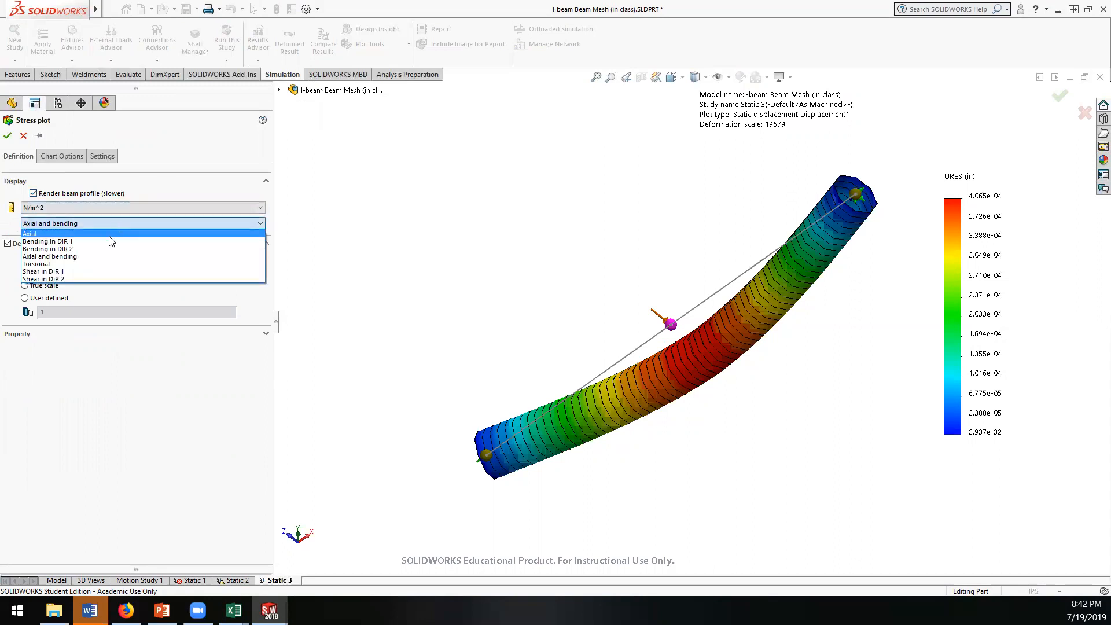
left_click(68, 261)
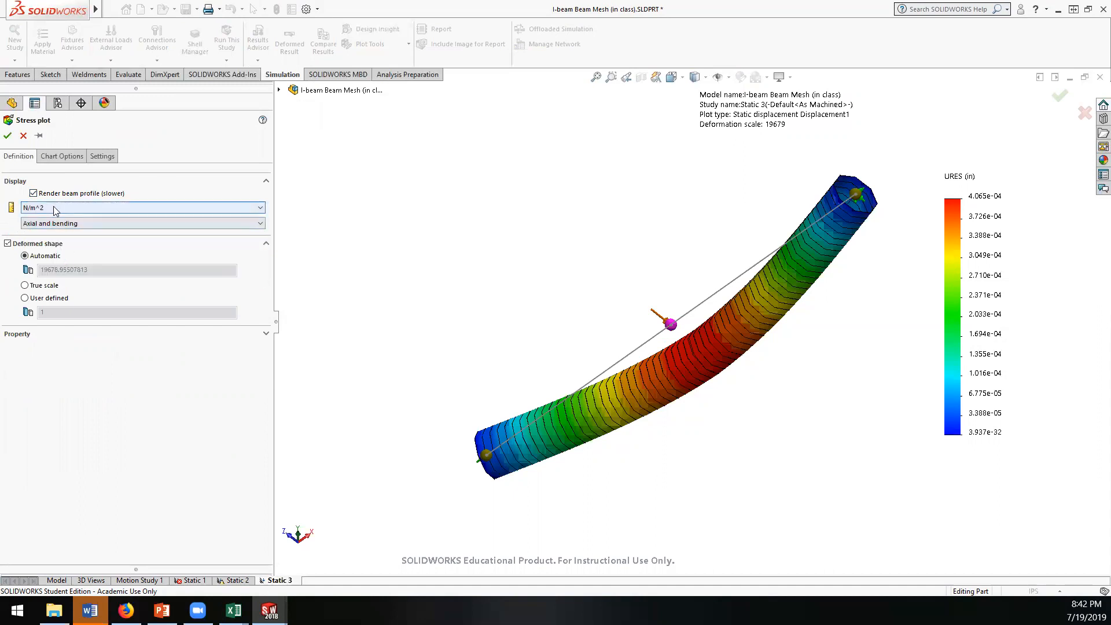
left_click(54, 207)
left_click(49, 225)
left_click(7, 136)
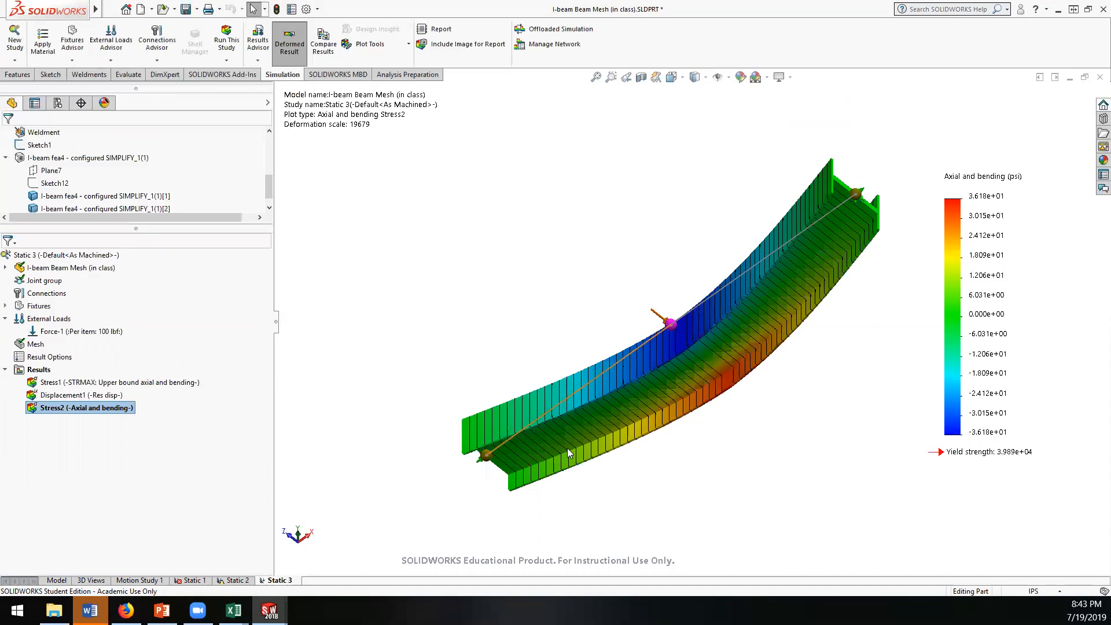
Step: Examine the axial and bending stress distribution across the rendered I-beam profile around the mid-span load point
middle_click_drag(619, 426, 635, 359)
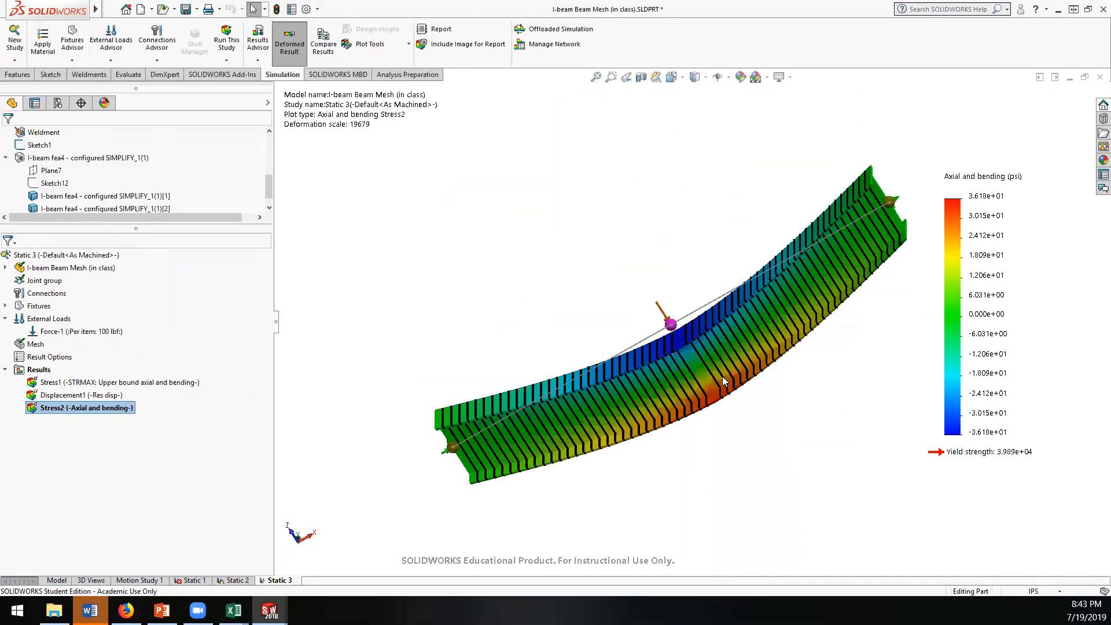
scroll(727, 389, "down", 3)
scroll(727, 389, "up", 2)
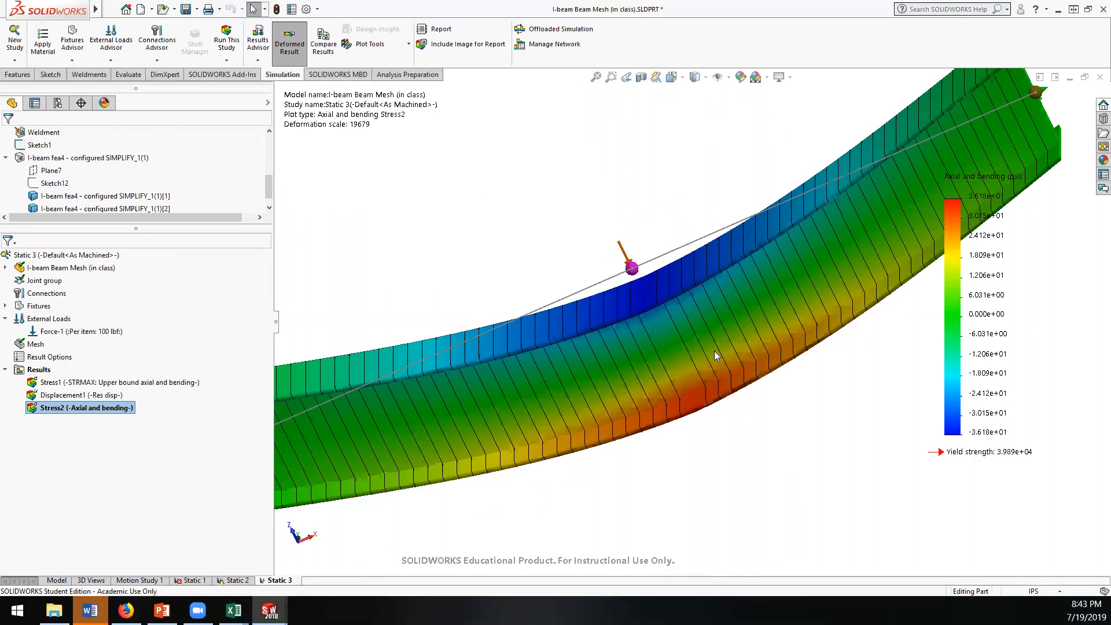
middle_click_drag(707, 436, 694, 398)
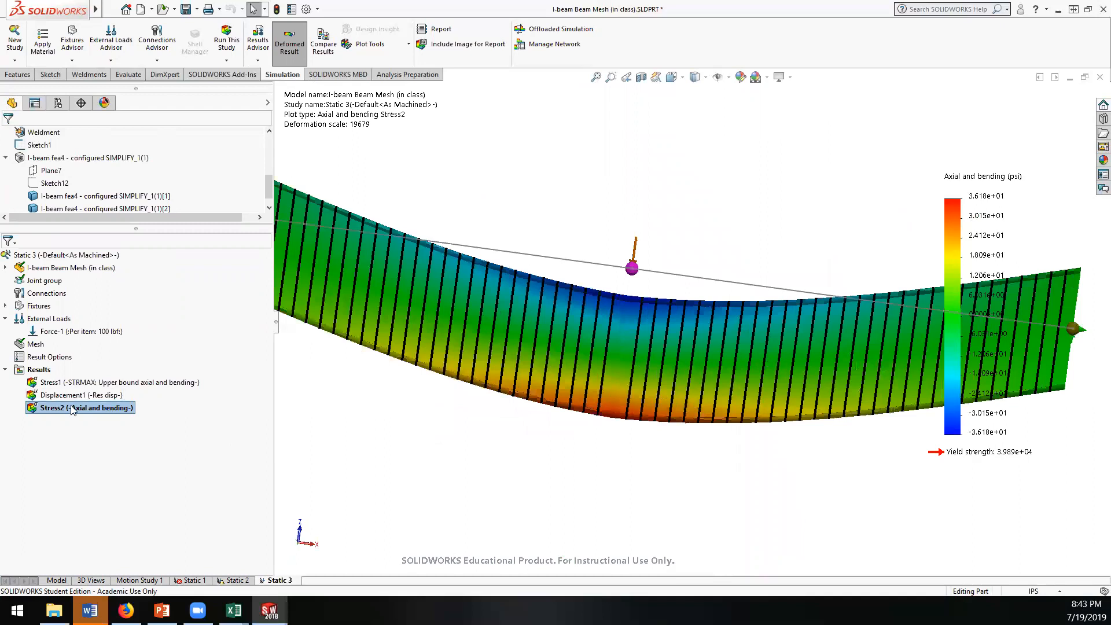
middle_click_drag(662, 384, 648, 305)
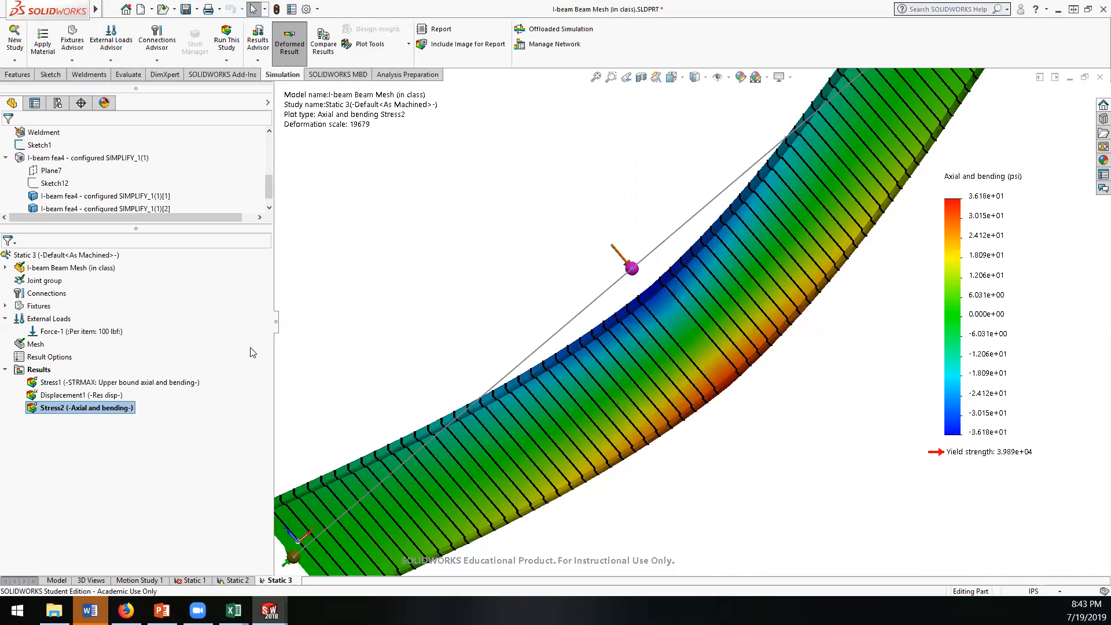
Step: Switch to the Baja FEA Workshop_v1.pptx presentation in PowerPoint at the In Class FEA Results slide
left_click(162, 610)
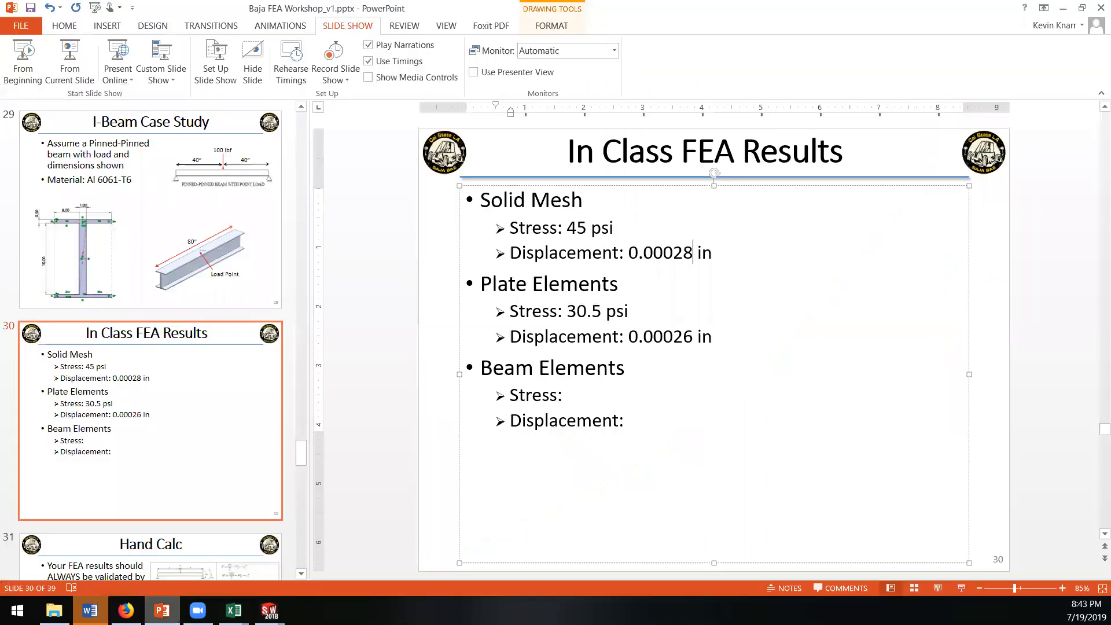
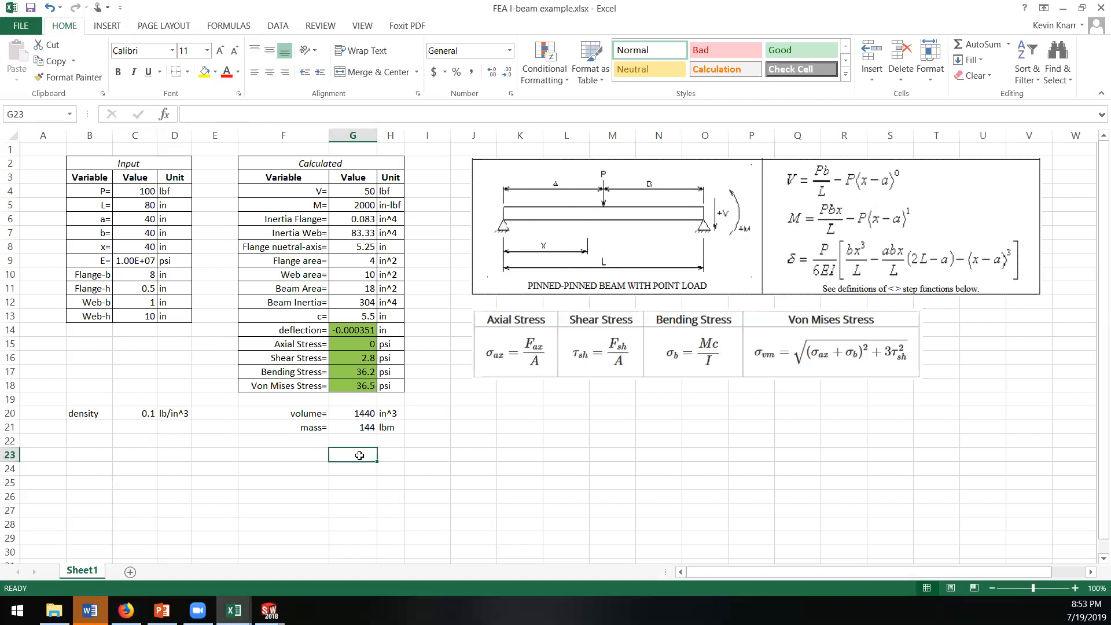
left_click(467, 438)
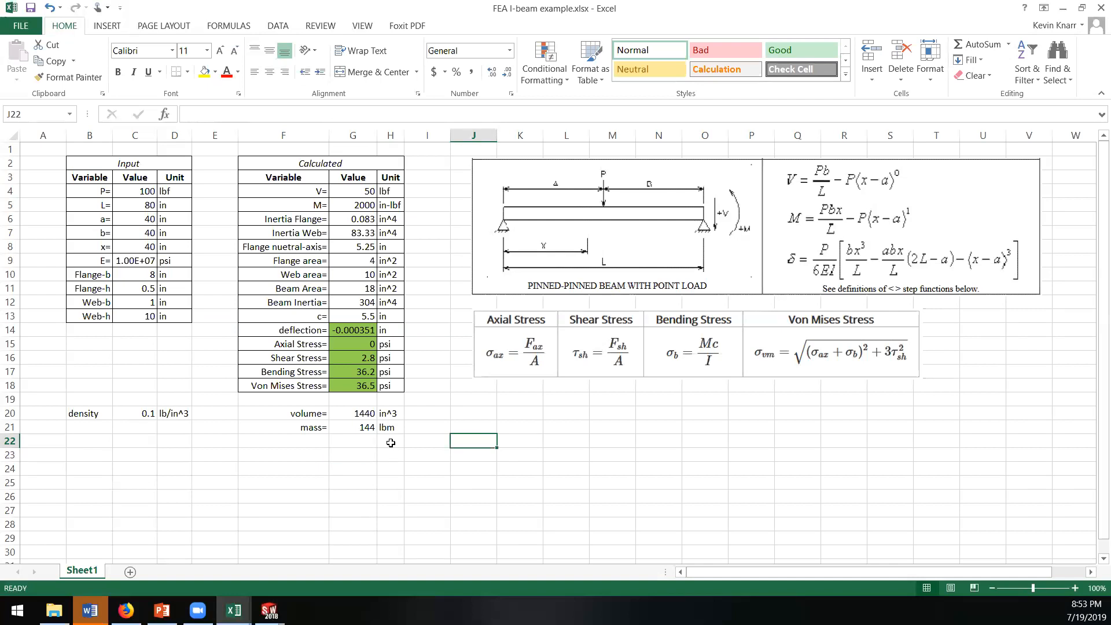
left_click(337, 444)
left_click(310, 454)
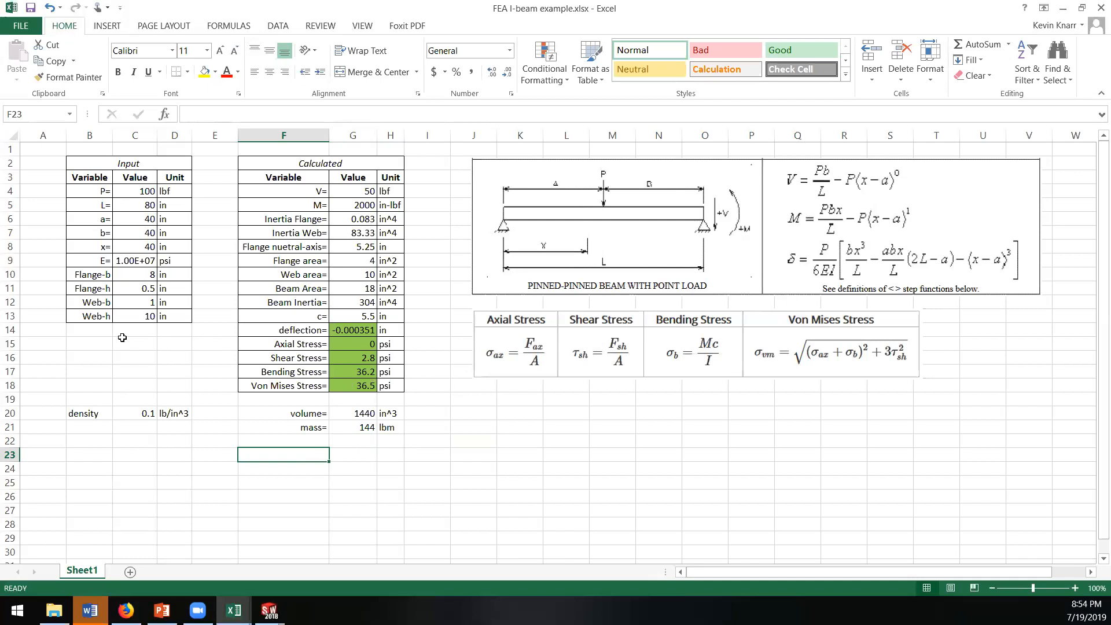
Step: Trace the dependents of the elastic modulus E in cell C9
left_click(353, 329)
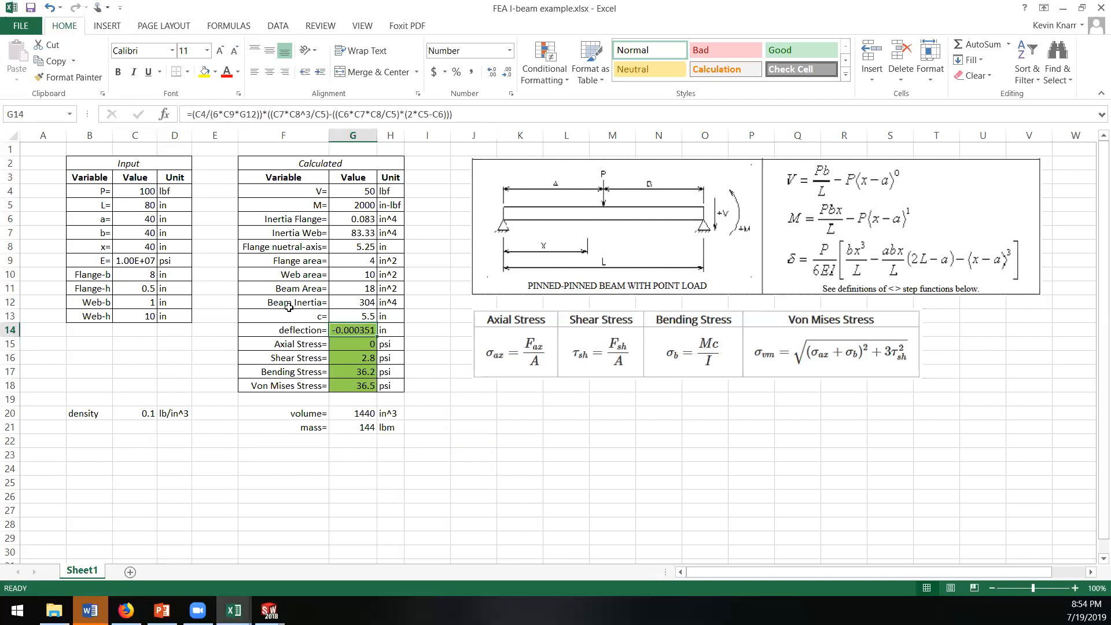
left_click(134, 261)
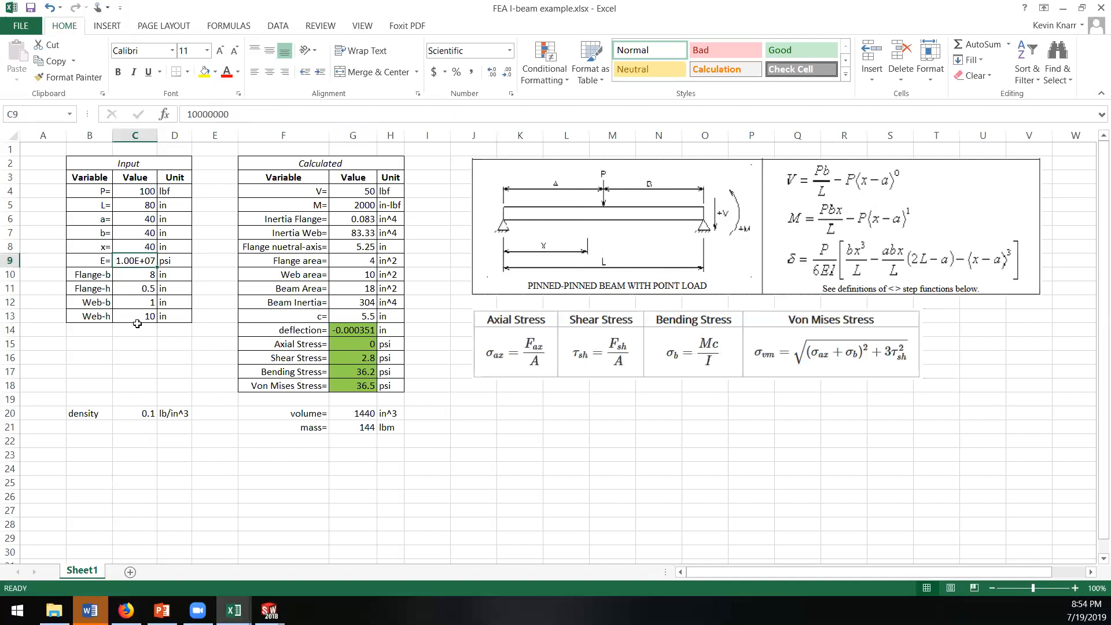
left_click(134, 343)
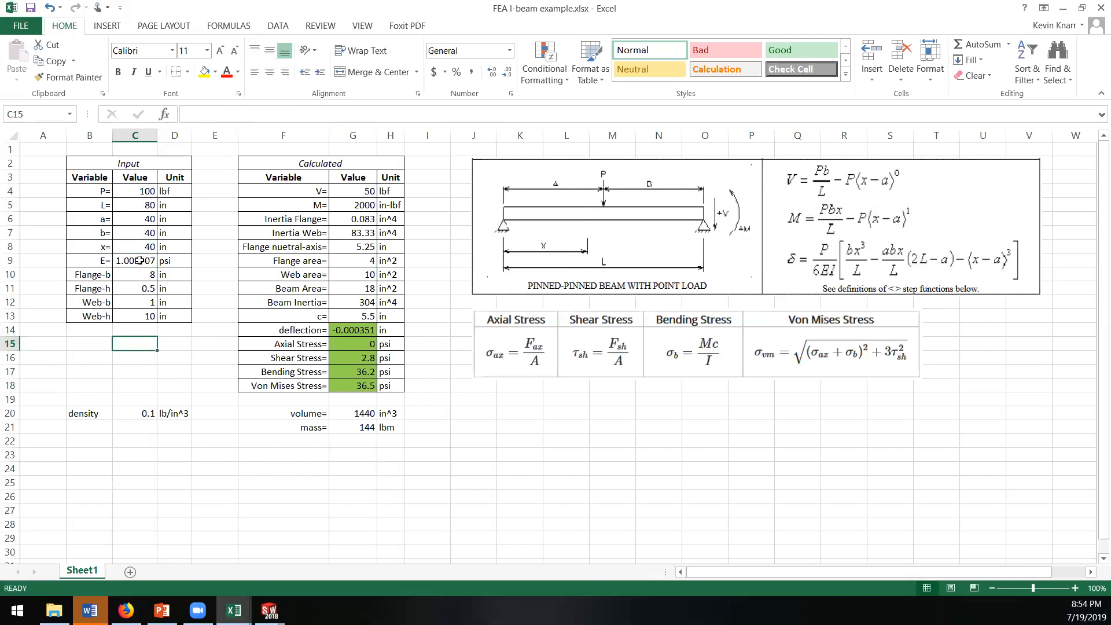
left_click(136, 261)
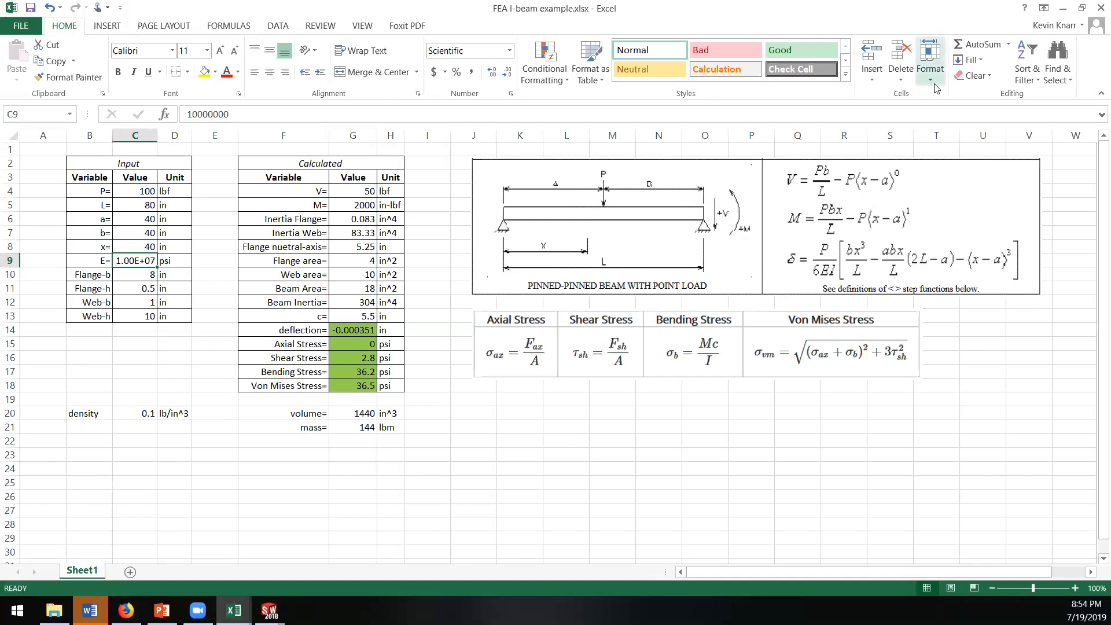
left_click(276, 27)
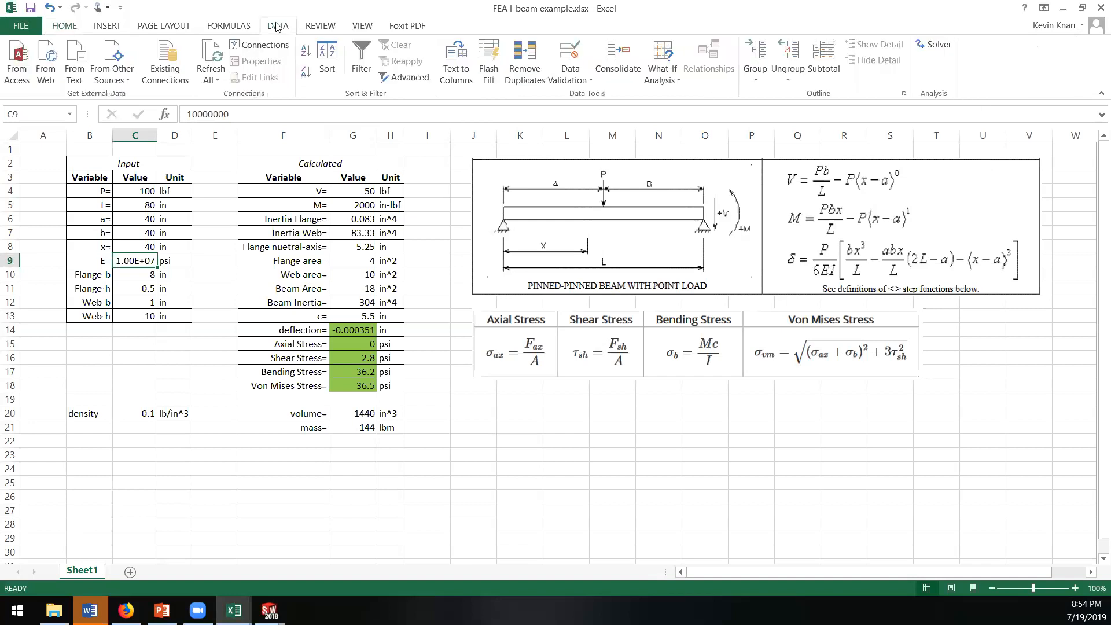
left_click(225, 26)
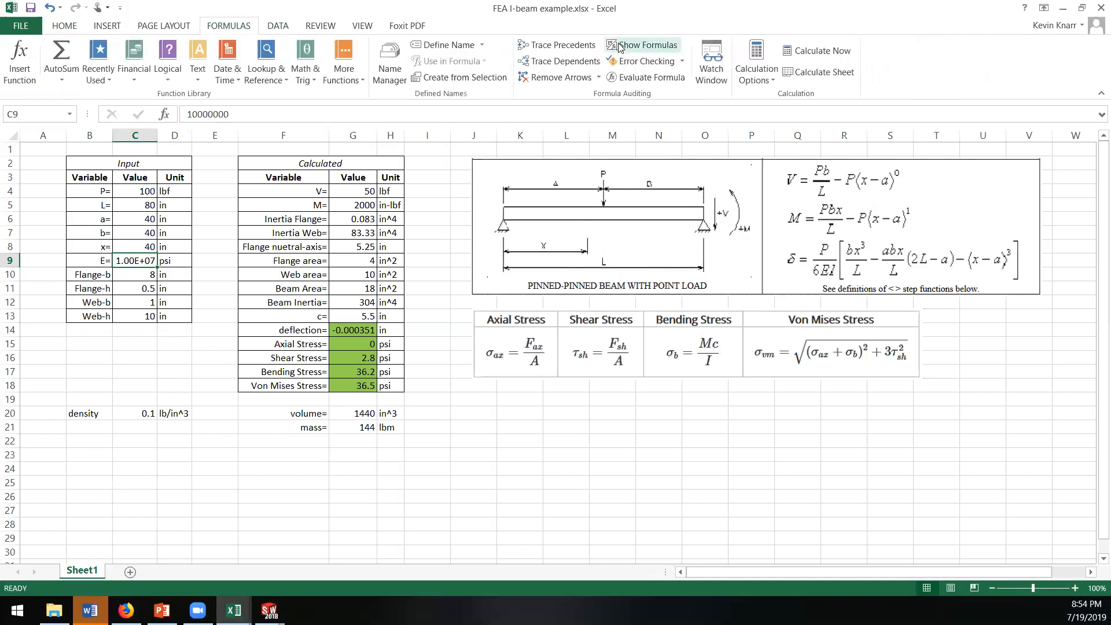
left_click(563, 61)
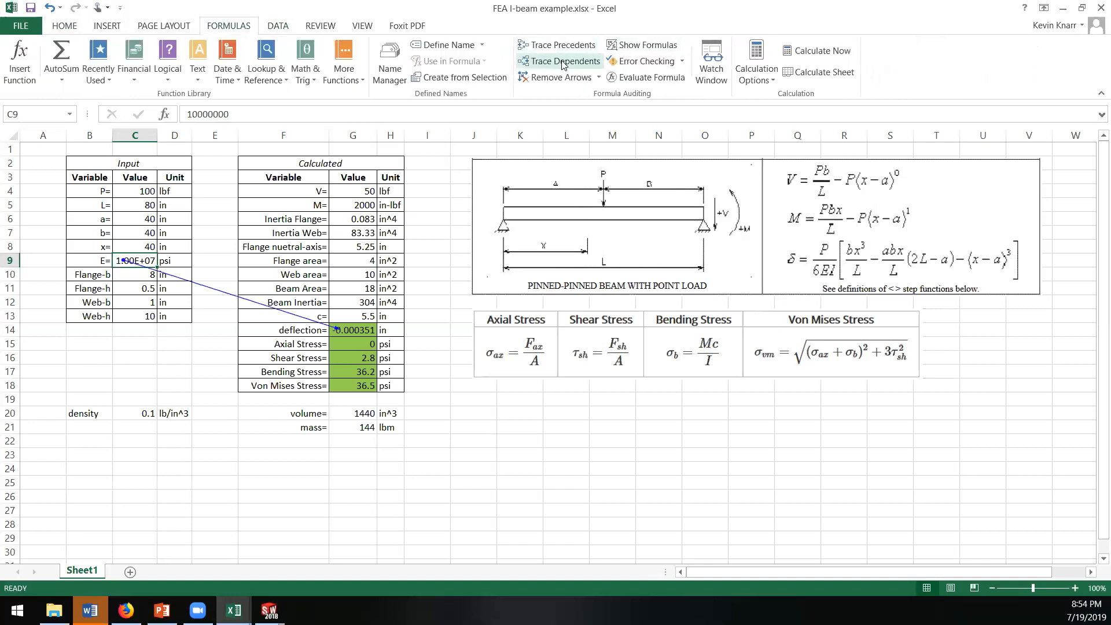
Step: Inspect which cells the deflection formula in G14 references, and remove the trace arrows from the sheet
left_click(353, 329)
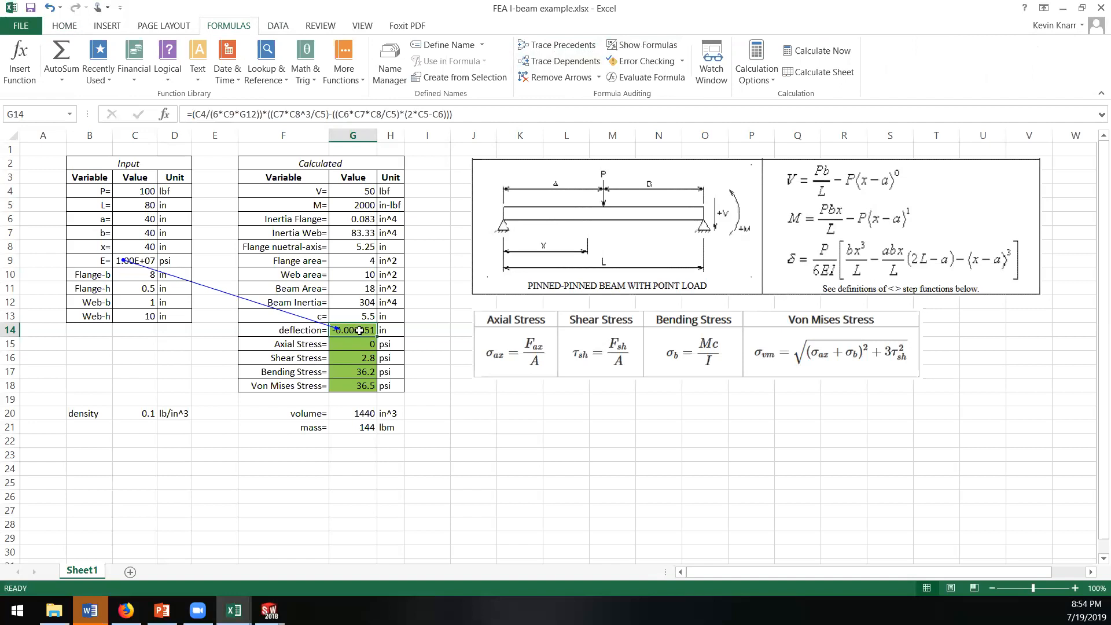
double_click(359, 330)
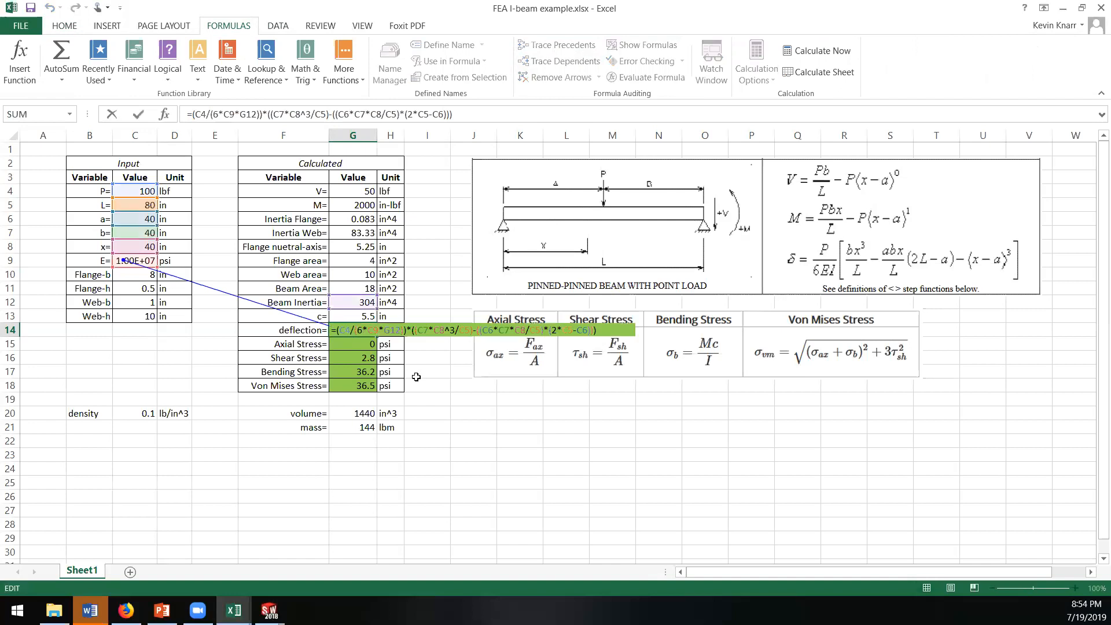
key("Escape")
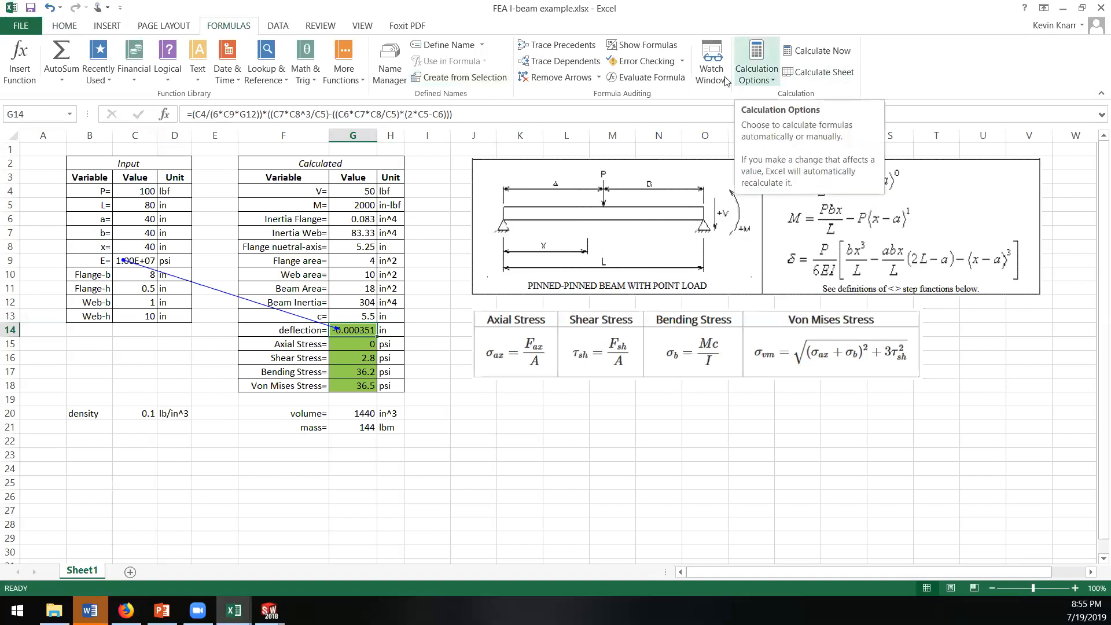
left_click(560, 78)
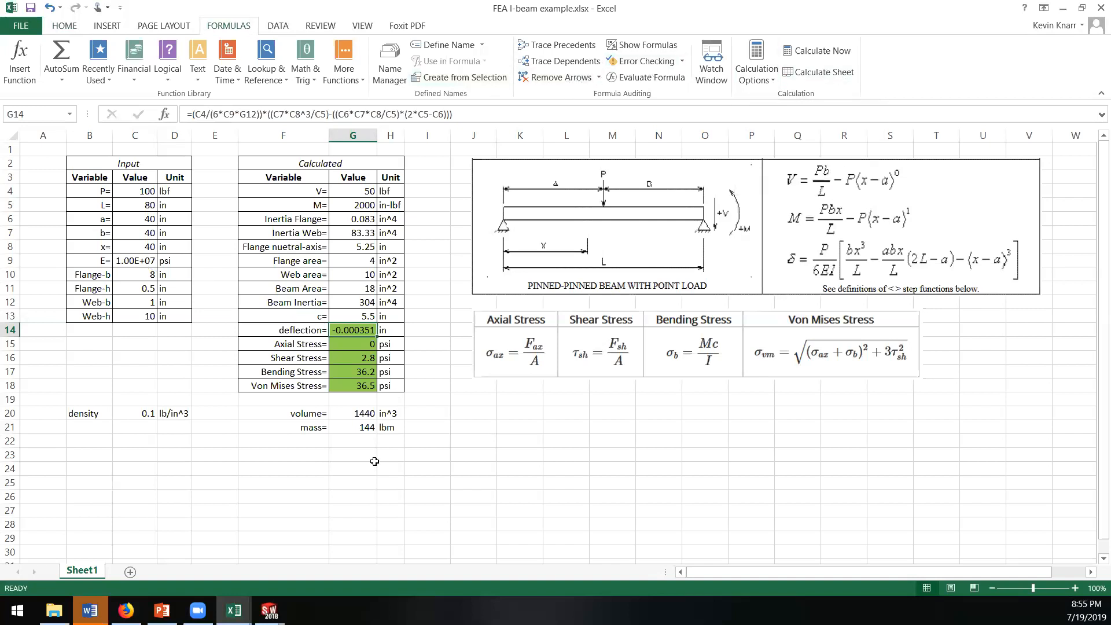
left_click(355, 478)
left_click(297, 476)
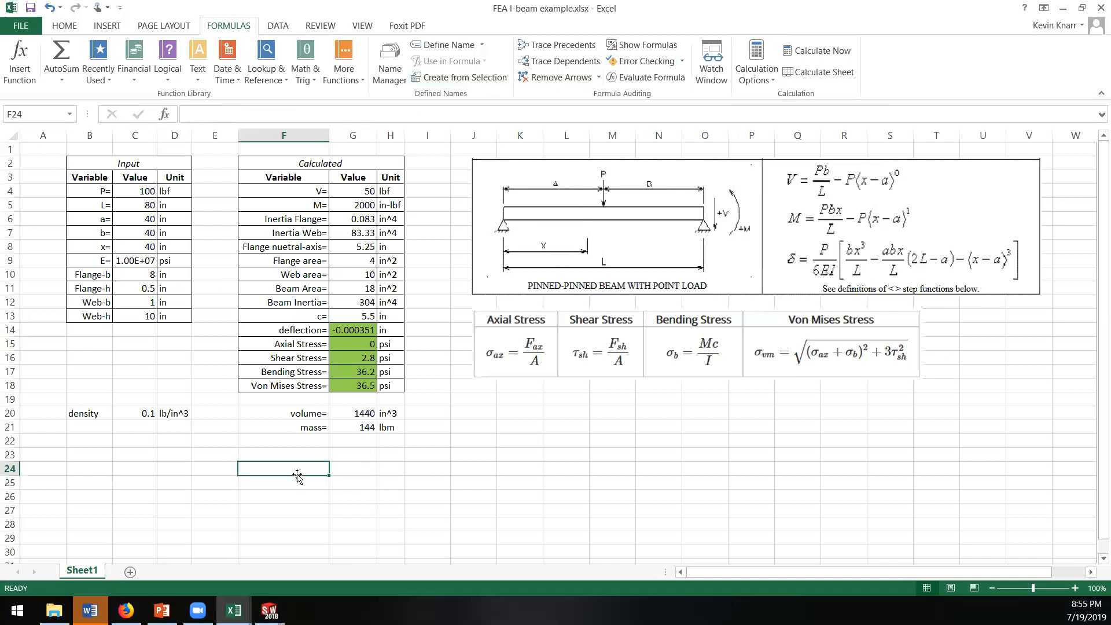
left_click(287, 455)
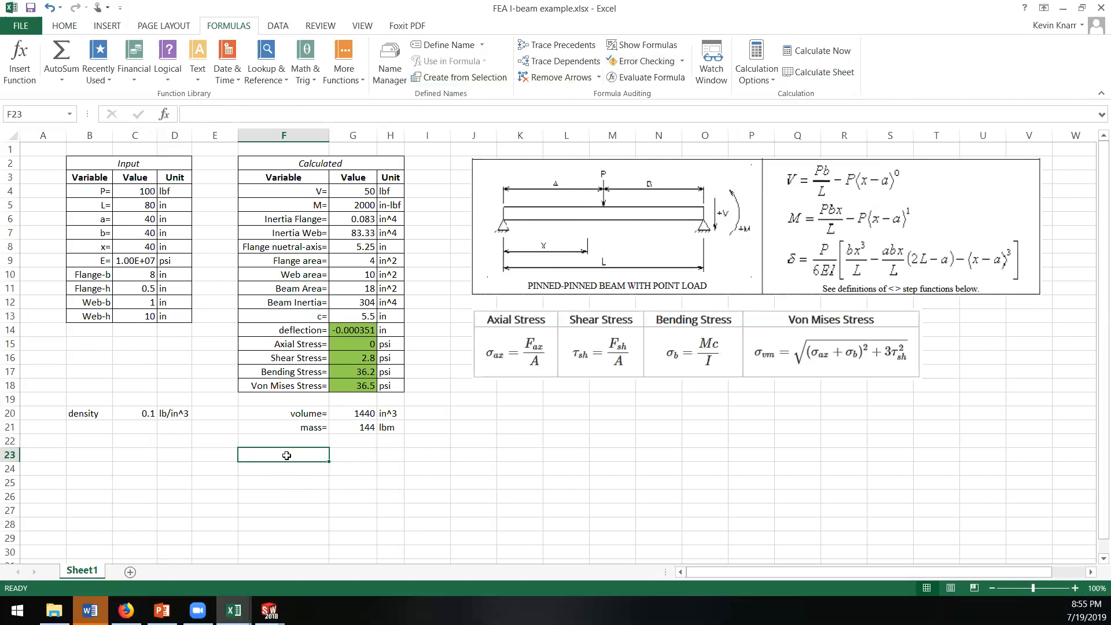
Step: Review the beam length, load position a, and the flange and web dimensions in the input table
left_click(144, 206)
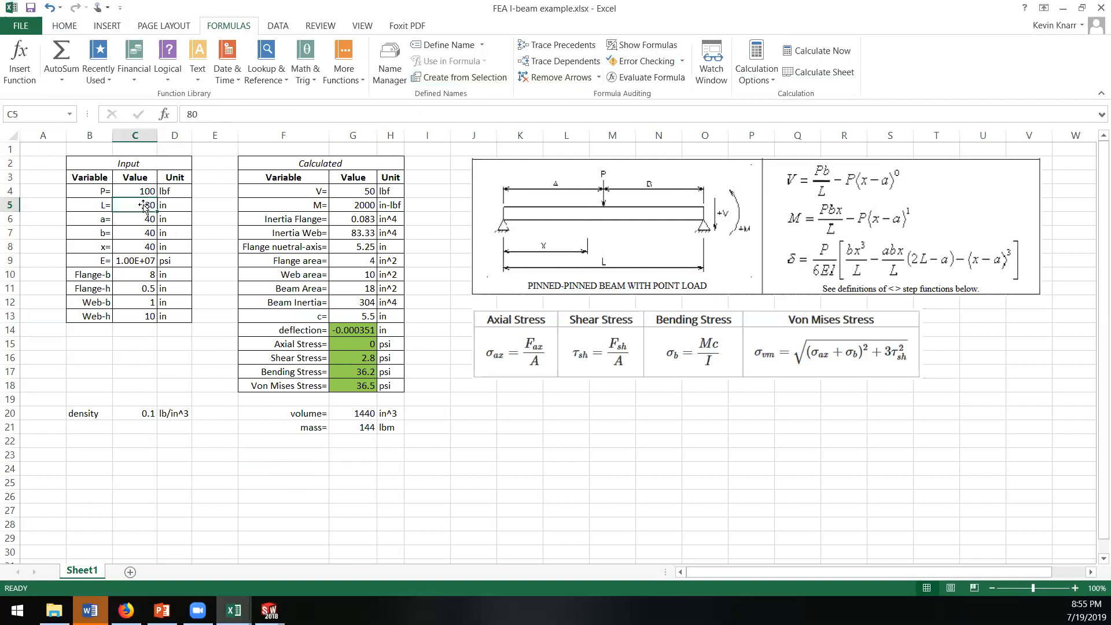
left_click(143, 218)
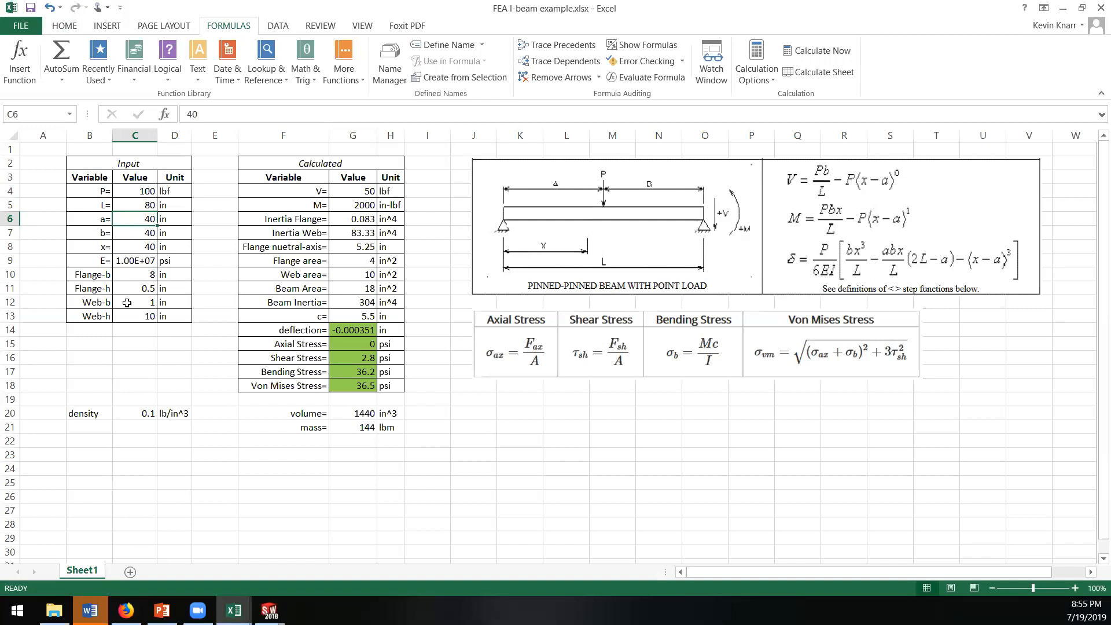
left_click(127, 276)
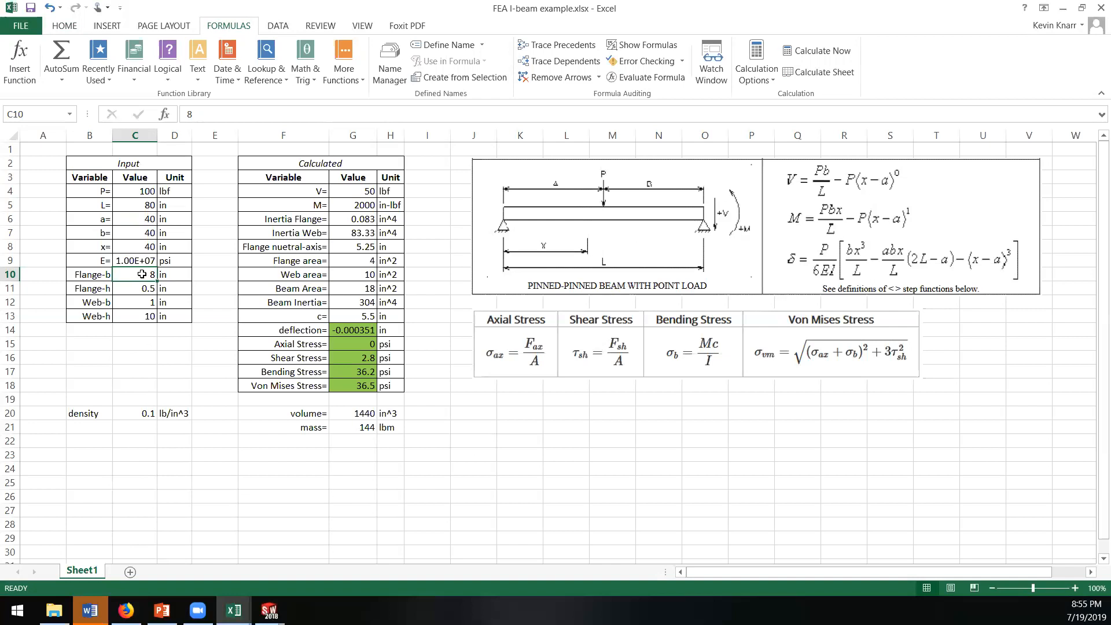
left_click(134, 286)
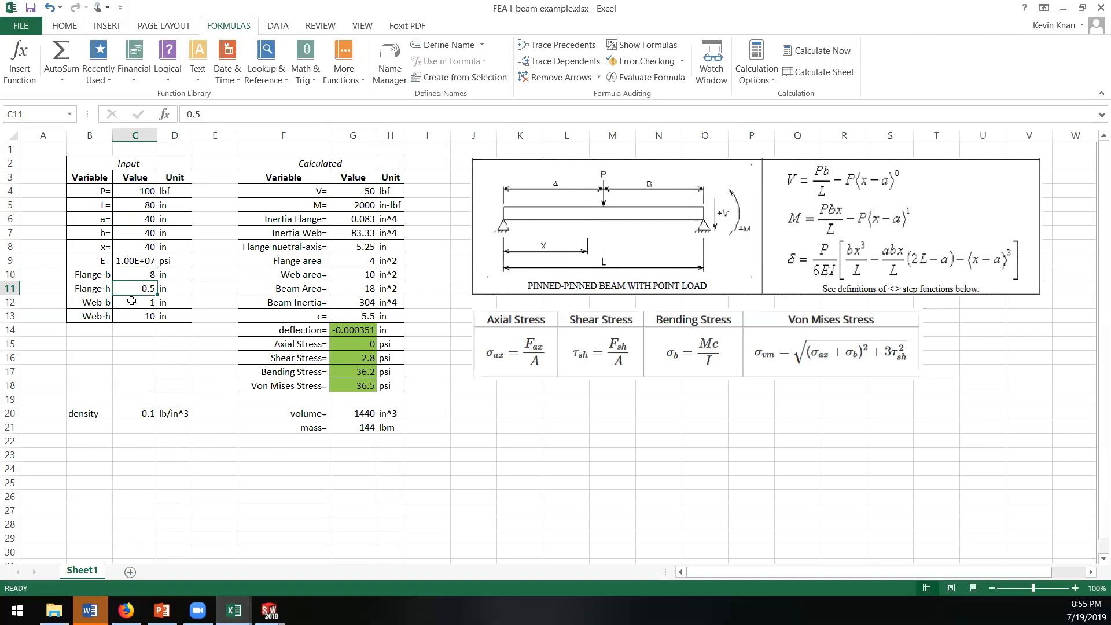
left_click(132, 302)
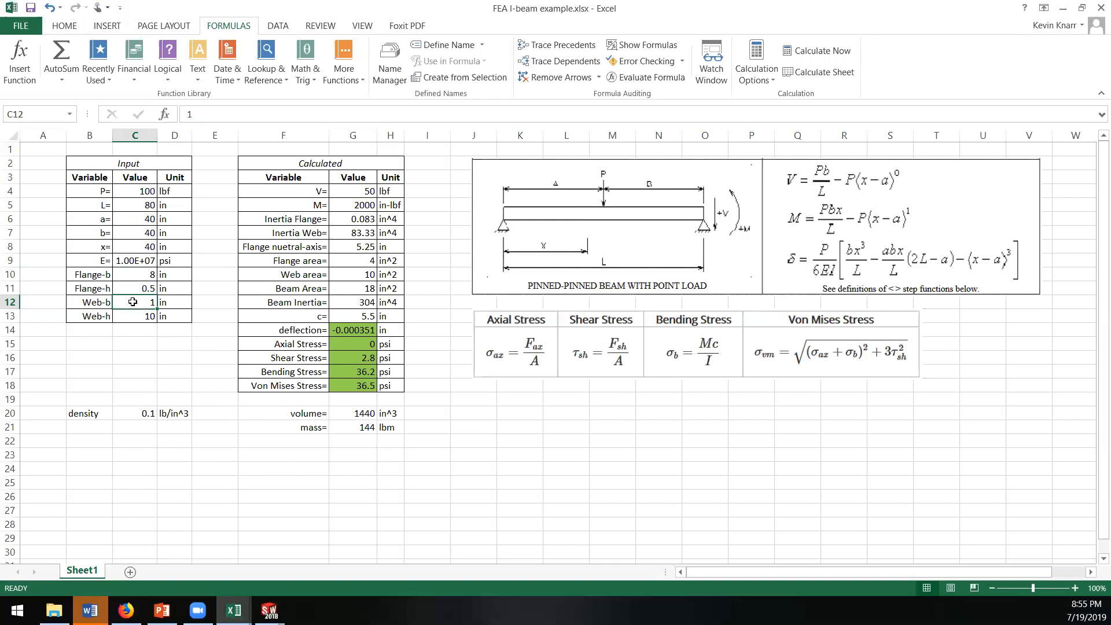
left_click(136, 313)
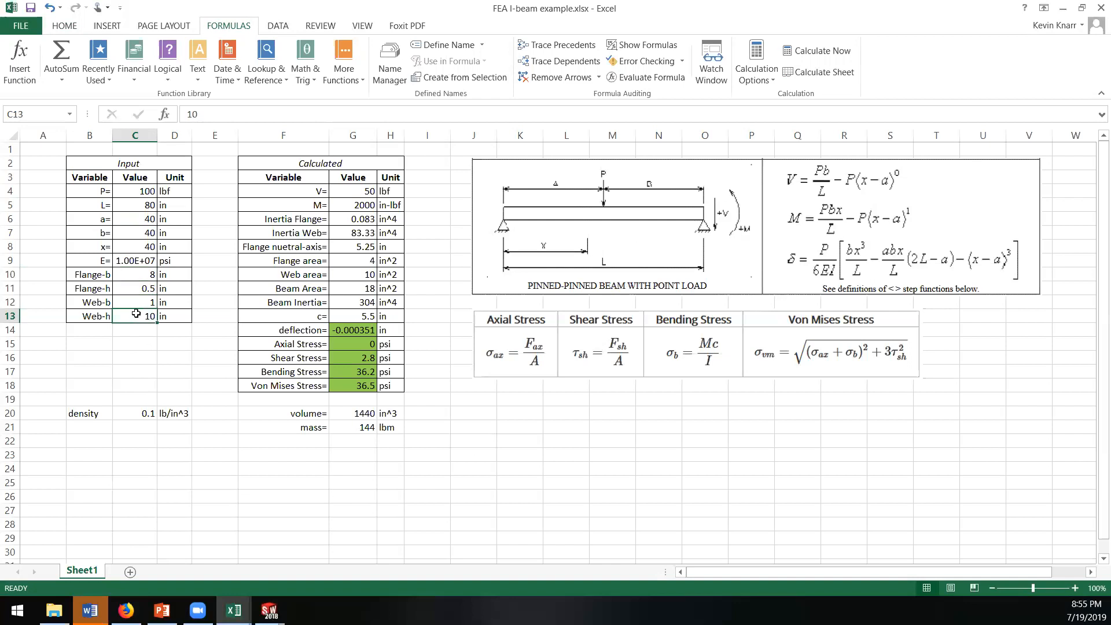
left_click(138, 343)
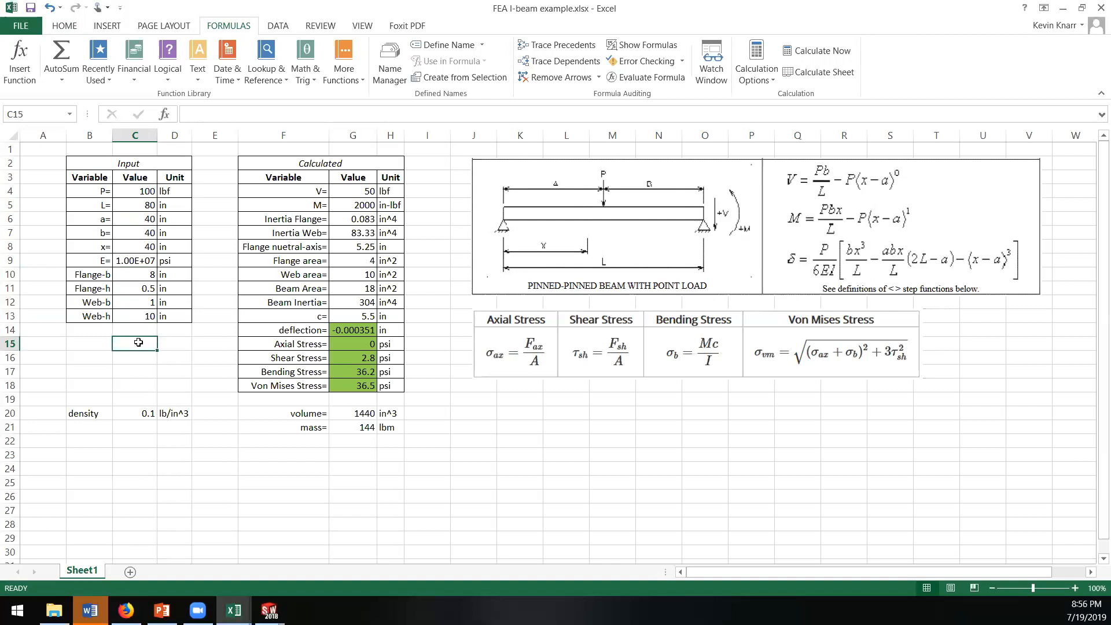
left_click(305, 466)
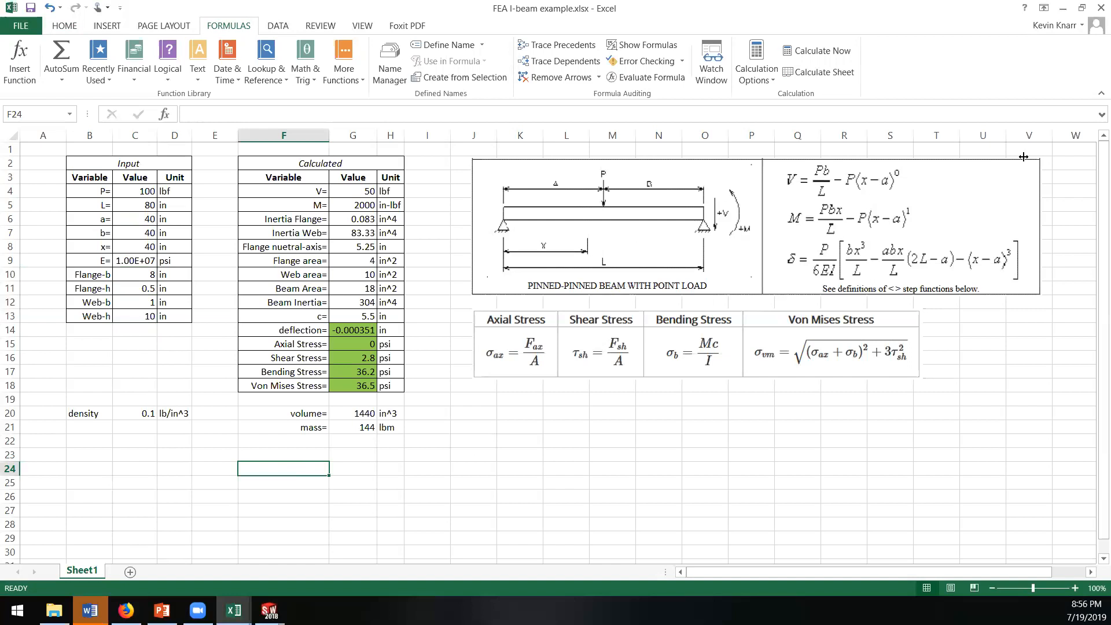
Step: Set up Solver to minimize the beam mass, using cell G21 as the objective
left_click(280, 25)
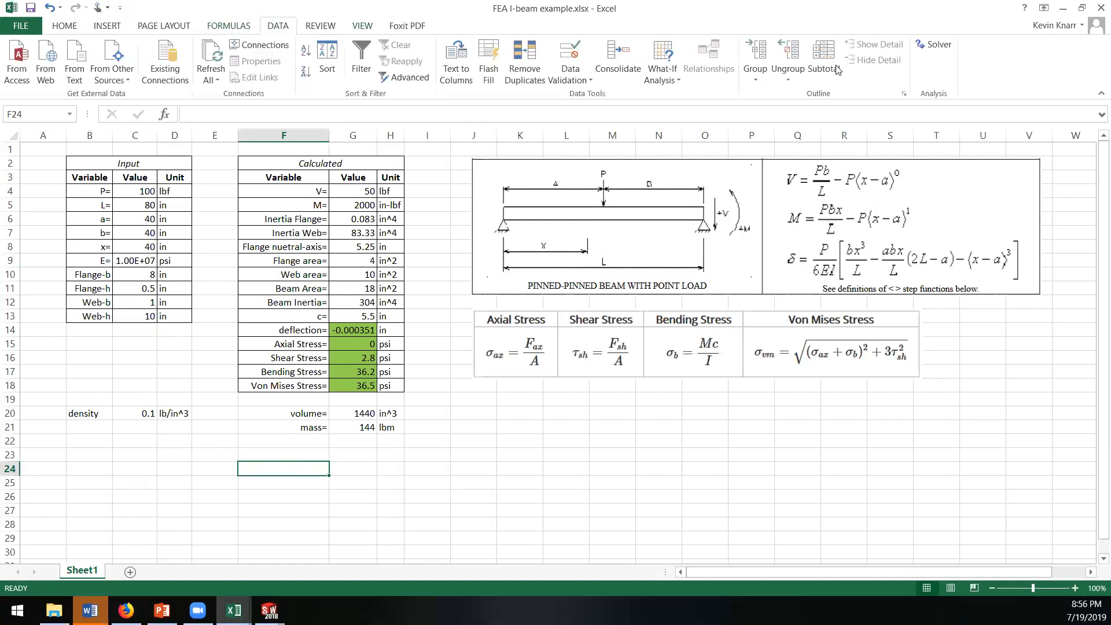
left_click(939, 50)
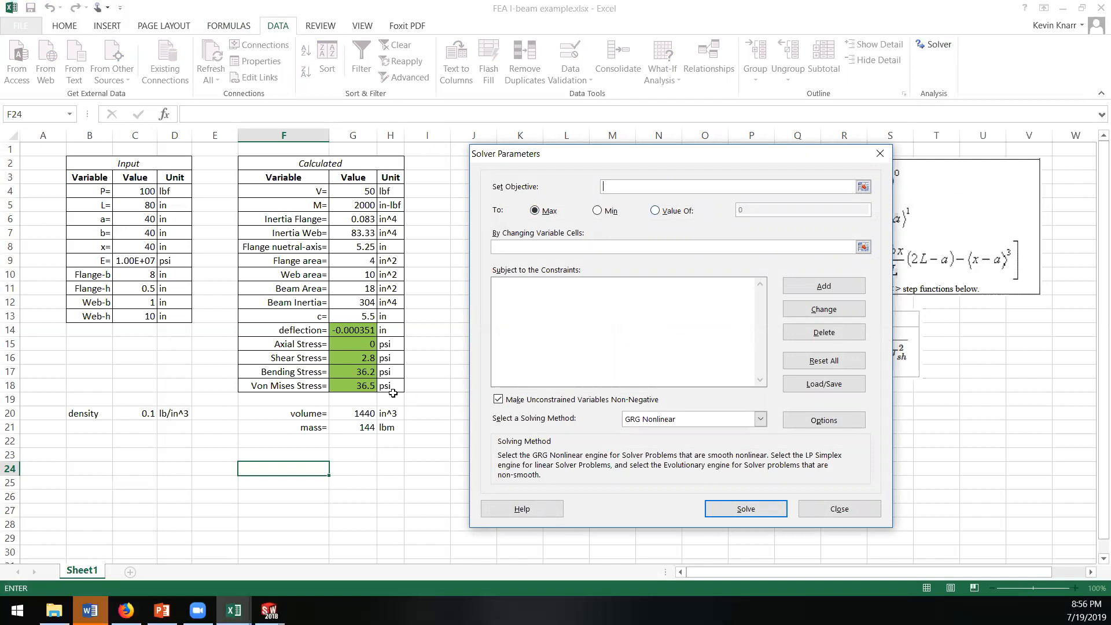
left_click(655, 212)
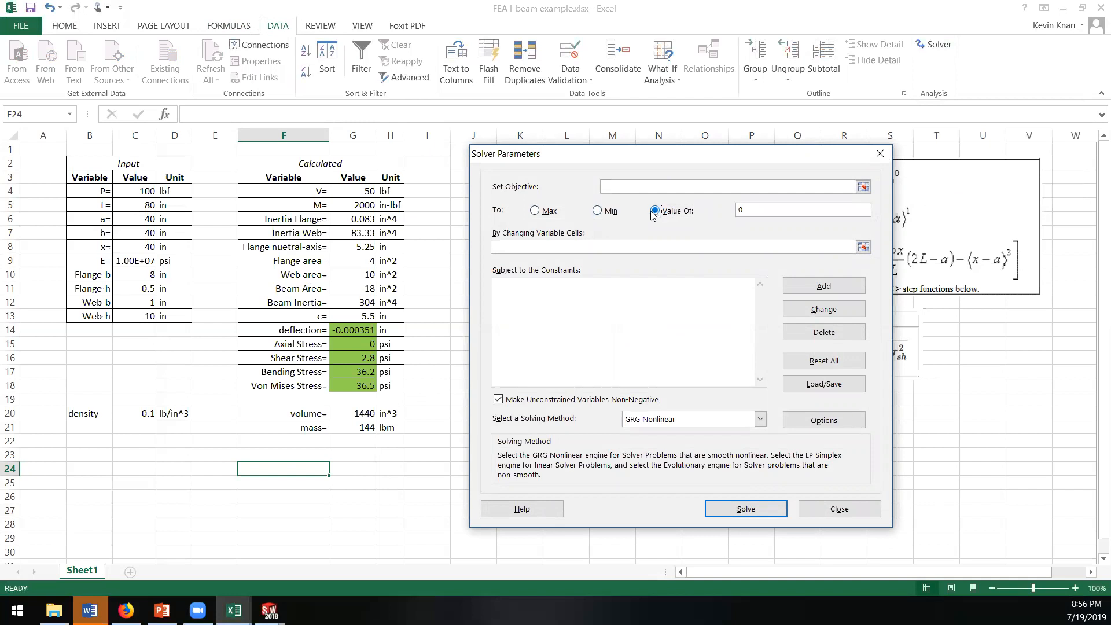
left_click(597, 211)
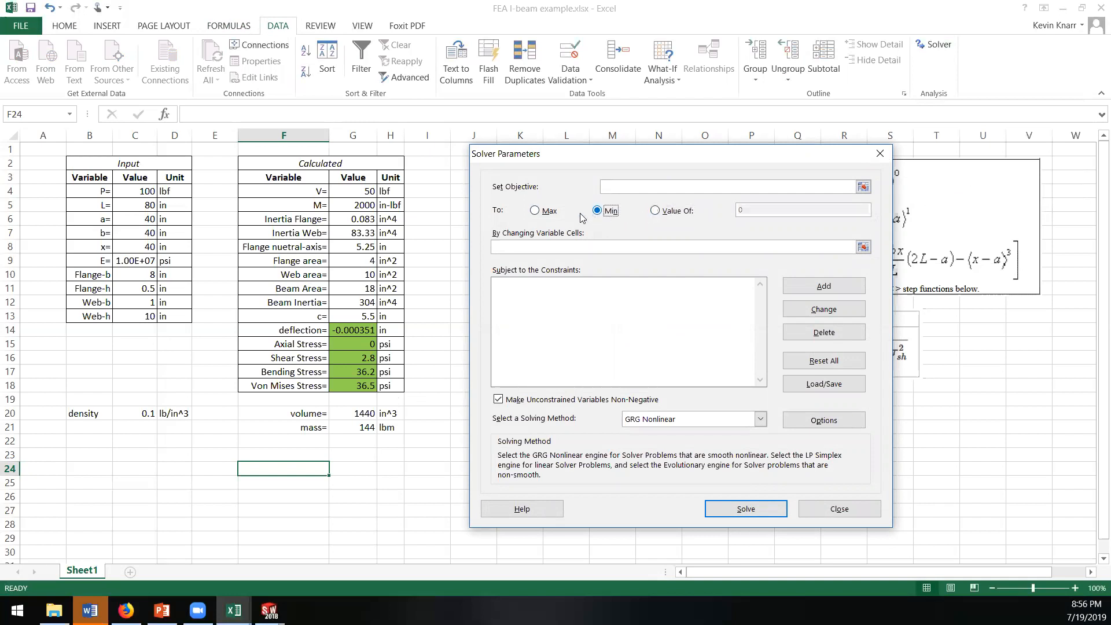
left_click(534, 211)
left_click(596, 212)
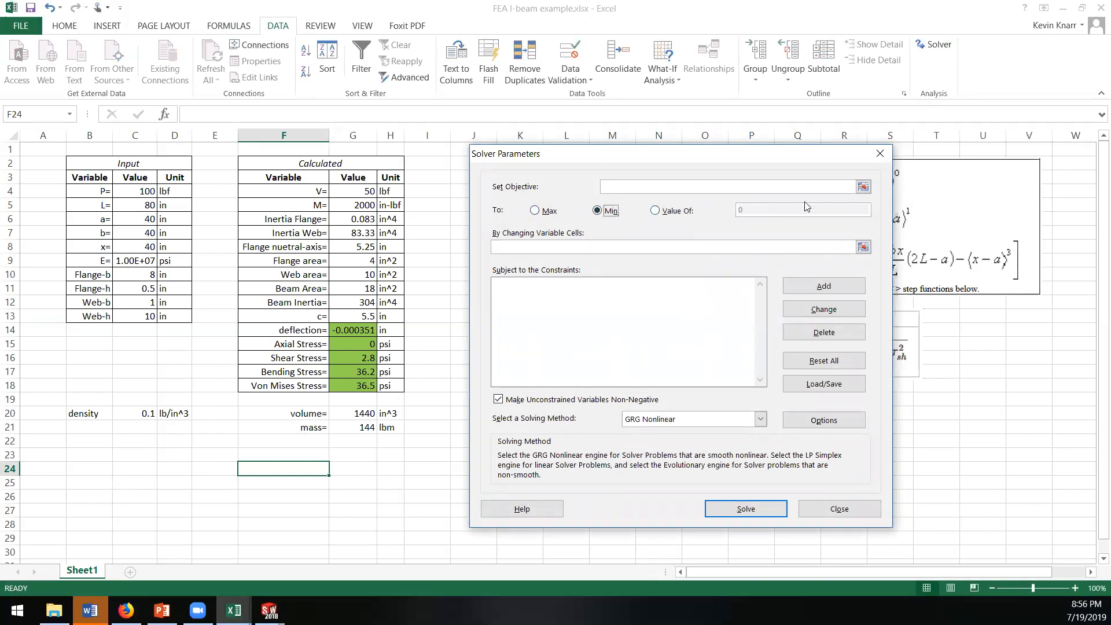
left_click(863, 187)
left_click(358, 426)
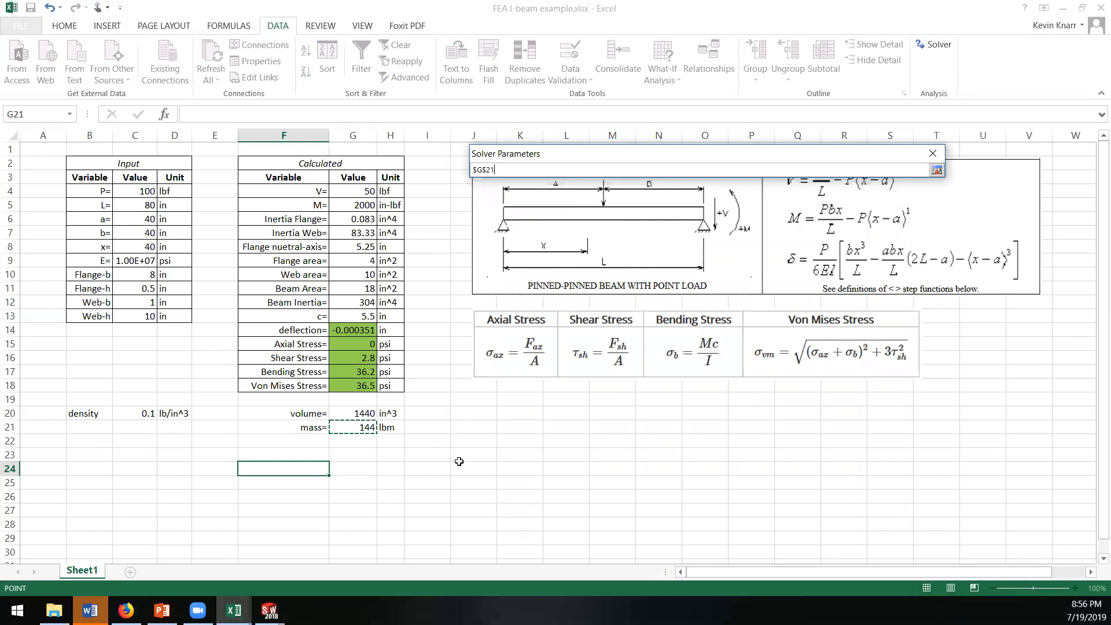
key("Return")
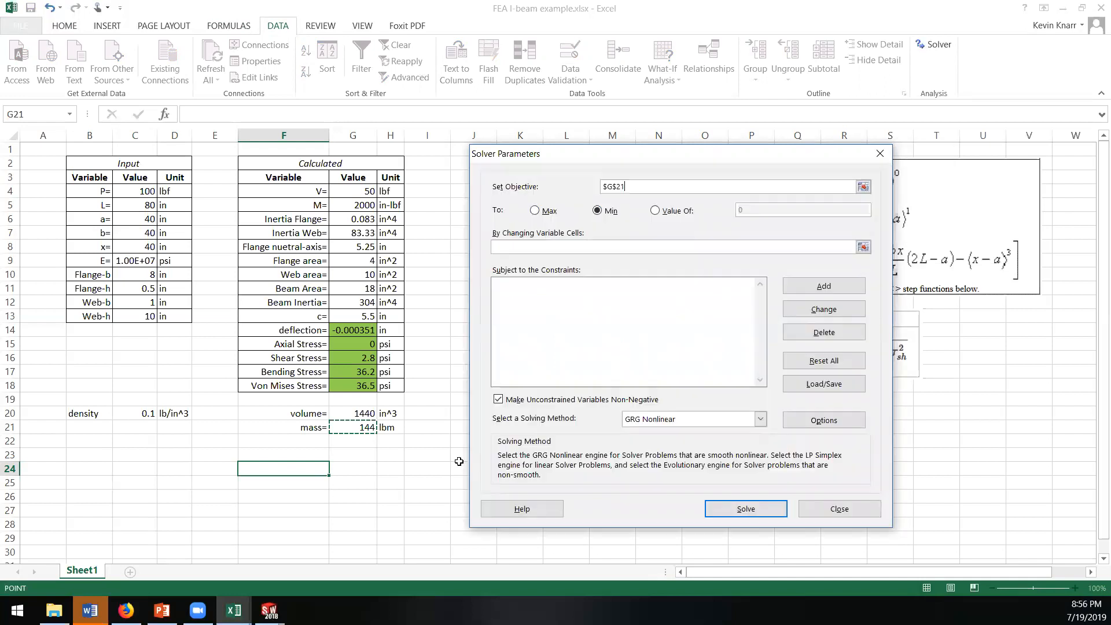
Step: Define the flange and web dimensions in C10:C13 as the cells Solver may change
left_click(567, 246)
left_click(533, 245)
left_click(863, 248)
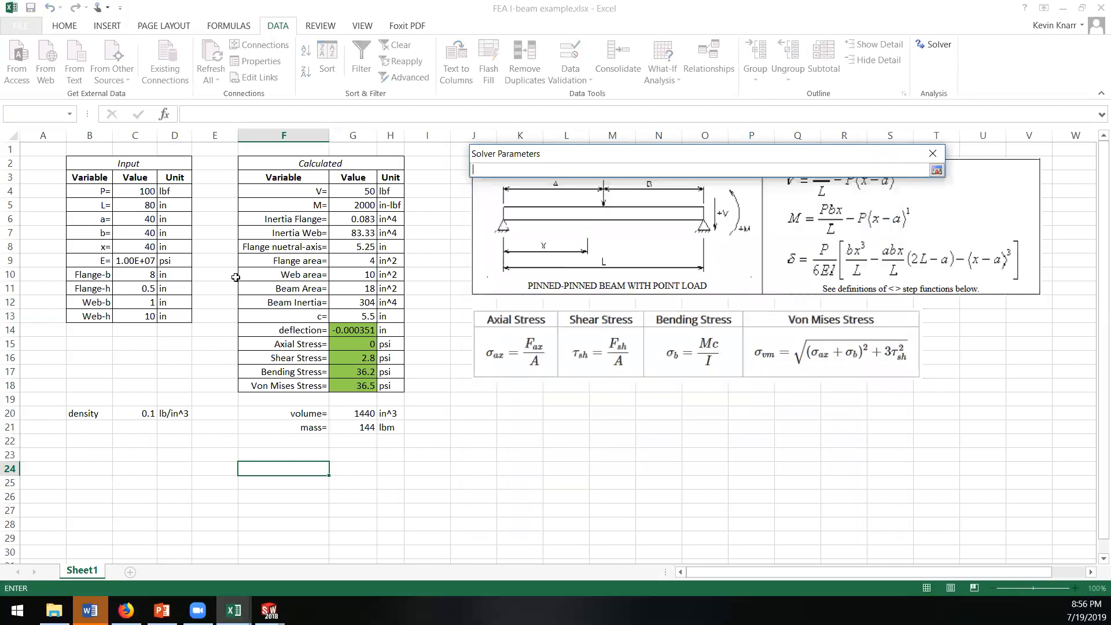
left_click_drag(141, 273, 143, 313)
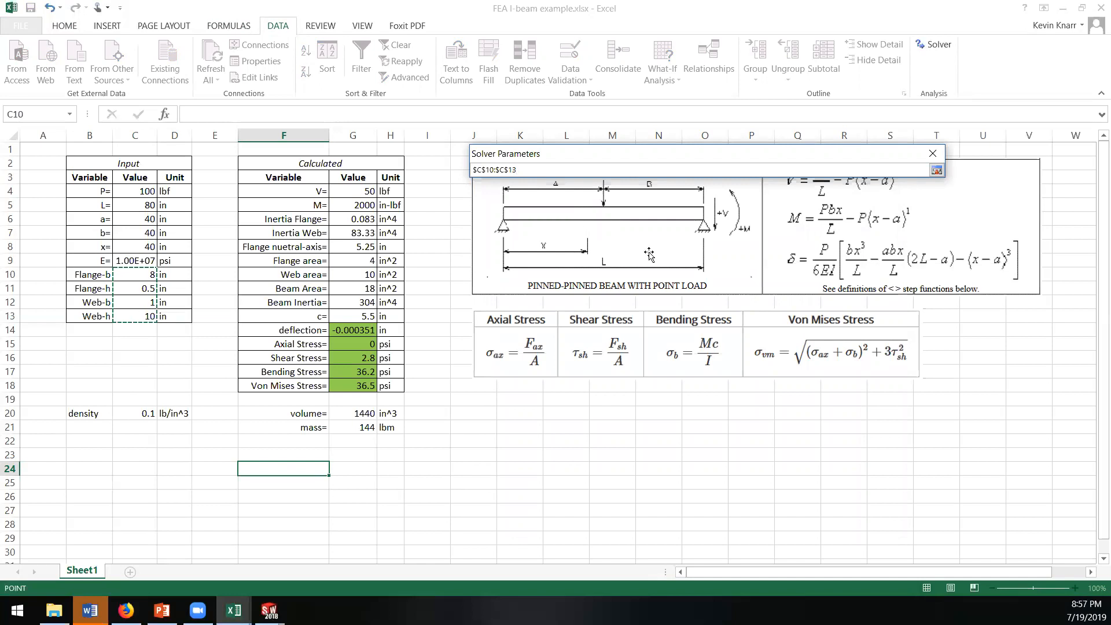
left_click(936, 170)
left_click(638, 312)
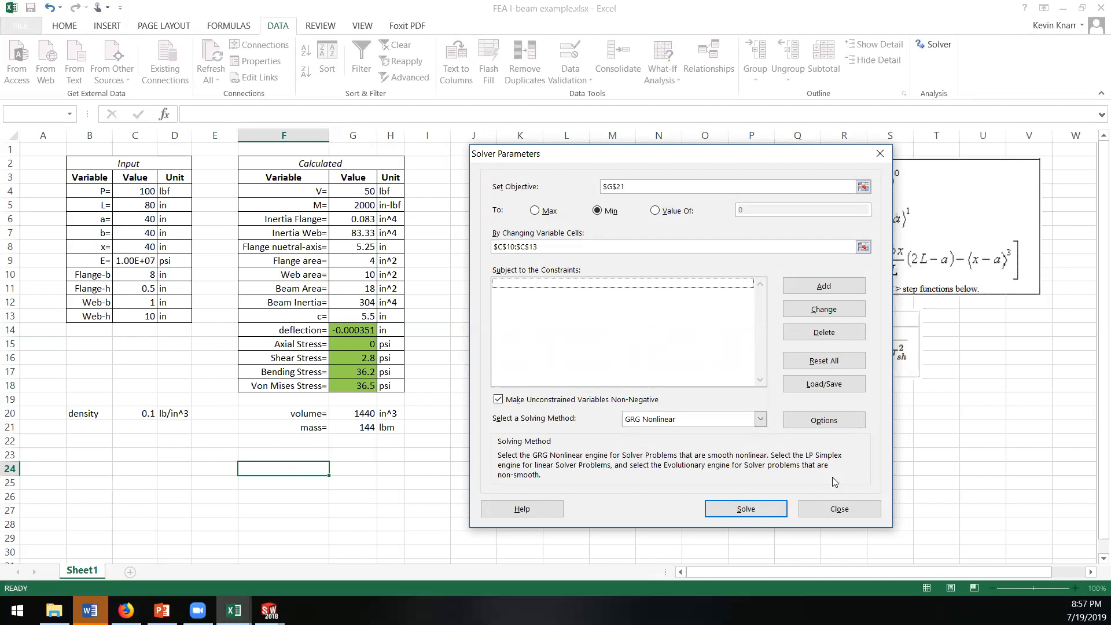
Step: Run Solver without any constraints and keep its solution for the flange and web dimensions
left_click(756, 509)
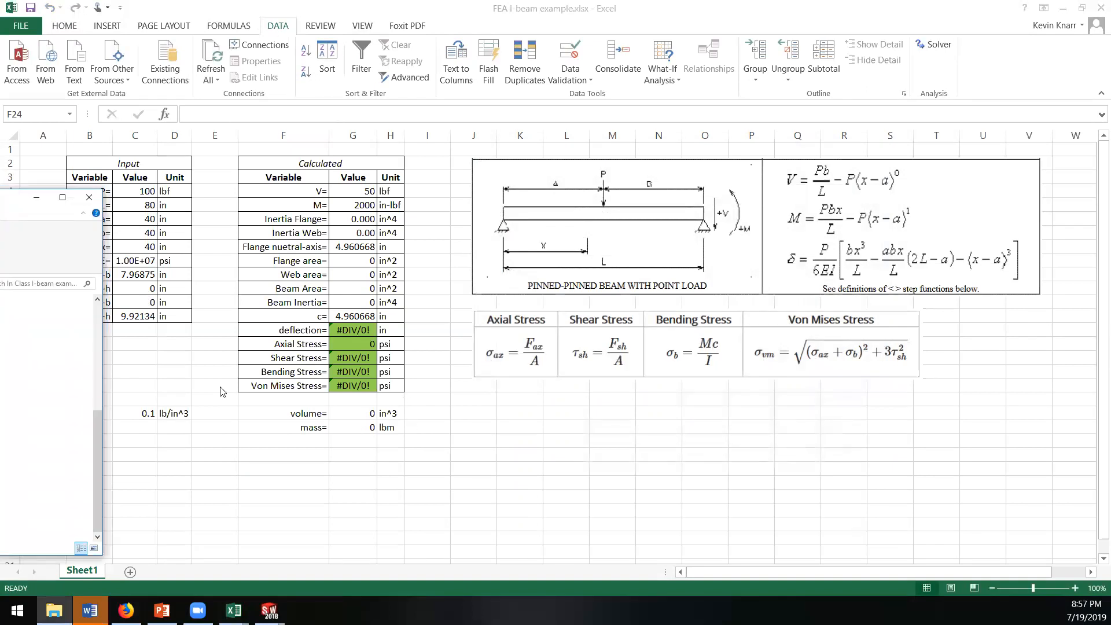
left_click(218, 413)
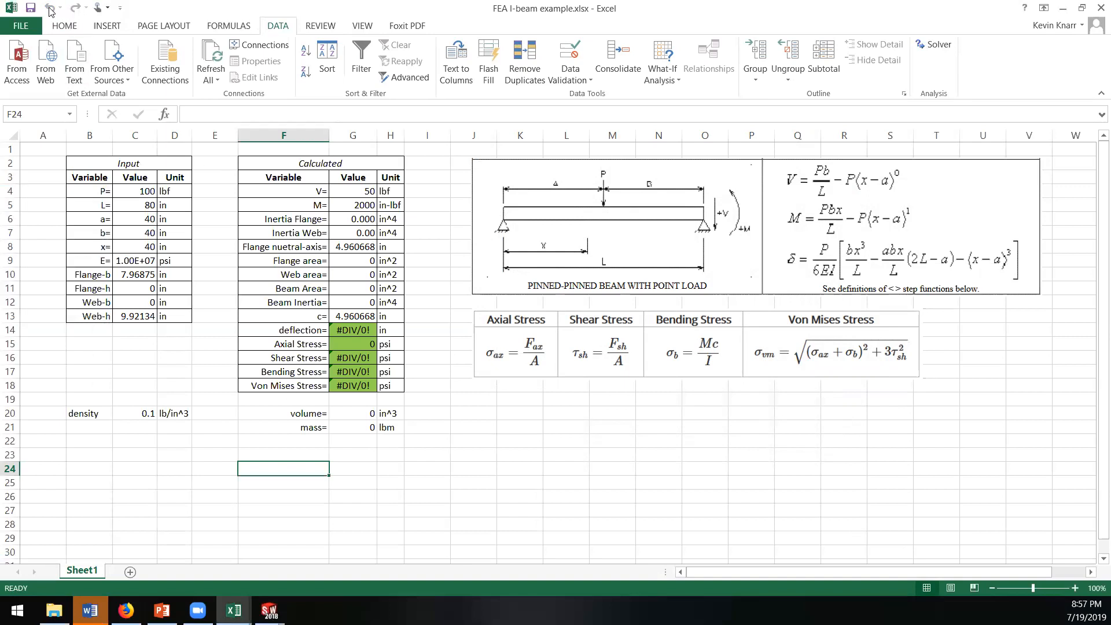
left_click(161, 341)
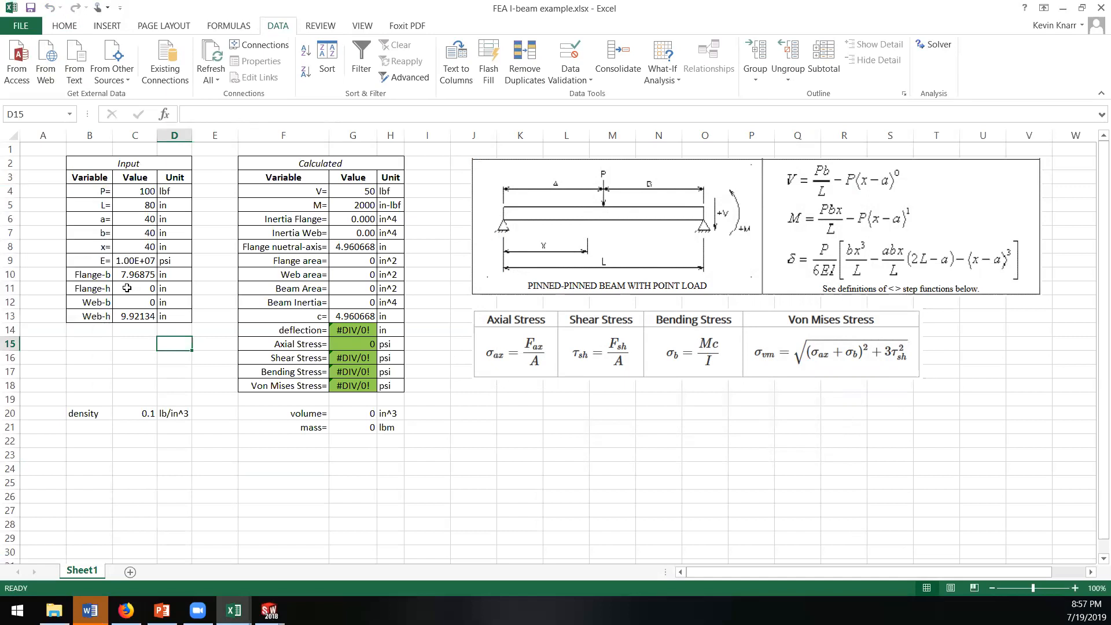
Step: Set both Flange-h and Web-b in the input table to 2 in
left_click(126, 288)
type("2")
key("Return")
type("2")
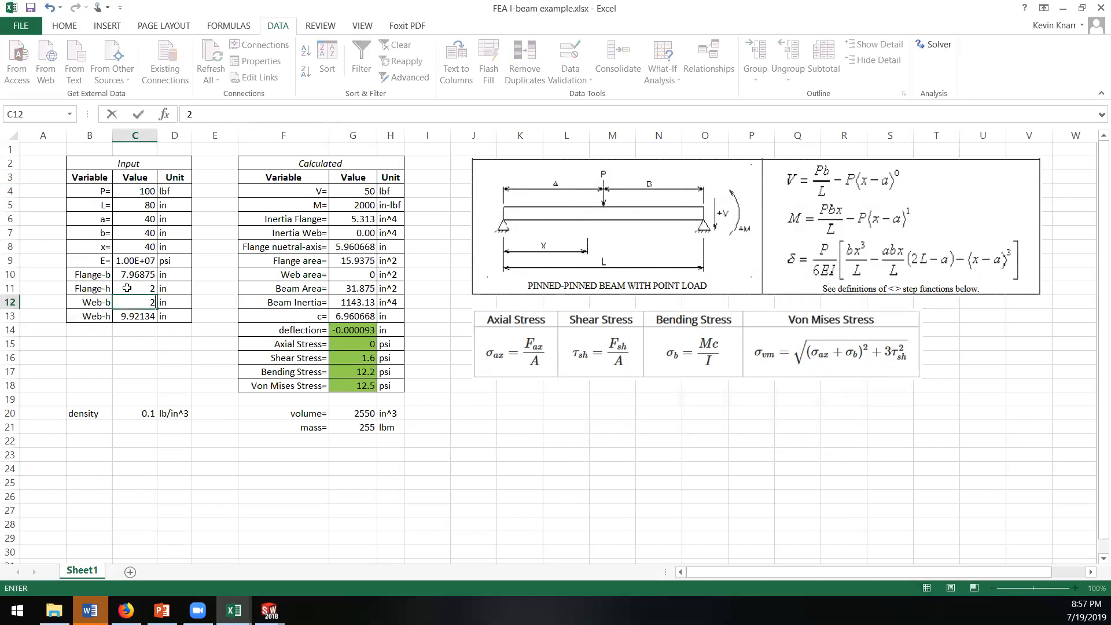
key("Return")
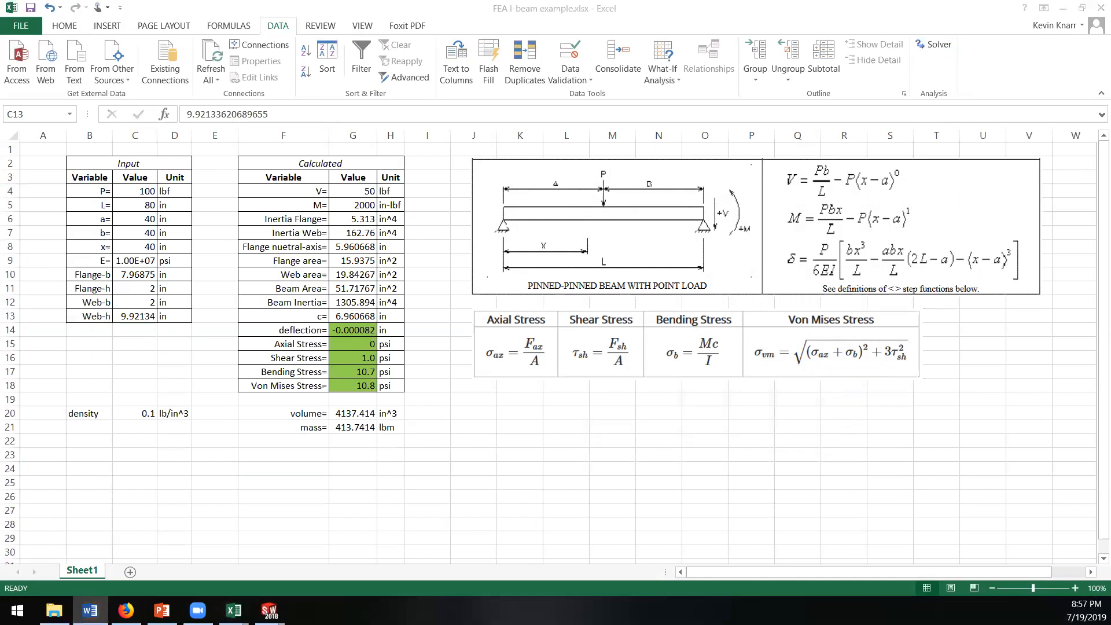
Step: Add a Solver constraint that keeps Flange-b in C10 less than or equal to 20
left_click(933, 46)
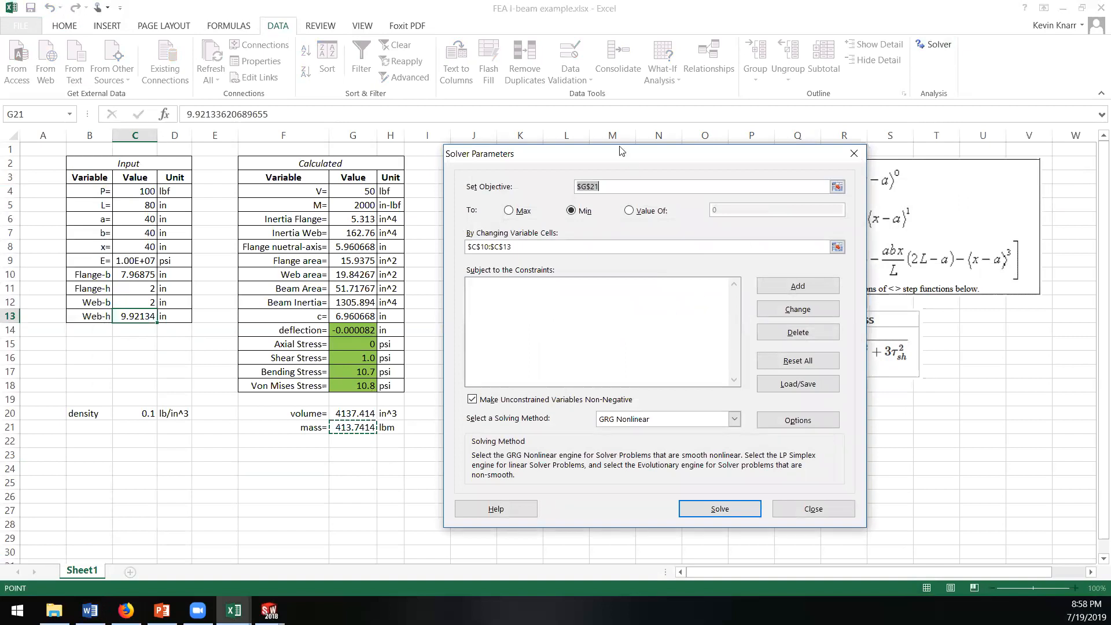
left_click_drag(619, 158, 720, 149)
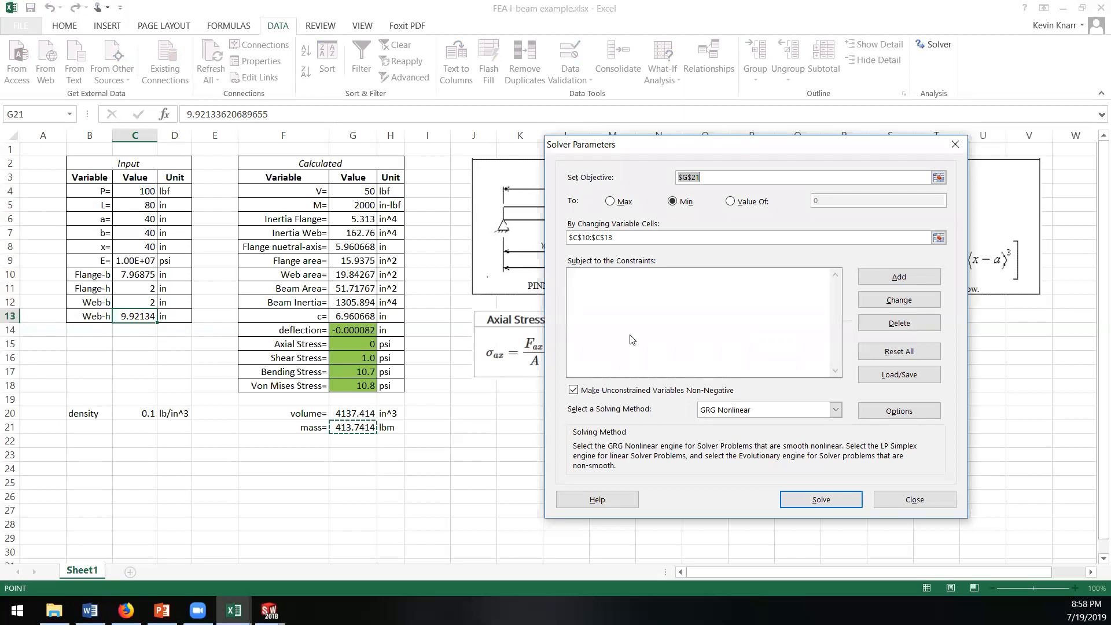
left_click(590, 279)
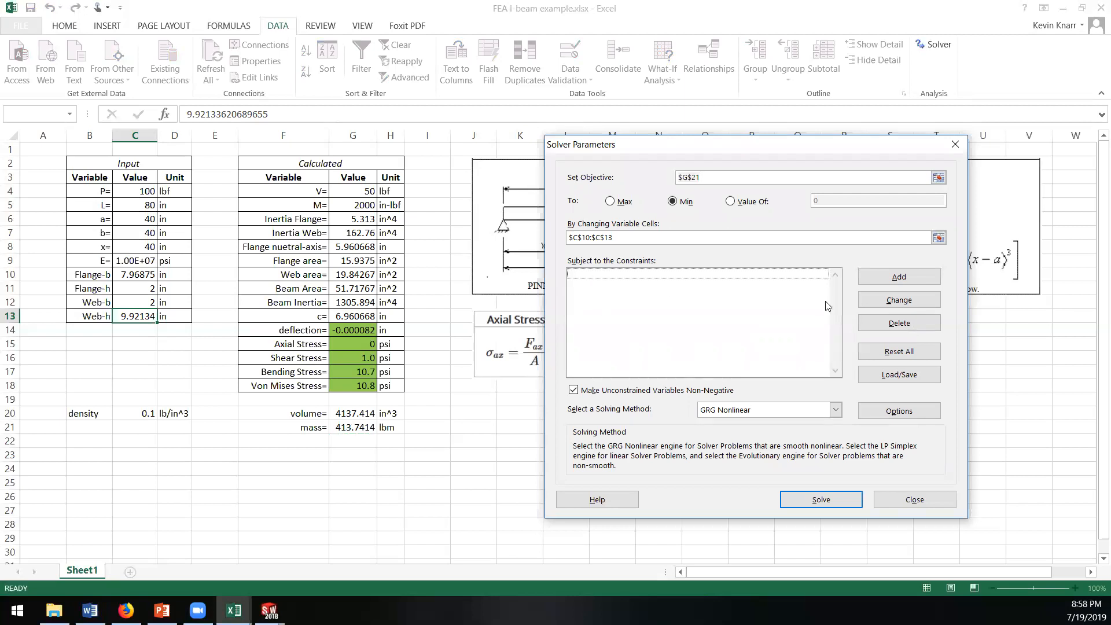
left_click(898, 276)
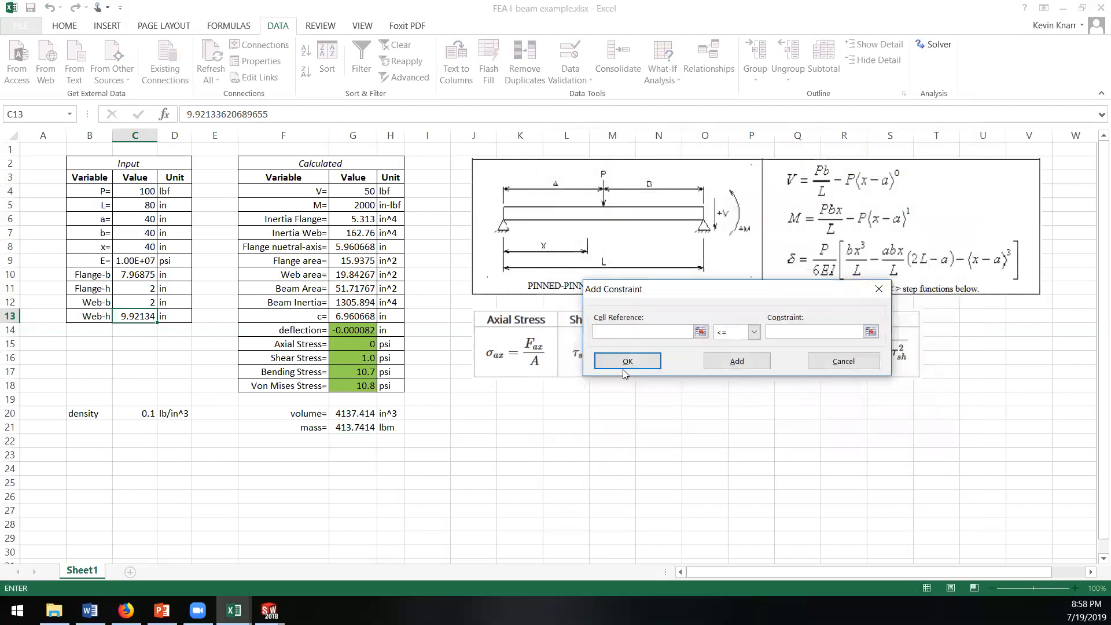
left_click(137, 274)
left_click(798, 335)
left_click(736, 362)
Step: Add a Solver constraint that keeps Flange-b in C10 greater than or equal to 1
left_click(130, 275)
left_click(753, 333)
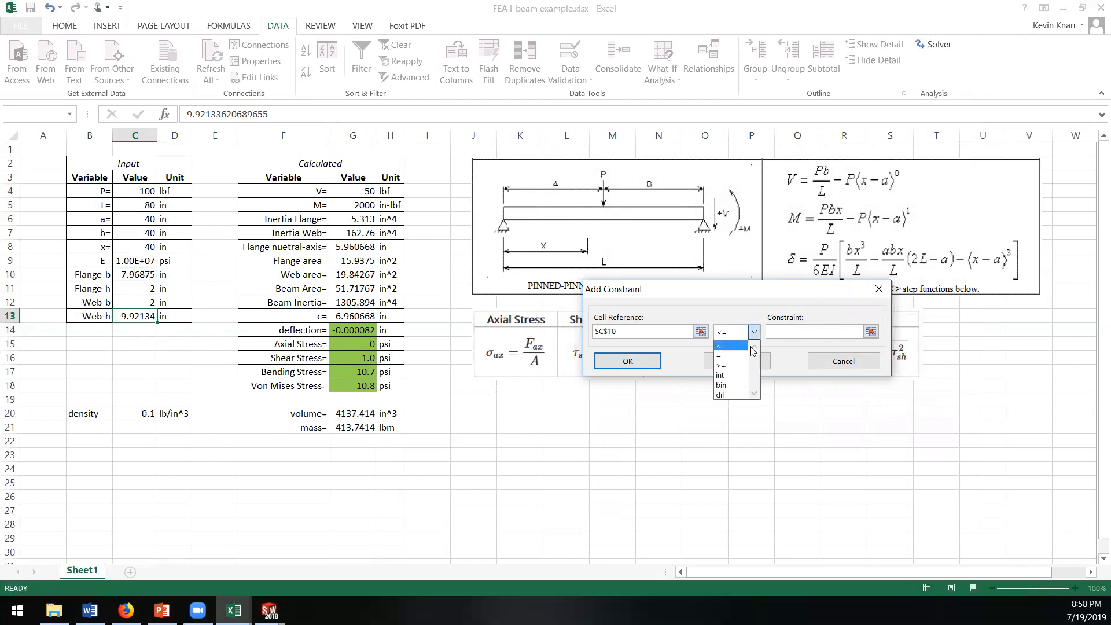
left_click(720, 365)
left_click(787, 333)
type("1")
left_click(737, 362)
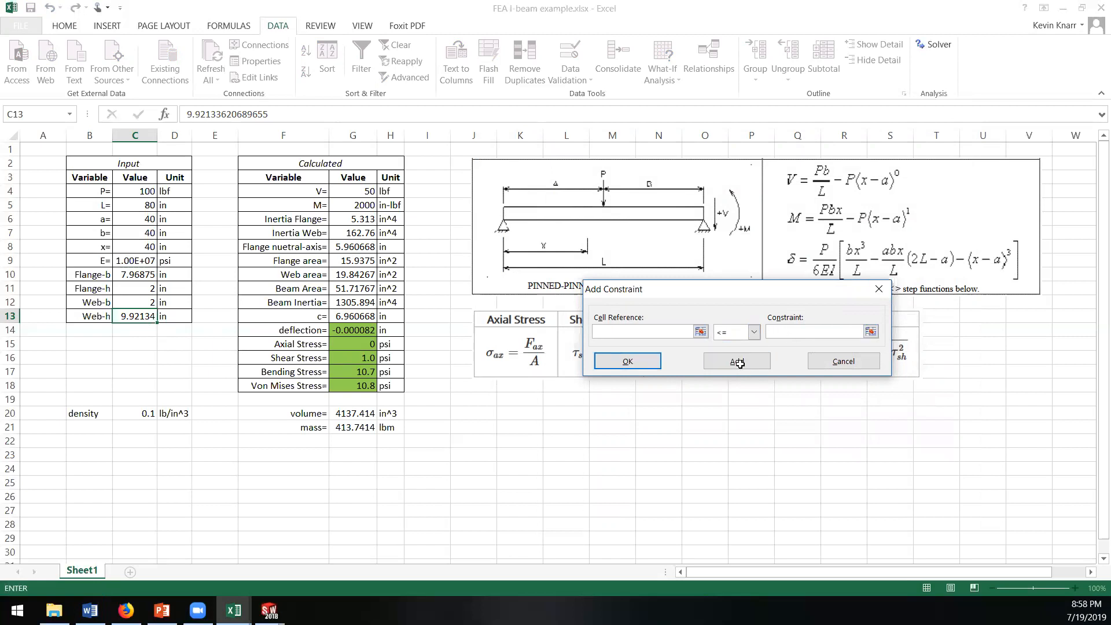
Step: Add Solver constraints limiting Flange-h in C11 to at most 10 and at least 1
left_click(130, 289)
left_click(796, 332)
type("10")
left_click(727, 364)
left_click(133, 290)
left_click(753, 331)
left_click(730, 365)
left_click(784, 331)
type("1")
left_click(730, 363)
Step: Add Solver constraints limiting Web-b in C12 to at most 10 and at least 1
left_click(140, 299)
left_click(782, 332)
type("1")
left_click(741, 364)
left_click(141, 301)
left_click(753, 332)
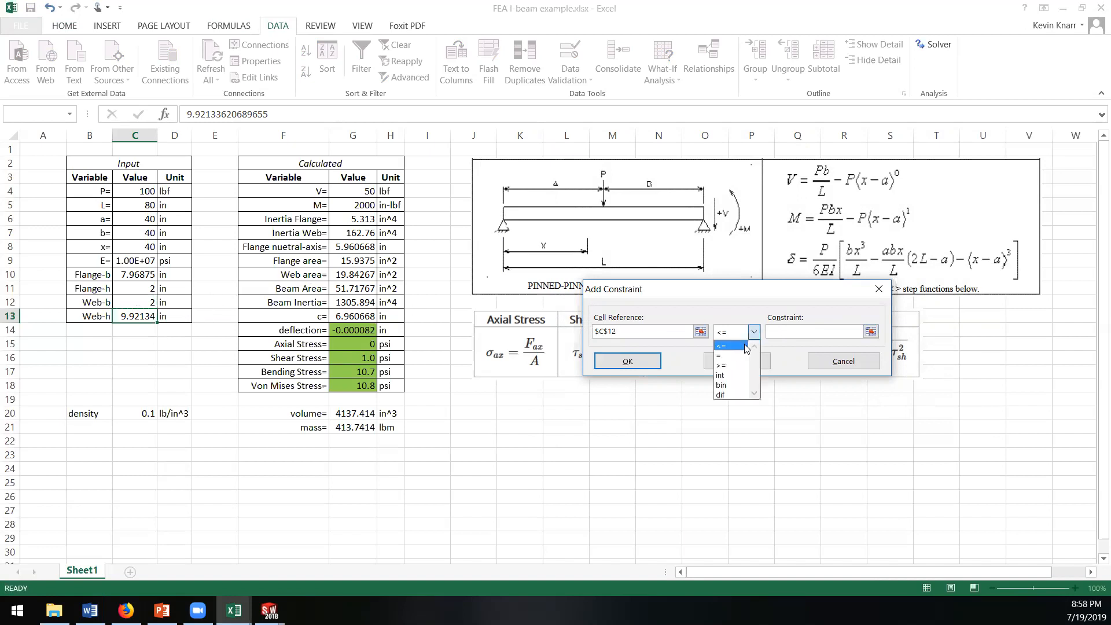
left_click(734, 368)
left_click(786, 328)
type("10")
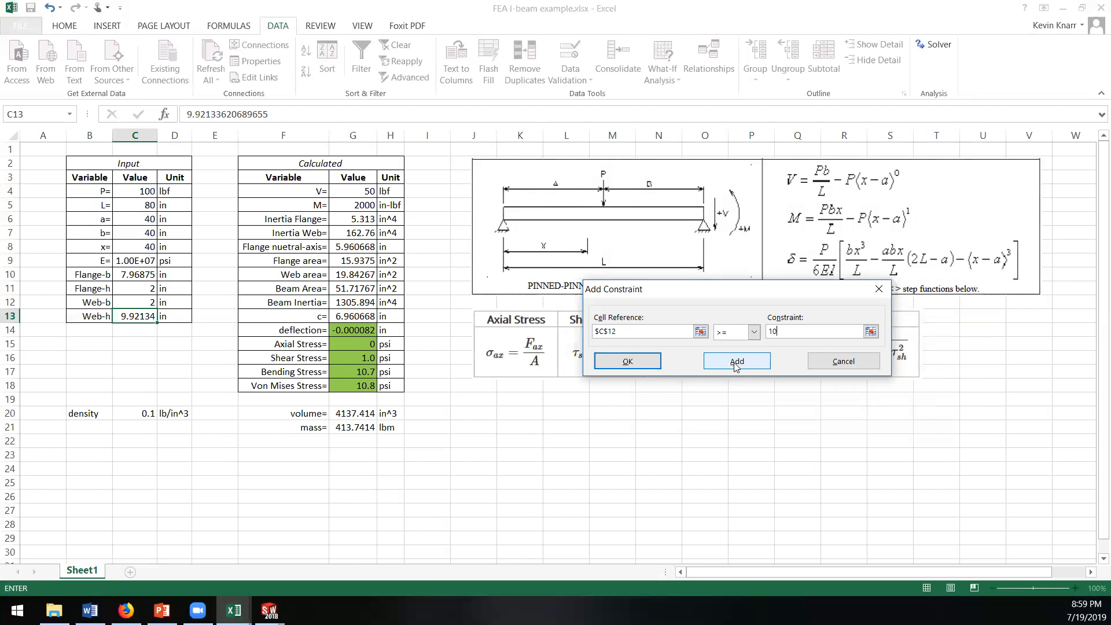
key("Delete")
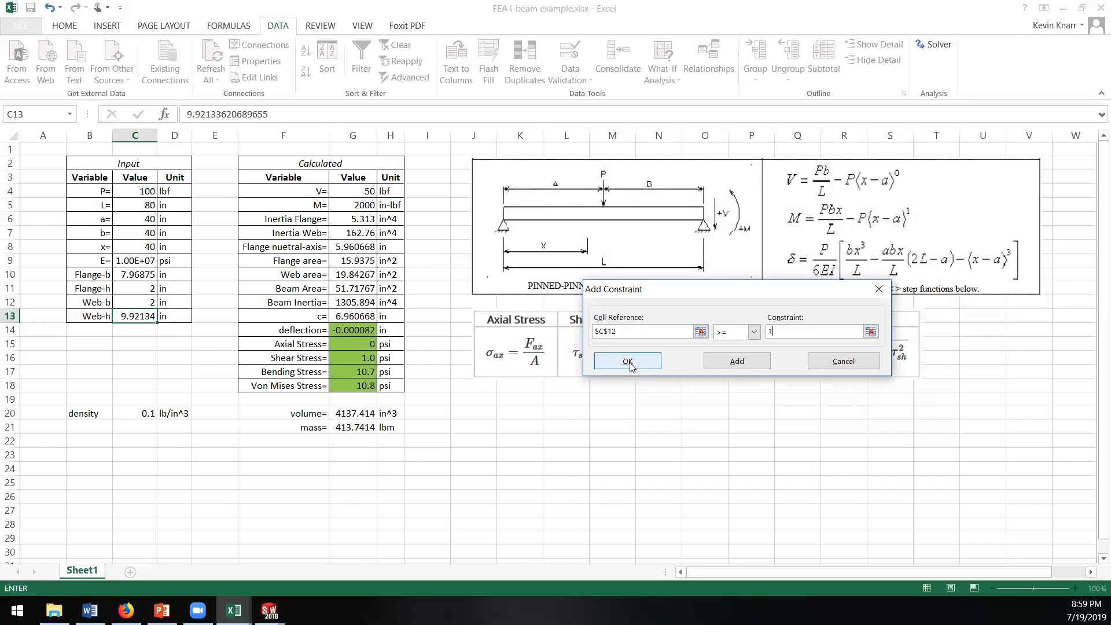
left_click(736, 362)
Step: Add Solver constraints limiting Web-h in C13 to at most 10 and at least 1, and return to the Solver parameters
left_click(130, 316)
left_click(788, 333)
type("10")
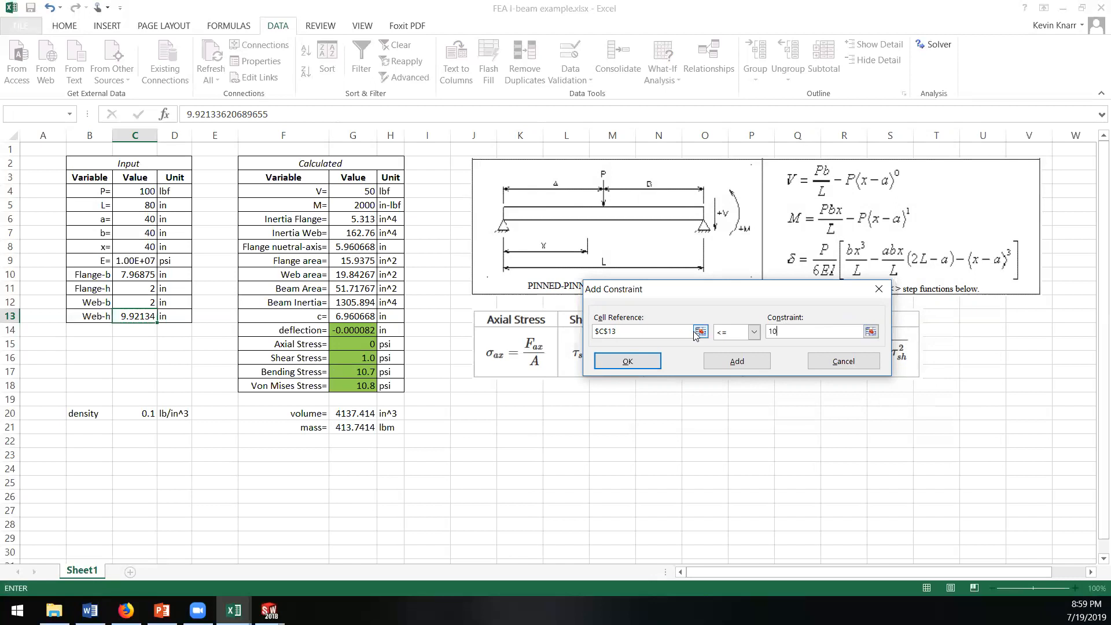
left_click(736, 362)
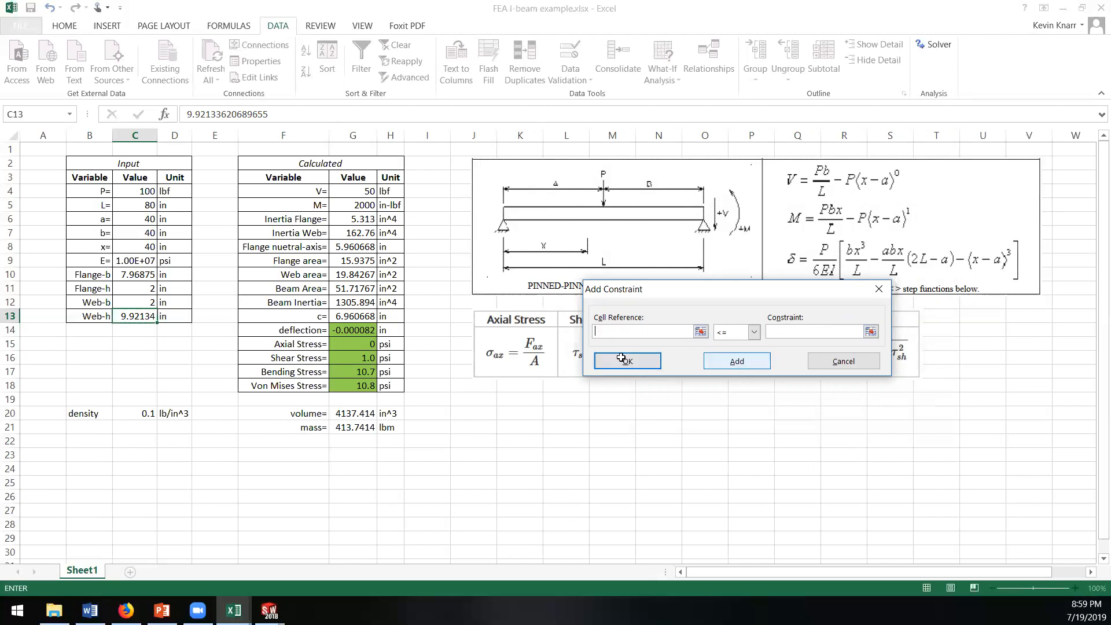
left_click(139, 317)
left_click(753, 331)
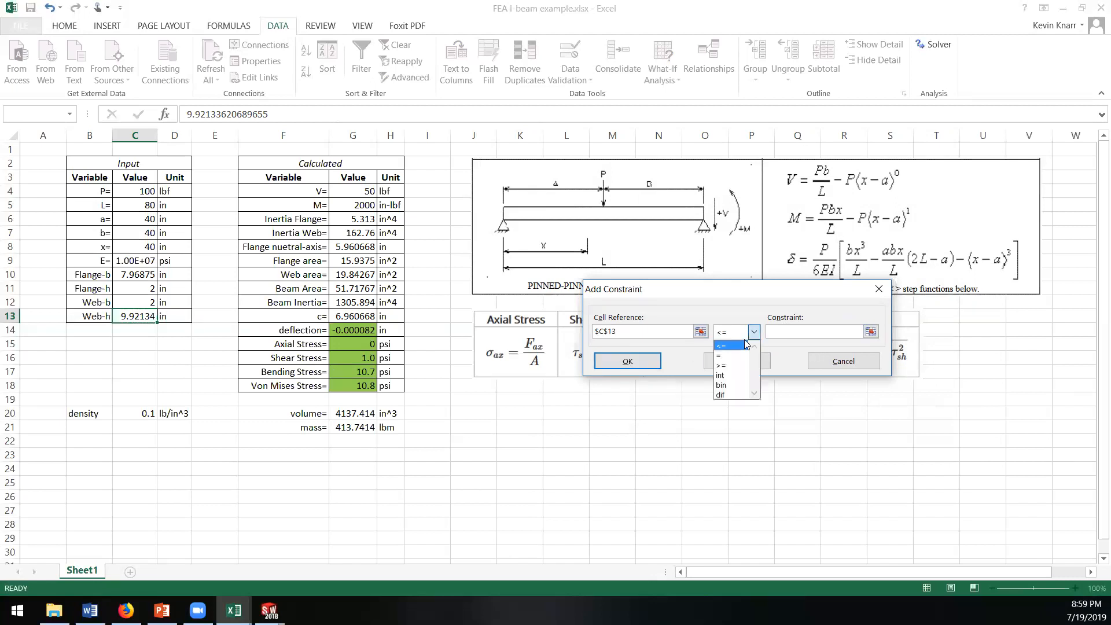
left_click(723, 366)
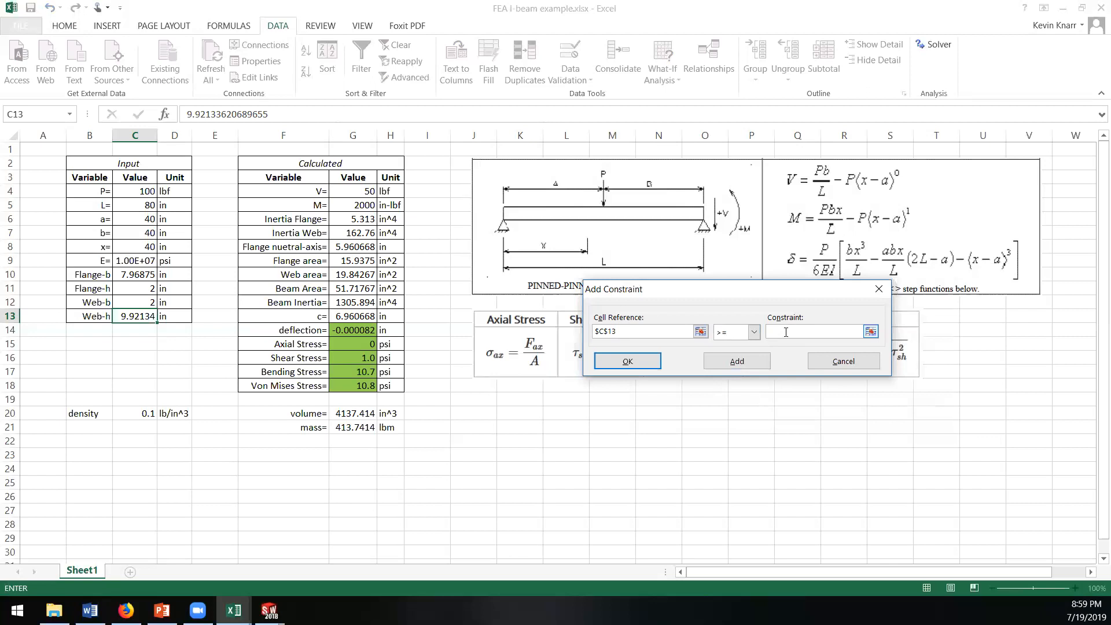
type("0")
left_click(737, 362)
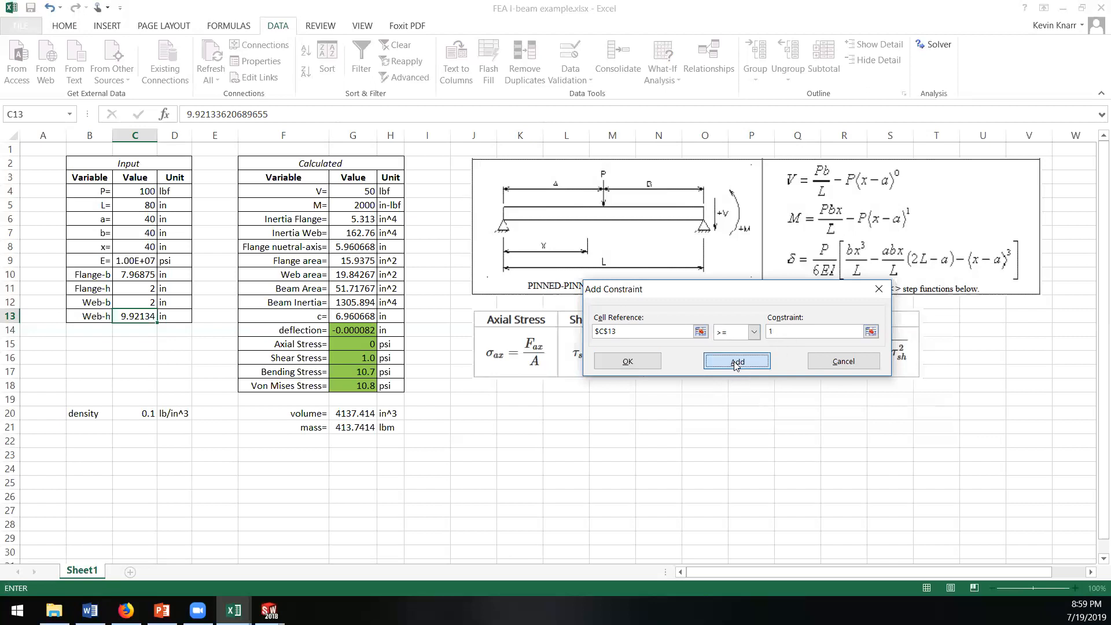
left_click(646, 367)
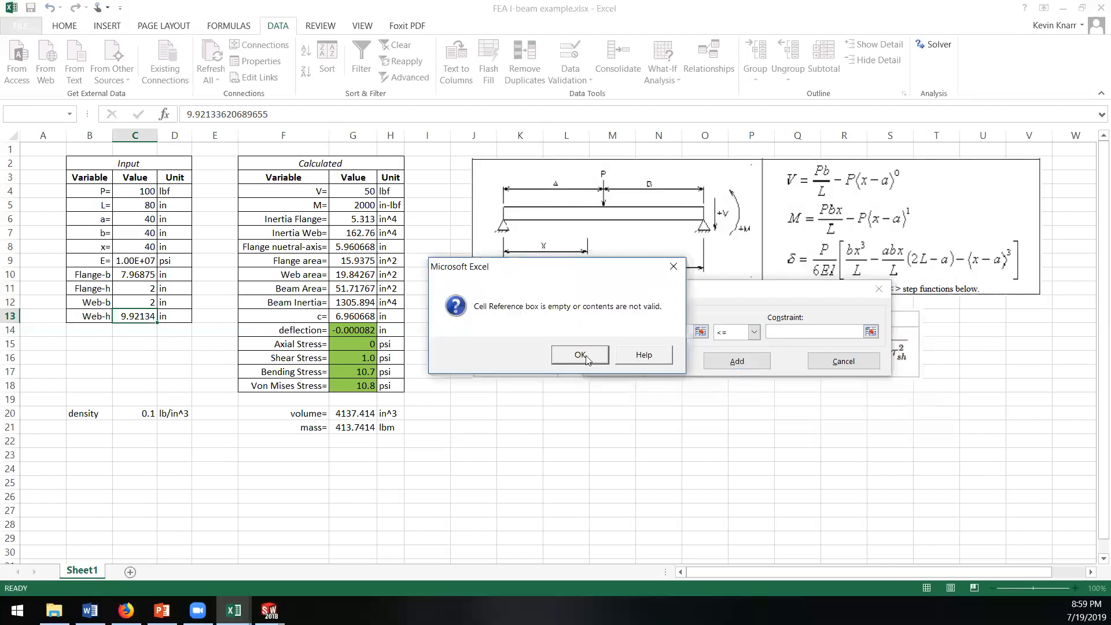
left_click(585, 357)
left_click(853, 368)
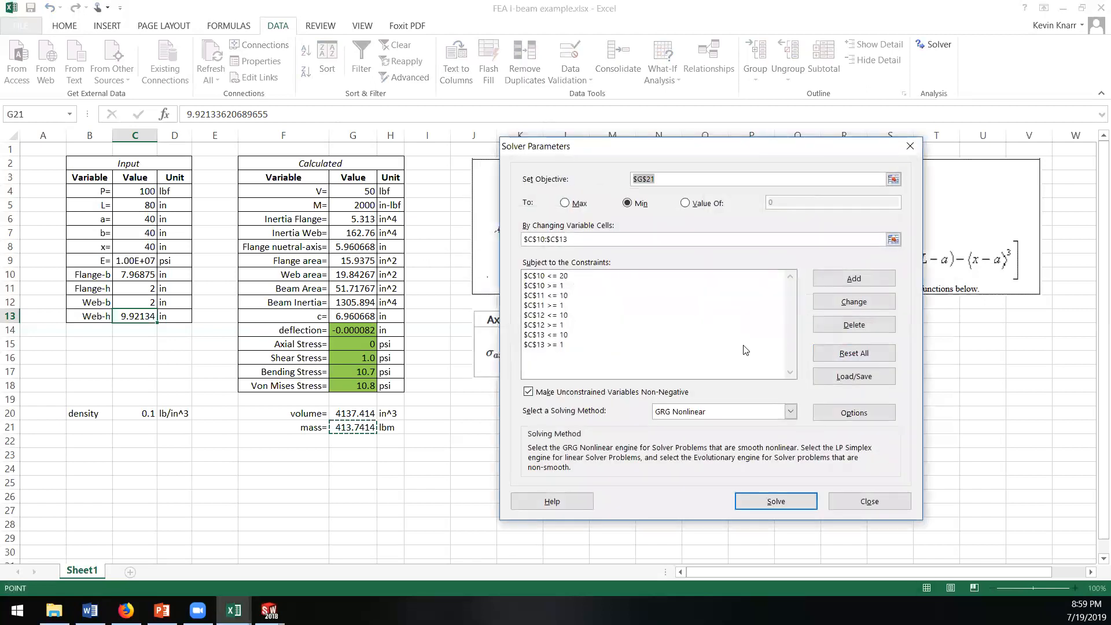
Step: Change the upper limit of the Solver constraint on Flange-b in C10 to 10
left_click(565, 278)
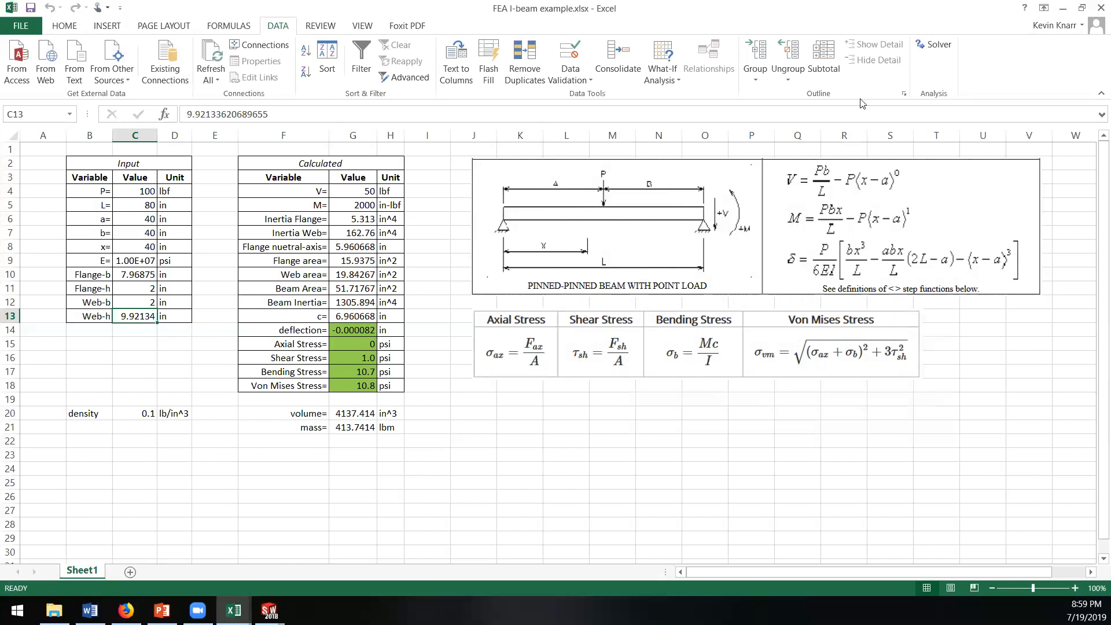
left_click(946, 49)
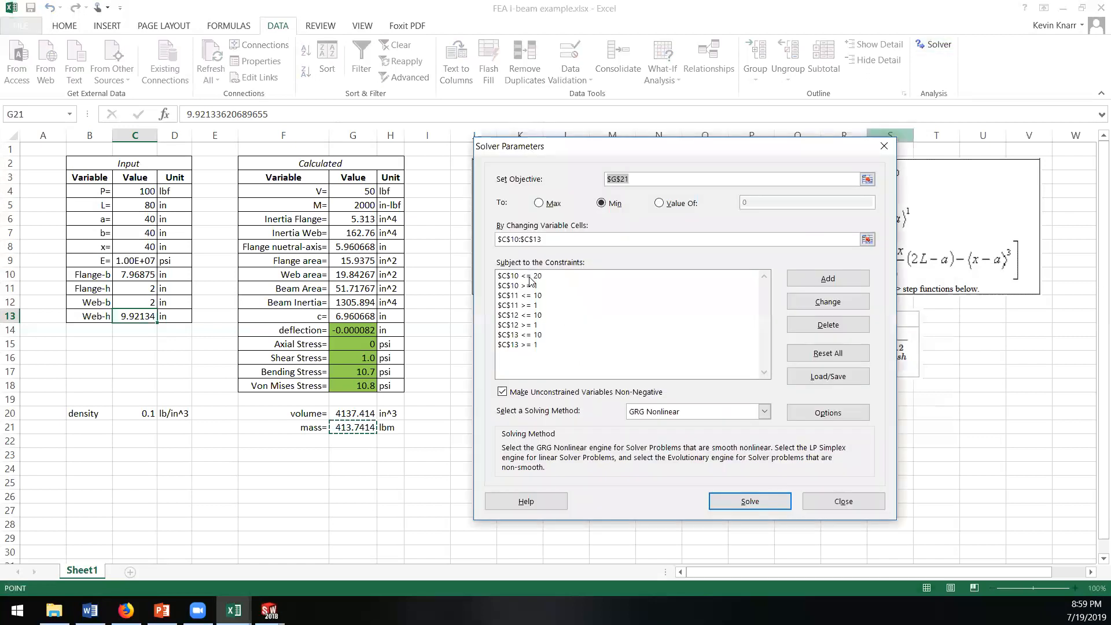
left_click(529, 279)
left_click(827, 303)
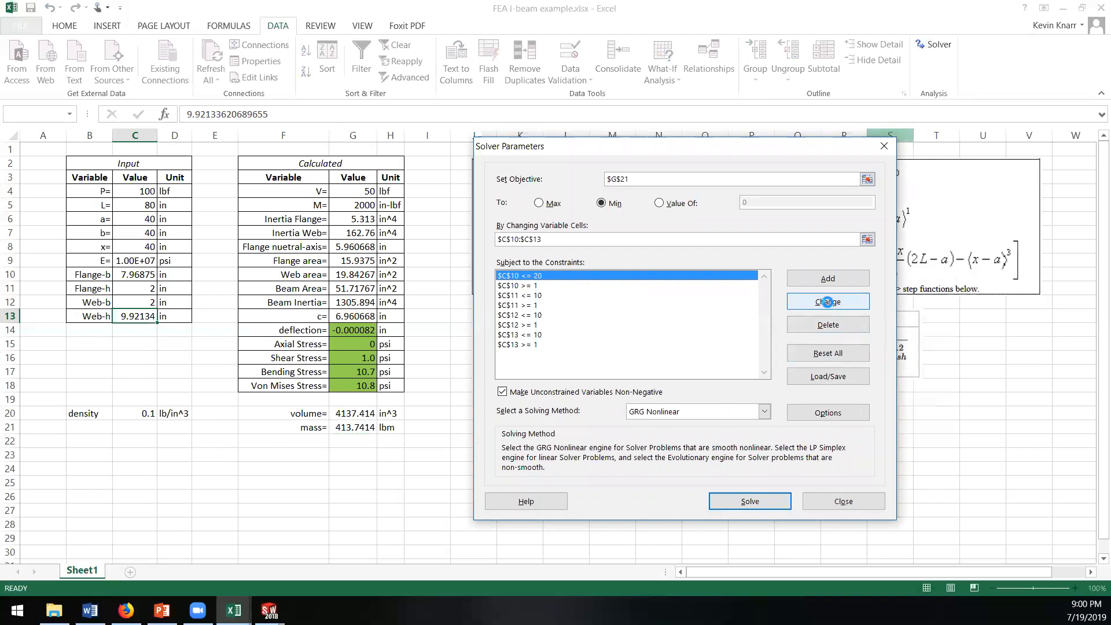
left_click(696, 333)
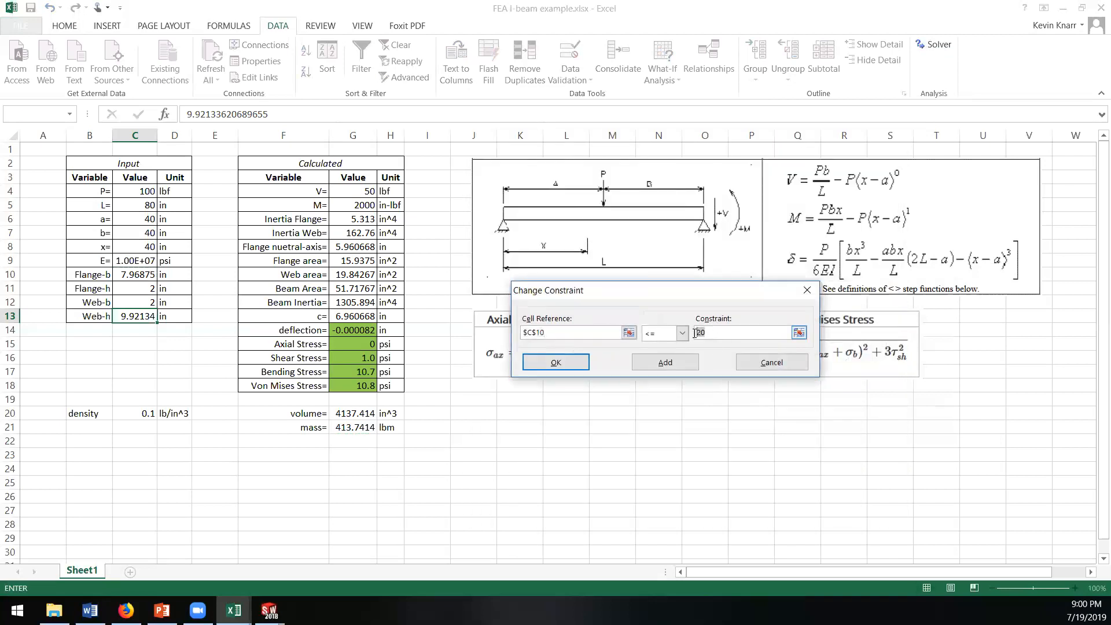
key("Delete")
key("Delete")
type("10")
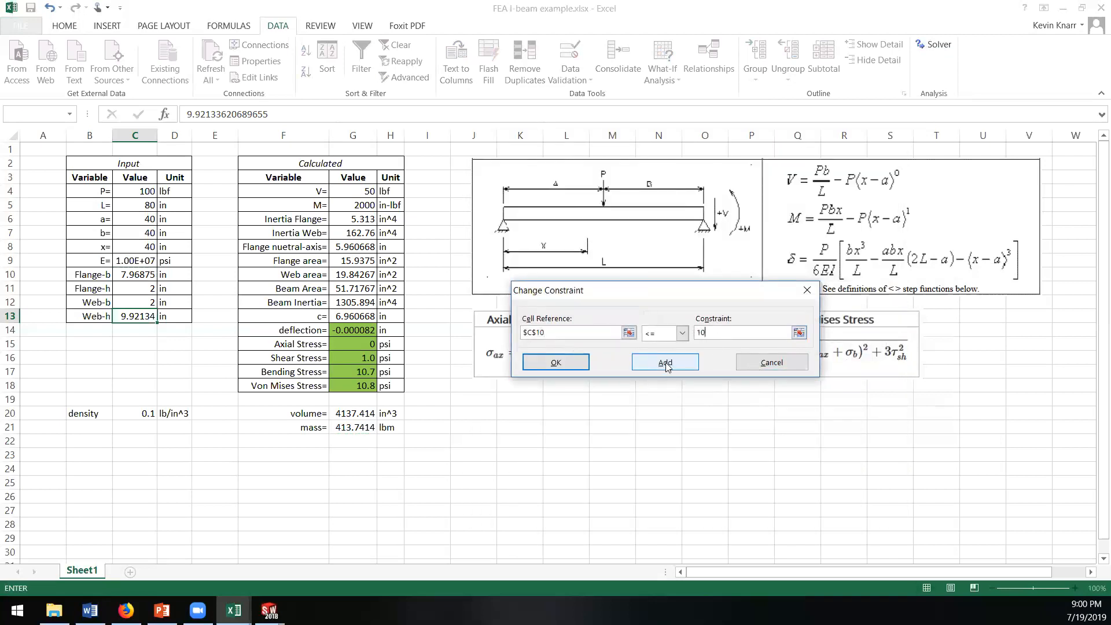
left_click(750, 362)
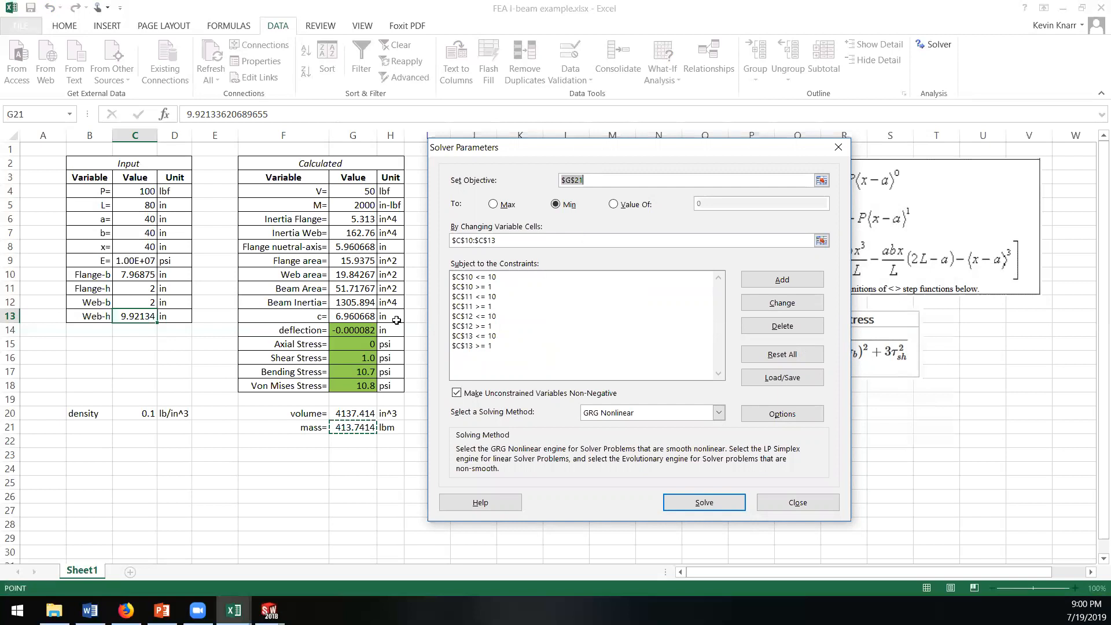
Step: Add a Solver constraint requiring the beam inertia in G12 to equal 304
left_click(476, 356)
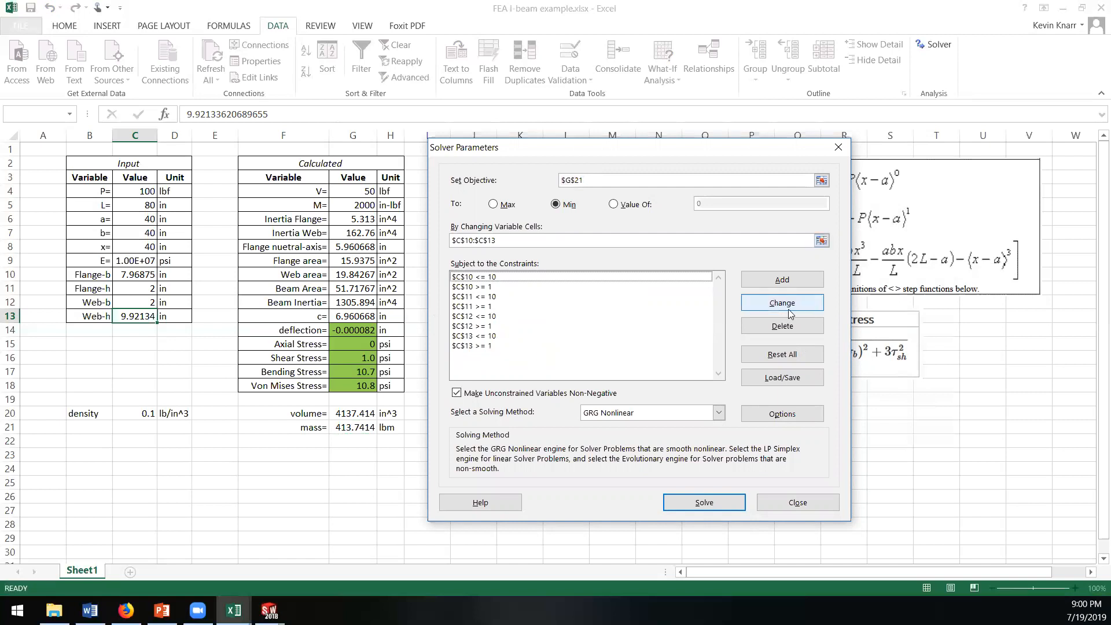
left_click(782, 280)
left_click(350, 303)
left_click(637, 335)
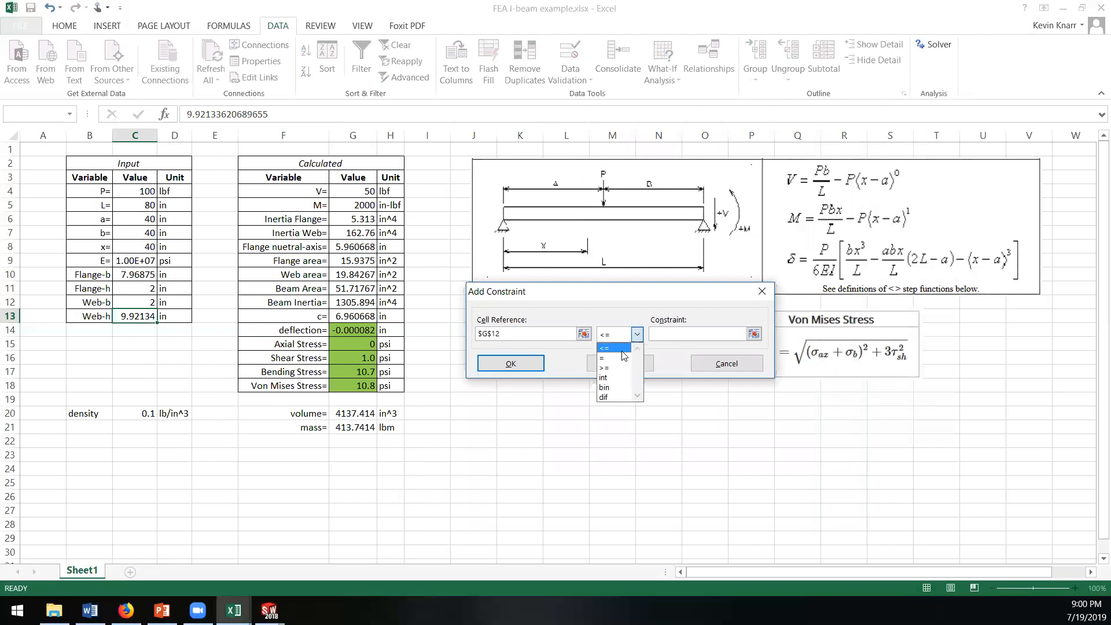
left_click(623, 357)
left_click(666, 333)
type("304")
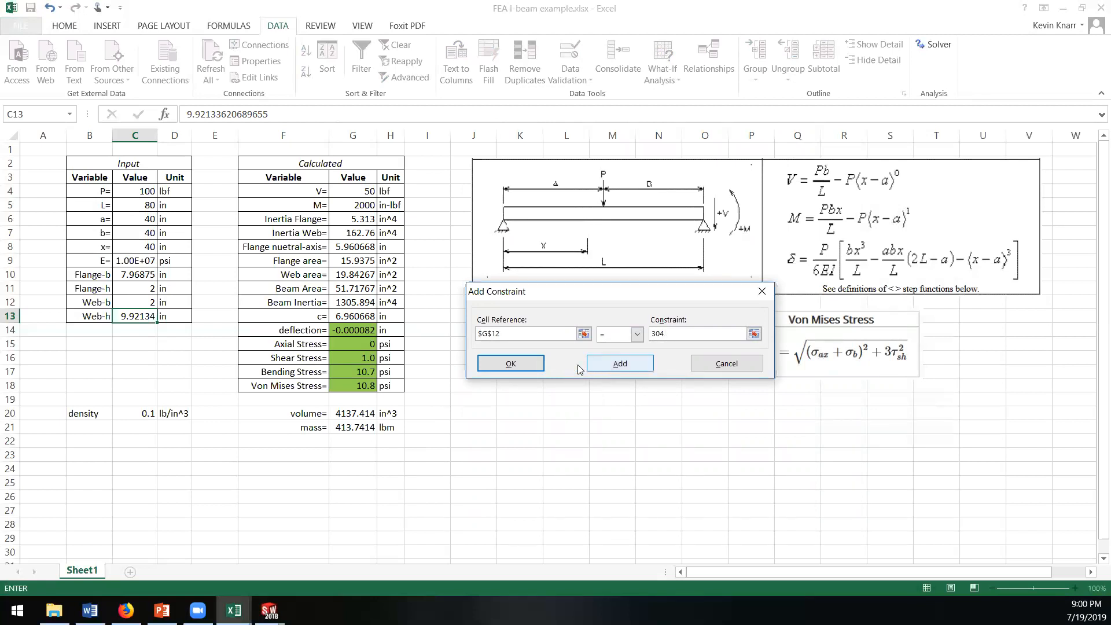
left_click(620, 365)
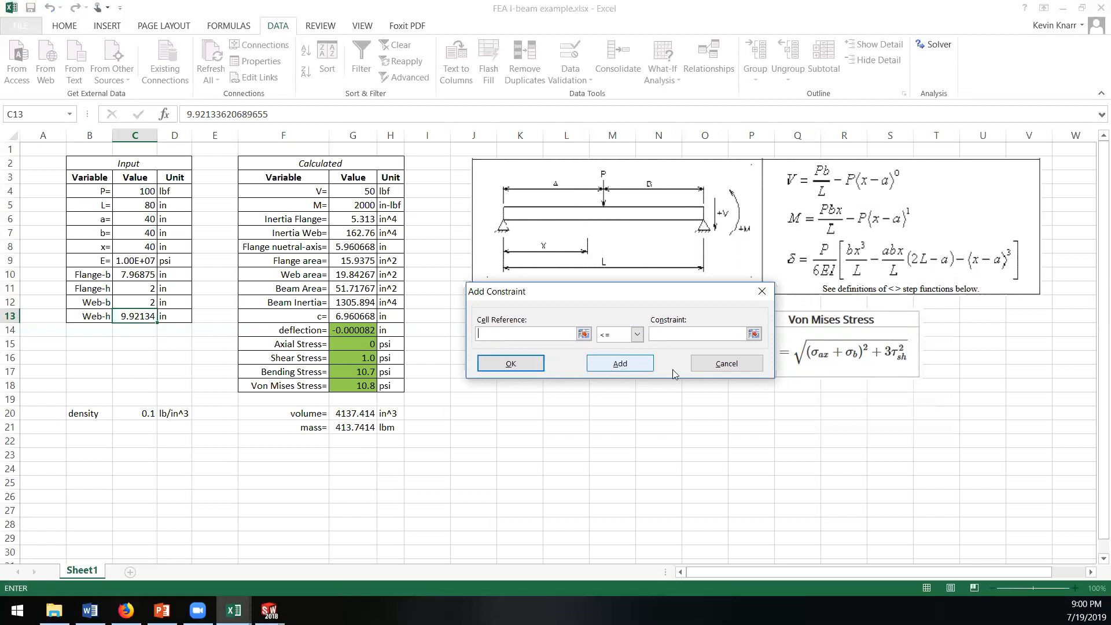
left_click(720, 365)
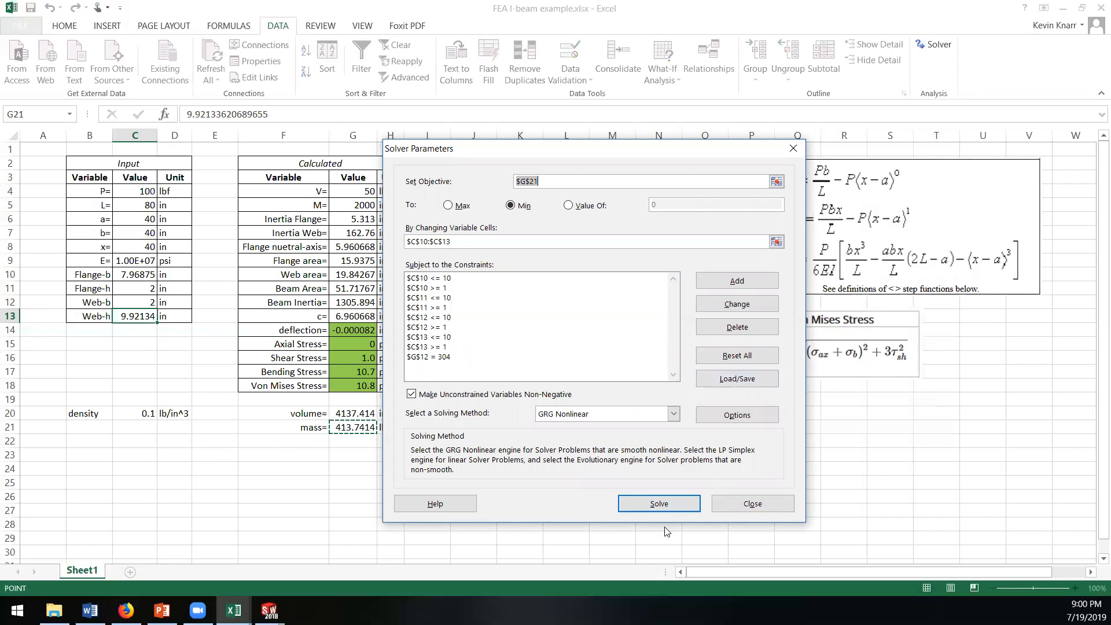
Step: Run Solver with the constraints, keep its solution, and check the resulting beam mass and web dimensions
left_click(658, 503)
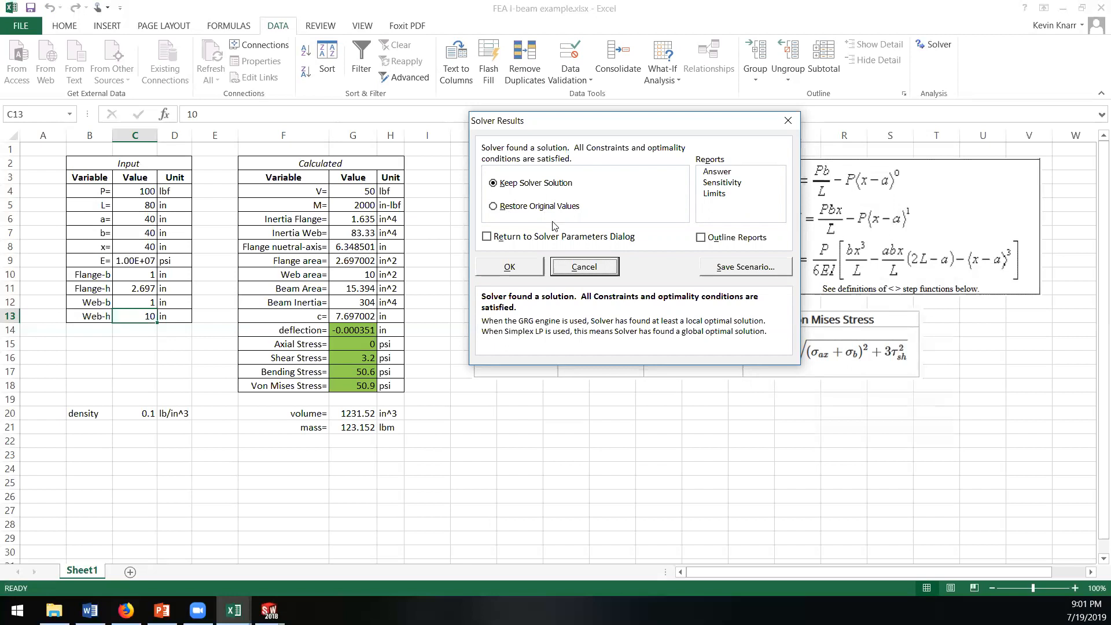
left_click(509, 267)
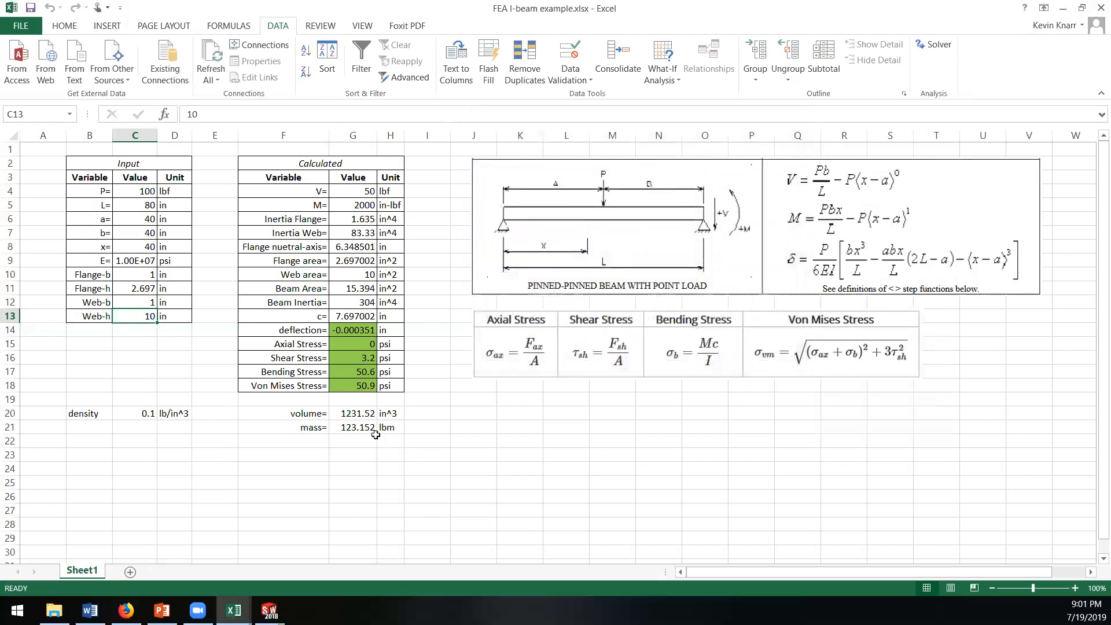
left_click(359, 429)
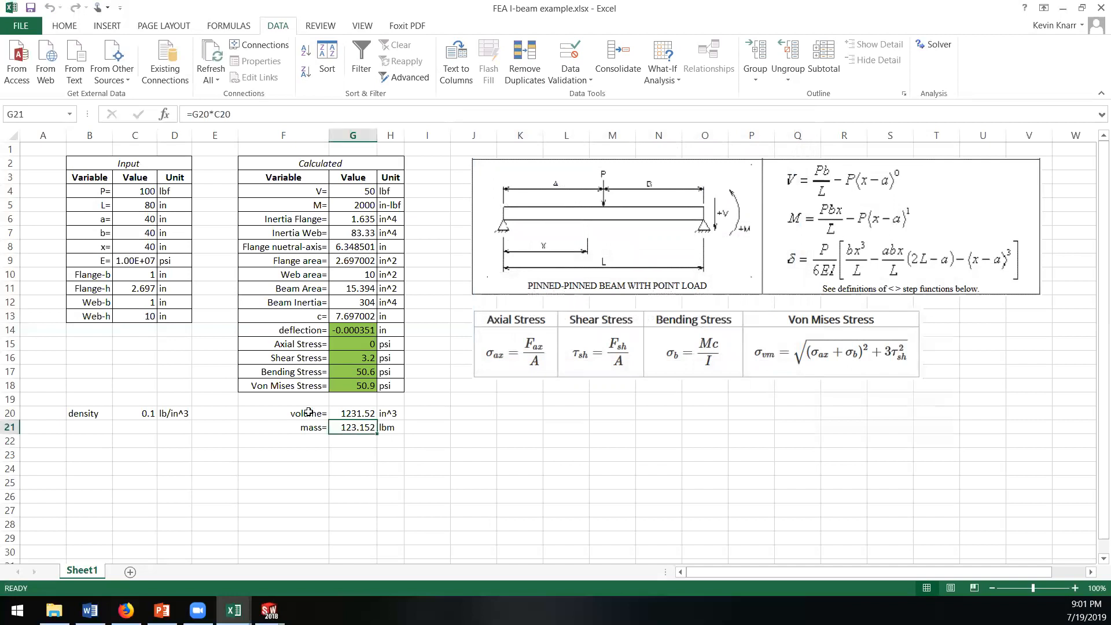
left_click(135, 319)
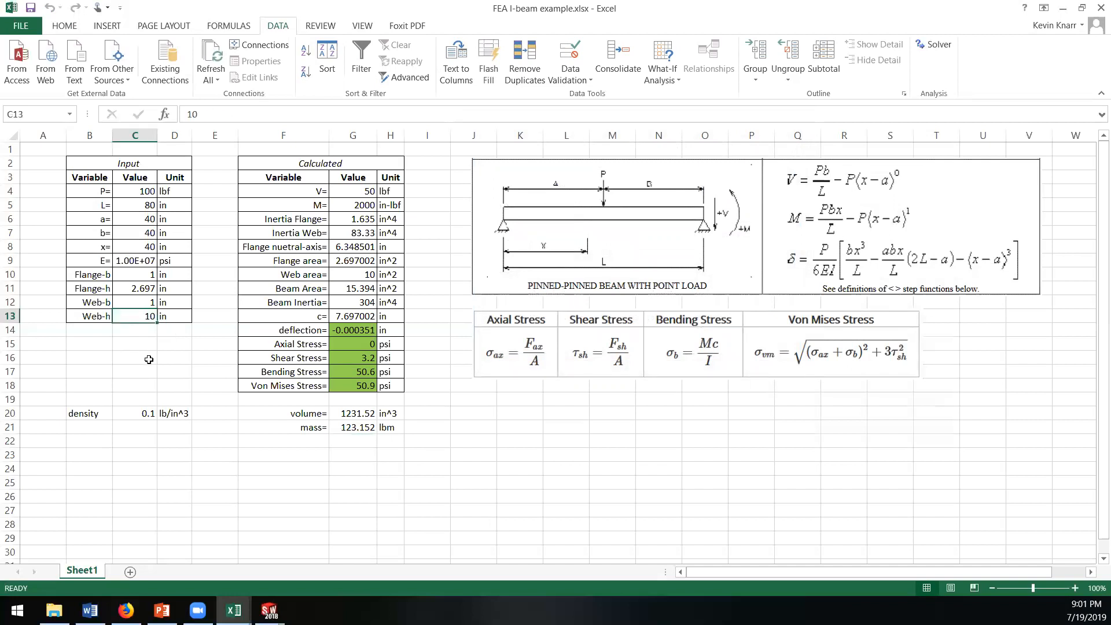
left_click(127, 302)
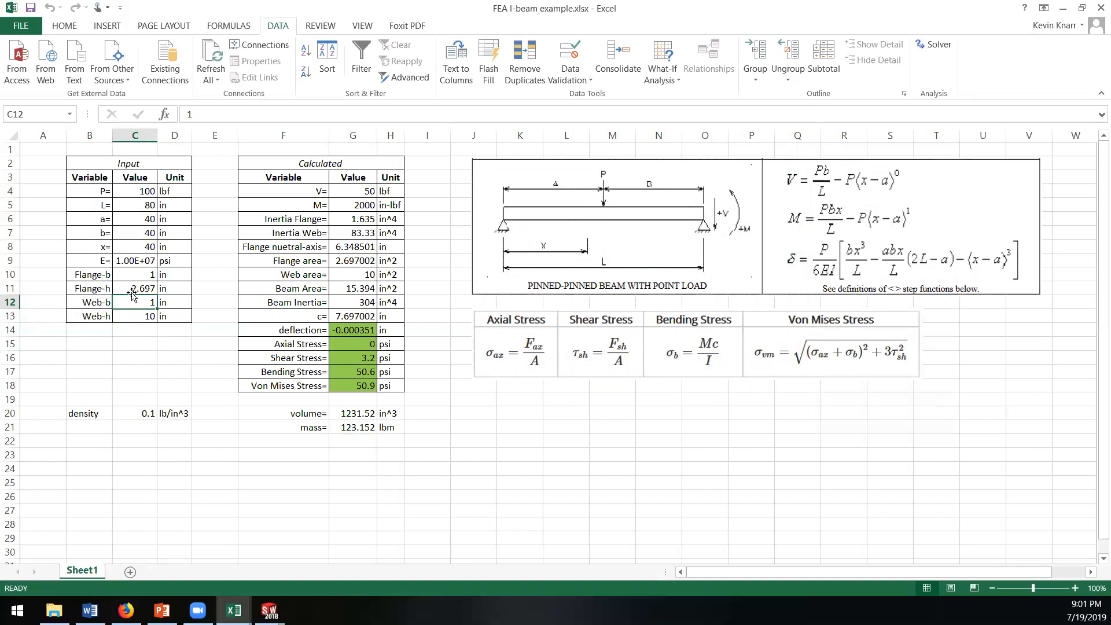
Step: Change the Solver constraint on the beam inertia in G12 to less than or equal to 304
left_click(134, 288)
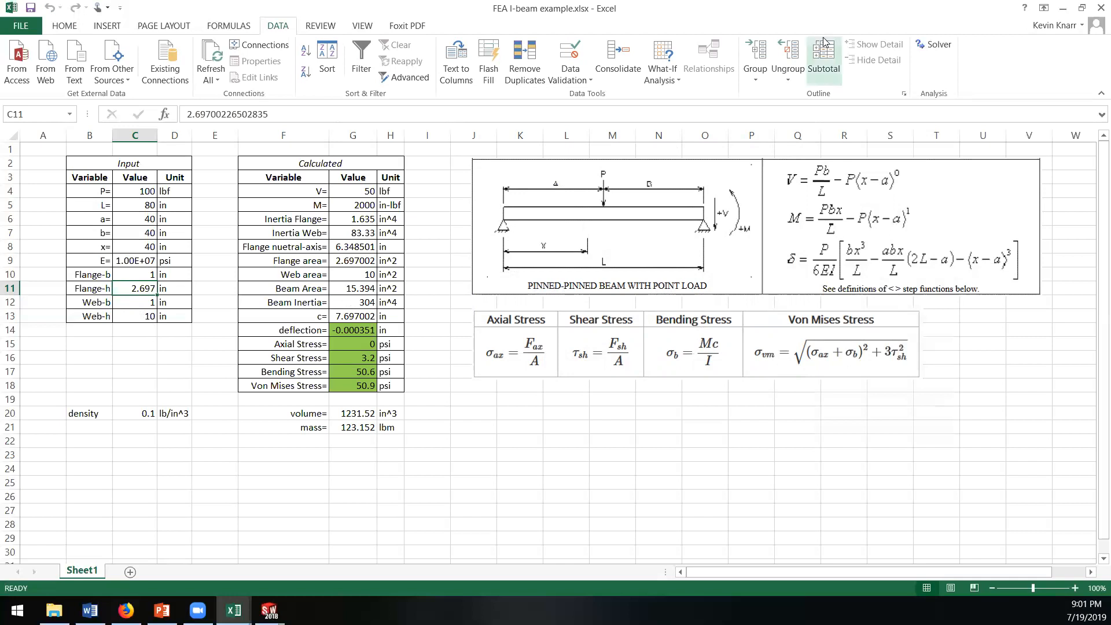
left_click(932, 44)
left_click(404, 357)
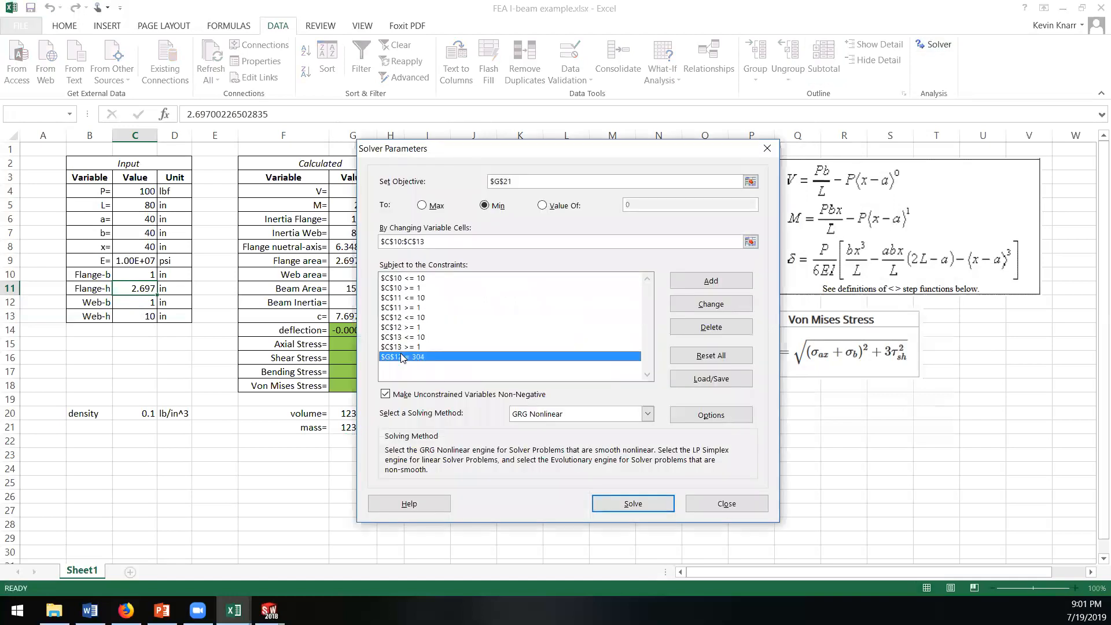
left_click(718, 305)
left_click(565, 335)
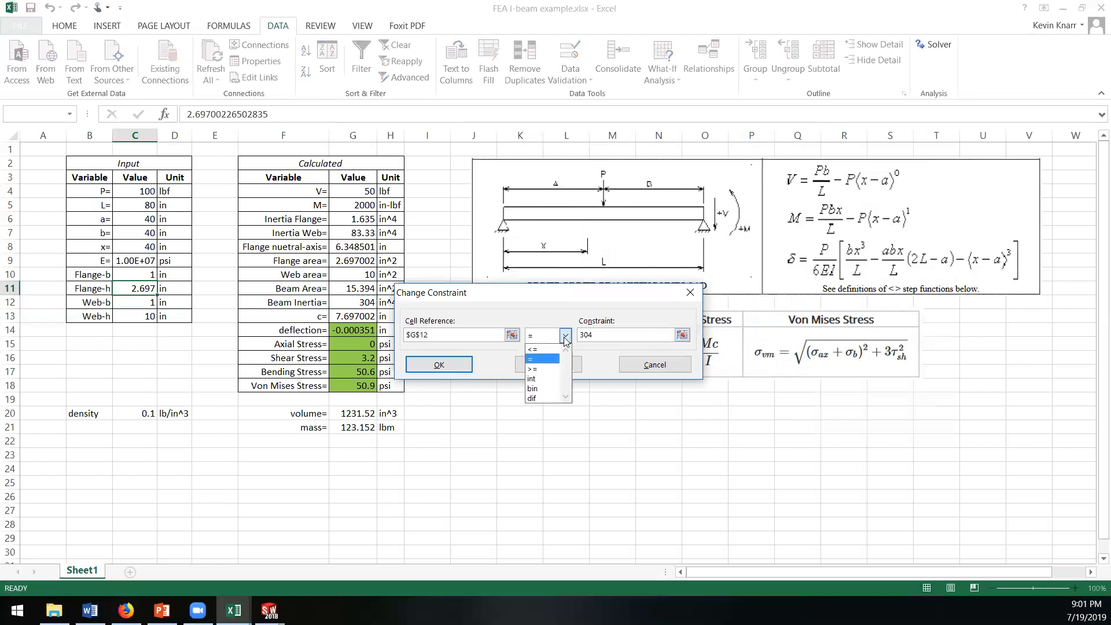
left_click(538, 369)
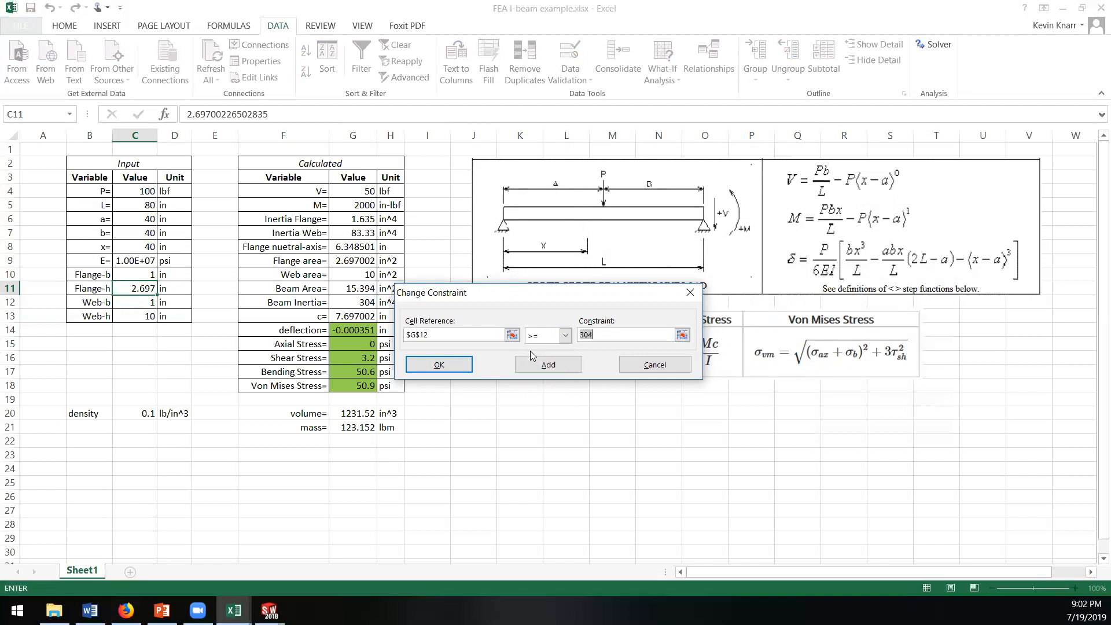
left_click(564, 336)
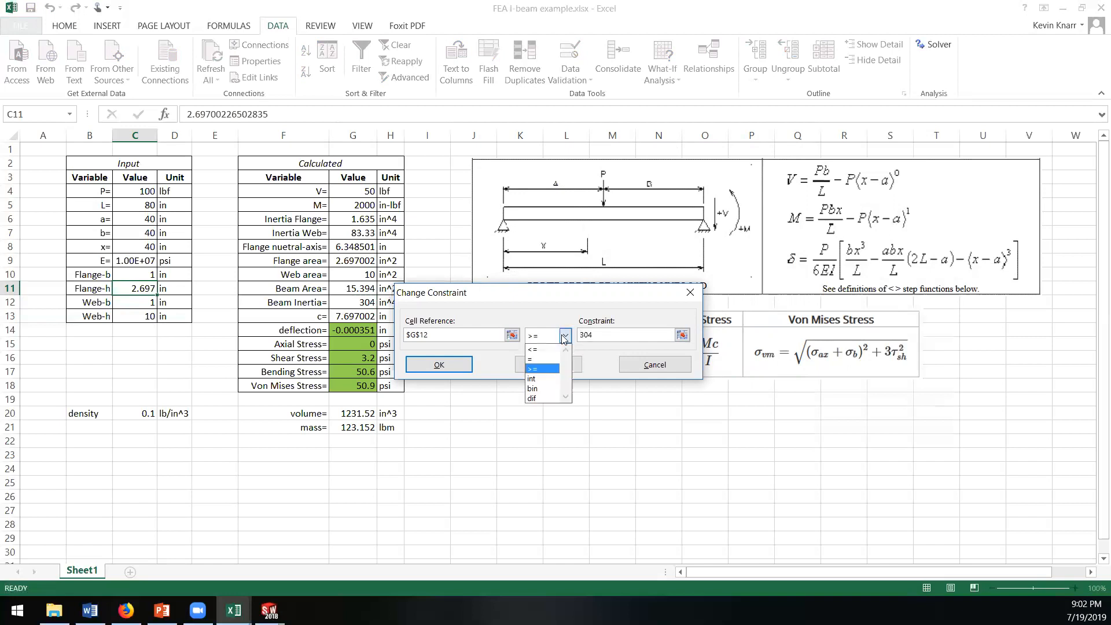
left_click(543, 349)
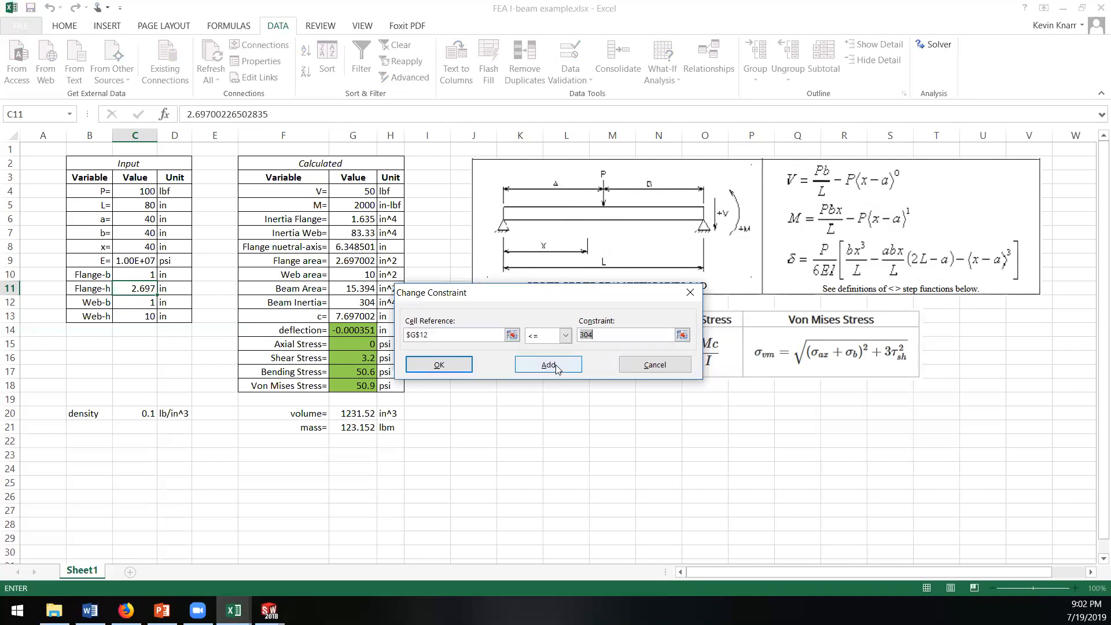
left_click(555, 363)
left_click(655, 363)
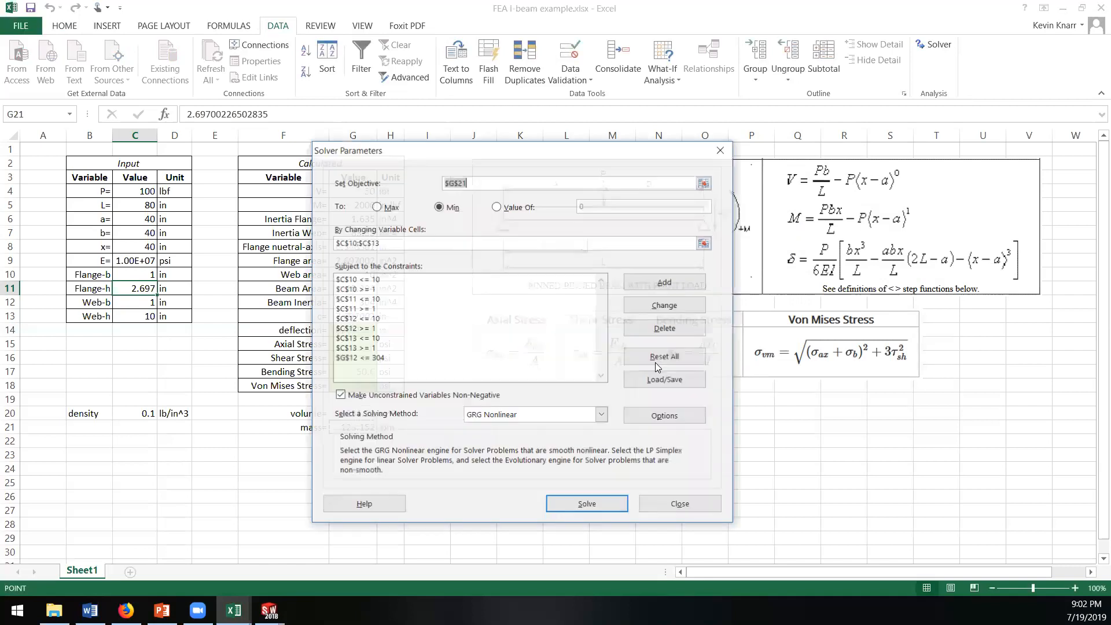
Step: Run Solver with the changed inertia constraint, check the resulting dimensions and mass, and discard the solution
left_click(598, 507)
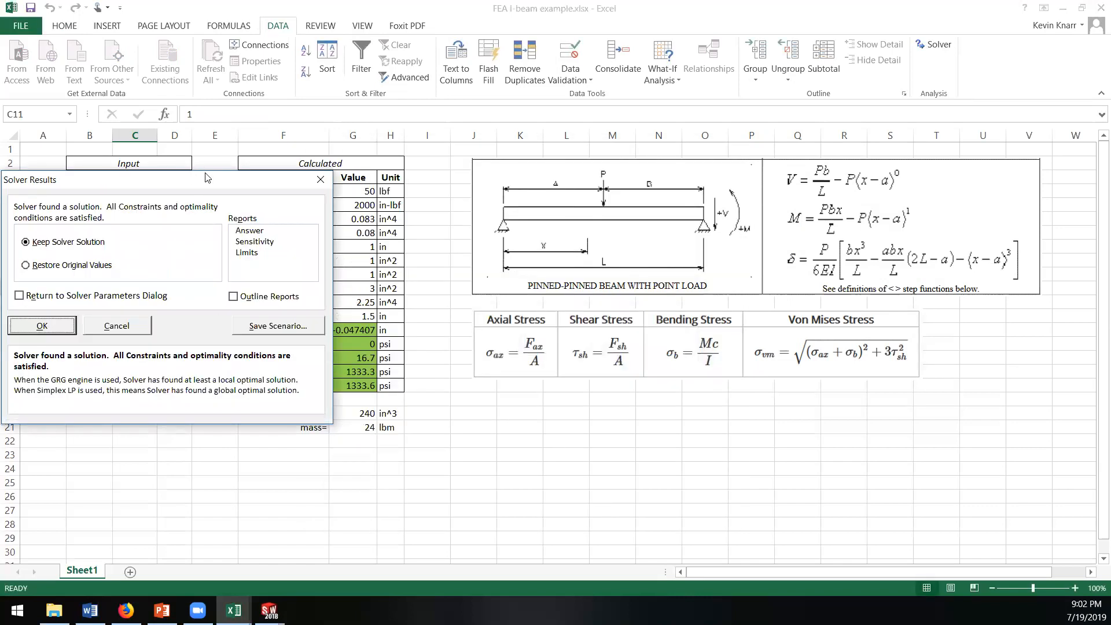
left_click_drag(207, 177, 833, 156)
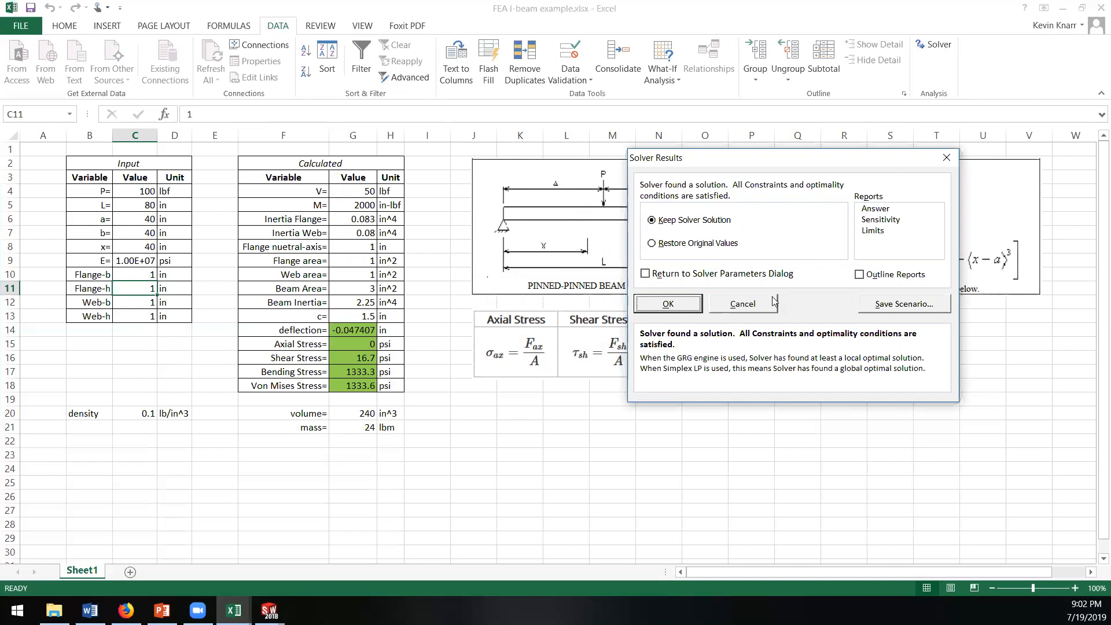
left_click(740, 306)
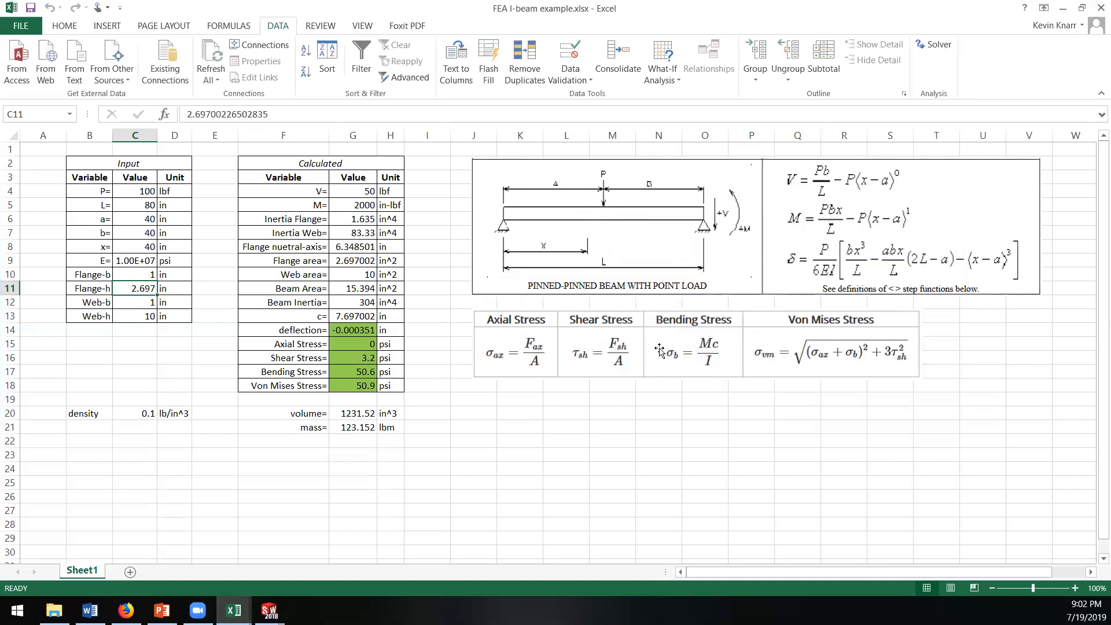
Step: Try to use the ratio of beam inertia to mass, =$G$12/$G$21, as the Solver objective
left_click(933, 43)
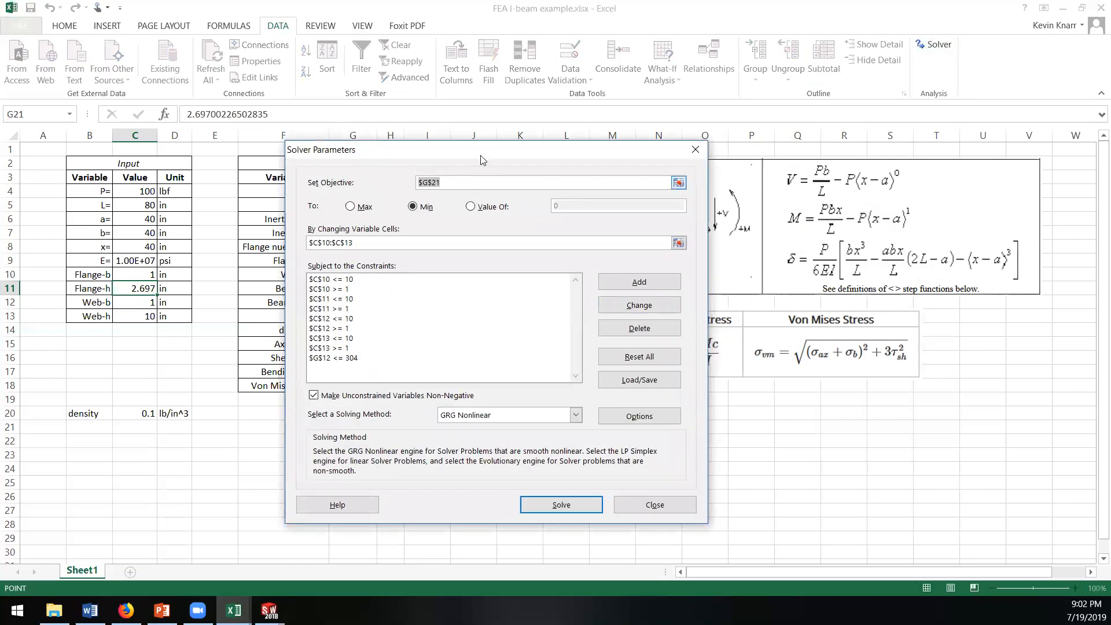
left_click(516, 351)
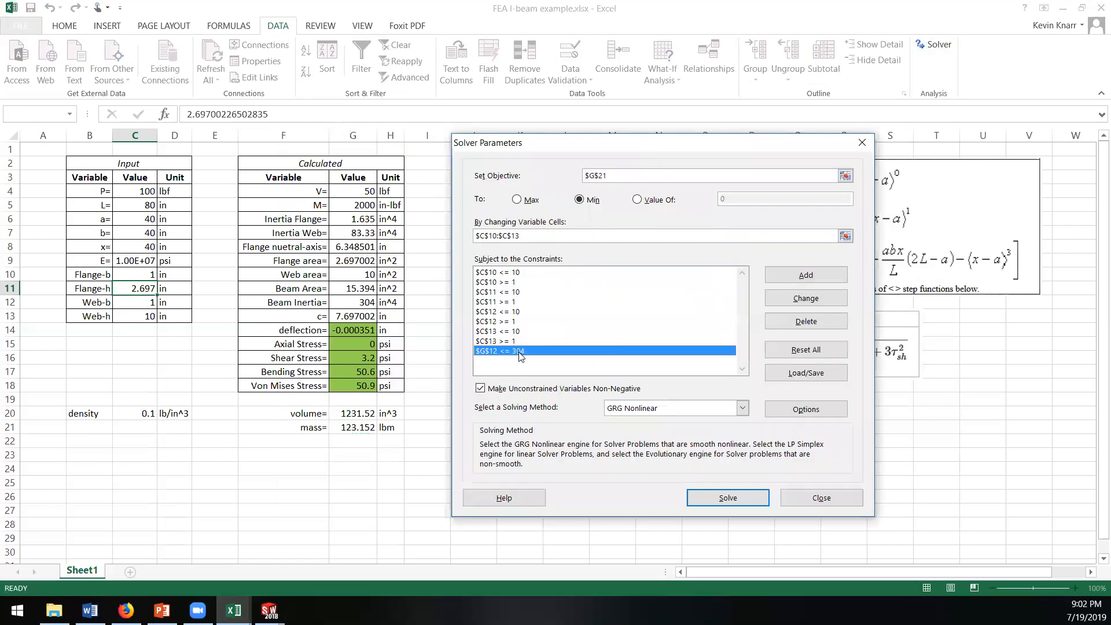
left_click(622, 175)
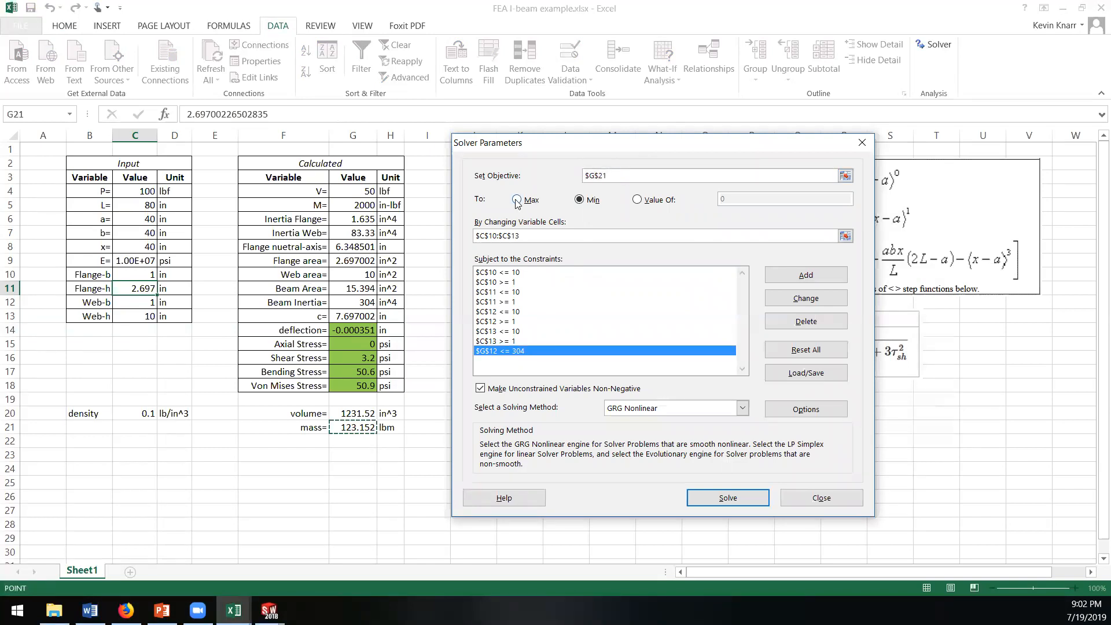
left_click(845, 176)
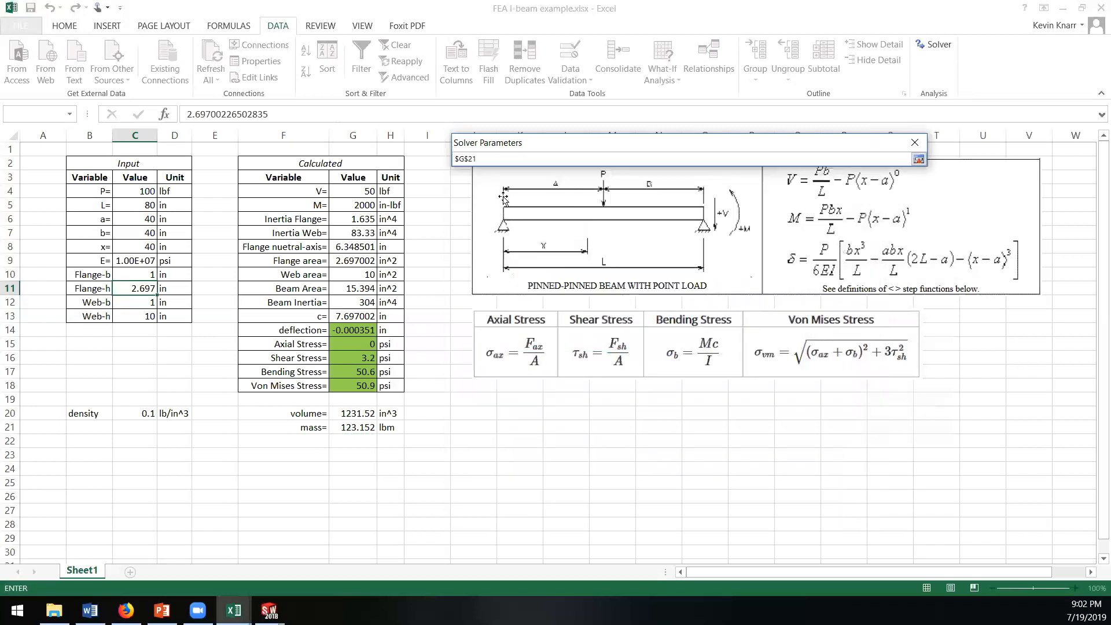
left_click(346, 304)
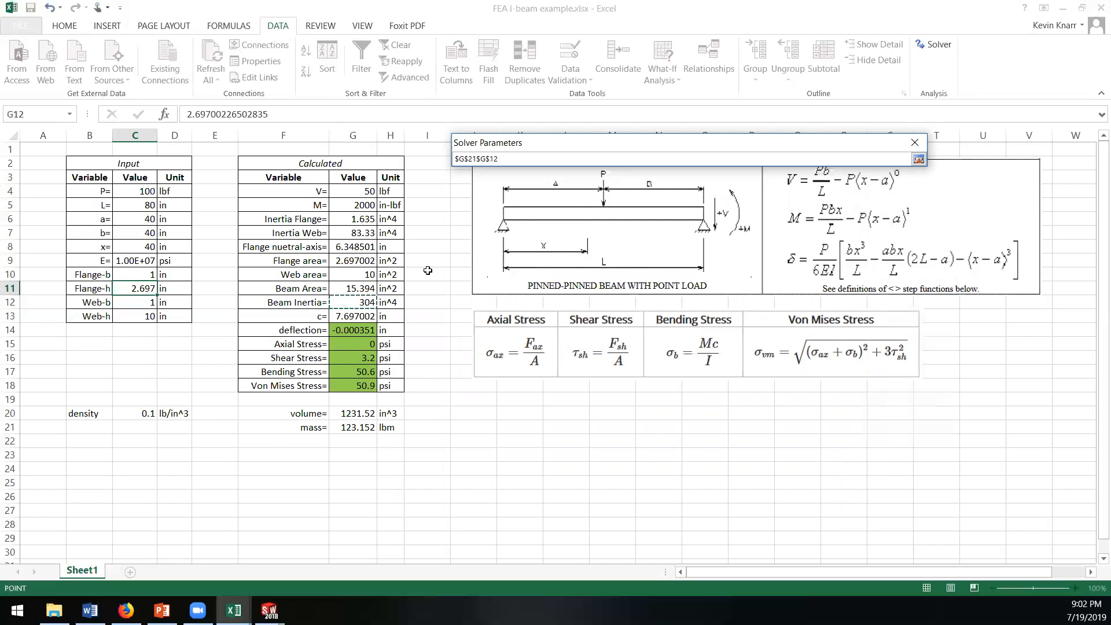
left_click_drag(499, 159, 445, 161)
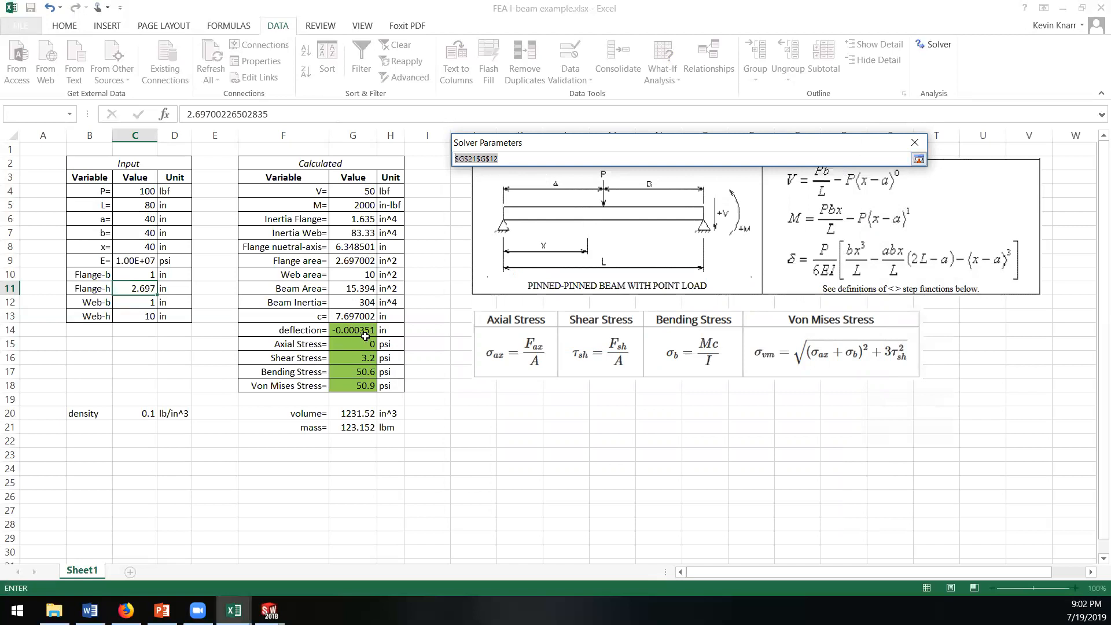
left_click(358, 302)
type("/")
left_click(351, 429)
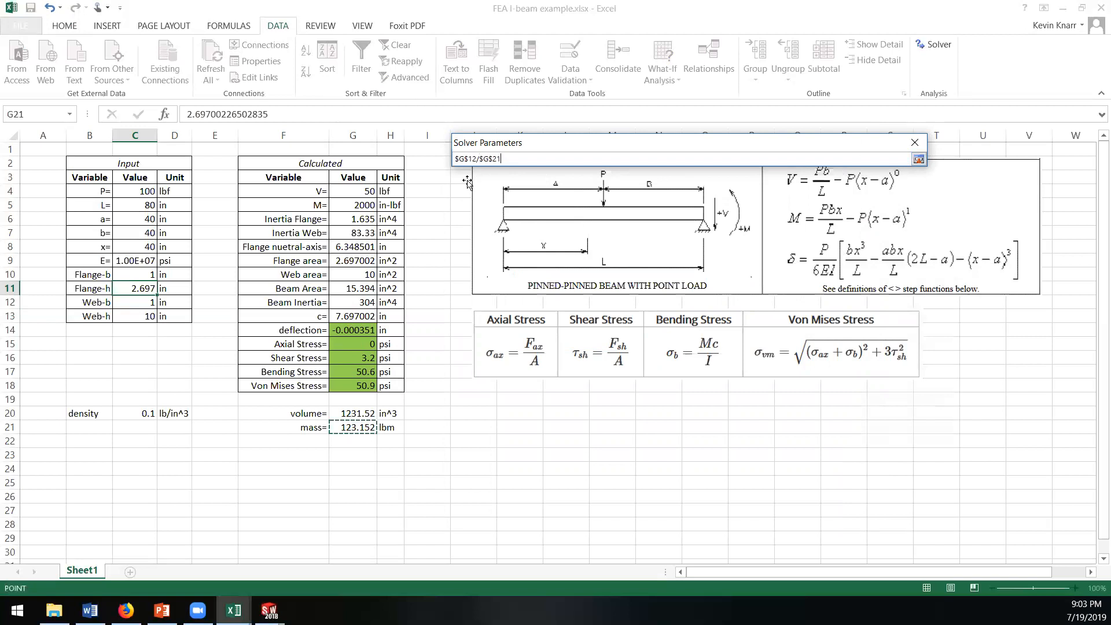
left_click(466, 159)
key("Return")
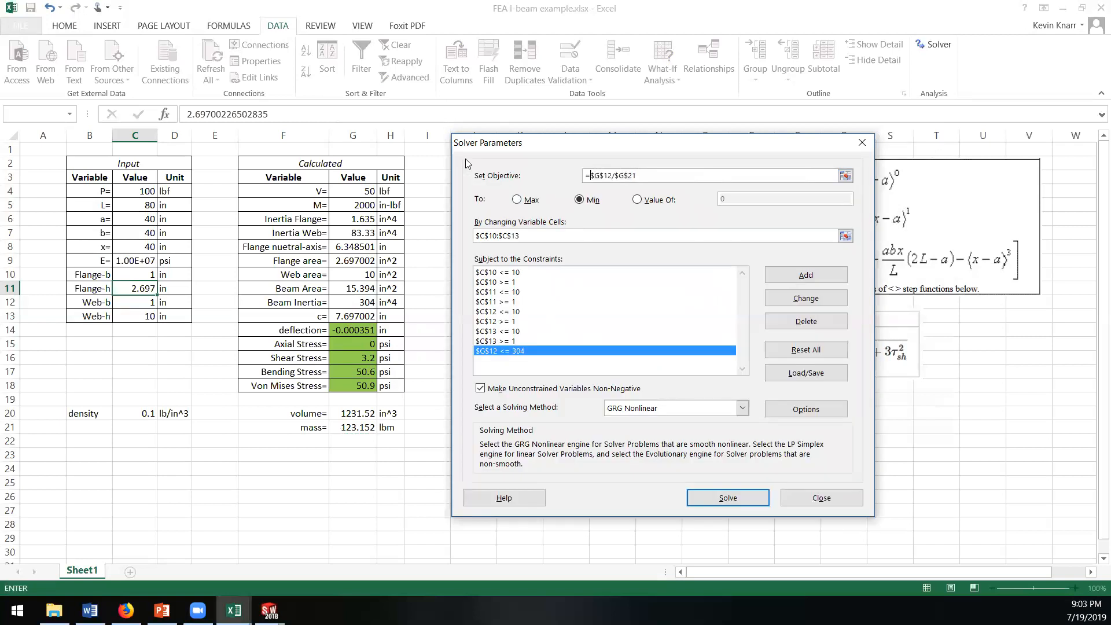
Step: Set Solver to maximize the objective and try to delete the inertia constraint on G12
left_click(516, 199)
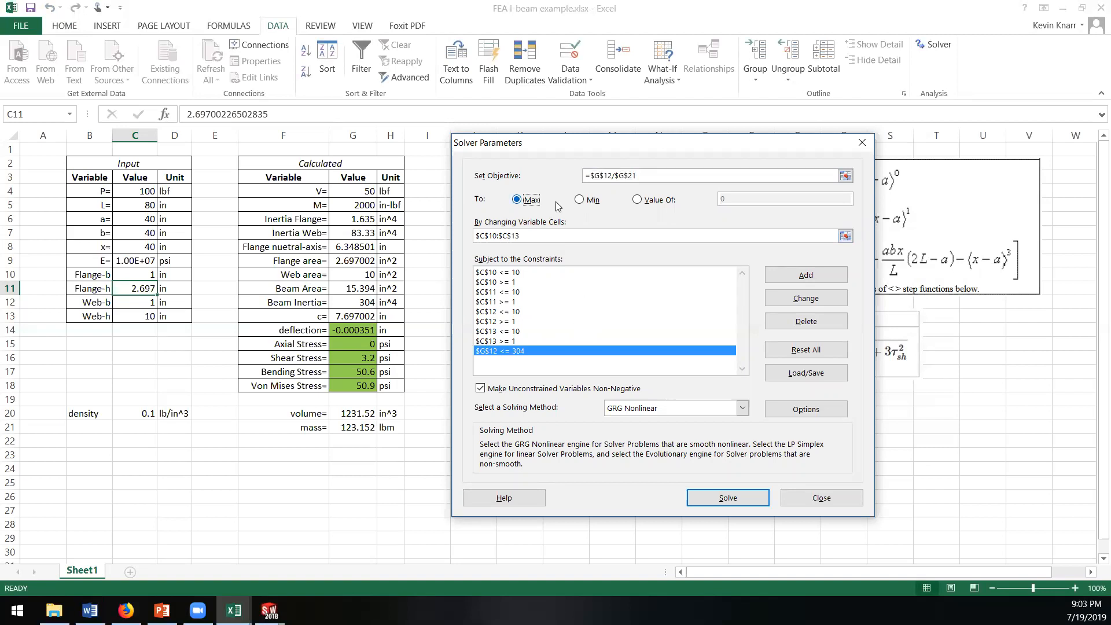
left_click(529, 350)
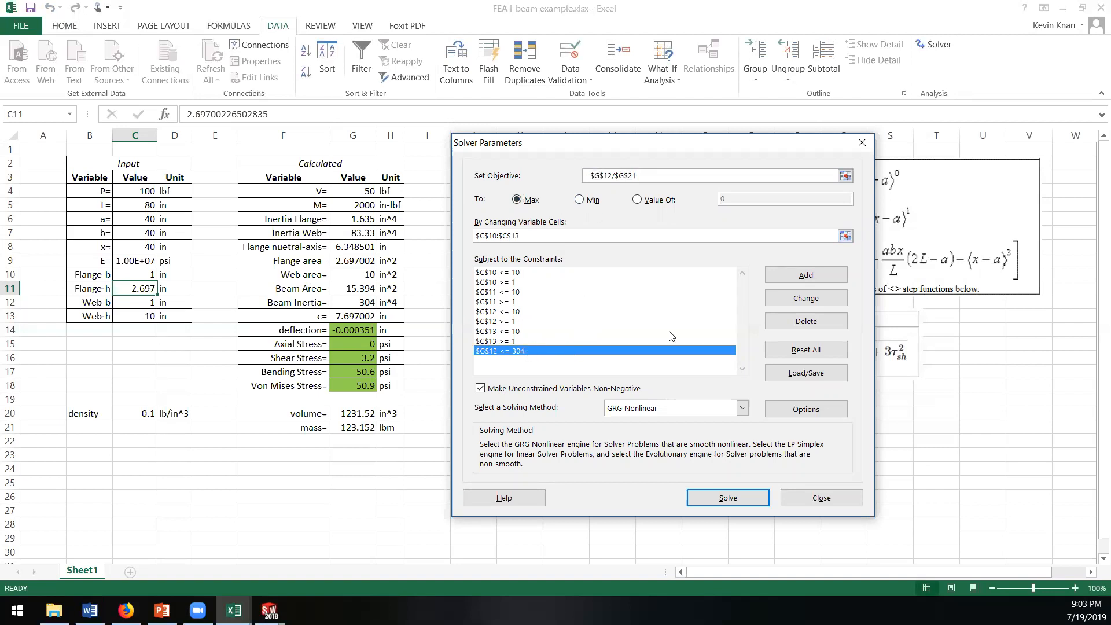
left_click(781, 323)
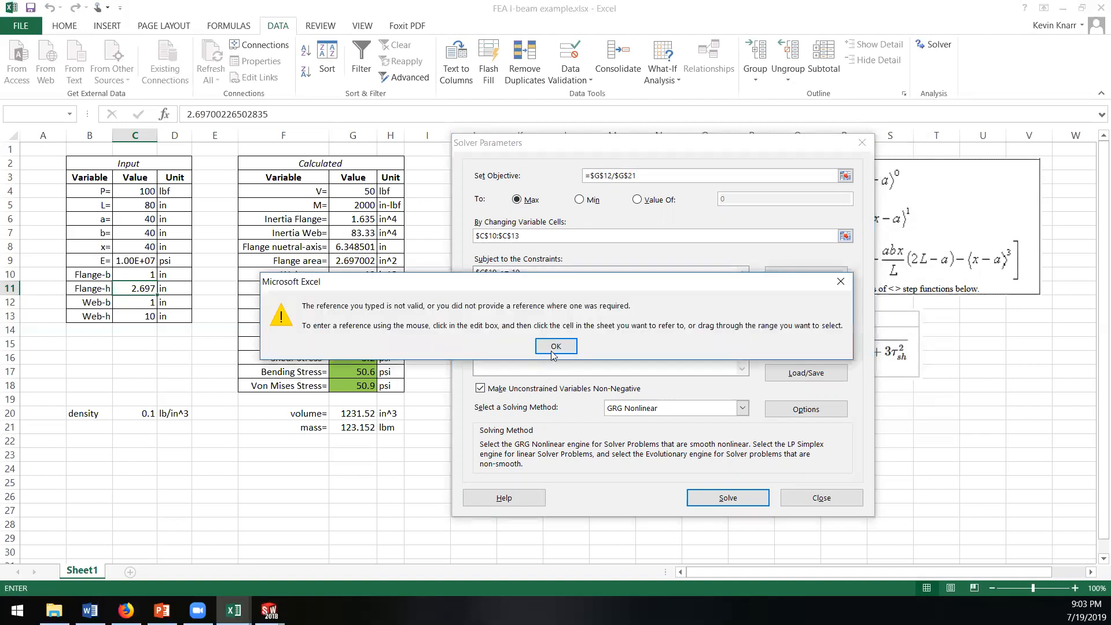
left_click(555, 347)
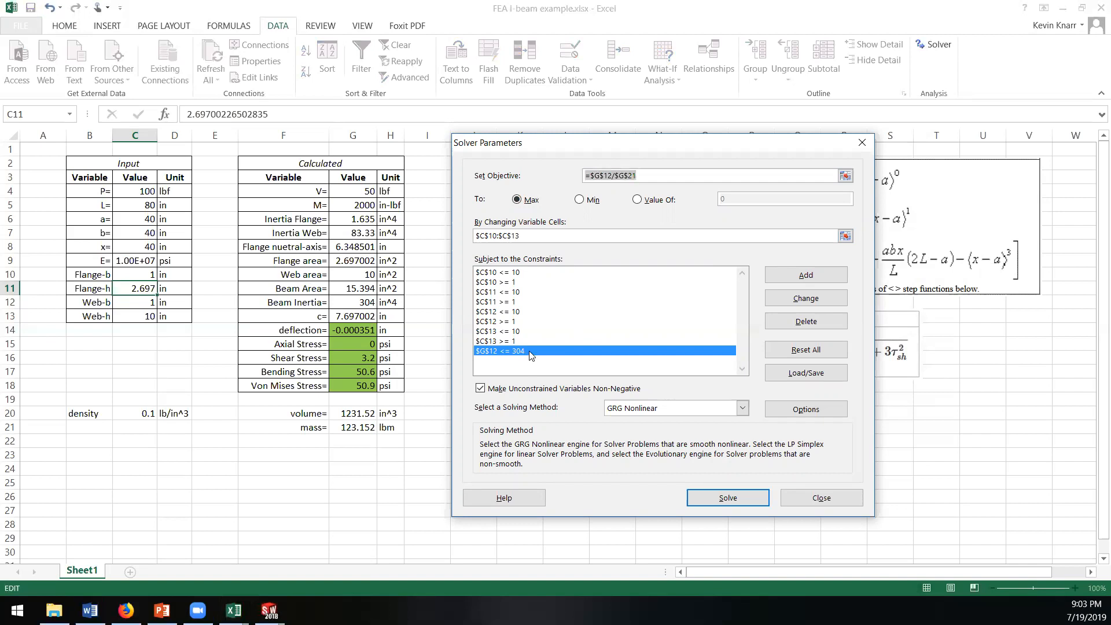
left_click(782, 324)
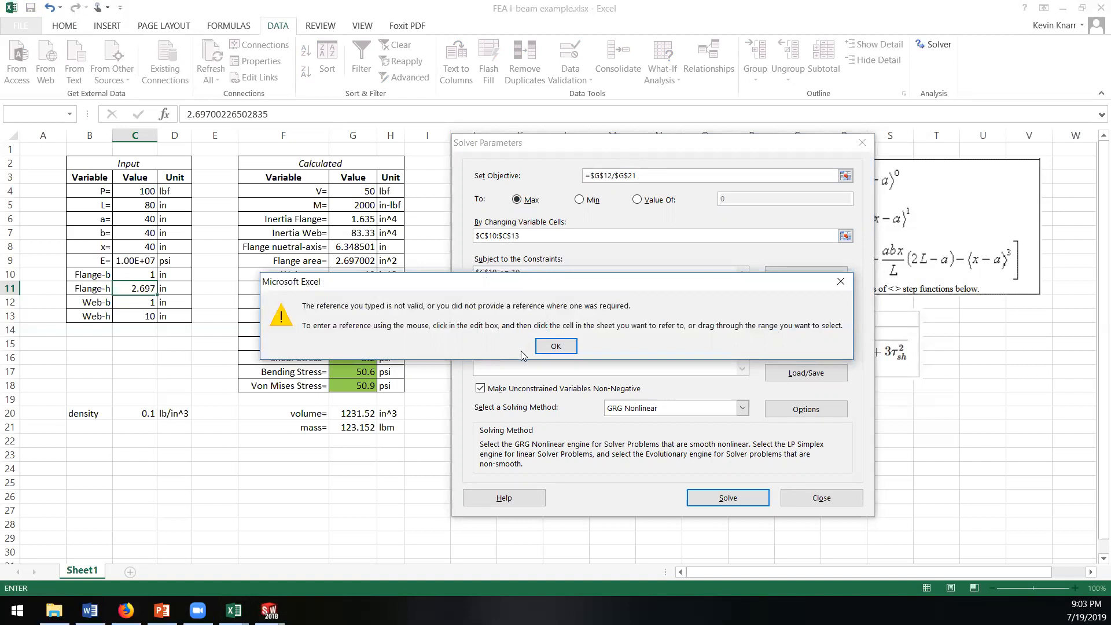
left_click(555, 346)
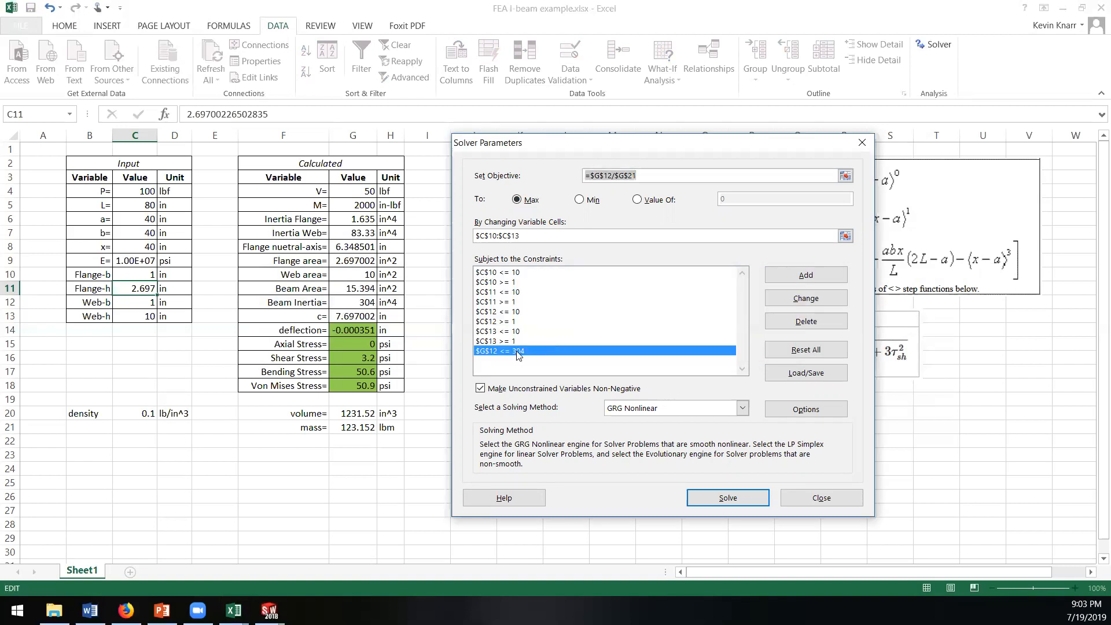
Step: Try to open the Solver constraint on G12 for changing
left_click(516, 351)
left_click(513, 342)
left_click(512, 351)
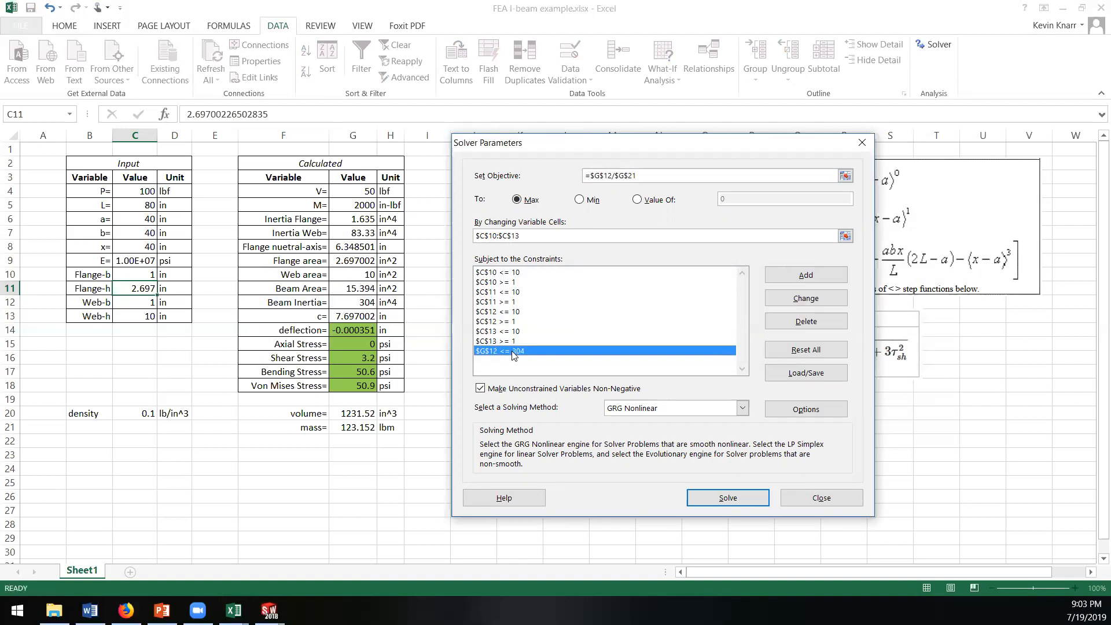
left_click(787, 298)
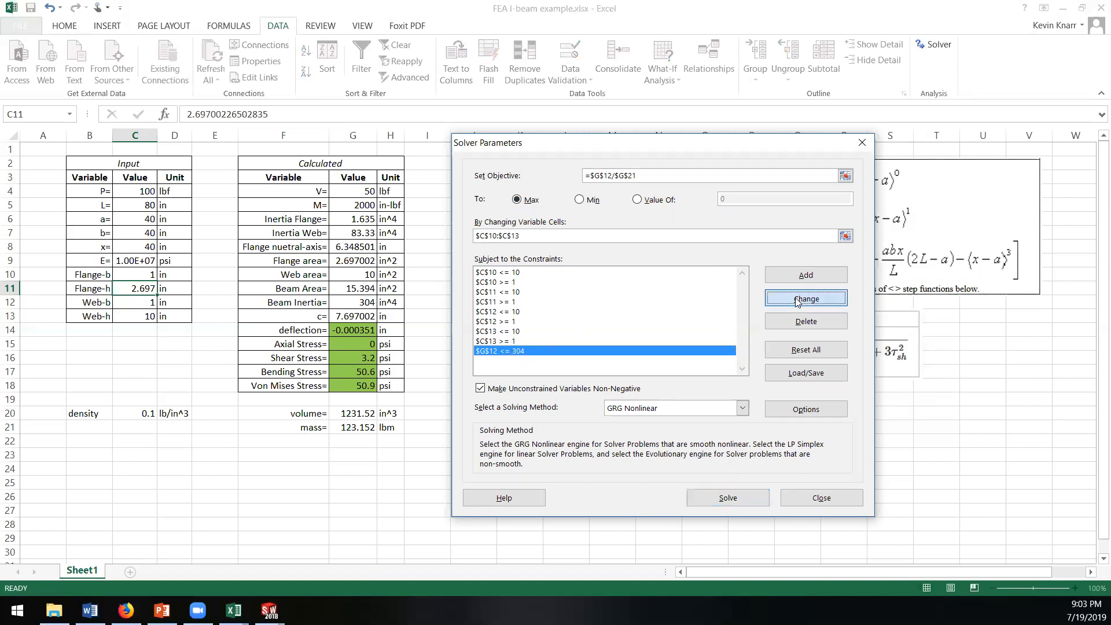
left_click(554, 346)
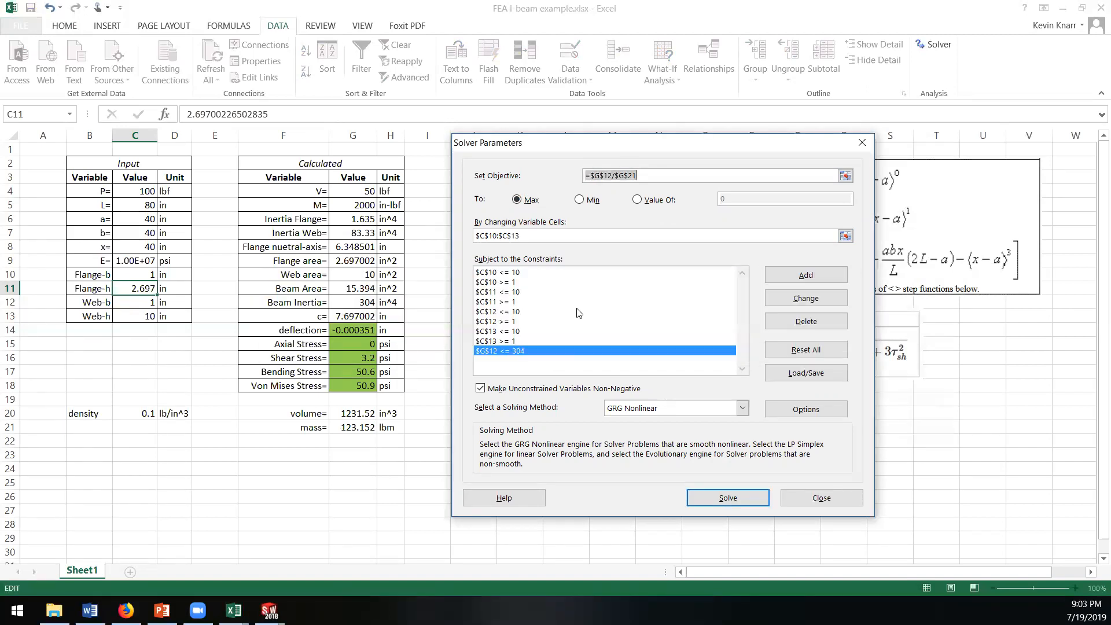
Step: Try the Solver objective without the equals sign, as $G$12/$G$21
left_click(588, 176)
key("BackSpace")
key("Return")
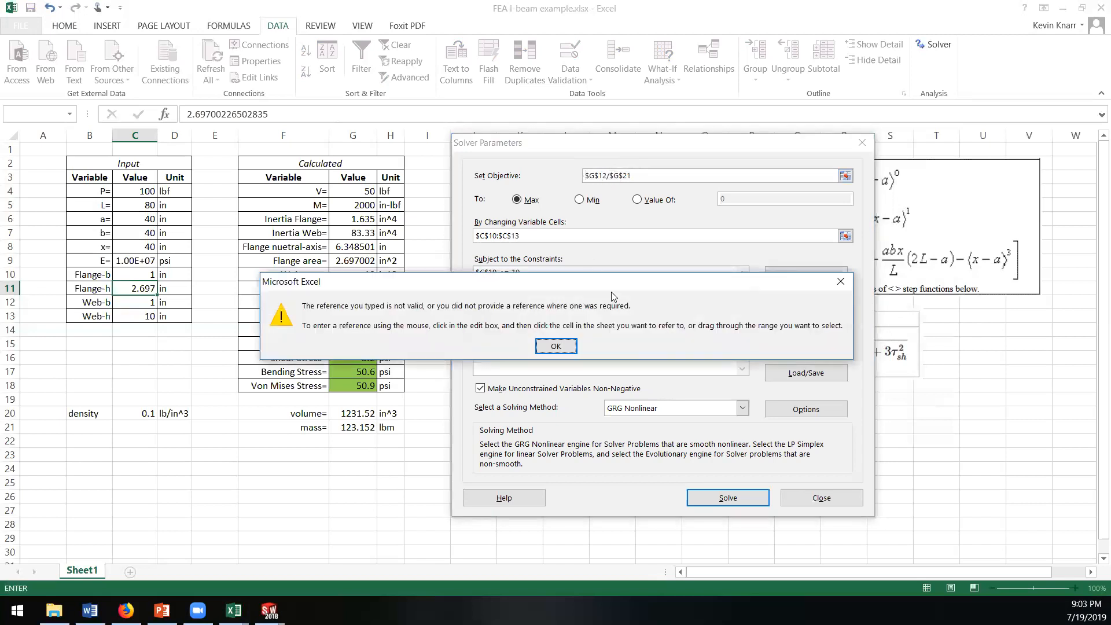
left_click(557, 347)
Step: Replace the ratio in the Solver objective with cell G13 and close the Solver parameters
left_click(813, 497)
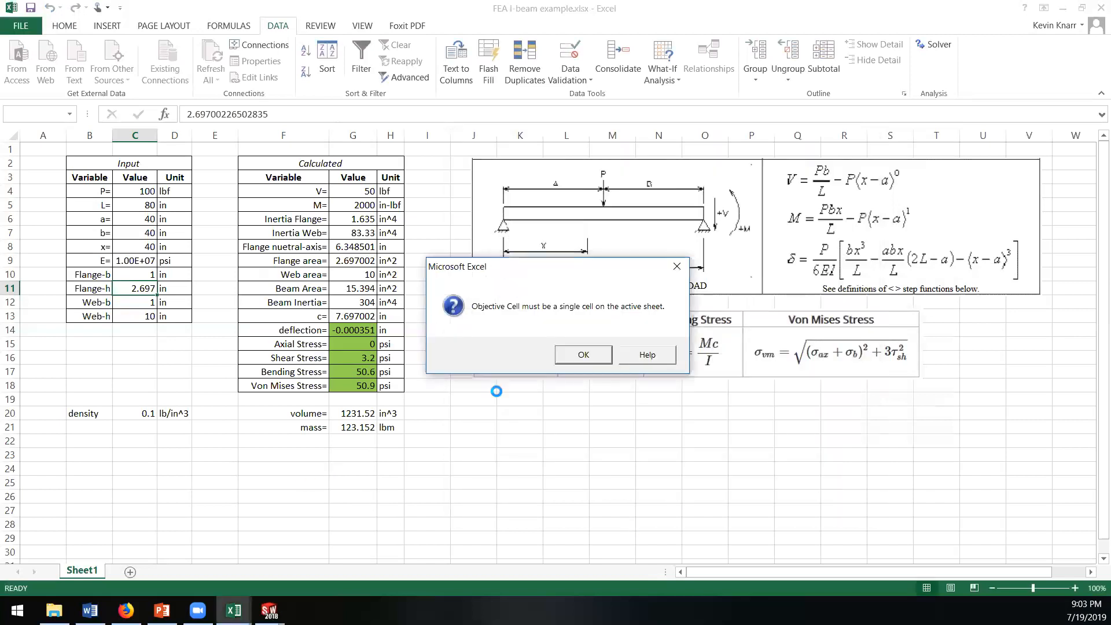
left_click(586, 356)
left_click(677, 266)
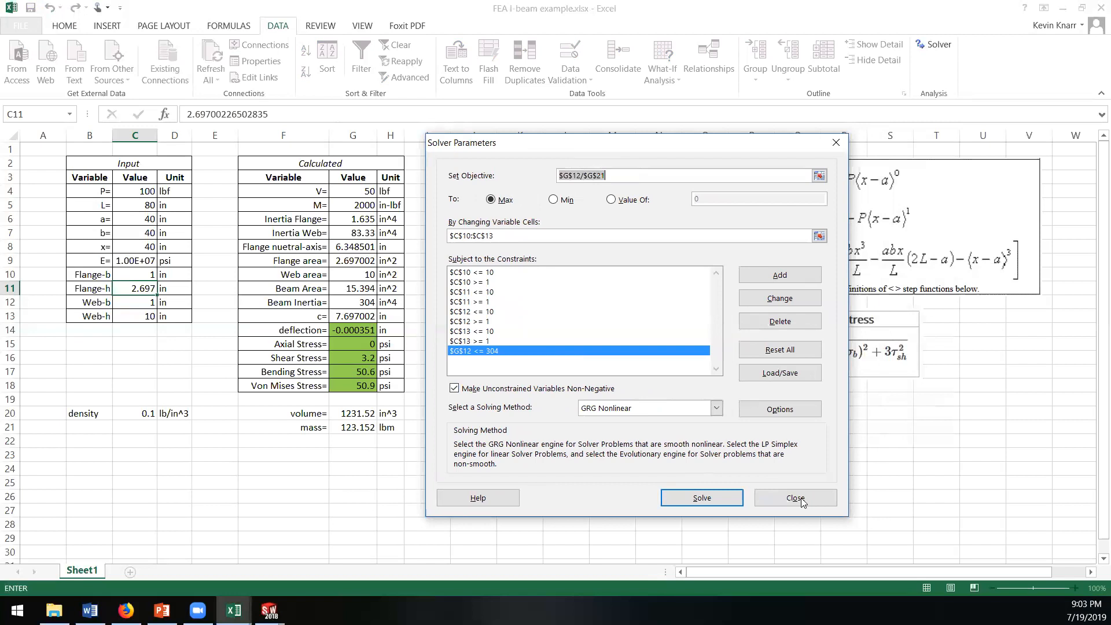
left_click(801, 498)
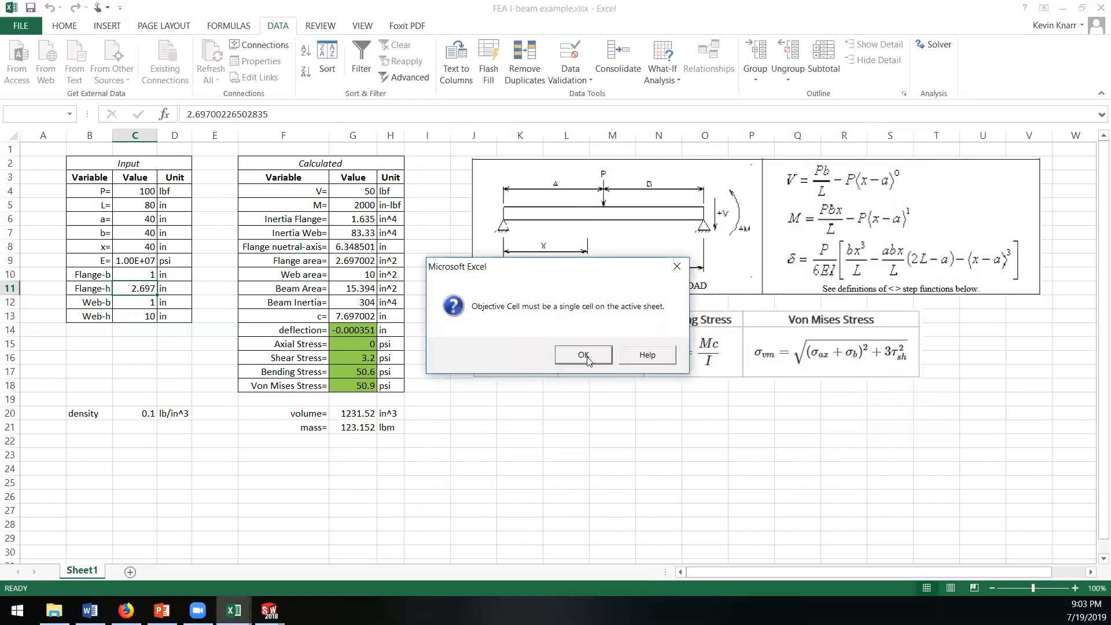
left_click(585, 357)
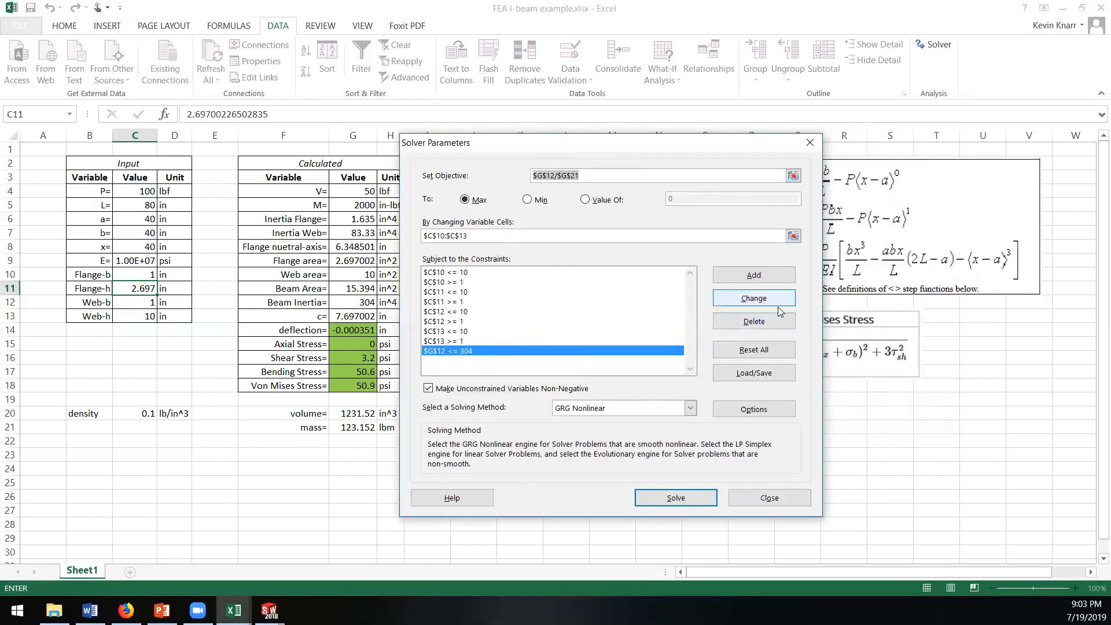
left_click(347, 316)
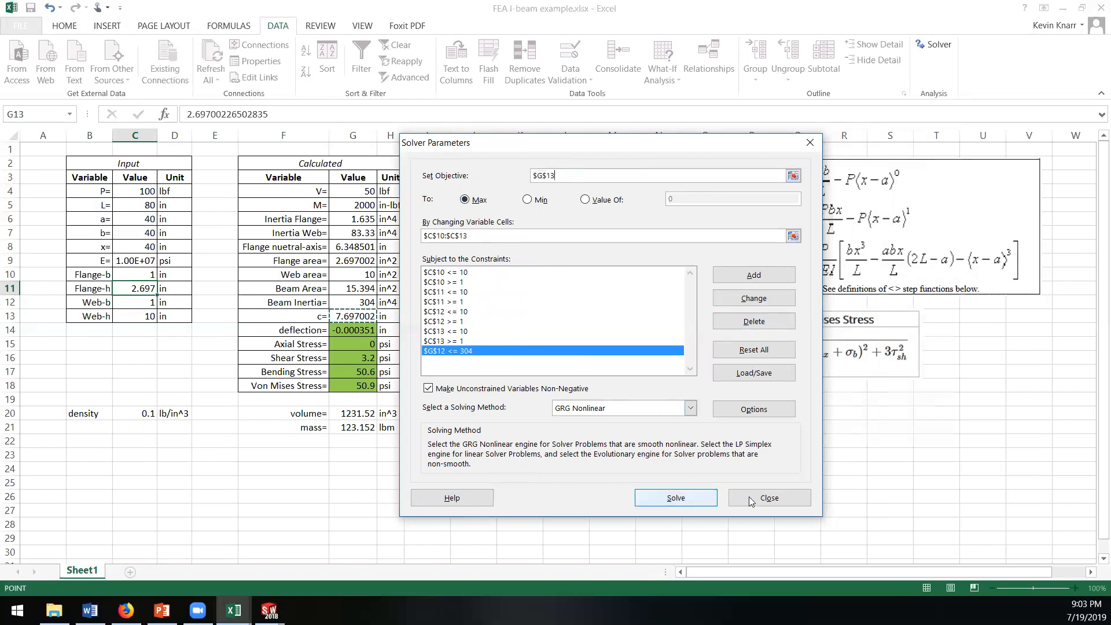
left_click(770, 497)
Step: Enter the formula =G12/G21 in cell G24 to divide the beam inertia by the mass
left_click(352, 466)
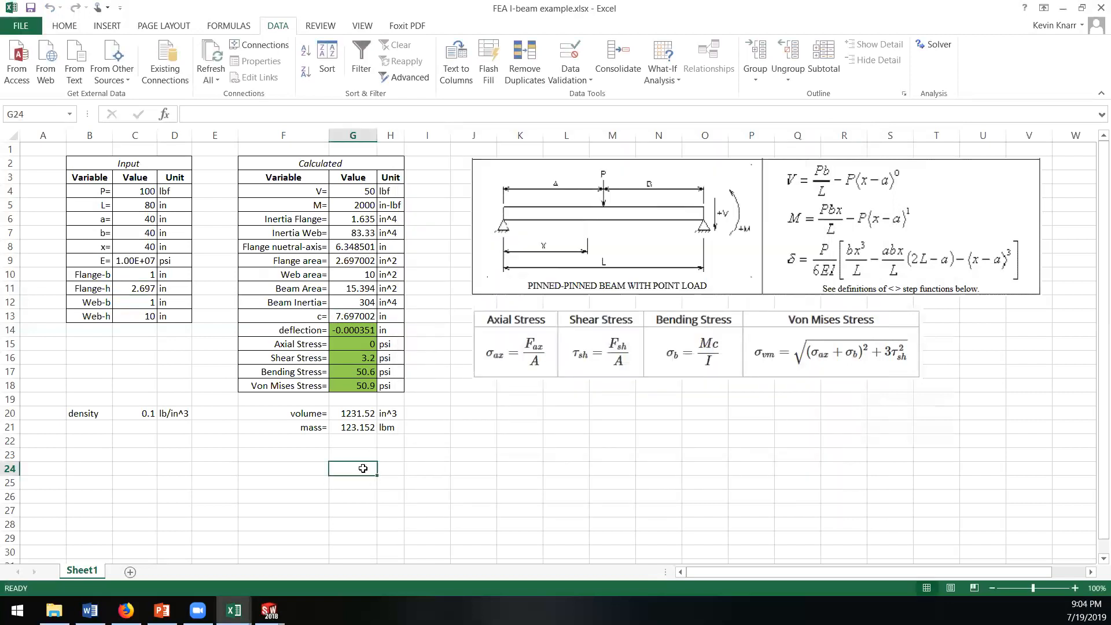
left_click(346, 301)
type("/")
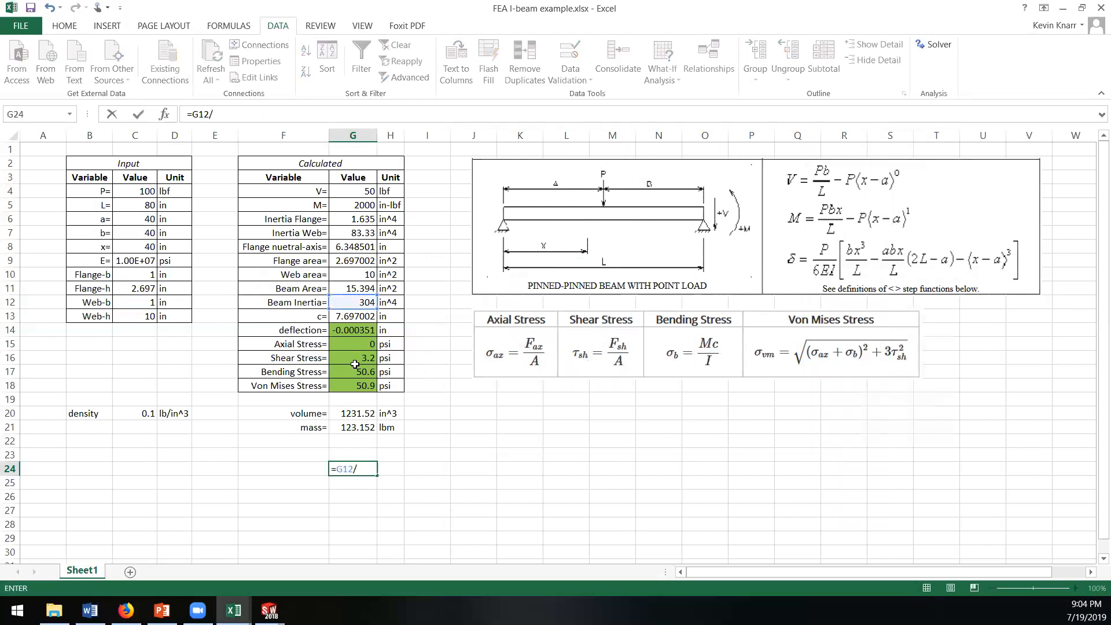
left_click(357, 427)
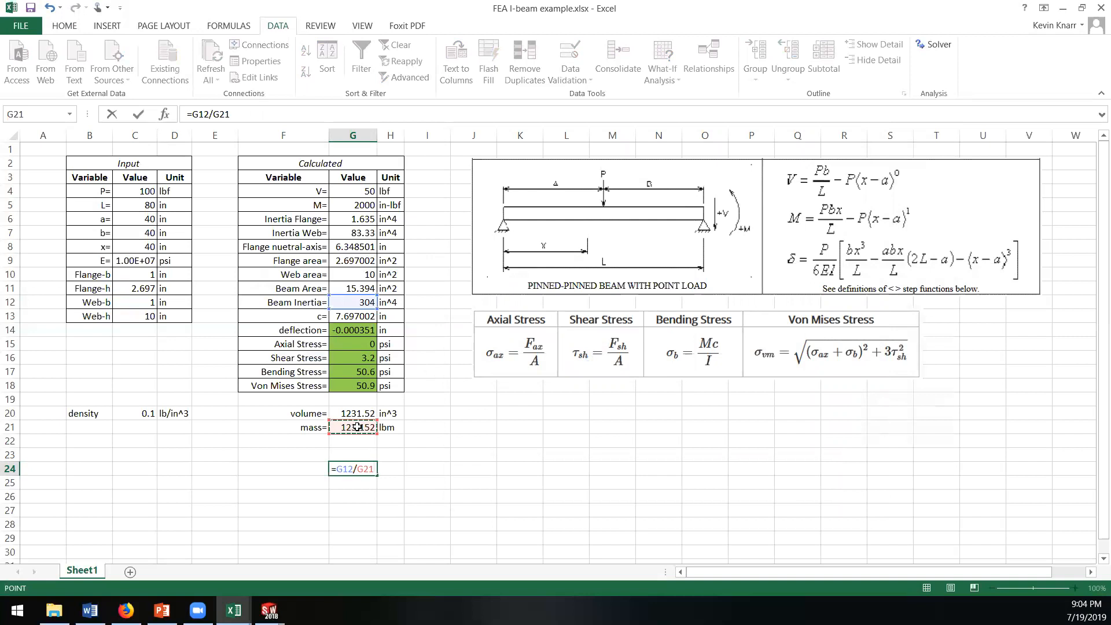
key("Return")
Step: Label the ratio in cell F24 as inertia/mass
left_click(302, 467)
type("in")
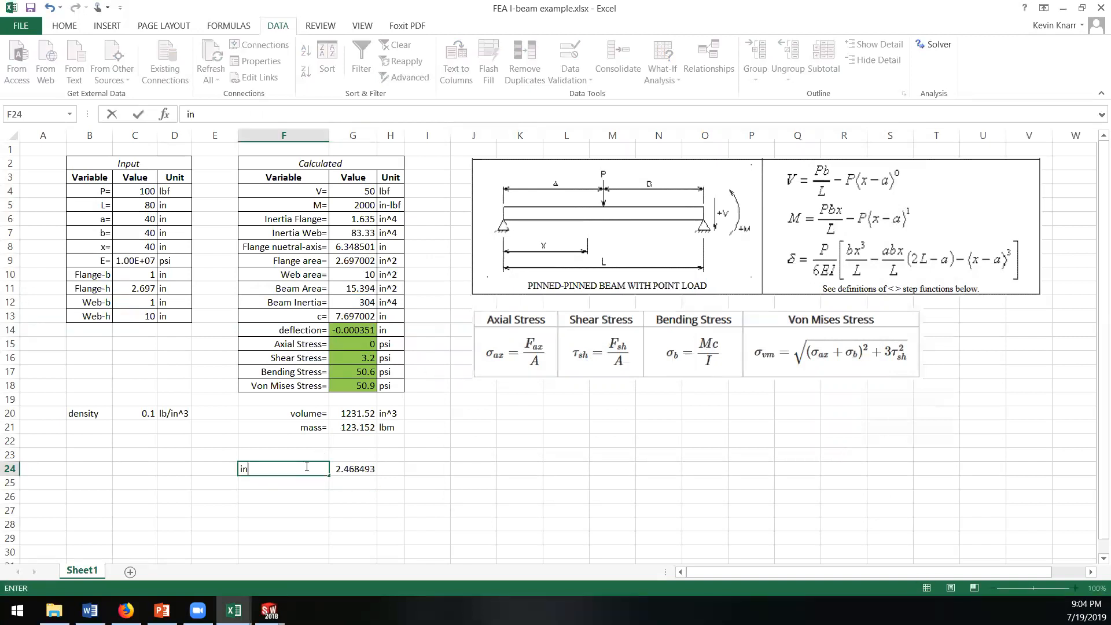
type("ertia/mass")
key("Return")
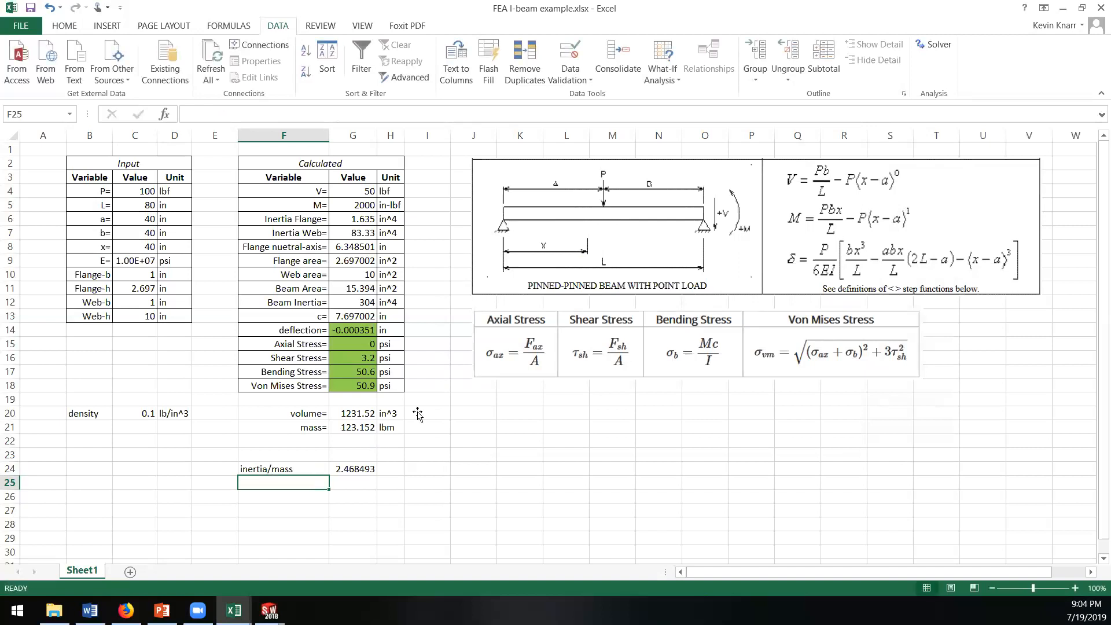
Step: Reopen Solver and set its objective to the inertia/mass ratio in cell G24
left_click(922, 44)
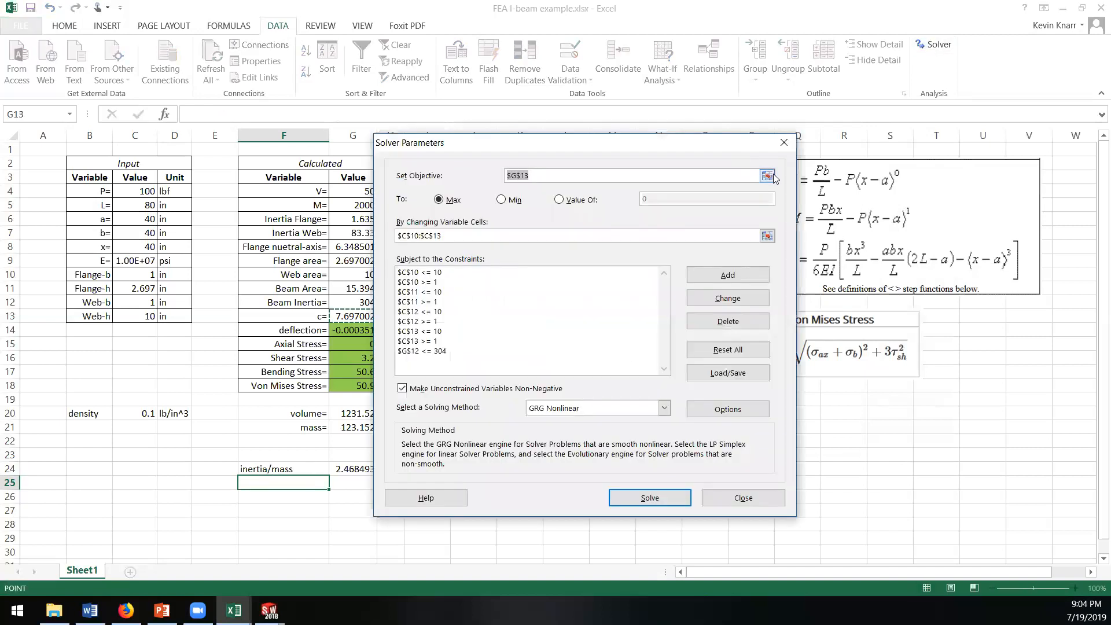
left_click(768, 171)
left_click(362, 469)
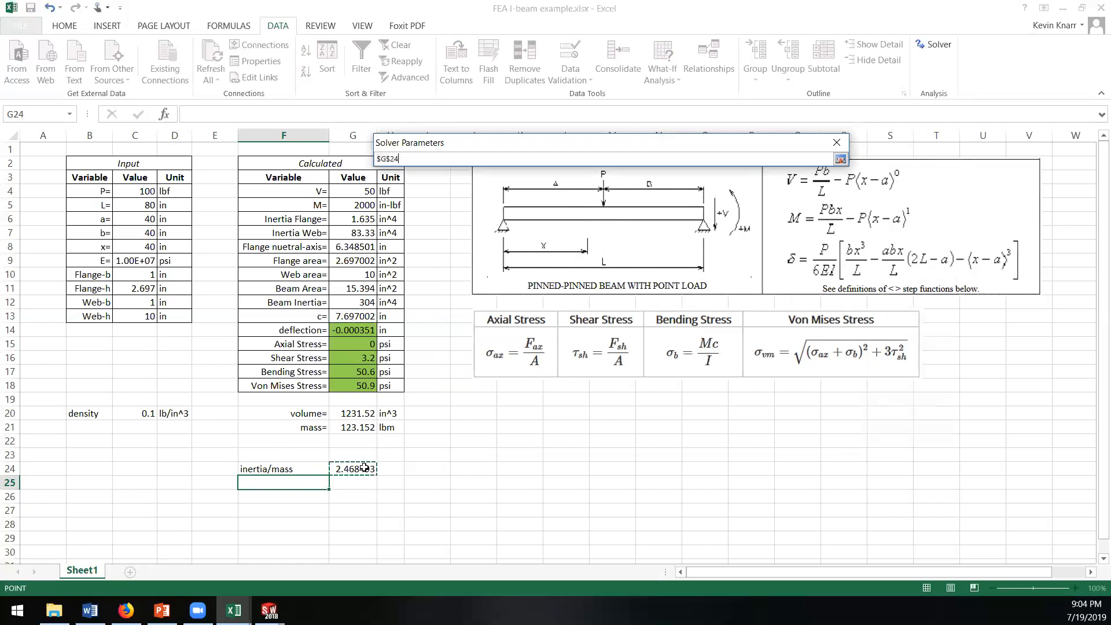
left_click(840, 159)
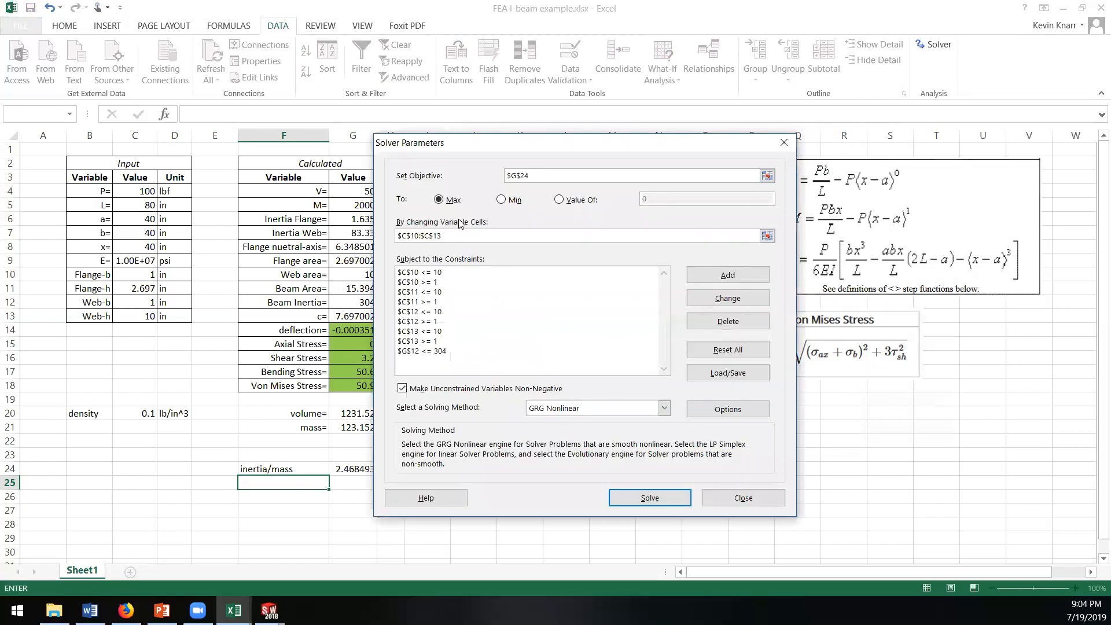
Step: Delete the G12 <= 304 constraint, run Solver for the maximum ratio and keep its solution
left_click(429, 352)
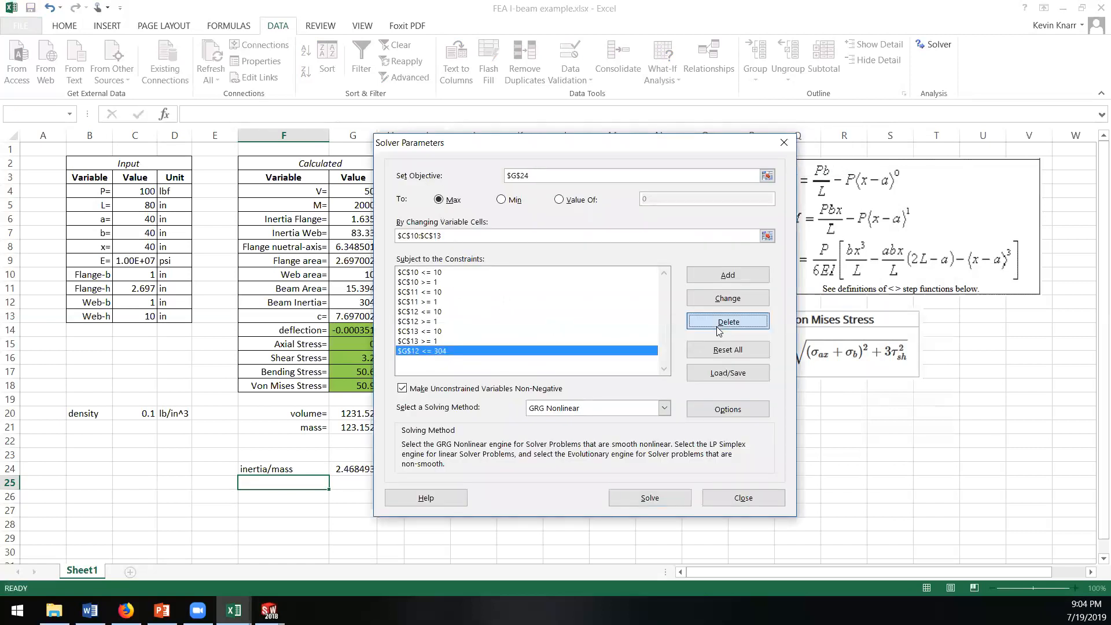
left_click(717, 322)
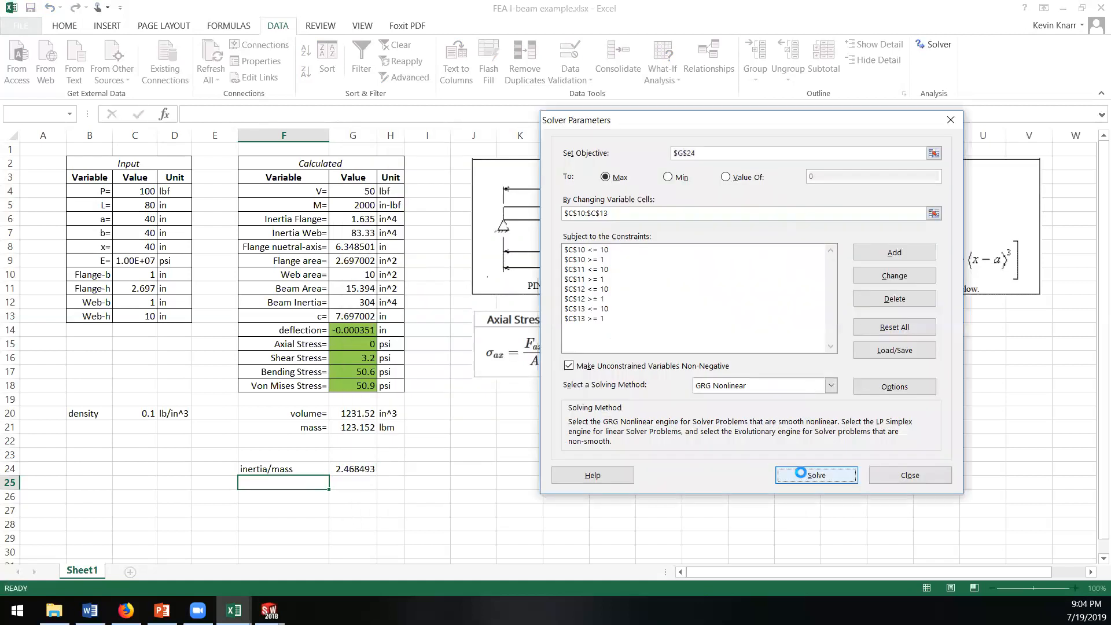
left_click(810, 478)
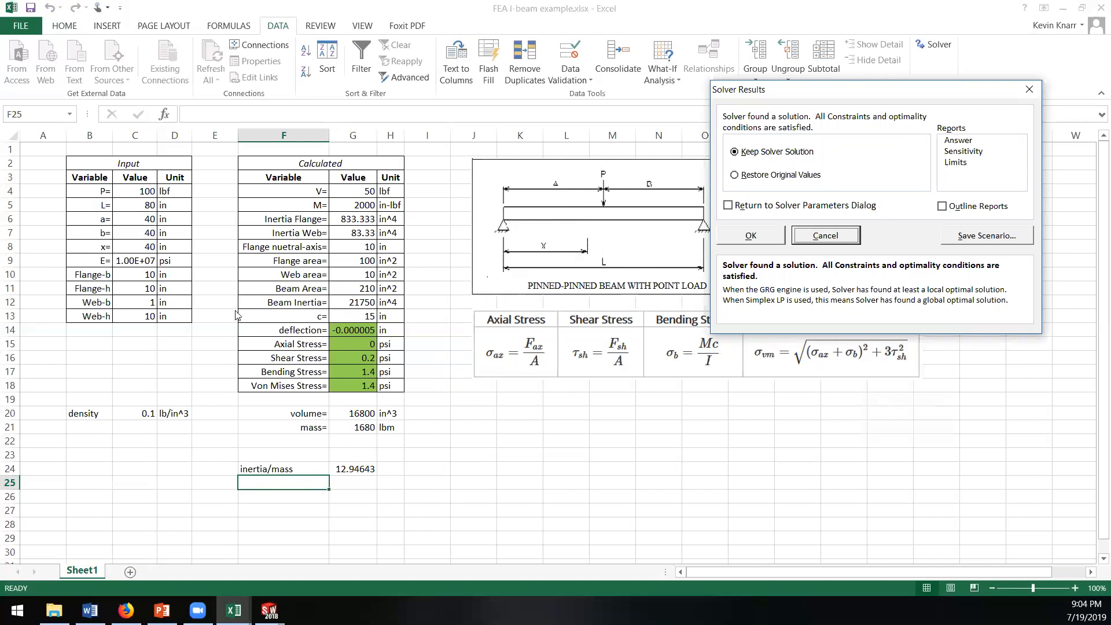
left_click(752, 234)
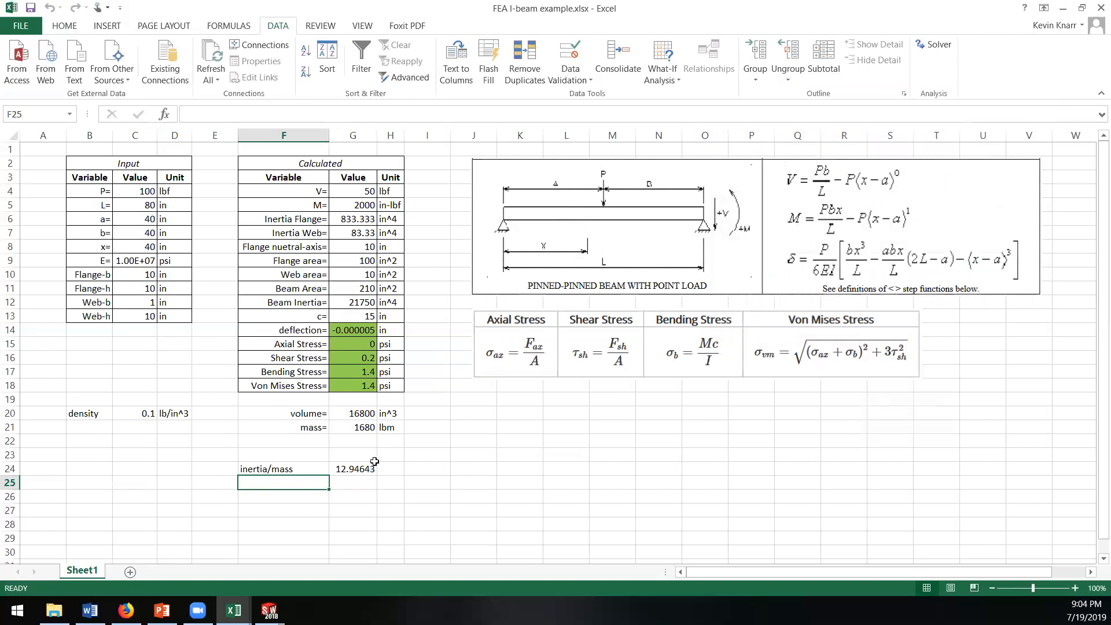
left_click(351, 469)
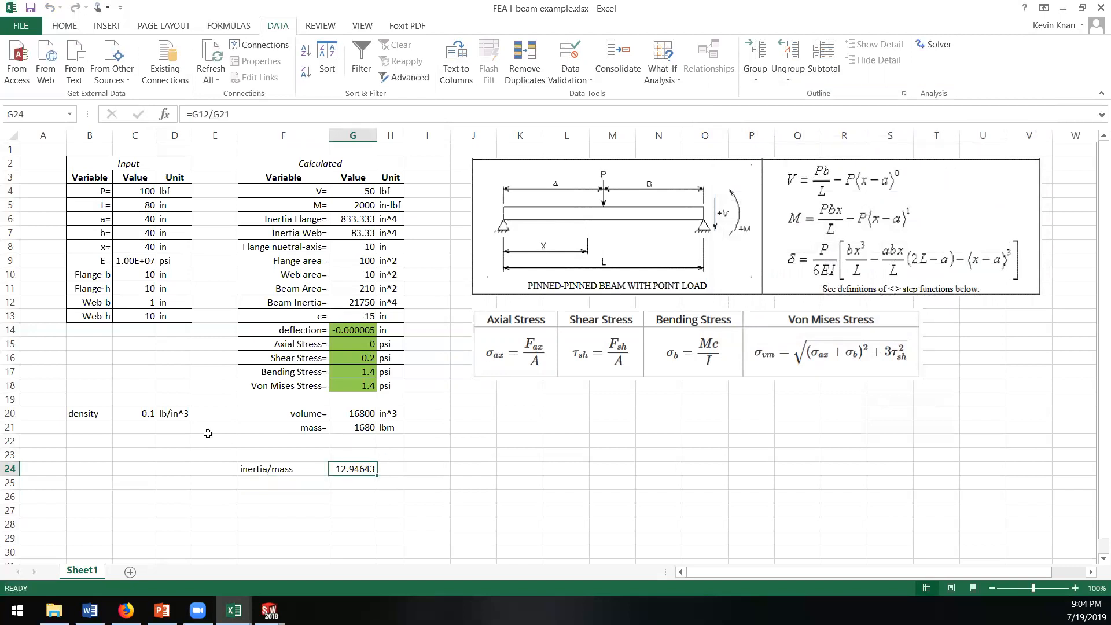
left_click(130, 440)
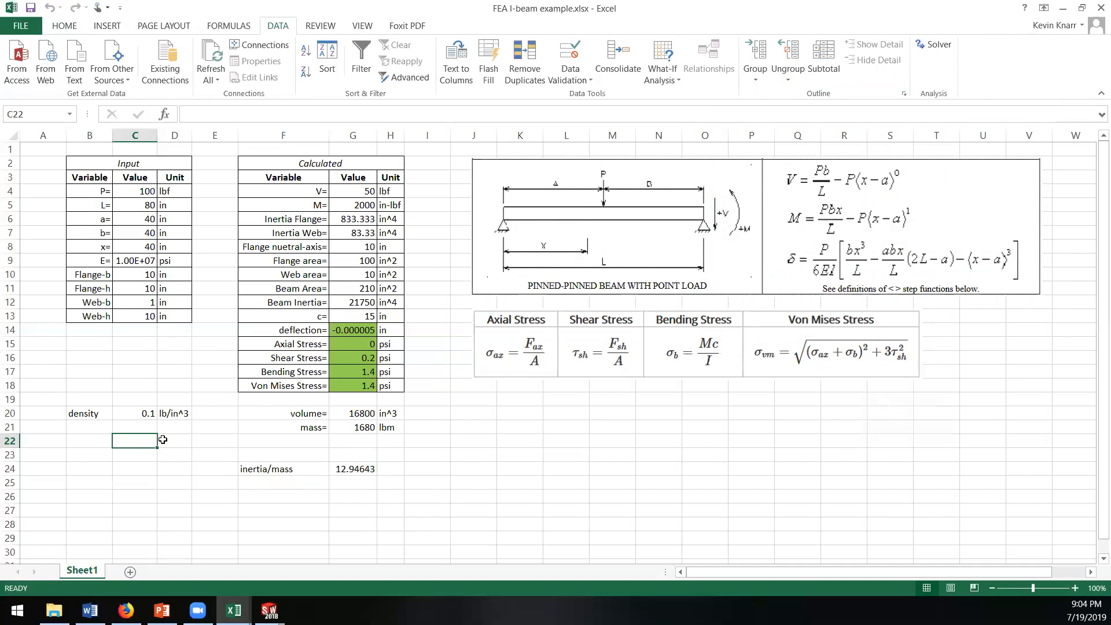
Step: Start Goal Seek on the beam inertia cell G12 with a target value of 21000
left_click(352, 305)
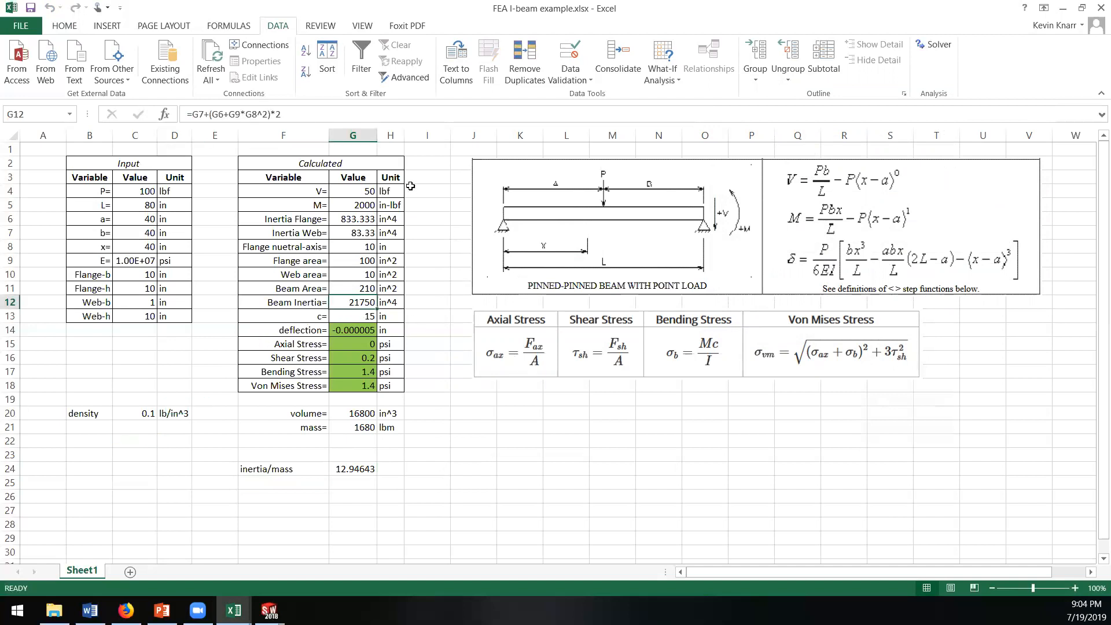
left_click(235, 30)
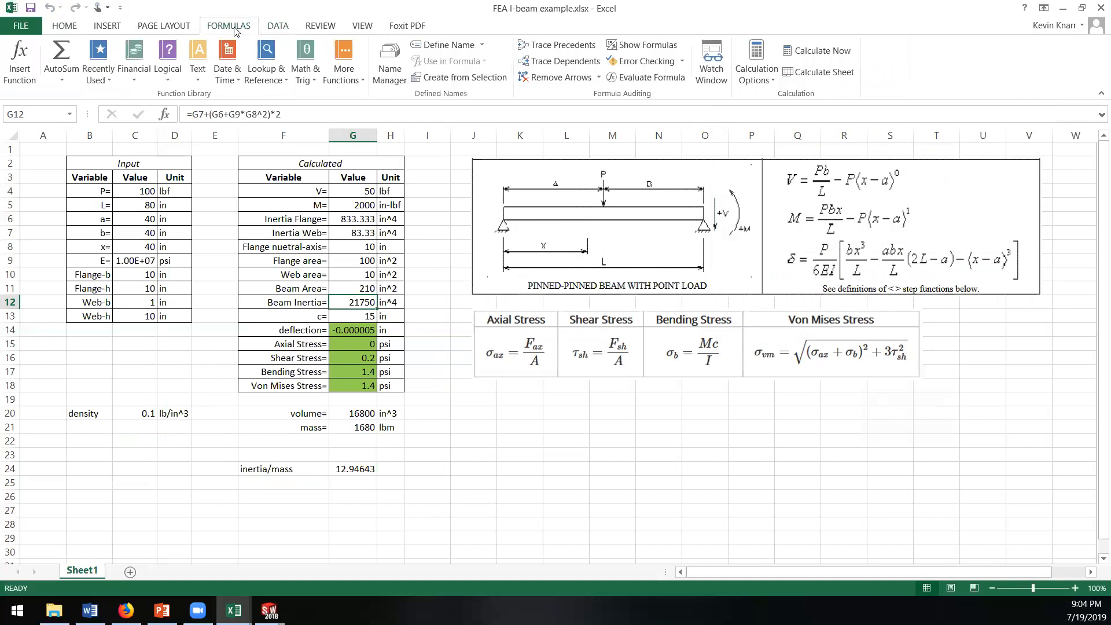
left_click(273, 29)
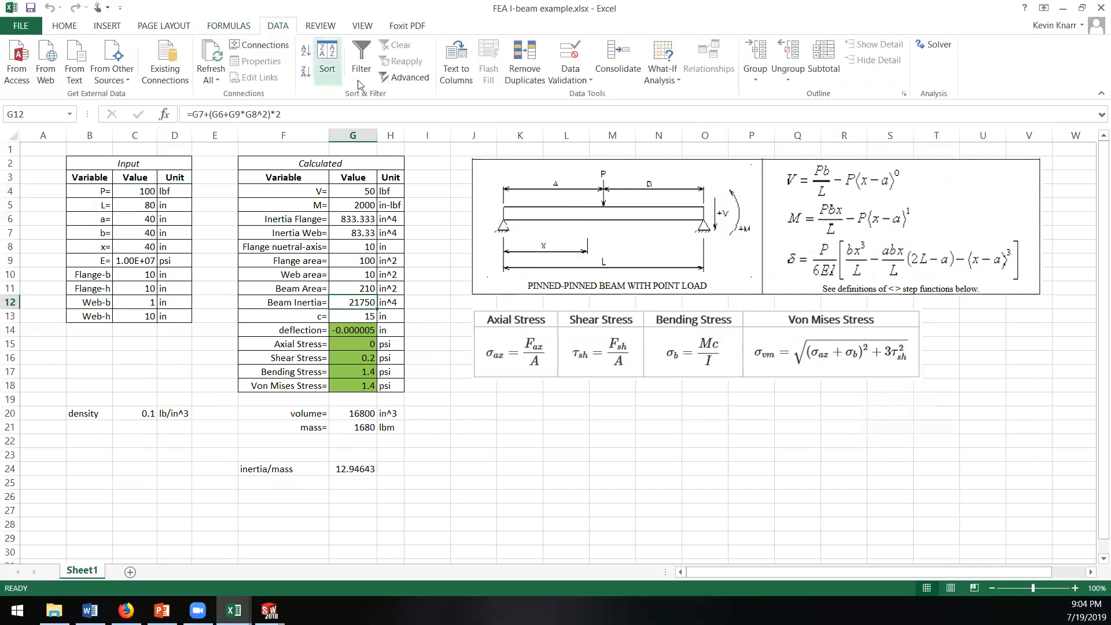
left_click(681, 81)
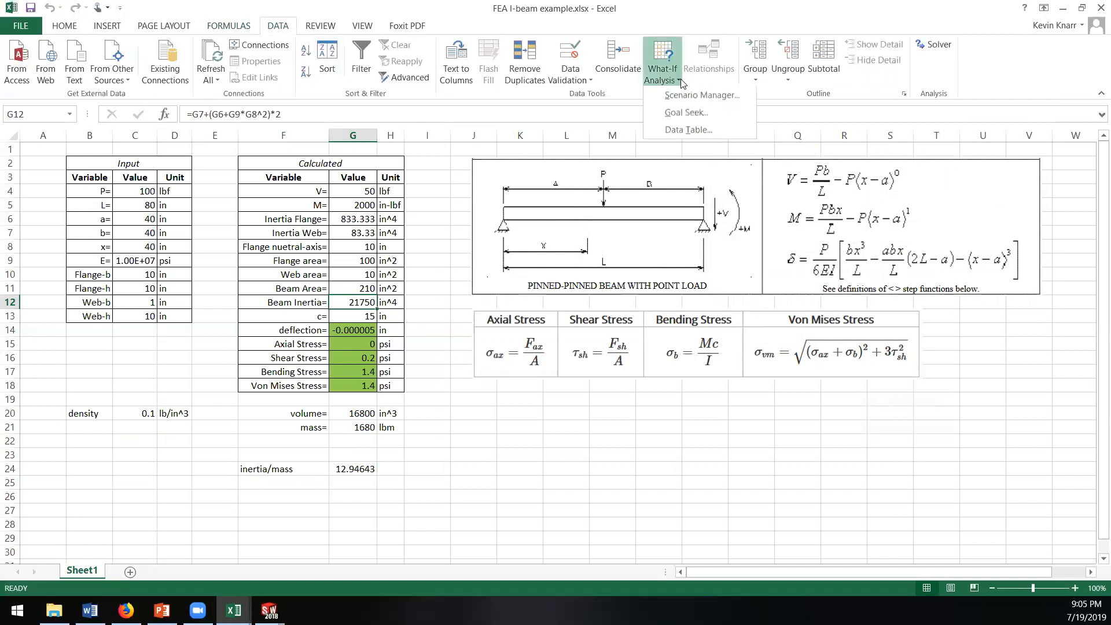
left_click(687, 115)
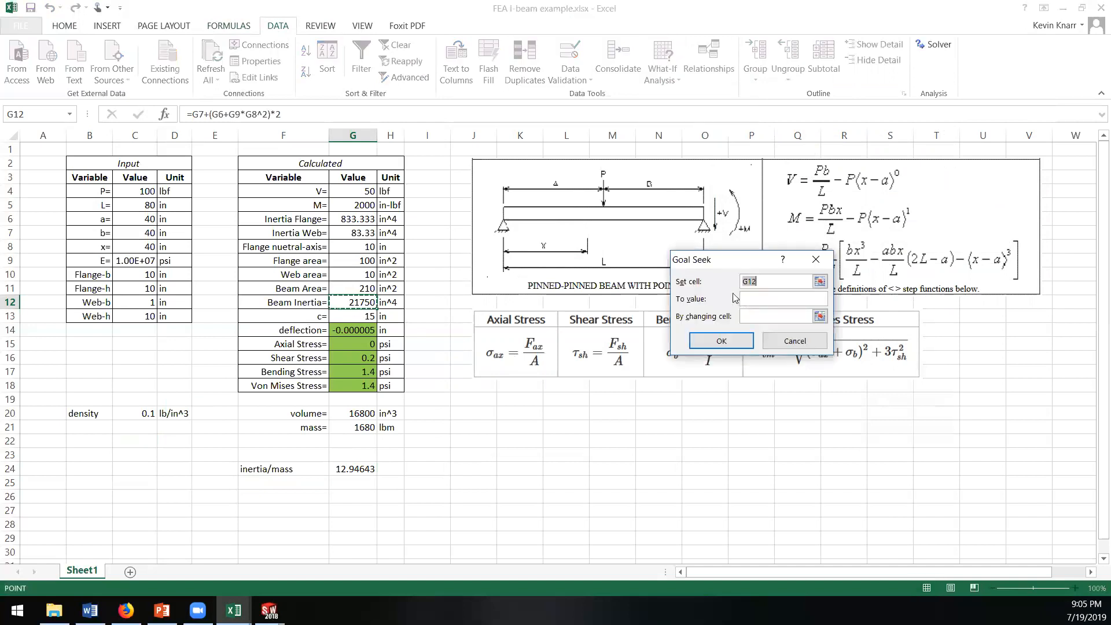
left_click(353, 302)
left_click(754, 299)
type("2")
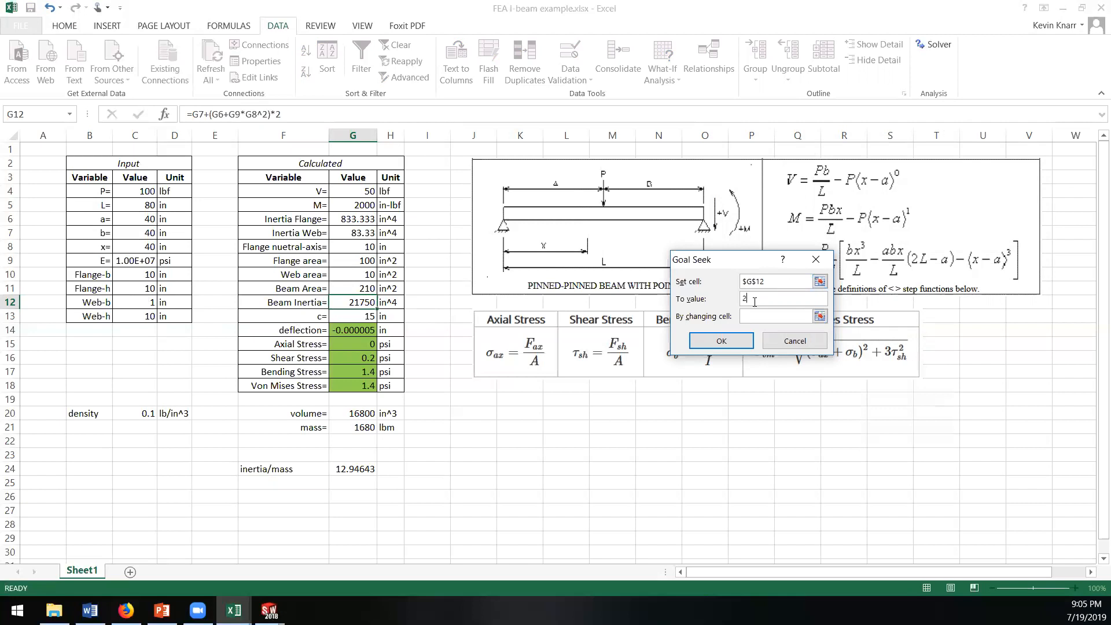
type("1000")
Step: Use the Web-h cell C13 as the changing cell, run Goal Seek and accept the solution
left_click(819, 316)
left_click(139, 316)
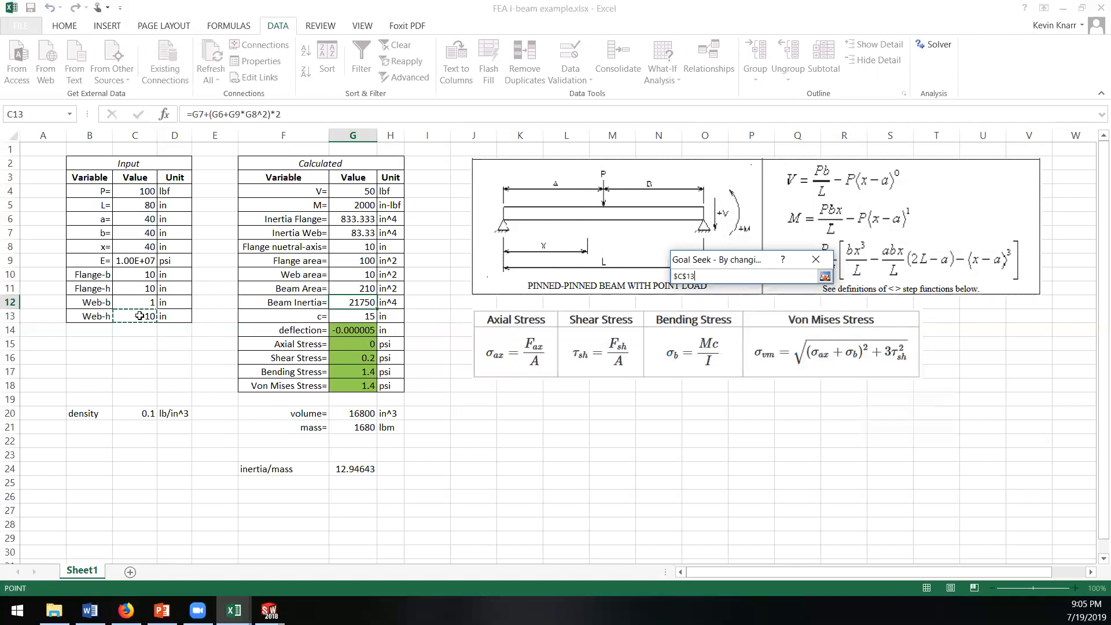
left_click(824, 277)
left_click(736, 340)
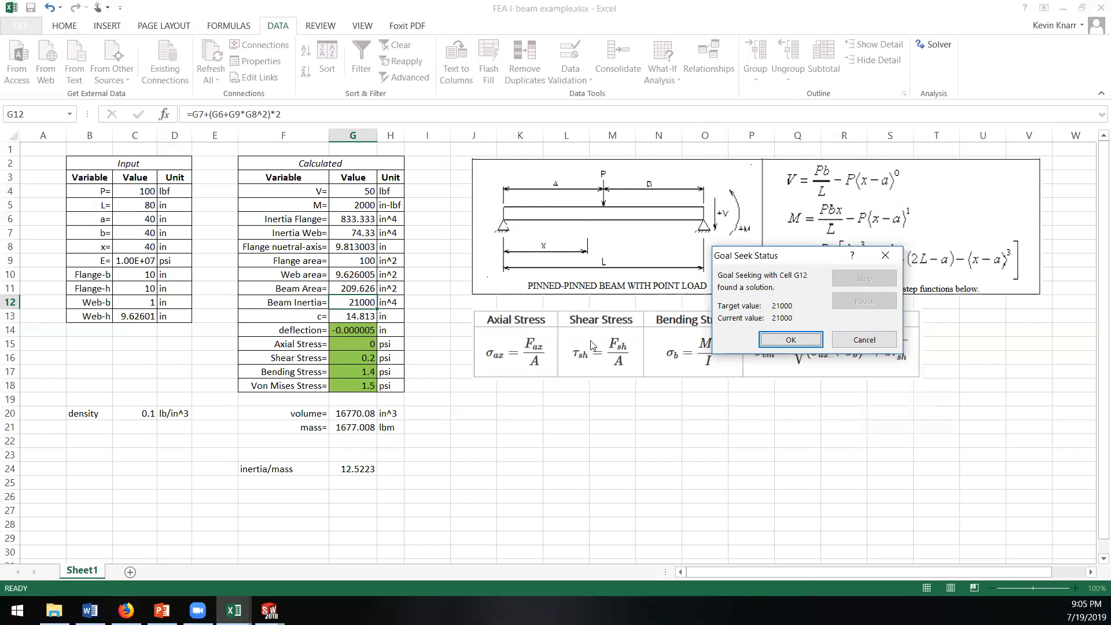
left_click(795, 344)
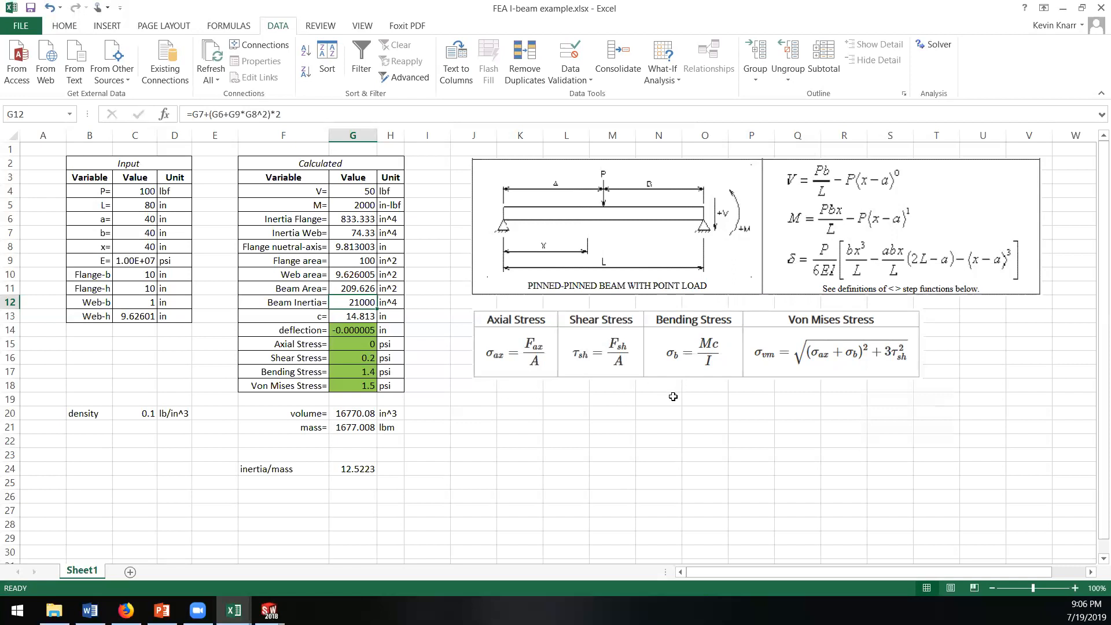
Step: Switch to the Baja FEA Workshop presentation in PowerPoint and show slide 30, In Class FEA Results
left_click(162, 610)
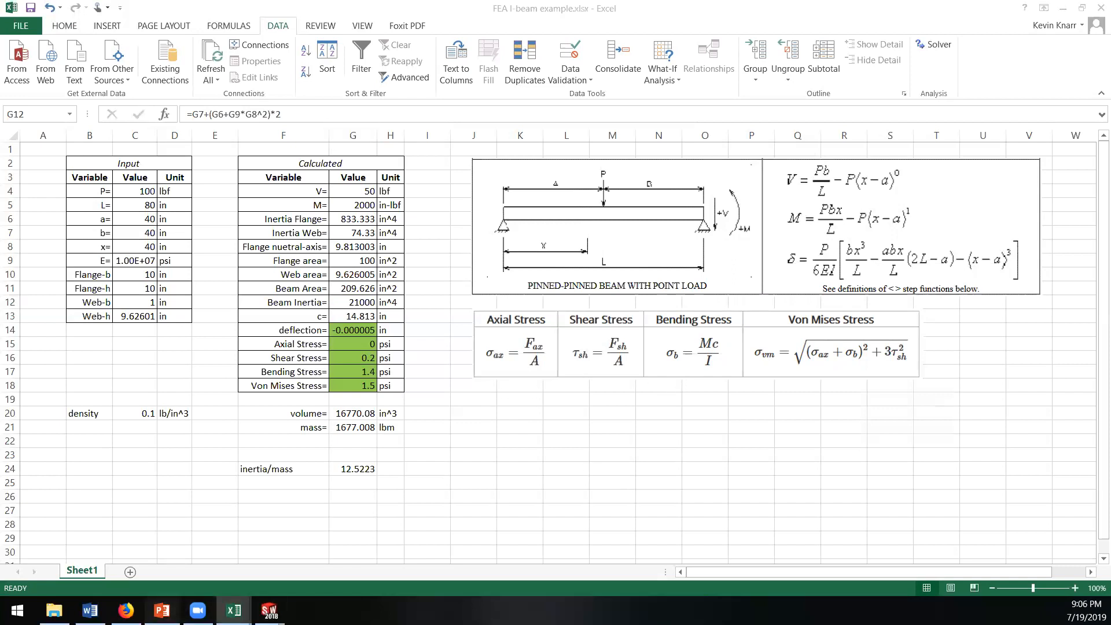
left_click(175, 479)
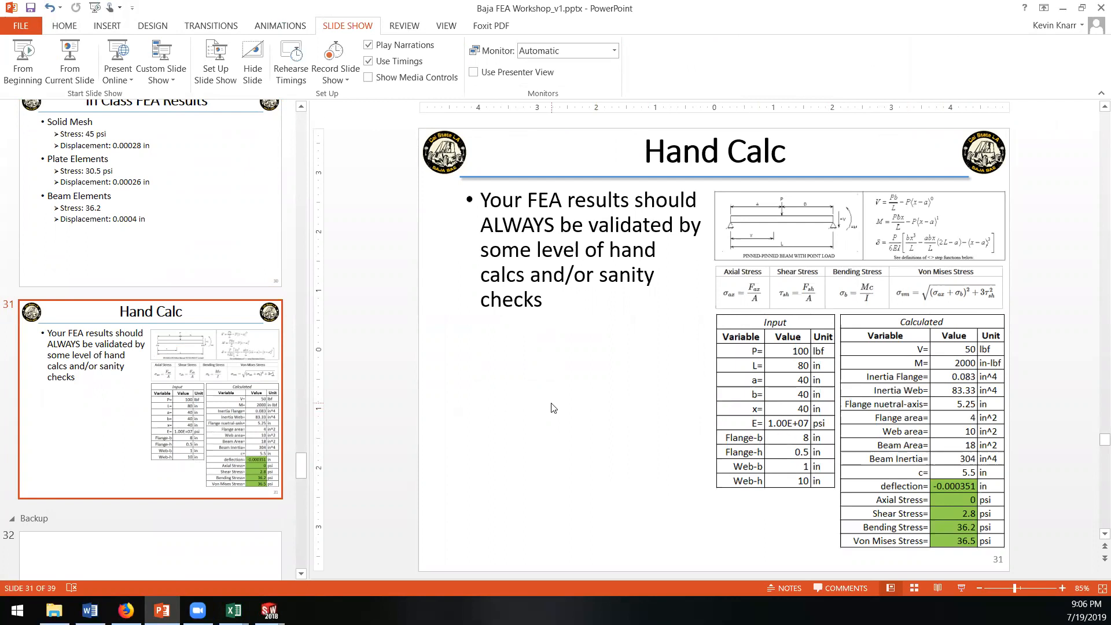
scroll(167, 372, "up", 3)
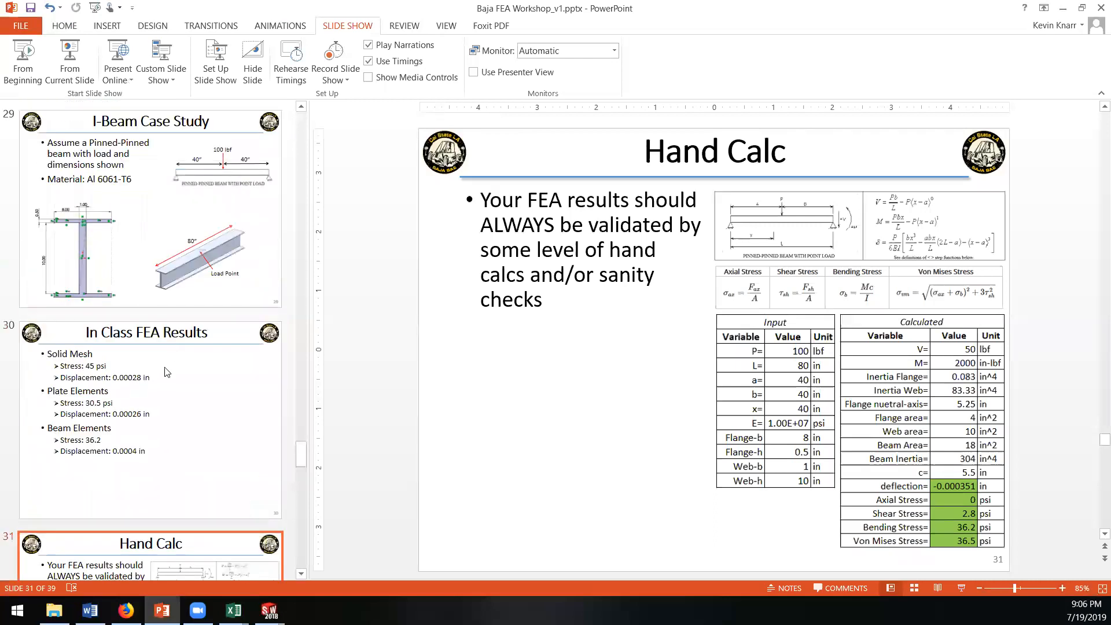
left_click(183, 369)
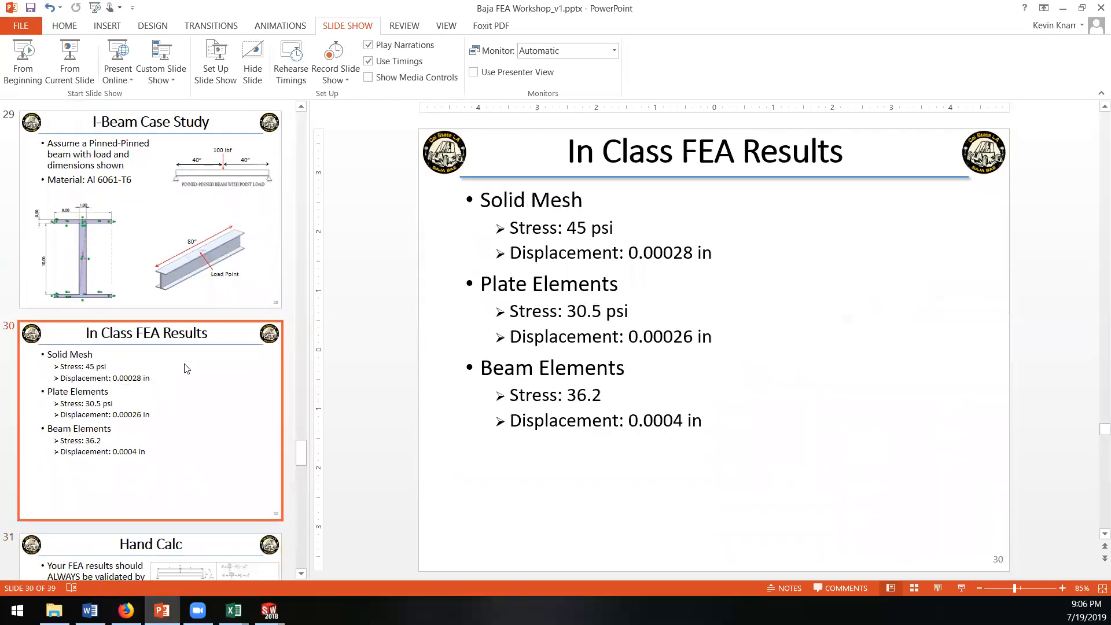
Step: Switch back to the FEA I-beam example workbook in Excel
mouse_move(233, 610)
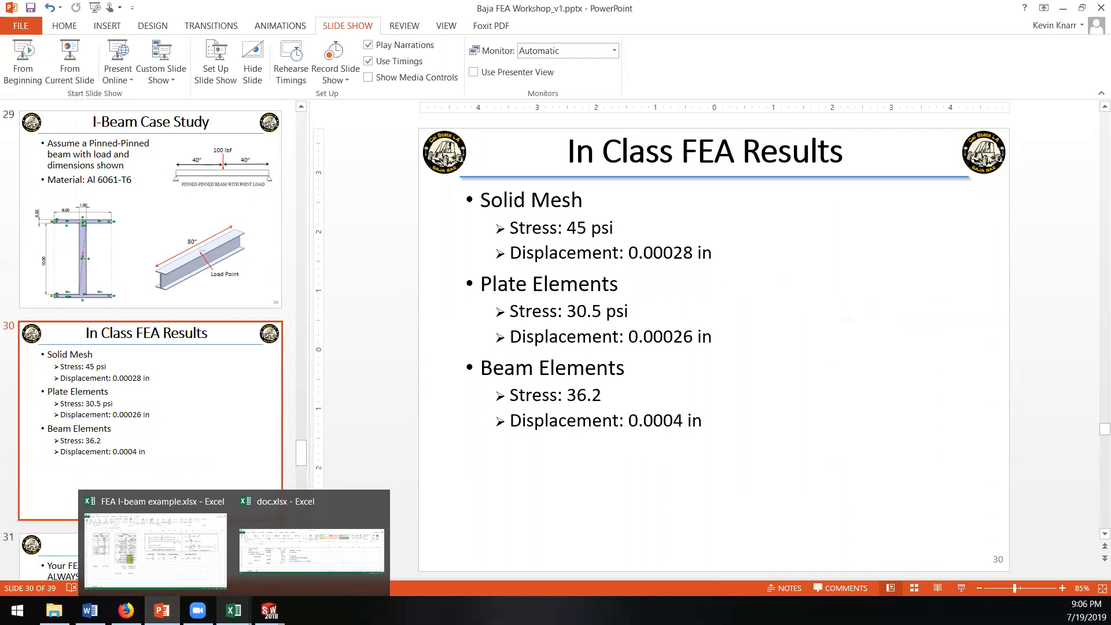
mouse_move(269, 610)
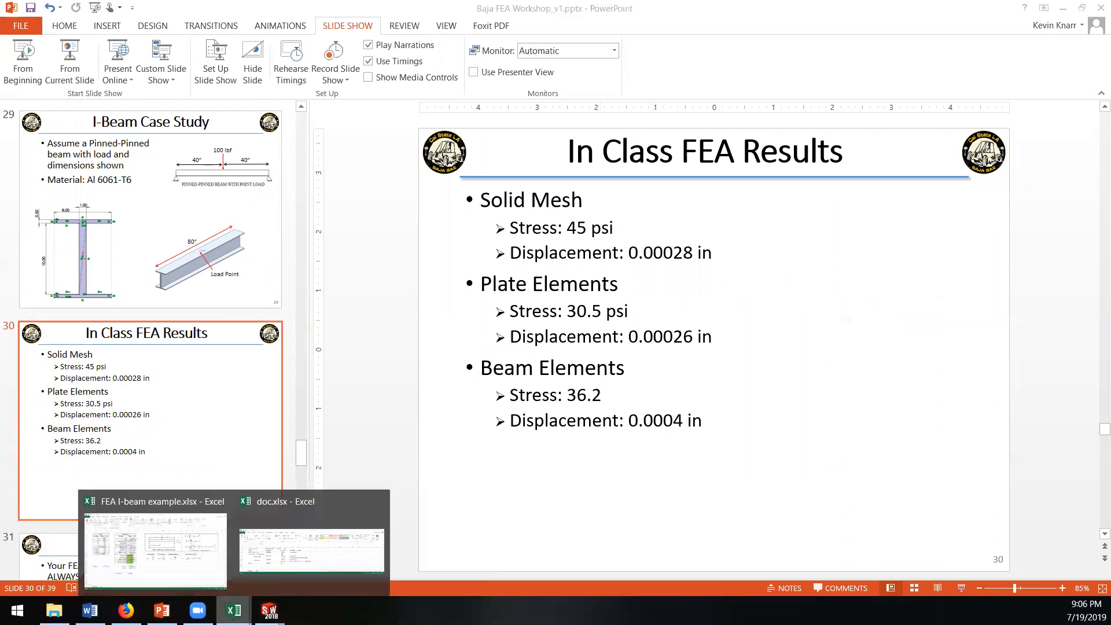
left_click(159, 546)
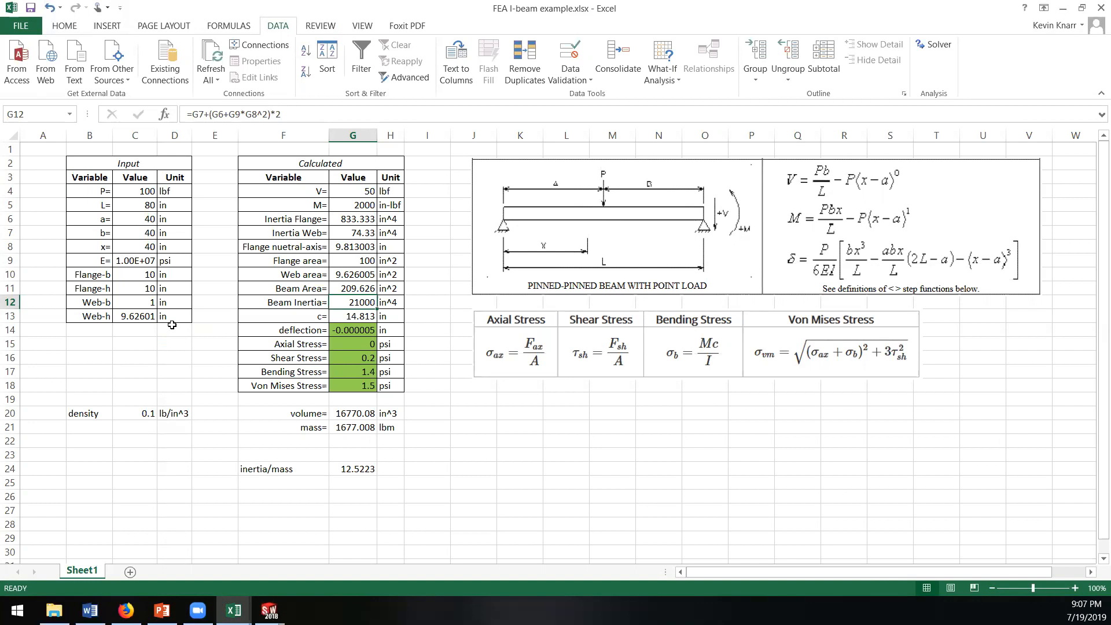
Step: Examine the calculated beam values and their formulas in G4:G18, including web area, beam area, beam inertia and c
left_click(360, 191)
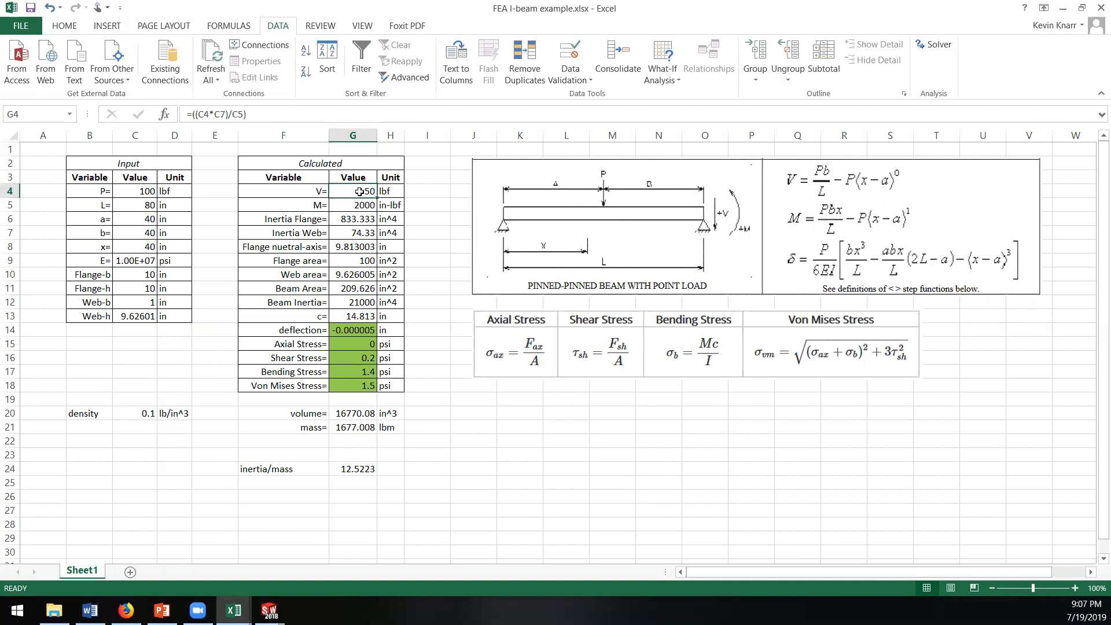
left_click_drag(359, 191, 359, 386)
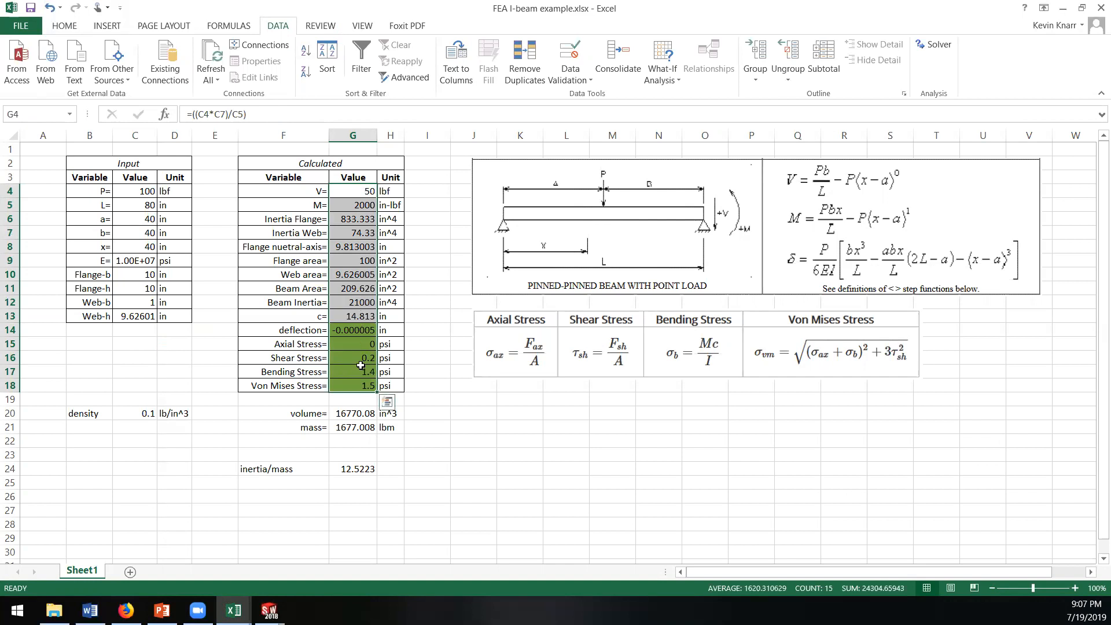
left_click_drag(348, 307, 353, 314)
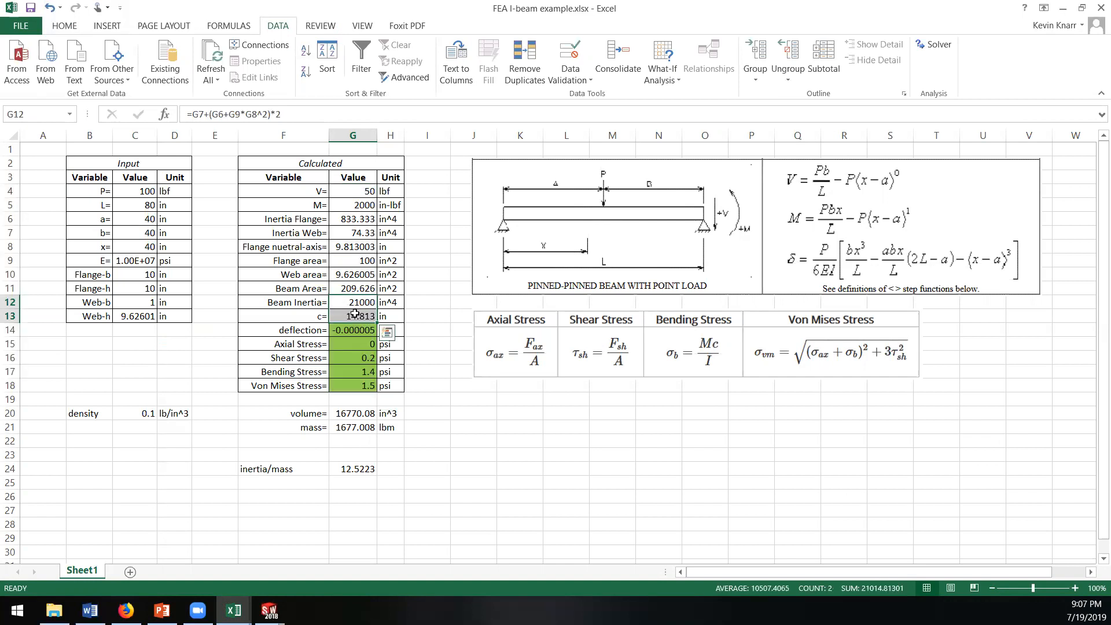
left_click(361, 278)
left_click(358, 289)
left_click(357, 304)
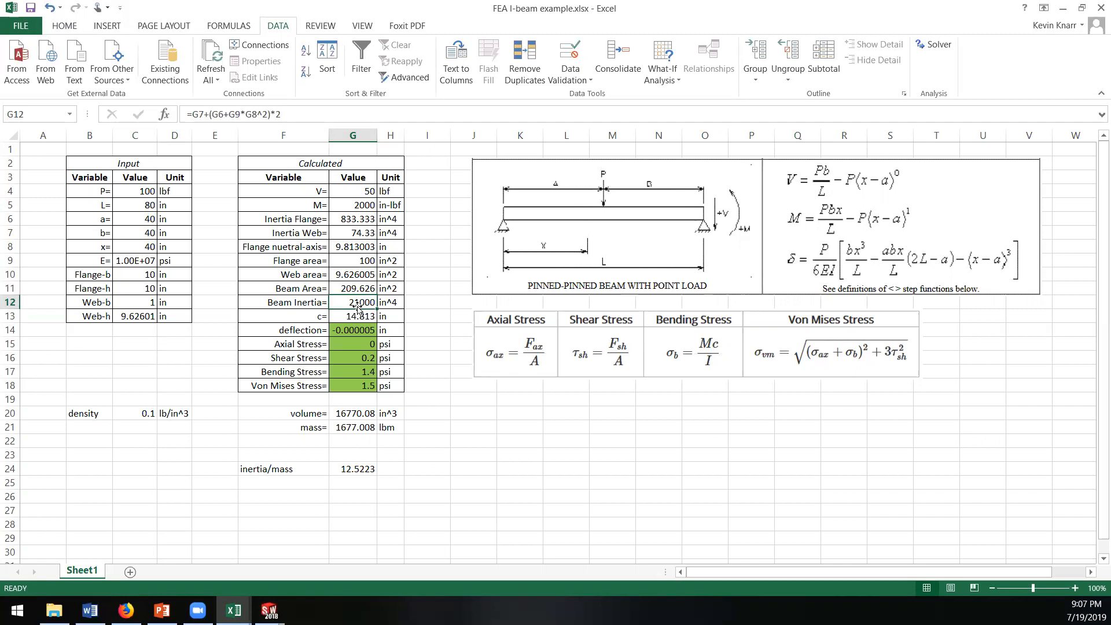
left_click(358, 313)
left_click_drag(358, 194, 359, 331)
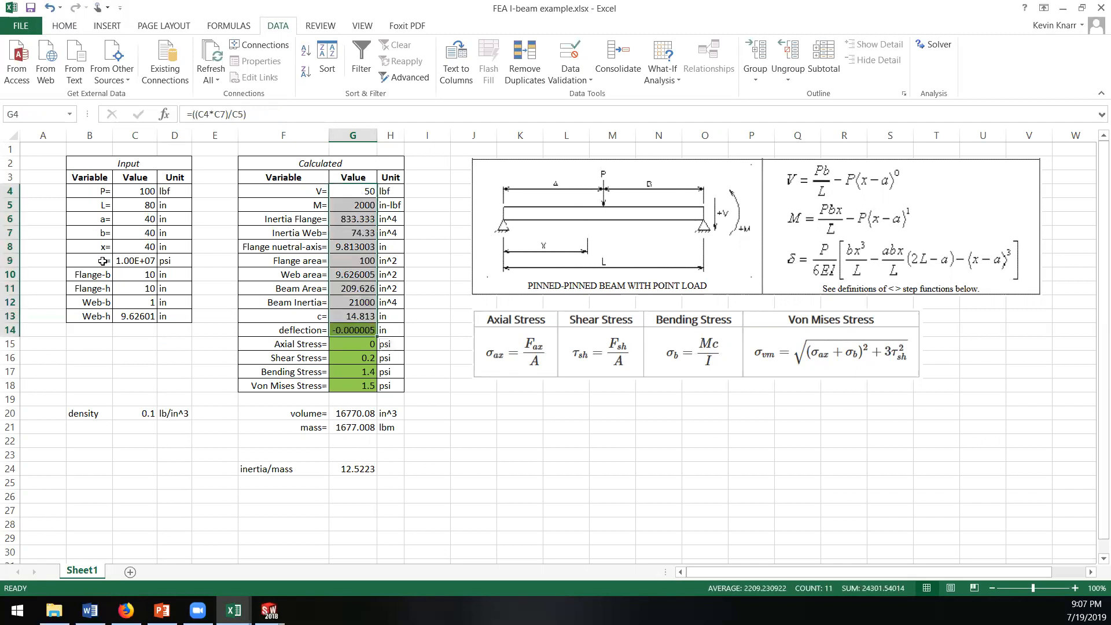
Step: Set the point load P in C4 to 100 lbf
left_click(127, 230)
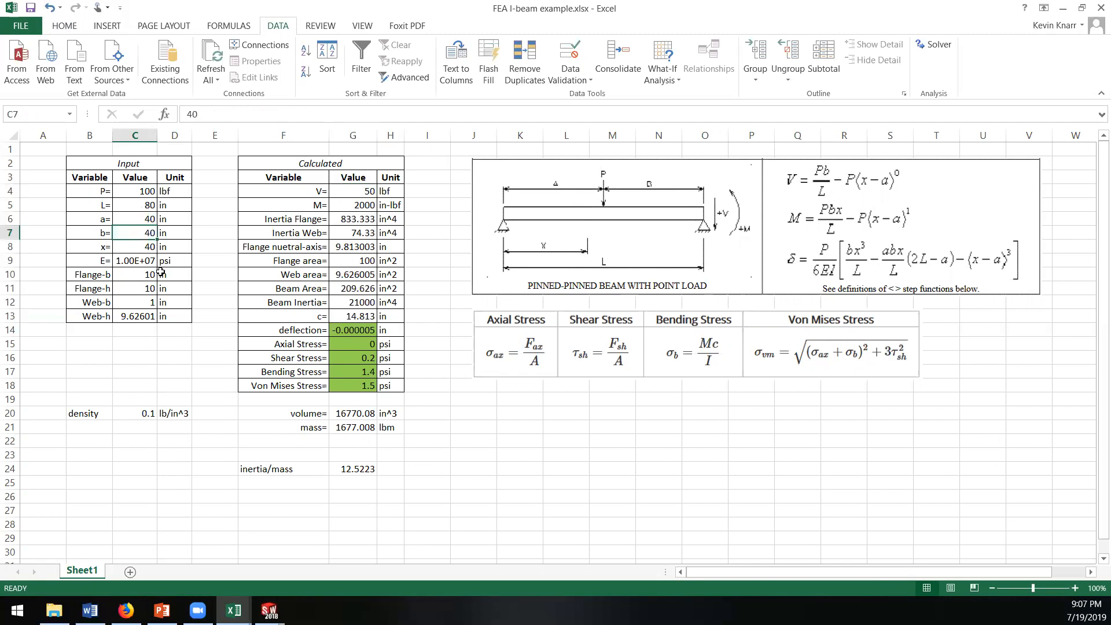
left_click(133, 192)
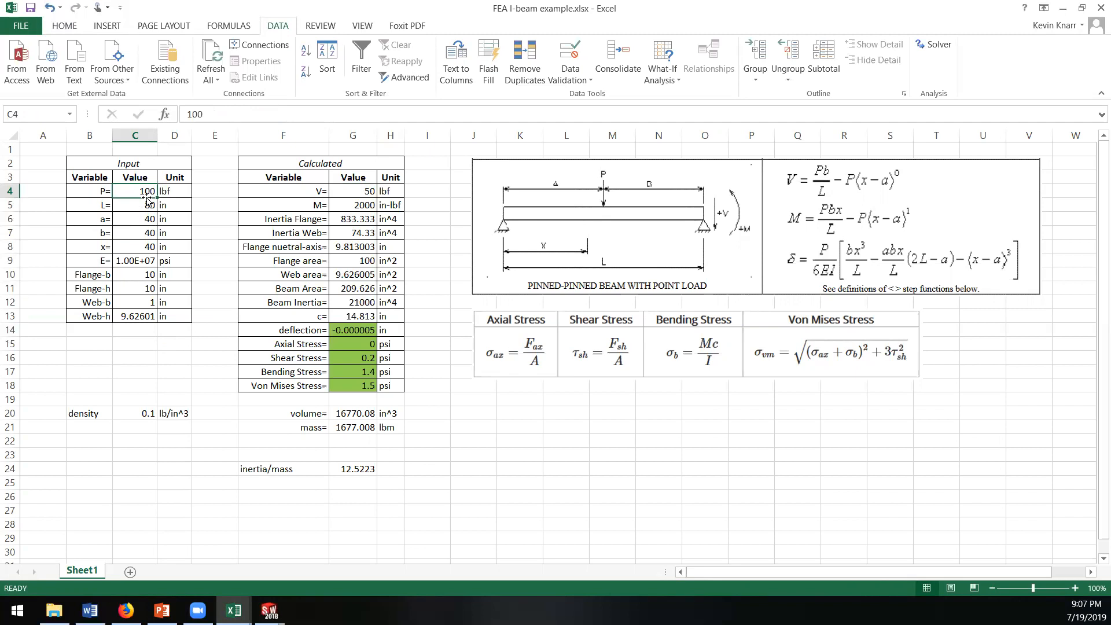
type("100")
key("Return")
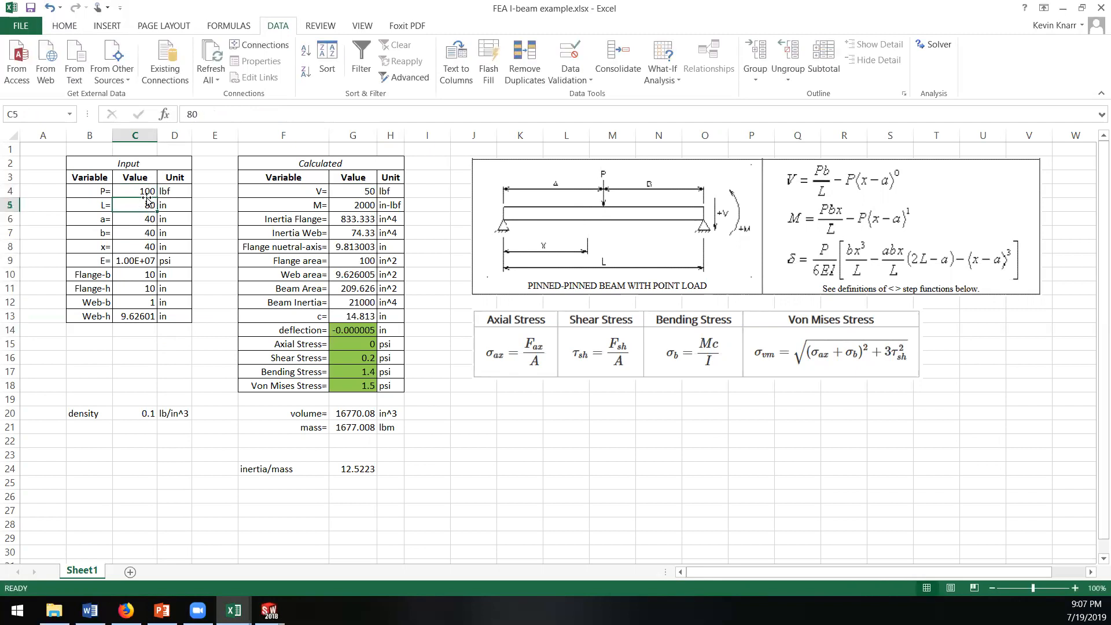
Step: Run Goal Seek to bring the Bending Stress in G17 to 300000 by changing the load P in C4, and accept the solution
left_click(350, 371)
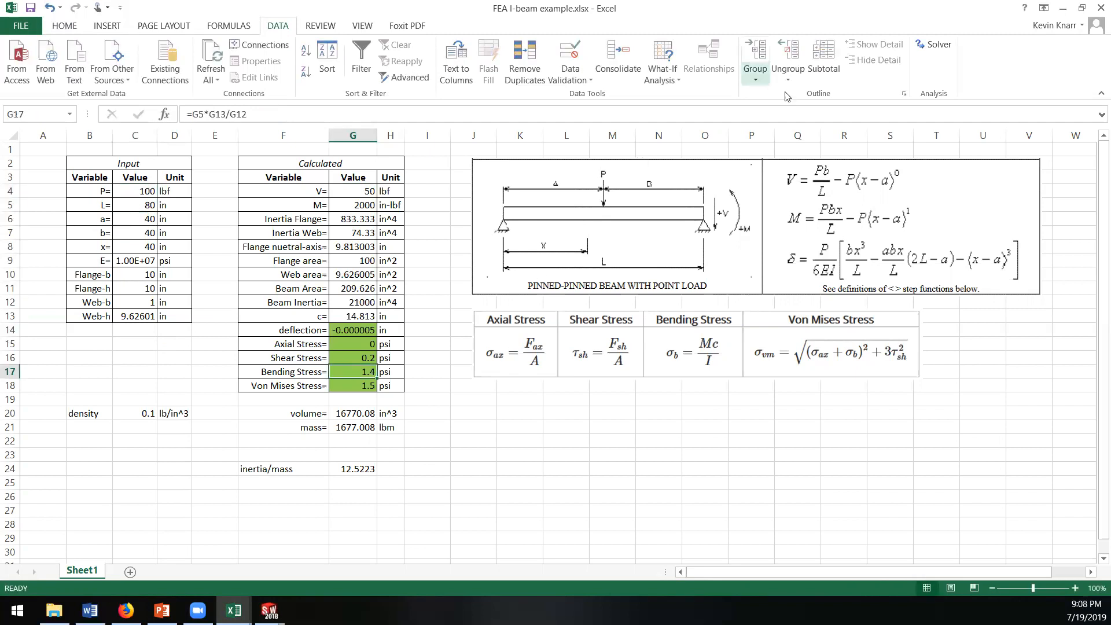
left_click(675, 85)
left_click(688, 115)
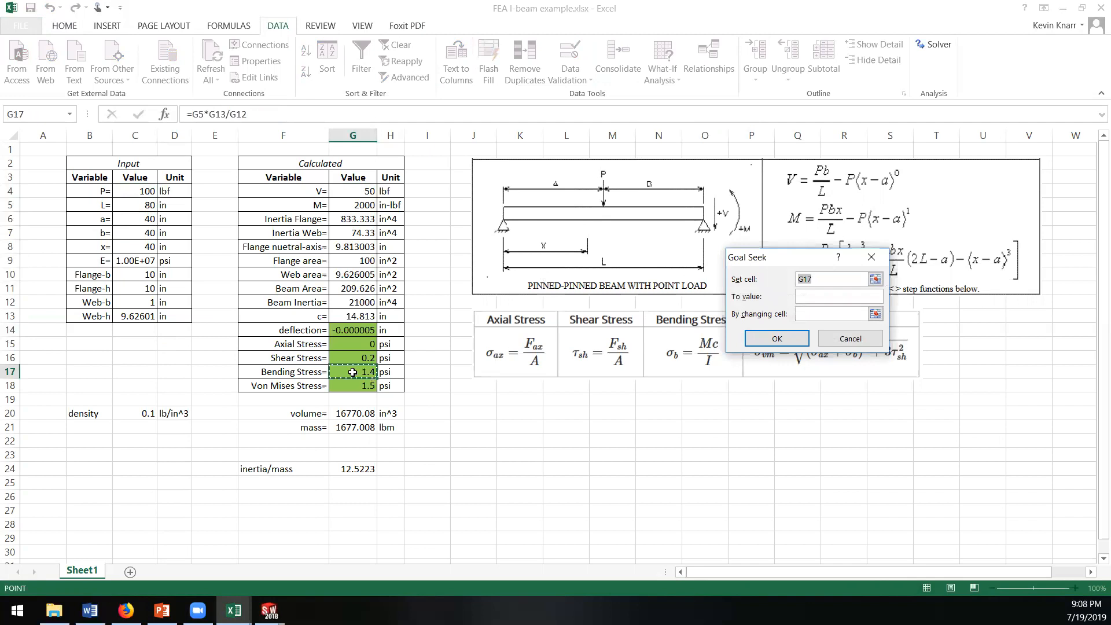
left_click(815, 297)
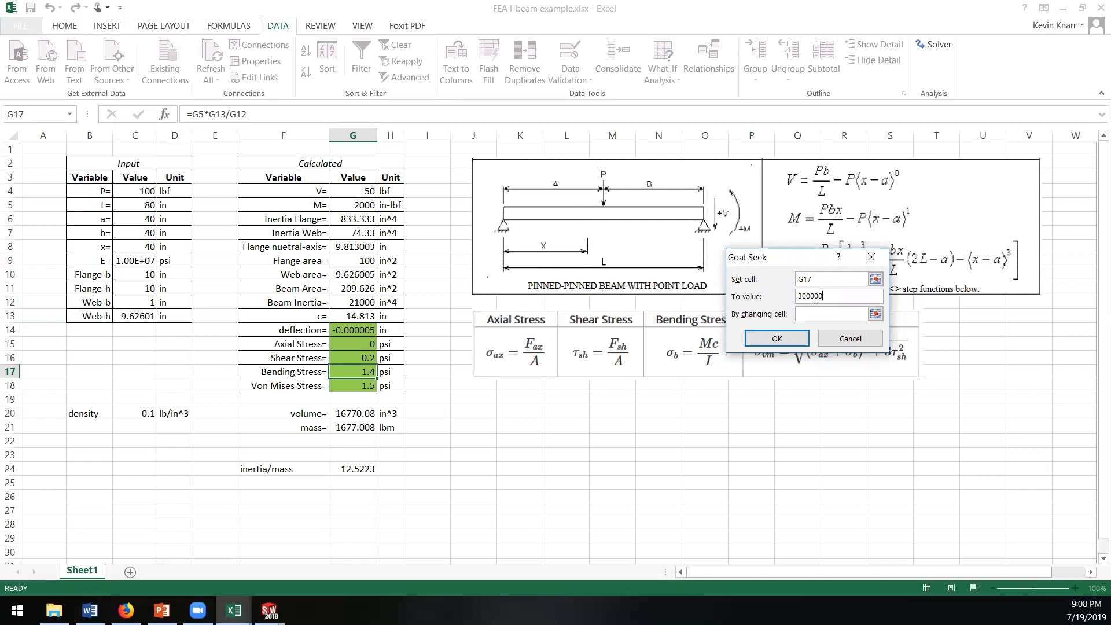
left_click(875, 314)
left_click(141, 192)
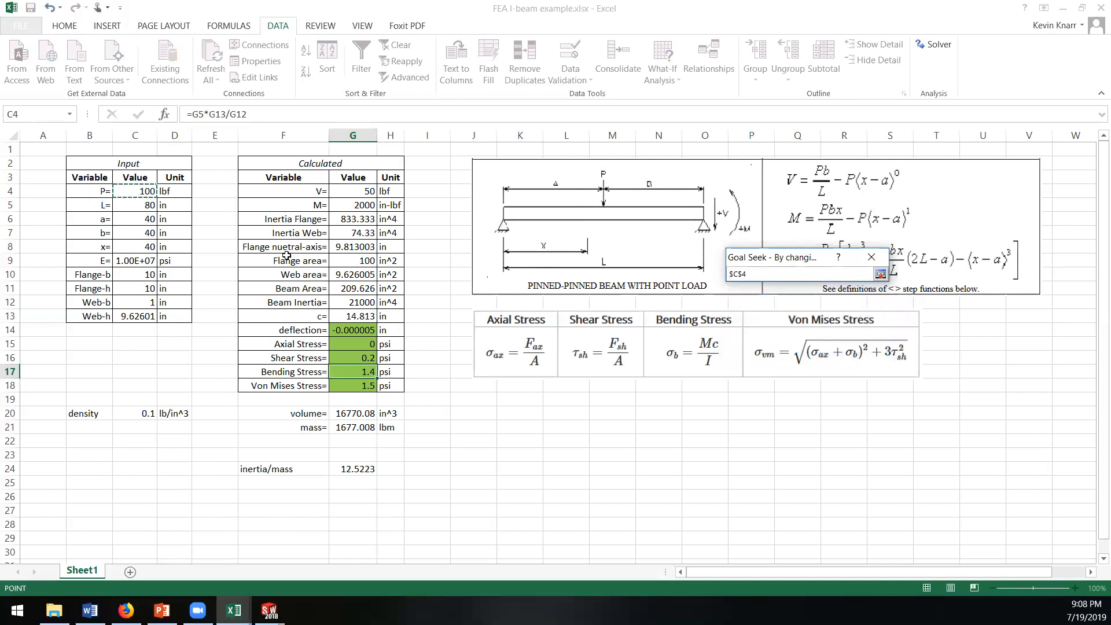
left_click(880, 273)
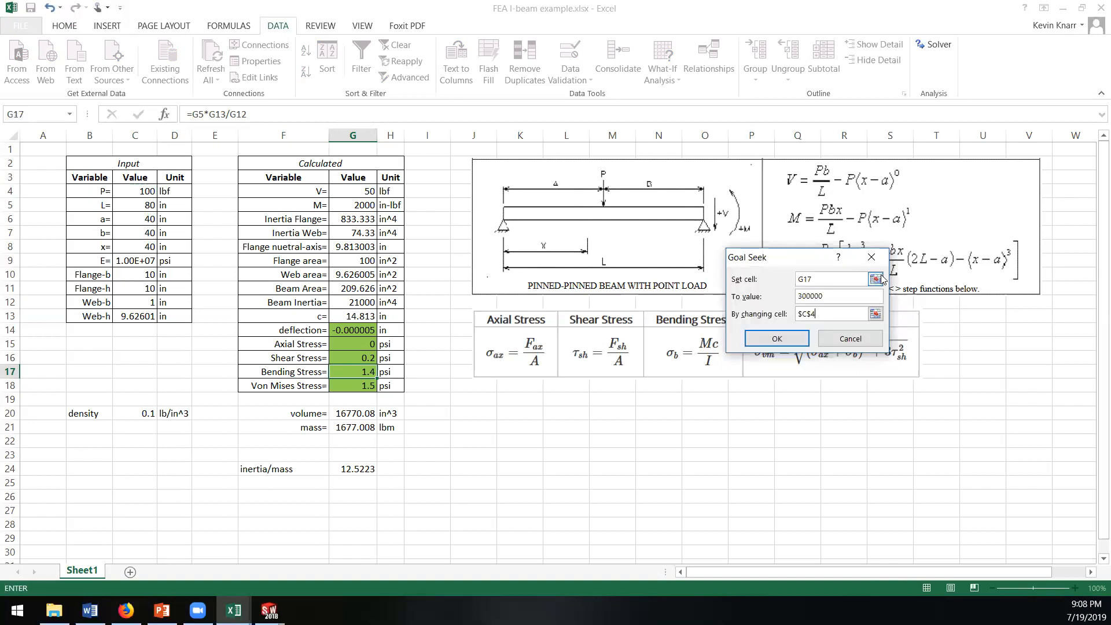
left_click(785, 345)
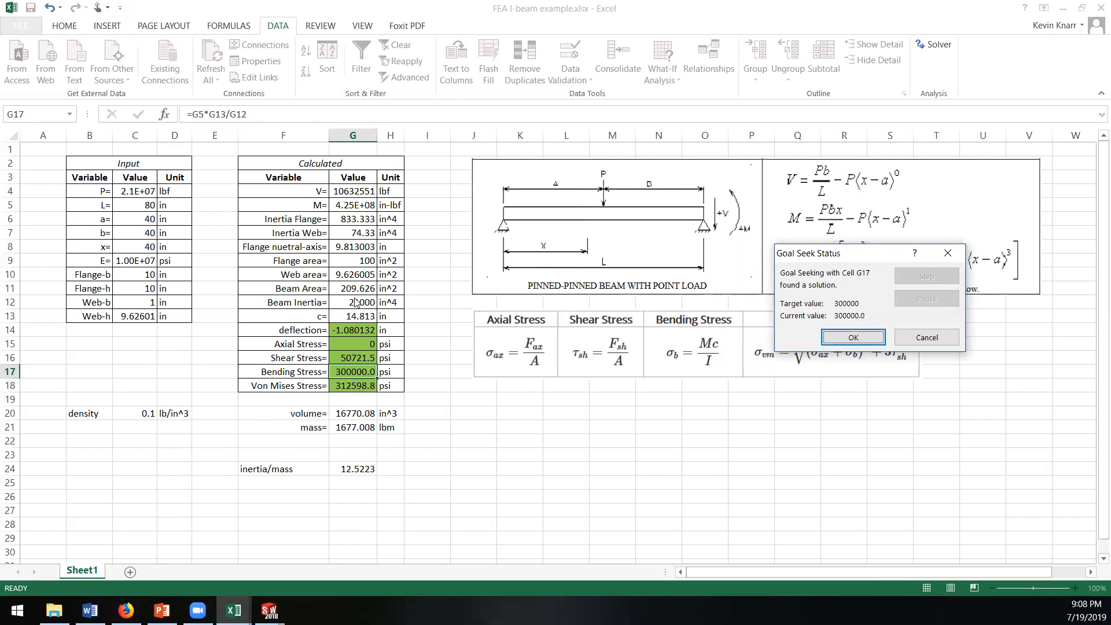
left_click(852, 337)
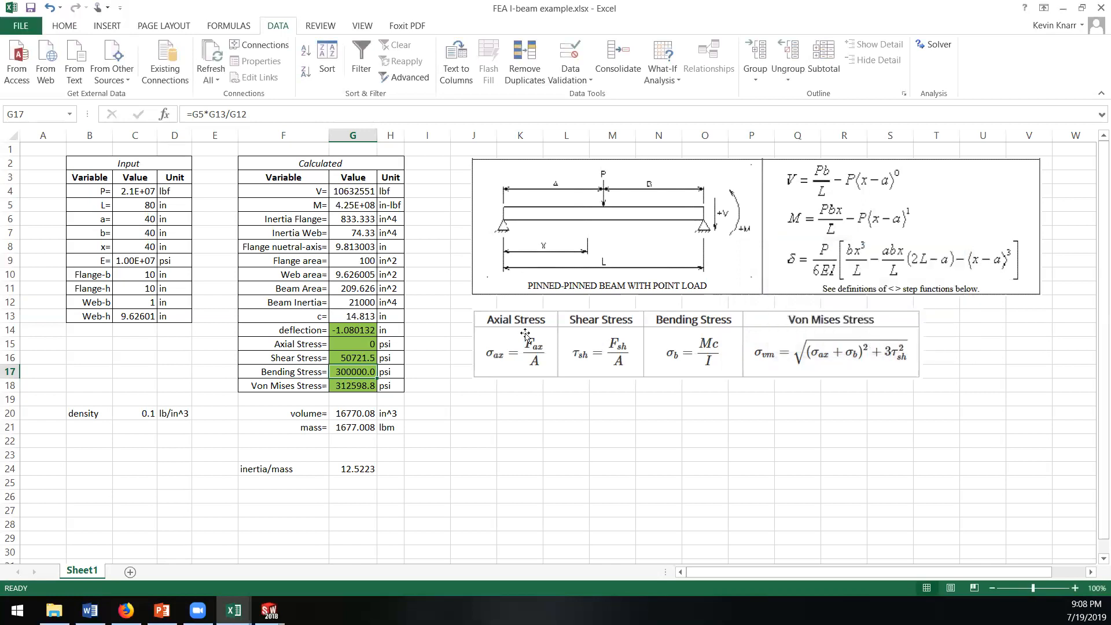
Step: Replace the Beam Inertia formula in G12 with 304, widen column G to fit the full values, and select the Web-h cell C13
left_click(362, 303)
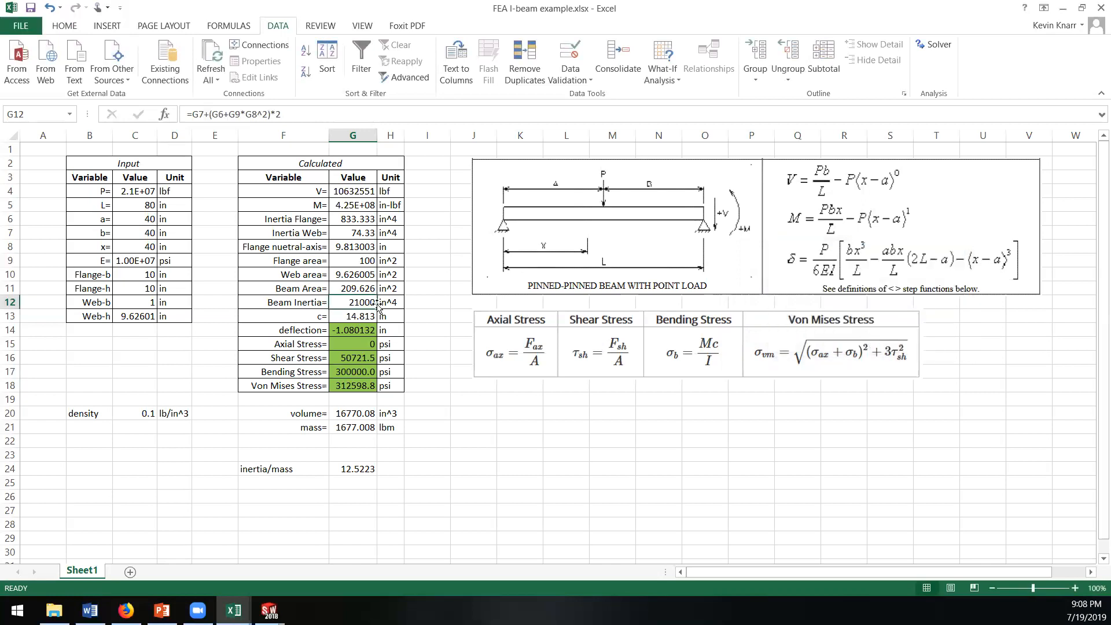
type("304")
key("Return")
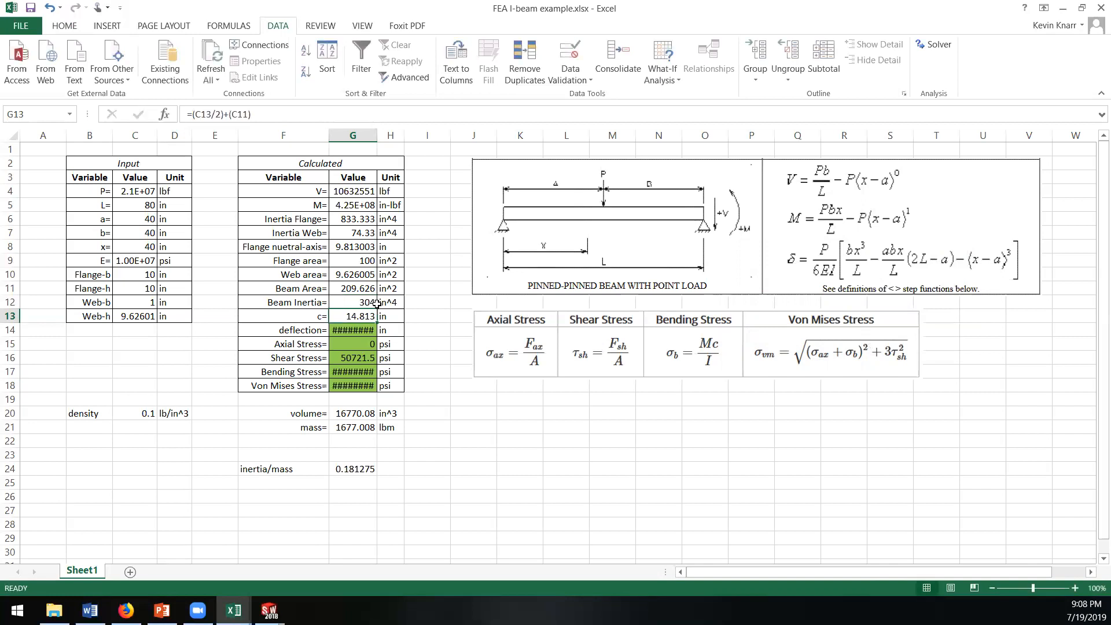
left_click_drag(375, 143, 412, 143)
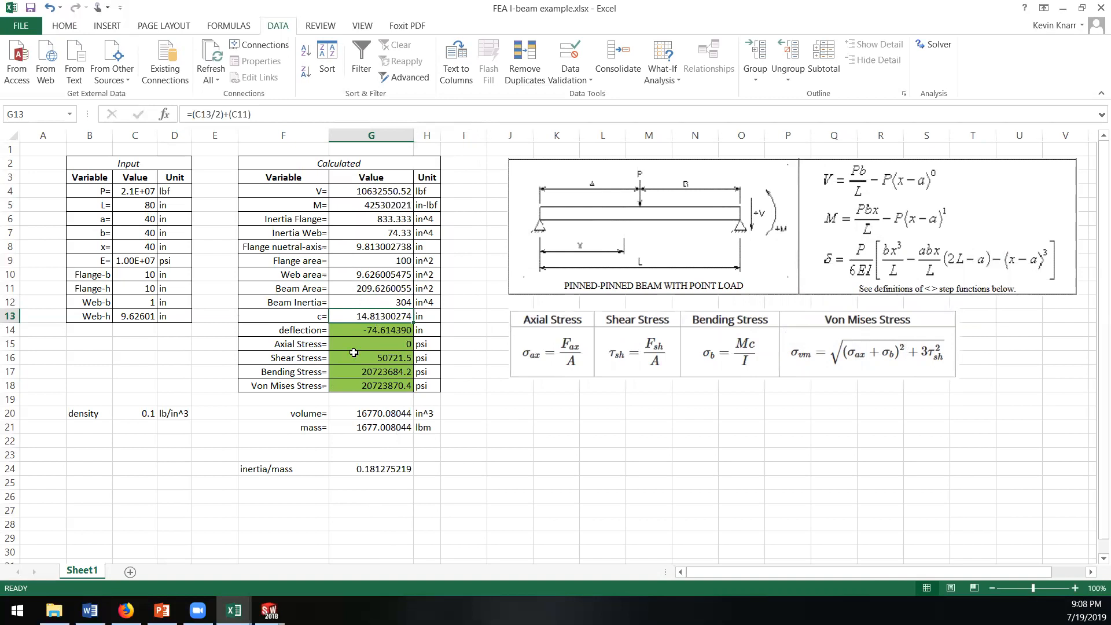
left_click(135, 318)
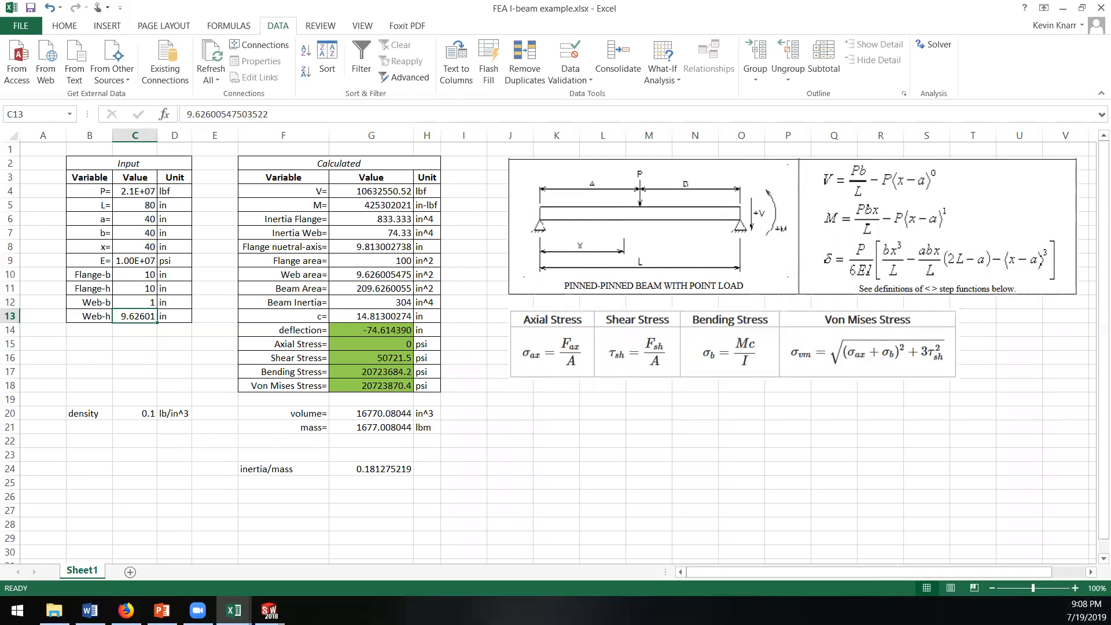
Step: Switch to SOLIDWORKS and show the I-beam Beam Mesh (in class) part
key("alt+Tab")
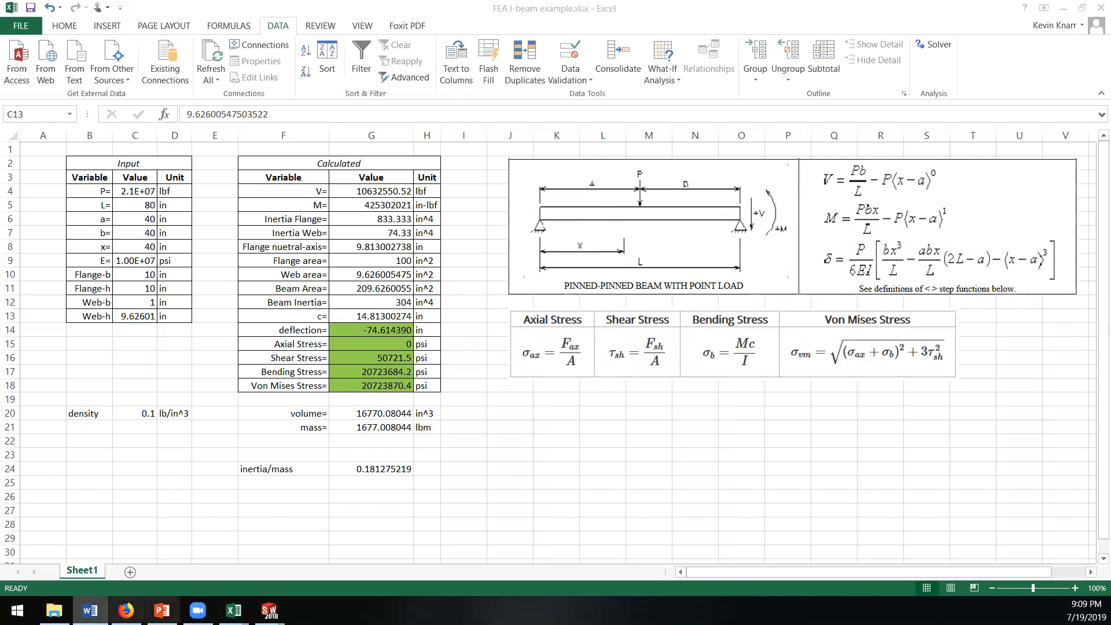
left_click(270, 611)
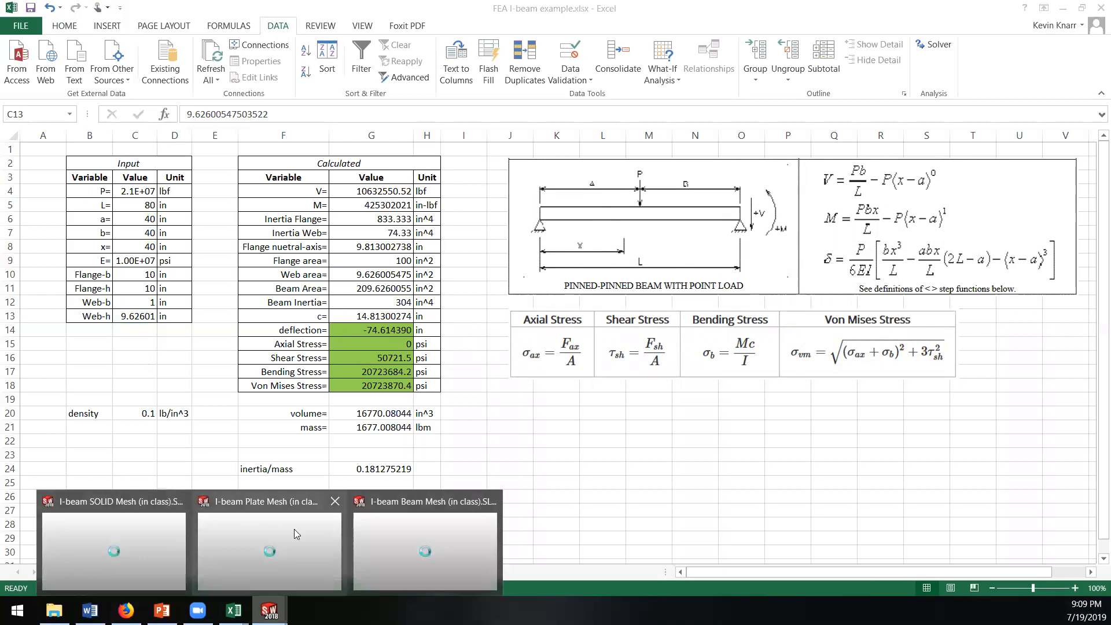
left_click(401, 543)
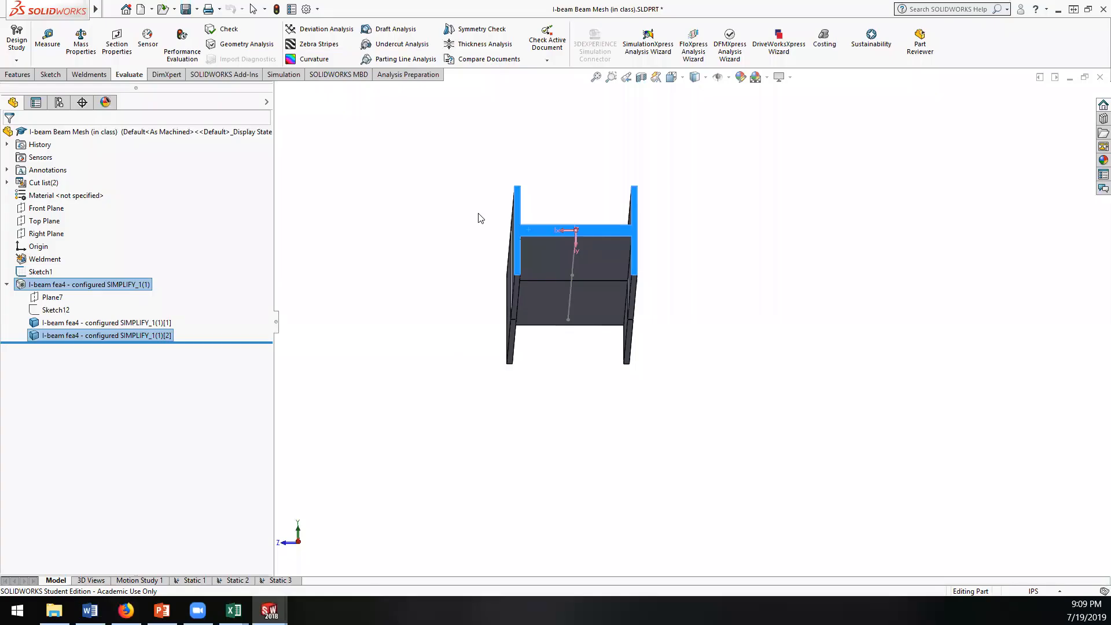
Step: Open the Static 3 study and publish its simulation report as I-beam Beam Mesh (in class)-Static 3-1
left_click(275, 581)
middle_click_drag(391, 337, 372, 386)
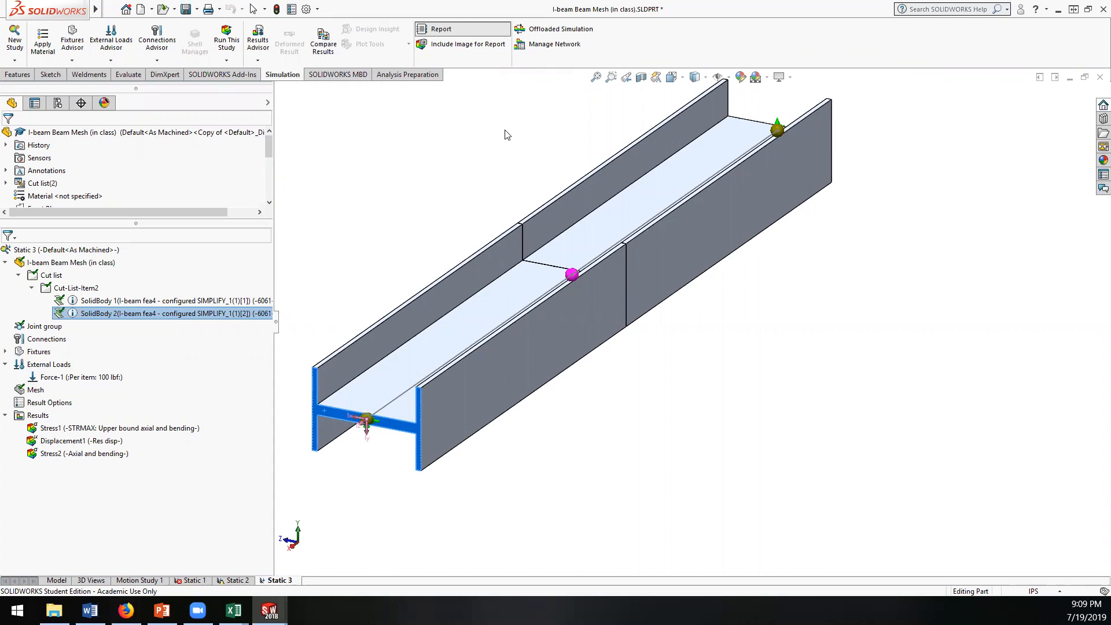
scroll(456, 199, "down", 2)
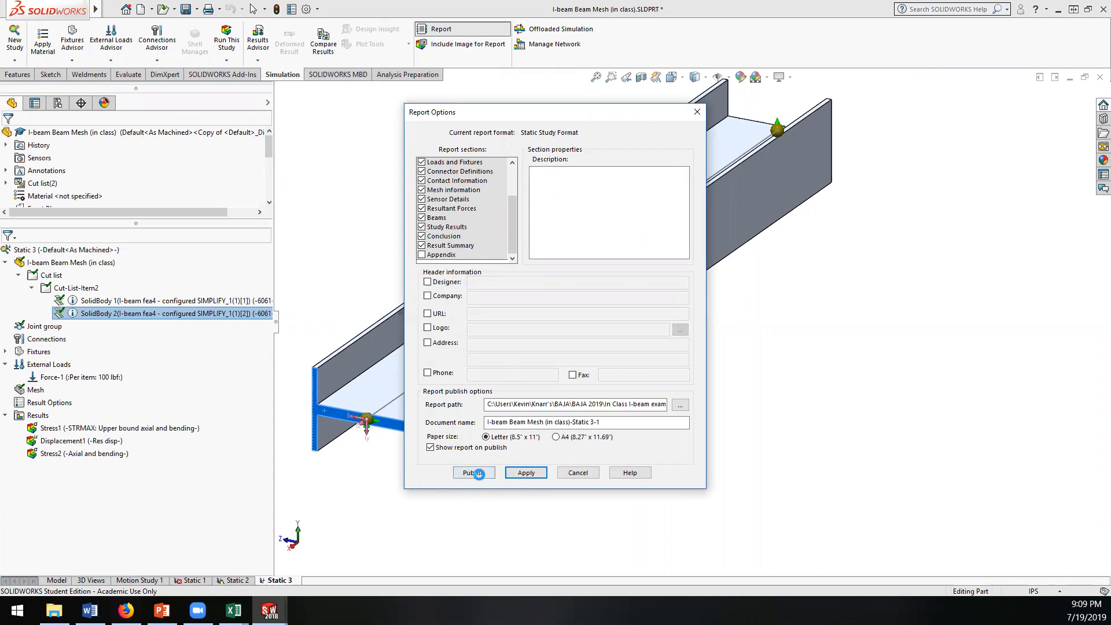
left_click(480, 472)
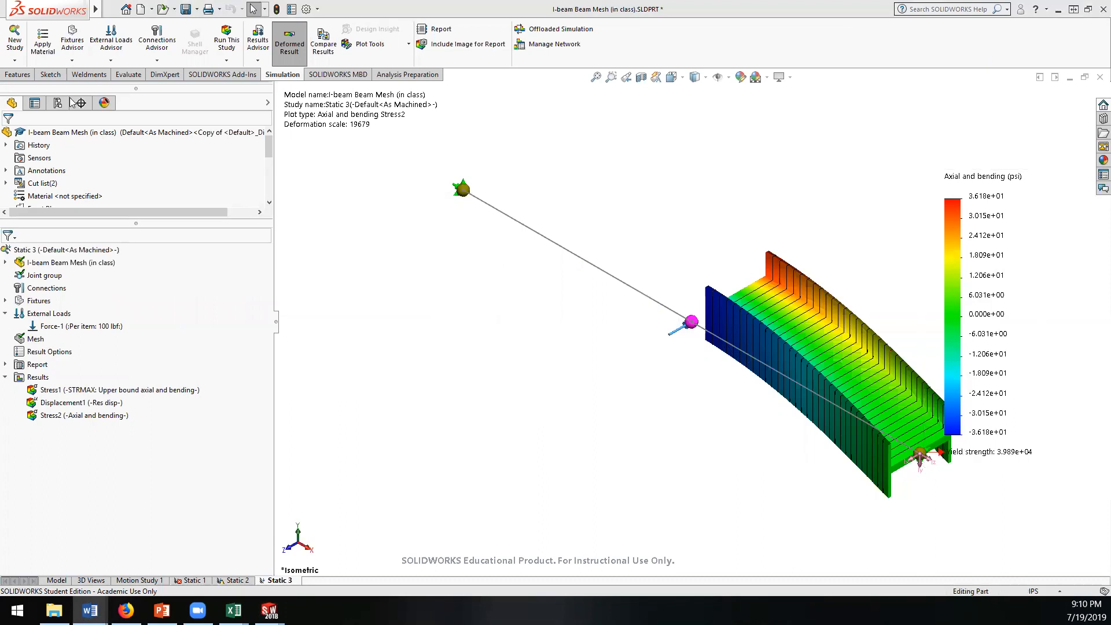
Step: Examine the published Word report's model information, study properties, units, material properties, loads and fixtures, and mesh details
scroll(524, 339, "down", 10)
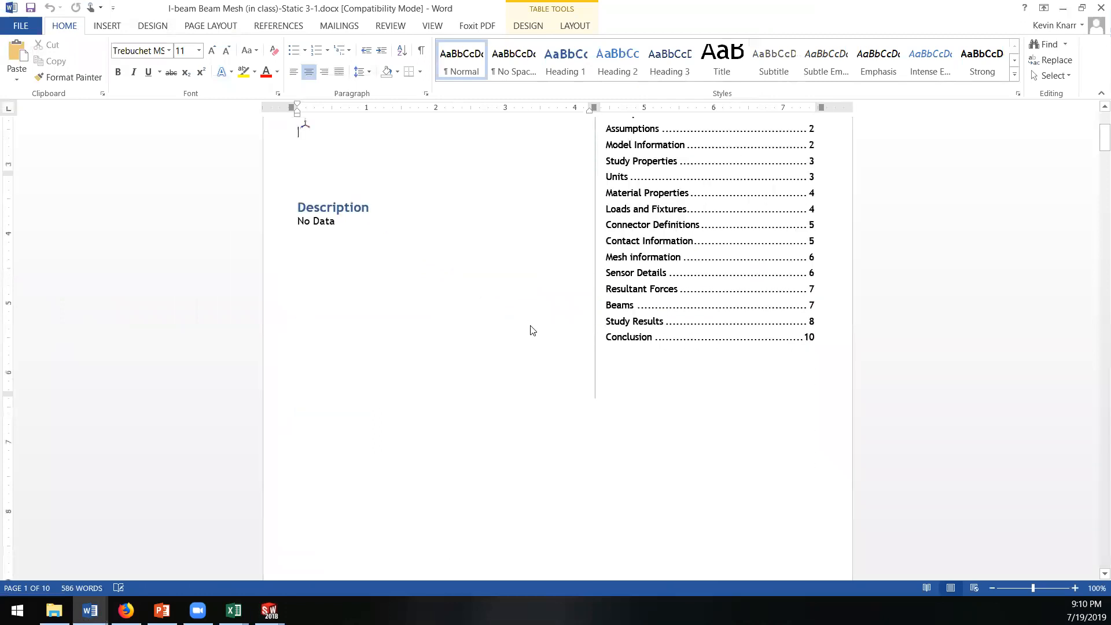
scroll(589, 409, "down", 8)
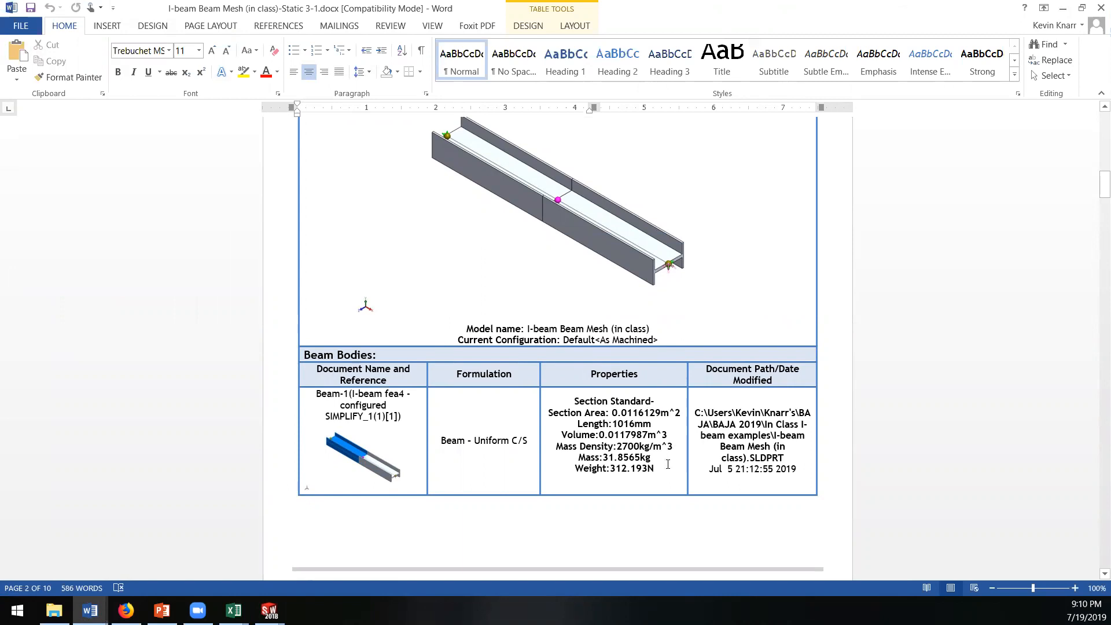
scroll(639, 457, "down", 2)
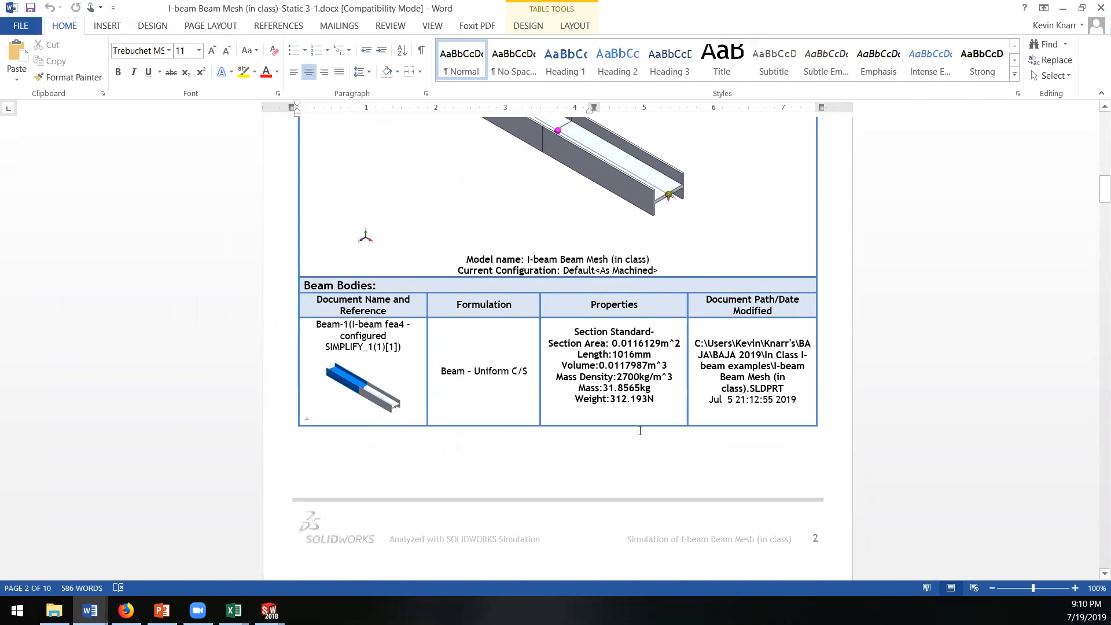
scroll(640, 433, "down", 14)
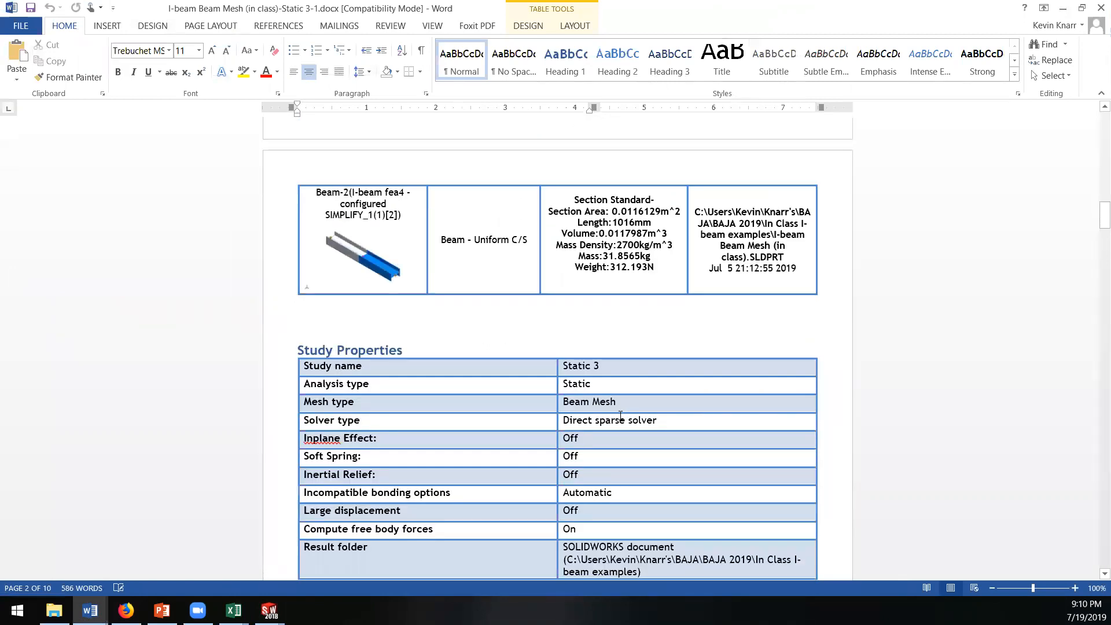
scroll(619, 416, "down", 5)
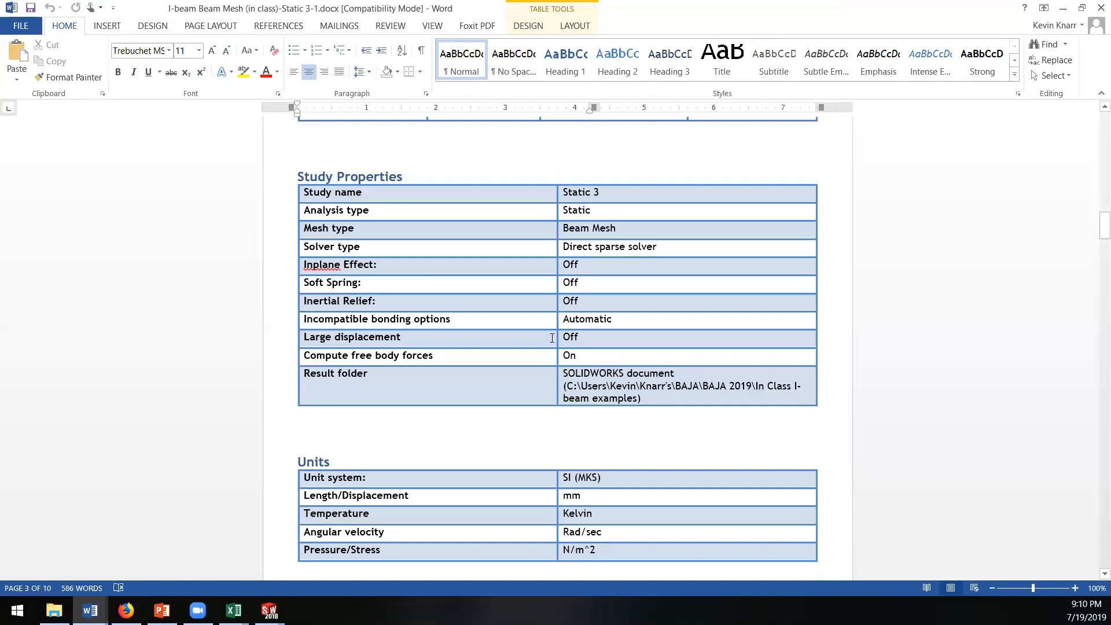
scroll(537, 378, "down", 12)
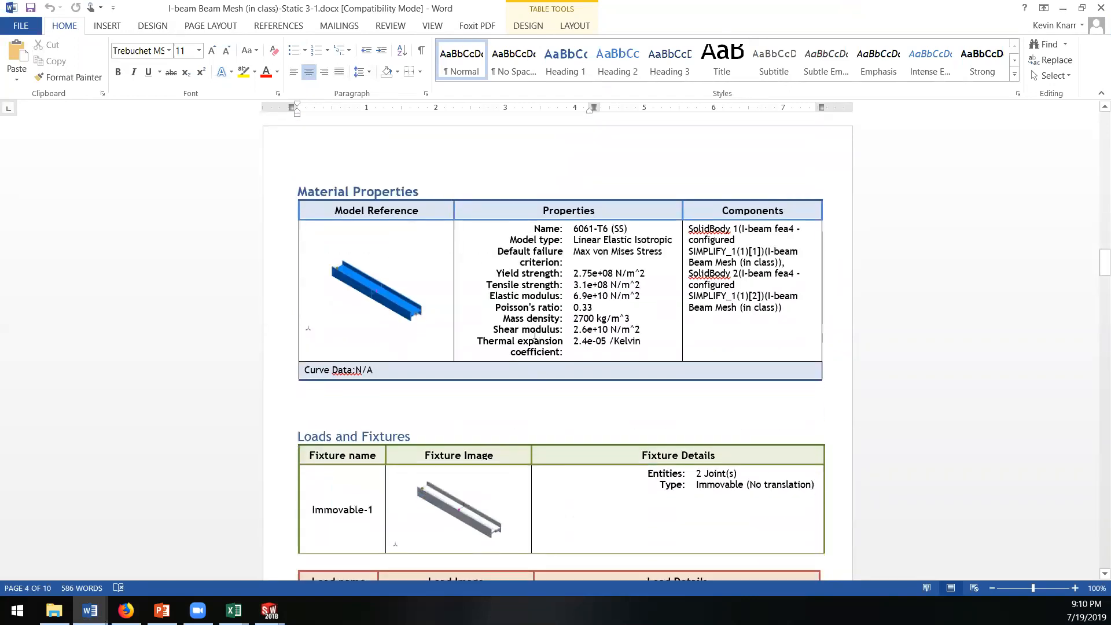
left_click_drag(545, 361, 599, 424)
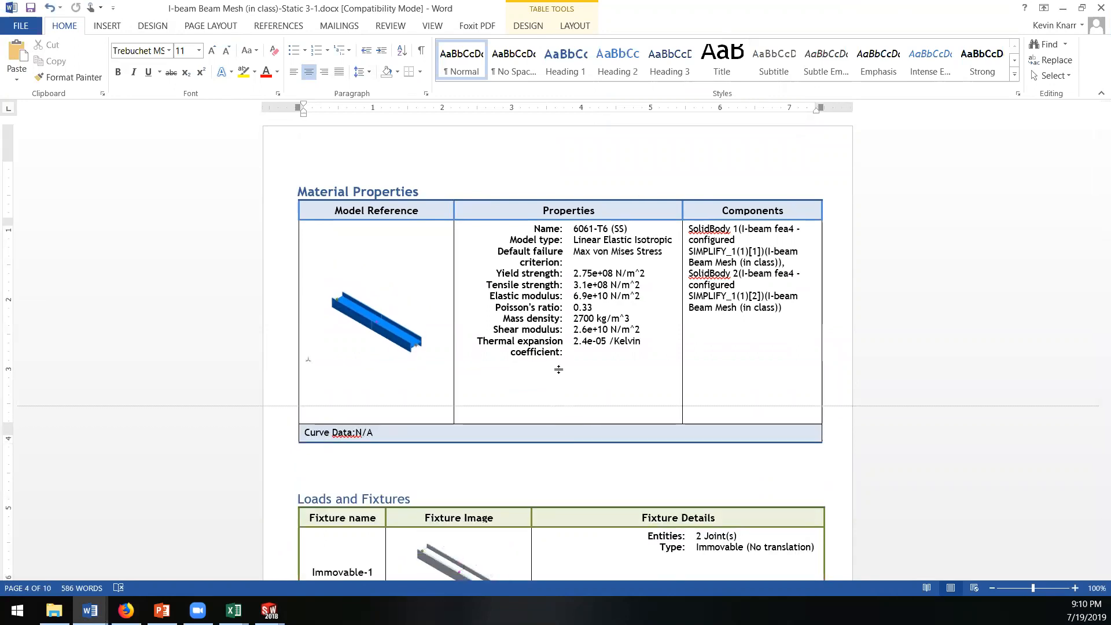
scroll(558, 376, "down", 4)
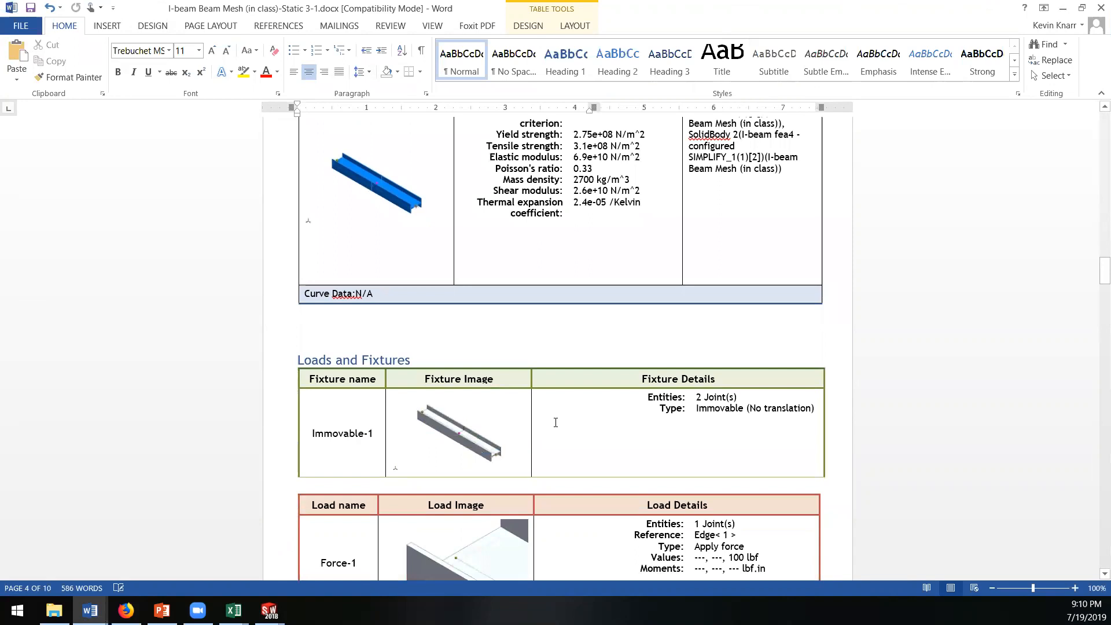
scroll(555, 422, "down", 9)
scroll(557, 426, "down", 16)
scroll(546, 422, "down", 15)
scroll(543, 424, "down", 1)
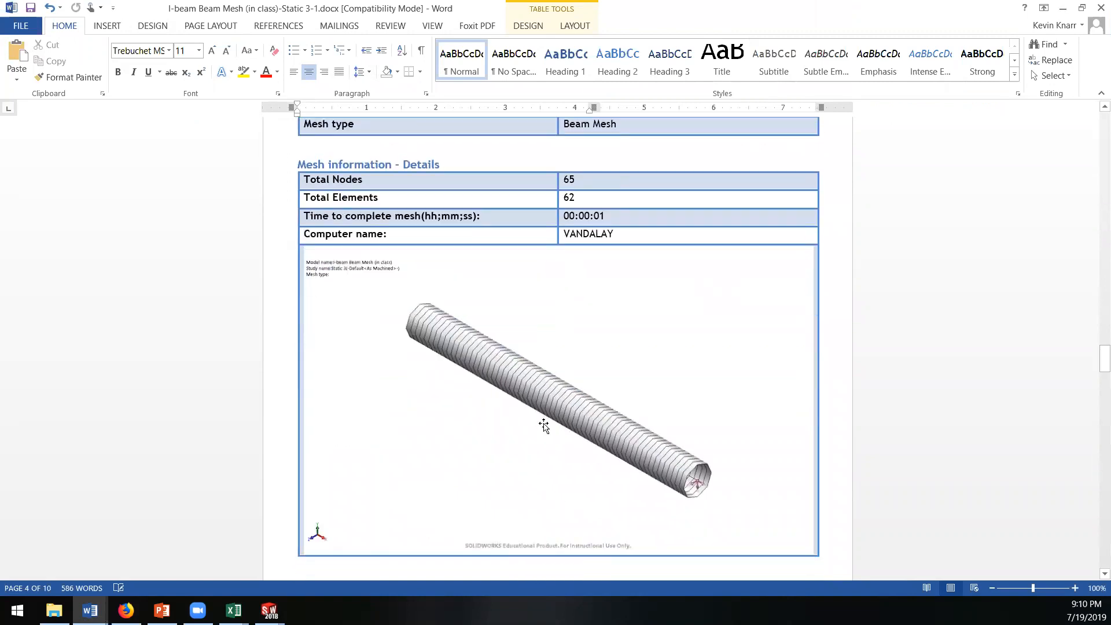
scroll(545, 427, "down", 2)
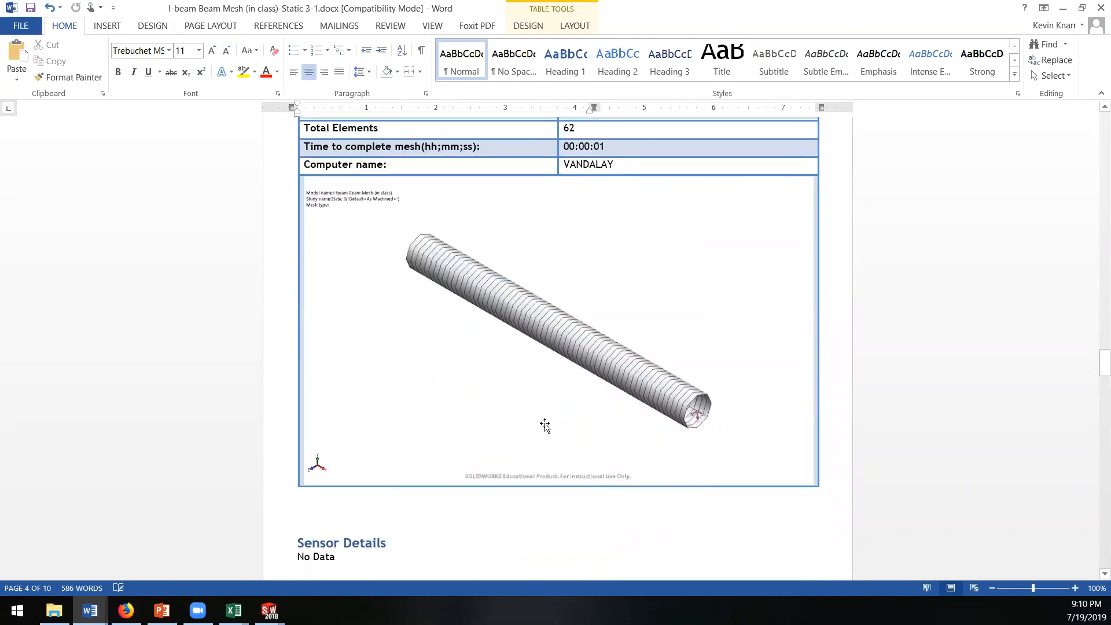
Step: Examine the report's resultant forces, beam forces, beam stresses, and the stress and displacement plots in the study results
scroll(545, 425, "down", 11)
scroll(548, 424, "down", 12)
scroll(550, 420, "up", 5)
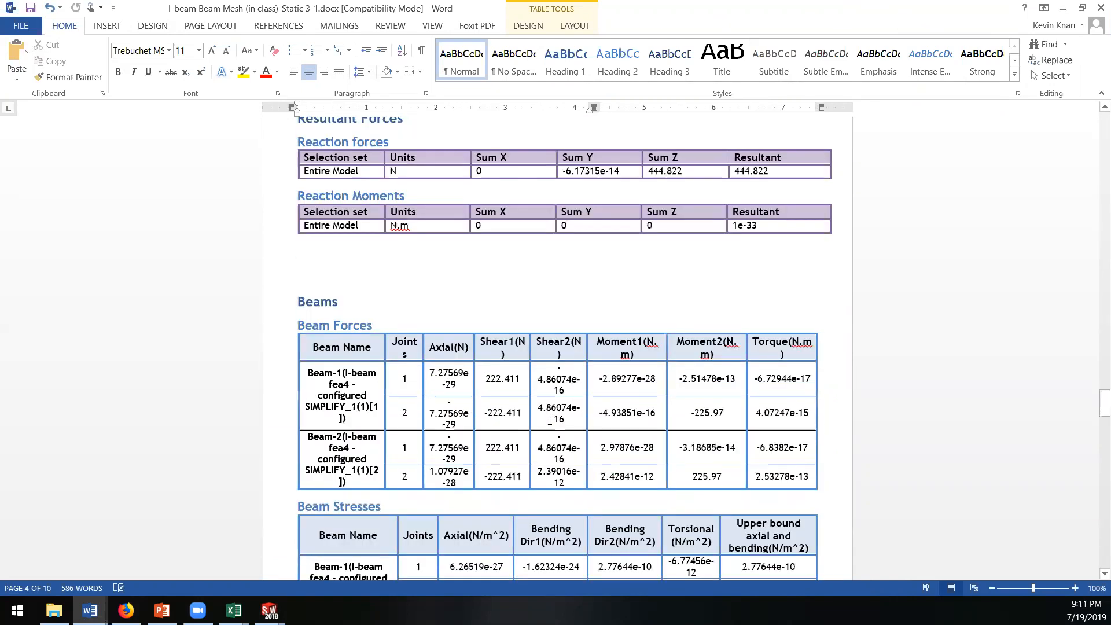
scroll(550, 421, "up", 1)
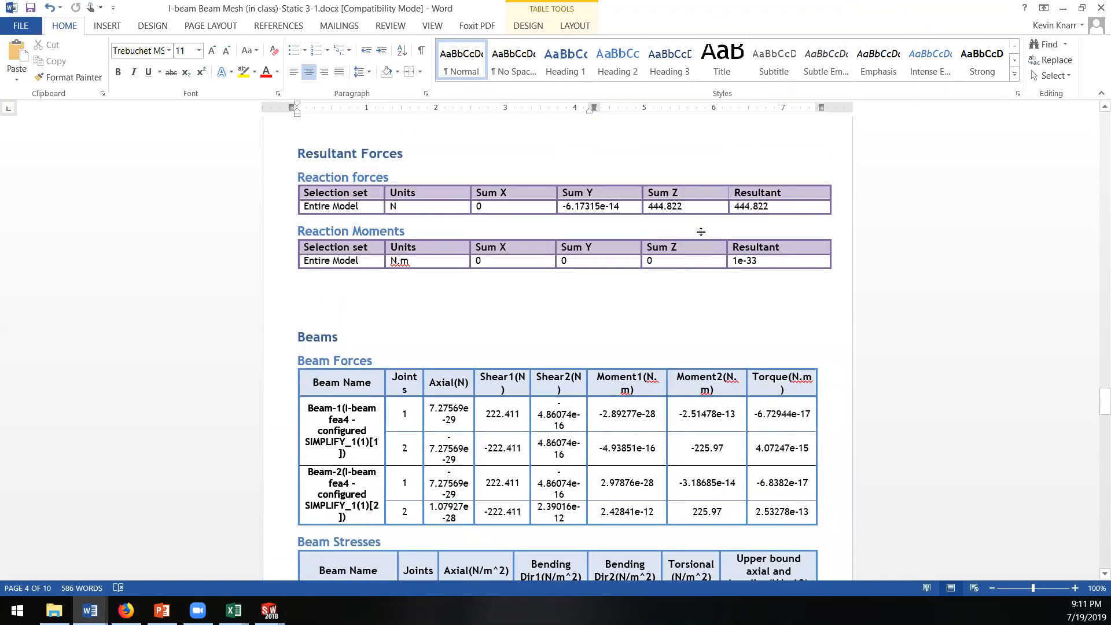
scroll(523, 302, "down", 9)
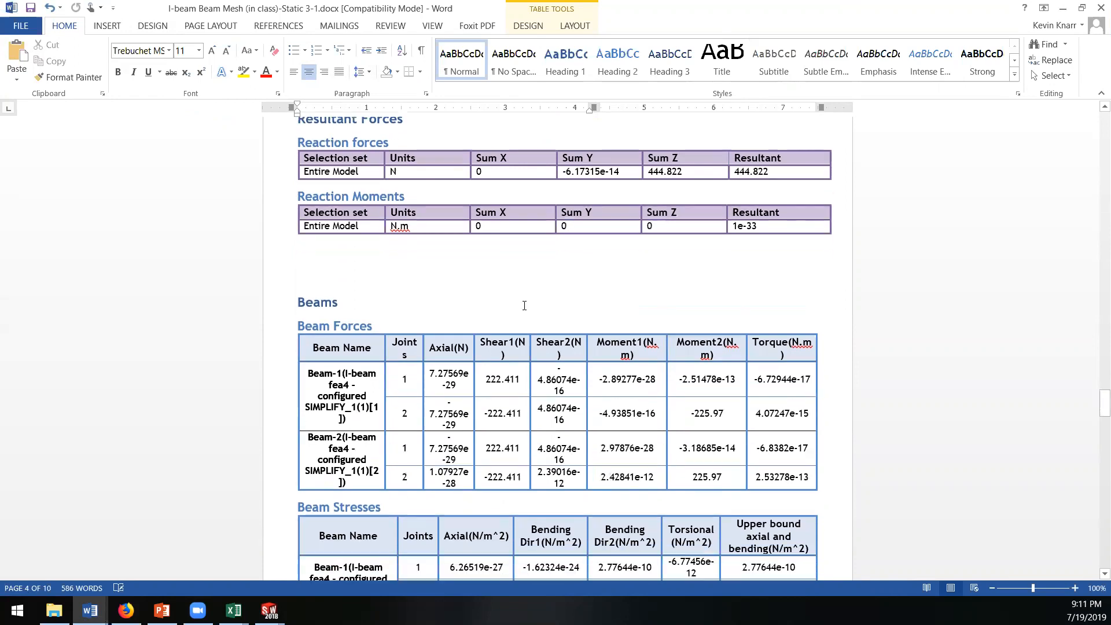
scroll(525, 340, "up", 4)
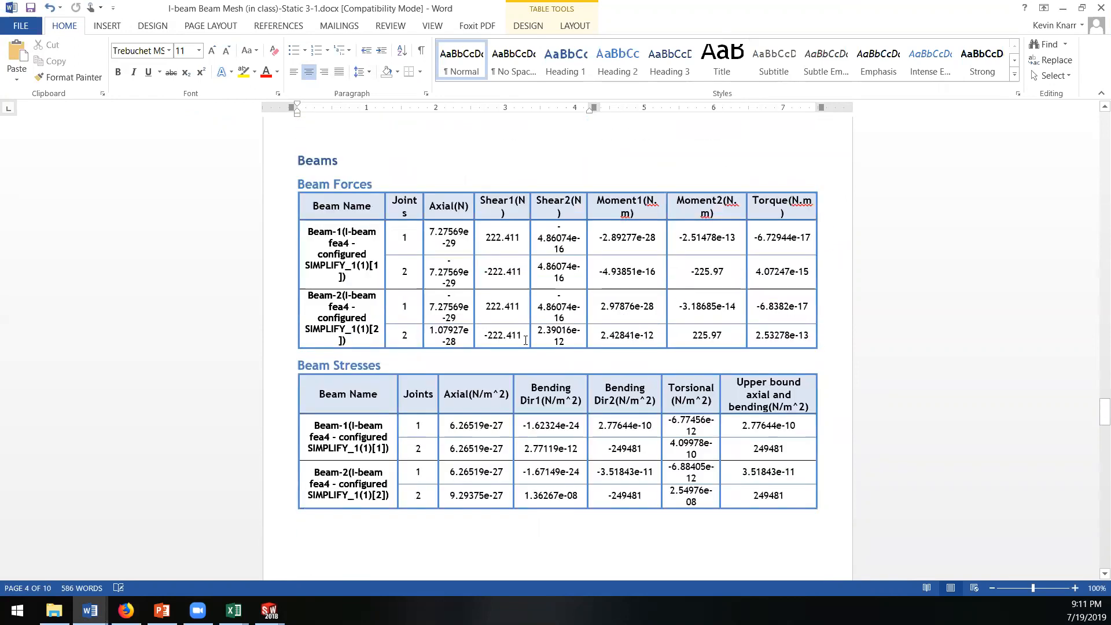
scroll(523, 338, "down", 18)
scroll(521, 337, "down", 20)
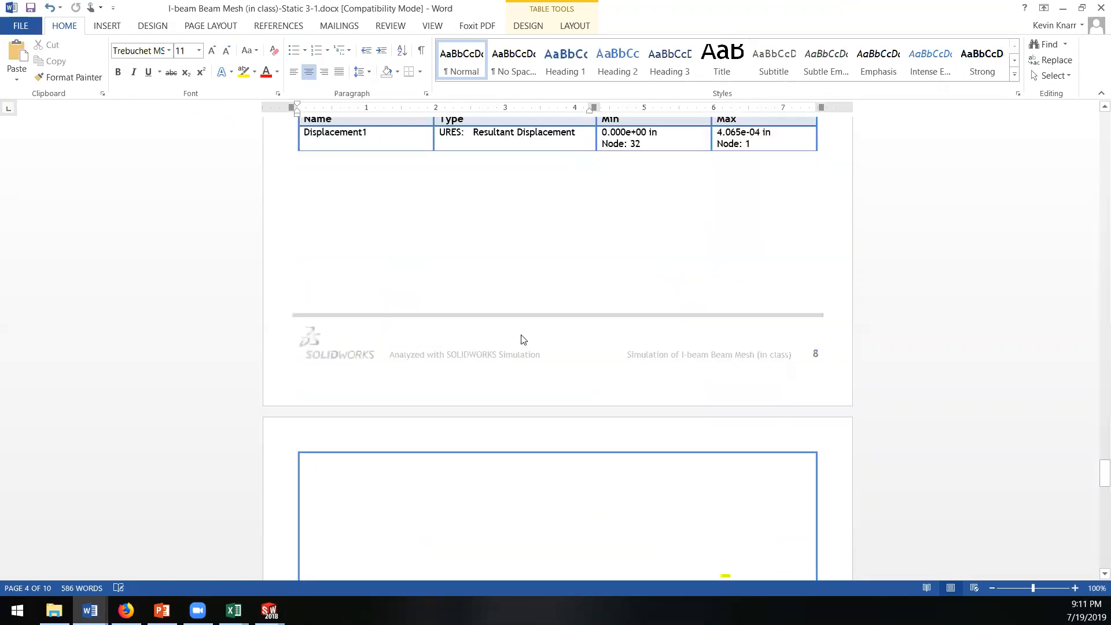
scroll(519, 336, "down", 13)
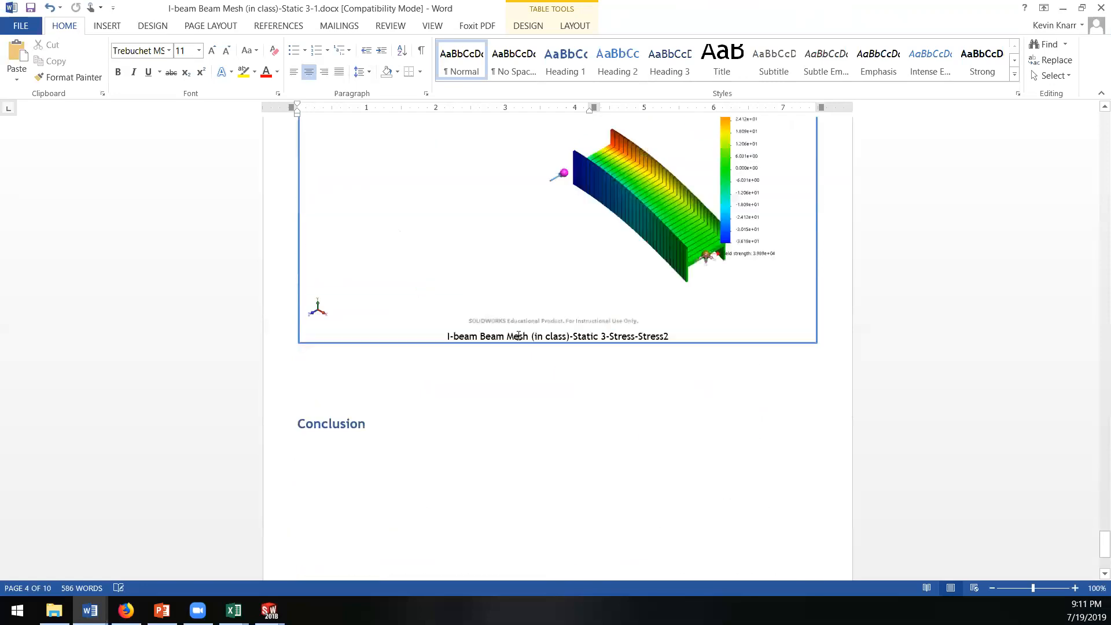
scroll(519, 338, "up", 20)
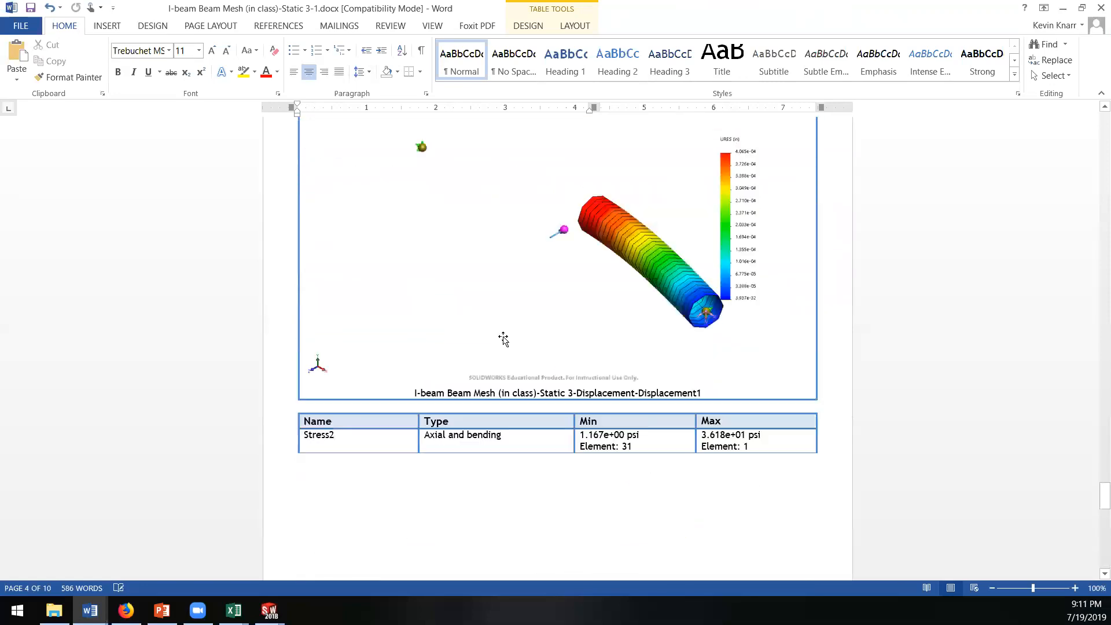
scroll(497, 346, "up", 4)
Step: Close the Word report without saving its changes
left_click(1101, 8)
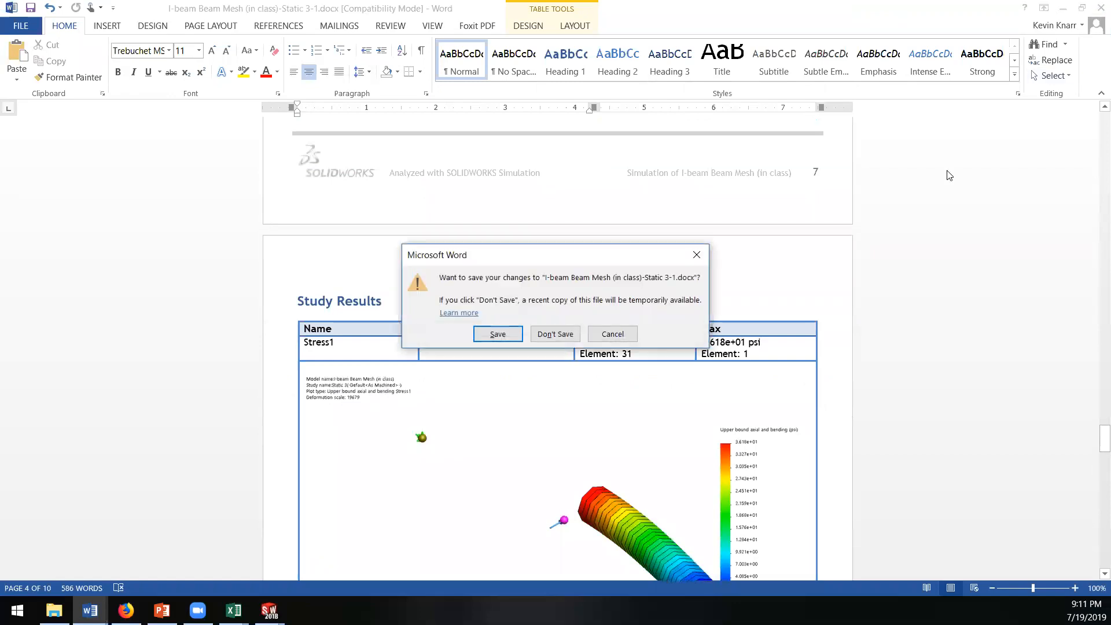
left_click(542, 335)
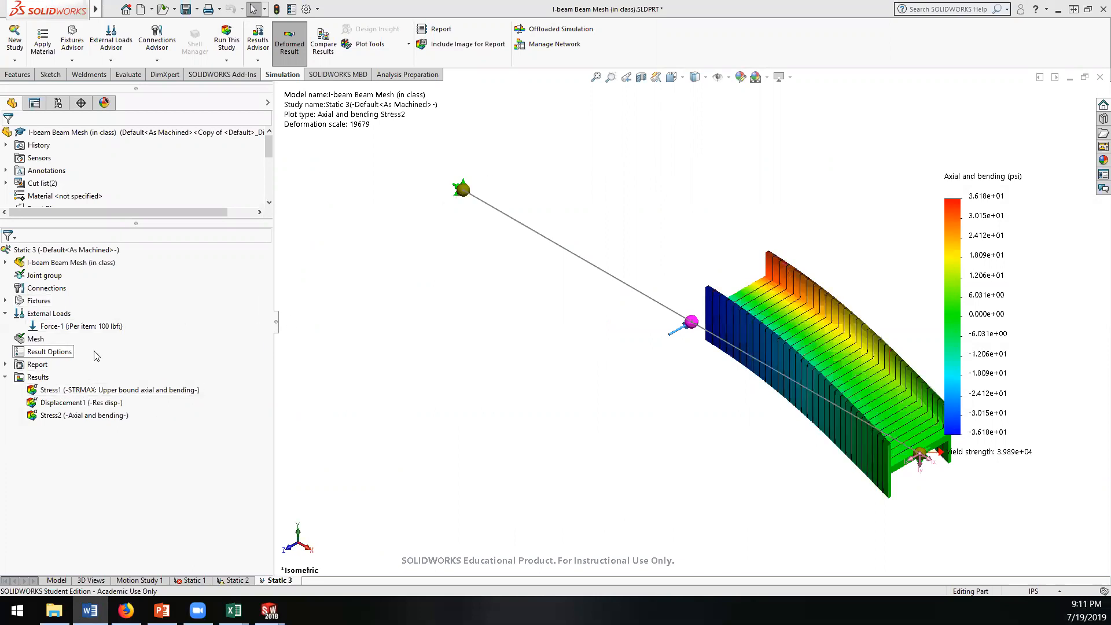
left_click(258, 63)
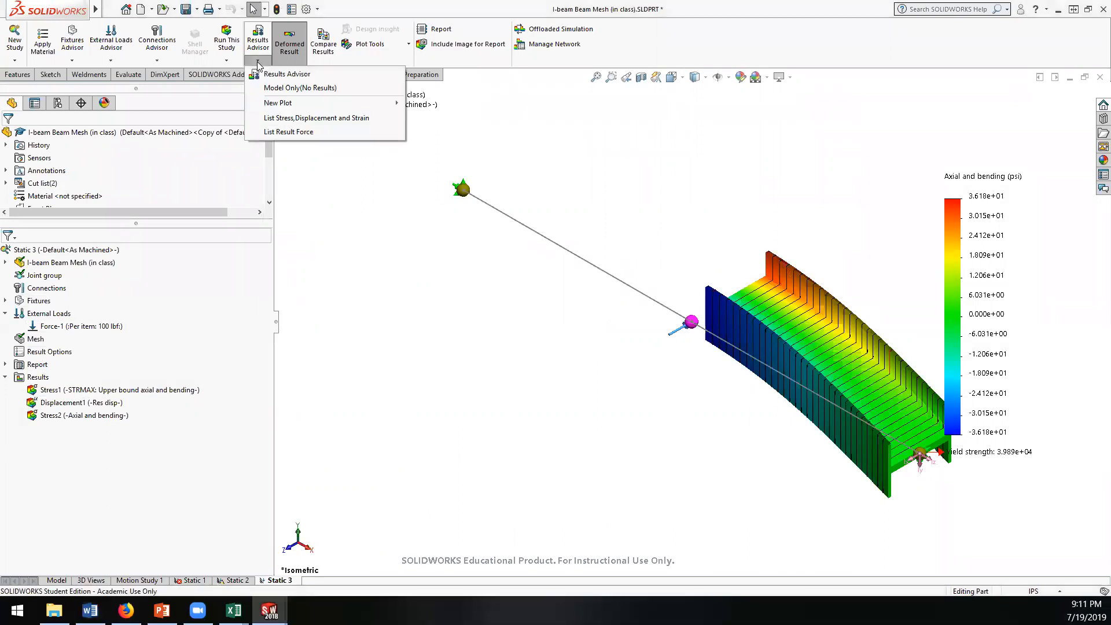
left_click(260, 63)
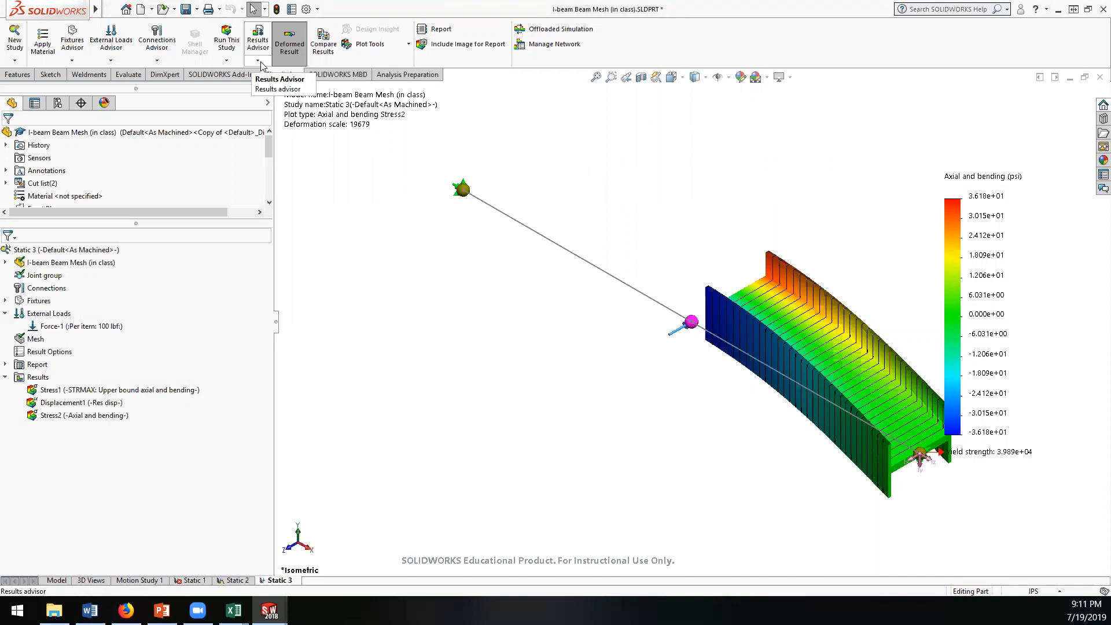
left_click(409, 46)
left_click(410, 43)
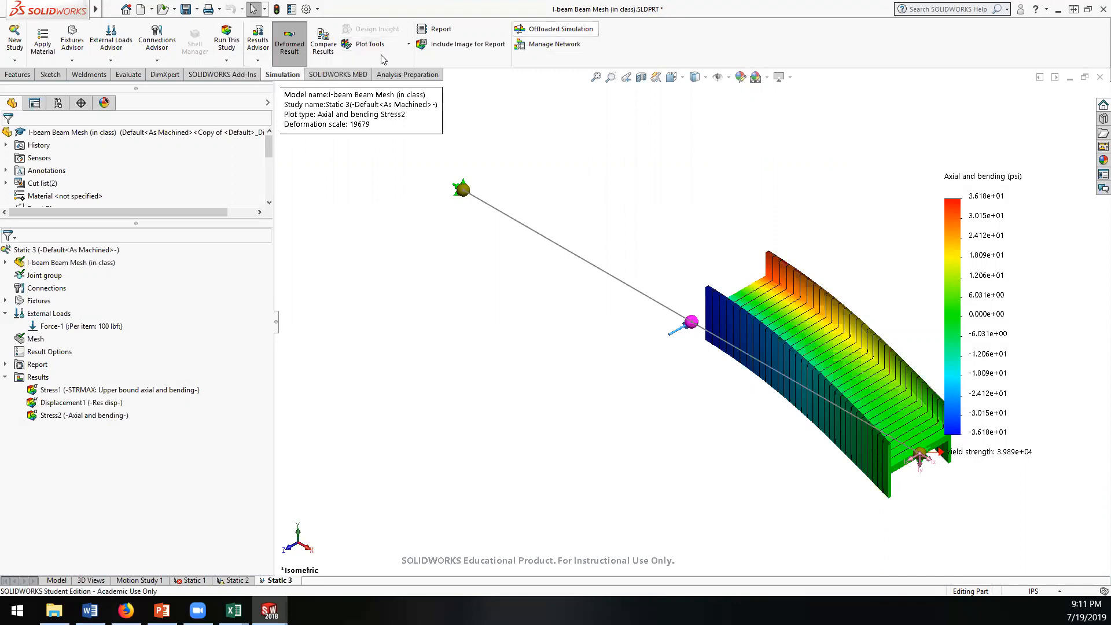
left_click(256, 61)
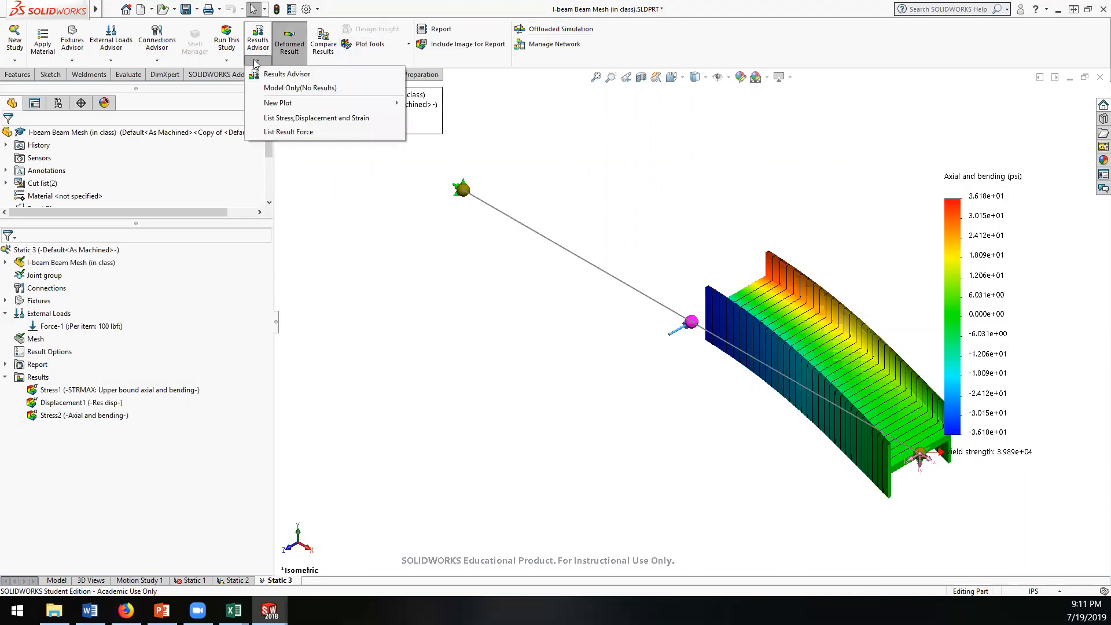
right_click(12, 250)
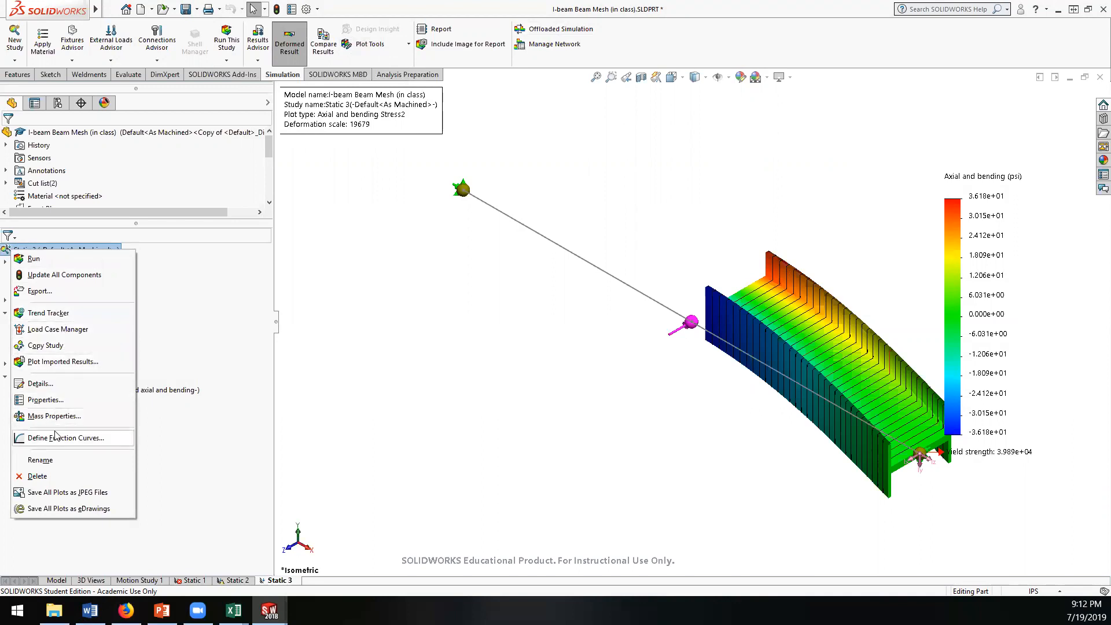
left_click(77, 528)
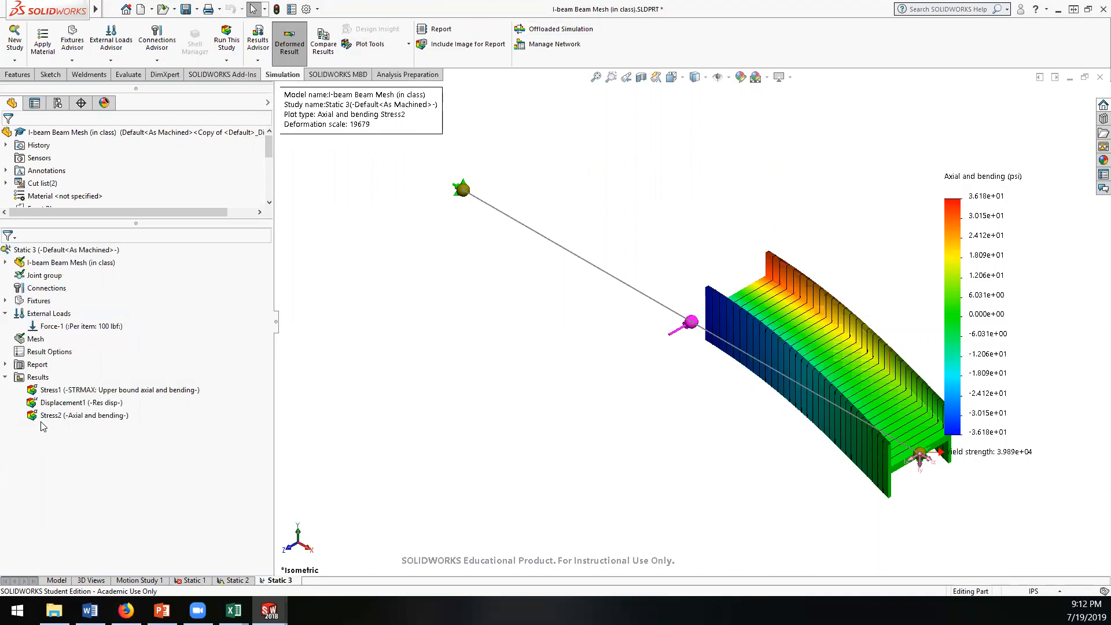
left_click(5, 377)
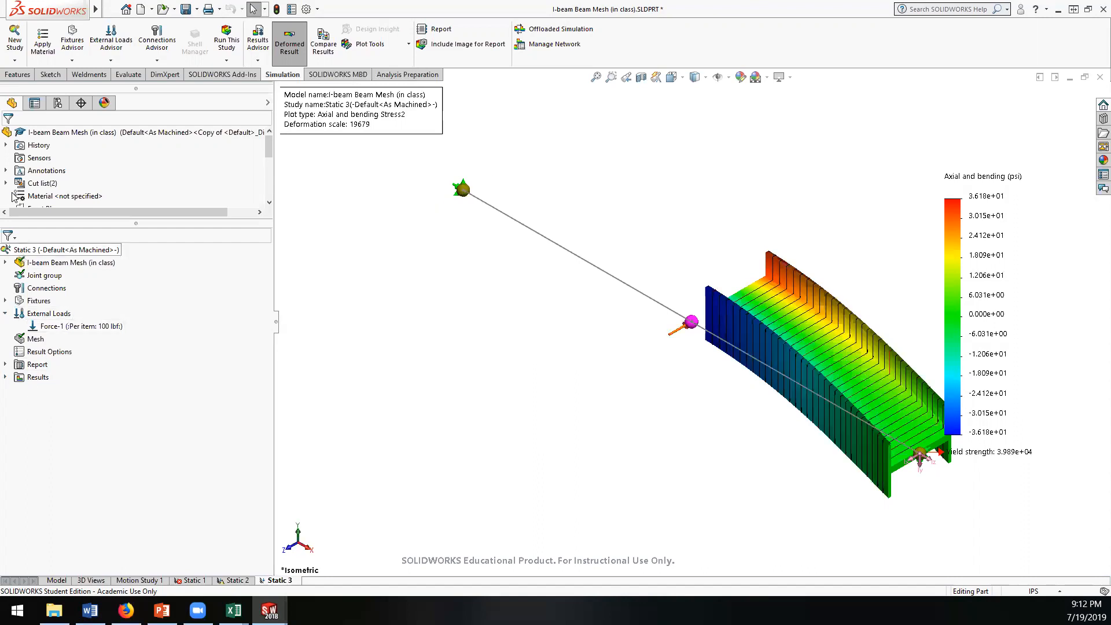
Step: Try to create a Submodeling study named Submodel-1 for the I-beam part and dismiss the information dialogs
left_click(14, 60)
left_click(20, 74)
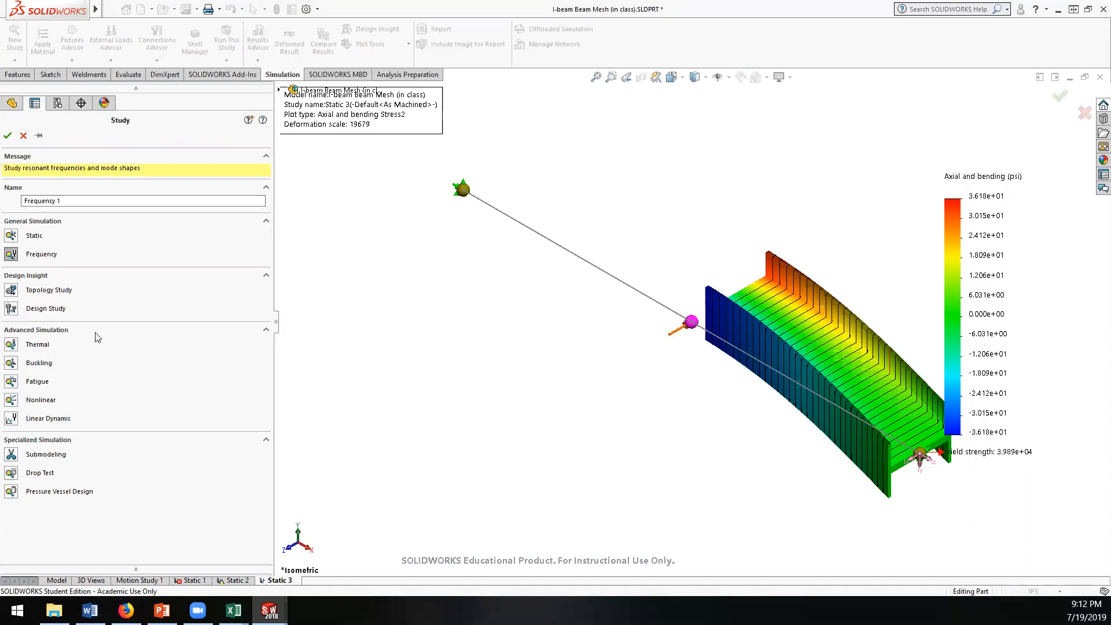
left_click(11, 455)
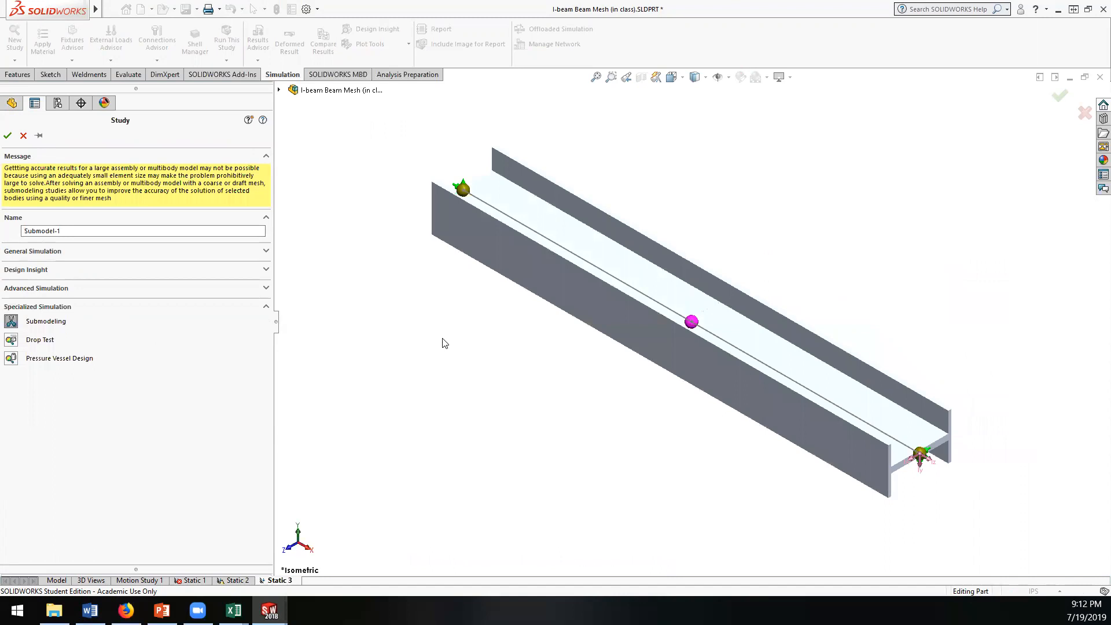
middle_click_drag(454, 365, 431, 286)
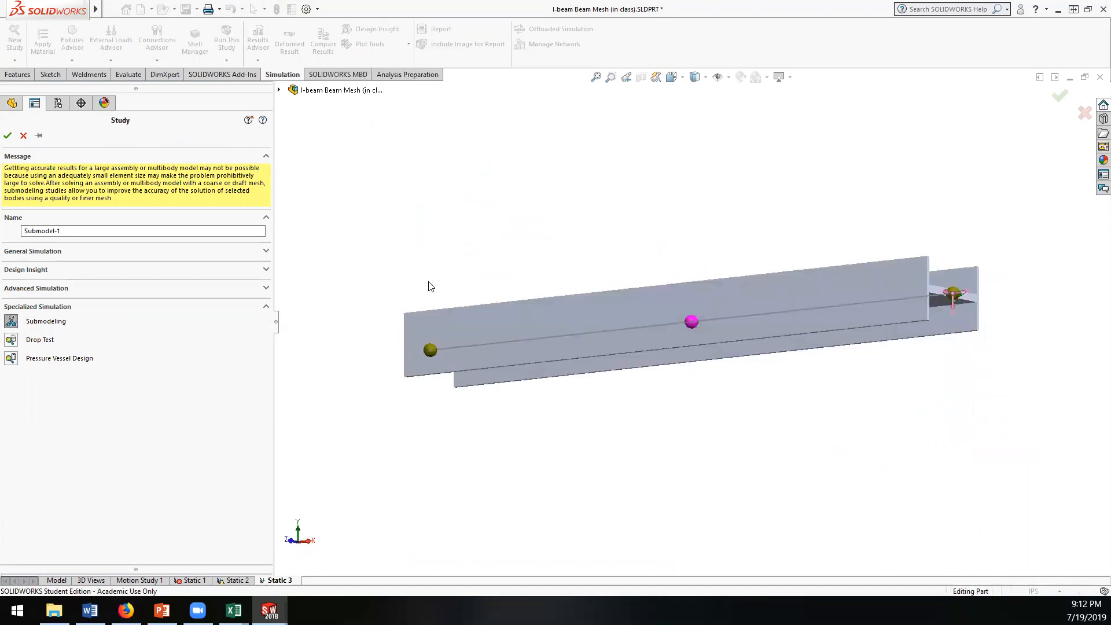
left_click(61, 250)
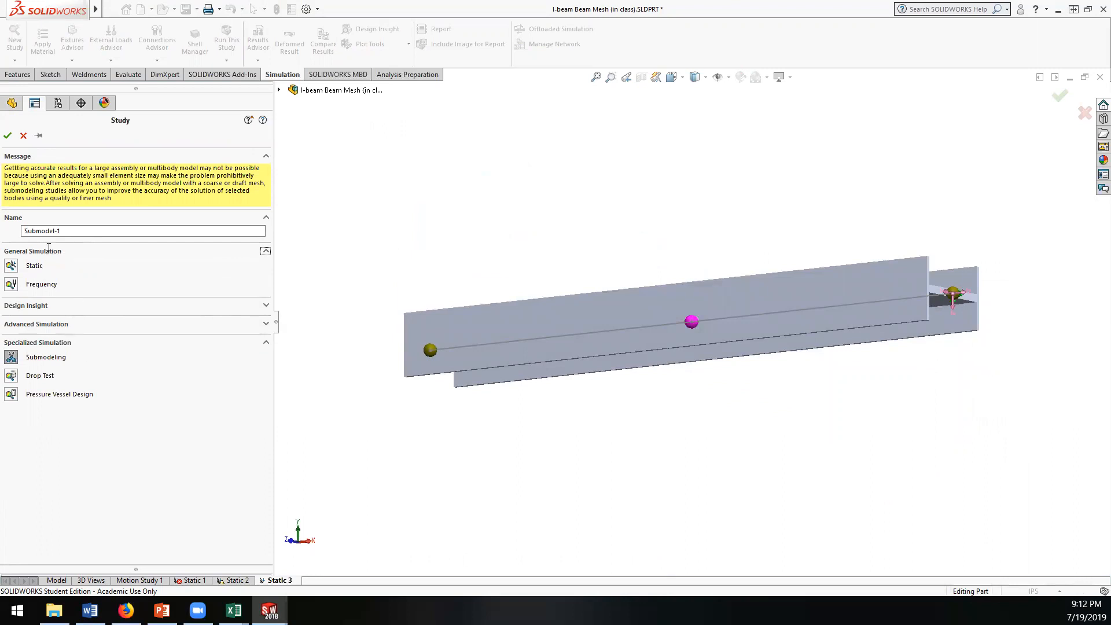
left_click(8, 135)
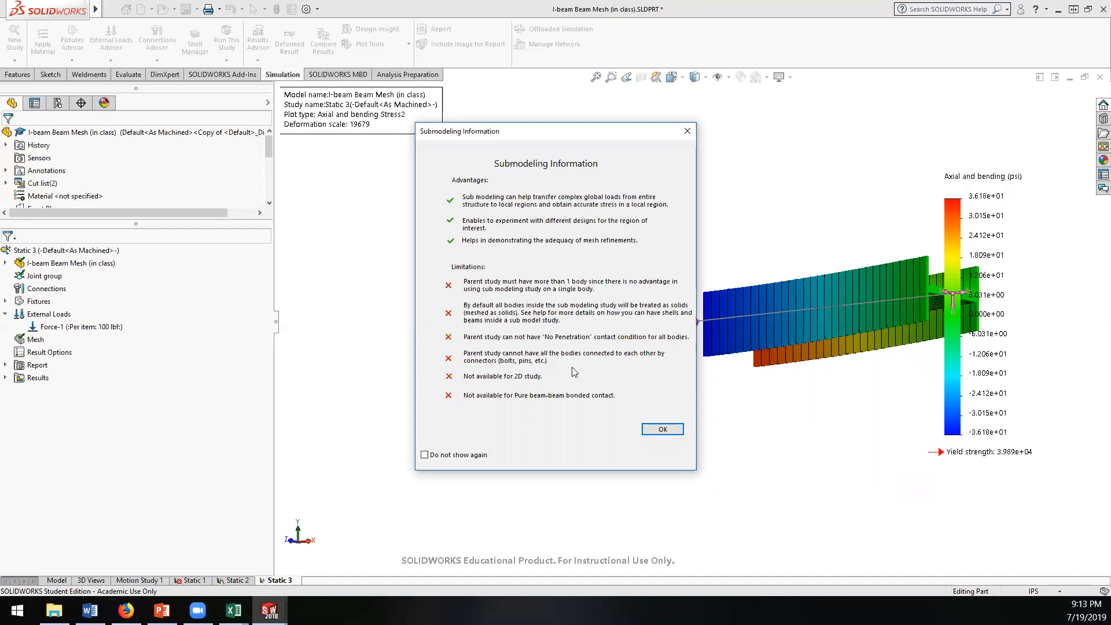
left_click(663, 429)
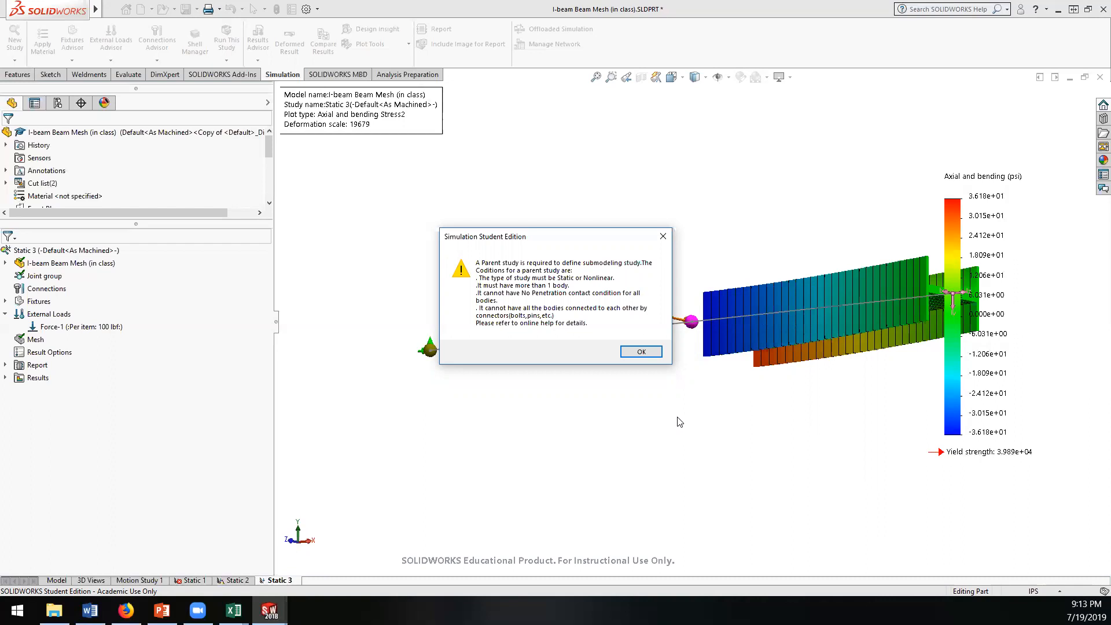
left_click(641, 351)
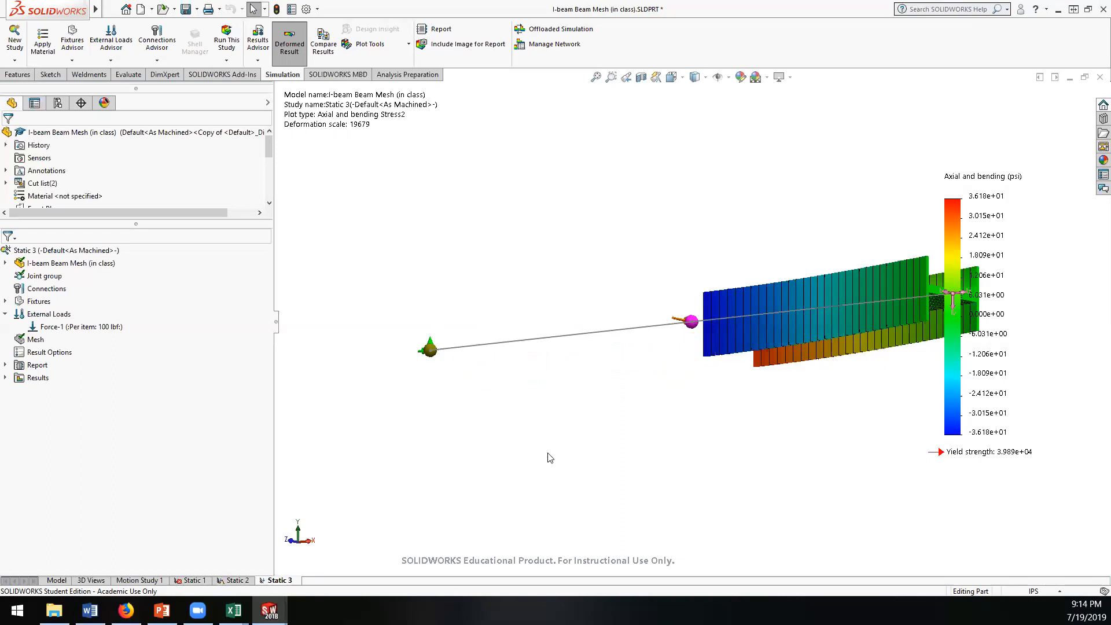
Step: Switch to PowerPoint and show the In Class FEA Results slide of the Baja FEA Workshop presentation
left_click(161, 610)
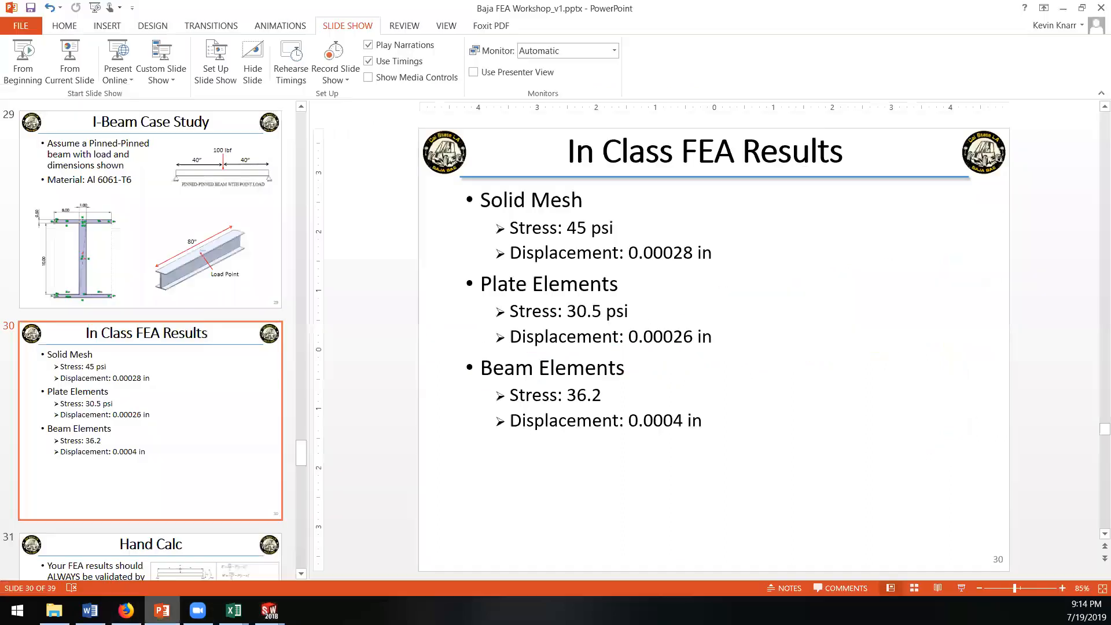